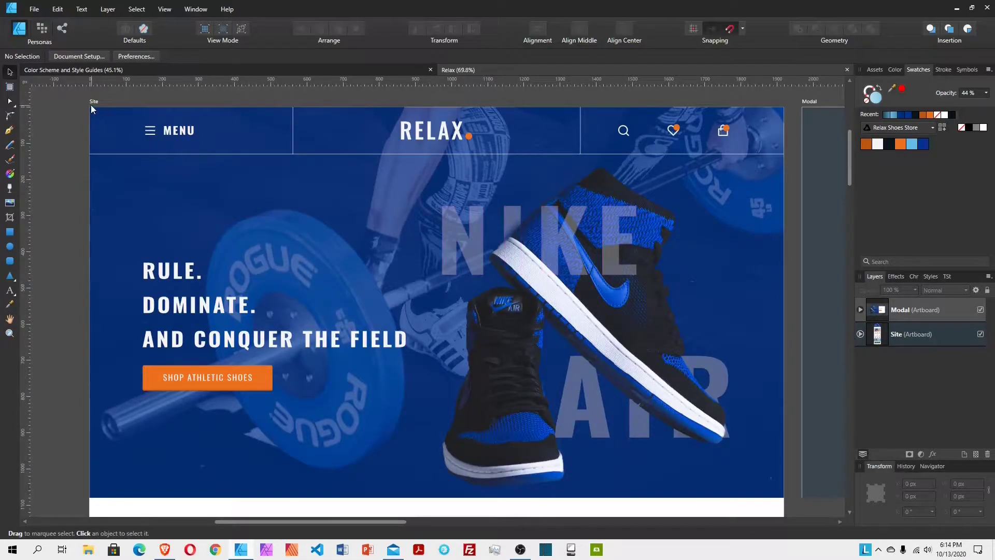
Step: Review the Relax site mockup from the hero section down to the footer and back up
scroll(157, 294, "down", 10)
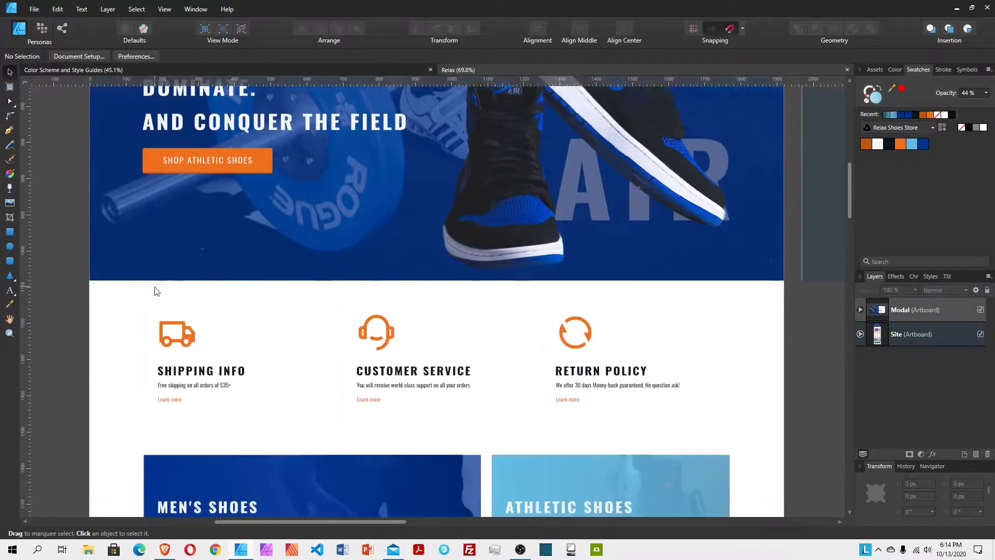
scroll(157, 293, "down", 15)
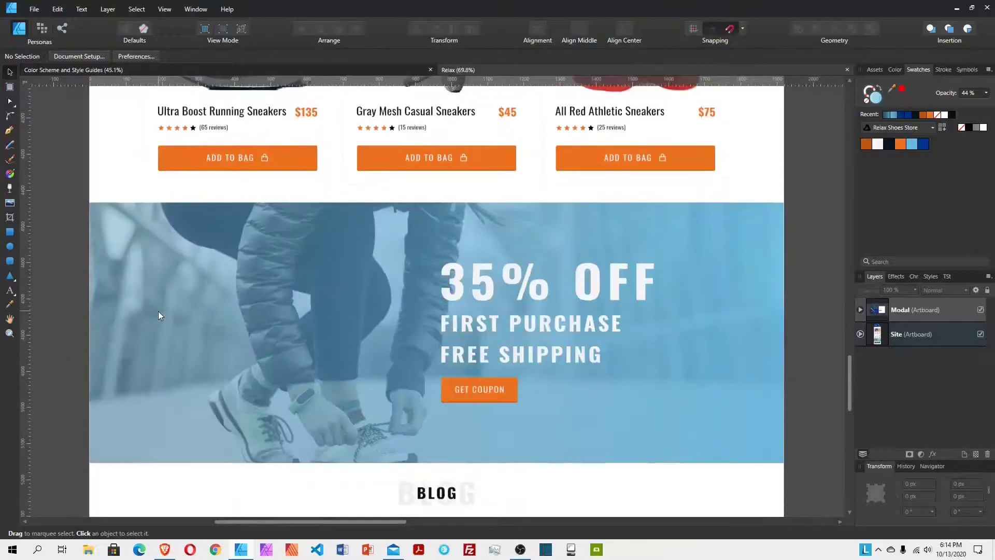
scroll(215, 409, "down", 5)
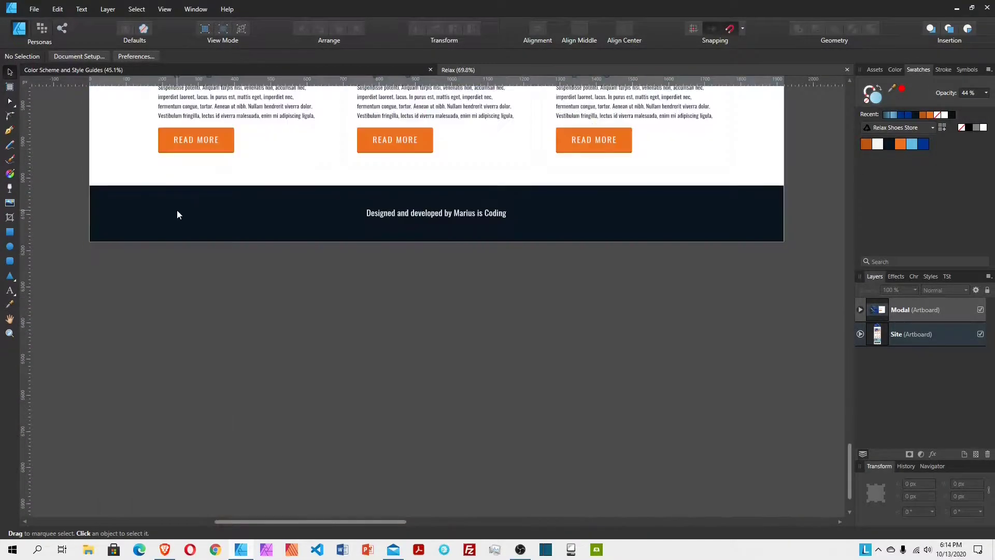
scroll(176, 213, "up", 6)
scroll(297, 236, "up", 15)
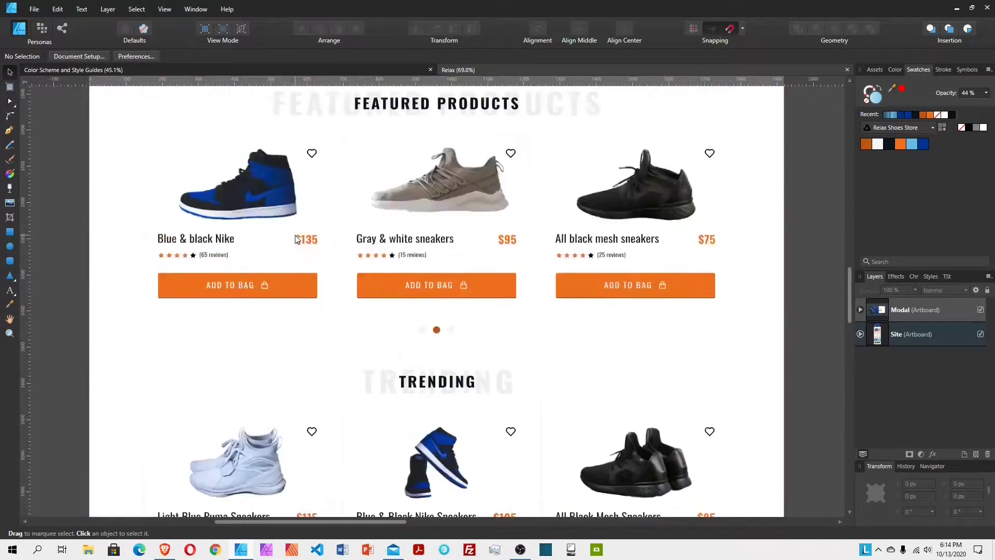
scroll(297, 242, "up", 6)
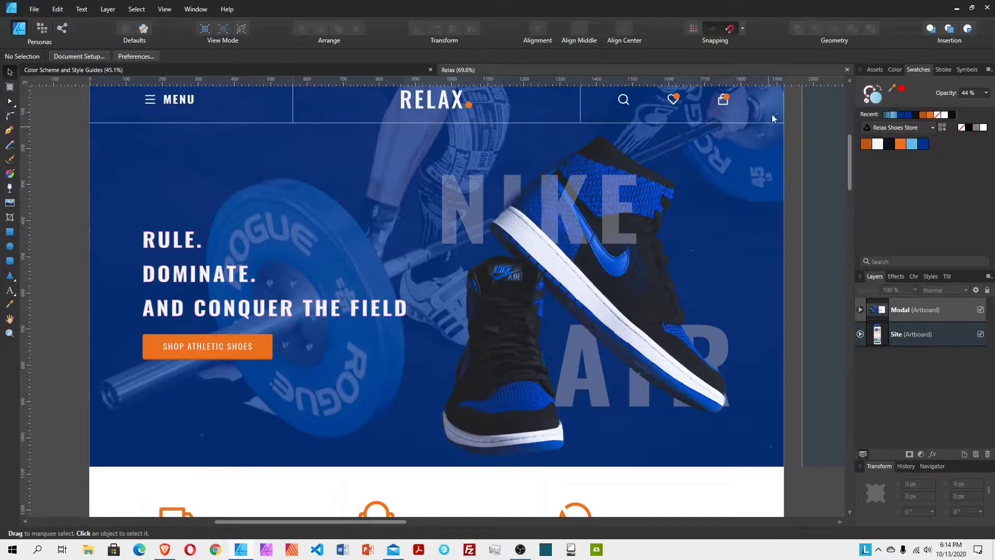
Step: Switch to the finished Relax site in the Brave browser and advance the hero slider through its slides
left_click(957, 8)
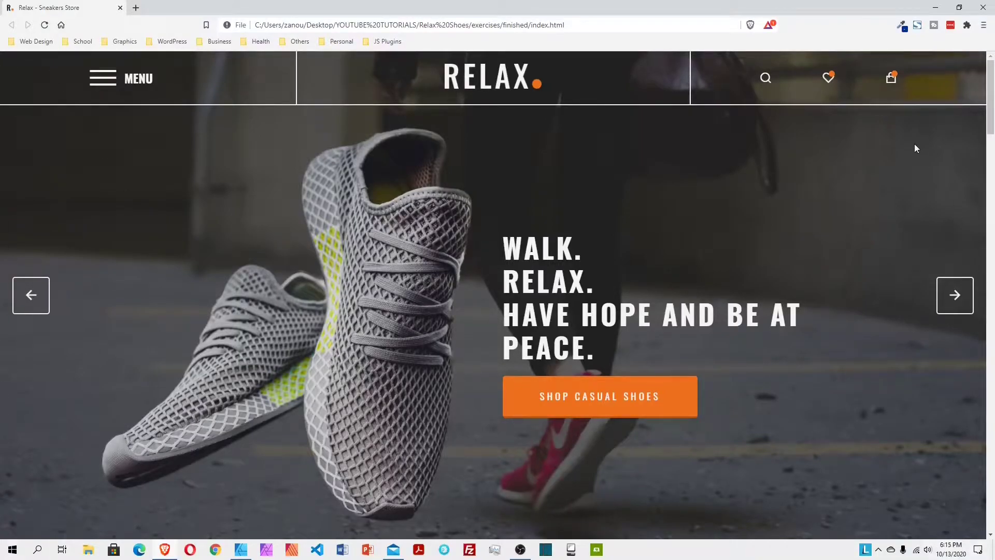
left_click(957, 300)
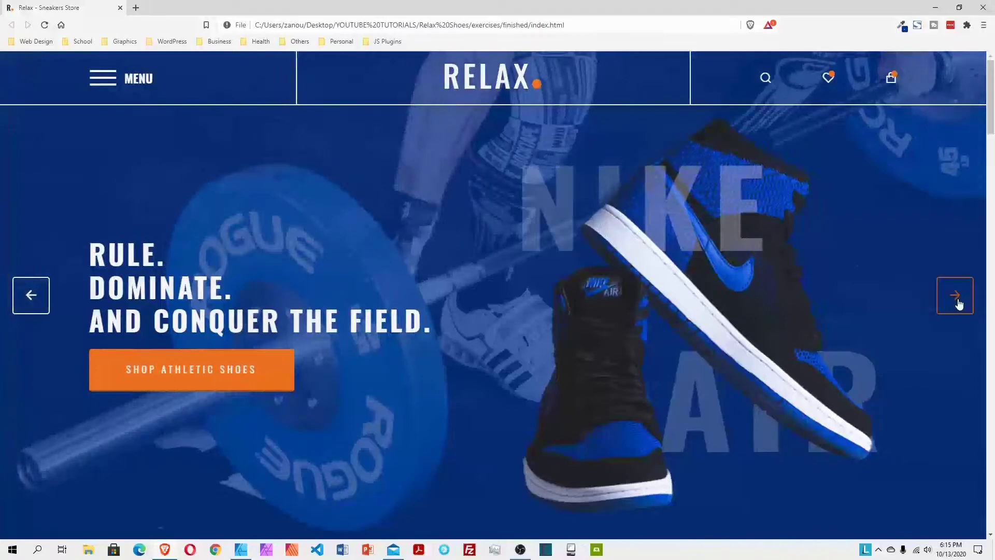
left_click(957, 301)
left_click(957, 302)
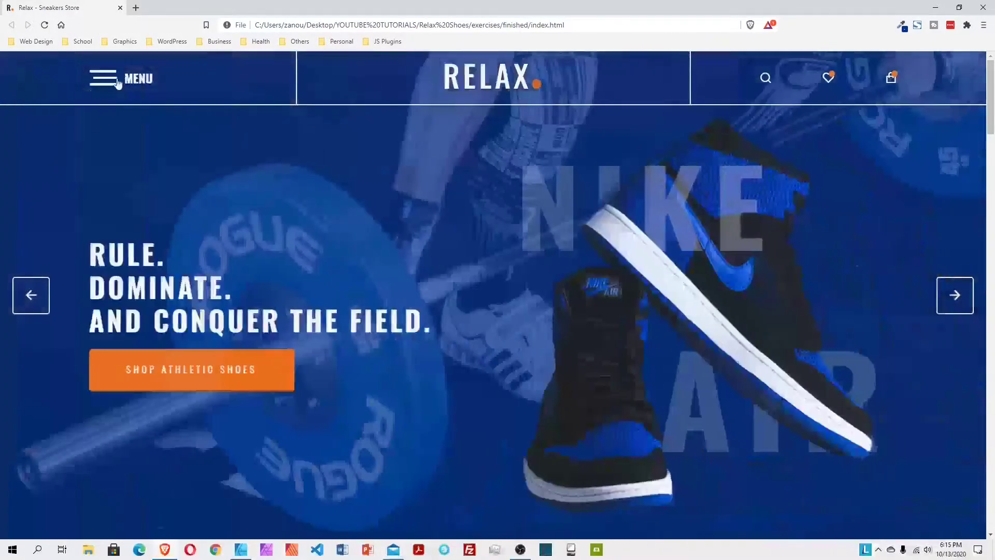
Step: Test the site's mega menu by opening and closing it several times, leaving it open
left_click(105, 80)
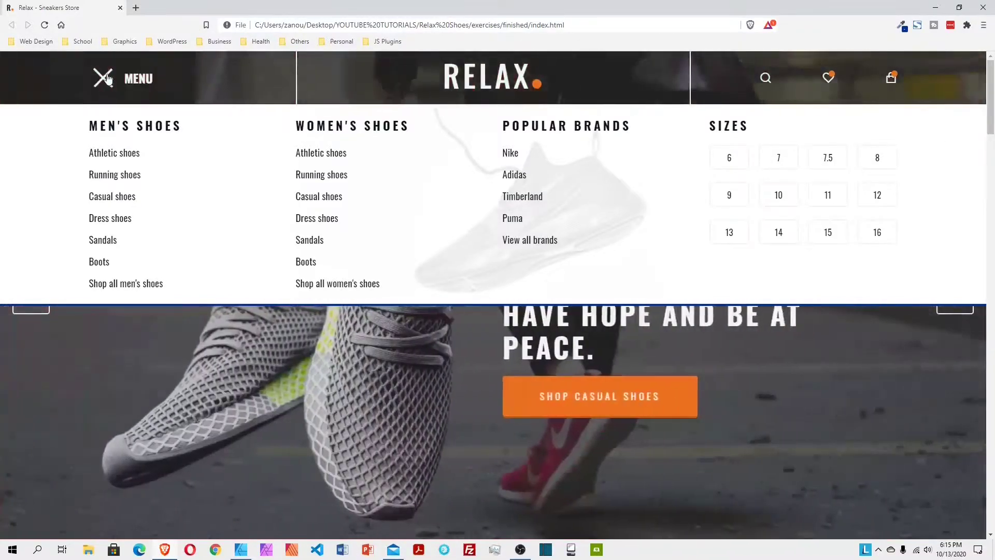
left_click(105, 78)
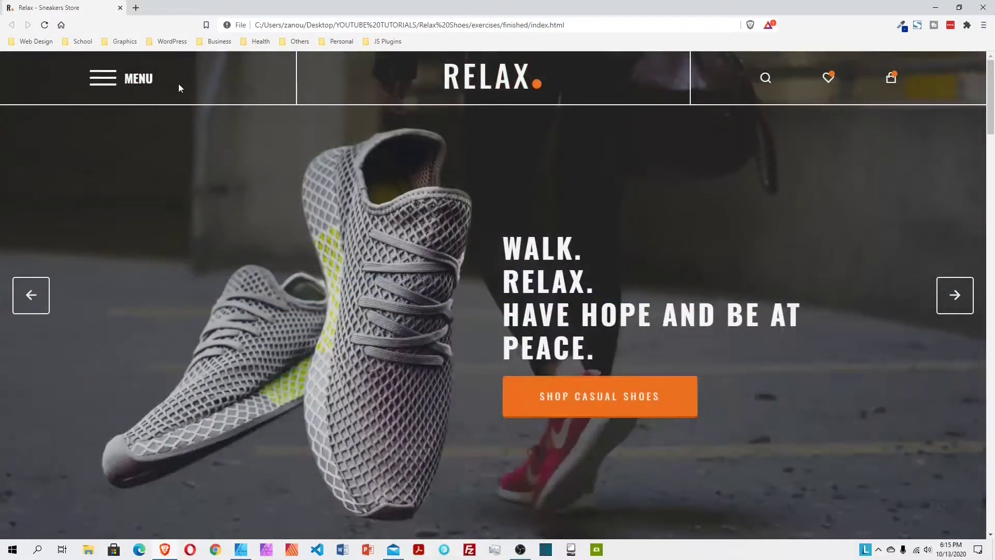
left_click(113, 79)
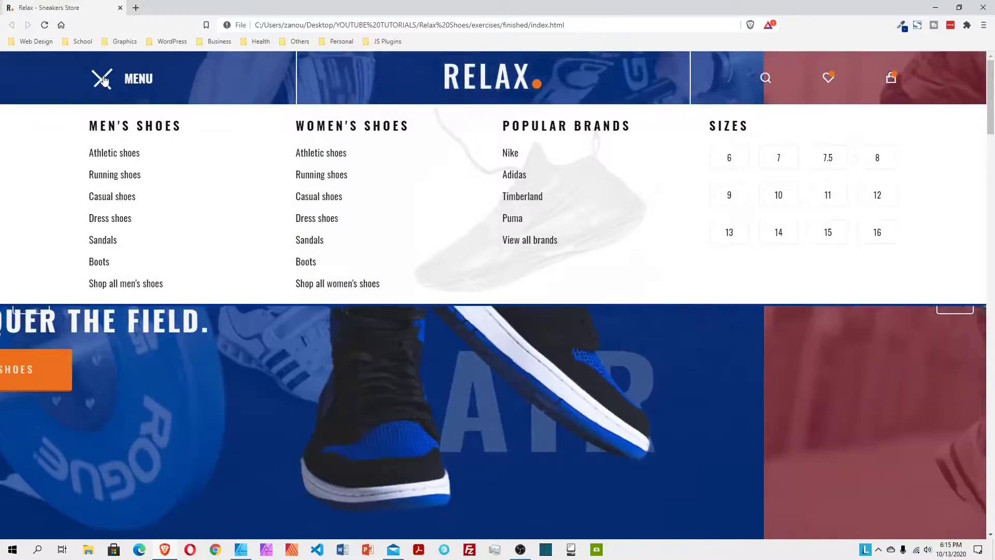
left_click(106, 79)
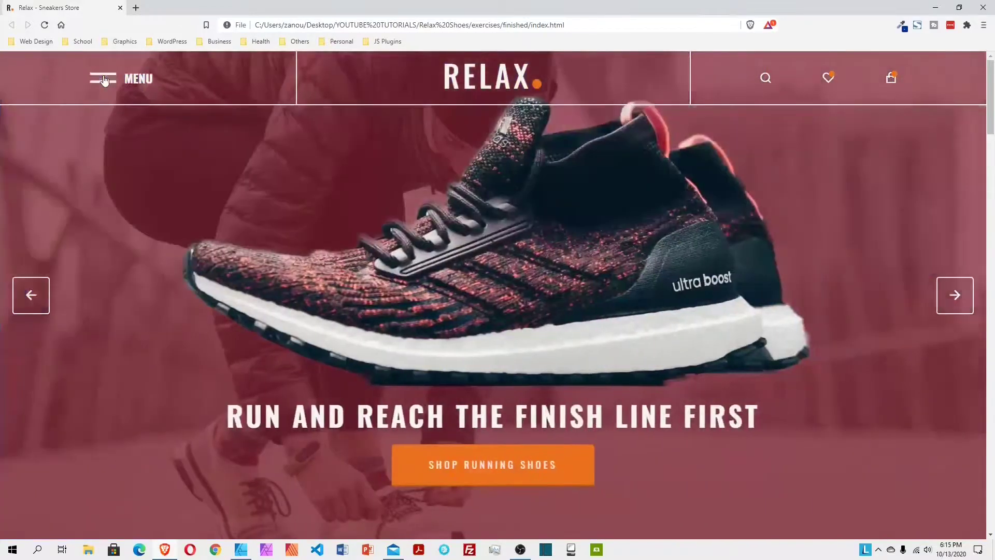
left_click(104, 79)
left_click(104, 79)
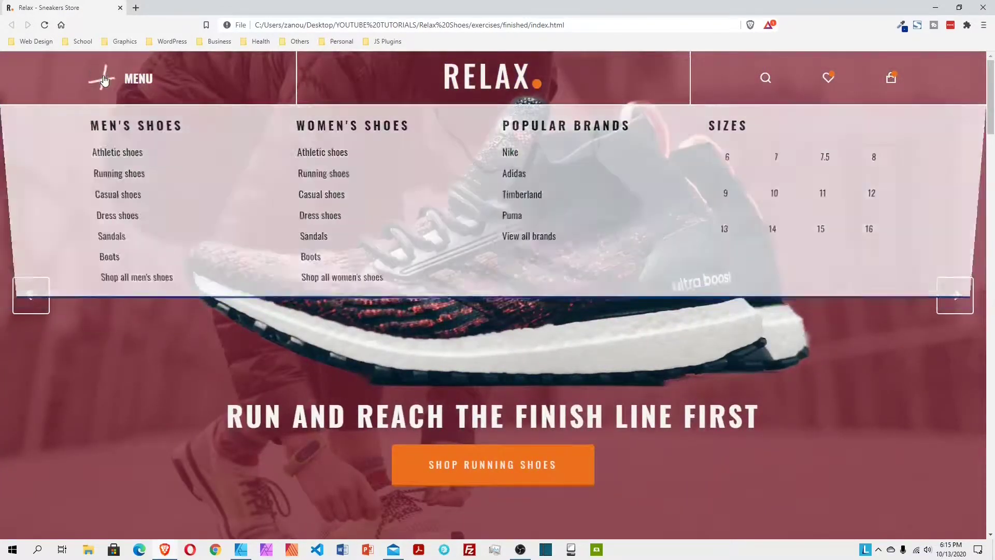
left_click(103, 80)
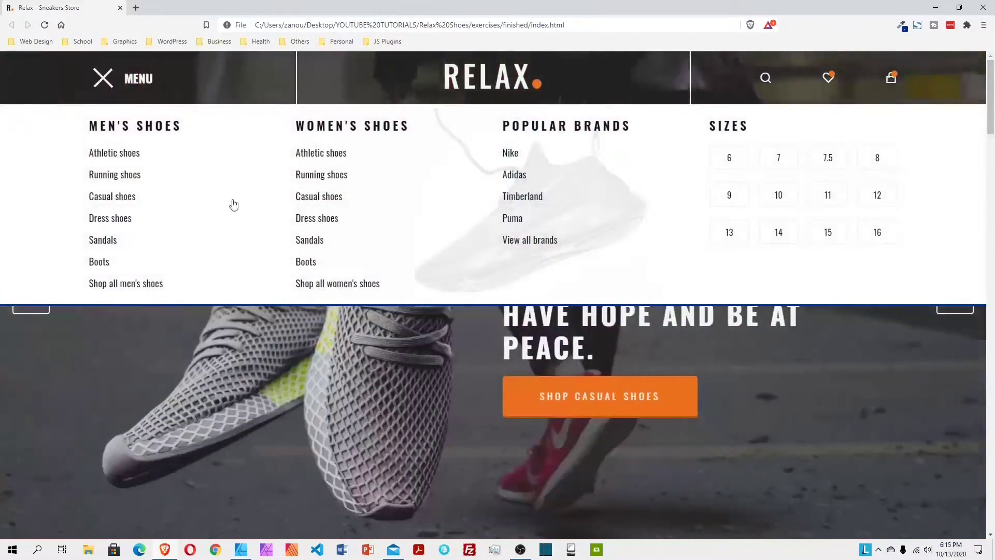
Step: Try shoe sizes 6, 7, 7.5, 8 and 12, settle on size 11, and close the mega menu
left_click(728, 161)
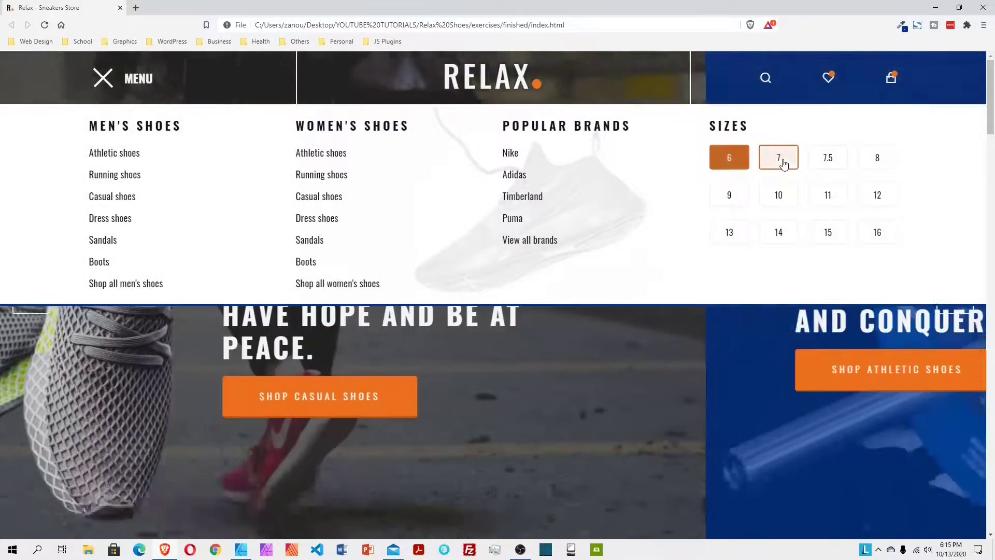
left_click(781, 160)
left_click(829, 167)
left_click(878, 162)
left_click(875, 195)
left_click(827, 194)
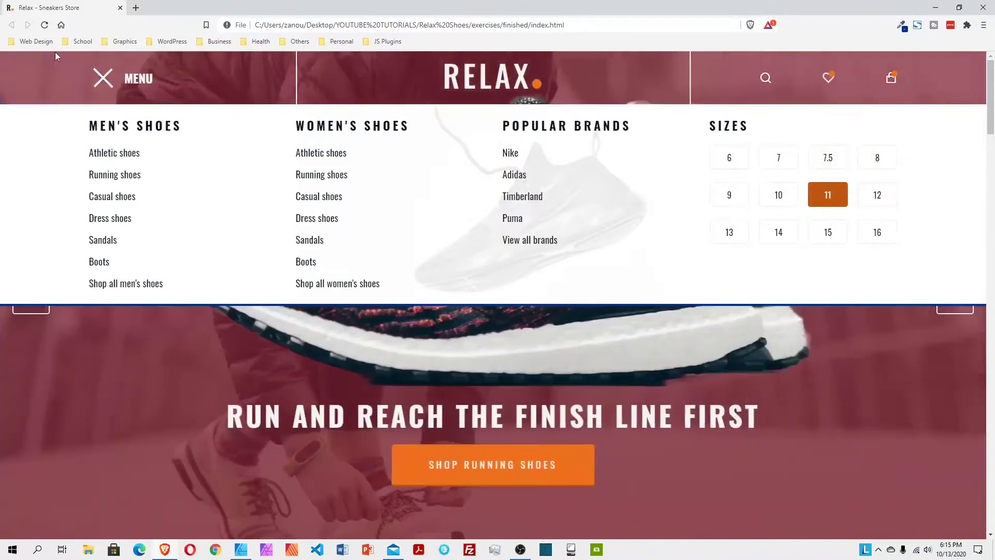
left_click(96, 82)
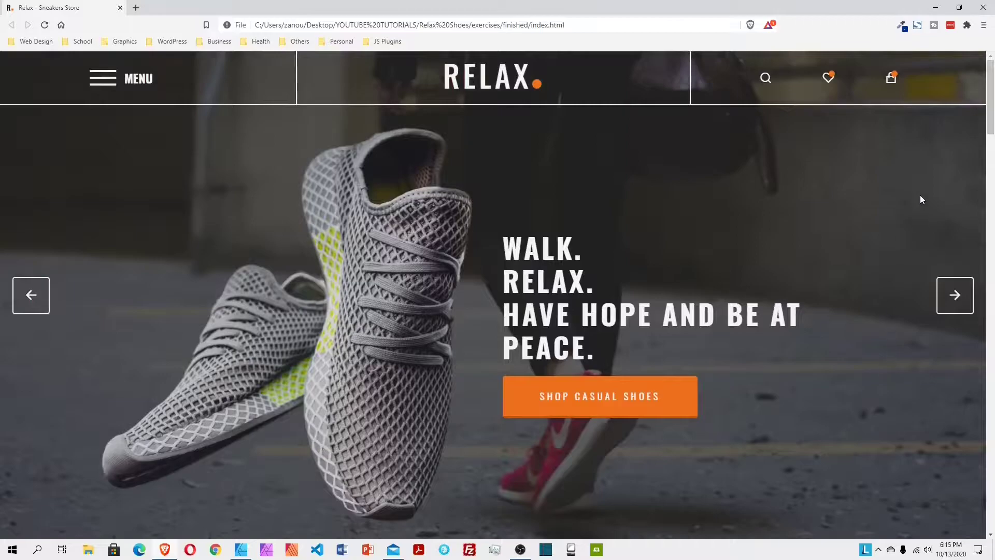
Step: Examine the shipping, customer service and return policy cards and the shoe category banners on the home page
left_click_drag(988, 130, 992, 190)
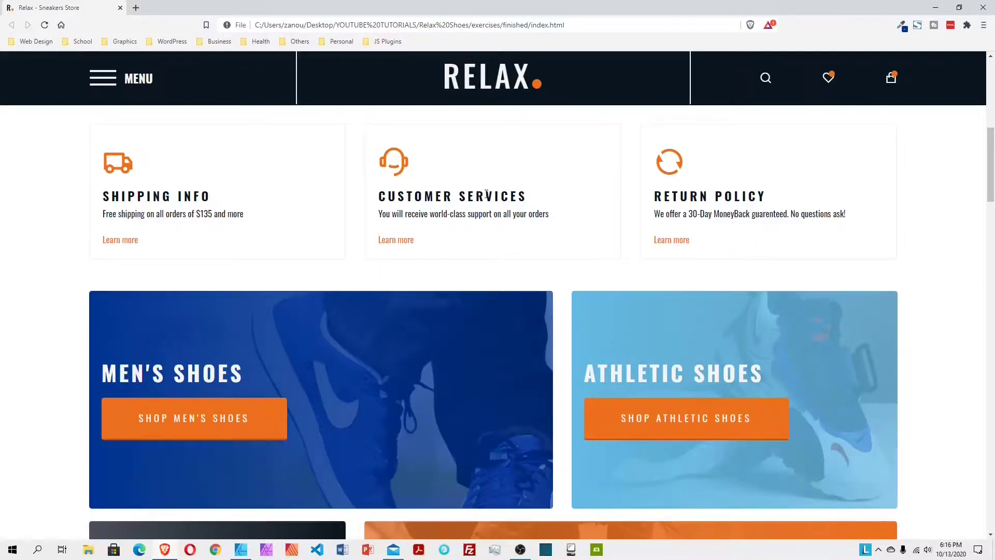
scroll(86, 291, "down", 2)
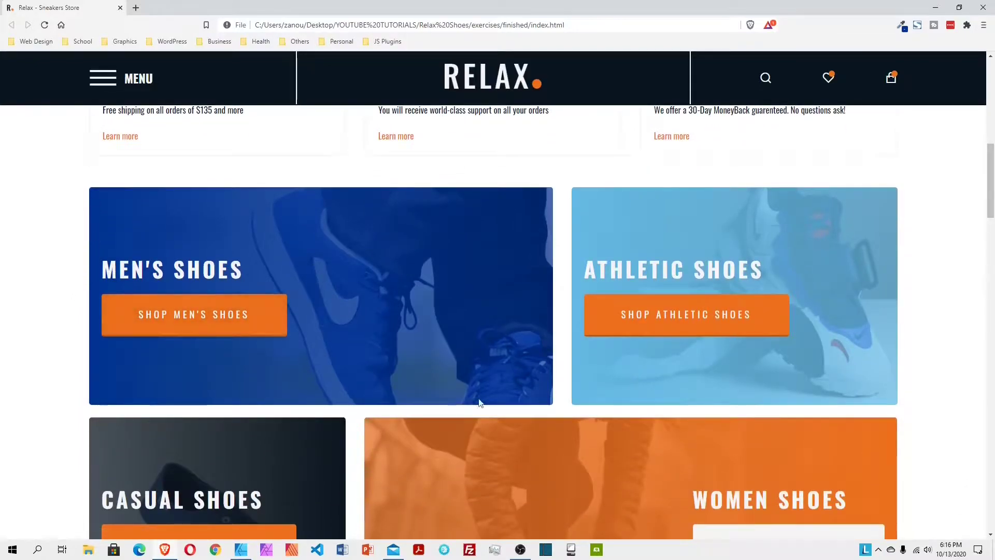
scroll(293, 356, "down", 2)
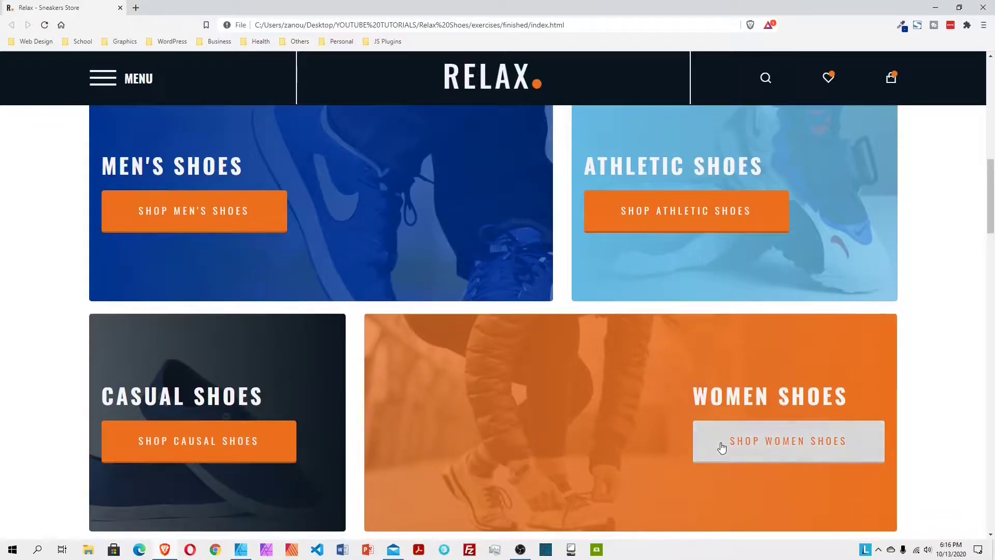
scroll(673, 374, "down", 2)
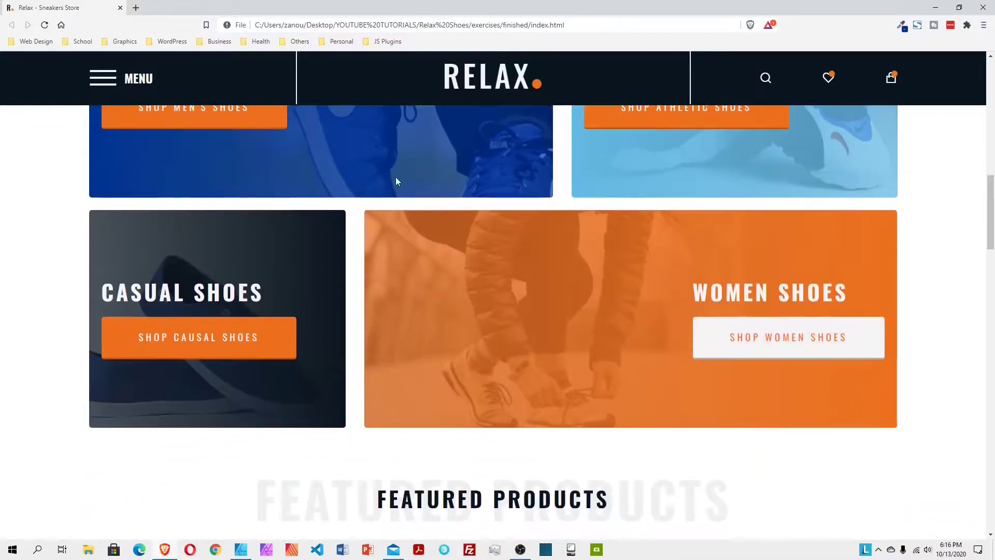
scroll(396, 179, "up", 3)
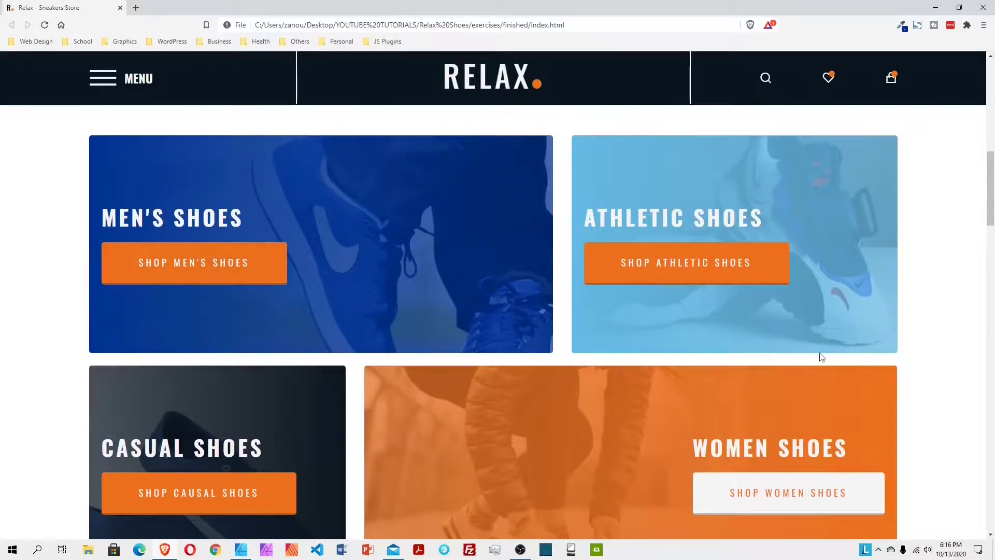
scroll(519, 364, "down", 5)
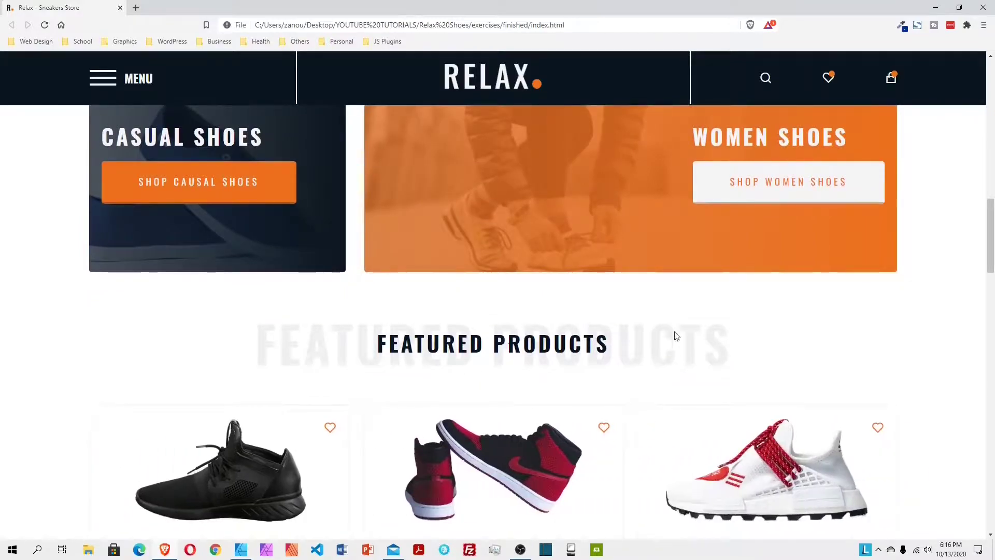
Step: Browse the Featured Products carousel by swiping it and by switching between its two pages
scroll(664, 340, "down", 3)
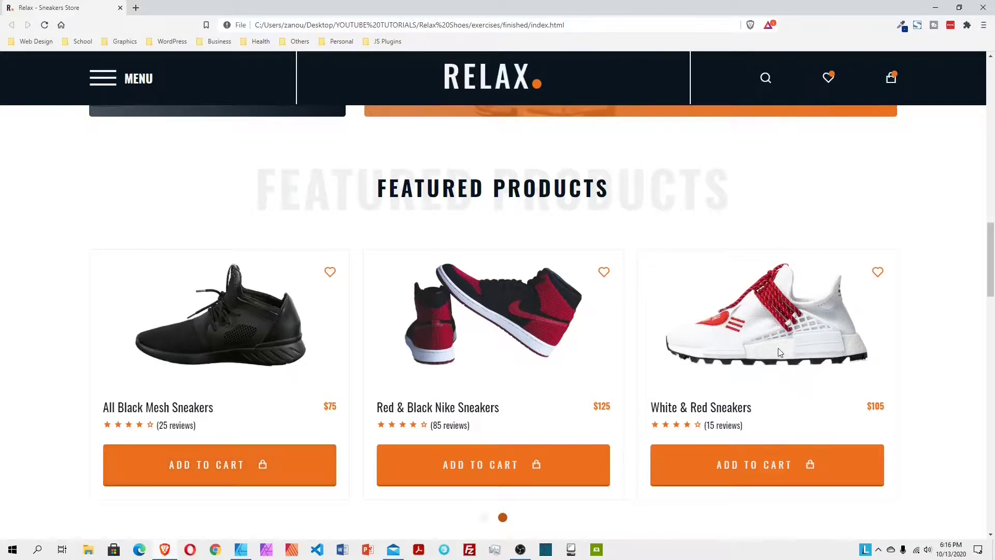
left_click_drag(803, 365, 344, 395)
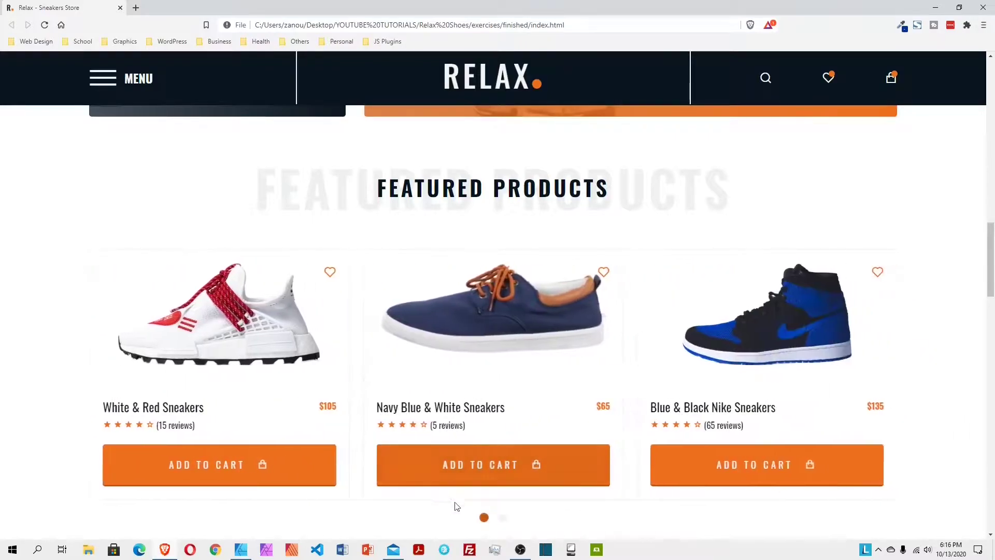
left_click(503, 519)
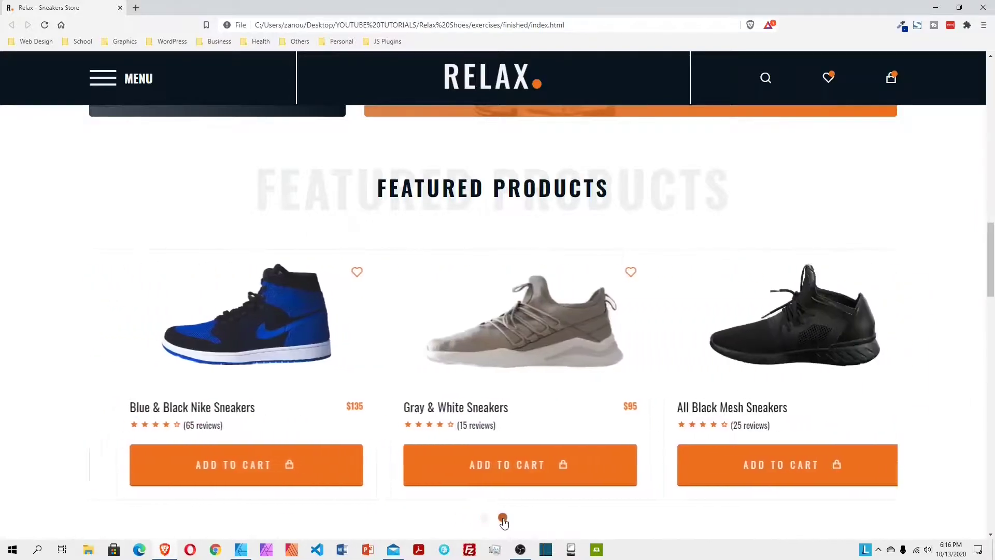
left_click(484, 518)
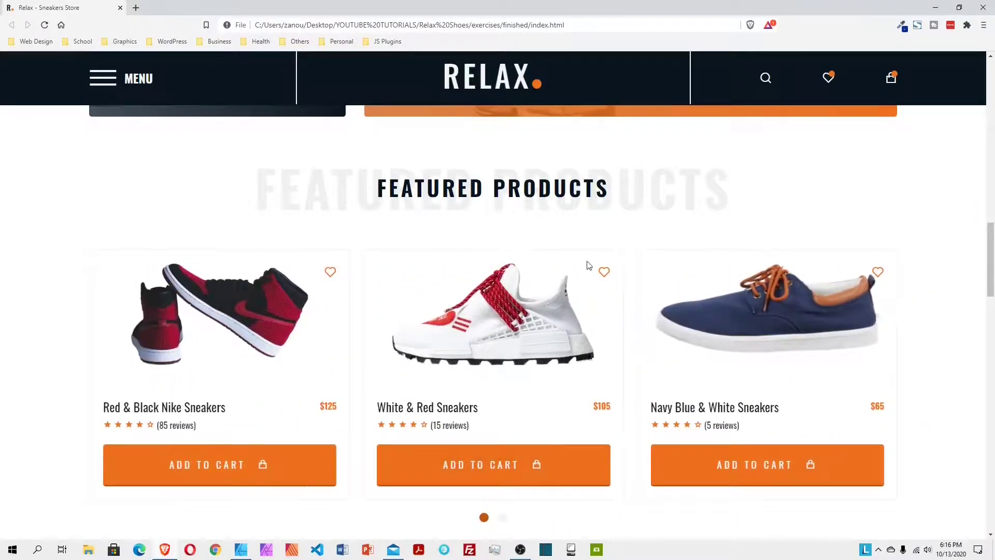
Step: Examine both rows of sneakers in the Trending section, down to the 35% off banner
scroll(624, 235, "down", 5)
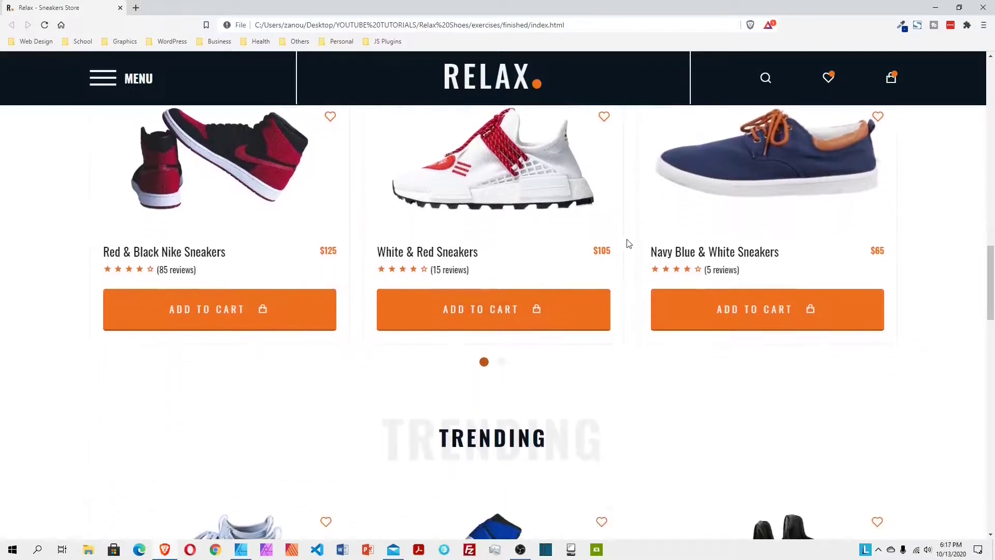
scroll(384, 287, "down", 1)
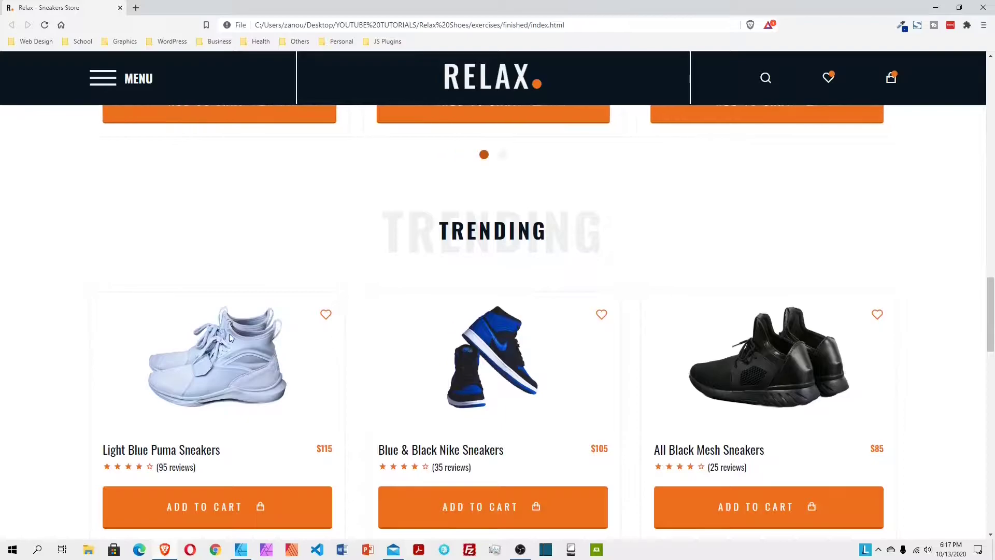
scroll(747, 309, "down", 5)
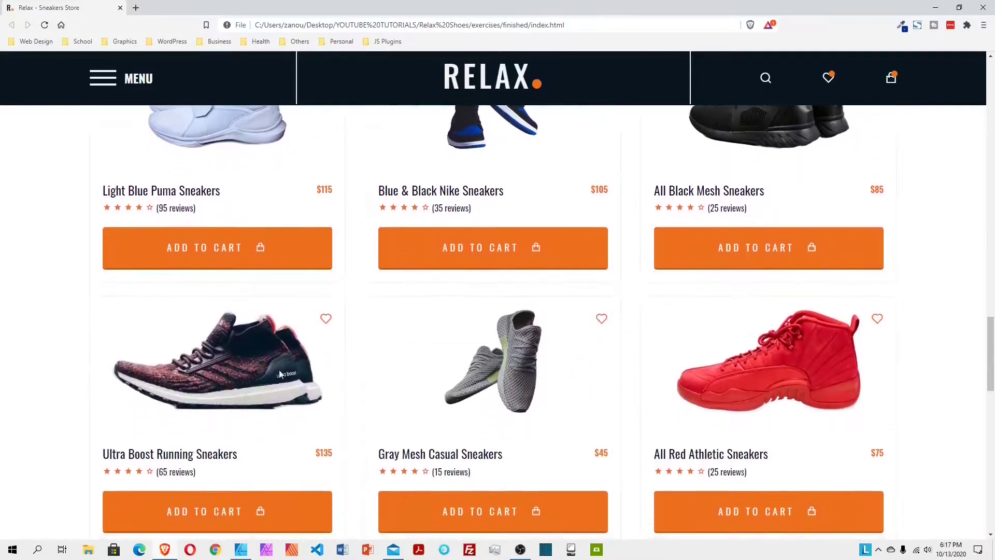
scroll(665, 308, "down", 6)
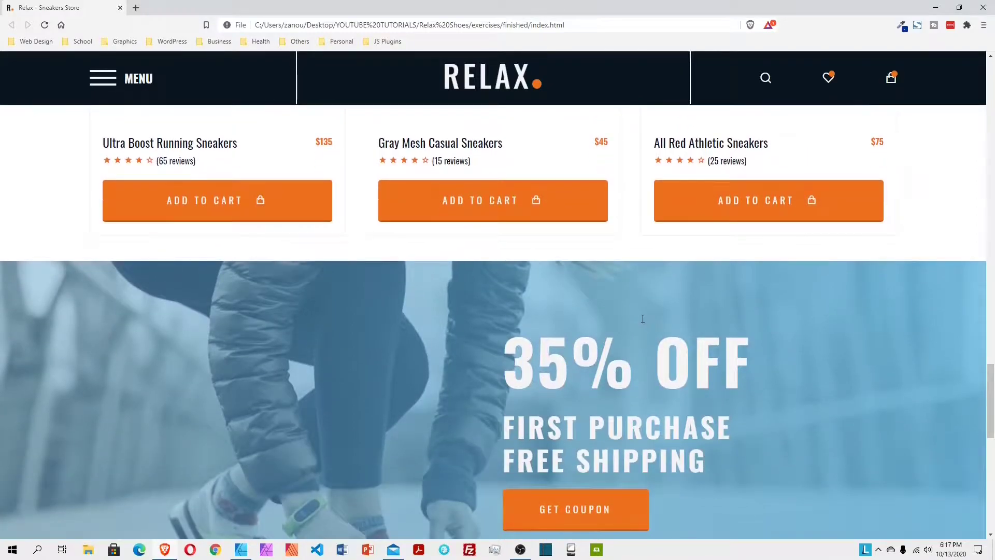
Step: Open the coupon popup from the 35% off banner, close it, and open it again
scroll(642, 322, "down", 2)
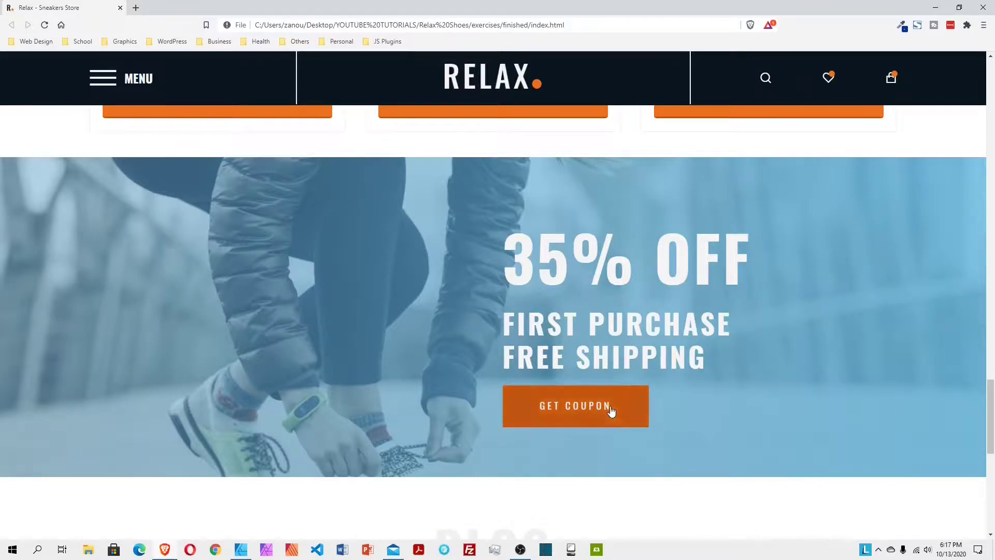
left_click(579, 411)
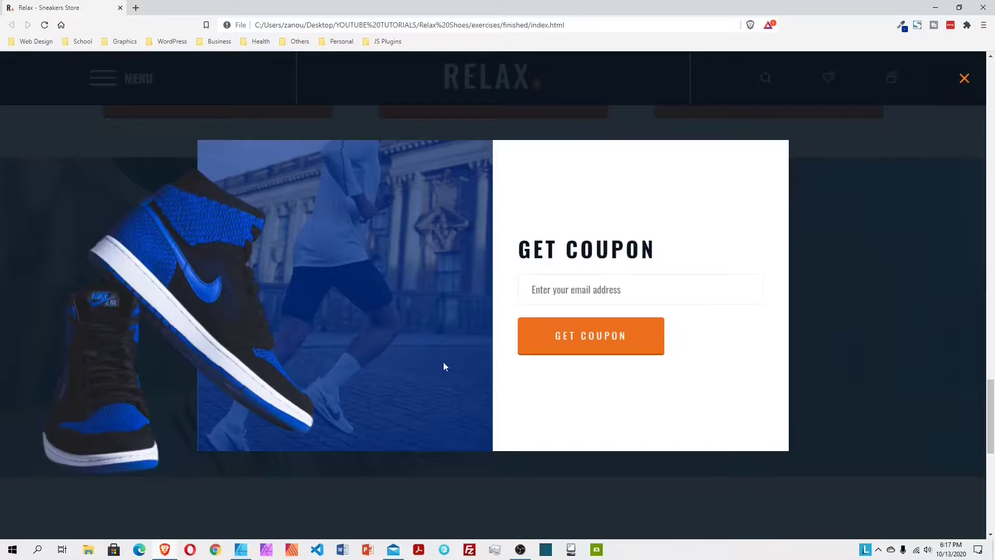
left_click(964, 80)
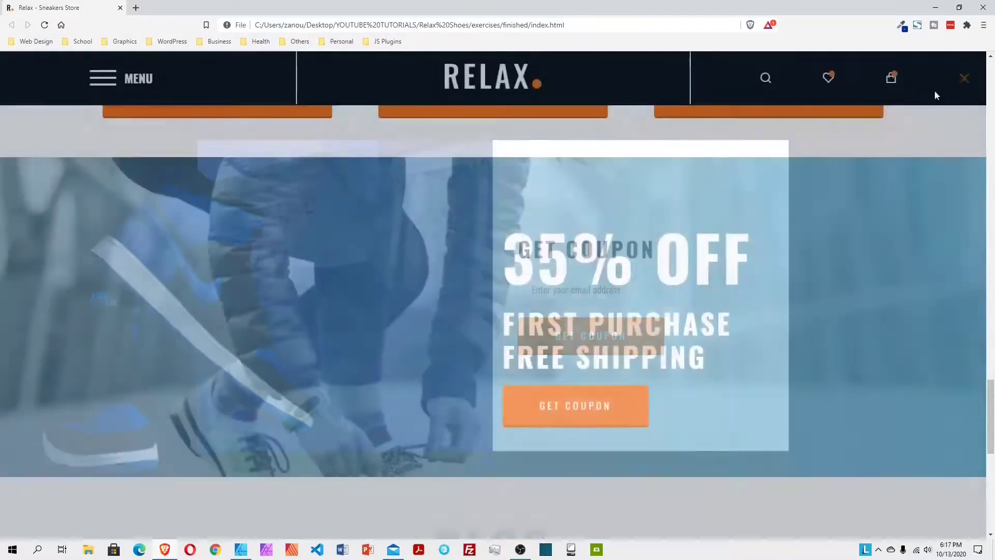
left_click(586, 411)
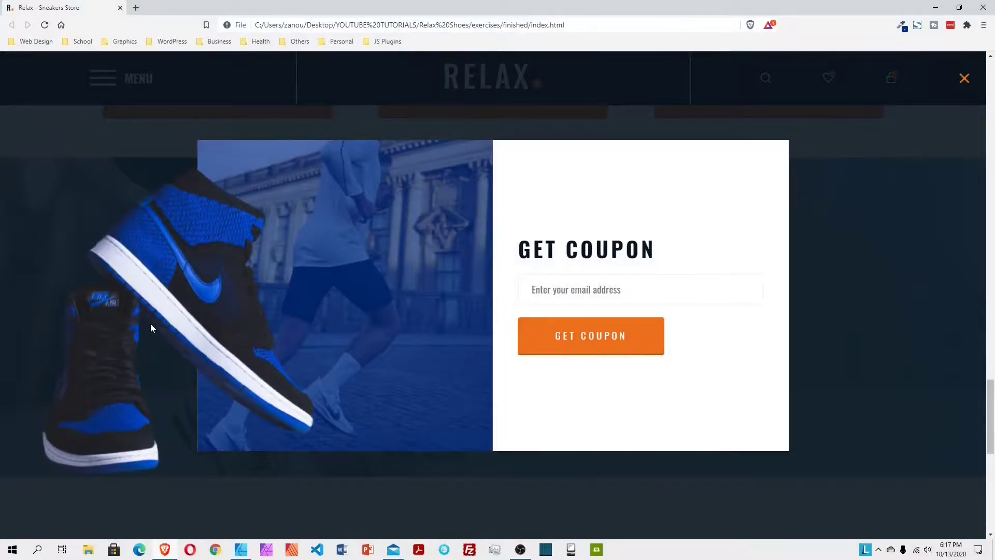
Step: Close the coupon popup and examine the blog cards and footer of the home page, returning to the hero slider
left_click(965, 81)
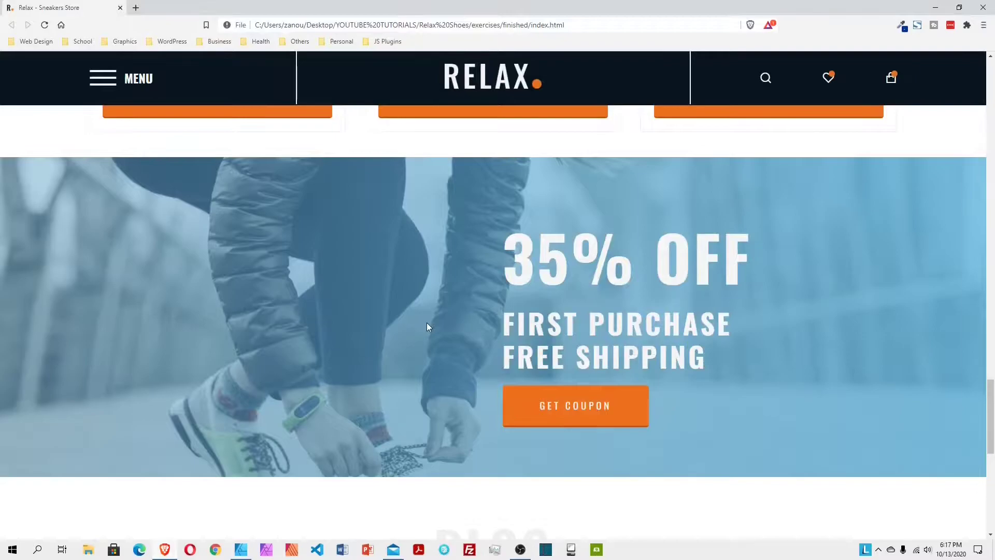
scroll(427, 322, "down", 5)
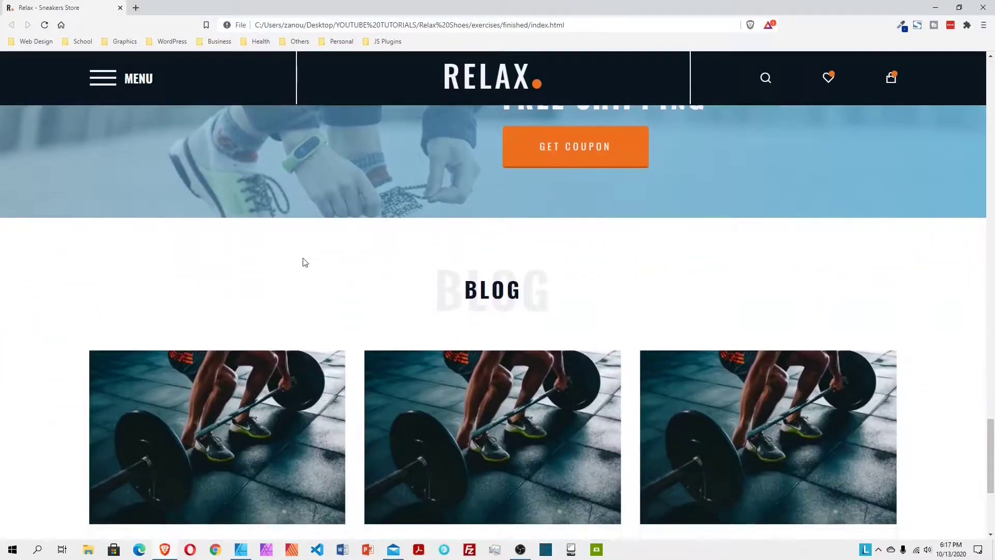
scroll(143, 435, "down", 3)
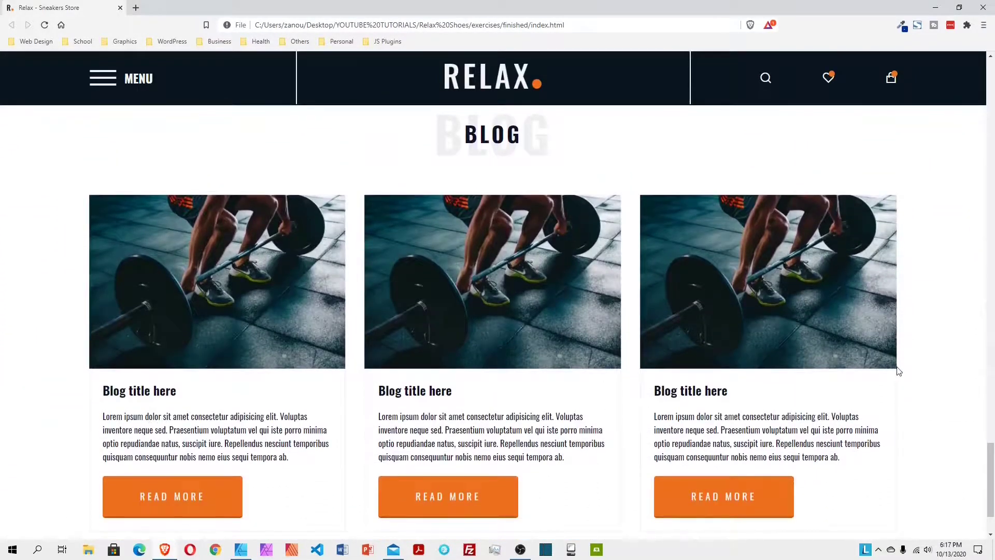
scroll(898, 371, "down", 2)
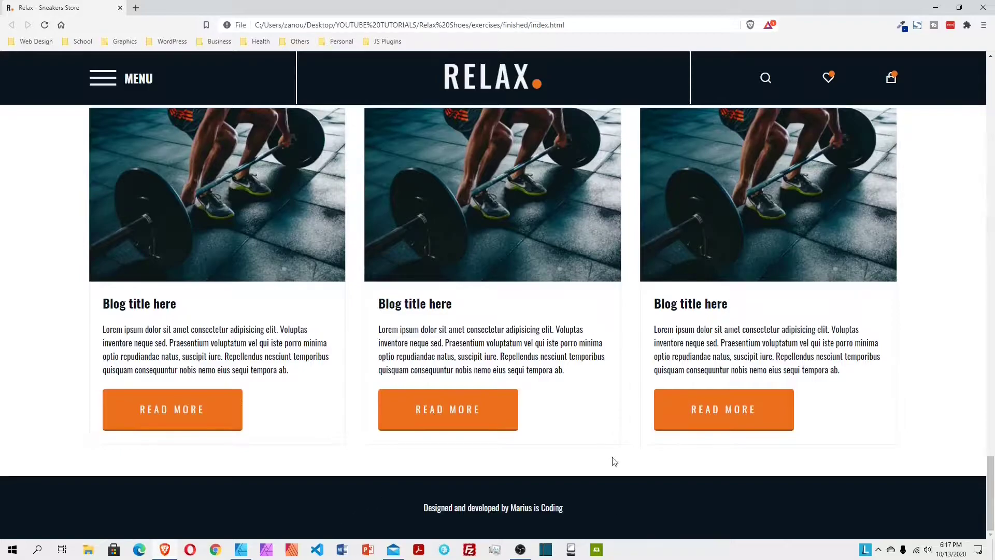
scroll(613, 460, "up", 15)
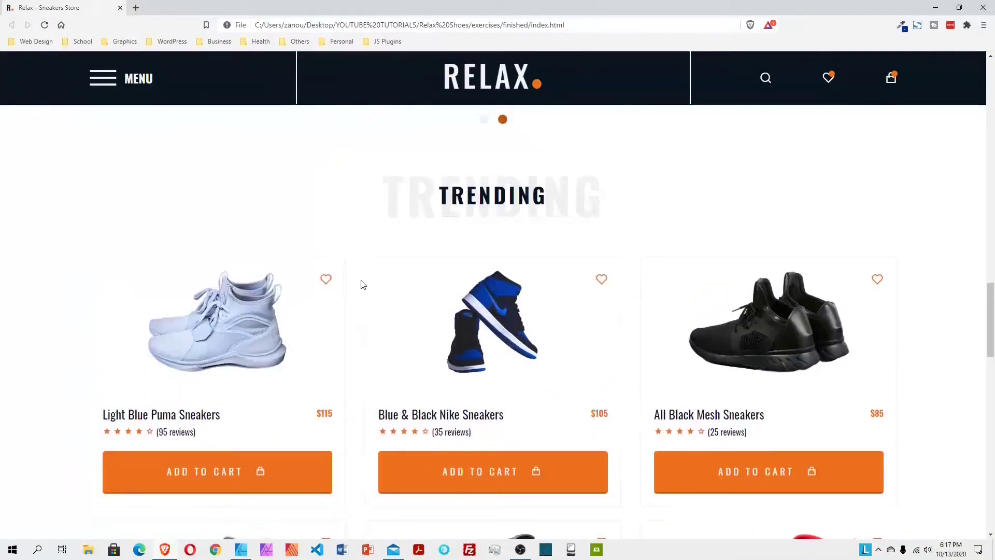
scroll(363, 285, "up", 10)
scroll(362, 284, "up", 5)
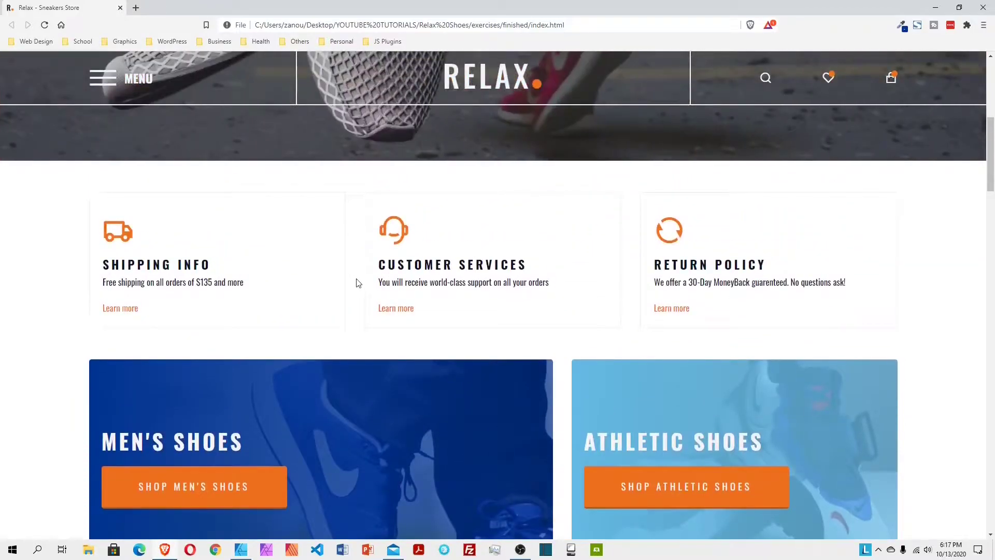
scroll(356, 283, "up", 7)
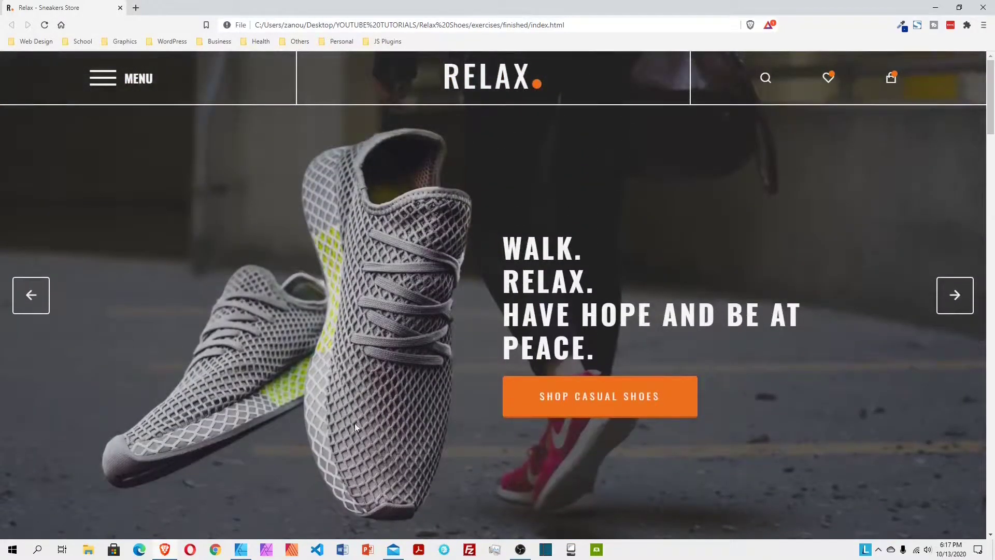
Step: Switch to Affinity Designer and examine the Site artboard of the Relax mockup from the hero section down to the footer
left_click(246, 551)
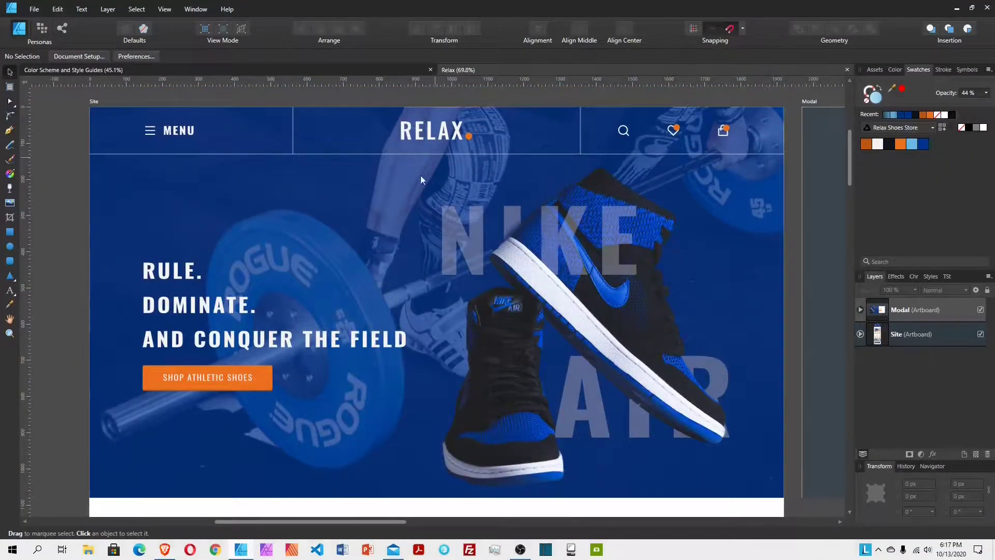
scroll(492, 226, "down", 8)
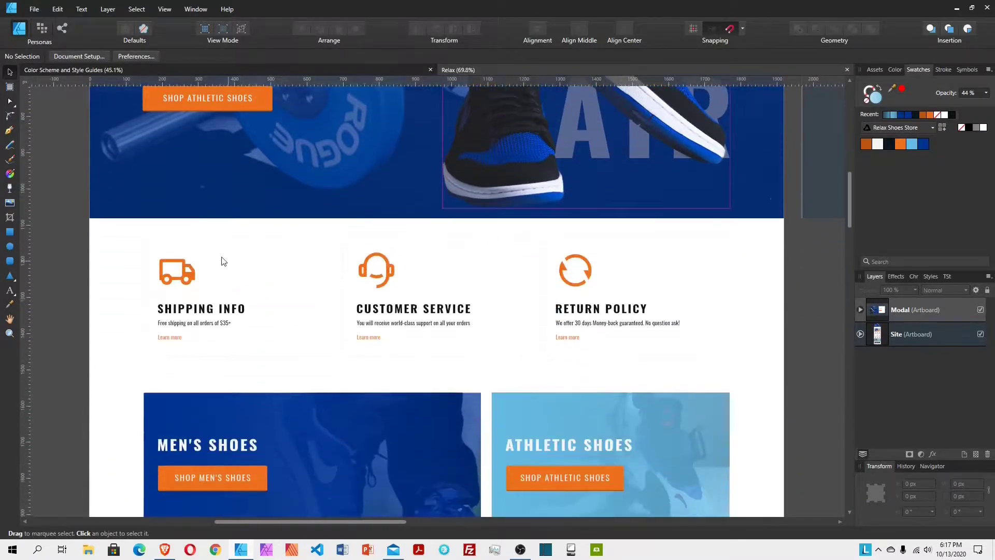
scroll(593, 275, "down", 4)
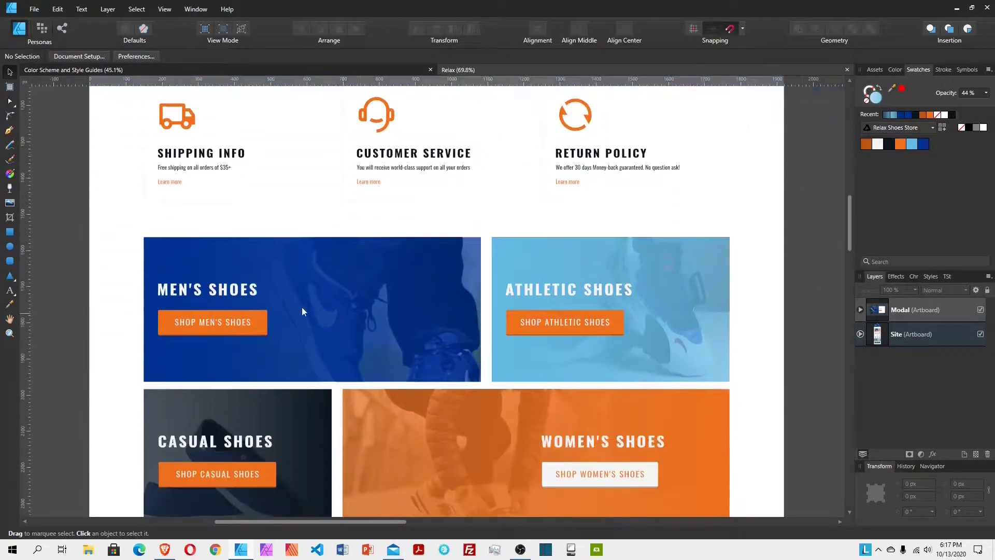
scroll(391, 283, "down", 9)
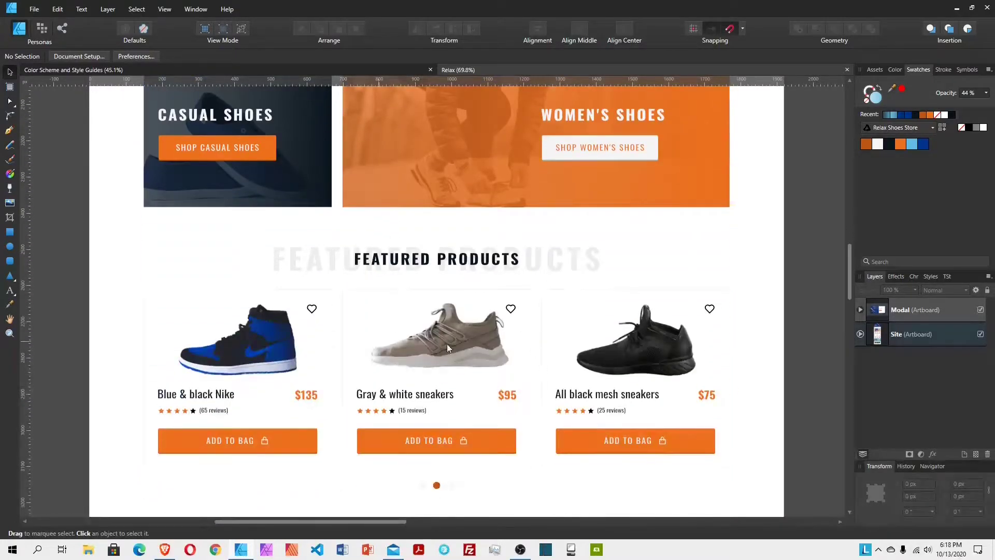
scroll(419, 316, "down", 5)
scroll(420, 289, "down", 5)
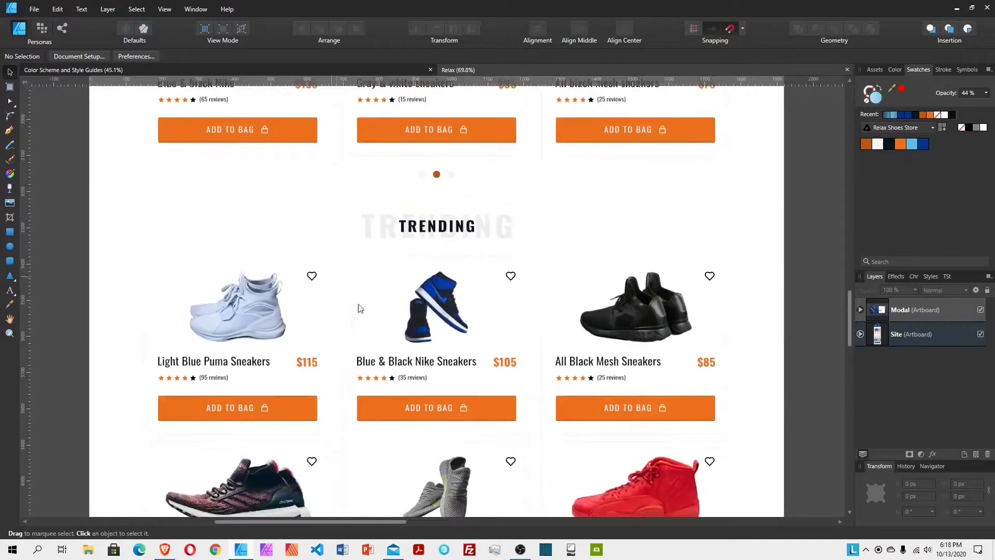
scroll(472, 271, "down", 12)
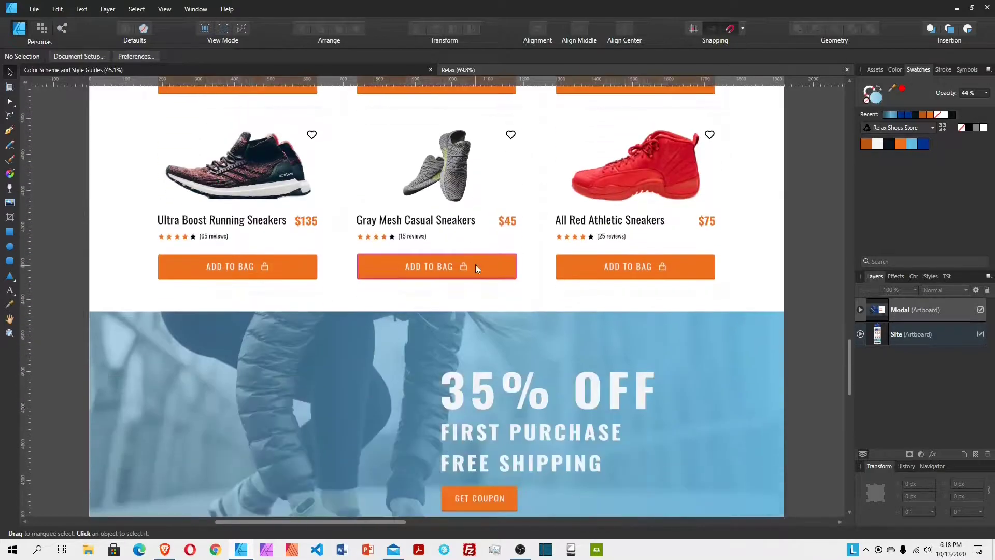
scroll(503, 285, "down", 9)
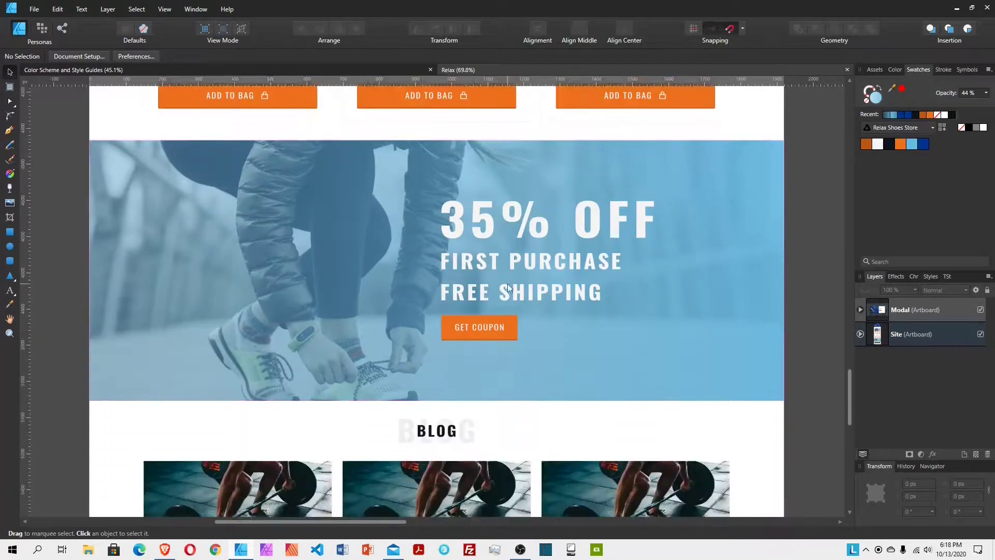
scroll(514, 369, "down", 4)
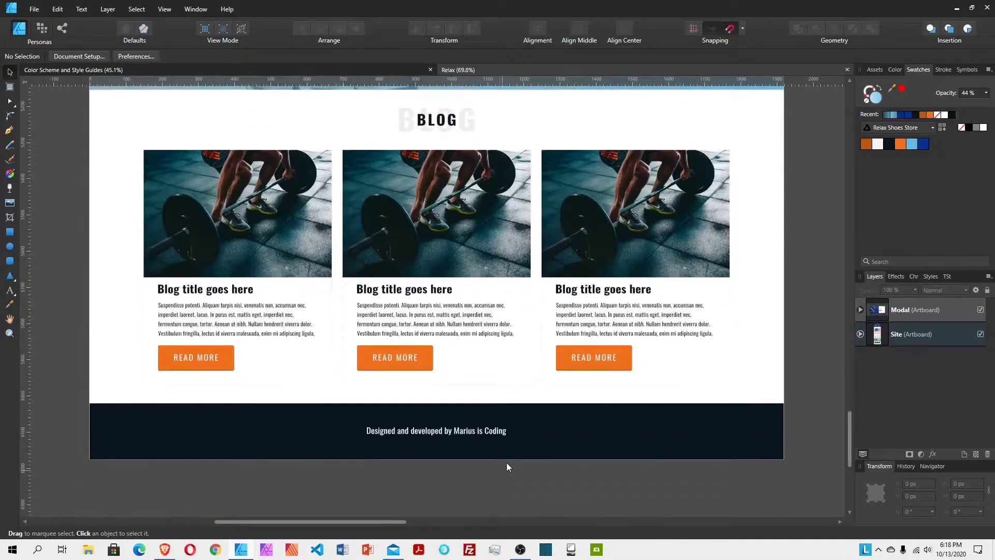
scroll(604, 352, "up", 20)
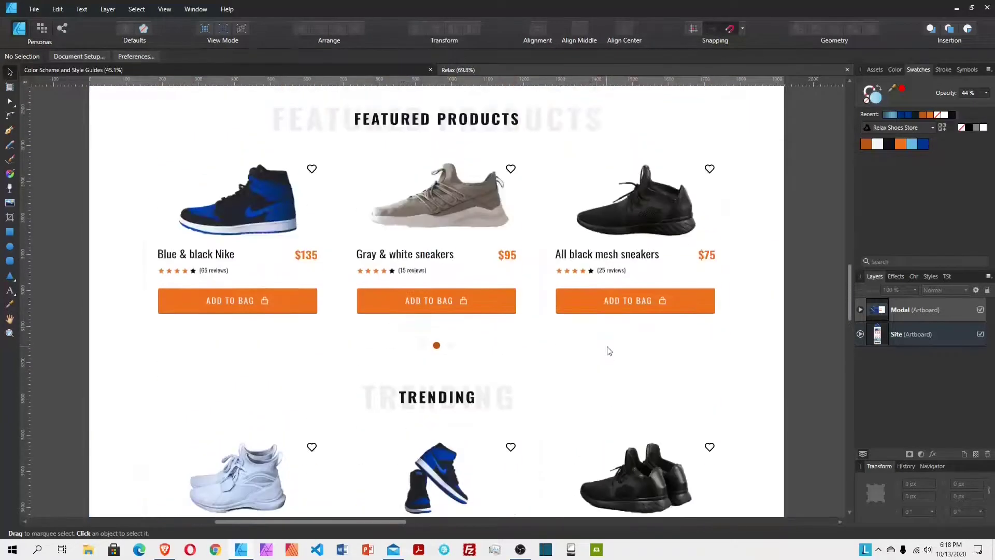
scroll(610, 351, "up", 20)
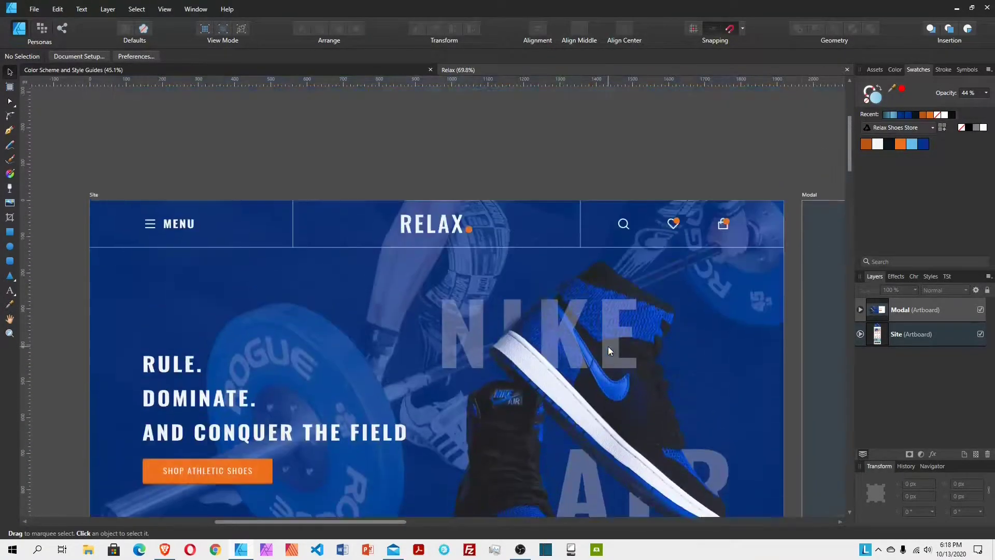
Step: Examine the coupon popup design on the Modal artboard and return to the Site artboard
left_click_drag(396, 520, 637, 520)
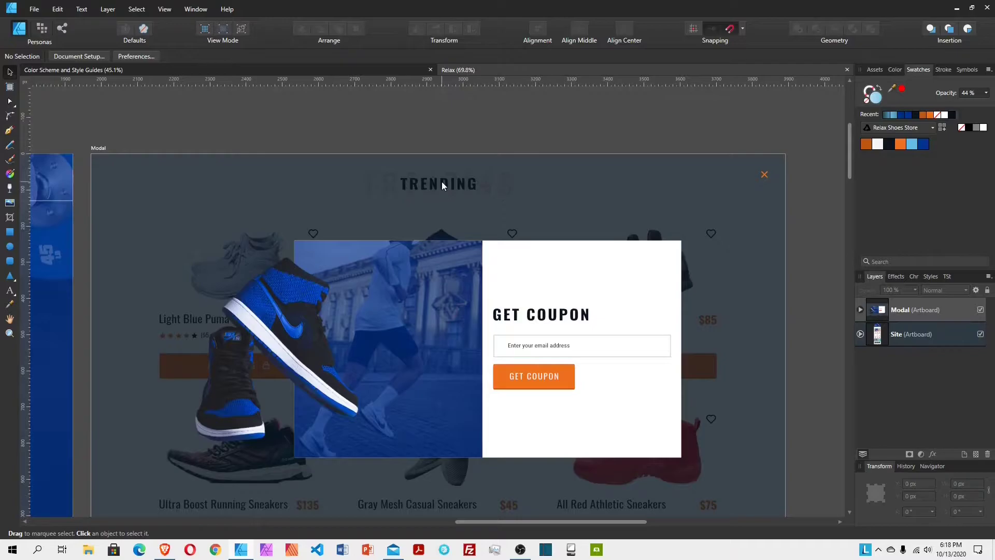
scroll(343, 221, "down", 2)
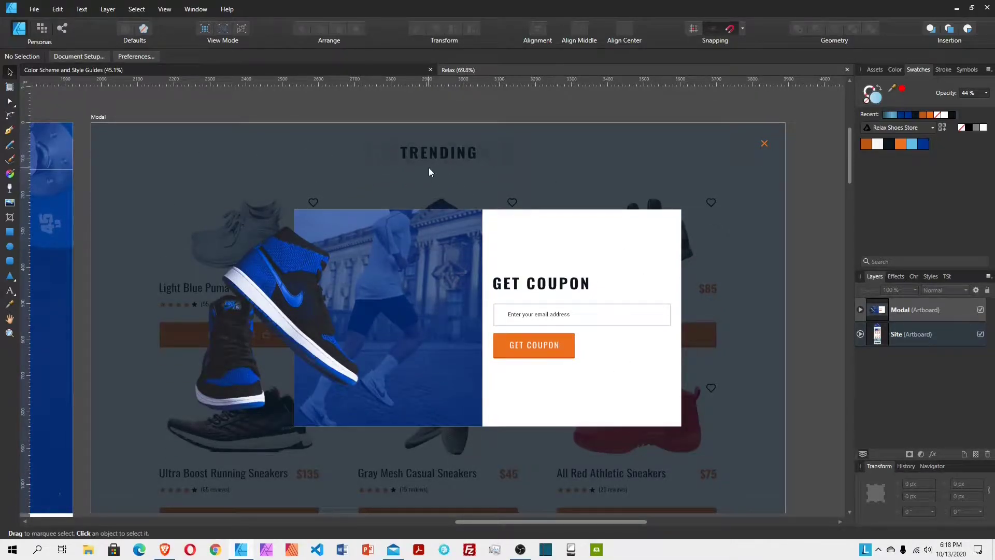
scroll(428, 167, "down", 2)
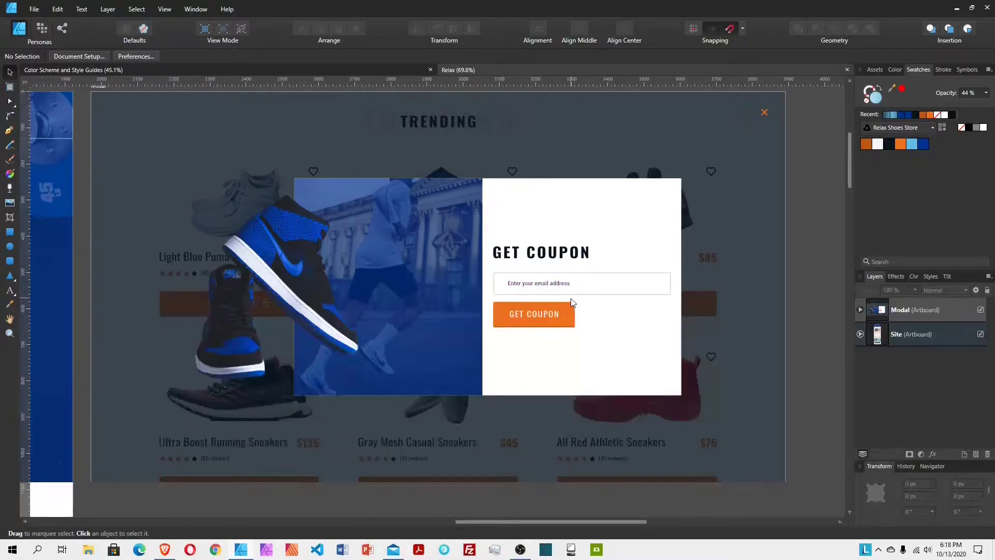
left_click_drag(501, 520, 262, 501)
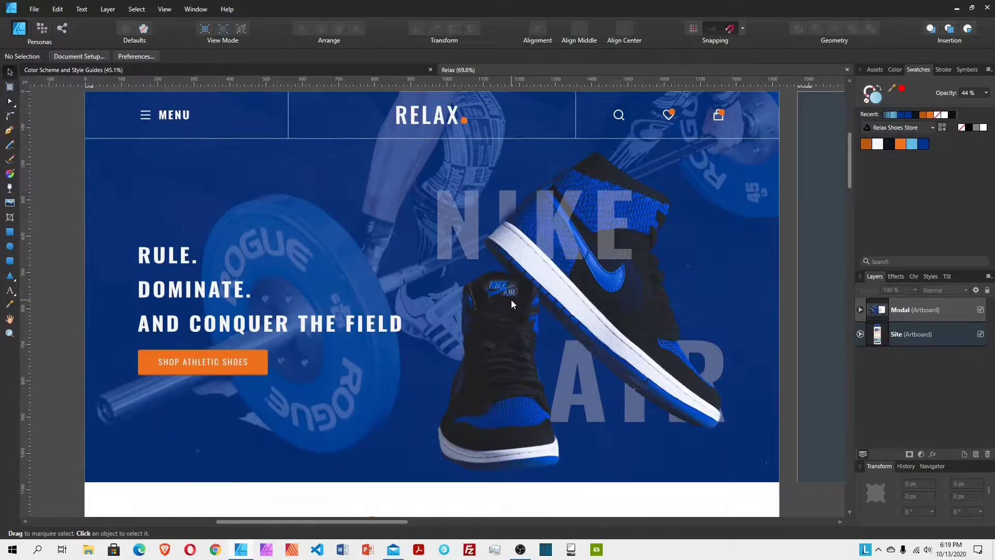
Step: Review the Site artboard's header, info cards, category banners and product sections once more, ending back at the header
scroll(106, 130, "down", 2)
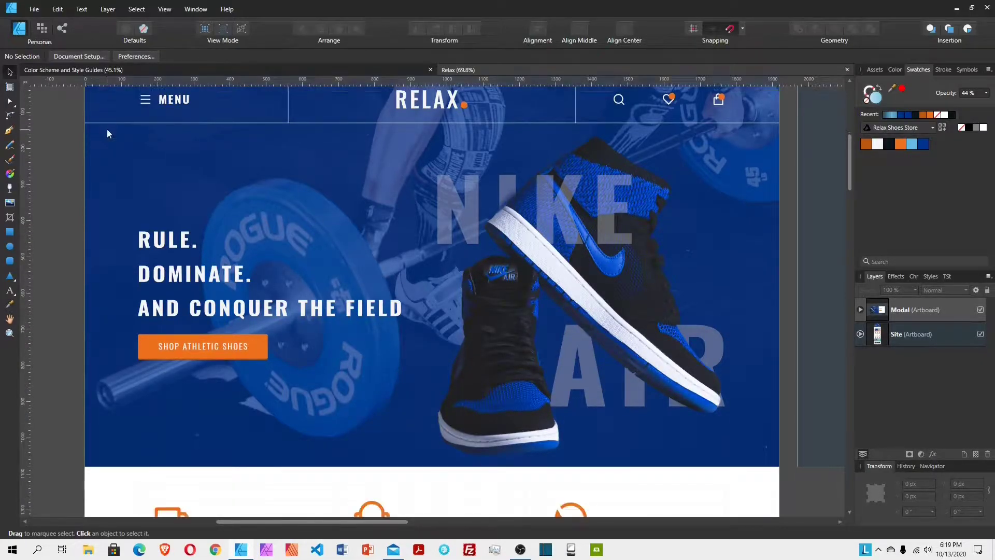
scroll(107, 131, "up", 3)
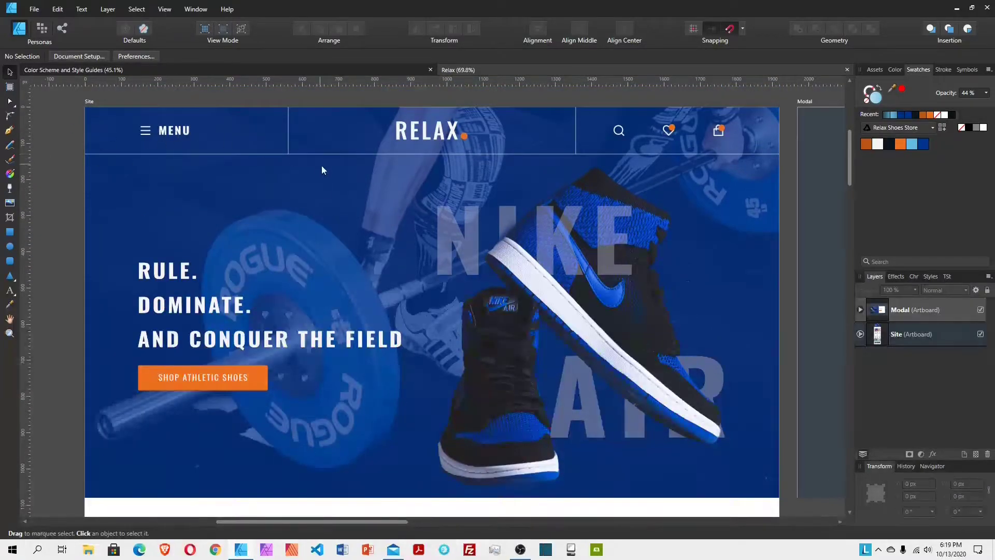
scroll(516, 253, "down", 1)
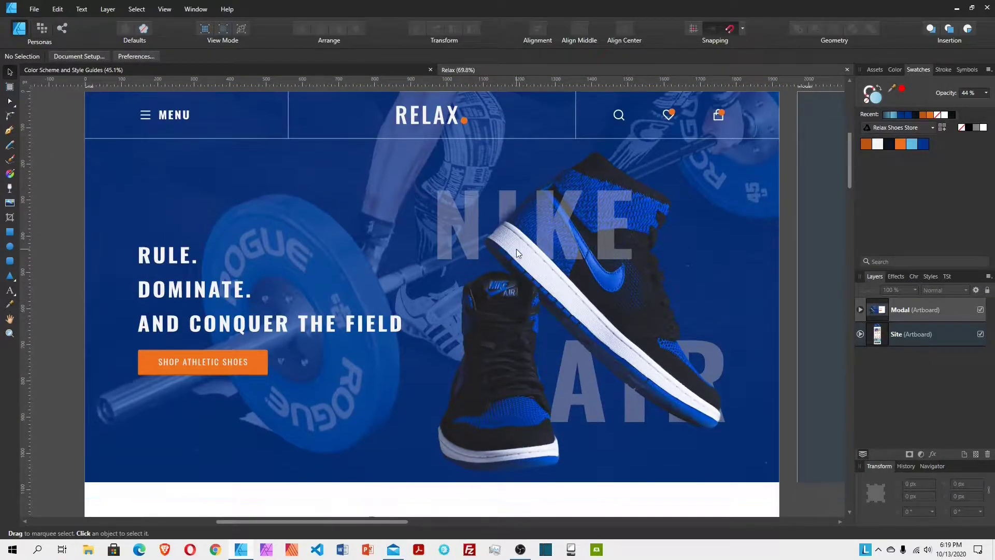
scroll(467, 270, "down", 3)
scroll(415, 237, "down", 9)
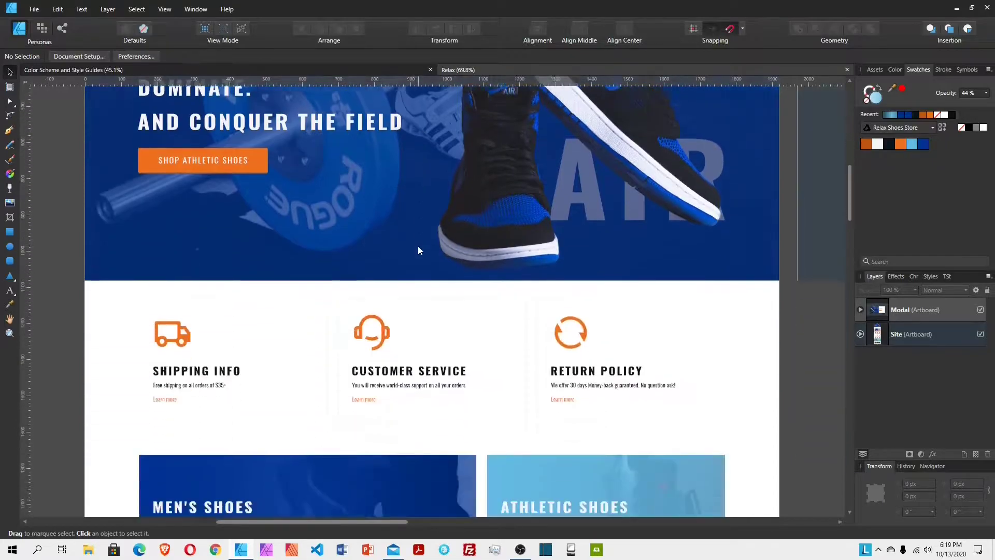
scroll(419, 250, "down", 5)
scroll(503, 328, "down", 20)
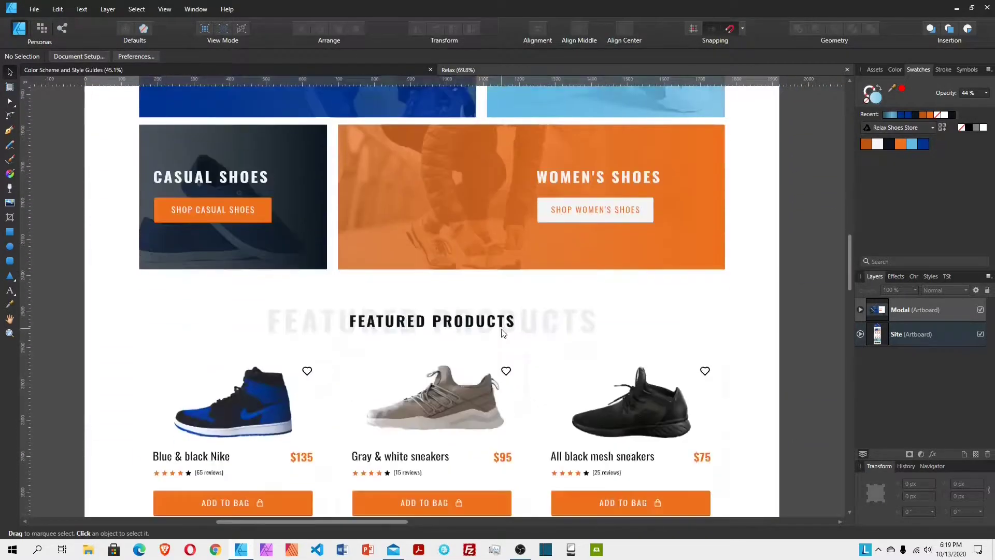
scroll(501, 330, "down", 20)
scroll(502, 329, "down", 20)
scroll(501, 329, "up", 20)
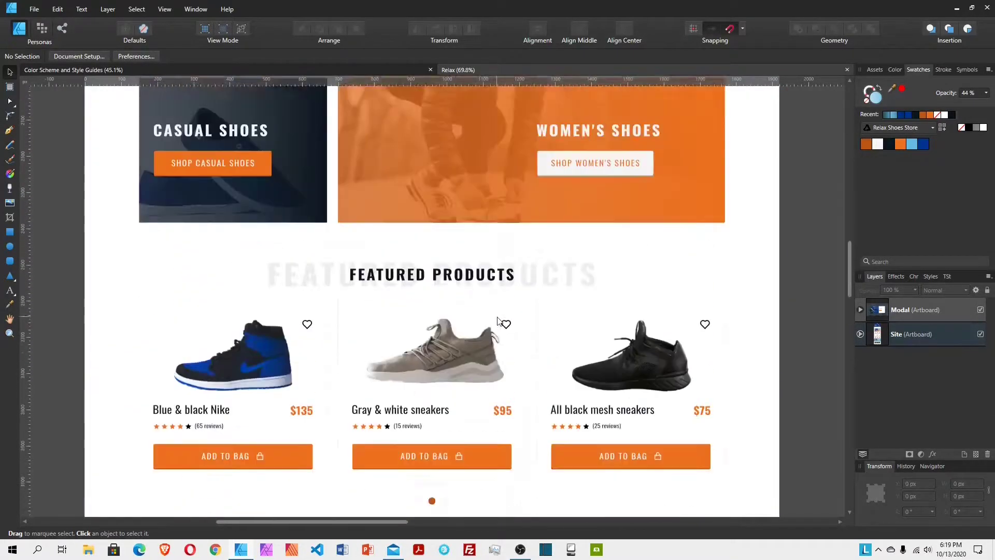
scroll(498, 321, "up", 20)
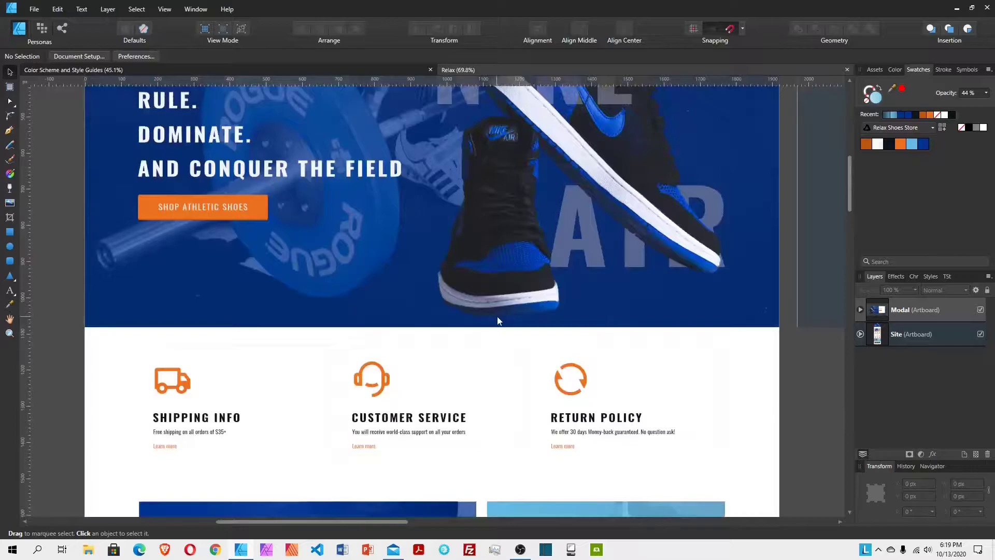
scroll(498, 320, "up", 10)
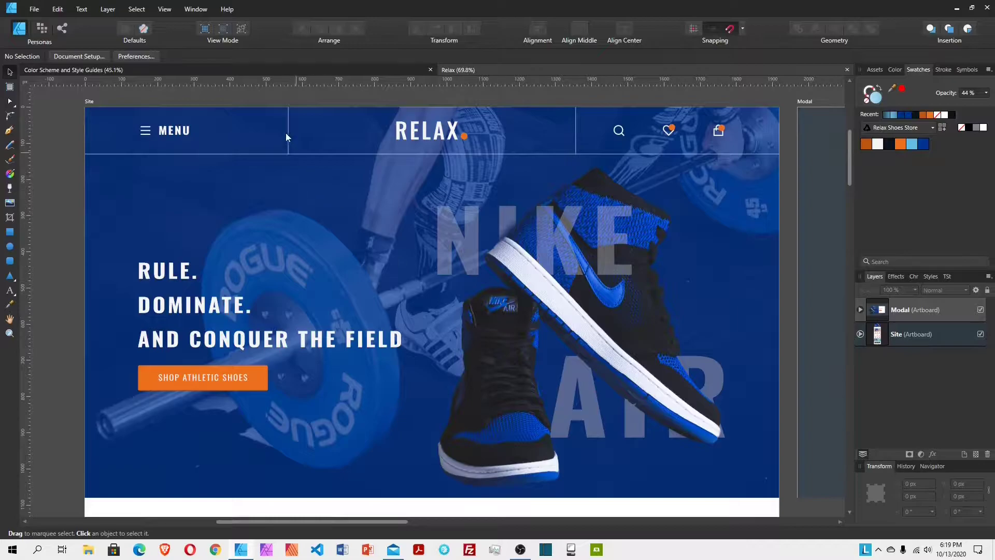
Step: Check the Color Scheme and Style Guides document, and close the Relax mockup document
left_click(237, 70)
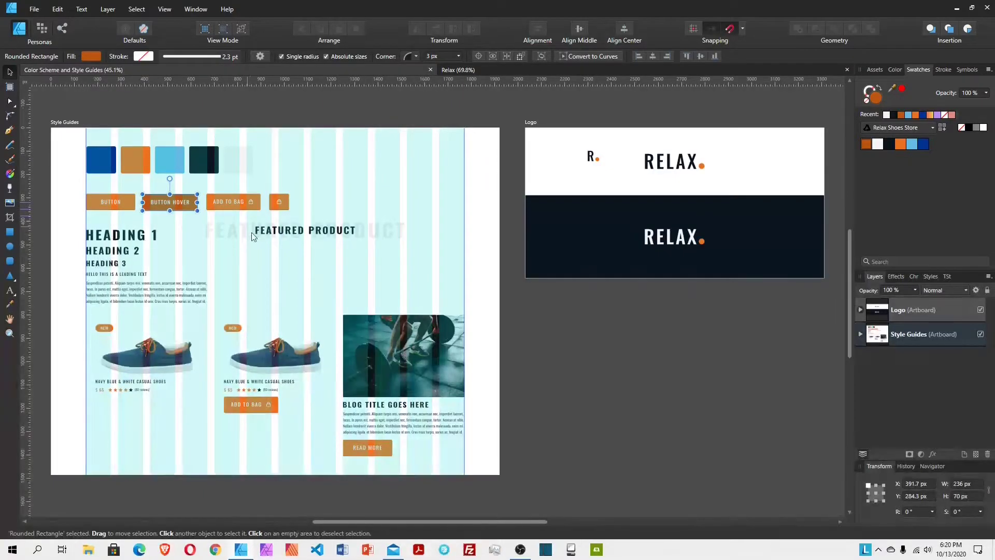
left_click(460, 69)
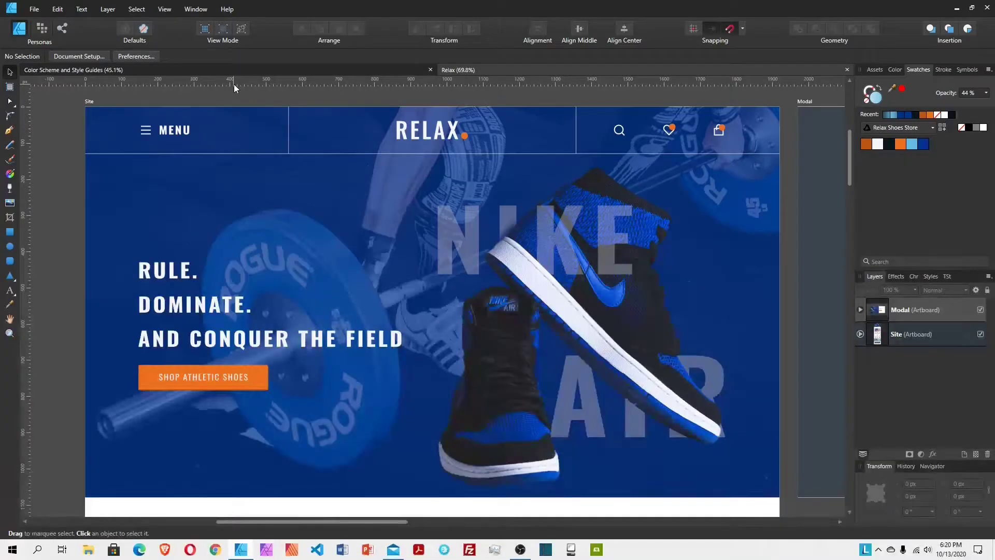
key("ctrl+w")
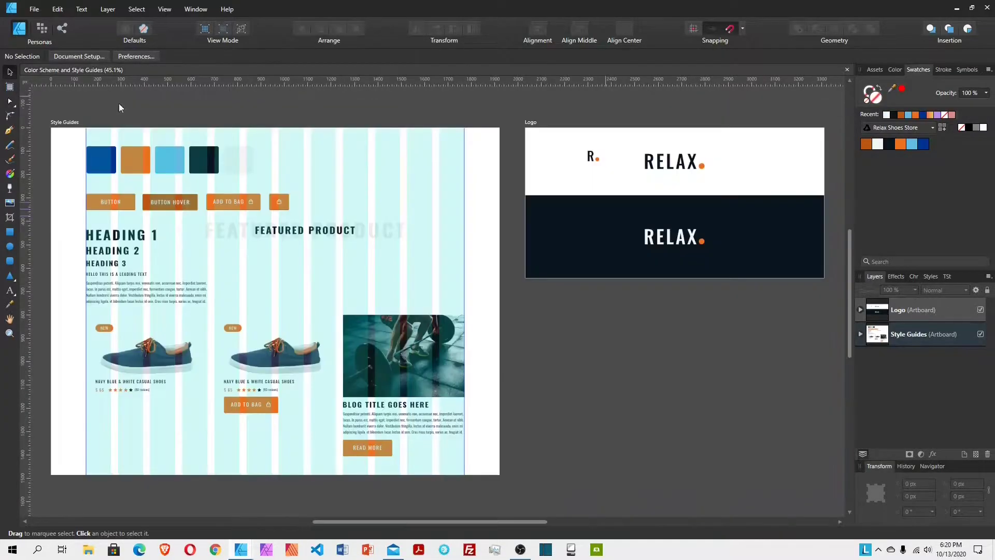
Step: Start a new 1920 × 1080 px web document with the option to create an artboard enabled
left_click(33, 9)
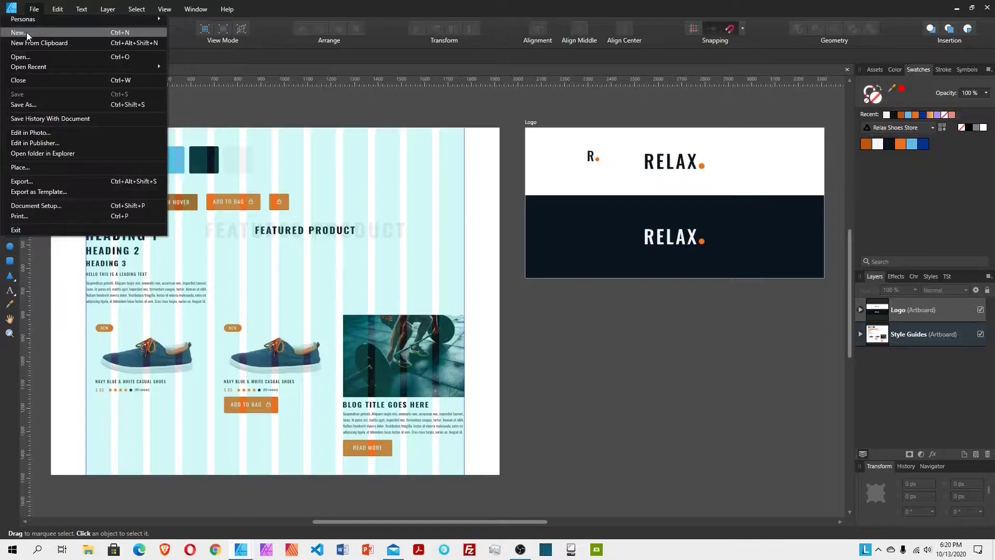
key("Escape")
key("ctrl+n")
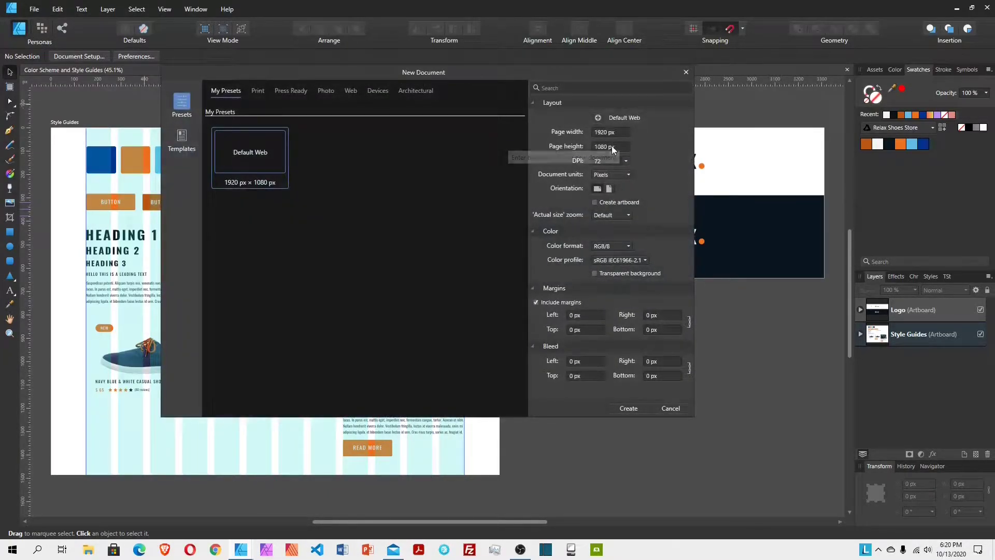
left_click(594, 202)
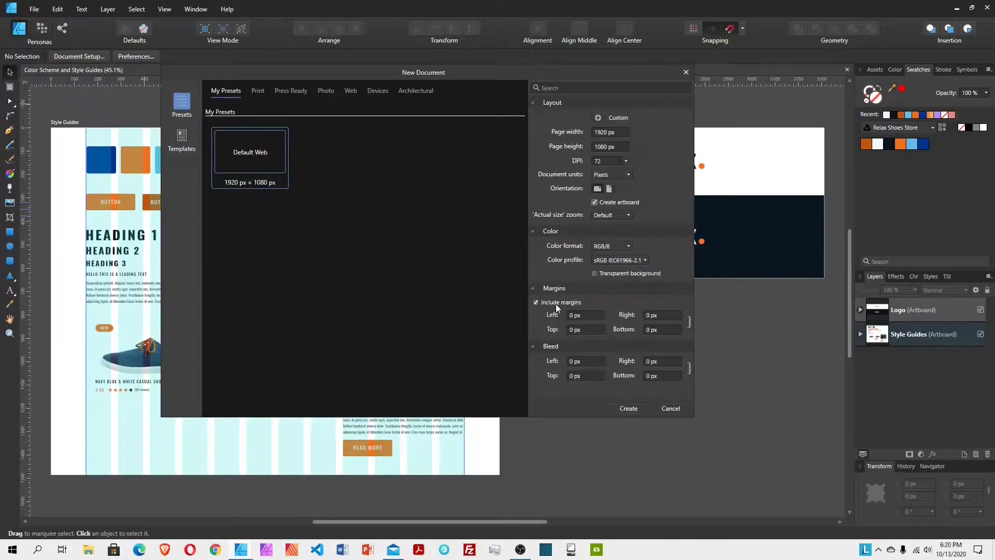
left_click(586, 317)
type("150")
key("Return")
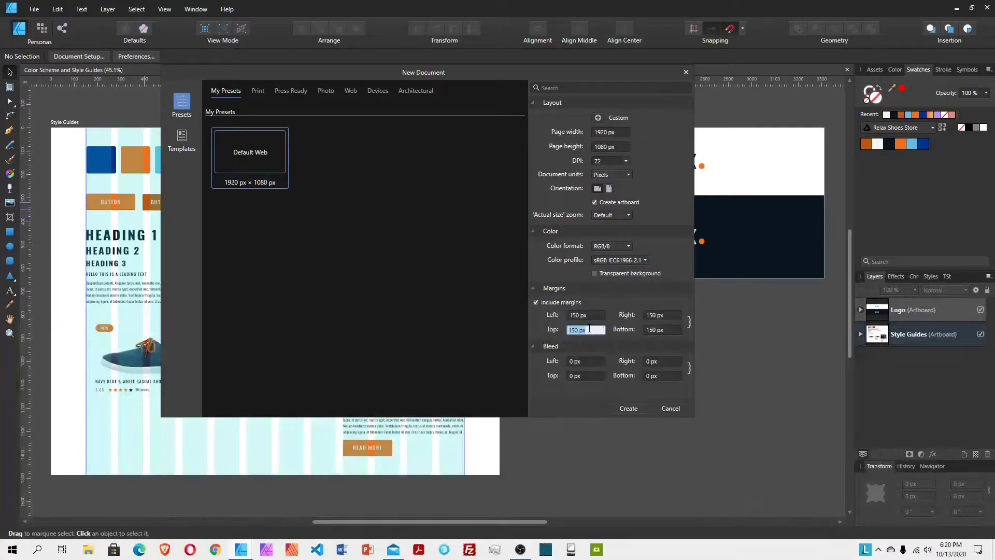
key("BackSpace")
left_click(654, 330)
type("0")
key("Return")
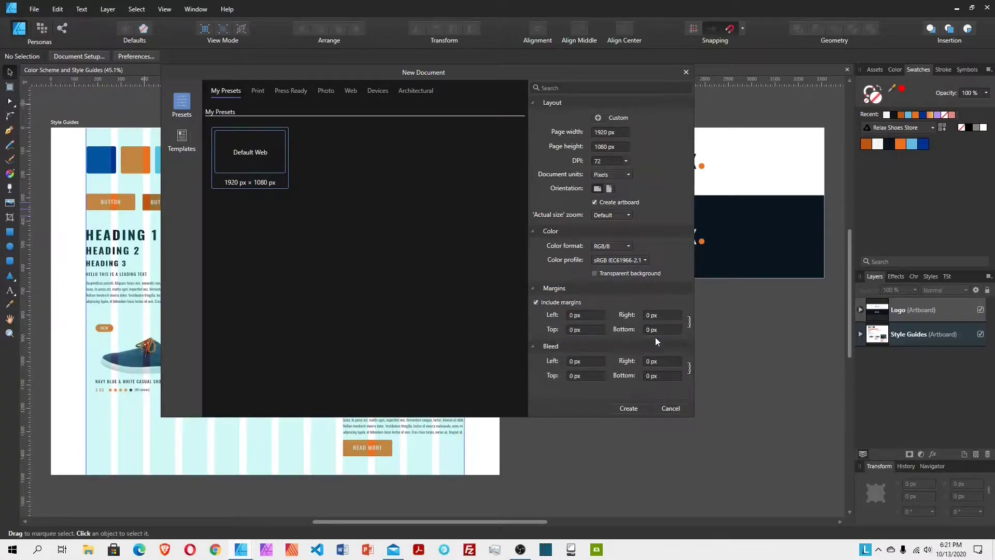
Step: Create the document with left and right margins of 150 px and unlinked top and bottom margins of 0 px
left_click(591, 314)
type("150")
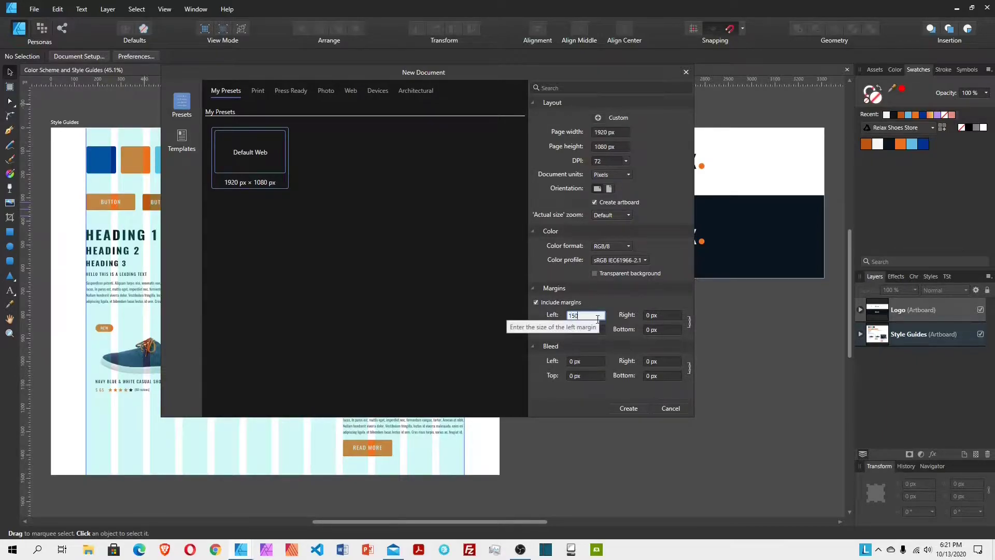
key("Return")
left_click(689, 322)
left_click(671, 330)
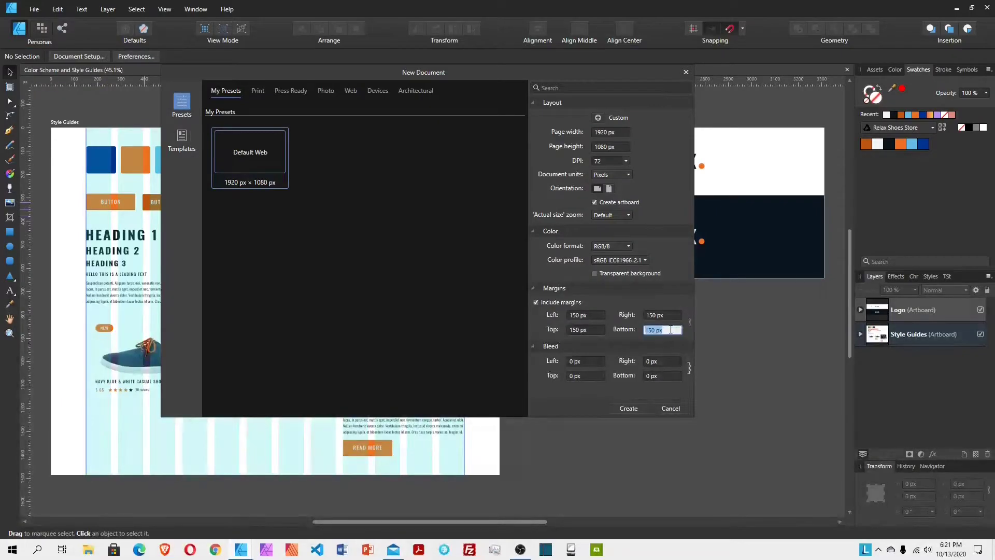
type("0")
left_click(593, 330)
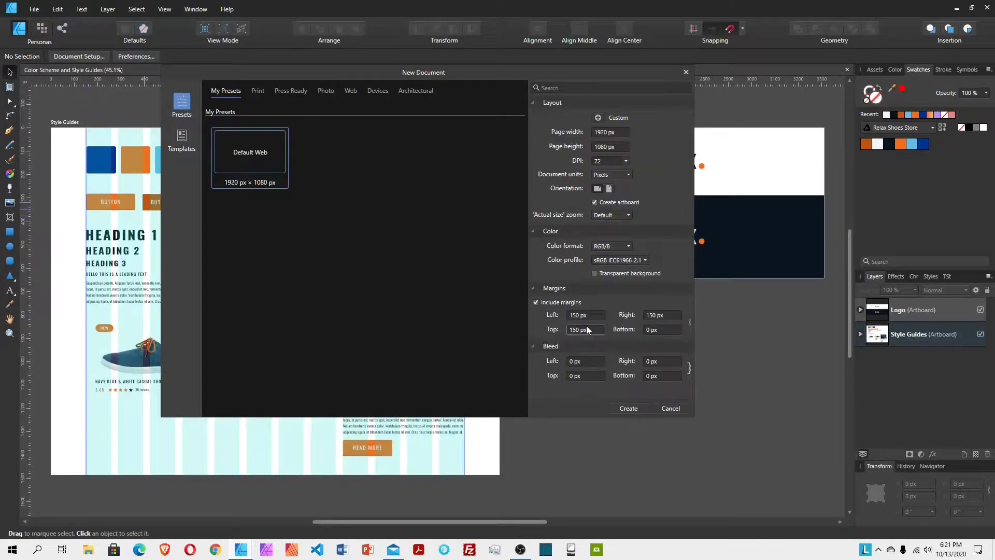
type("0")
left_click(628, 408)
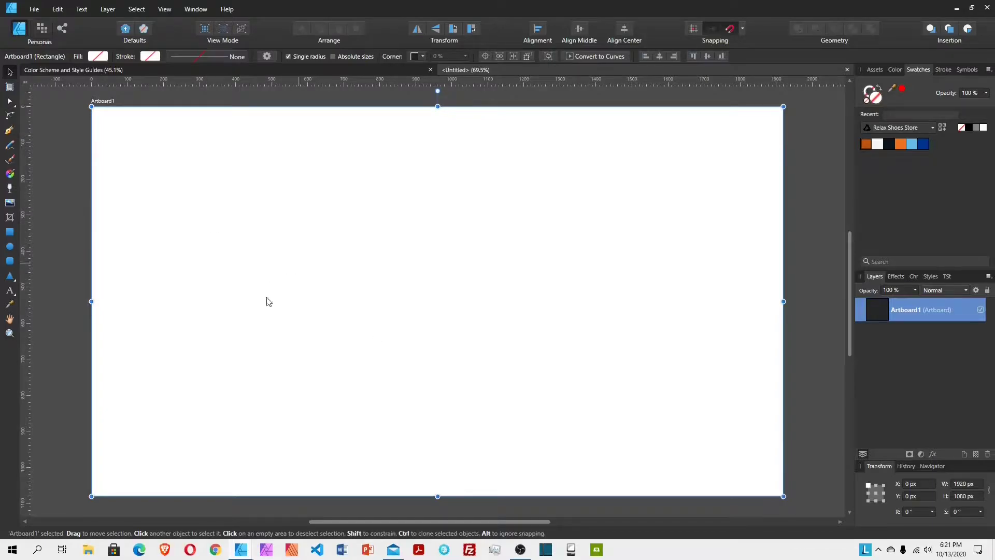
Step: Fill the new artboard with white and rename it Site
left_click(983, 128)
double_click(913, 310)
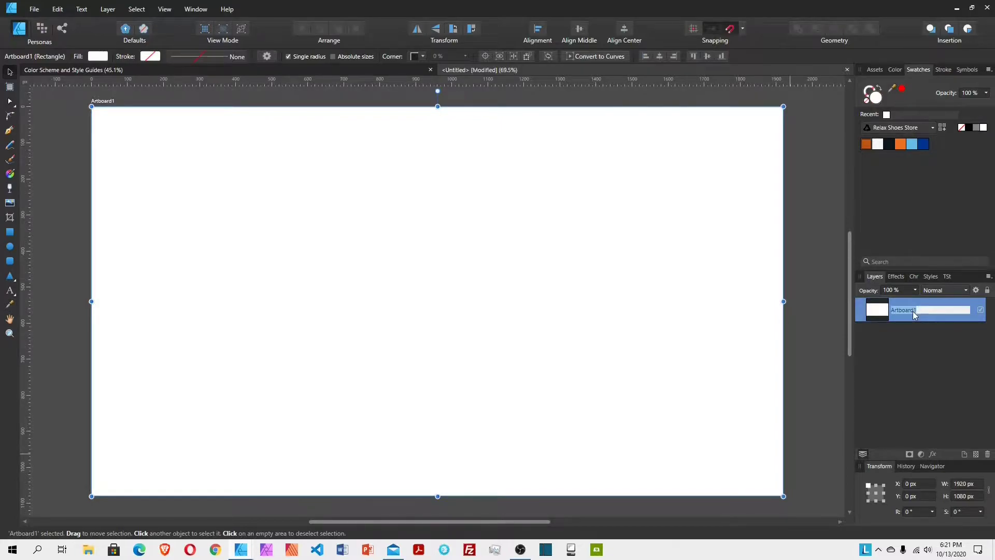
type("Site")
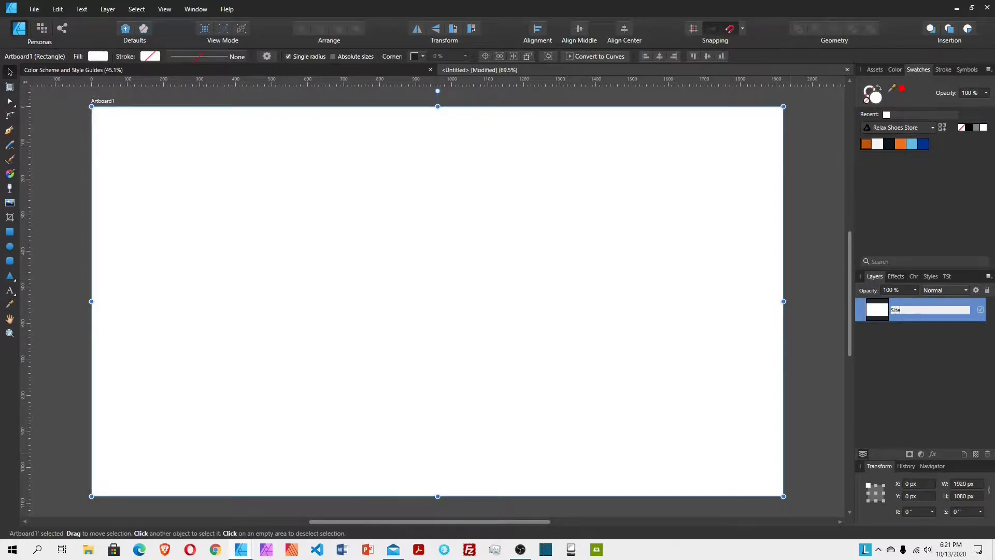
key("Return")
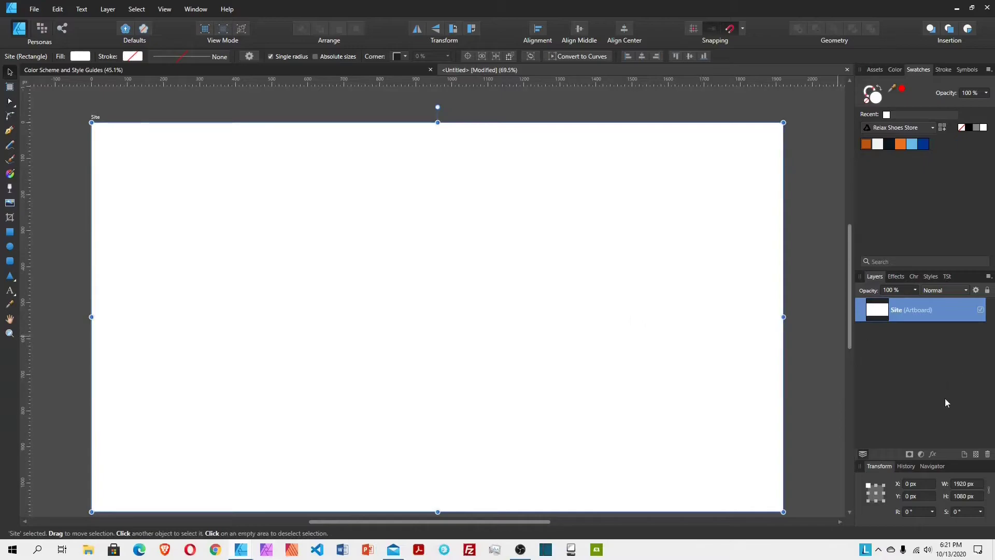
Step: Add a layer inside the Site artboard and name it Header
left_click(911, 381)
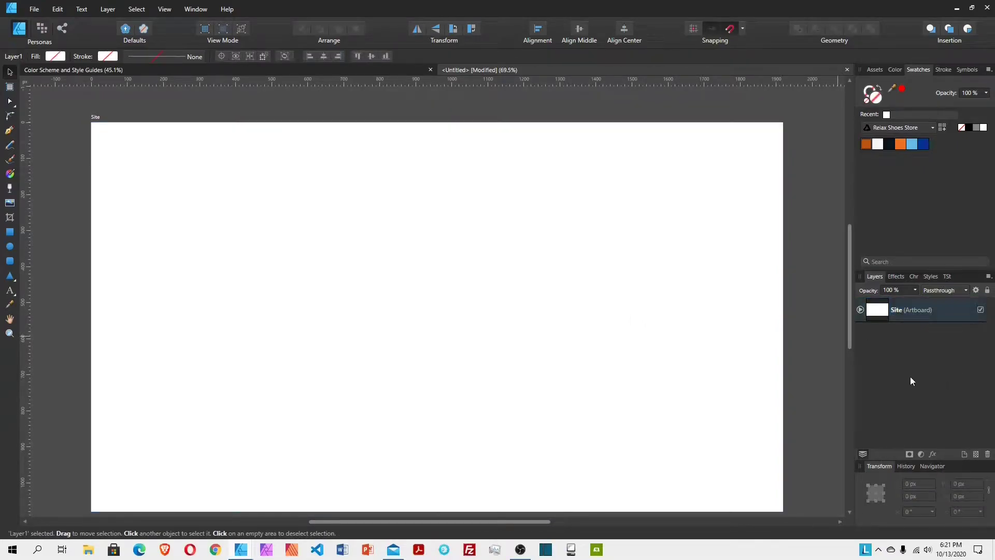
left_click(860, 310)
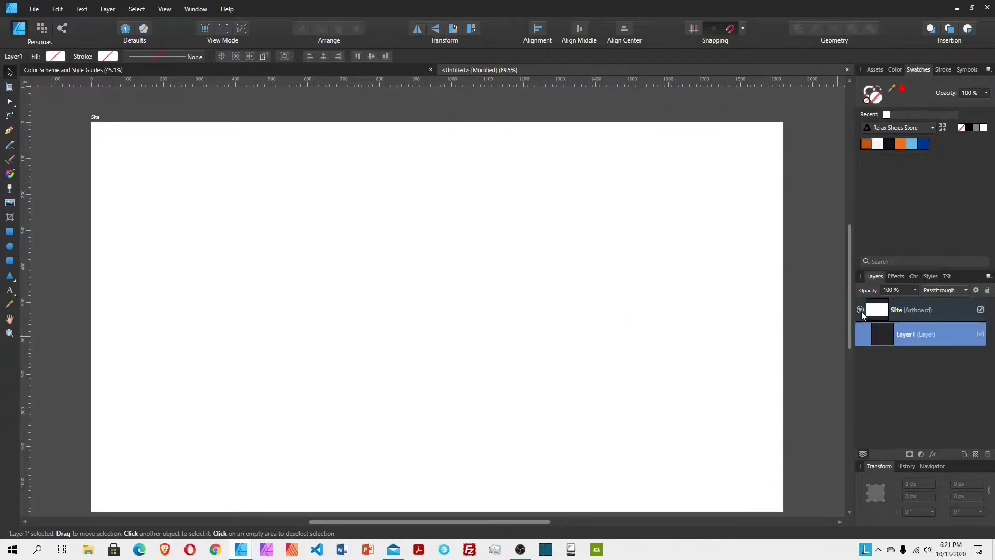
double_click(922, 334)
type("Heade")
key("Return")
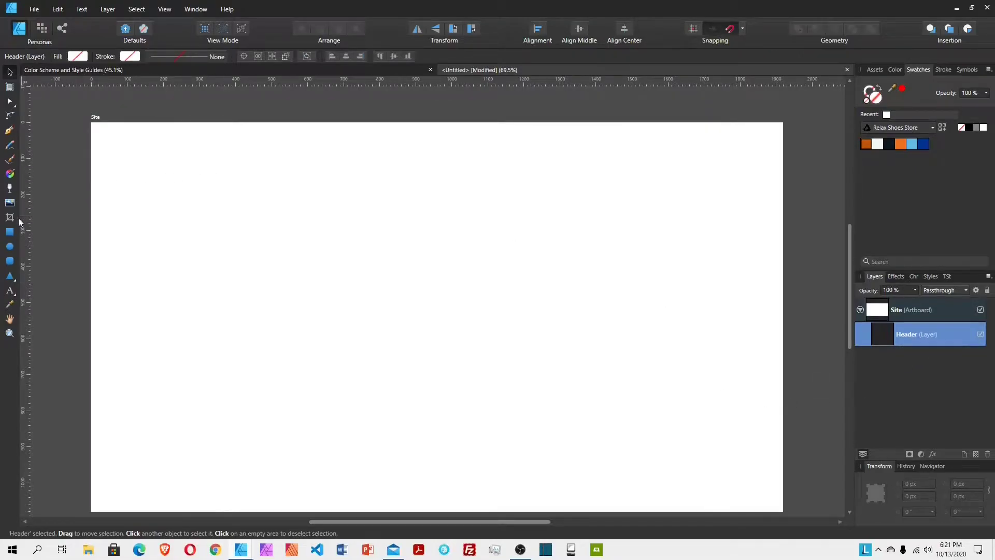
Step: Draw a rectangle across the full width of the artboard's top edge, about 1920 × 115 px, in the Header layer
left_click(10, 234)
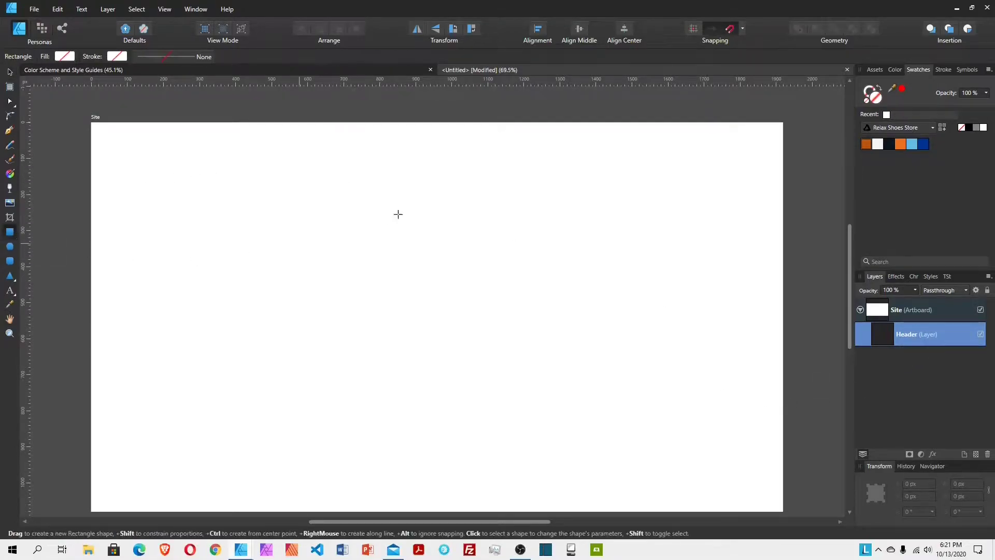
left_click_drag(92, 122, 783, 162)
left_click_drag(781, 164, 780, 164)
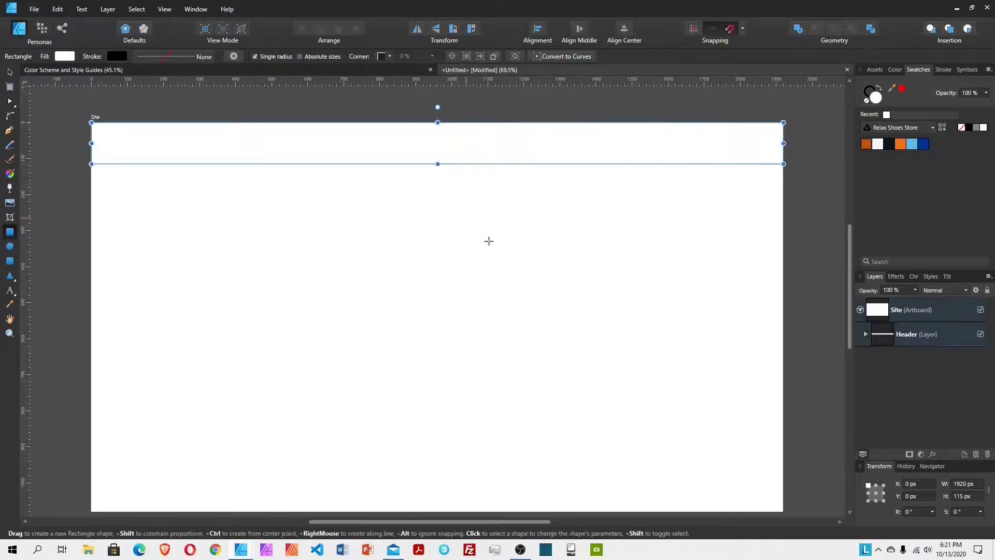
Step: Set up the column guides with 12 columns and a 30 px gutter
left_click(165, 10)
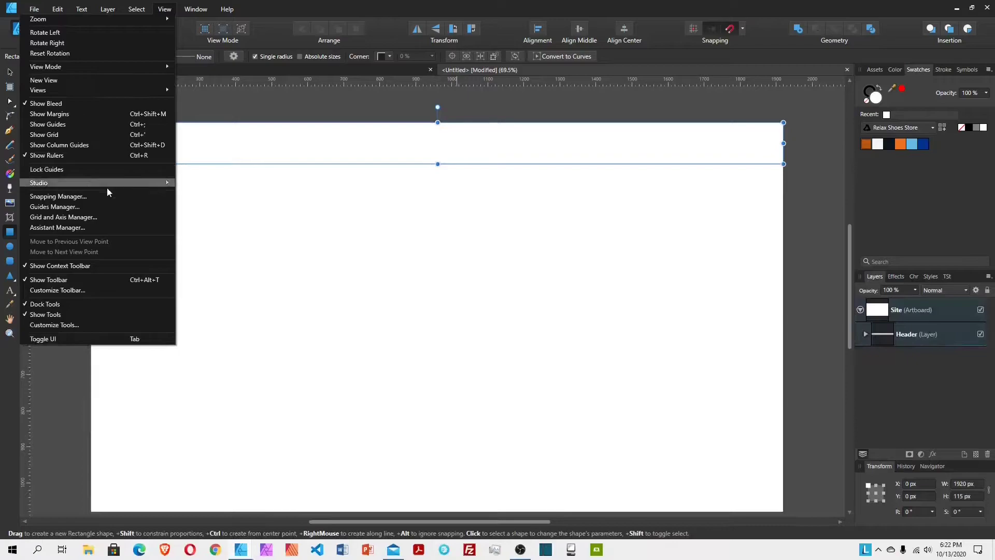
left_click(66, 207)
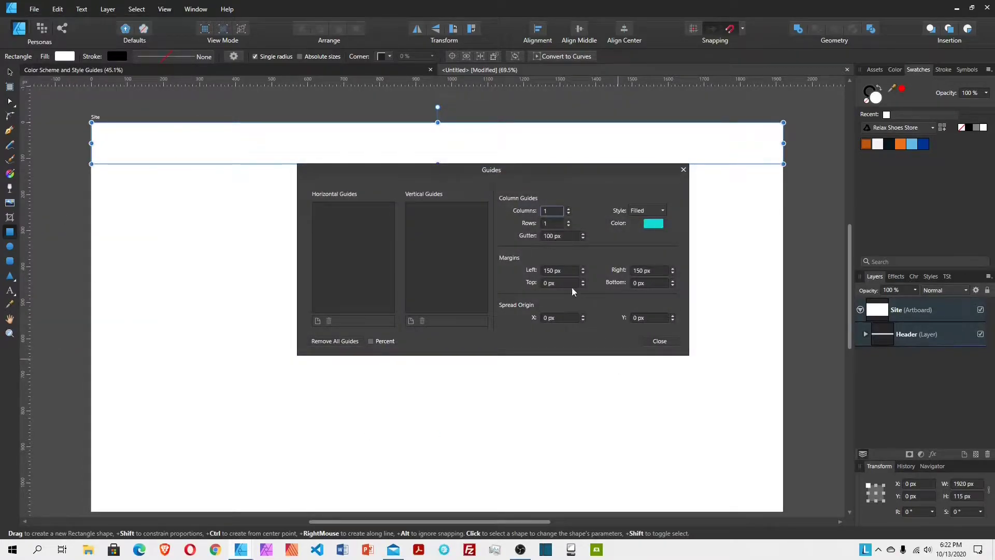
left_click(551, 211)
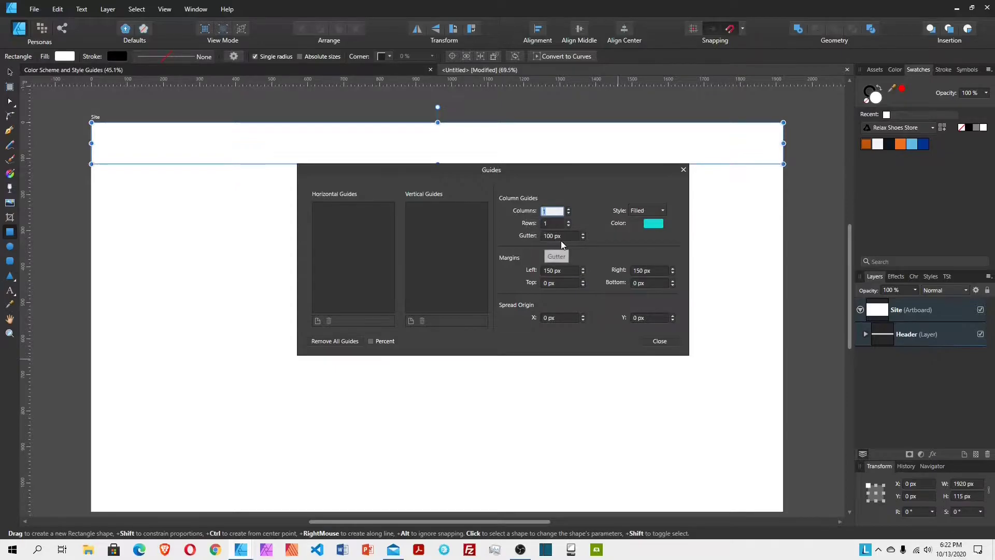
type("12")
left_click(565, 236)
type("30")
key("Return")
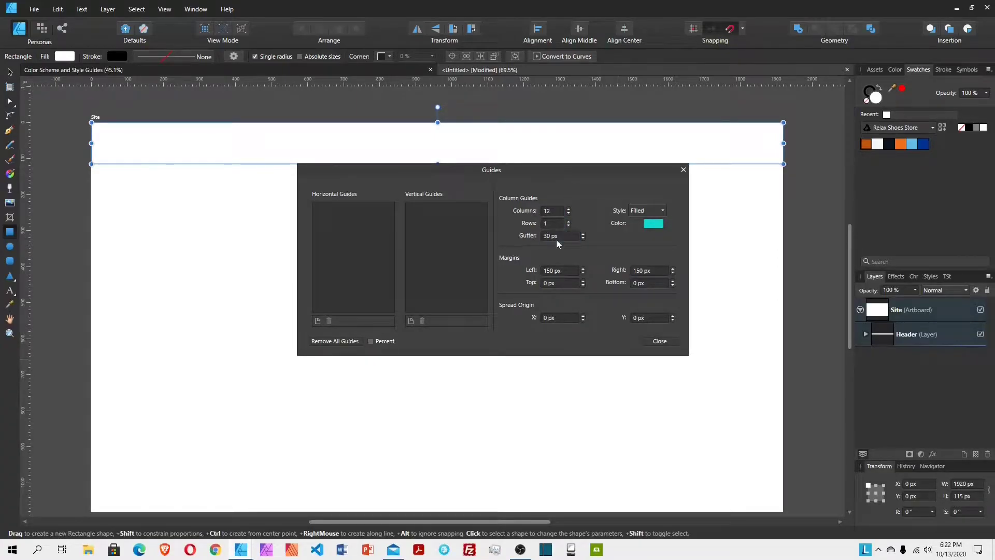
left_click(660, 341)
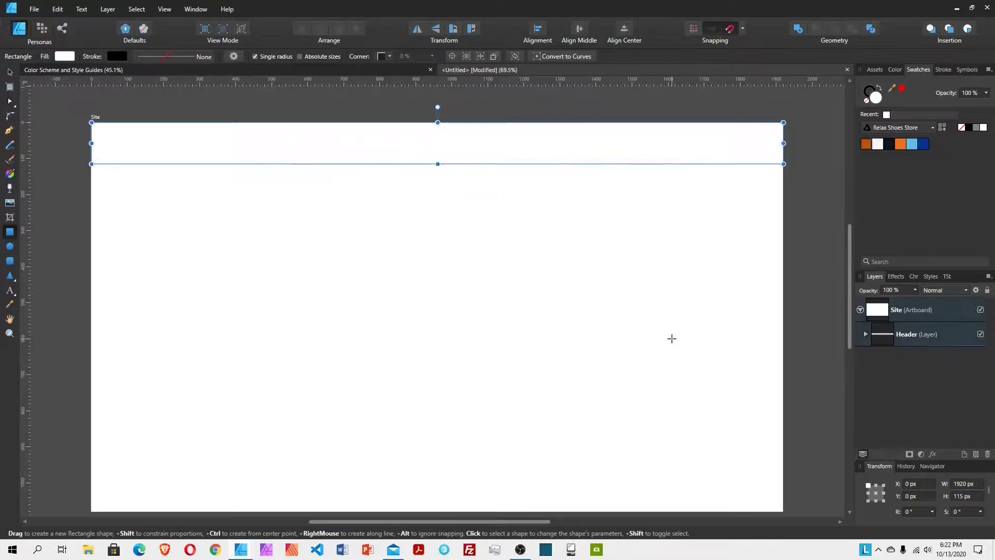
Step: Show the margins and the column guides on the artboard
left_click(163, 9)
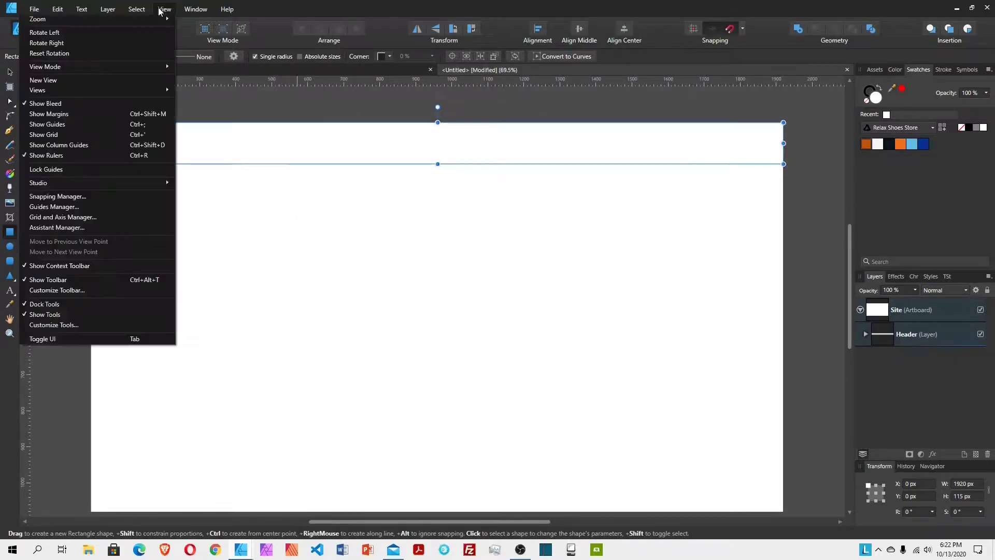
left_click(58, 119)
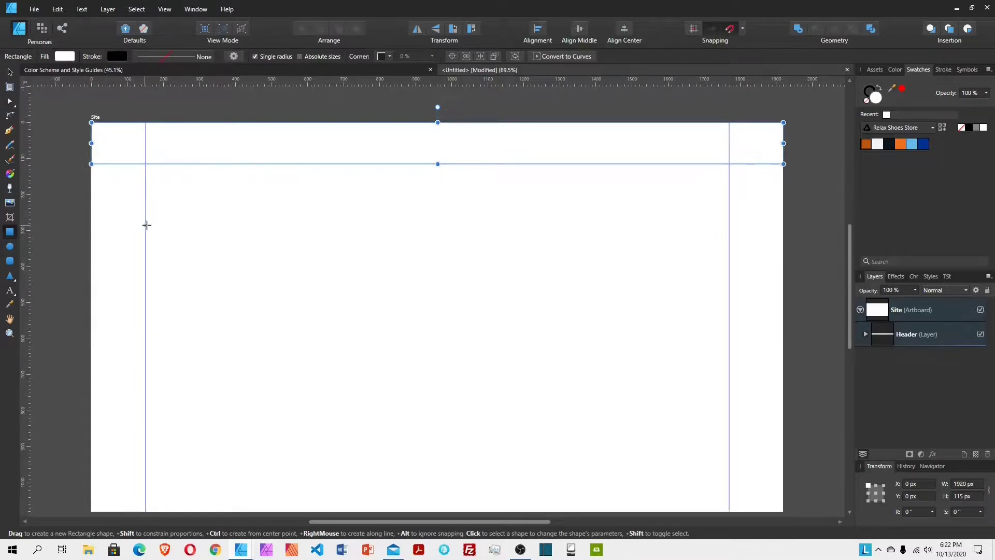
left_click(165, 9)
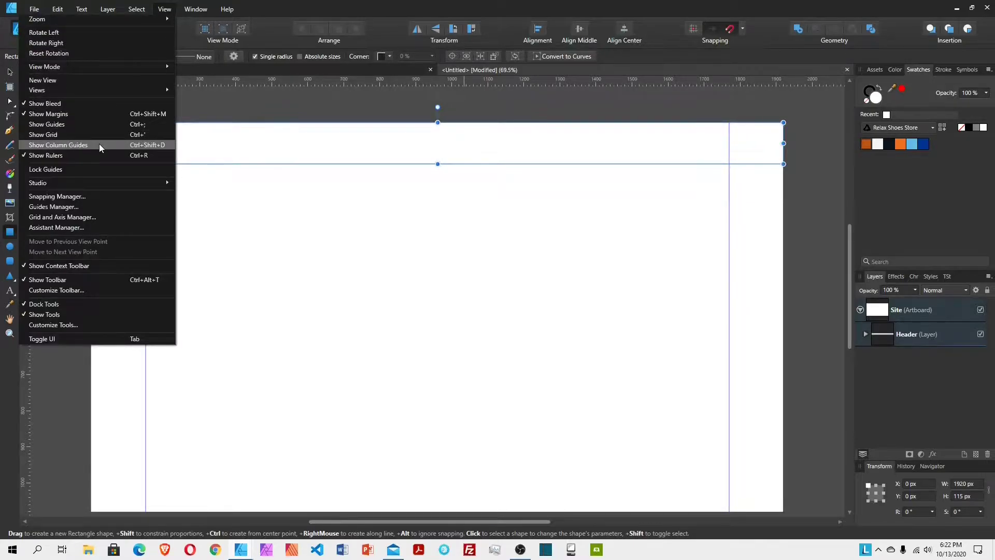
left_click(99, 145)
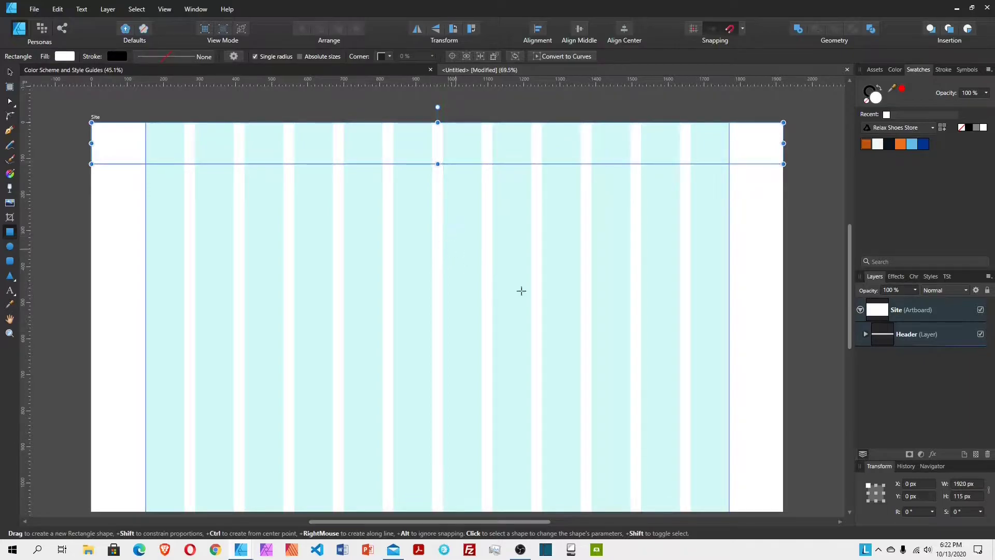
Step: Set the header rectangle's height to 130 px
left_click(975, 495)
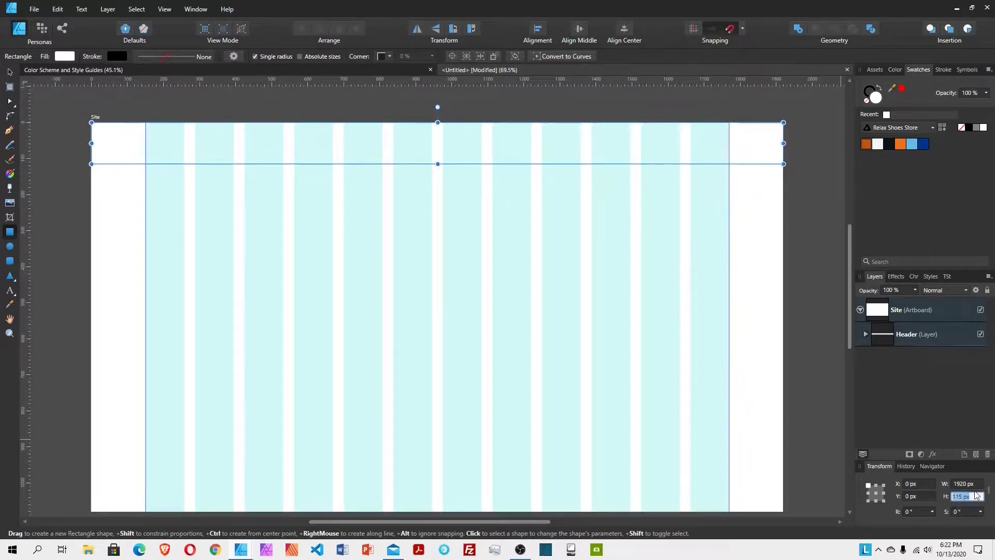
type("130")
key("Return")
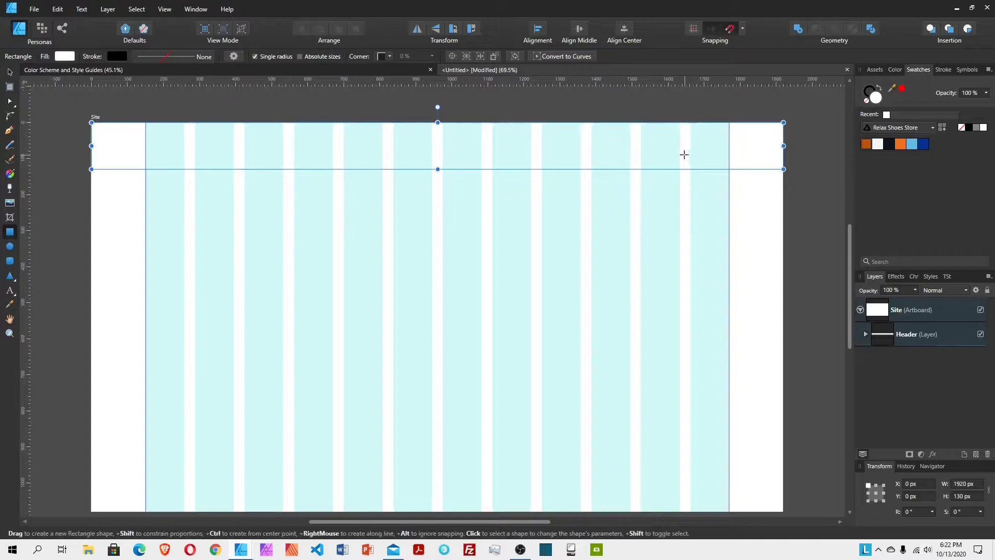
Step: Place the menu icon from the BlazyHires icon assets in the Header layer at the artboard's left margin and enlarge it
left_click(865, 333)
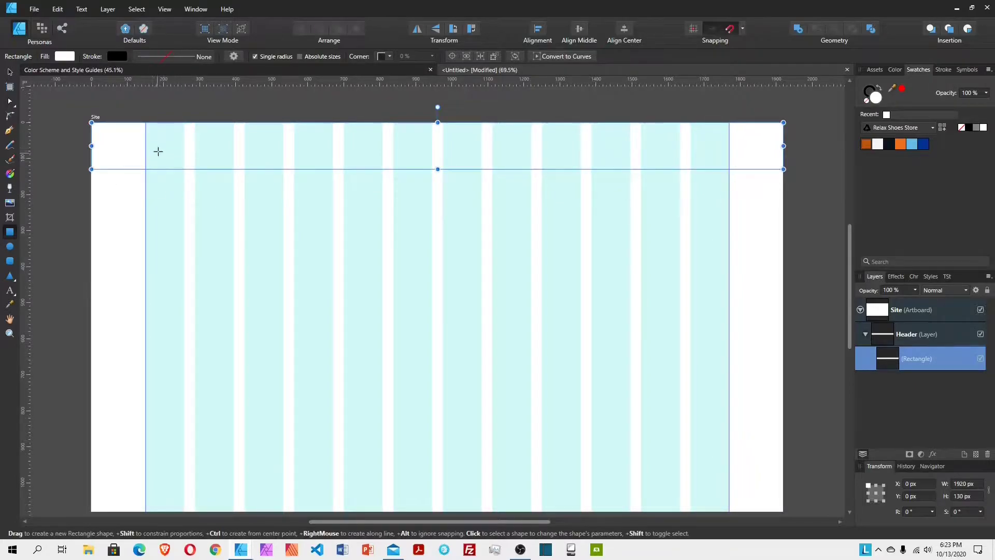
left_click(873, 69)
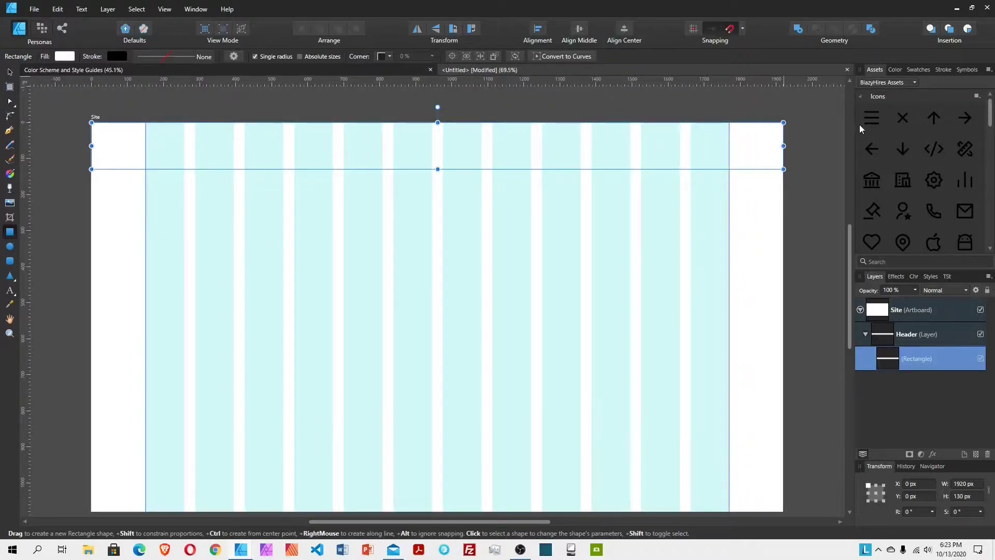
left_click_drag(869, 116, 150, 136)
left_click_drag(861, 342, 882, 366)
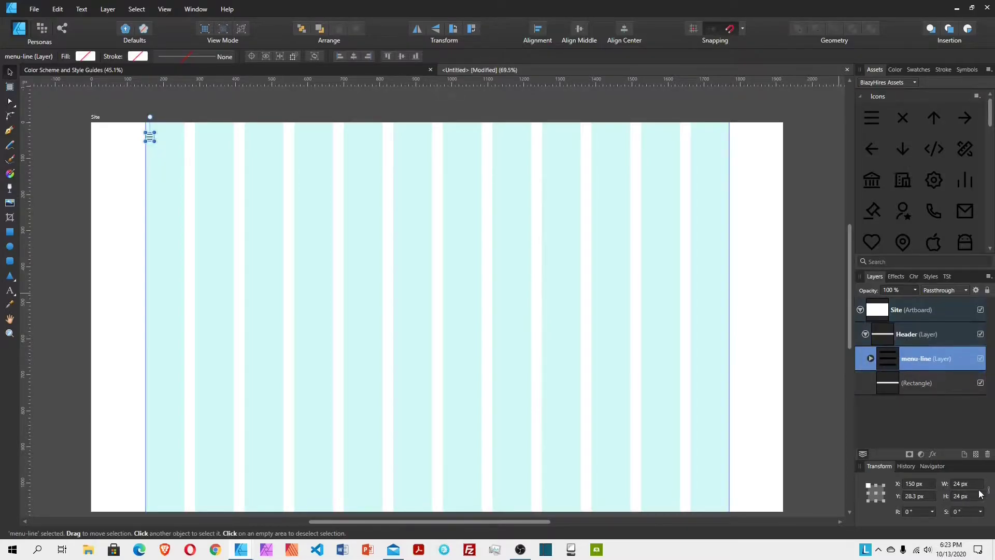
left_click(963, 482)
type("3")
key("Return")
Step: Apply the white swatch of the Relax Shoes Store palette to the header rectangle's stroke
left_click(304, 149)
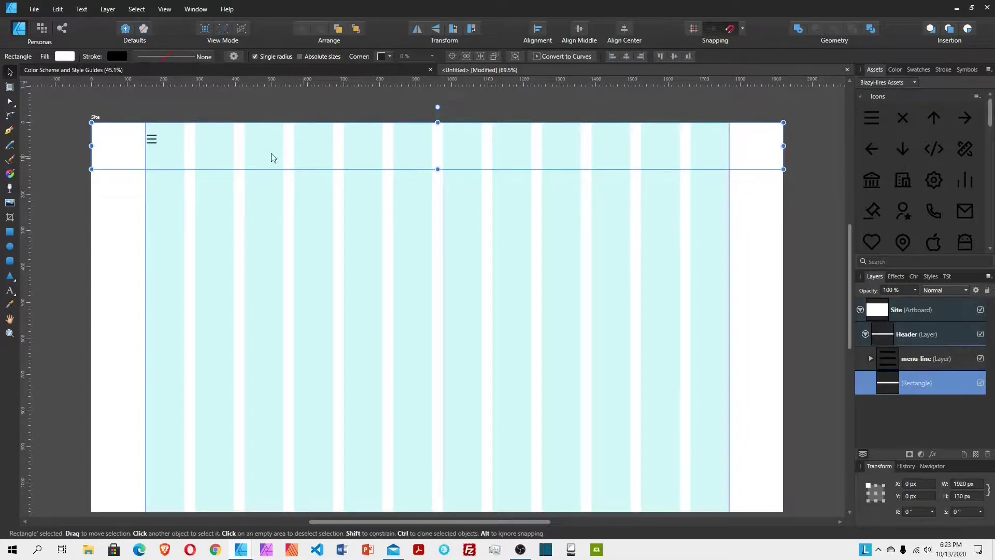
left_click(918, 70)
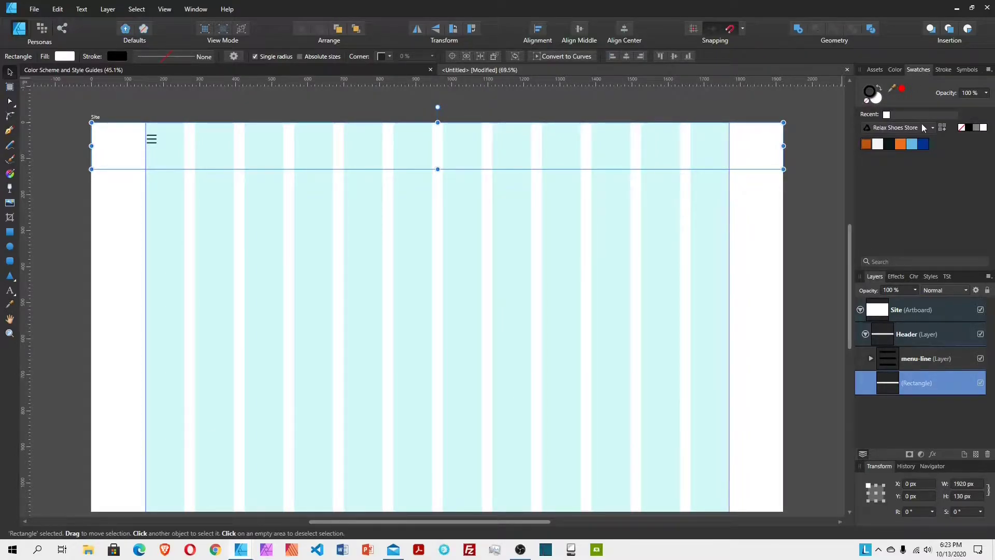
left_click(881, 145)
left_click(585, 212)
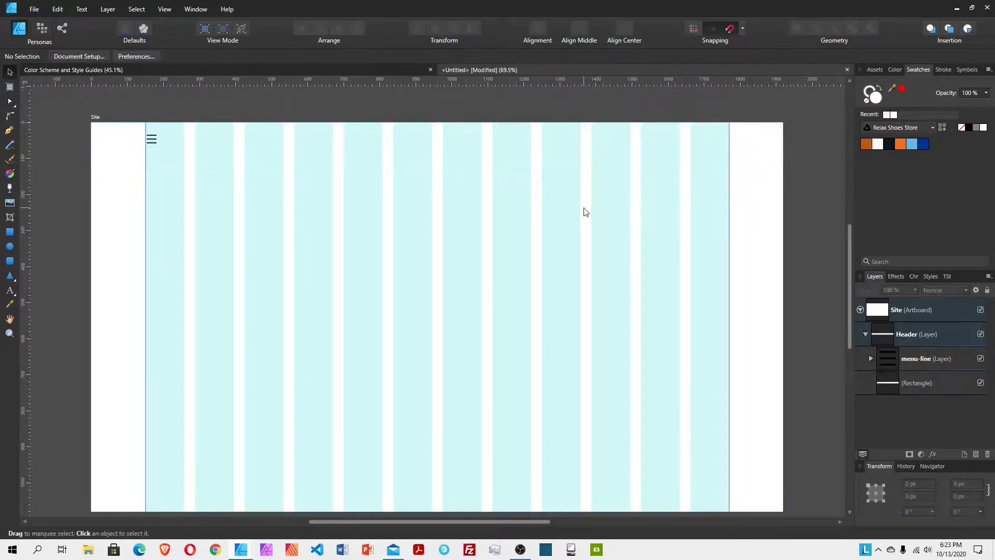
left_click(748, 167)
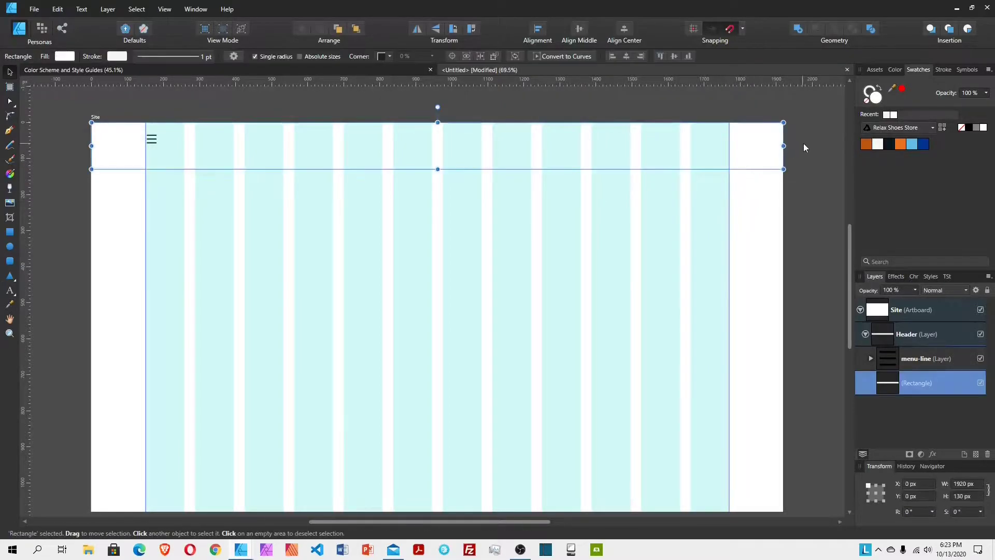
Step: Set the header rectangle's stroke width to 2 pt and deselect the rectangle
left_click(867, 93)
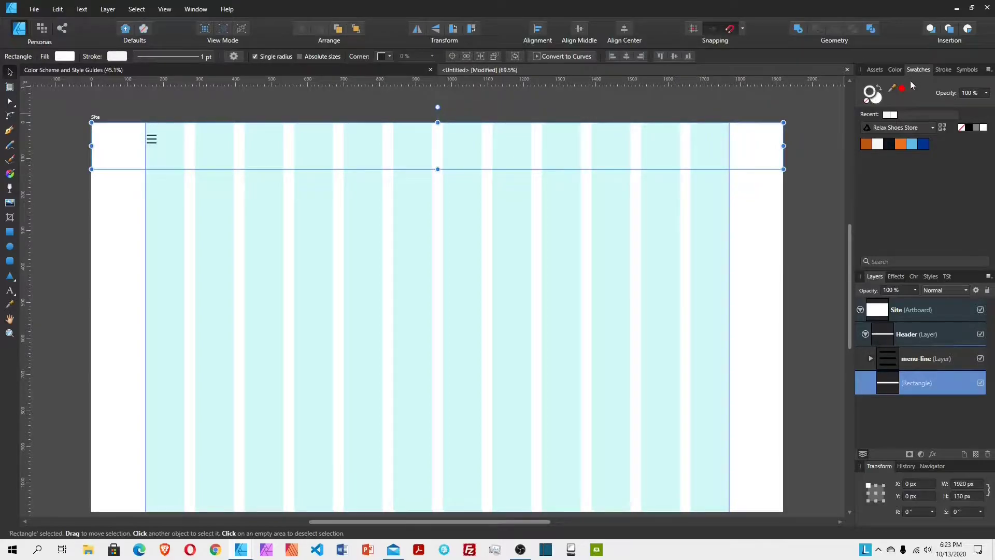
left_click(943, 70)
left_click(960, 102)
type("2")
key("Return")
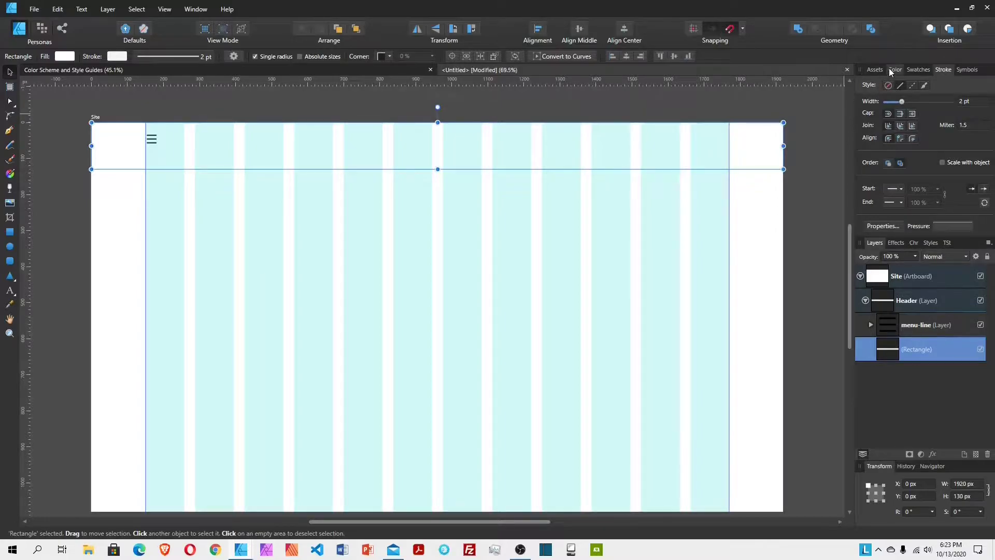
left_click(875, 69)
left_click(925, 71)
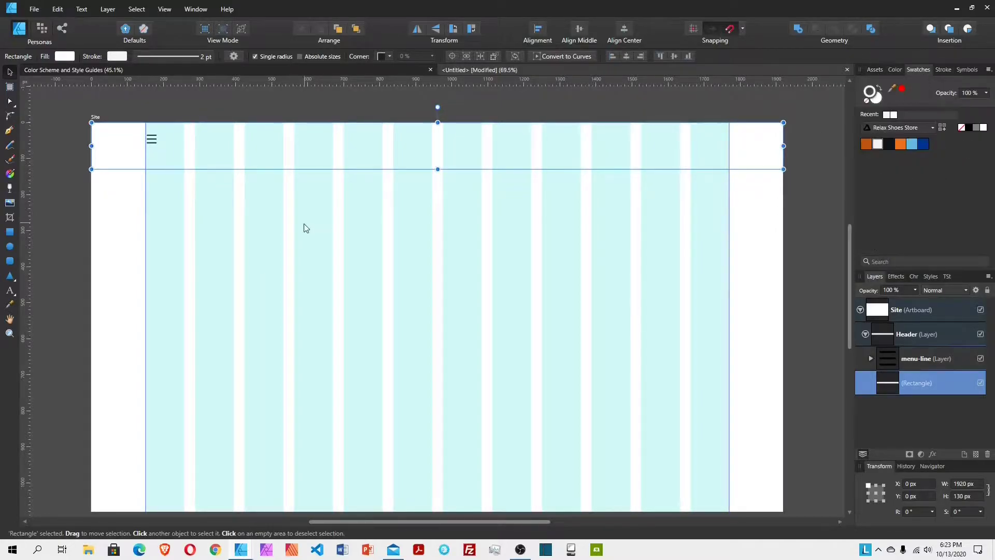
left_click(322, 220)
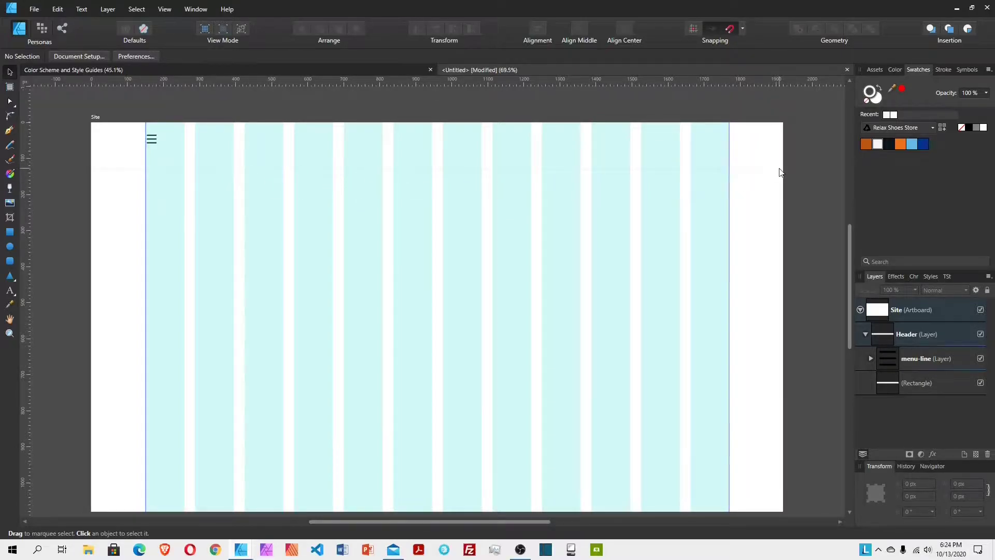
Step: Align the whole menu-line icon layer with the header rectangle by their vertical middles
left_click(153, 145)
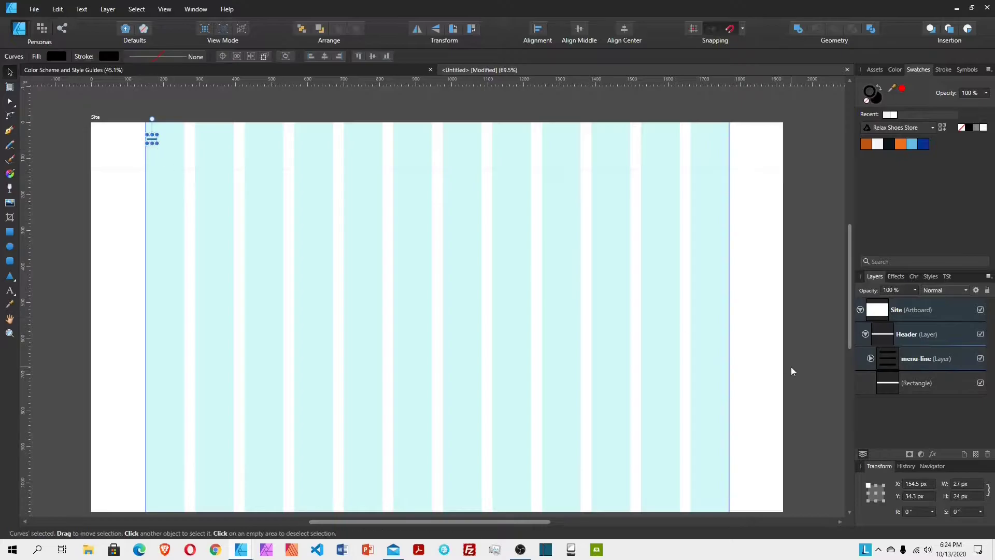
left_click(907, 362)
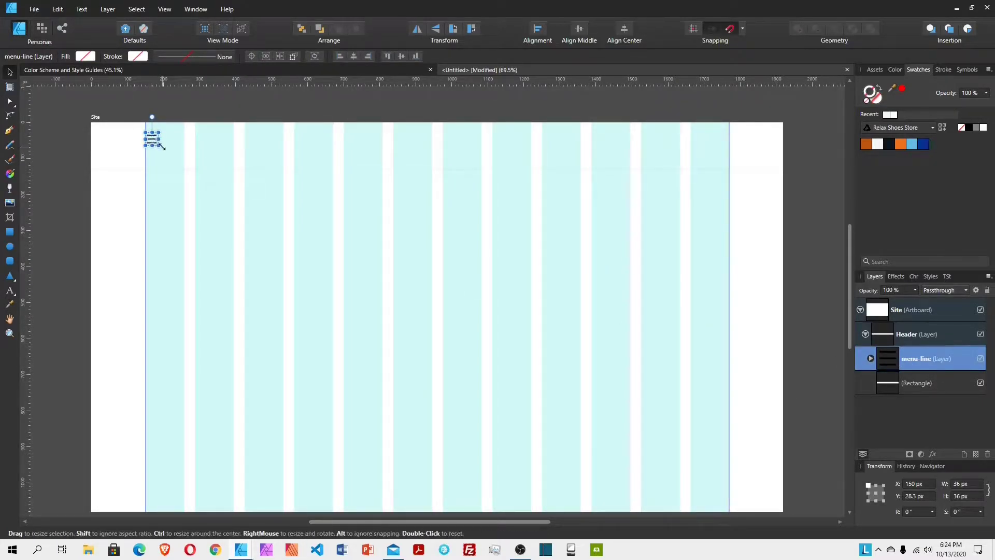
left_click(181, 166, "shift")
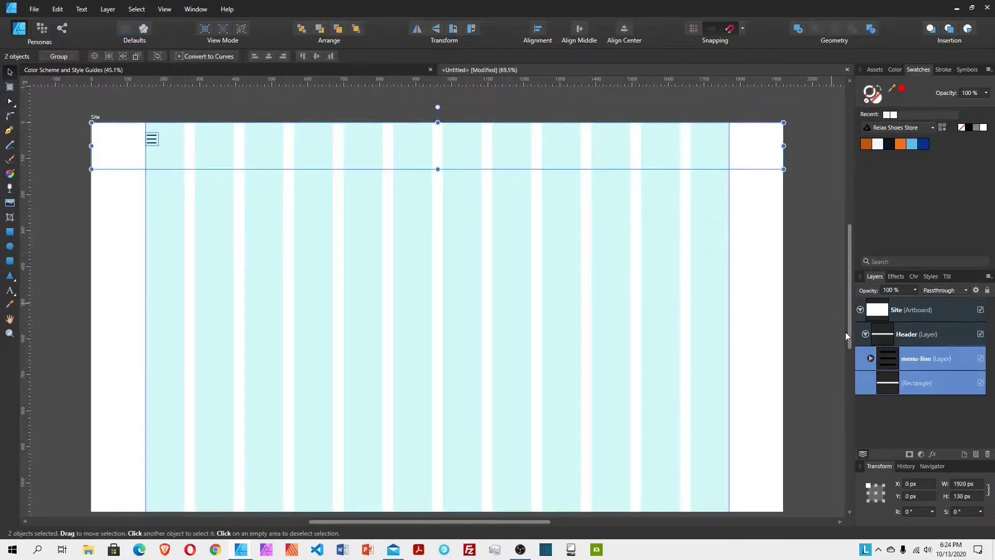
left_click(578, 29)
Step: Add the art text "Menu" just to the right of the menu icon in the Header layer
left_click(920, 382)
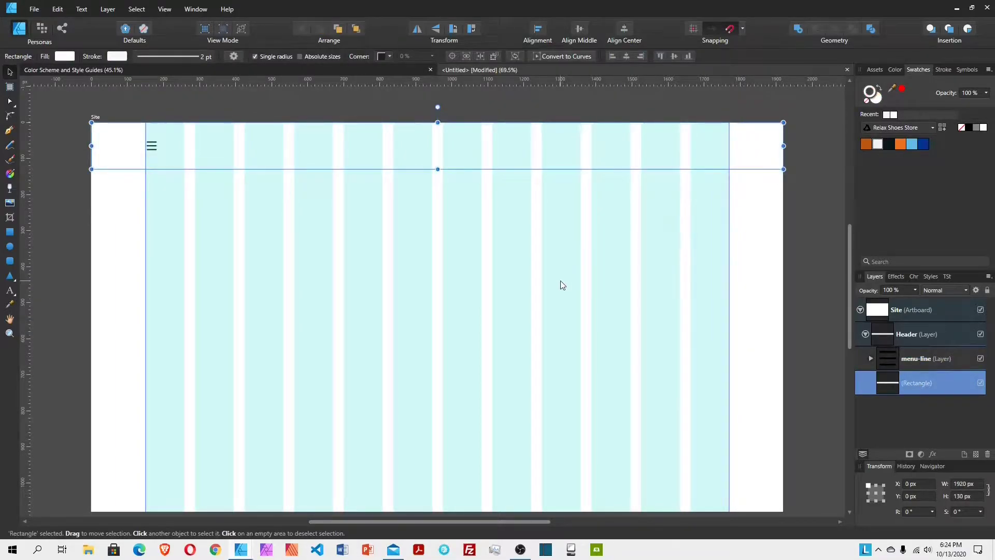
left_click(10, 292)
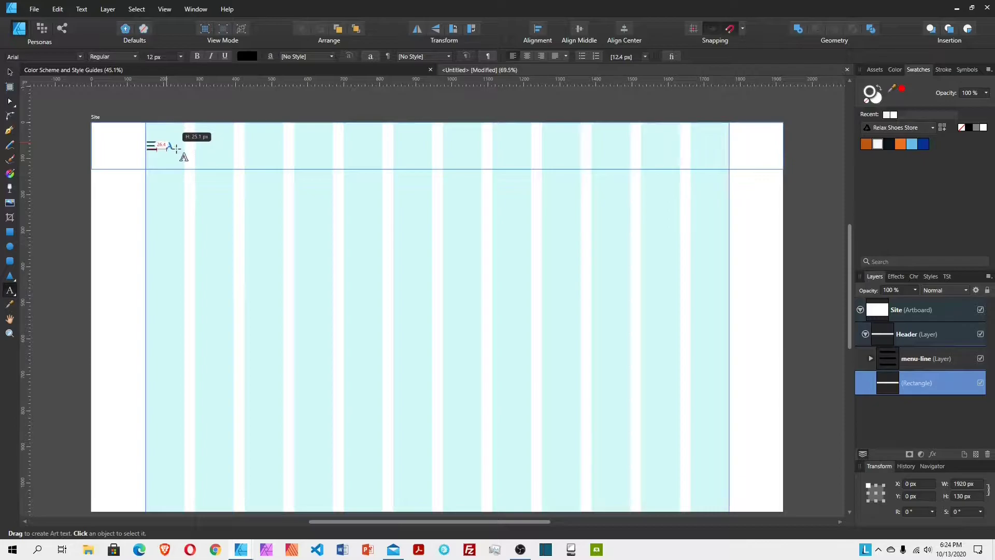
left_click(166, 144)
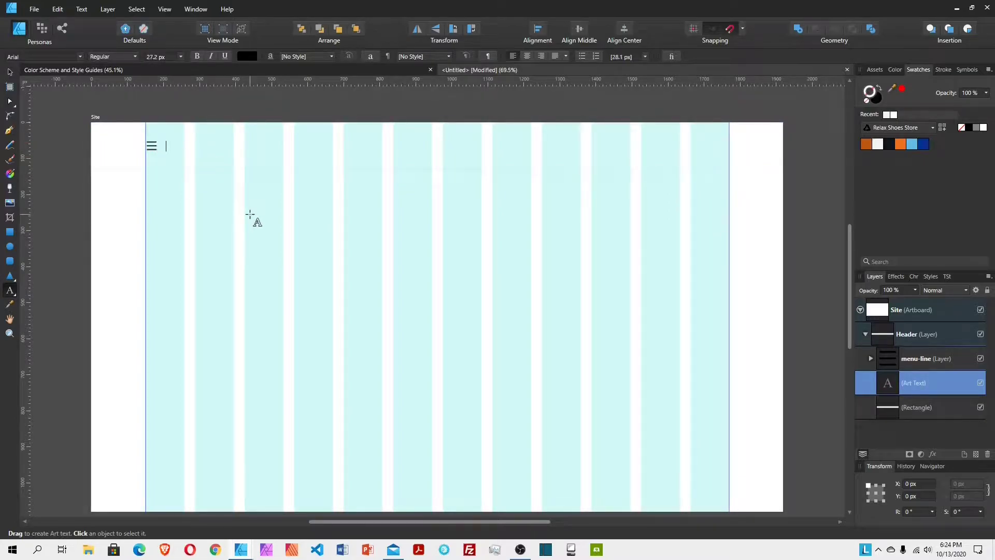
type("Menu")
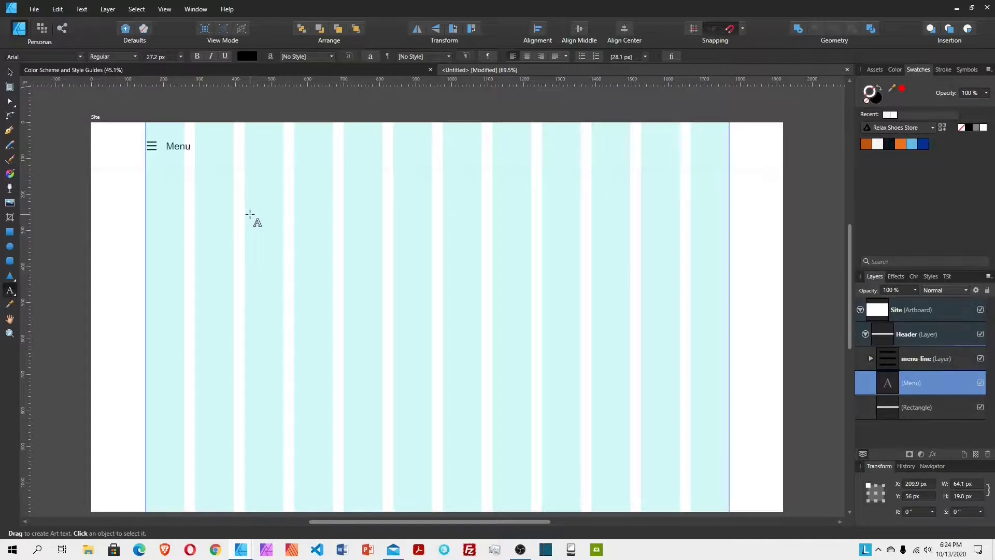
key("Escape")
left_click(10, 72)
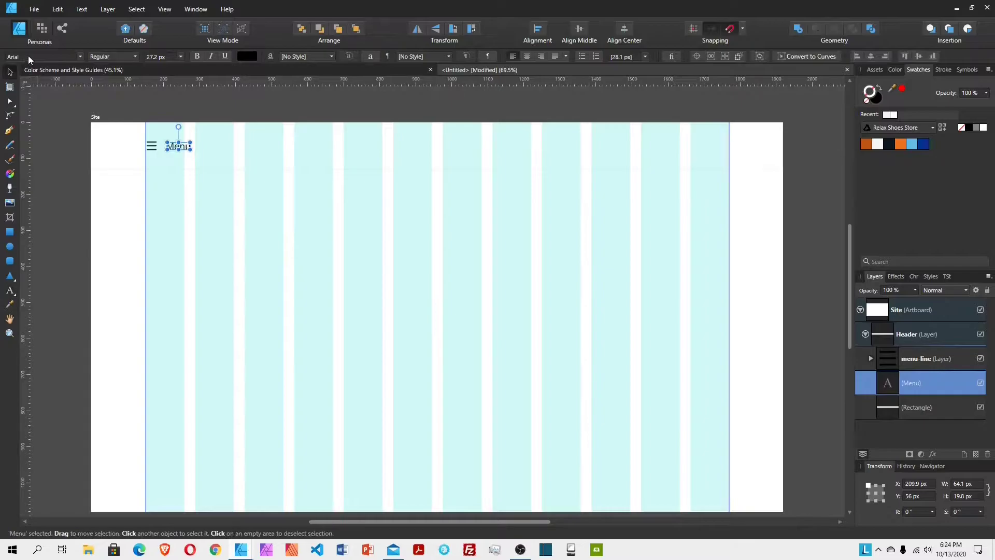
Step: Format the Menu text in Oswald Bold at 30 px
left_click(31, 58)
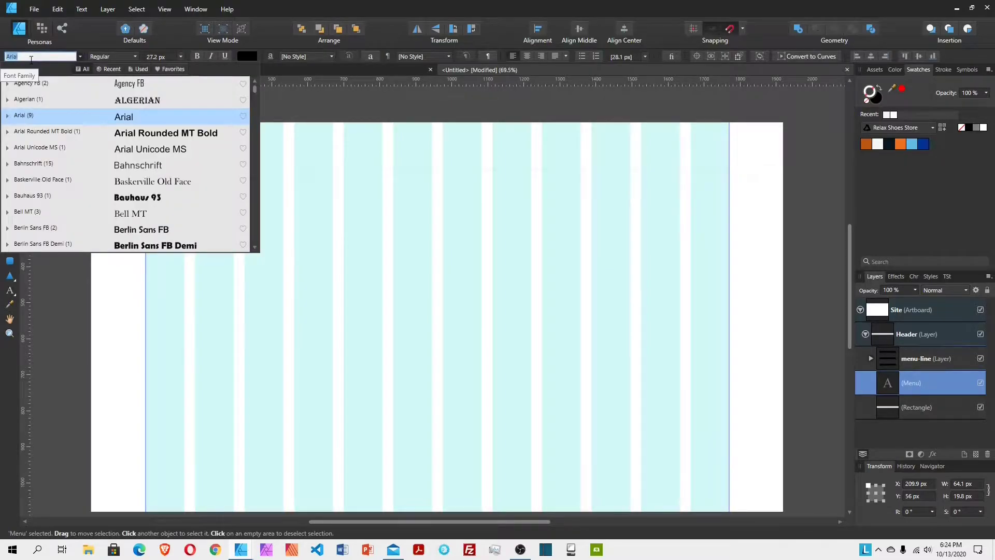
type("osw")
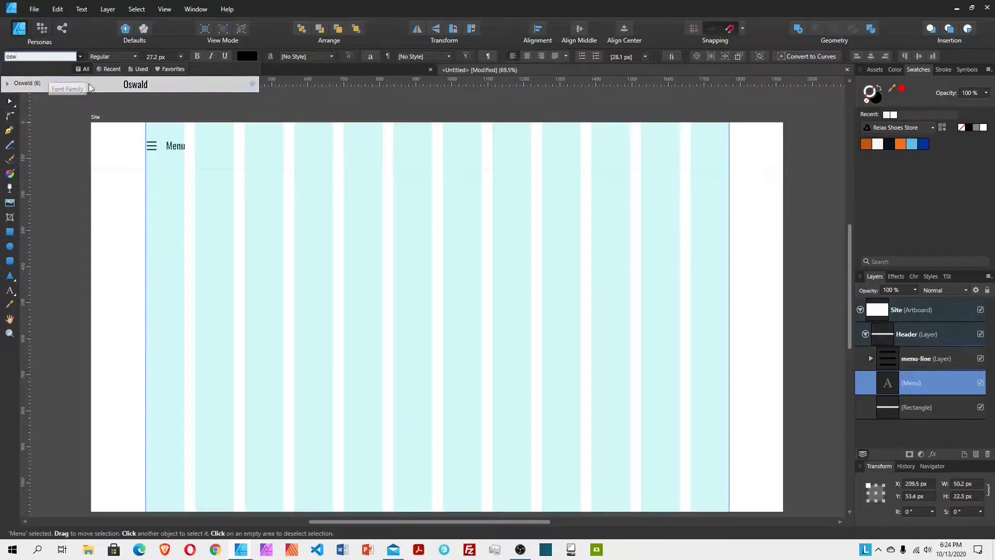
left_click(88, 84)
left_click(117, 58)
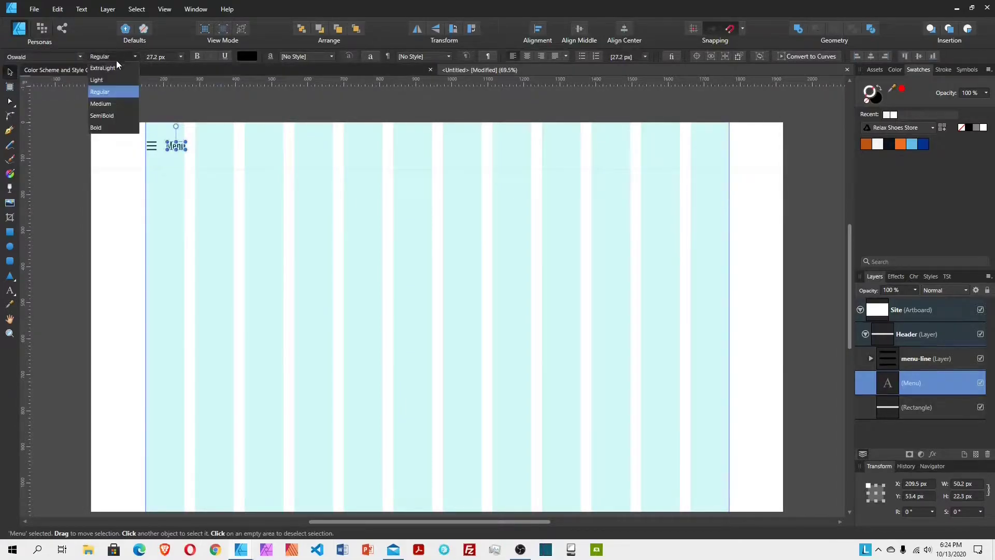
left_click(124, 128)
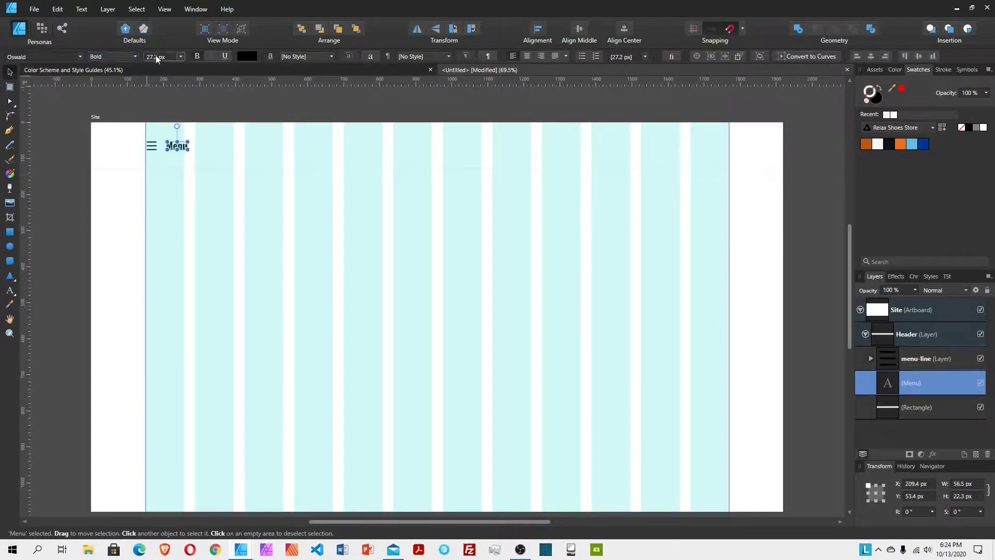
type("30")
key("Return")
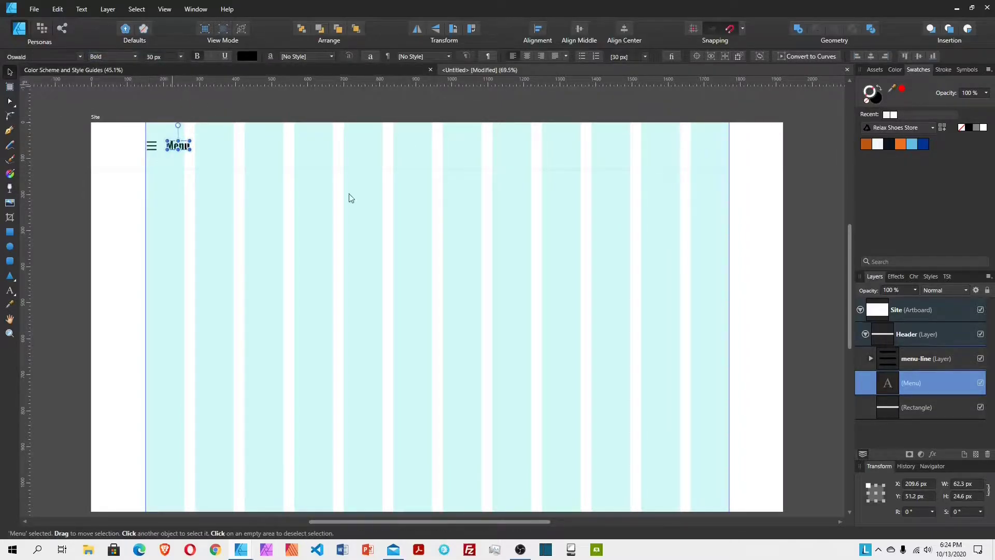
Step: Align the menu icon and the Menu text by their vertical middles
double_click(924, 384)
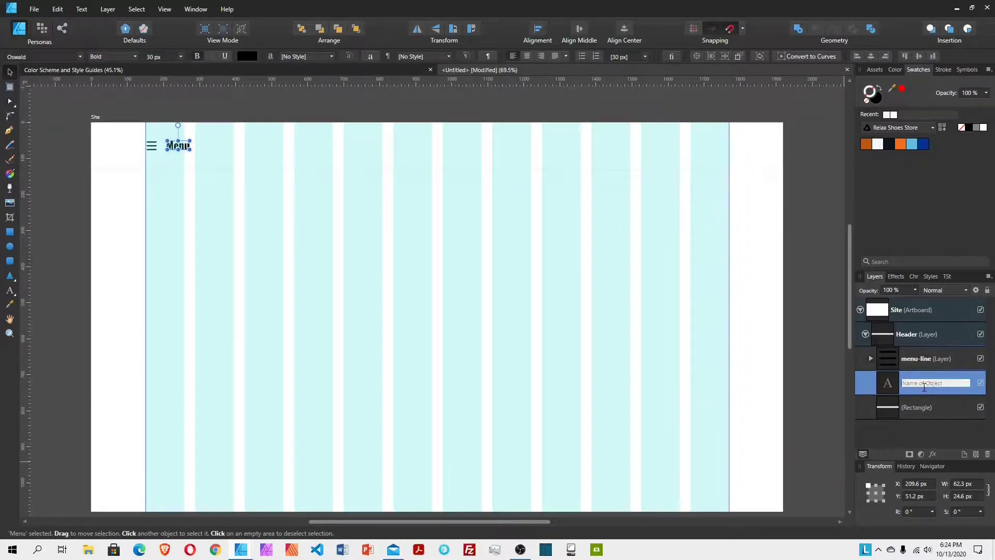
left_click(925, 359, "shift")
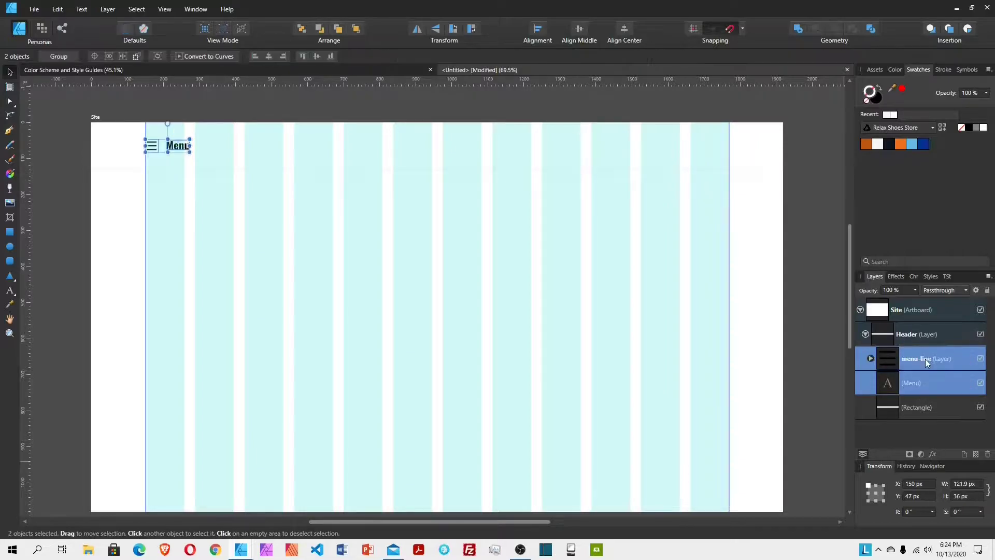
left_click(579, 24)
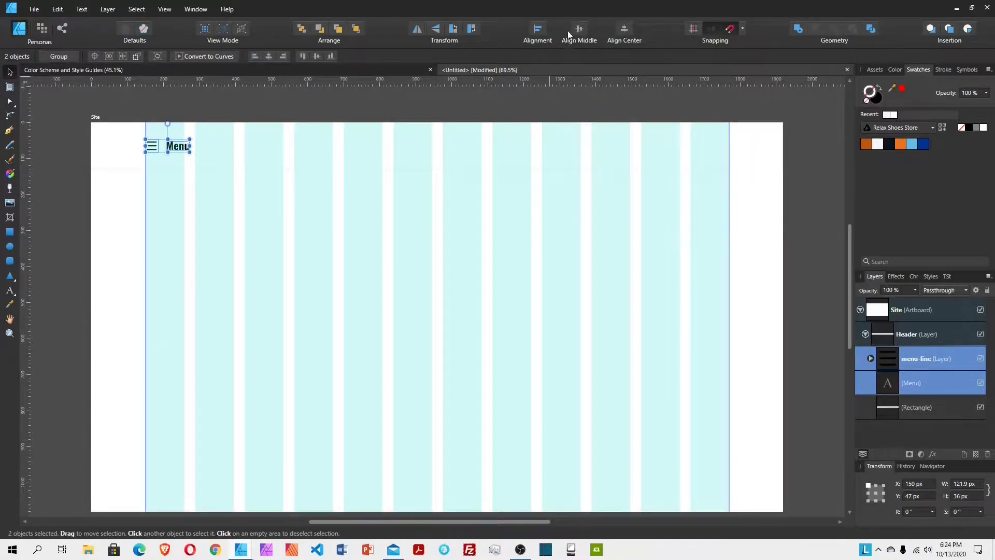
Step: Space the menu icon and the Menu text 20 px apart horizontally and group the two objects
left_click(539, 29)
left_click(582, 62)
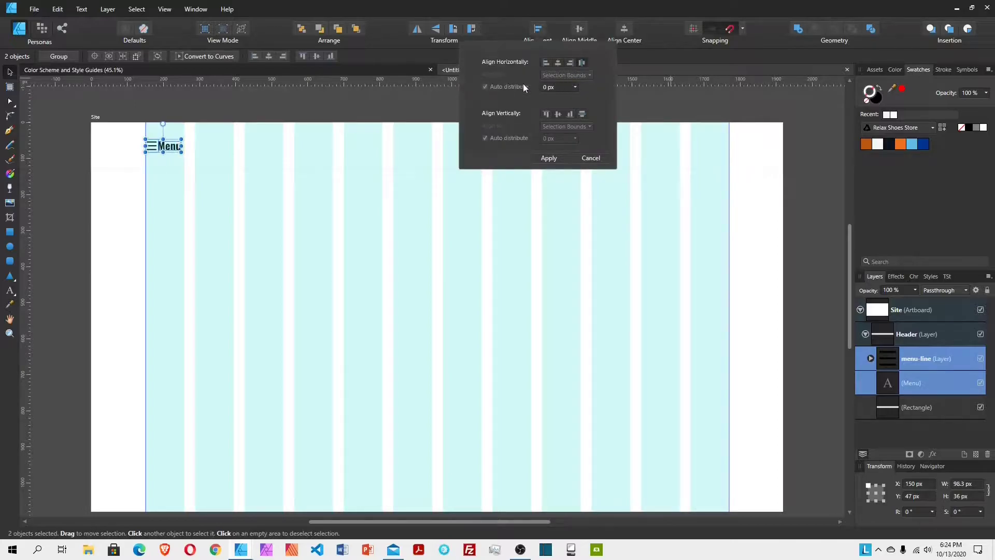
left_click(557, 88)
type("20")
key("Return")
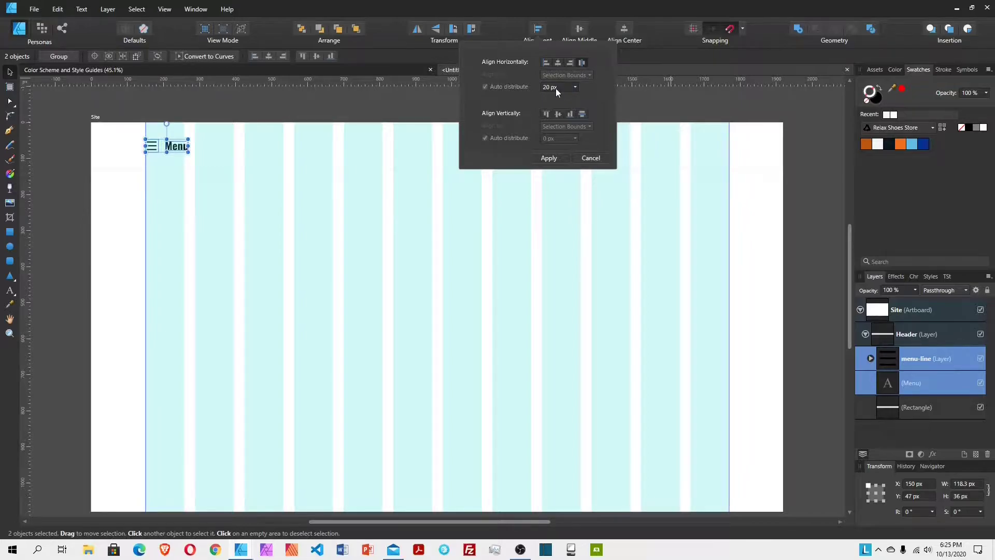
left_click(562, 158)
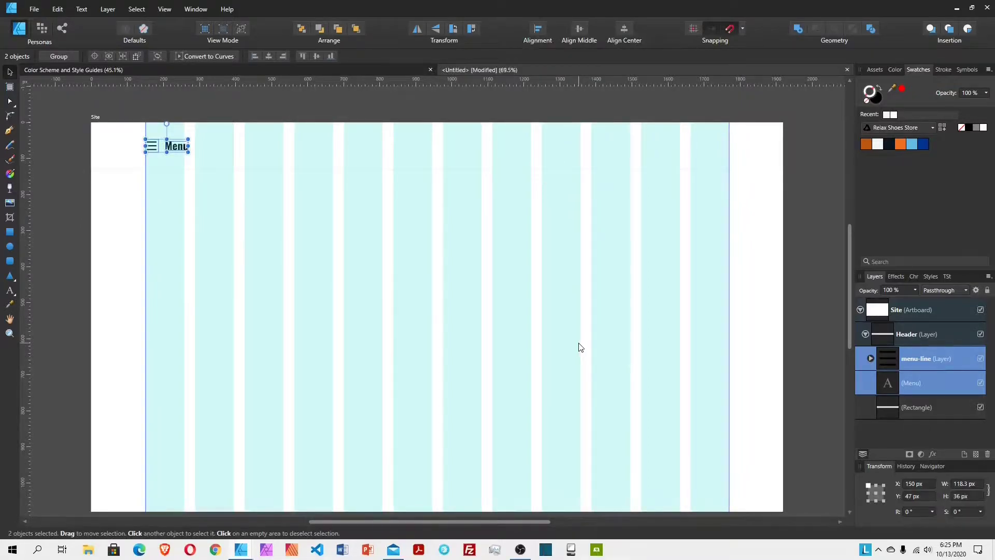
right_click(923, 385)
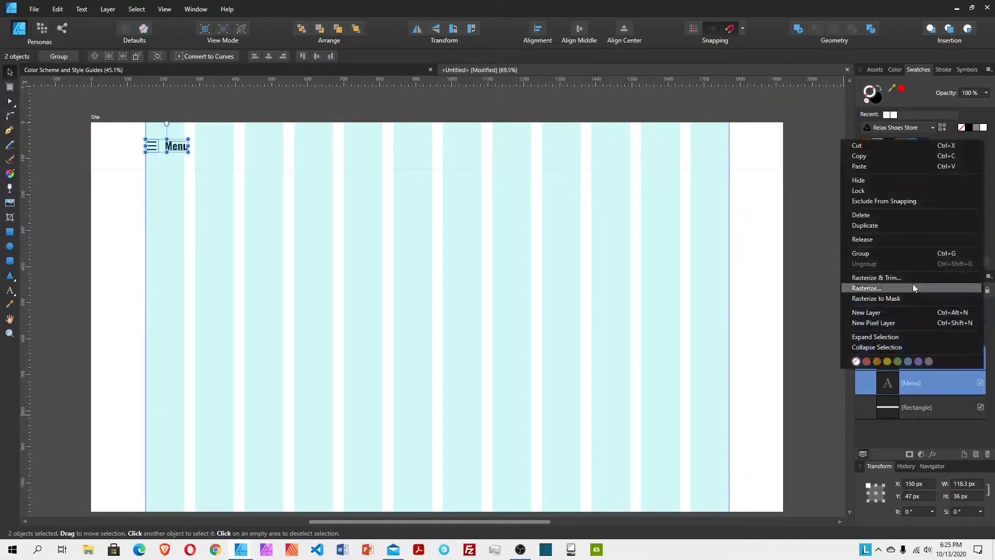
left_click(892, 253)
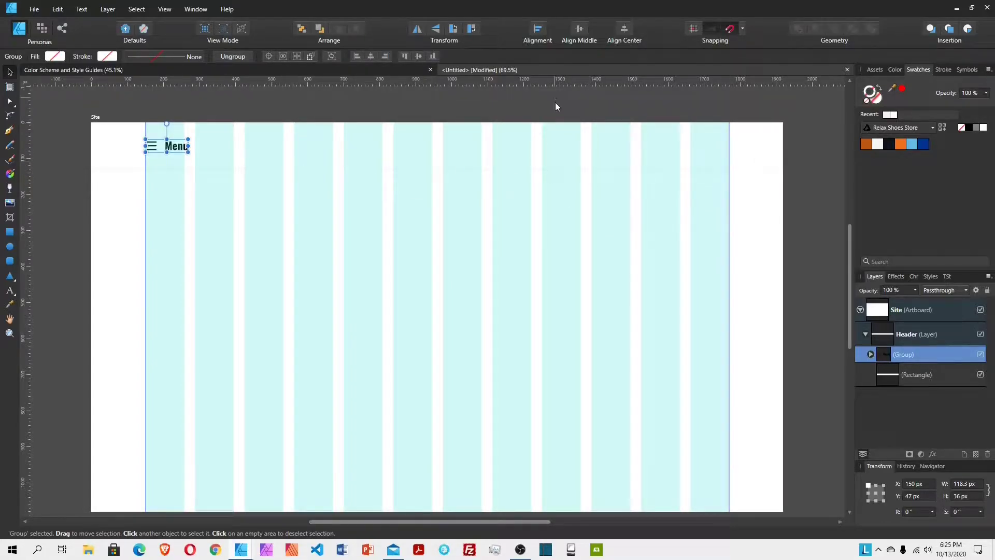
Step: Place the heart, shopping bag and search icons from the BlazyHires icon assets at the header's right end
left_click(925, 370)
left_click(880, 89)
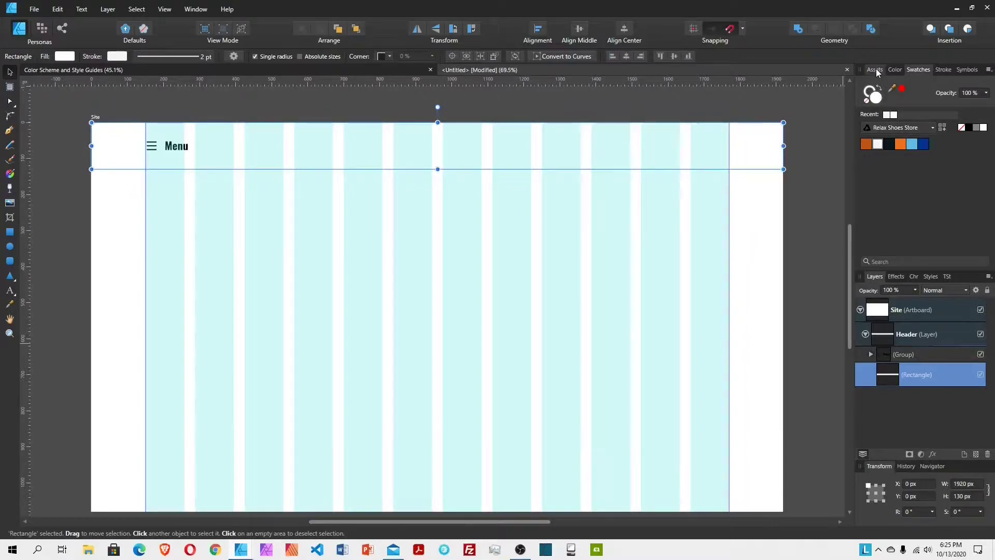
left_click(876, 69)
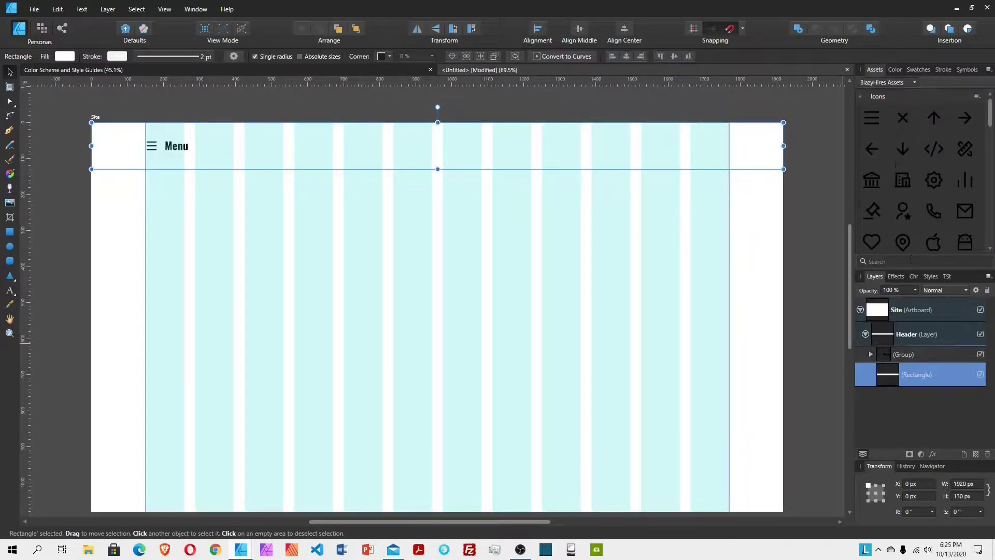
left_click_drag(875, 241, 706, 148)
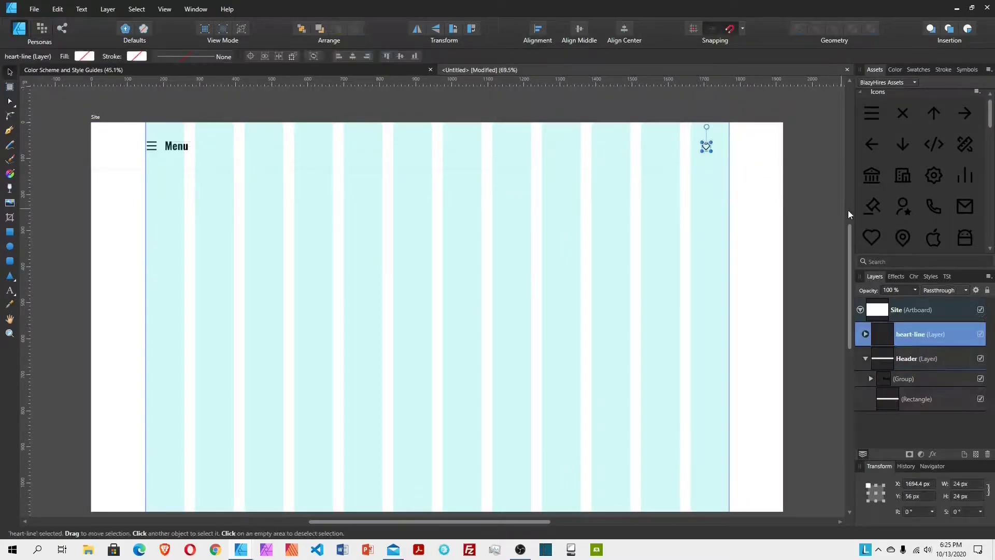
scroll(961, 204, "down", 3)
left_click_drag(934, 189, 669, 150)
scroll(909, 200, "down", 2)
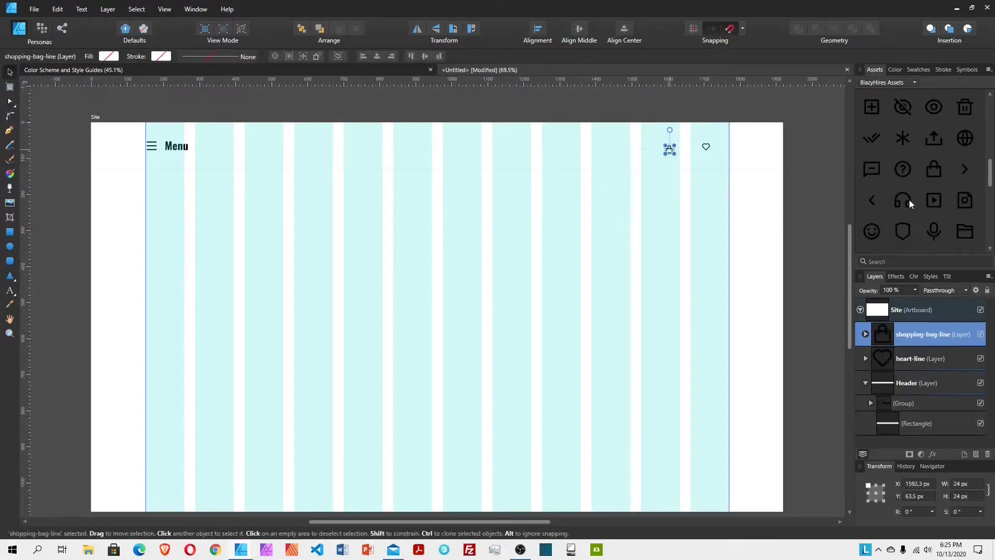
scroll(909, 200, "down", 6)
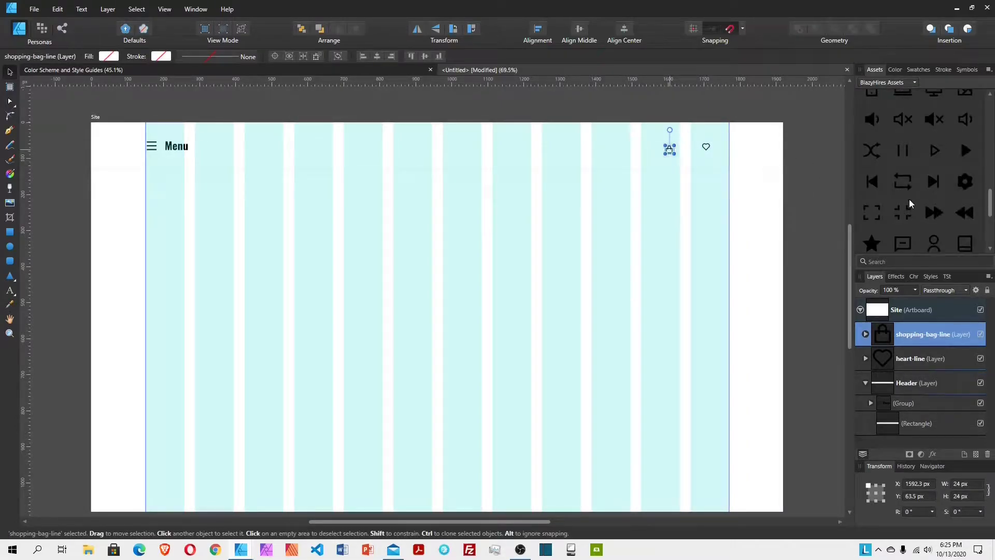
left_click_drag(897, 123, 617, 152)
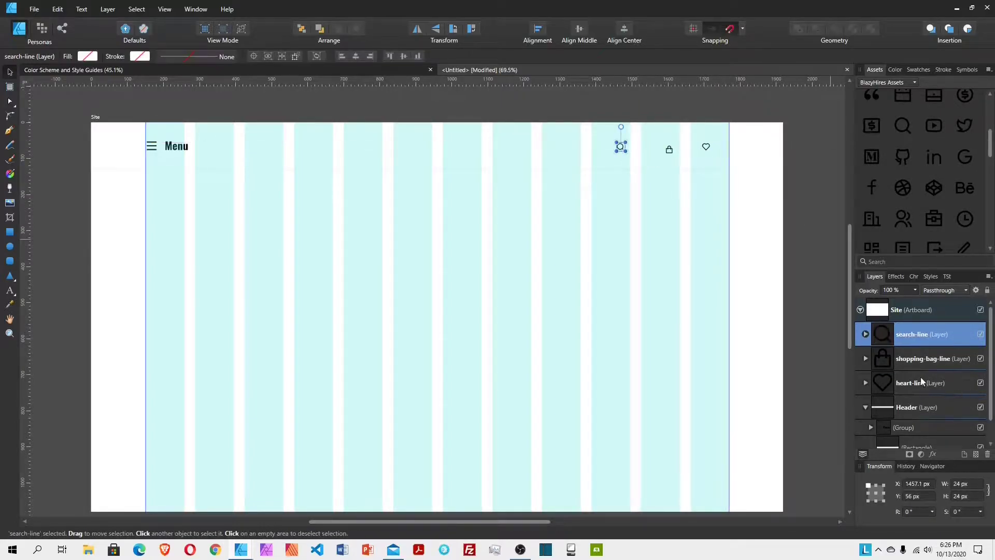
Step: Arrange the icons as search, heart, shopping bag, with the bag at the right margin, and match their layer order
left_click(924, 382)
left_click_drag(705, 149, 658, 151)
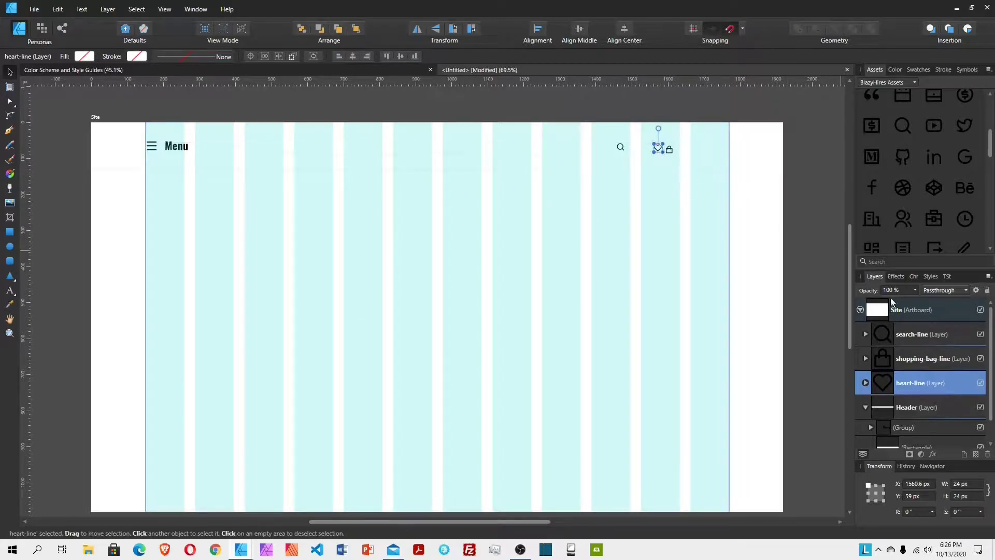
left_click(914, 358)
left_click_drag(669, 152, 724, 151)
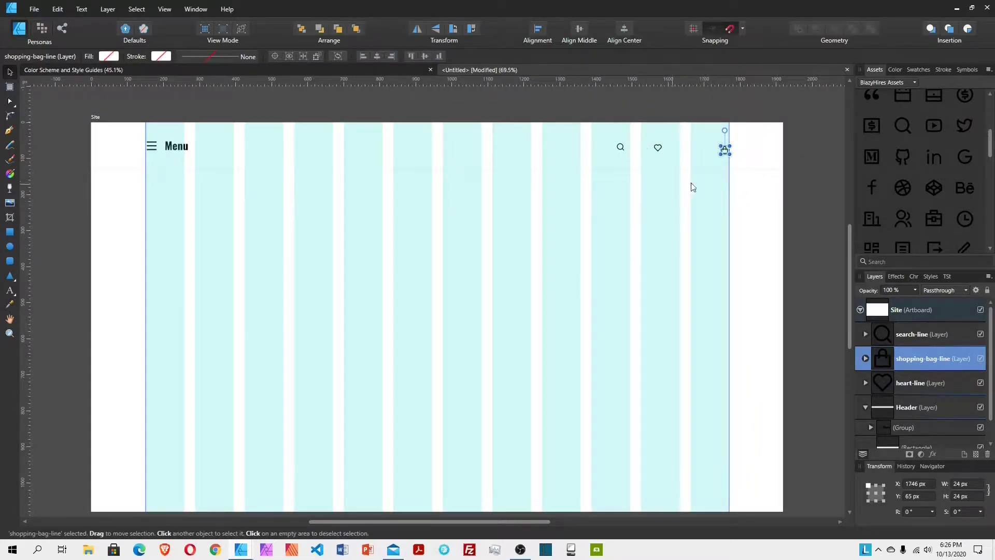
left_click(907, 334)
left_click_drag(904, 359, 902, 393)
Step: Align the search, heart and shopping bag icons by their vertical middles
left_click(903, 334, "shift")
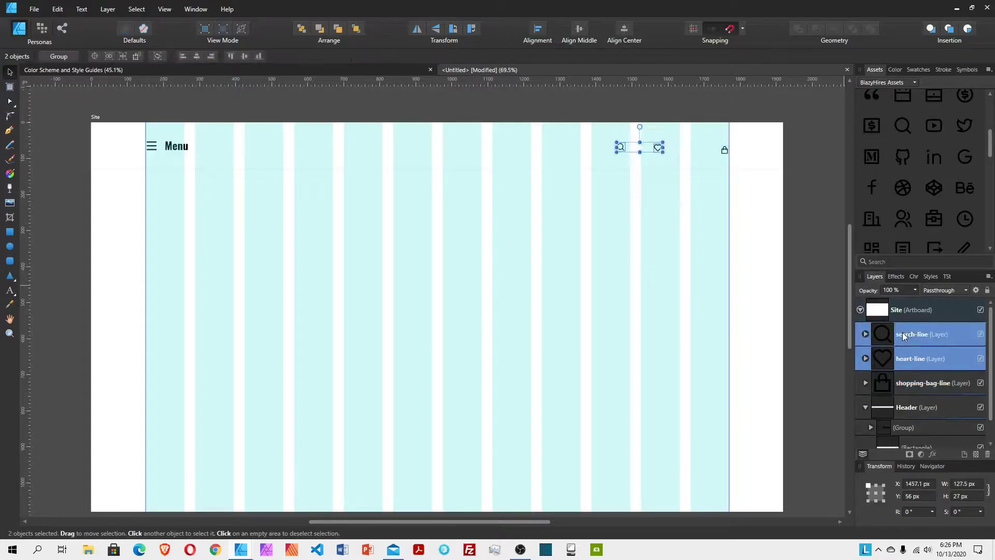
left_click(725, 150, "shift")
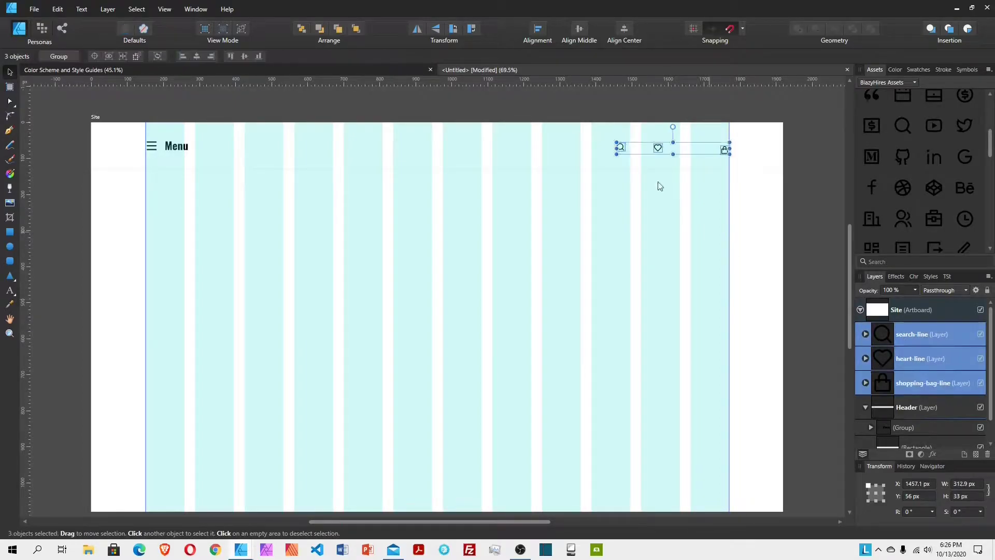
left_click(580, 30)
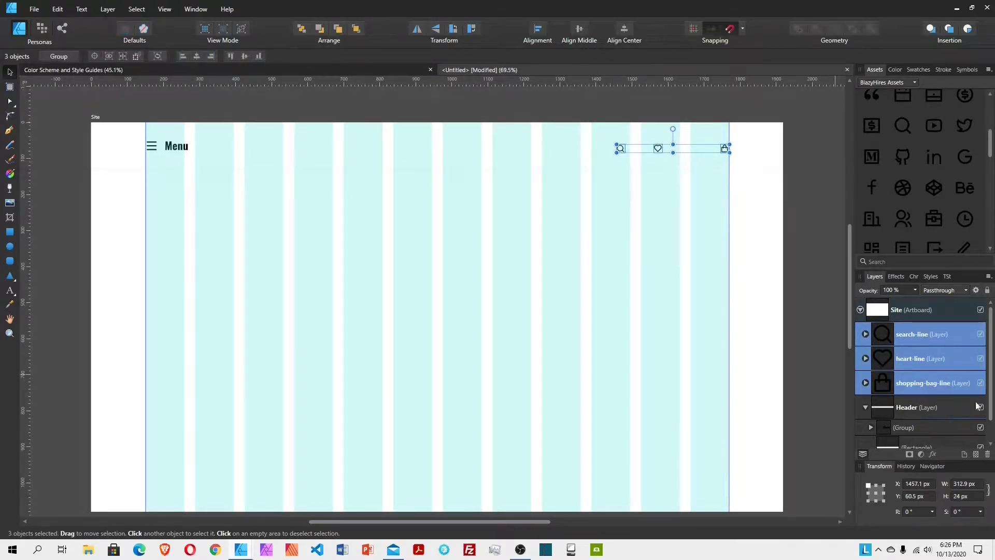
Step: Scale the three header icons to a height of 36 px and move them so the bag meets the grid's right margin
left_click(975, 495)
type("36")
key("Return")
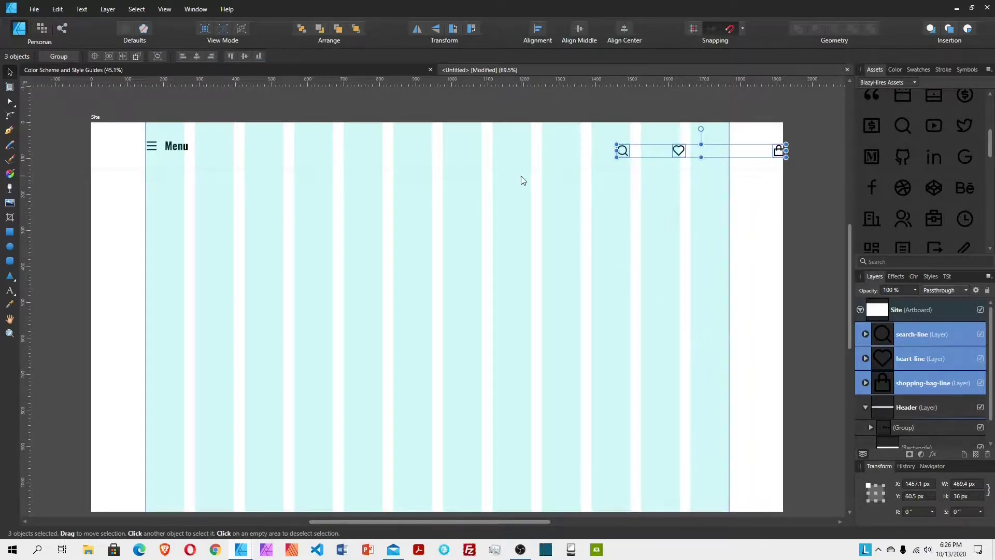
left_click_drag(715, 153, 660, 148)
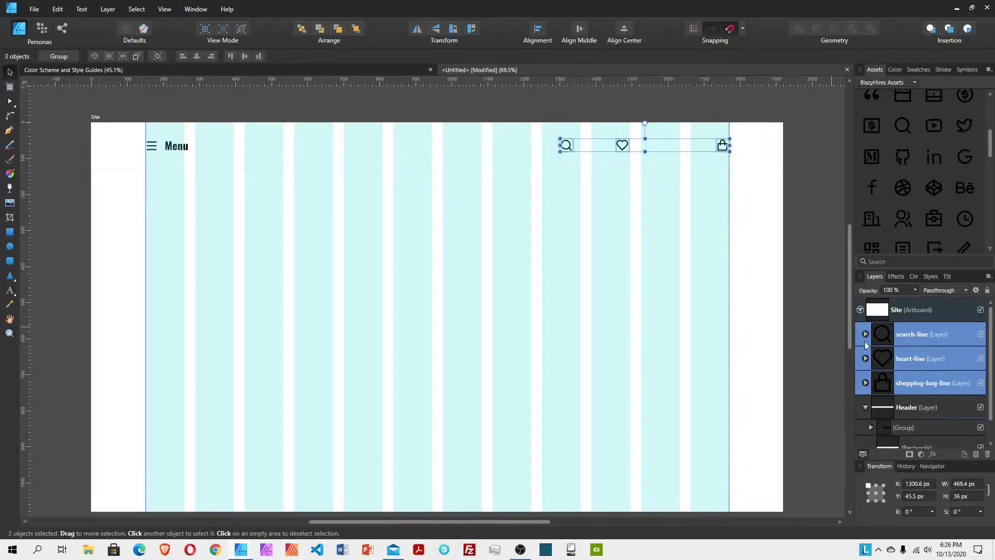
Step: Move the heart icon to the right edge of the eleventh column and the search icon to the right edge of the tenth
left_click(907, 338)
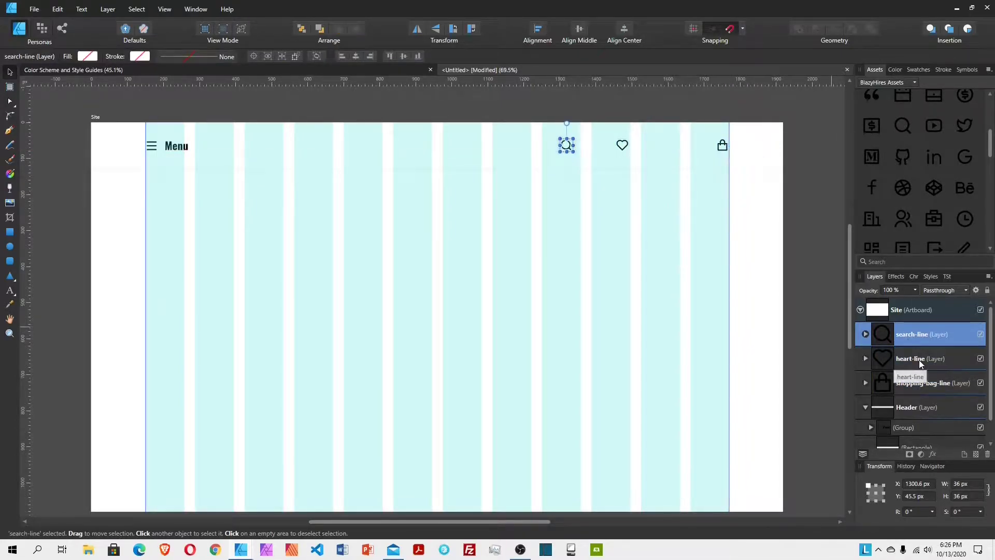
left_click(919, 359)
left_click(928, 385)
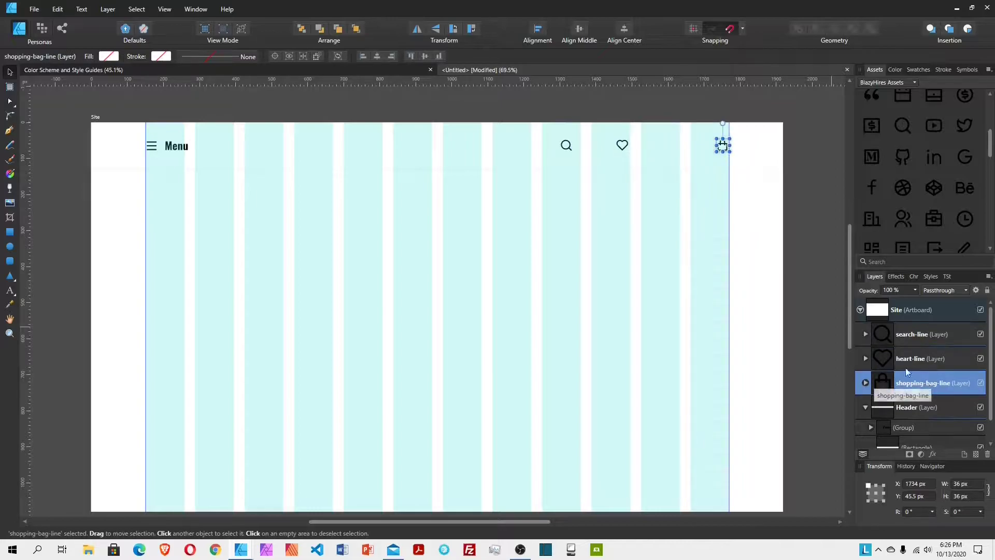
left_click(900, 363)
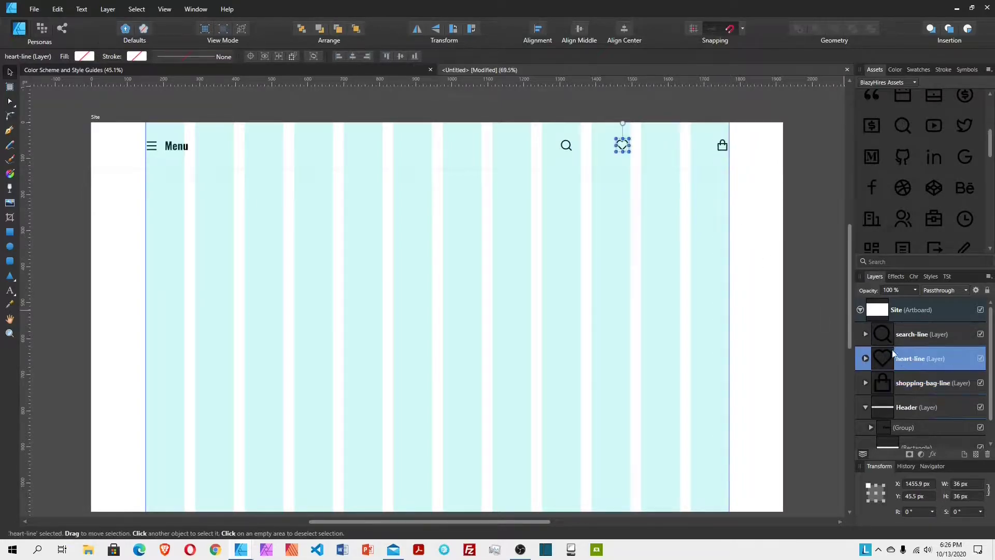
left_click_drag(623, 148, 676, 152)
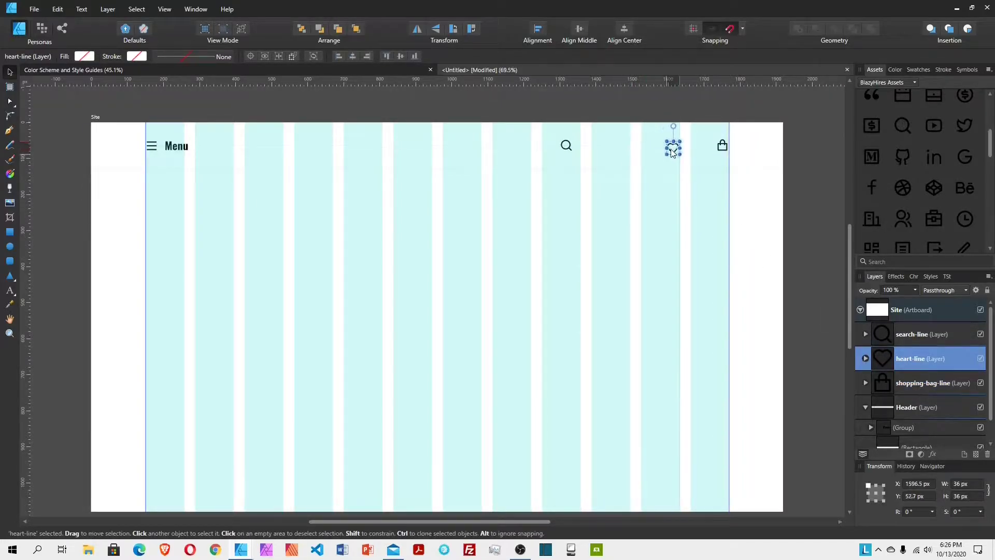
left_click(944, 338)
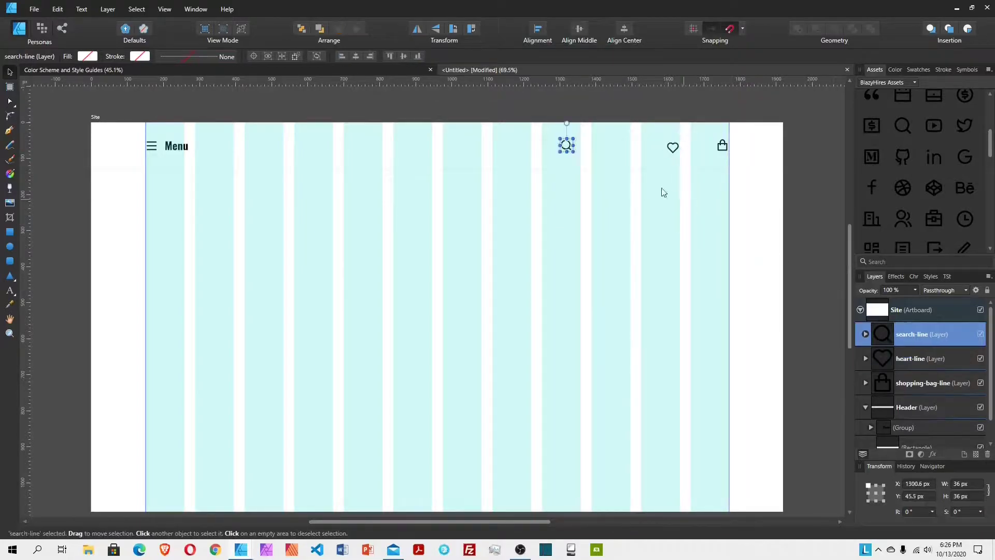
left_click_drag(568, 147, 625, 148)
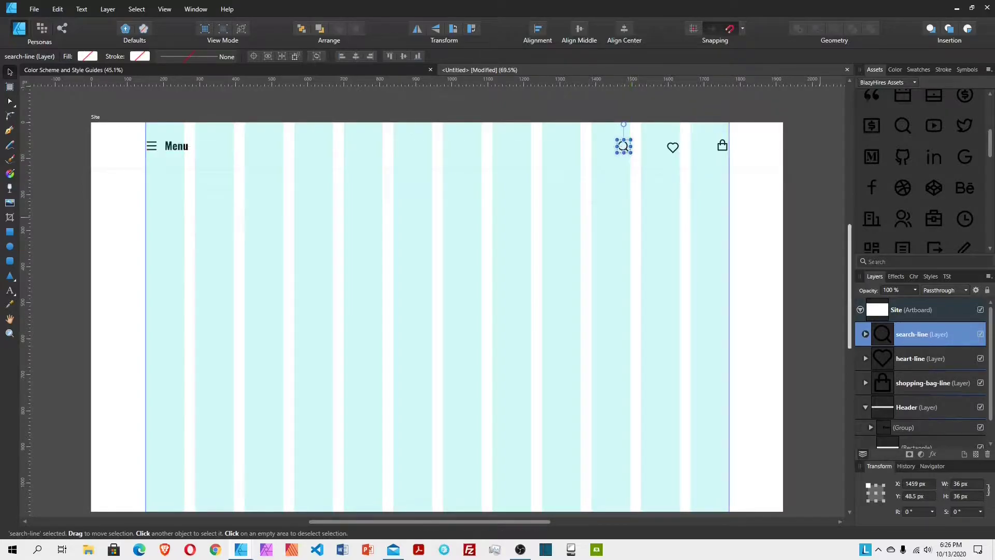
Step: Align the three icons by their vertical middles, both with each other and with the header rectangle
left_click(927, 379, "shift")
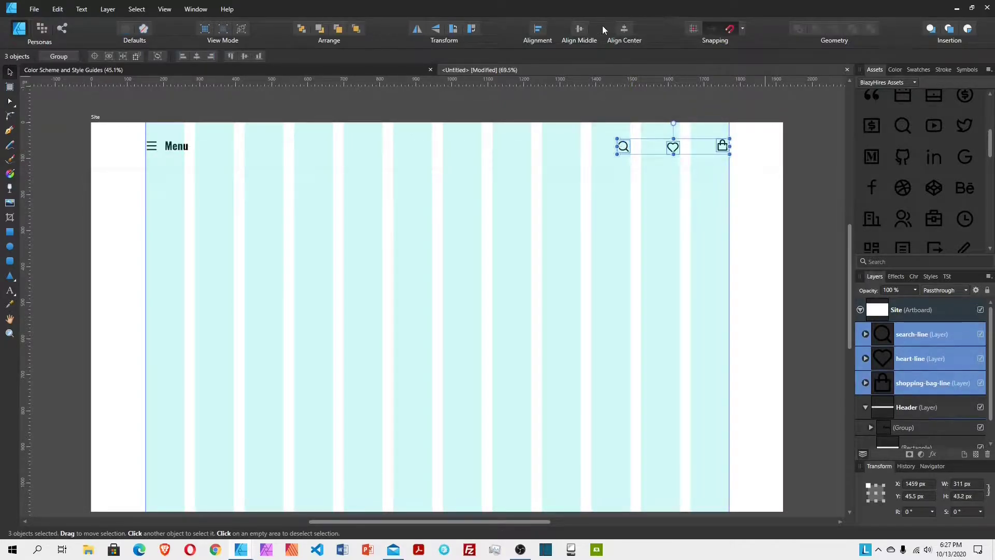
left_click(580, 27)
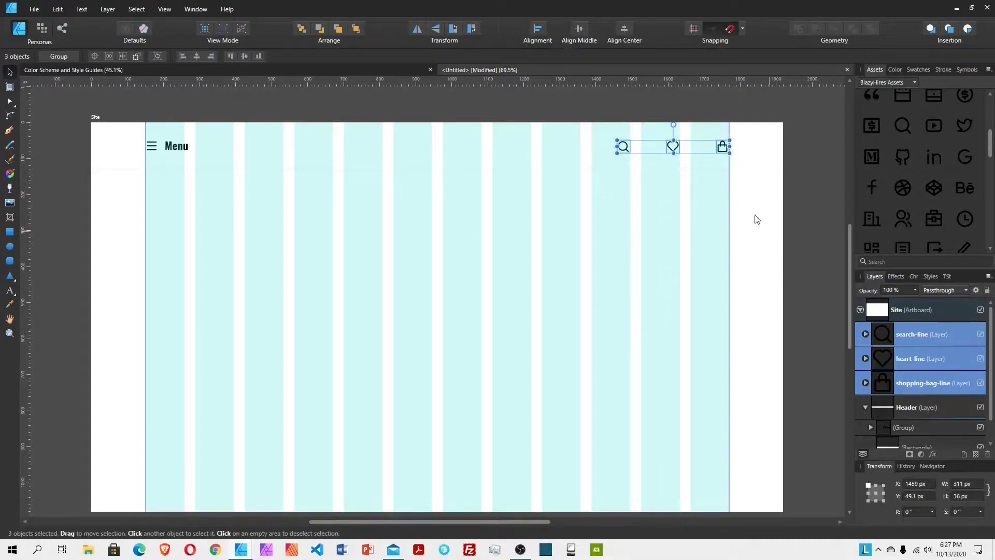
left_click(567, 162, "shift")
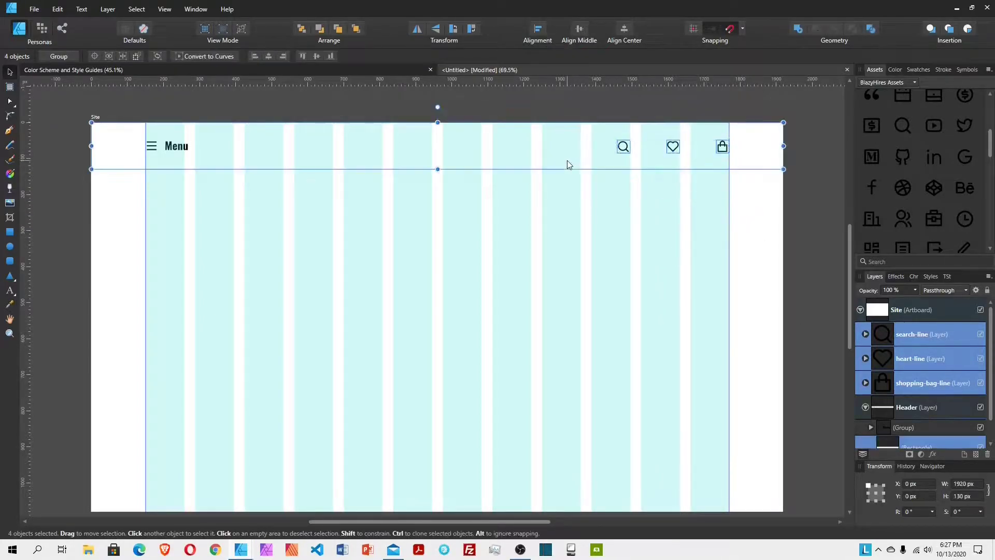
left_click(580, 26)
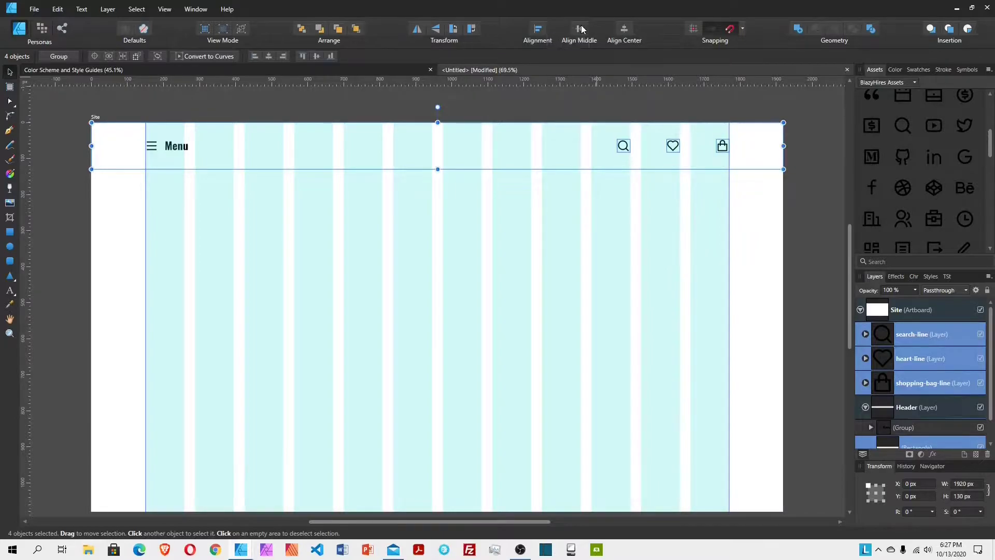
Step: Draw a small circle below the search icon and set its size to 18 px
left_click(915, 334)
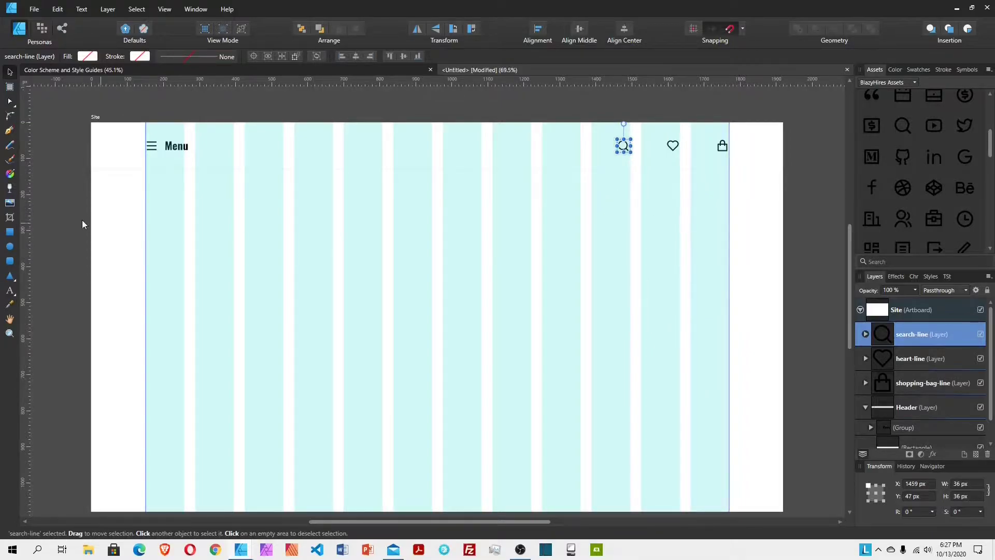
left_click(10, 247)
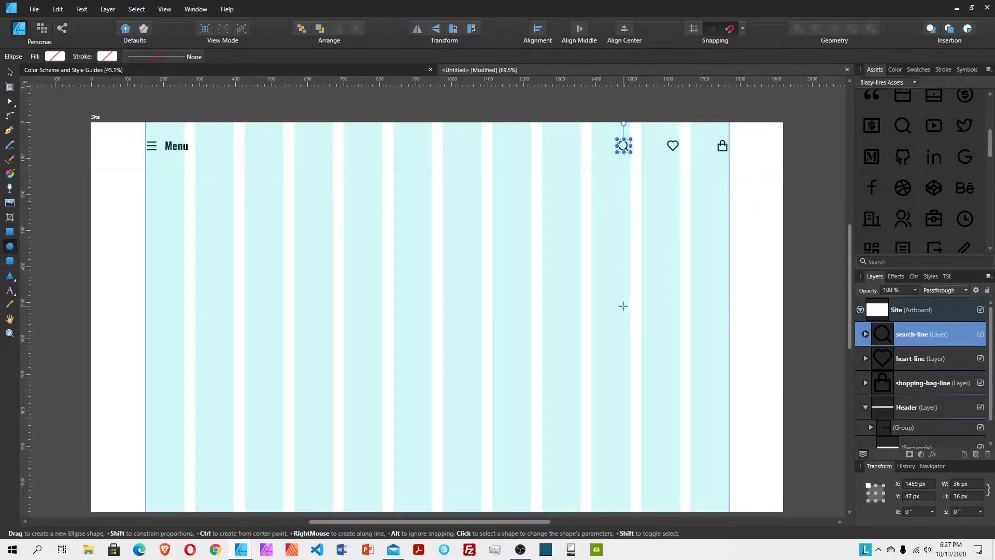
left_click_drag(602, 207, 612, 217)
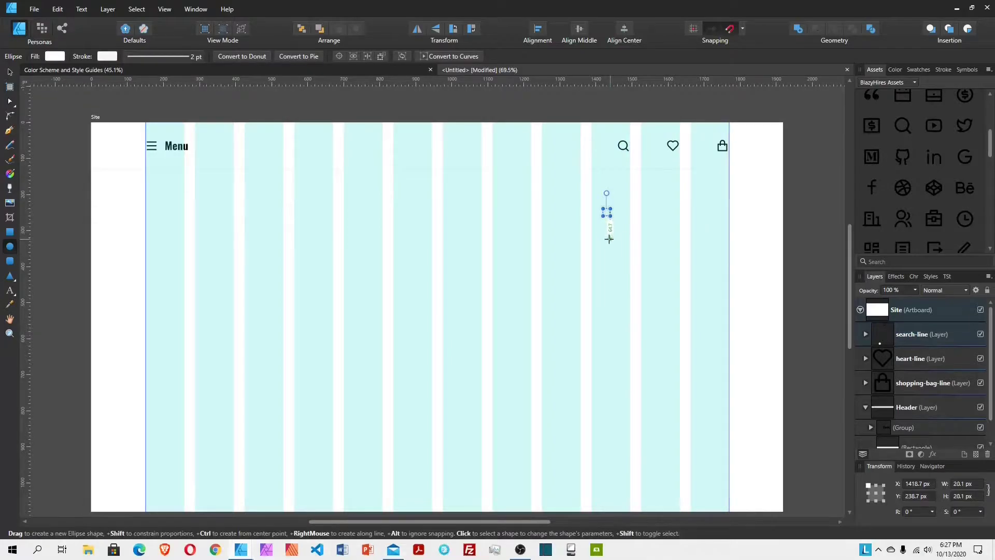
key("ctrl+z")
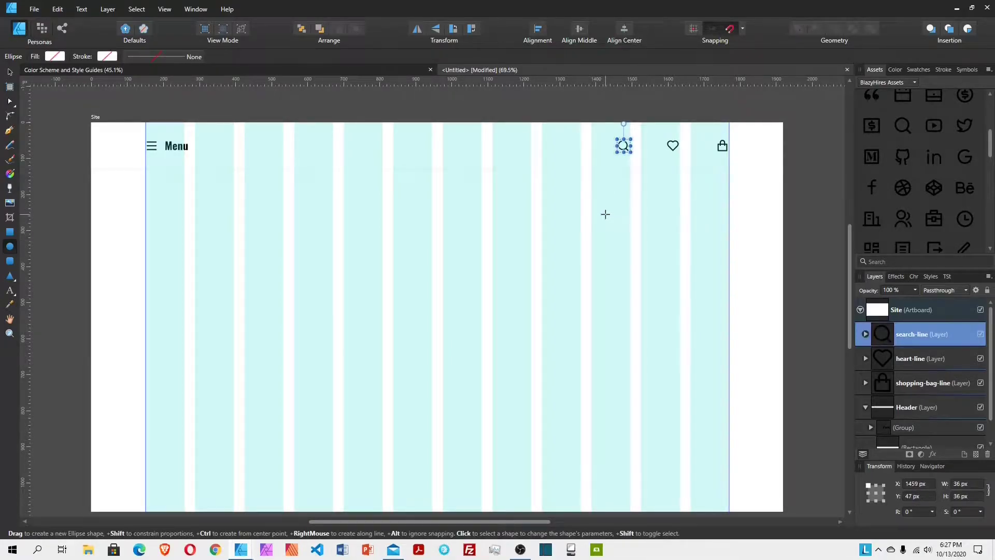
left_click_drag(607, 215, 611, 220)
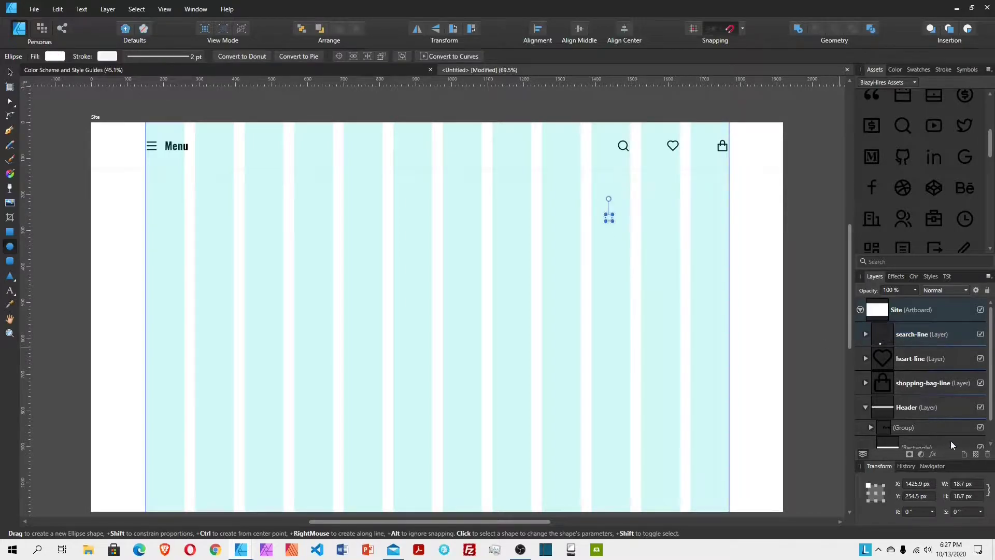
left_click(970, 486)
type("18")
key("Return")
Step: Fill the circle with the bright orange swatch from the Relax Shoes Store palette and place it over the heart icon's upper right
left_click(9, 72)
left_click(921, 70)
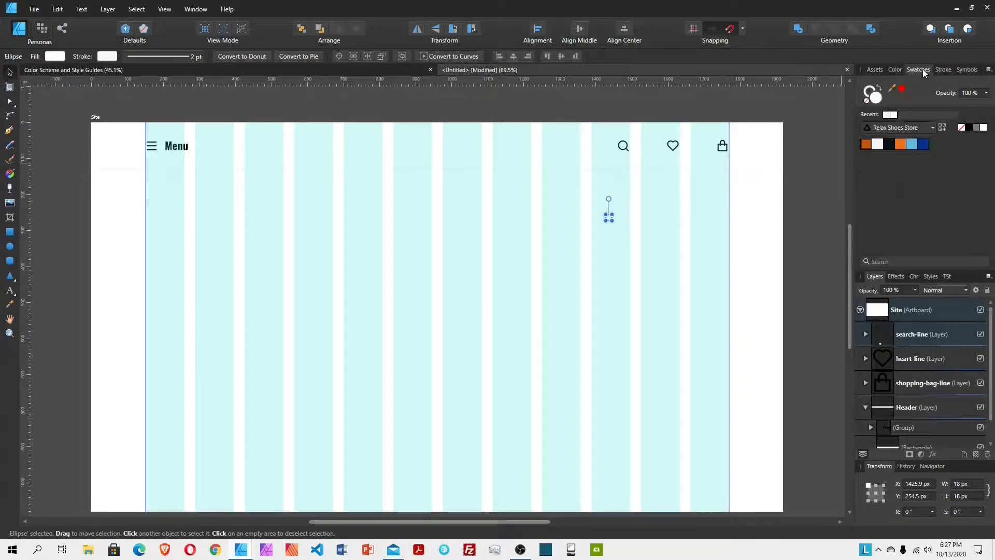
left_click(902, 147)
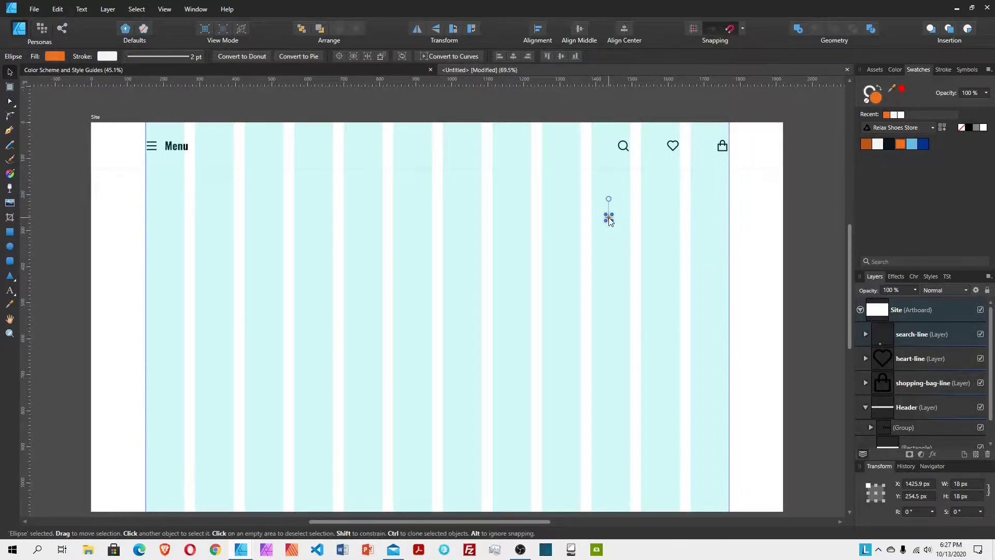
left_click_drag(610, 220, 678, 147)
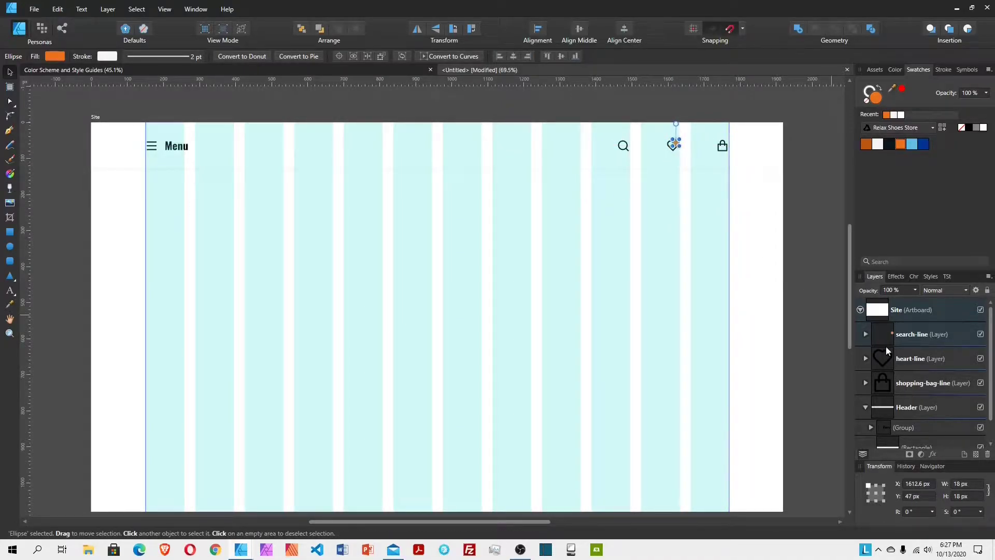
Step: Move the orange circle out of the search-line layer to directly above heart-line, and remove its stroke
left_click(878, 335)
left_click(865, 335)
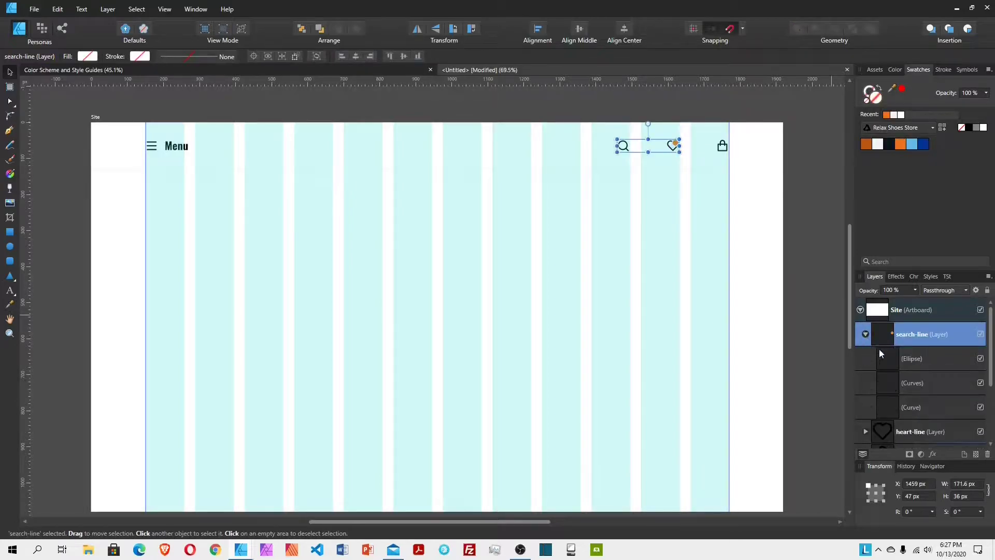
left_click_drag(910, 361, 913, 342)
left_click(867, 101)
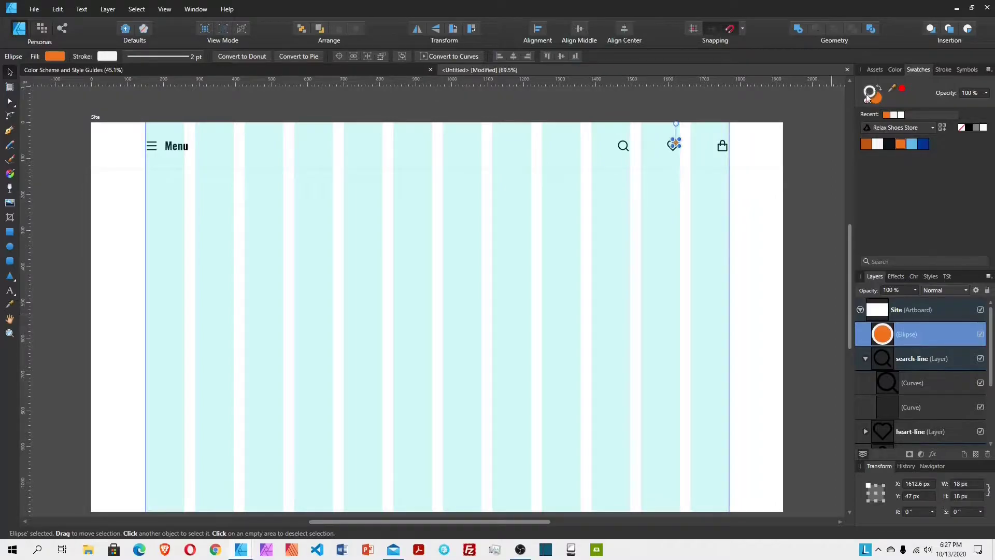
left_click(866, 101)
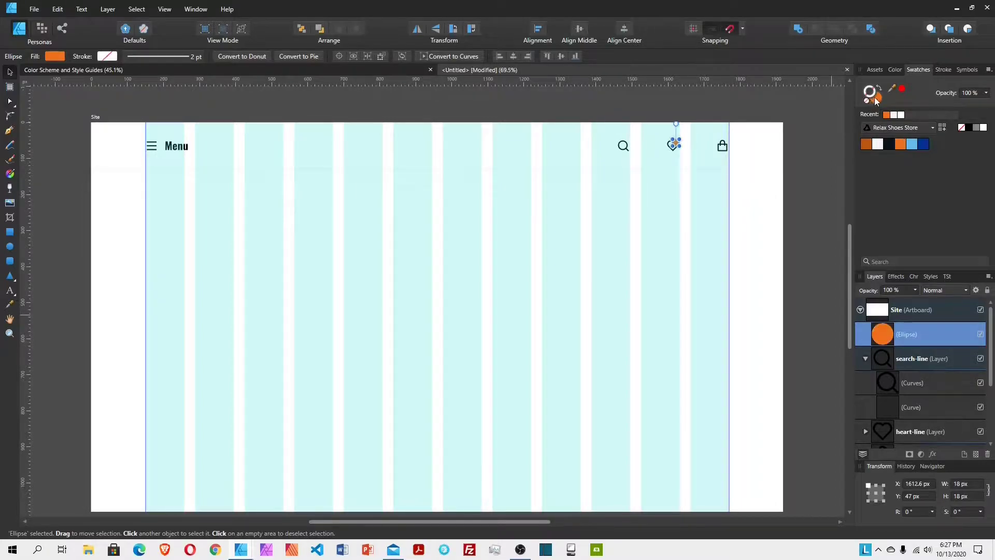
left_click(866, 359)
left_click_drag(866, 339, 893, 373)
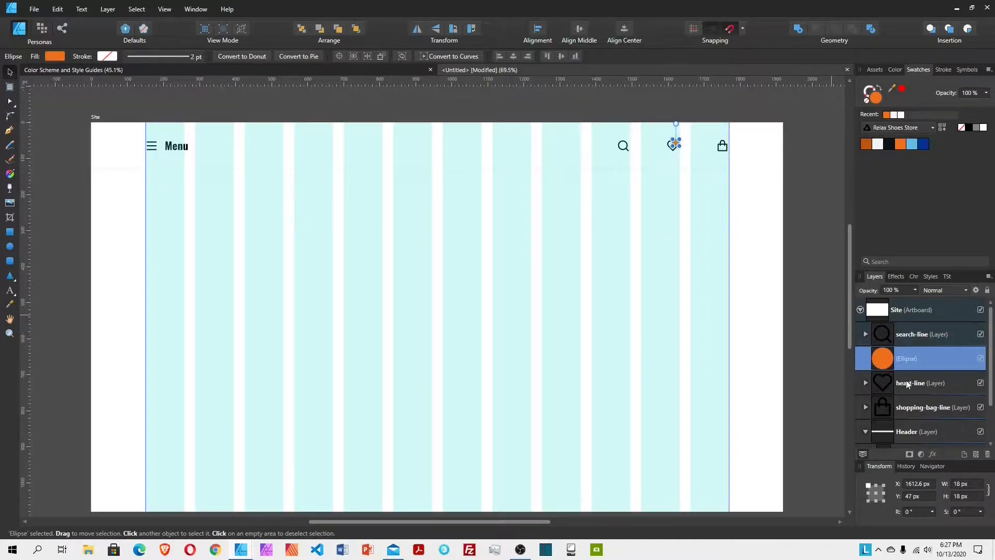
Step: Align the orange circle with the heart icon's right and top edges and group the two objects
left_click(604, 267)
left_click(903, 359)
left_click(910, 382, "shift")
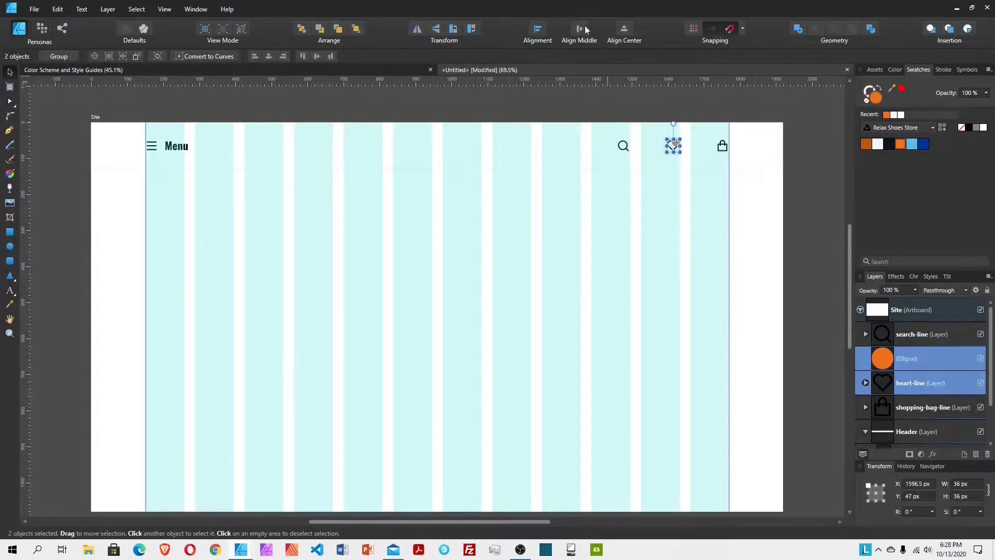
left_click(545, 30)
left_click(573, 63)
left_click(547, 114)
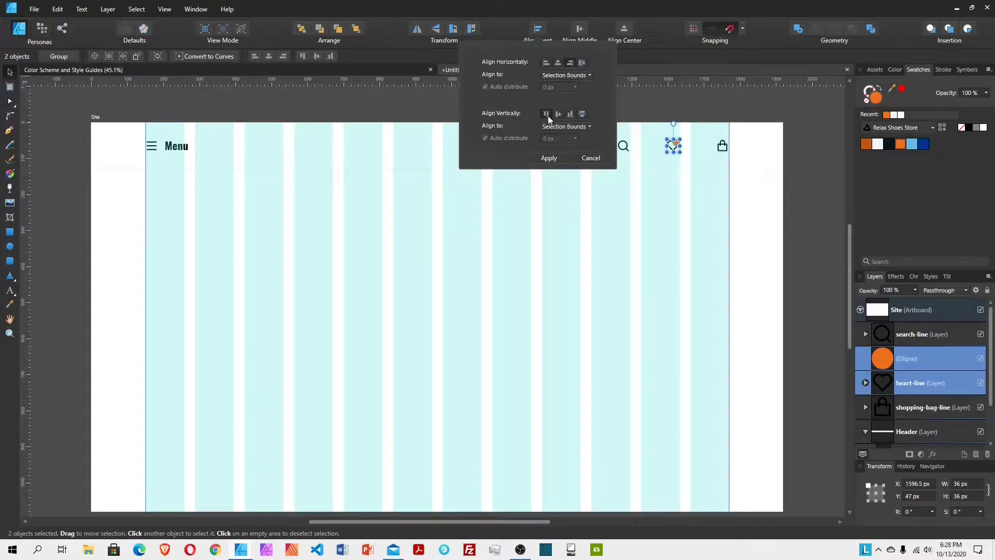
left_click(546, 160)
right_click(922, 356)
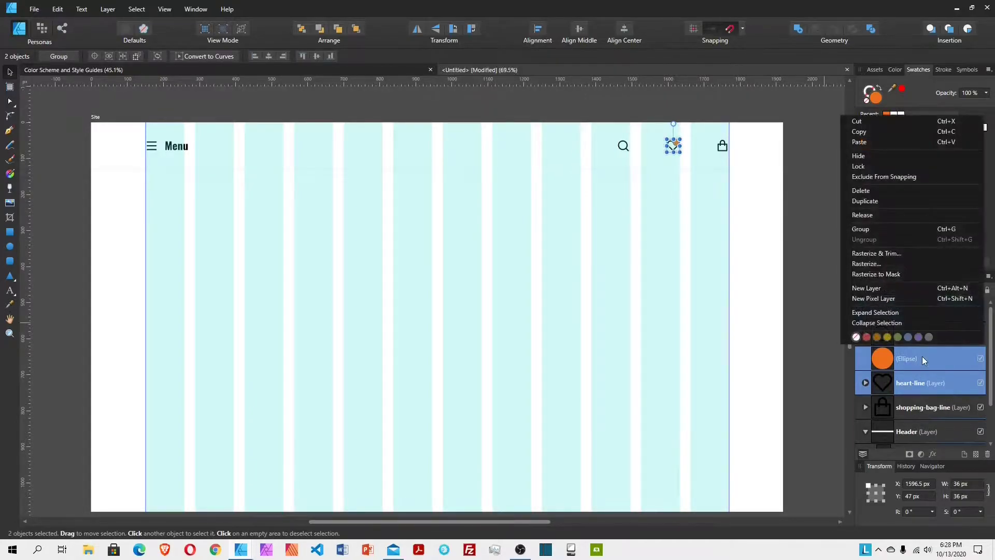
left_click(885, 229)
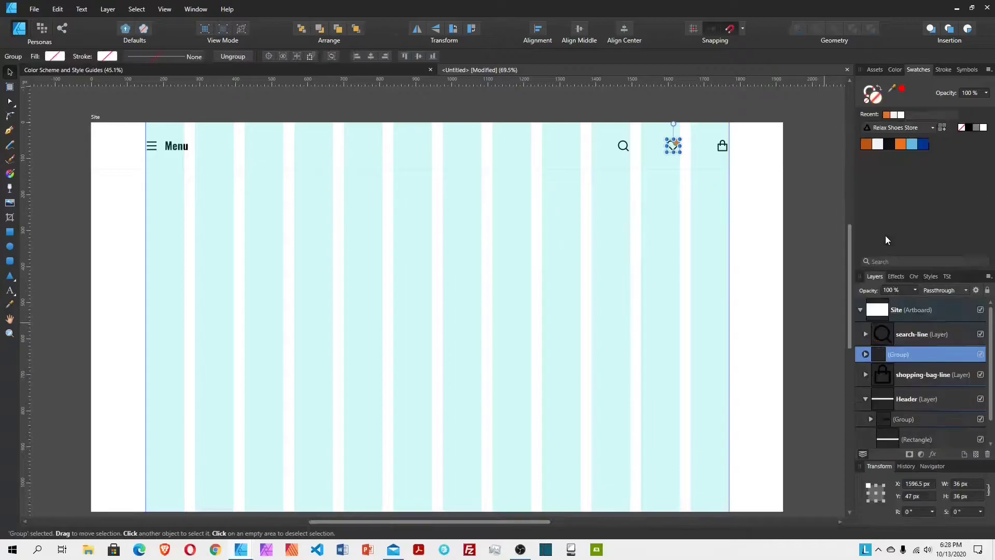
Step: Copy the orange circle from the heart icon's group and place the duplicate directly above shopping-bag-line, outside that group
left_click(865, 354)
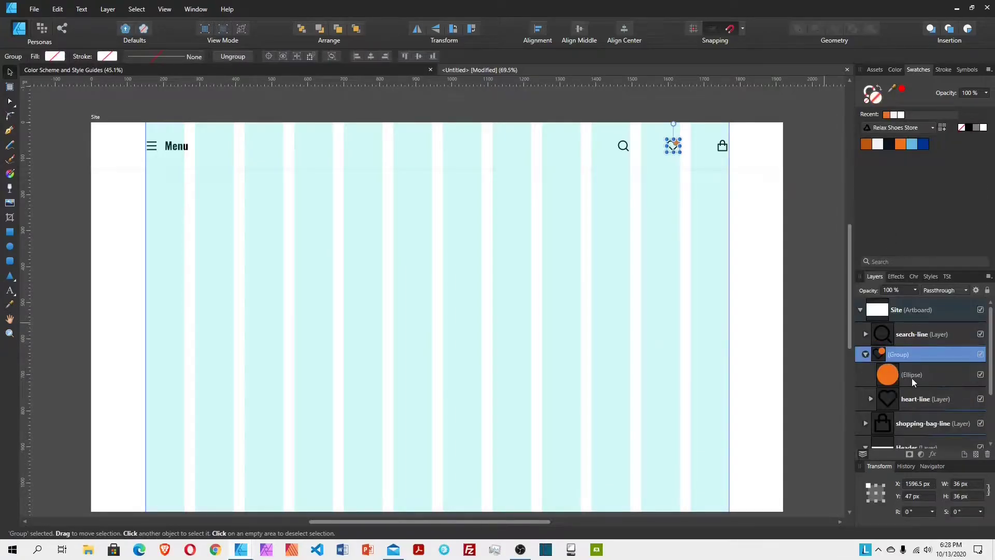
left_click(907, 377)
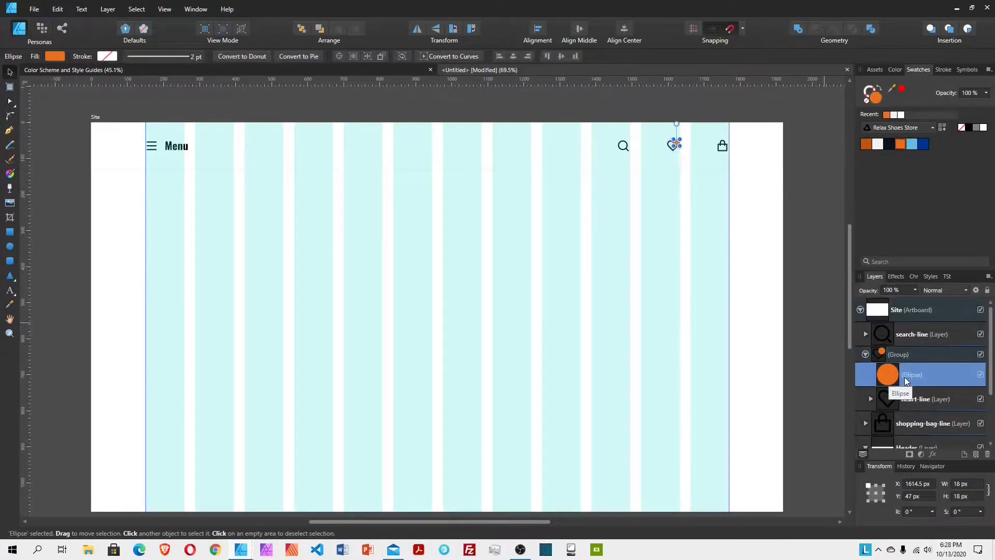
right_click(919, 379)
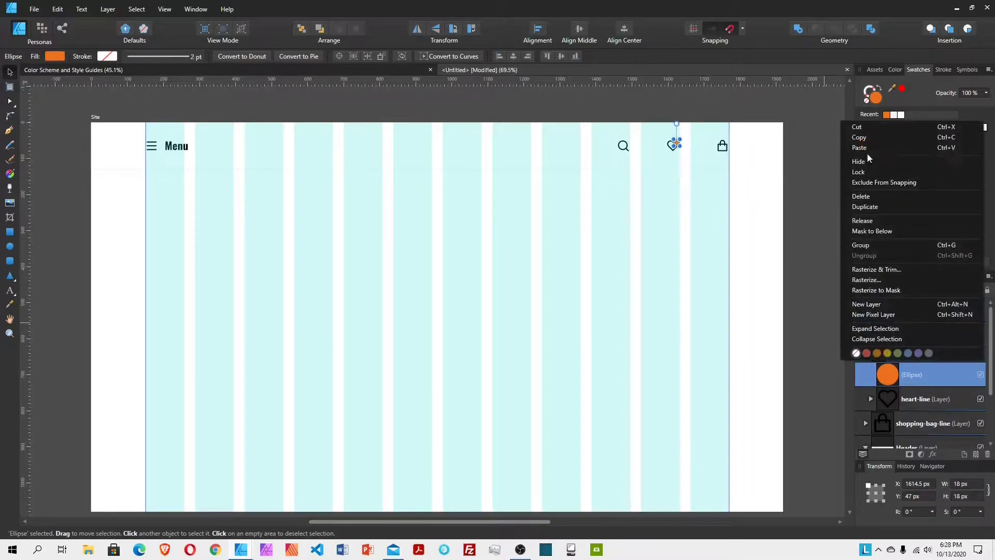
left_click(868, 138)
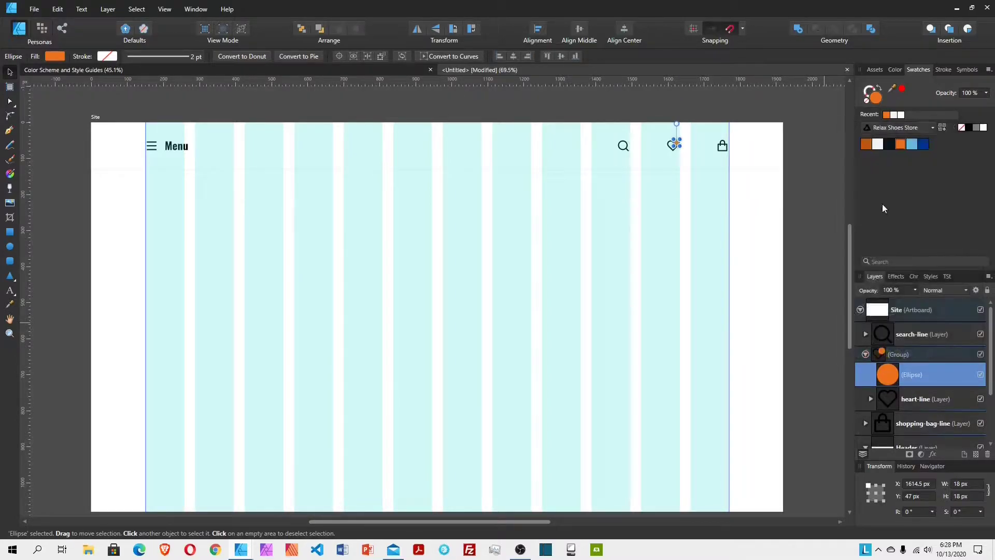
left_click(866, 354)
left_click(910, 360)
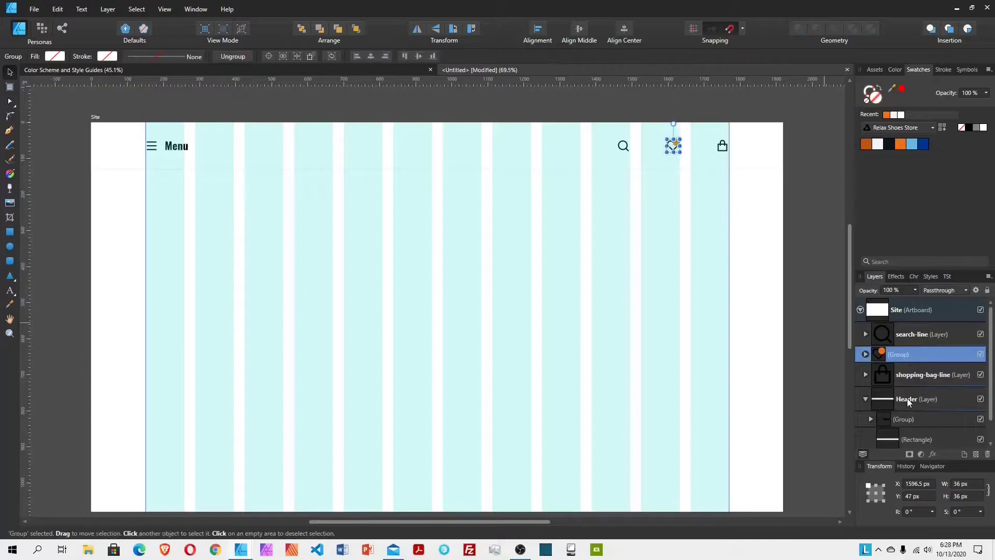
left_click(907, 398)
right_click(907, 399)
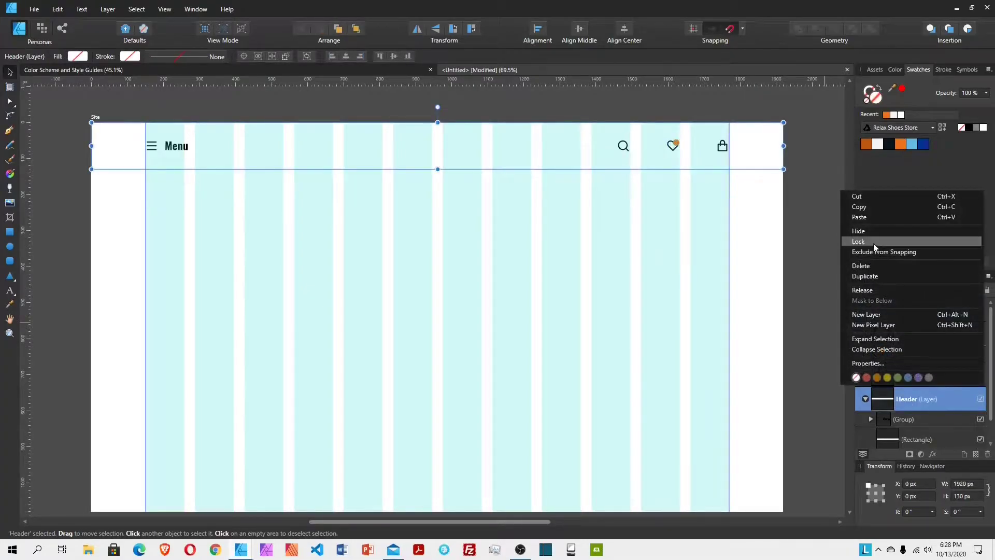
left_click(864, 217)
left_click_drag(881, 428, 901, 373)
scroll(907, 429, "down", 2)
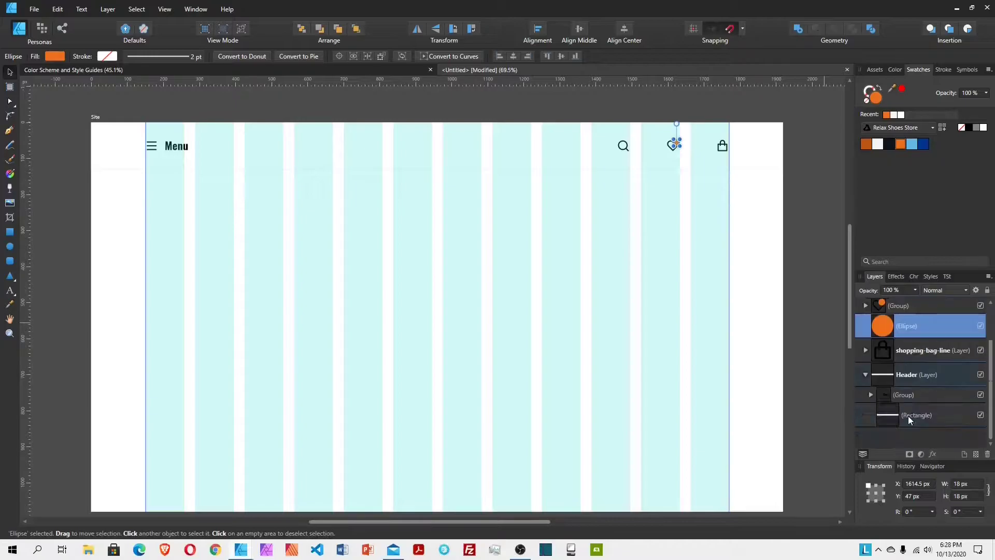
scroll(901, 339, "up", 2)
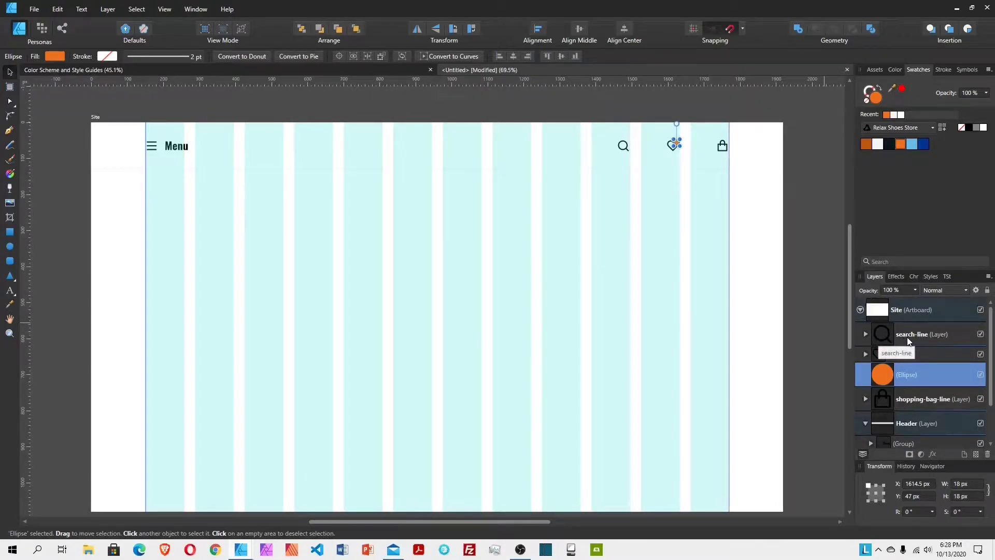
Step: Move search-line, the heart group, the copied circle and shopping-bag-line into the Header layer, between the menu group and the rectangle
left_click(907, 337)
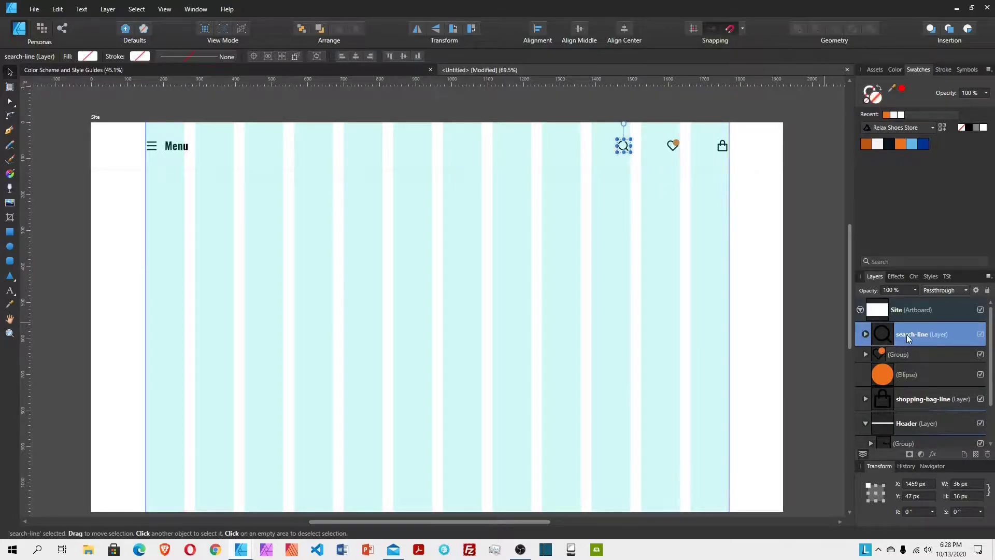
left_click(915, 408, "shift")
scroll(893, 361, "down", 2)
left_click_drag(864, 362, 878, 397)
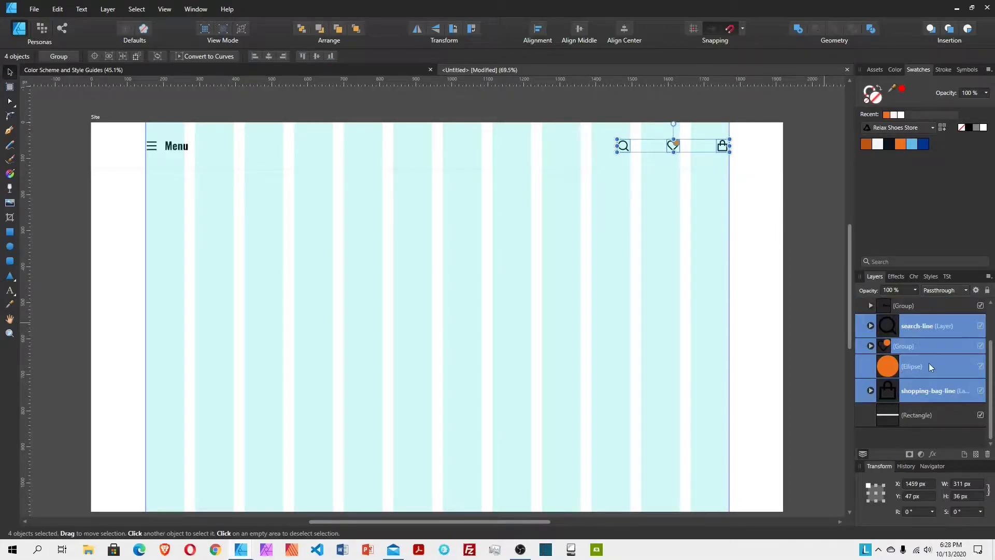
left_click(925, 325)
scroll(919, 337, "up", 2)
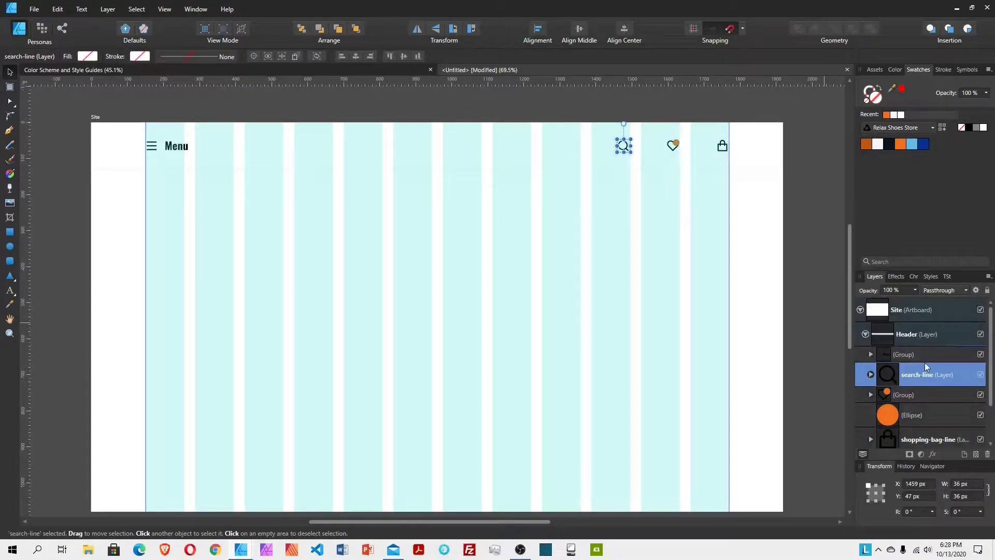
Step: Align the copied orange circle with the shopping bag icon's right and top edges and group the two objects
left_click(907, 414)
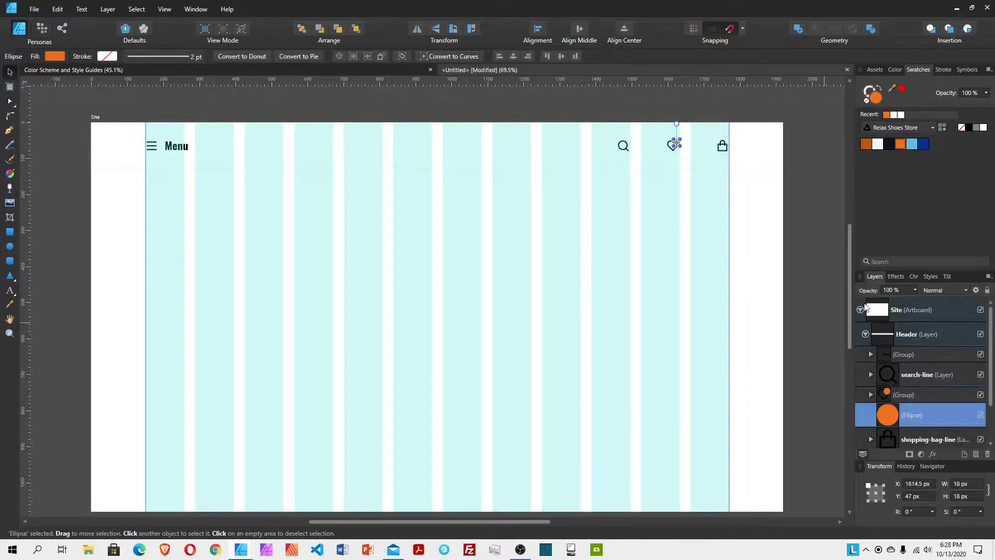
scroll(915, 434, "down", 1)
left_click(928, 415, "shift")
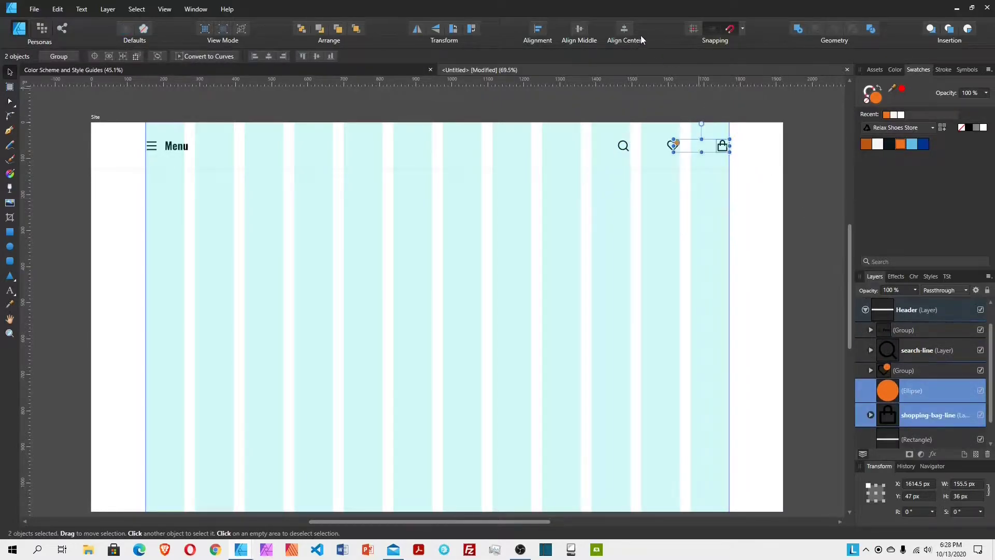
left_click(571, 64)
left_click(547, 114)
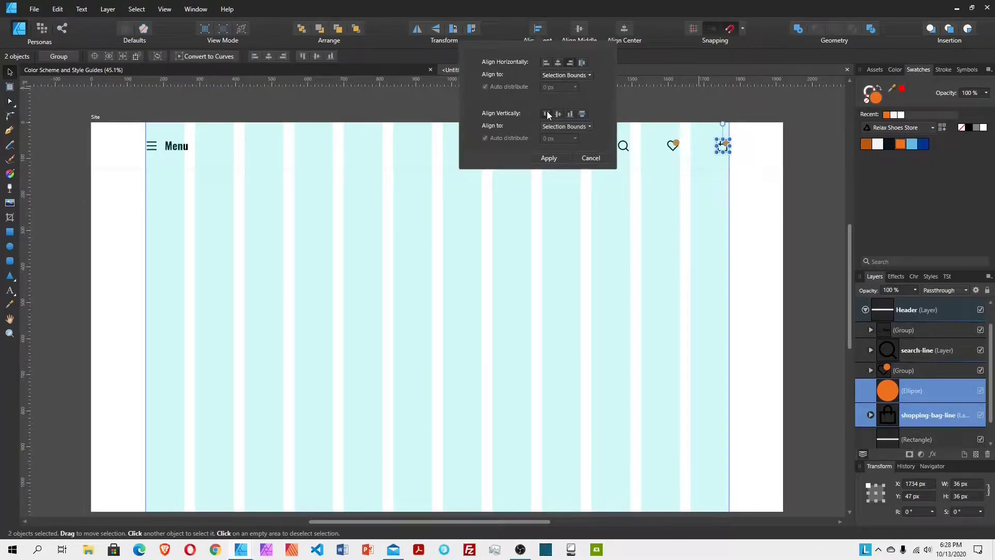
left_click(550, 158)
right_click(937, 380)
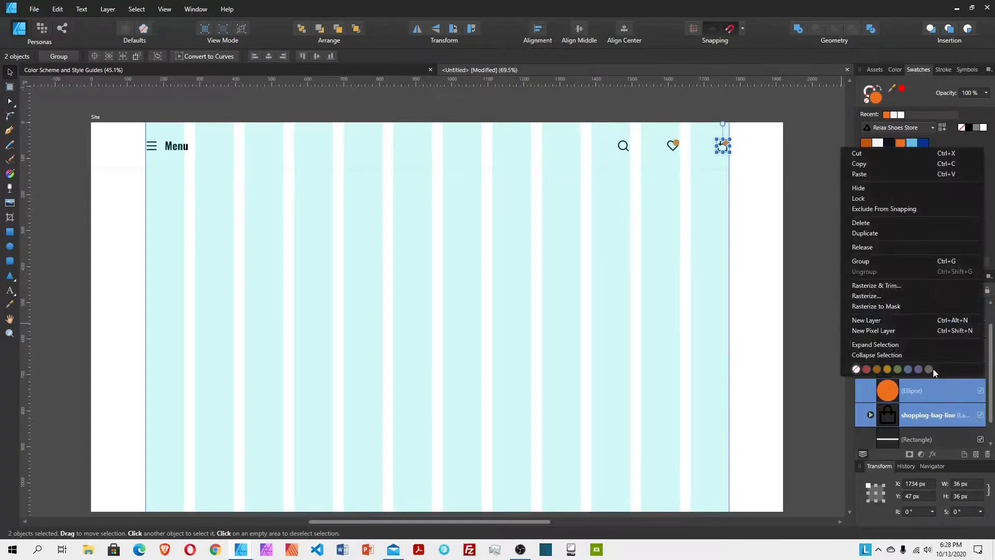
left_click(880, 262)
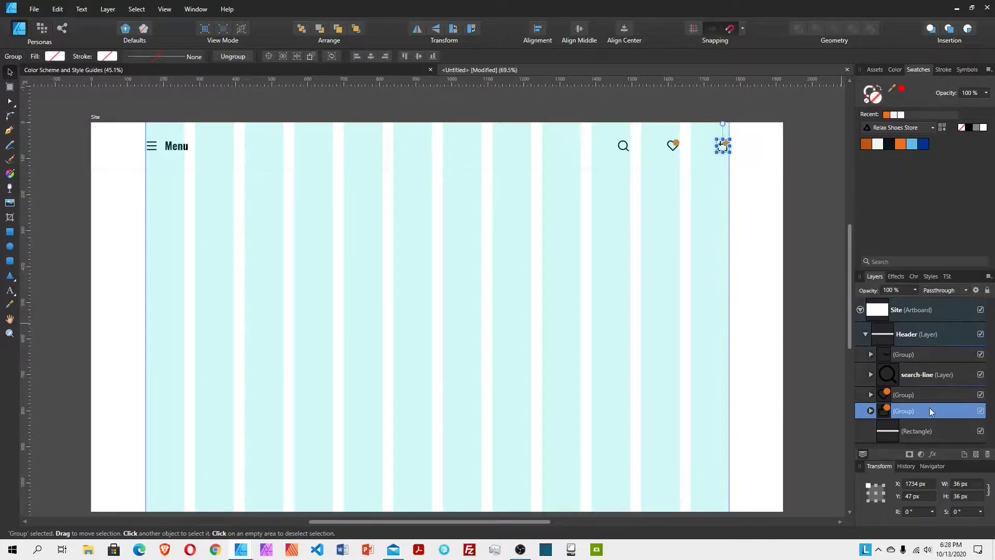
left_click(927, 396)
left_click(894, 358)
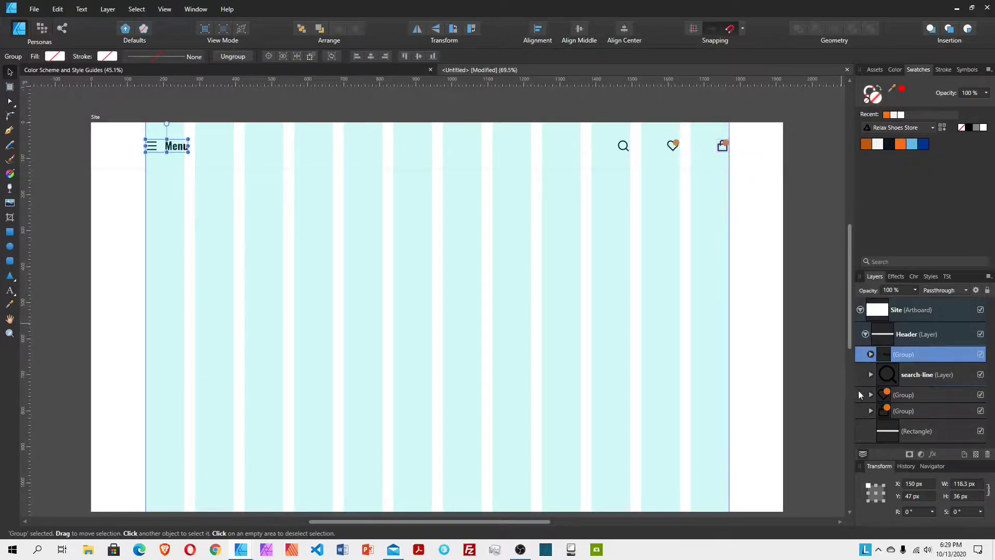
left_click(871, 354)
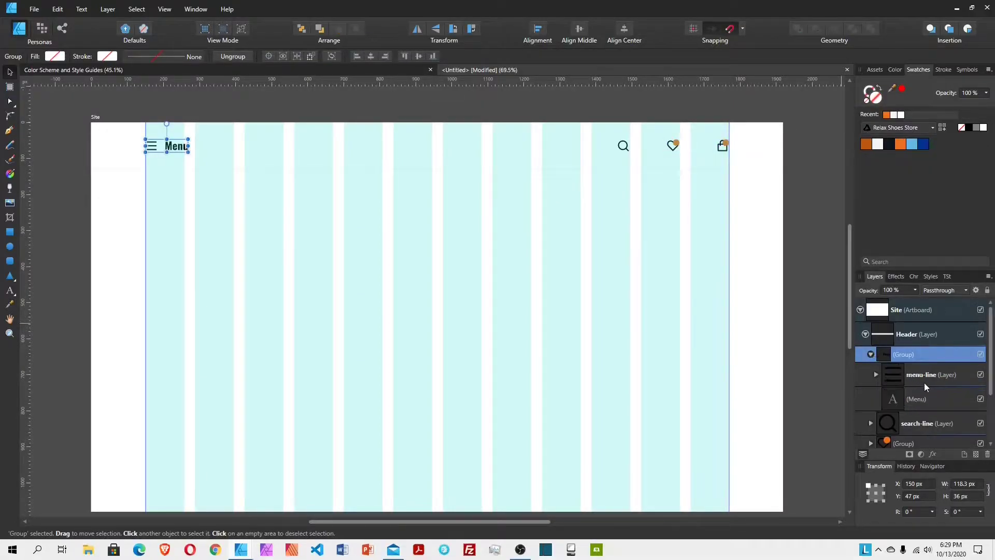
left_click(925, 396)
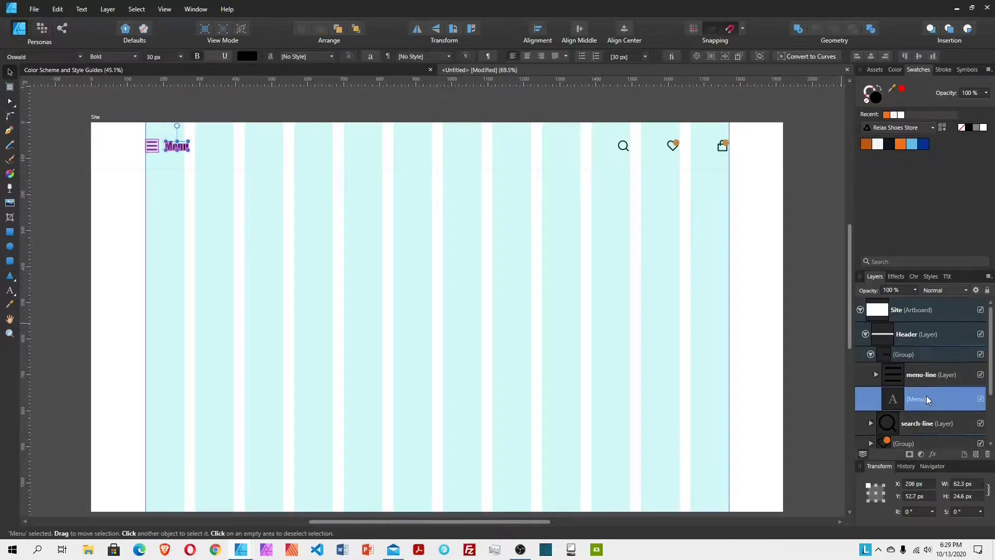
left_click(871, 354)
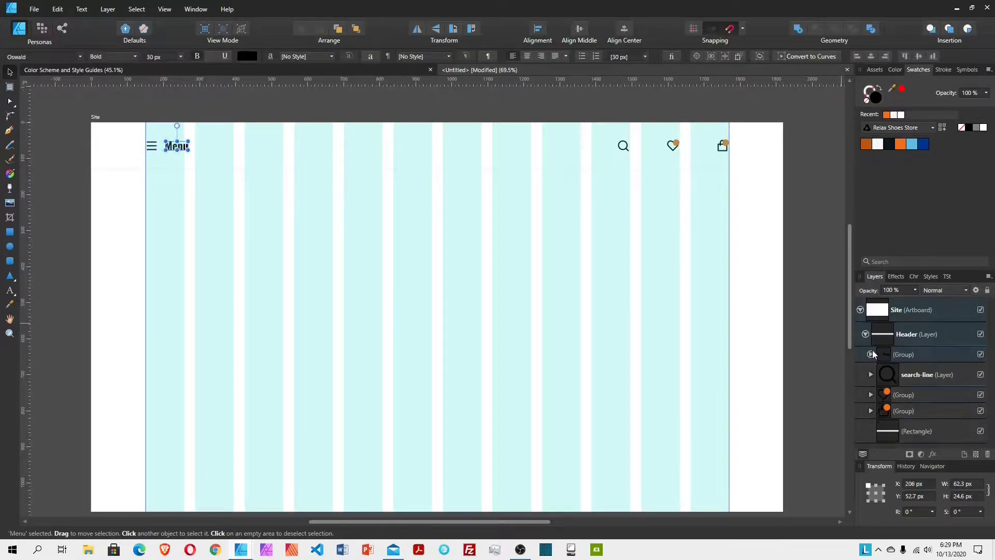
Step: Group the search icon with the badged heart and shopping bag groups inside the Header layer
left_click(924, 395)
left_click(918, 376, "shift")
left_click(922, 410, "shift")
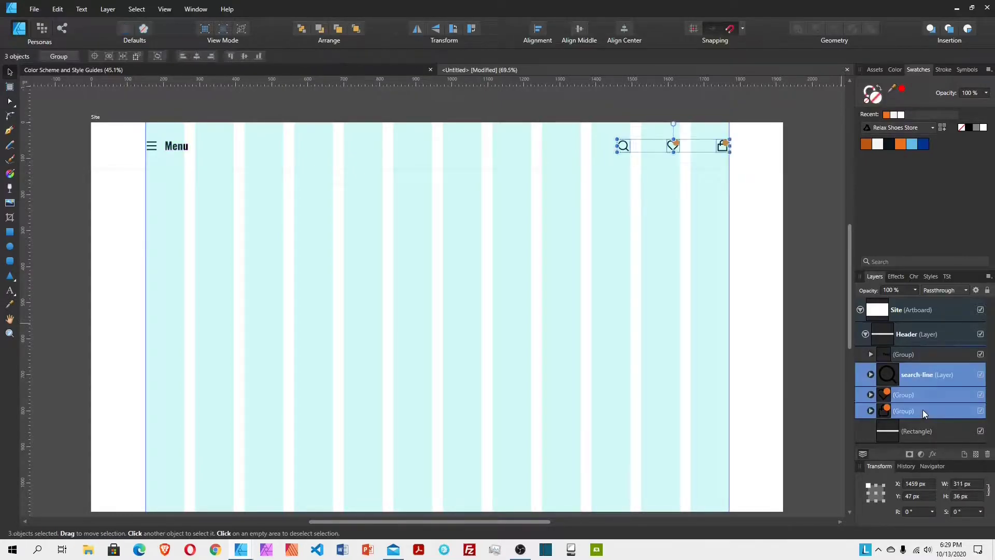
right_click(923, 378)
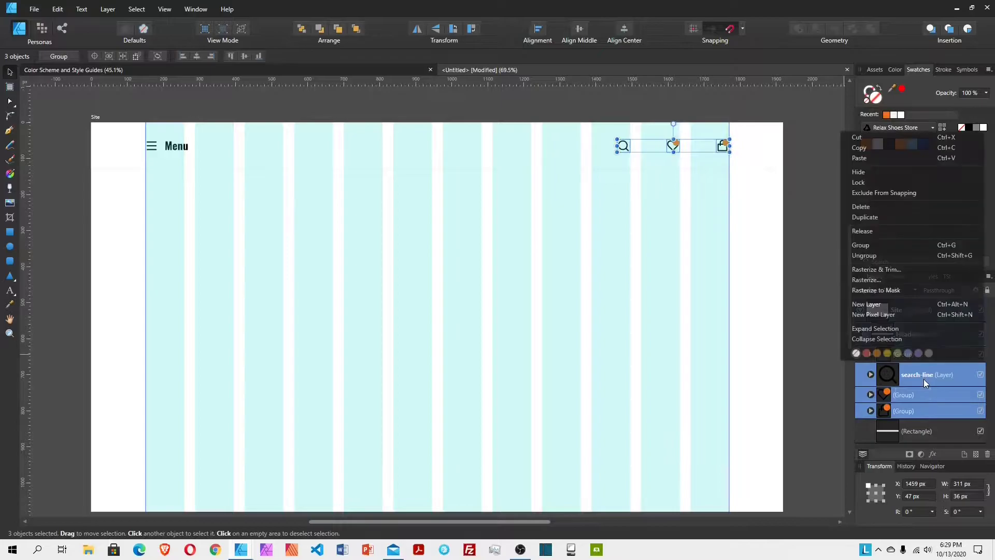
left_click(897, 247)
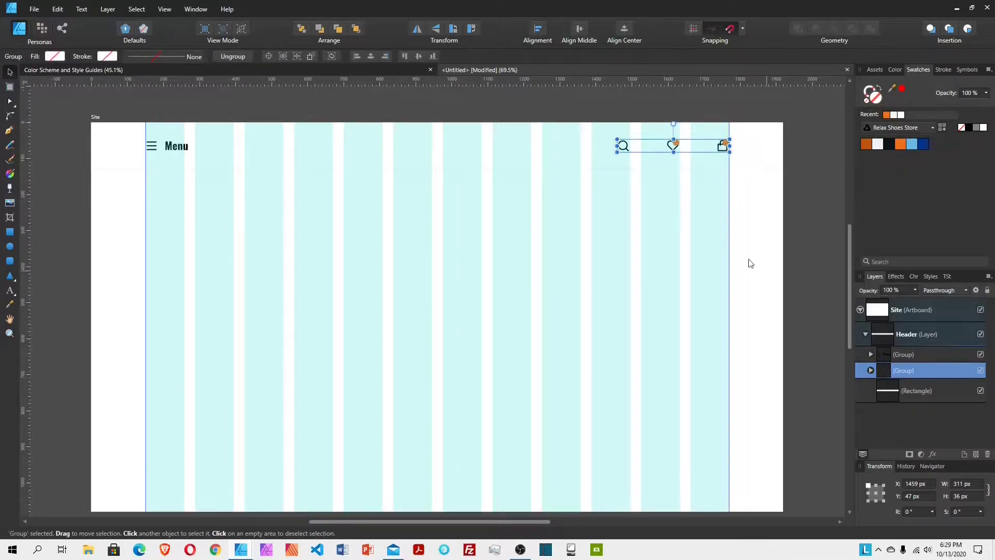
left_click(707, 170, "shift")
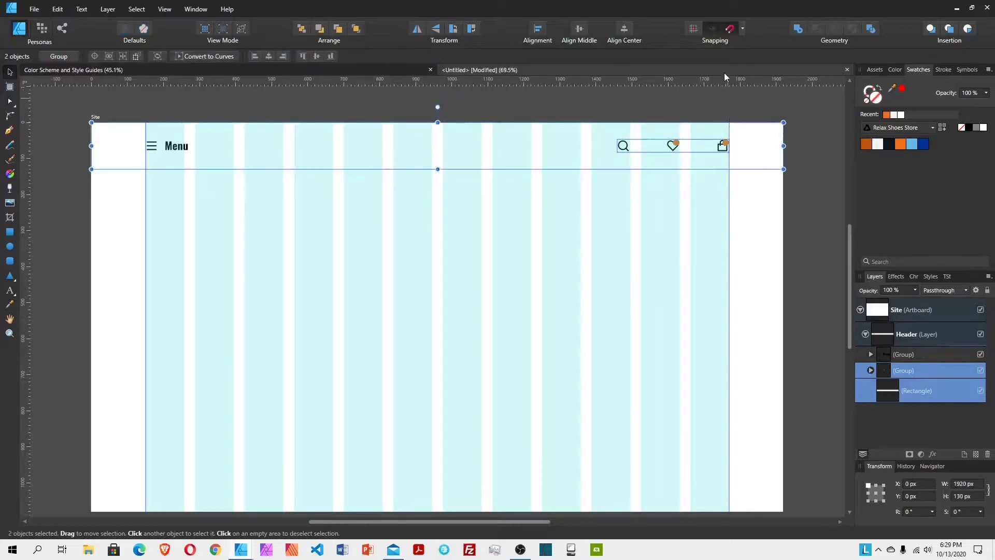
left_click(925, 372)
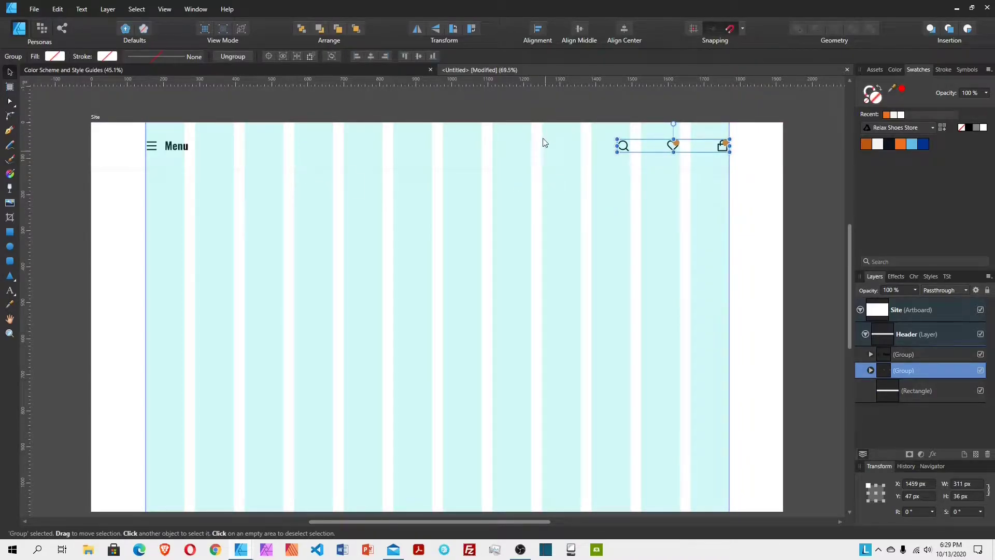
Step: Copy the light RELAX logo from the Color Scheme and Style Guides document and paste it above the header rectangle, near its middle
left_click(359, 69)
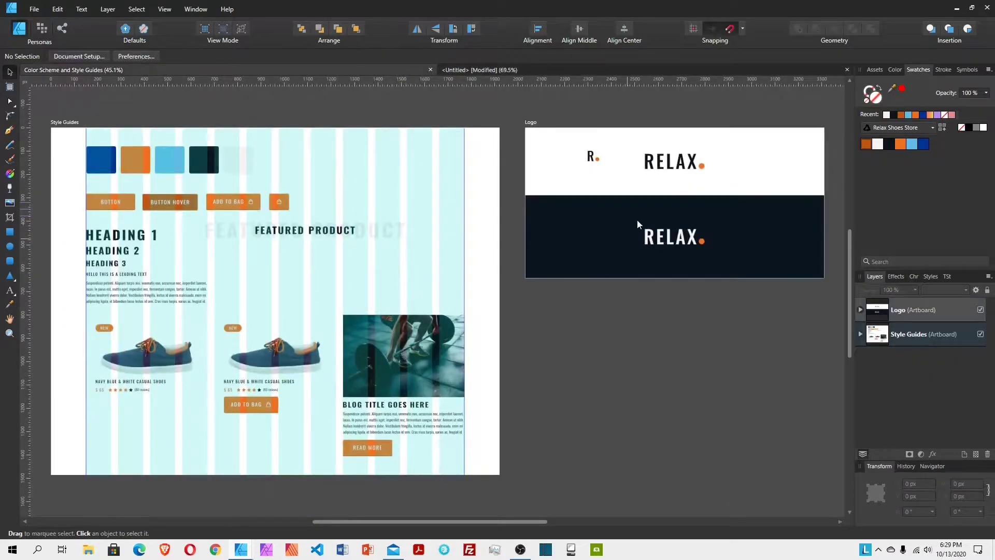
left_click(682, 240)
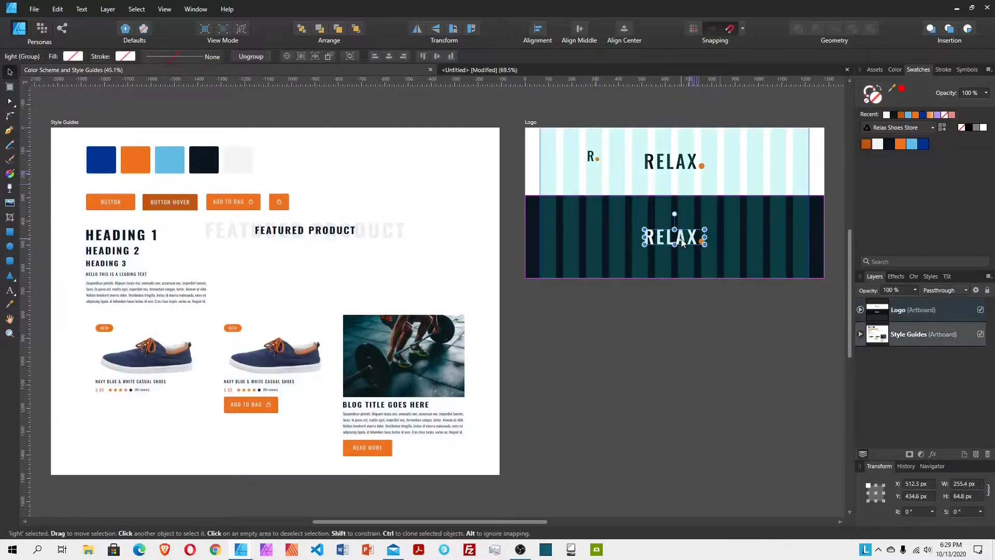
right_click(682, 241)
left_click(623, 252)
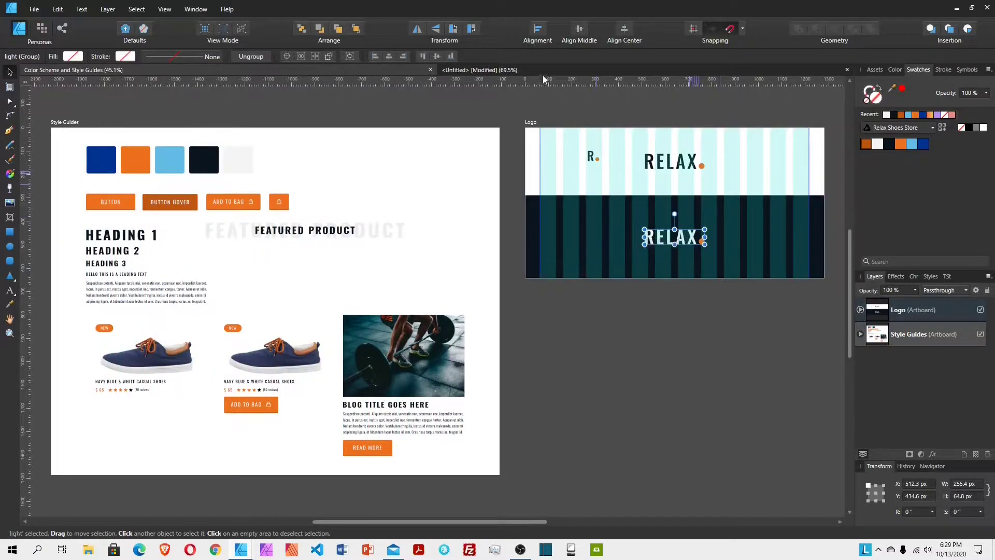
left_click(536, 67)
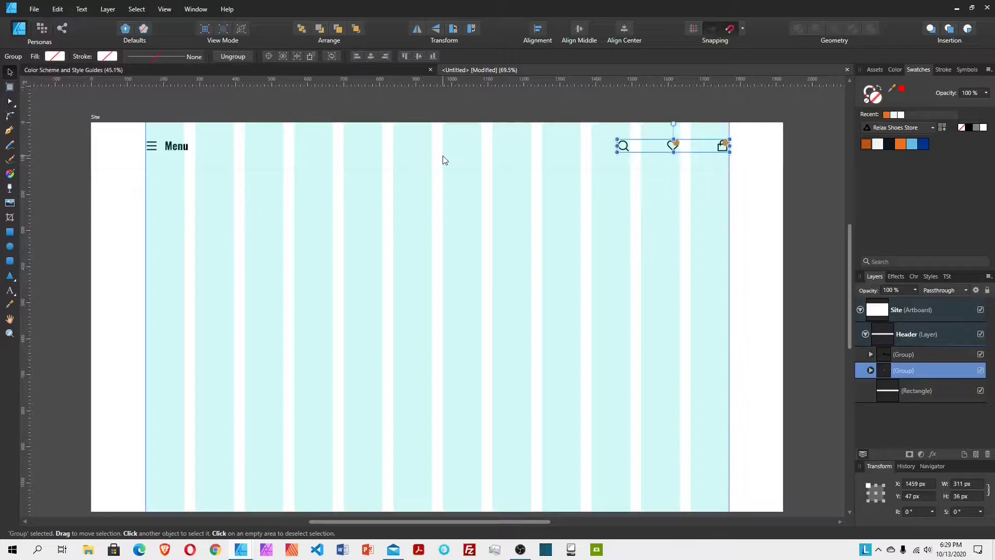
left_click(443, 160)
right_click(422, 144)
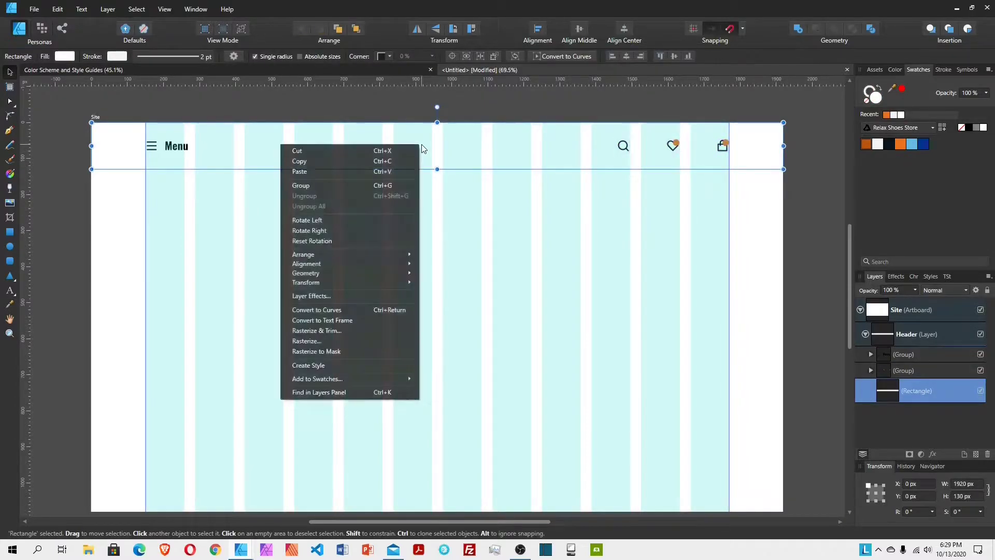
left_click(387, 170)
left_click_drag(357, 294, 443, 155)
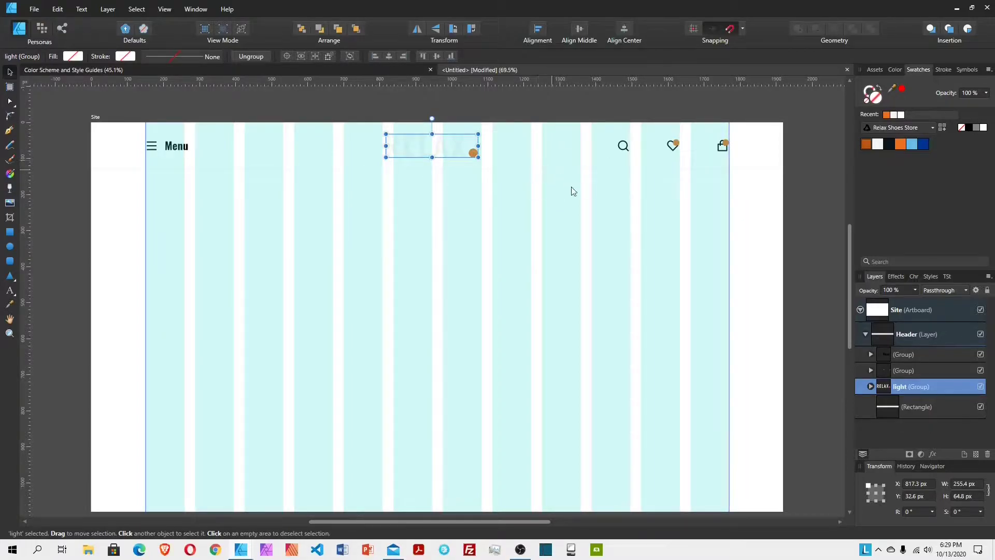
Step: Set the RELAX logo's height to 50 px, keeping its proportions, and centre it both ways on the header rectangle
left_click(971, 496)
type("50")
key("Return")
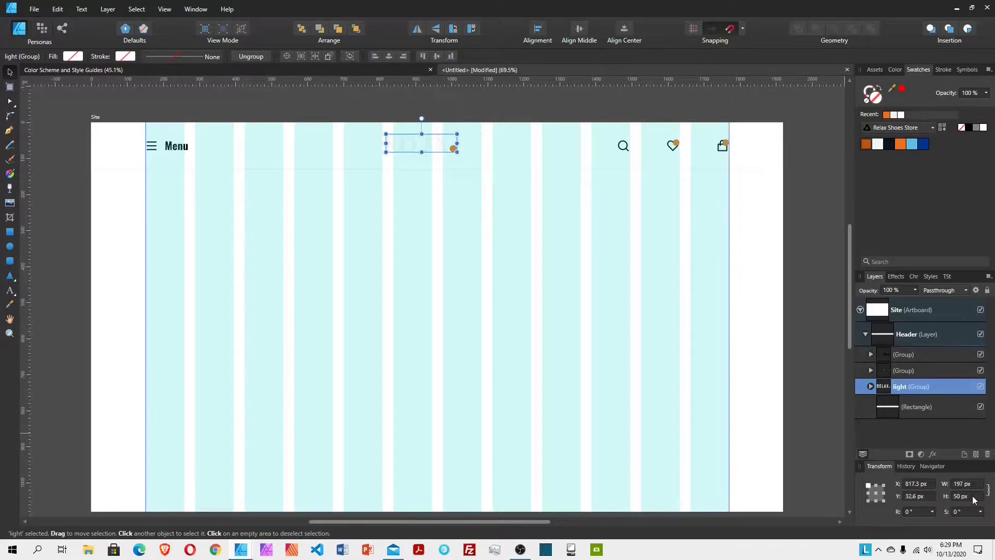
left_click(511, 160, "shift")
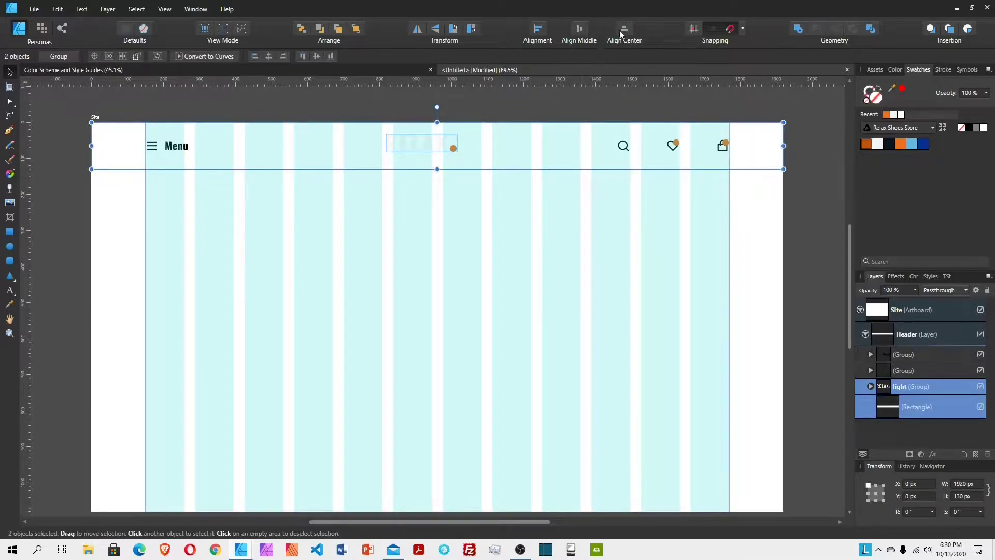
left_click(581, 29)
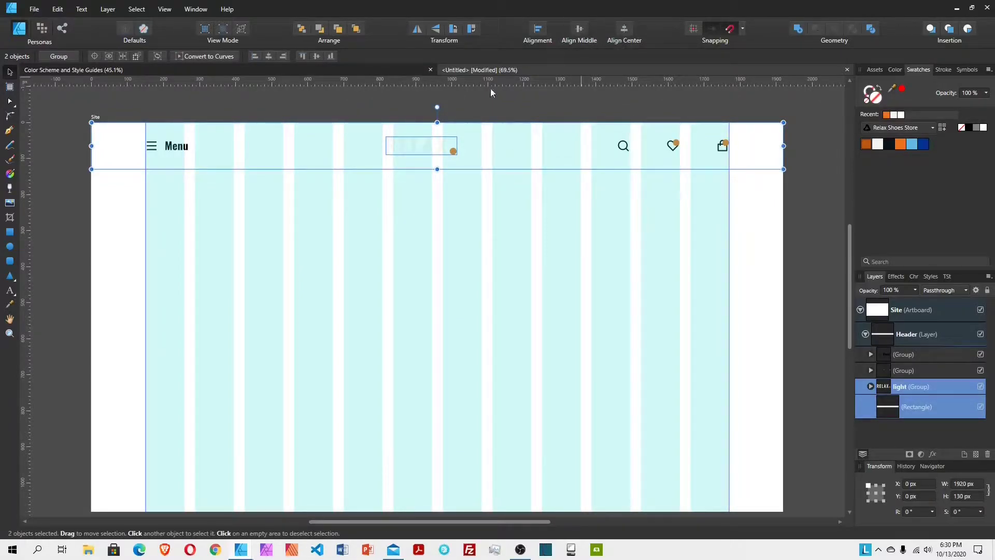
left_click(623, 29)
left_click(452, 167)
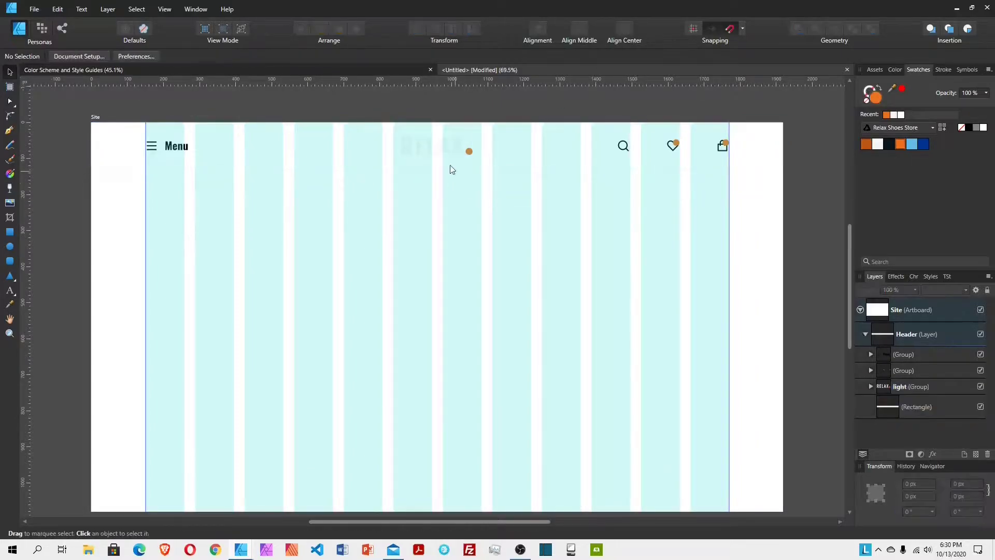
Step: Draw a straight 1920 px line with the Pen tool along the bottom edge of the header rectangle
left_click(301, 167)
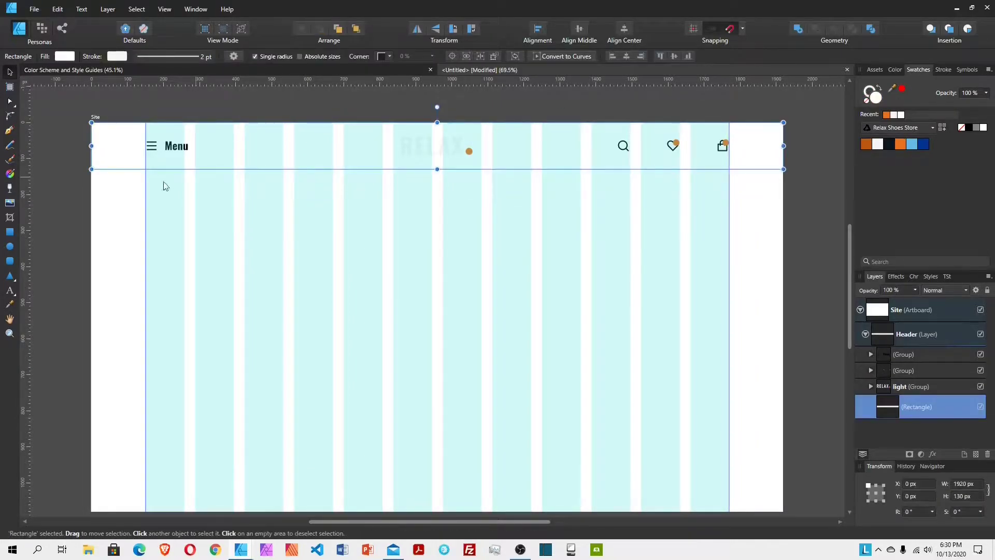
left_click(9, 131)
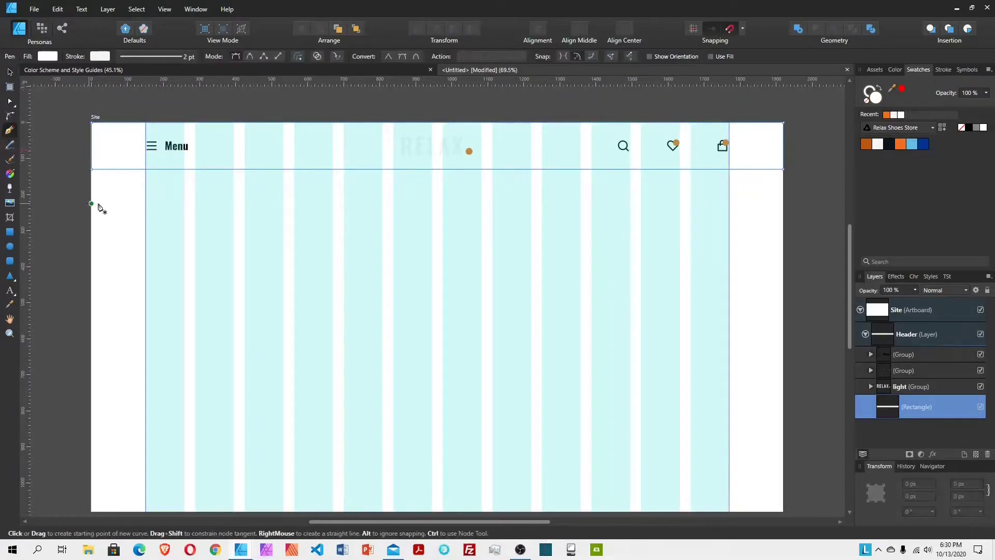
left_click(91, 169)
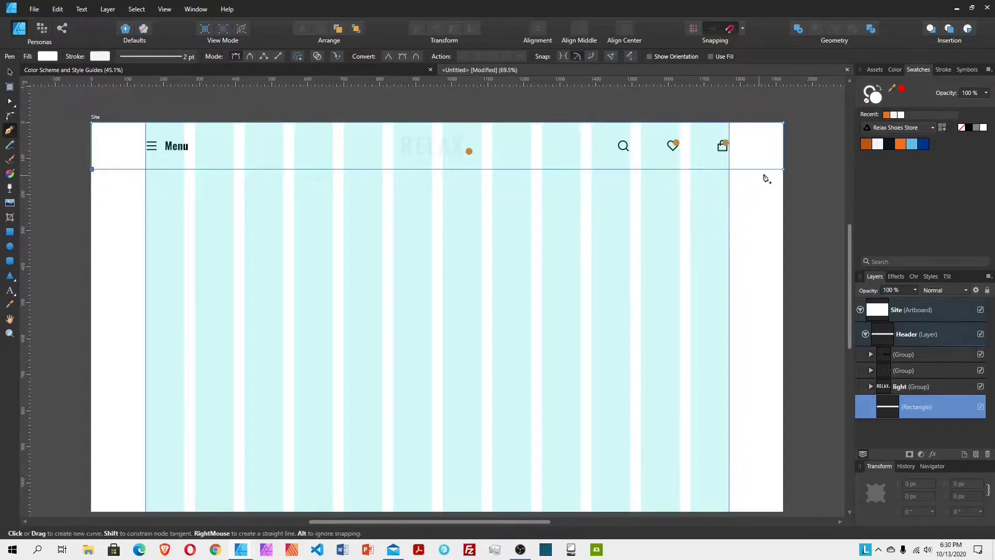
left_click(783, 169)
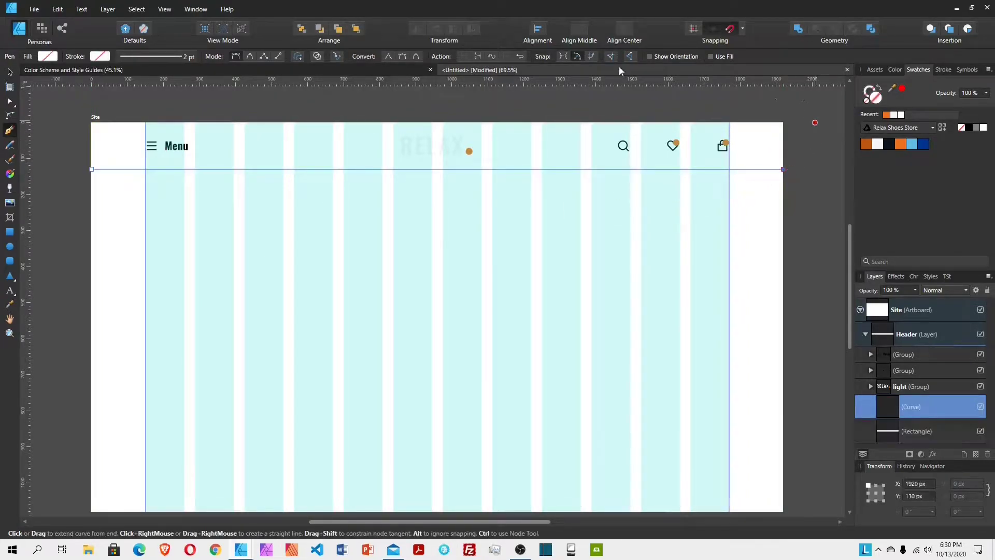
left_click(10, 72)
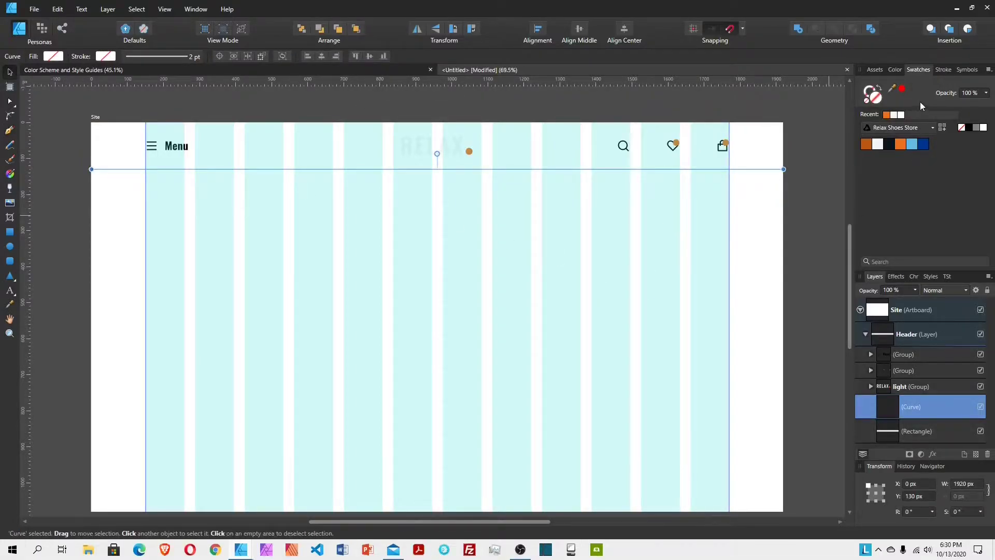
Step: Colour the line's stroke with the off-white swatch of the Relax Shoes Store palette
left_click(169, 56)
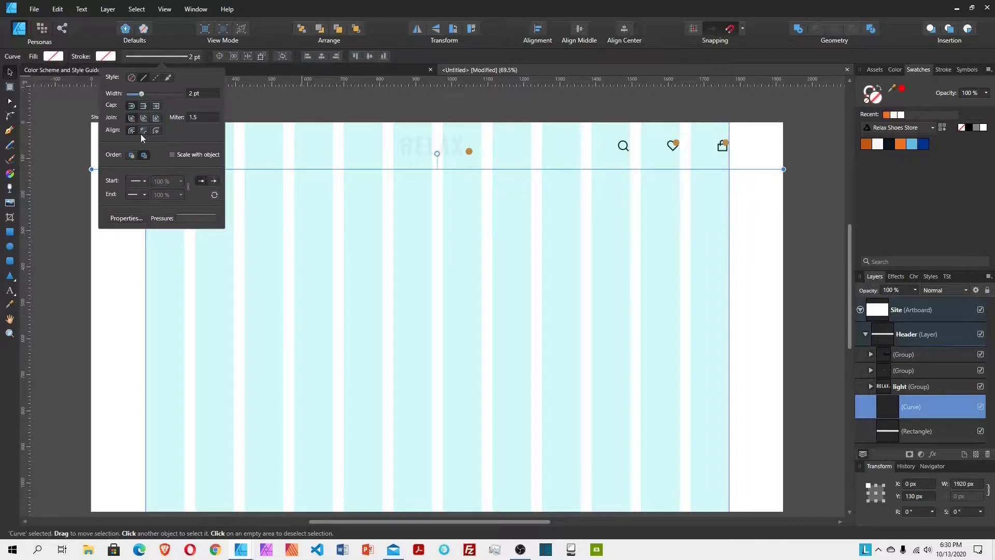
left_click(108, 57)
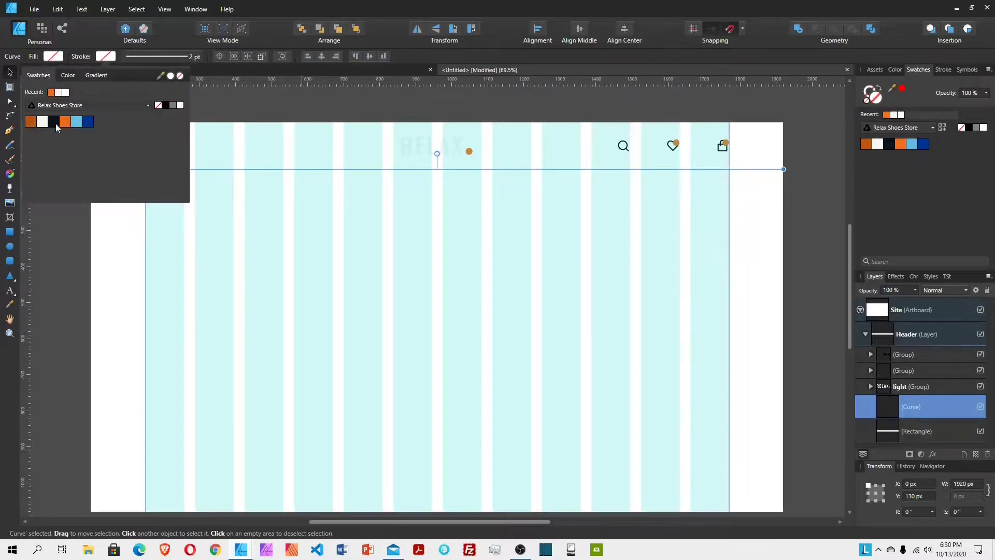
left_click(42, 124)
left_click(155, 55)
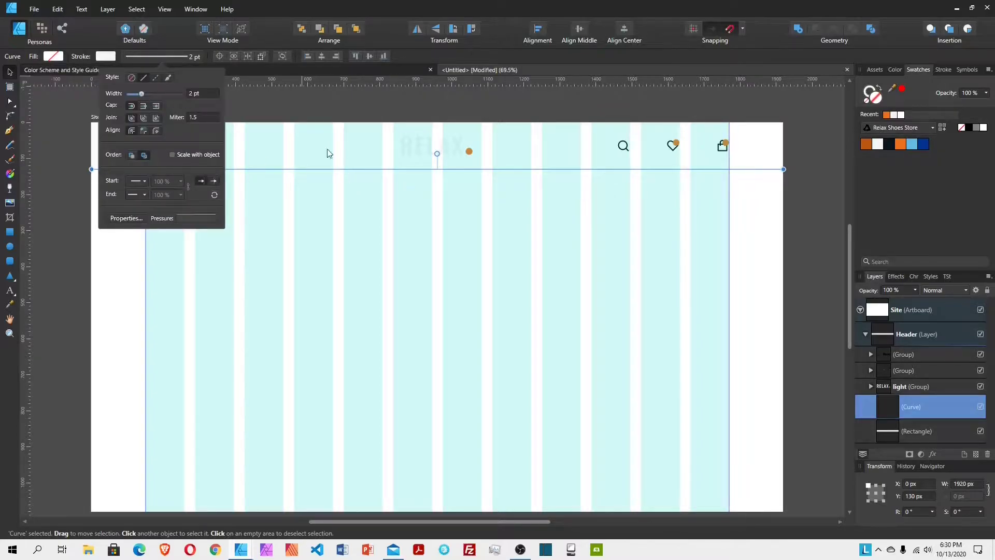
Step: Remove both the fill and the stroke from the header rectangle
left_click(940, 431)
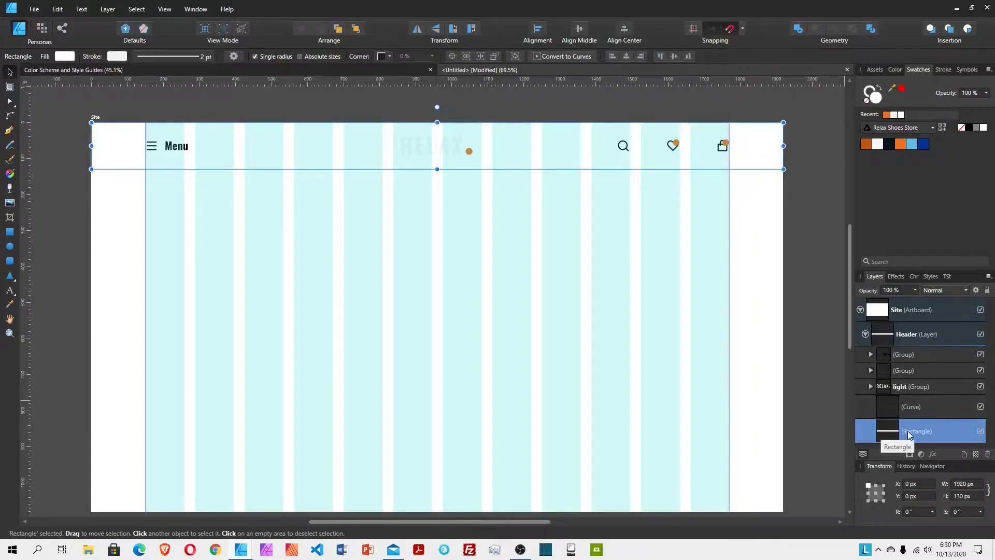
left_click(866, 100)
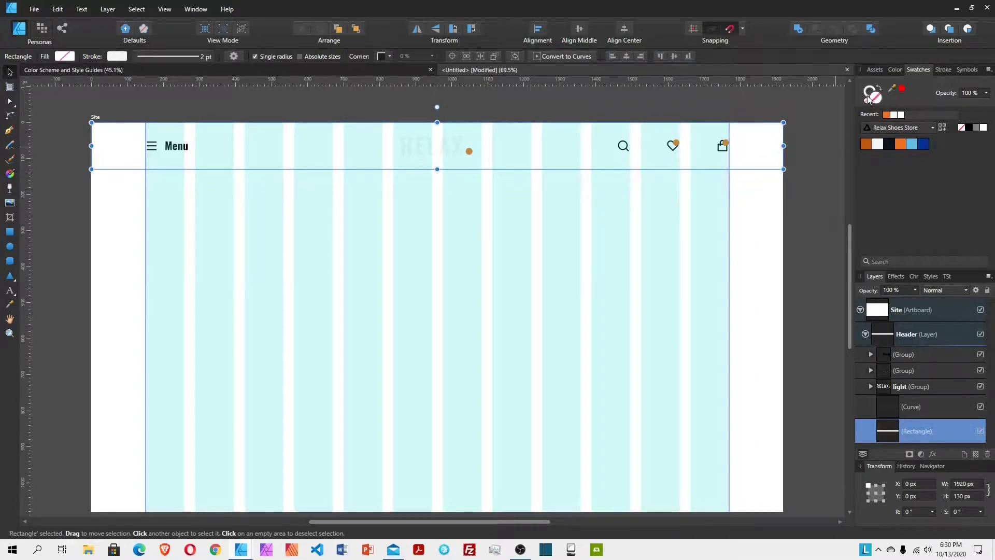
left_click(873, 93)
left_click(866, 100)
left_click(873, 101)
Step: Move the RELAX logo group above the icon group in the layer order and paste a copy of the header line between them
left_click(930, 409)
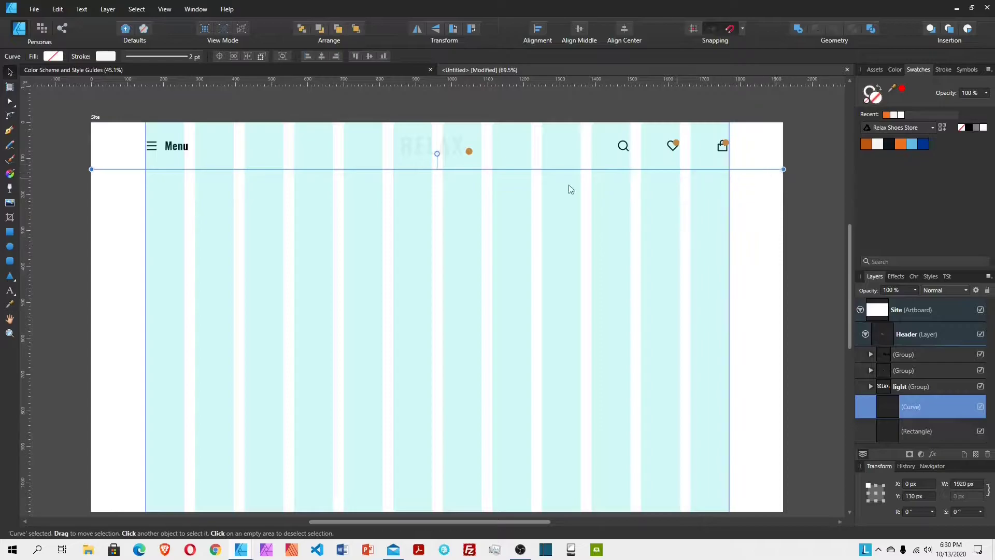
right_click(922, 410)
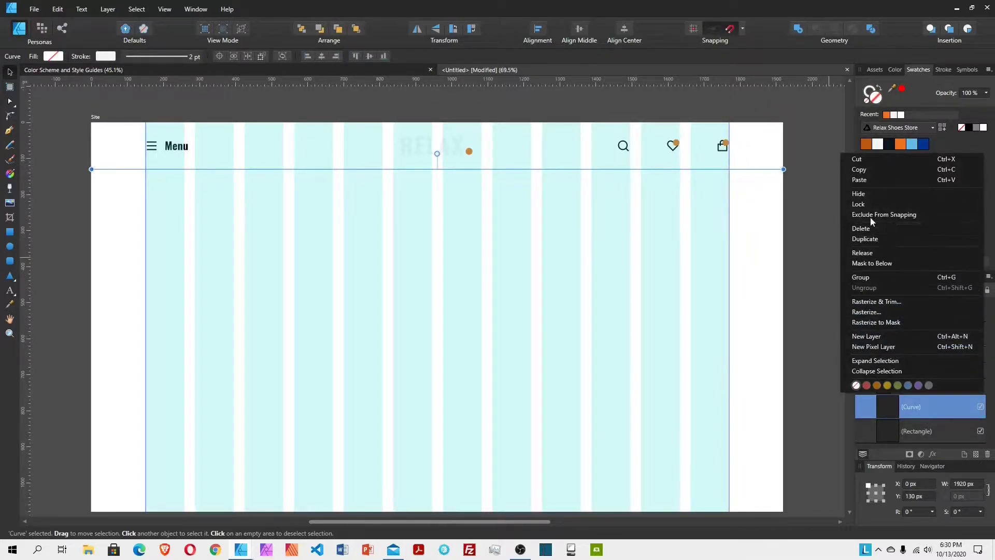
left_click(864, 171)
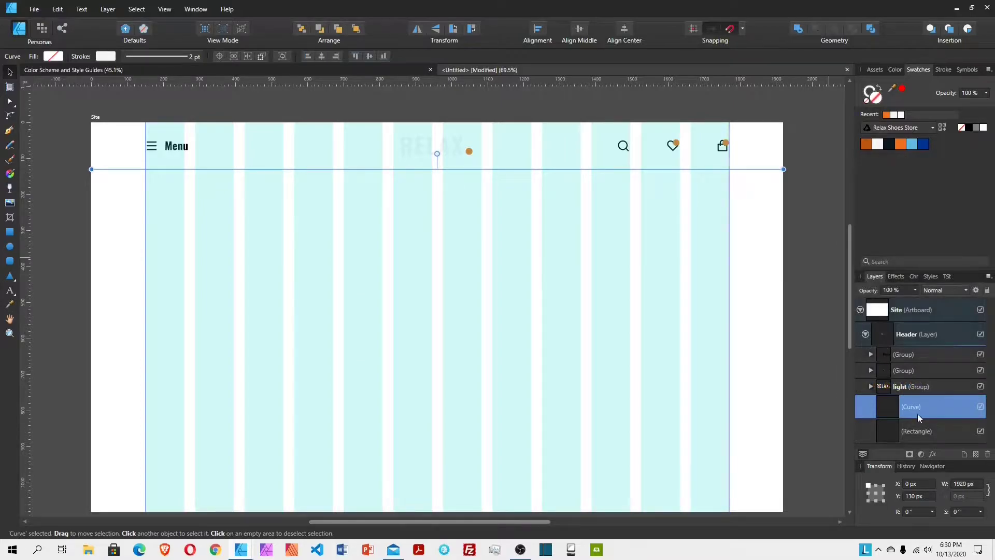
left_click(911, 389)
mouse_move(869, 380)
left_mouse_down()
mouse_move(869, 365)
mouse_move(884, 372)
left_mouse_up()
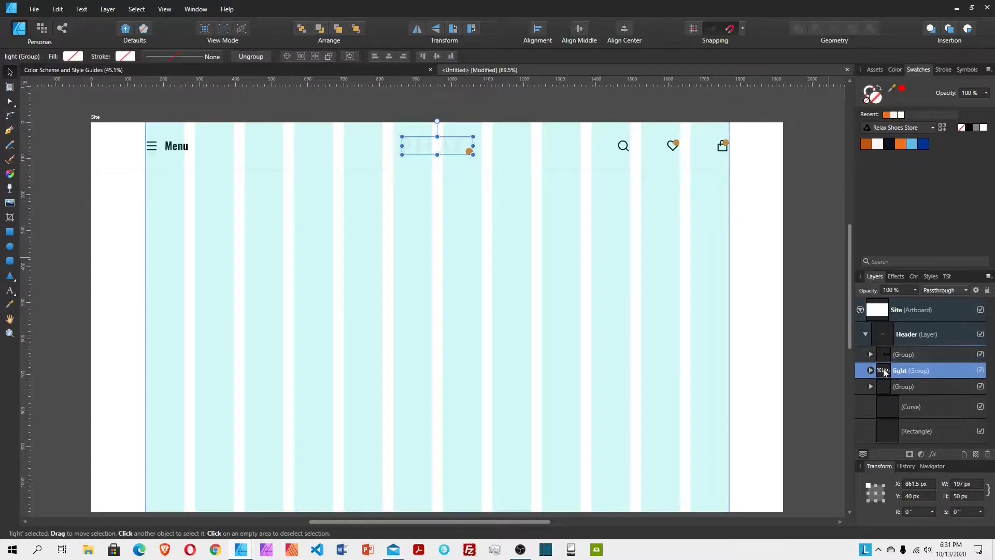
right_click(915, 383)
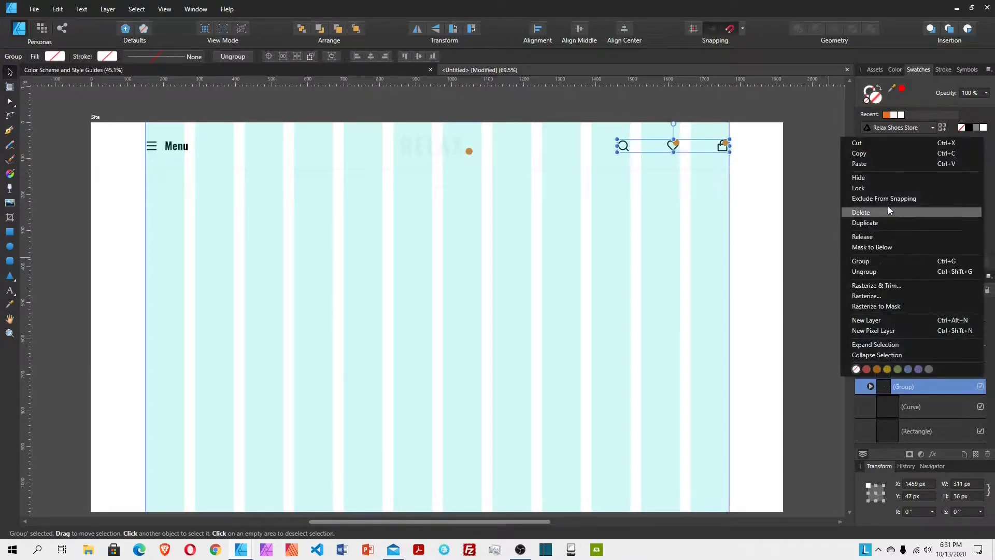
left_click(867, 162)
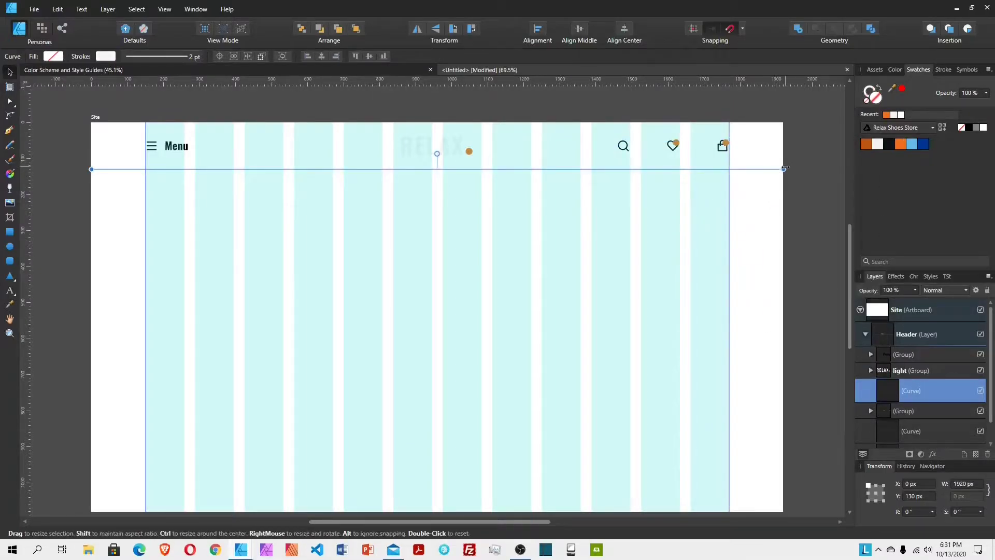
Step: Make the line copy a vertical 130 px divider spanning the header and place it between Menu and the logo, at about X 562.5 px
left_click_drag(785, 169, 175, 180)
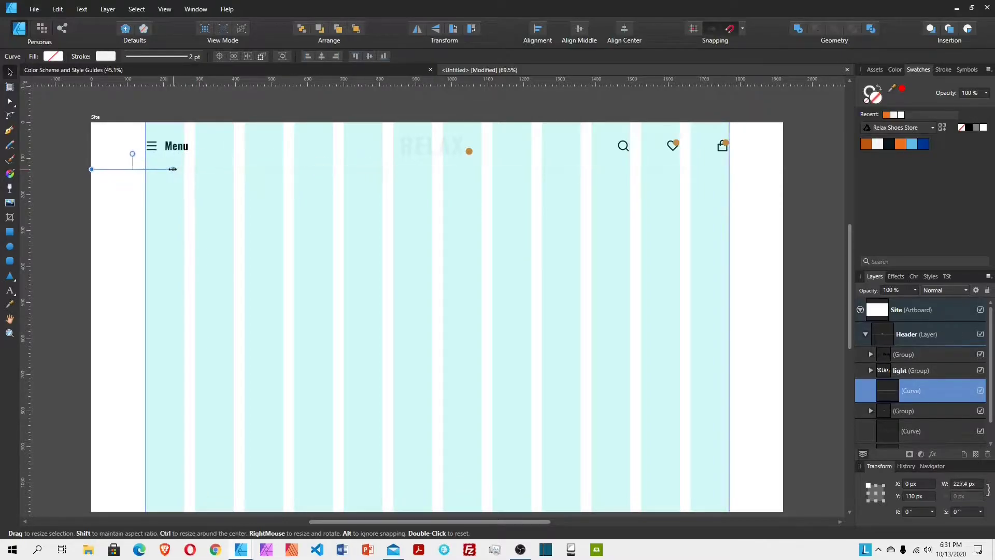
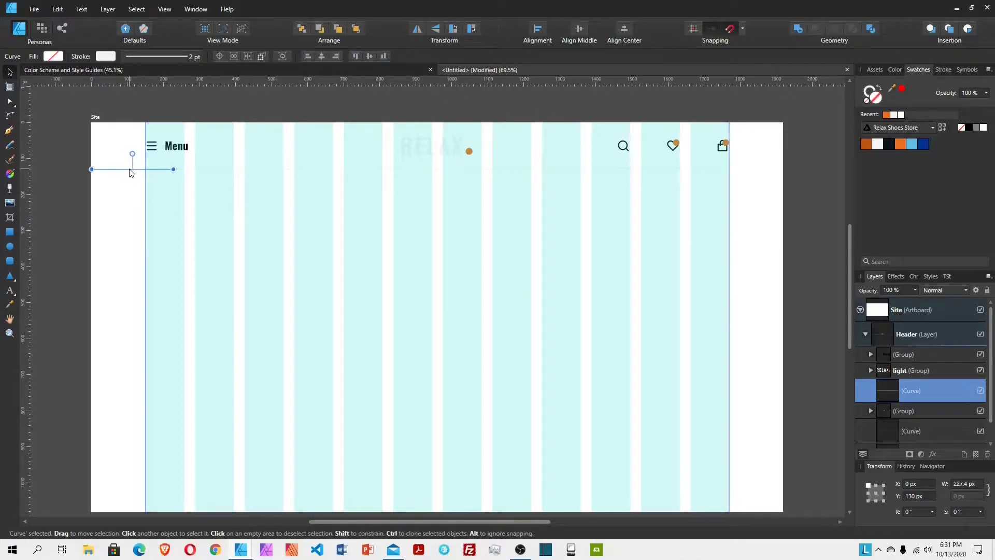
left_click_drag(132, 173, 323, 149)
left_click(453, 28)
left_click_drag(324, 105, 324, 123)
left_click_drag(324, 187, 325, 169)
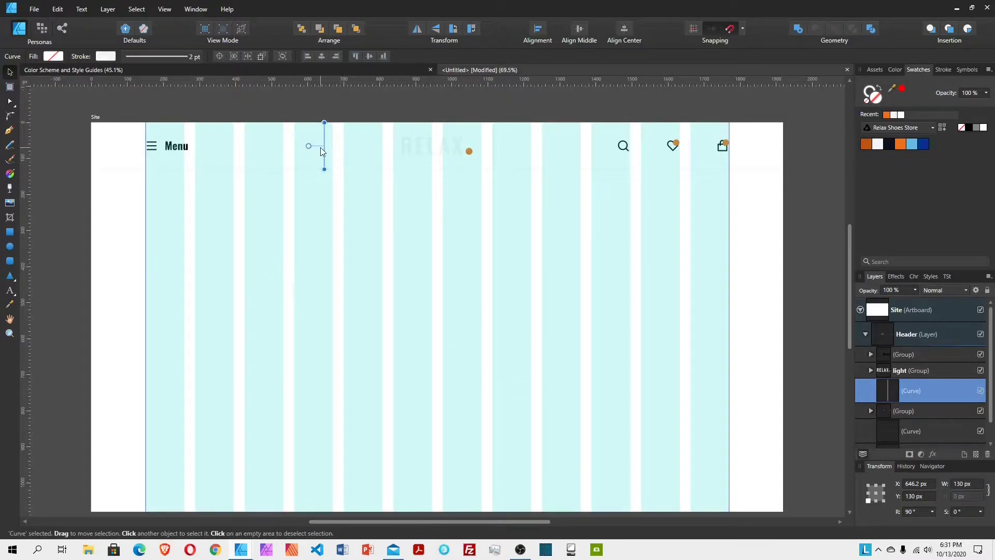
left_click_drag(322, 150, 293, 145)
Step: Paste a copy of the vertical divider above the logo group and place it between the logo and search icon, at about X 1357.5 px
left_click(922, 411)
left_click(918, 390)
right_click(918, 389)
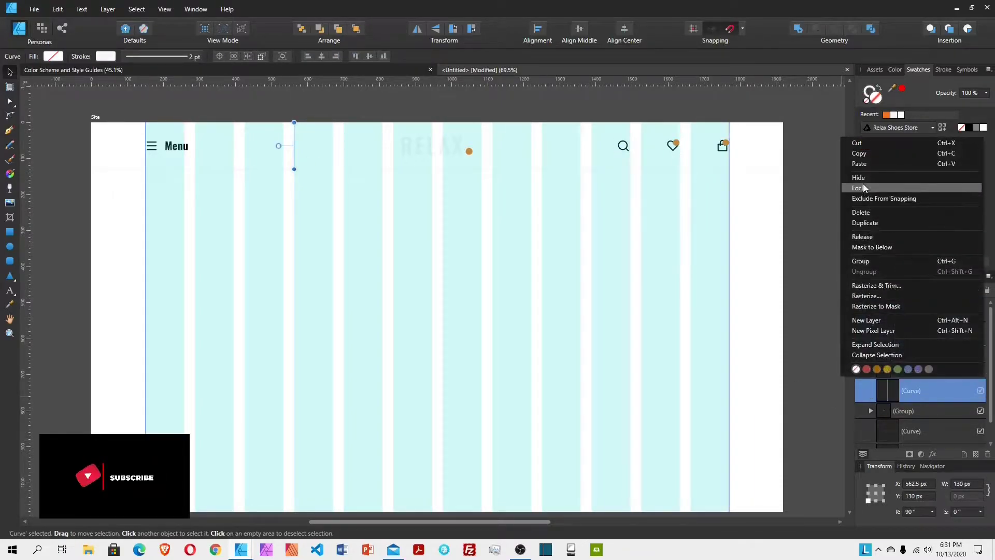
left_click(860, 153)
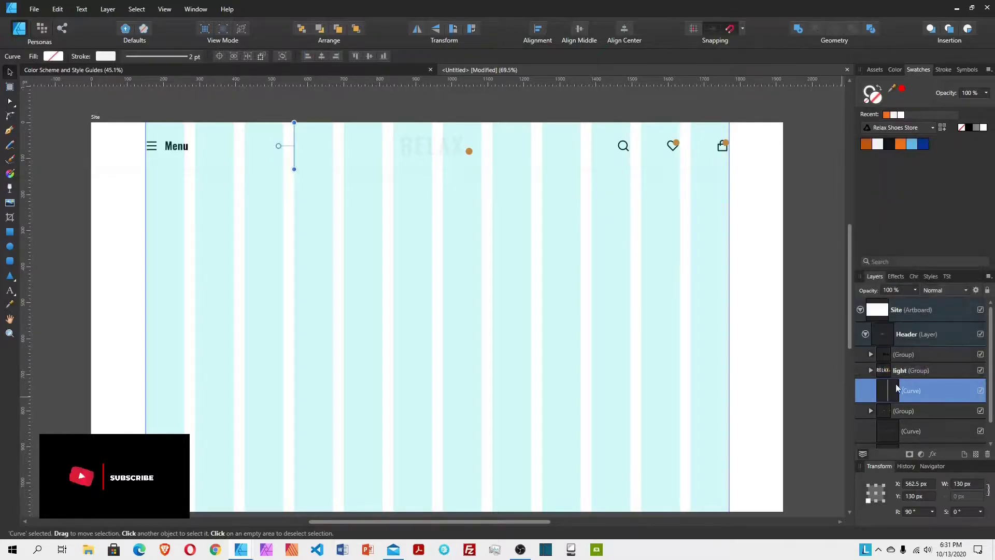
left_click(911, 369)
right_click(910, 369)
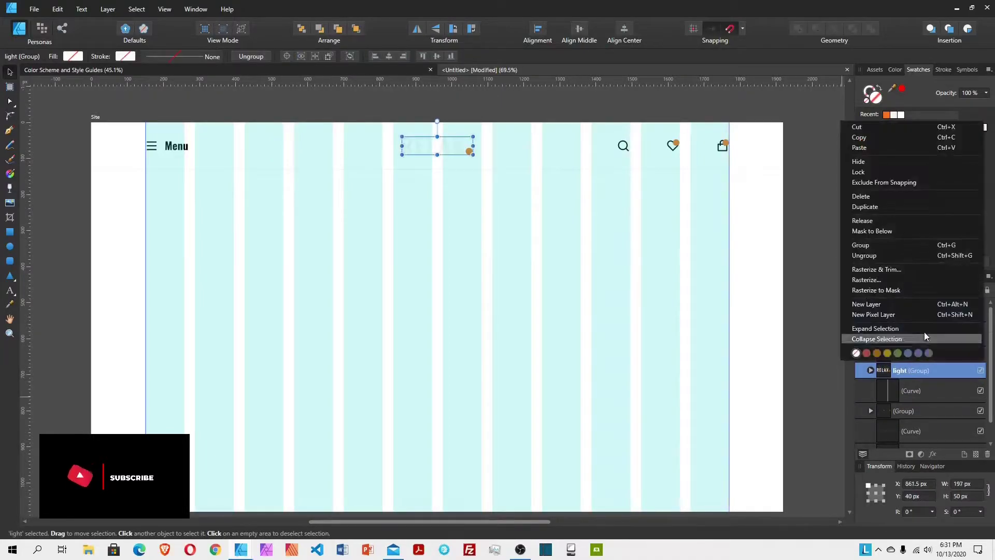
left_click(869, 147)
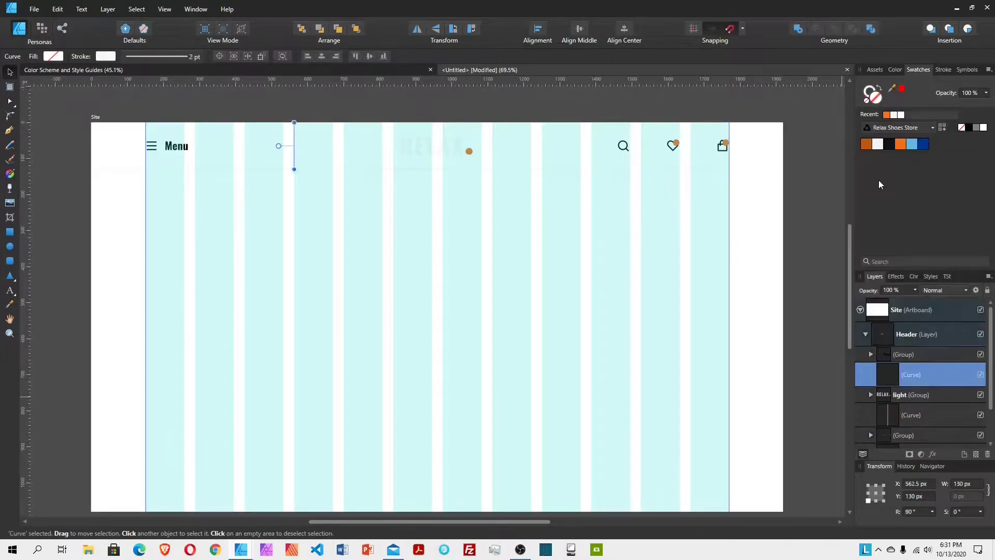
left_click_drag(303, 147, 576, 165)
left_click(552, 228)
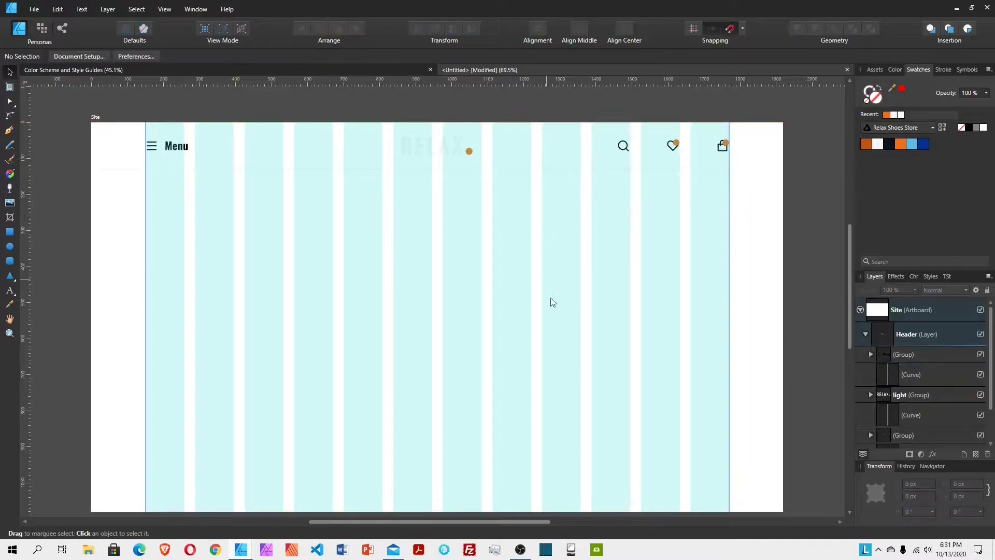
Step: Review the dividers and the rectangle inside the Header layer and collapse the layer
left_click(581, 152)
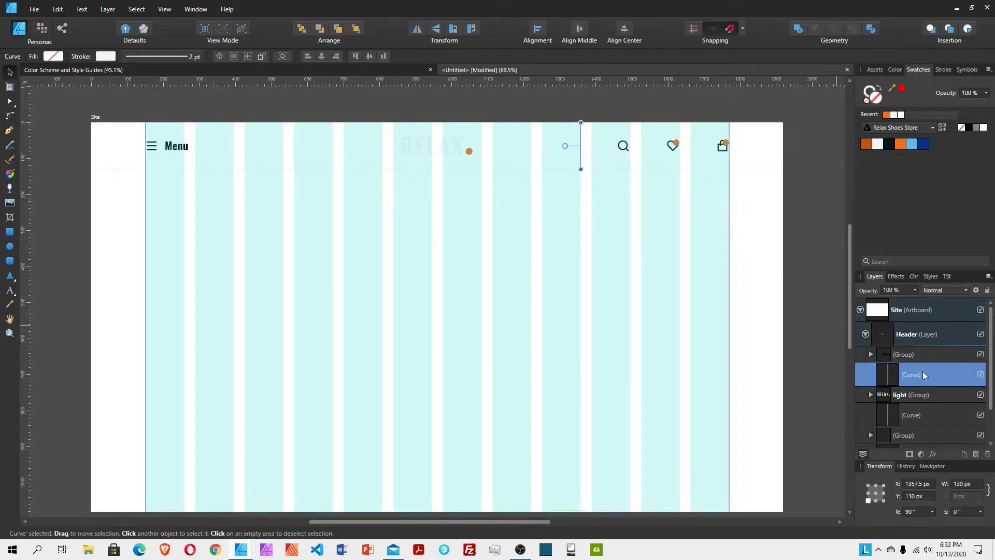
left_click(925, 336)
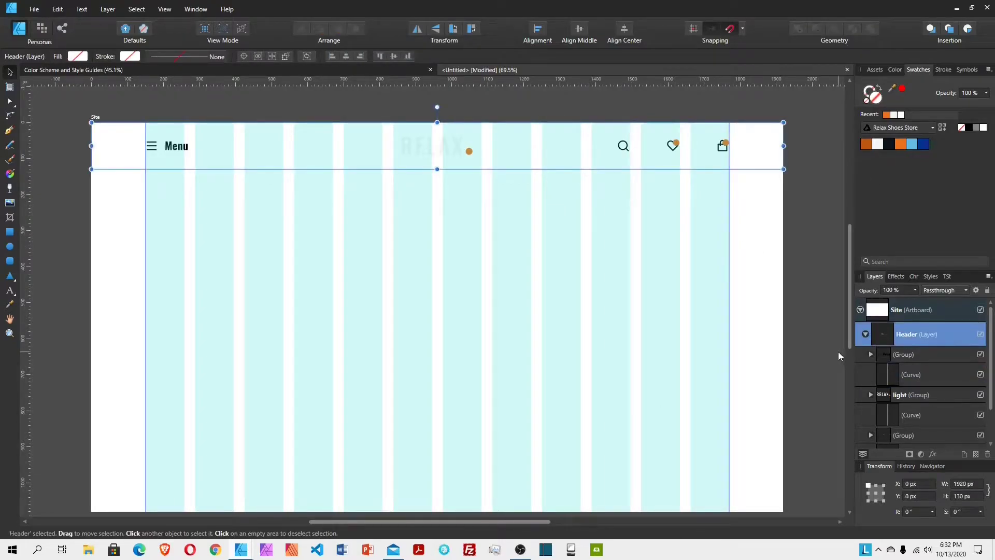
left_click(793, 235)
scroll(944, 396, "down", 2)
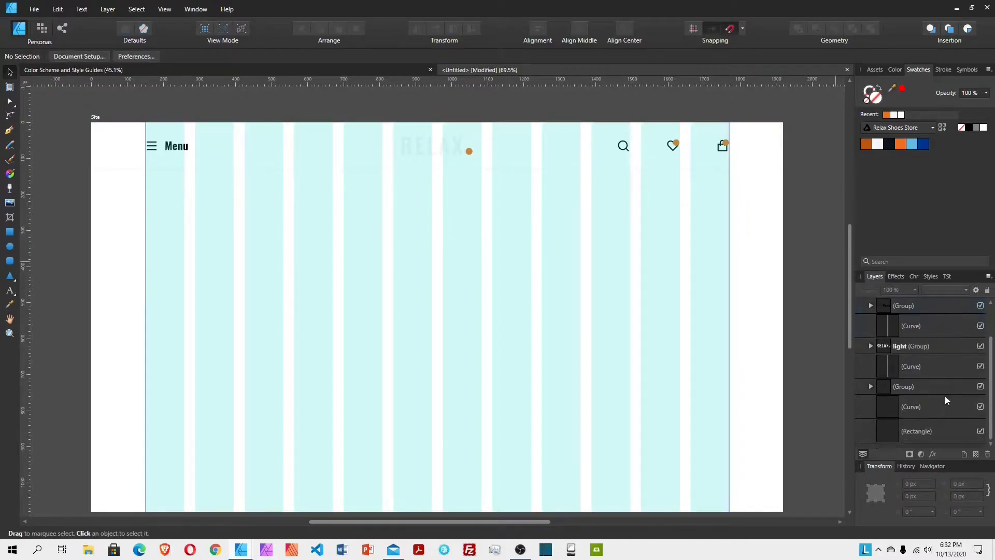
left_click(935, 424)
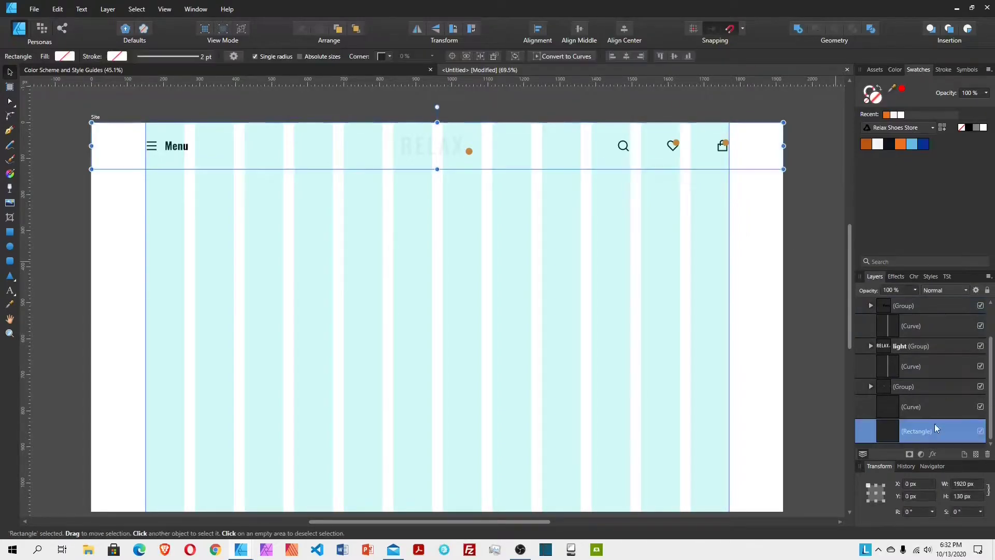
scroll(882, 336, "up", 2)
left_click(865, 334)
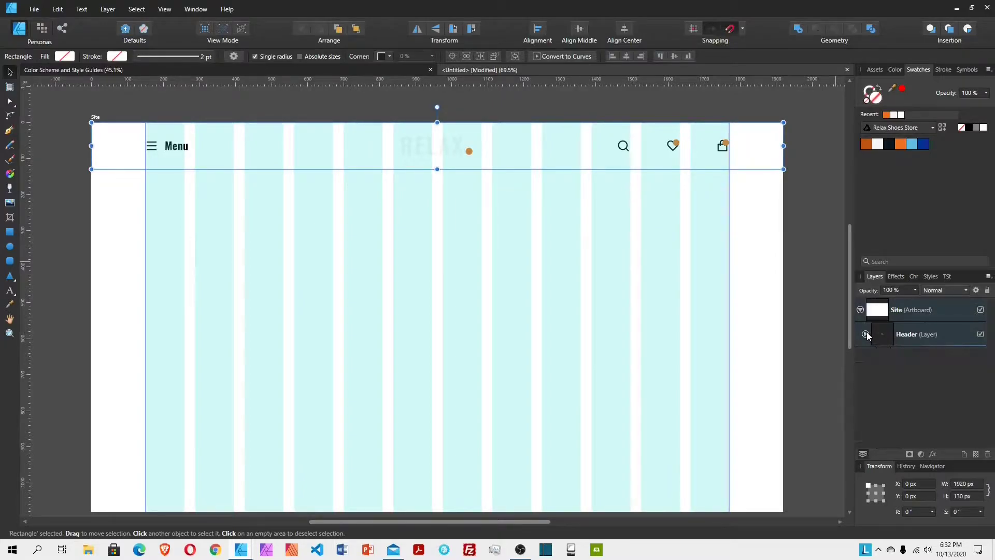
Step: Add a new layer below the Header layer and name it Hero
left_click(919, 335)
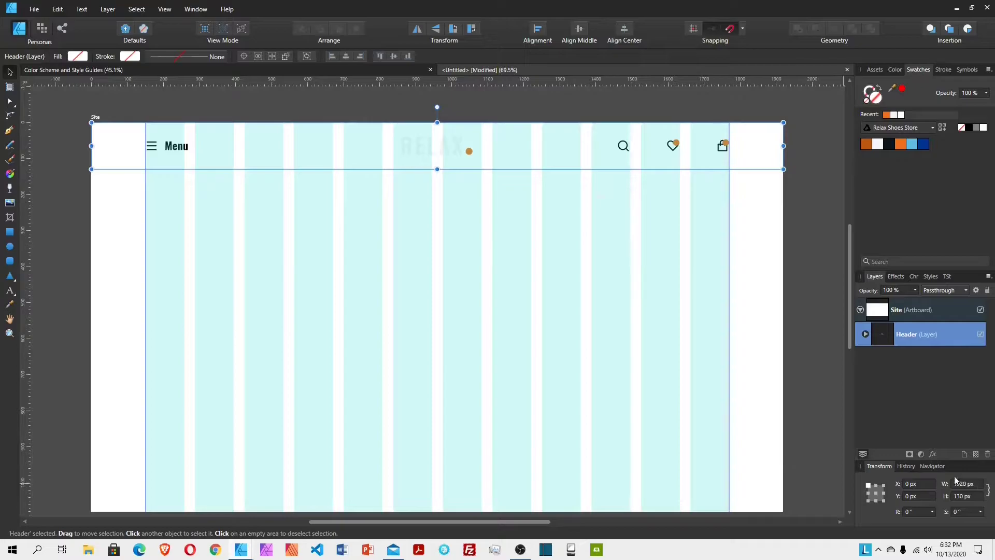
left_click(964, 454)
left_click_drag(860, 328, 862, 357)
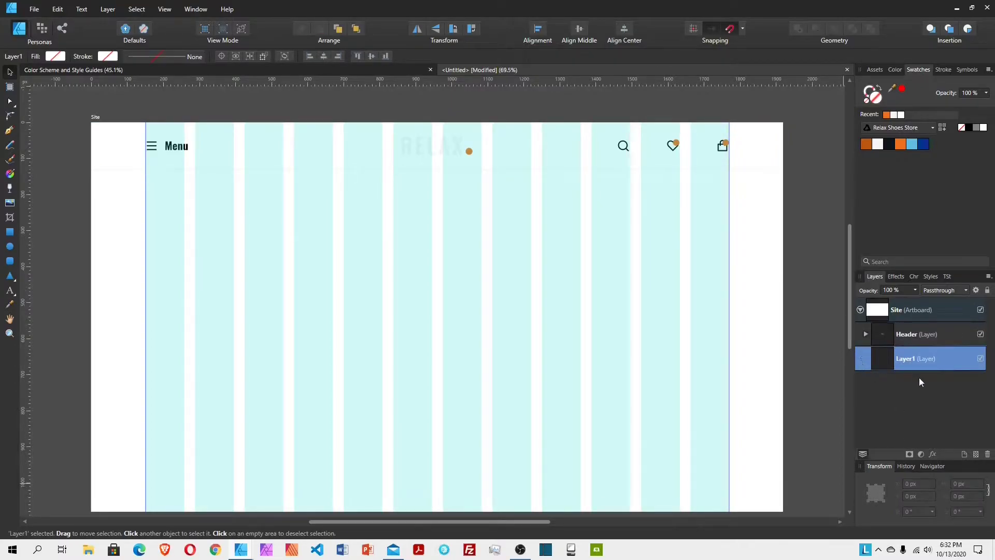
double_click(912, 359)
type("Hero")
key("Return")
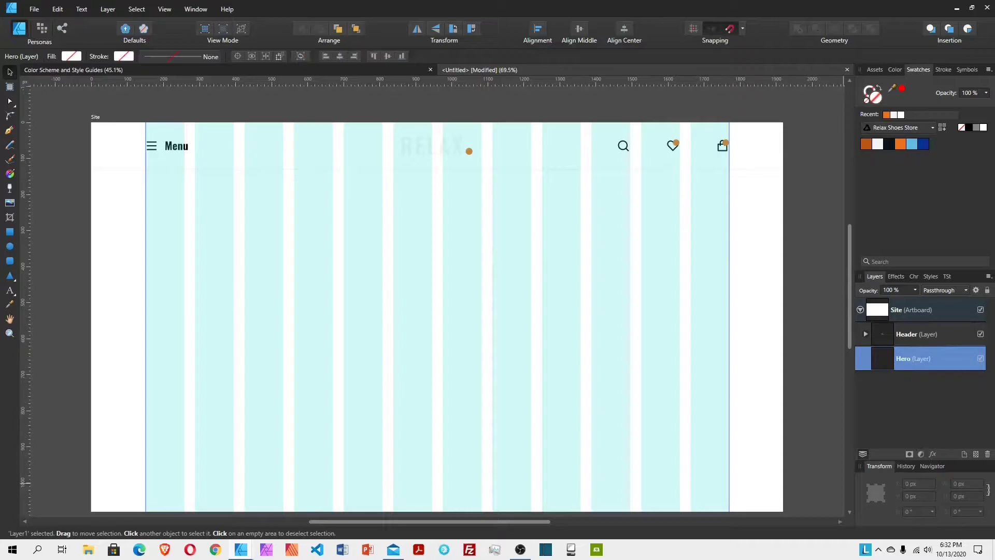
Step: Draw a 1920 × 1080 px rectangle from the artboard's origin in the Hero layer, fill it white, and expand the layer
left_click(10, 233)
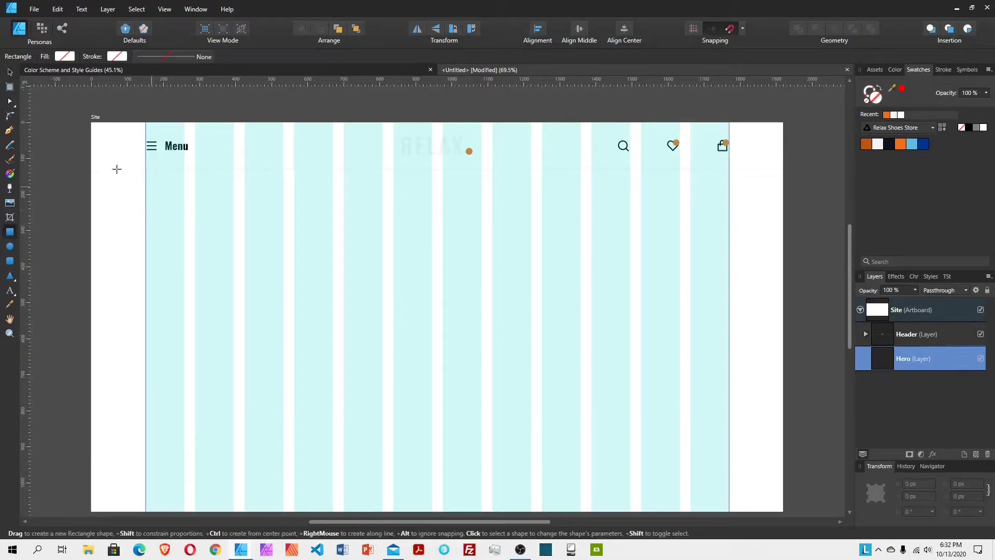
left_click_drag(101, 128, 782, 489)
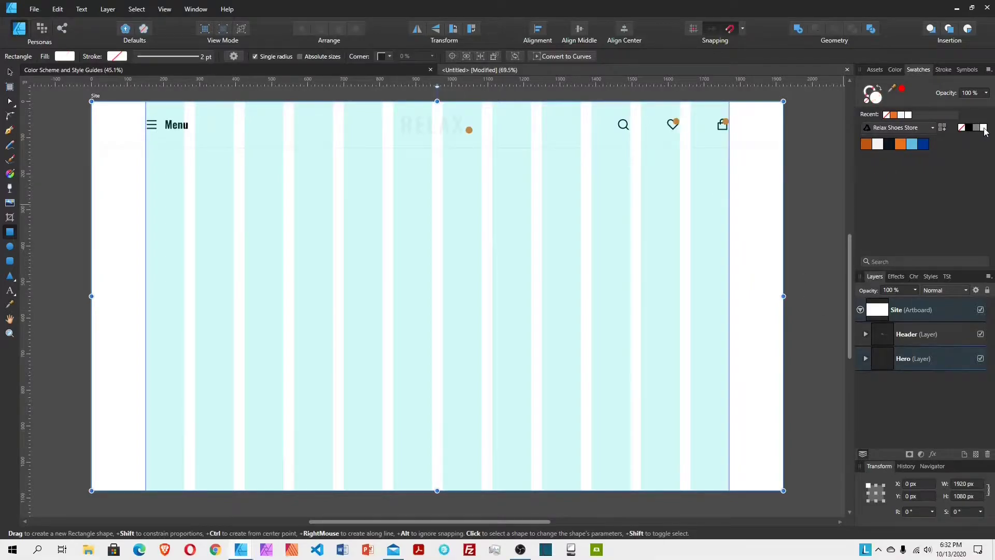
left_click(865, 358)
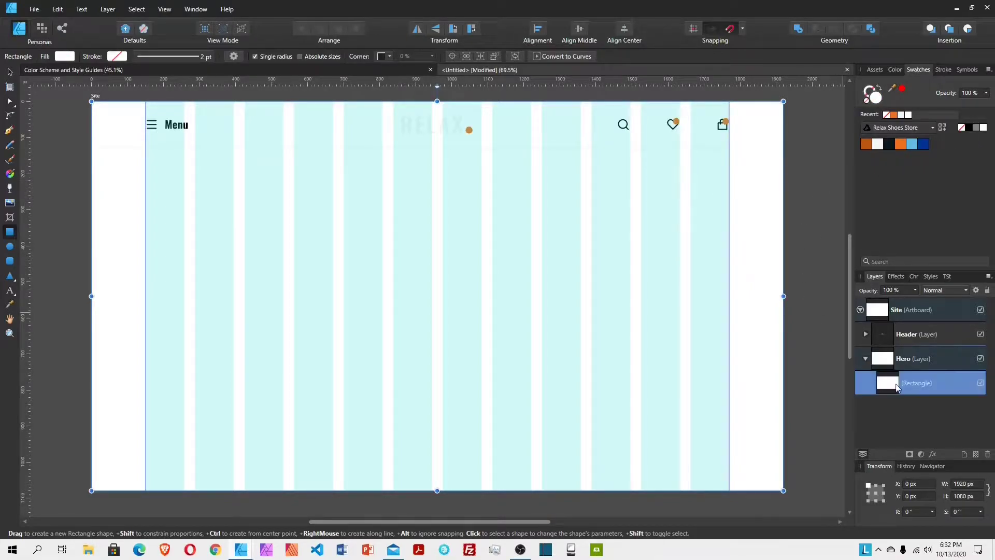
Step: Place the image pexels-victor-freitas-1092883.jpg inside the Hero rectangle, sized from the artboard's origin across the full 1920 px width
left_click(9, 72)
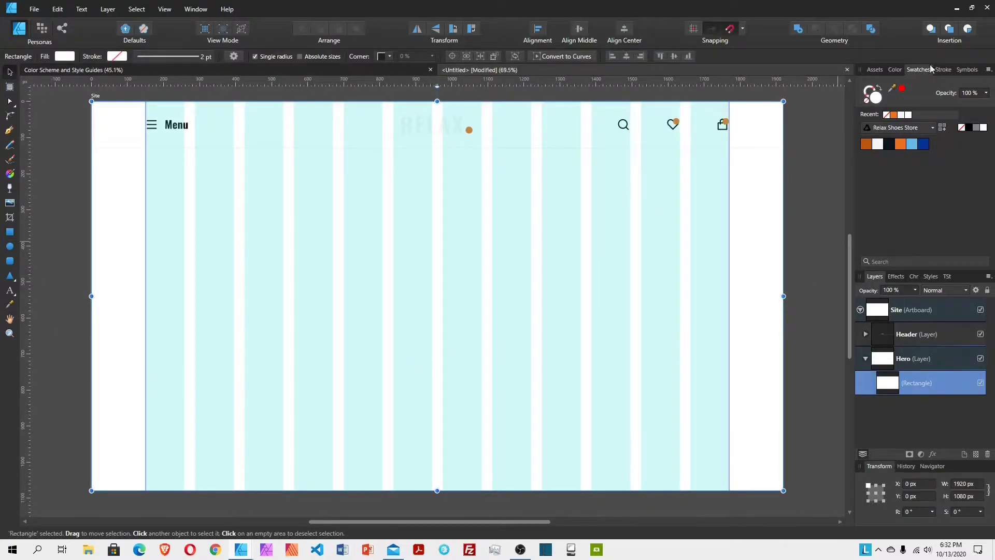
left_click(968, 29)
left_click(10, 204)
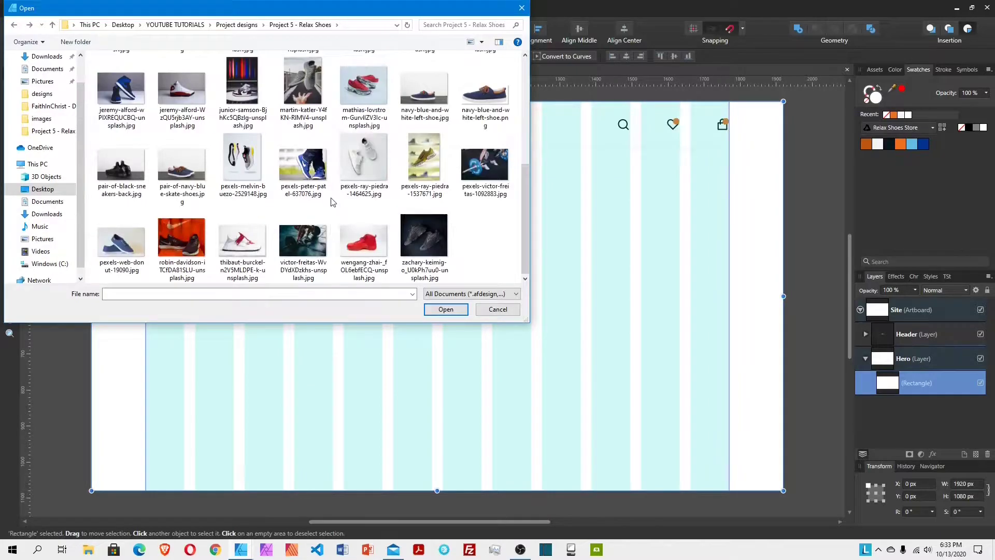
scroll(333, 202, "up", 1)
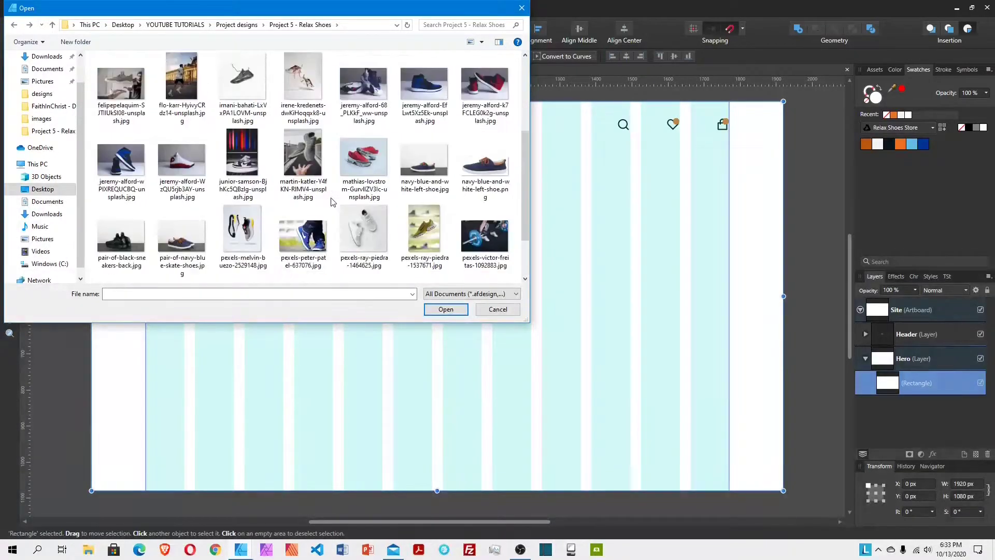
left_click(485, 236)
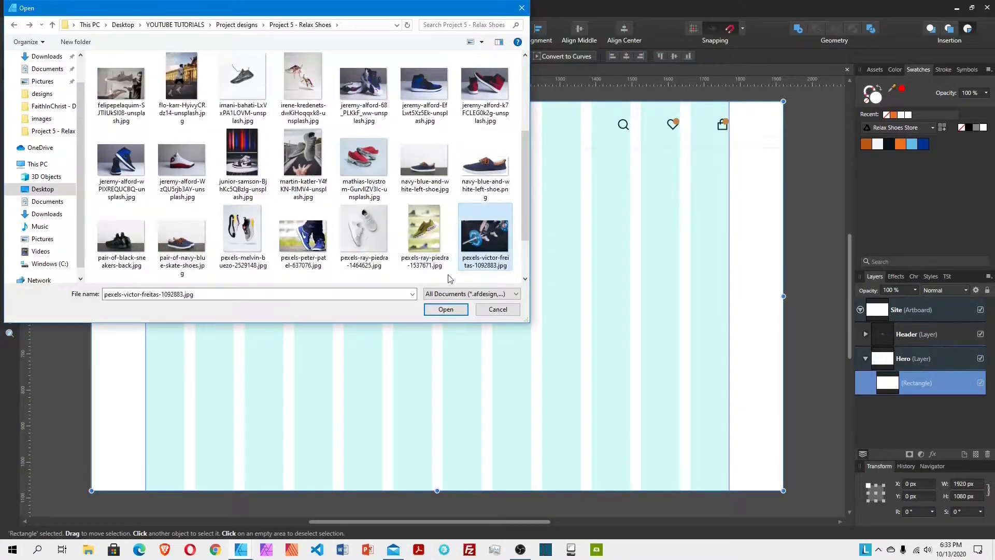
left_click(445, 310)
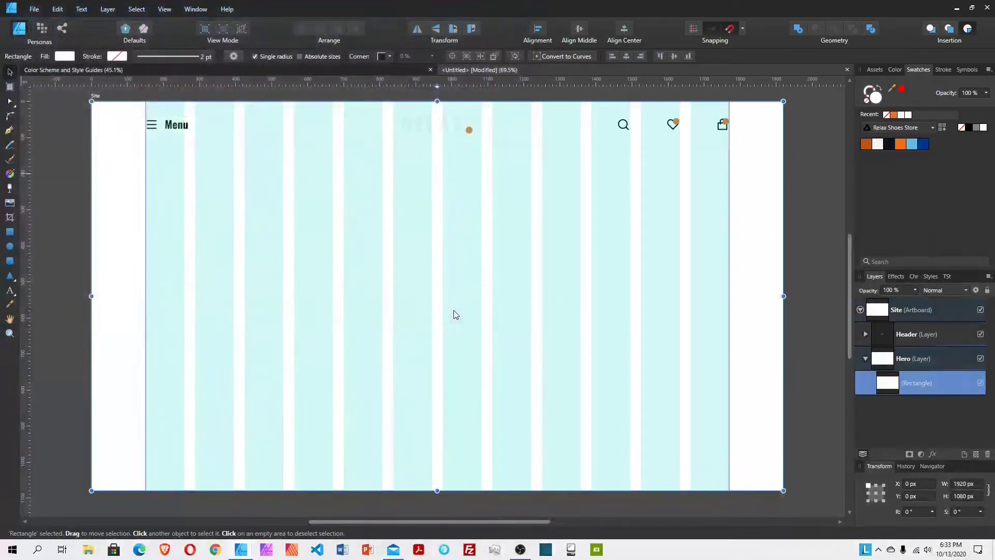
left_click_drag(94, 103, 820, 496)
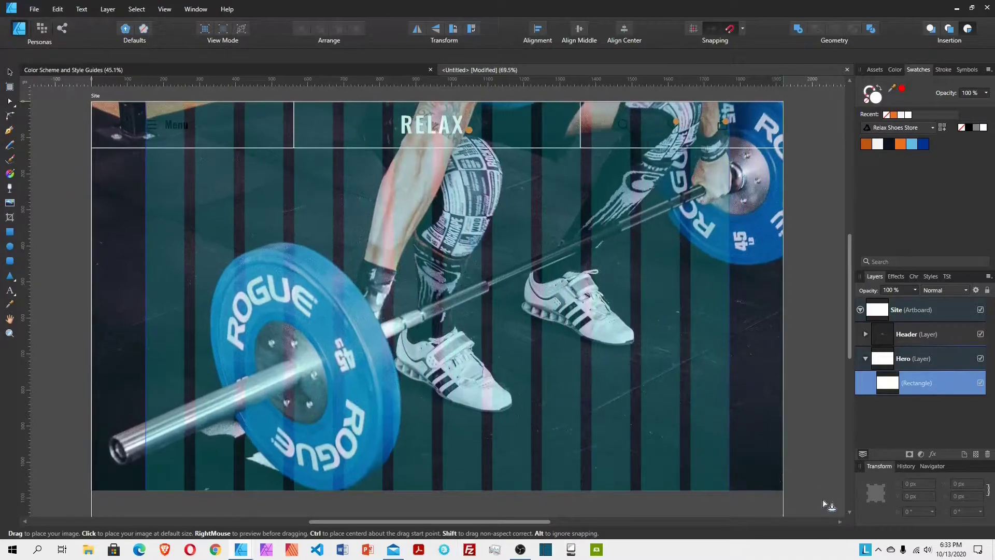
Step: Enlarge the Hero photo to about 2062 × 1375 px and shift it to about X -76 px, Y -234 px
scroll(823, 499, "down", 1)
scroll(783, 455, "down", 3)
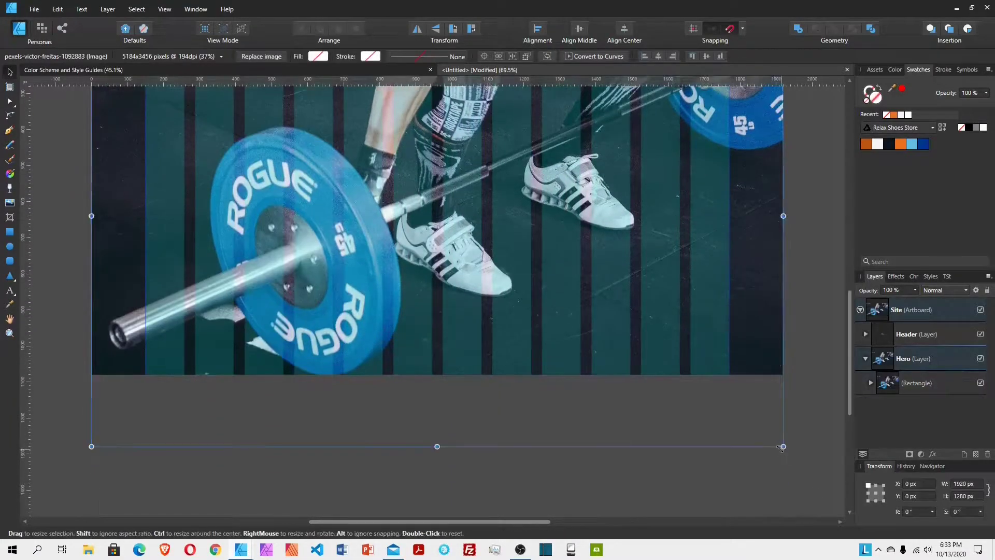
left_click_drag(794, 454, 806, 462)
scroll(710, 449, "up", 1)
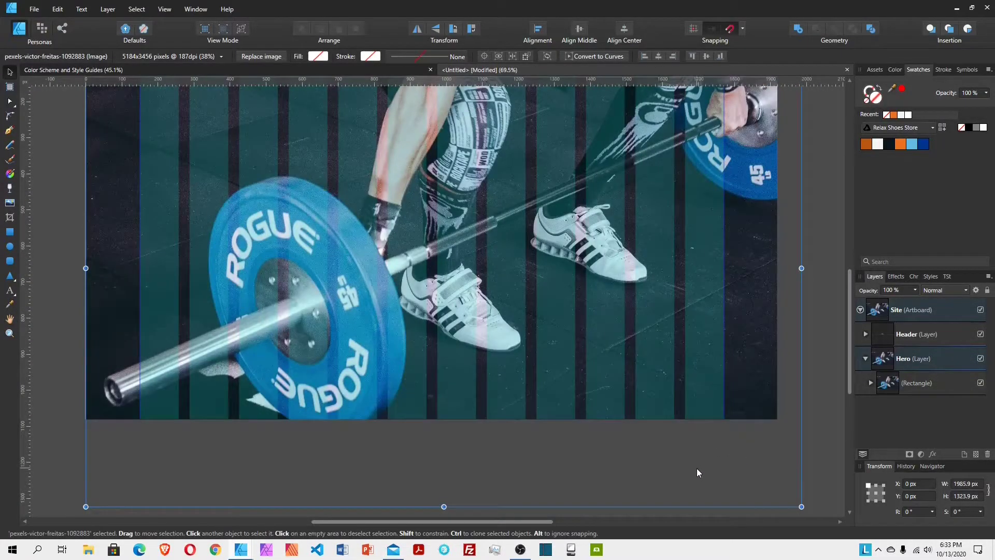
scroll(697, 469, "up", 2)
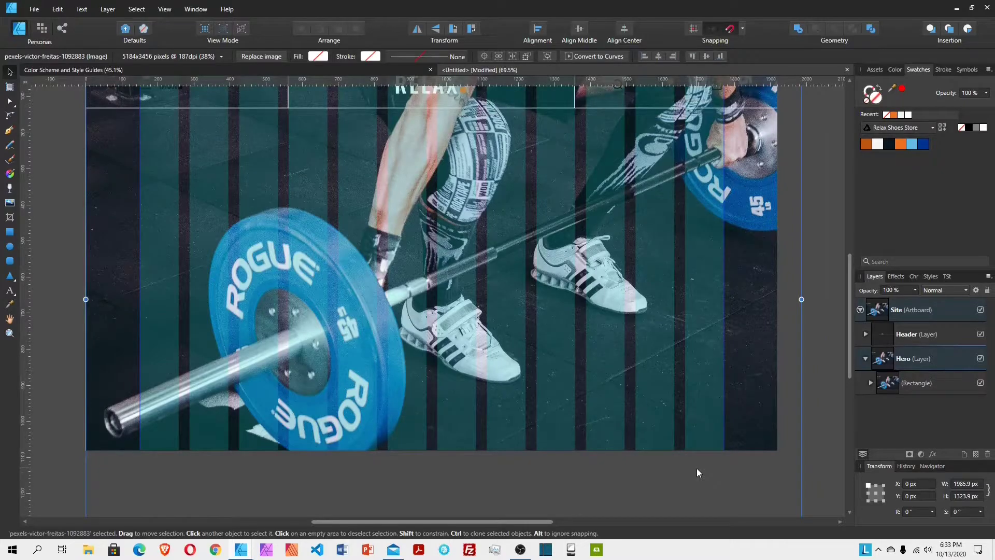
scroll(694, 469, "up", 2)
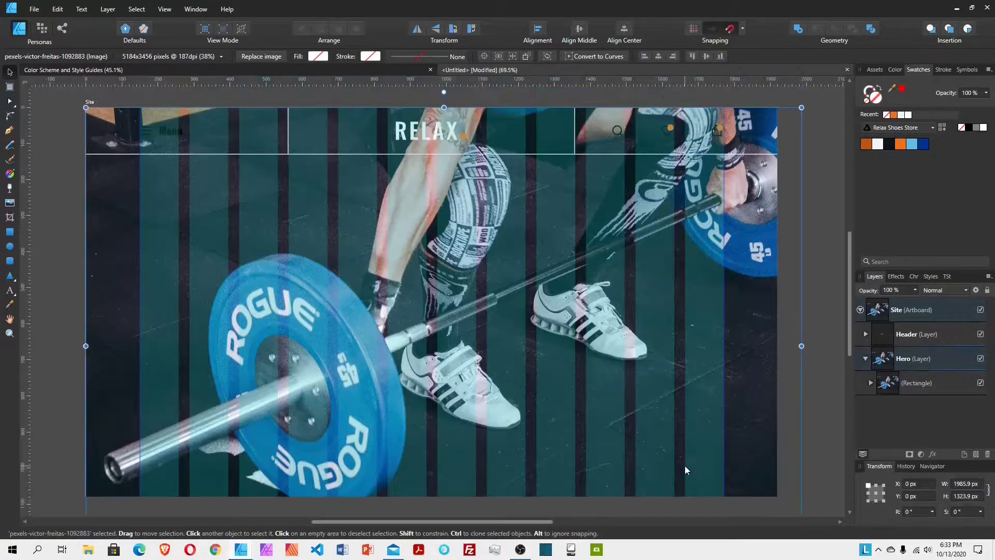
scroll(684, 466, "up", 2)
left_click_drag(83, 151, 58, 136)
scroll(285, 211, "down", 4)
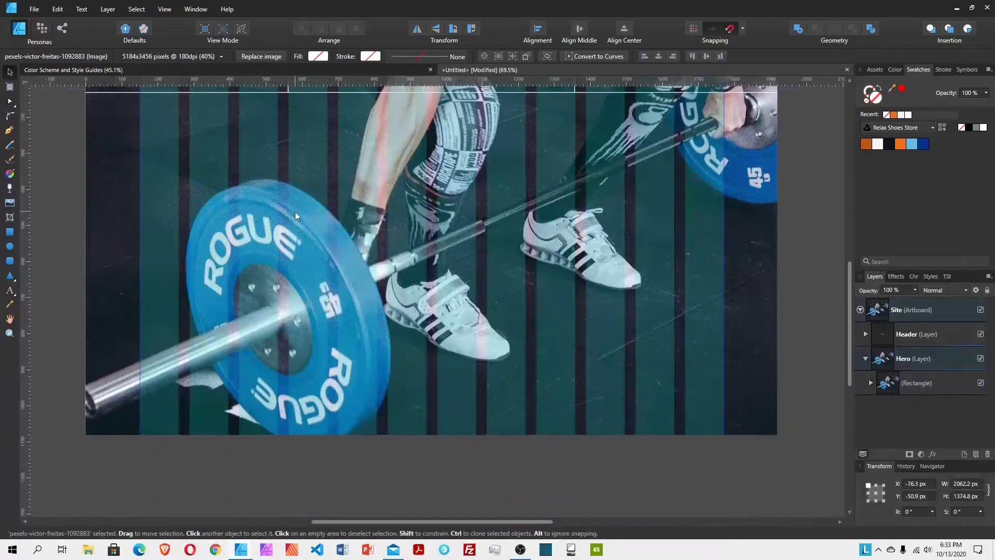
left_click_drag(385, 265, 369, 199)
scroll(396, 232, "up", 5)
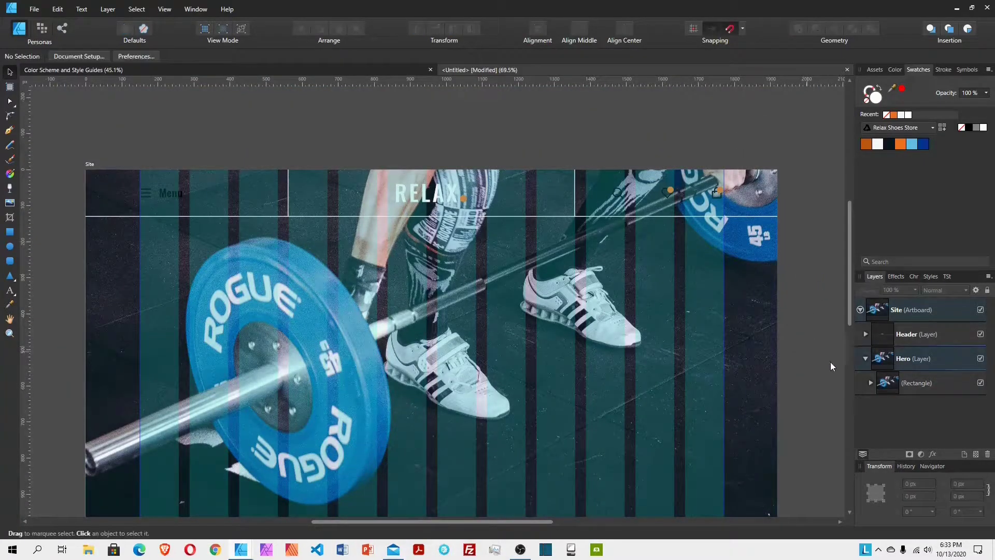
Step: Duplicate the Hero rectangle and delete the photo nested inside the duplicate
left_click(908, 384)
right_click(916, 381)
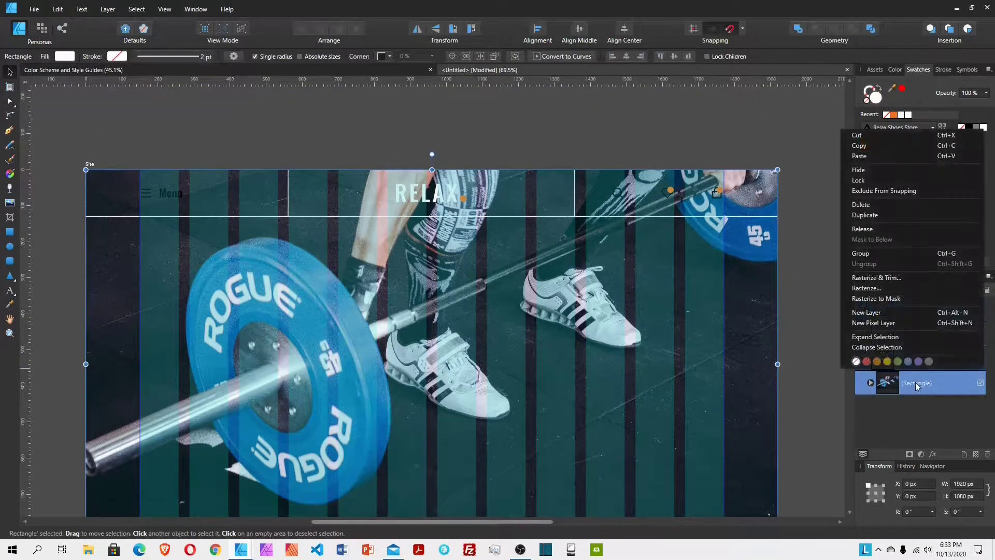
left_click(876, 215)
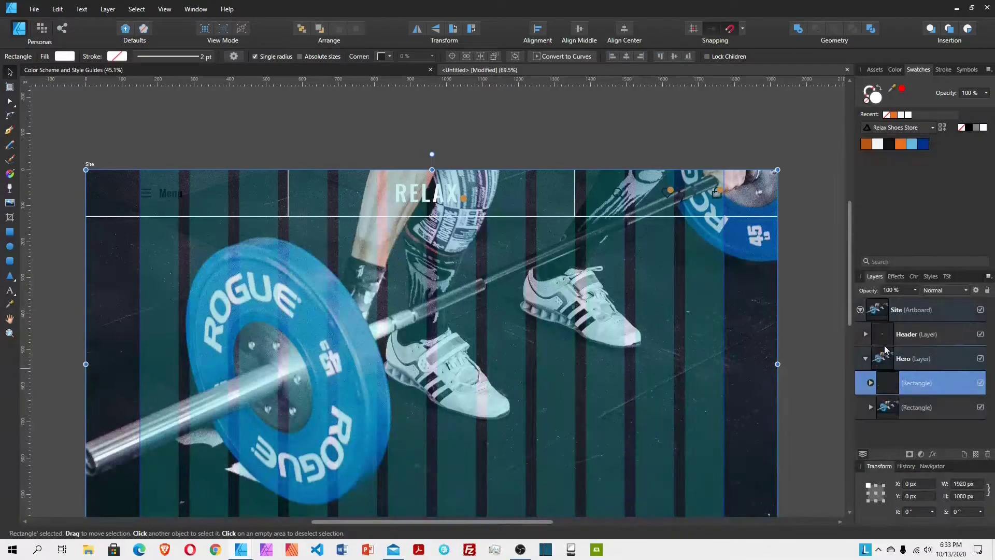
left_click(871, 382)
left_click(921, 411)
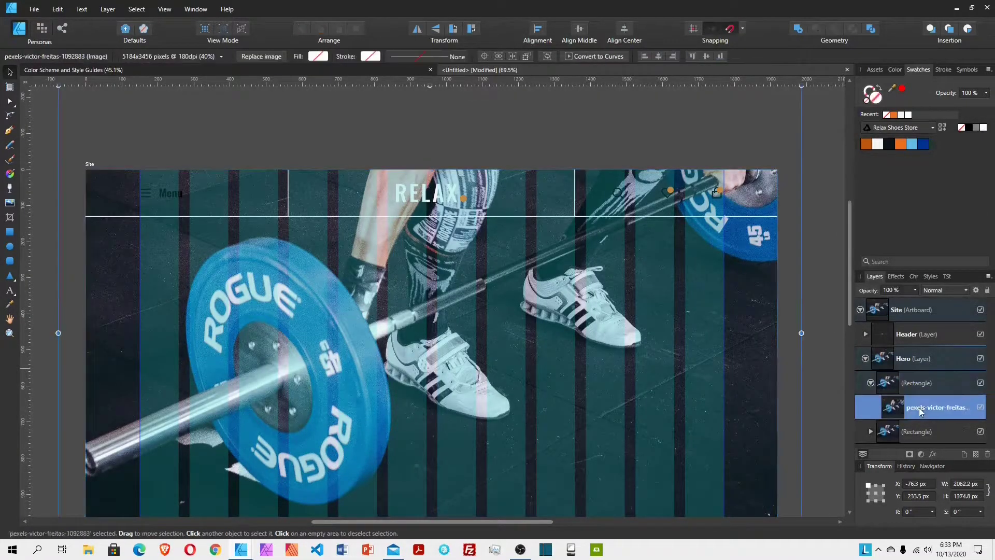
key("Delete")
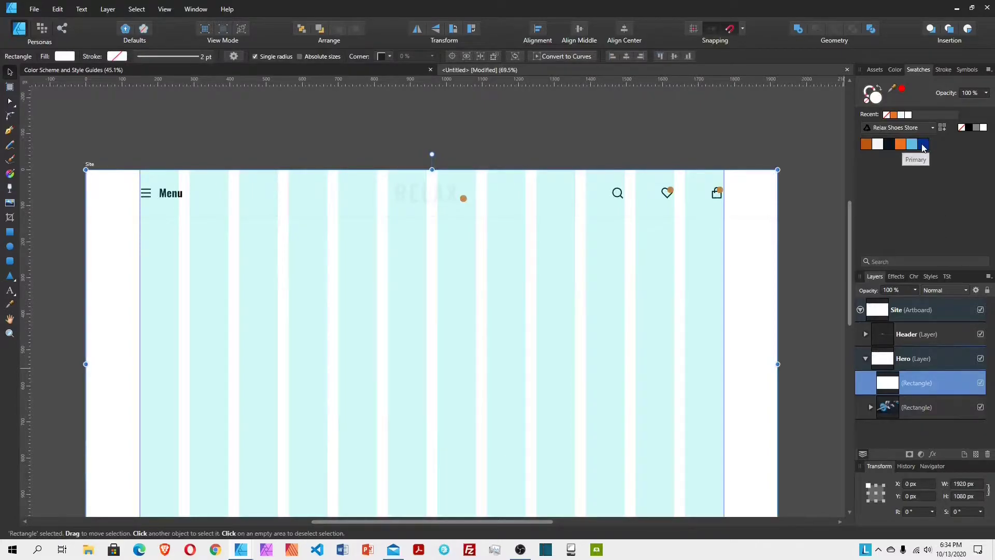
Step: Fill the duplicated rectangle with the dark blue Primary swatch at 70% opacity
left_click(923, 145)
left_click(975, 94)
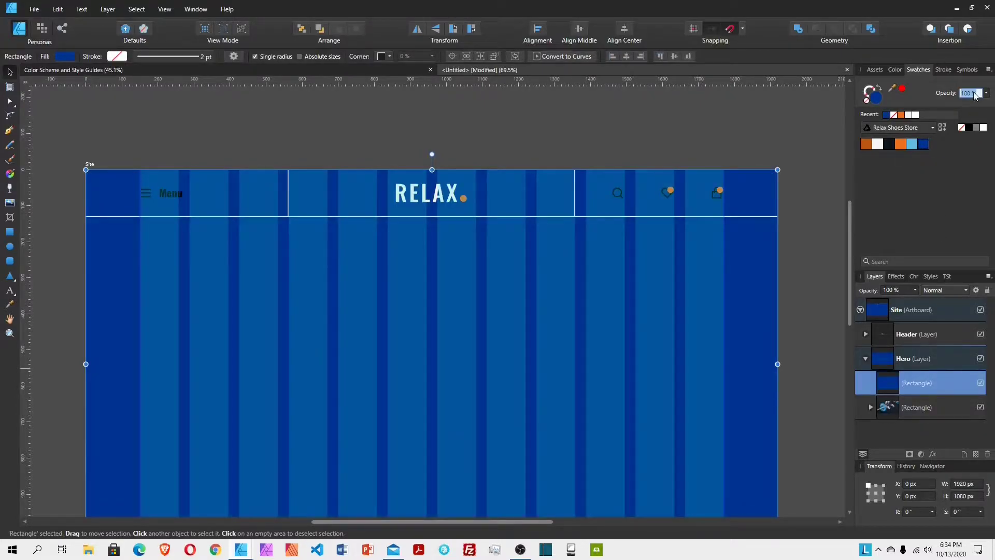
type("70")
key("Return")
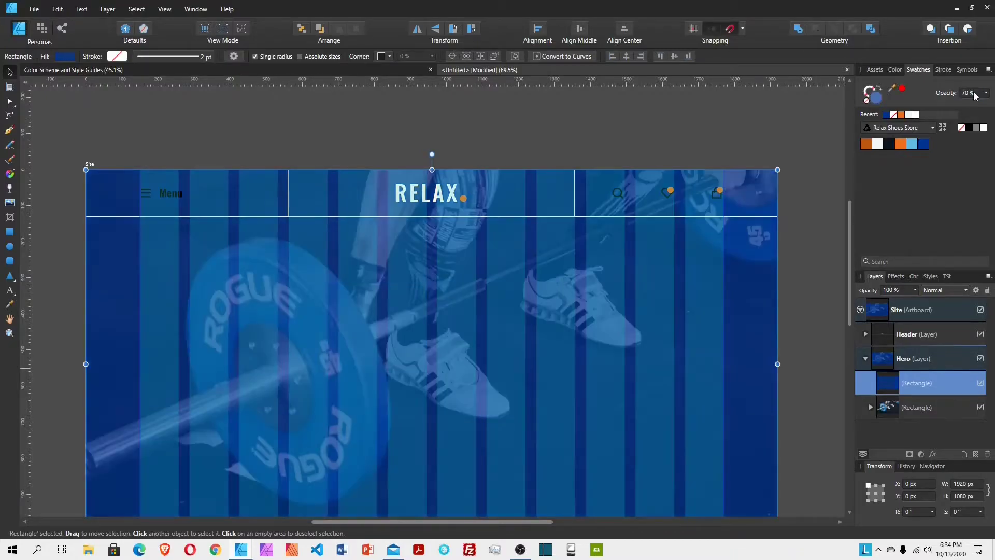
scroll(750, 253, "down", 3)
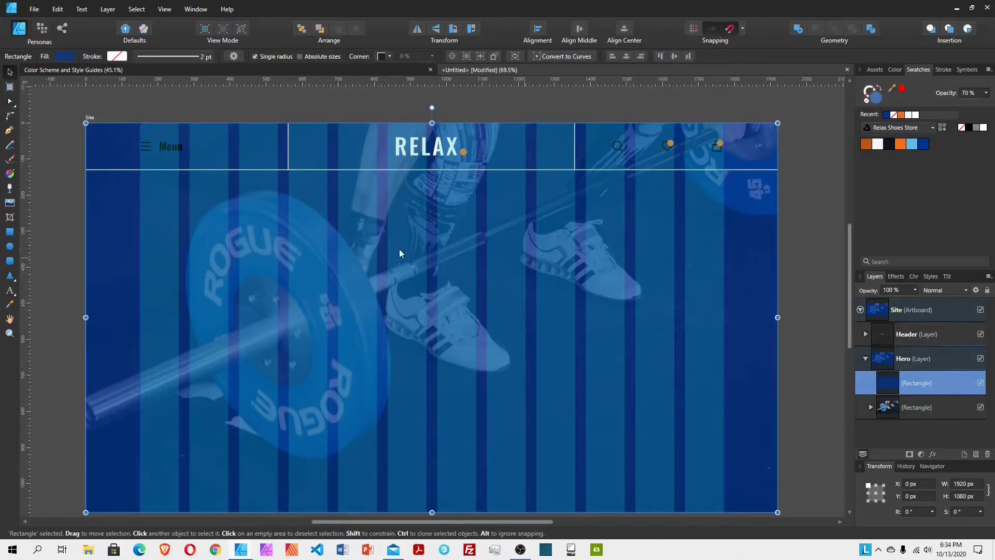
Step: Nest the blue overlay rectangle inside the photo rectangle in the Hero layer
left_click_drag(901, 397, 914, 406)
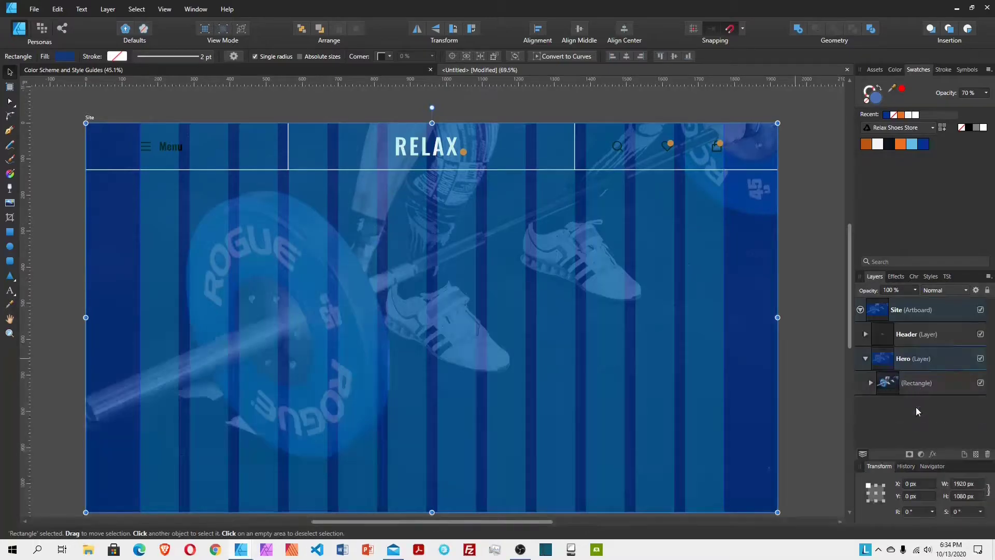
left_click(870, 383)
left_click(870, 383)
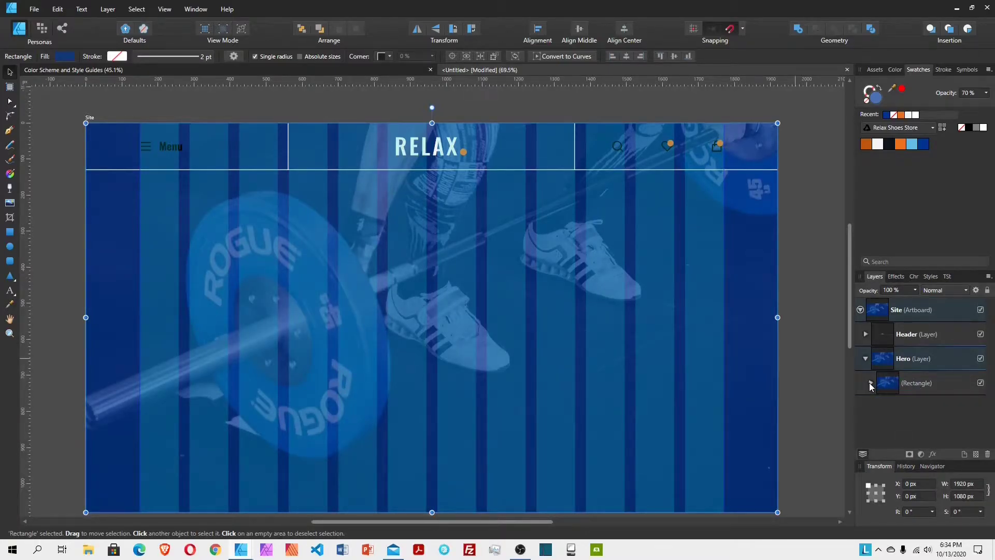
Step: Recolor the Menu text and the menu-line icon in the Header layer white using the Relax Shoes Store palette
left_click(900, 337)
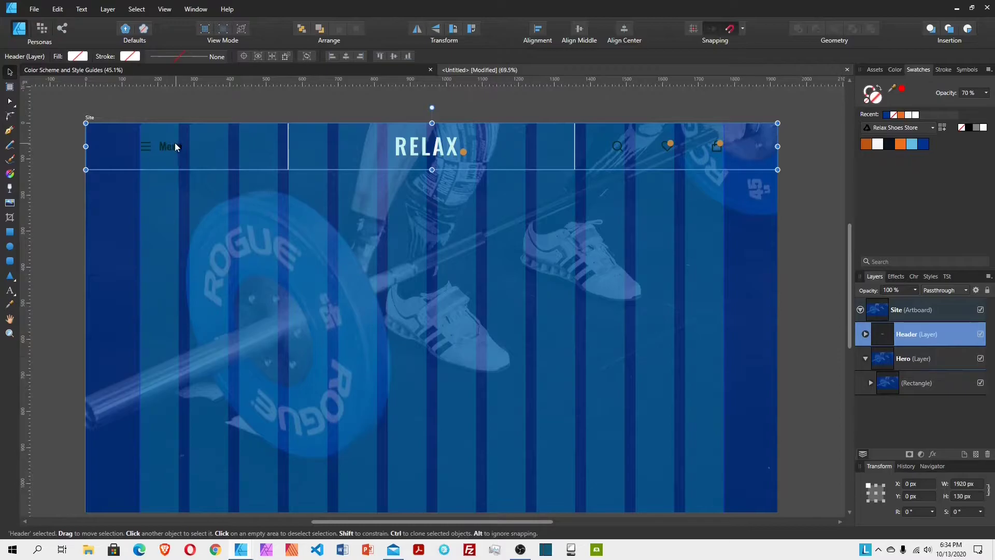
left_click(865, 334)
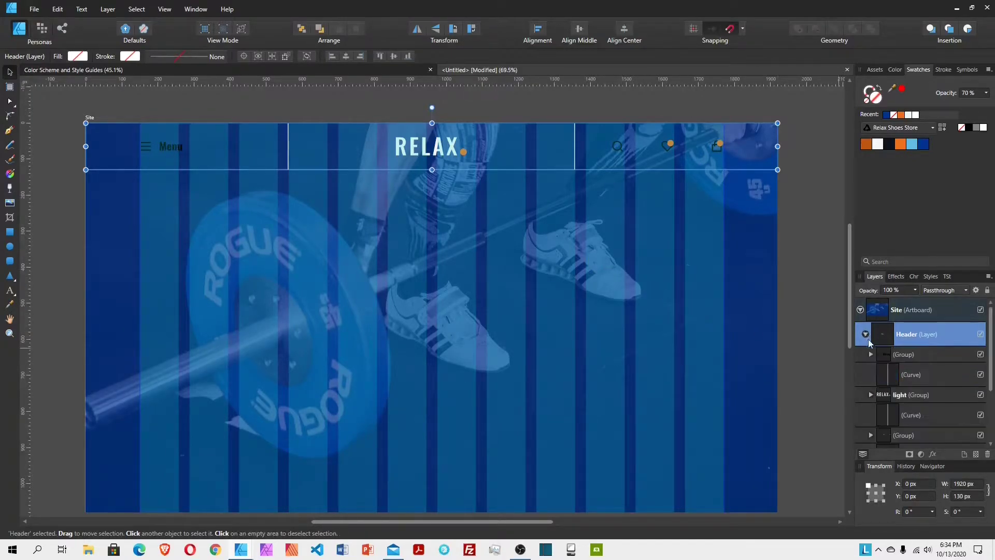
left_click(870, 354)
left_click(901, 398)
left_click(878, 144)
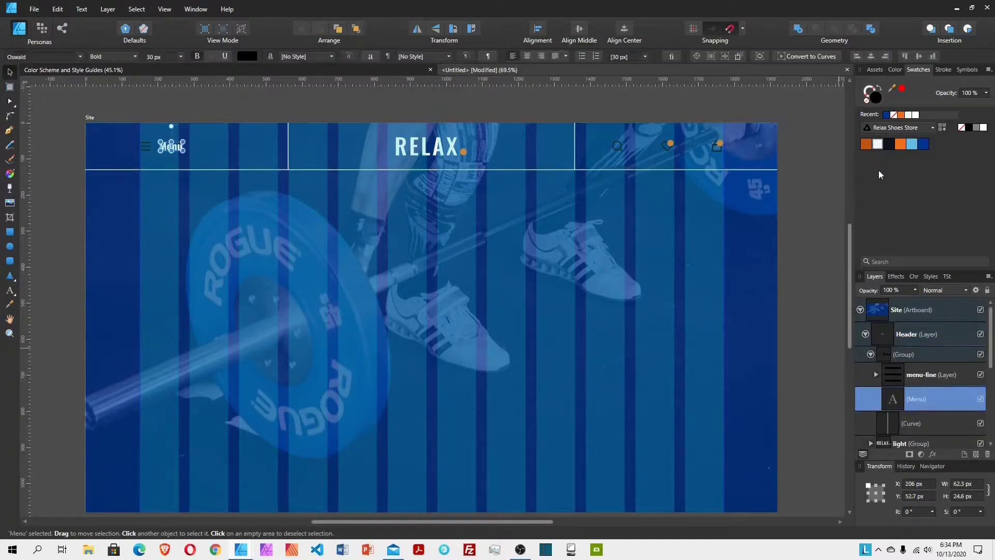
left_click(876, 374)
left_click(923, 397)
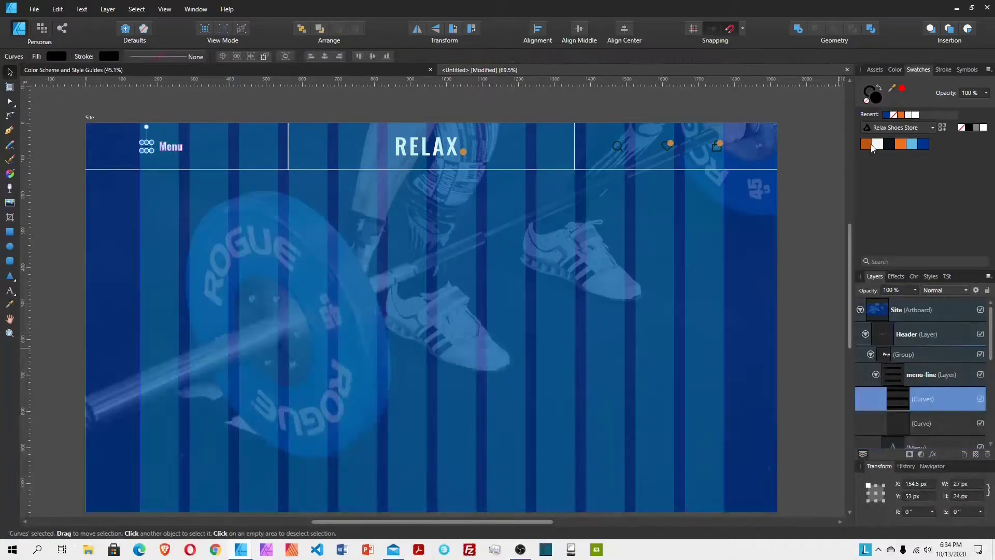
left_click(870, 355)
Step: Recolor the header's search, heart and shopping bag icons white, leaving their orange badges as they are
double_click(619, 146)
left_click(667, 150)
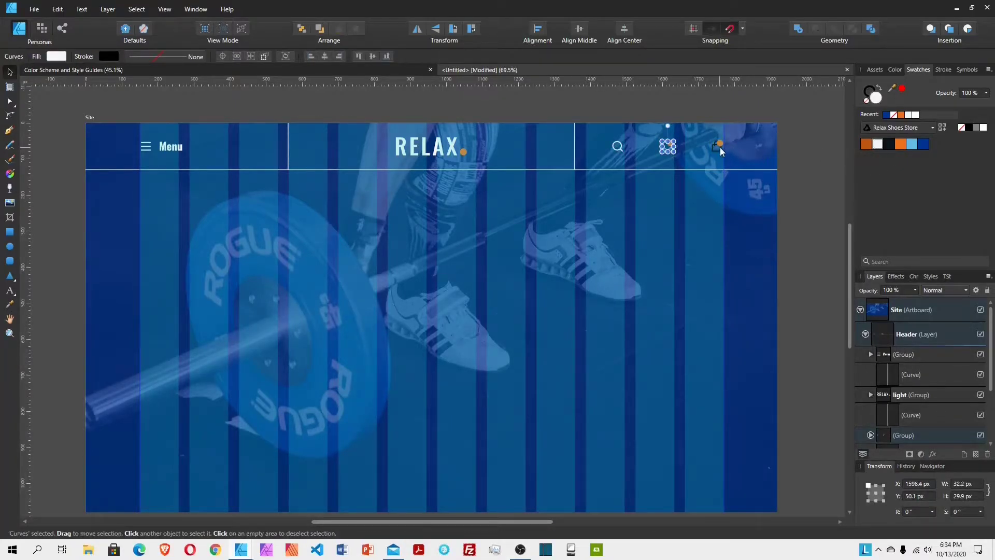
left_click(791, 217)
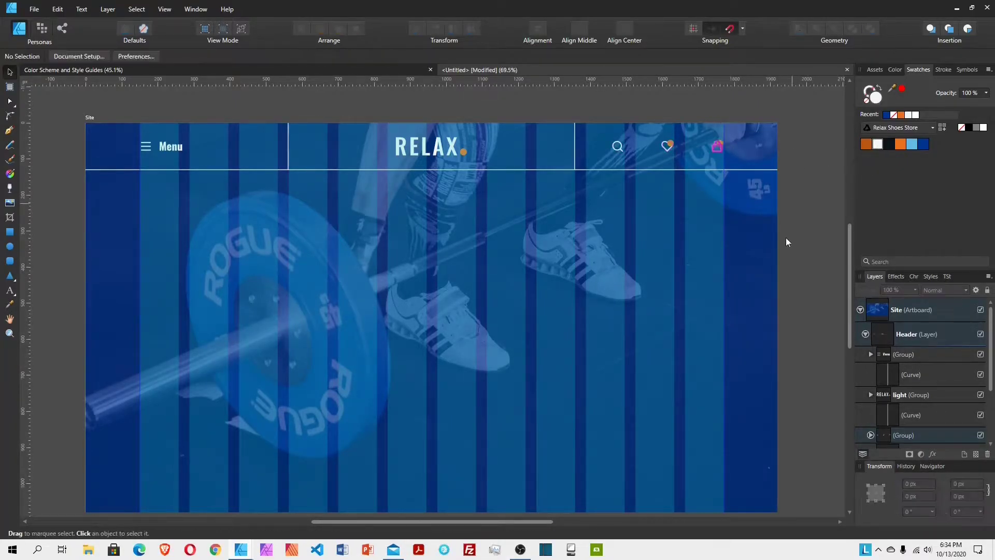
Step: Collapse the Header layer and select the rectangle in the Hero layer
scroll(324, 182, "down", 1)
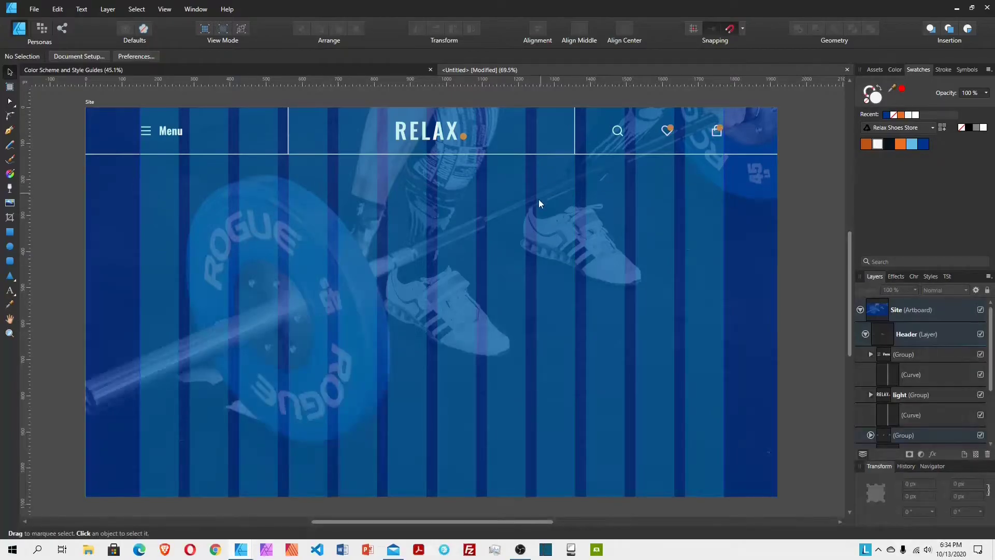
scroll(589, 271, "down", 4)
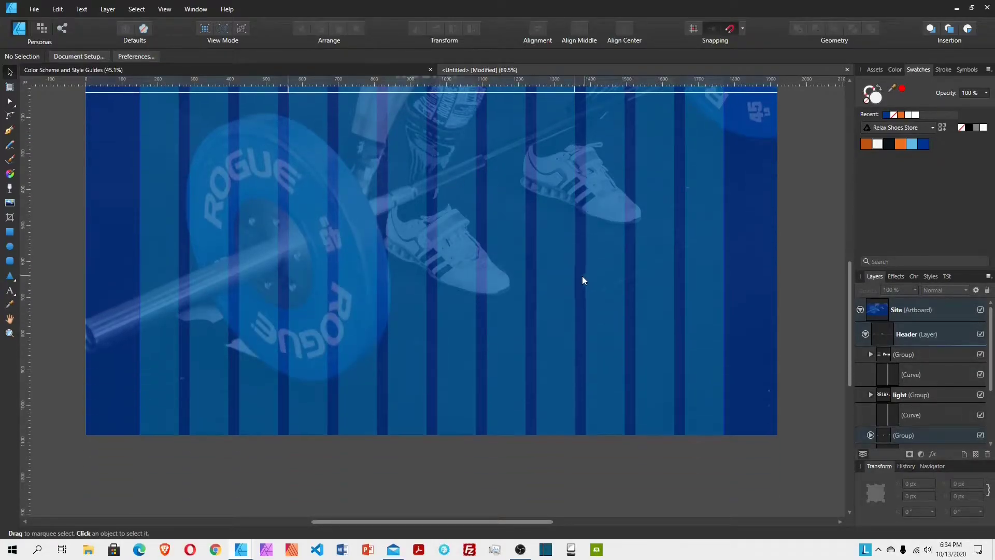
scroll(431, 260, "up", 2)
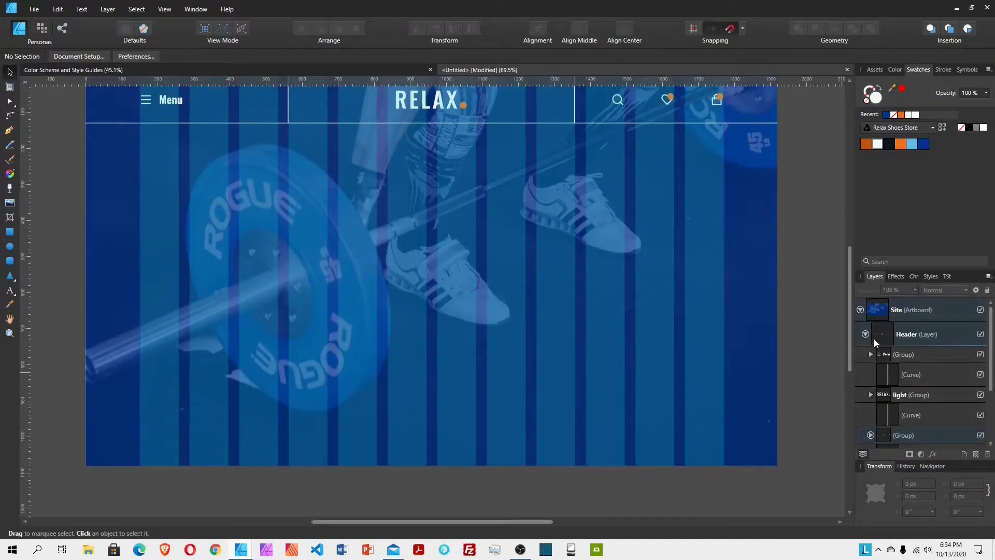
left_click(866, 335)
left_click(912, 337)
left_click(921, 382)
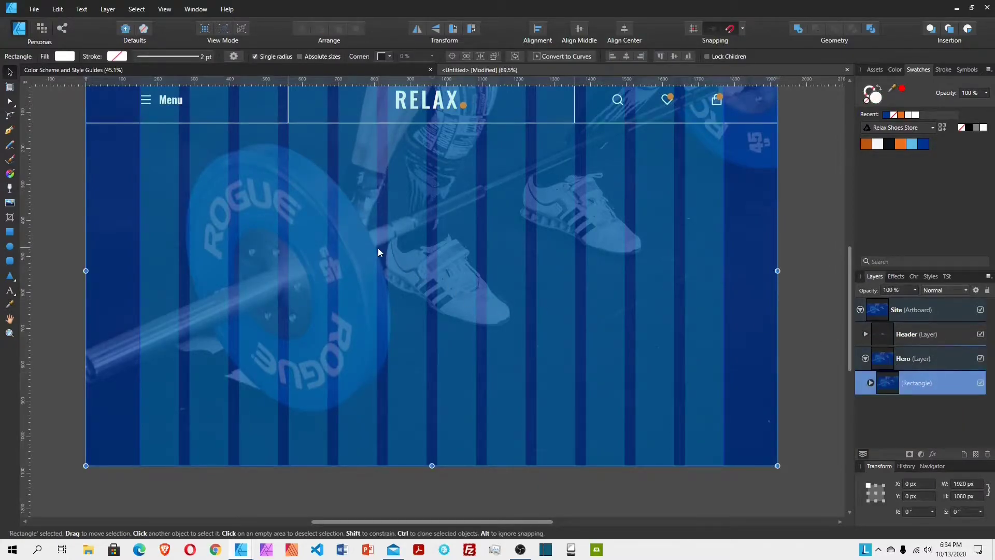
Step: Copy the Heading 1 text from the Color Scheme and Style Guides document and paste it into the site's Hero layer
left_click(339, 69)
left_click(119, 236)
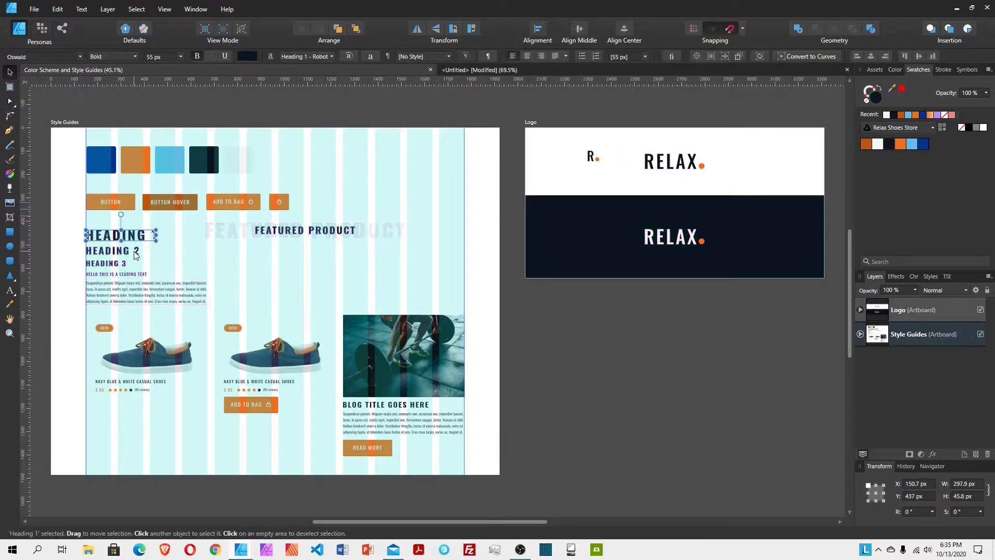
right_click(130, 240)
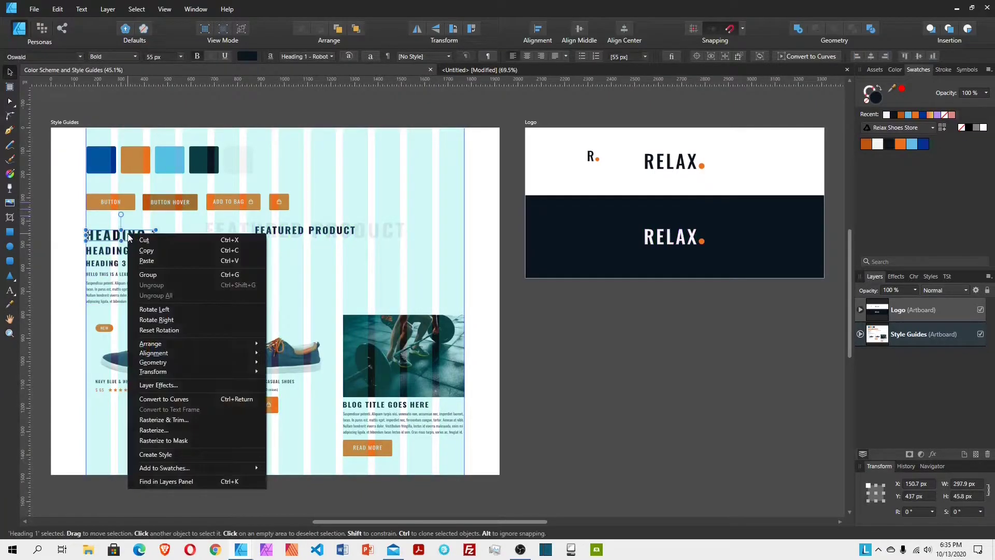
left_click(156, 260)
left_click(523, 72)
left_click(328, 231)
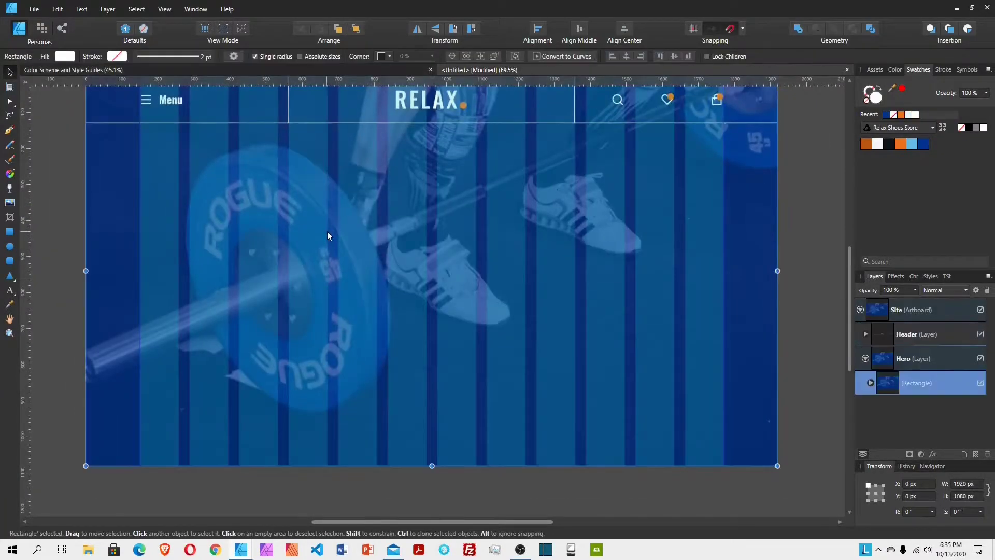
right_click(328, 231)
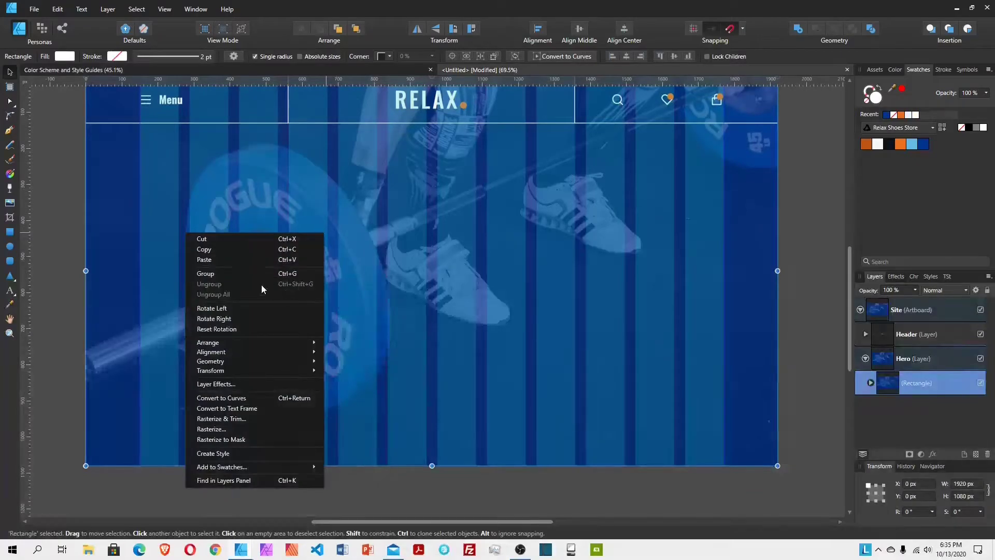
left_click(228, 259)
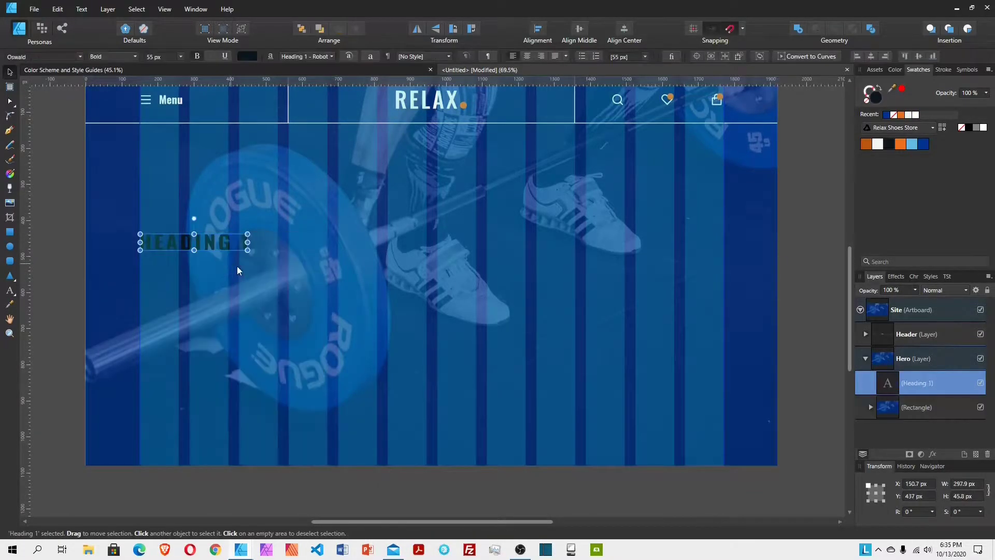
Step: Replace the pasted heading's text with three lines: "Rule.", "Dominate." and "And conquer the field"
double_click(209, 241)
type("Rule.")
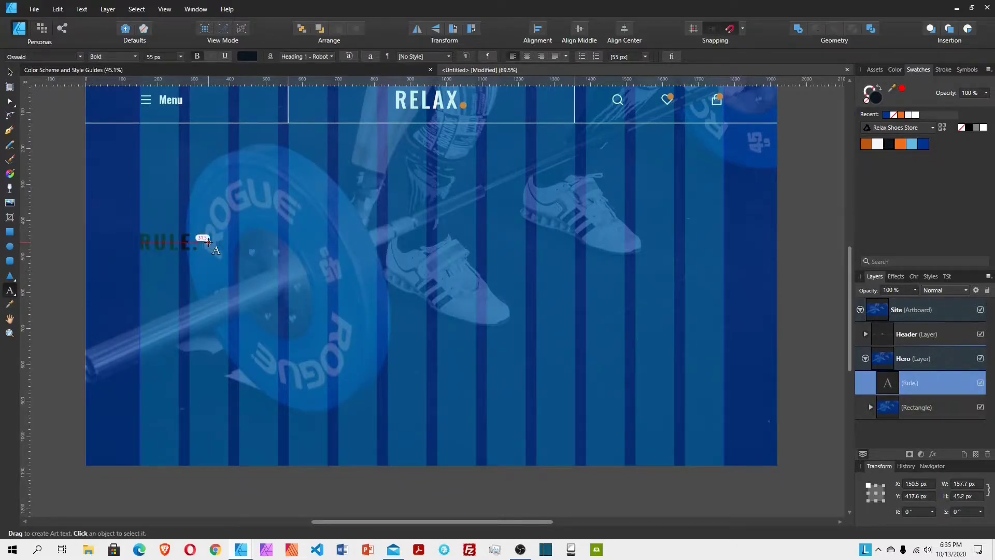
key("Return")
type("Domina")
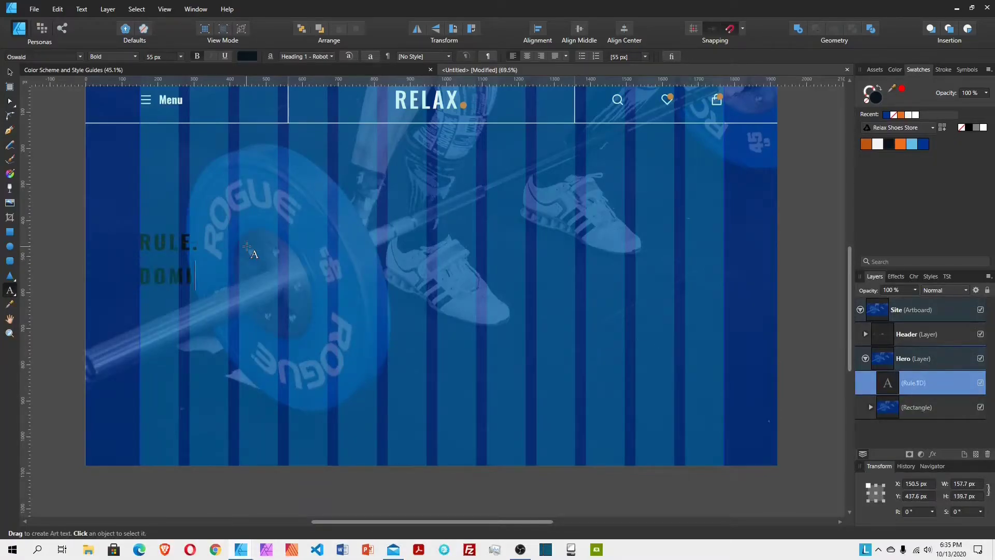
type("te")
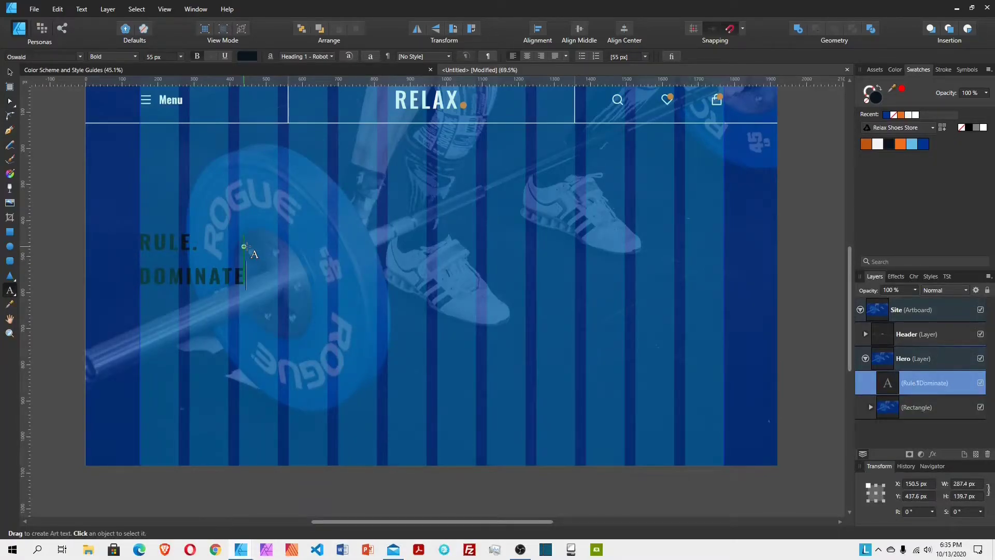
type(".And")
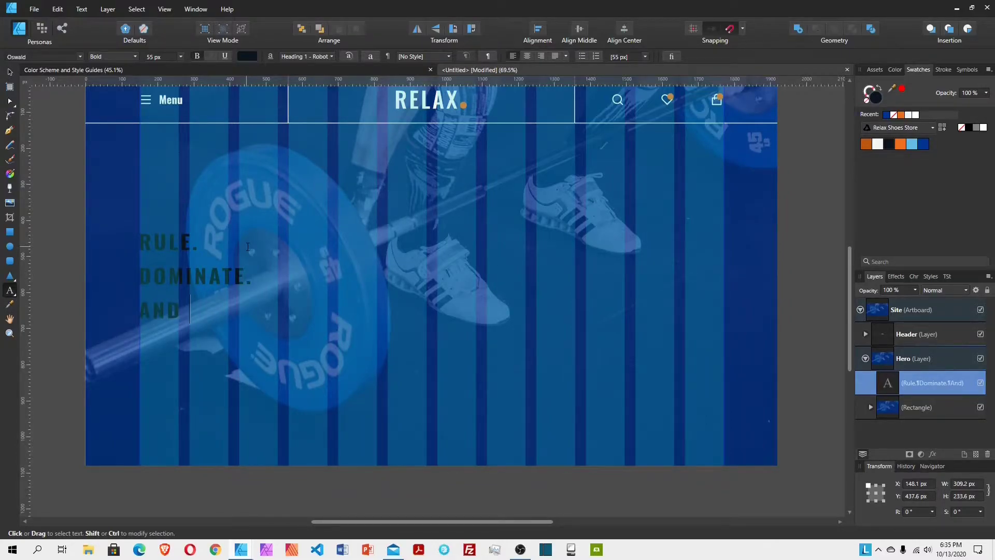
type(" conquer the field")
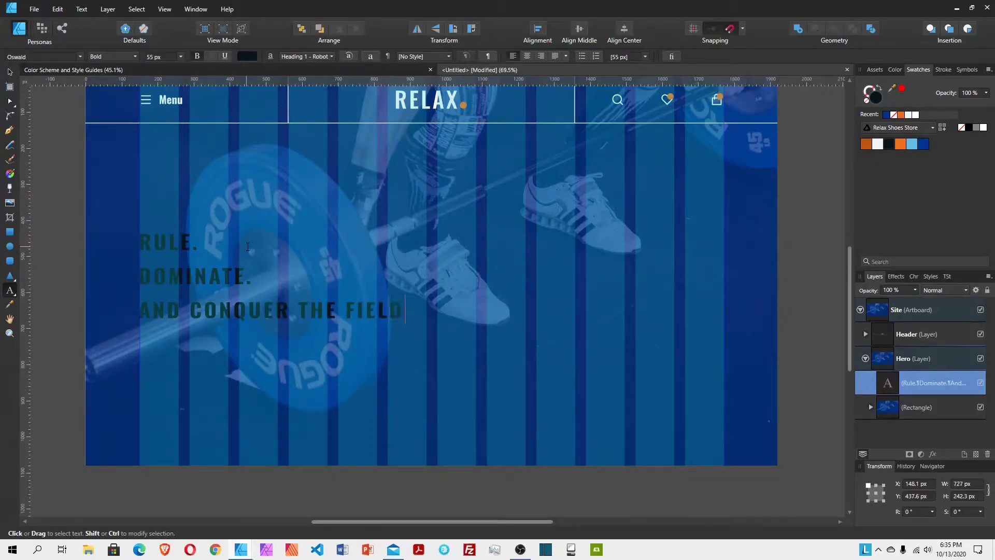
key("Escape")
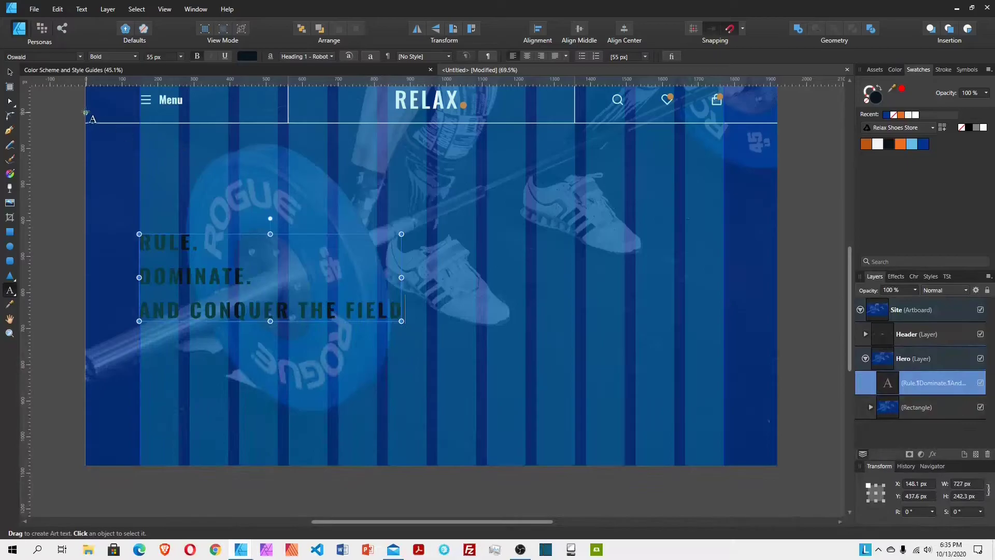
Step: Recolor the three-line hero heading white using the Relax Shoes Store palette
left_click(10, 72)
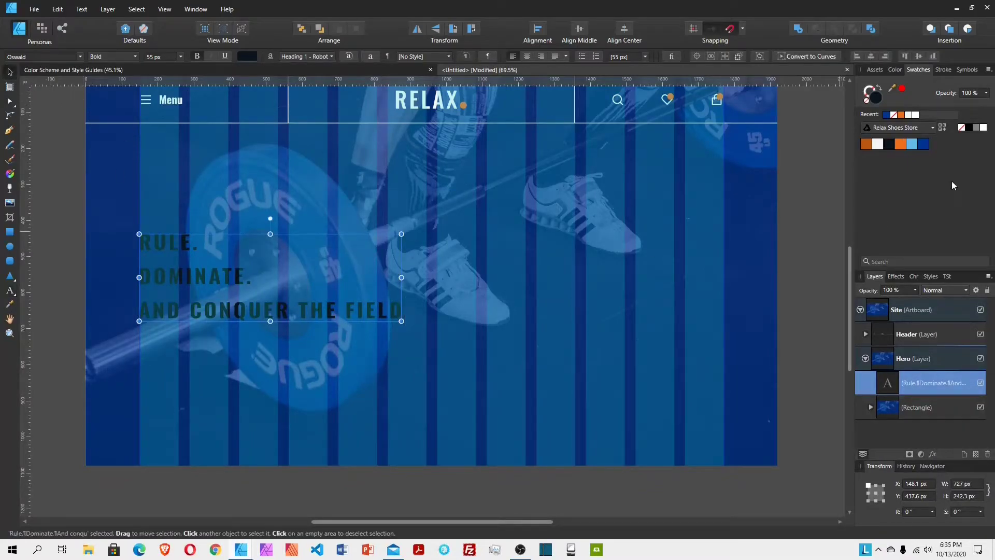
left_click(877, 143)
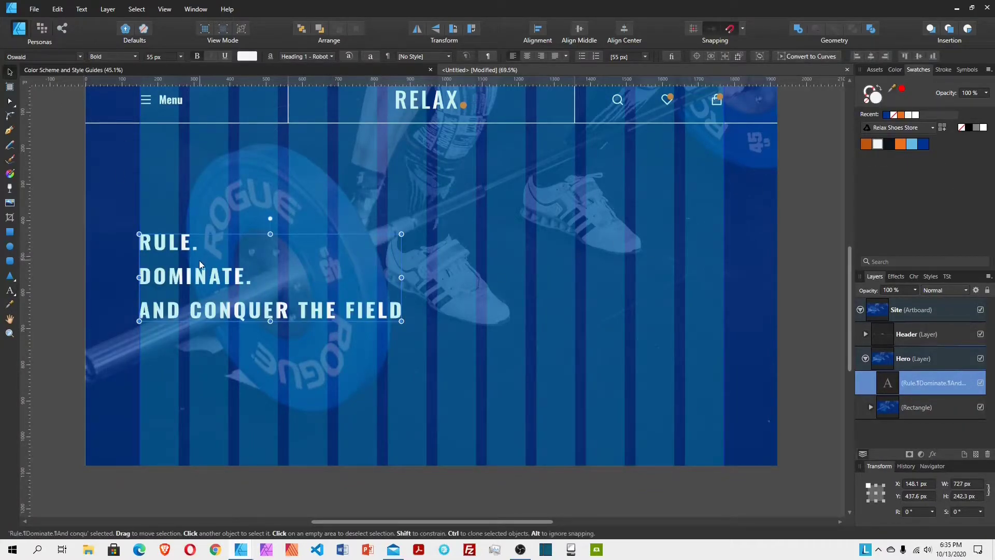
left_click(494, 329)
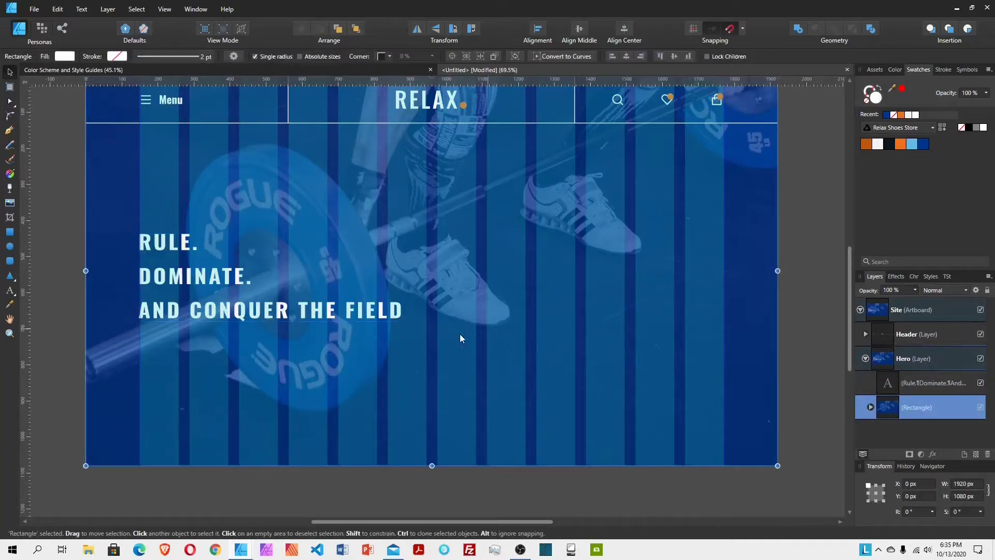
left_click(333, 318)
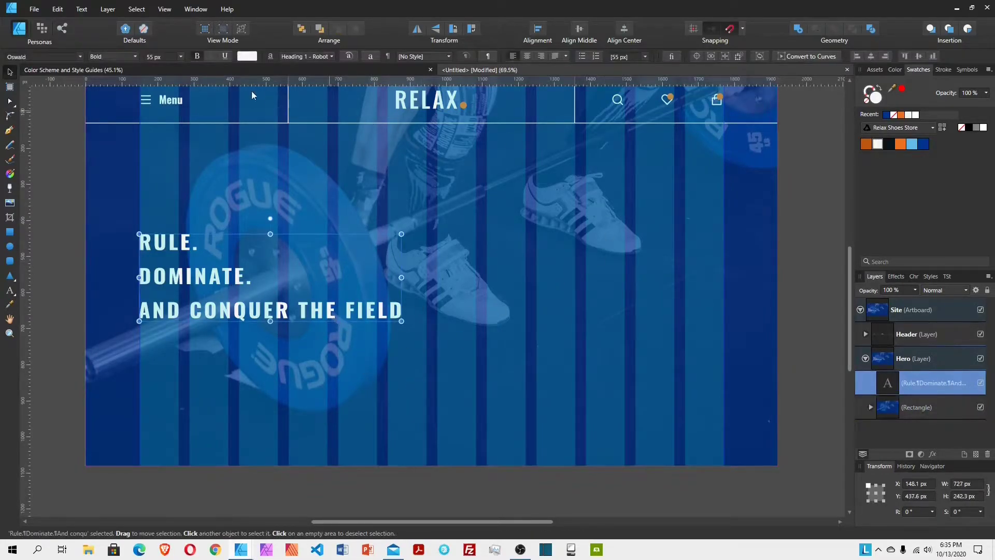
Step: Copy the plain orange BUTTON group from the style guide document and paste it into the site's Hero section
left_click(138, 68)
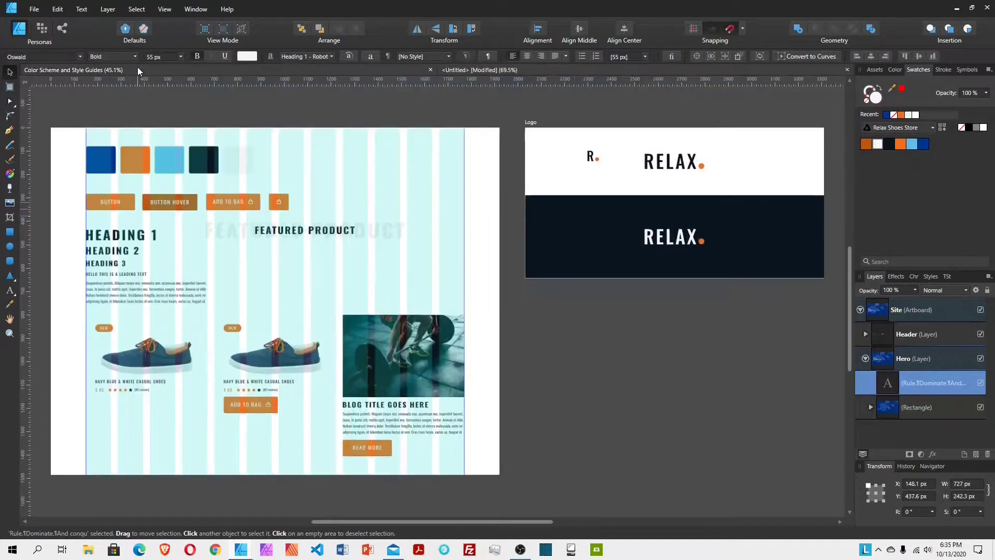
left_click(120, 203)
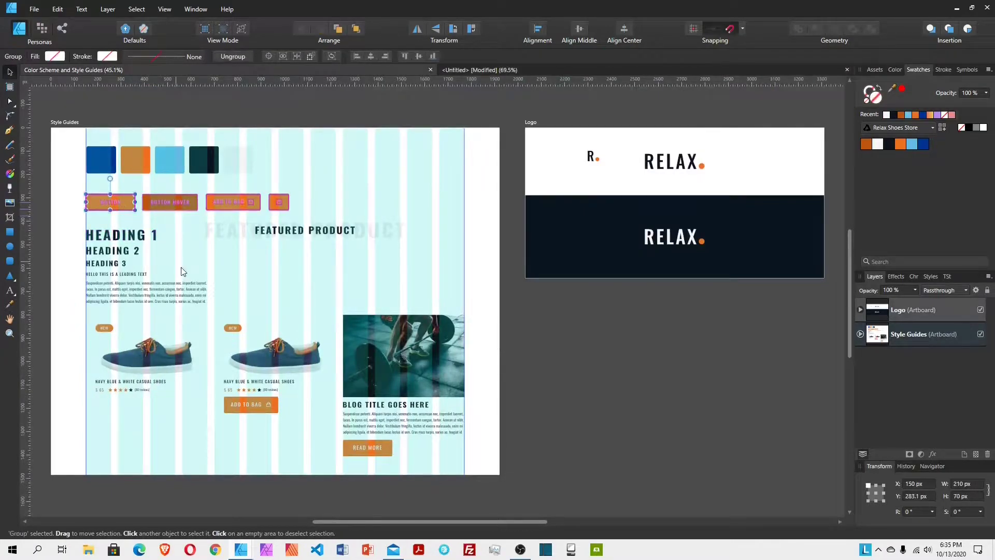
right_click(125, 203)
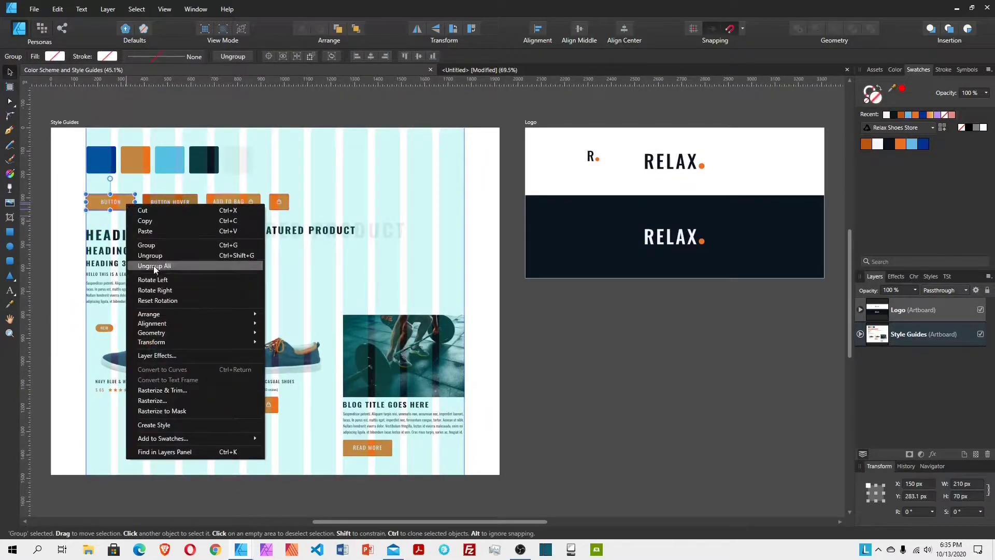
left_click(156, 221)
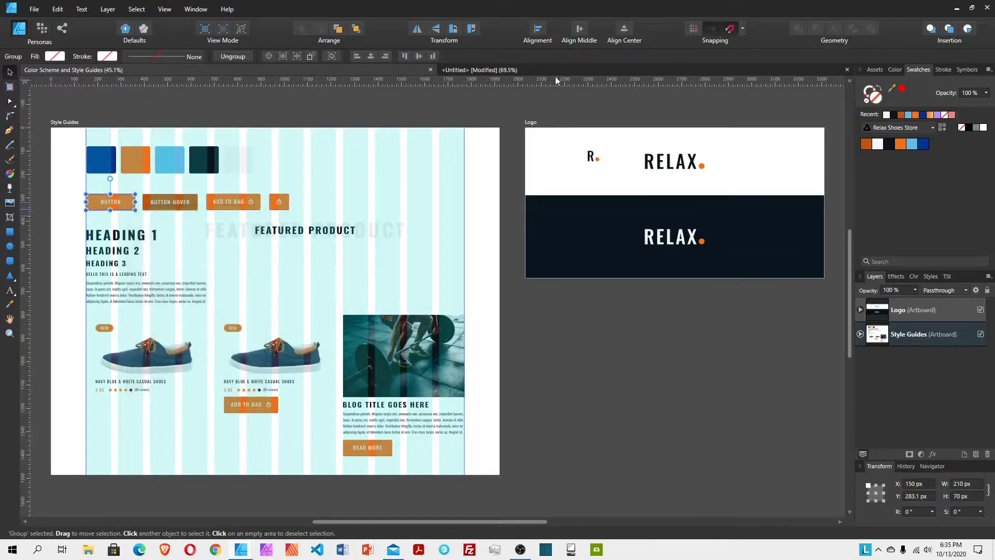
left_click(539, 71)
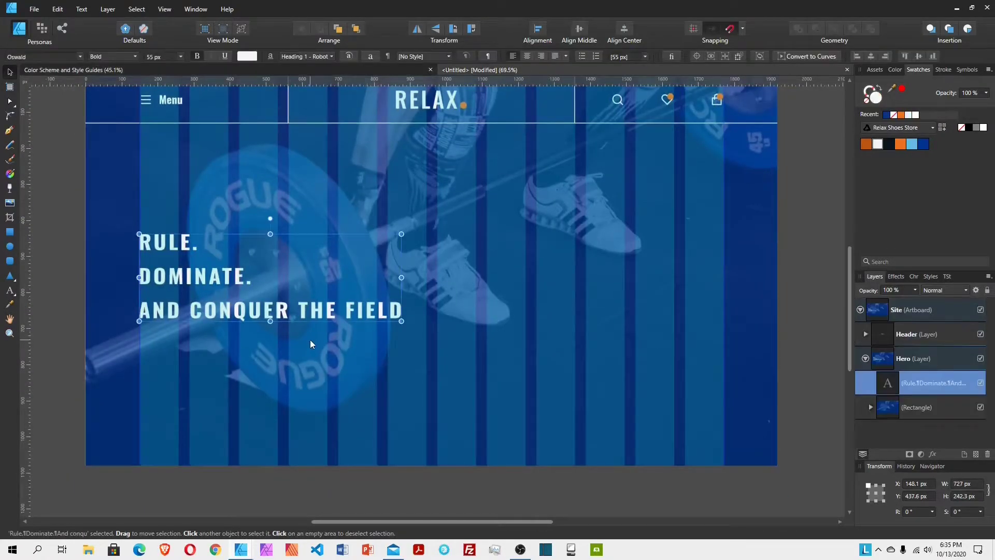
right_click(310, 340)
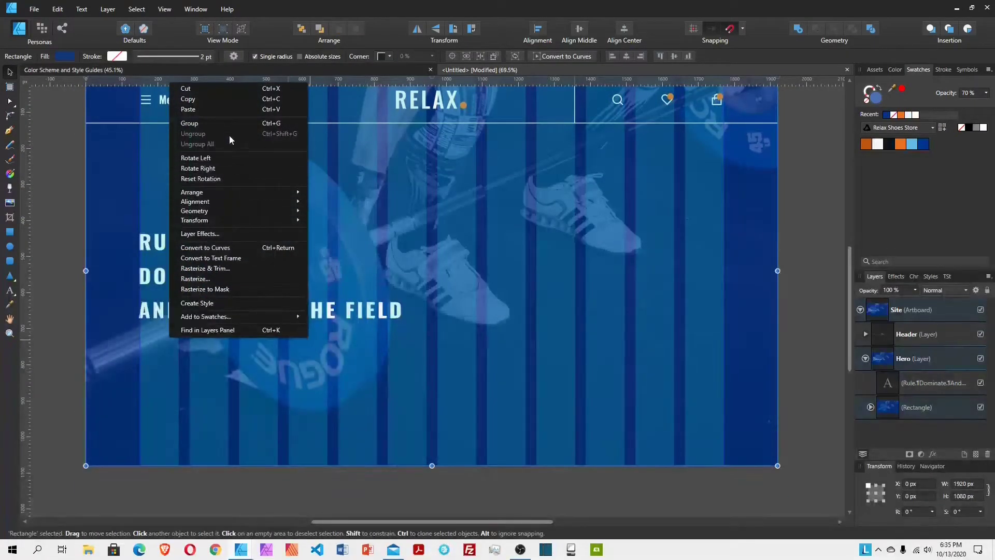
left_click(211, 108)
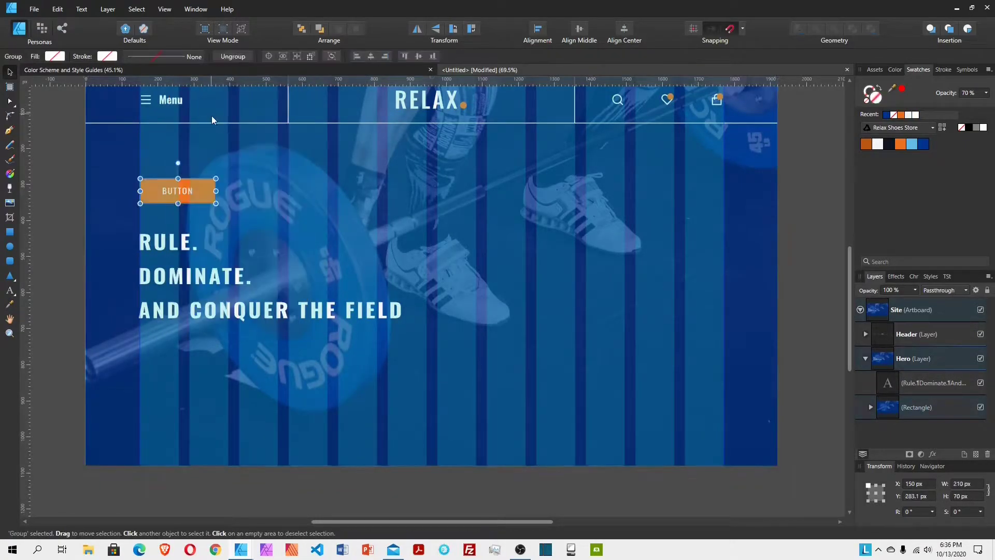
Step: Move the pasted button directly beneath the heading's last line, near the start of the first grid column
left_click_drag(191, 194, 194, 337)
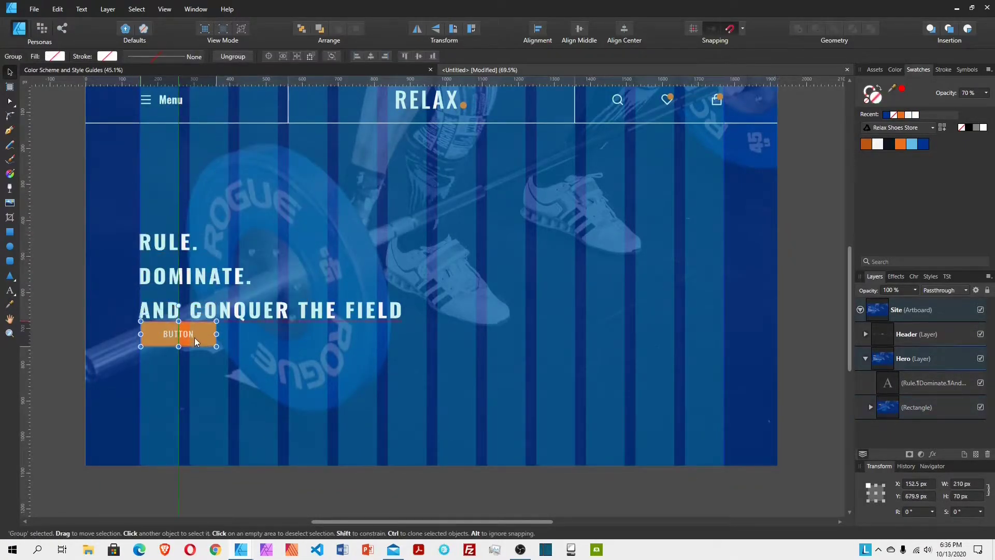
left_click(341, 371)
left_click(194, 335)
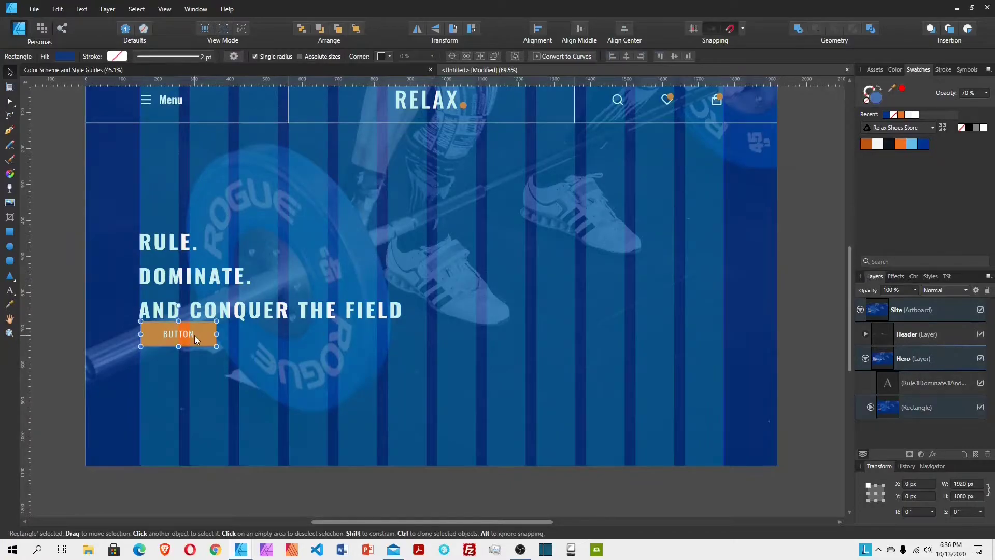
Step: Change the hero button's label to "Shop athletic shoes"
left_click(10, 333)
left_click_drag(204, 328, 355, 377)
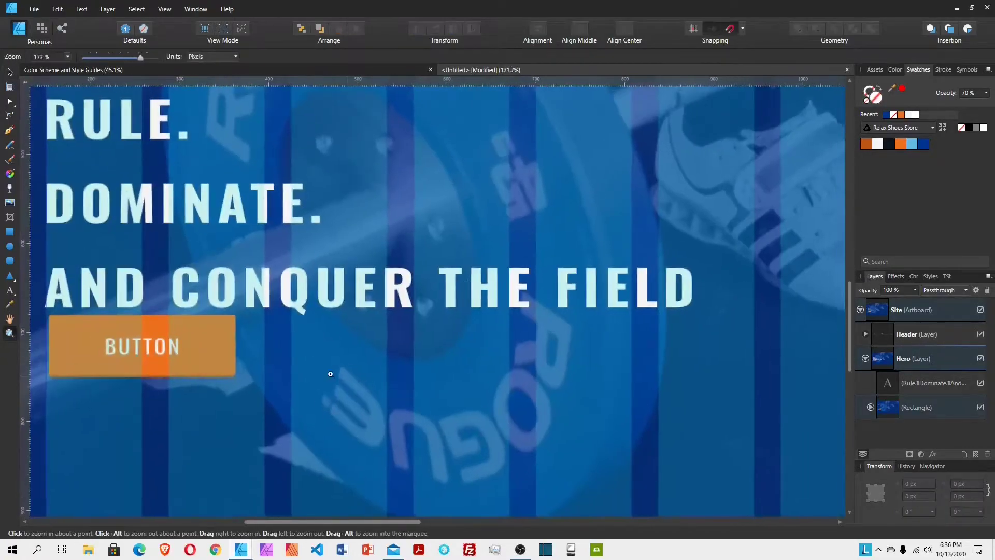
left_click_drag(328, 523, 300, 522)
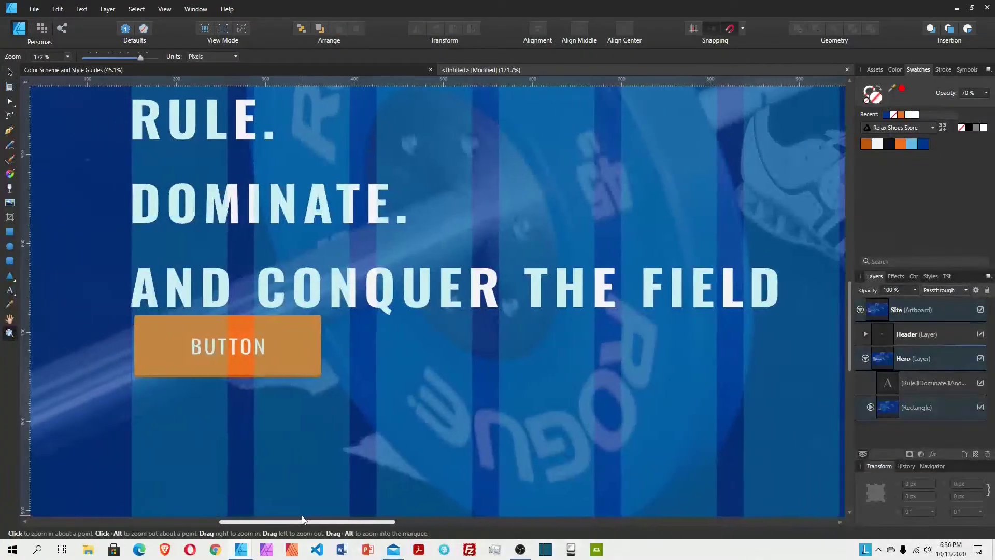
left_click_drag(391, 422, 333, 400)
left_click(10, 72)
left_click(301, 359)
double_click(271, 356)
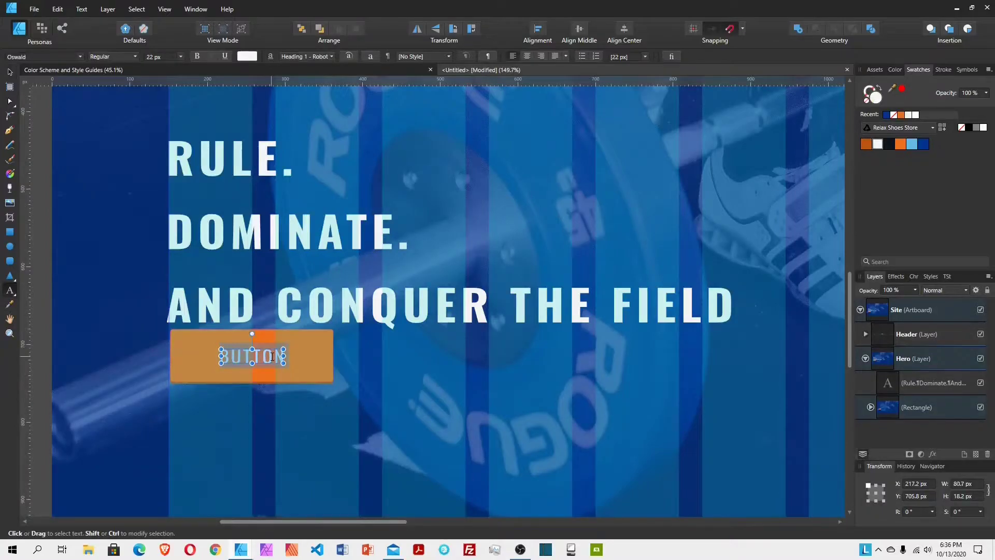
type("SHOP")
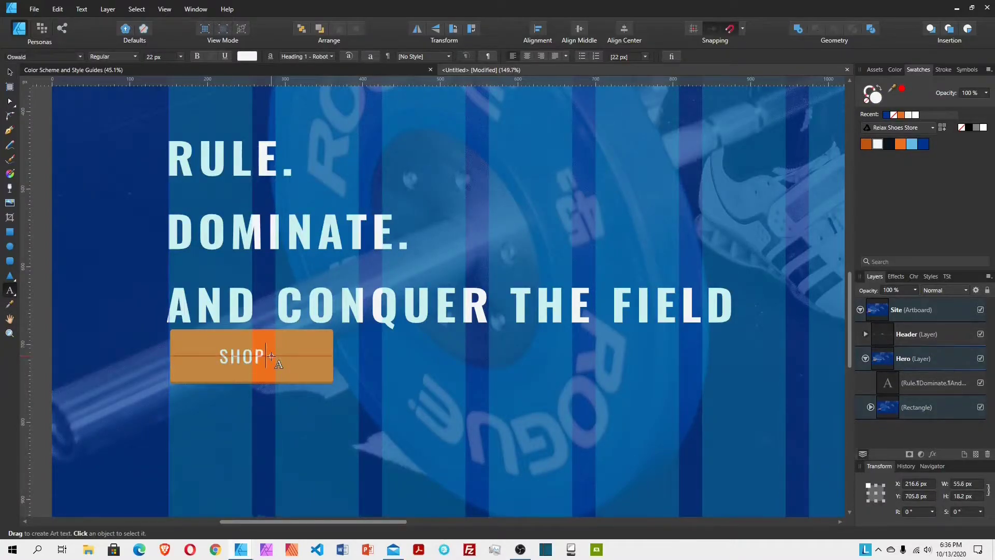
type("TH")
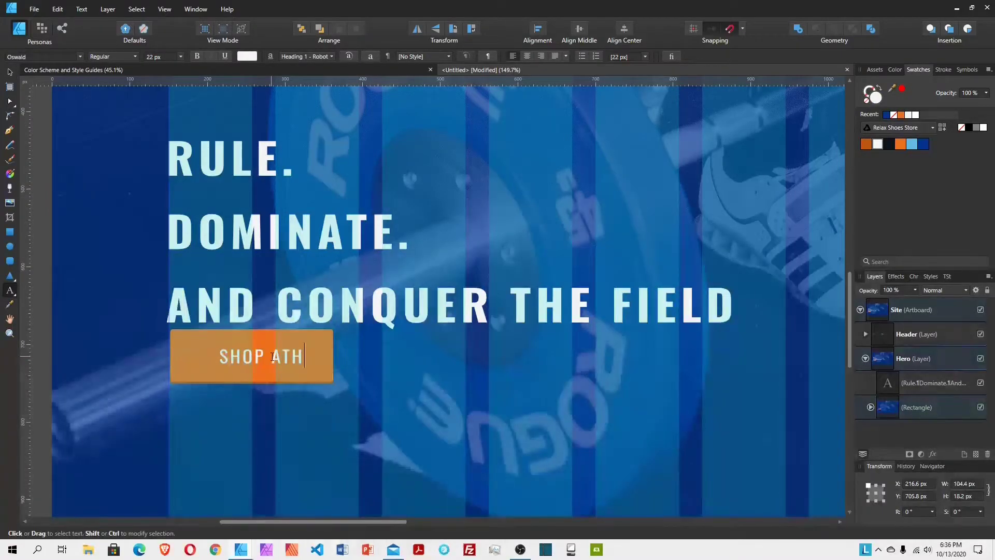
type("LETIC SHOES")
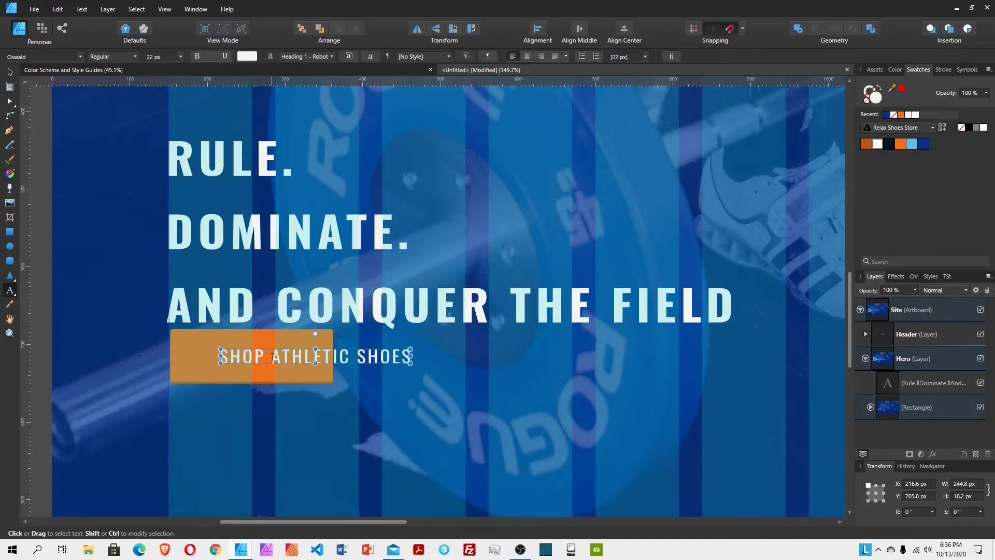
left_click(10, 72)
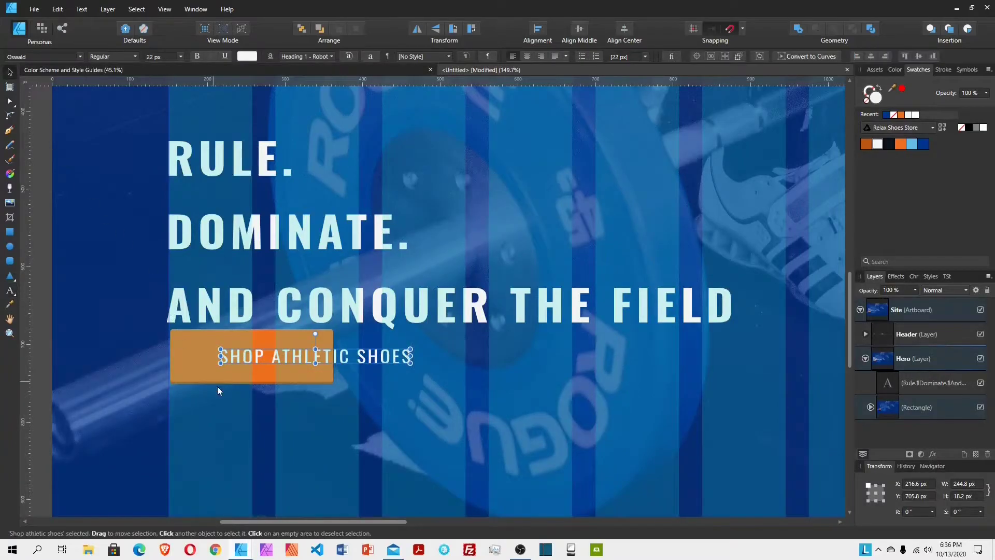
Step: Move the button group out of the photo rectangle so it sits directly above that rectangle in the Hero layer
left_click(211, 371)
left_click(871, 408)
left_click(915, 431)
scroll(915, 427, "down", 1)
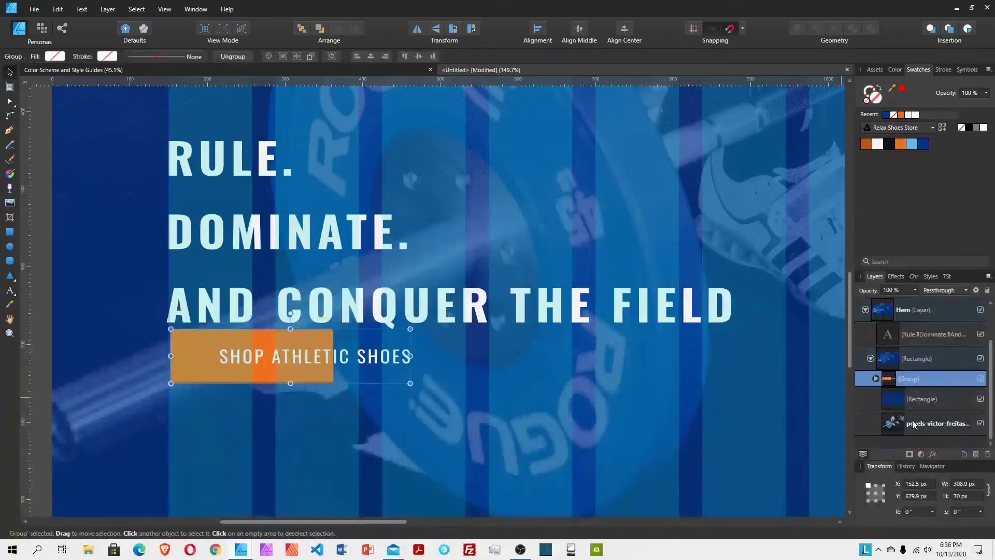
left_click_drag(872, 382, 897, 353)
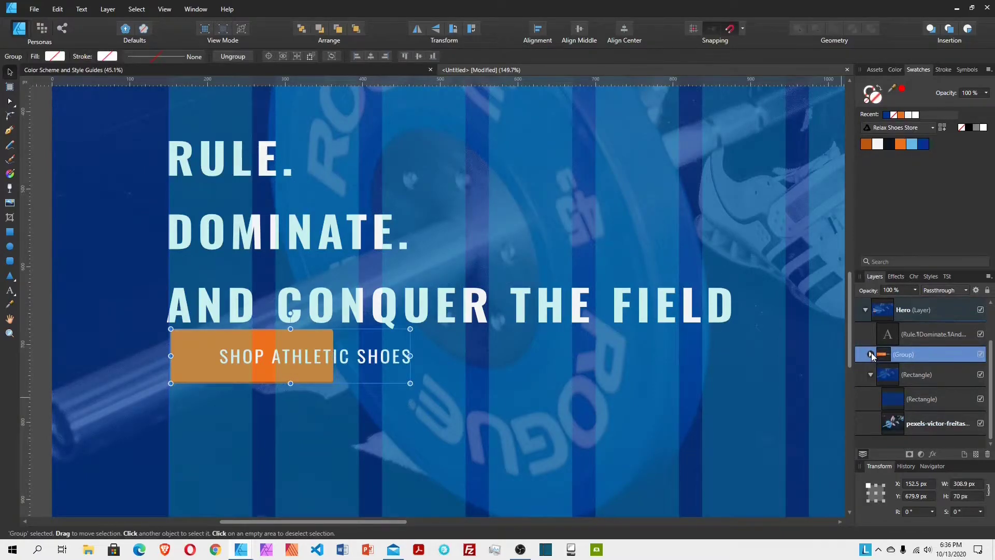
Step: Widen both rounded rectangles in the button group together to about 323.5 px, extending past the label's end
left_click(871, 354)
left_click(923, 399)
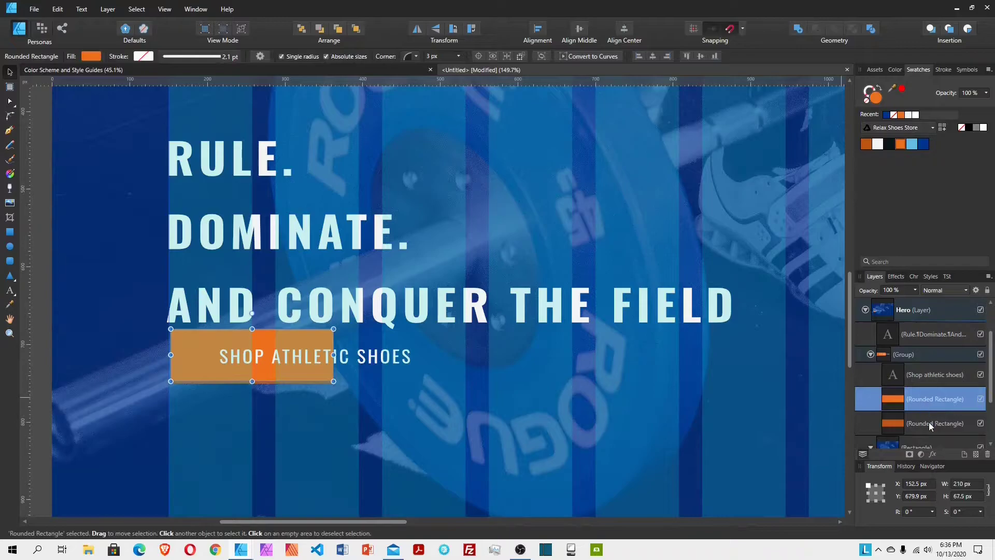
left_click(921, 422, "shift")
left_click_drag(334, 355, 424, 353)
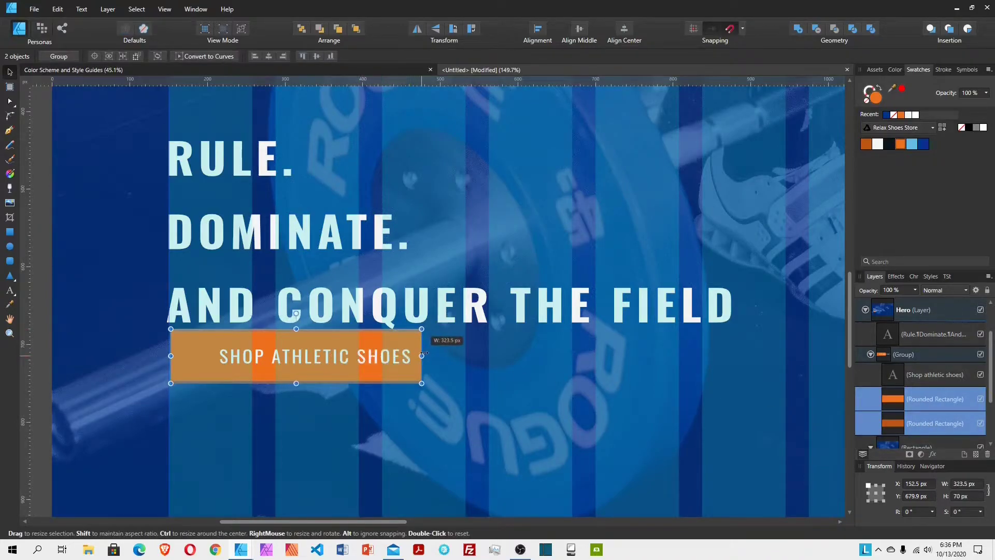
Step: Examine the widened hero button up close, checking its label placement and the darker lower edge
left_click(385, 358)
left_click(437, 391)
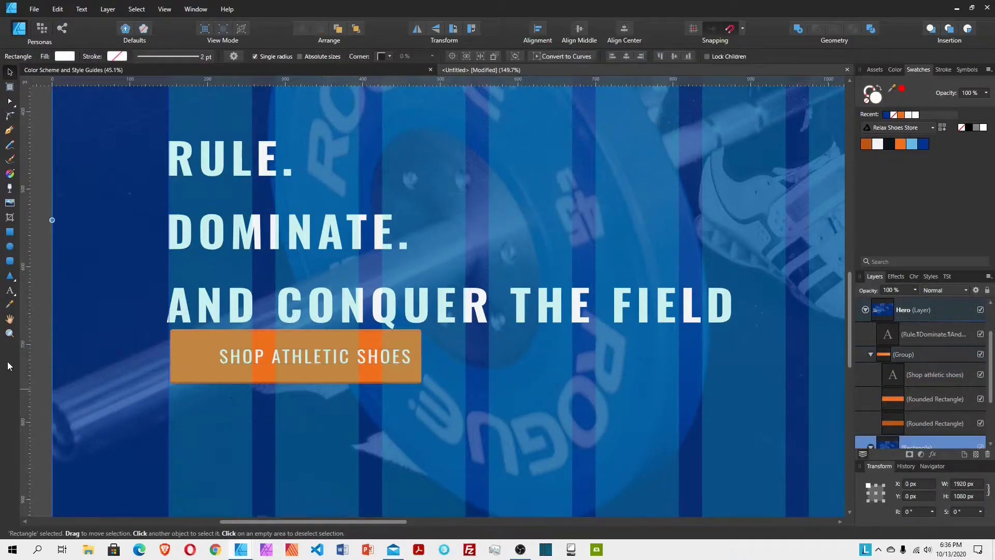
left_click(9, 333)
scroll(160, 336, "down", 1)
left_click_drag(237, 343, 505, 400)
left_click(10, 72)
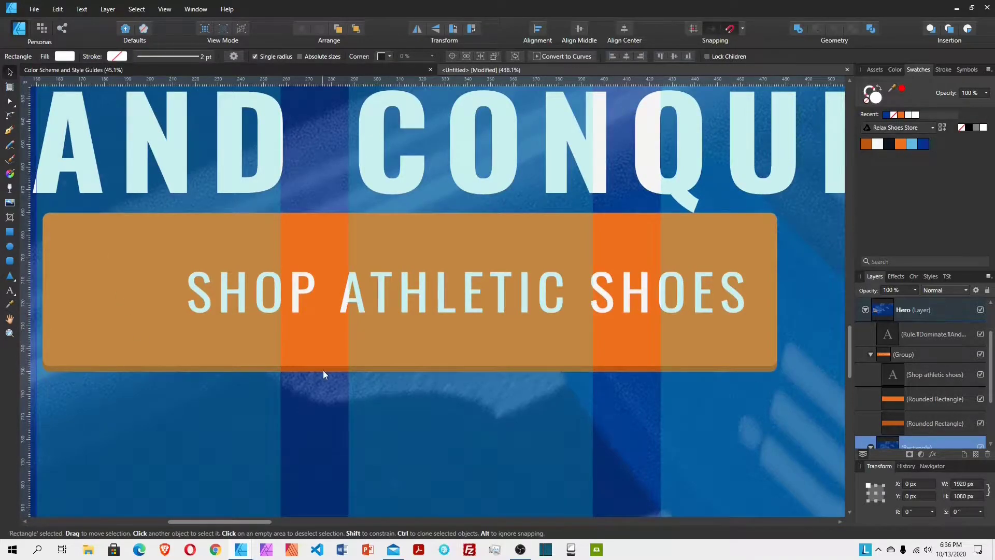
left_click(9, 333)
left_click_drag(573, 386, 395, 353)
left_click(9, 71)
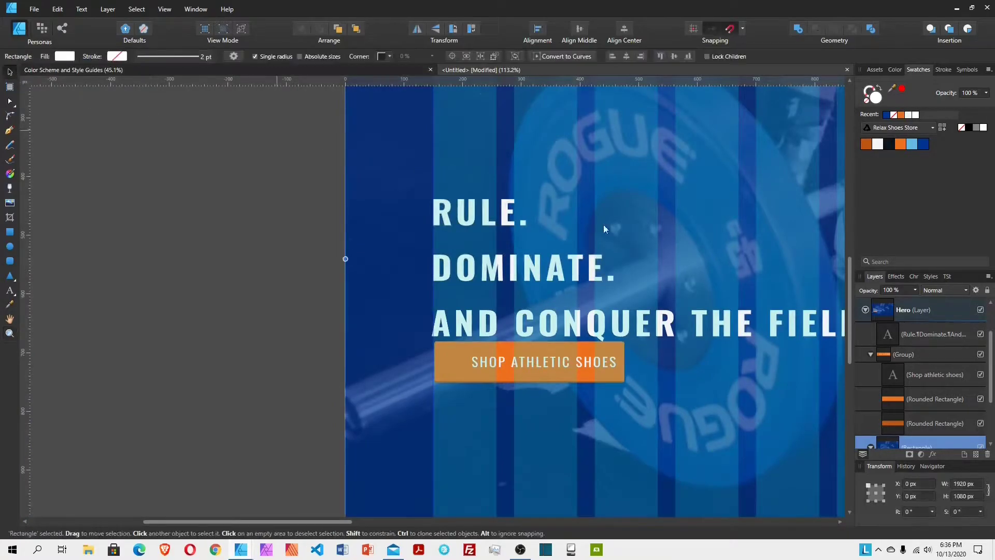
Step: Center the "Shop athletic shoes" label horizontally and vertically on the button's upper orange rounded rectangle
left_click(944, 423)
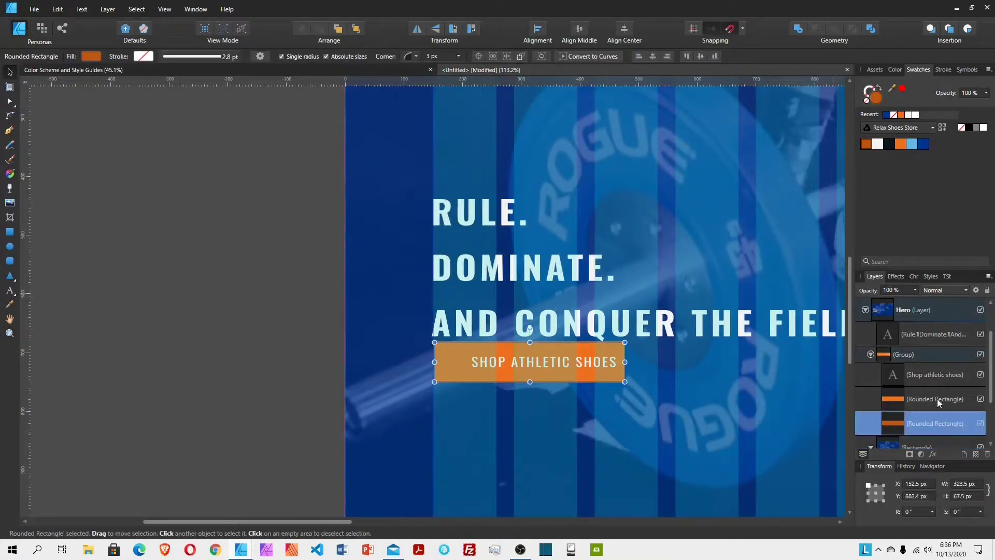
left_click(935, 400)
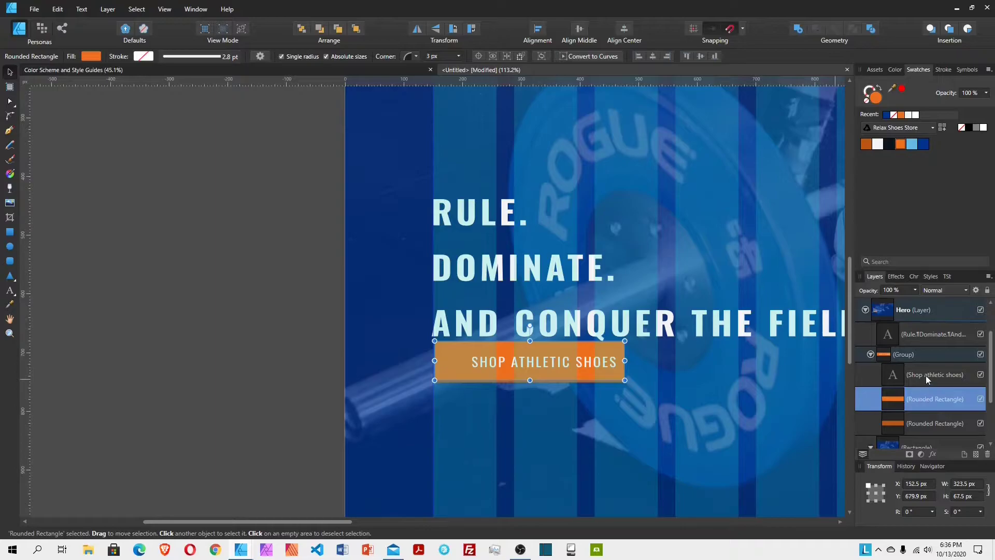
left_click(926, 375, "shift")
left_click(581, 41)
left_click(627, 28)
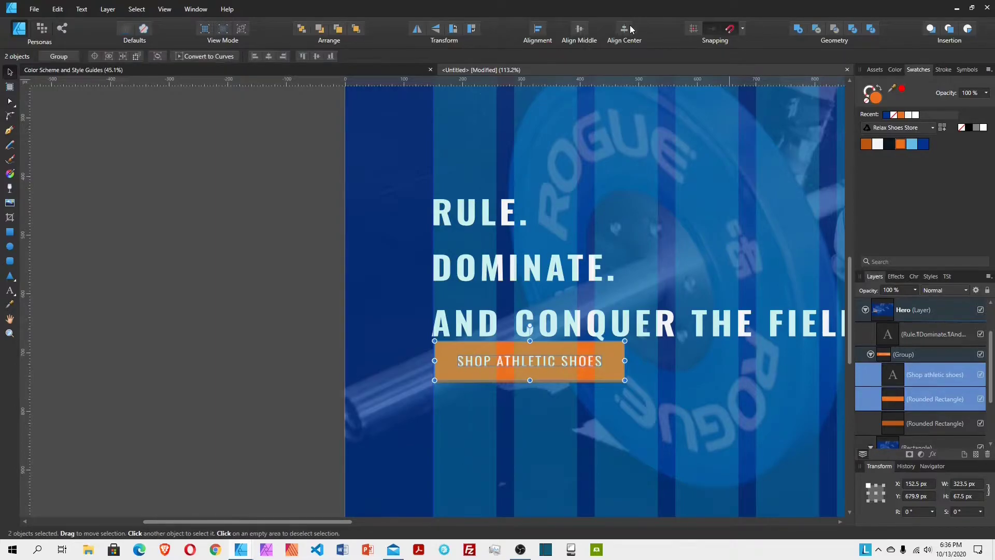
left_click(680, 418)
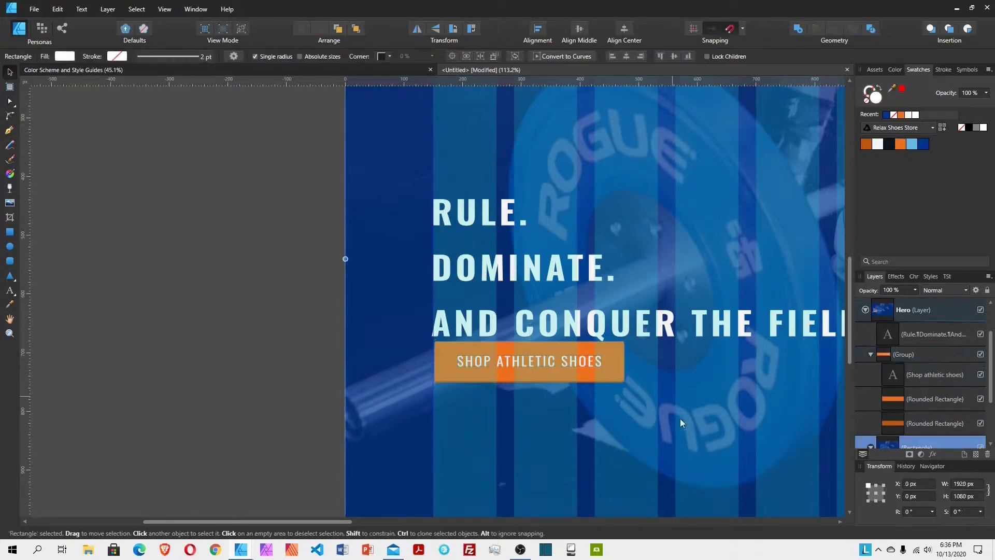
Step: Collapse the button group and the photo rectangle's contents in the Hero layer, with the heading text selected
left_click(871, 354)
left_click(922, 334)
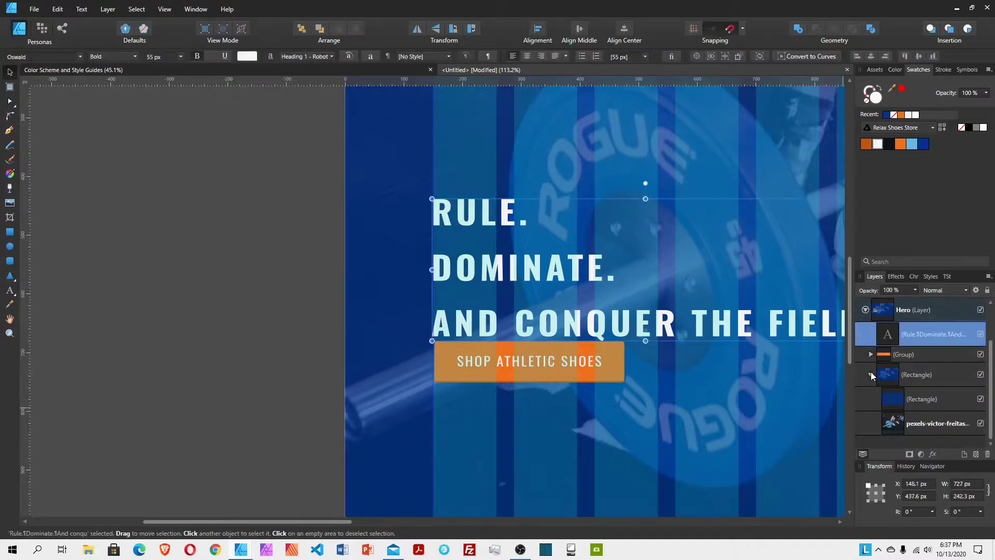
left_click(871, 374)
left_click_drag(308, 519, 413, 522)
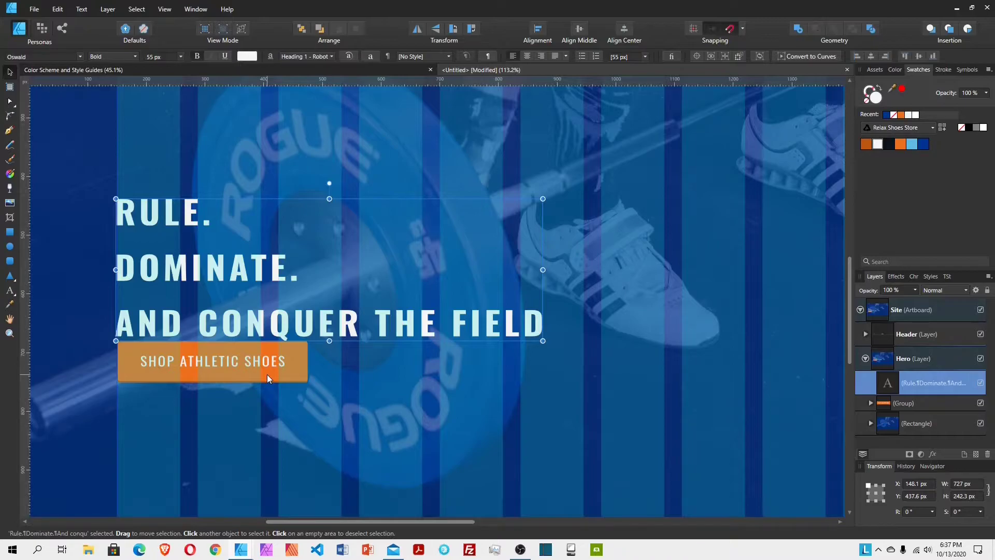
Step: Move the button group down to Y 719.9 px and X 163.1 px, leaving a gap beneath the heading
key("shift+Down")
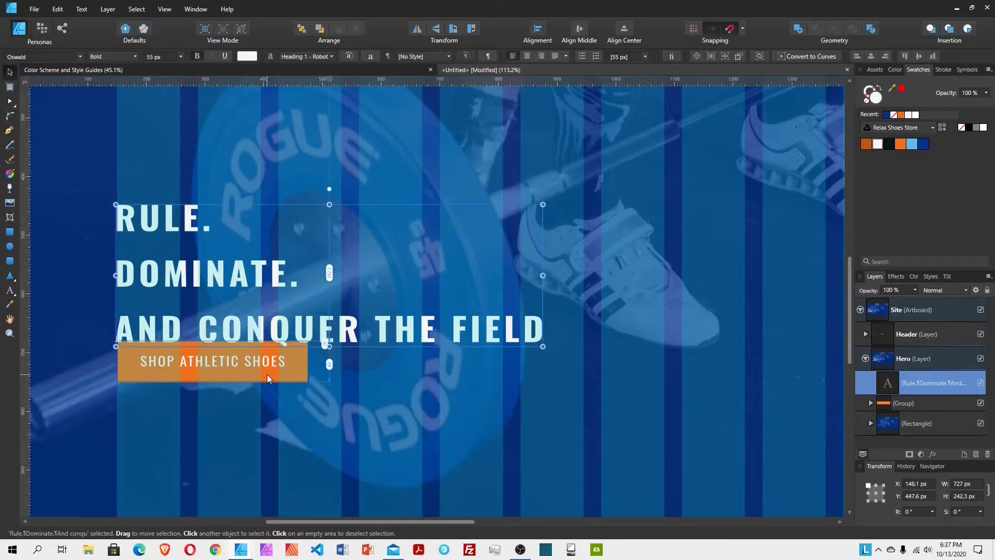
key("shift+Up")
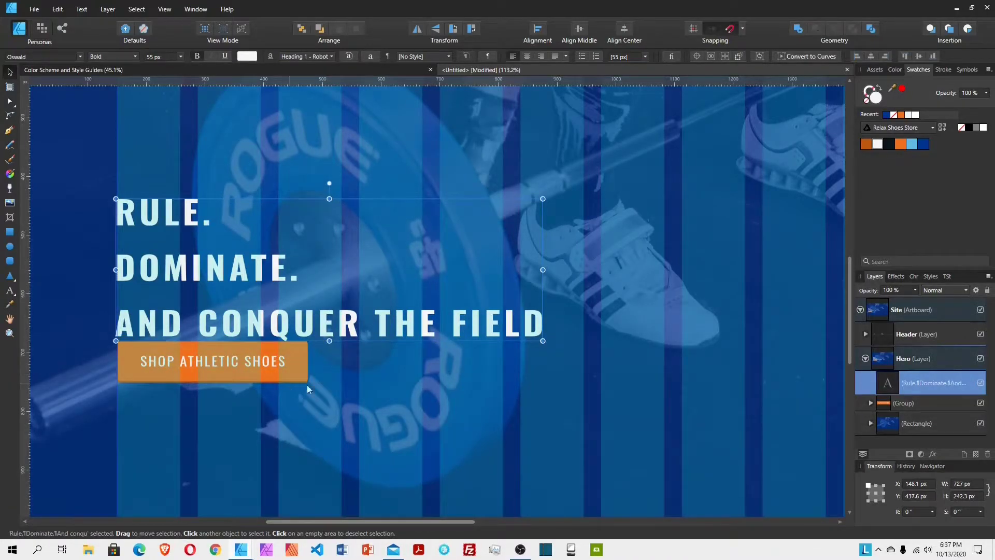
left_click(907, 403)
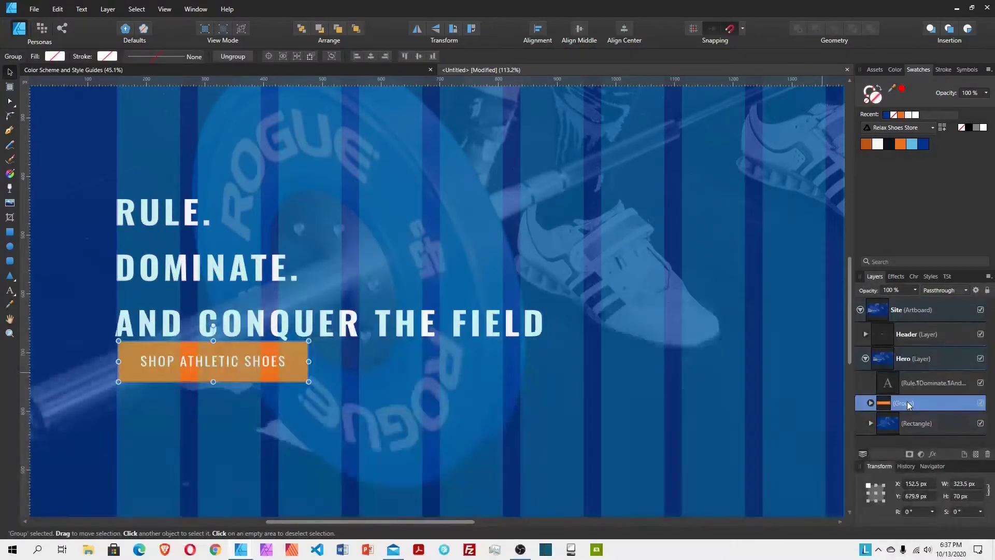
key("shift+Down")
key("shift+Down")
key("shift+Down")
key("shift+Down")
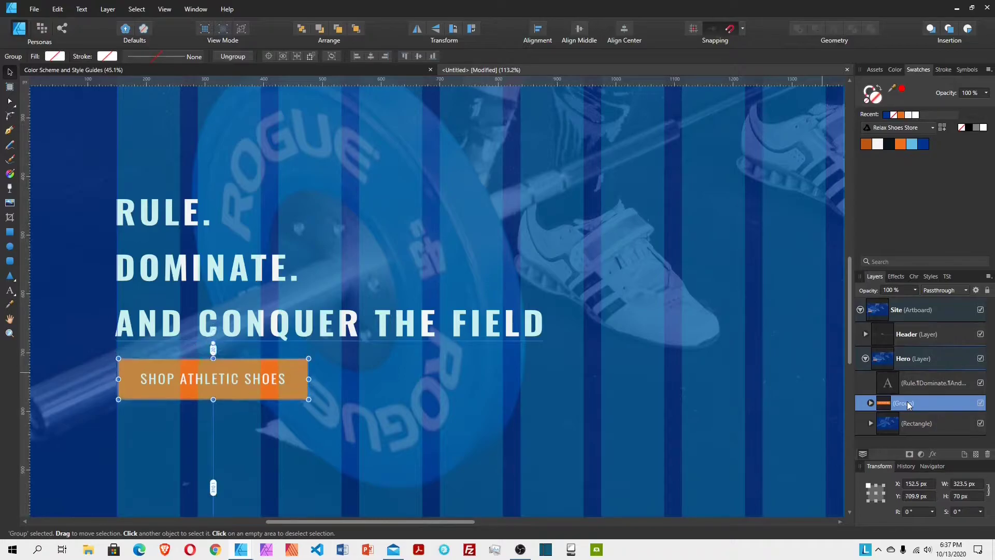
left_click_drag(289, 392, 294, 396)
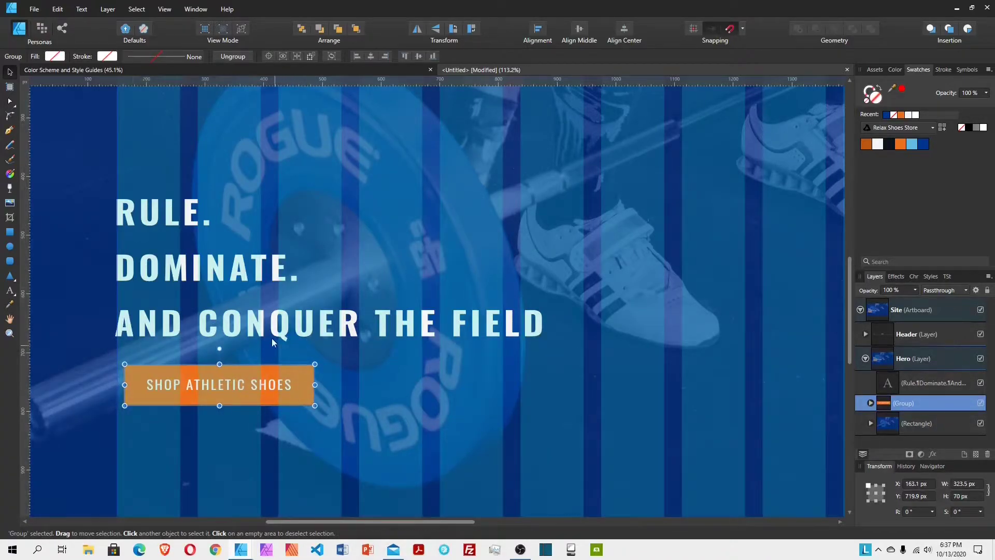
Step: Move the heading and button together to X 150 px at the first column's edge and align their left edges
left_click(271, 335, "shift")
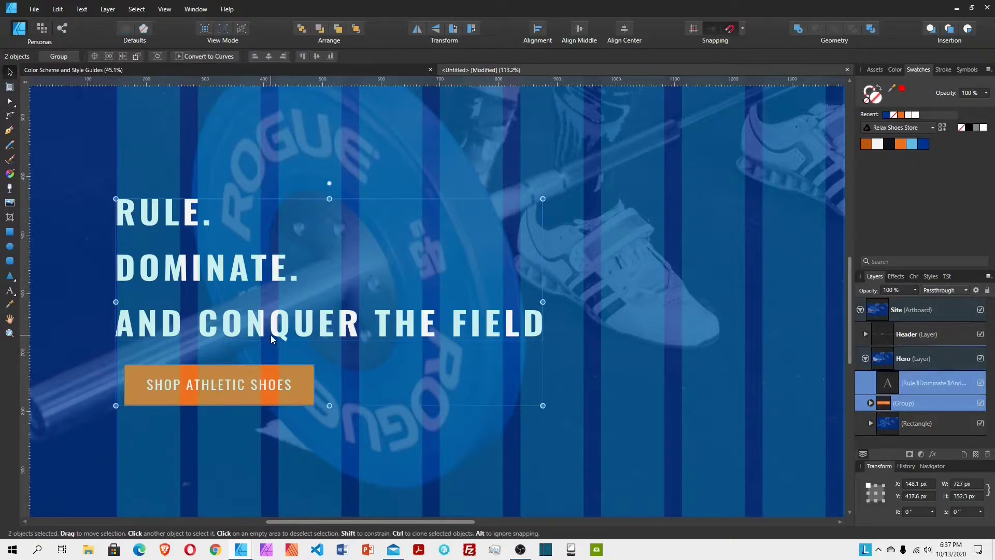
left_click_drag(271, 336, 272, 332)
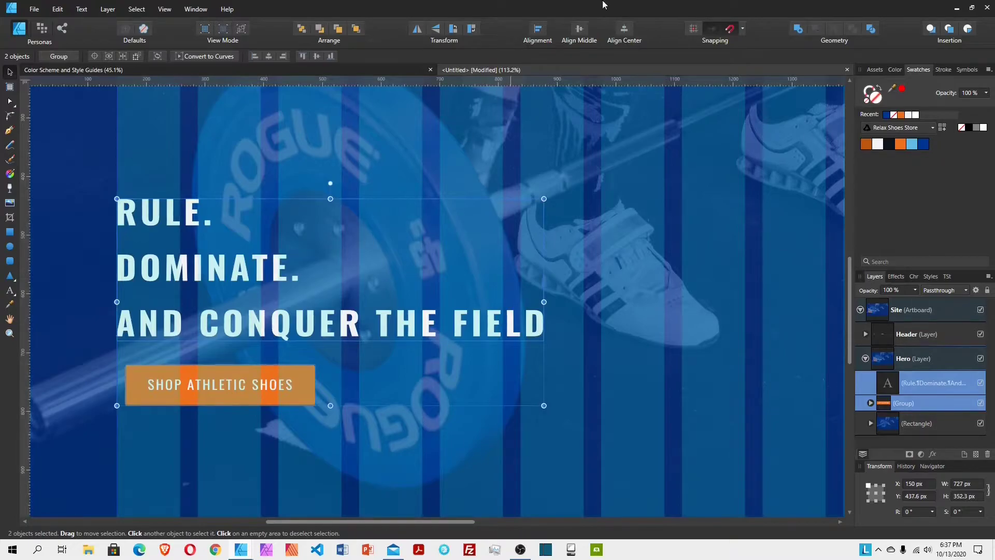
left_click(549, 39)
left_click(546, 63)
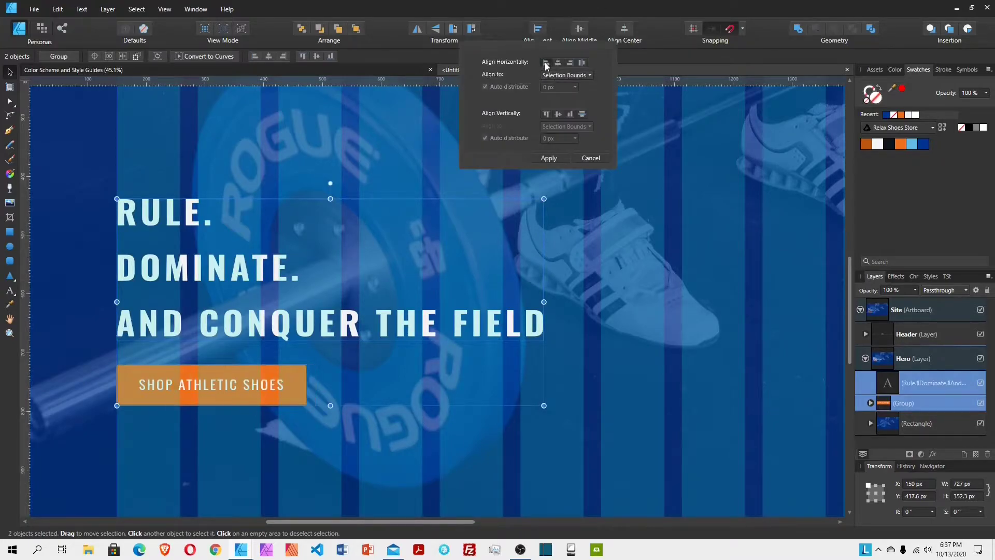
left_click(549, 157)
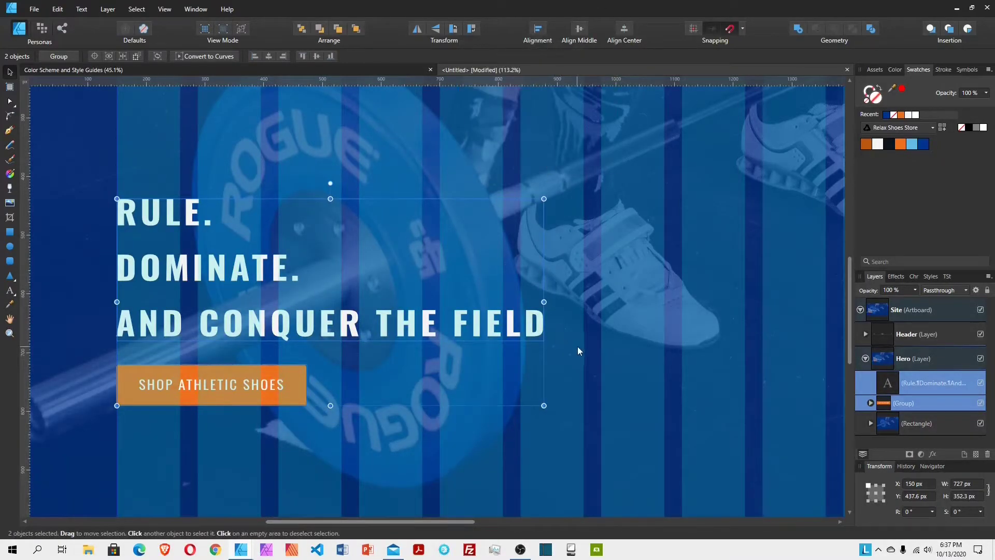
Step: Group the heading text and the button group together in the Hero layer
left_click(928, 423)
left_click(929, 404)
left_click(927, 384, "shift")
right_click(927, 382)
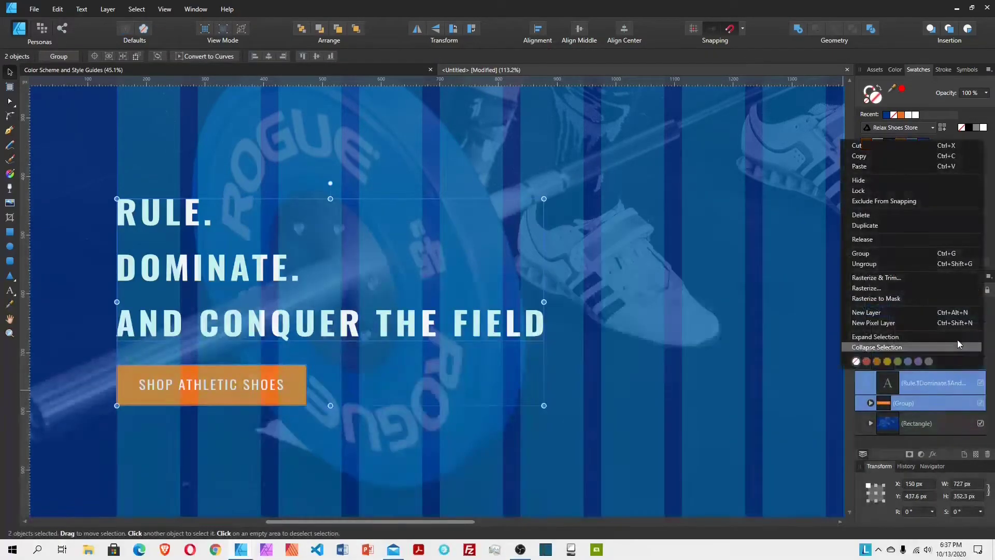
left_click(860, 253)
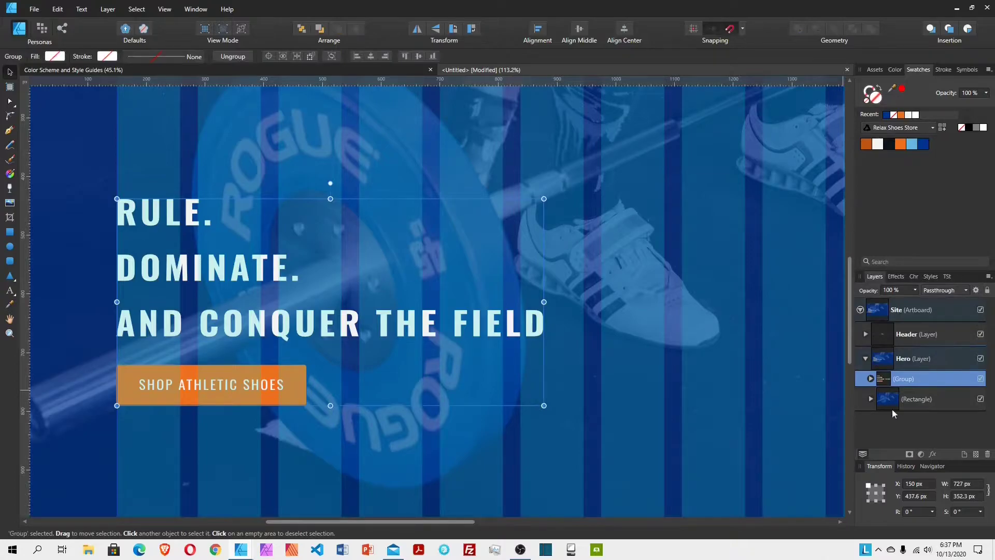
Step: Examine the whole hero section at a wider view, including the empty area beside the heading and button
left_click(930, 396)
left_click_drag(412, 520, 569, 523)
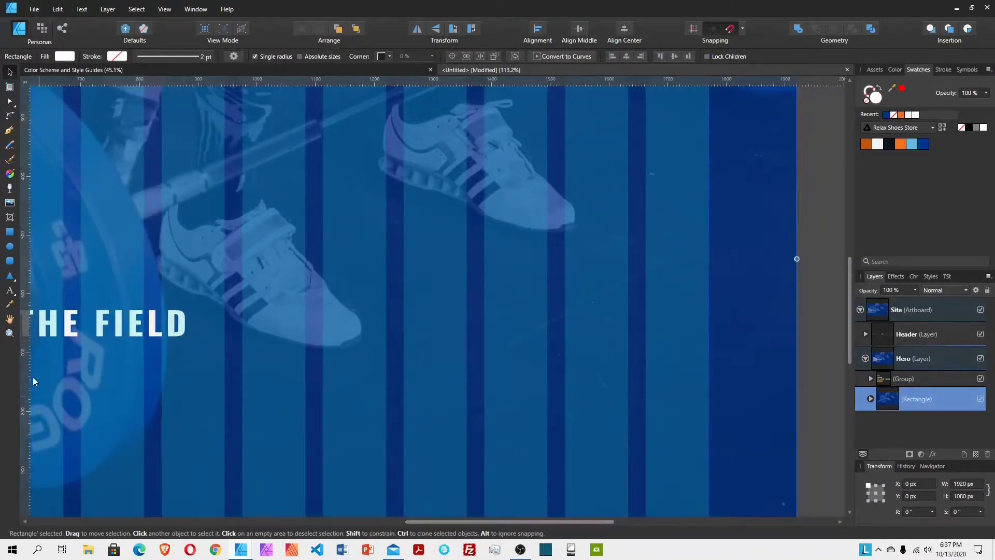
left_click(9, 334)
left_click_drag(584, 272, 449, 302)
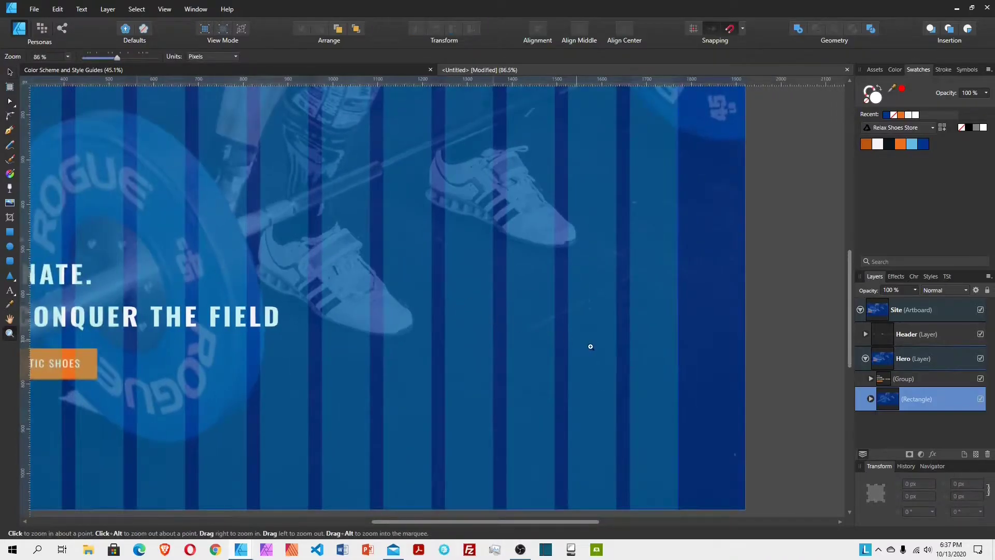
left_click_drag(606, 356, 484, 426)
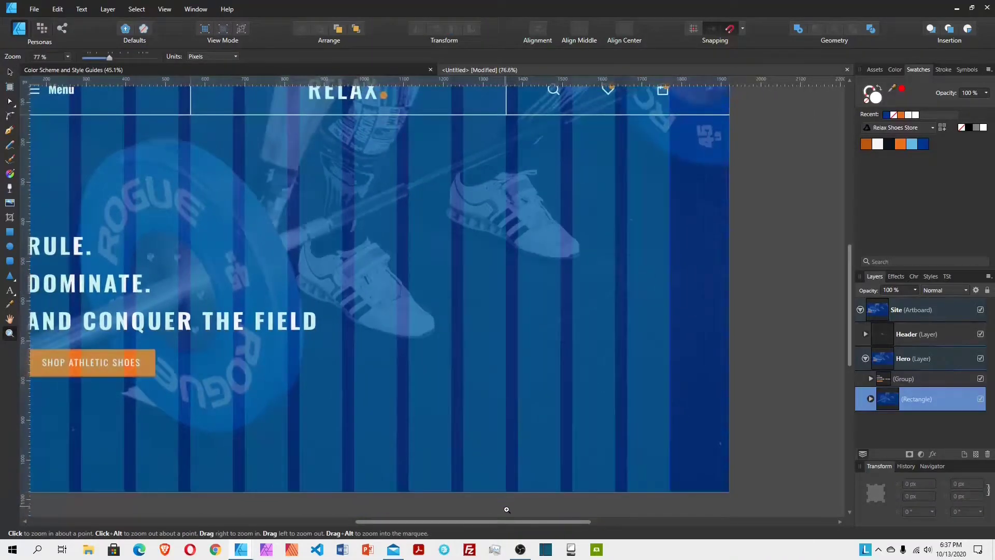
left_click_drag(513, 522, 491, 522)
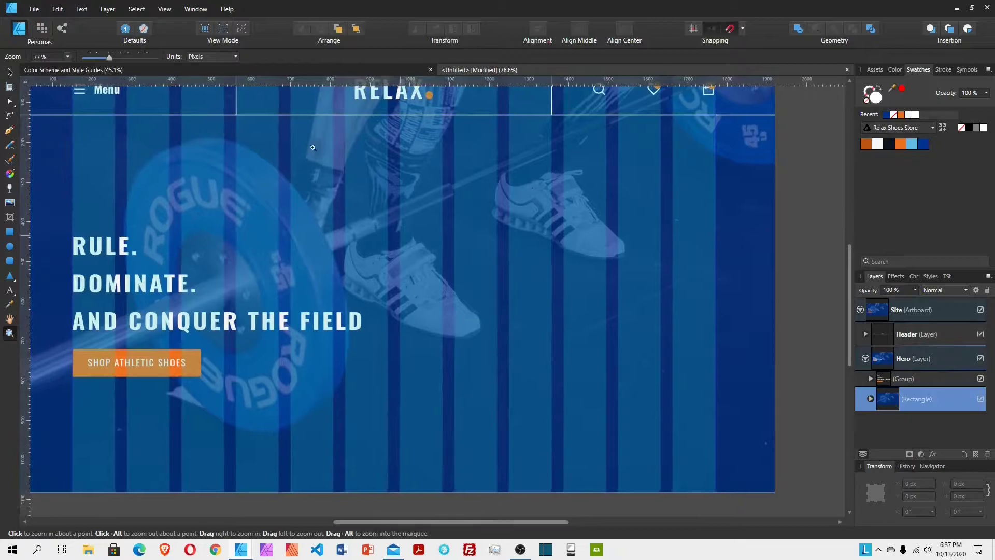
left_click(10, 72)
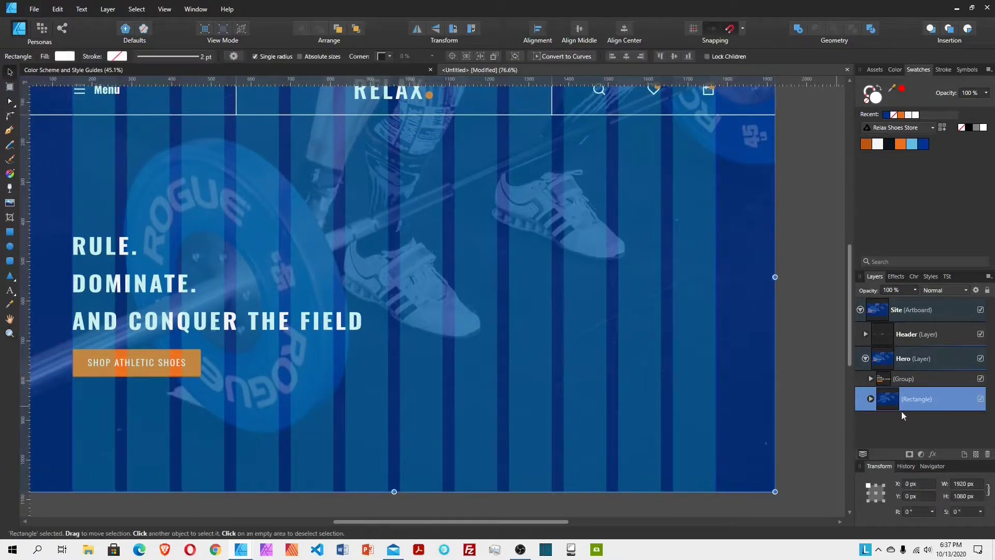
Step: Place athletic-shoes.png from the designs folder above the heading group, about 795 by 896 px, filling the columns beside the heading
left_click(934, 378)
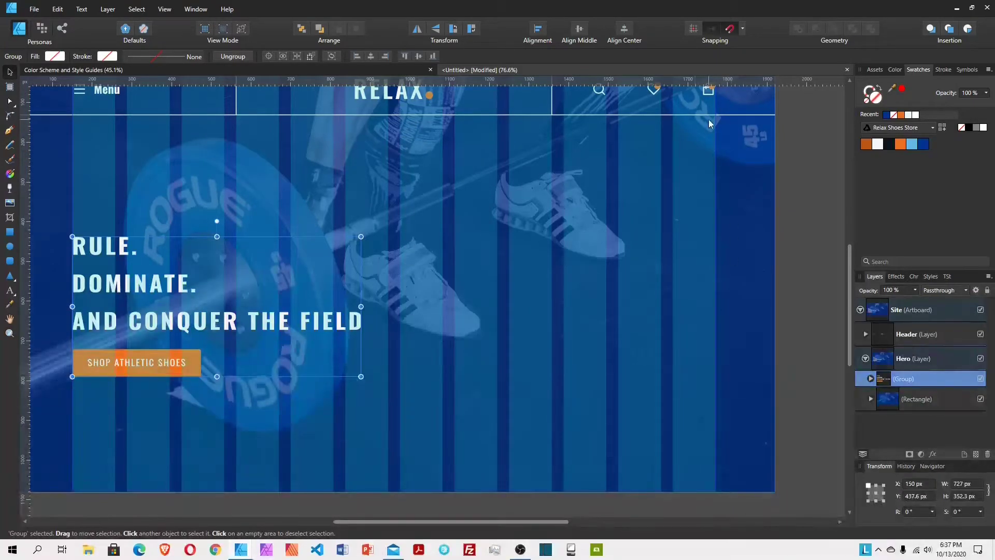
left_click(9, 203)
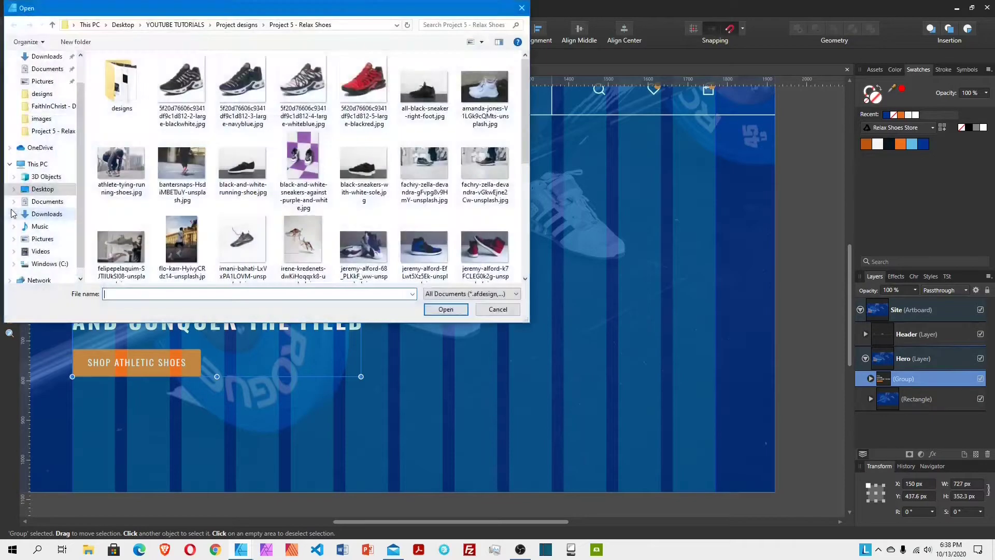
double_click(123, 104)
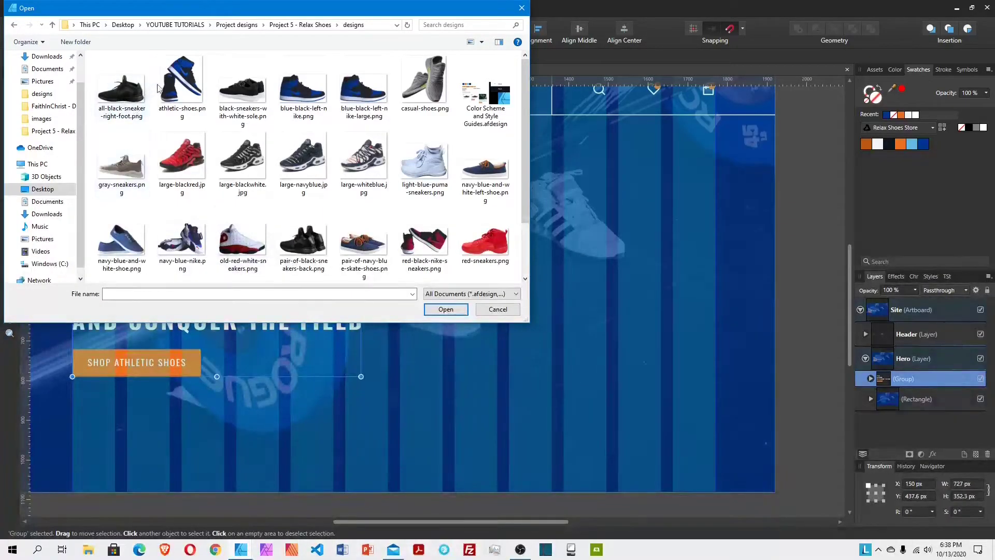
left_click(182, 86)
left_click(446, 309)
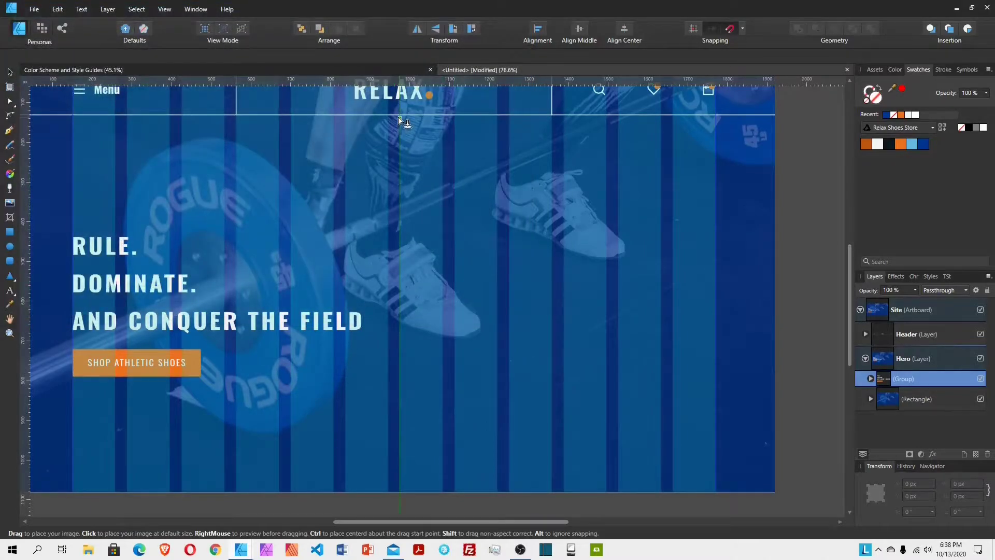
left_click_drag(400, 115, 701, 482)
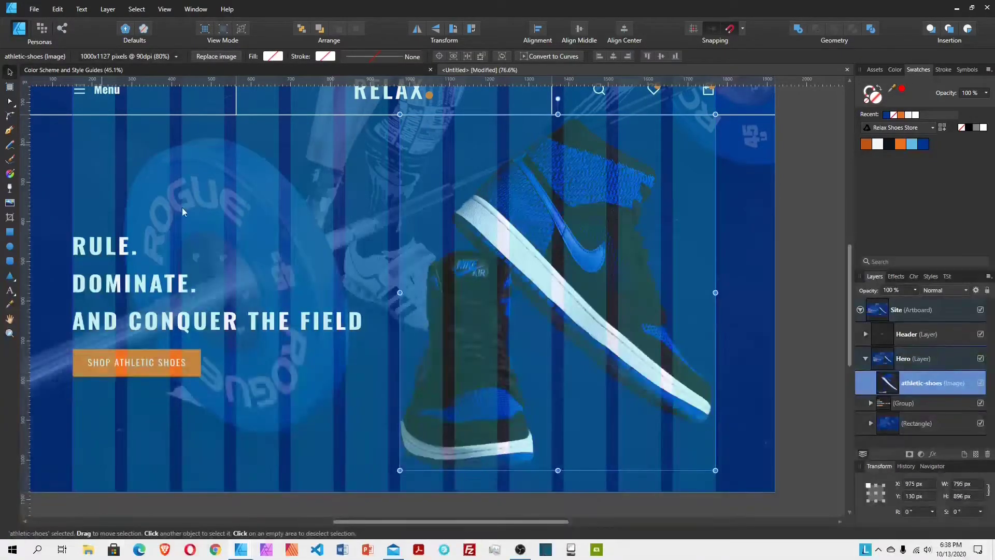
Step: Move the athletic shoes image down below the header line to Y 157 px
left_click_drag(571, 299, 574, 305)
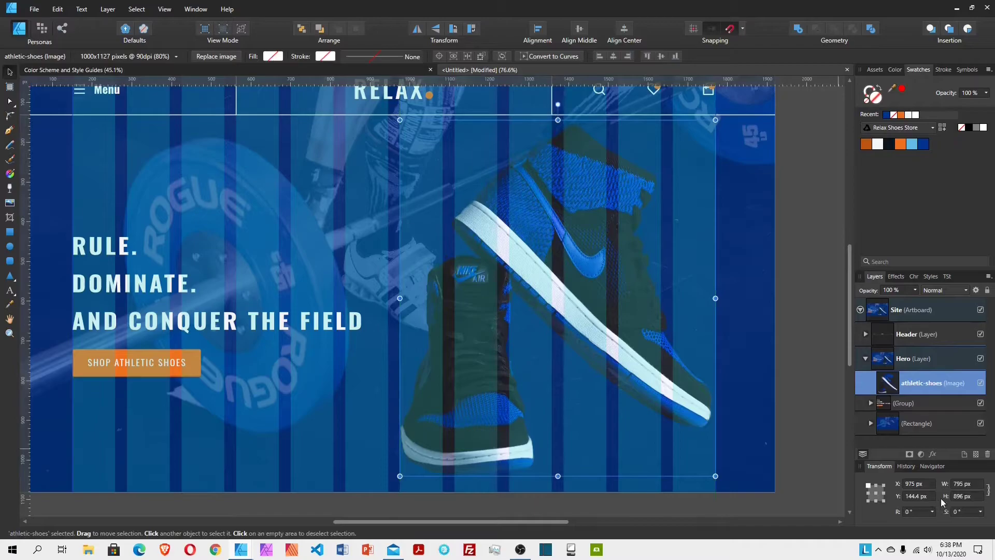
left_click(960, 497)
left_click(972, 497)
key("Return")
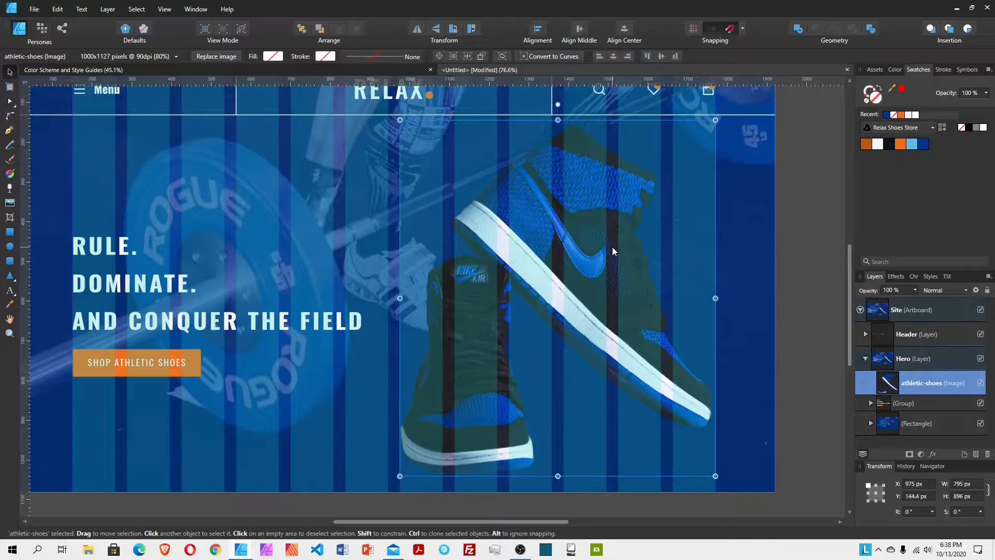
left_click_drag(612, 247, 614, 250)
left_click(917, 496)
key("BackSpace")
key("Return")
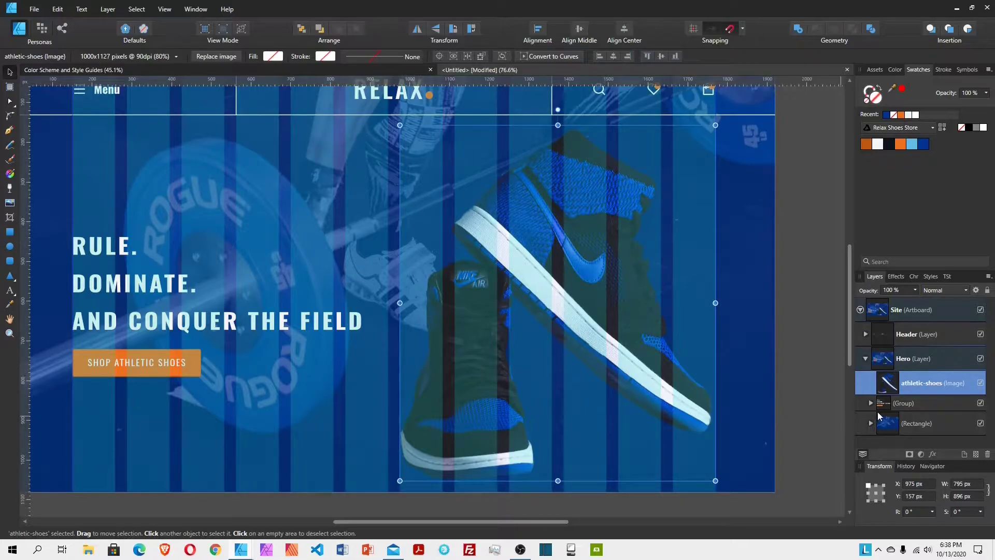
Step: Reorder the athletic shoes image directly beneath the heading group in the Hero layer and align both to their vertical middle
left_click_drag(861, 388, 864, 402)
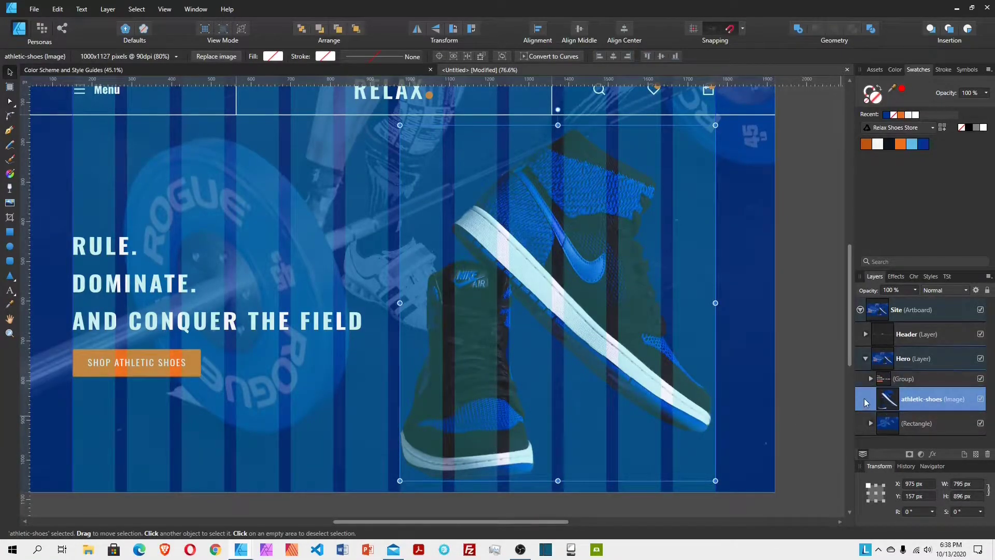
left_click(900, 379, "shift")
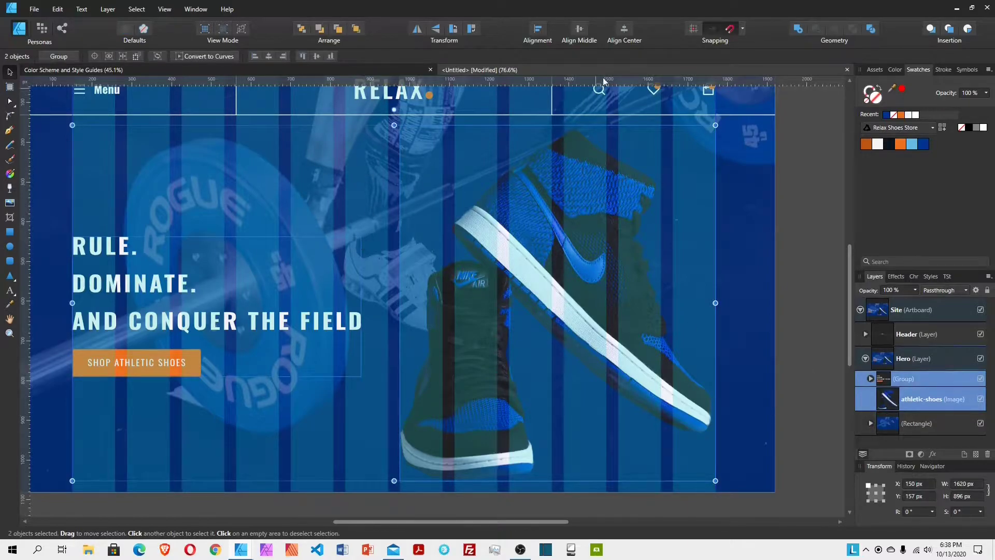
left_click(579, 31)
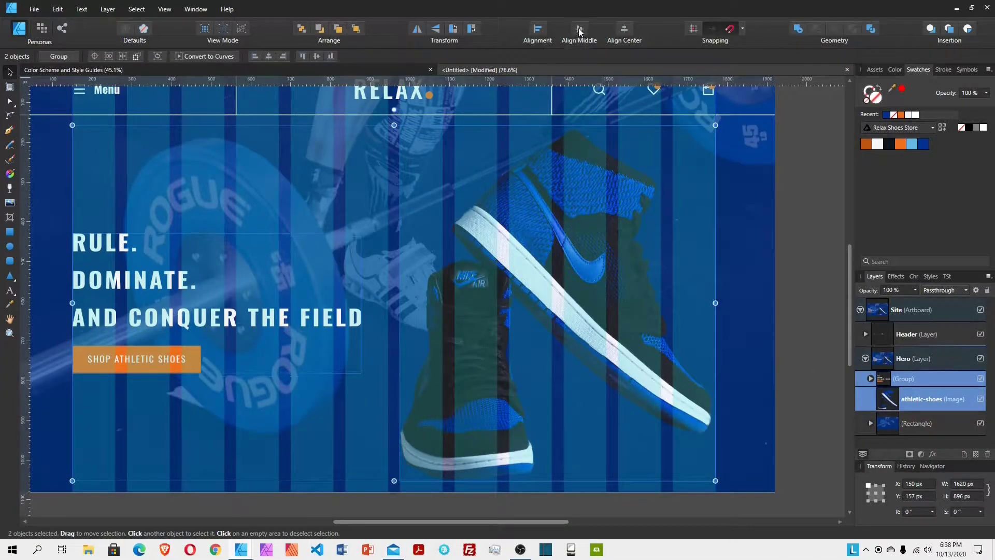
Step: Add the art text "Nike" at about 208 px over the upper part of the athletic-shoes image
left_click(674, 386)
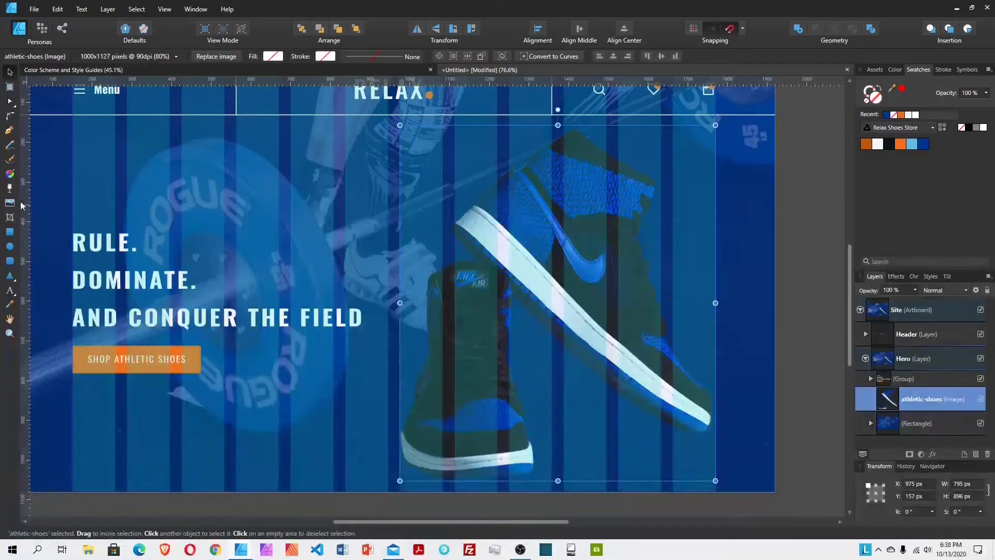
left_click(10, 290)
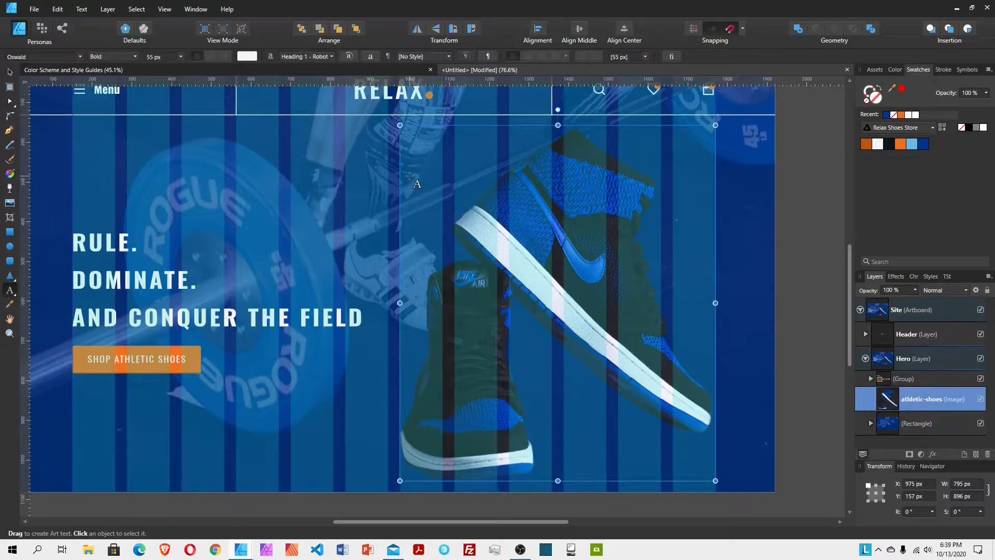
left_click_drag(410, 176, 489, 244)
type("Nike")
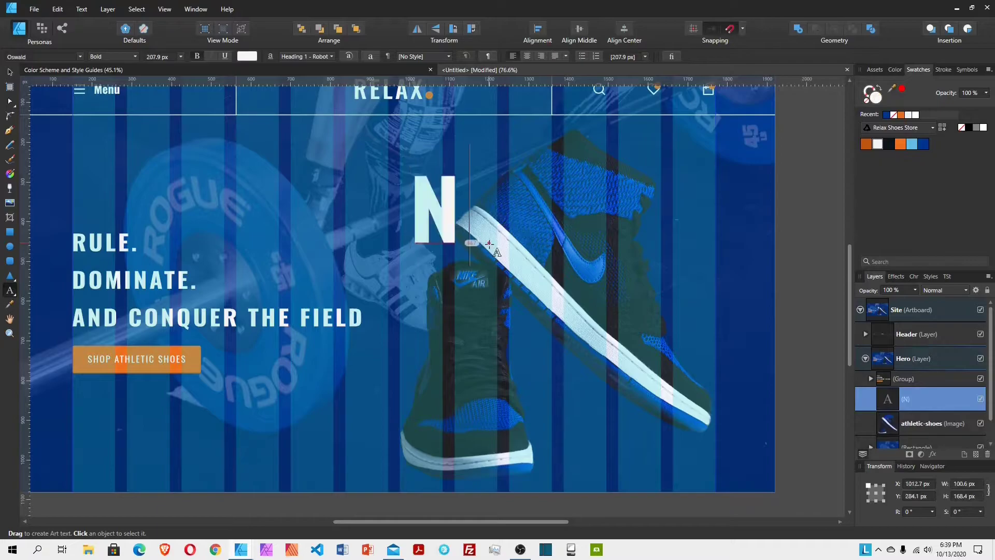
key("Escape")
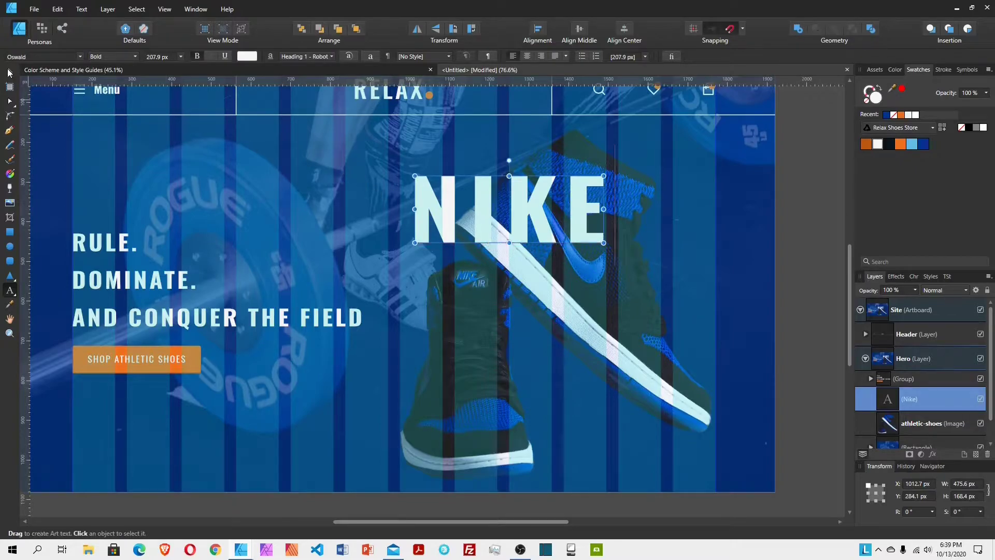
left_click(9, 72)
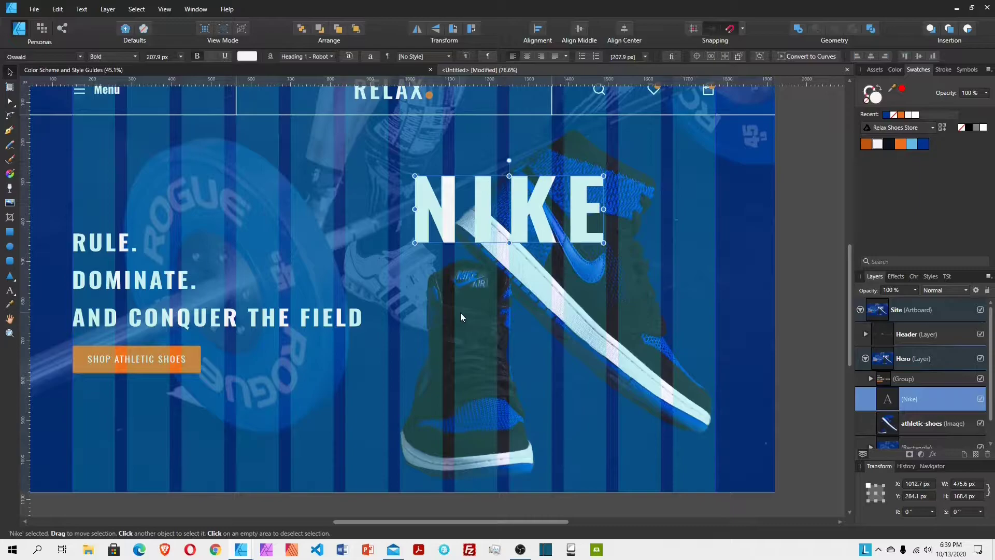
Step: Duplicate the "Nike" text, place the copy below the original over the shoes, and change its wording to "Air"
key("ctrl+j")
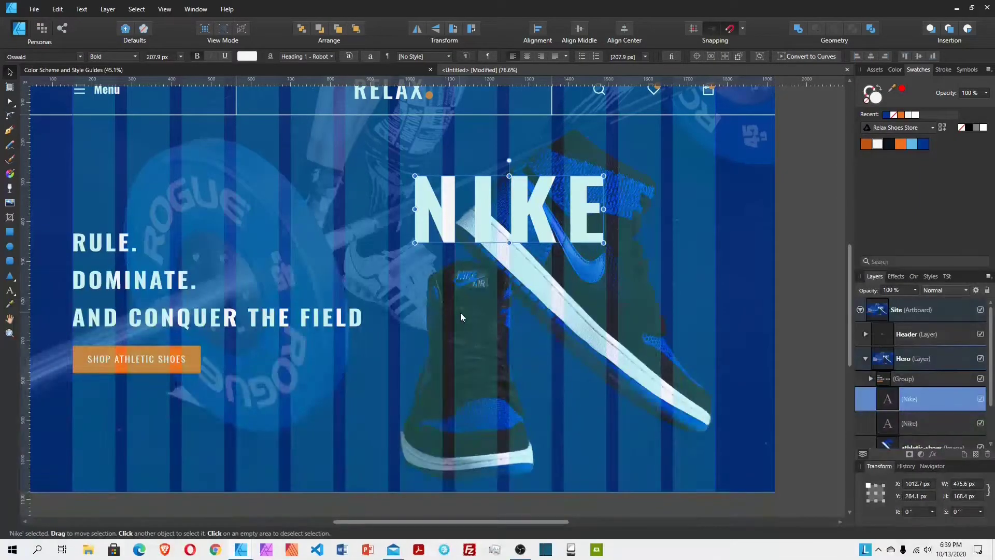
left_click_drag(503, 212, 530, 339)
key("t")
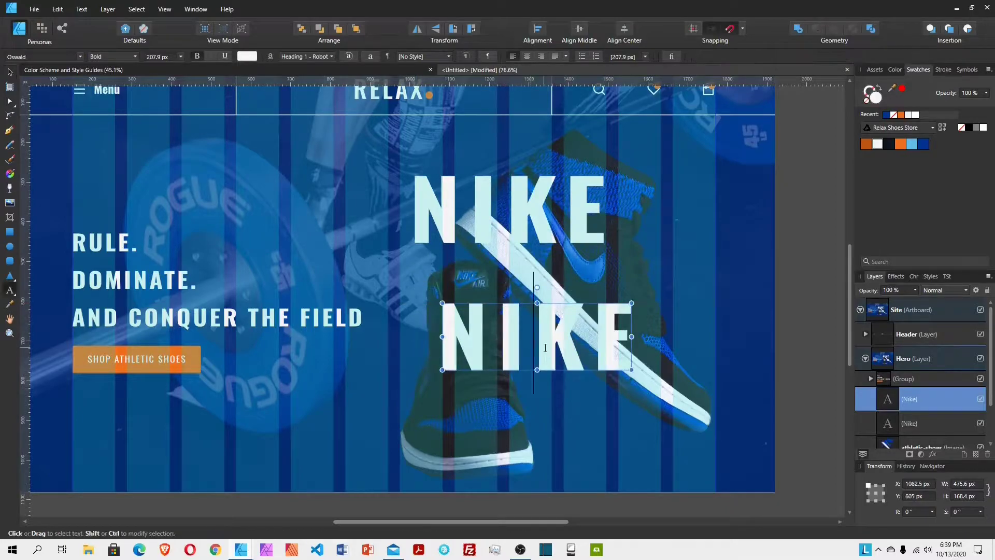
double_click(542, 342)
type("AIR")
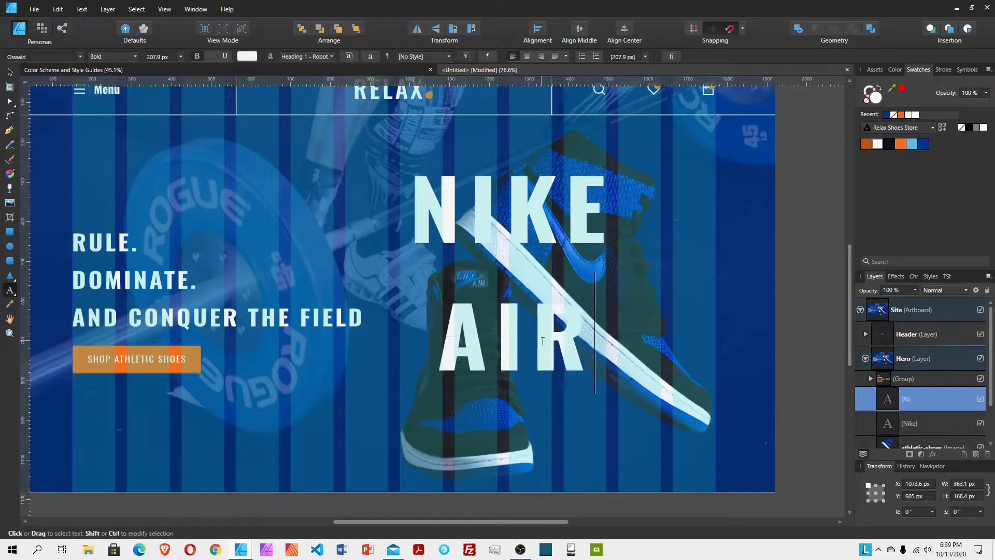
left_click(9, 72)
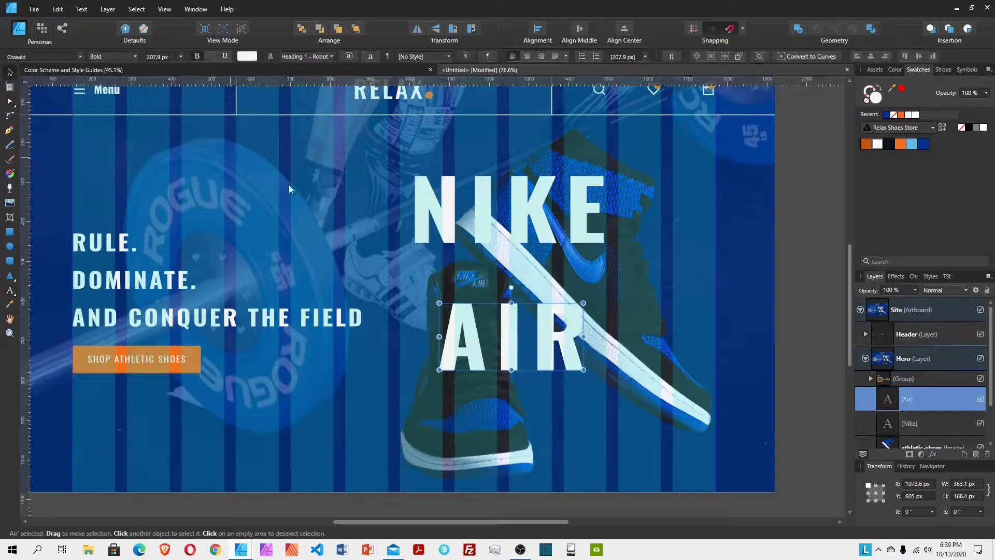
Step: Set the font size of the "Nike" text to 235 px and of the "Air" text to 279 px
left_click(488, 227)
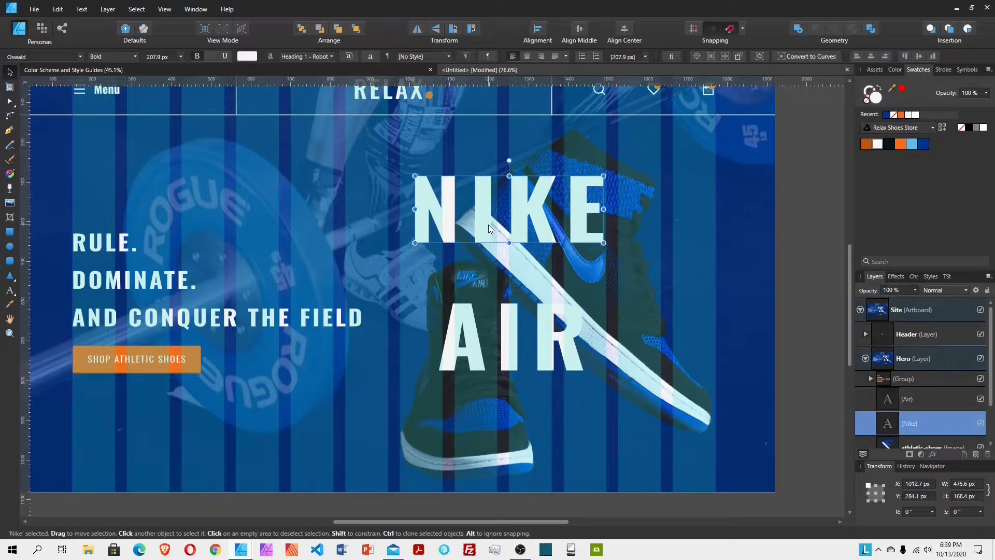
left_click(166, 58)
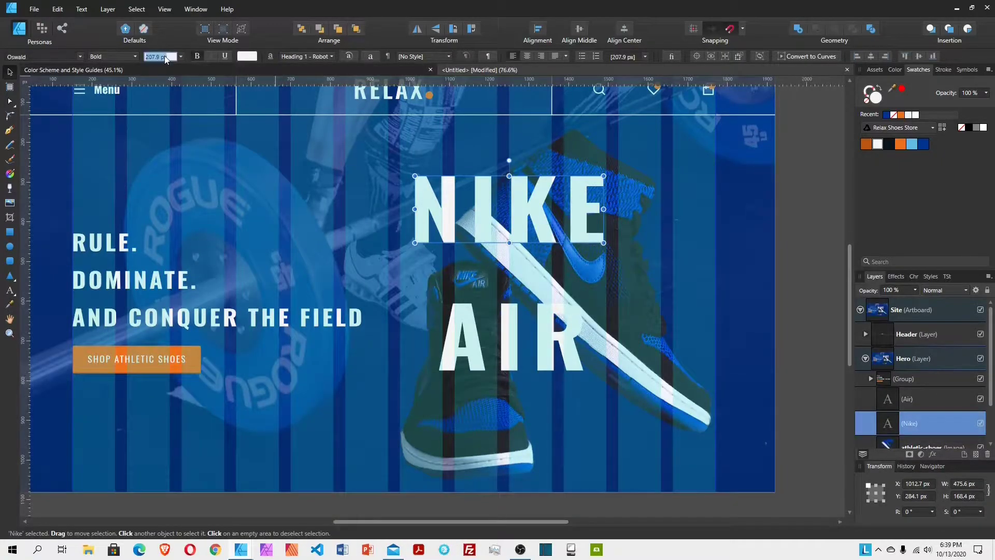
type("235")
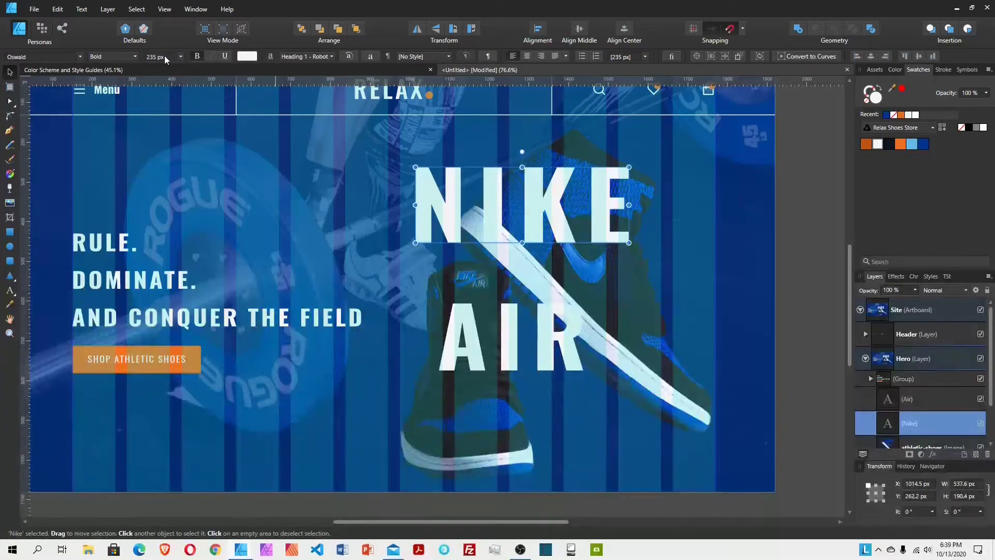
left_click(486, 372)
left_click(165, 56)
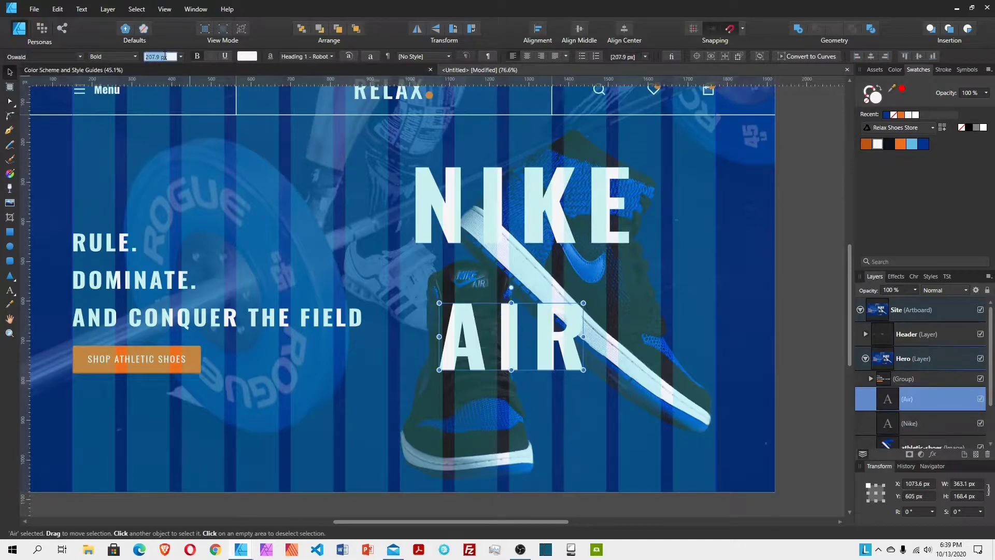
type("279")
key("Return")
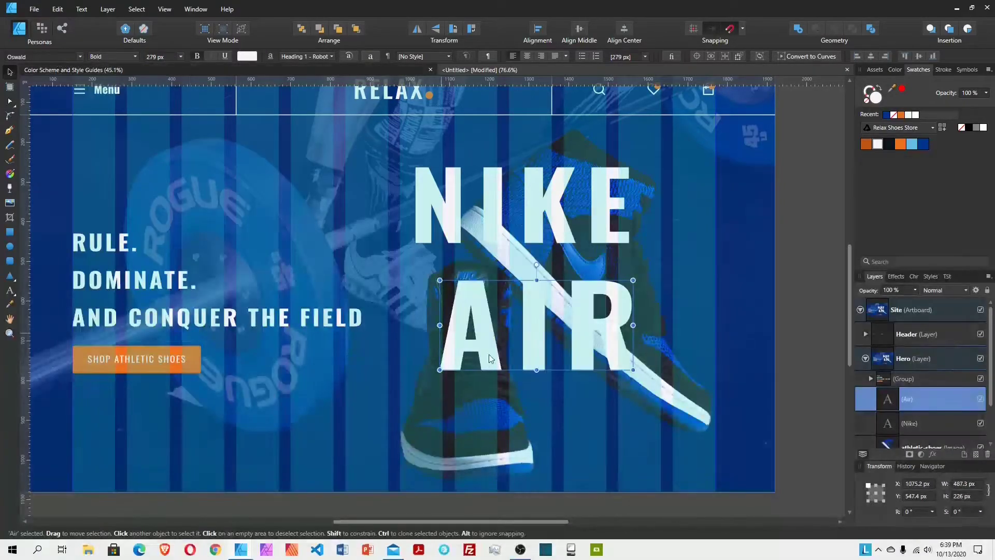
Step: Move "Air" to the shoe image's lower right, at about X 1308, Y 729 px, and align "Nike" with the image's left edge at X 975 px
left_click_drag(548, 314, 643, 388)
left_click(560, 215)
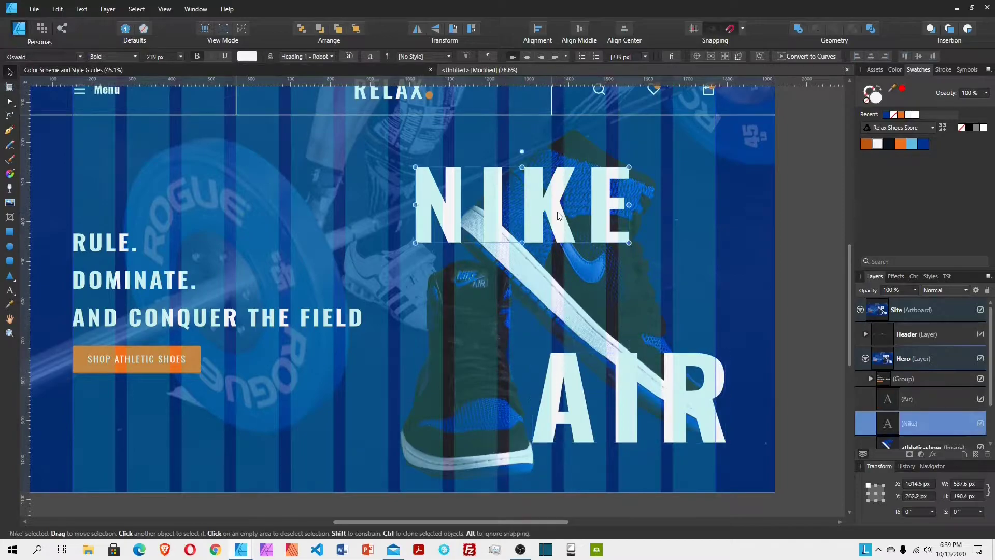
left_click_drag(560, 216, 542, 212)
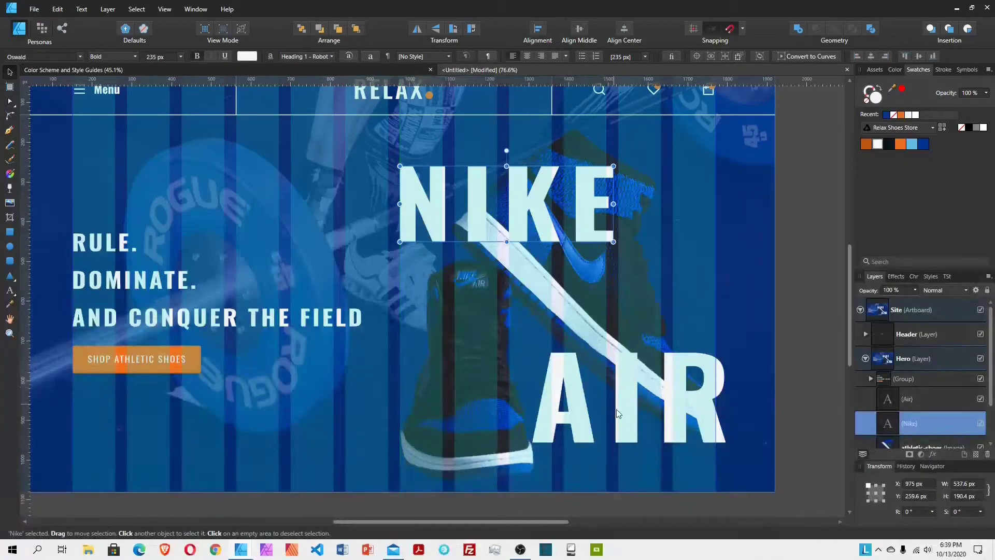
Step: Move the "Air" text layer beneath the athletic-shoes image so it sits behind the shoes
left_click(906, 402)
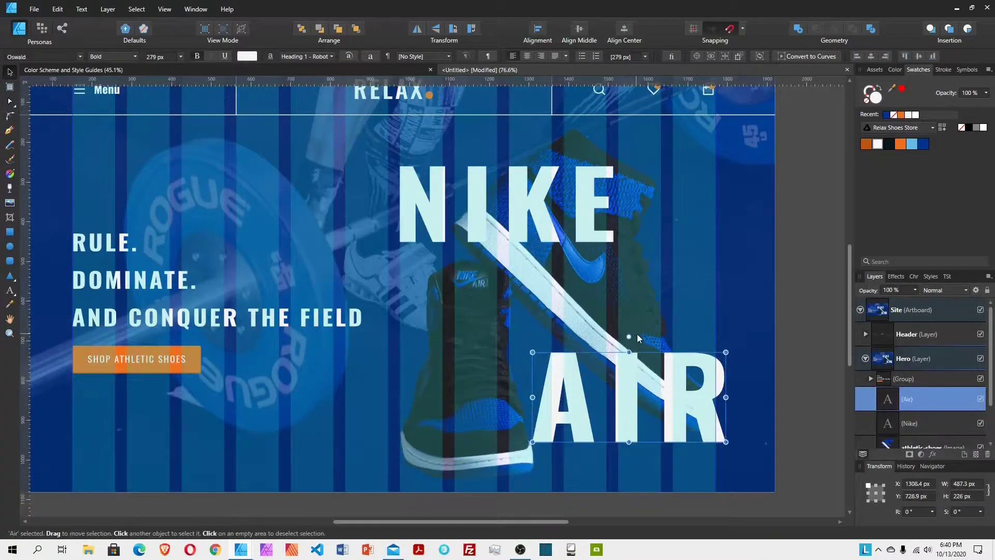
scroll(627, 346, "down", 1)
left_click_drag(871, 352, 880, 410)
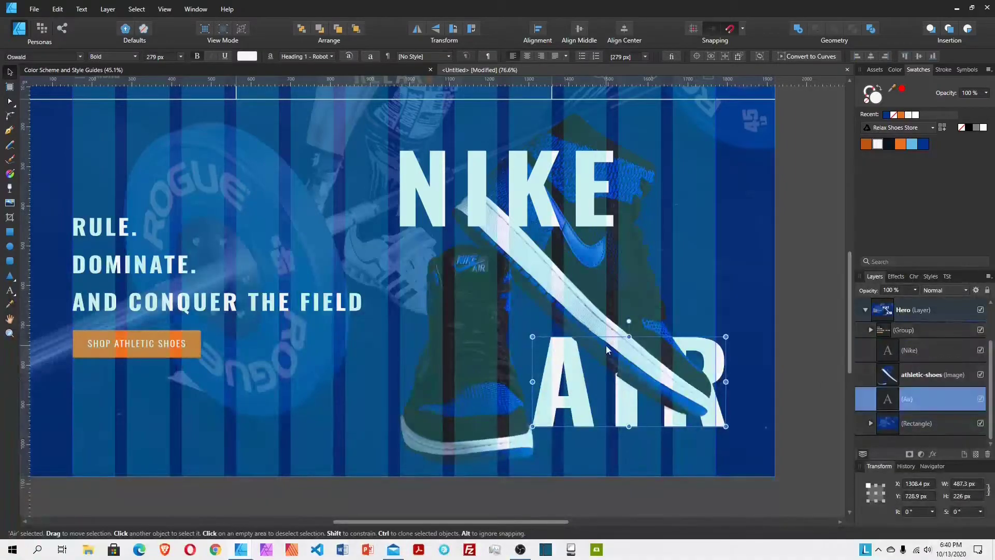
Step: Reduce the opacity of both the "Nike" and "Air" texts to 20%
left_click(916, 351)
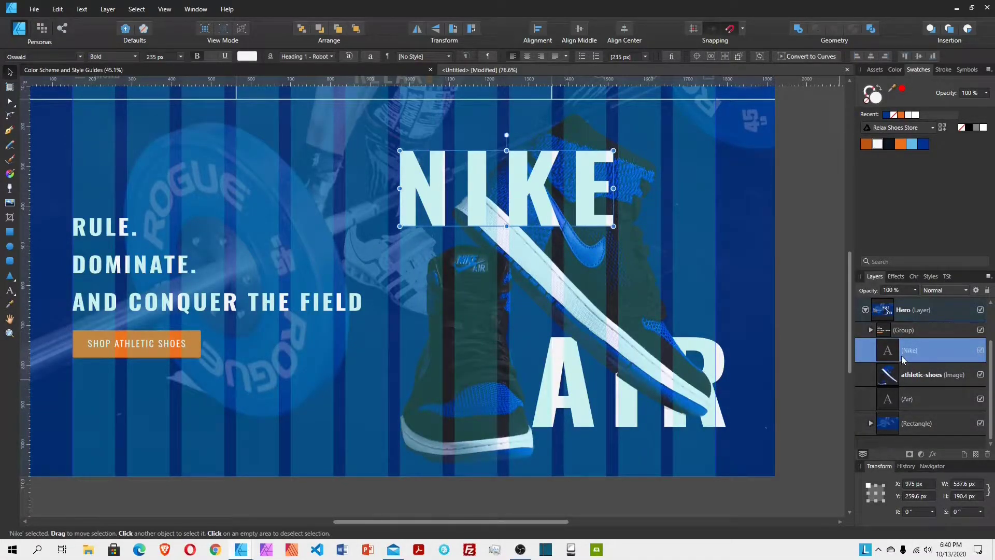
left_click(914, 293)
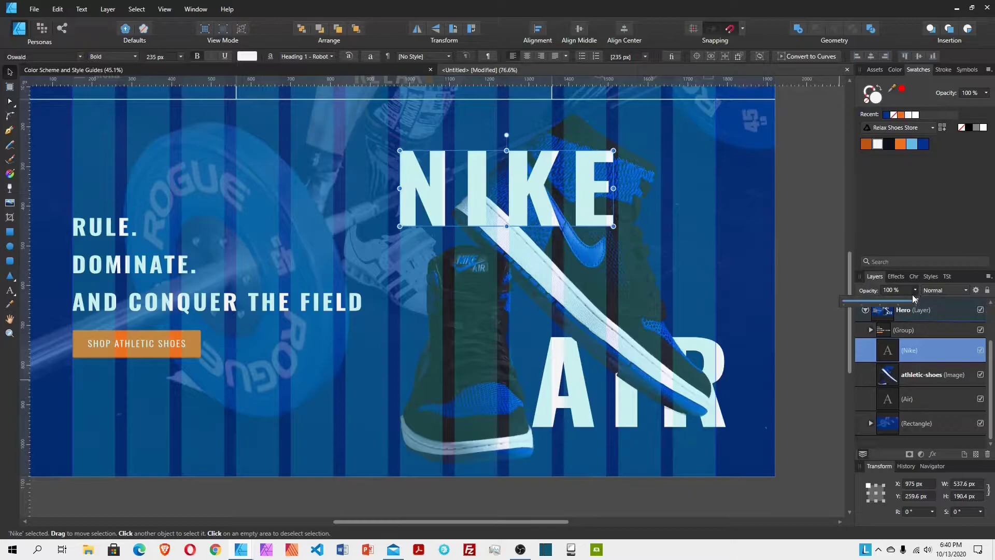
left_click_drag(913, 298, 858, 300)
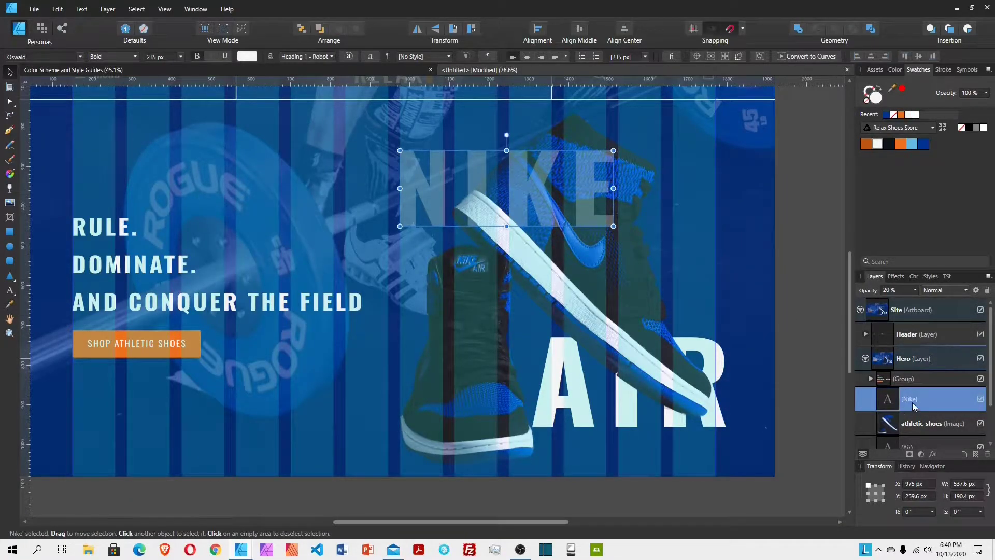
scroll(912, 402, "down", 2)
left_click(913, 400)
left_click(901, 292)
type("20")
key("Return")
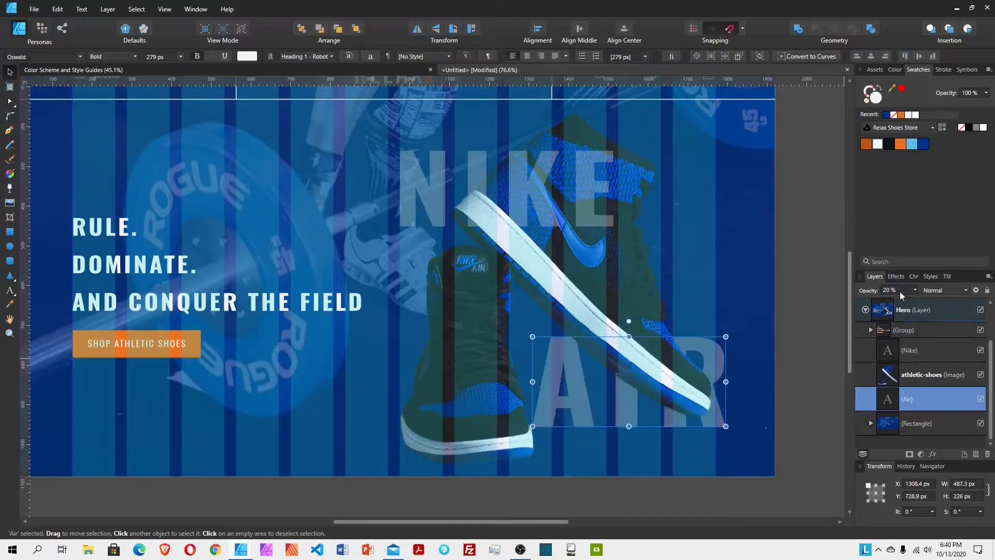
Step: In the Pixel Persona, erase the part of the letter I in "Nike" overlapping the shoe's sole with a soft 64 px brush, and return to the Designer Persona
left_click(914, 351)
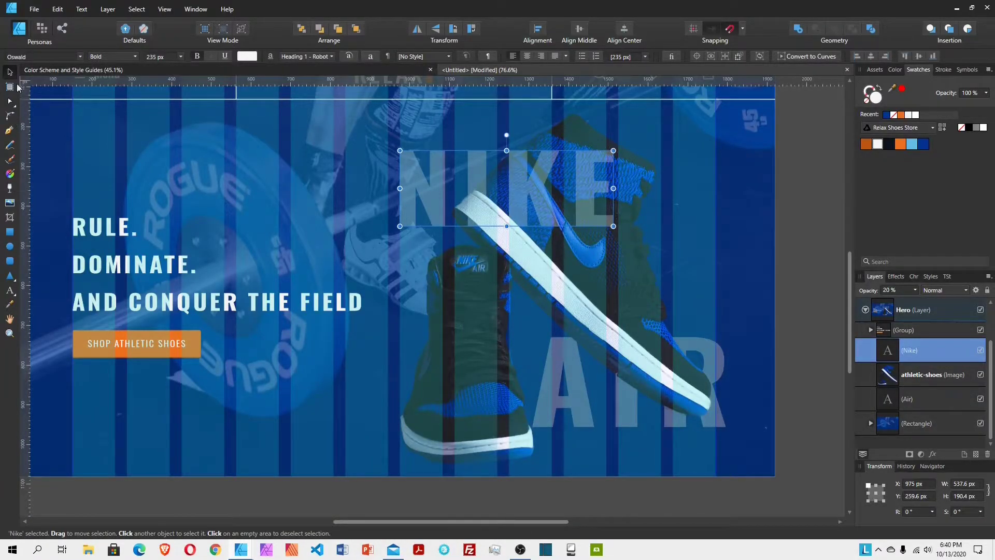
left_click(42, 30)
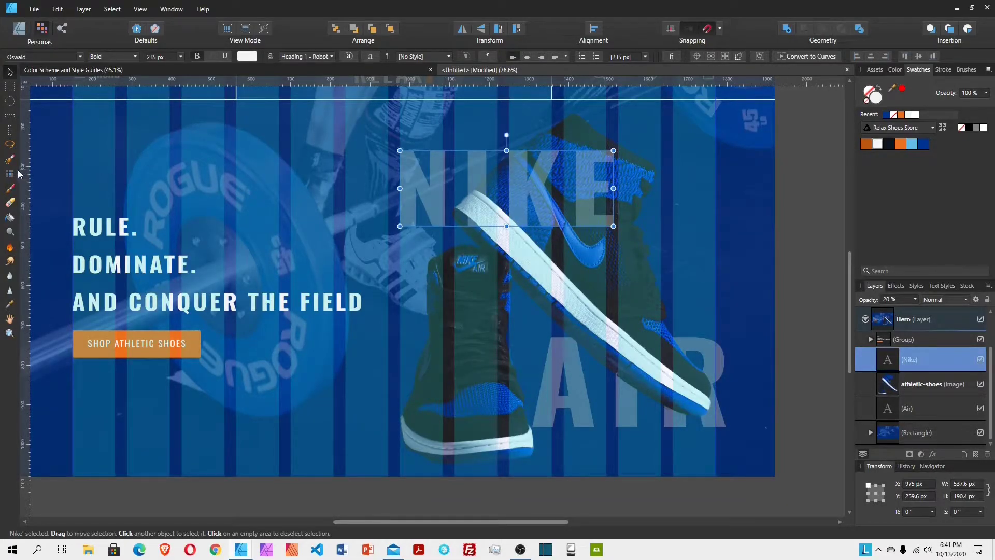
left_click(11, 205)
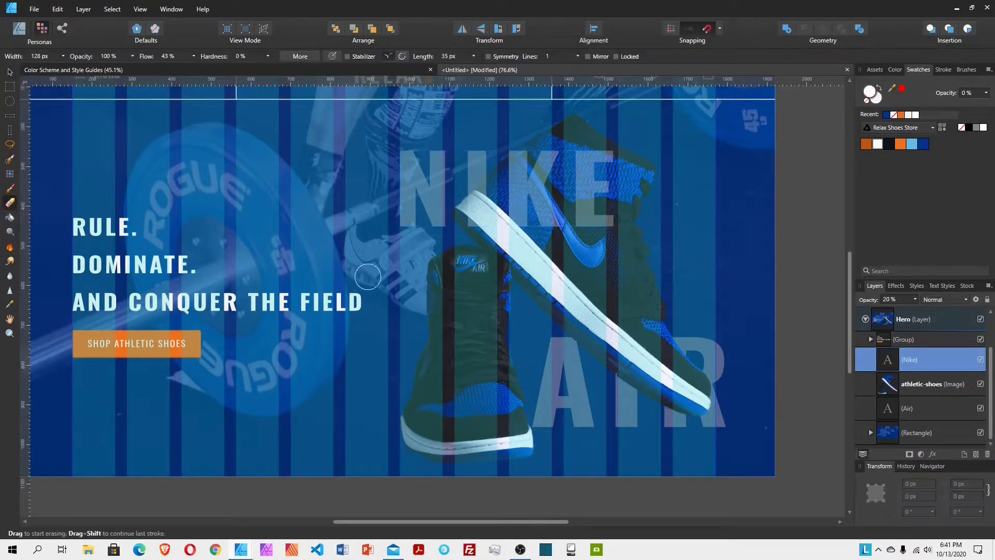
left_click(962, 70)
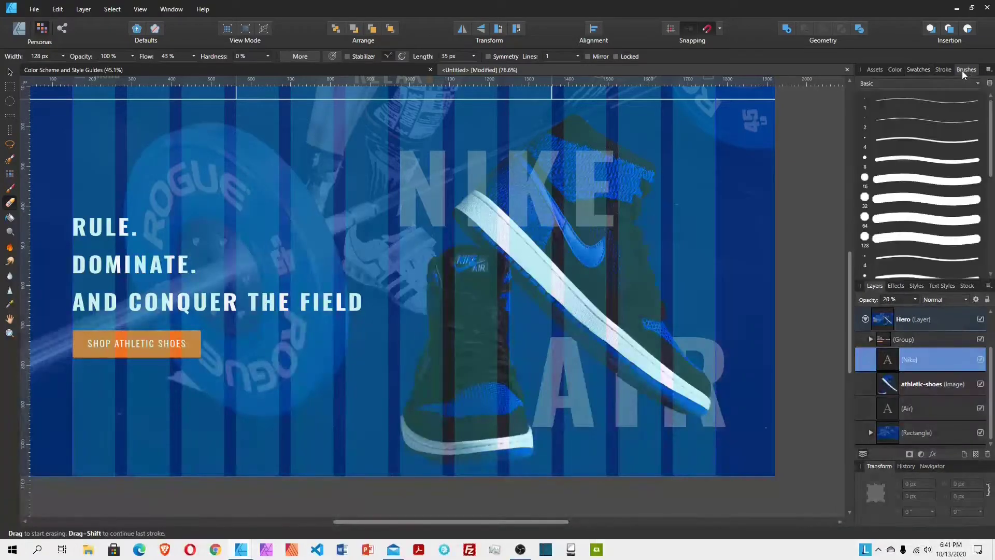
scroll(921, 215, "down", 2)
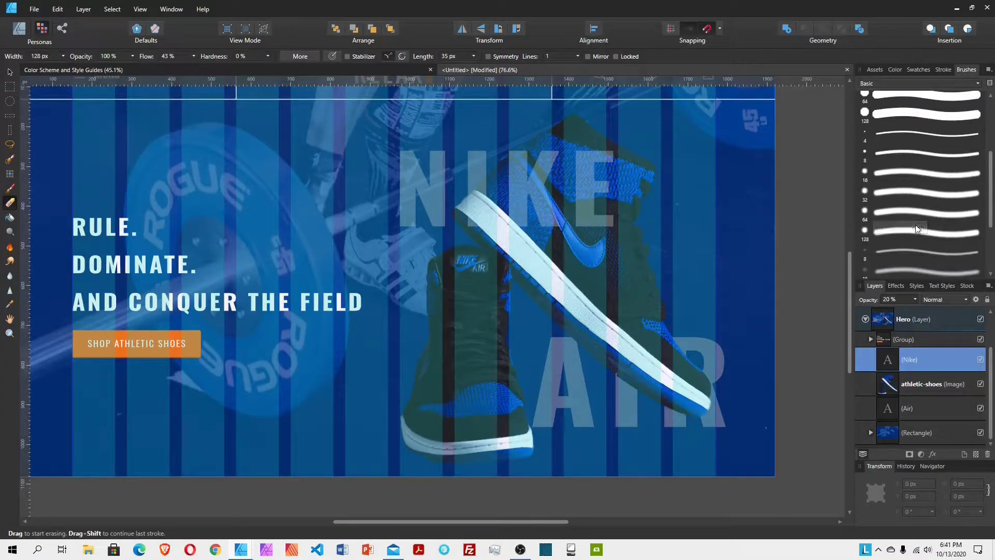
left_click(897, 213)
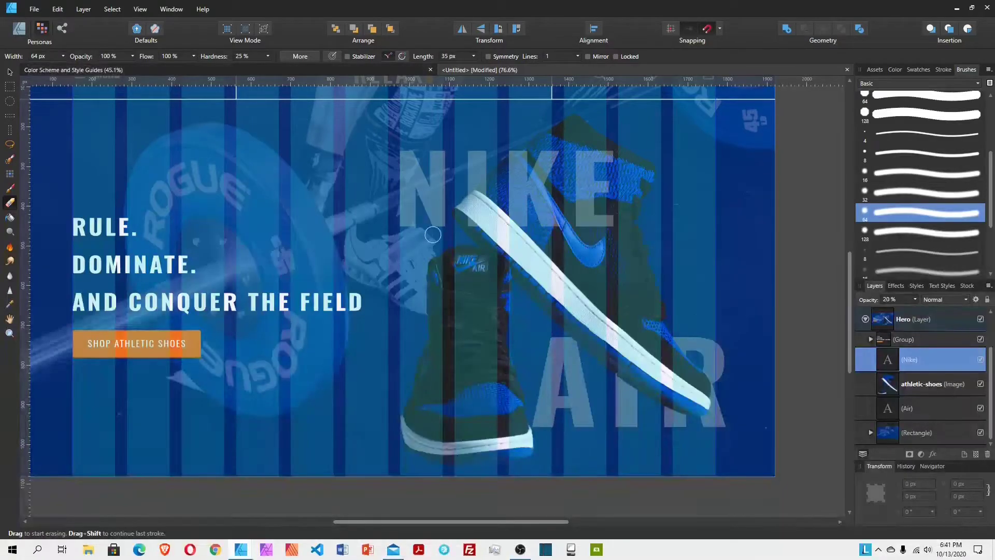
left_click(484, 202)
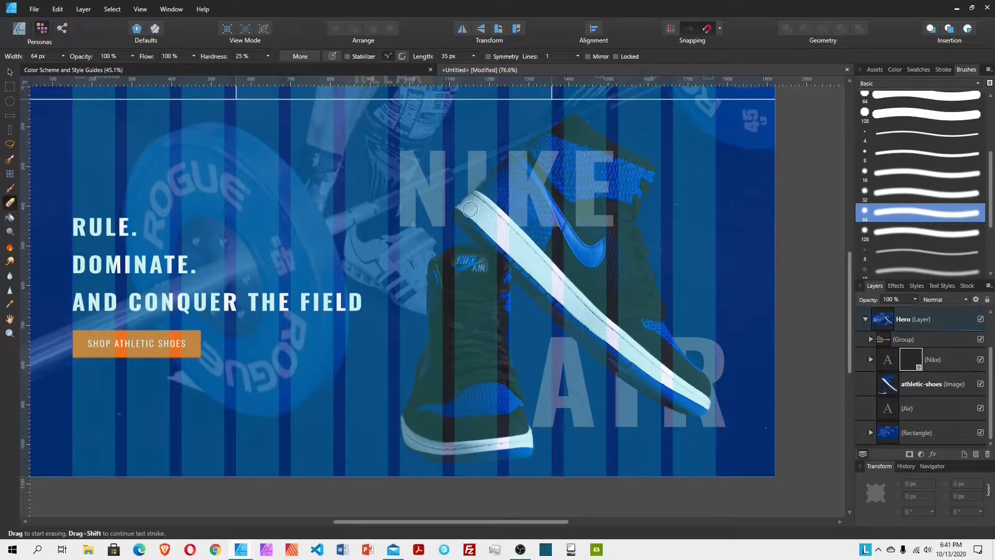
left_click_drag(488, 184, 477, 197)
key("v")
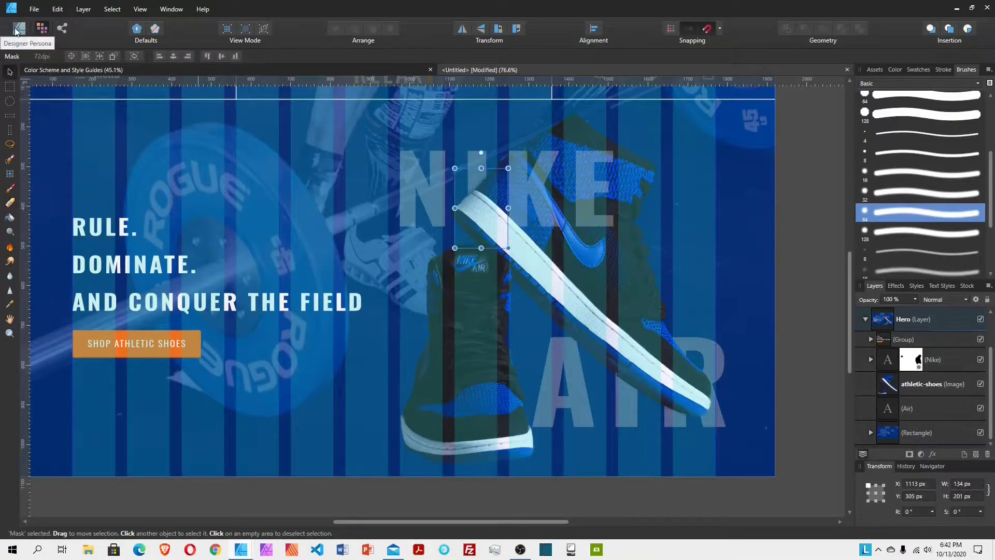
left_click(18, 31)
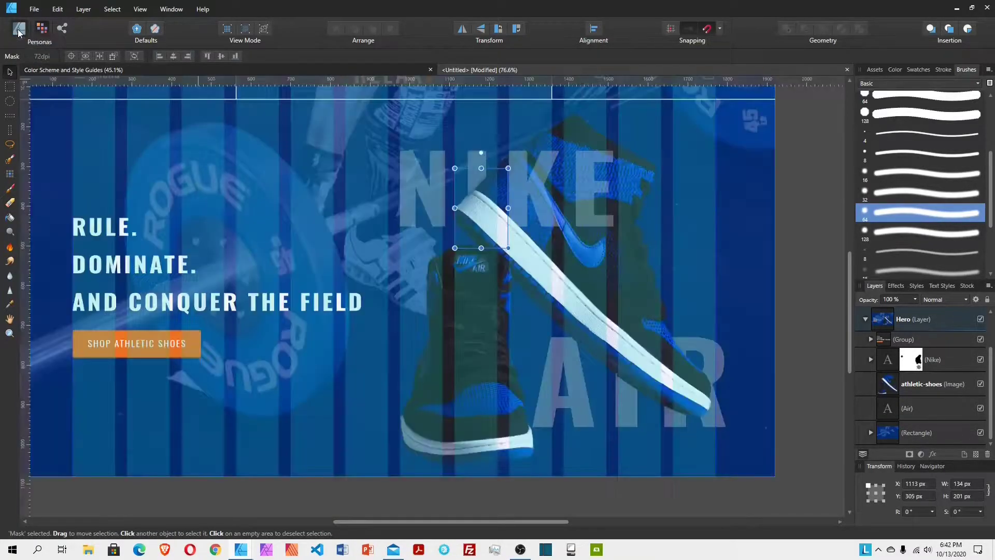
Step: Nest the headline group, the "Nike" and "Air" texts and the athletic-shoes image inside the Hero layer's background rectangle
left_click(532, 308)
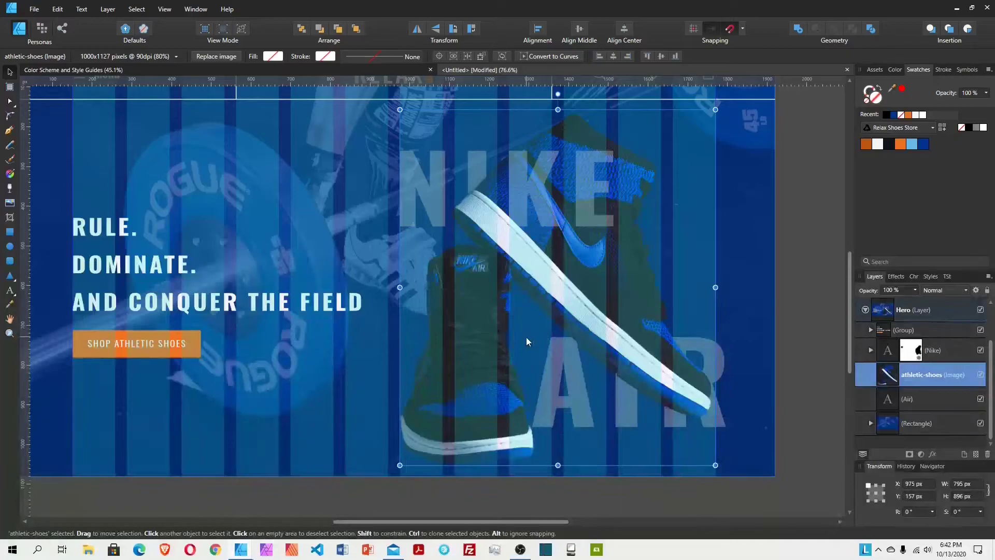
scroll(526, 337, "up", 1)
left_click_drag(539, 519, 511, 522)
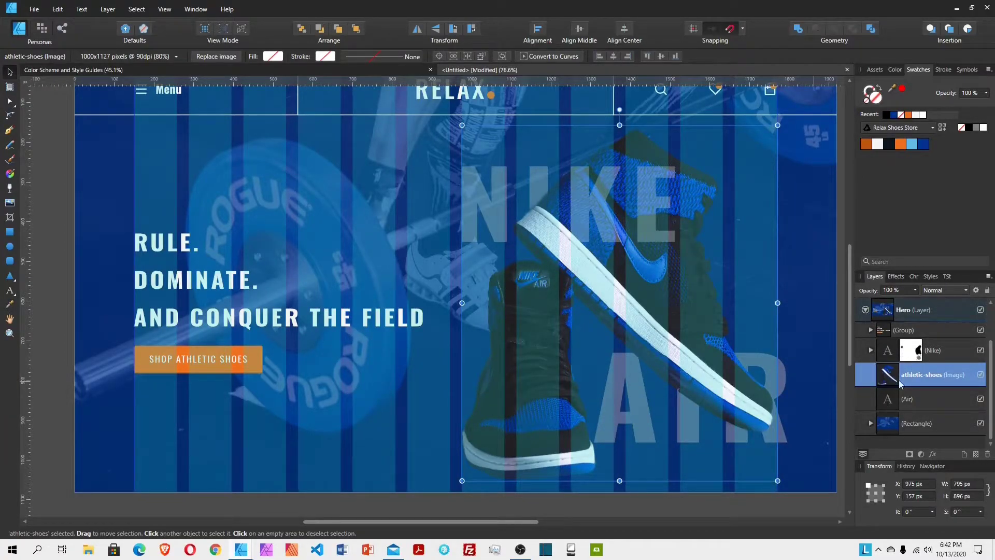
left_click(918, 337)
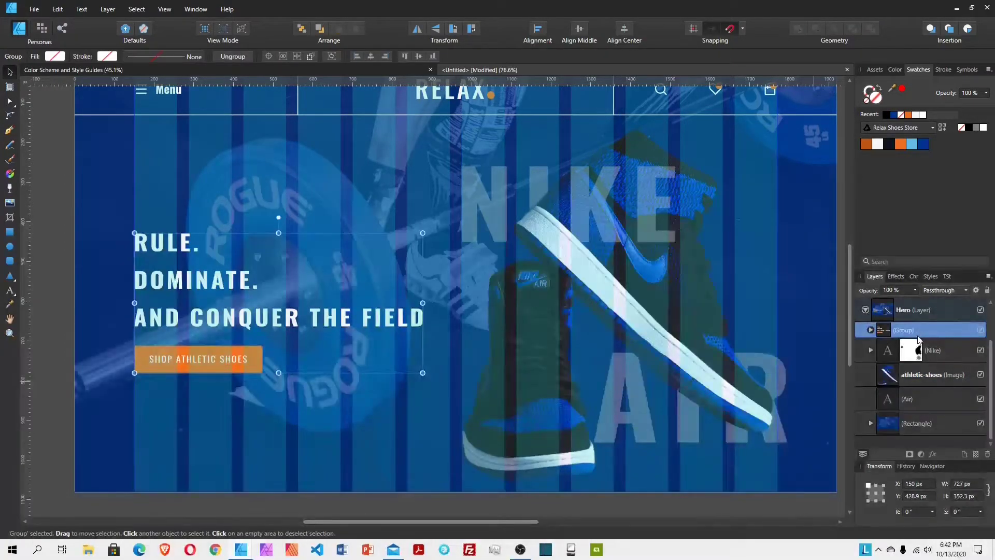
left_click(919, 403, "shift")
left_click_drag(919, 403, 923, 424)
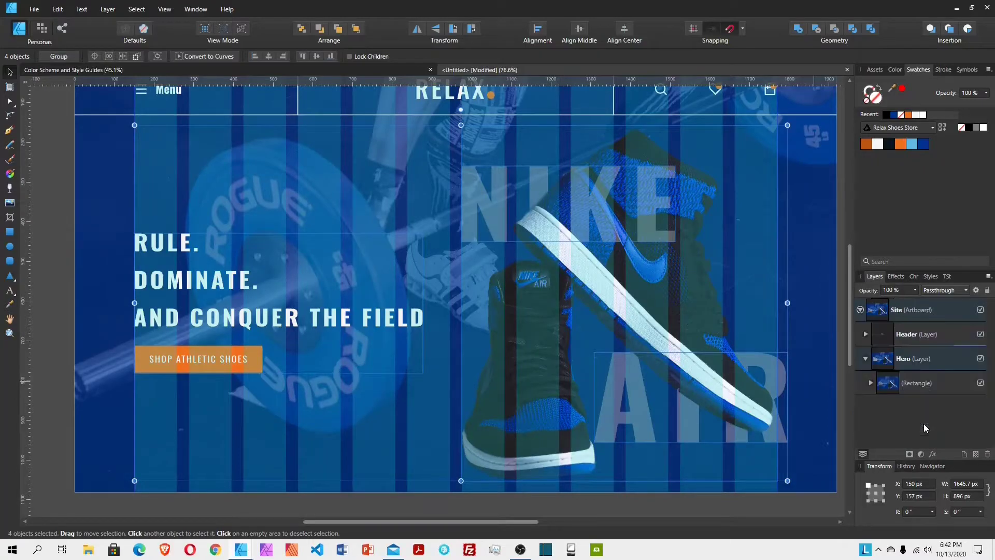
Step: Rename the background rectangle inside the Hero layer as "slide-1"
double_click(916, 383)
type("slide-1")
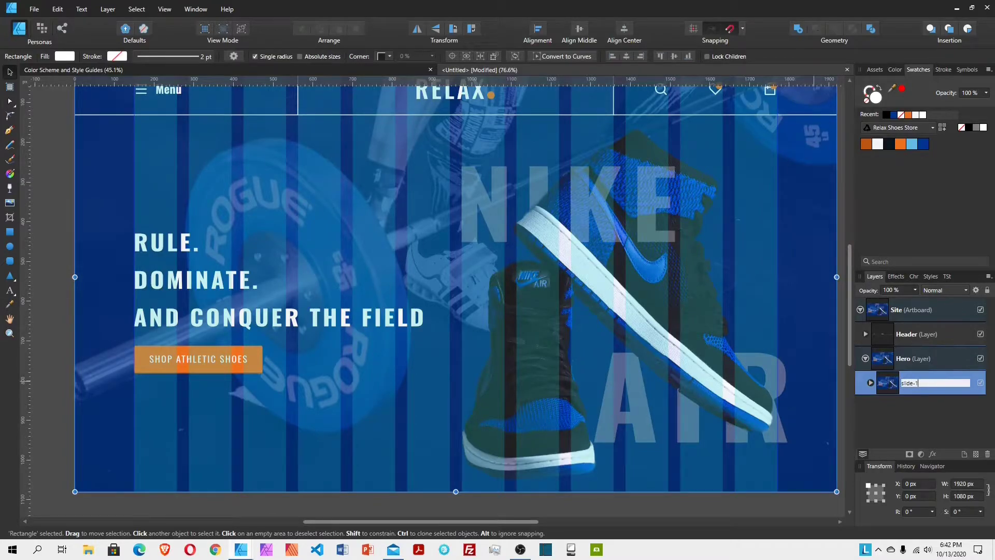
key("Return")
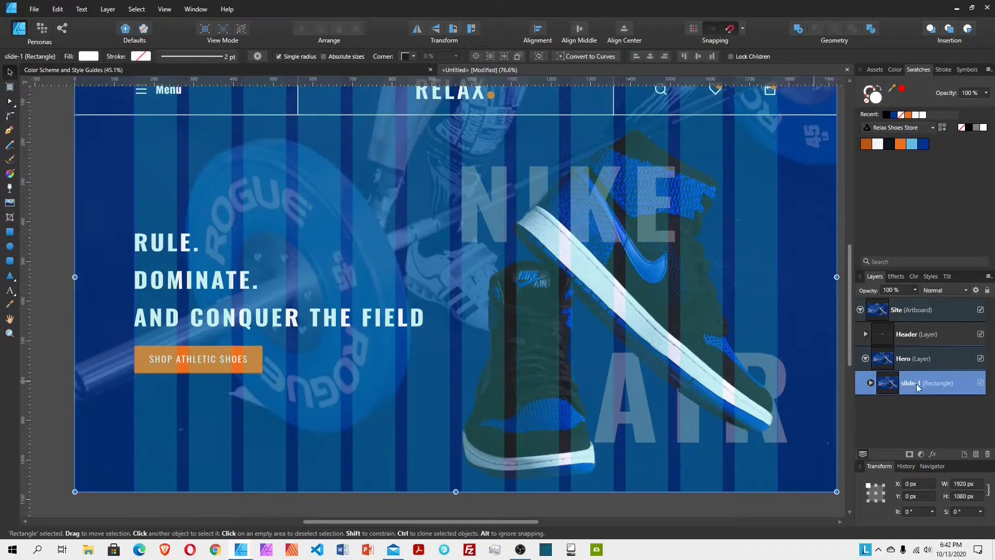
Step: Duplicate slide-1, rename the lower copy as "slide-2" and hide slide-1
key("ctrl+j")
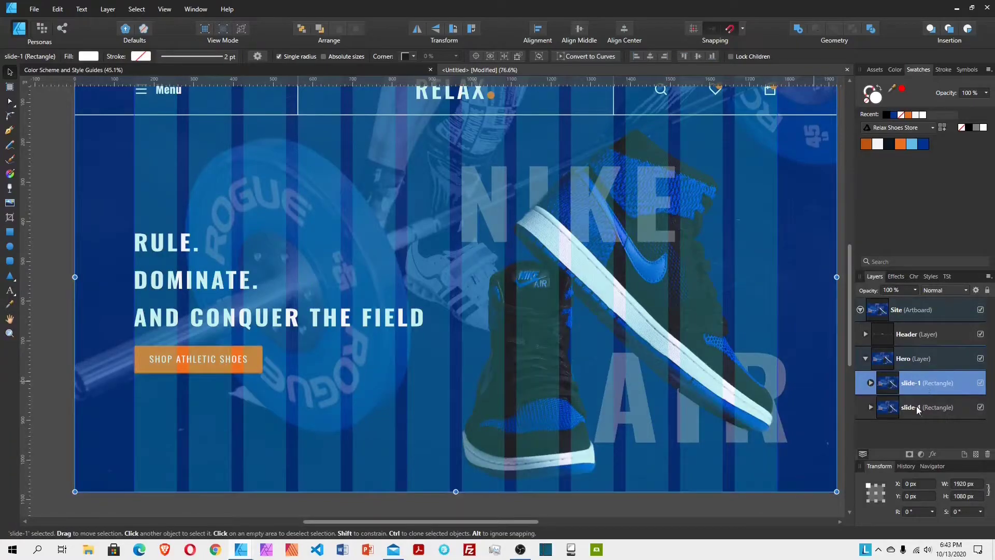
left_click(917, 409)
double_click(923, 409)
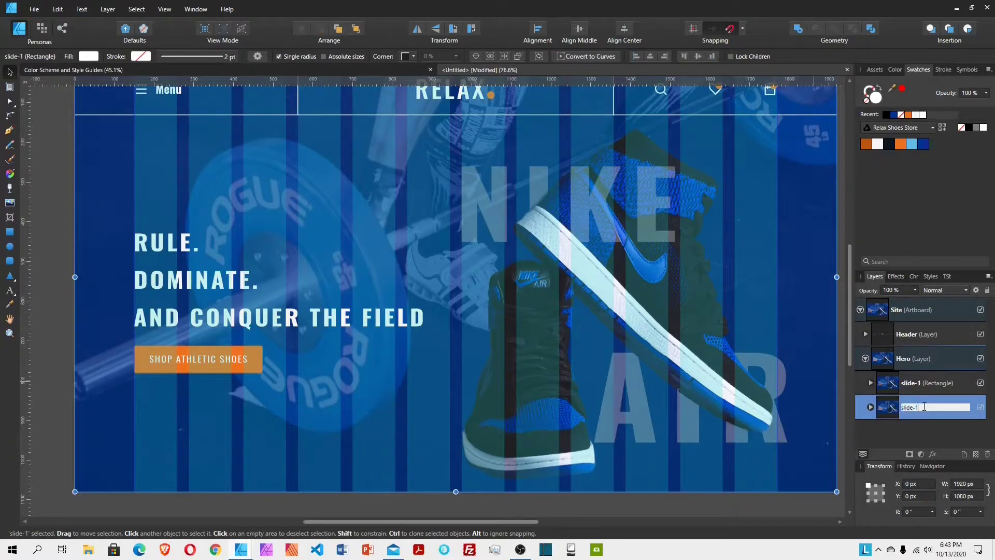
type("slide-2")
key("Return")
left_click(981, 383)
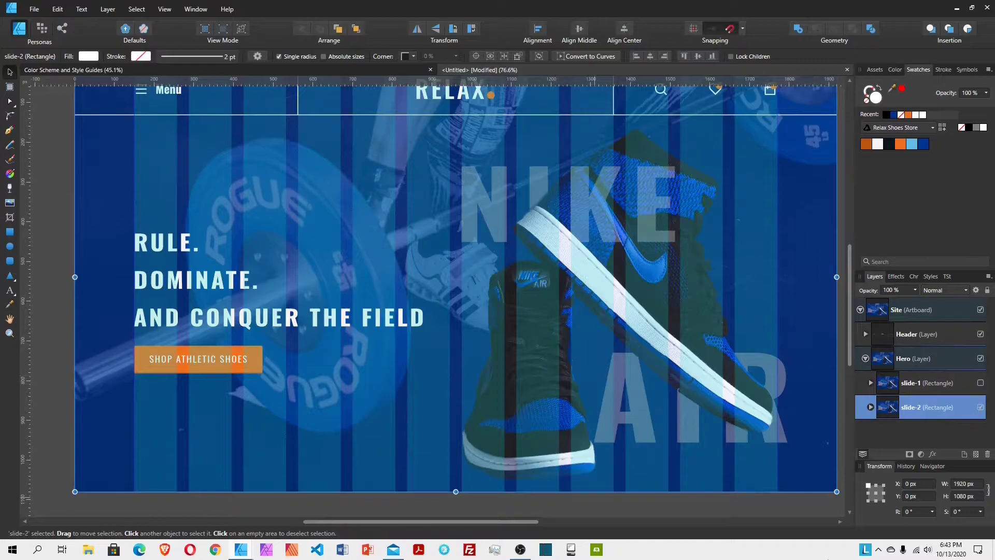
Step: Replace the background photo inside slide-2 with athlete-tying-running-shoes.jpg from the Project 5 - Relax Shoes folder
left_click(871, 407)
scroll(902, 399, "down", 2)
scroll(903, 396, "up", 3)
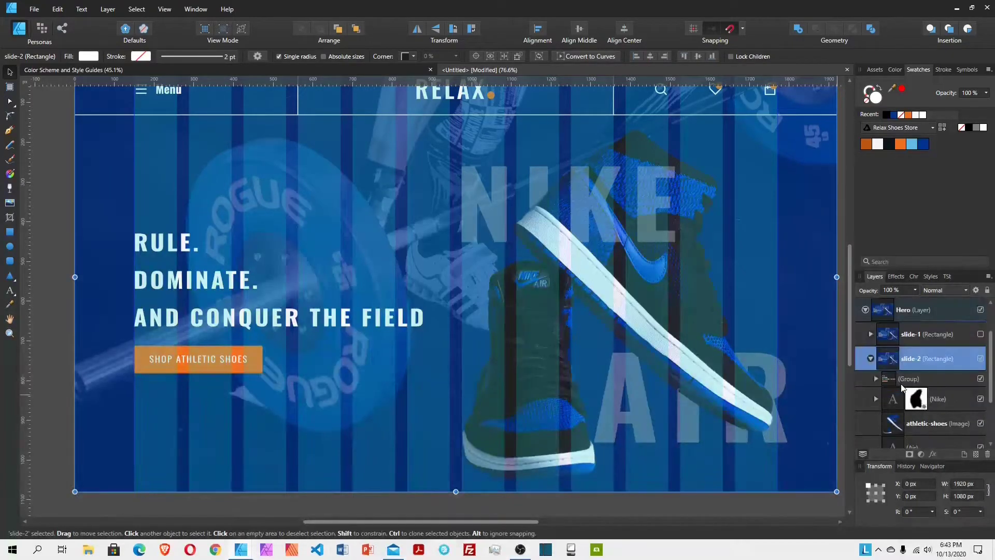
scroll(480, 307, "down", 3)
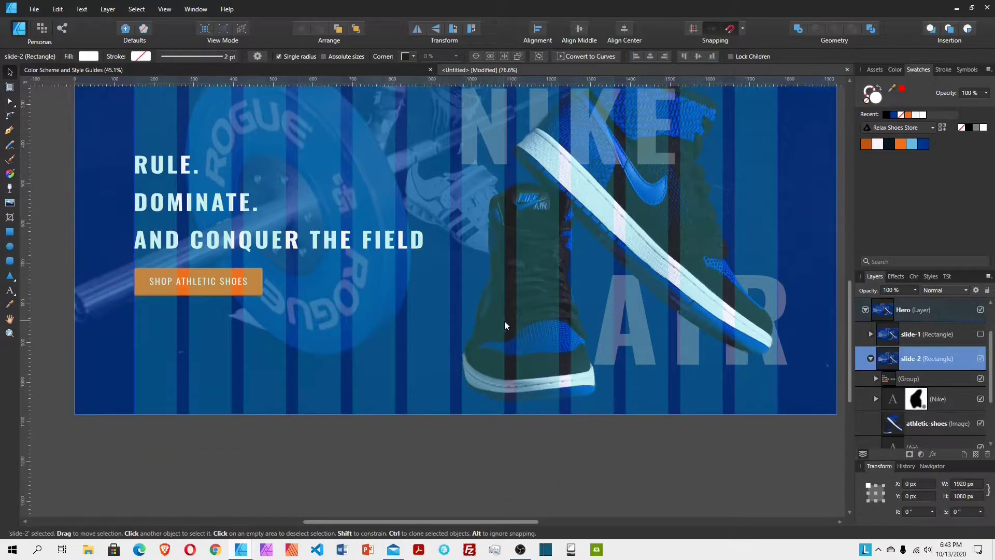
scroll(919, 400, "down", 3)
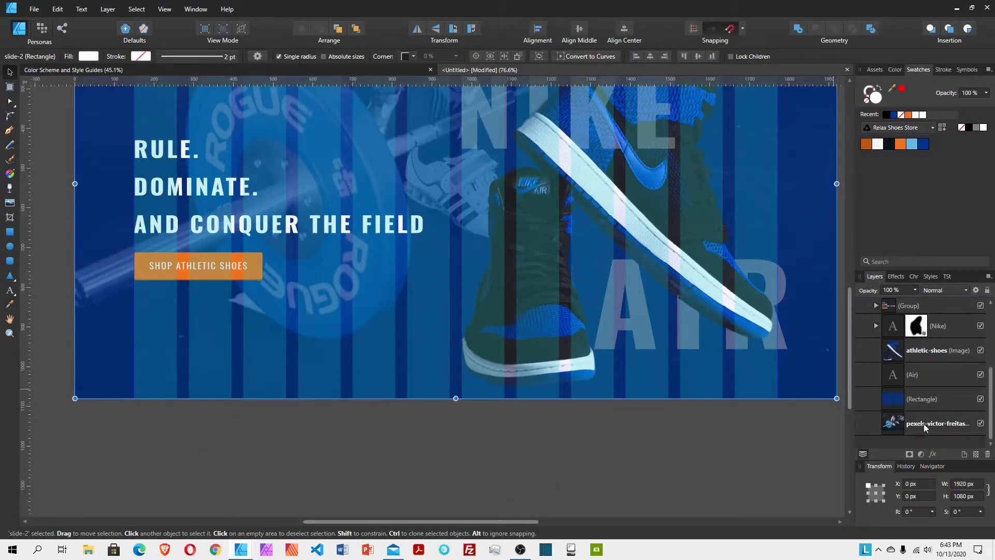
left_click(922, 423)
scroll(627, 372, "up", 3)
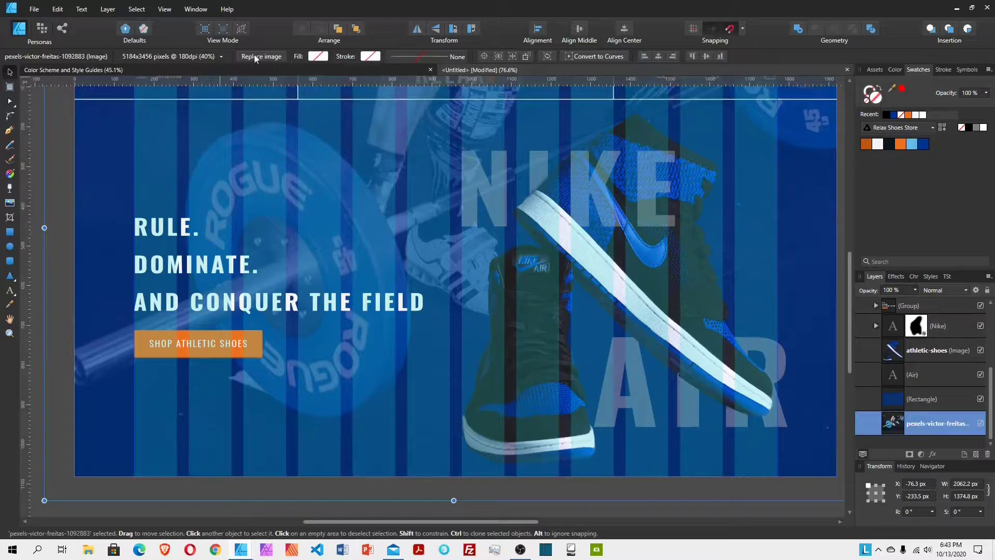
left_click(262, 57)
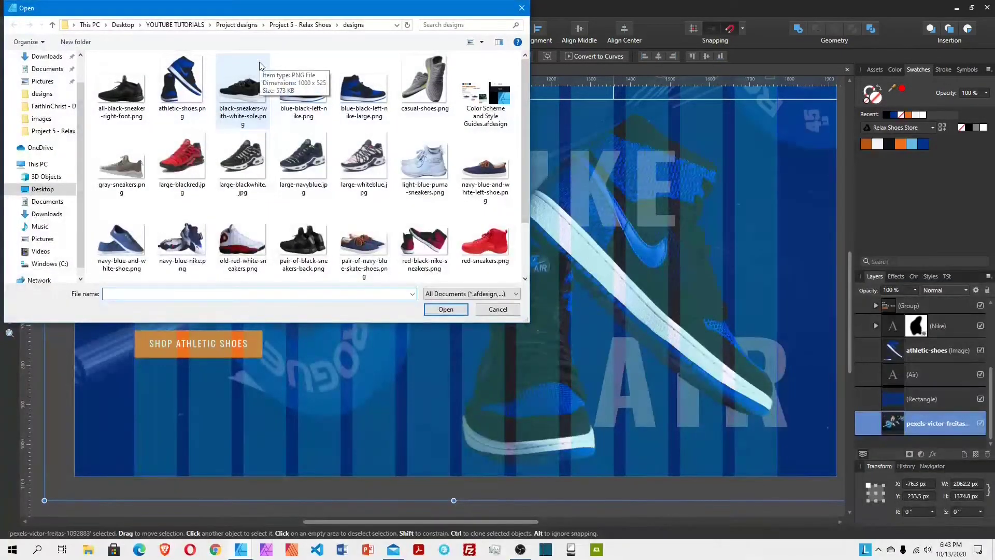
scroll(307, 160, "down", 1)
scroll(307, 159, "up", 2)
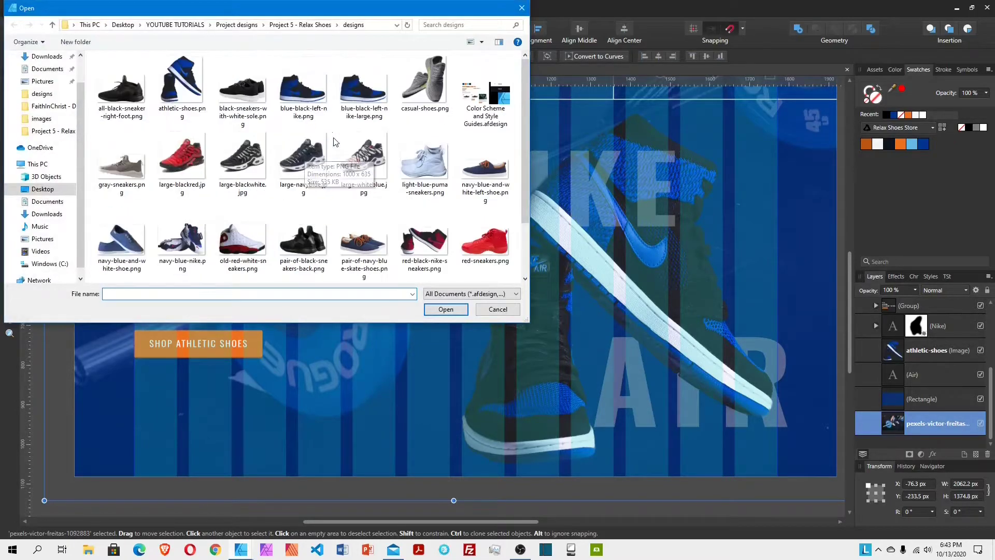
left_click(316, 25)
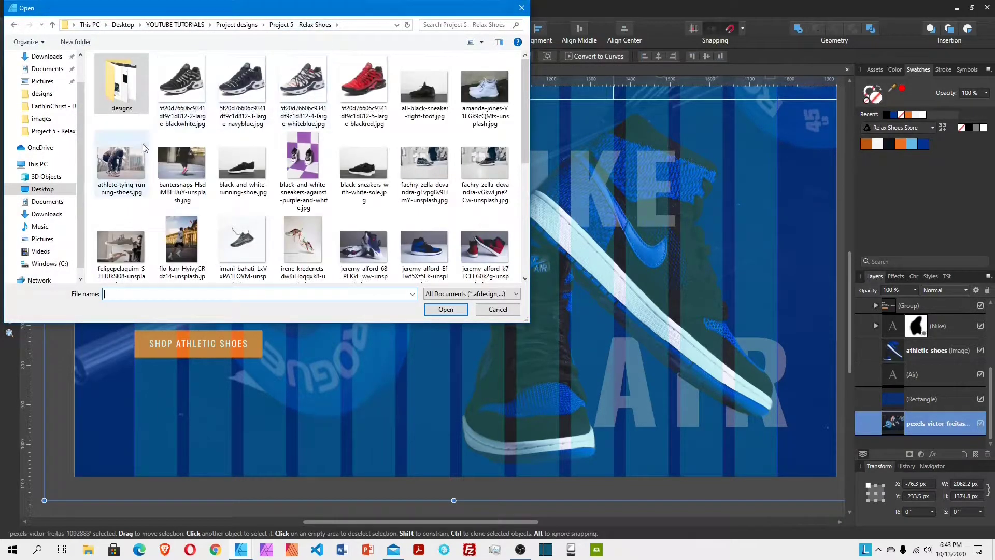
left_click(119, 162)
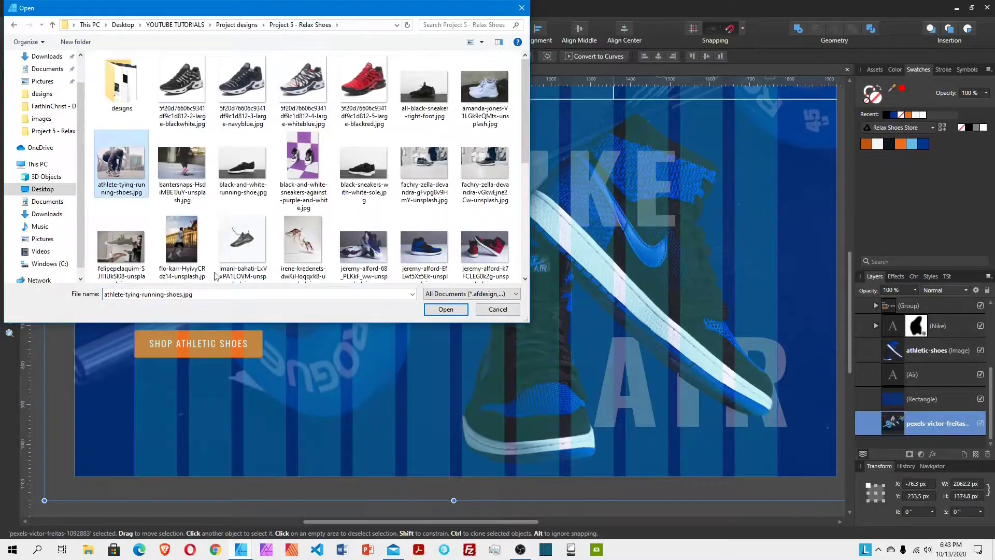
left_click(446, 308)
Step: Delete the "Nike" and "Air" texts and the athletic-shoes image from slide-2
scroll(564, 378, "up", 2)
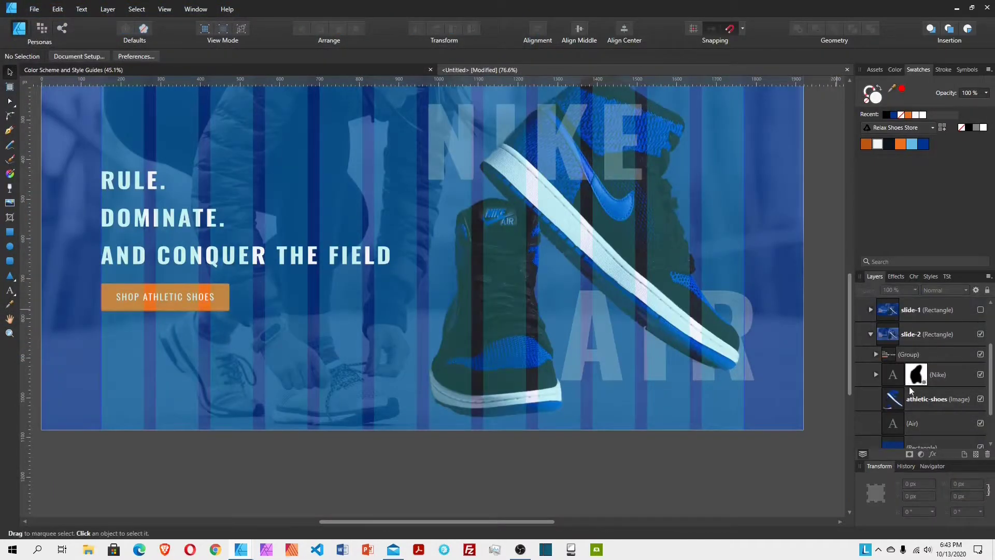
scroll(911, 390, "down", 2)
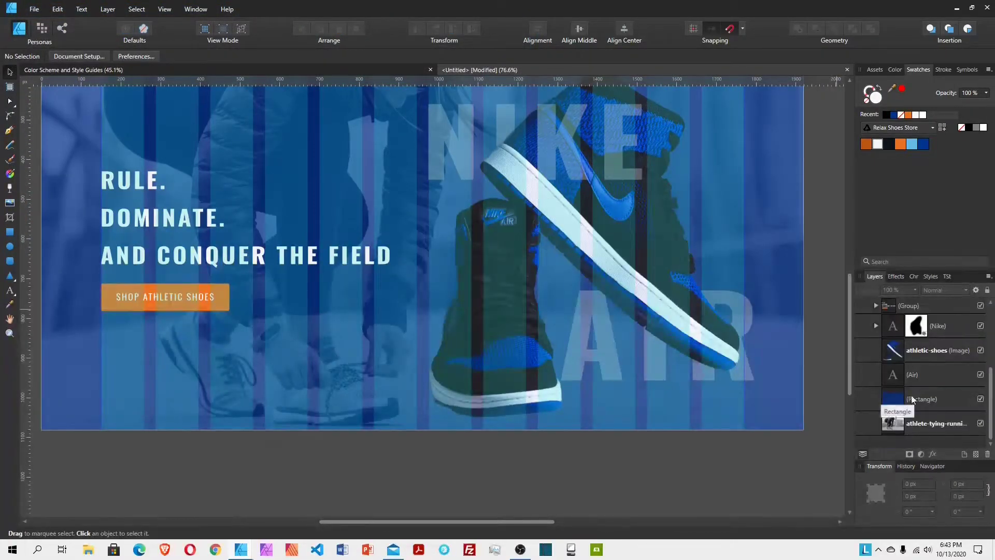
scroll(567, 284, "up", 1)
left_click(589, 242)
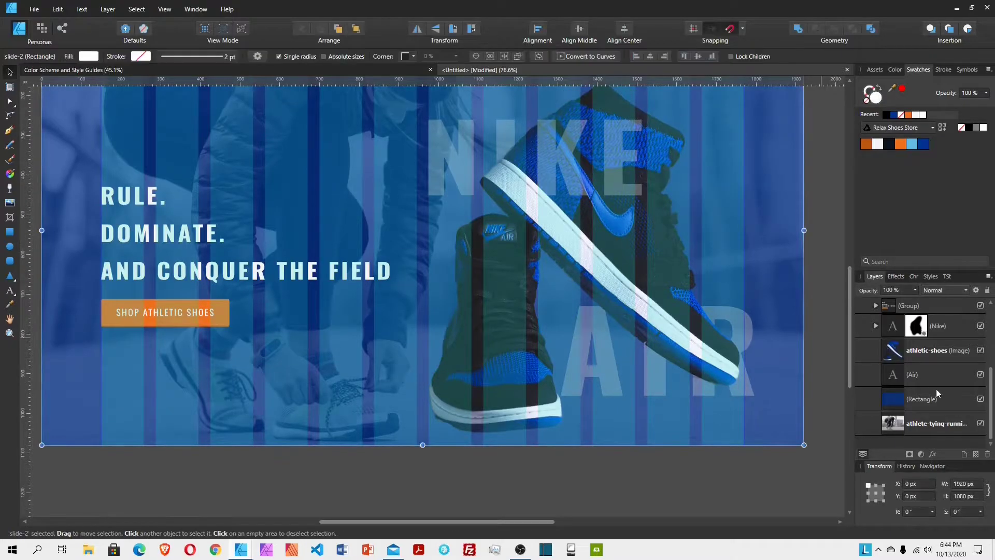
left_click(917, 348)
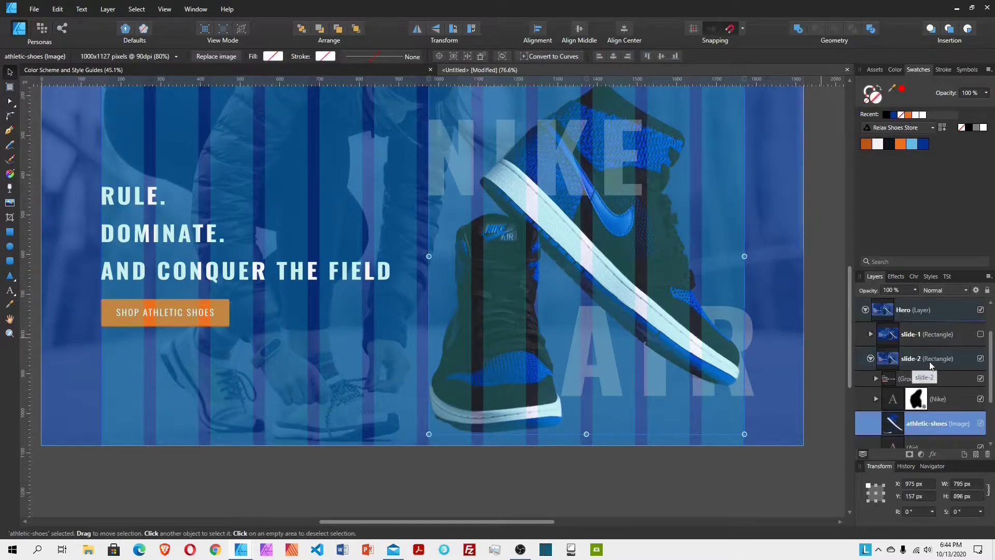
left_click(922, 378)
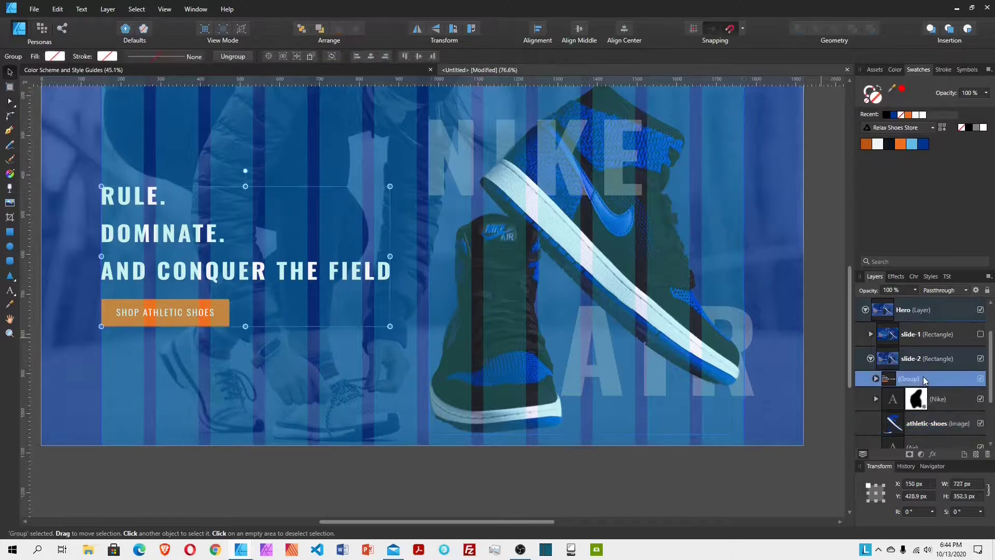
left_click(936, 399)
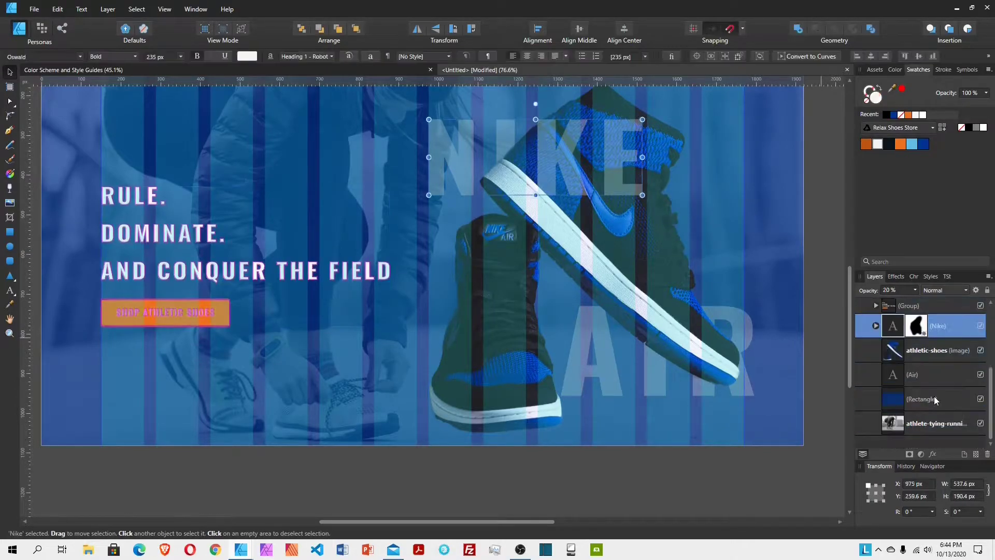
left_click(923, 374, "shift")
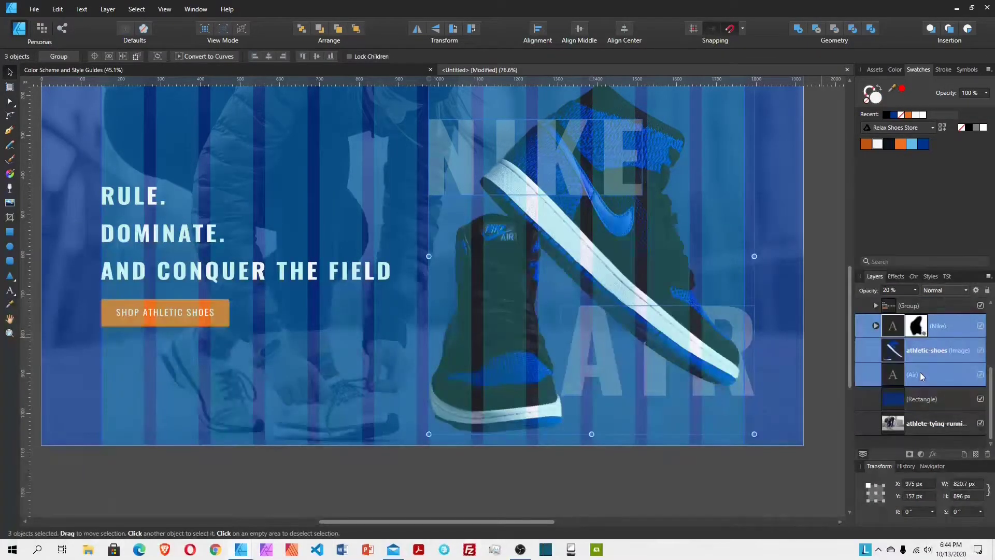
key("Delete")
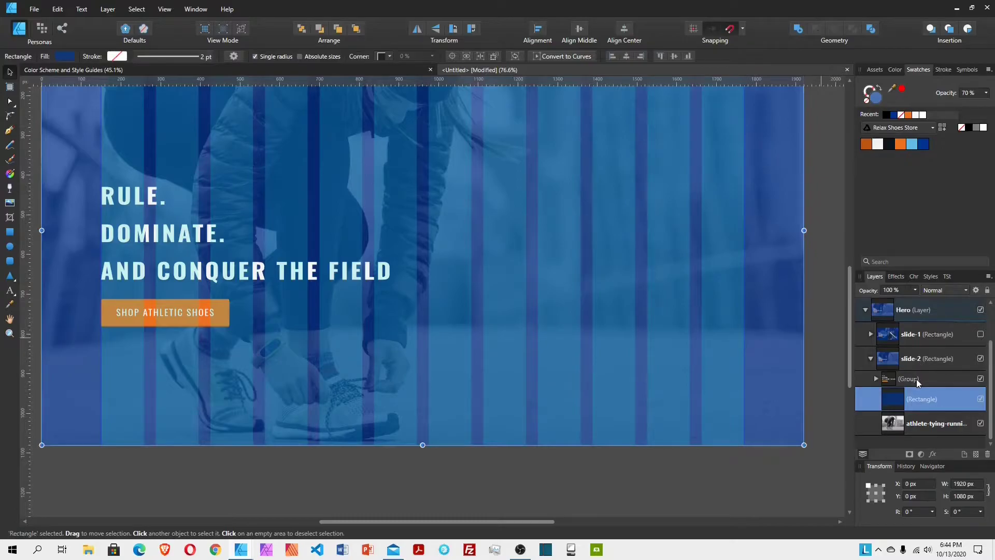
Step: Move the slide-2 headline and button group to the lower middle of the artboard, at about X 732 px, Y 655 px
left_click(916, 378)
left_click_drag(212, 283, 428, 356)
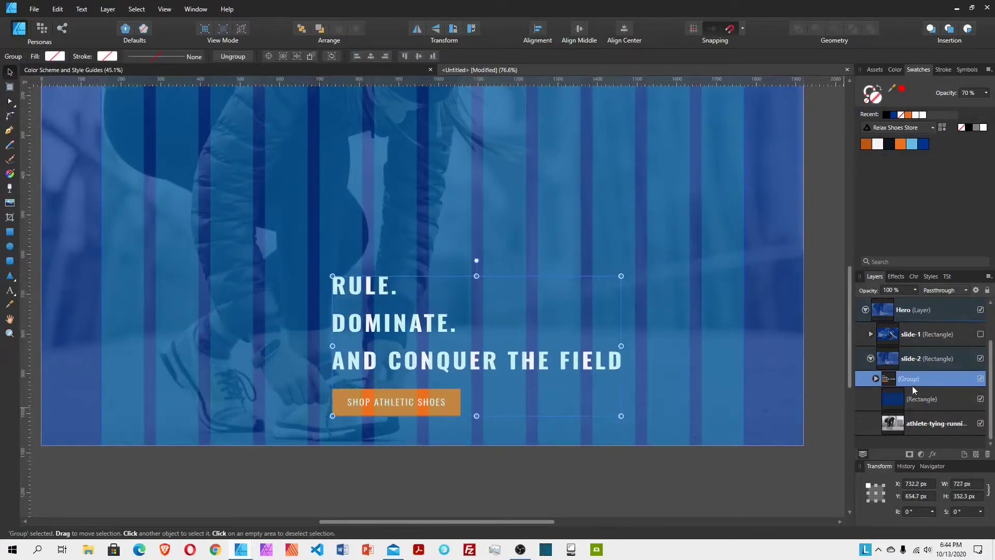
scroll(502, 260, "up", 3)
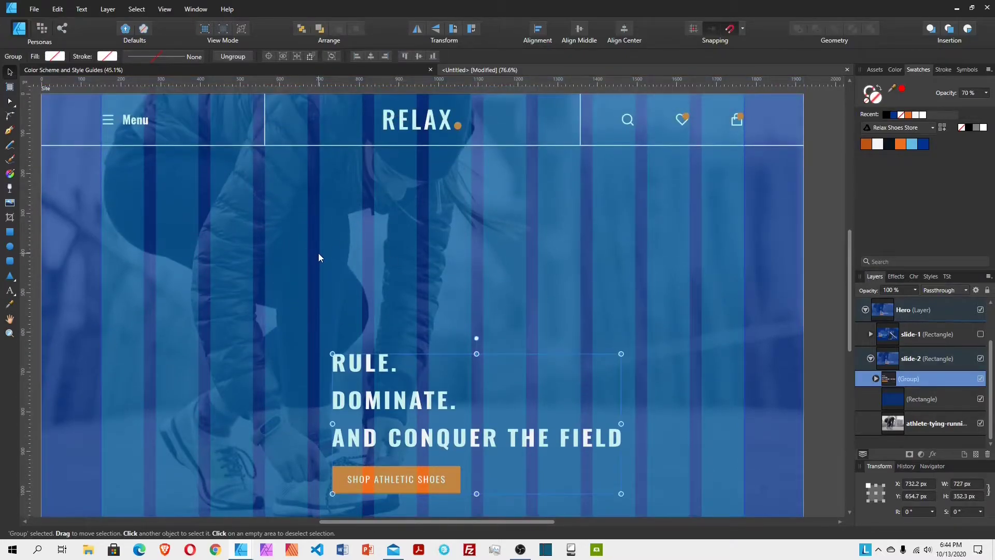
Step: Place running-shoes.png from the designs folder in slide-2, just below the header line, about 1345 px wide
left_click(9, 202)
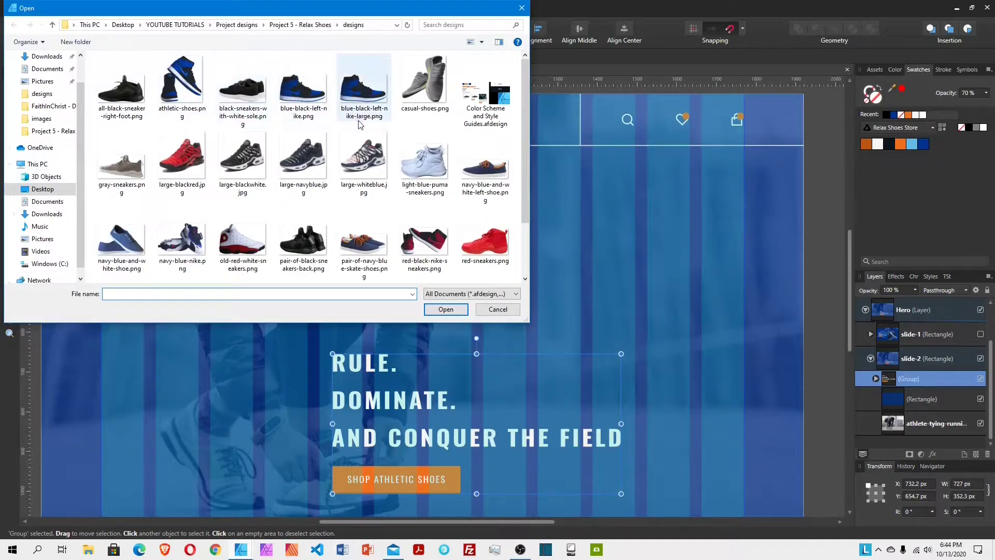
scroll(361, 126, "down", 2)
scroll(362, 129, "up", 2)
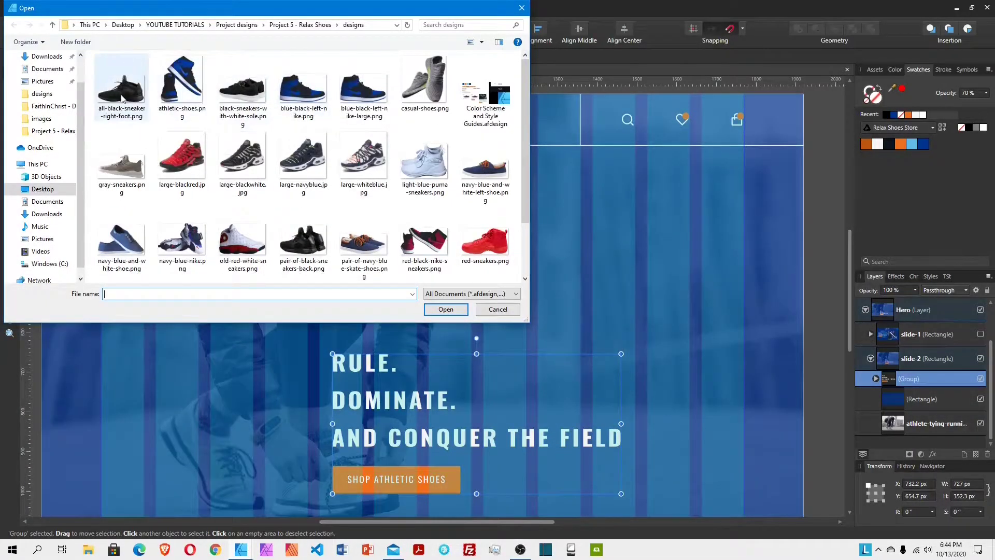
scroll(421, 160, "down", 2)
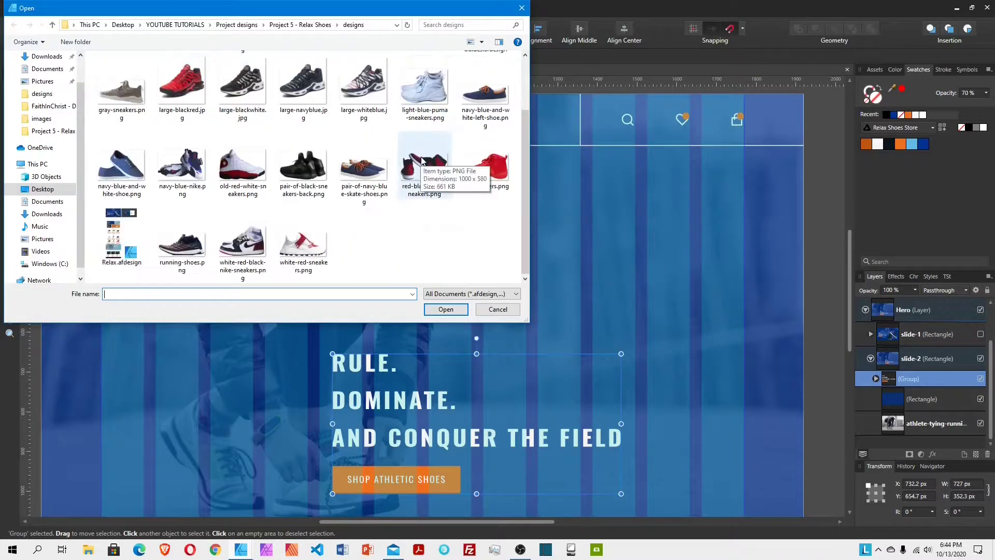
left_click(182, 241)
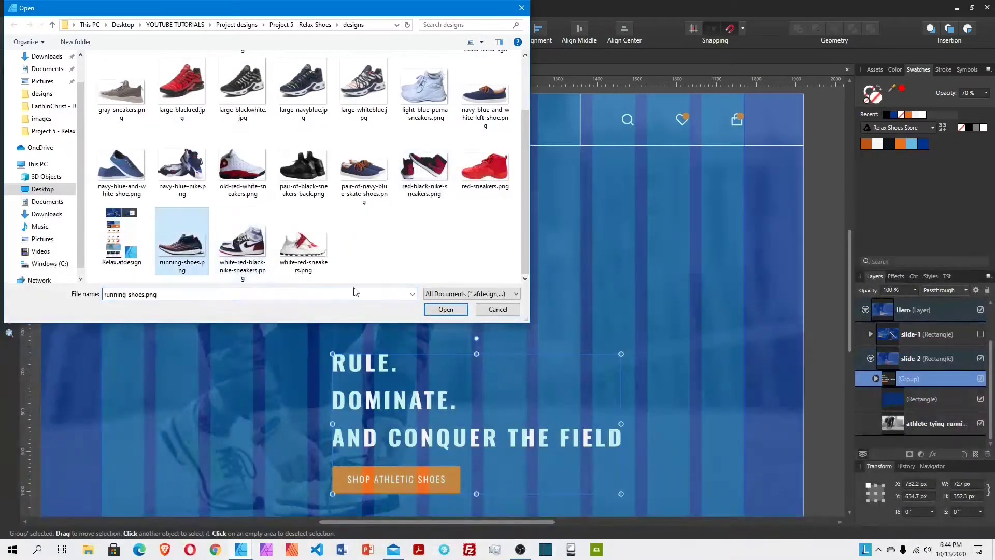
left_click(451, 310)
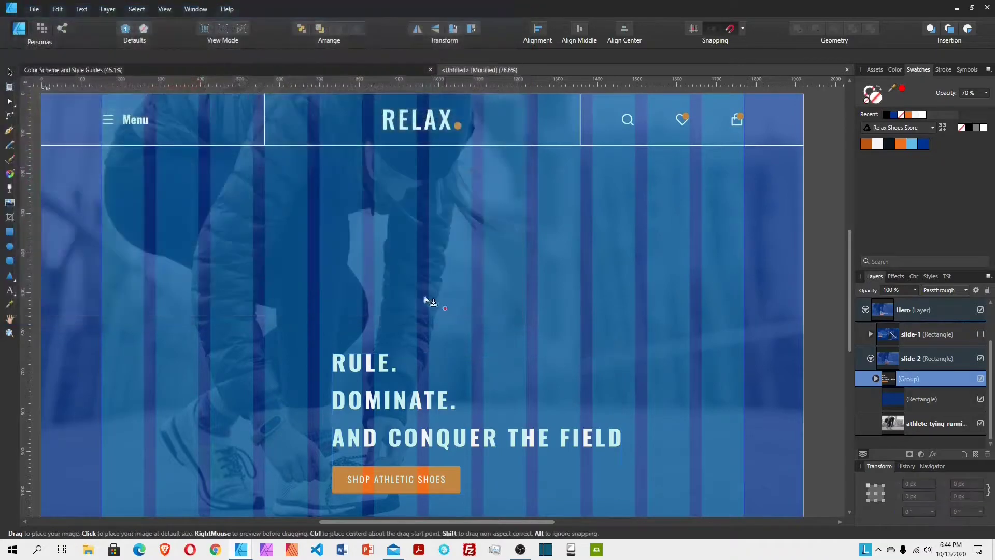
left_click_drag(210, 149, 751, 369)
Step: Scale the running-shoes image proportionally to a height of 603 px and centre it horizontally on the artboard
left_click(977, 496)
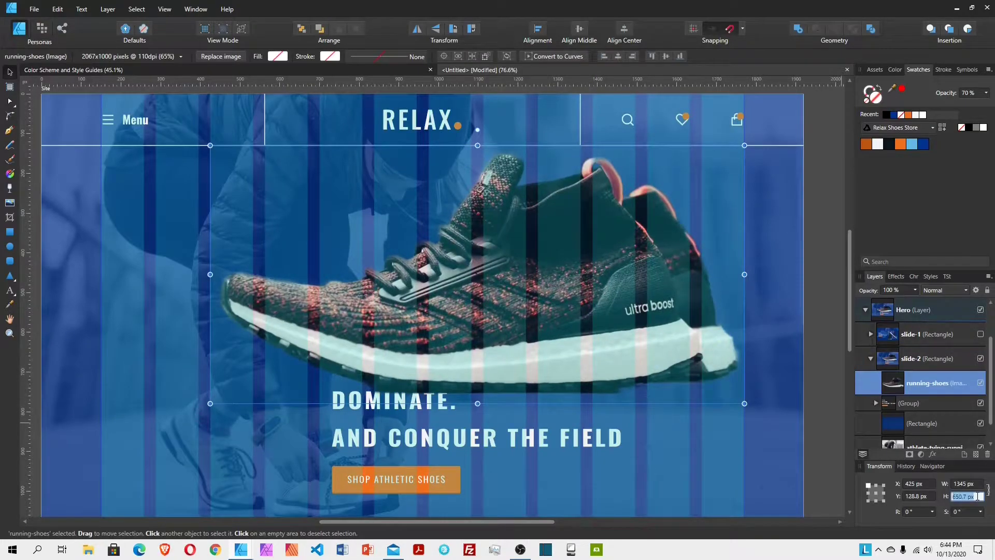
type("603")
key("Return")
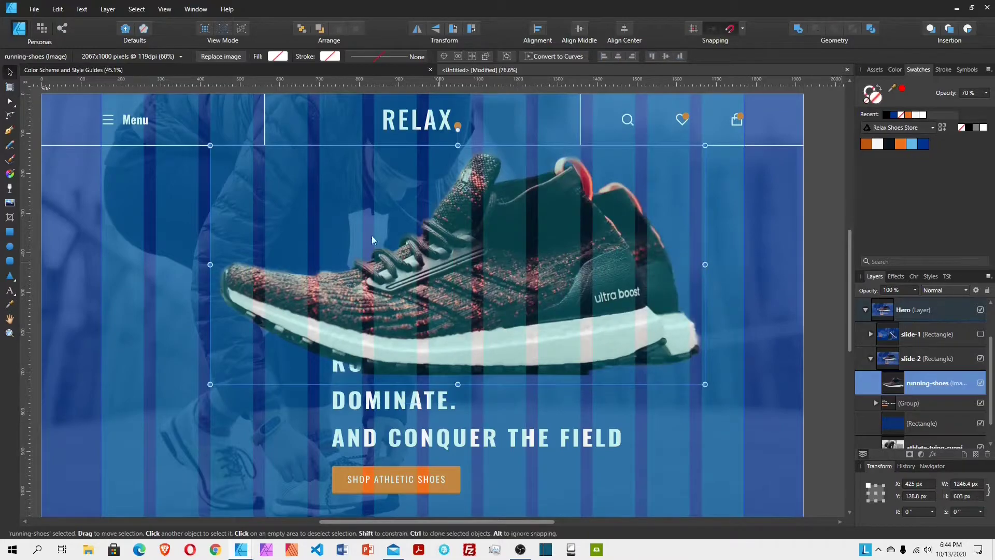
left_click(624, 30)
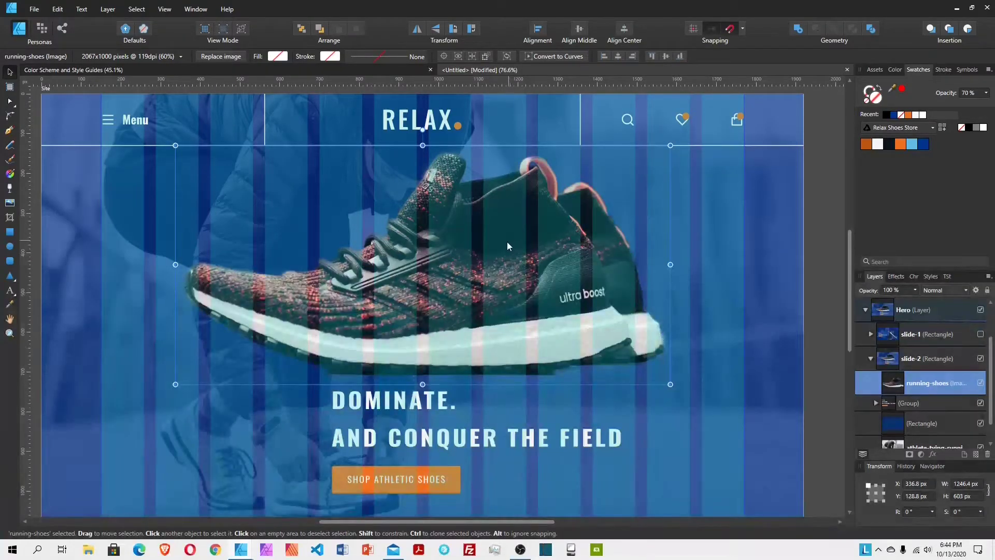
Step: Replace the slide-2 headline with "Cross the race line first" and move it below the shoe, to about X 636 px, Y 781 px
scroll(502, 250, "down", 3)
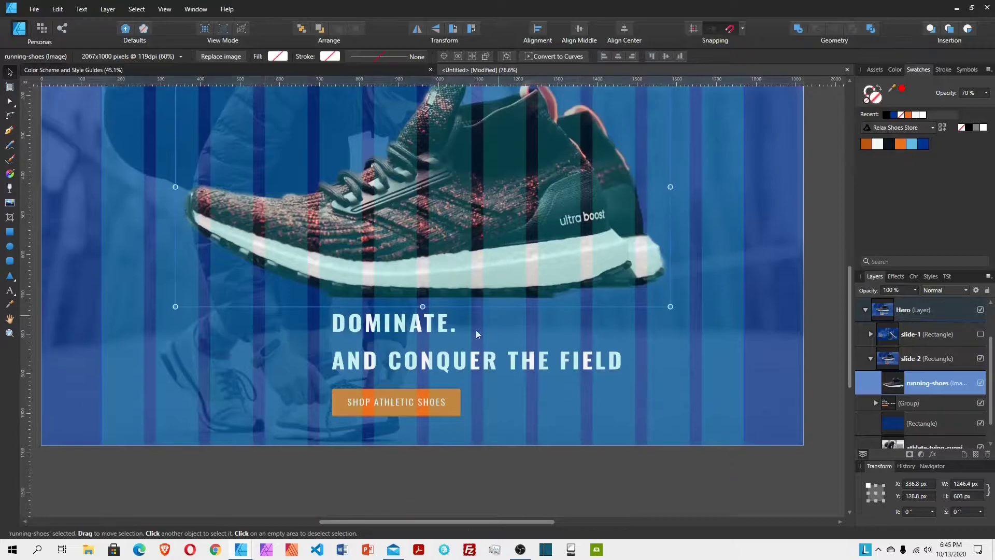
left_click(404, 324)
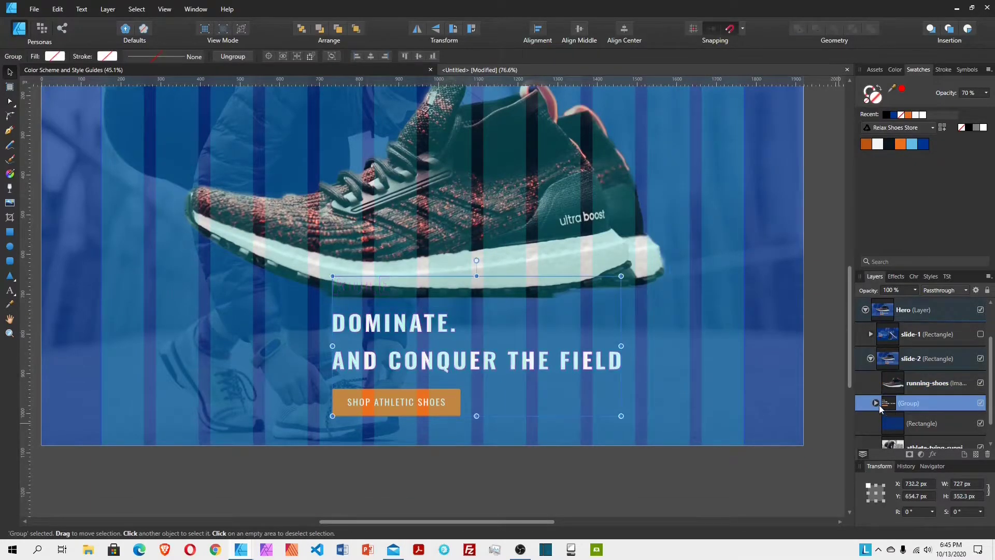
double_click(388, 324)
double_click(389, 324)
key("ctrl+a")
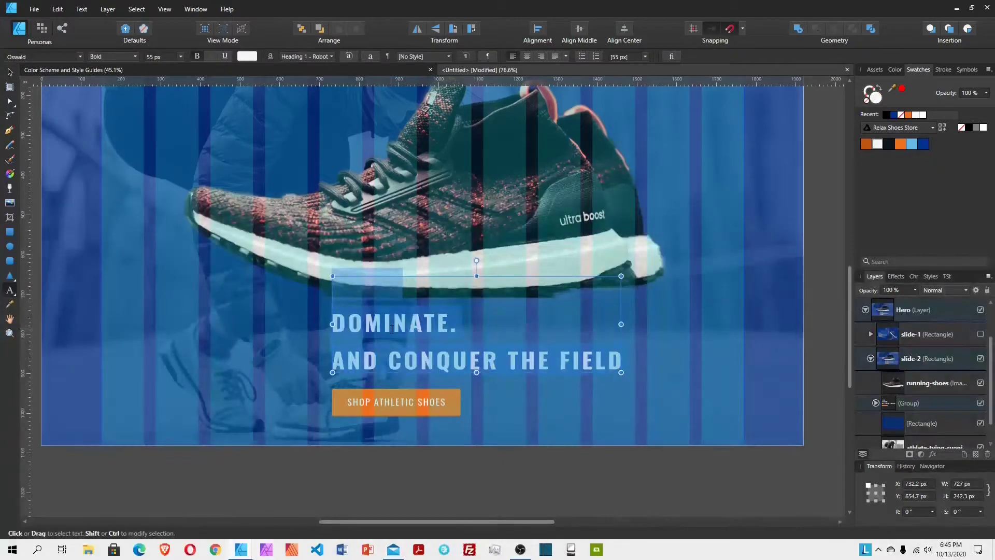
key("Delete")
type("CROSS THE ")
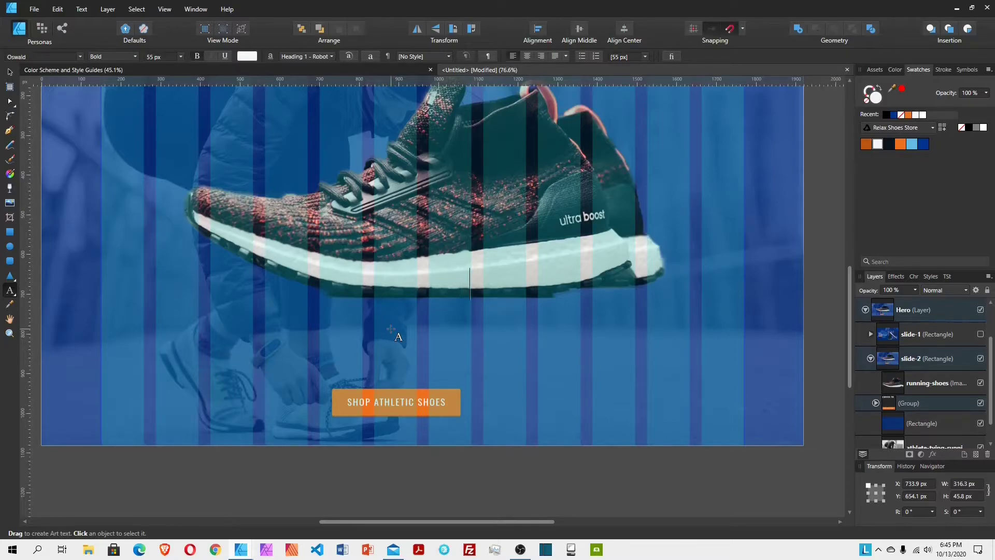
type("FINISH LINE FIRST")
key("Escape")
left_click(9, 72)
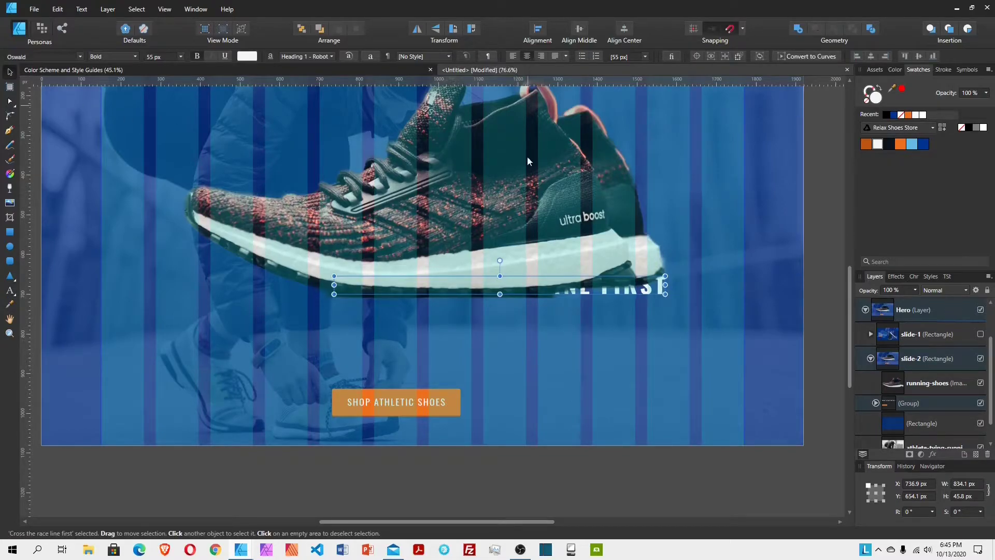
left_click_drag(511, 283, 471, 333)
Step: Change the slide-2 button label to "Shop running shoes"
left_click(410, 402)
double_click(409, 402)
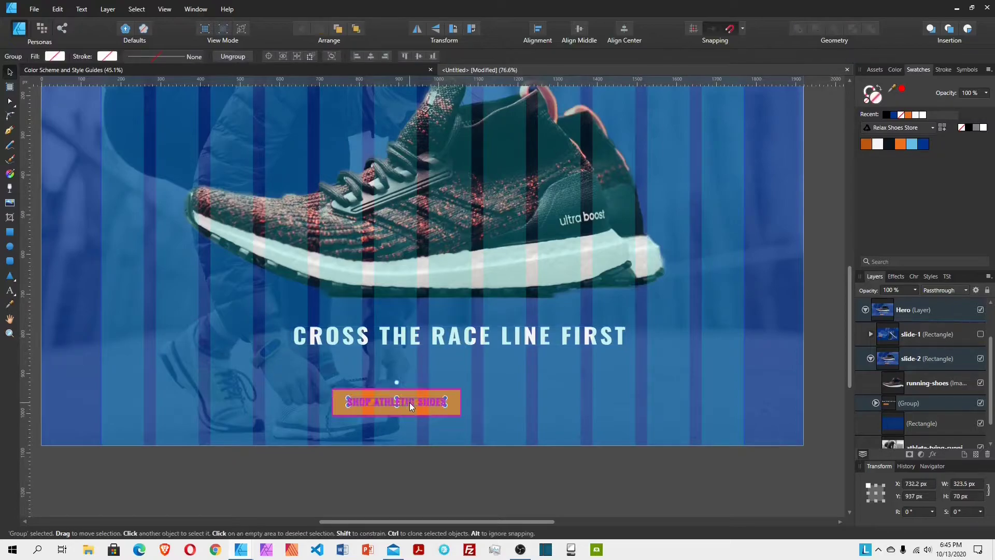
left_click_drag(414, 403, 362, 393)
type("RUNNING")
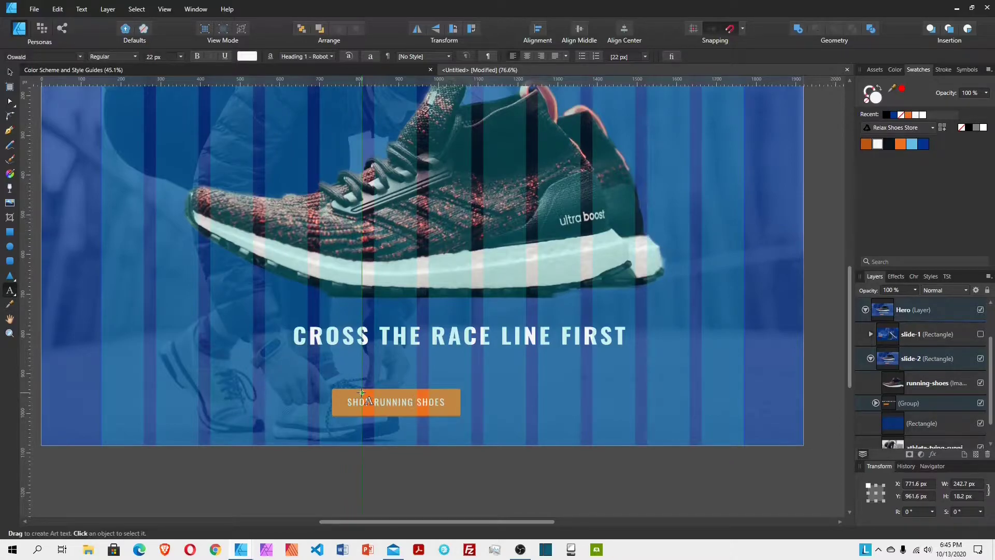
left_click(10, 72)
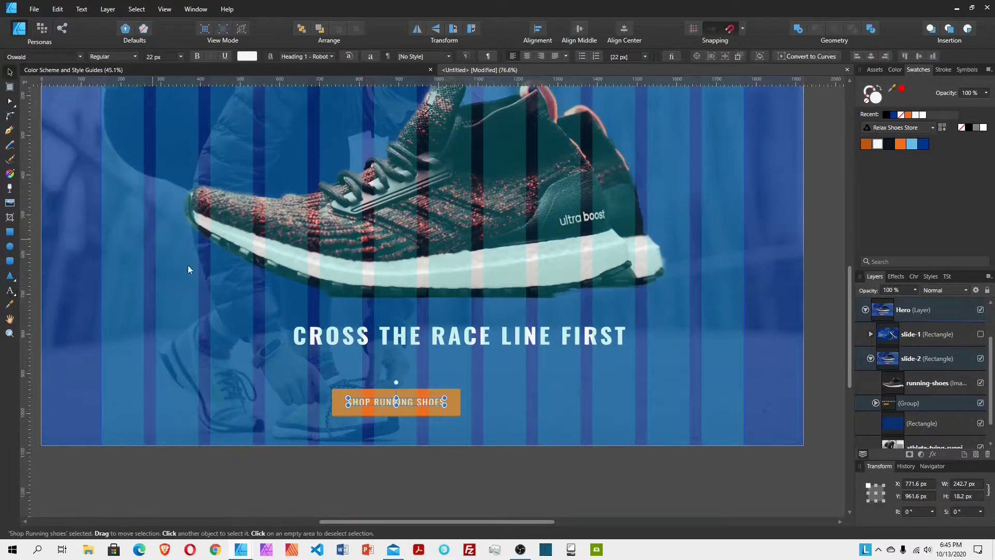
Step: Centre the headline and button group horizontally on the artboard and centre the button under the headline
left_click(340, 399, "shift")
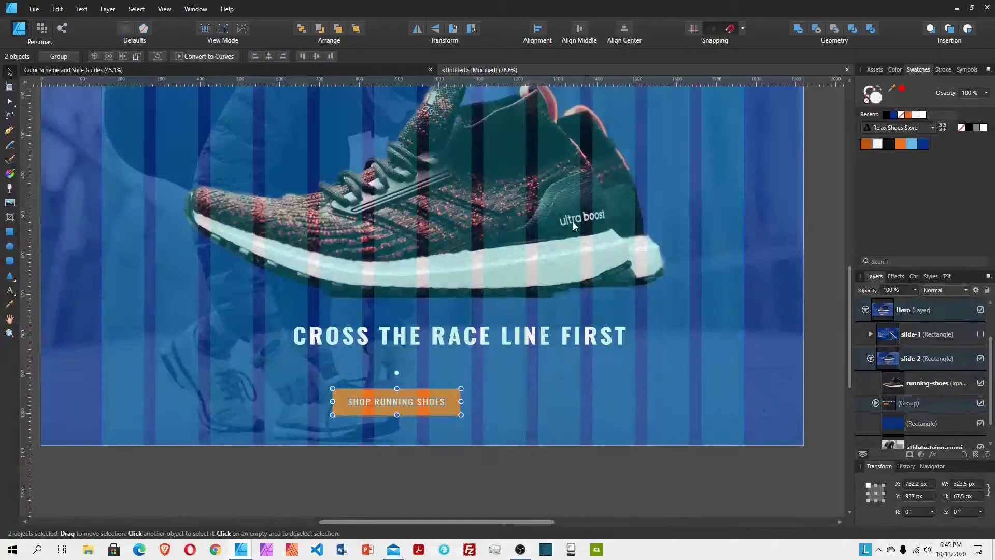
left_click(468, 405)
left_click(452, 405)
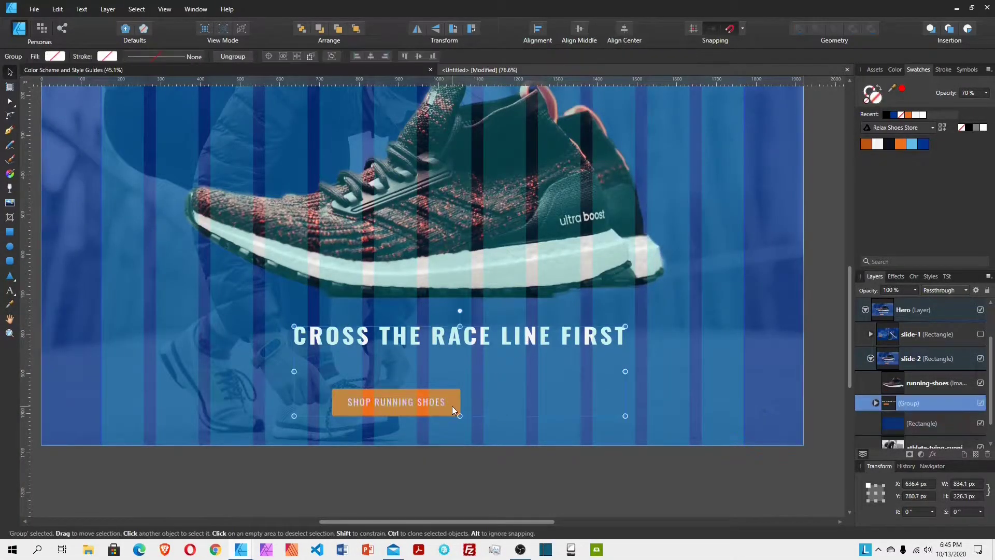
left_click(624, 29)
left_click(415, 402)
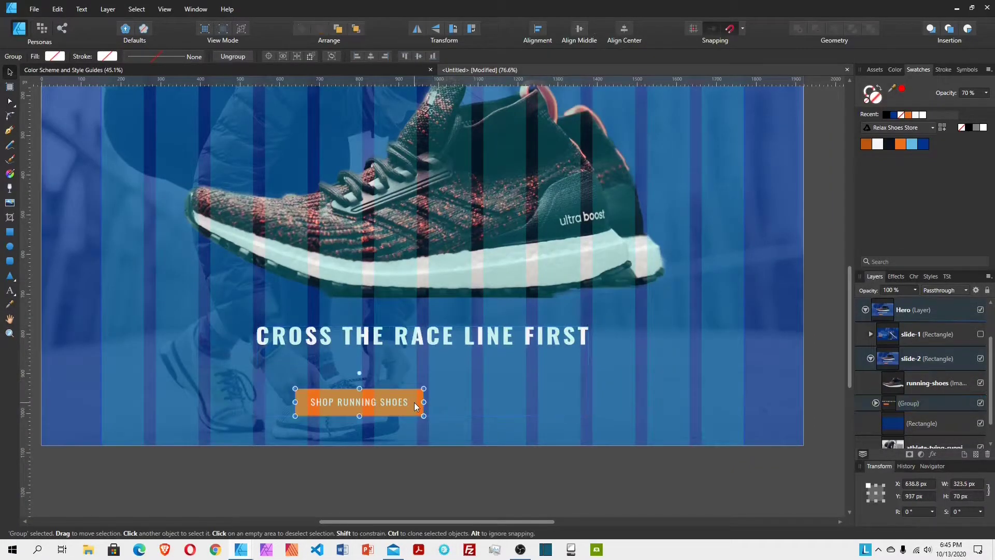
left_click(437, 339, "shift")
left_click(624, 30)
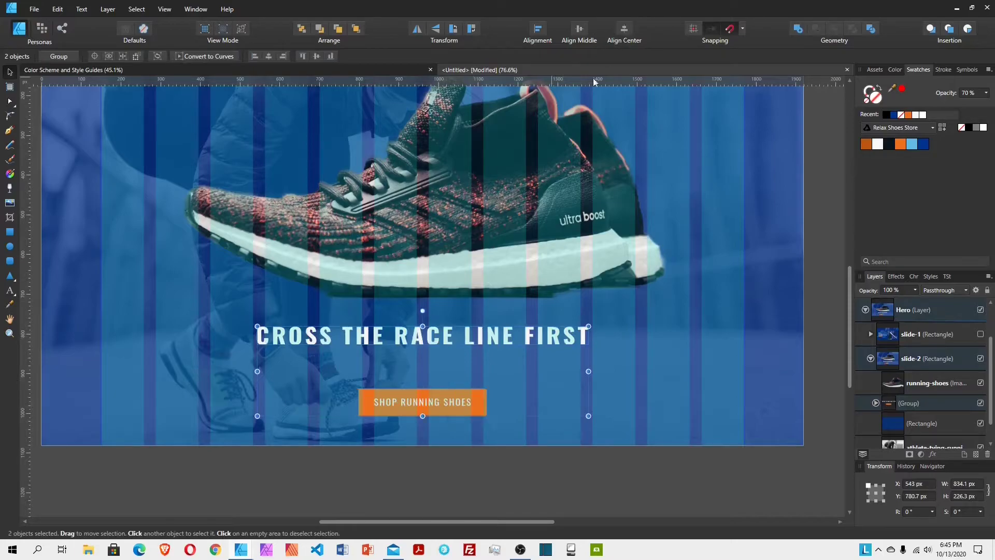
left_click(503, 274)
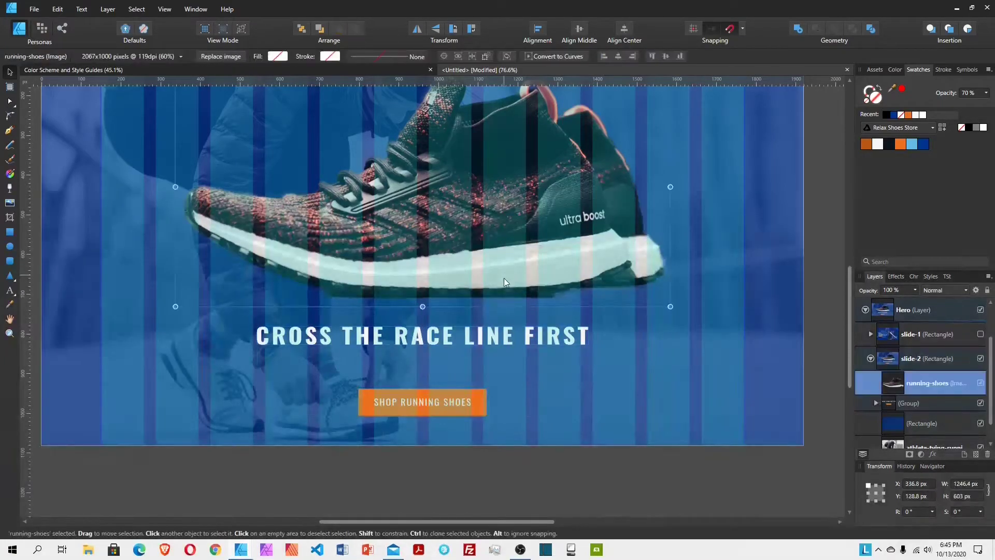
left_click(481, 368, "shift")
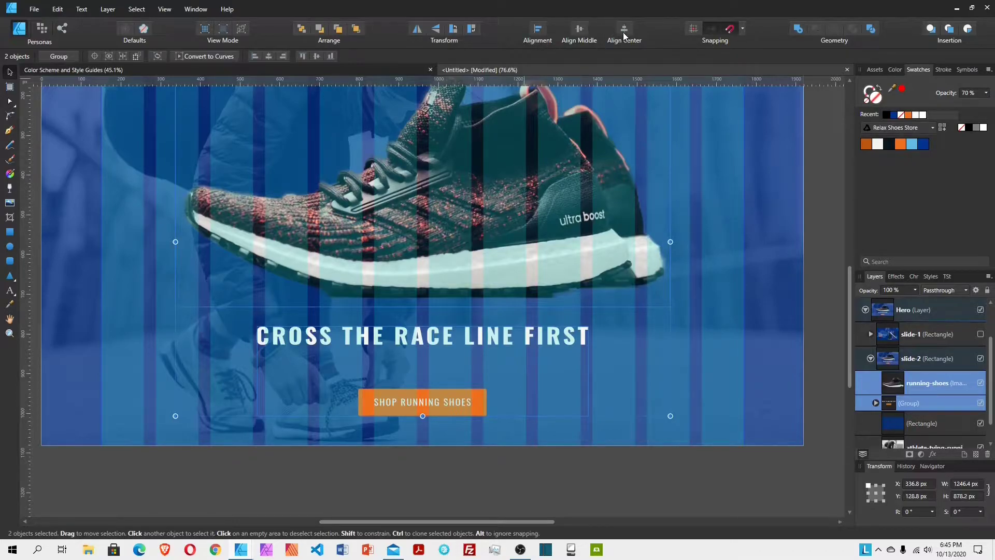
Step: Move the button closer beneath the headline, to about Y 867 px, keeping it horizontally centred
left_click(437, 396)
left_click_drag(437, 396, 429, 350)
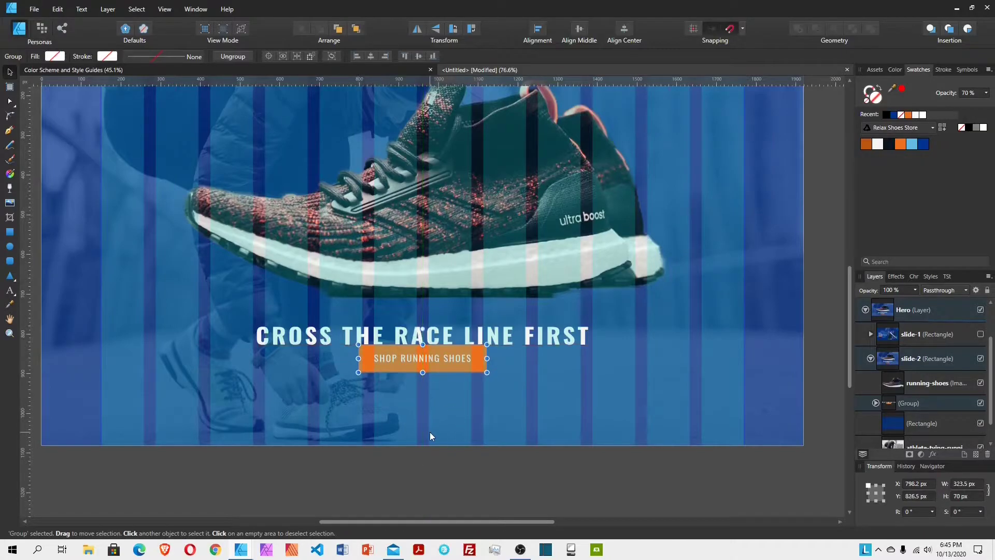
key("shift+Down")
key("shift+Down")
key("shift+Down")
key("shift+Down")
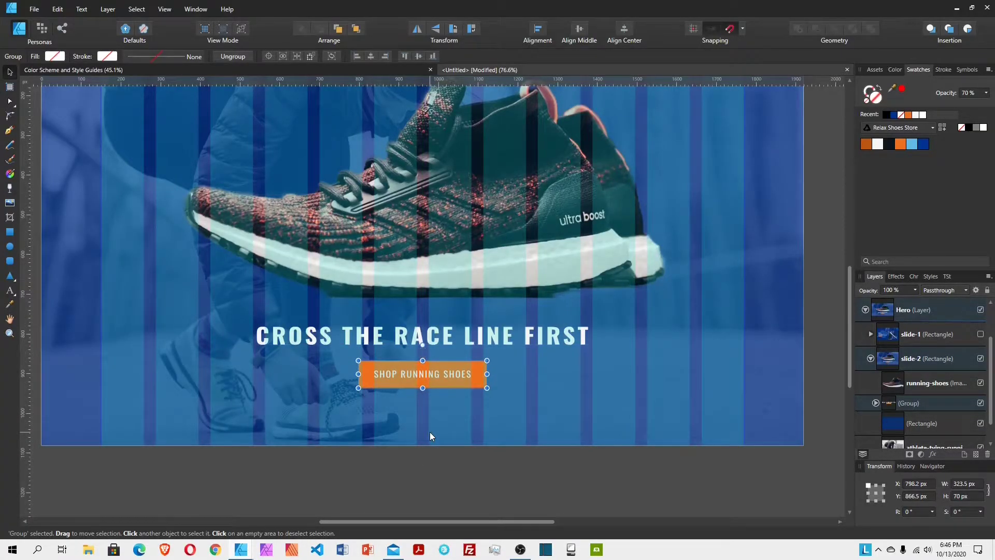
Step: Position the headline and button group 40 px below the running-shoes image, at about X 563 px, Y 772 px
scroll(440, 409, "up", 2)
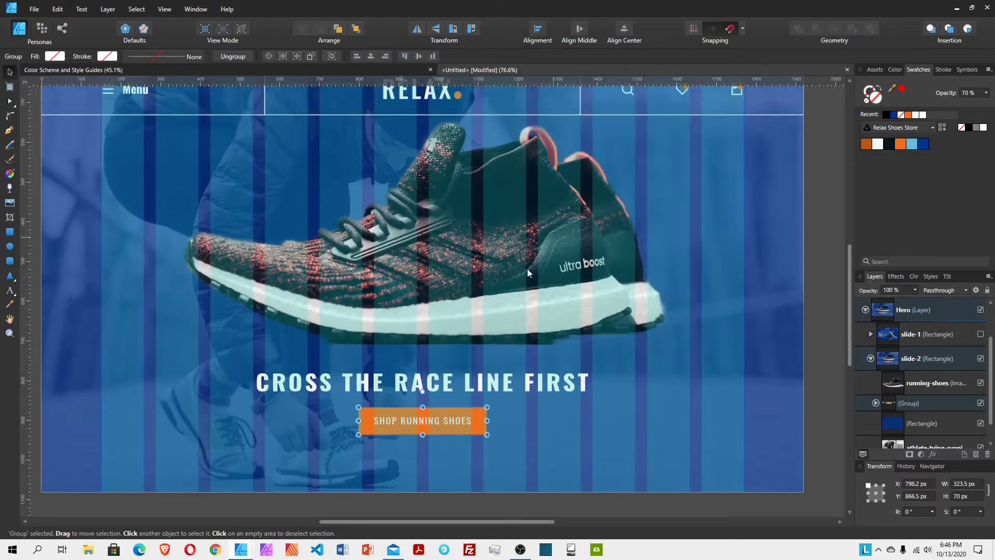
left_click(454, 385)
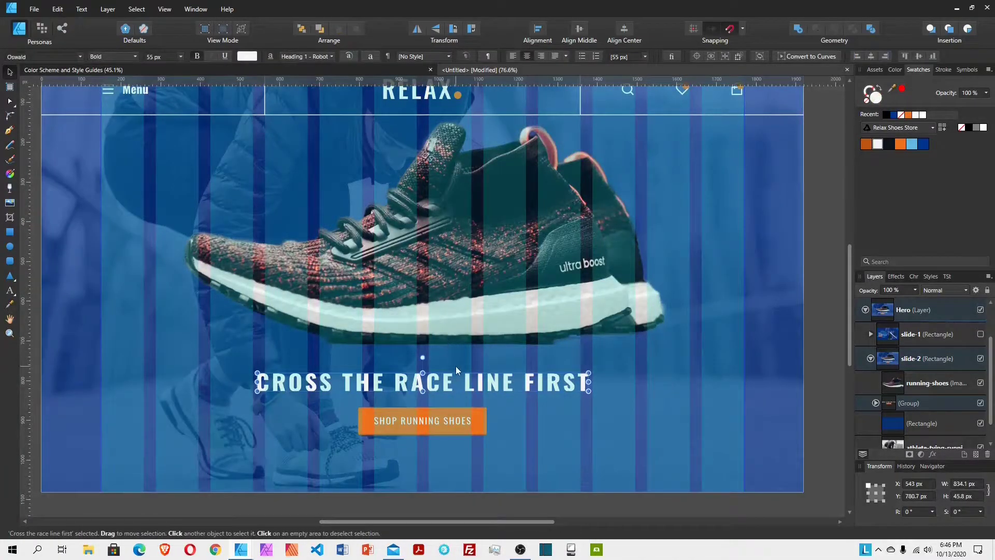
left_click(537, 403)
left_click_drag(500, 388, 487, 368)
left_click(479, 334)
left_click(493, 375)
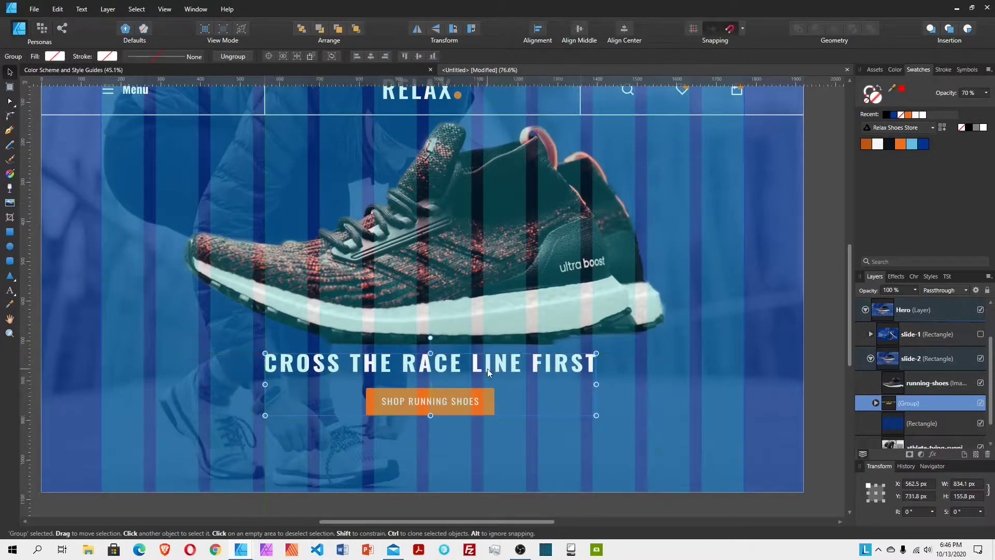
key("shift+Down")
key("shift+Down")
key("shift+Down")
key("shift+Down")
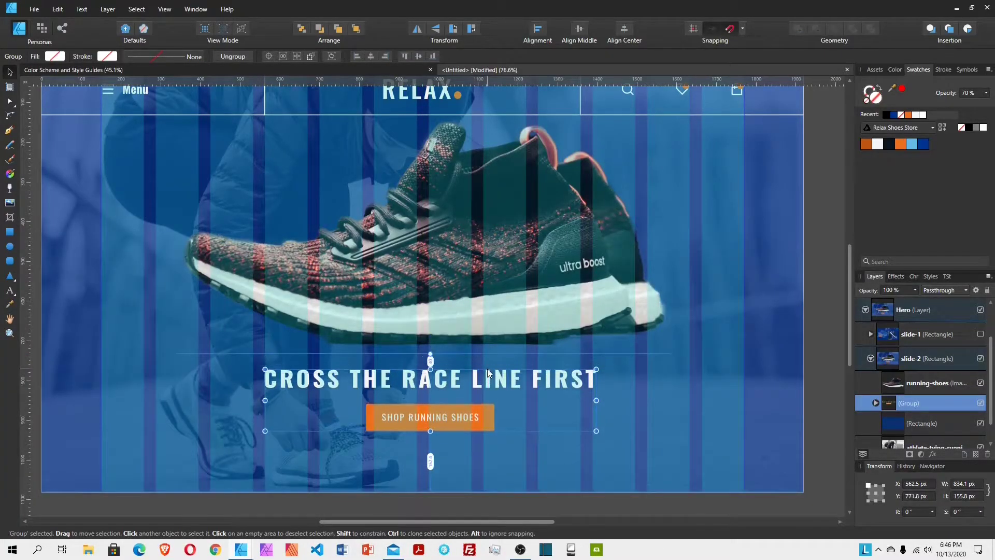
left_click(640, 372)
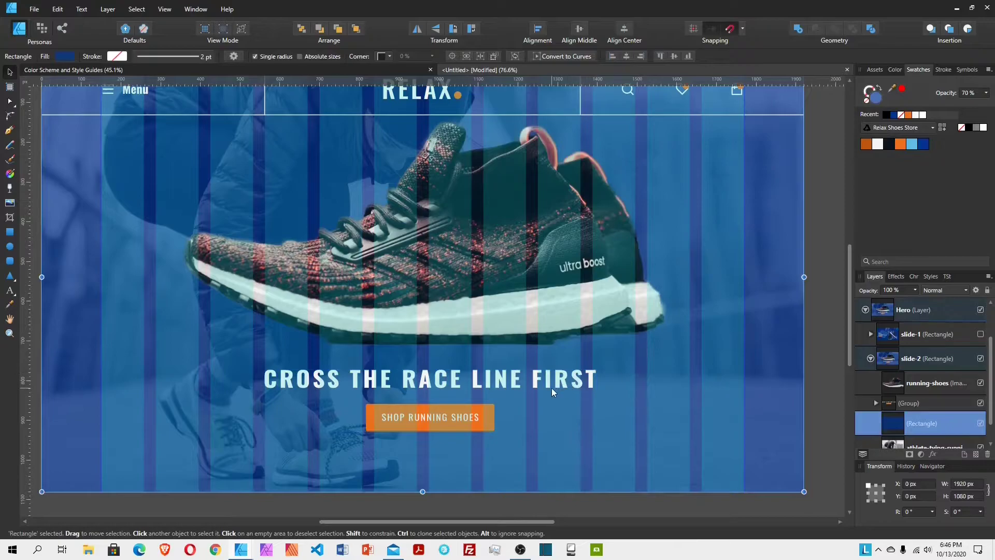
Step: Move the running-shoes image and the headline group down together until their top is at about Y 199 px
left_click(501, 297)
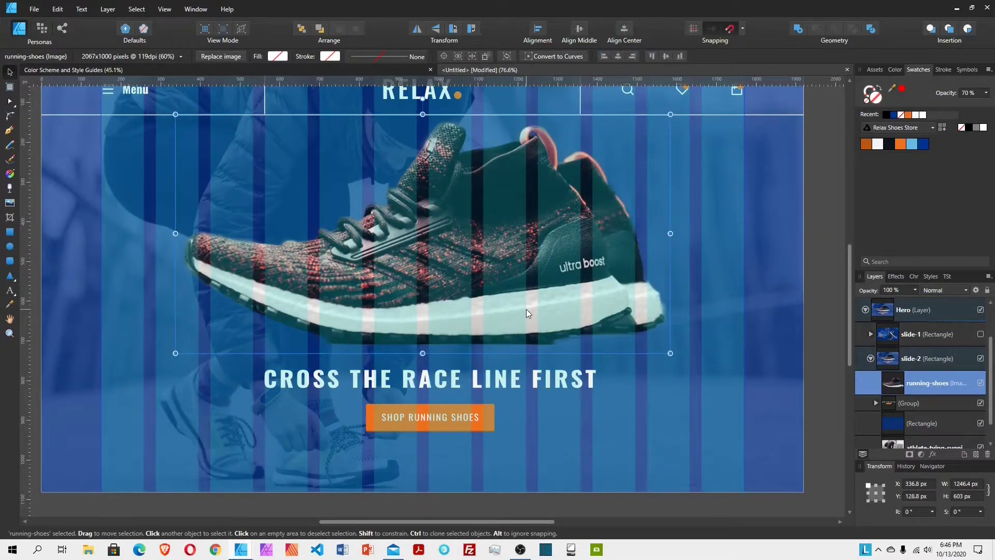
left_click(502, 384, "shift")
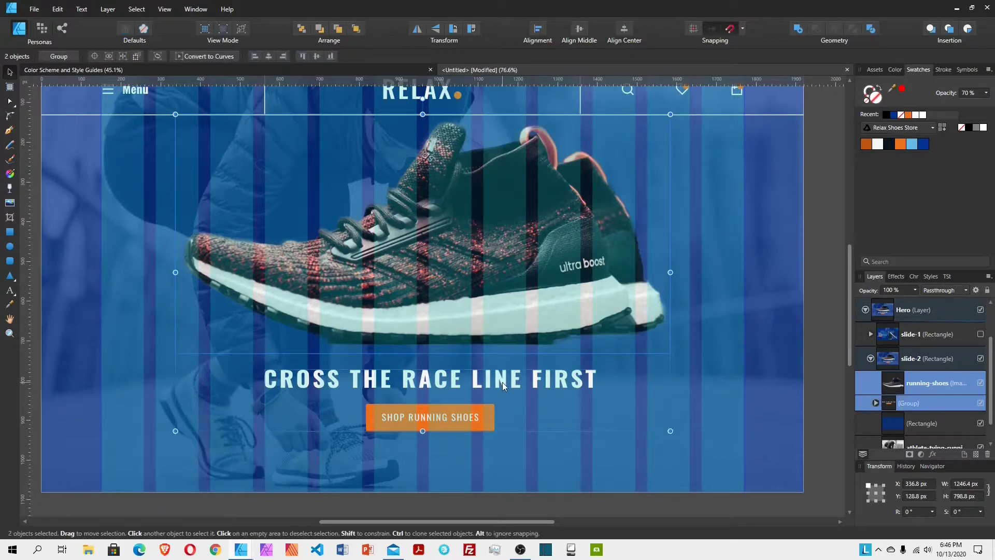
left_click_drag(487, 319, 486, 346)
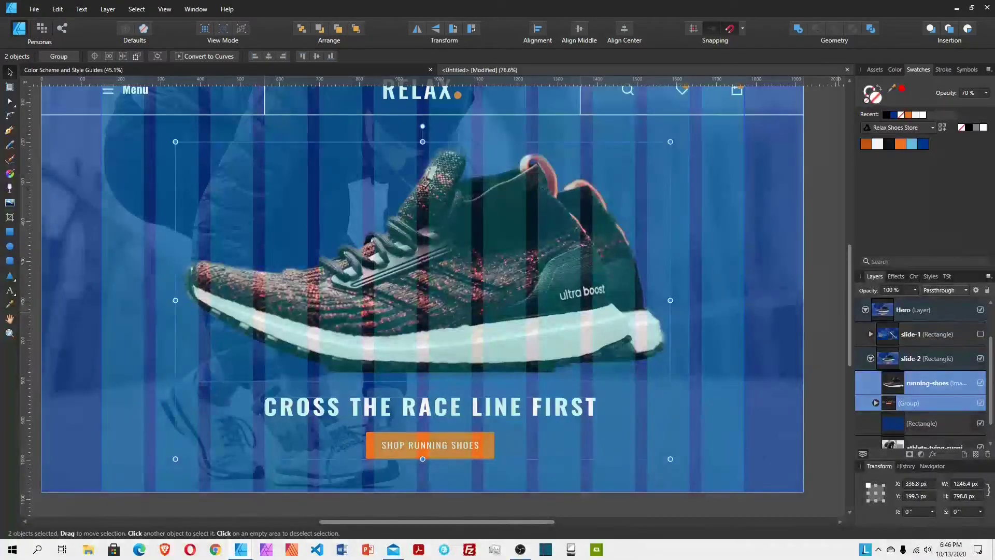
Step: Fill the blue overlay rectangle in slide-2 with a light red sampled from the running shoe
left_click(771, 289)
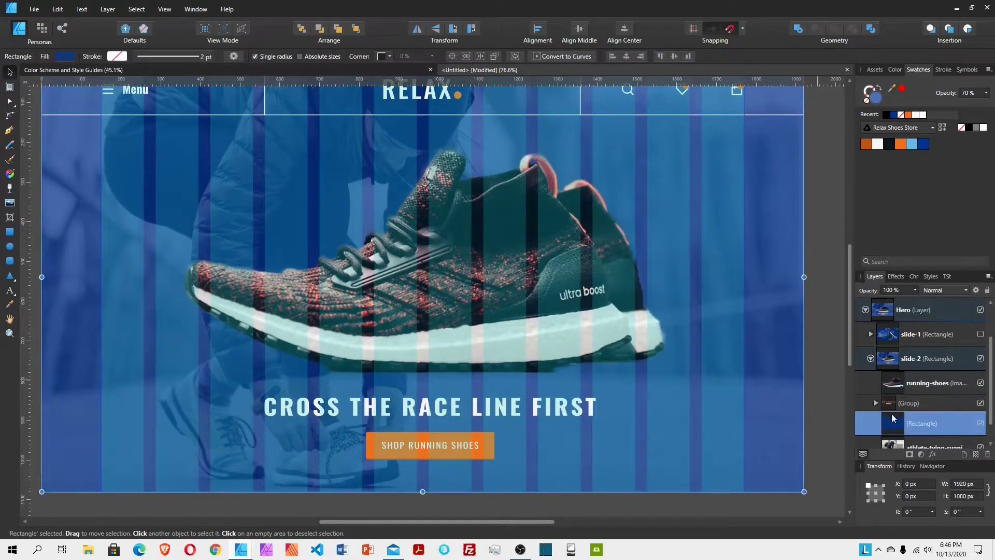
scroll(283, 242, "up", 2)
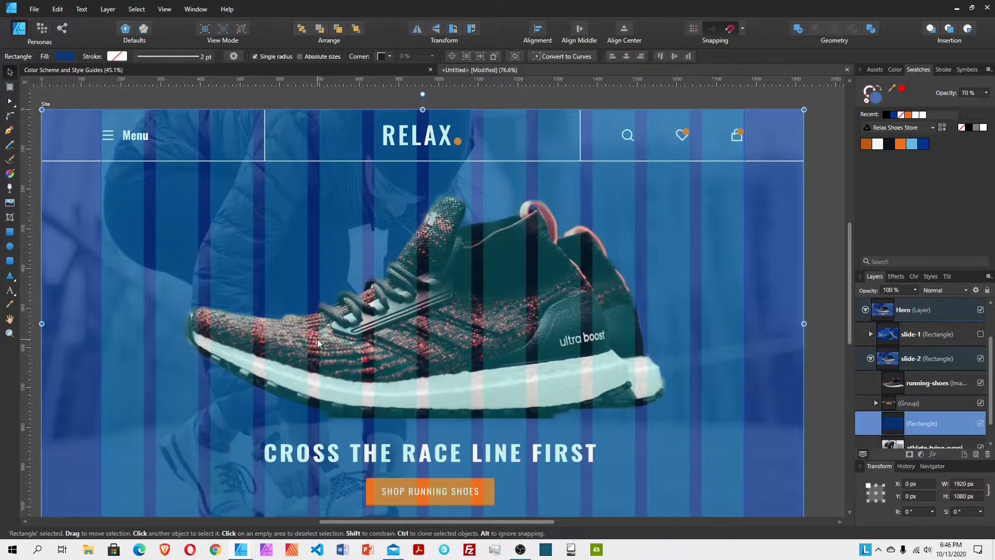
left_click_drag(894, 86, 425, 327)
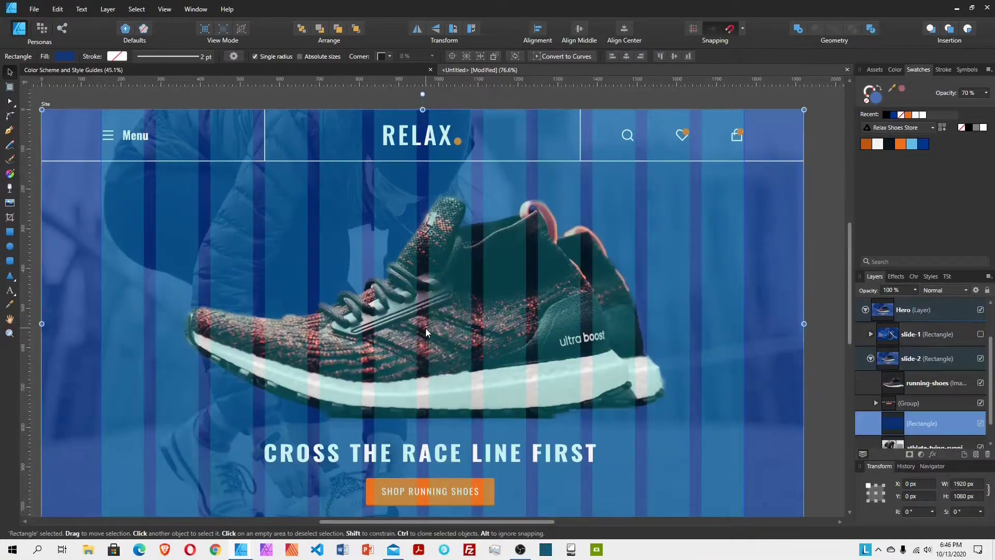
left_click(902, 89)
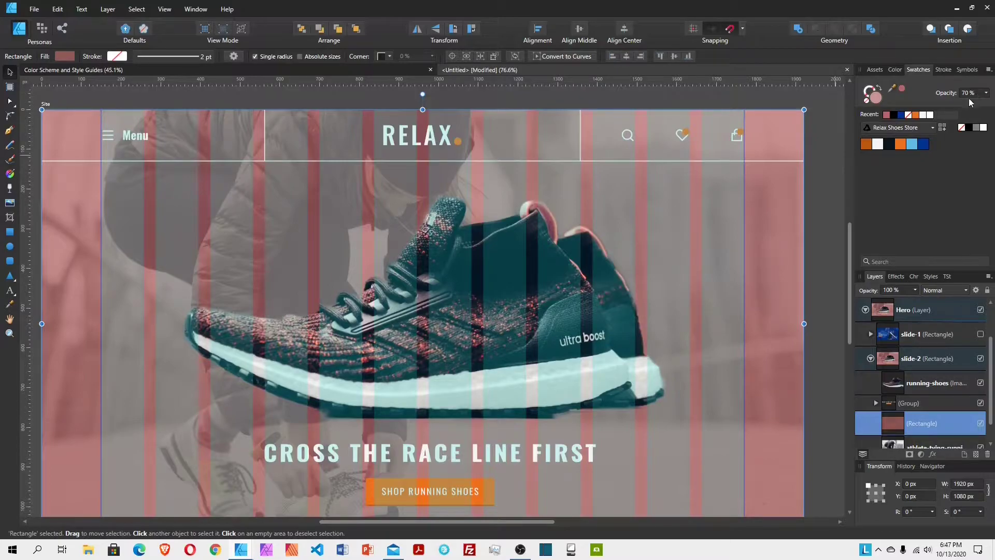
Step: Fill the slide-2 overlay rectangle with a dark maroon sampled from the running shoe
scroll(730, 273, "down", 4)
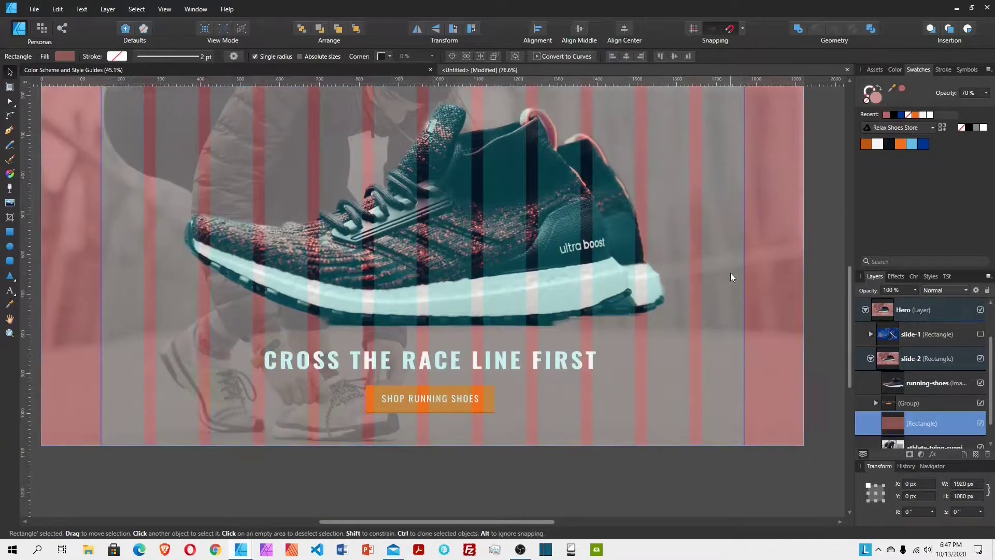
left_click_drag(891, 86, 556, 191)
left_click_drag(455, 226, 378, 267)
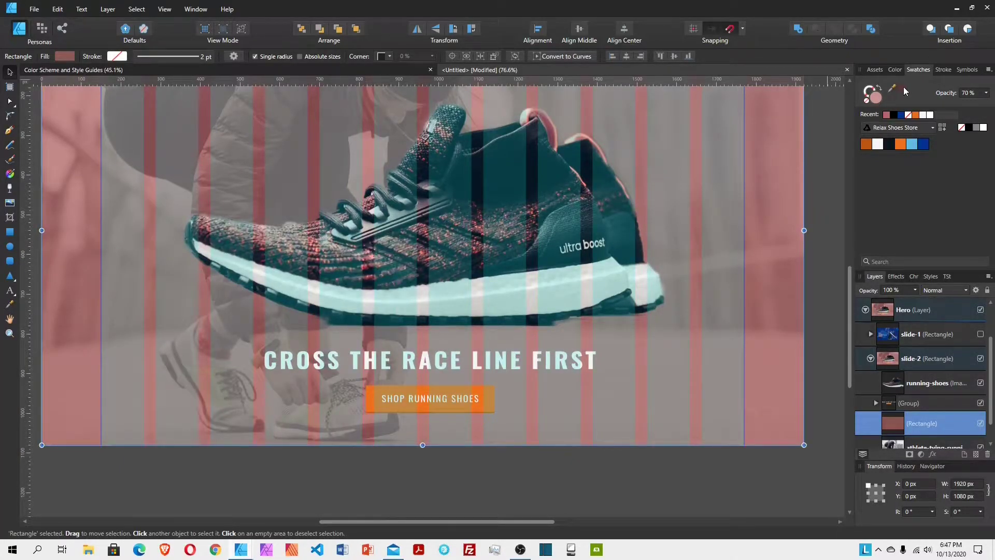
left_click(904, 89)
scroll(731, 164, "up", 3)
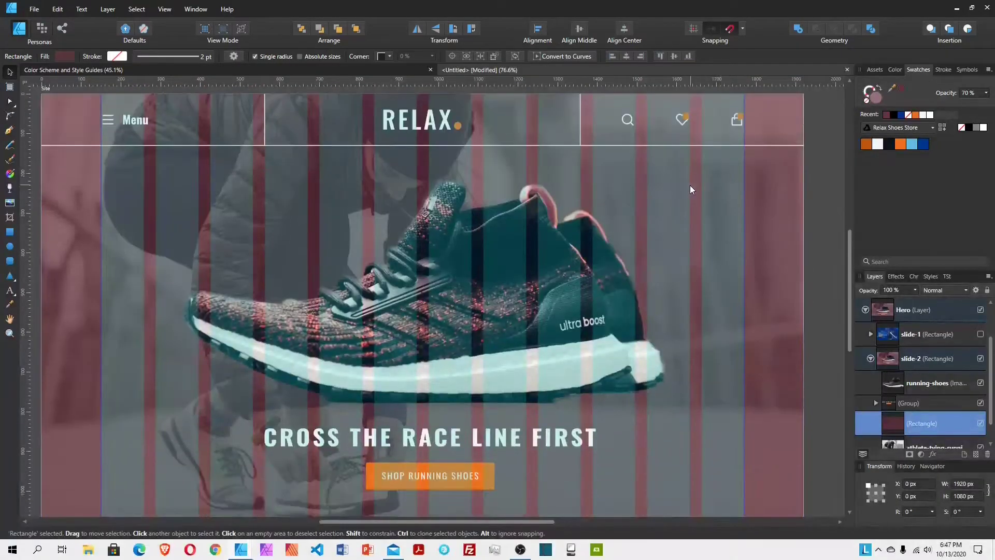
scroll(735, 271, "down", 2)
scroll(543, 330, "up", 3)
scroll(543, 337, "down", 2)
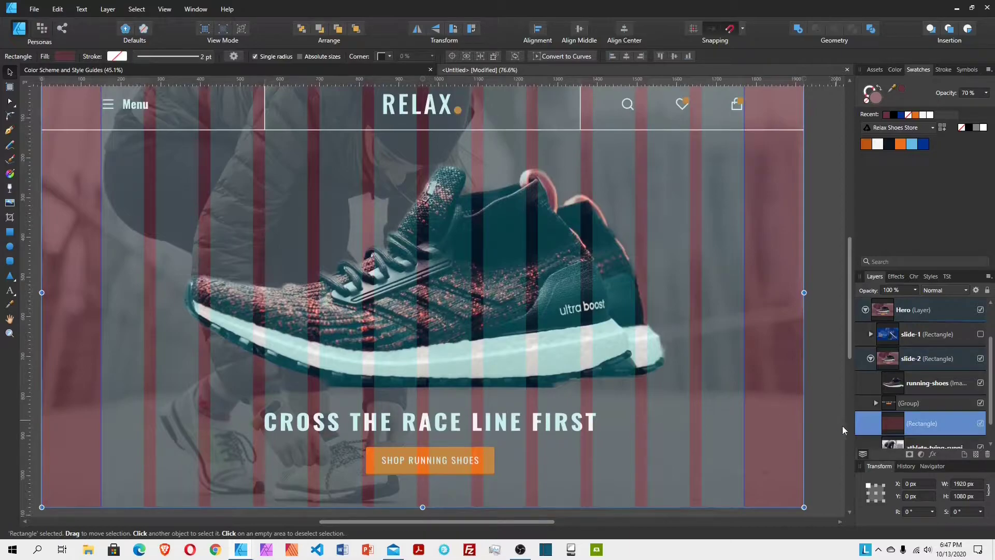
Step: Duplicate the slide-1 layer and place the copy below slide-2 inside the Hero layer
left_click(931, 357)
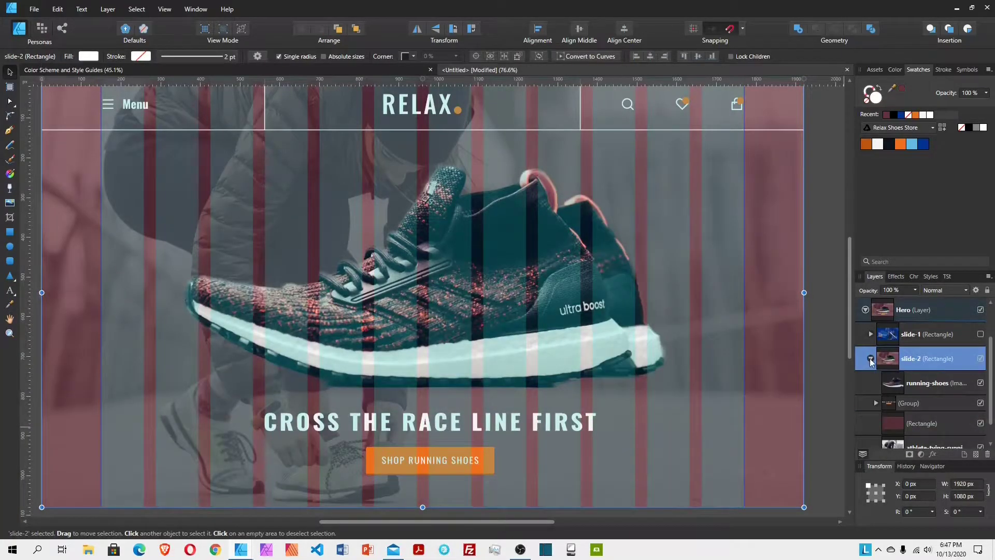
left_click(870, 358)
left_click(928, 385)
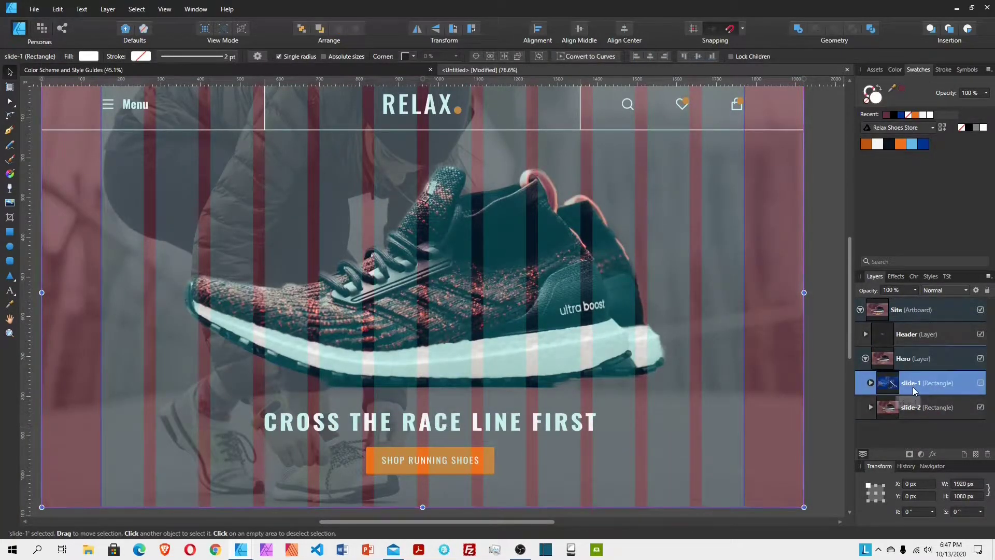
right_click(914, 388)
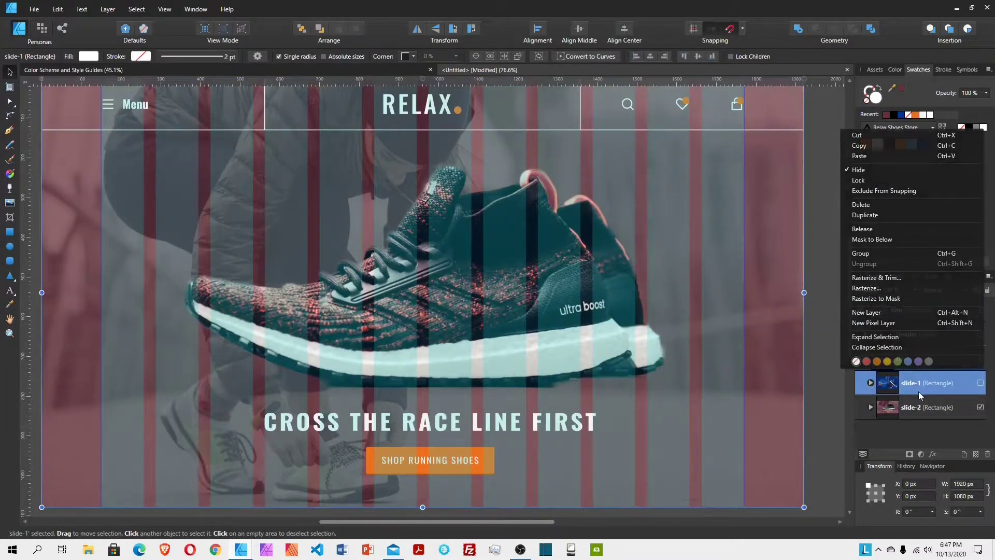
left_click(919, 391)
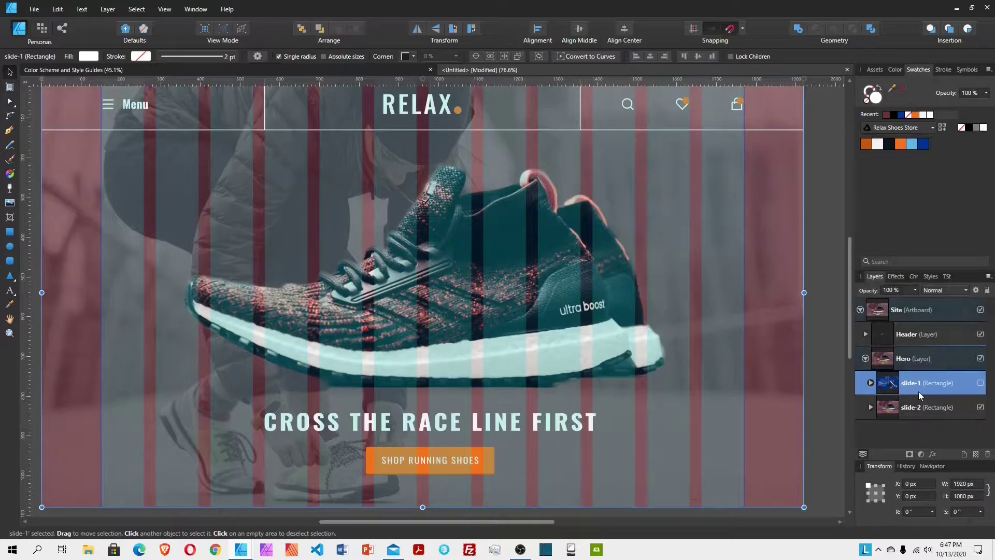
key("ctrl+j")
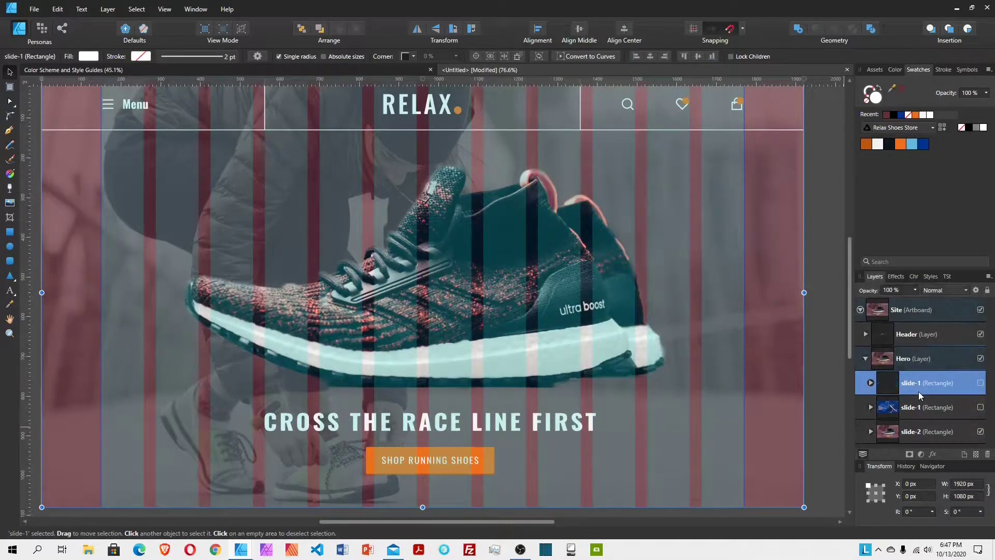
left_click_drag(864, 389, 862, 429)
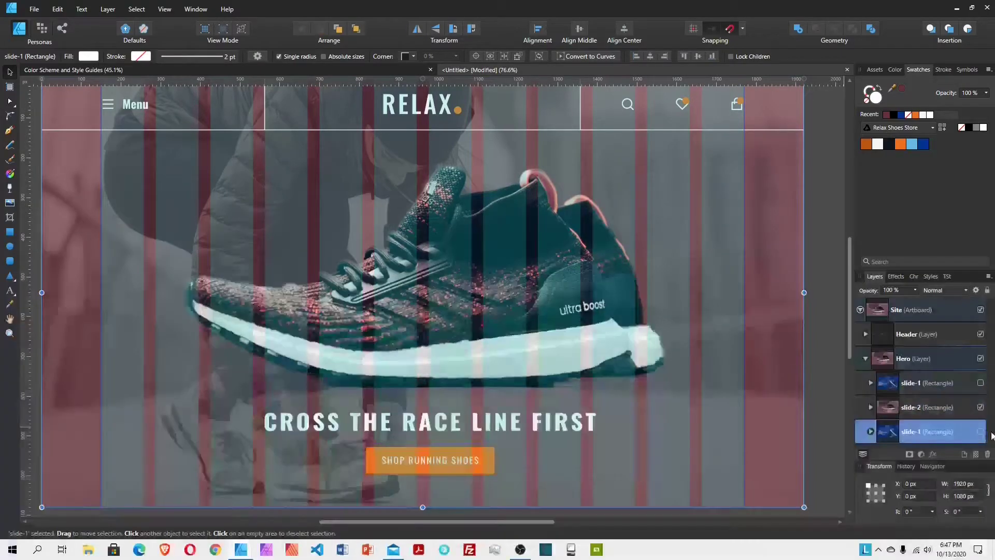
Step: Rename the copied slide as slide-3 and show it in place of slide-2
double_click(921, 431)
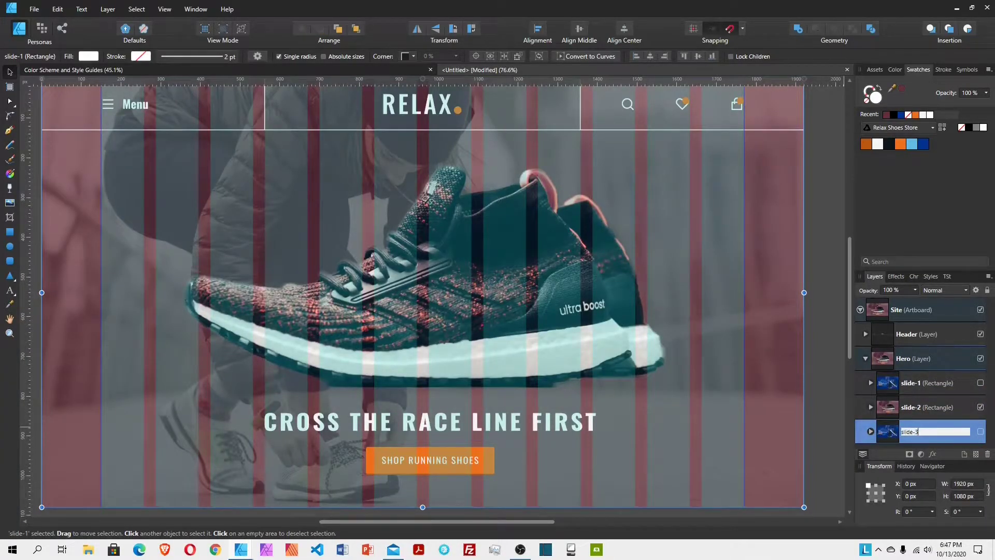
type("slide-3")
key("Return")
left_click(980, 432)
left_click(981, 407)
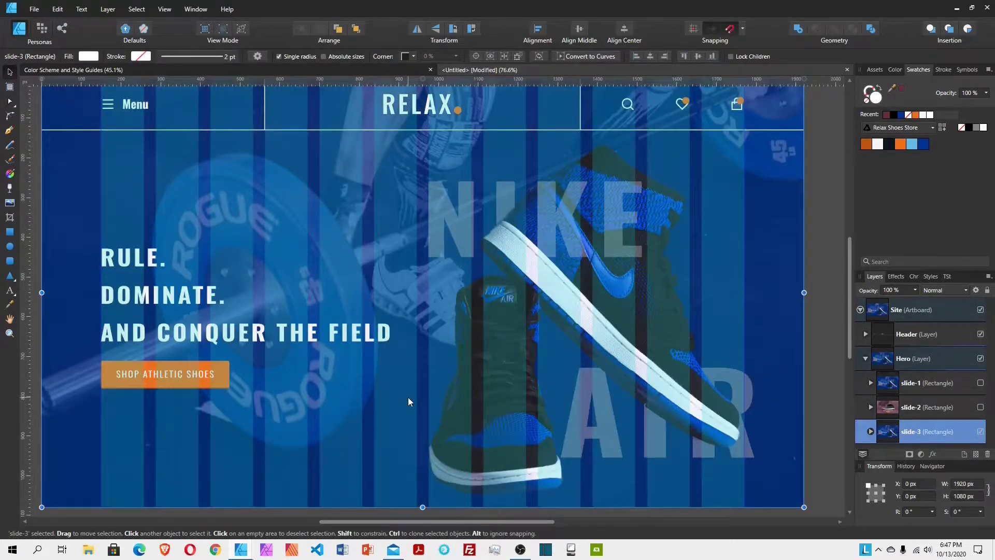
Step: Swap slide-3's layout by moving the headline and button group to X 975 px and the athletic-shoes image to X 150 px
scroll(408, 397, "up", 1)
left_click(211, 347)
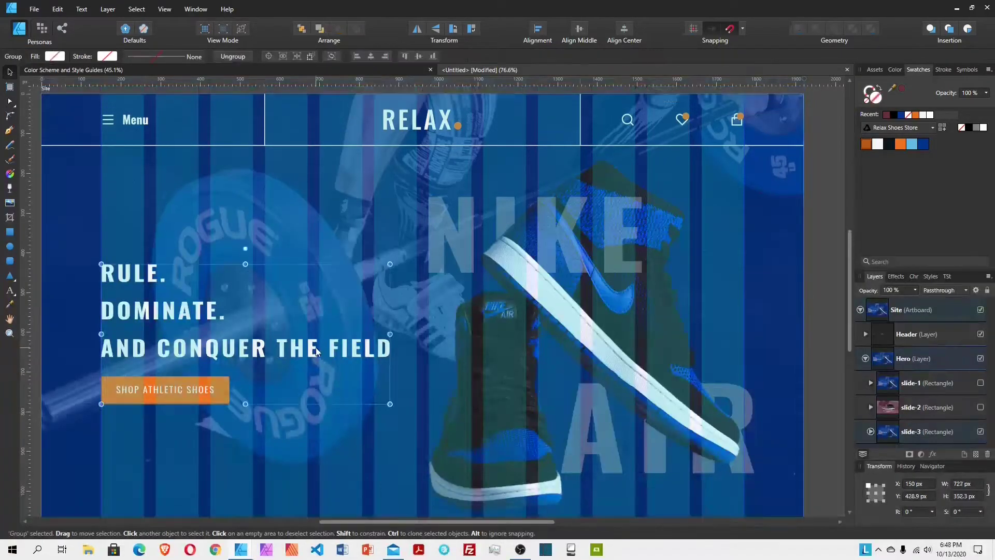
left_click_drag(211, 348, 539, 340)
left_click(529, 229)
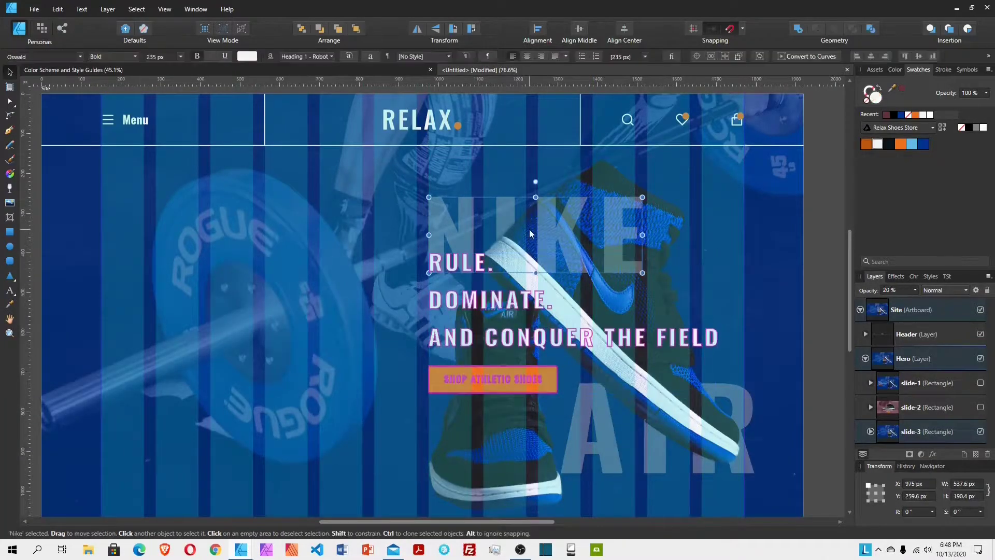
left_click_drag(671, 220, 344, 242)
Step: Delete the large faded Nike and Air texts from slide-3
left_click(870, 431)
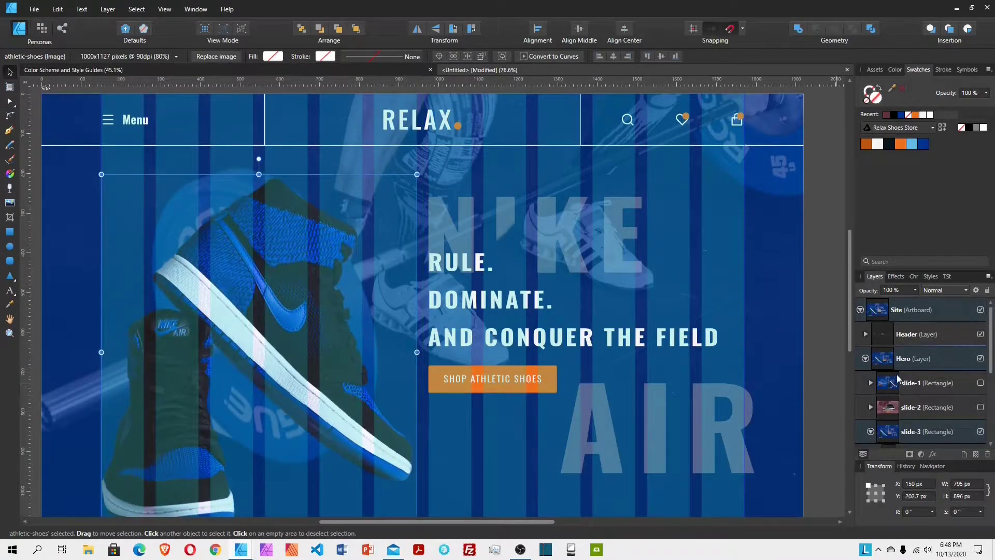
scroll(912, 404, "down", 3)
left_click(913, 400)
scroll(914, 394, "down", 3)
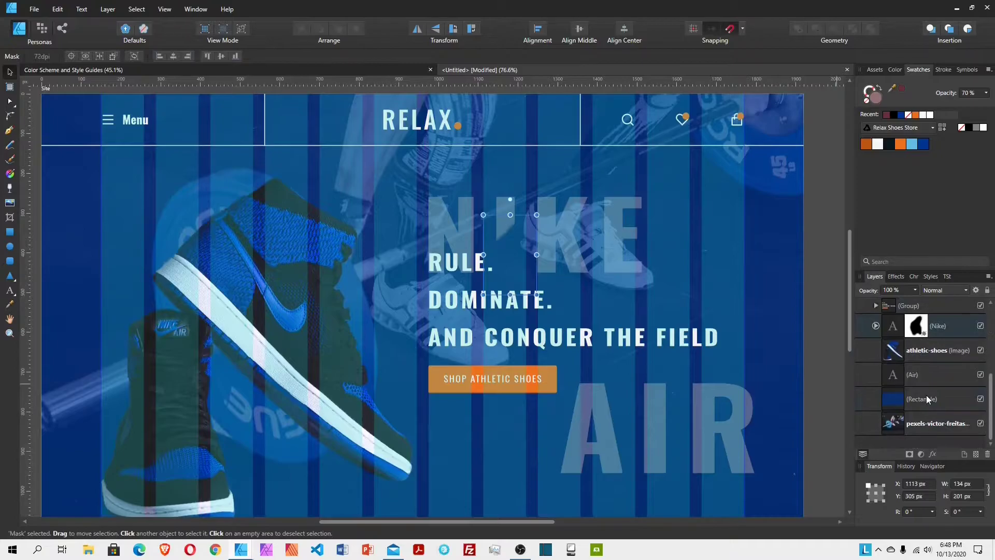
left_click(926, 377)
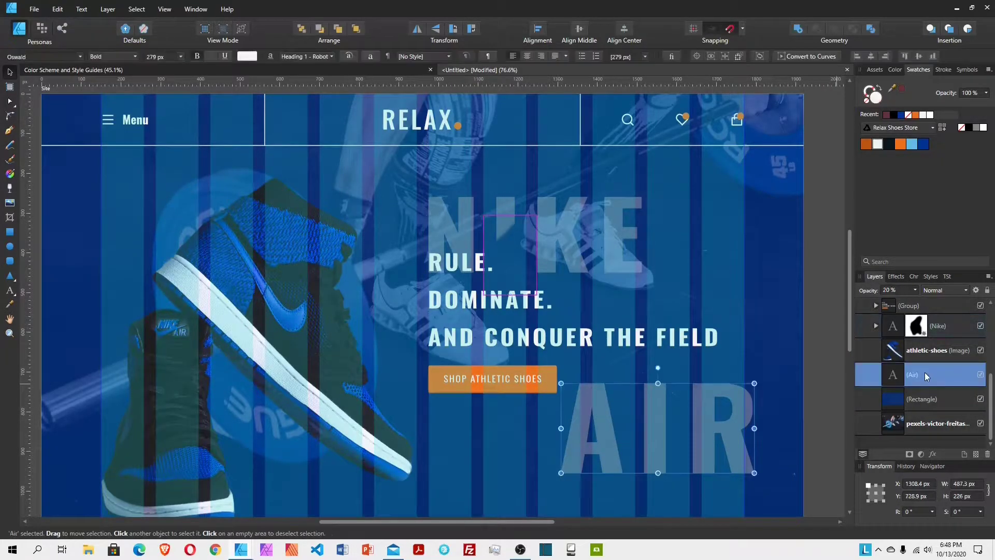
left_click(938, 326, "ctrl")
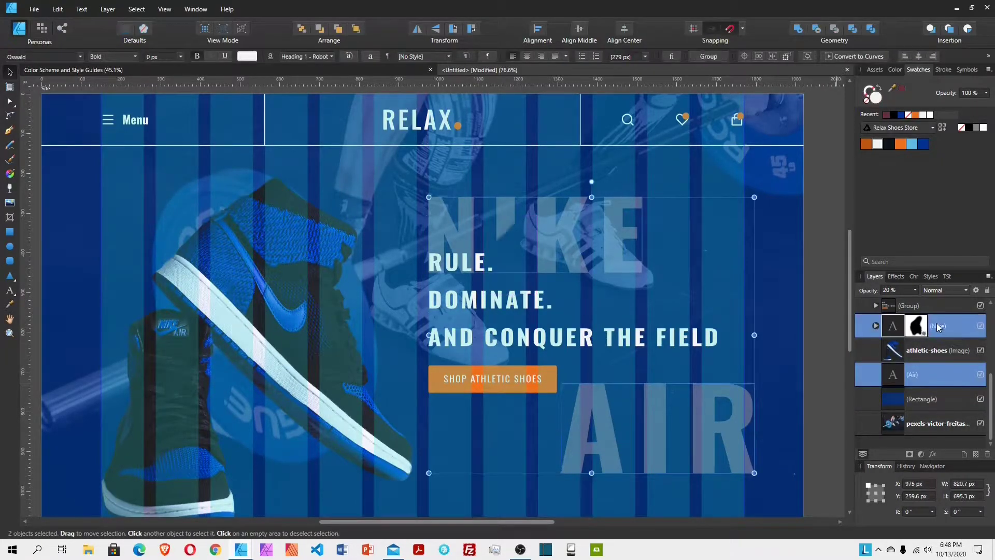
key("Delete")
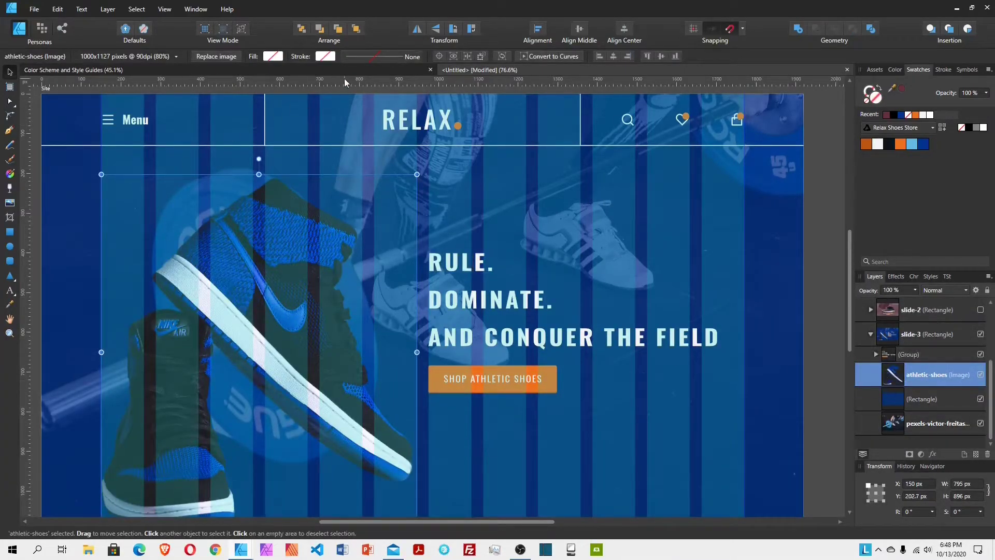
Step: Replace the athletic-shoes image in slide-3 with casual-shoes.png from the designs folder
left_click(216, 56)
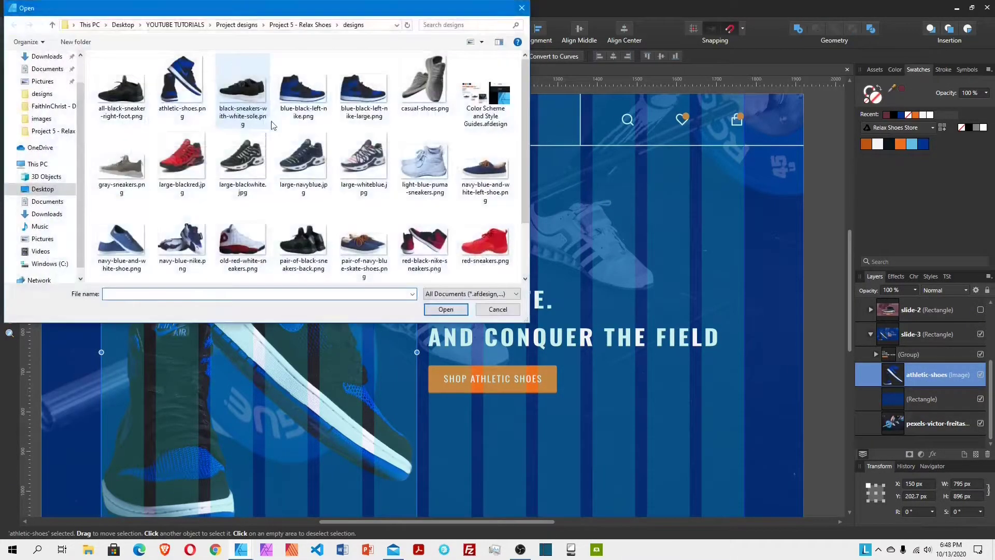
left_click(424, 85)
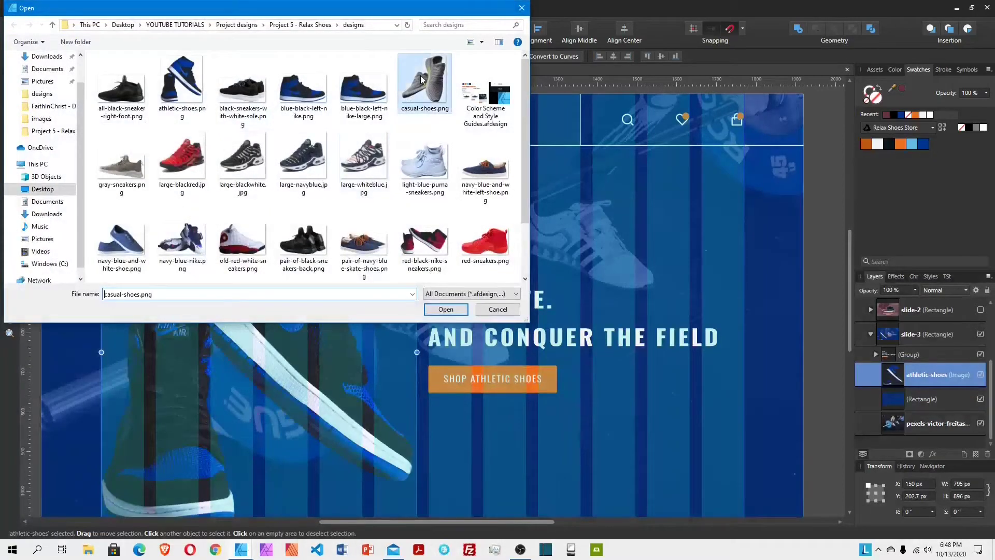
left_click(446, 309)
Step: Change the first line of the slide-3 headline to "WALK." and keep it on its own line
scroll(496, 281, "down", 1)
left_click(487, 268)
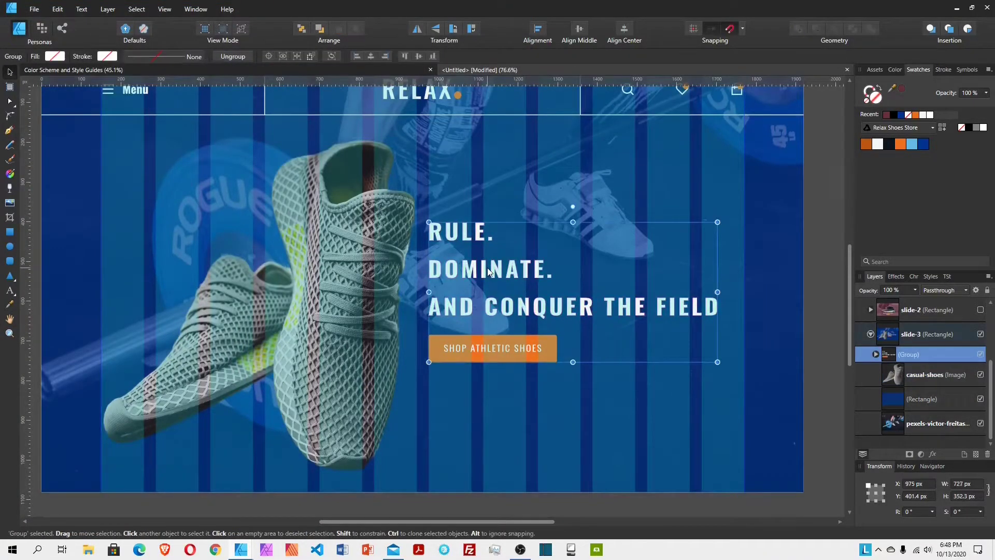
double_click(466, 237)
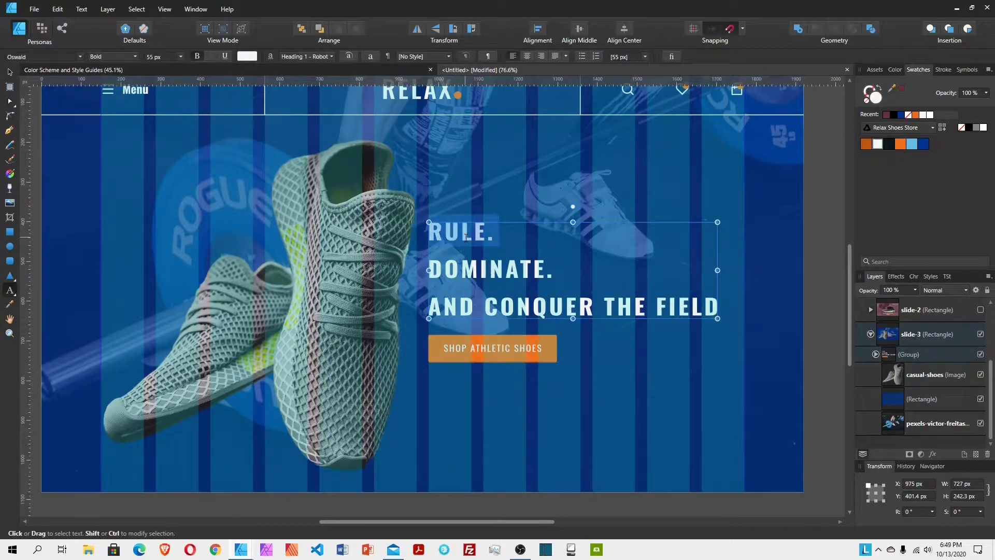
type("WALK")
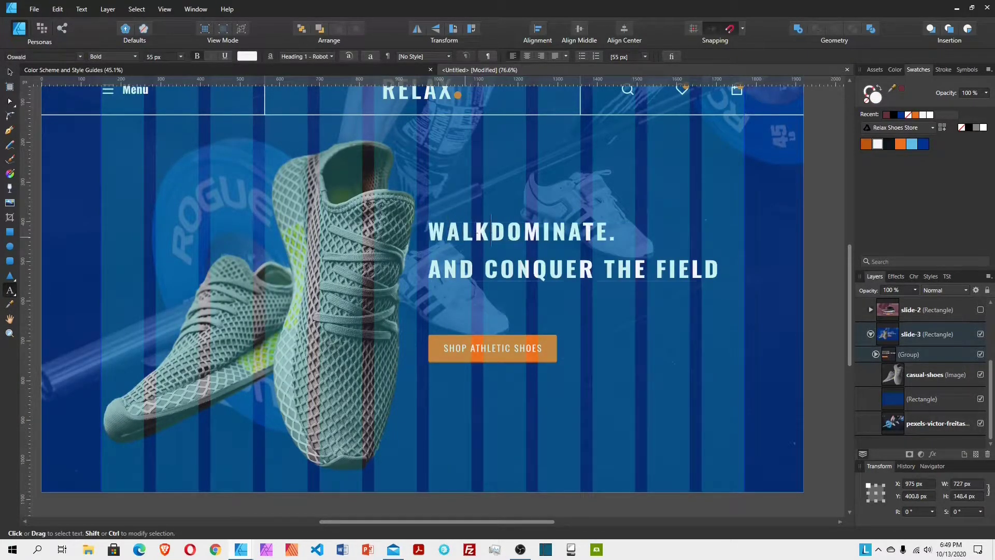
type(".")
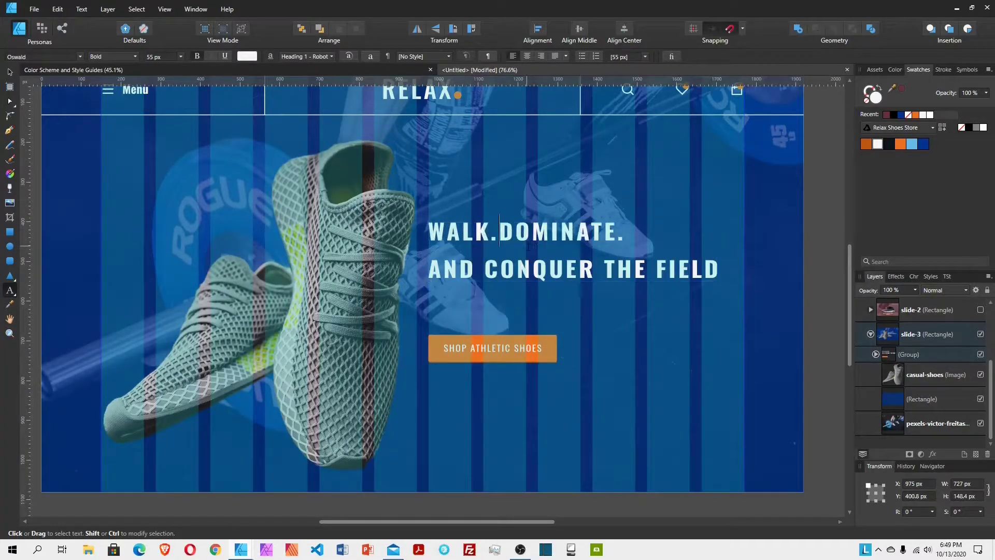
key("Return")
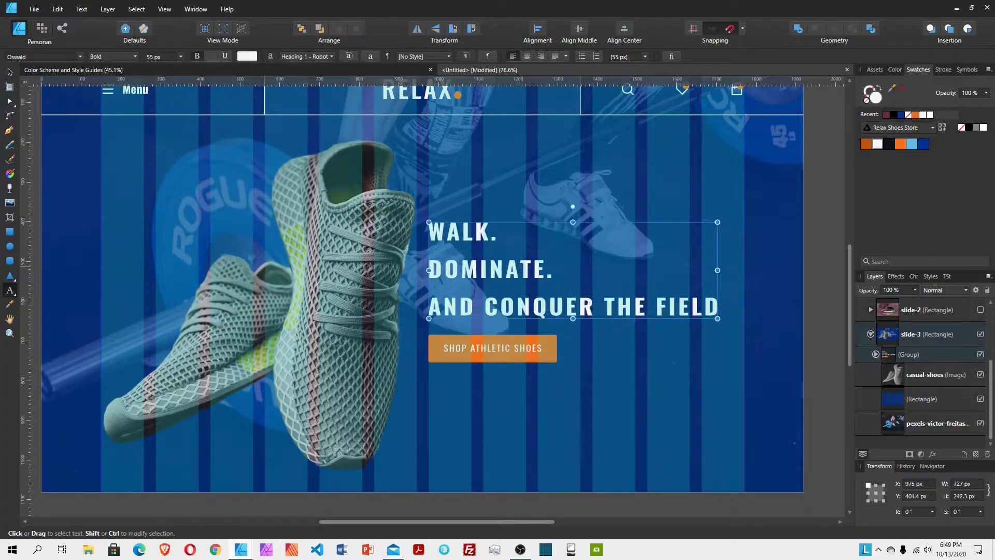
Step: Change the second line of the slide-3 headline to "RELAX."
left_click_drag(547, 268, 437, 263)
type("REALX.")
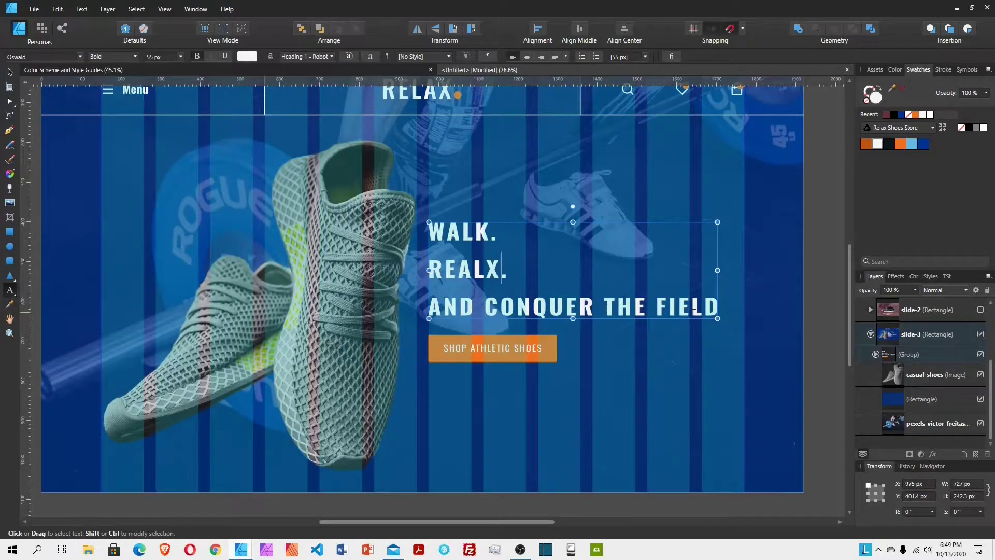
left_click_drag(717, 307, 429, 307)
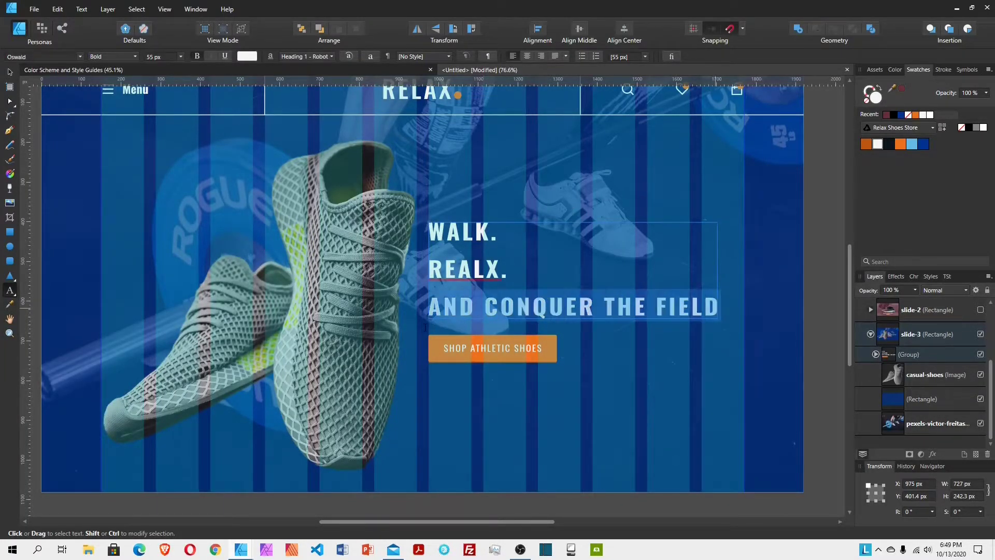
left_click(471, 271)
key("BackSpace")
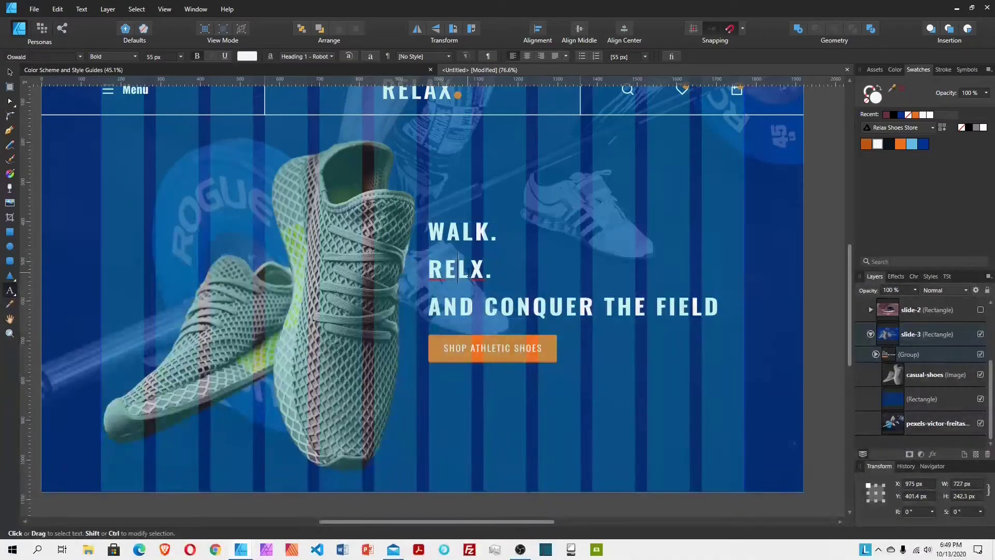
type("A")
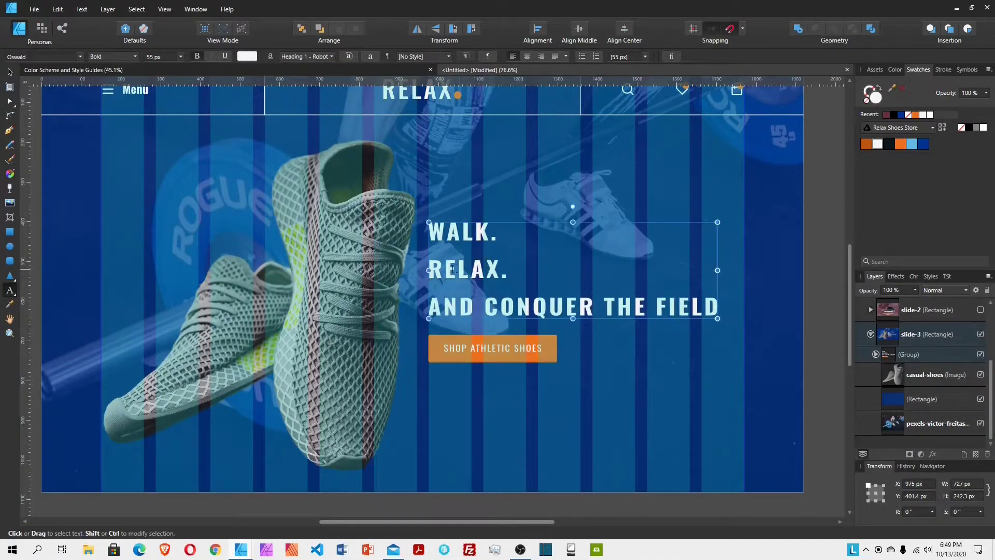
Step: Replace the third line of the slide-3 headline with "HAVE HOPE AND BE AT PEACE"
left_click_drag(432, 305, 716, 307)
type("HAVE ")
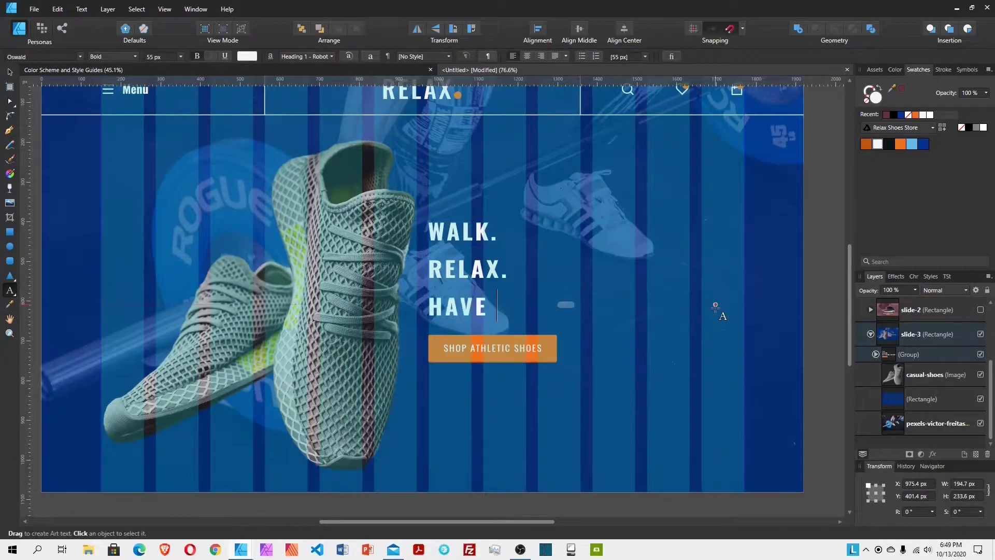
type("HOPE")
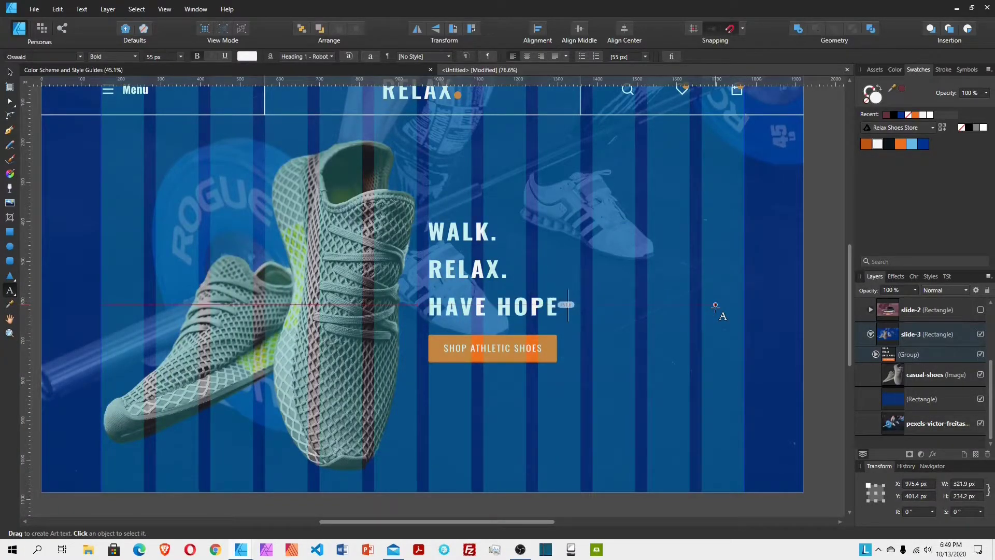
type(" AND B")
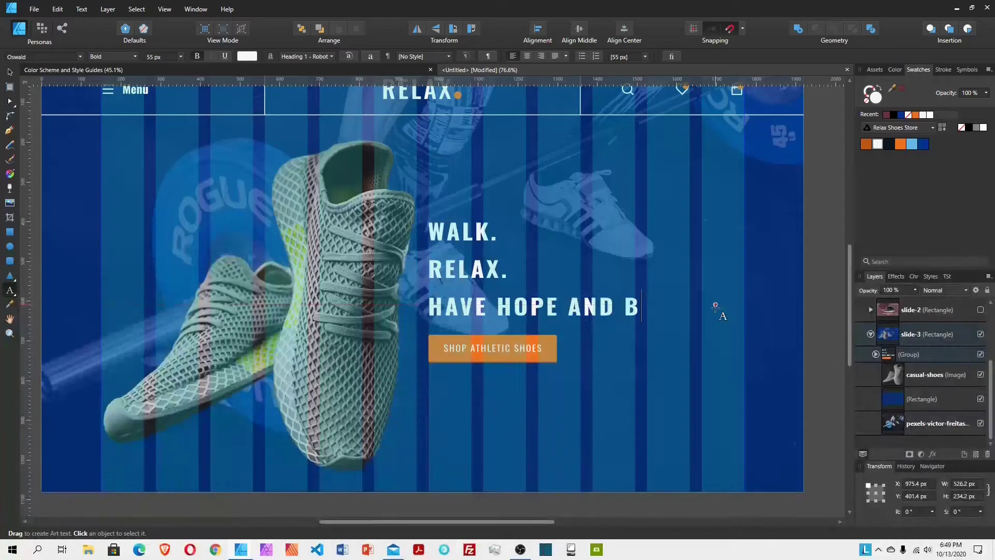
type("E AT")
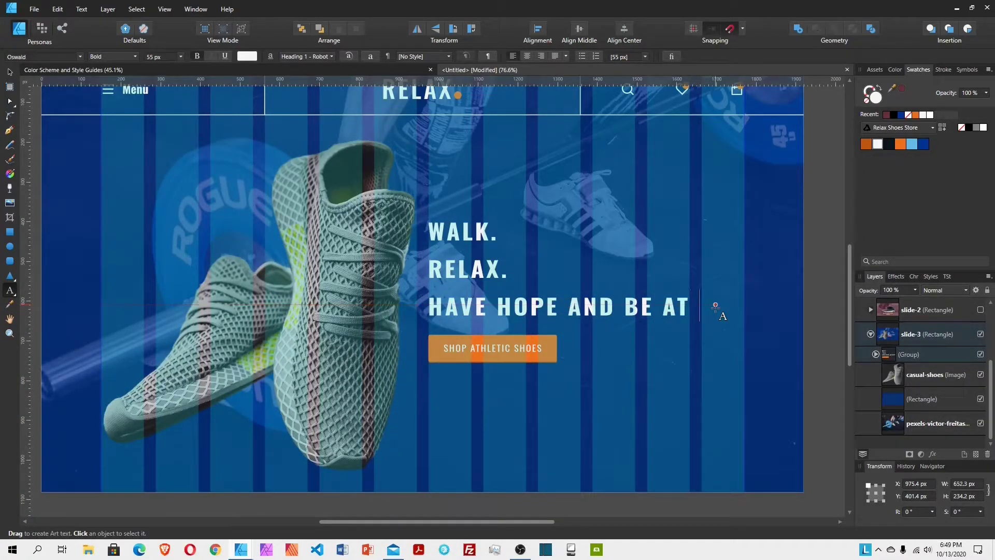
type(" PEACE")
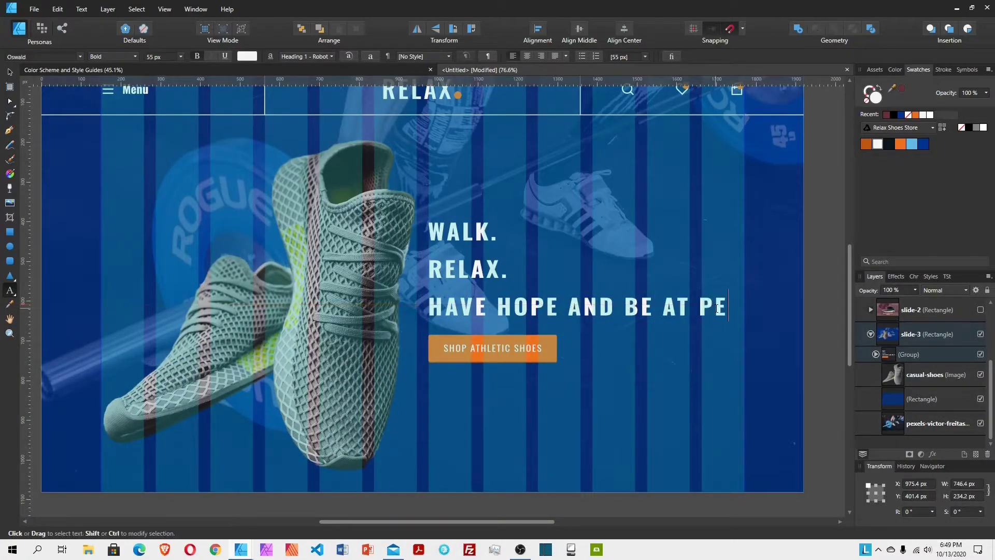
key("Escape")
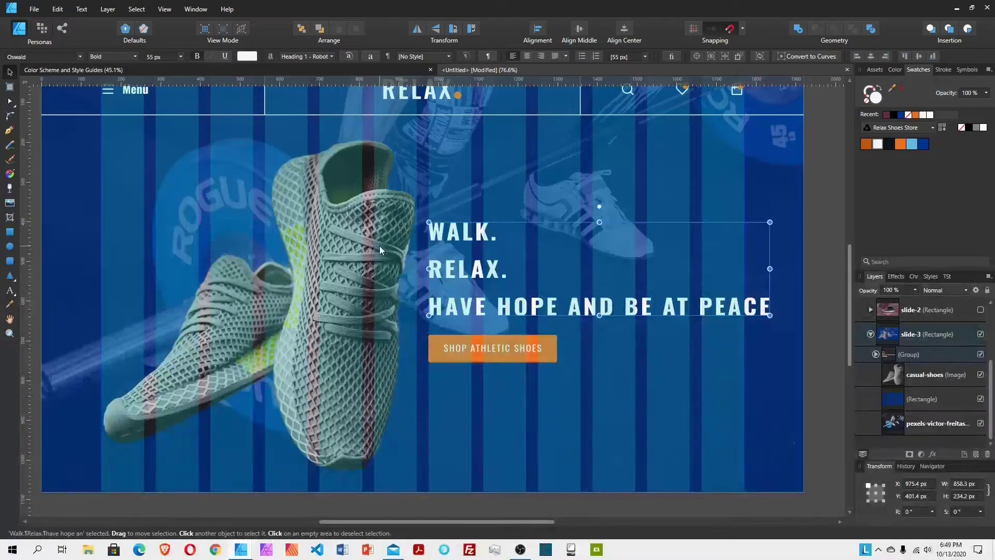
Step: Shift the casual-shoes image left to about X 124 px and the headline and button group left to X 945 px
left_click(369, 256)
left_click_drag(365, 256, 356, 256)
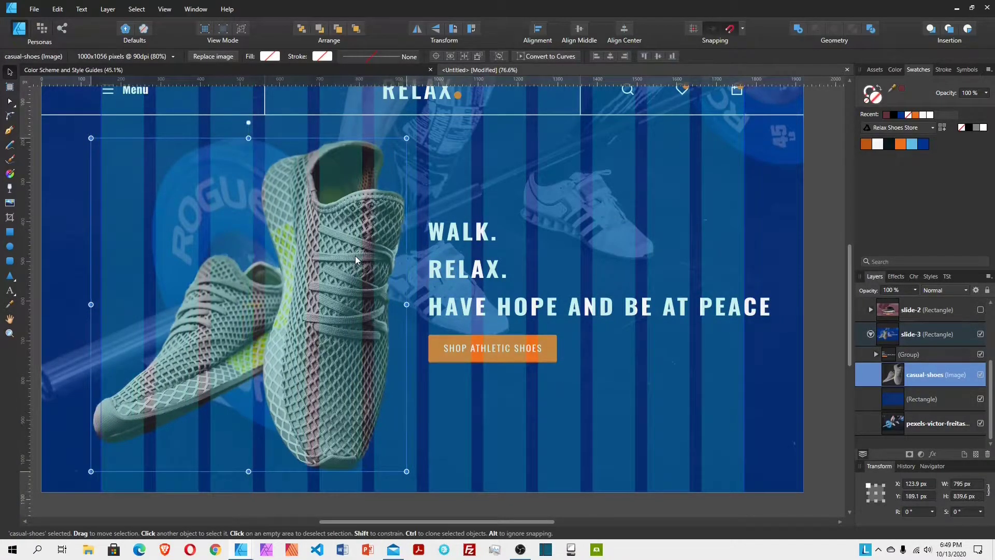
left_click(471, 275)
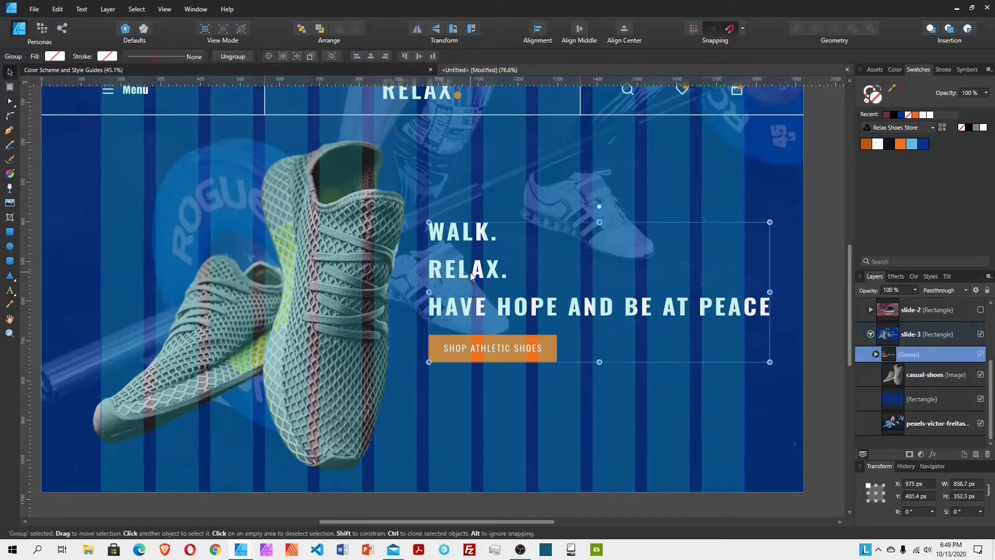
left_click_drag(472, 275, 460, 275)
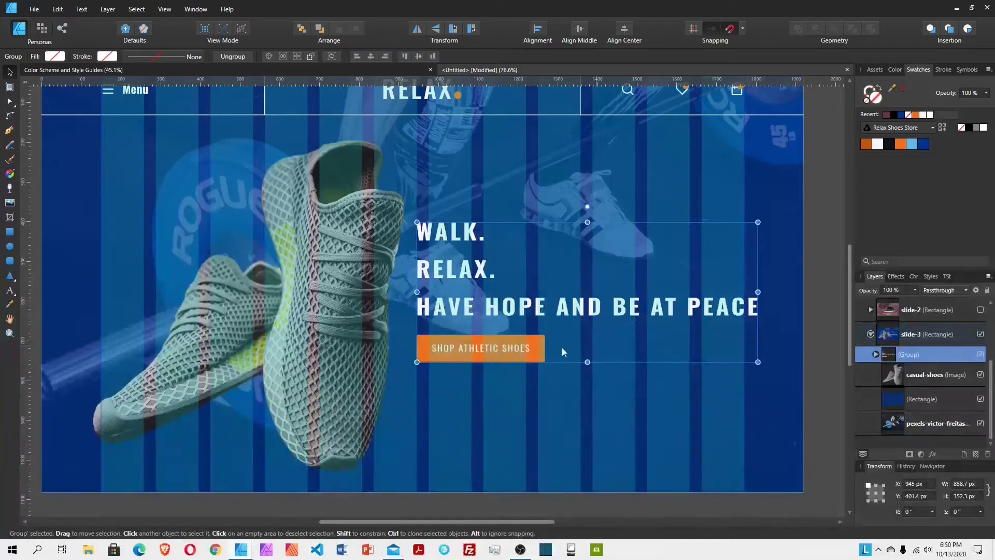
Step: Change the slide-3 button label from athletic to casual so it reads "Shop Casual shoes"
double_click(465, 349)
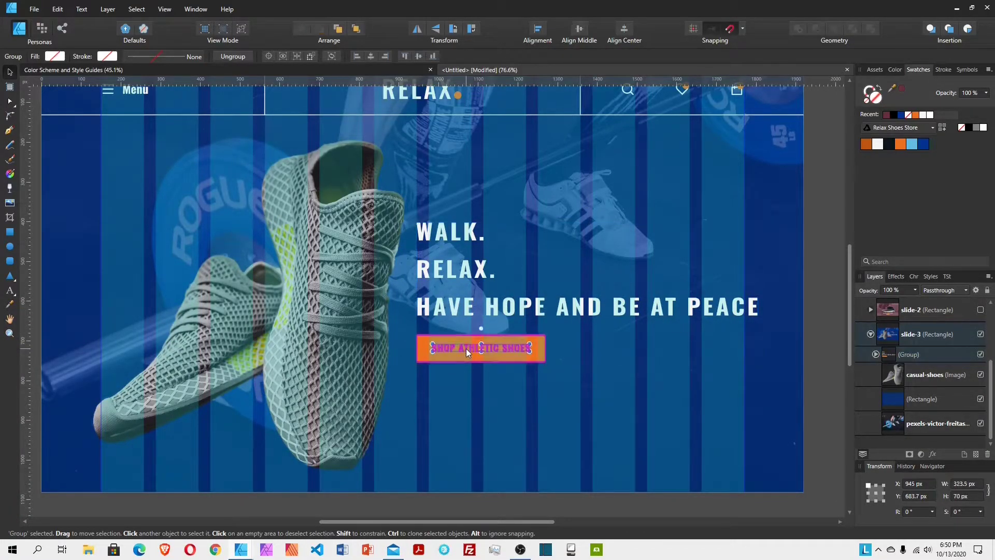
double_click(465, 349)
left_click_drag(499, 349, 465, 348)
key("Escape")
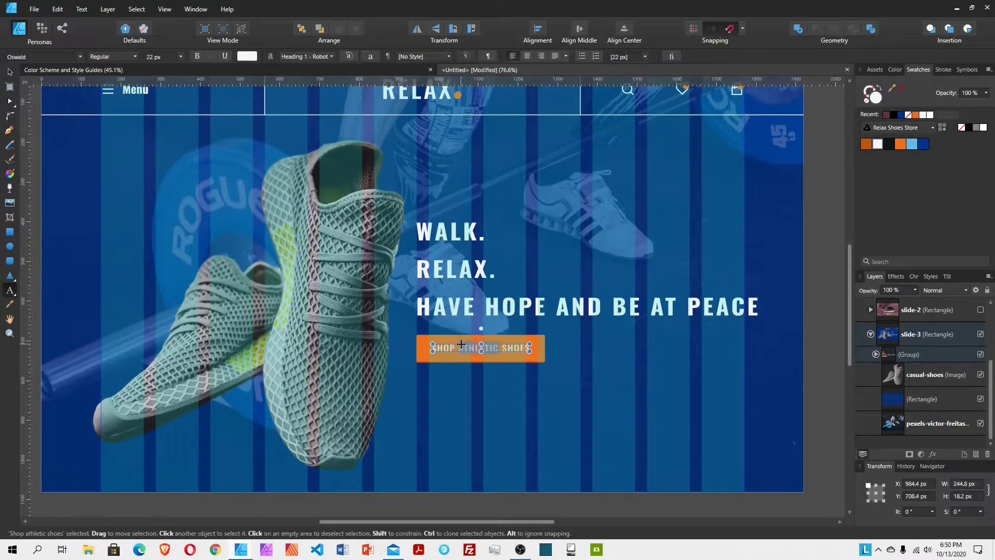
type("Casua")
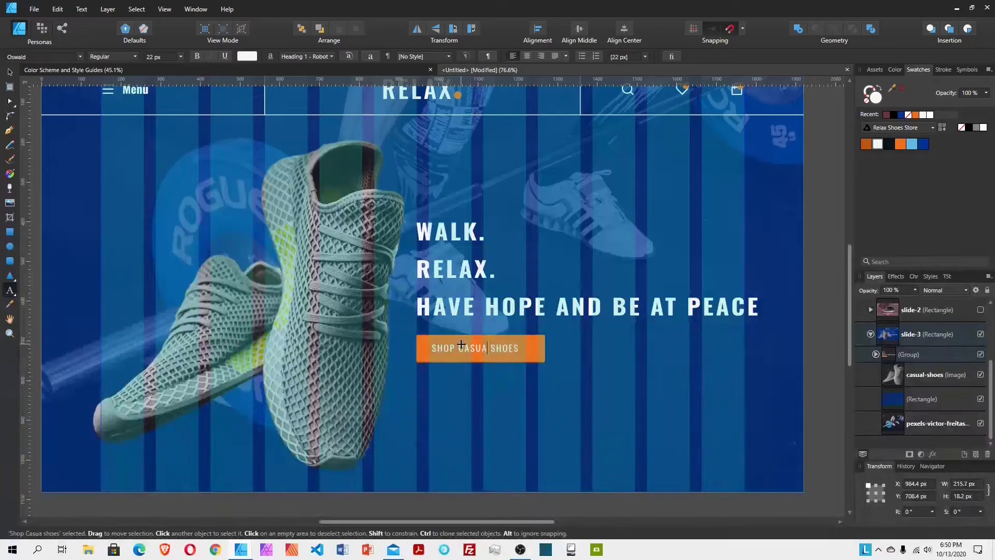
type("l")
key("Escape")
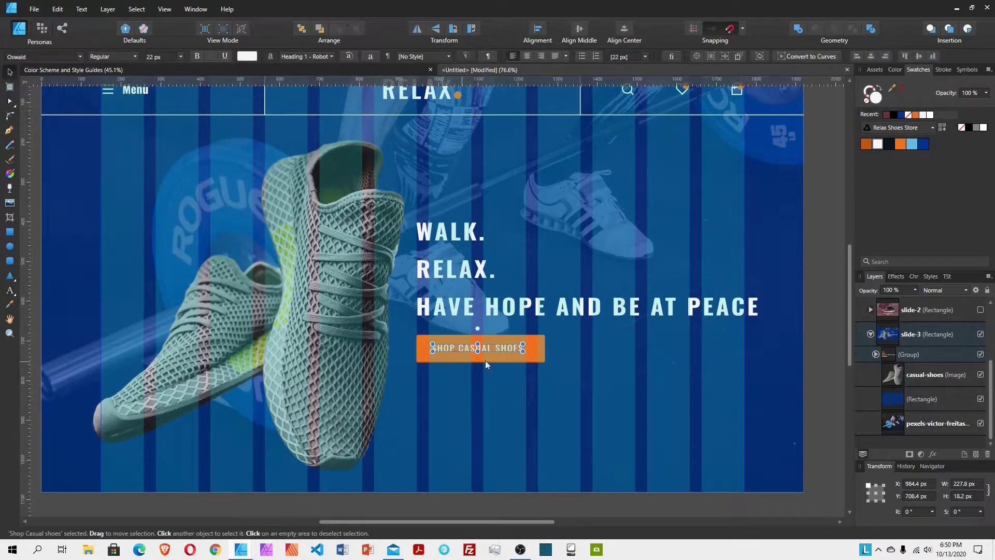
Step: Centre the "Shop Casual shoes" label horizontally on its orange button
left_click(529, 351, "shift")
left_click(627, 32)
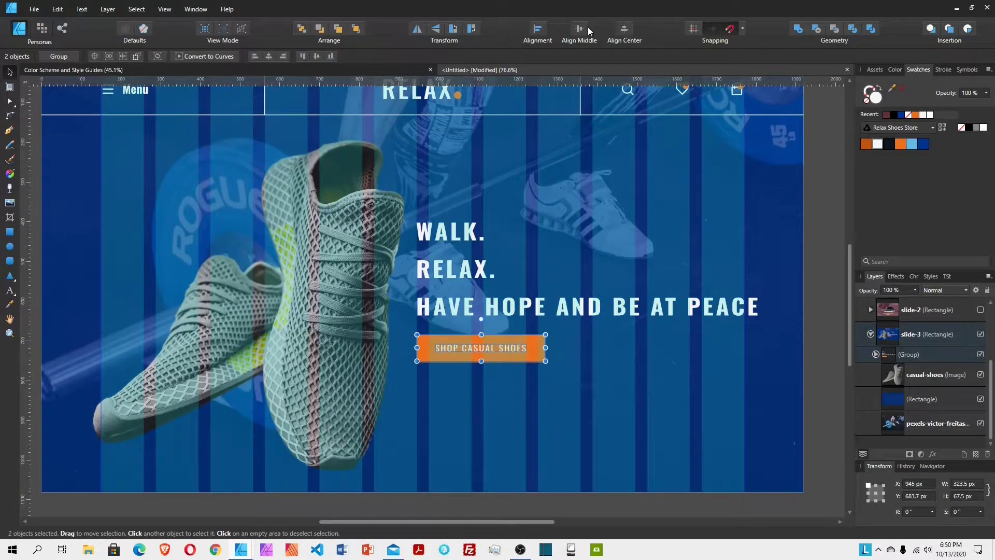
left_click(602, 338)
Step: Align the headline and button group vertically to the middle of the casual-shoes image
left_click(481, 303)
left_click(364, 267, "shift")
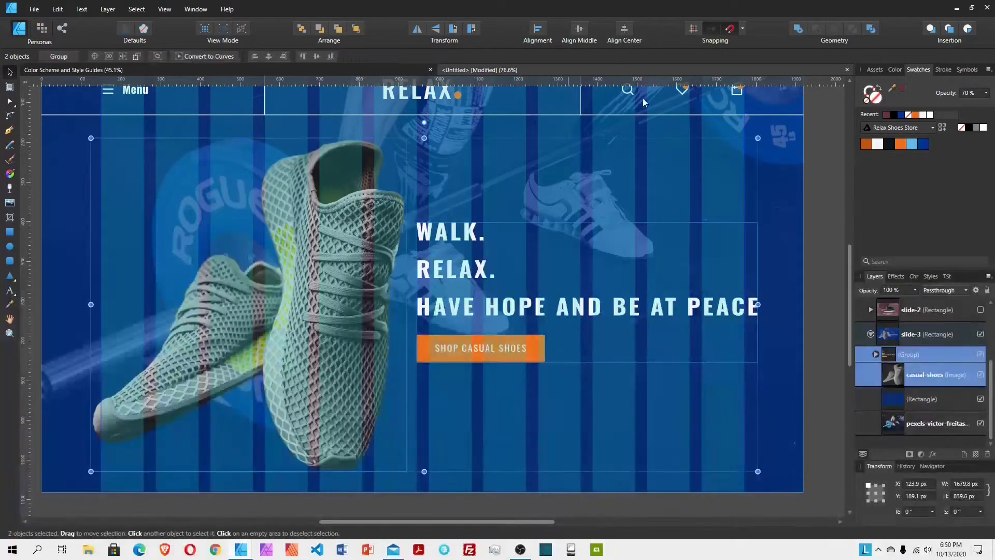
left_click(580, 29)
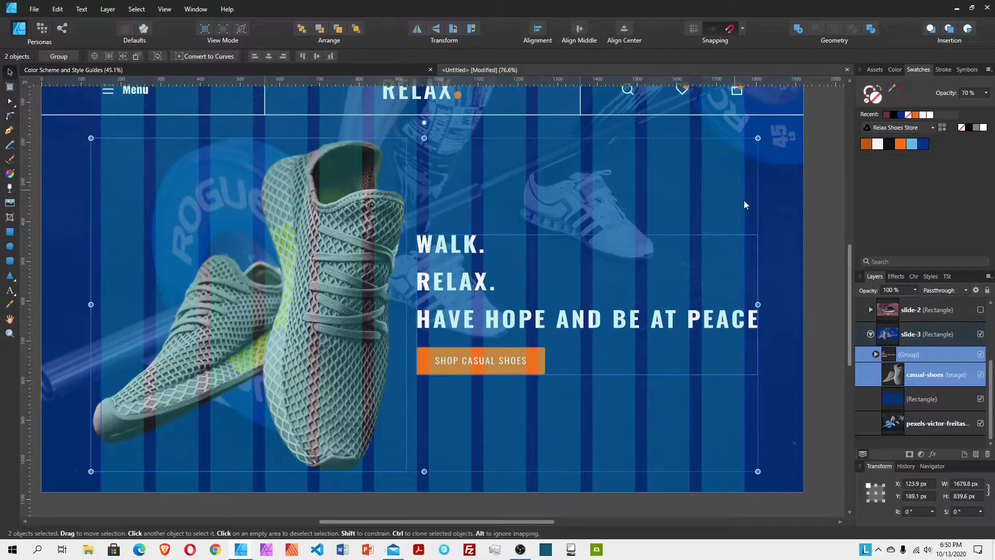
left_click(819, 299)
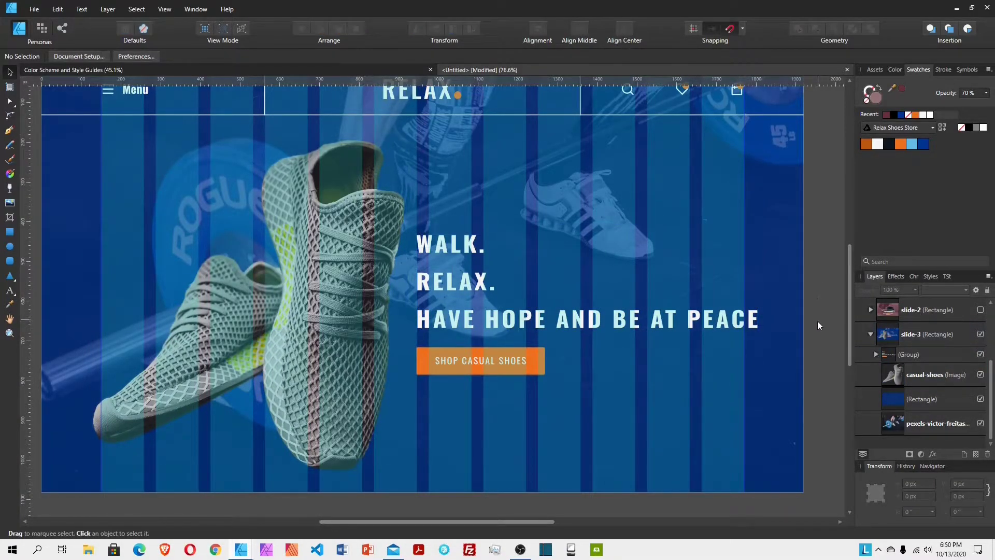
Step: Replace the slide-3 background photo with bantersnaps-HsdiMBETJuY-unsplash.jpg from the Project 5 - Relax Shoes folder
left_click(921, 424)
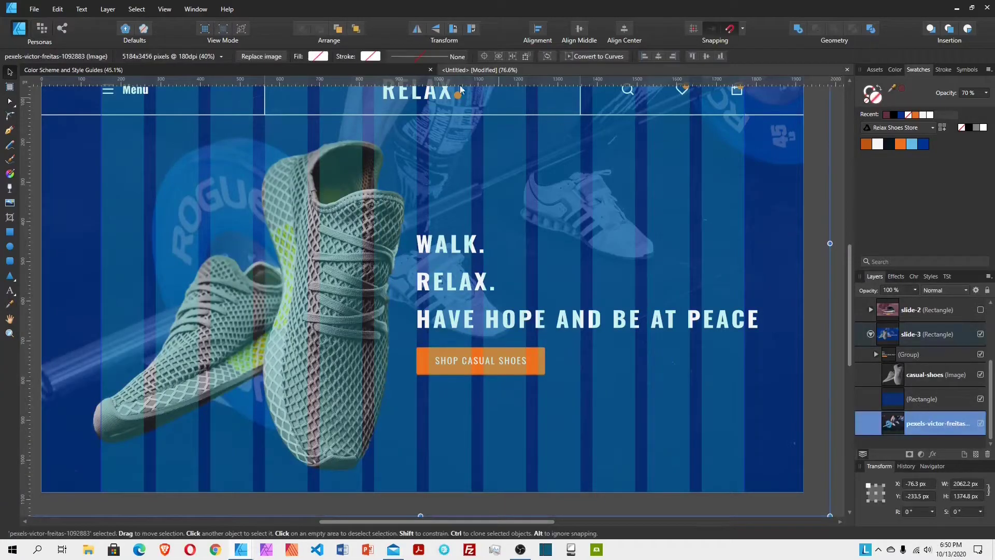
left_click(261, 55)
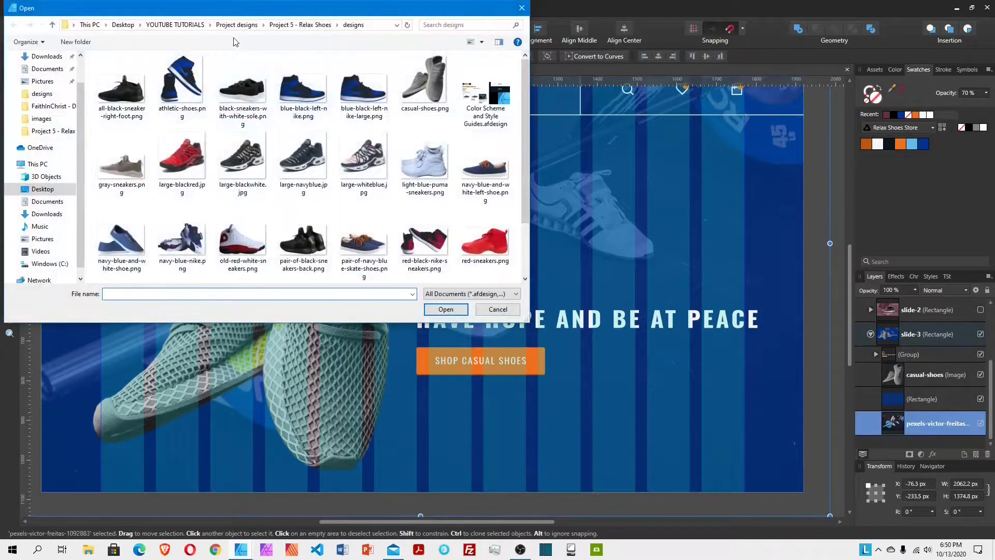
left_click(182, 168)
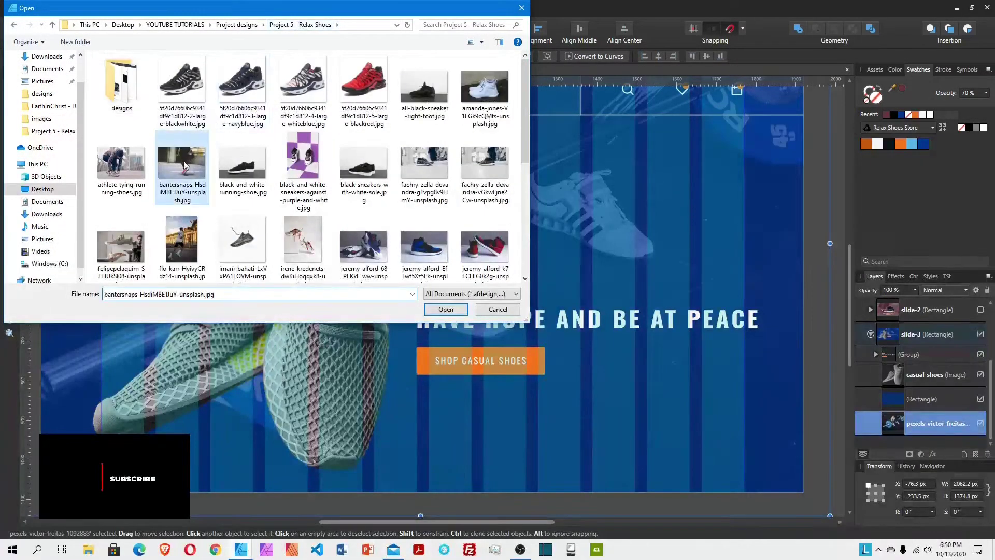
left_click(444, 309)
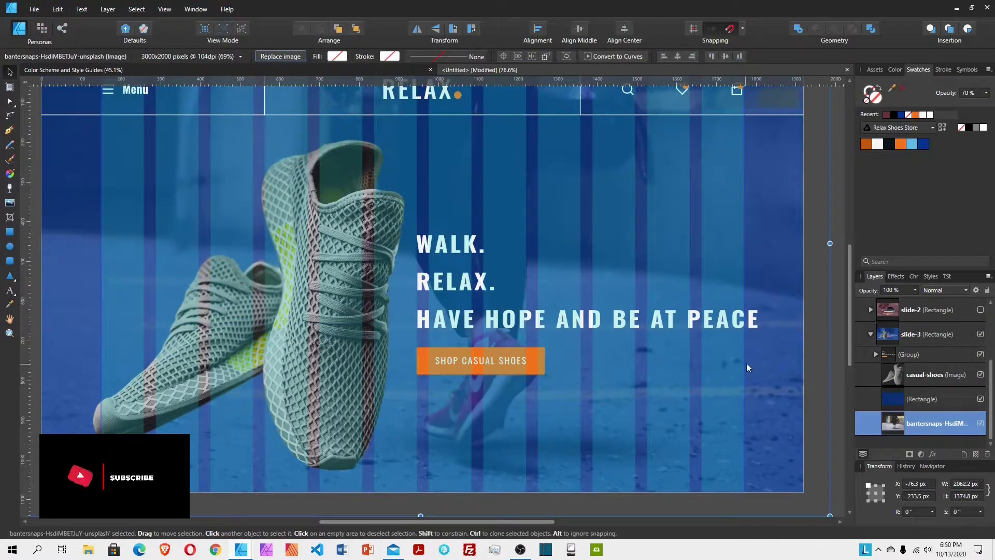
Step: Set the fill of the slide-3 overlay rectangle to hex 1E1E1F
left_click(921, 400)
double_click(875, 97)
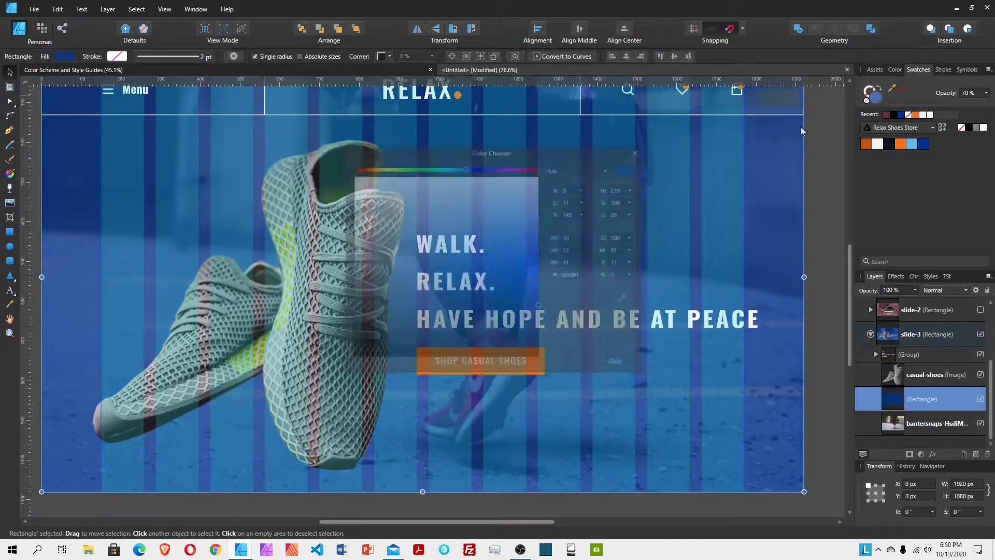
left_click(575, 274)
double_click(579, 275)
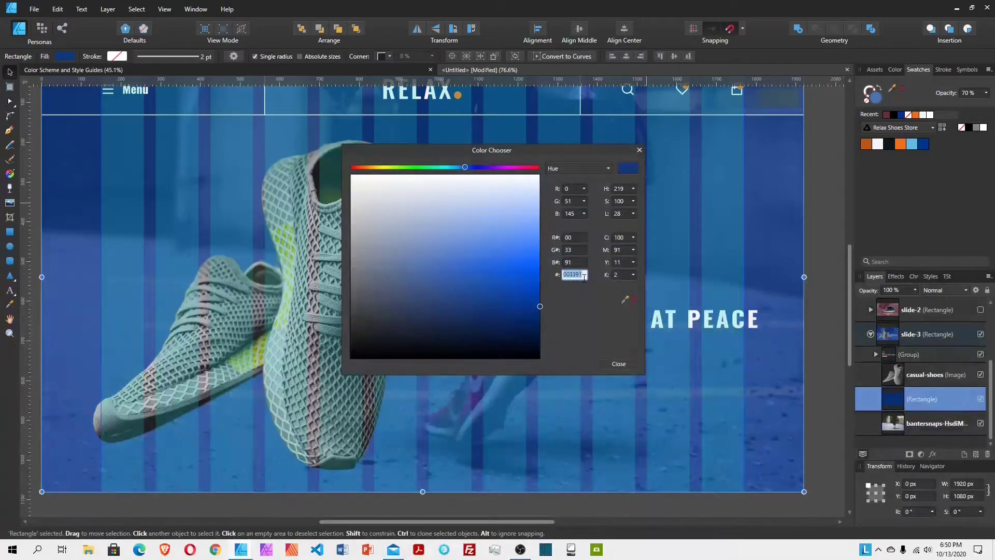
type("1")
type("e1e1f")
key("Return")
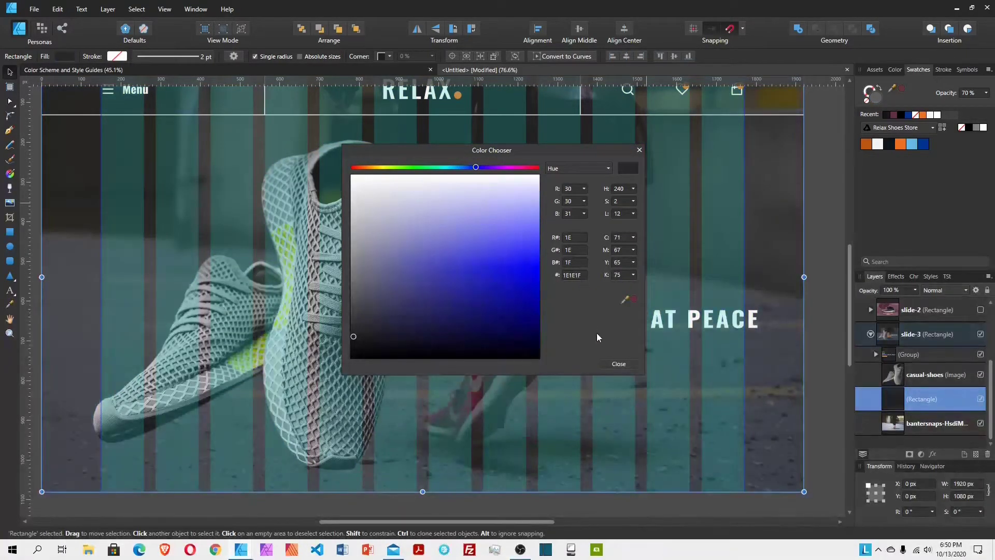
left_click(619, 363)
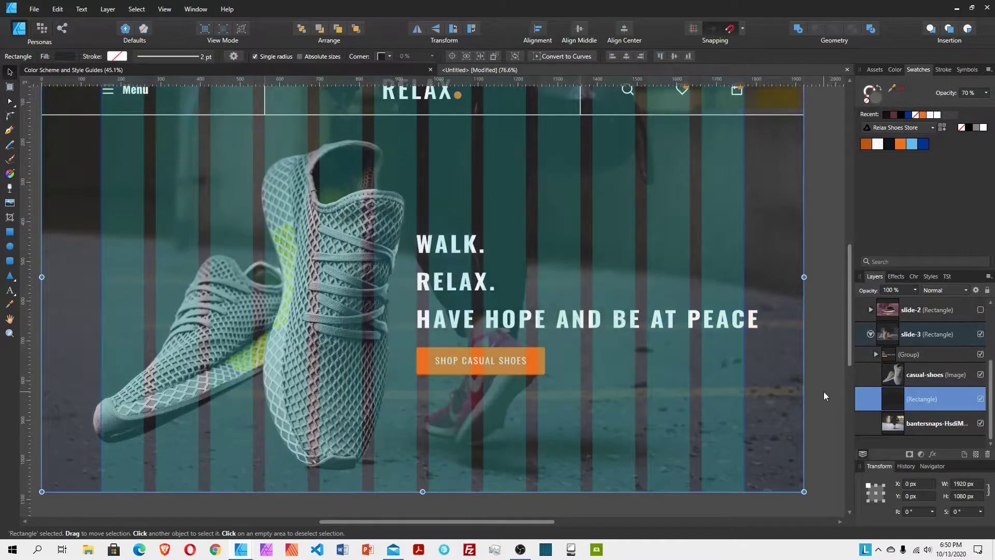
Step: Hide the column grid overlay and look over the whole third slide with its header
scroll(872, 334, "up", 2)
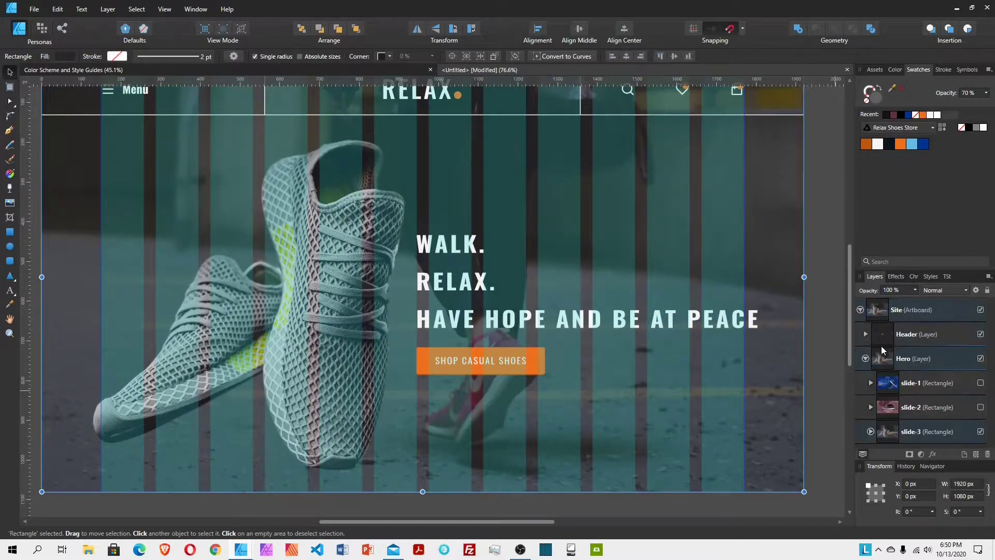
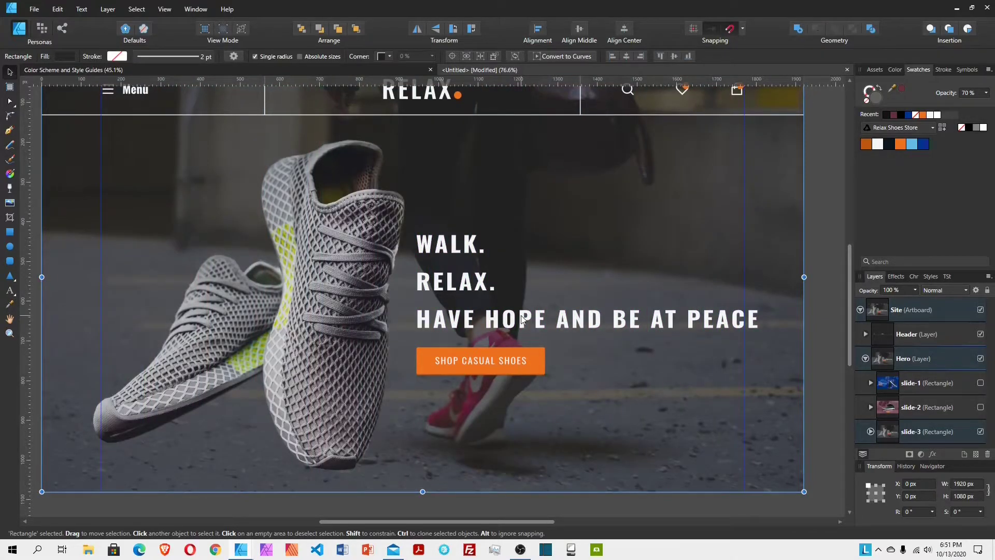
scroll(660, 297, "up", 1)
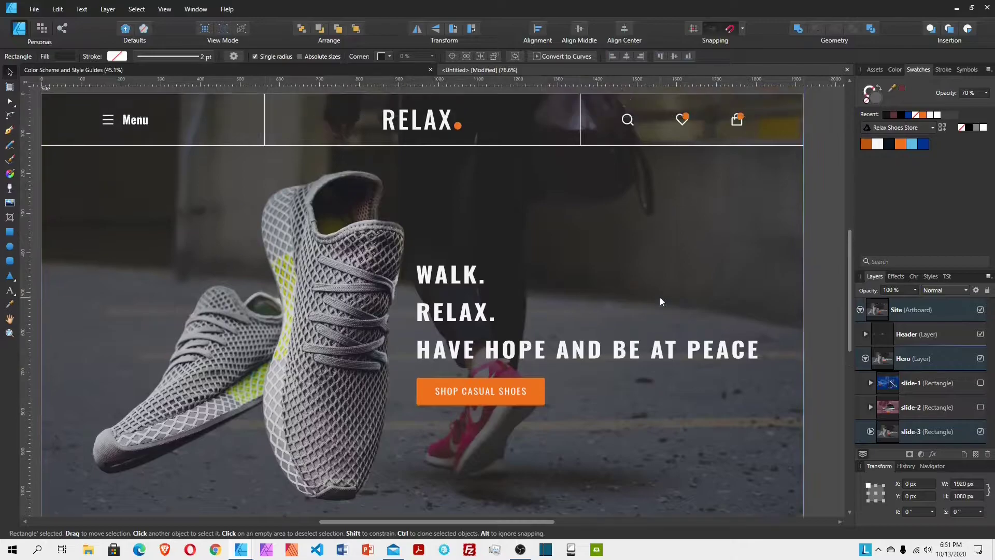
left_click(815, 319)
scroll(650, 412, "down", 1)
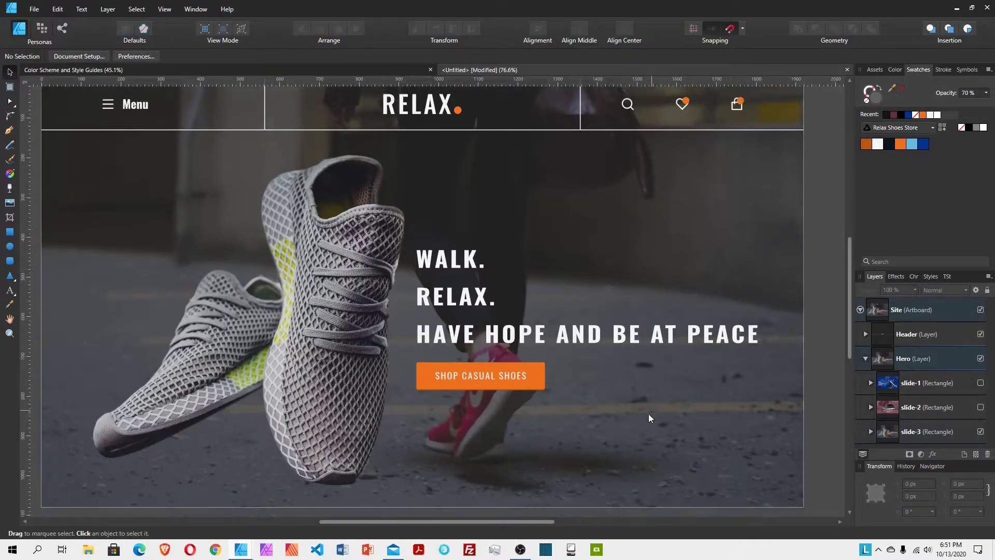
scroll(501, 519, "left", 1)
scroll(501, 520, "left", 1)
scroll(708, 327, "up", 1)
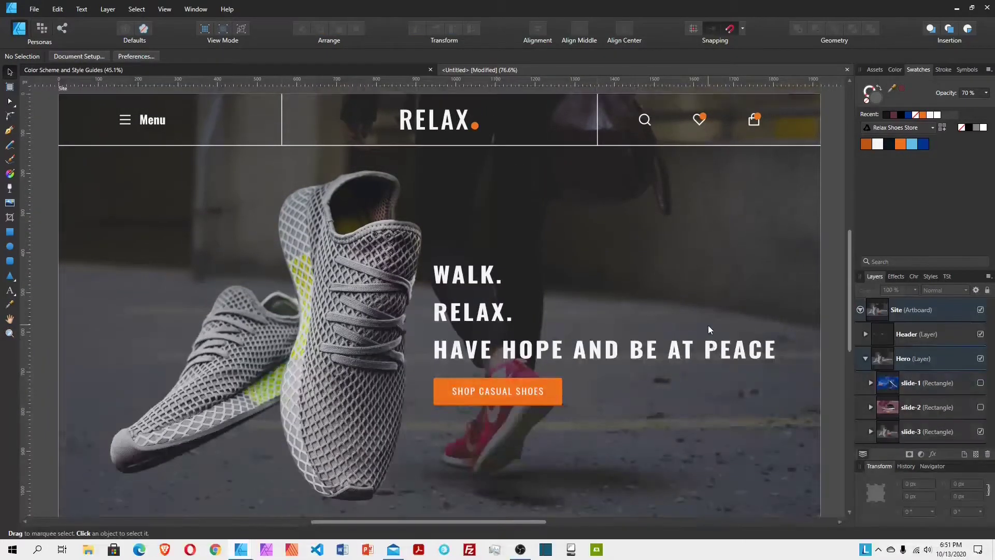
Step: Set the header's Menu text to all caps
left_click(162, 124)
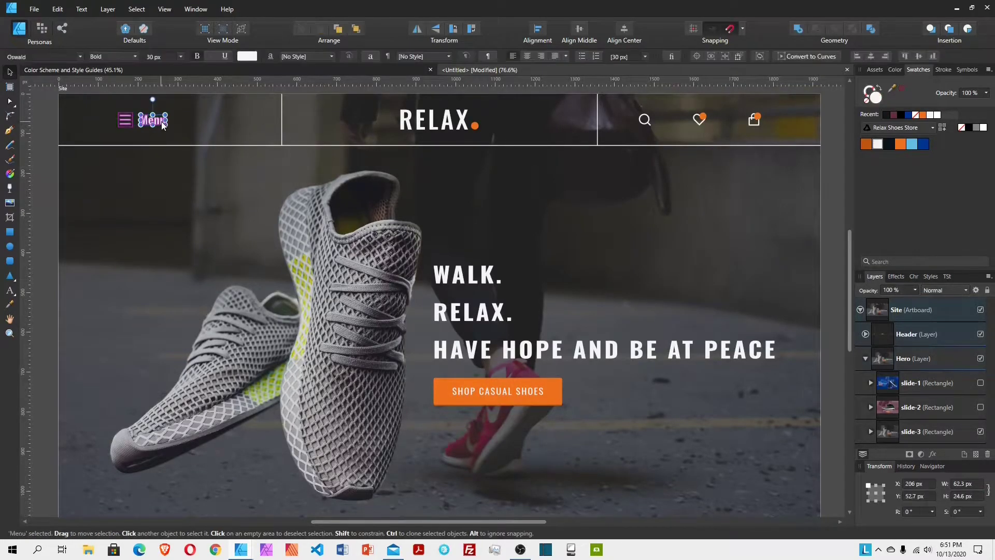
left_click(916, 276)
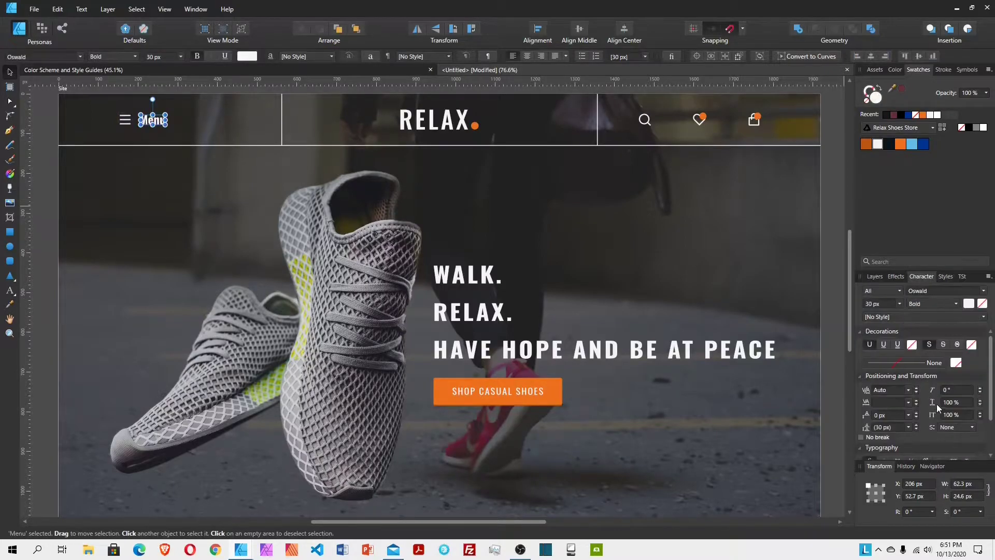
scroll(937, 404, "down", 1)
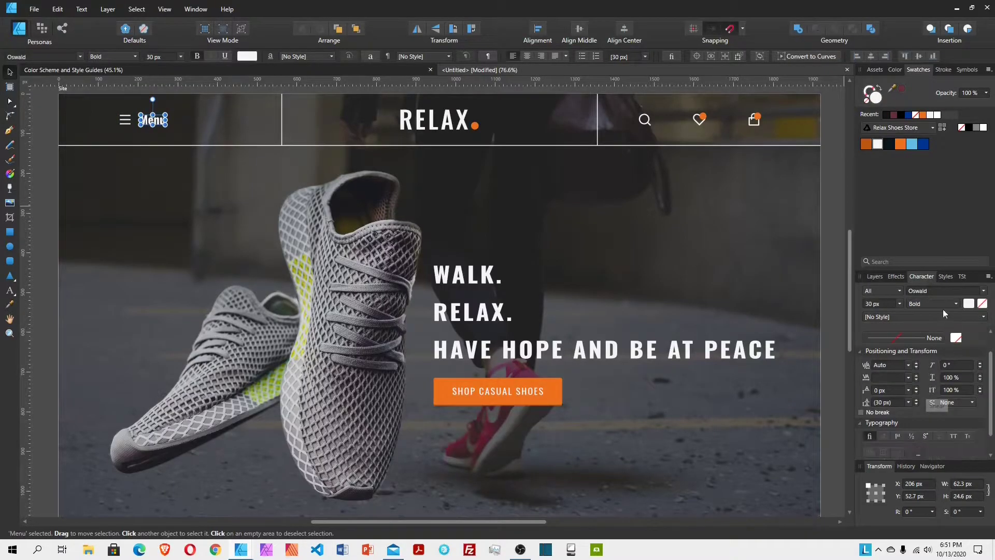
left_click(954, 437)
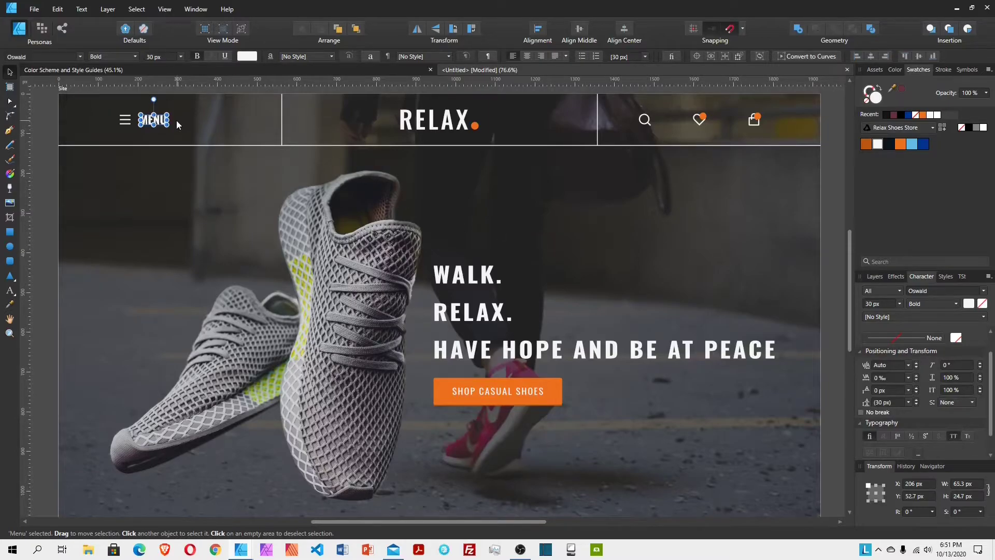
left_click(829, 246)
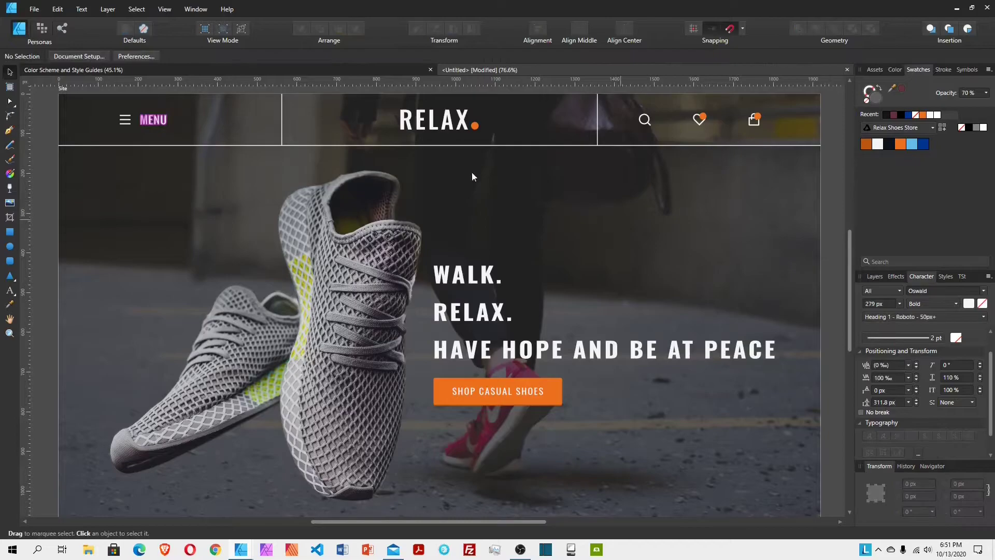
Step: Turn on the visibility of slide-2 in the Hero layer
scroll(358, 249, "down", 1)
scroll(360, 260, "down", 1)
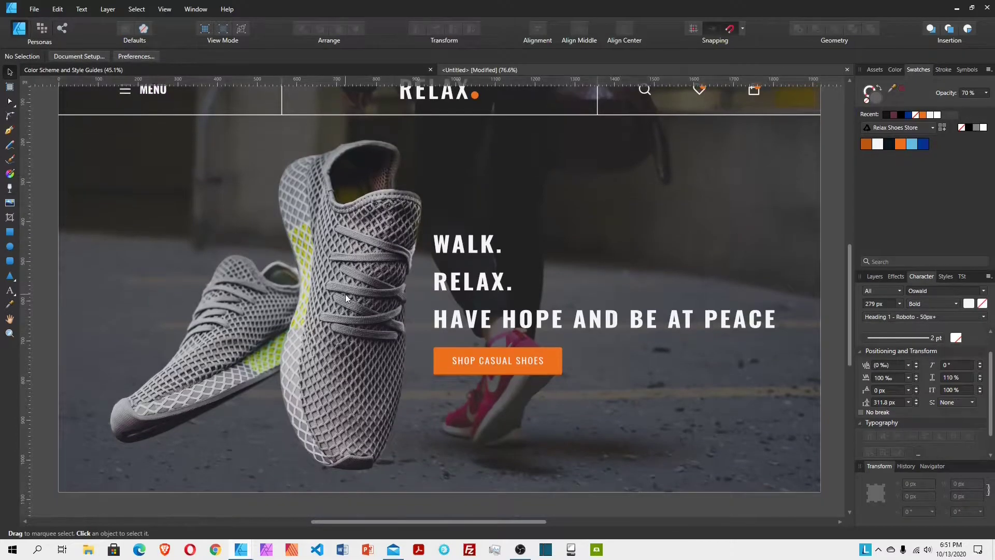
left_click(876, 277)
left_click(980, 407)
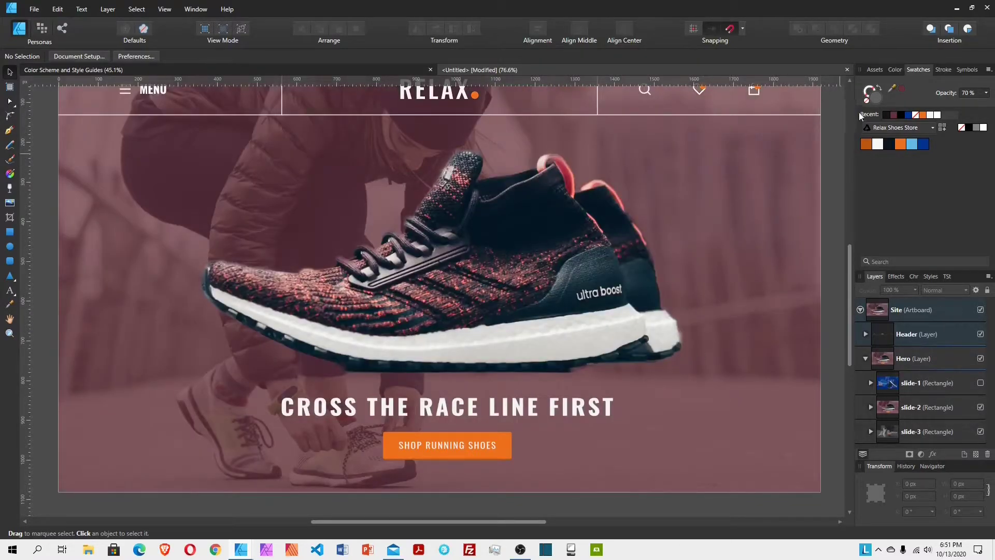
Step: Set the fill of the slide-2 overlay rectangle to hex 811E2D
left_click(714, 228)
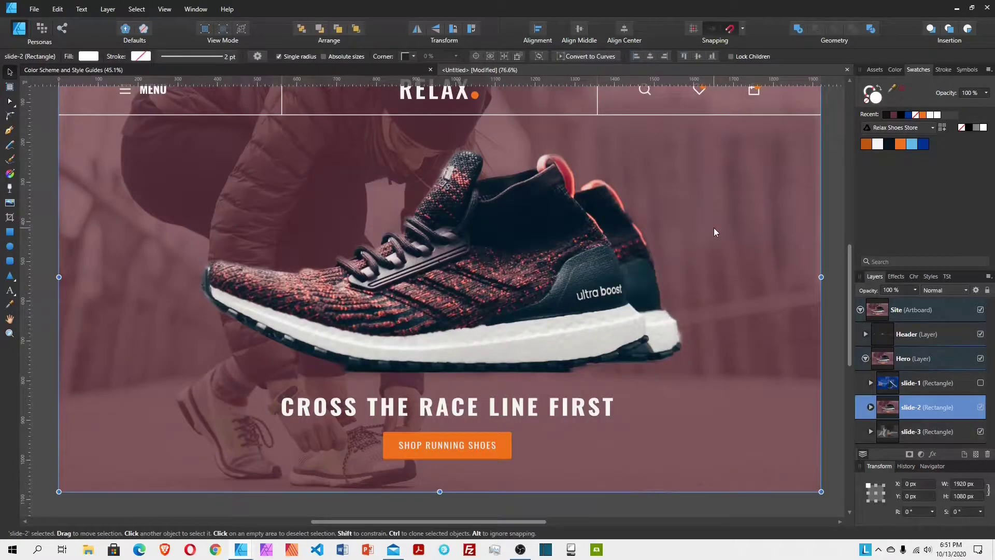
double_click(715, 232)
double_click(874, 103)
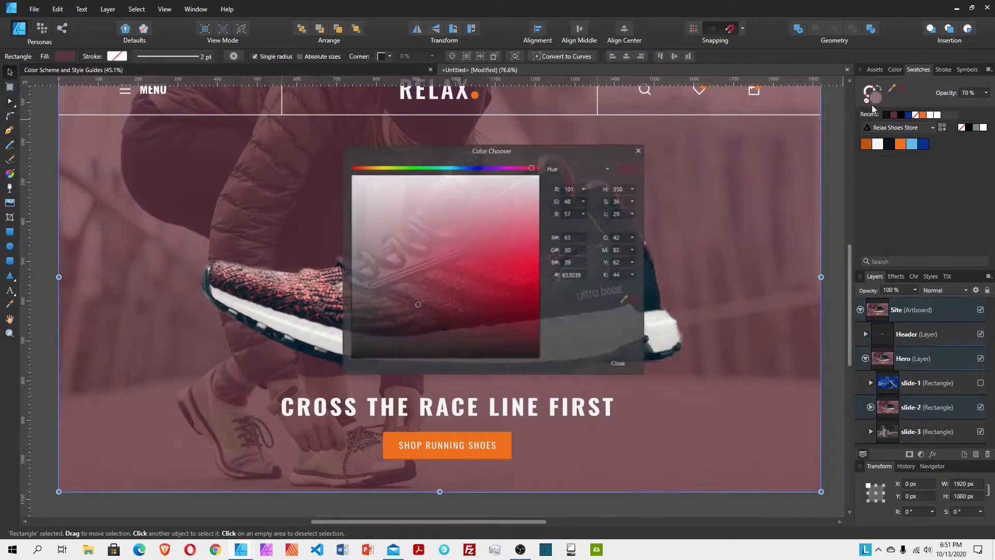
left_click(571, 274)
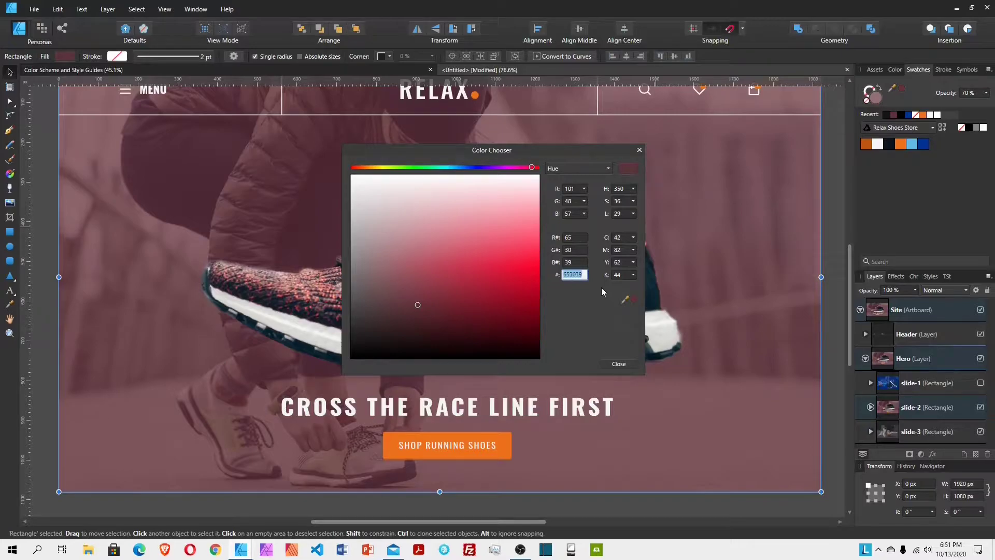
type("811e2d")
key("Return")
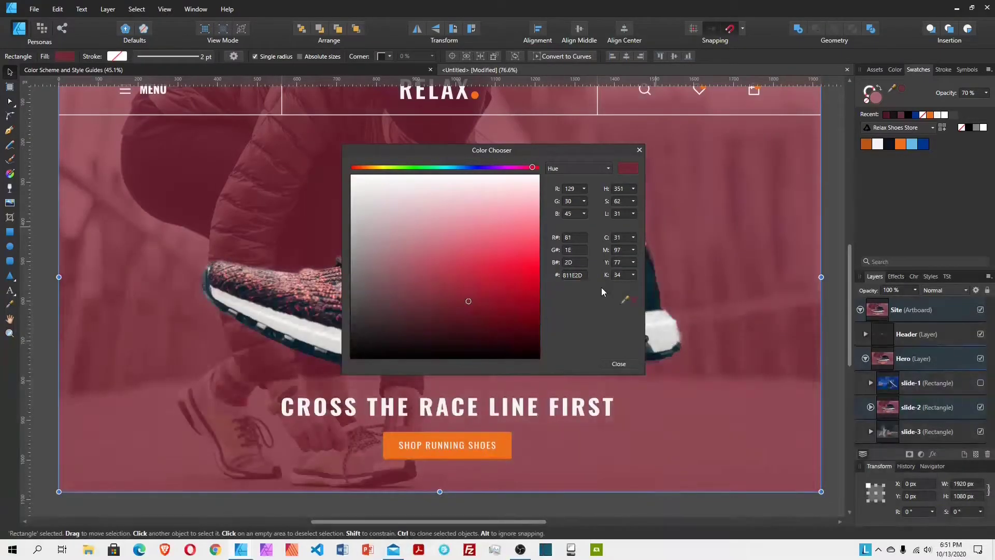
left_click(629, 362)
Step: Look over the recoloured slide-2 and turn on the visibility of slide-1
scroll(511, 297, "up", 2)
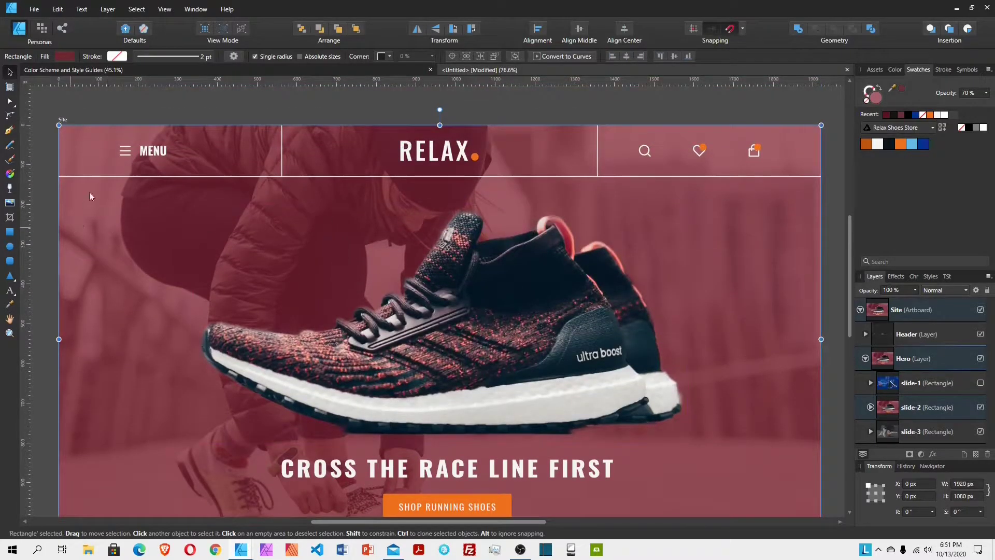
scroll(527, 331, "down", 3)
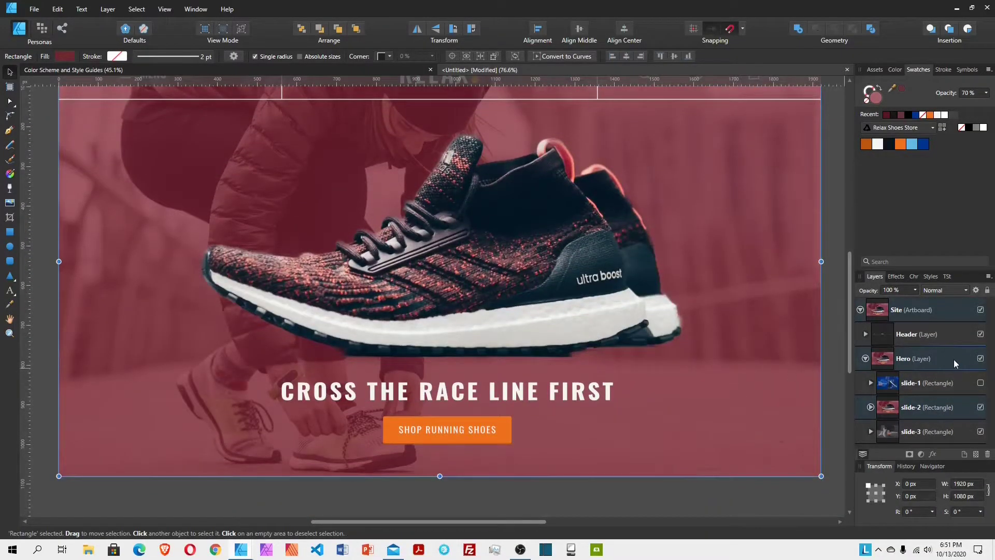
left_click(983, 384)
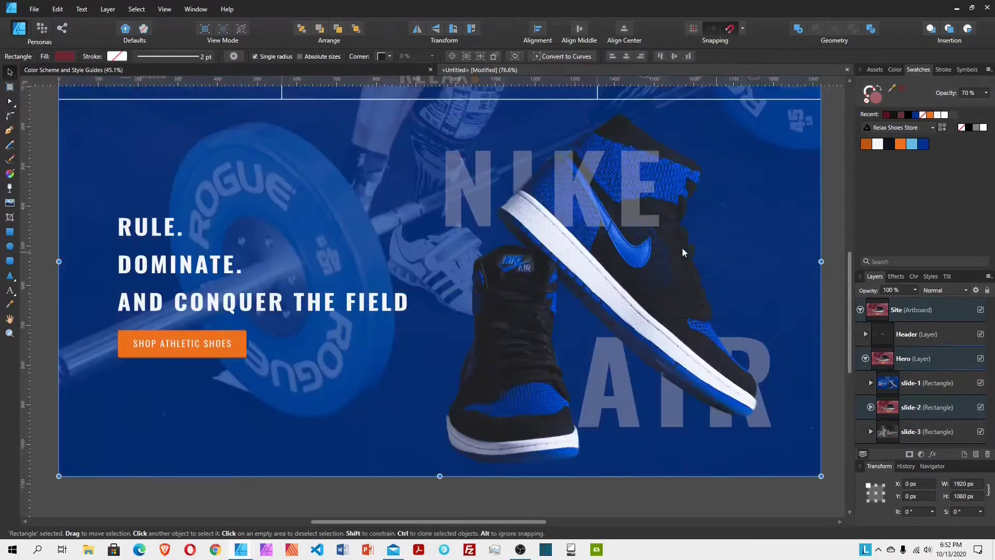
Step: Group the header's RELAX logo together with the two vertical divider lines on either side of it
scroll(618, 290, "up", 2)
scroll(182, 213, "up", 1)
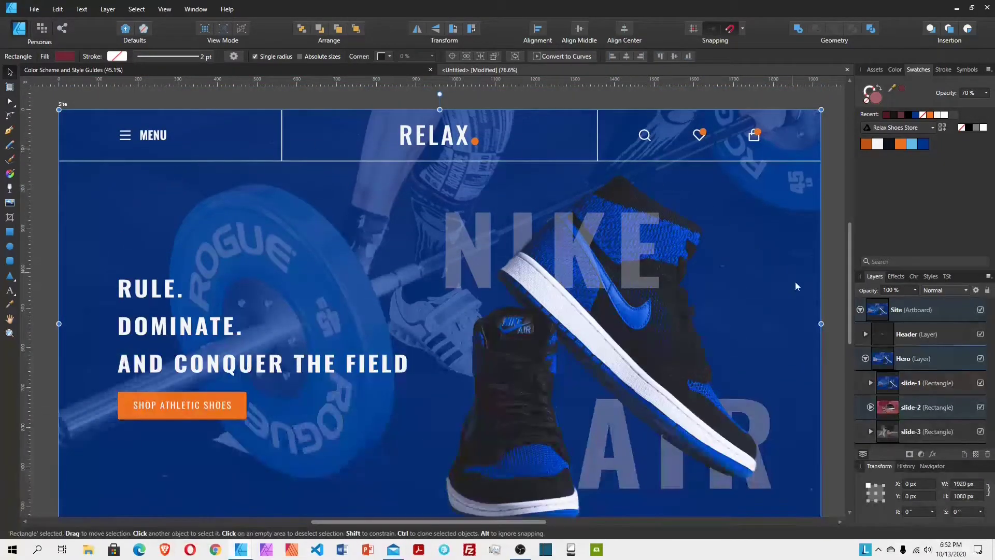
left_click(914, 338)
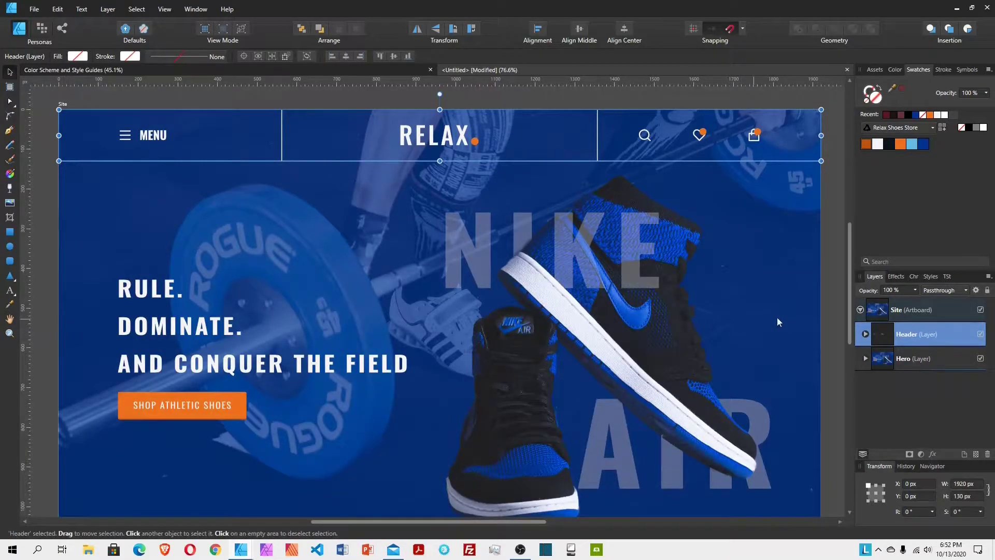
left_click(865, 334)
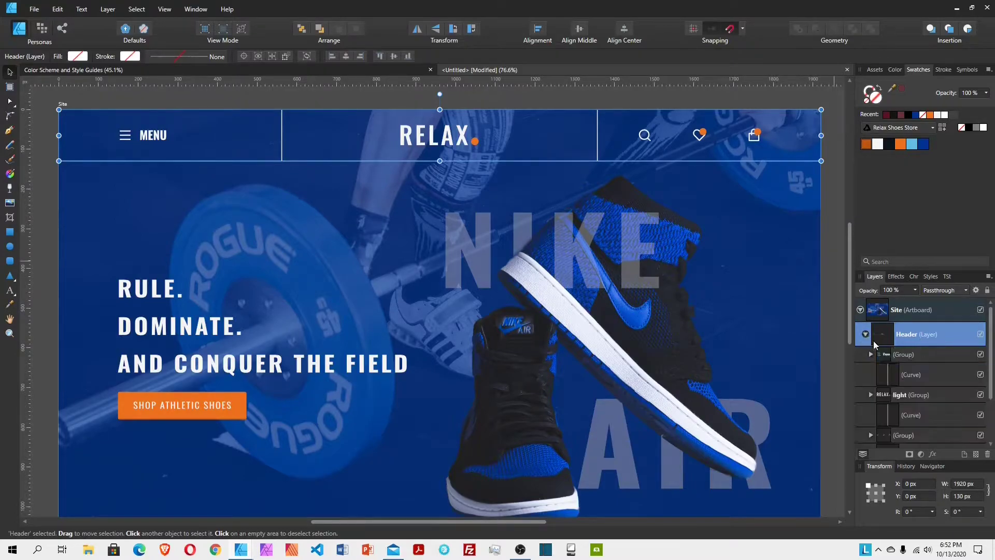
left_click(915, 375)
left_click(933, 415, "shift")
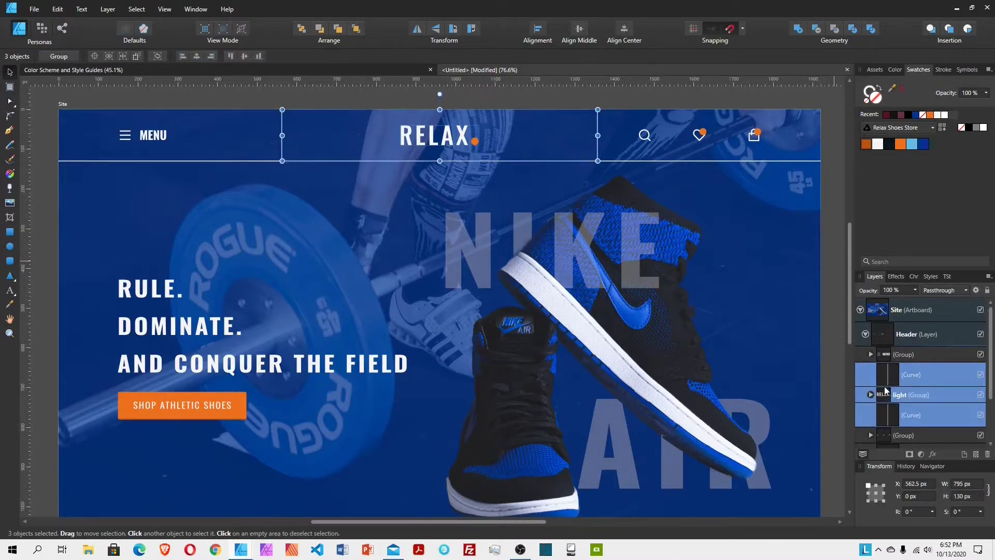
key("ctrl+g")
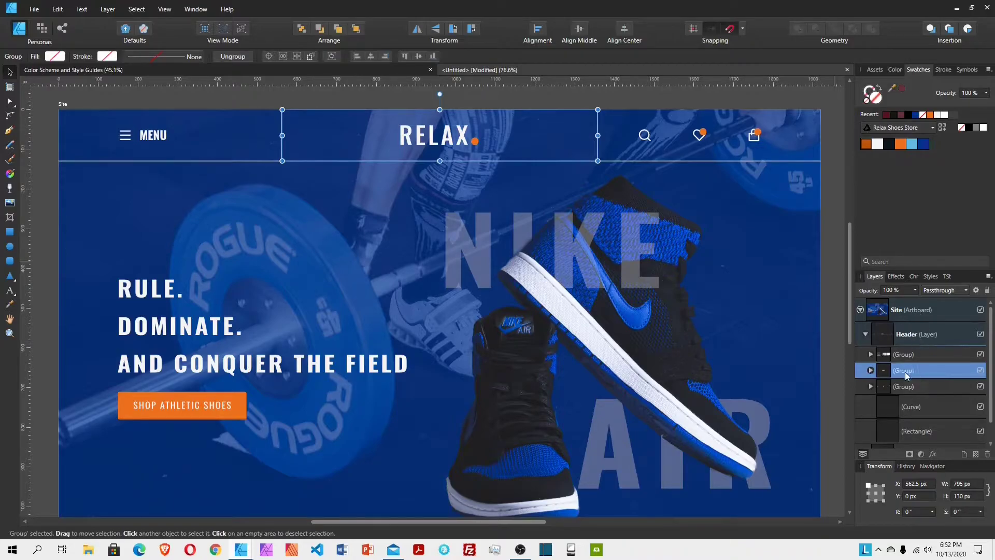
Step: Create a white full-width dropdown panel 475 px tall directly below the header from a copy of the header's background rectangle
left_click(937, 387)
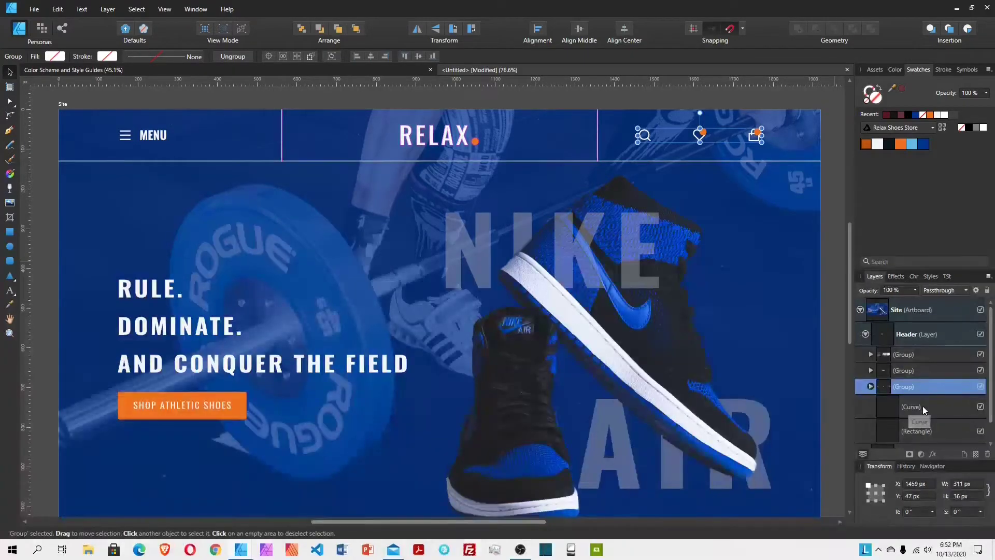
left_click(922, 406)
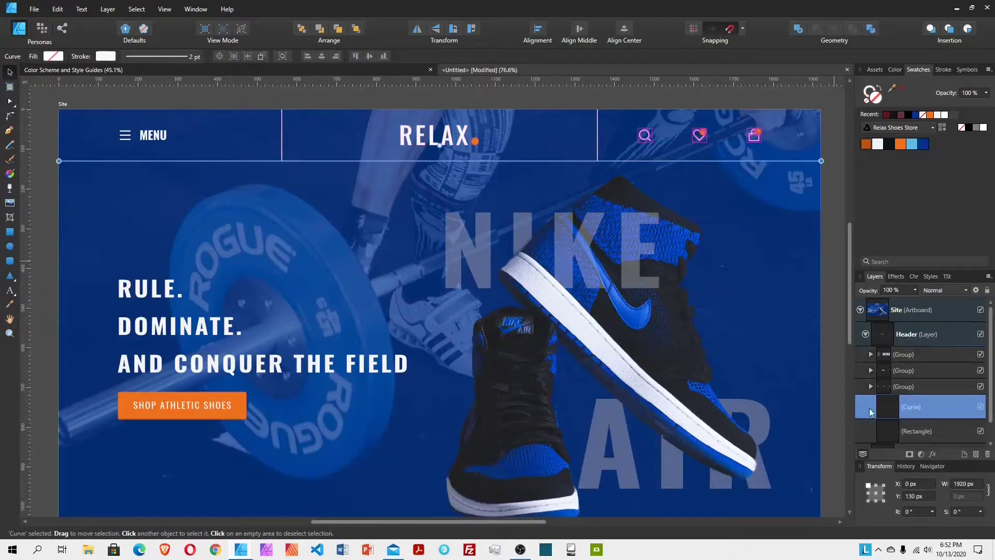
left_click(931, 434)
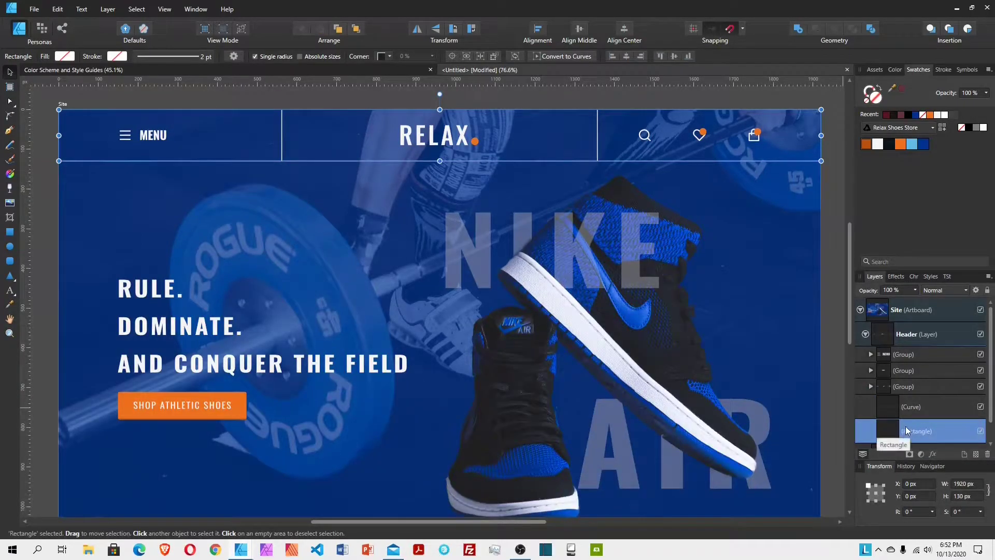
left_click(911, 407)
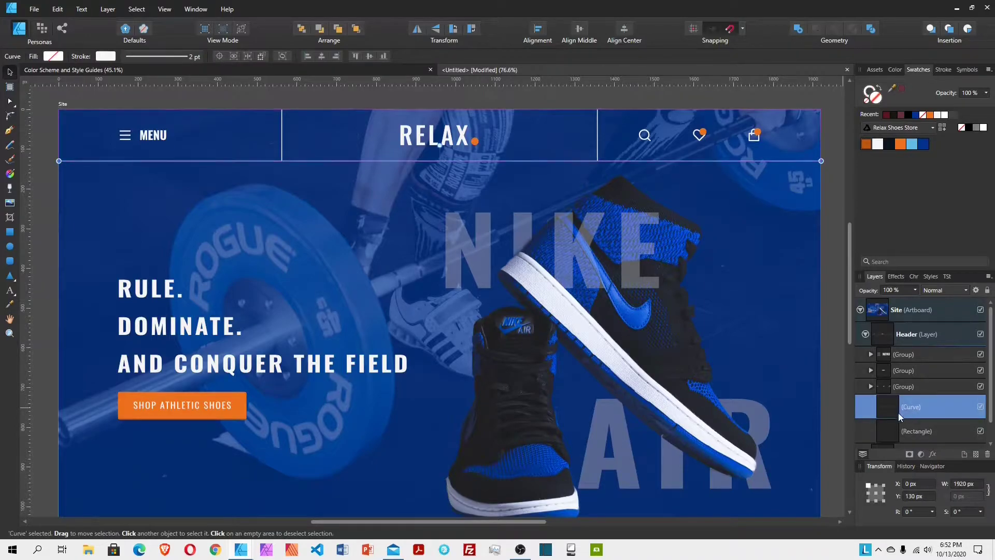
left_click_drag(889, 420, 916, 400)
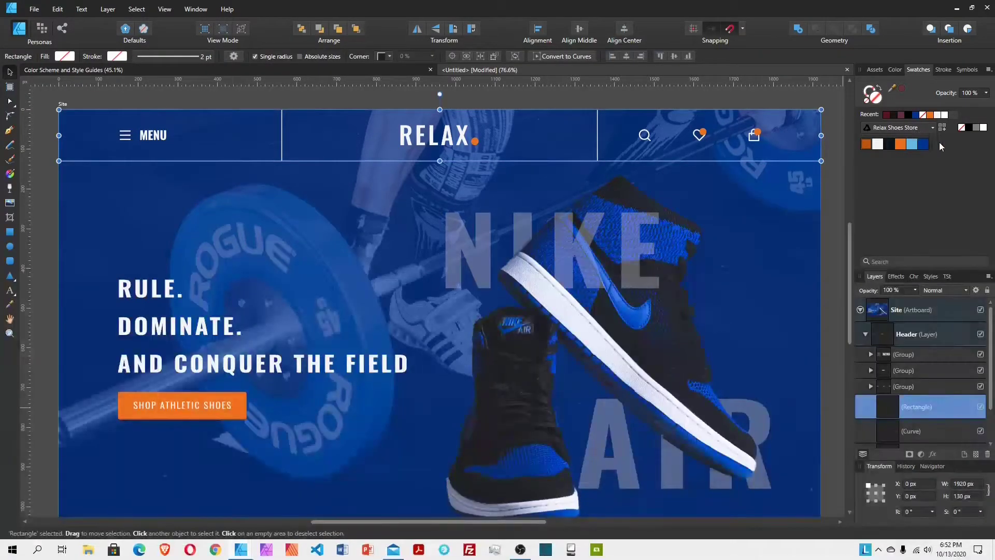
left_click(983, 128)
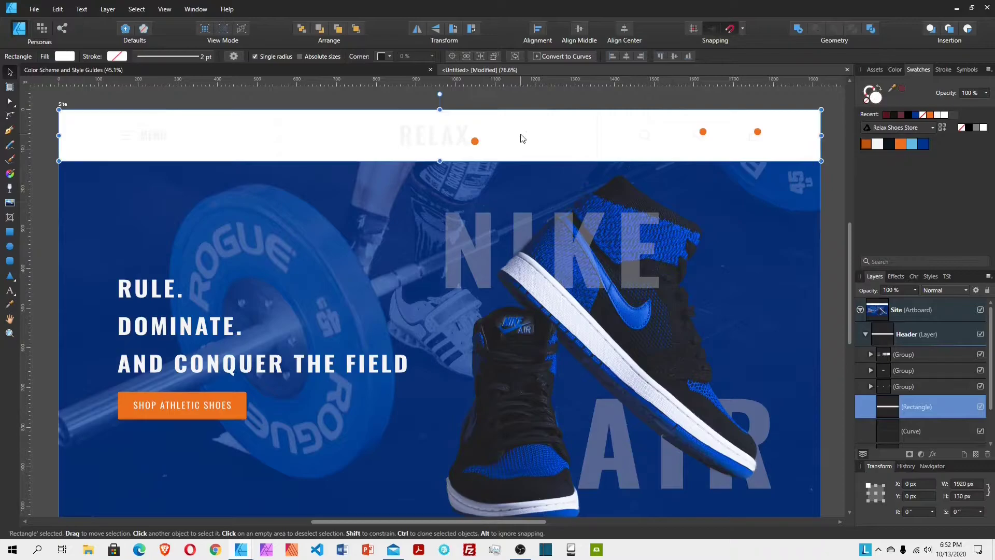
left_click_drag(523, 138, 528, 192)
left_click_drag(441, 220, 455, 348)
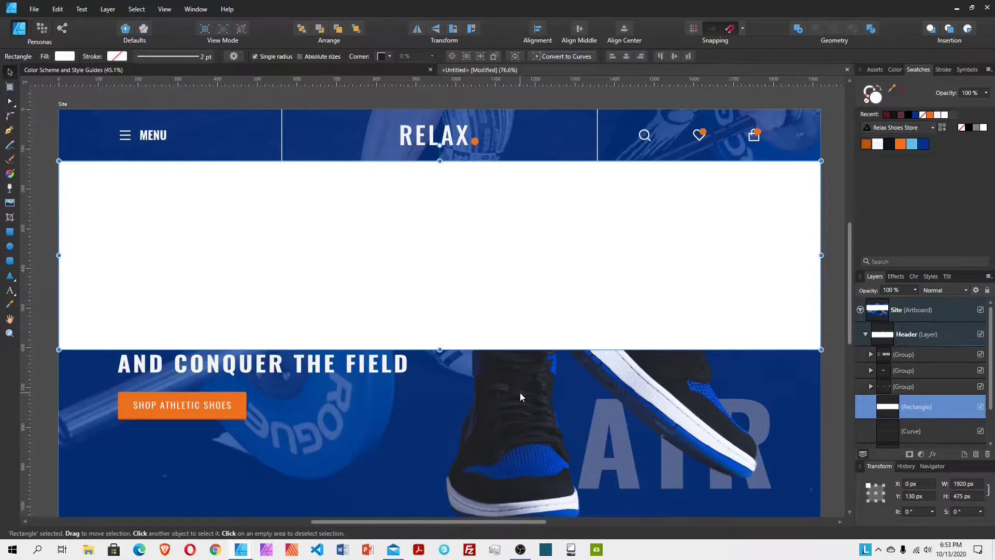
Step: Show the column guides and copy the Heading 2 text from the style guides document to the white panel's upper edge at the first column
key("ctrl+;")
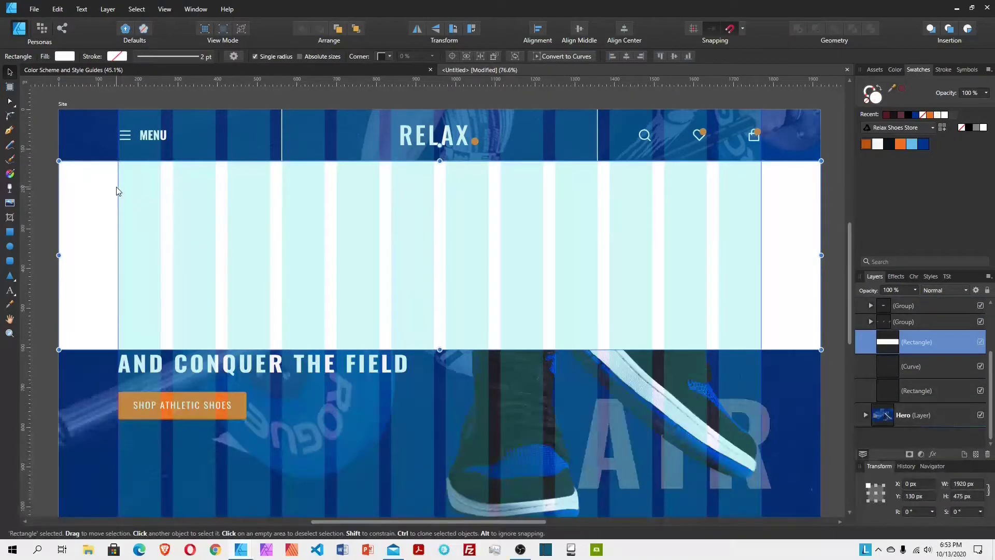
left_click(382, 70)
left_click(124, 254)
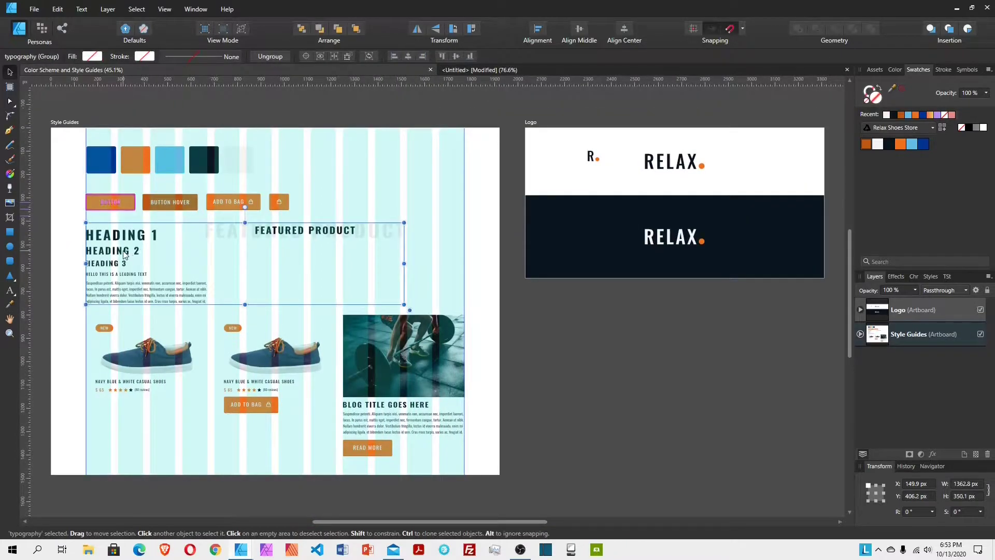
double_click(125, 253)
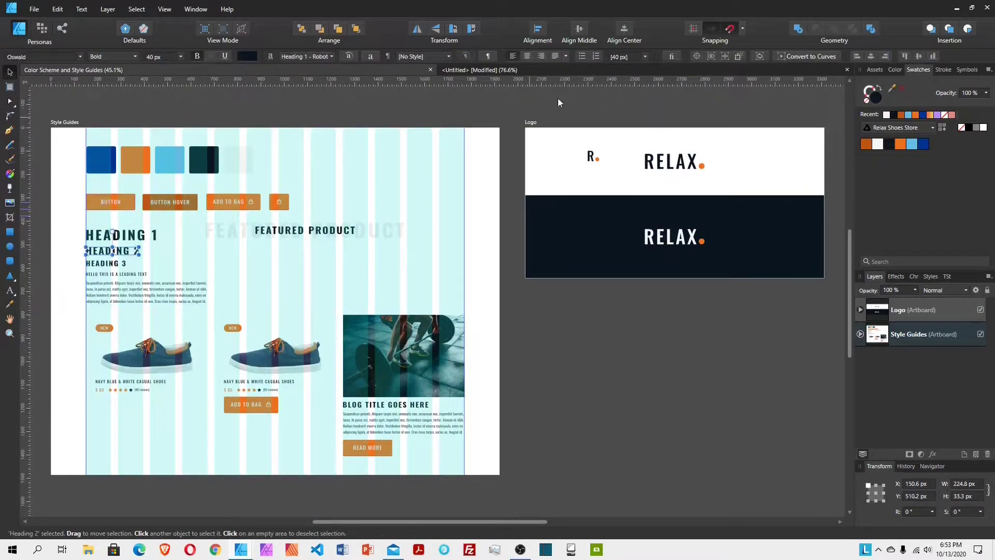
left_click(591, 69)
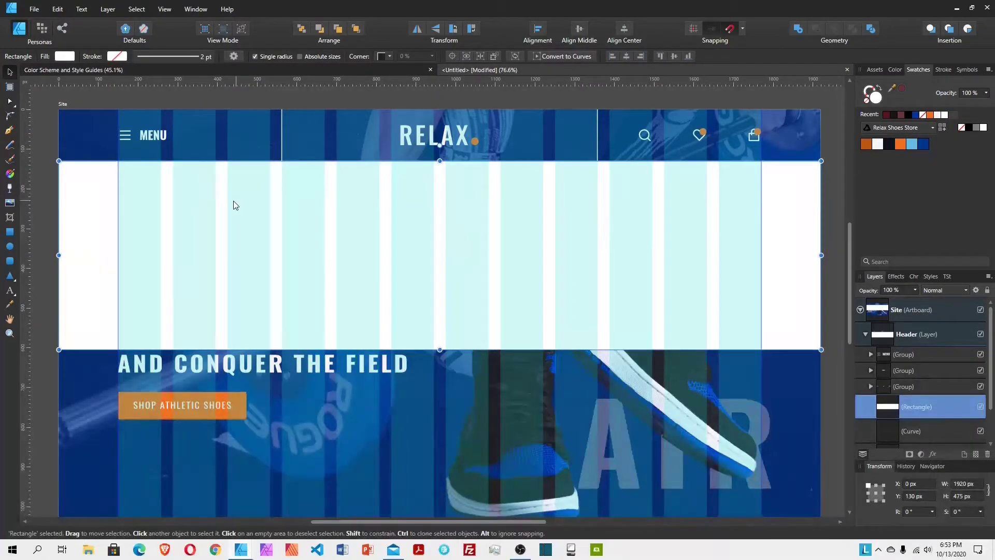
key("ctrl+v")
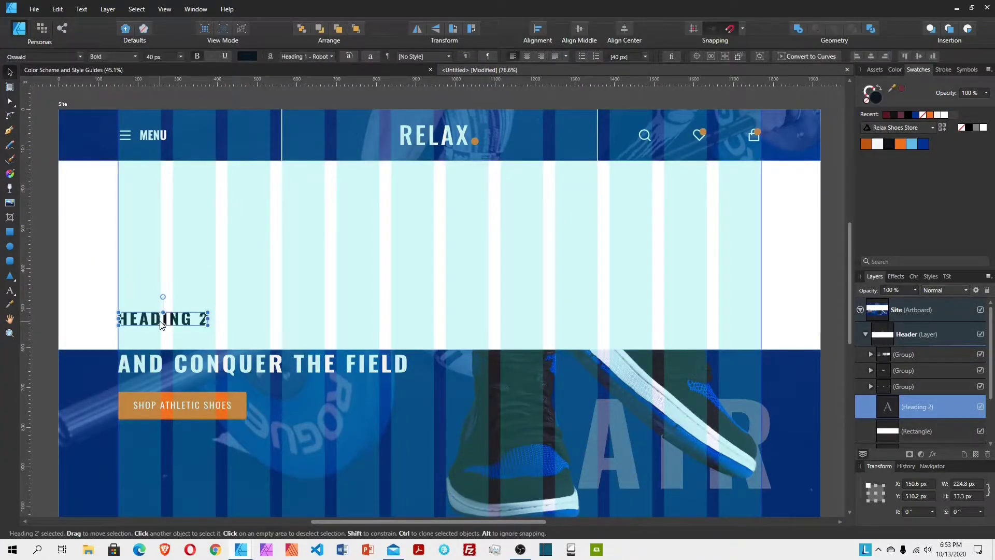
left_click_drag(162, 324, 192, 173)
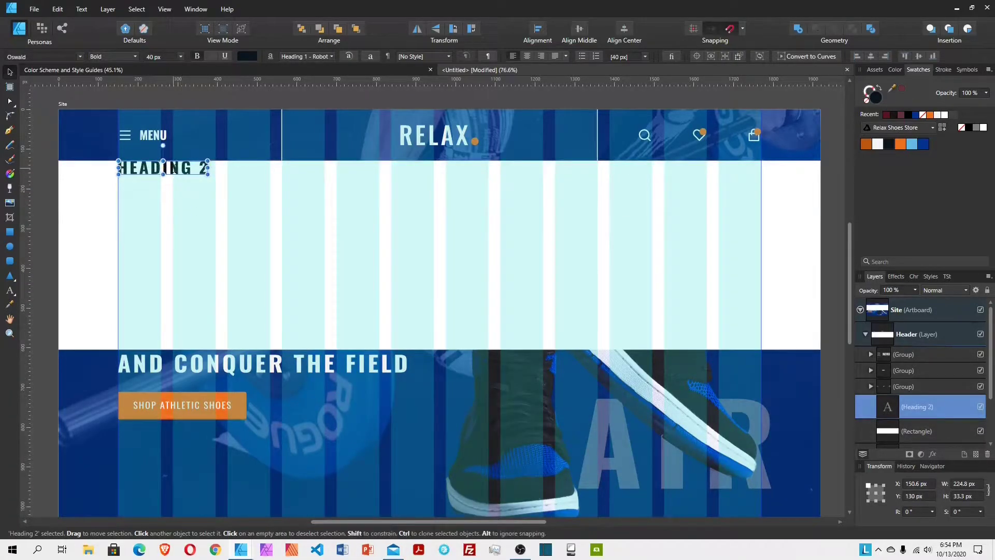
Step: Change the pasted heading's text to "Men's shoes"
double_click(174, 170)
type("Men")
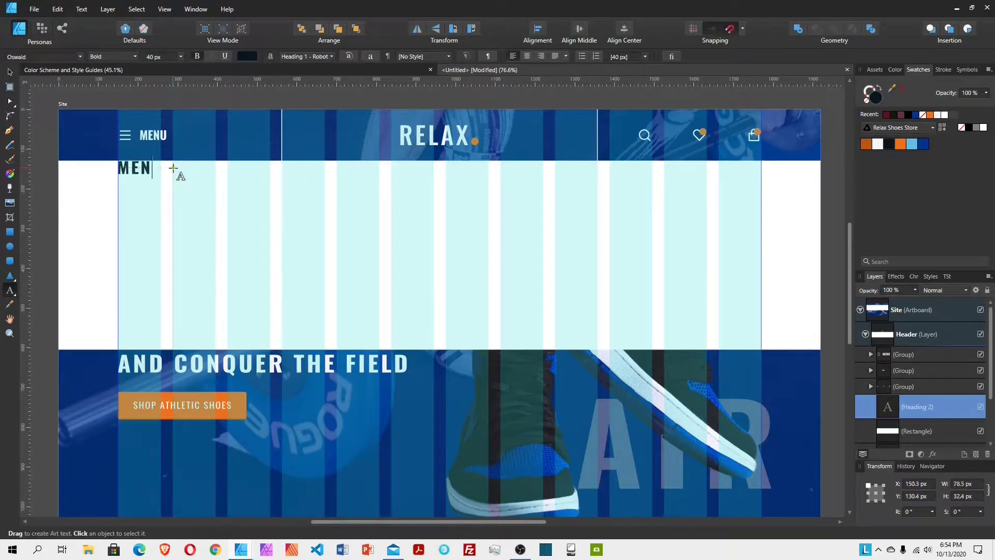
type("'s")
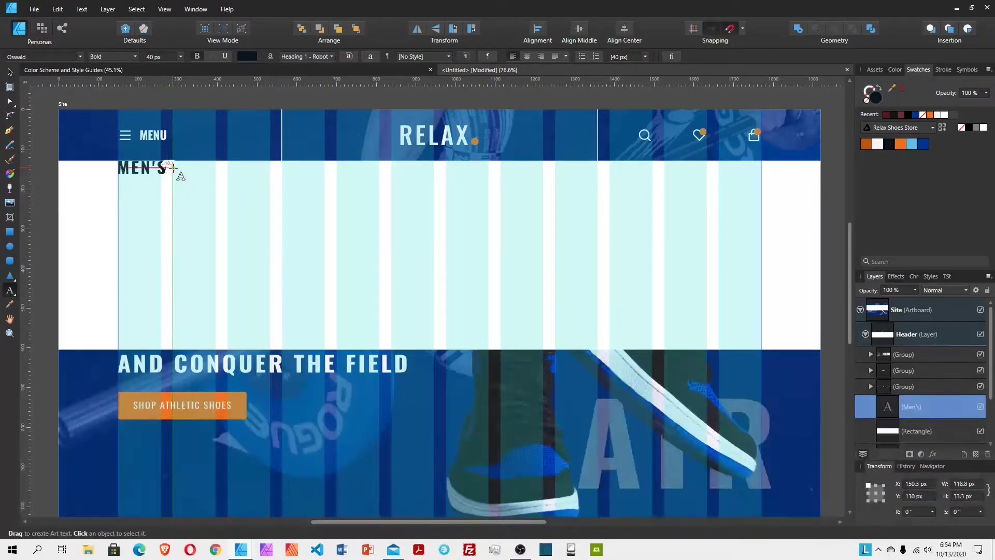
type(" s")
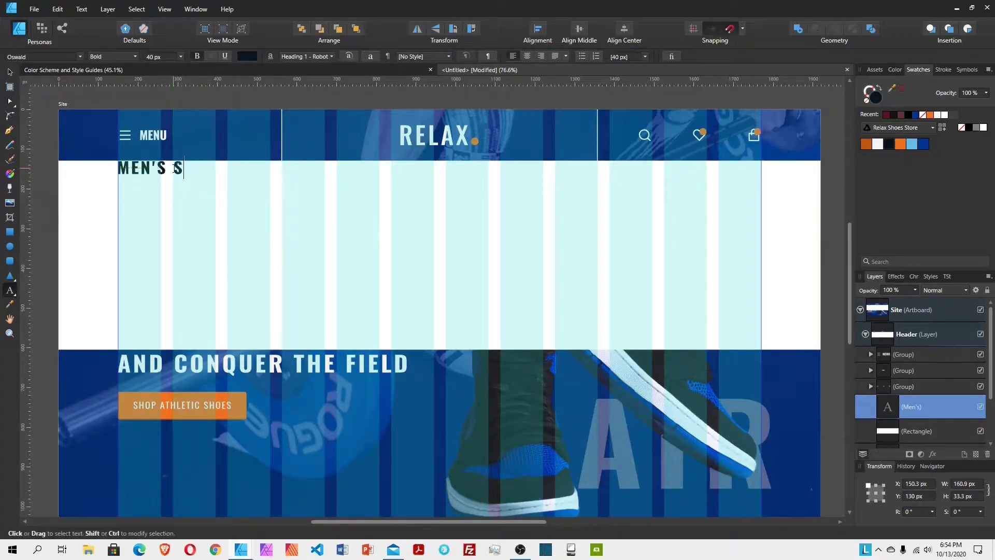
type("hoes")
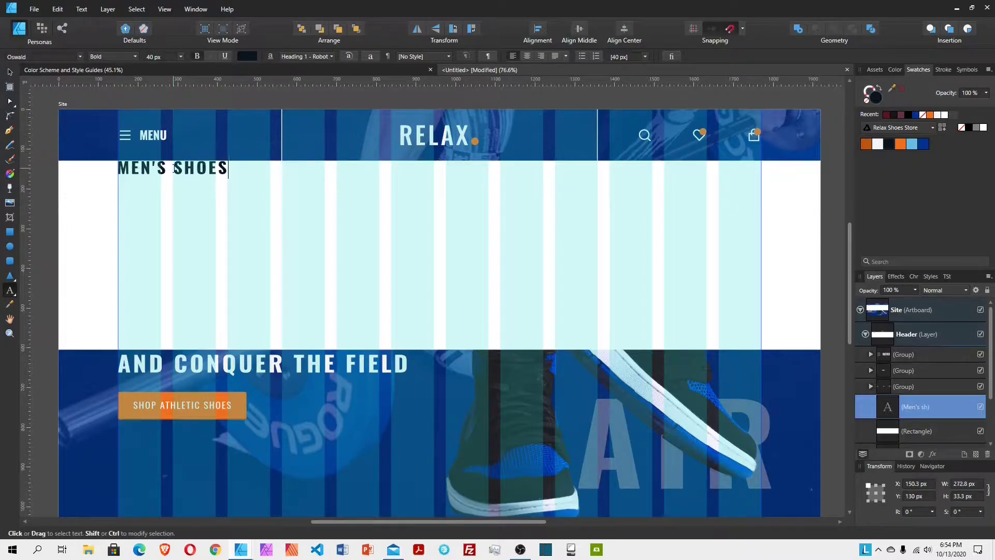
key("Escape")
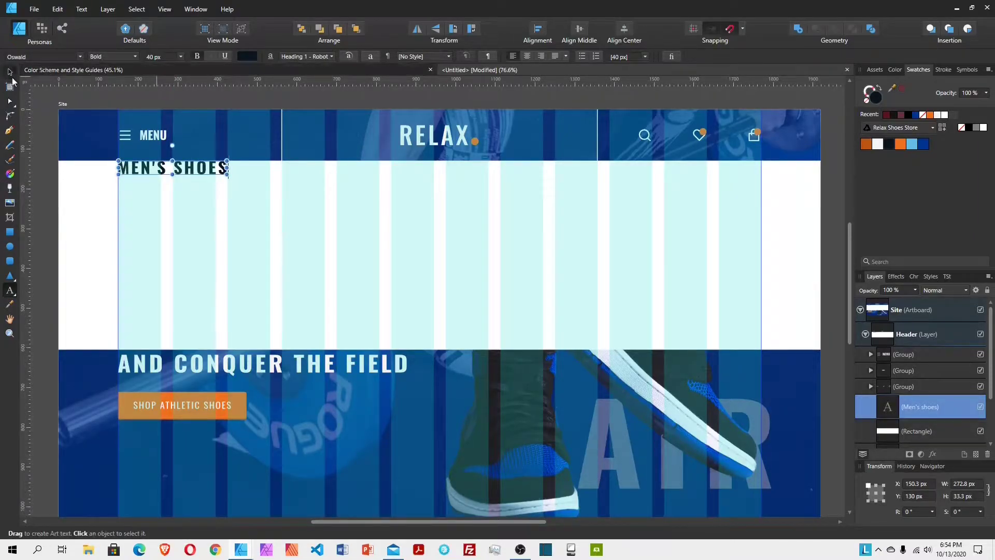
Step: Move the Men's shoes heading down within the white panel to Y 170 px, keeping it aligned with the first column
left_click(9, 333)
left_click_drag(365, 300, 338, 299)
key("v")
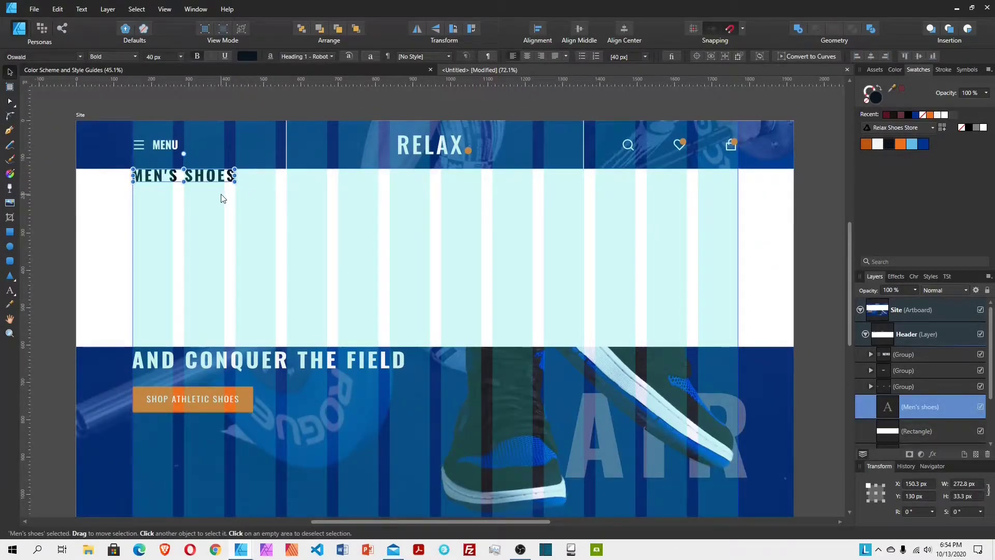
left_click_drag(221, 194, 222, 198)
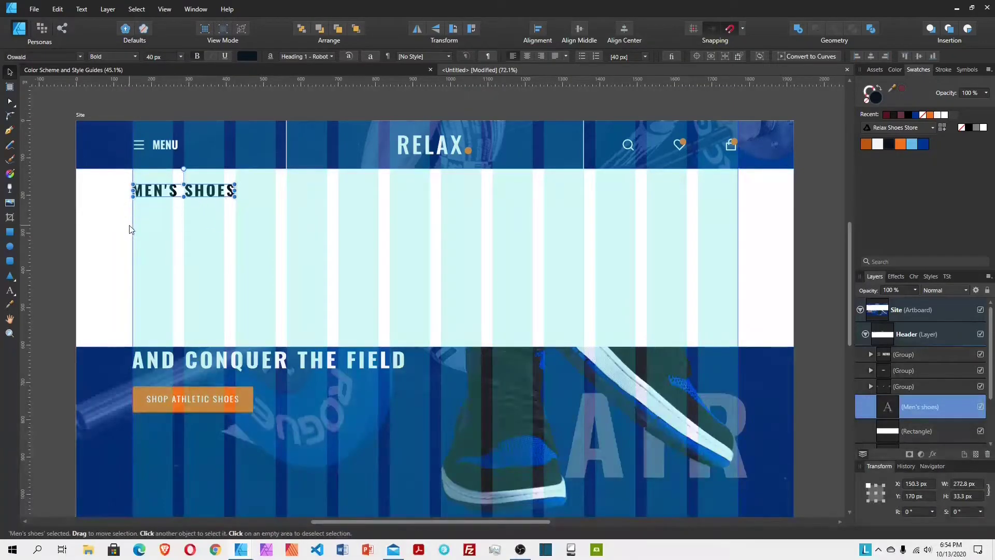
left_click_drag(224, 192, 216, 196)
Step: Add the art text "Athletic shoes" below the Men's shoes heading, starting at the first column's edge
left_click(10, 292)
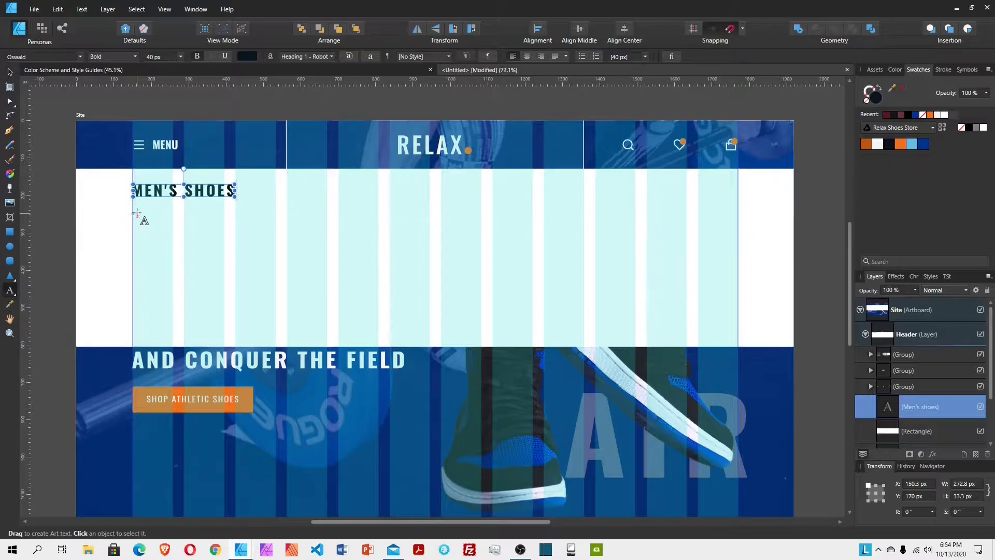
left_click_drag(136, 212, 138, 216)
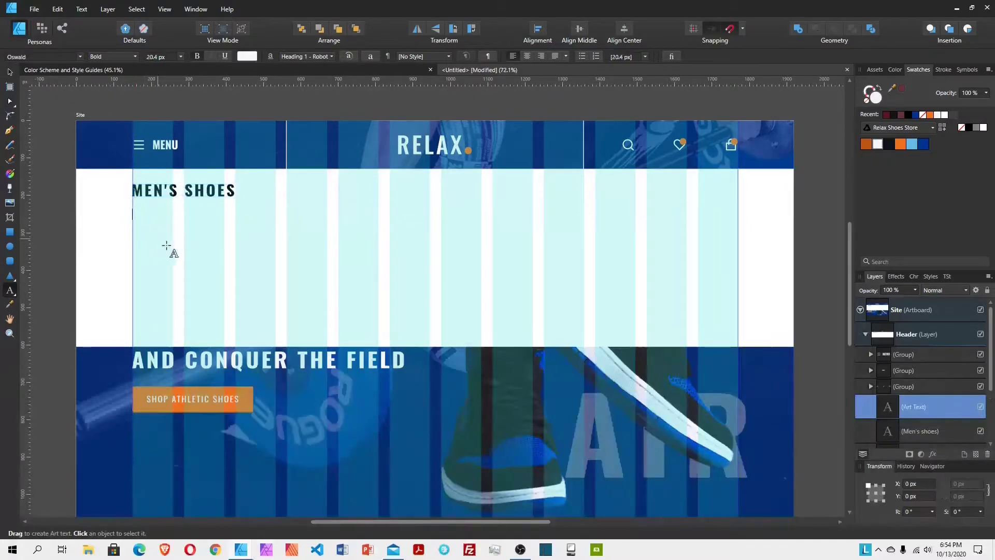
type("A")
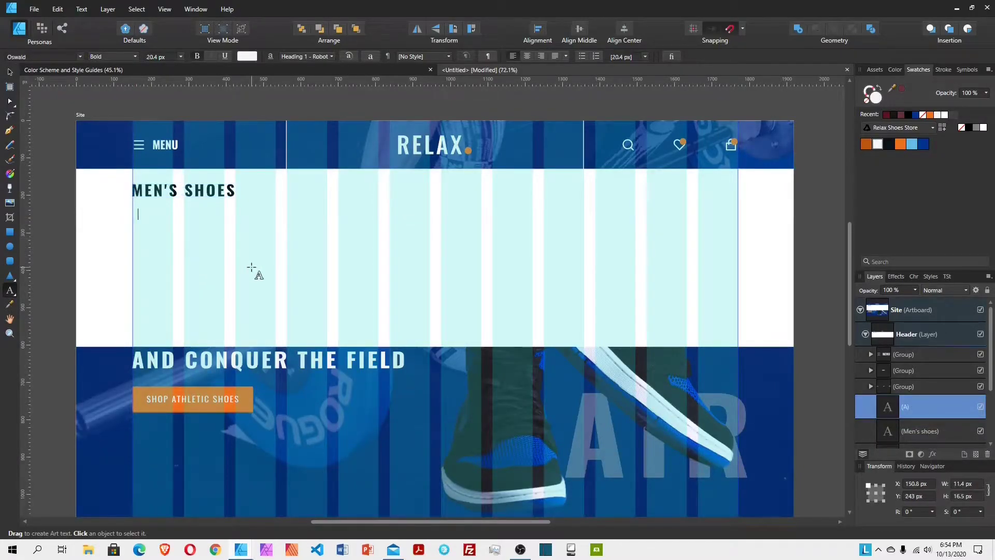
type("thletic shoes")
key("Escape")
left_click(10, 72)
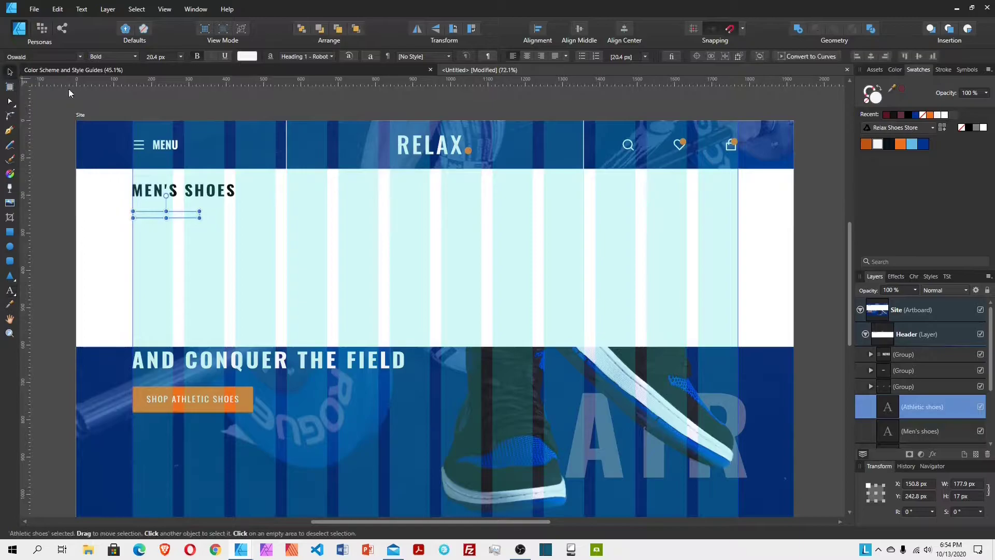
Step: Style the Athletic shoes text with the palette's near-black swatch, no all caps, and the Regular font weight
left_click(891, 144)
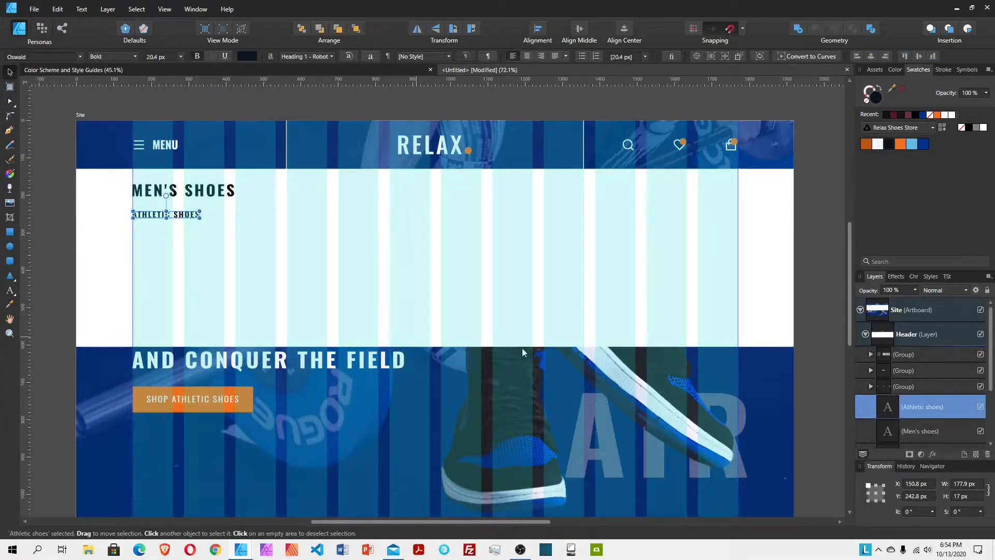
left_click(913, 276)
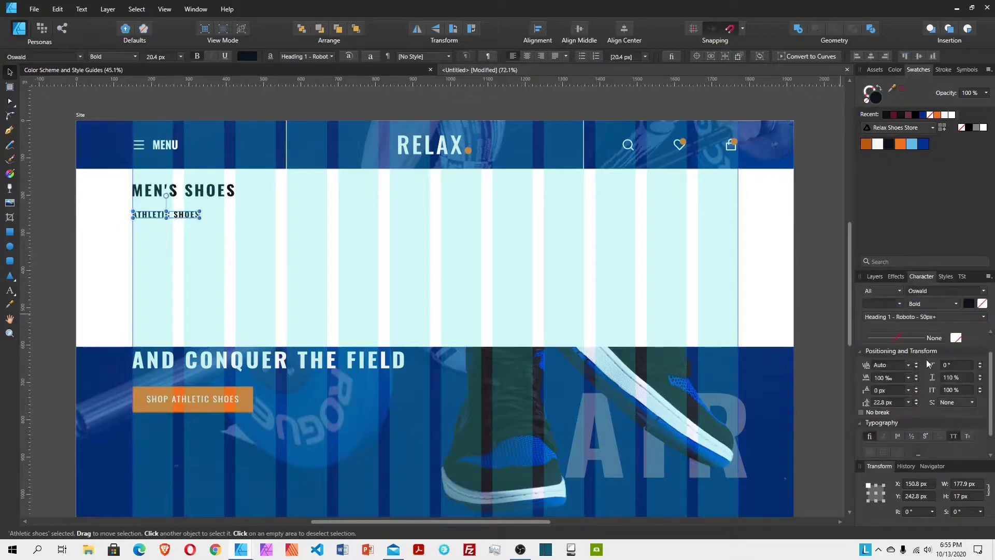
left_click(953, 435)
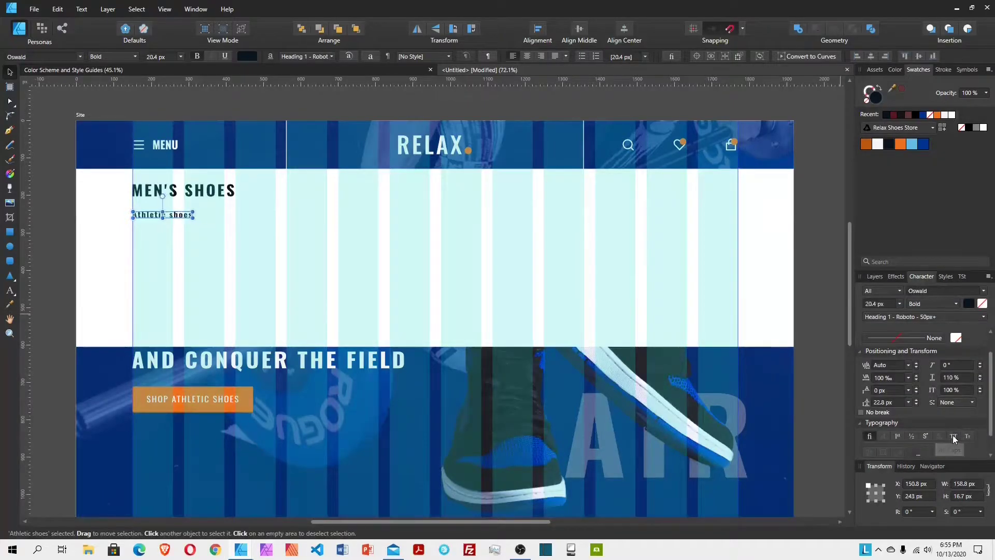
left_click(881, 277)
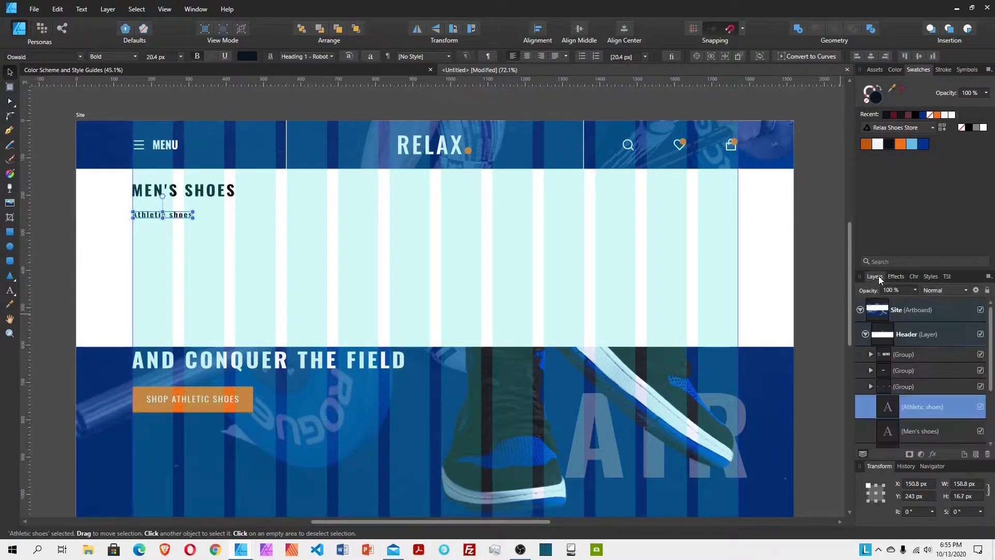
left_click(118, 56)
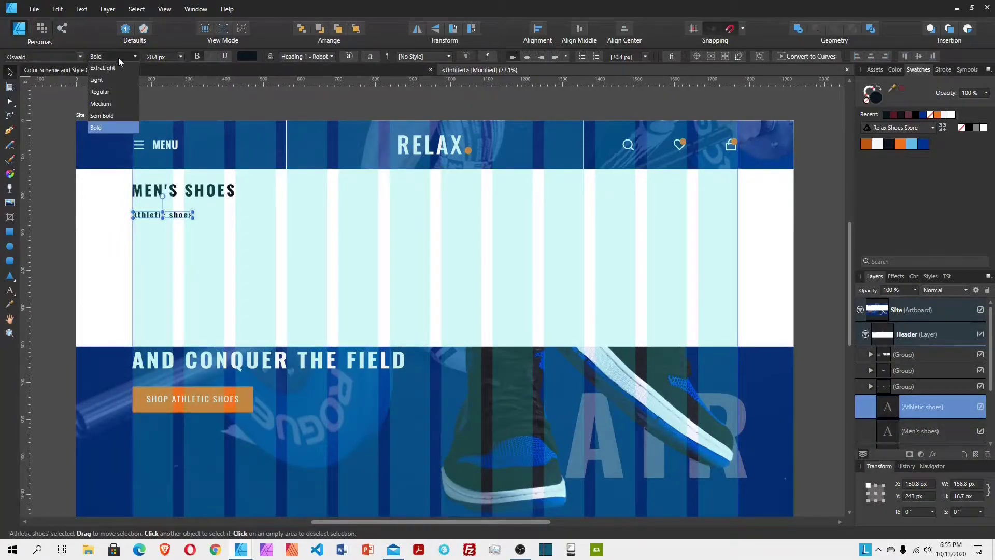
left_click(106, 93)
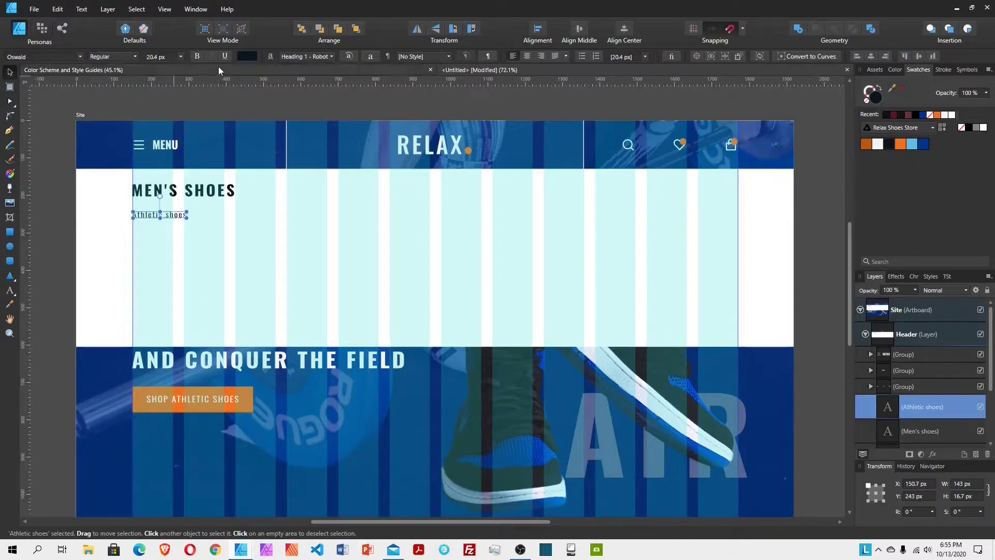
Step: Set the Athletic shoes text to a 22 px font size and its letter tracking to 0‰
left_click(161, 56)
type("22")
key("Return")
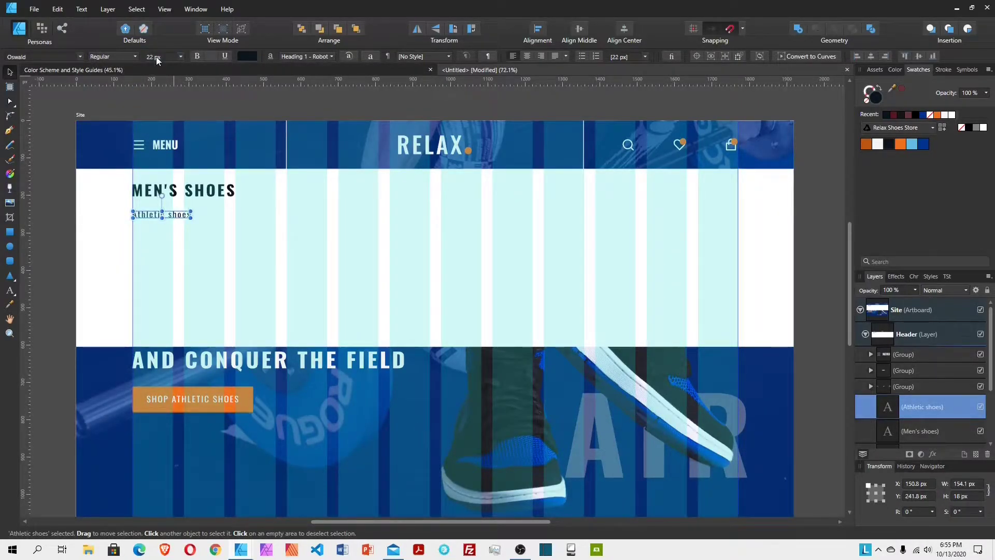
left_click(915, 277)
left_click(891, 379)
type("0")
key("Return")
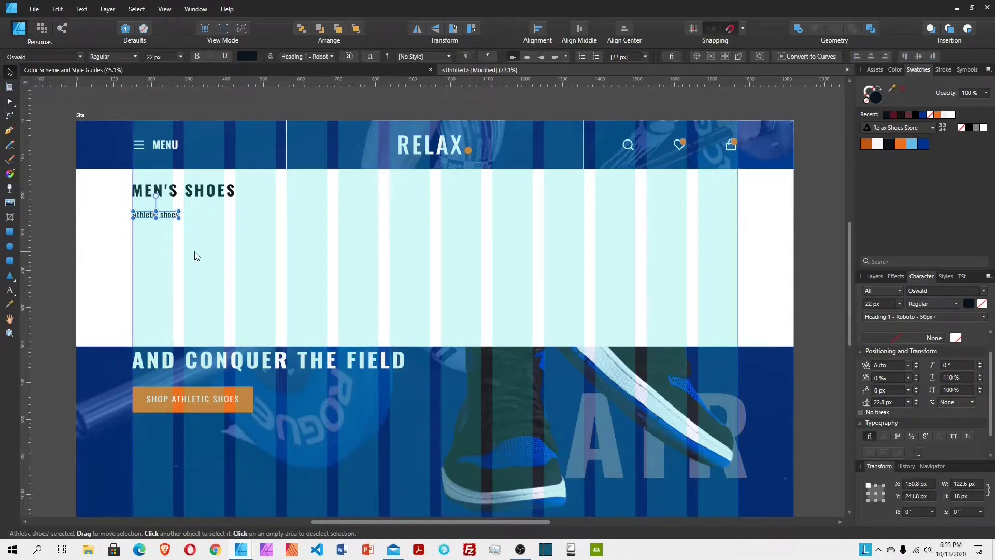
Step: Duplicate the Athletic shoes link directly below the original and change the copy's text to "Running shoes"
left_click(878, 278)
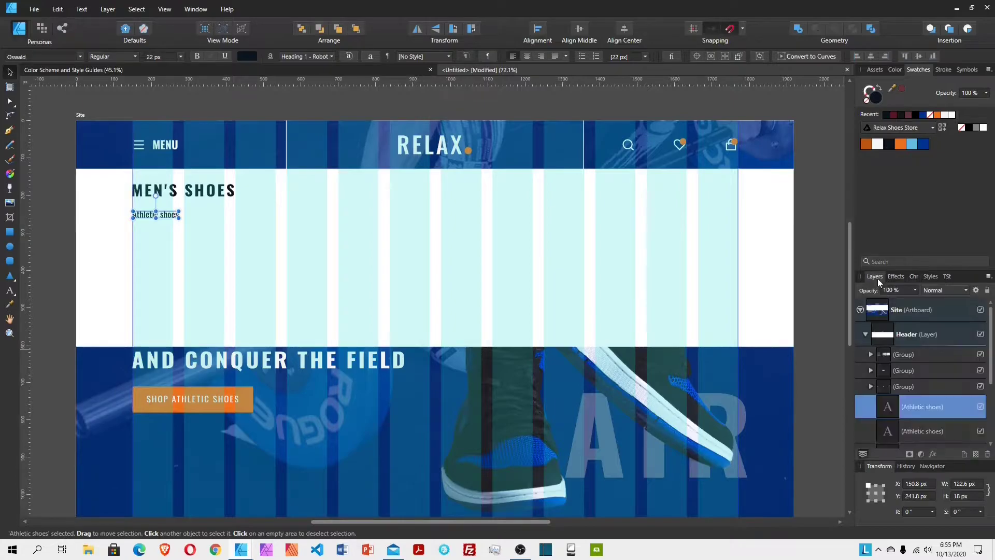
left_click(897, 431)
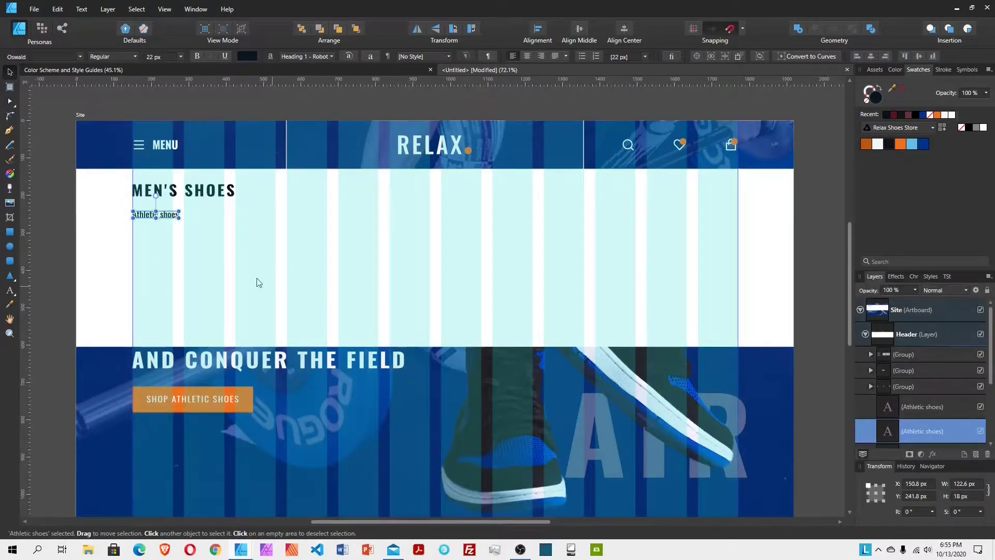
left_click_drag(168, 216, 167, 233)
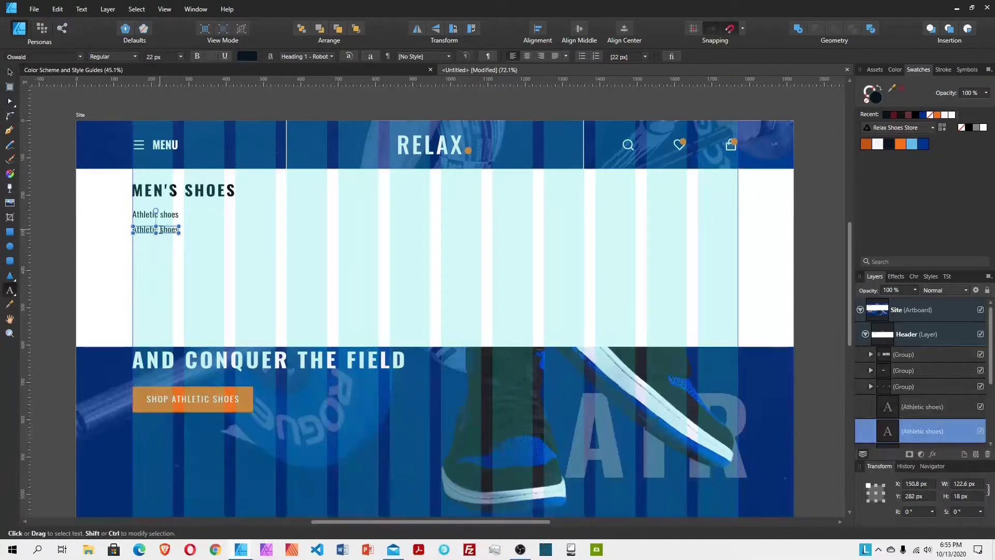
left_click_drag(159, 229, 130, 227)
type("Runn")
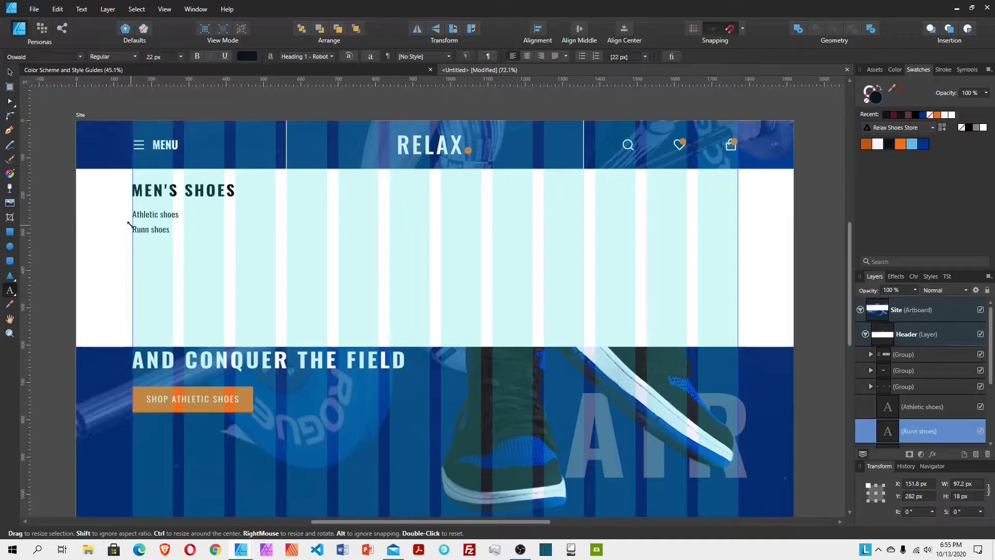
type("ing")
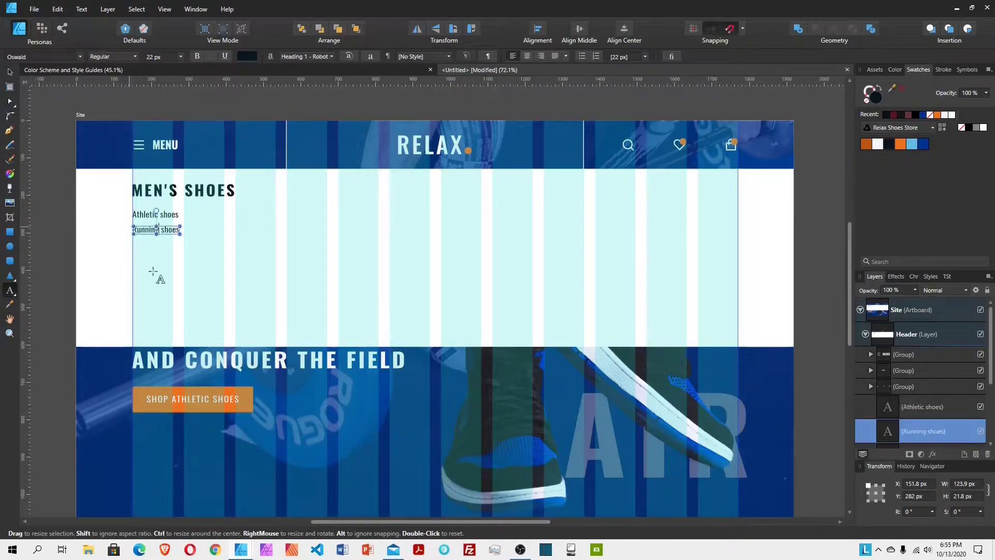
left_click(10, 72)
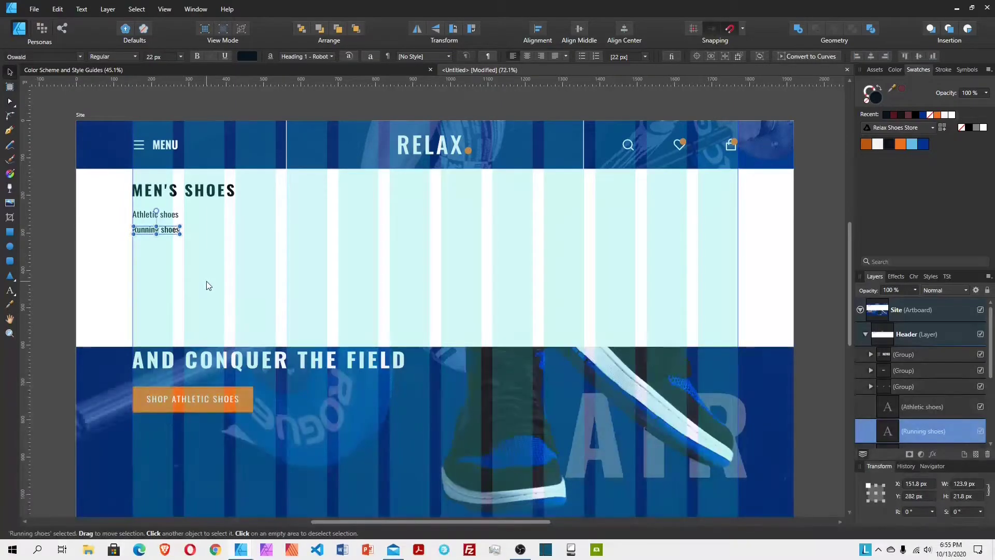
Step: Duplicate the Running shoes link below it in the same column and change the copy's text to "Casual shoes"
mouse_move(160, 228)
left_mouse_down()
mouse_move(171, 263)
mouse_move(134, 252)
left_mouse_up()
double_click(159, 253)
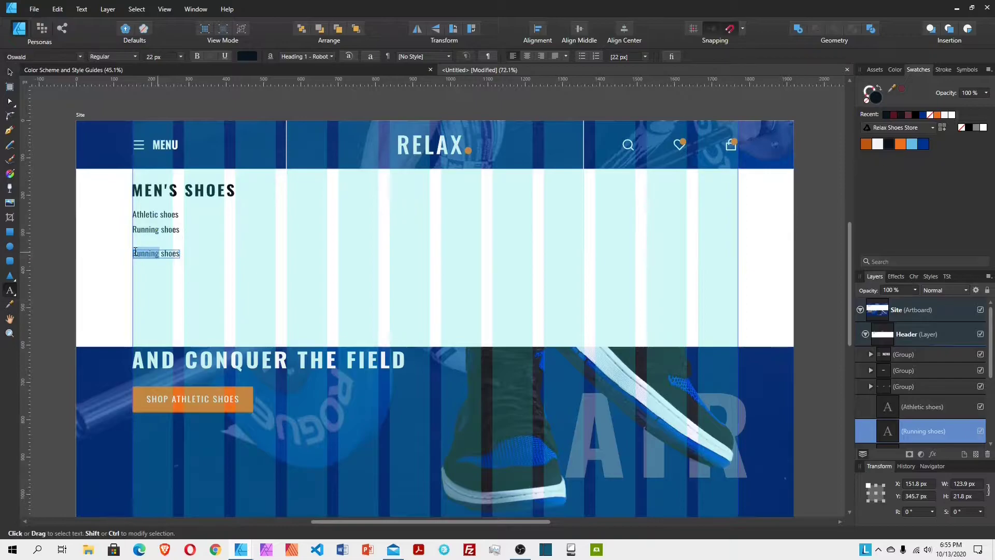
type("Casual")
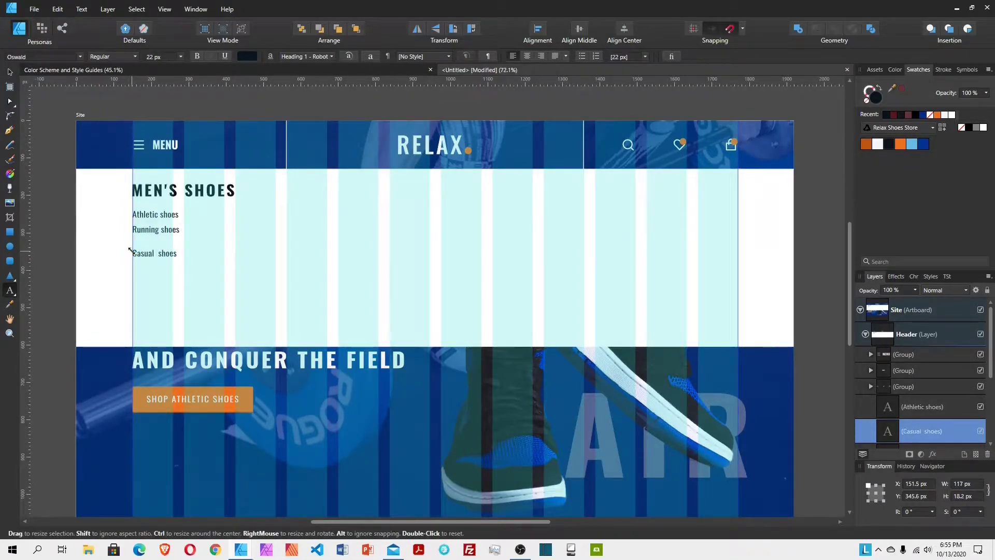
key("Escape")
key("v")
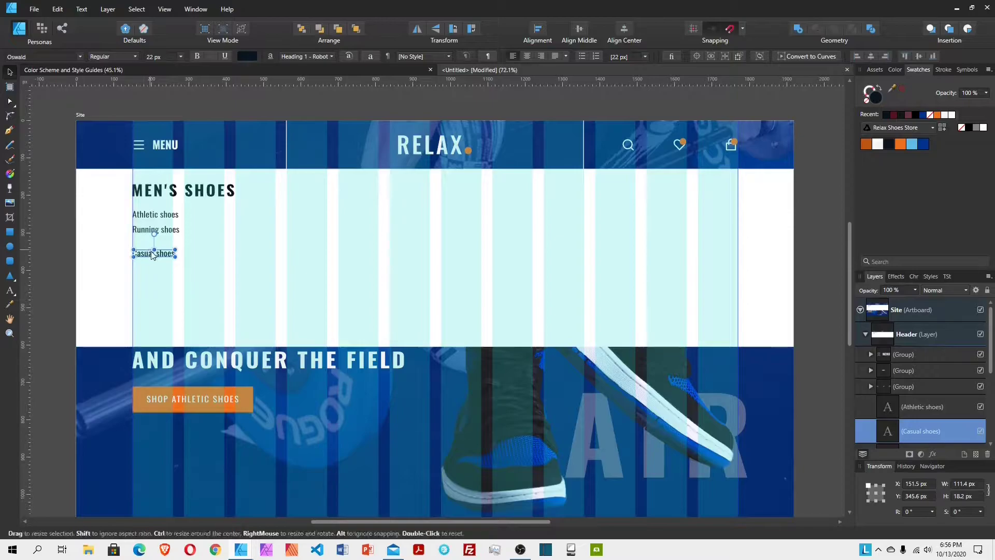
Step: Duplicate the Casual shoes link below it and change the copy's text to "Dress shoes"
left_click_drag(153, 258, 154, 274)
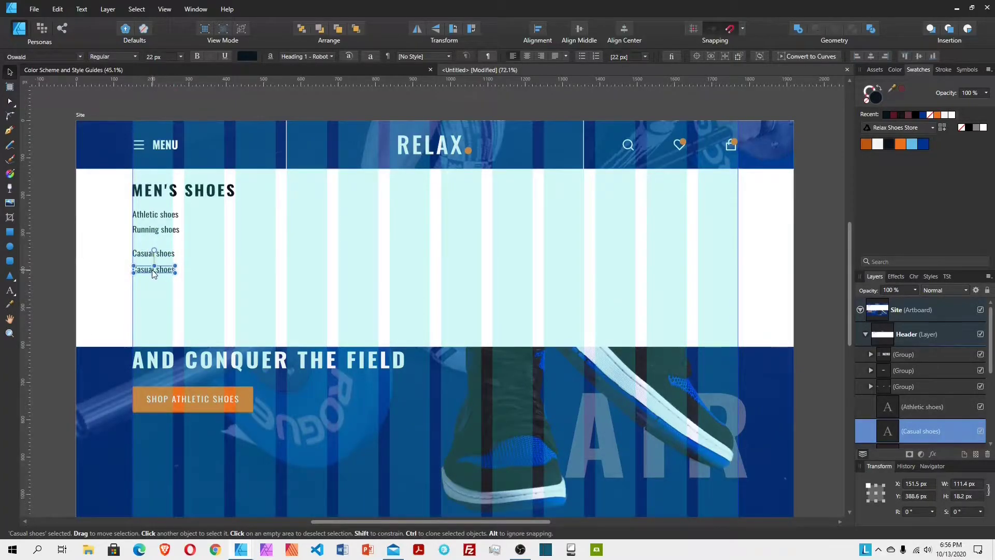
double_click(154, 269)
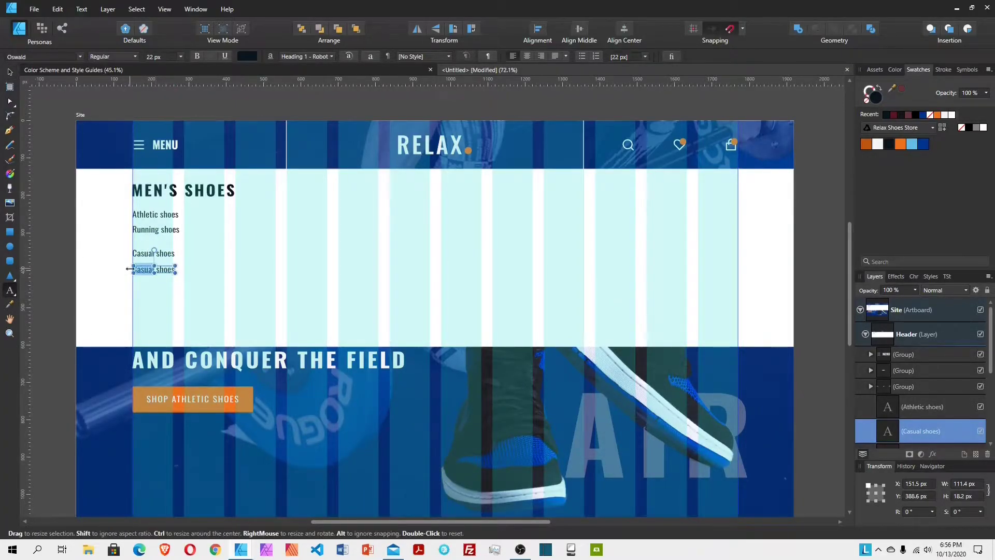
type("Dress")
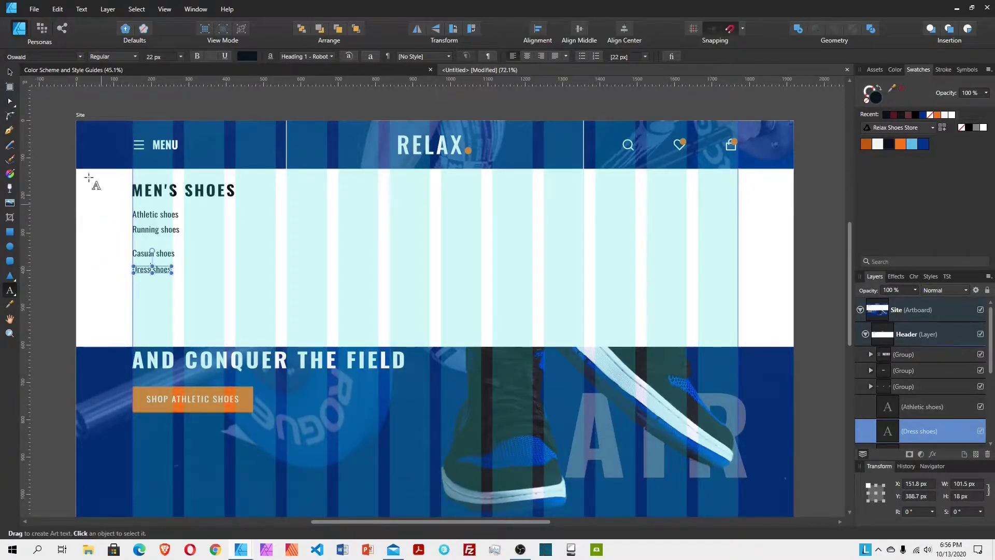
left_click(9, 72)
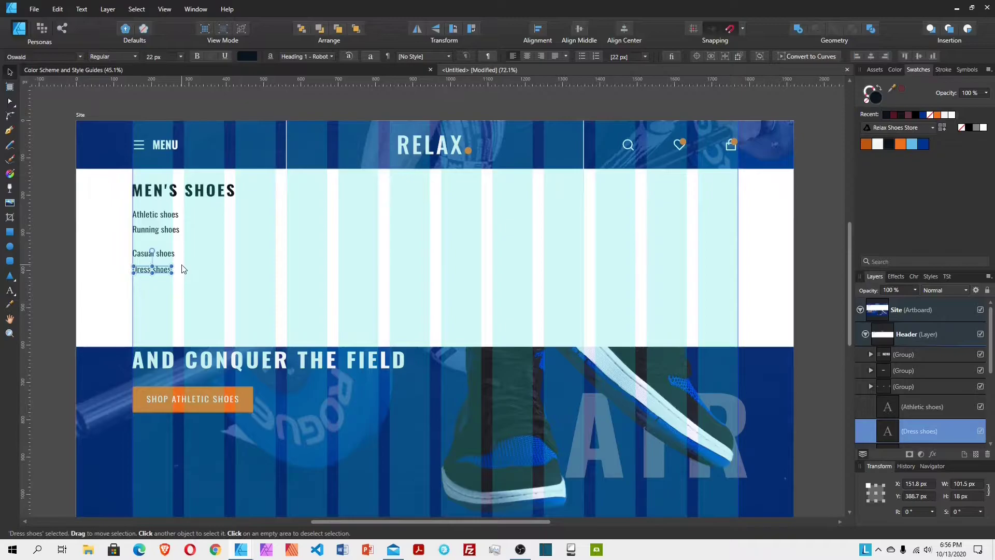
Step: Duplicate the Dress shoes link below it and change the copy's whole text to "Sandals"
mouse_move(158, 270)
left_mouse_down()
mouse_move(150, 290)
mouse_move(127, 285)
left_mouse_up()
key("t")
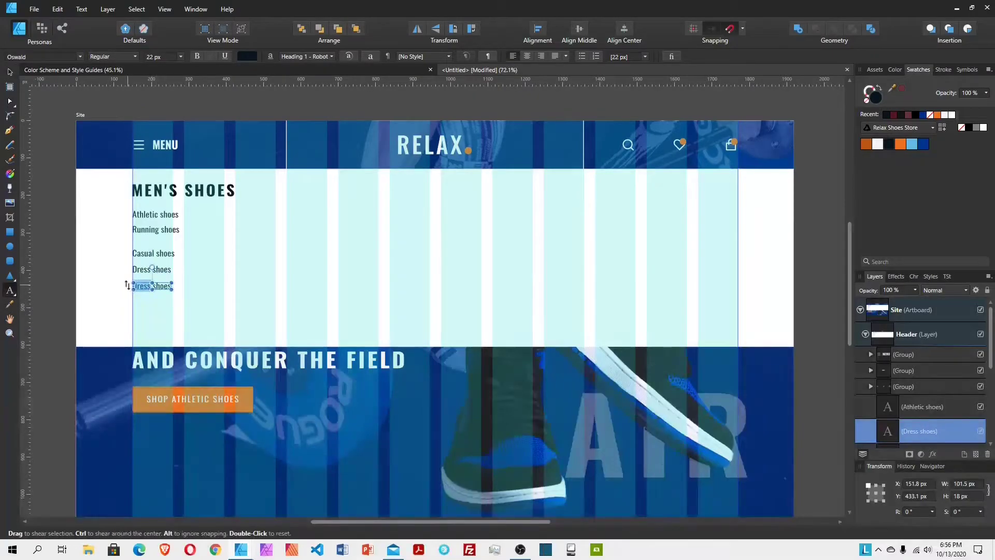
type("Sandal")
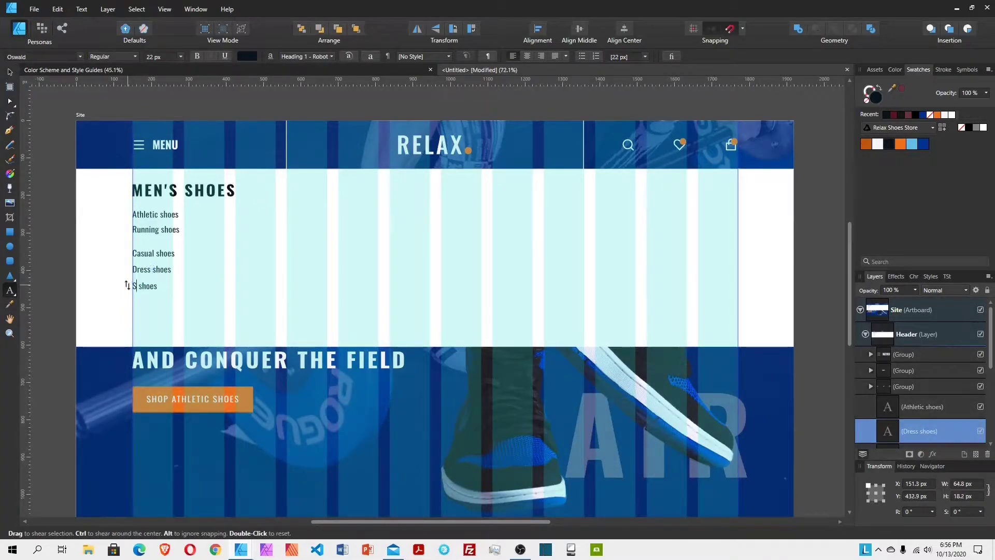
type("s")
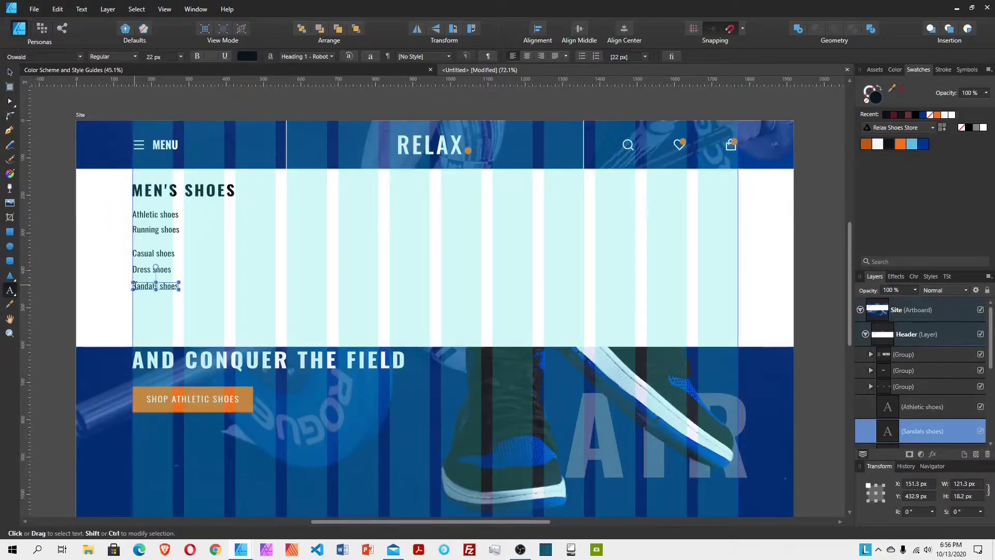
key("Delete")
key("Delete")
key("Delete")
key("Delete")
key("Delete")
key("Delete")
key("Escape")
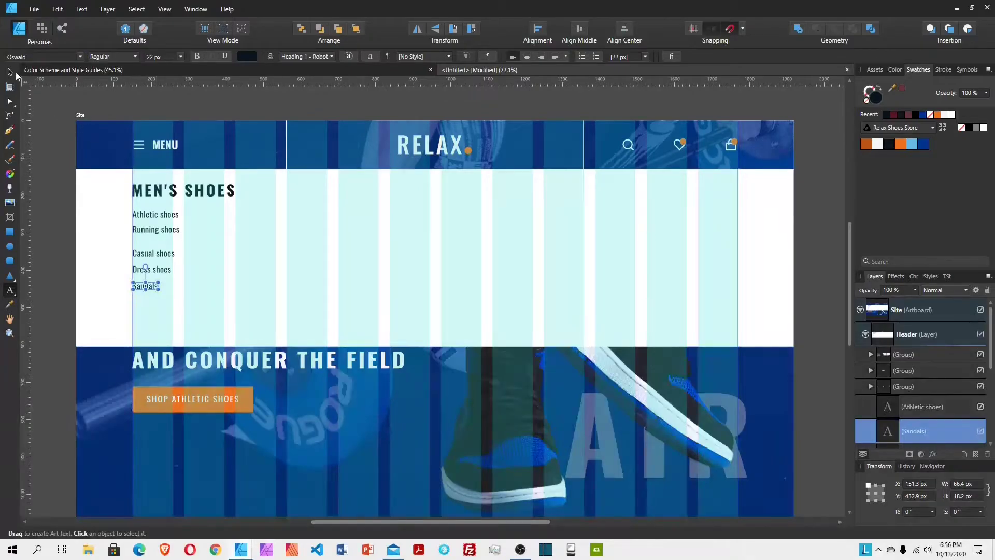
key("v")
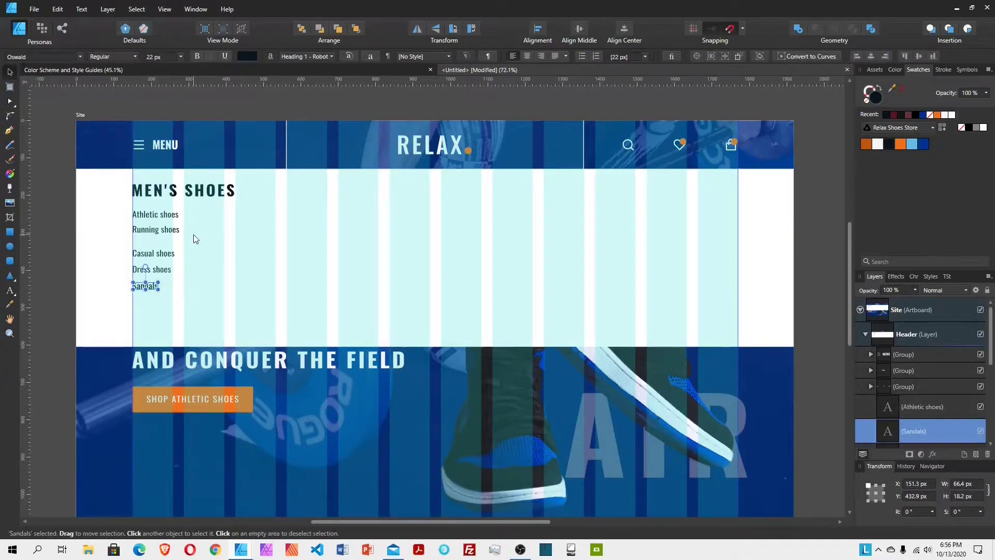
Step: Duplicate the Sandals link below it and change the copy's text to "Boots"
left_click_drag(144, 290, 145, 302)
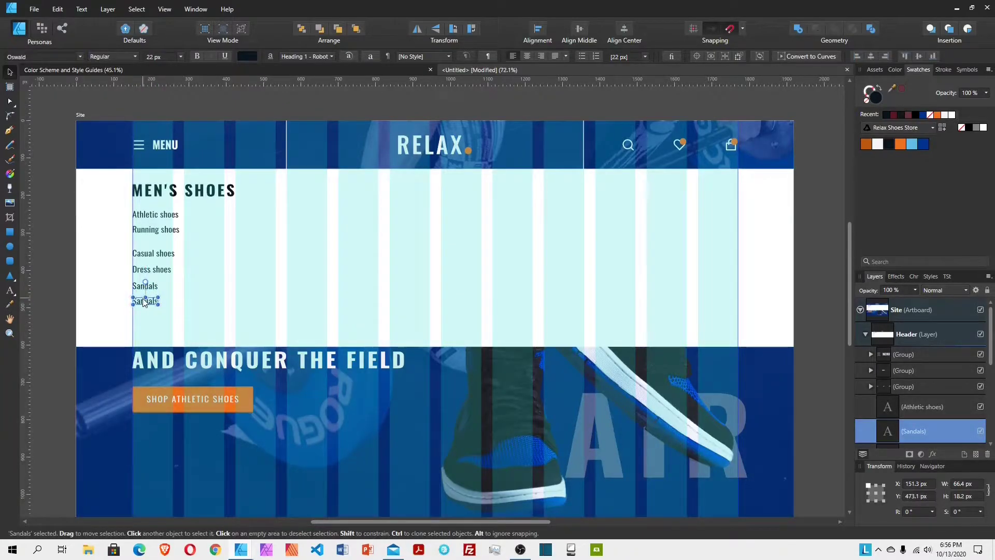
double_click(145, 303)
double_click(144, 300)
type("Boots")
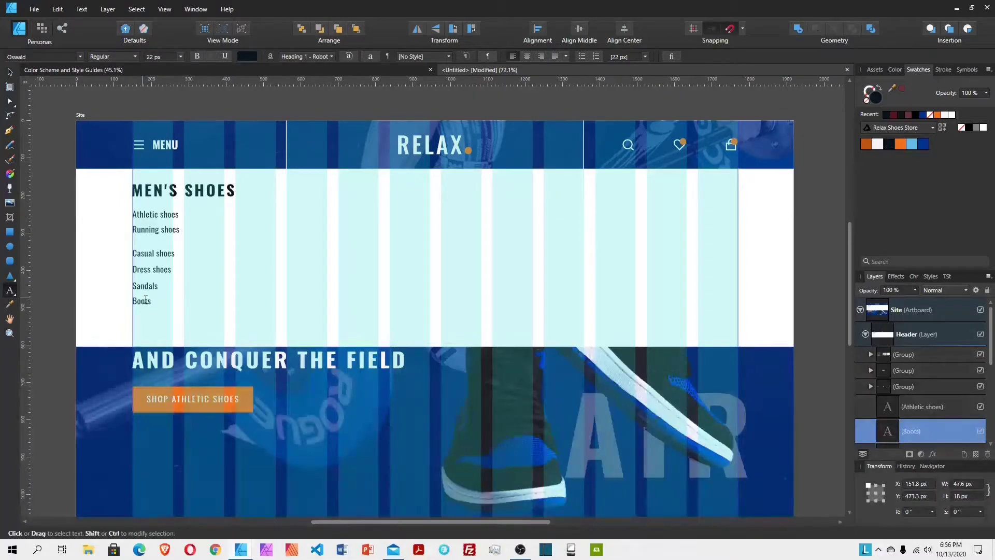
left_click(10, 72)
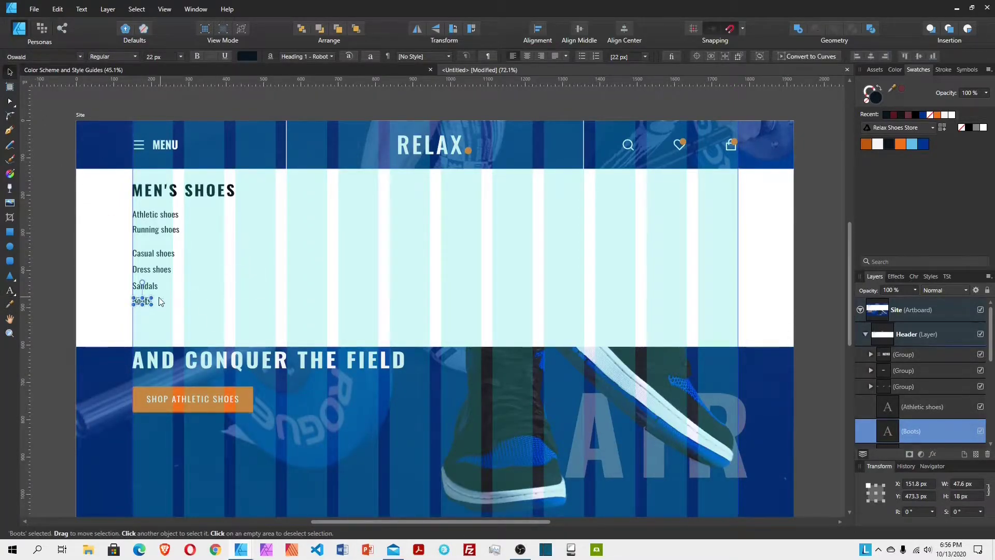
Step: Duplicate the Boots link below it and change the copy's text to "Shop all men's shoes"
left_click_drag(145, 303, 146, 317)
double_click(145, 315)
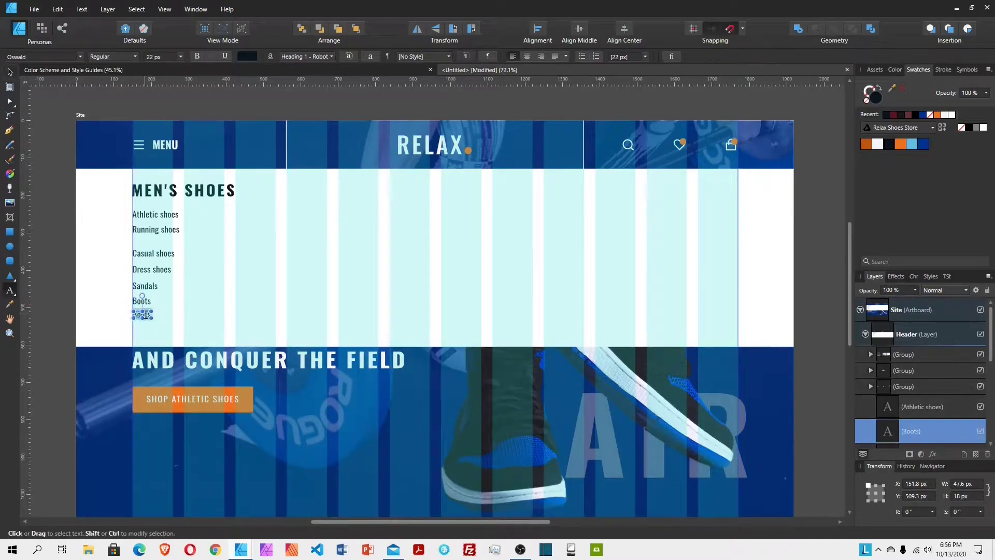
type("S")
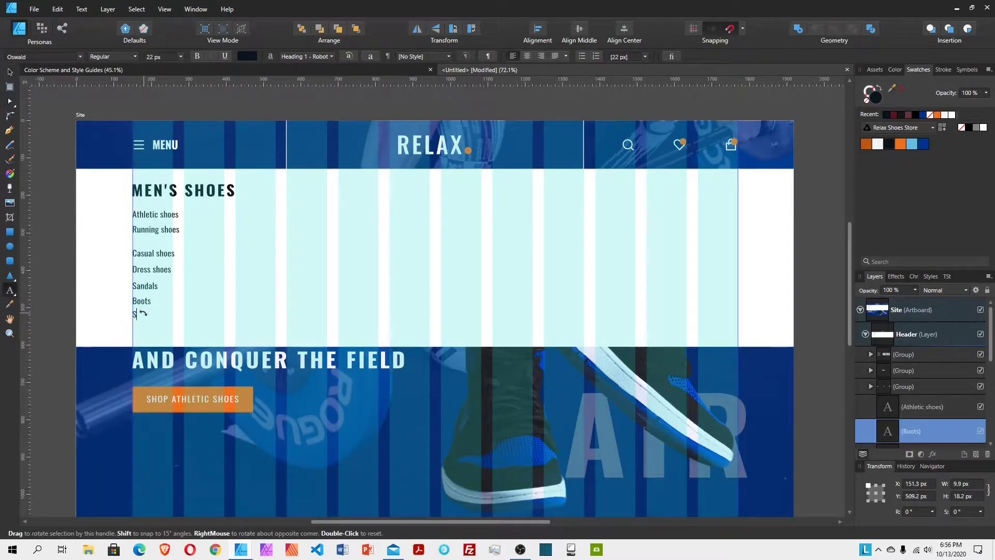
type("hop all men")
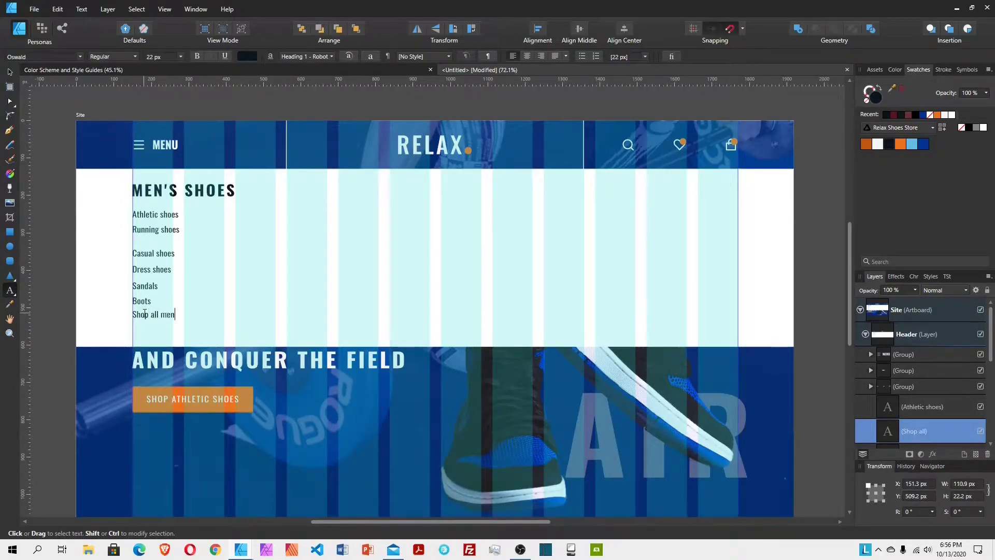
type("'s shoes")
key("Escape")
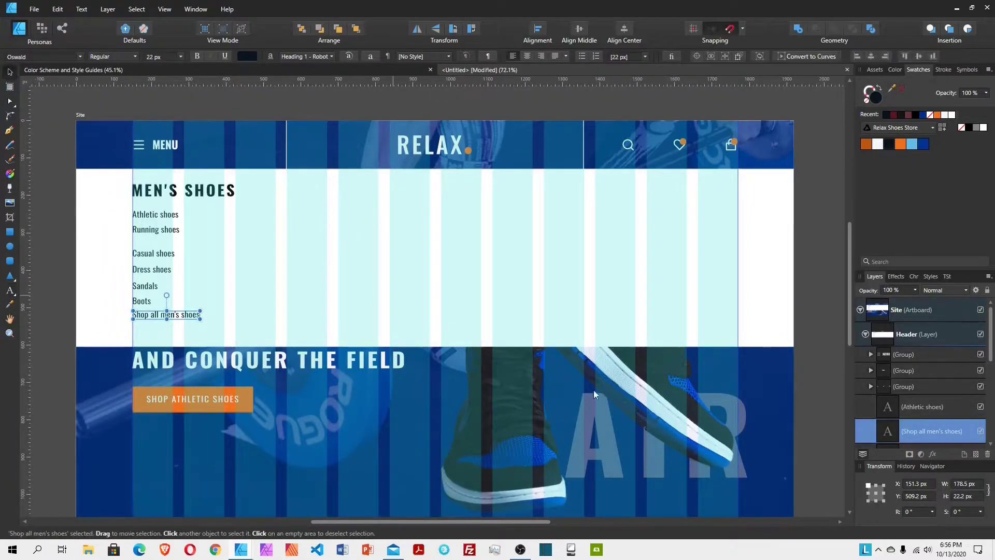
Step: Left-align the seven links under the Men's shoes heading and distribute them vertically, leaving out the heading
left_click(915, 400)
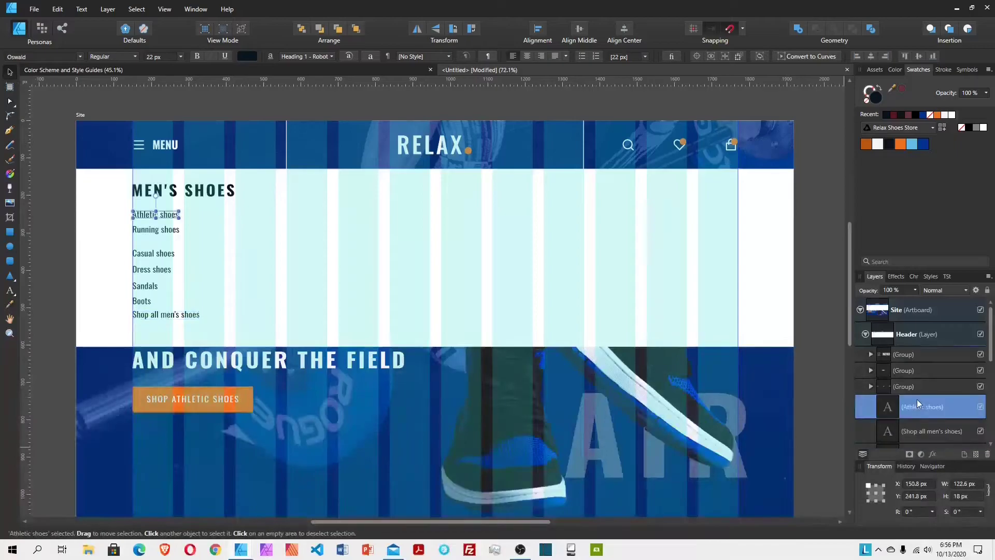
scroll(929, 396, "down", 1)
scroll(928, 395, "down", 3)
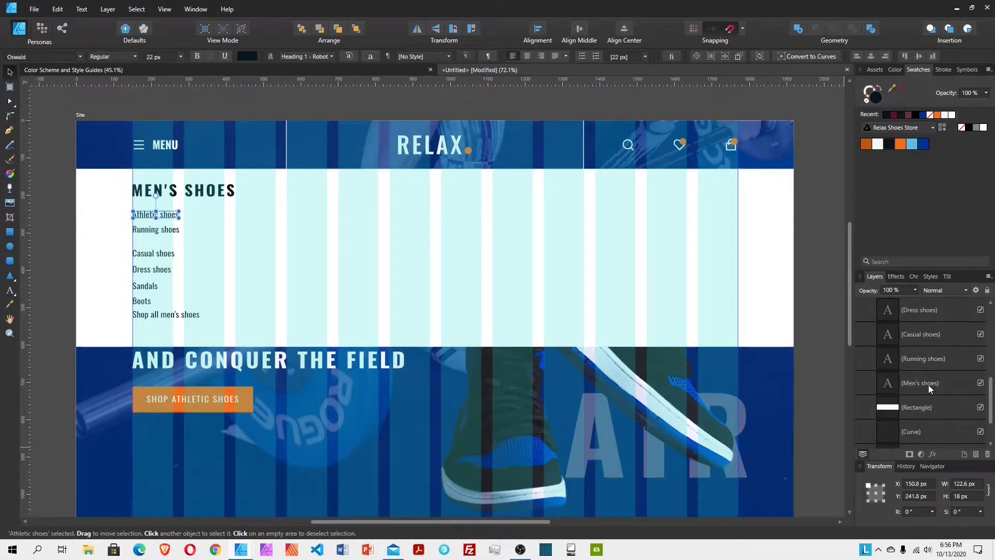
left_click(928, 382, "shift")
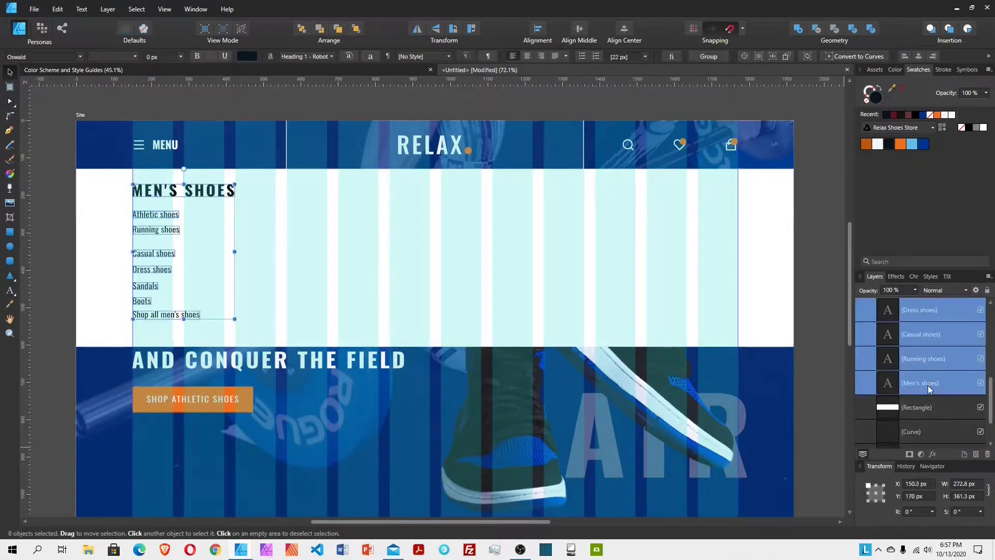
left_click(925, 363)
scroll(925, 363, "up", 3)
left_click(917, 341, "shift")
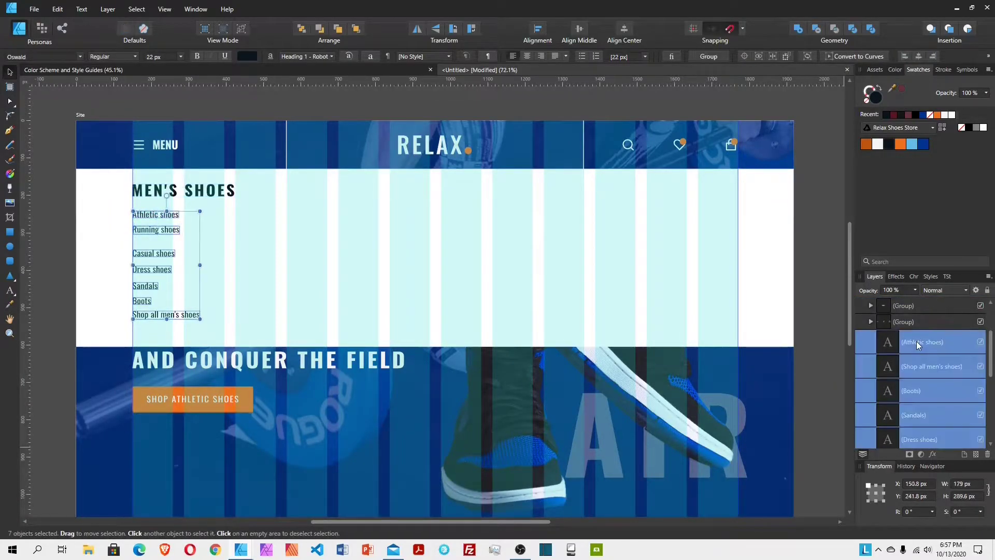
left_click(539, 32)
left_click(545, 61)
left_click(582, 114)
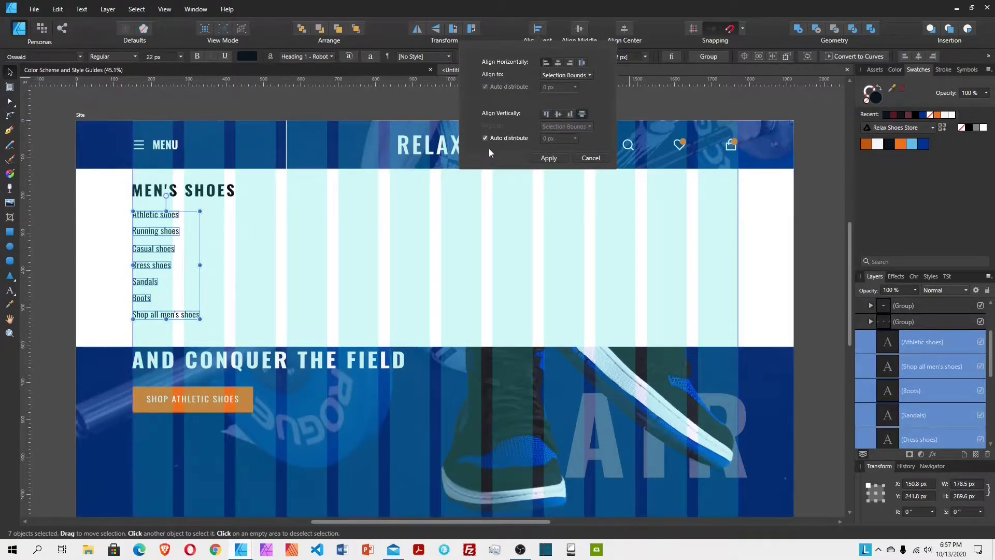
Step: Turn off vertical auto distribute for the seven links, set their spacing to 20 px and apply the alignment
left_click(485, 138)
type("20")
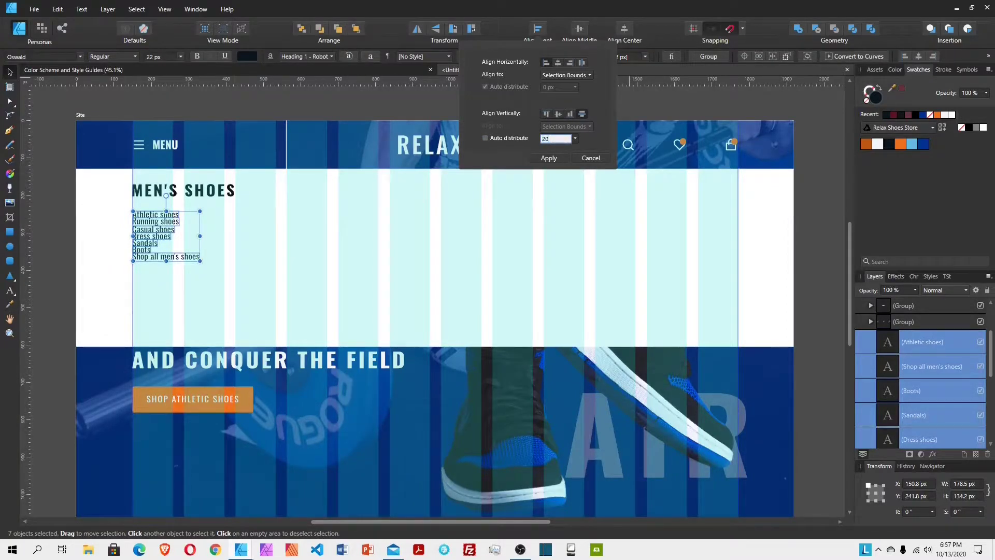
key("Return")
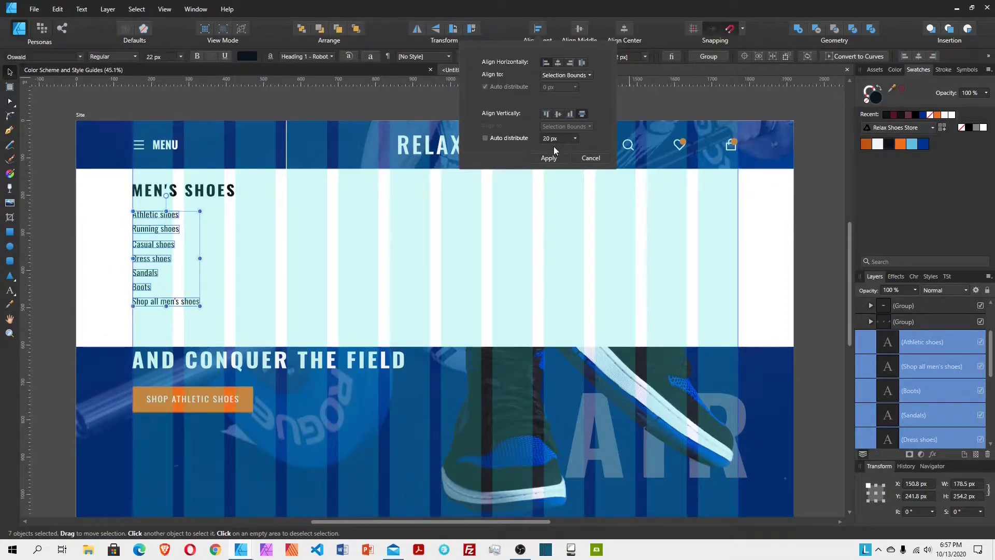
left_click(545, 158)
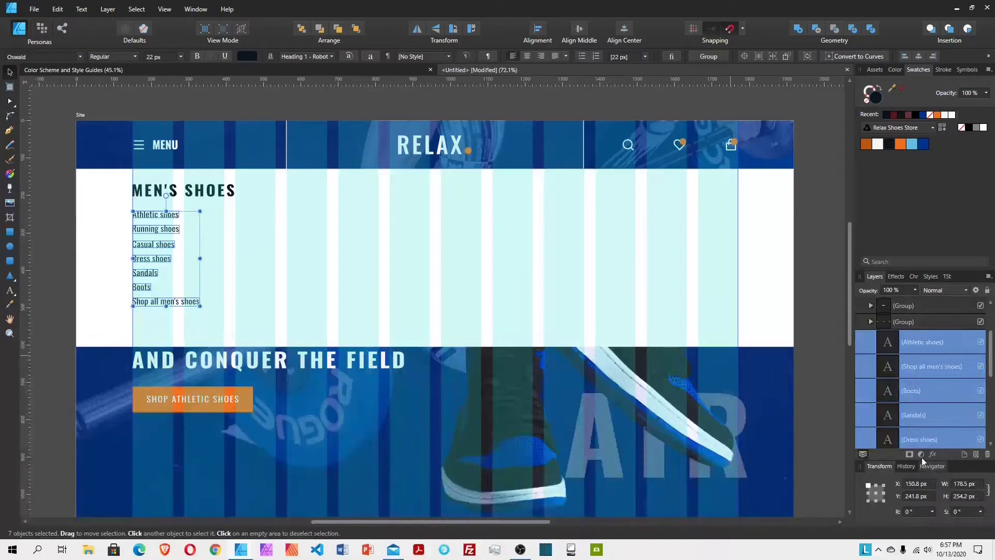
Step: Move the seven links up closer to the Men's shoes heading and group them
left_click_drag(162, 235, 166, 227)
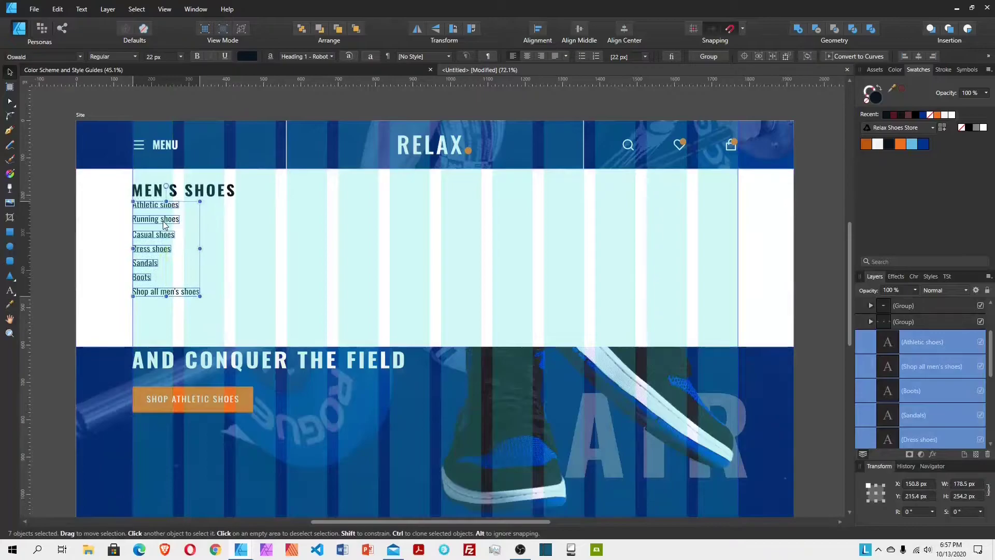
right_click(941, 367)
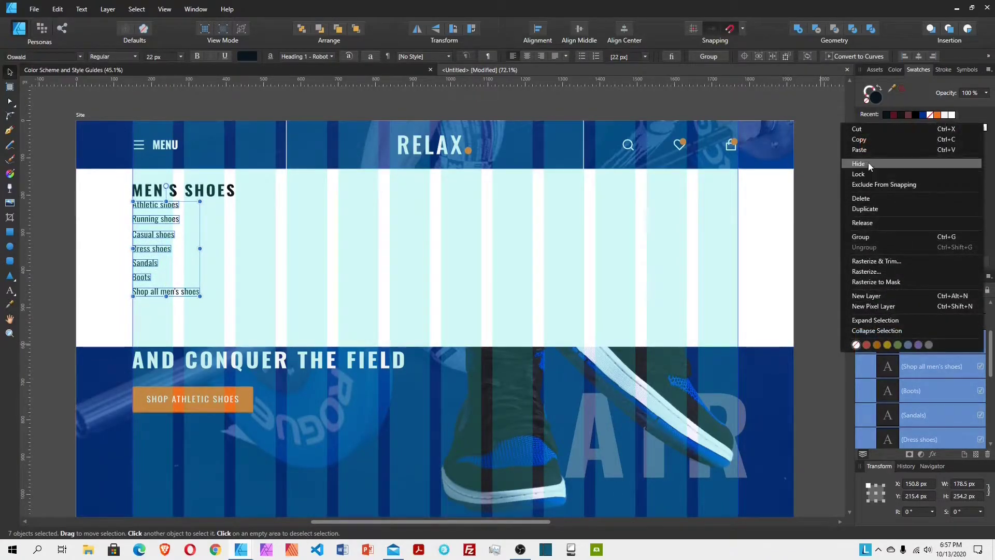
left_click(869, 238)
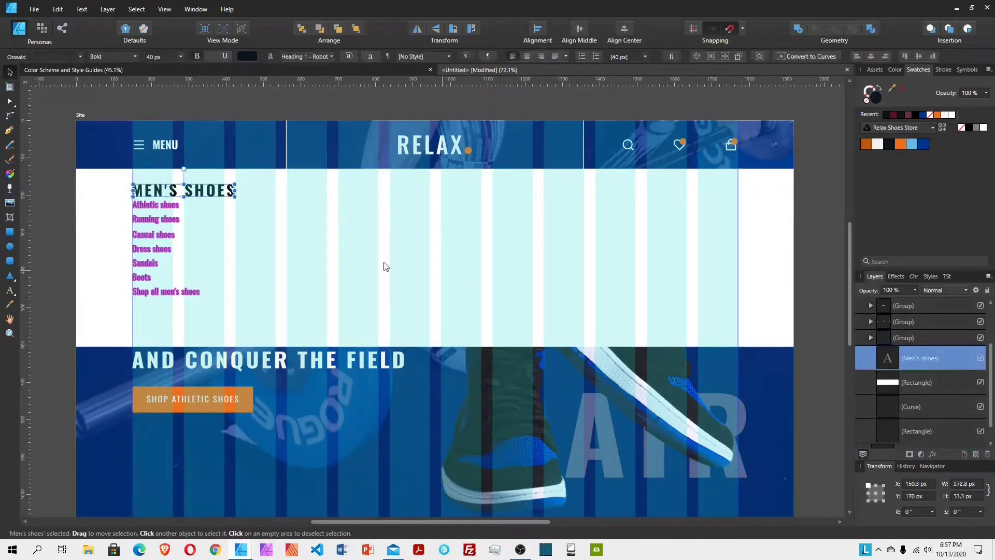
Step: Place the link group 20 px below the Men's shoes heading and put the heading into that group
left_click_drag(161, 242, 160, 237)
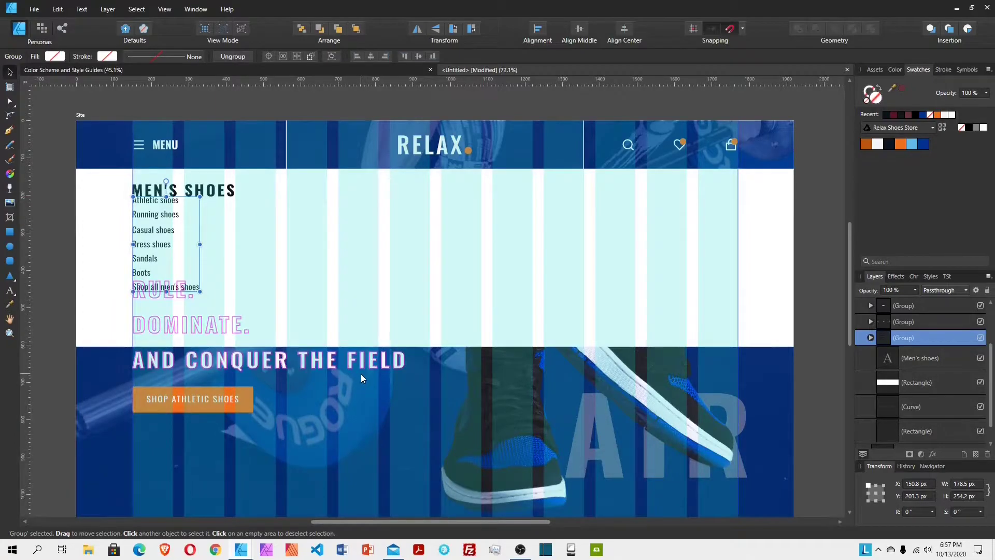
key("shift+Down")
key("shift+Down")
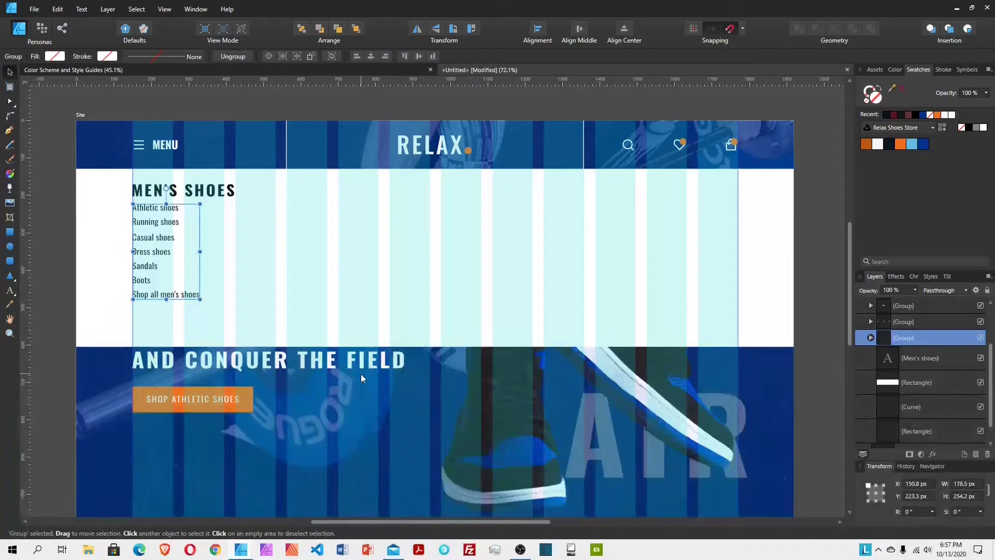
left_click(911, 356)
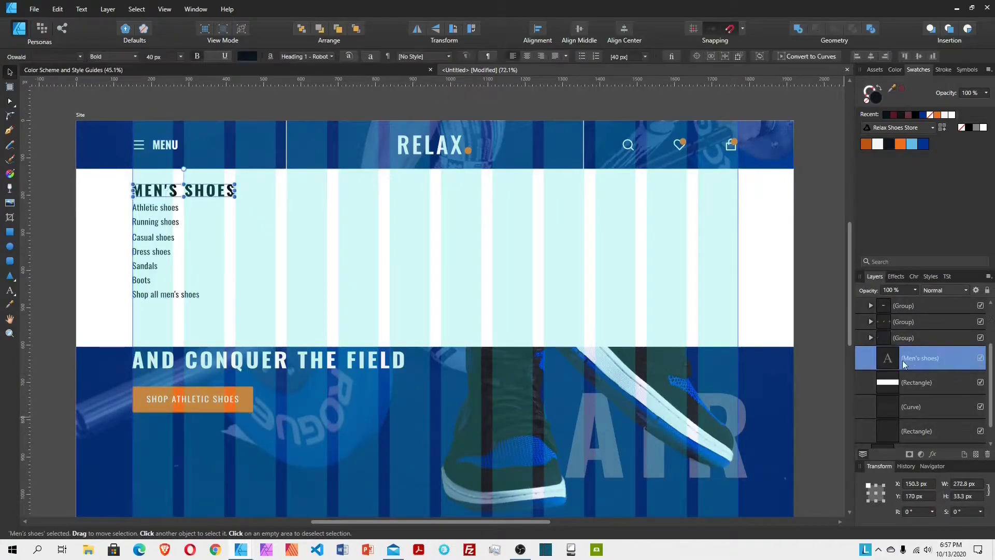
mouse_move(872, 363)
left_mouse_down()
mouse_move(891, 337)
mouse_move(875, 363)
left_mouse_up()
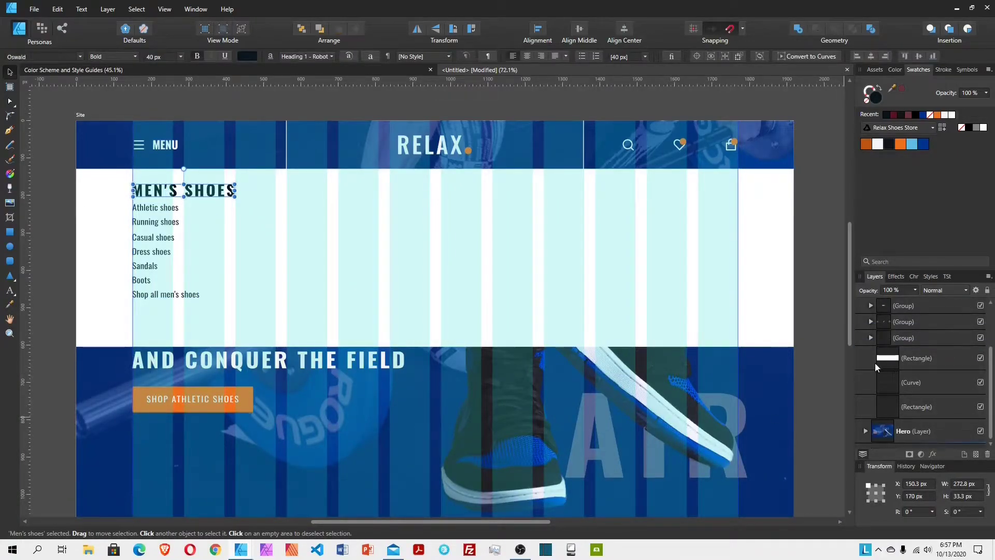
Step: Duplicate the Men's shoes column and move the copy horizontally to the fourth grid column, at X 564.7 px
left_click(917, 338)
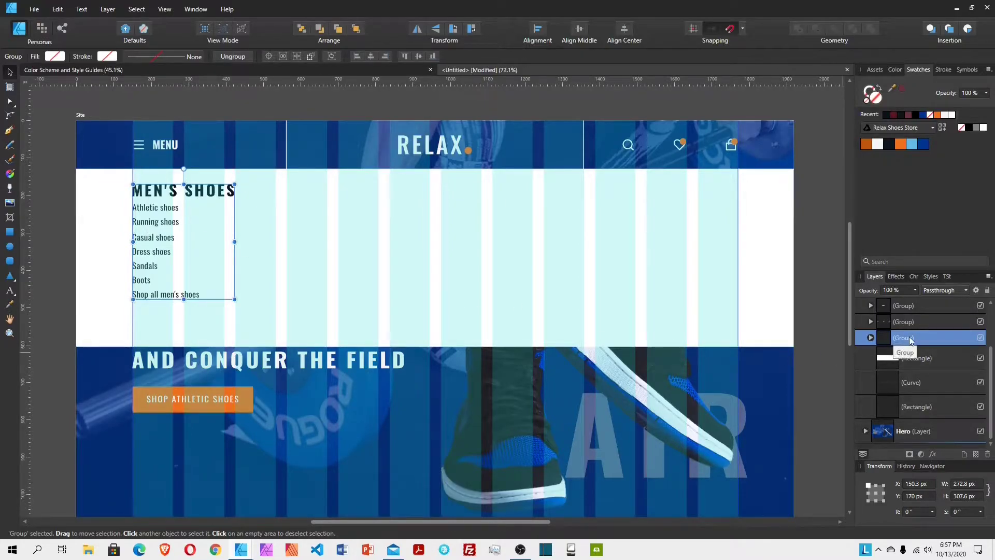
key("ctrl+j")
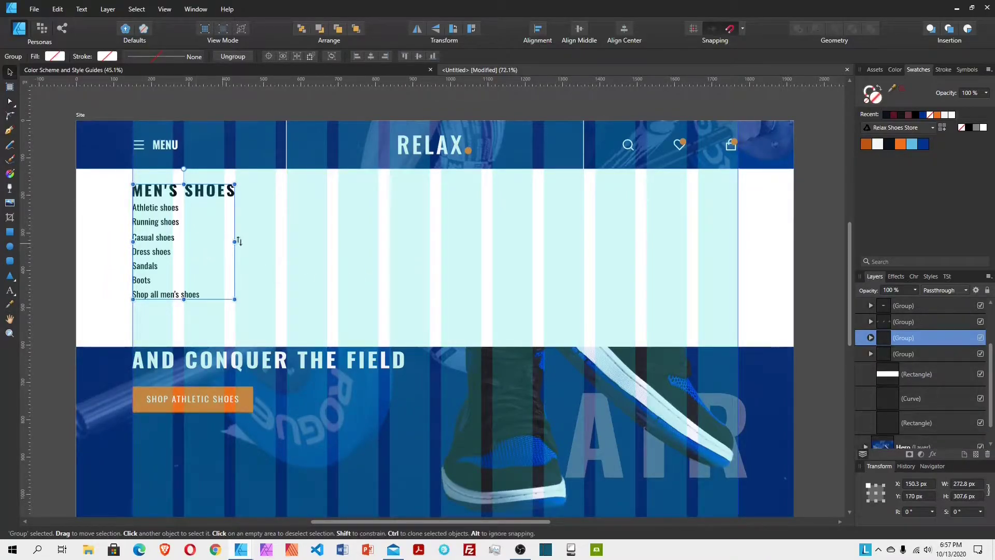
left_click_drag(162, 249, 319, 251)
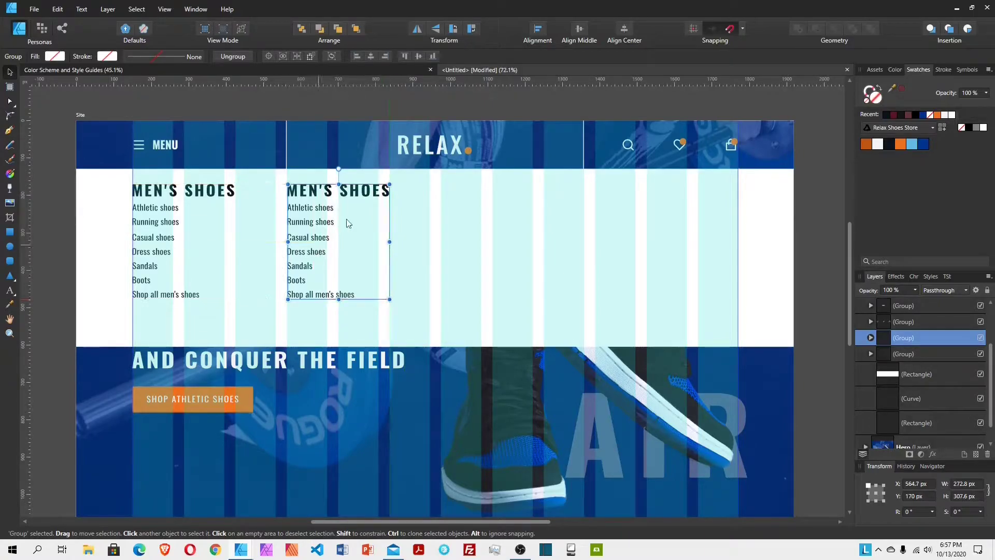
Step: Change the copied column's heading to "Women's shoes" and its last link to "Shop all women's shoes"
double_click(311, 196)
left_click(310, 192)
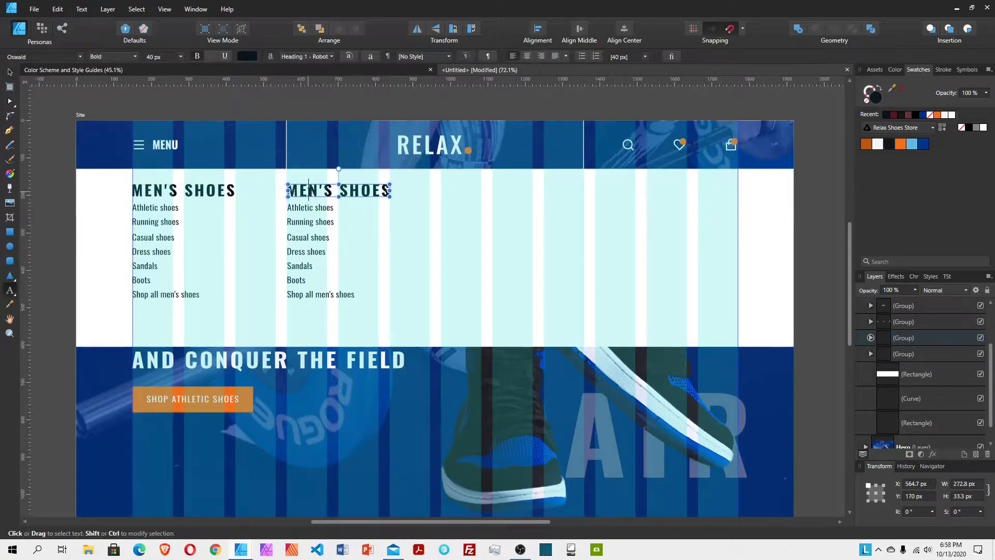
type("WO")
key("Escape")
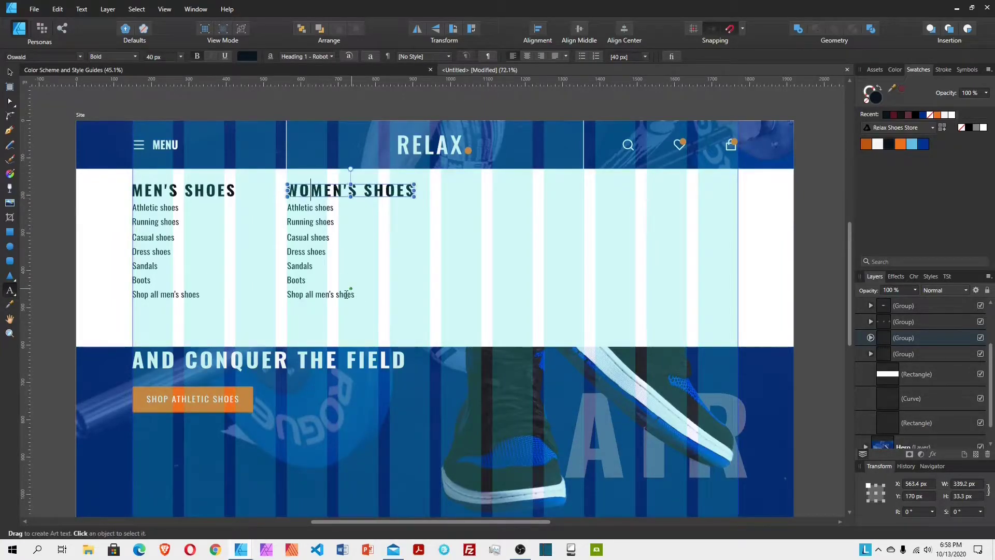
left_click(317, 293)
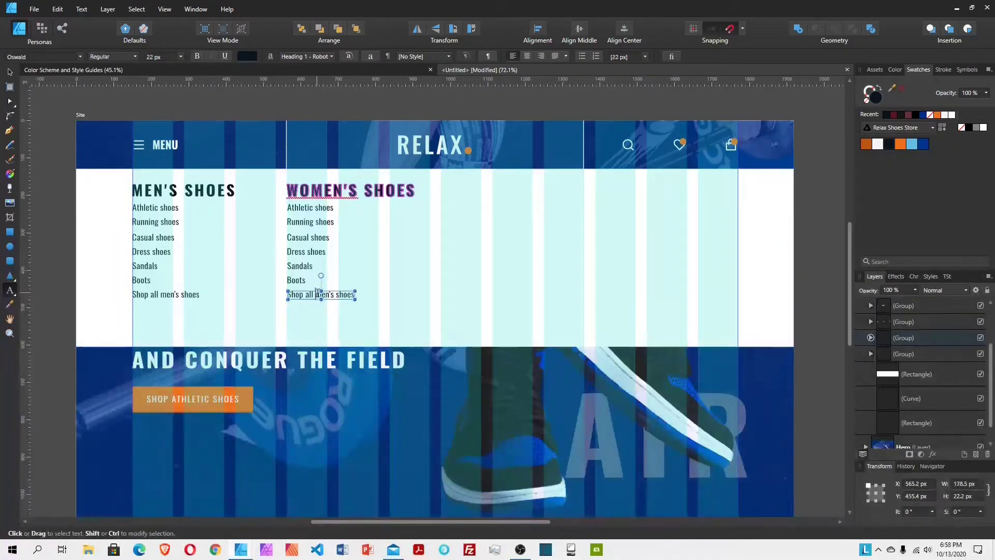
type("wo")
Step: Correct the first word of the second column's heading with the spelling suggestion "Women's"
double_click(311, 190)
right_click(311, 193)
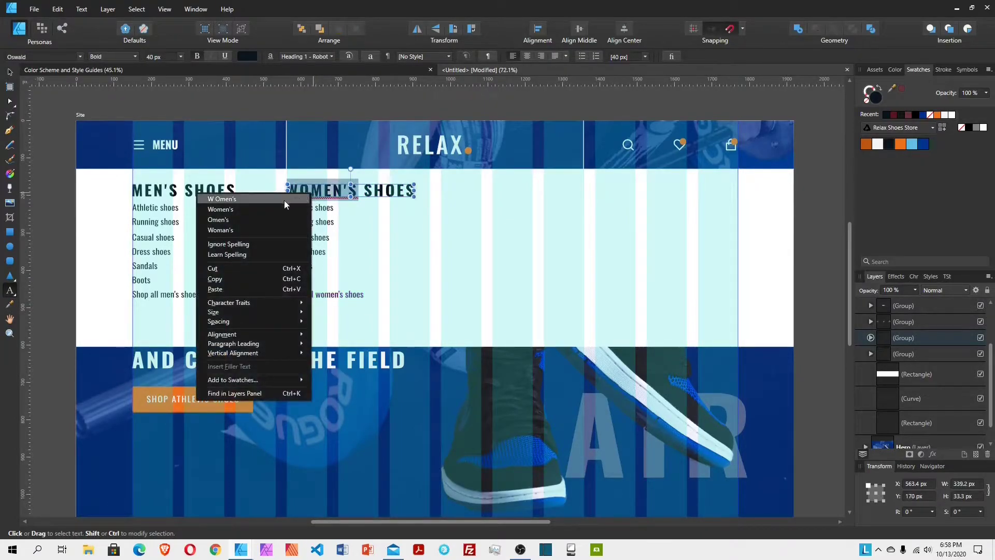
left_click(252, 208)
left_click(10, 71)
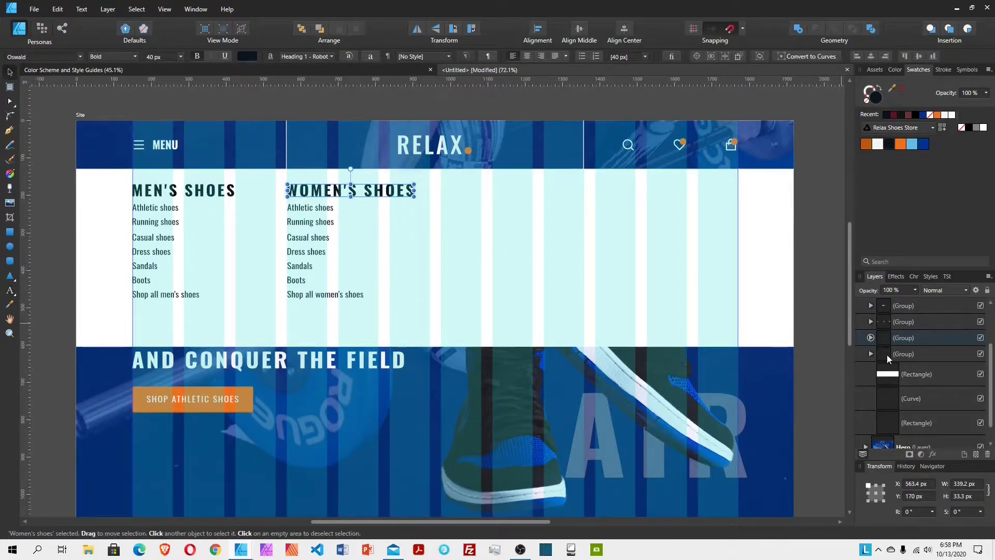
Step: Duplicate the Women's shoes column and move the copy horizontally to the seventh grid column, at X 975 px
left_click(904, 337)
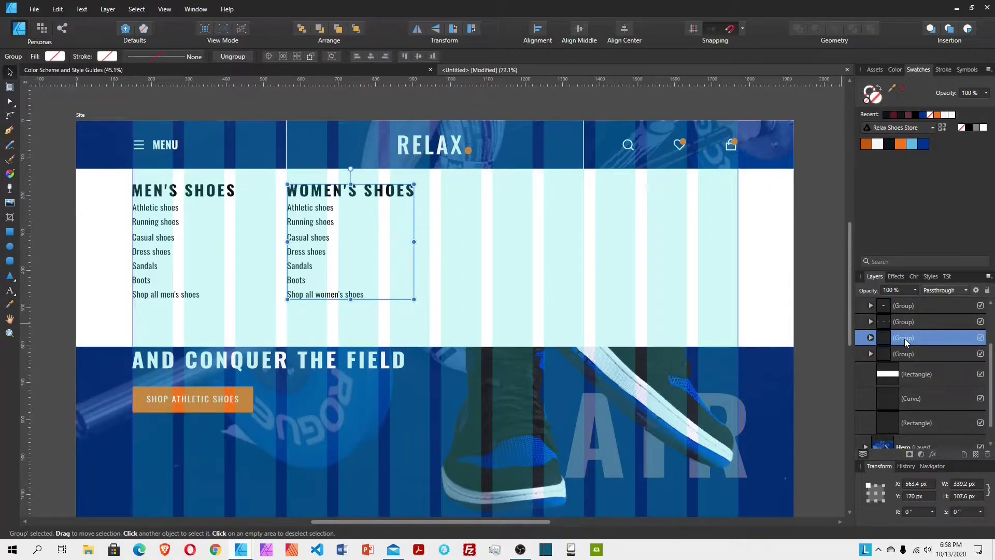
key("ctrl+j")
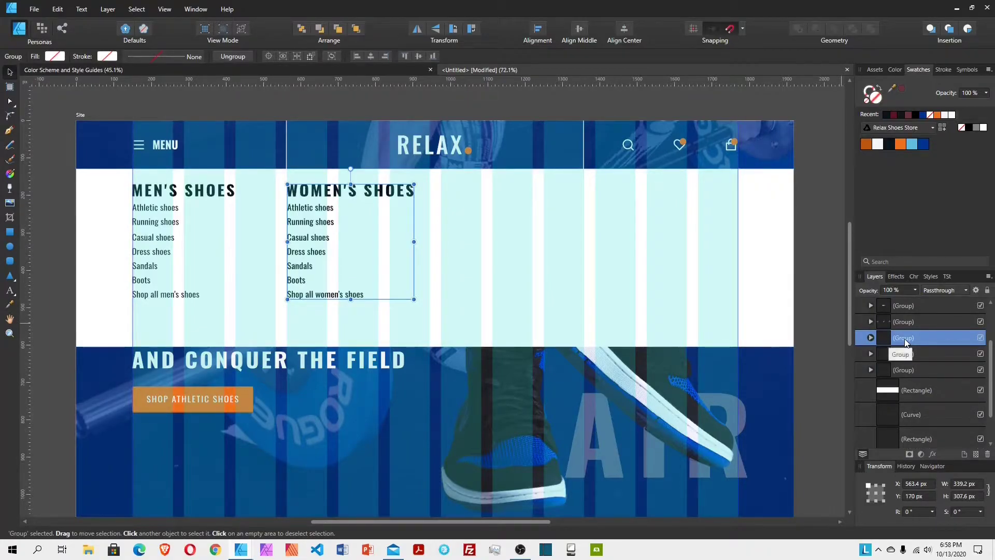
left_click_drag(386, 243, 527, 237)
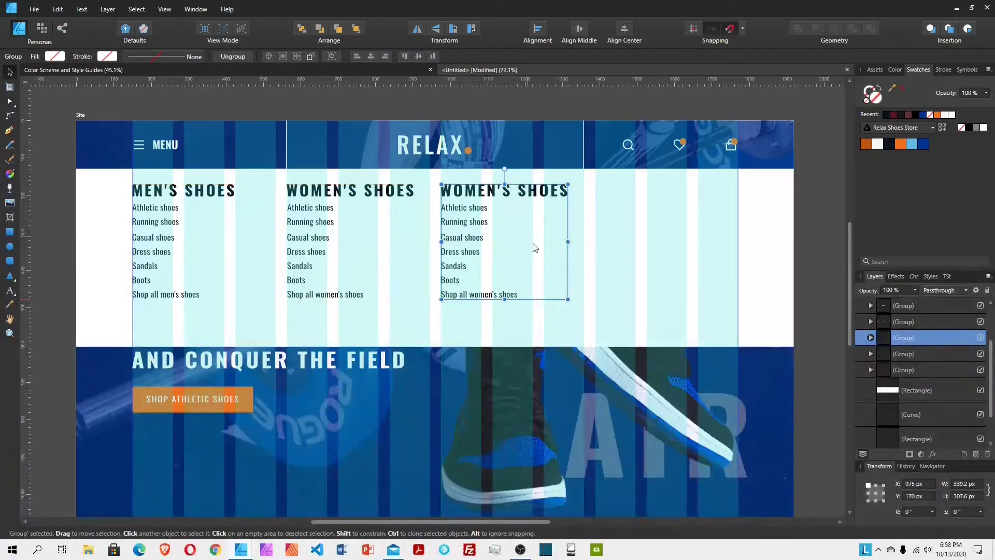
Step: Change the third column's heading to "Popular brands"
double_click(486, 195)
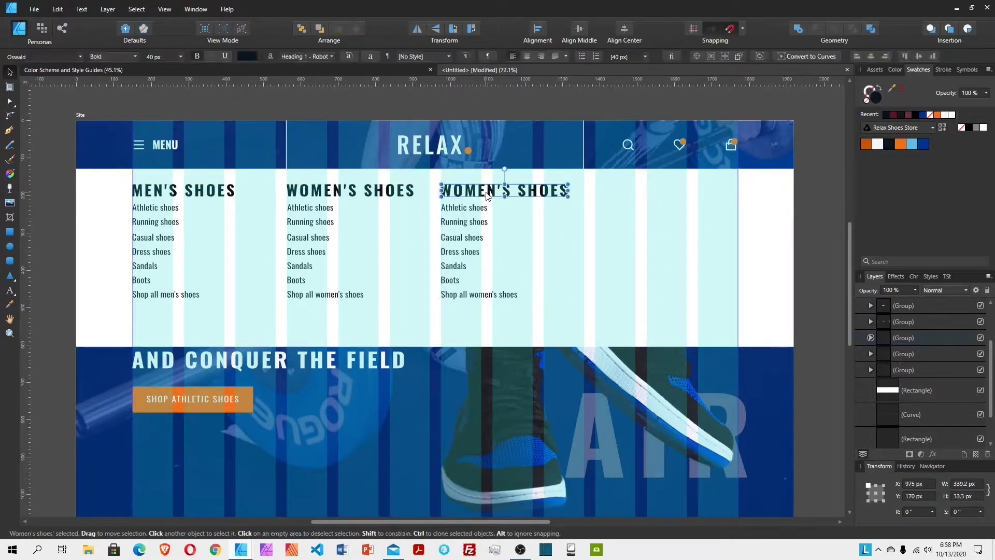
triple_click(486, 194)
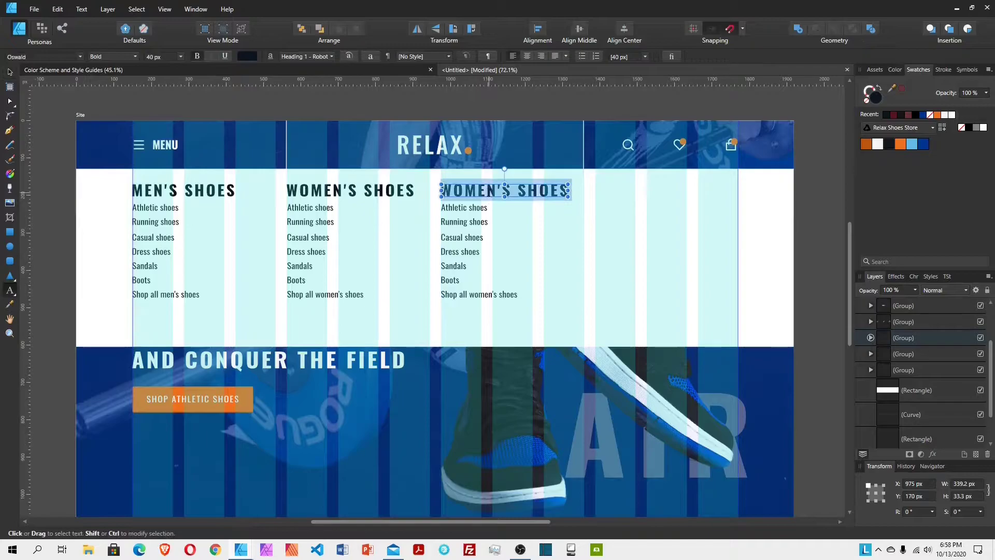
type("POPUL")
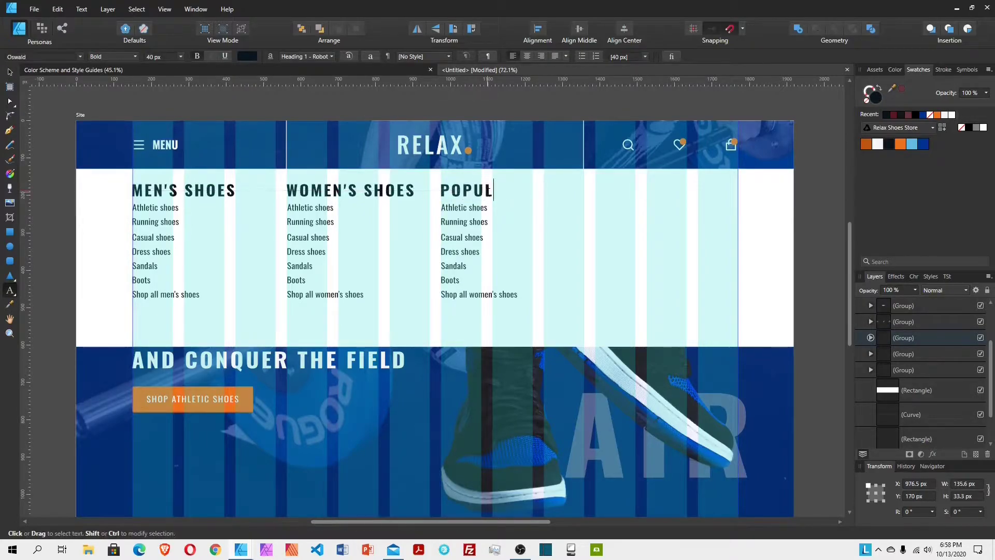
type("AR BRANDS")
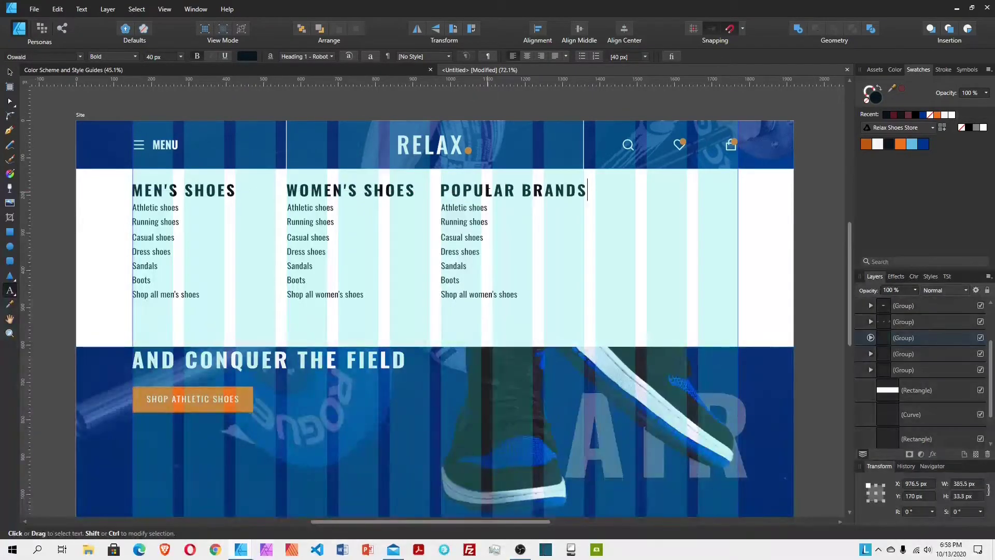
key("Escape")
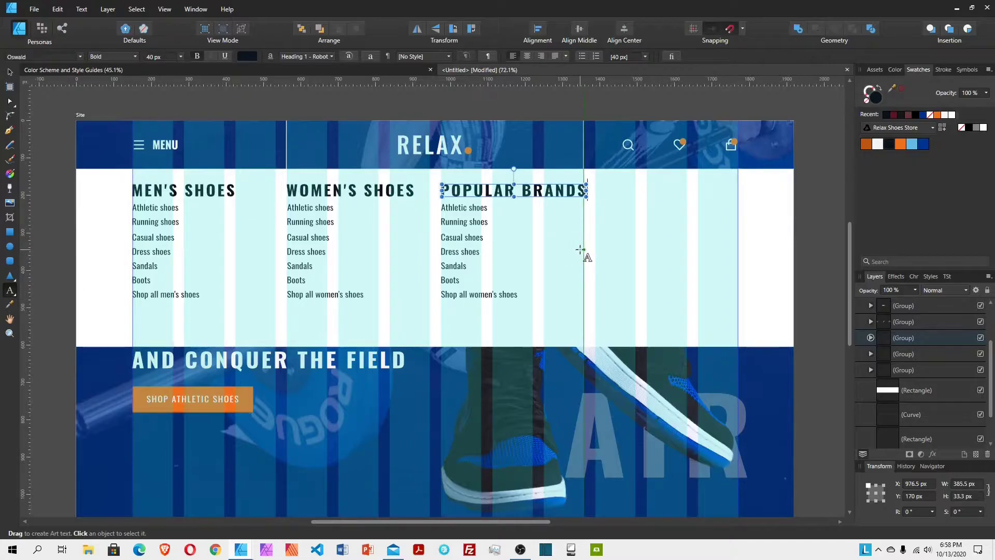
key("v")
Step: Set the Men's shoes heading's font size to 30 px
left_click(158, 192)
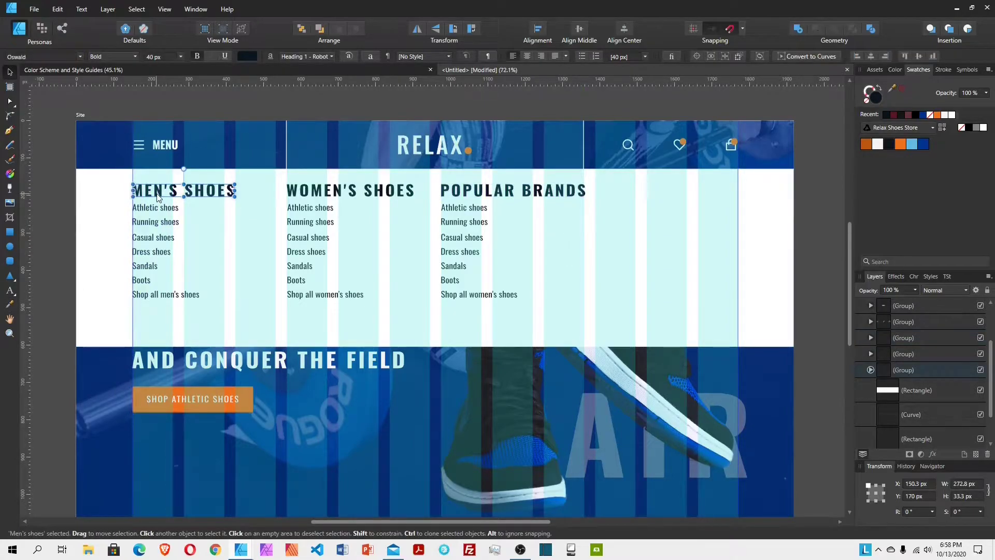
left_click(158, 56)
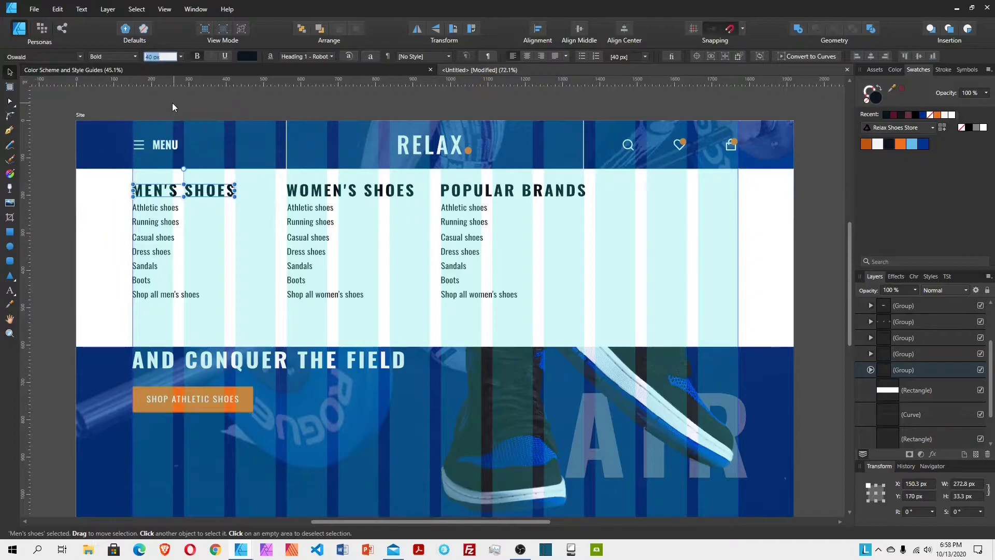
type("30")
key("Return")
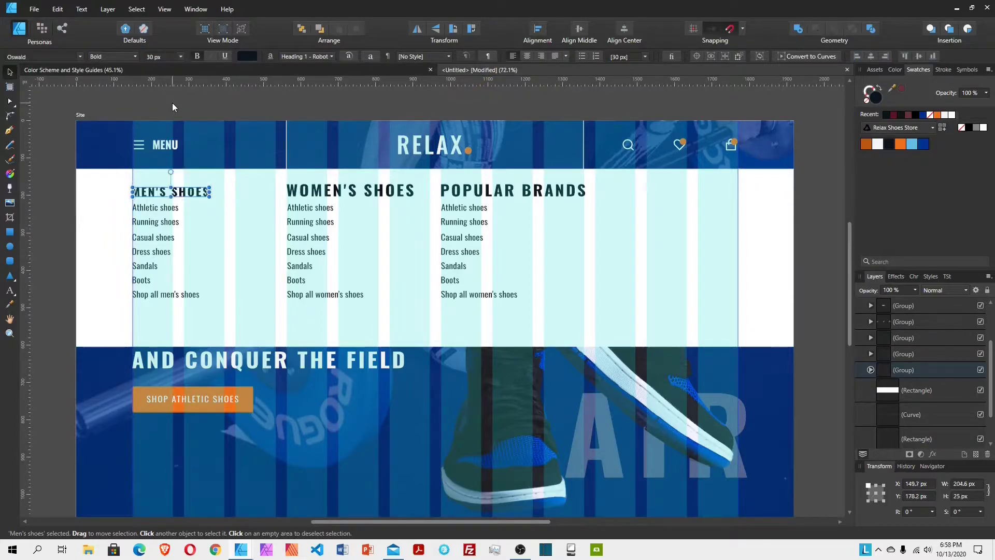
Step: Set the Women's shoes heading's font size to 30 px
left_click(361, 192)
double_click(361, 191)
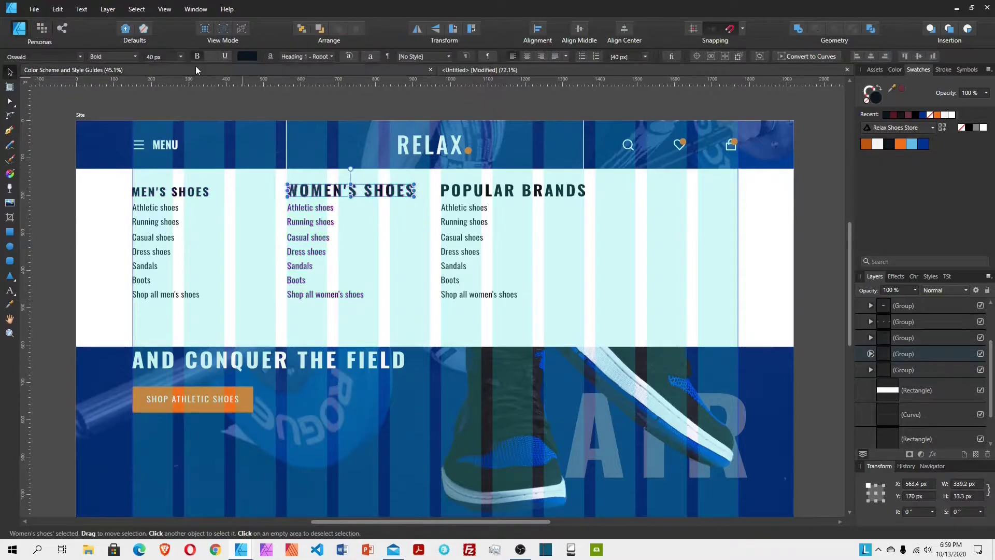
left_click(161, 56)
type("3")
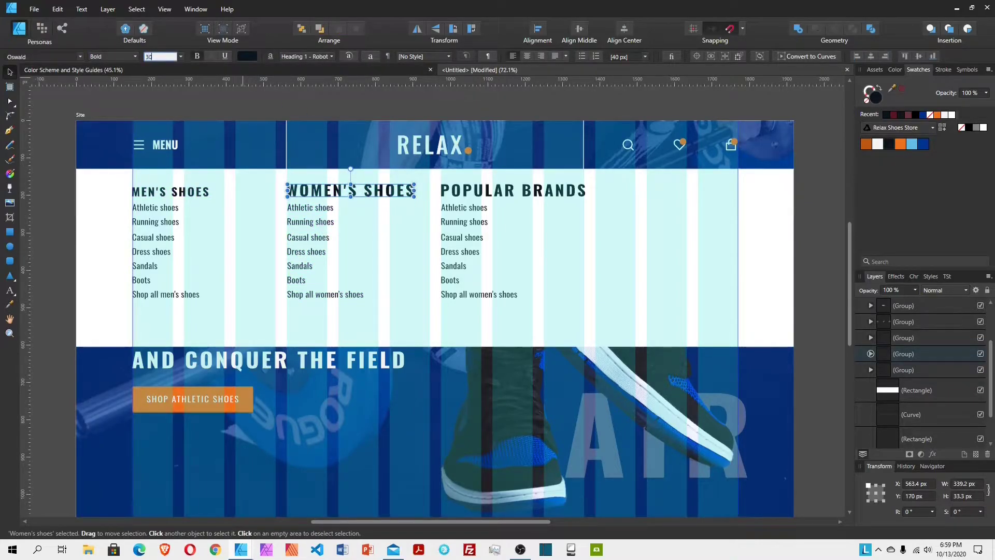
type("0")
key("Return")
Step: Set the Popular brands heading's font size to 30 px
left_click(501, 196)
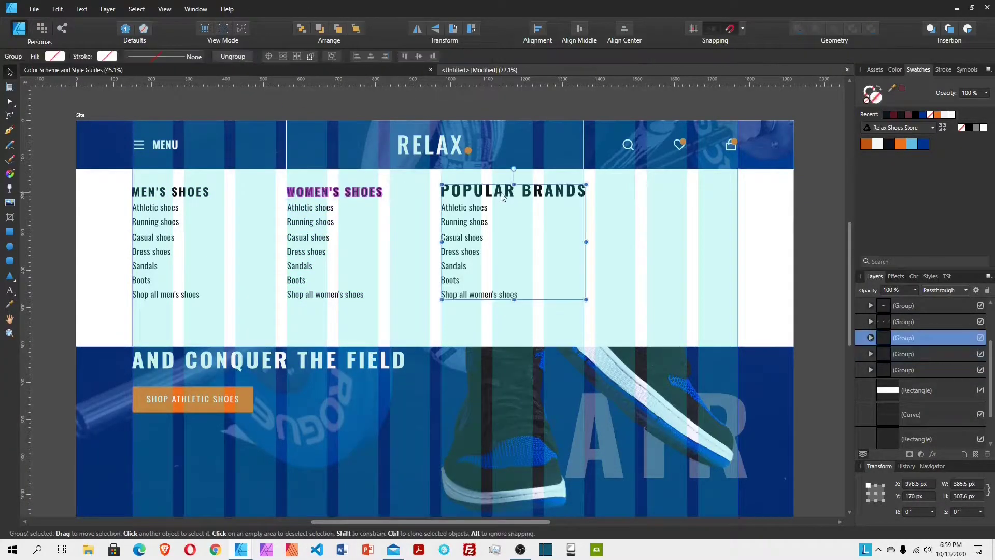
double_click(502, 195)
double_click(501, 196)
key("ctrl+a")
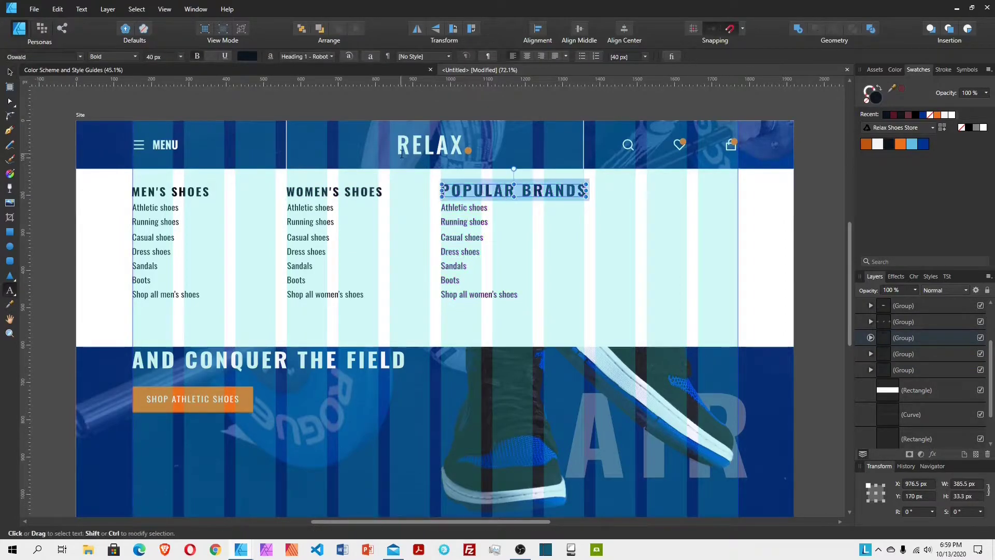
left_click(154, 57)
type("30")
key("Return")
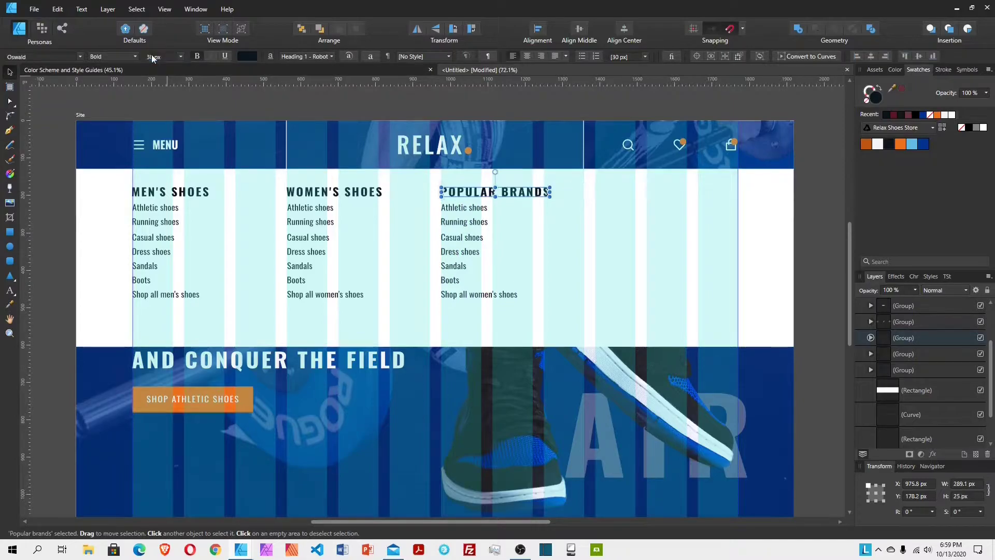
Step: Position the Men's shoes column 40 px below the upper edge of the white menu panel
left_click(151, 194)
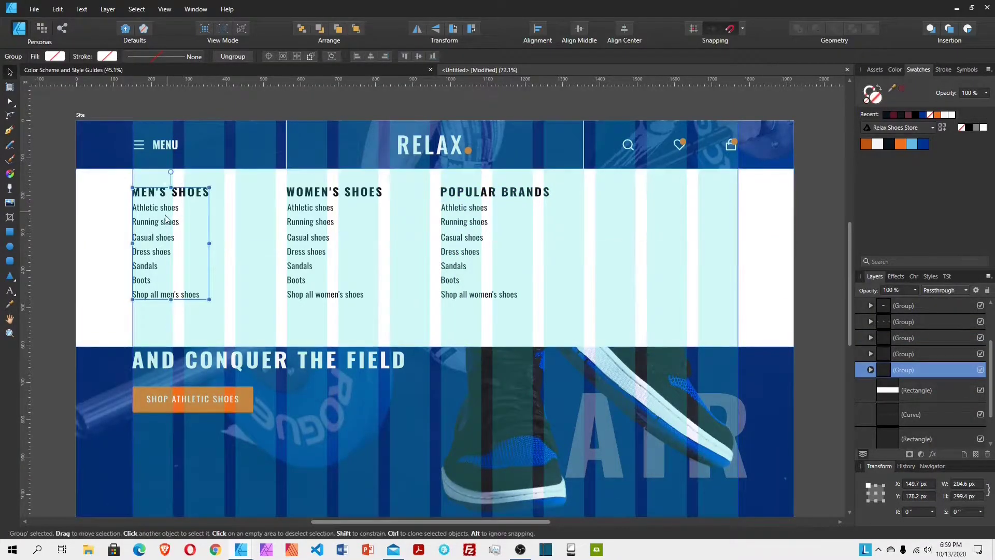
left_click_drag(165, 222, 166, 204)
key("shift+Down")
key("shift+Down")
key("shift+Down")
key("shift+Down")
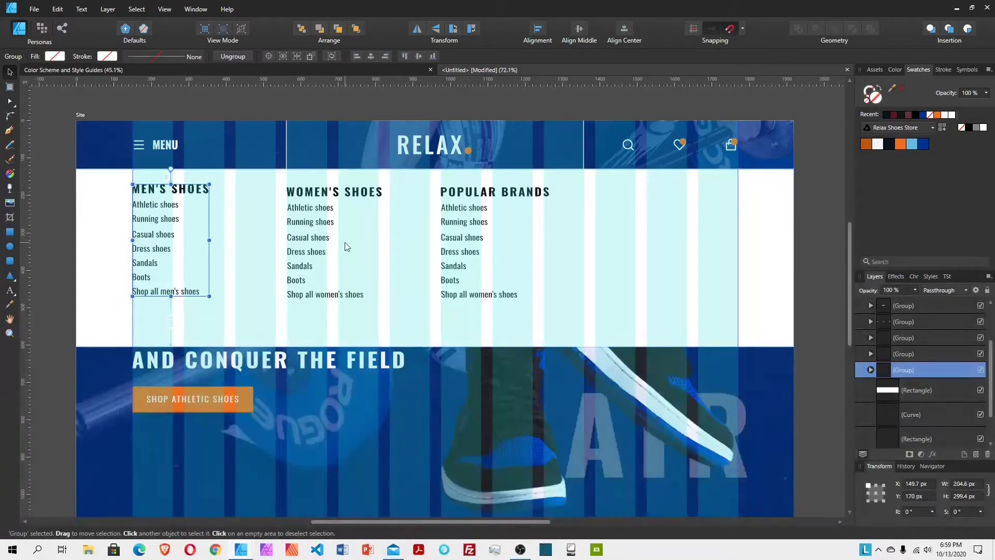
Step: Align the Women's shoes and Popular brands columns to the top edge of the Men's shoes column
left_click(311, 240, "shift")
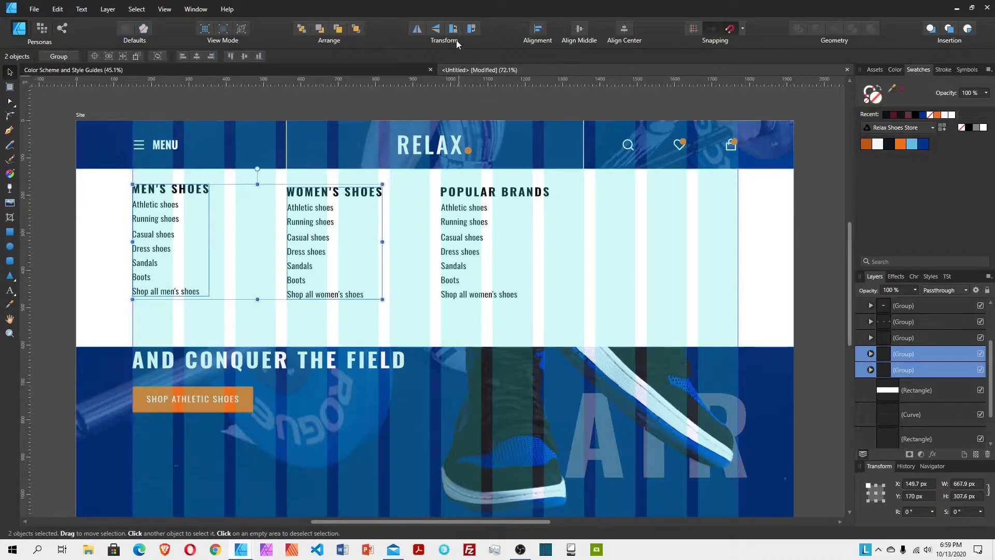
left_click(534, 31)
left_click(545, 113)
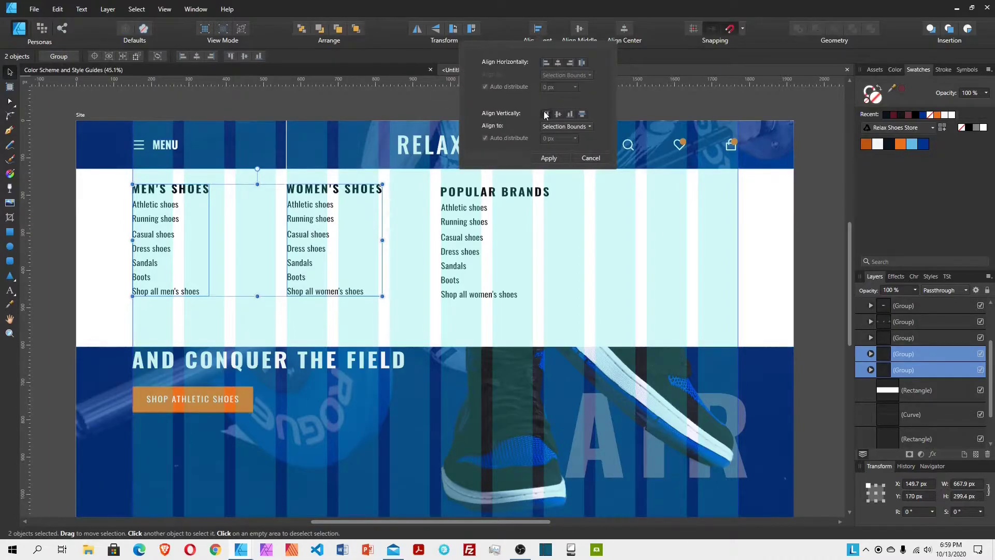
left_click(482, 194, "shift")
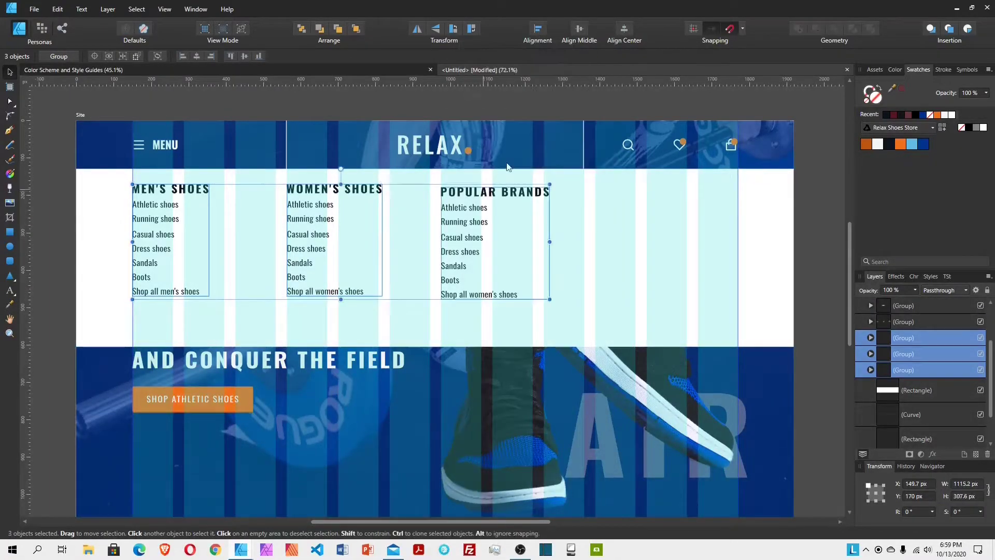
left_click(537, 30)
left_click(546, 113)
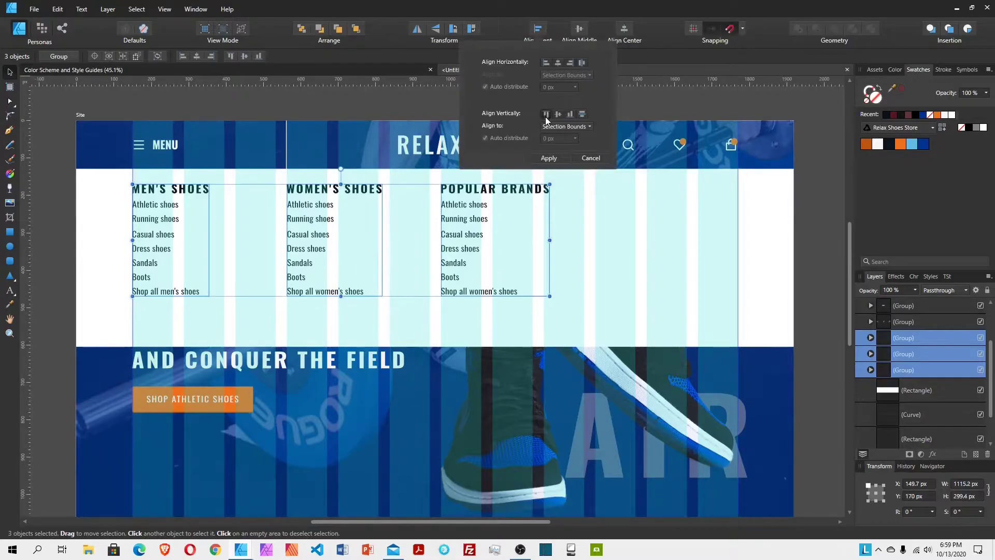
left_click(544, 156)
Step: Replace the first two entries under Popular brands with "Nike" and "Adidas"
left_click(468, 209)
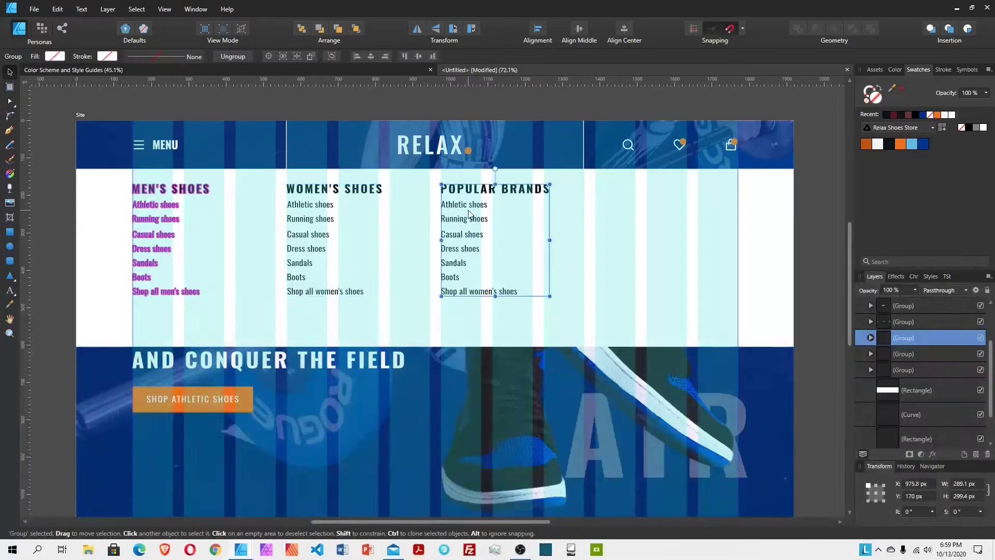
double_click(468, 209)
double_click(468, 207)
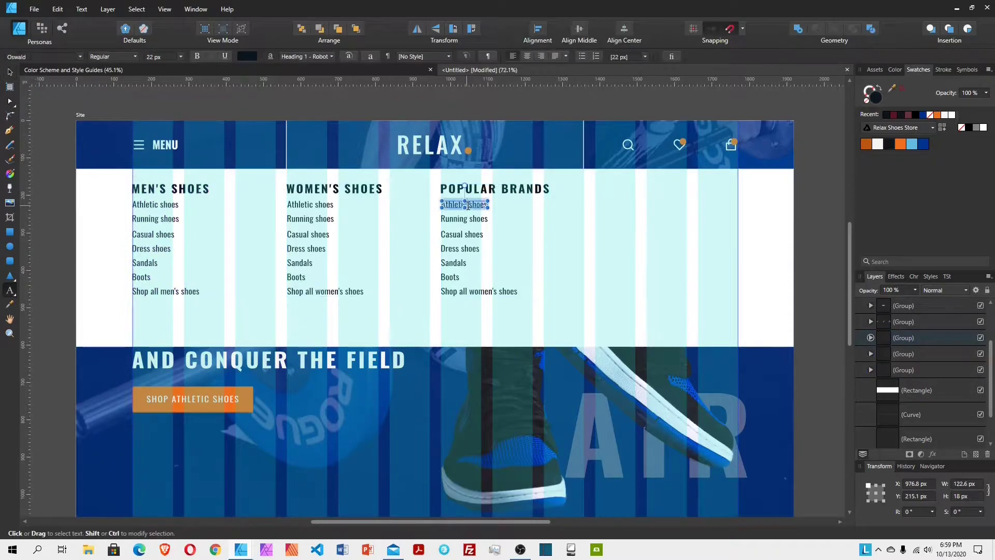
type("Nike")
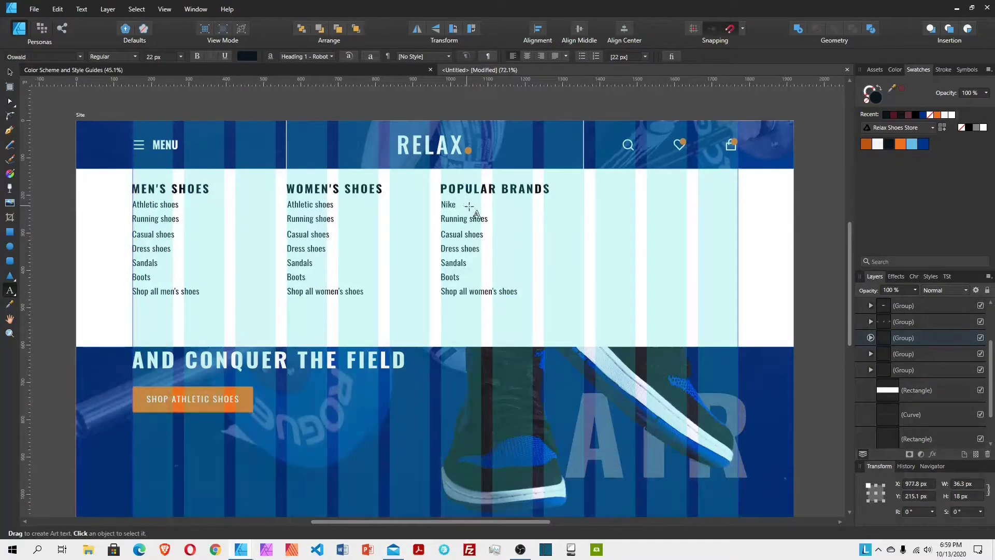
key("Escape")
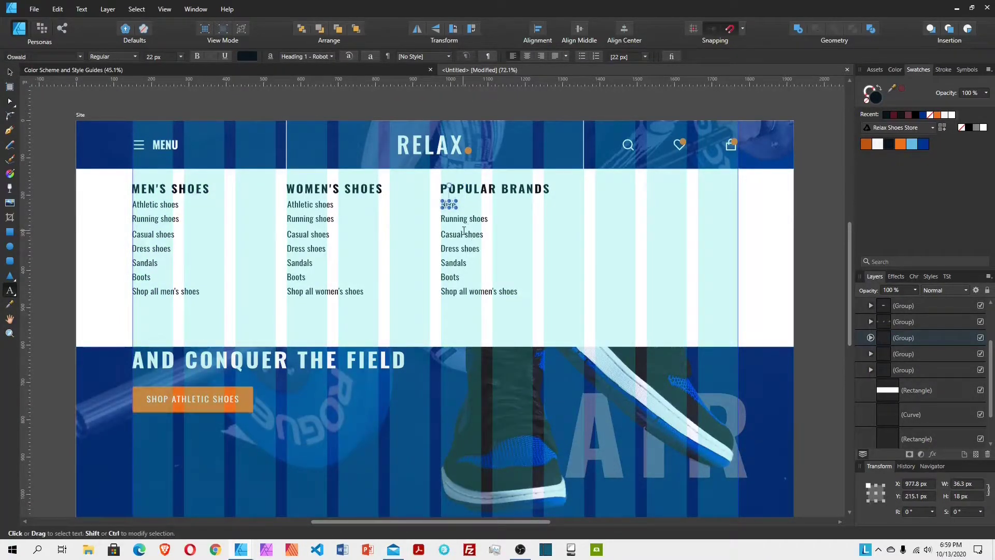
double_click(463, 219)
type("A")
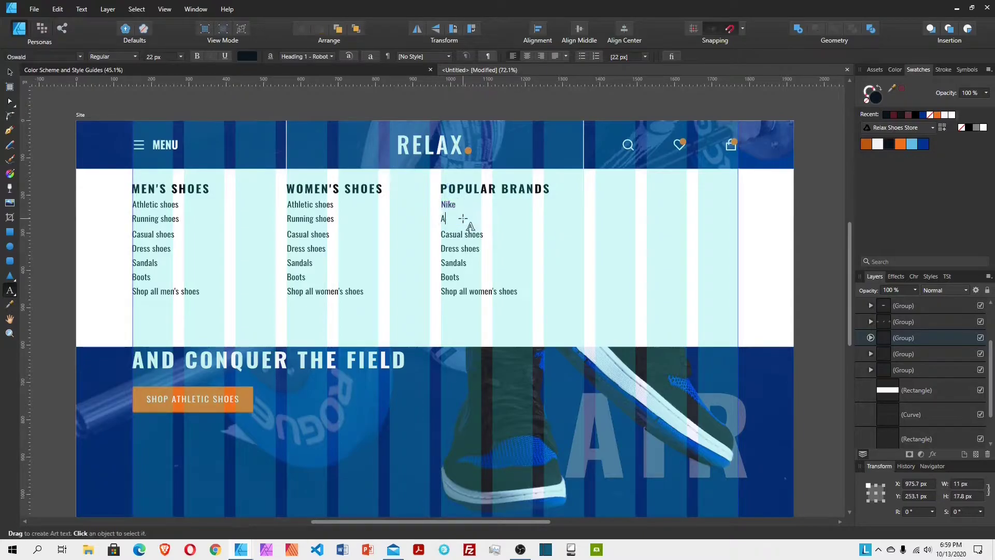
type("didas")
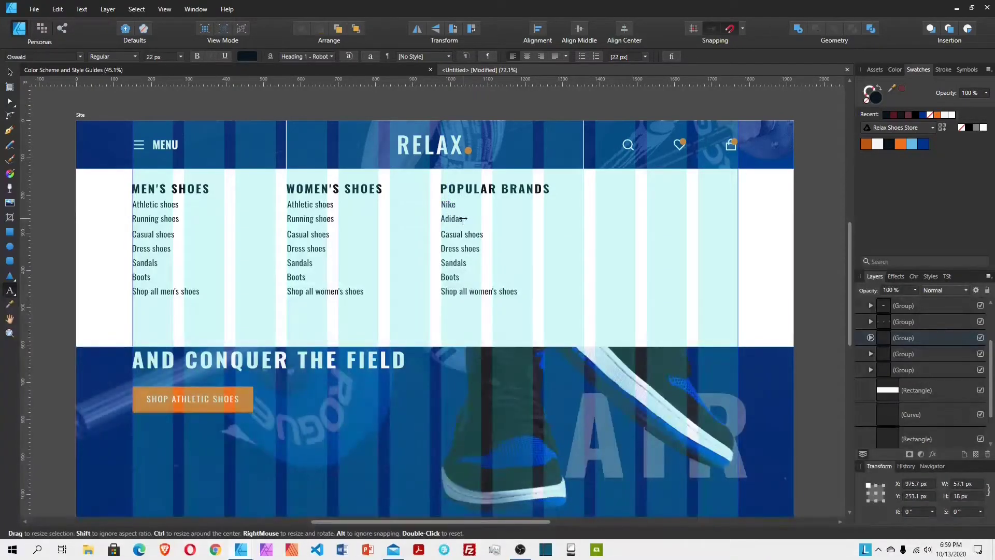
Step: Replace the Casual shoes and Dress shoes entries under Popular brands with "Timberland" and "Puma"
double_click(463, 234)
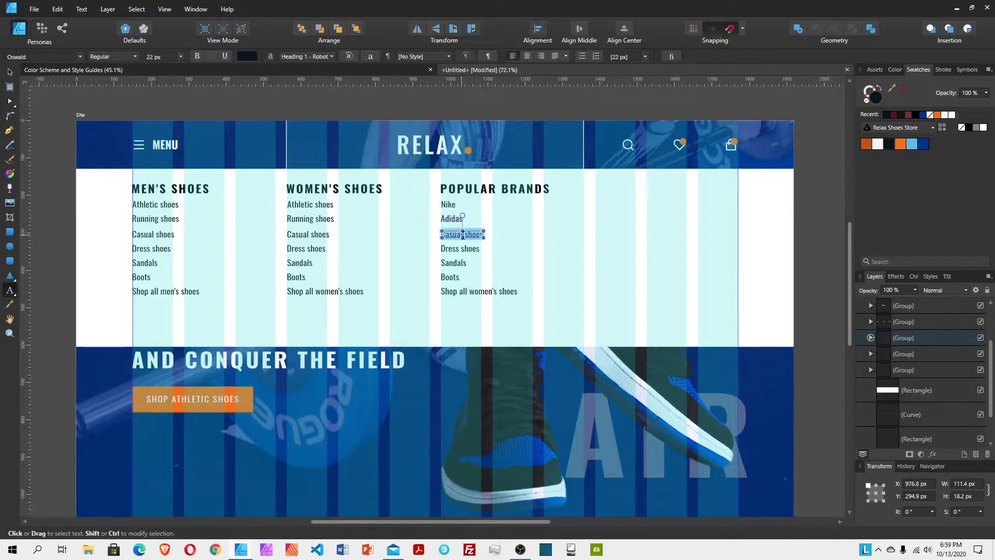
type("T")
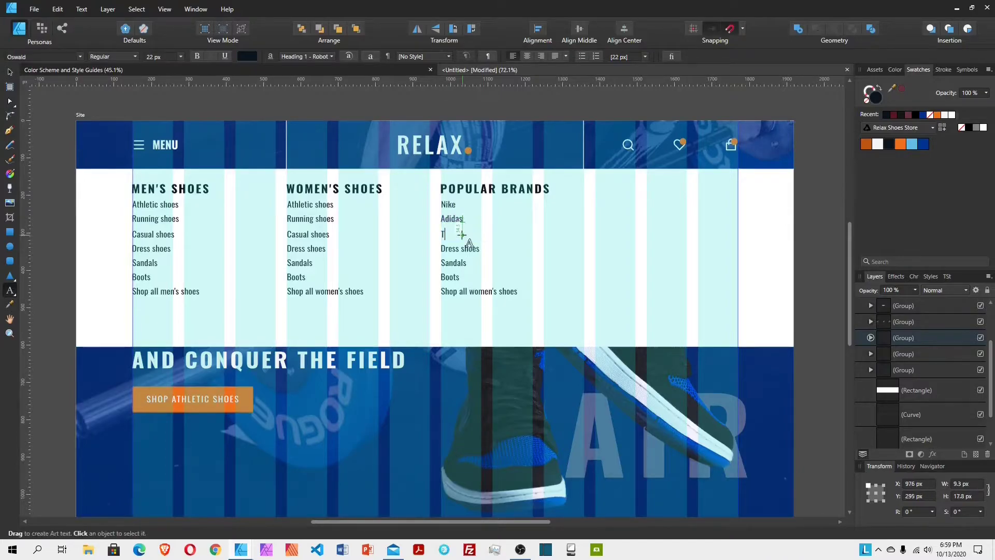
type("imberland")
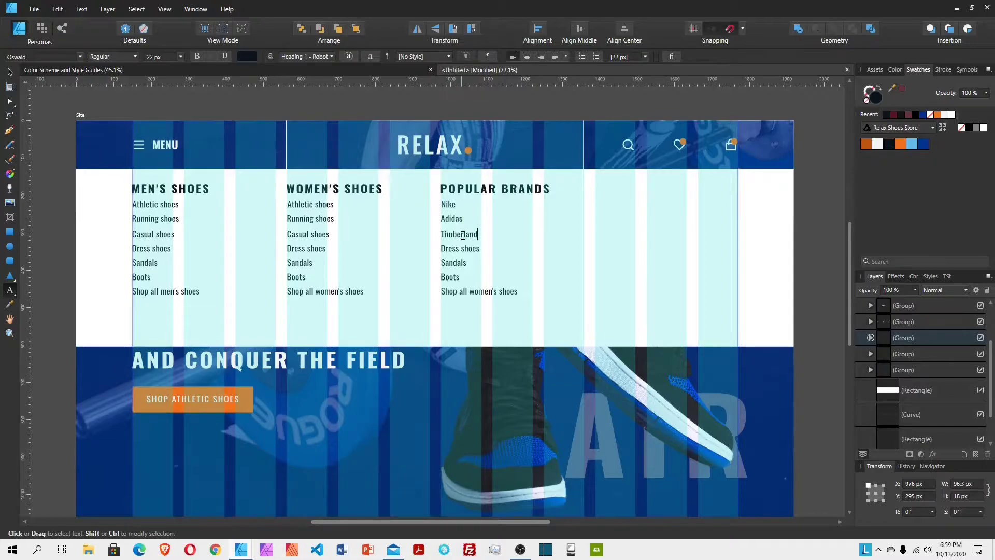
triple_click(469, 248)
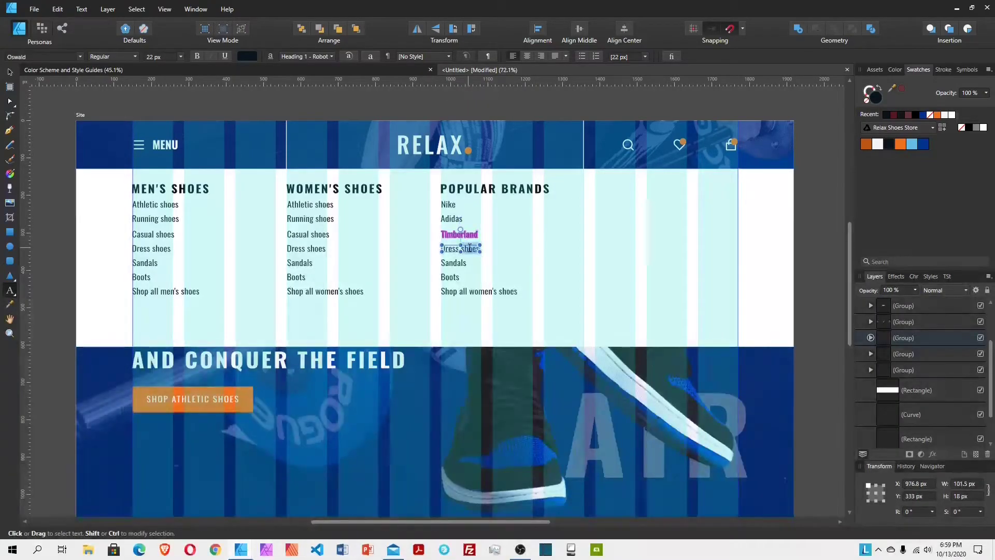
type("Puma")
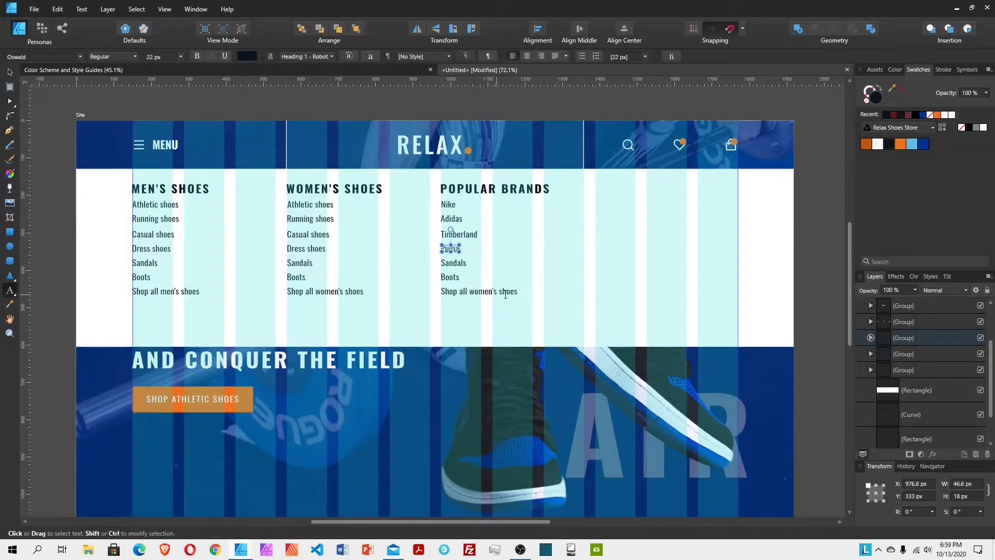
Step: Replace the Sandals entry under Popular brands with "View all brands"
triple_click(515, 291)
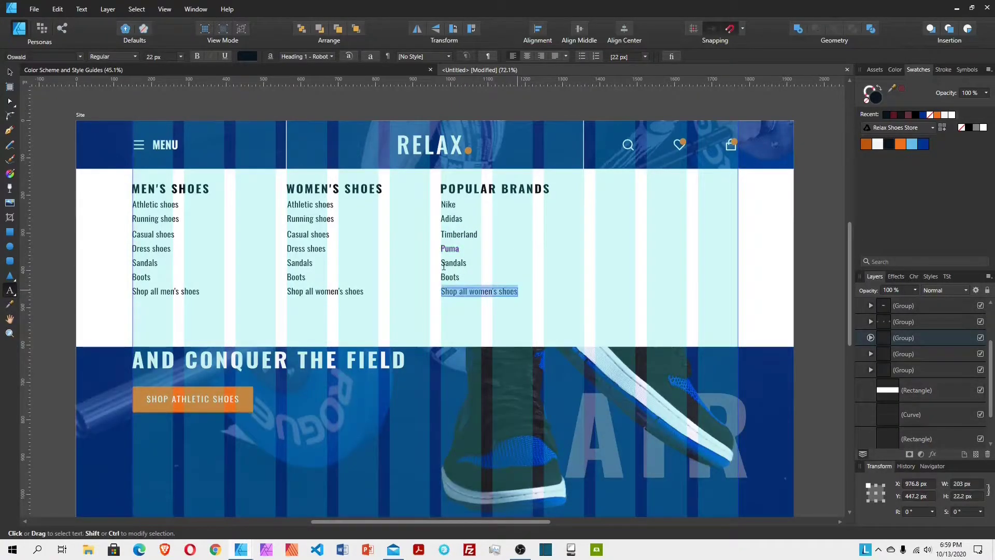
double_click(467, 262)
type("View all bands")
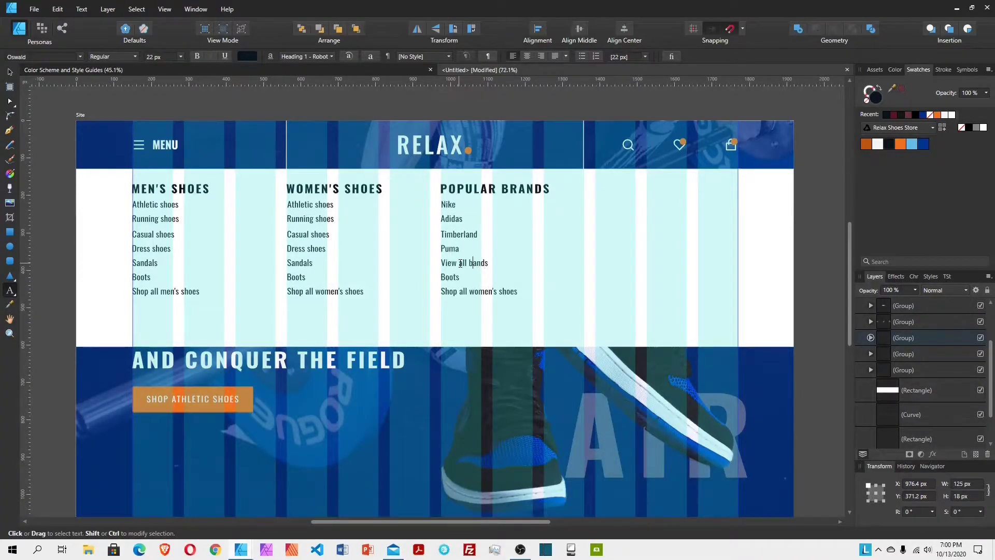
key("Left")
key("Left")
key("Left")
key("Left")
type("r")
key("Escape")
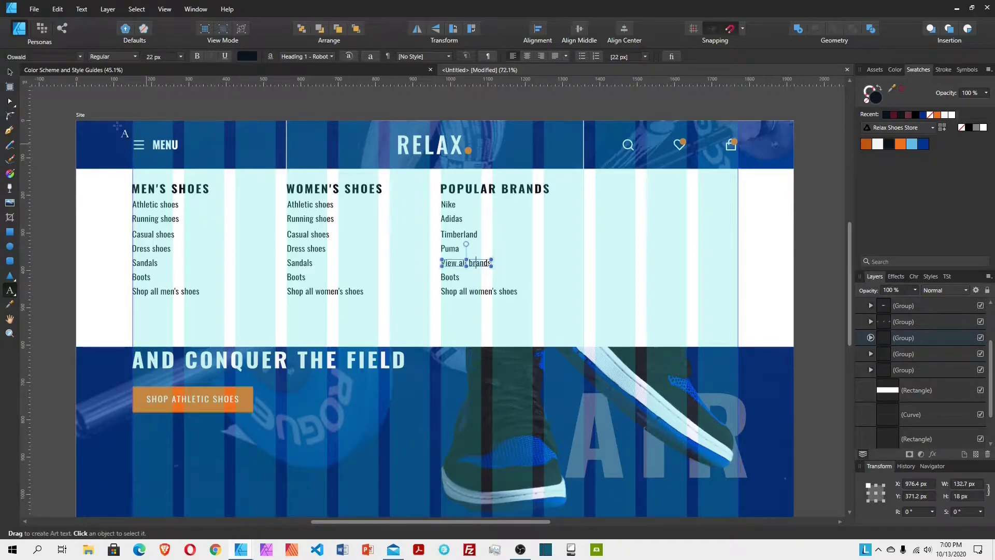
Step: Delete the leftover Boots and Shop all women's shoes entries from the Popular brands column
left_click(460, 276)
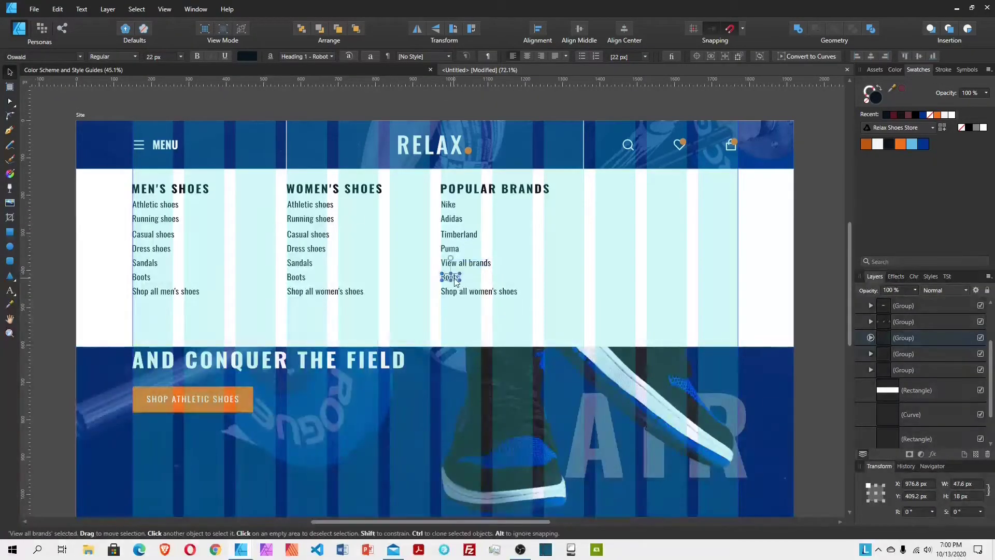
left_click(464, 291, "shift")
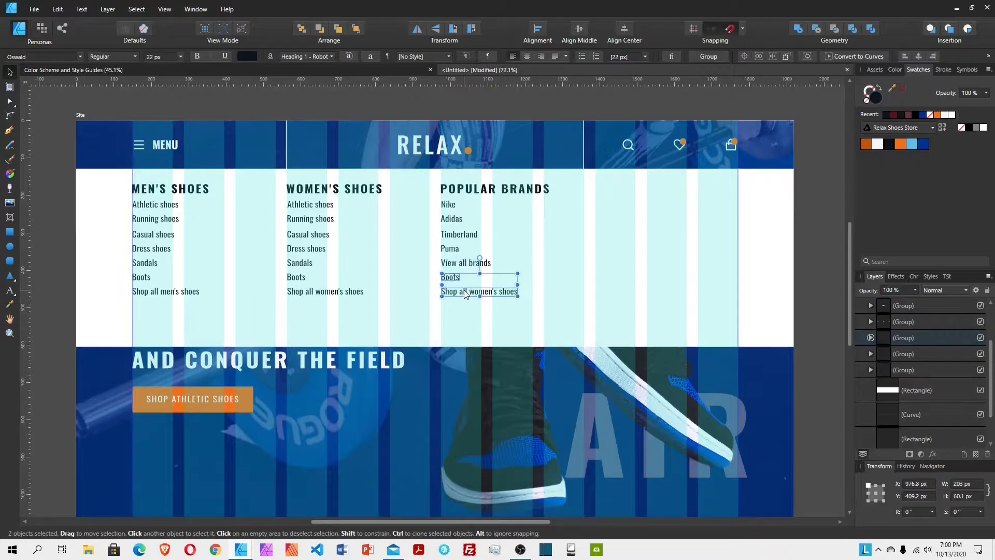
key("Delete")
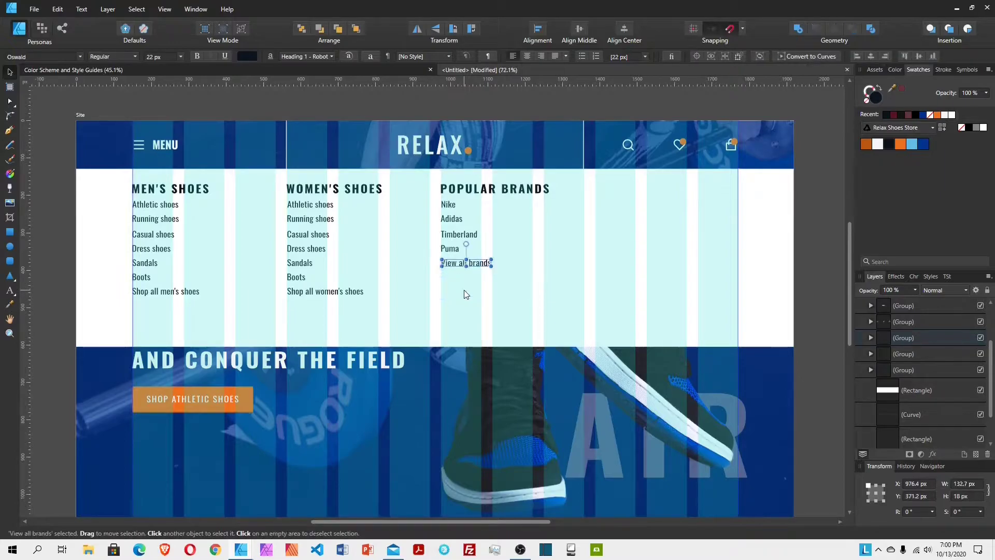
left_click(569, 226)
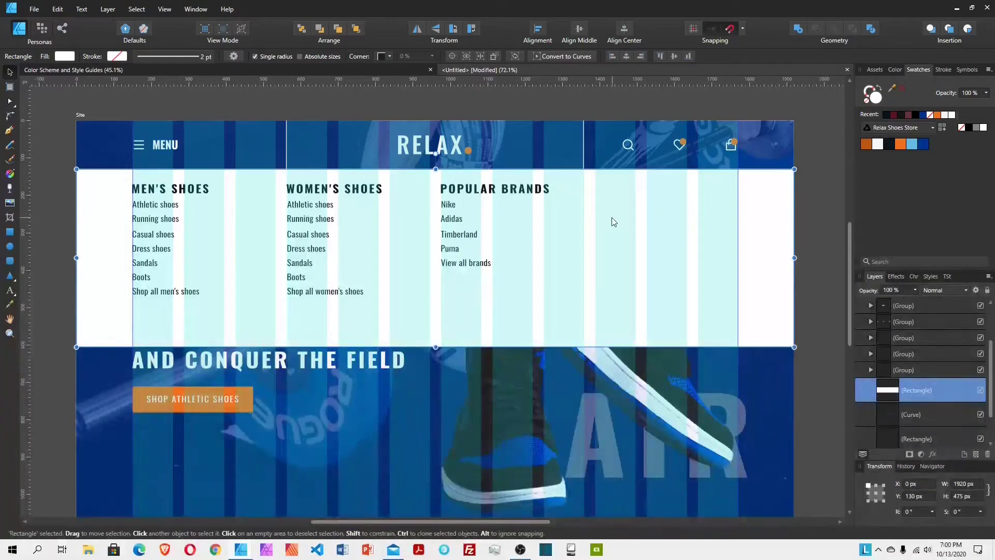
Step: Duplicate the Popular brands column and place the copy as a fourth column, aligned to the grid at X 1387.5 px, Y 170 px
left_click(913, 337)
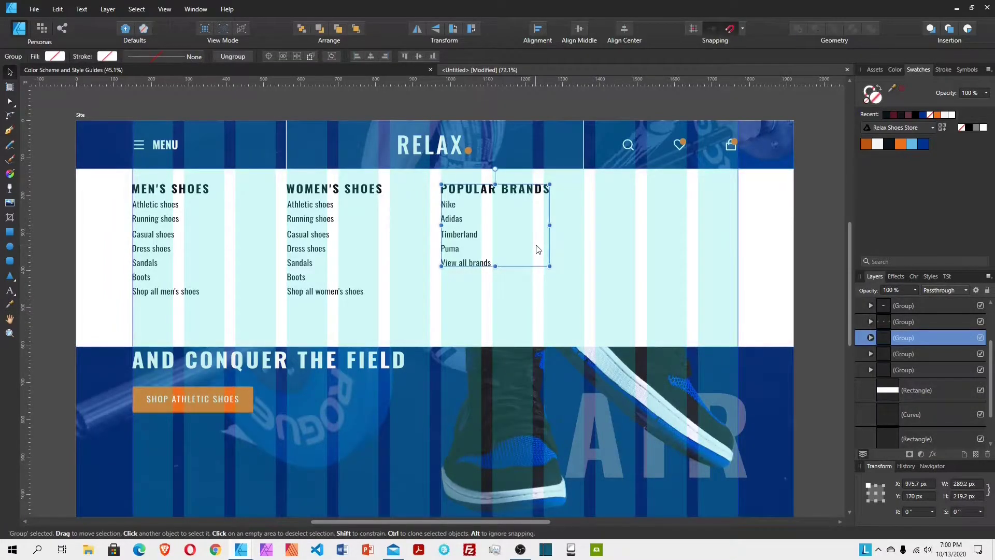
key("ctrl+j")
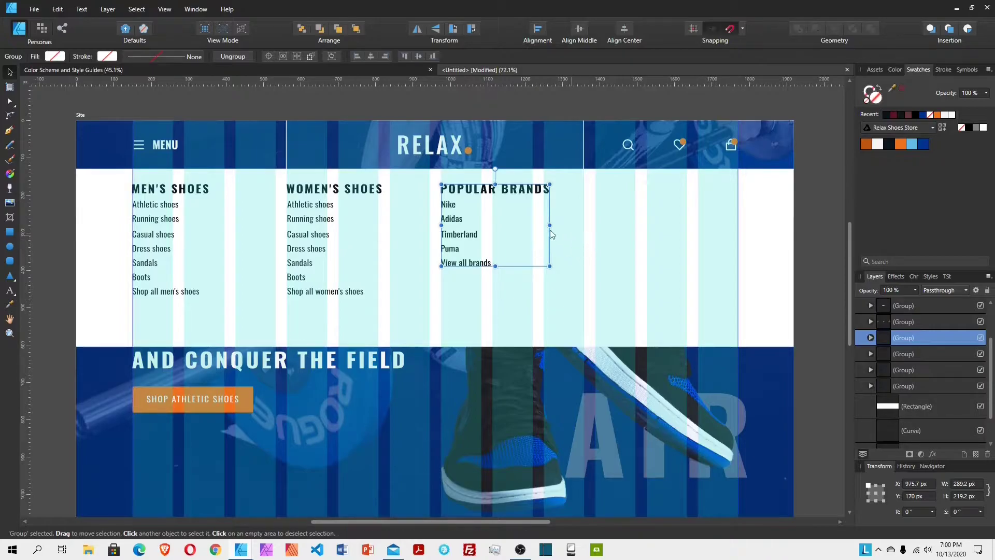
left_click_drag(503, 228, 658, 236)
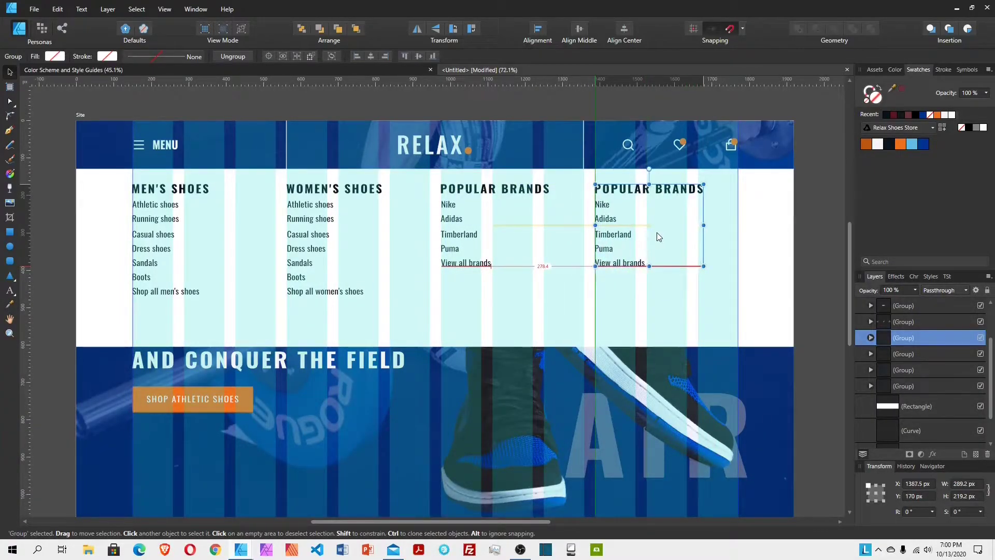
Step: Change the fourth column's heading to "Sizes"
double_click(626, 193)
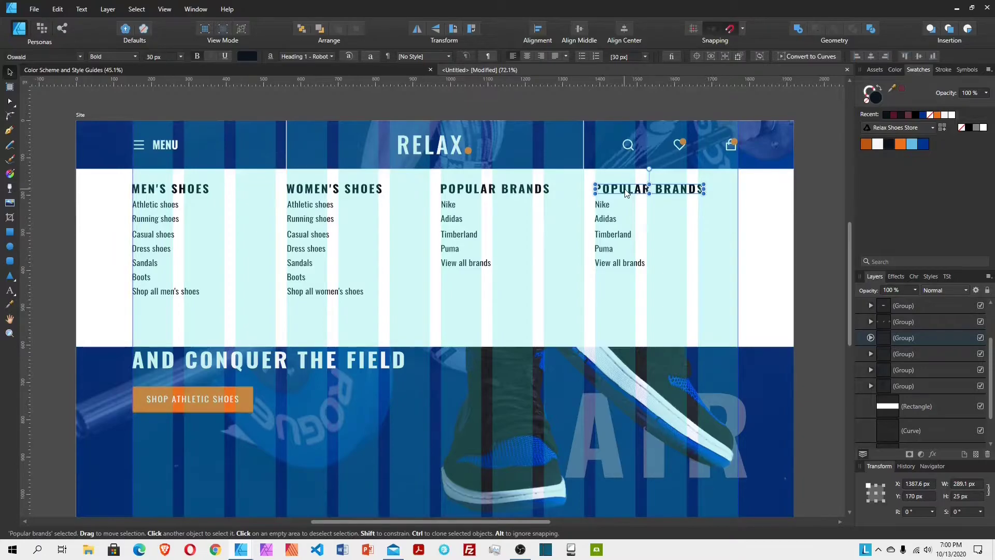
double_click(627, 189)
triple_click(627, 190)
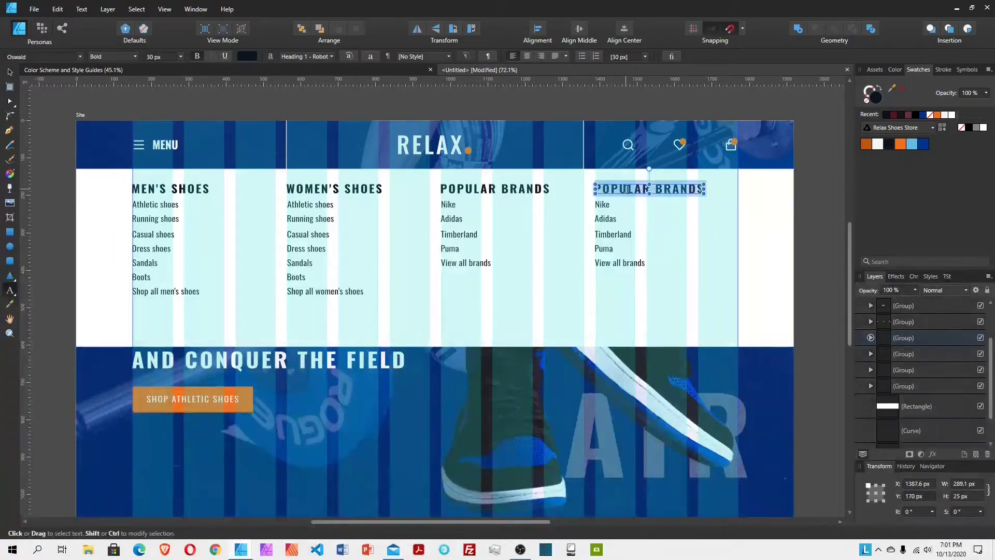
type("SIZES")
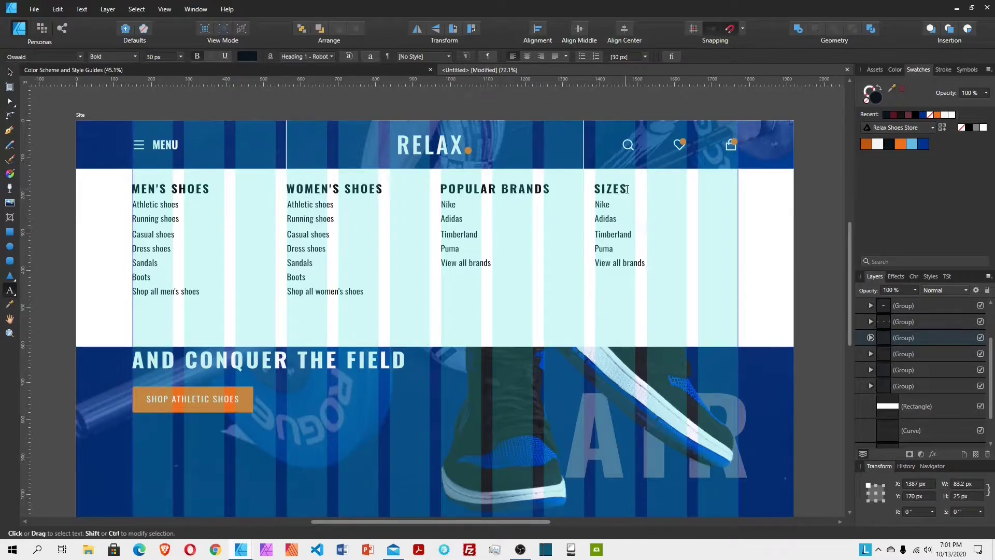
key("Escape")
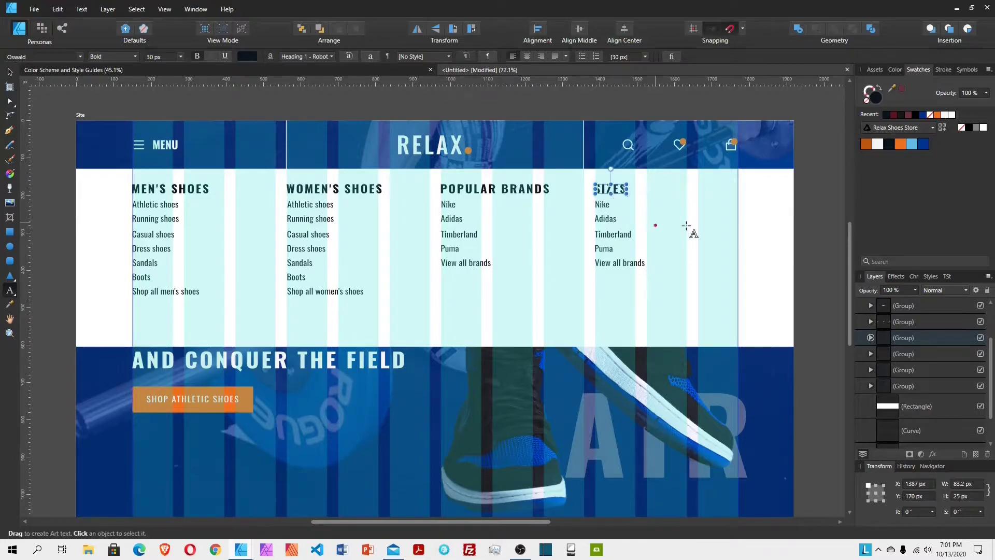
key("v")
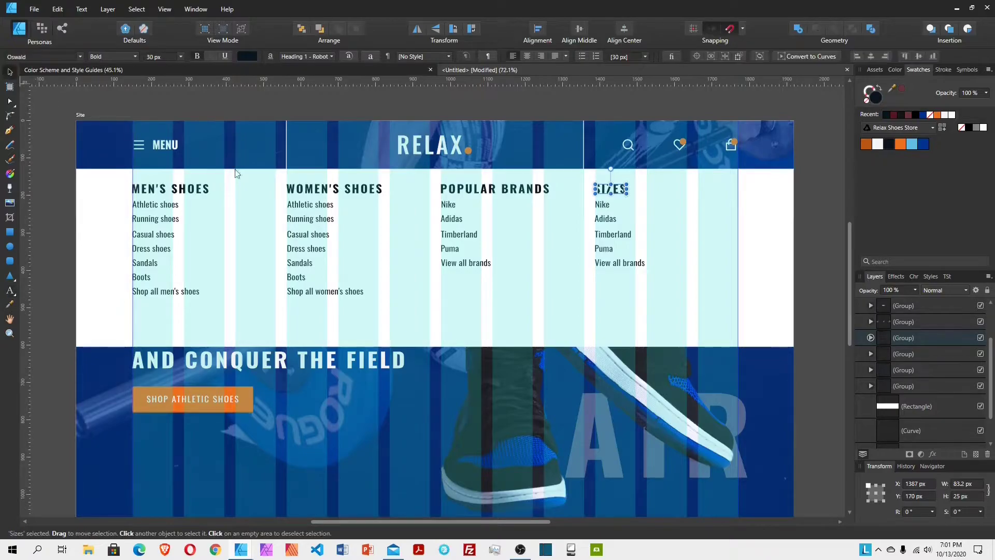
Step: Delete the five brand entries under the Sizes heading
left_click(603, 205)
left_click(605, 218, "shift")
left_click(612, 234, "shift")
left_click(604, 249, "shift")
left_click(616, 262, "shift")
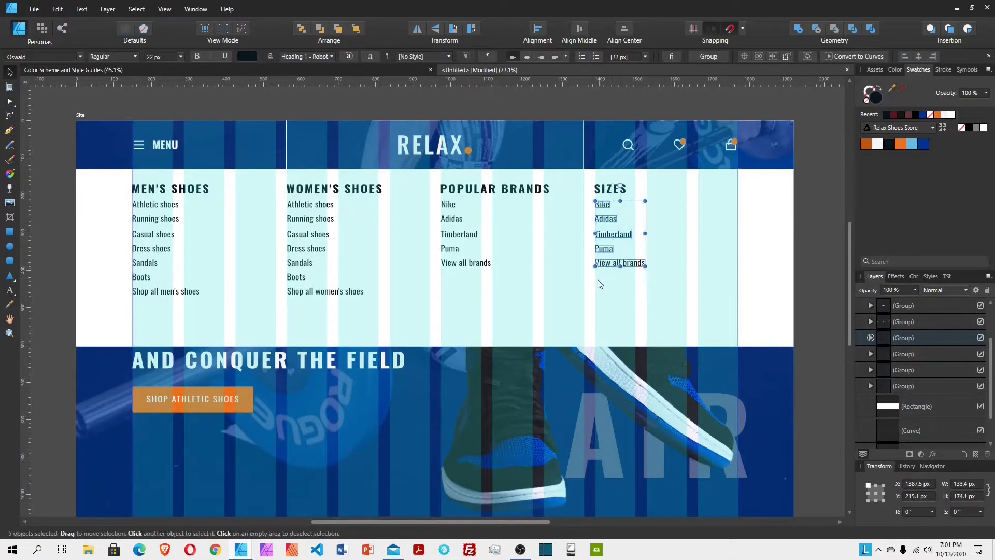
key("Delete")
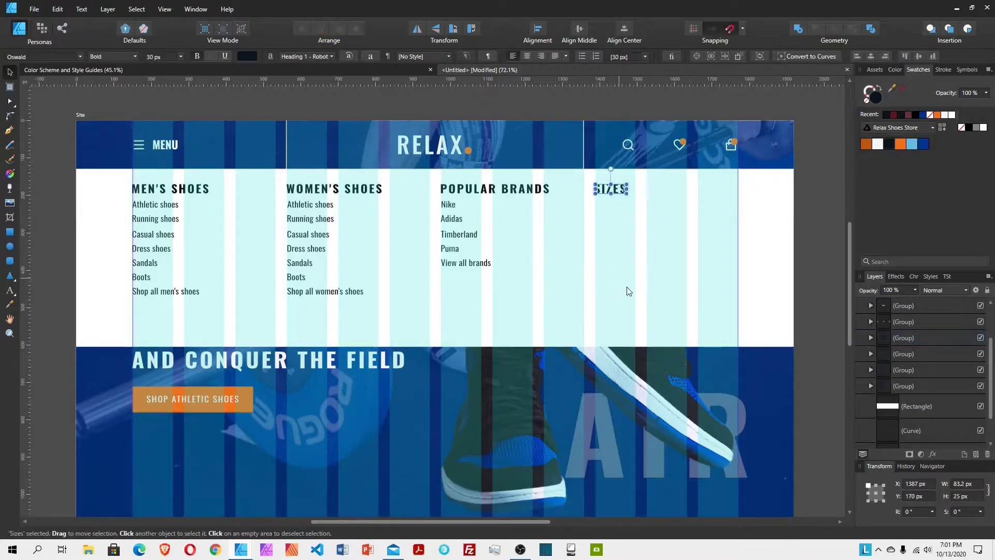
Step: Draw a rectangle about 383 by 94 px directly below the Sizes heading, inside its group
left_click(870, 337)
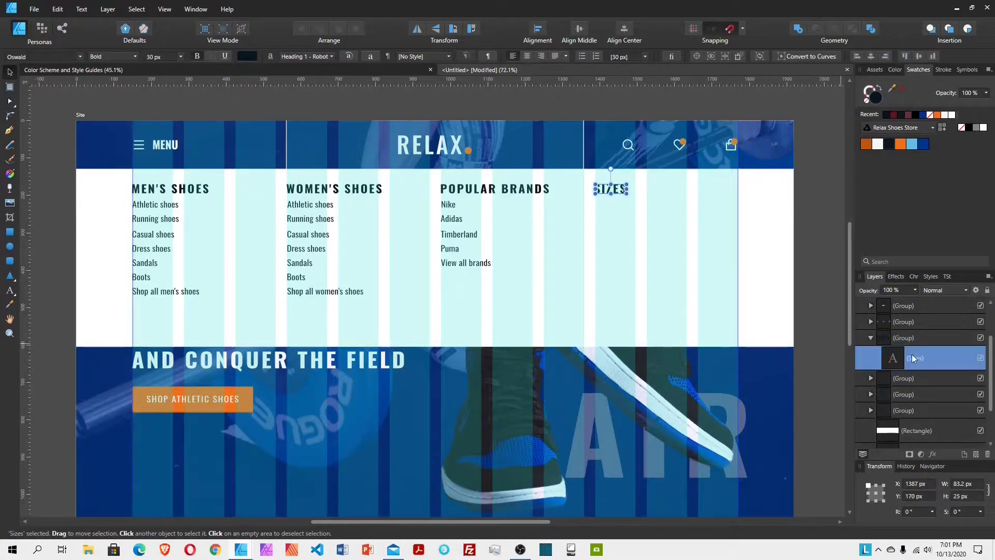
left_click(9, 231)
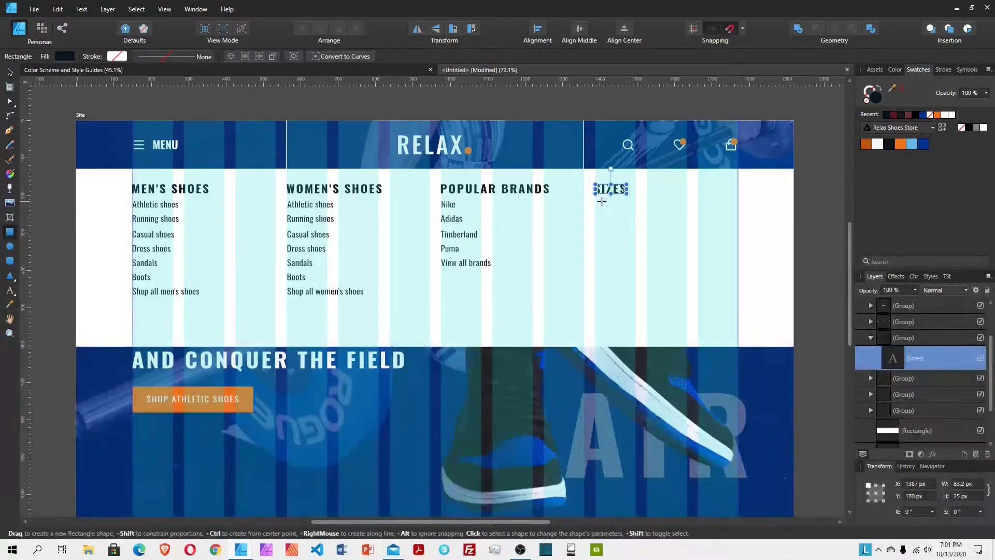
left_click_drag(594, 201, 764, 250)
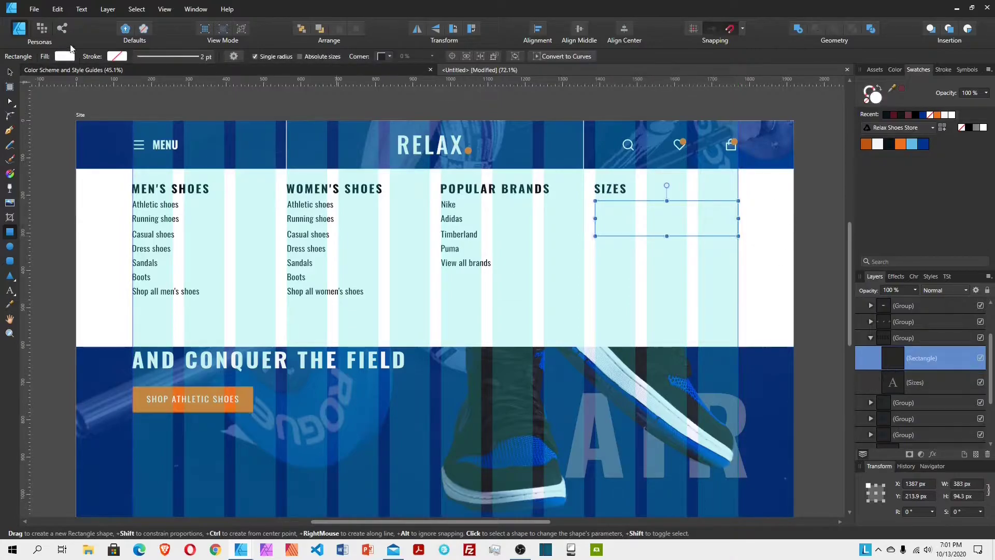
Step: Resize the rectangle under the Sizes heading to a 75.8 by 75.8 px square
key("v")
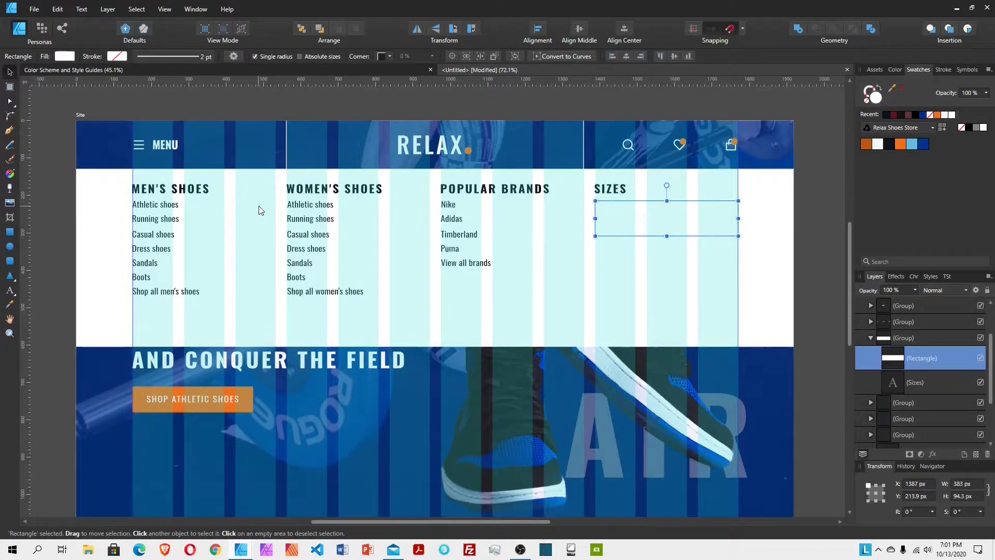
key("ctrl+Tab")
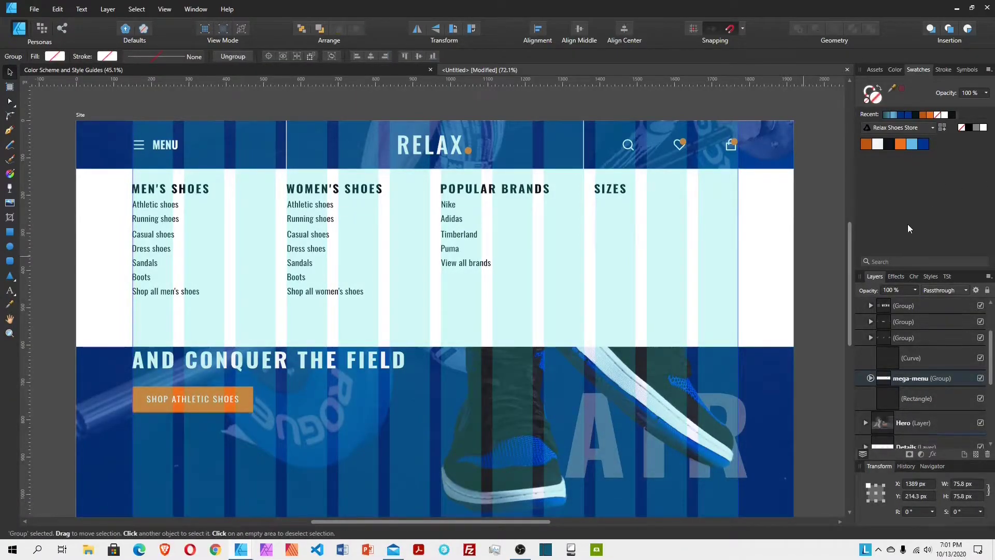
left_click(616, 218)
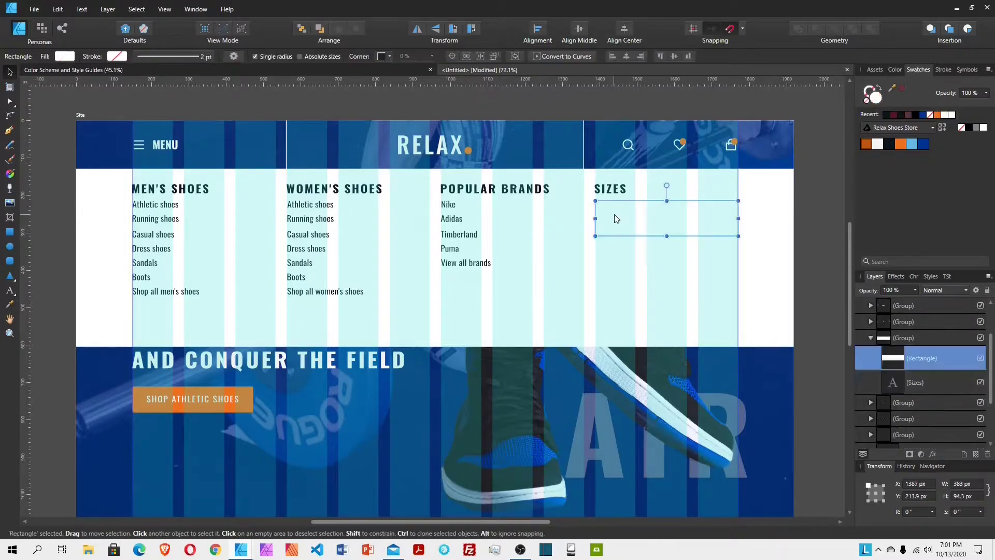
left_click(981, 484)
type("75.8")
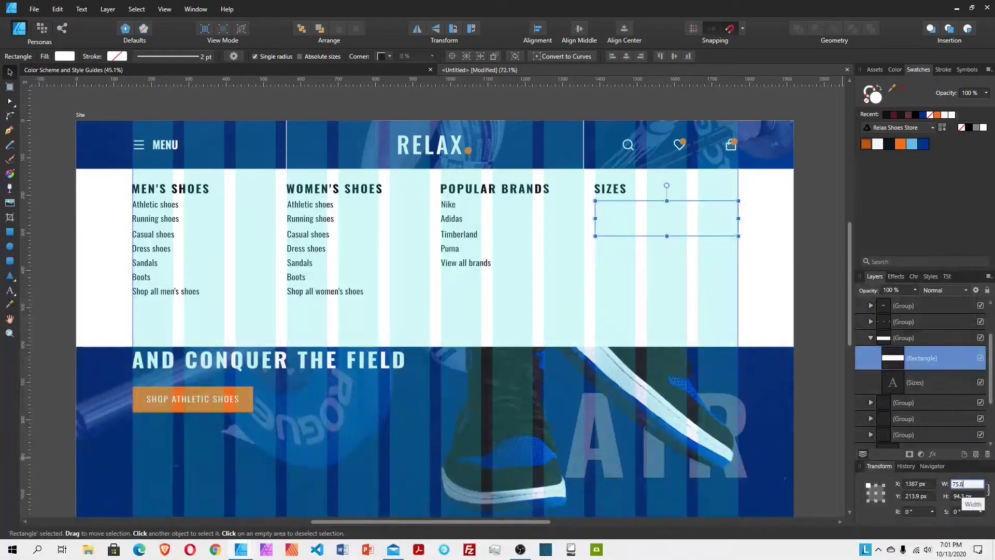
key("Return")
left_click(968, 496)
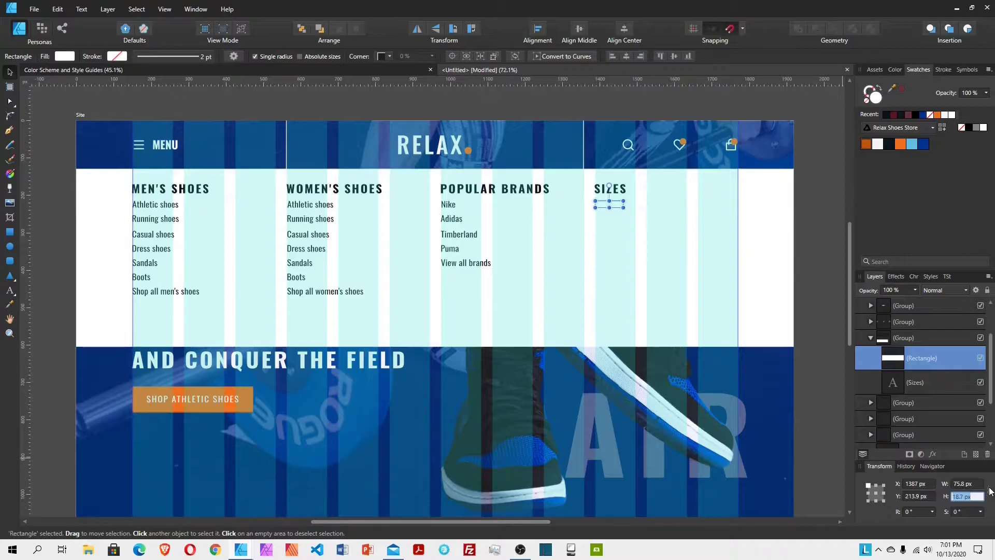
type("75.8")
key("Return")
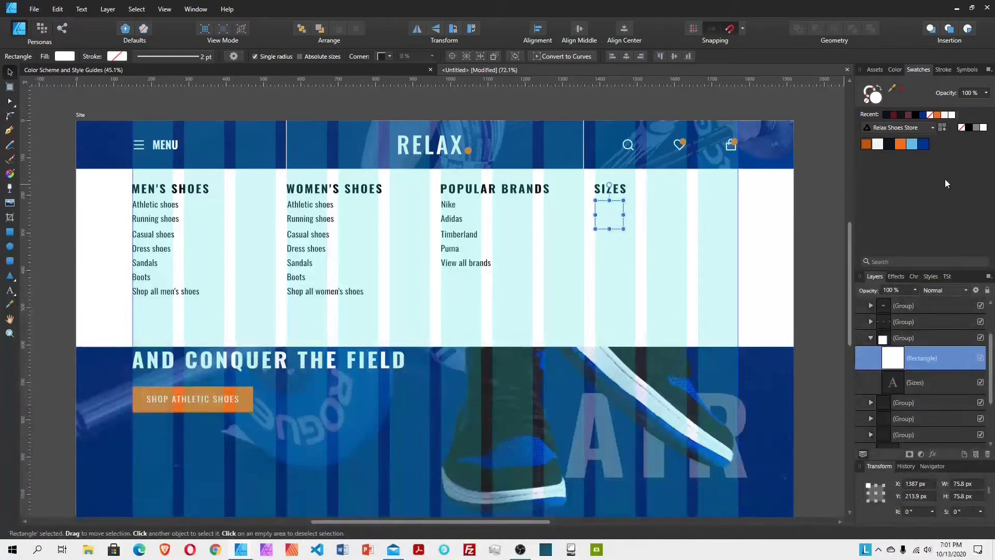
Step: Give the square an off-white stroke from the Relax Shoes Store palette and rounded corners with an absolute radius of 6 px
left_click(867, 102)
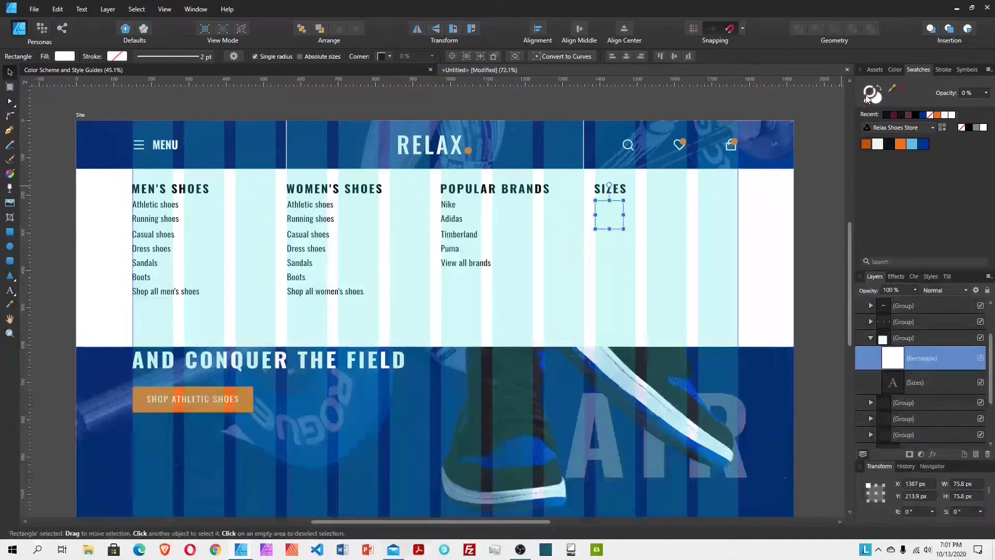
left_click(878, 147)
left_click(333, 57)
left_click(384, 56)
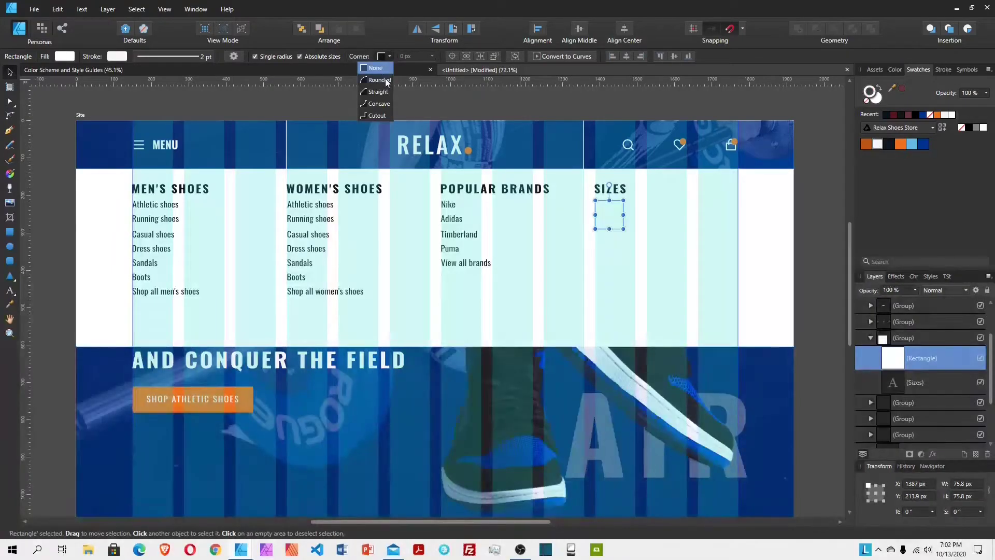
left_click(380, 80)
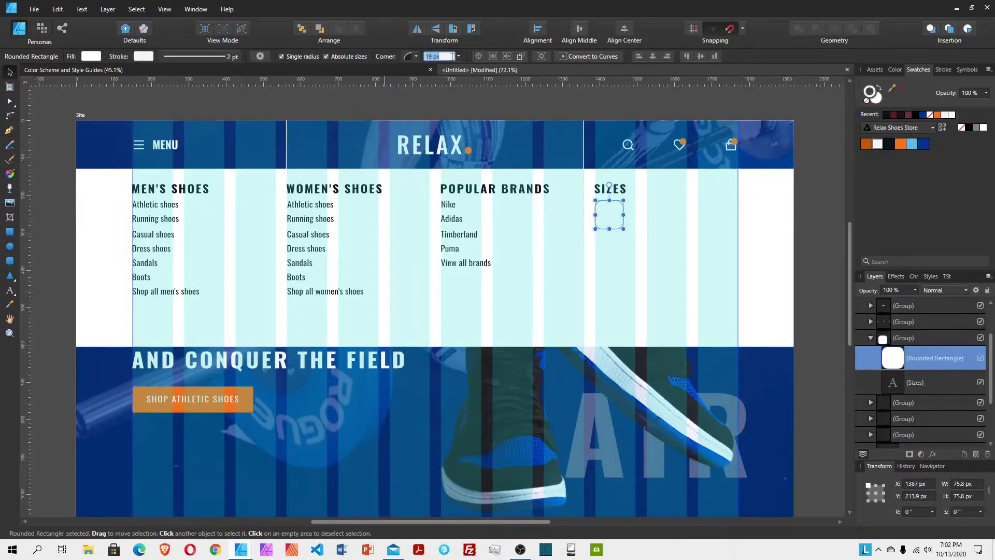
type("6")
left_click(930, 381)
left_click(926, 359)
Step: Inspect the rounded square's faint outline up close with the column grid hidden, and restore the grid
key("ctrl+semicolon")
scroll(470, 297, "up", 1)
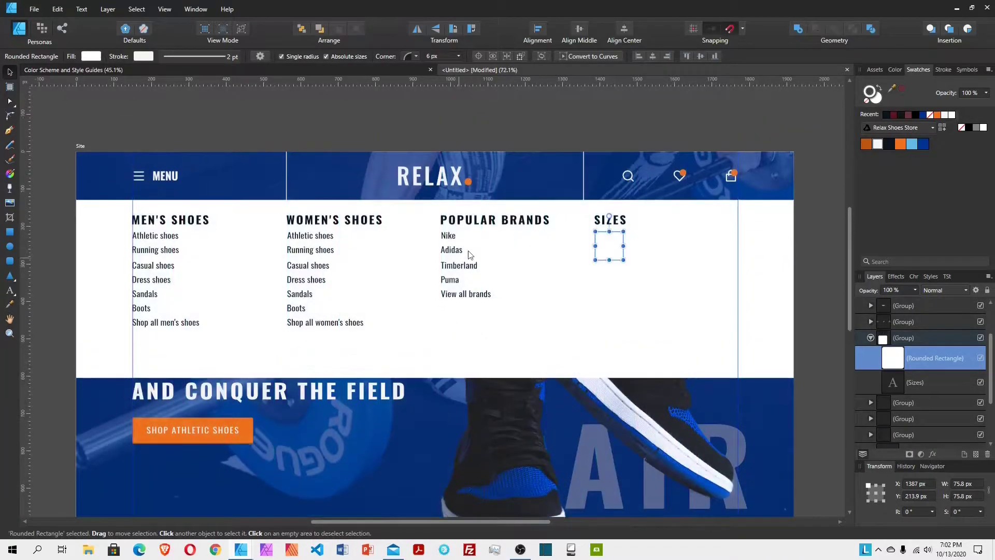
left_click(679, 298)
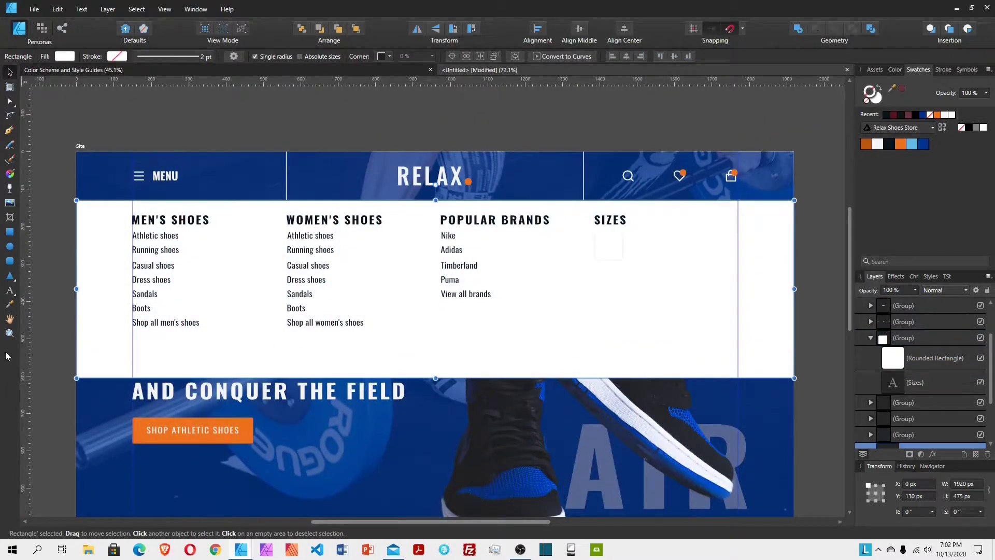
left_click(9, 333)
left_click_drag(598, 246, 768, 244)
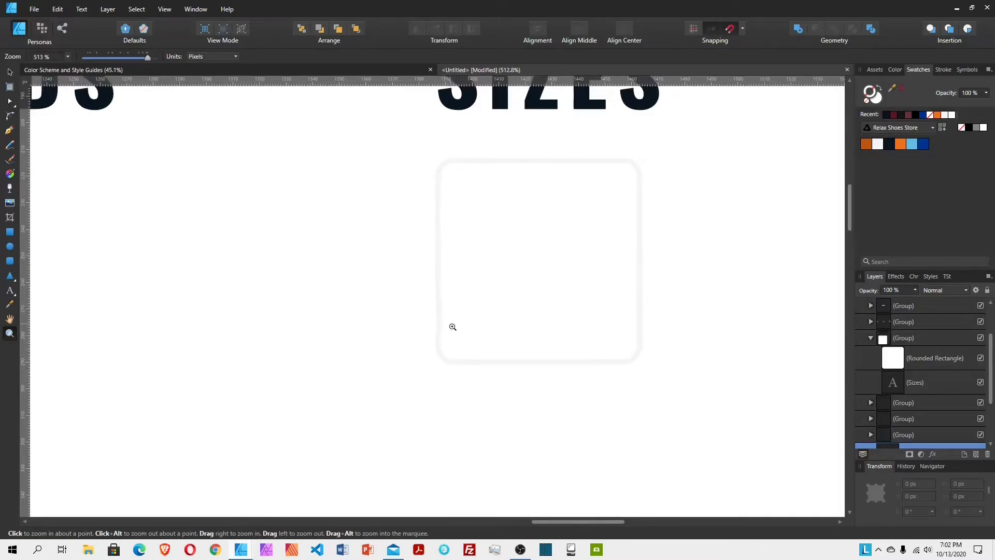
scroll(614, 306, "down", 5)
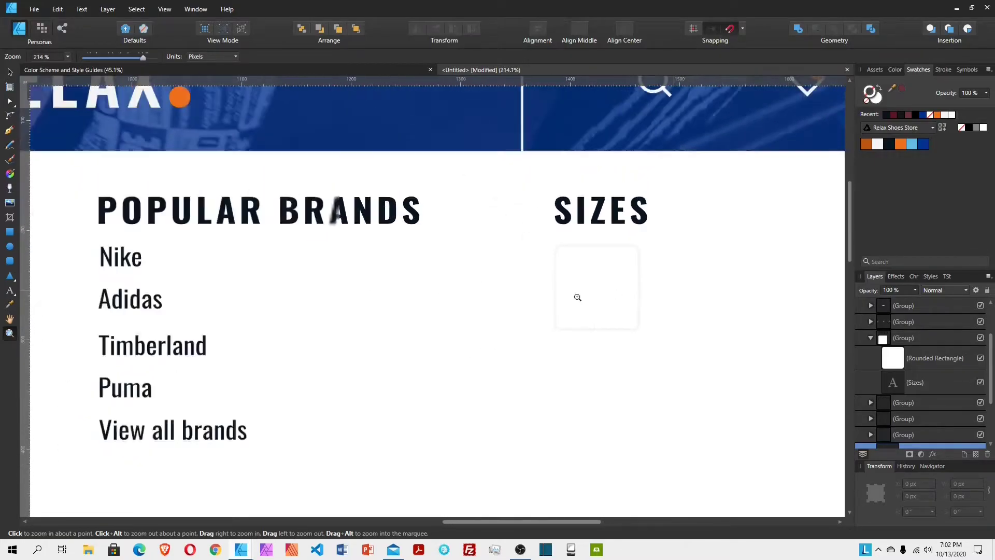
scroll(565, 307, "down", 3)
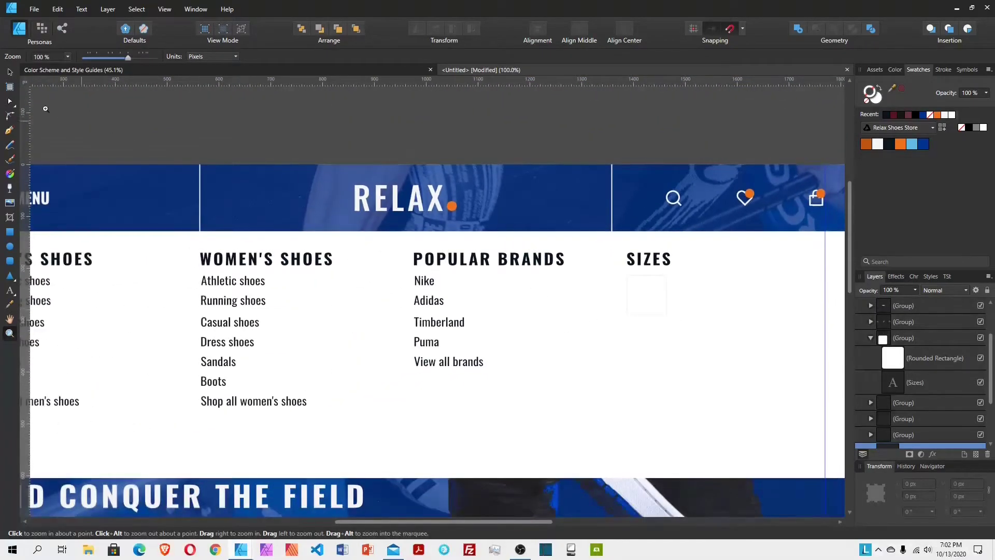
left_click(10, 72)
left_click(544, 295)
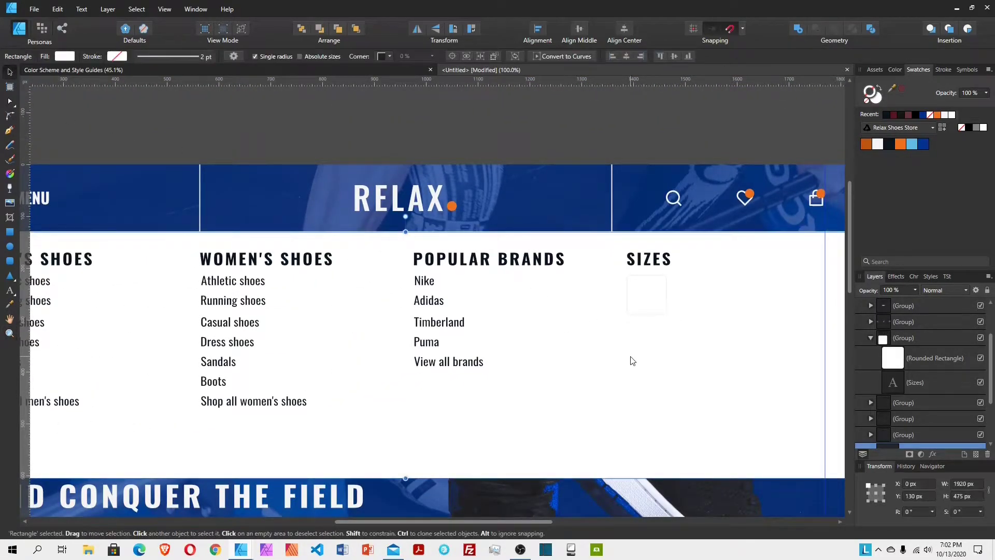
key("ctrl+;")
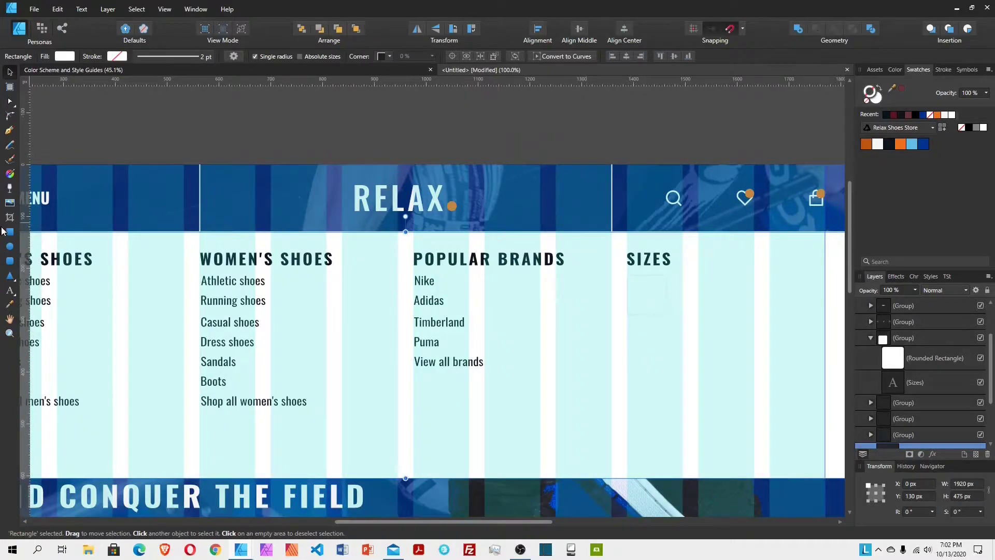
Step: Copy the "Nike" entry into the Sizes group and place the copy inside the rounded square
left_click(429, 282)
double_click(425, 281)
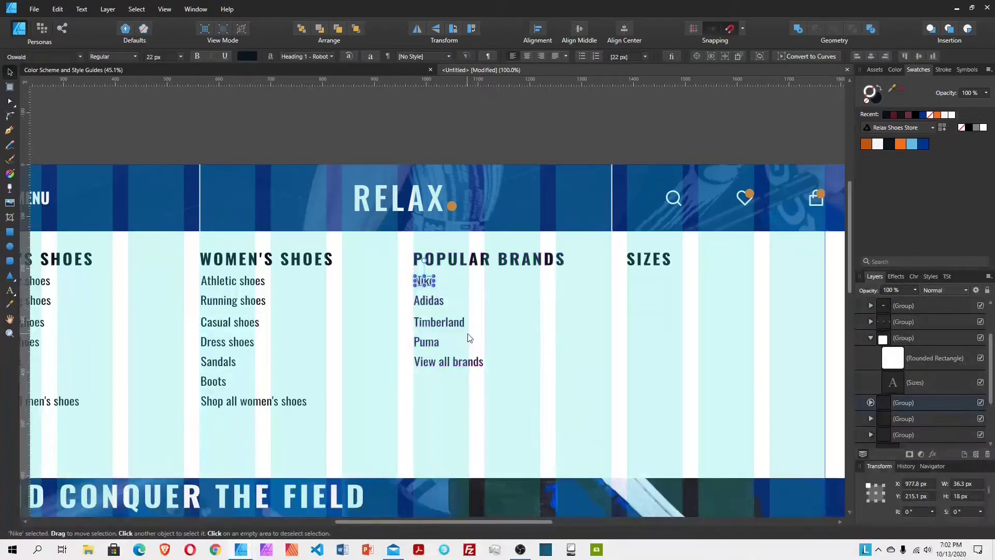
left_click(665, 304)
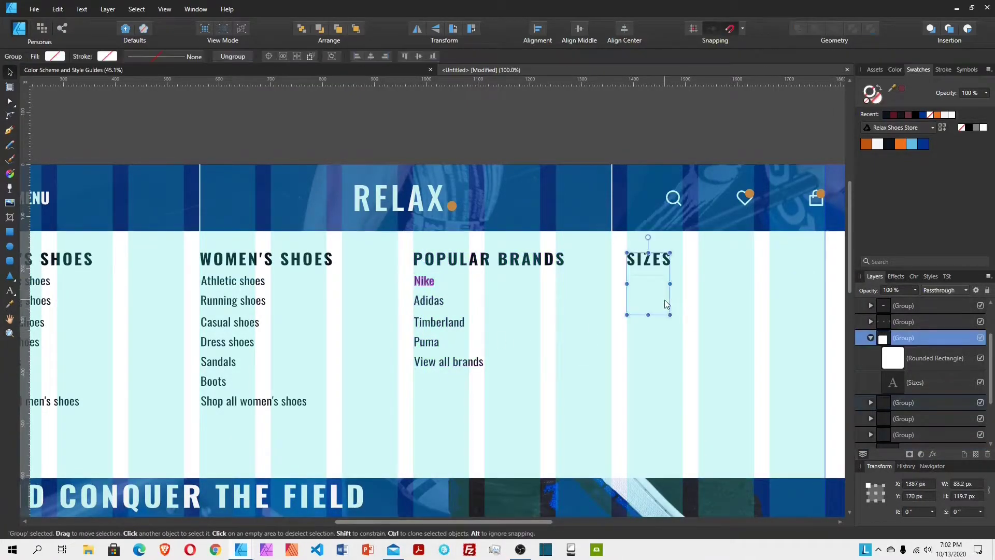
left_click(943, 356)
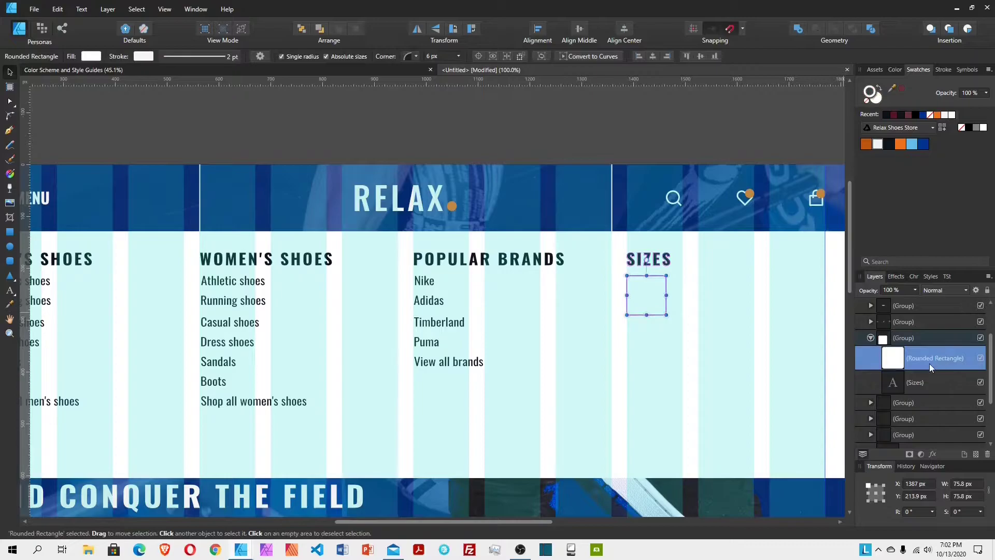
key("ctrl+v")
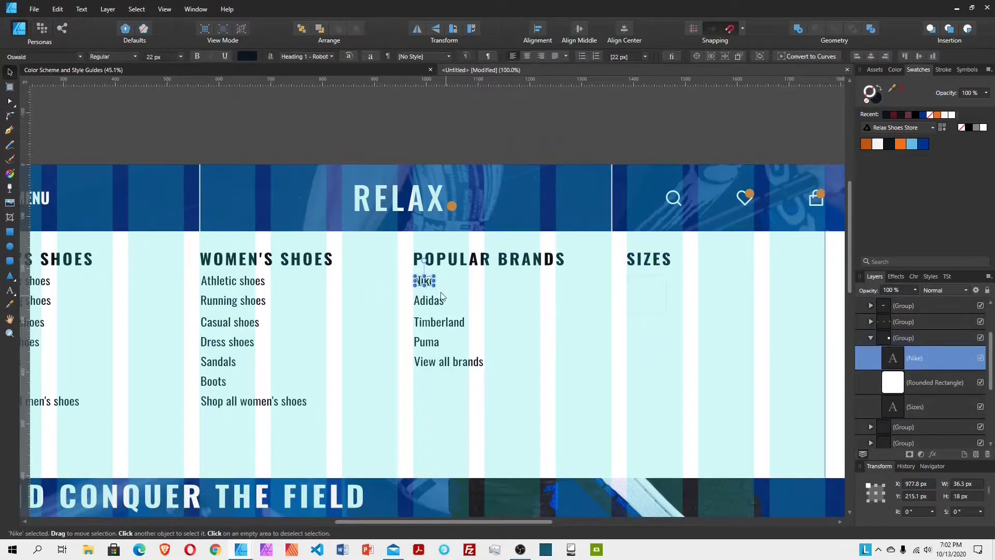
left_click_drag(428, 290, 647, 296)
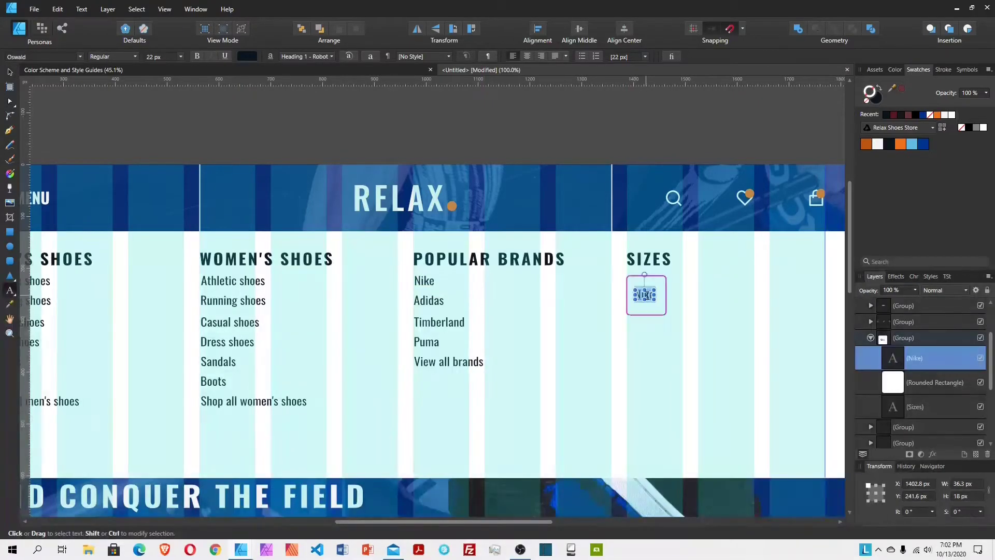
Step: Change the copied text to "6" and centre it within the rounded square
type("6")
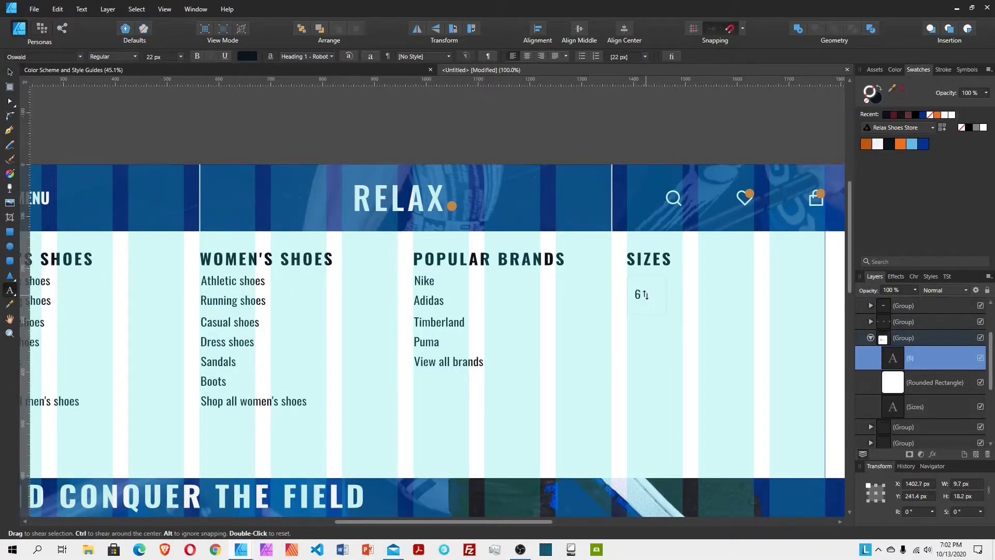
key("Escape")
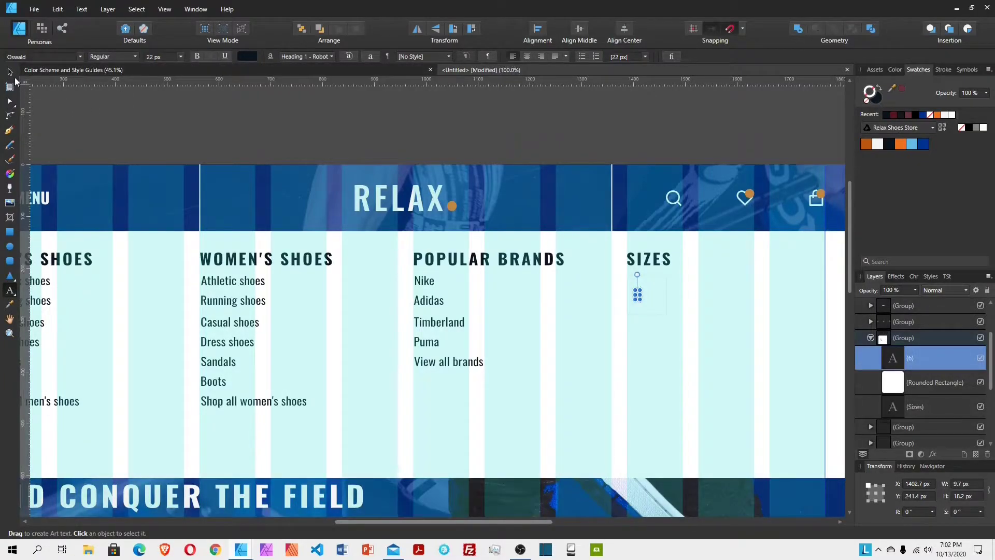
key("v")
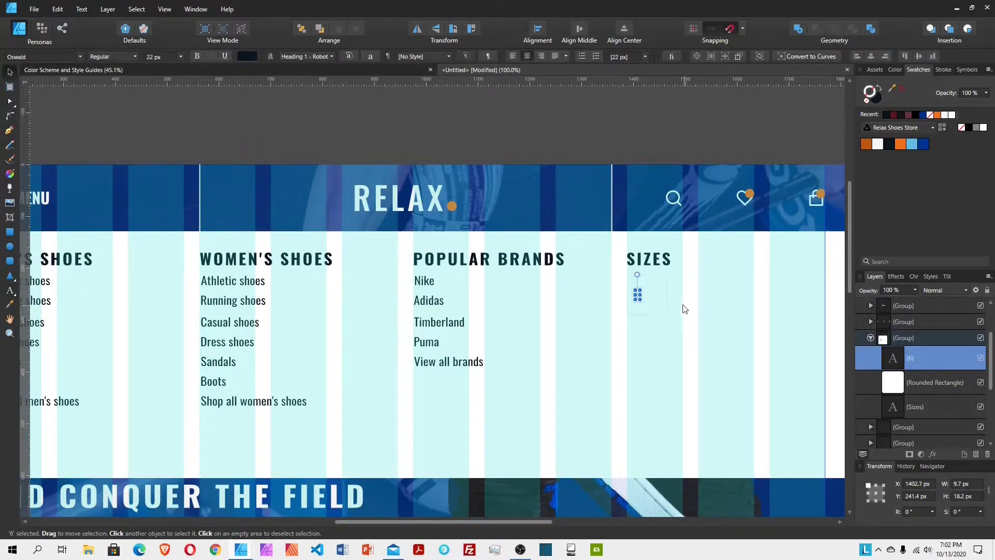
left_click(661, 314, "shift")
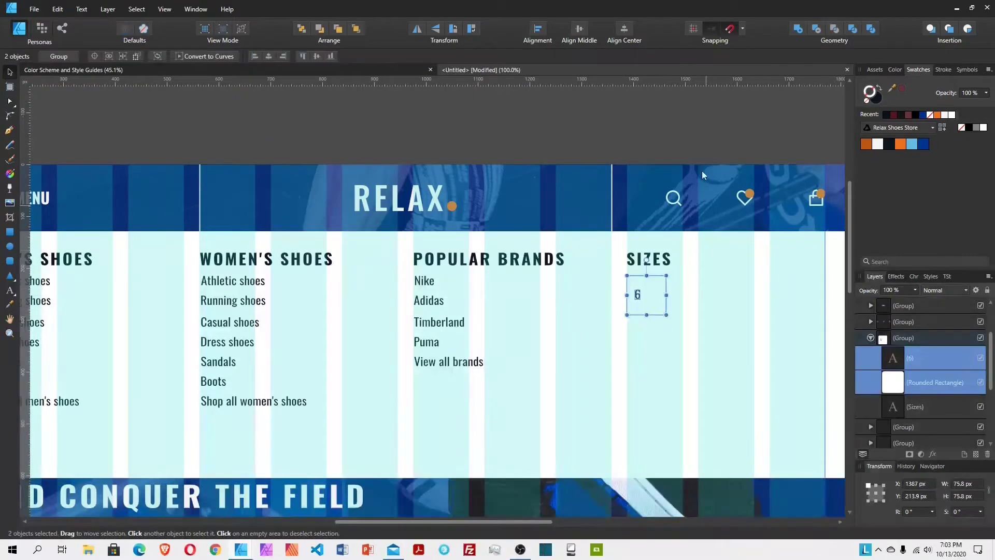
left_click(631, 41)
Step: Group the number with its rounded square and place the group below the Sizes heading in the layer order
left_click_drag(929, 365, 922, 386)
key("ctrl+g")
left_click_drag(864, 357, 958, 386)
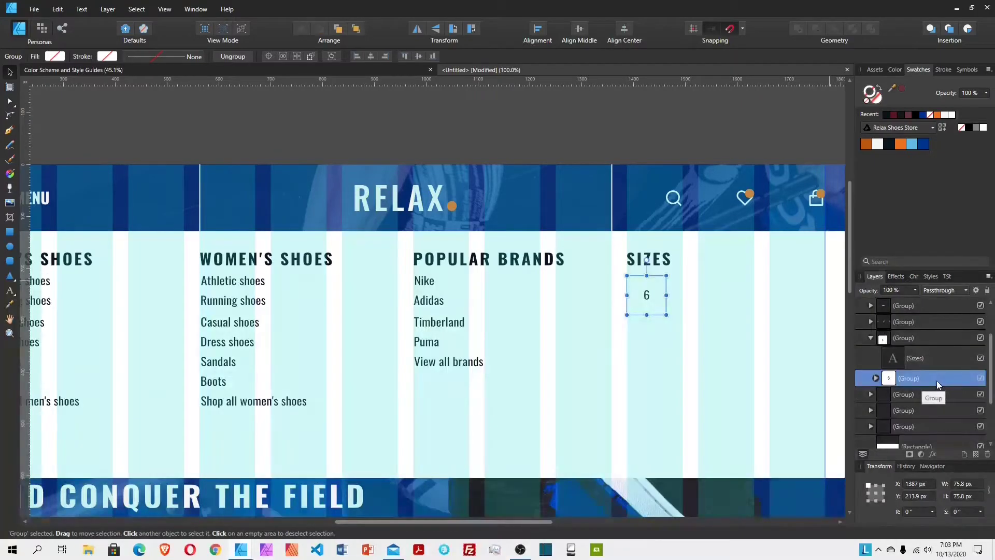
Step: Duplicate the "6" size tile three times in a horizontal row, offsetting each copy by about 100 px
key("ctrl+j")
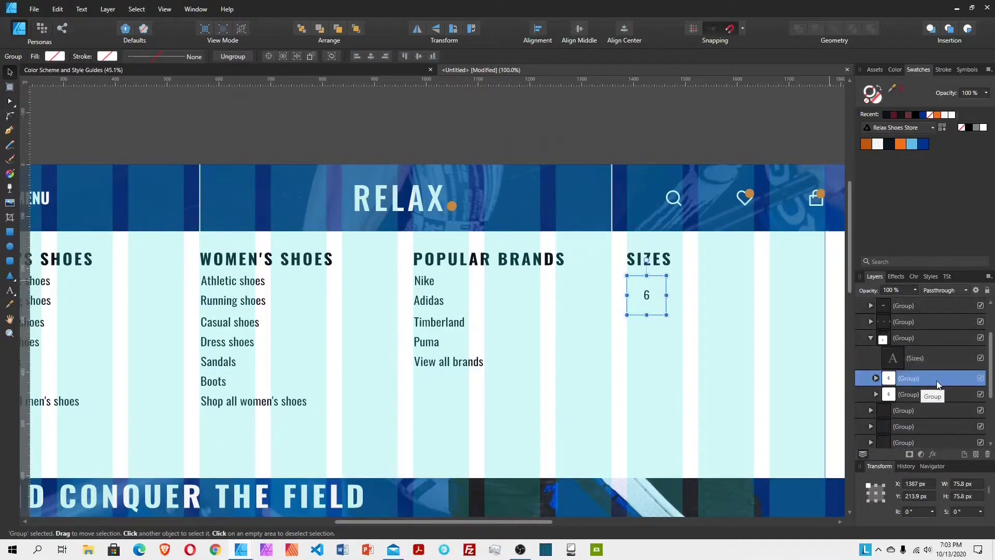
left_click_drag(652, 299, 701, 302)
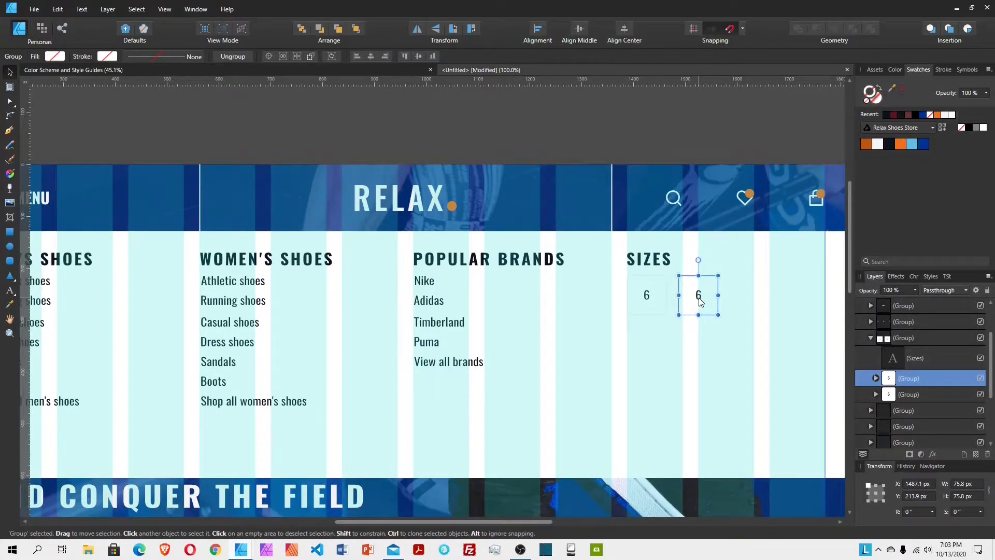
key("ctrl+j")
key("ctrl+j")
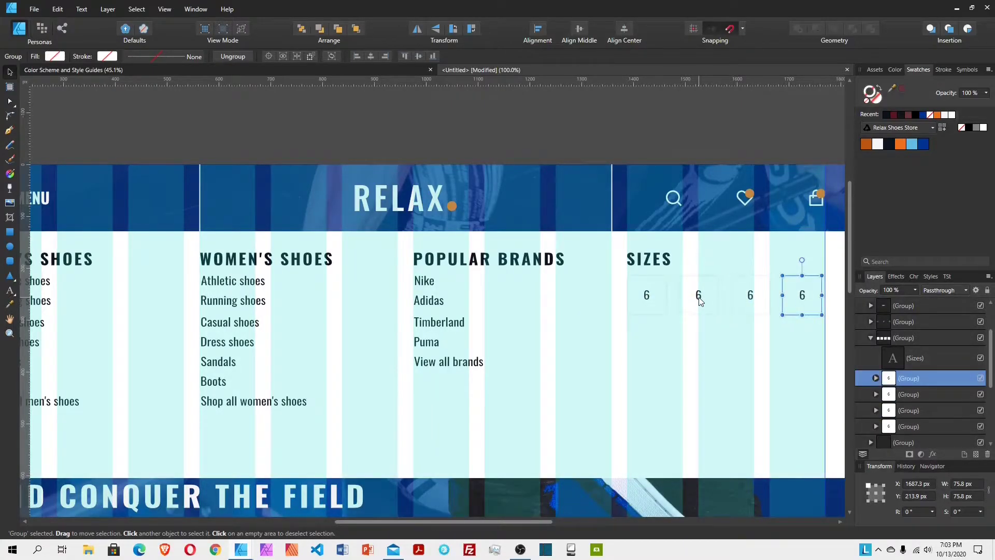
Step: Move the fourth size tile to the grid's right edge and open the alignment options for all four tiles
left_click_drag(809, 308, 812, 308)
left_click(745, 297, "shift")
left_click(705, 305, "shift")
left_click(648, 311, "shift")
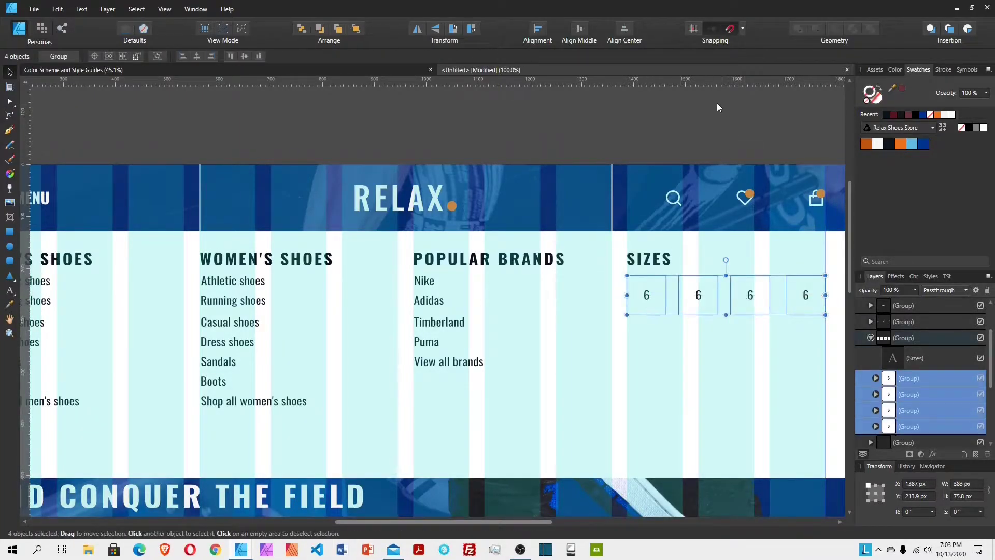
left_click(536, 32)
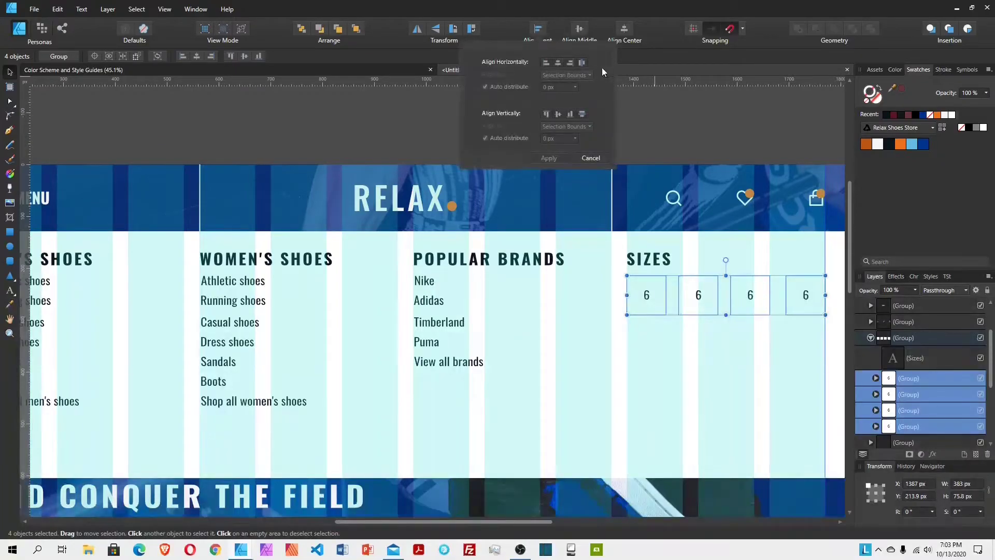
Step: Distribute the four size boxes evenly across, and relabel the second, third and fourth boxes 7, 7.5 and 8
left_click(580, 62)
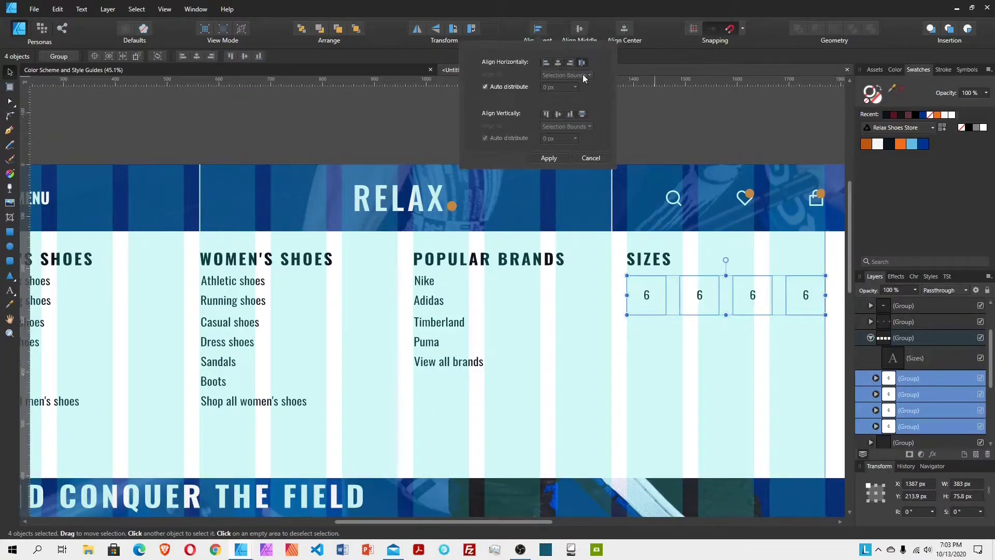
left_click(549, 158)
left_click(700, 300)
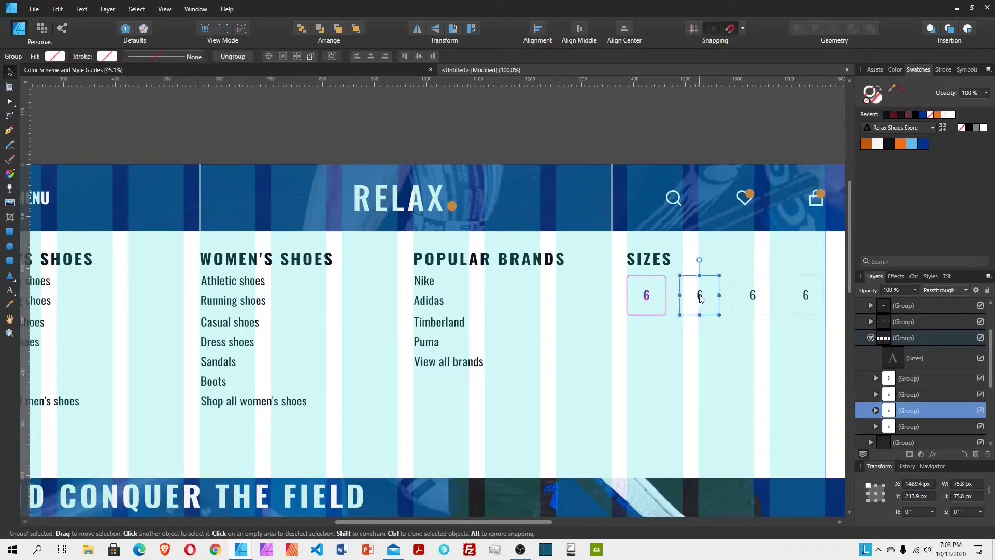
double_click(699, 299)
double_click(700, 296)
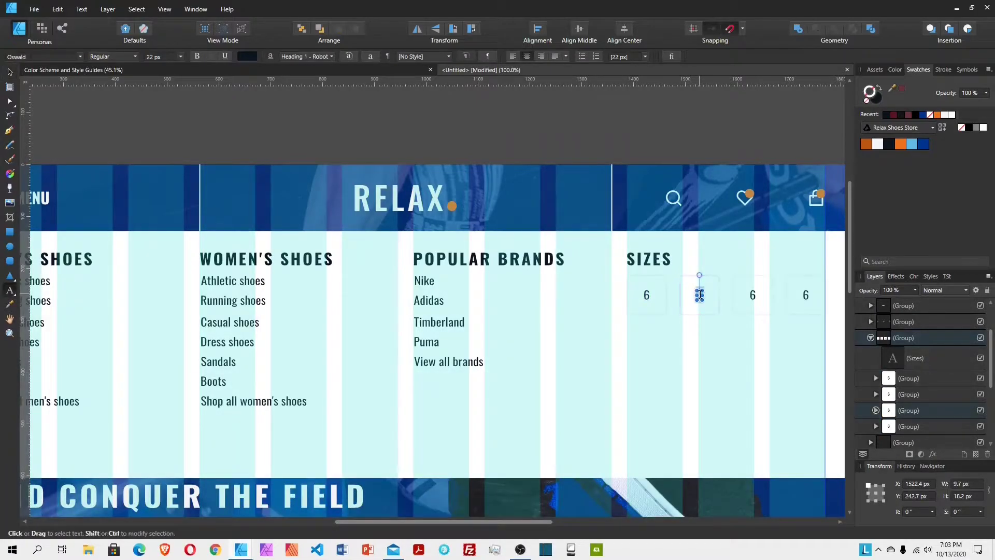
type("7")
double_click(752, 296)
type("7.5")
double_click(805, 296)
type("8")
key("Escape")
left_click(10, 73)
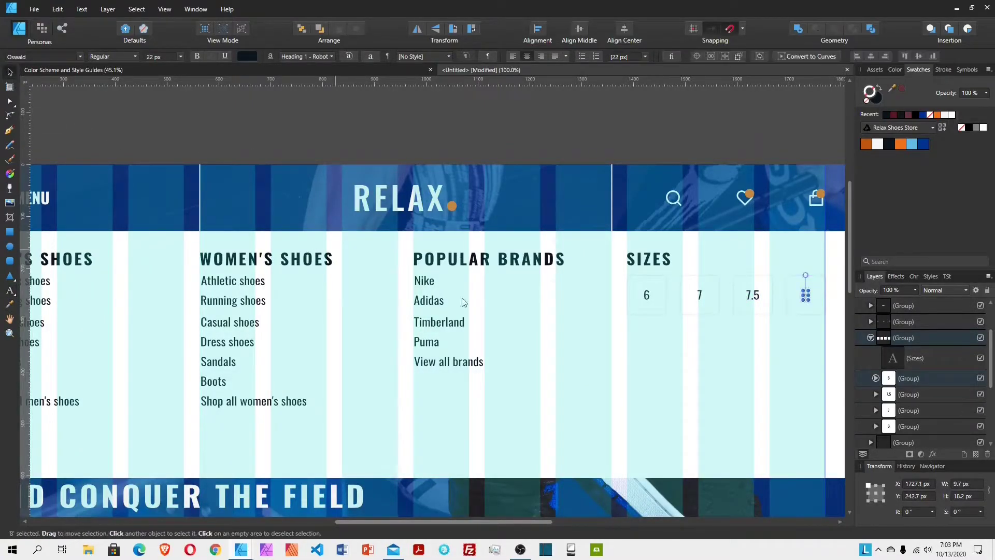
Step: Highlight the size 7 box with the dark orange palette fill, a 0% opacity outline and a white number
double_click(696, 311)
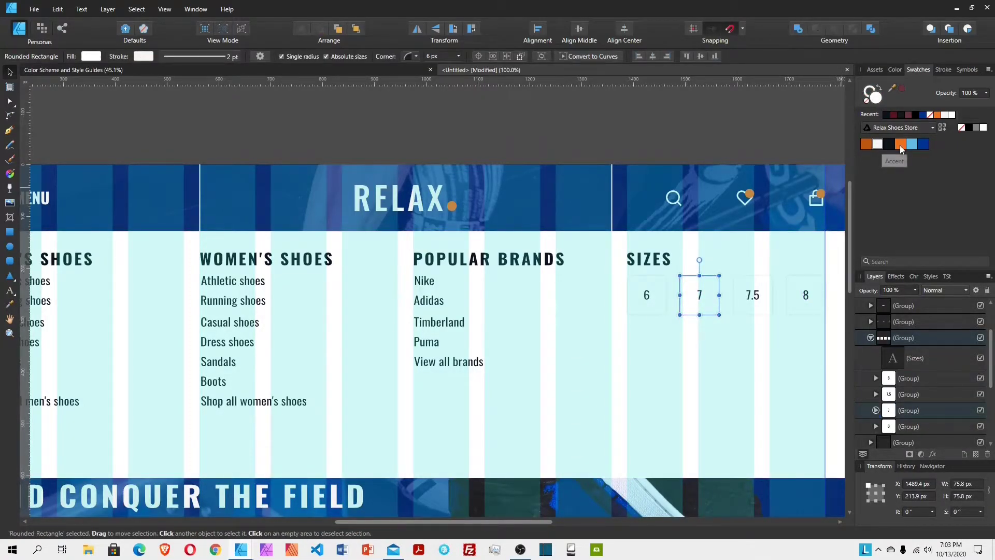
left_click(867, 145)
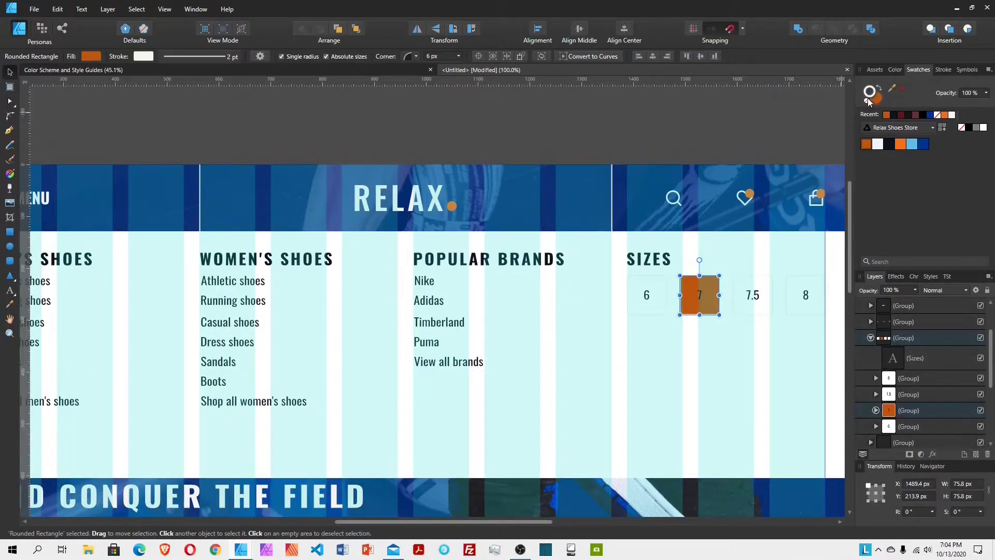
left_click(985, 97)
left_click_drag(985, 104, 916, 104)
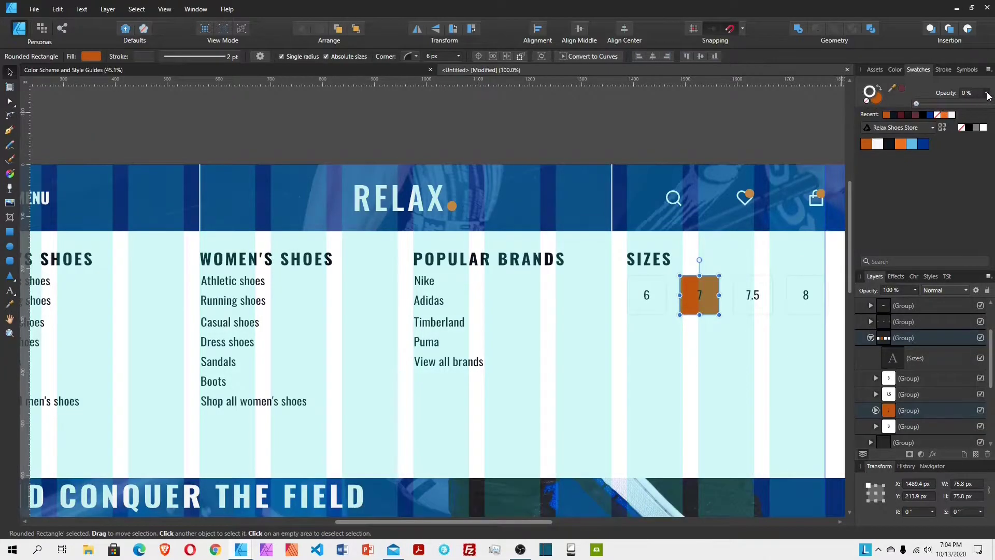
left_click(699, 297)
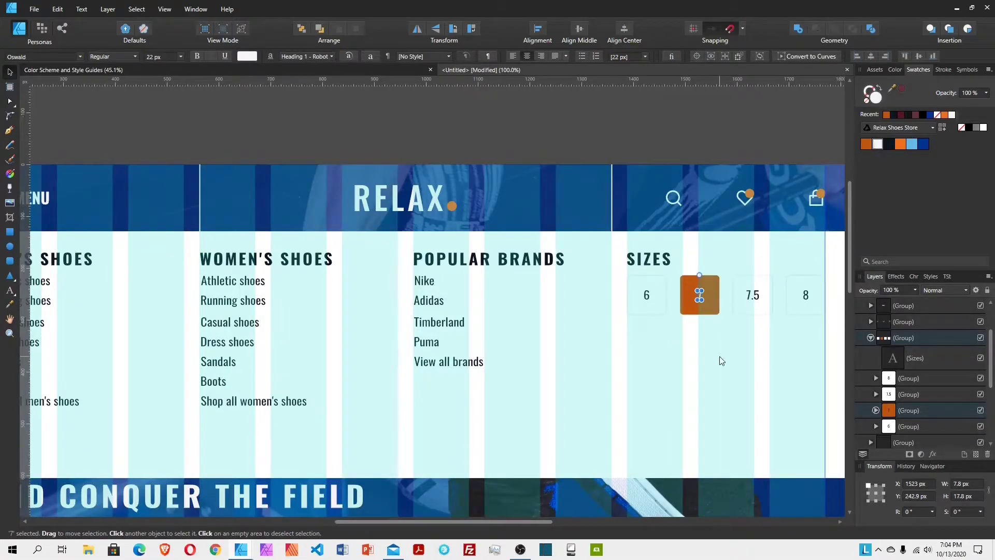
left_click(813, 419)
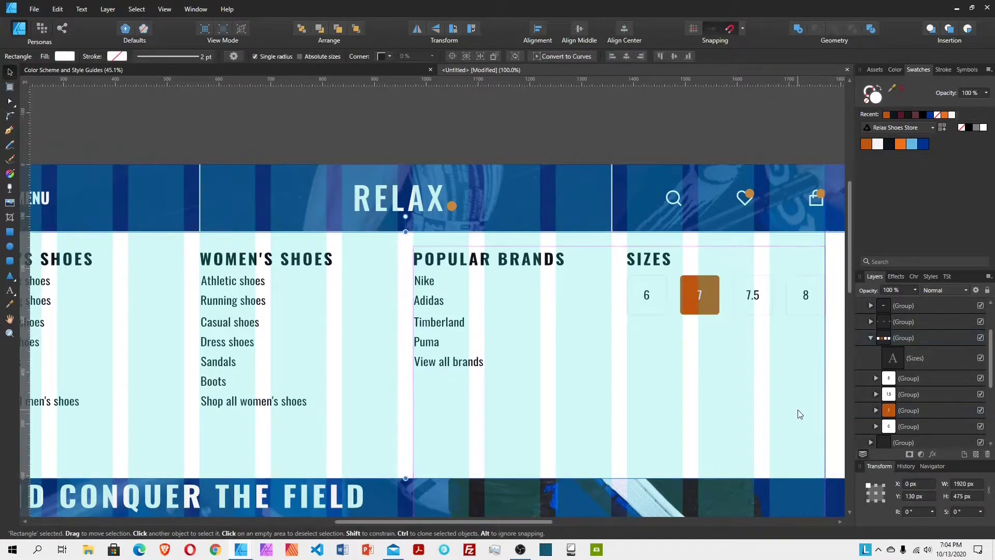
Step: Group the four size boxes into a row and place a copy of it below as a second row at Y 309.7 px
left_click(903, 379)
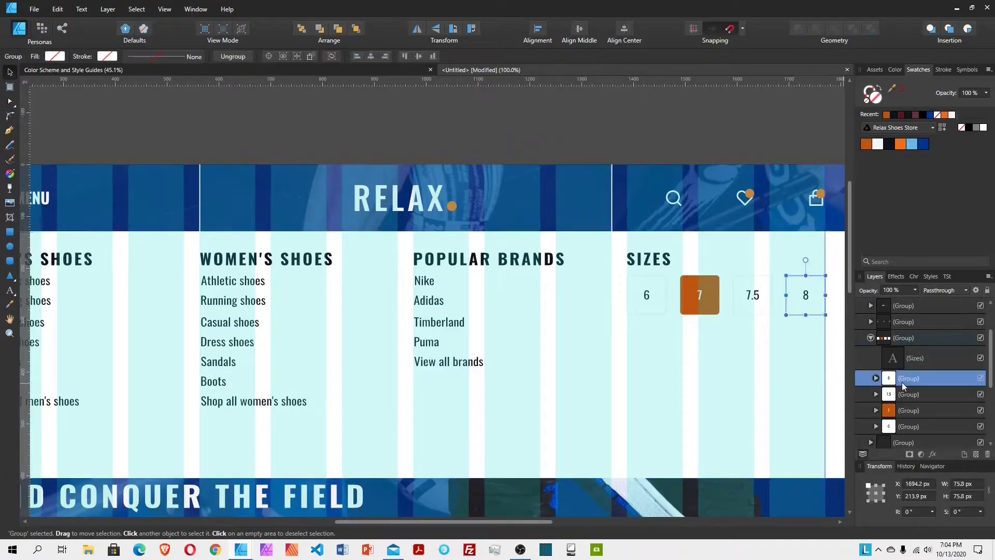
left_click(913, 426, "shift")
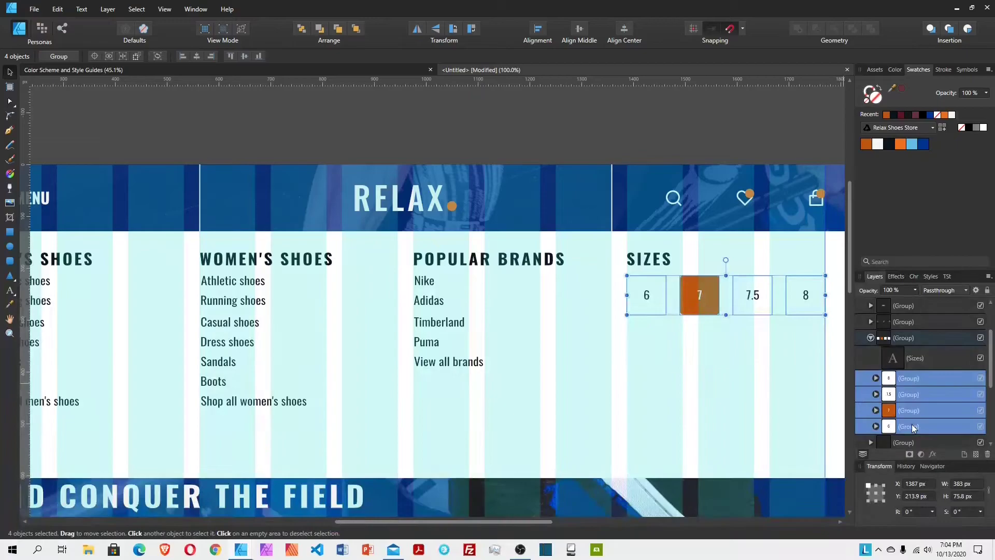
key("ctrl+g")
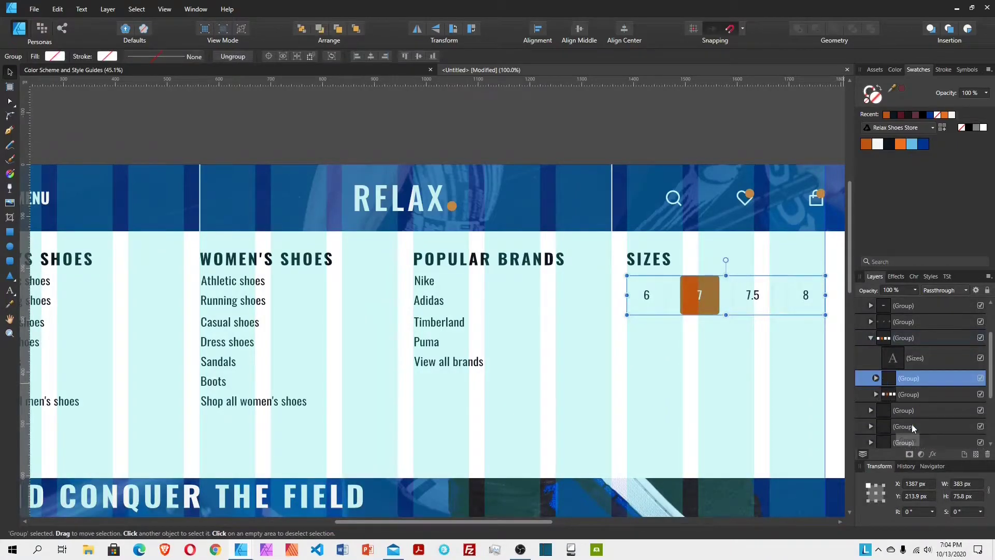
left_click(910, 395)
left_click_drag(747, 308, 733, 335)
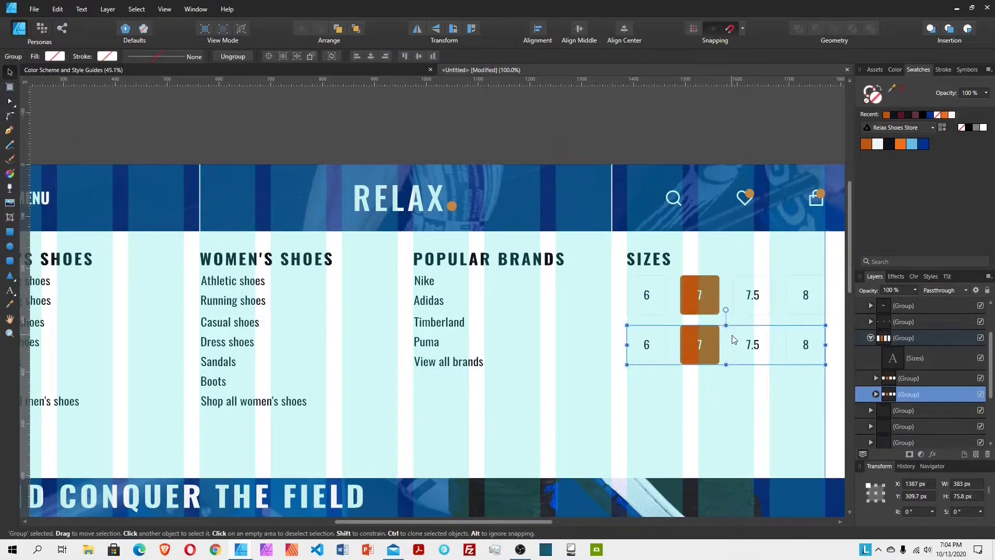
Step: Relabel the second row of size boxes 9, 10, 11 and 12
left_click(645, 345)
double_click(646, 344)
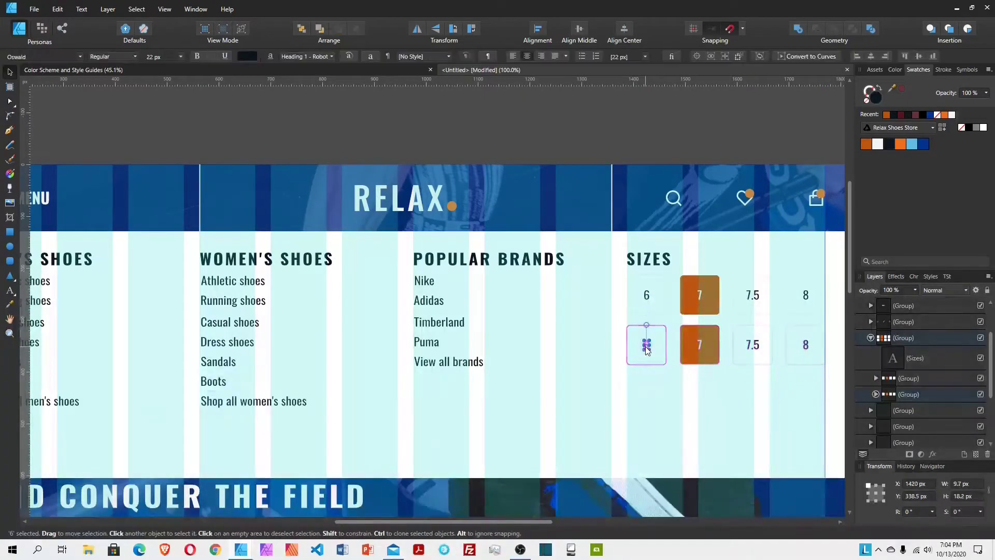
type("9")
left_click(699, 344)
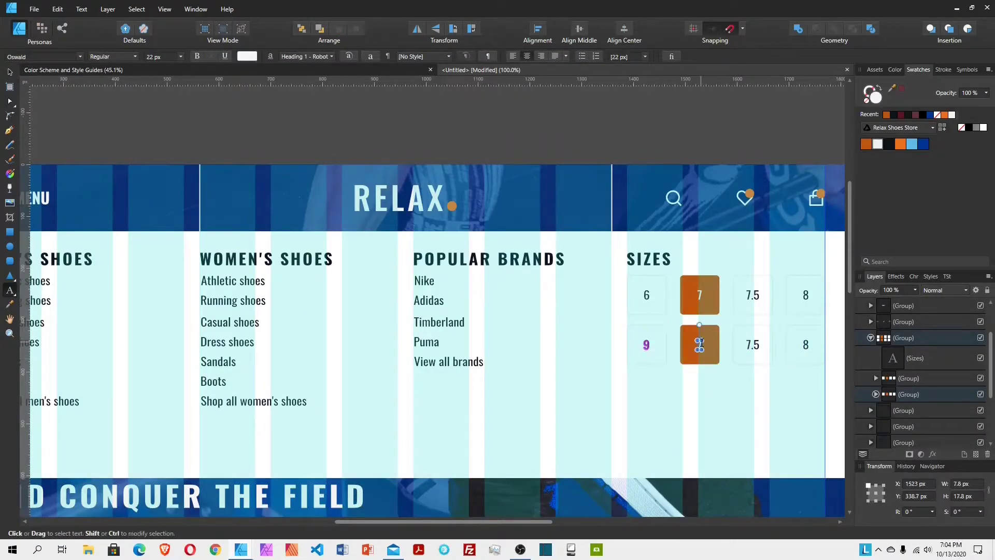
double_click(699, 344)
type("10")
left_click(752, 344)
double_click(752, 344)
type("11")
left_click(805, 344)
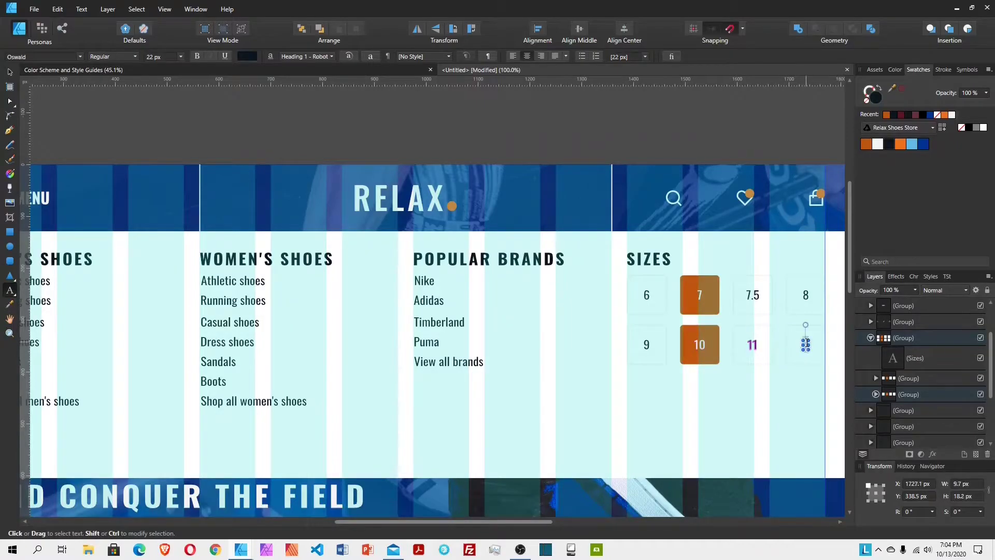
left_click(9, 72)
Step: Restyle the size 10 box with a white fill, a 100% opacity outline and the Body text colour for its number
left_click(693, 356)
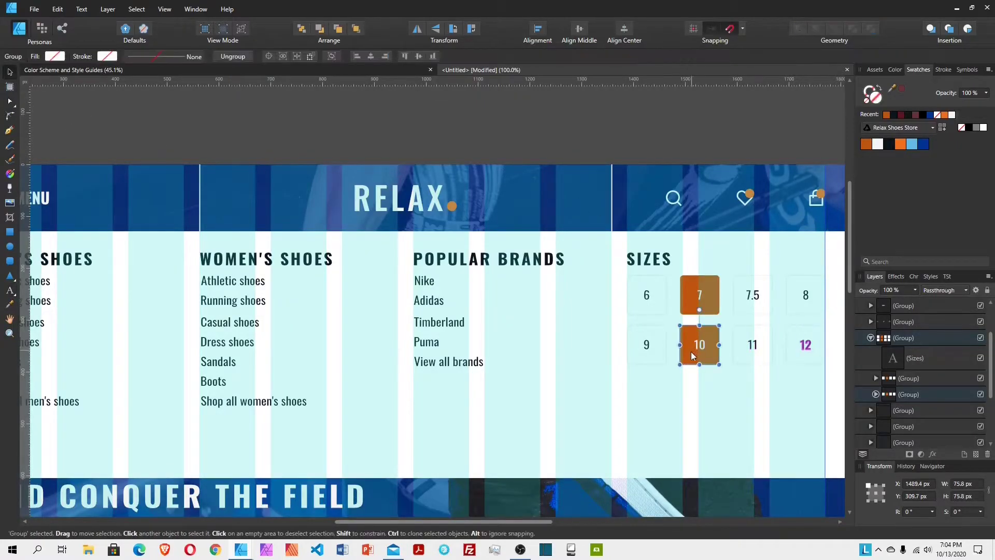
double_click(694, 356)
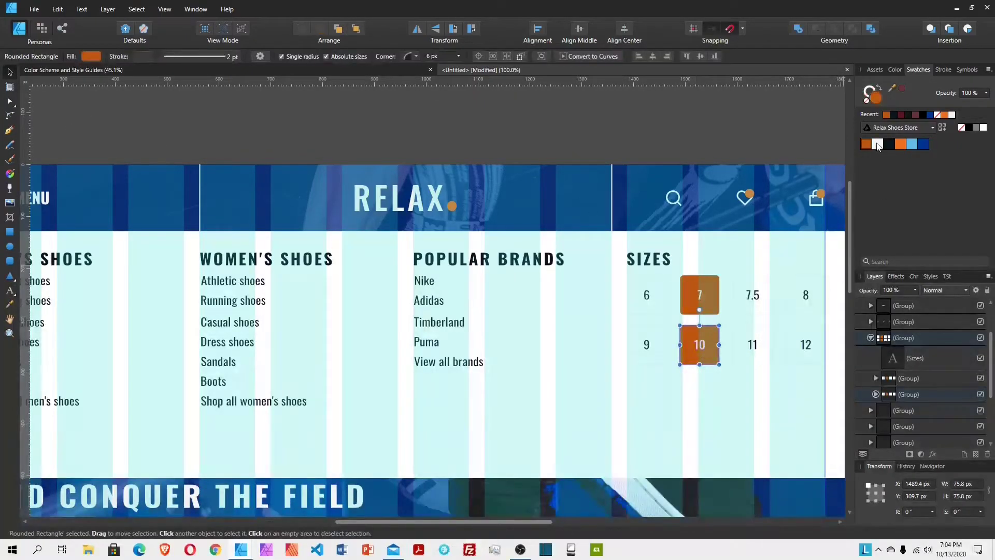
left_click(983, 127)
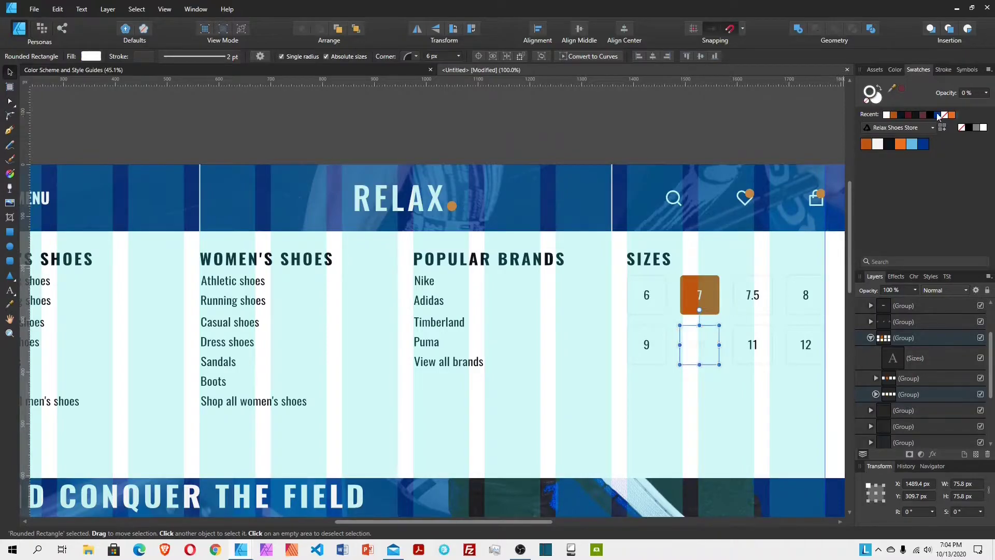
left_click_drag(919, 103, 990, 103)
left_click(986, 94)
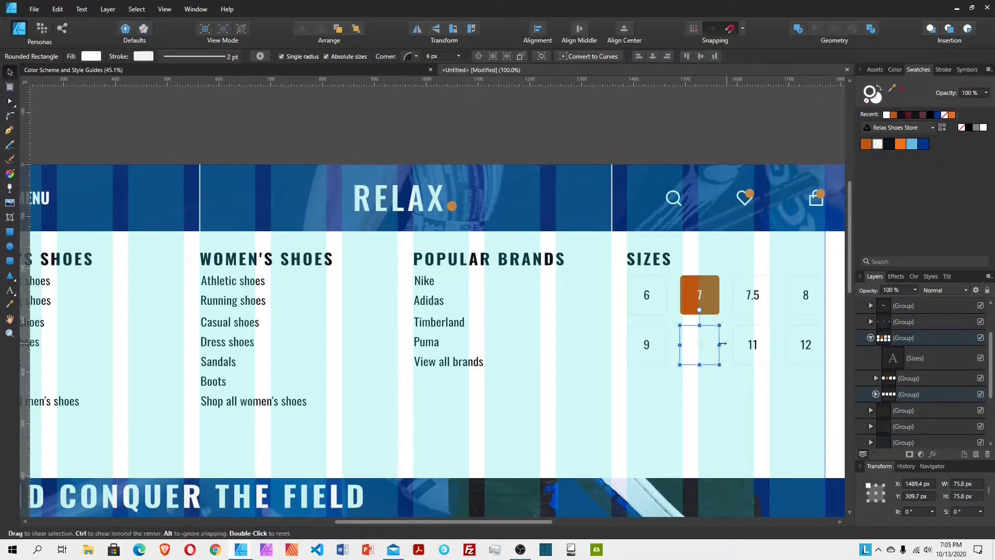
left_click(701, 344)
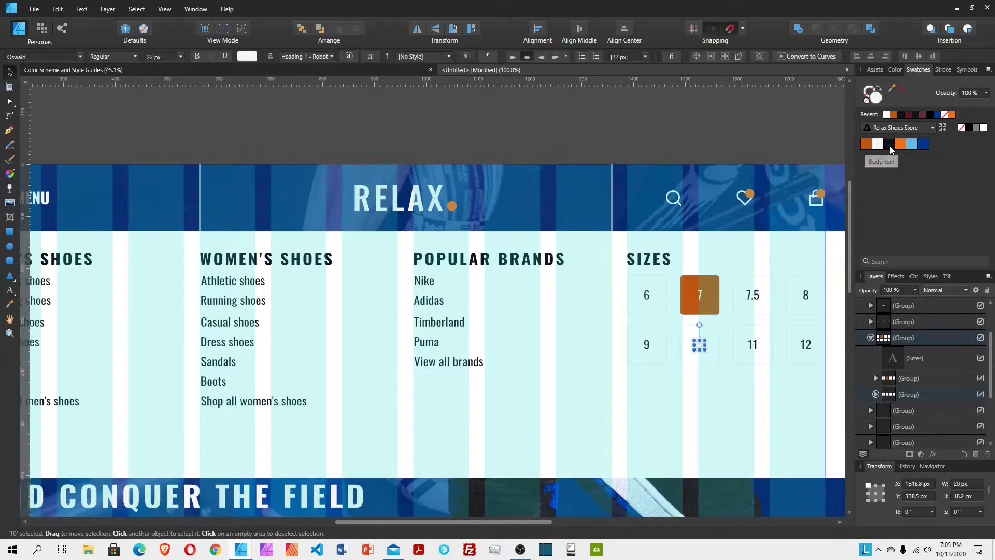
left_click(729, 381)
Step: Duplicate the second row of size boxes and place the copy below it as a third row at Y 405.5 px
left_click(921, 382)
left_click(916, 396)
key("ctrl+j")
left_click(898, 408)
left_click_drag(734, 348, 723, 381)
Step: Relabel the third row of size boxes 13, 14, 15 and 16
left_click(643, 388)
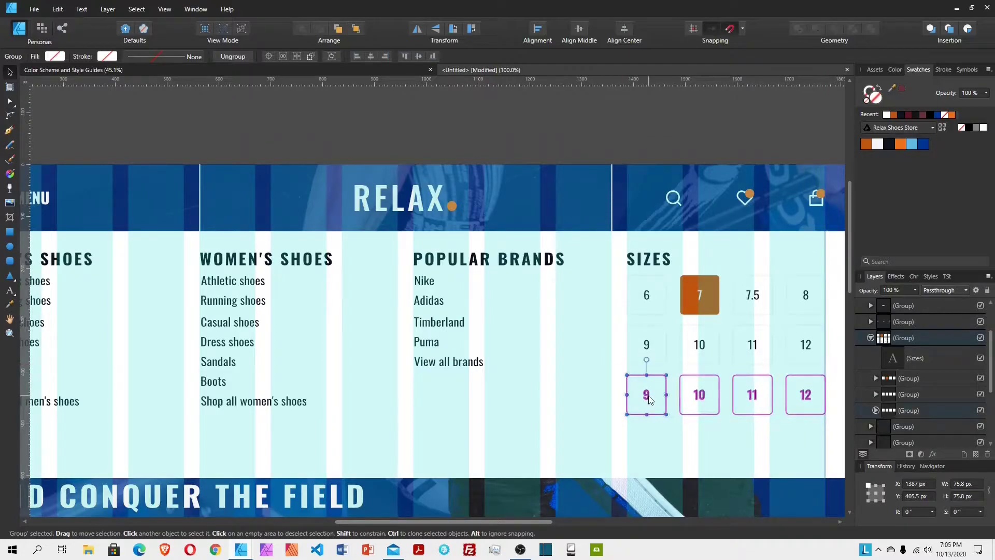
double_click(644, 392)
type("13")
double_click(699, 394)
type("14")
double_click(751, 394)
type("15")
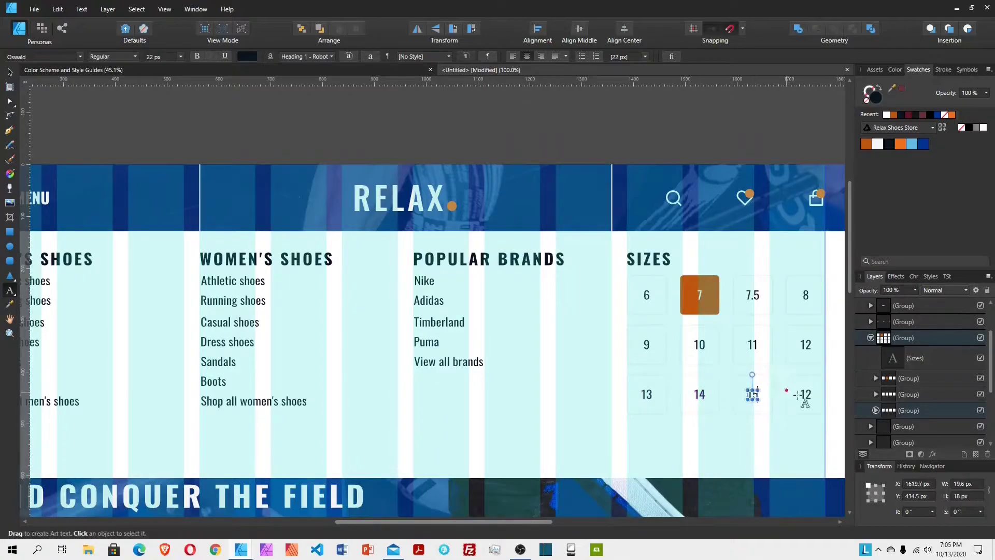
double_click(805, 394)
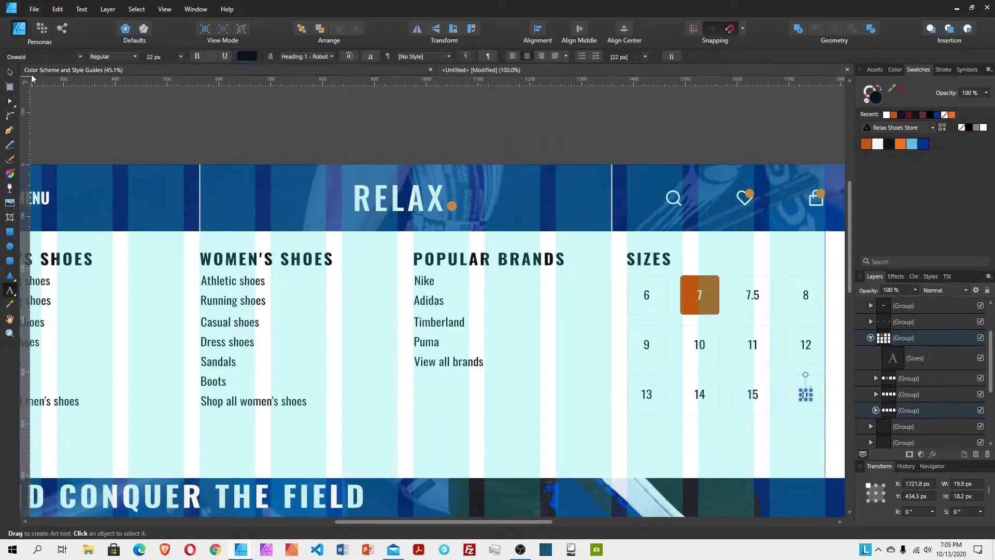
left_click(12, 73)
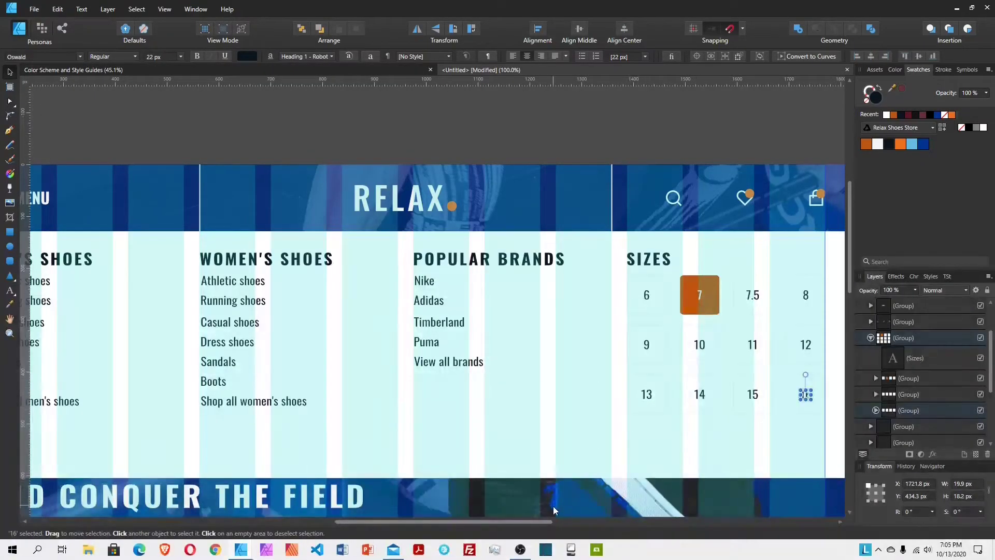
Step: Shorten the white menu background to the bottom of the size grid, and add 40 px for a height of 391.3 px
left_click_drag(546, 521, 479, 518)
left_click(526, 453)
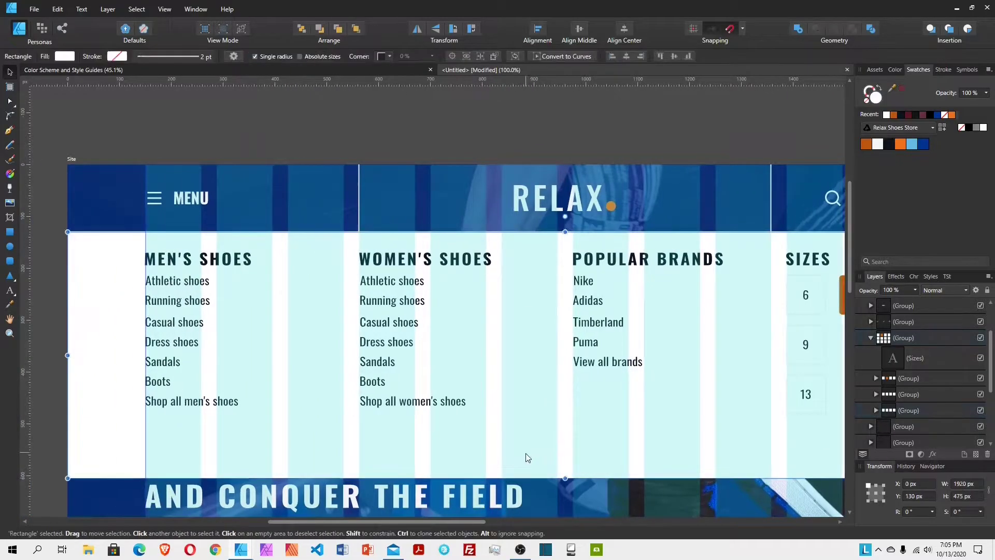
scroll(466, 526, "right", 2)
left_click_drag(548, 467, 559, 419)
left_click(410, 404)
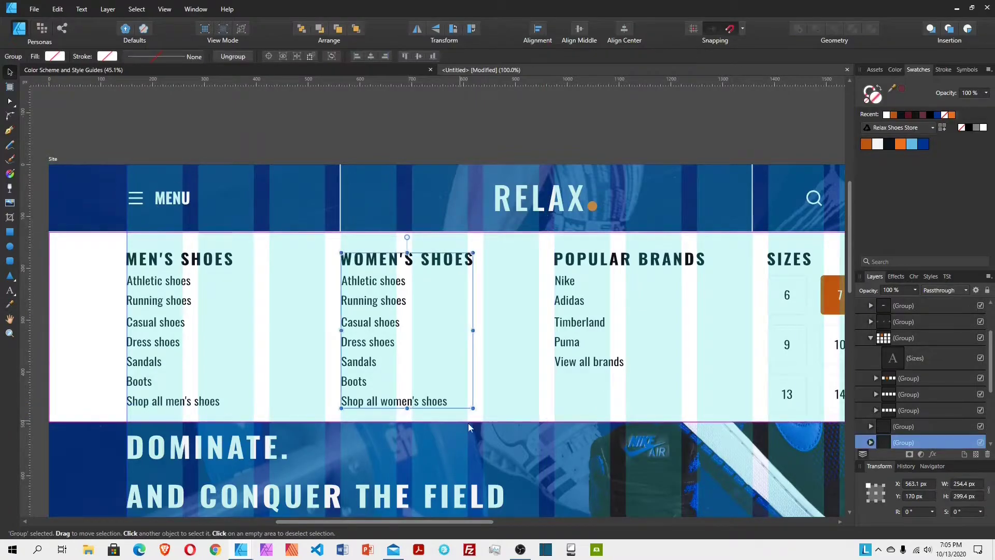
left_click(541, 417)
left_click_drag(546, 419, 546, 414)
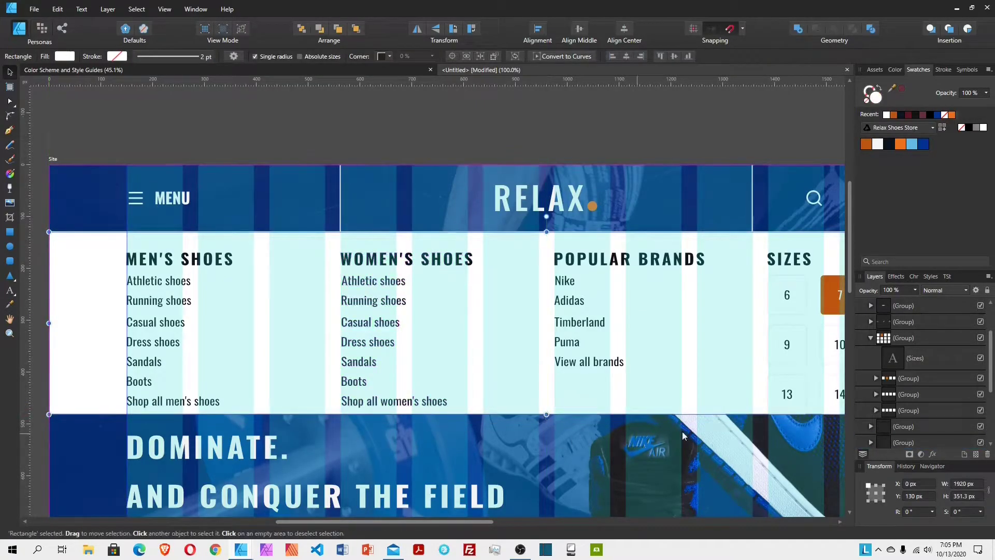
left_click(977, 498)
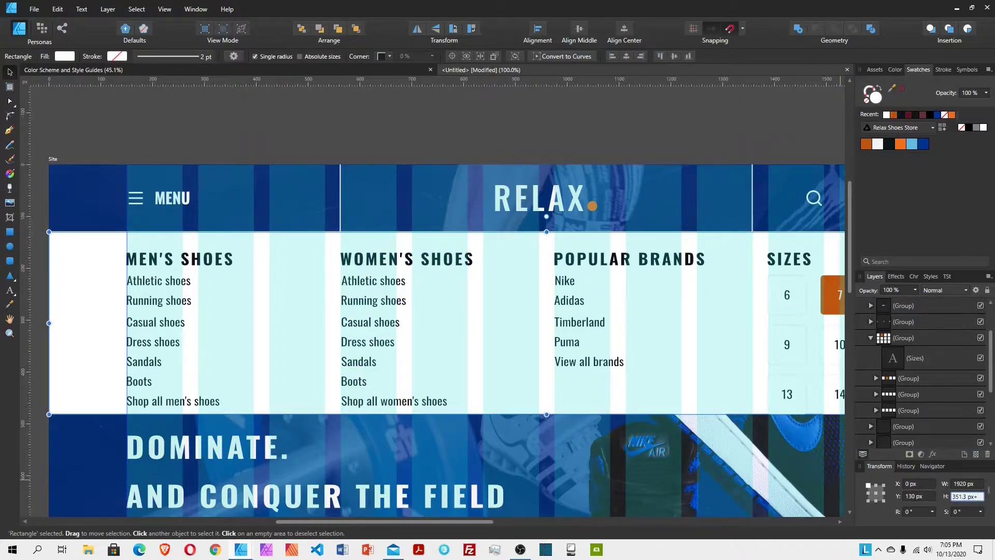
key("Return")
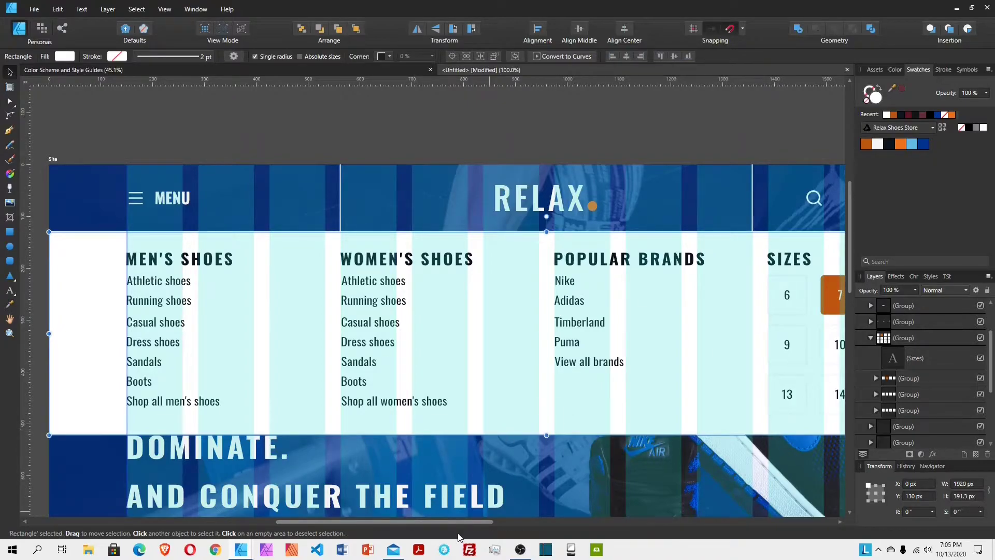
Step: Collapse the size grid group and set new objects to be inserted inside the selected white menu background
left_click_drag(465, 522, 503, 523)
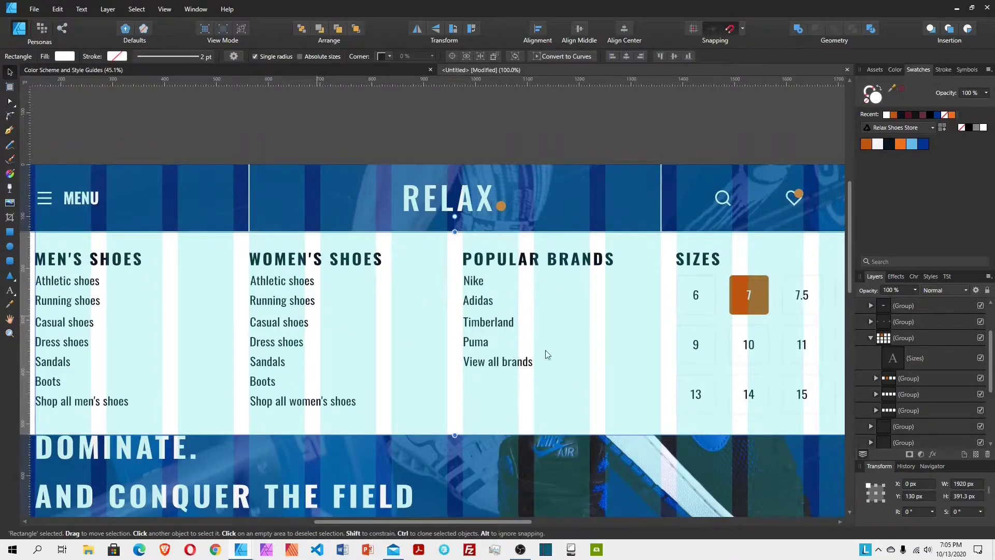
left_click(870, 337)
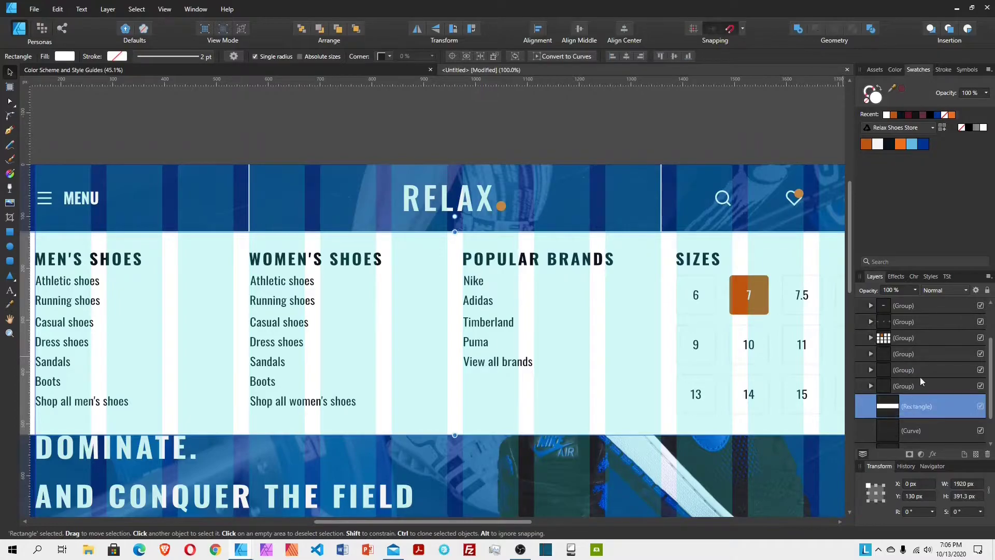
left_click(968, 30)
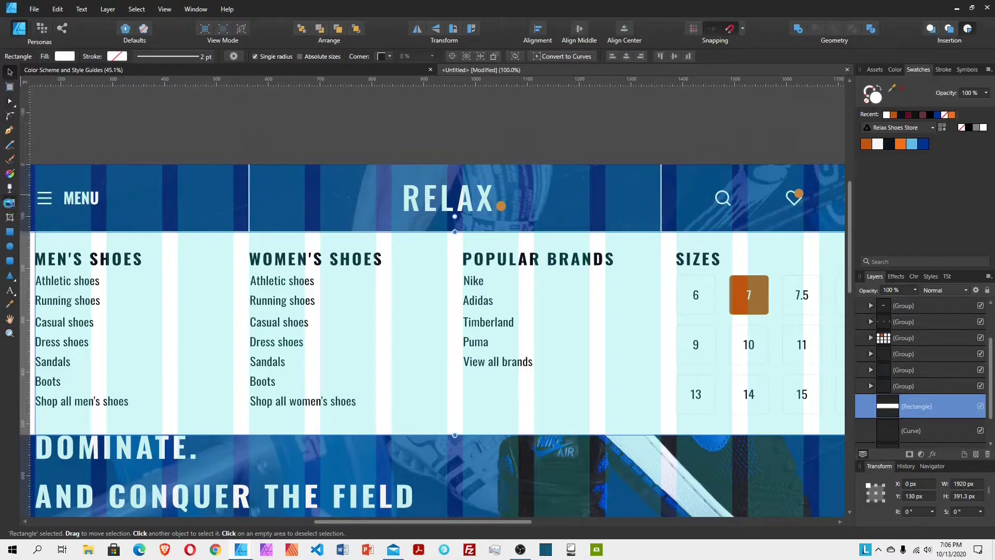
left_click(10, 205)
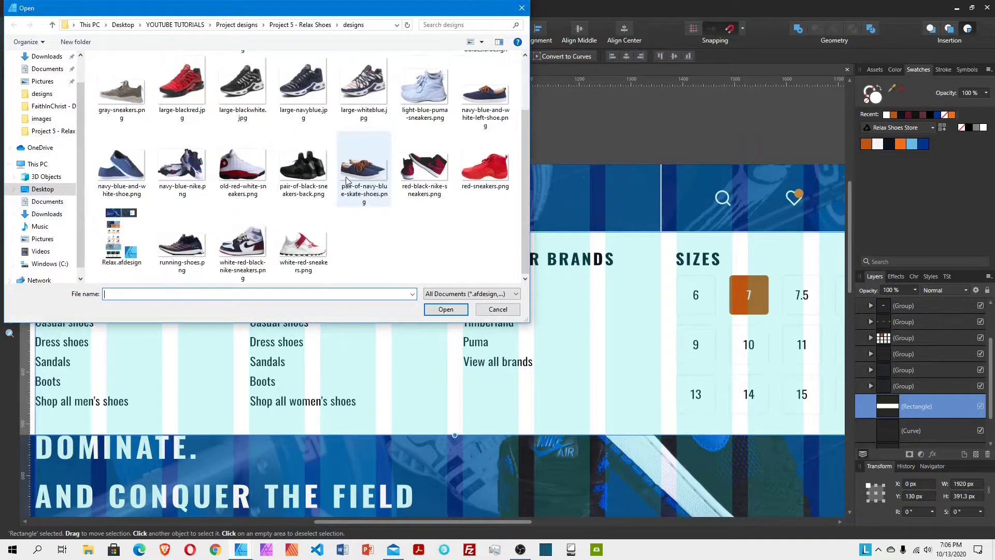
scroll(346, 181, "up", 2)
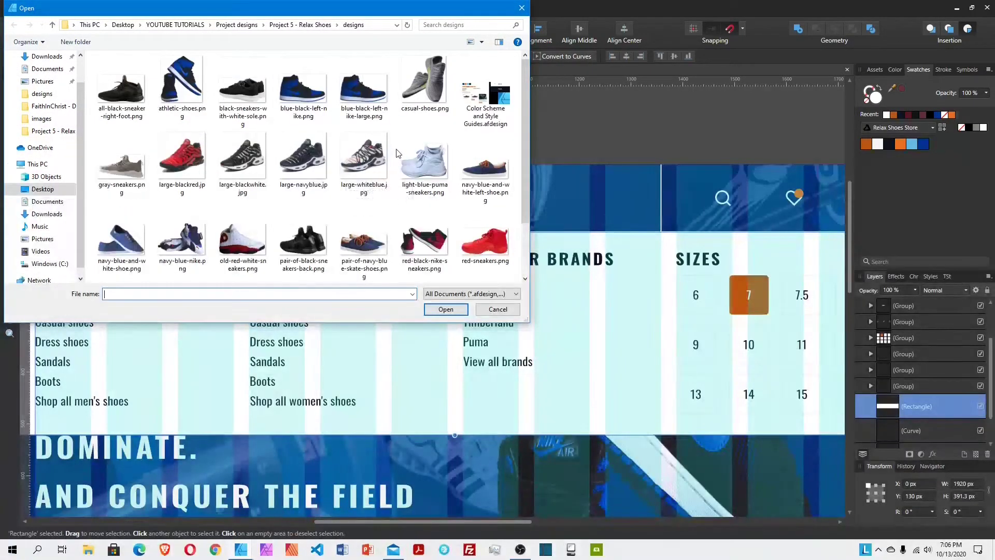
left_click(306, 25)
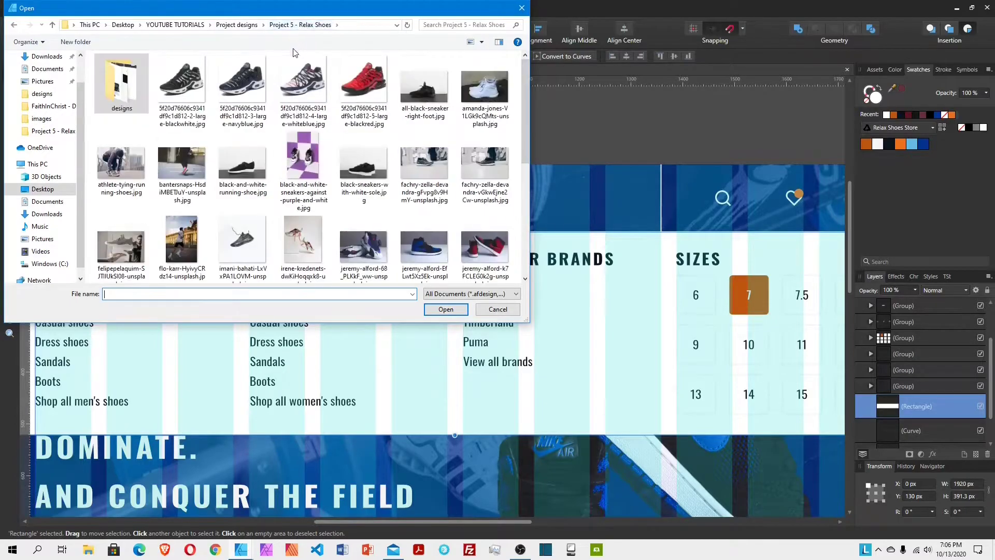
scroll(348, 132, "down", 3)
left_click(242, 85)
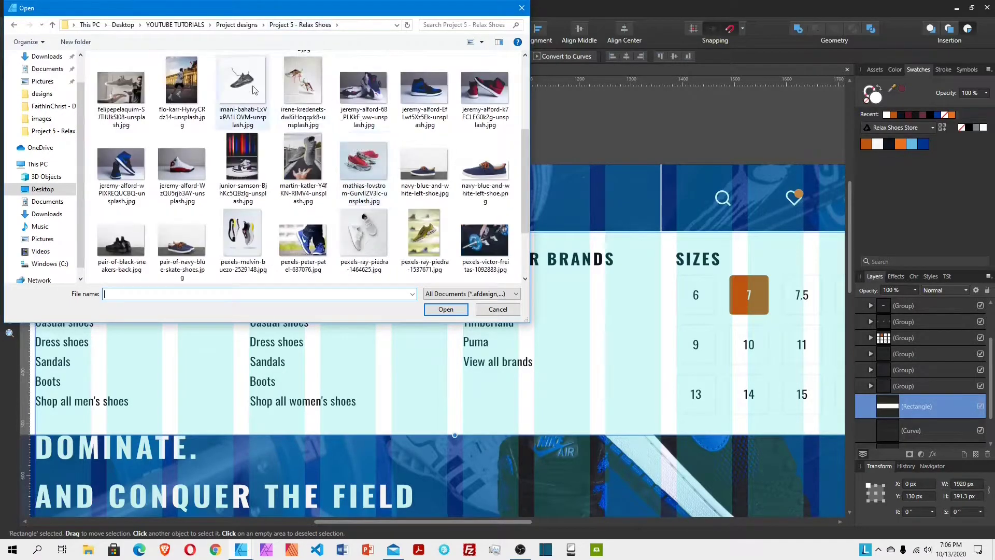
left_click(447, 310)
left_click_drag(305, 190, 642, 495)
scroll(519, 352, "up", 1)
left_click_drag(509, 157, 502, 326)
key("ctrl+z")
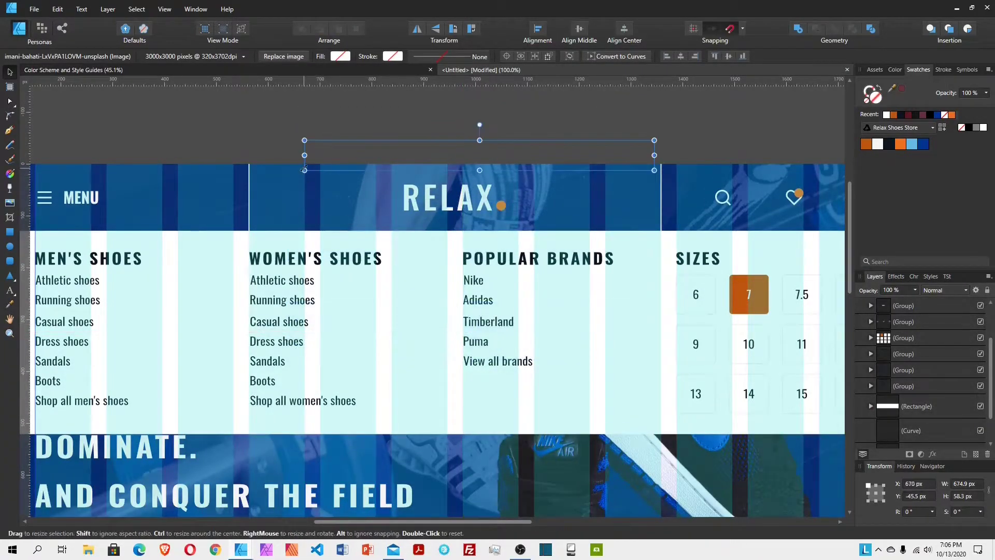
key("ctrl+z")
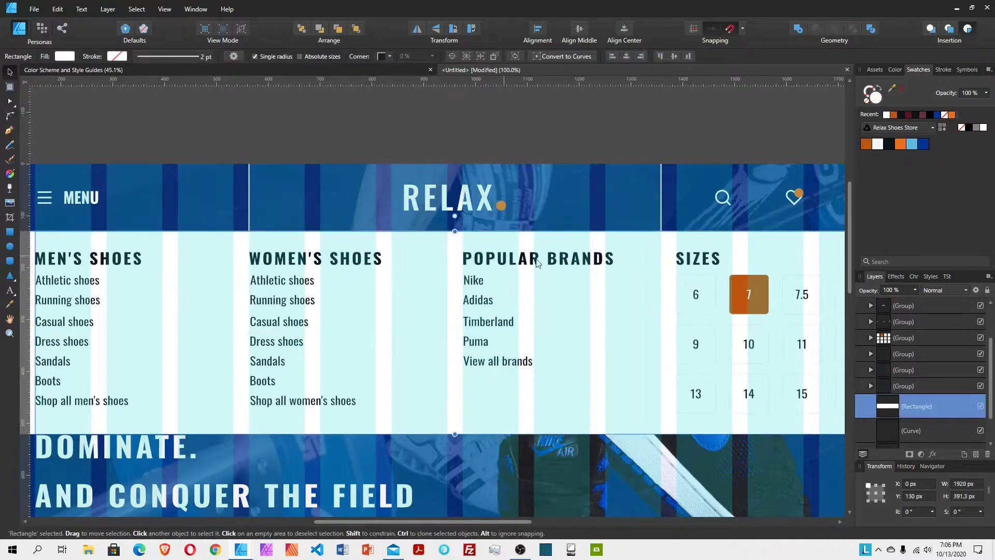
Step: Place the gray Nike shoe photo (LxVxPA1LOVM-unsplash.jpg) inside the menu background, enlarged to about 876 px square at X 410 px, Y -120 px
left_click(10, 204)
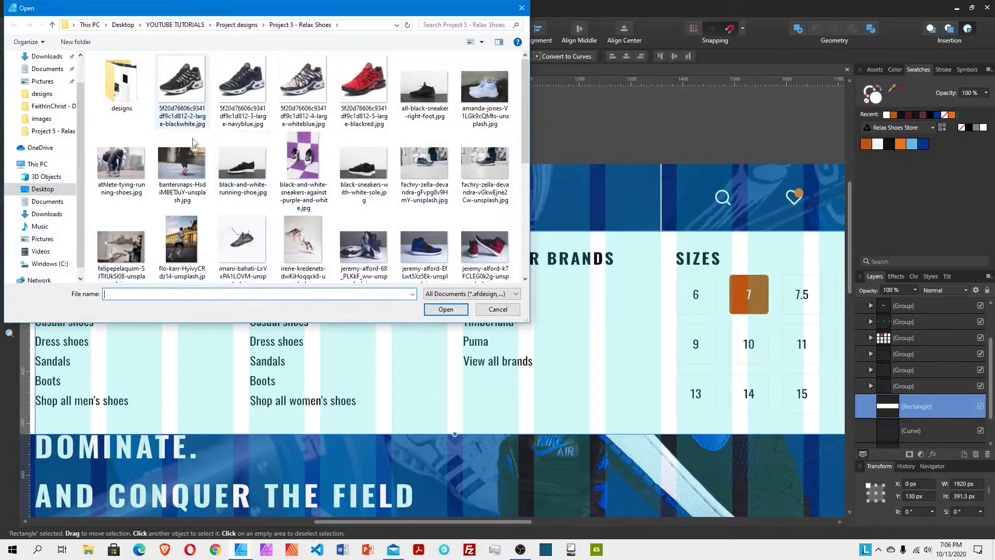
left_click(247, 235)
left_click(446, 309)
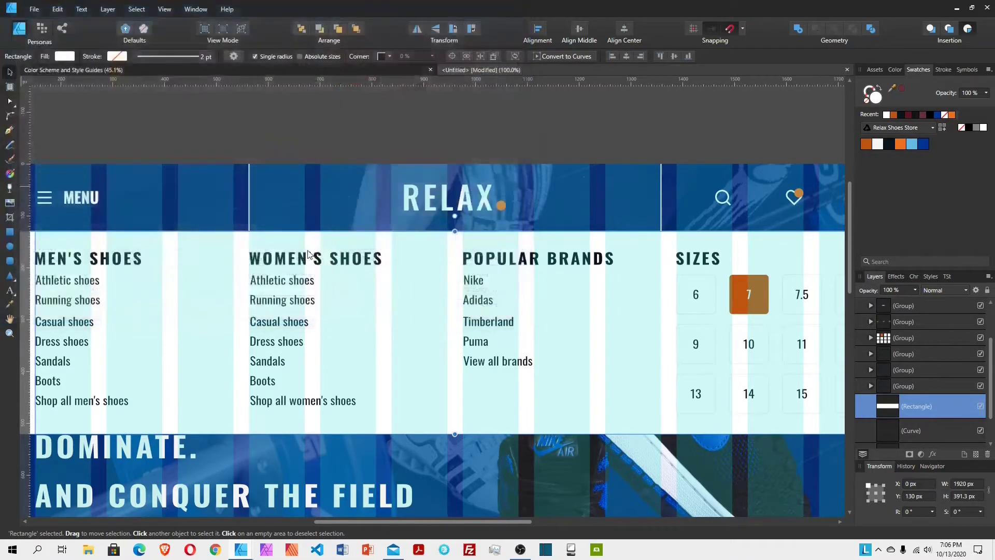
left_click_drag(304, 237, 510, 423)
left_click_drag(515, 429, 516, 429)
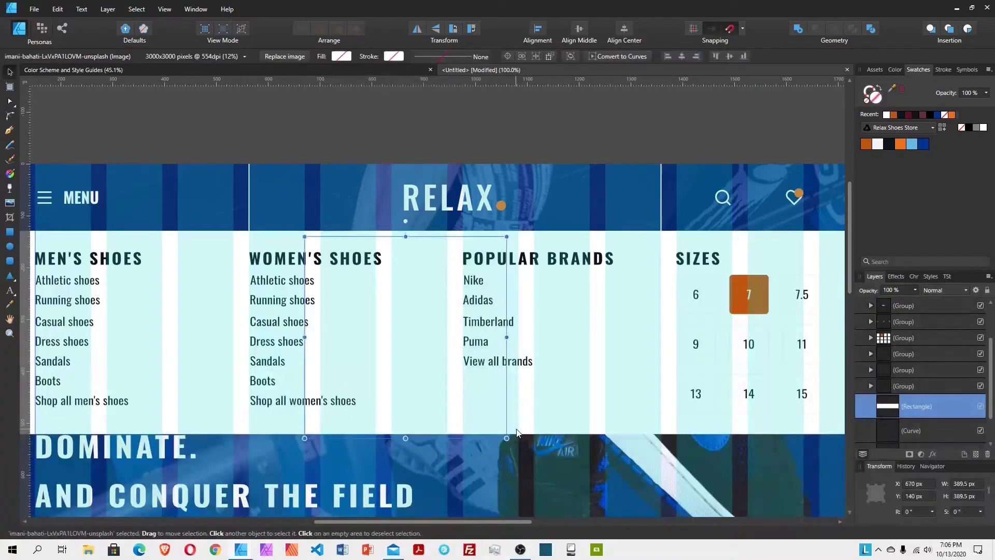
left_click_drag(301, 239, 152, 171)
left_click_drag(506, 438, 665, 477)
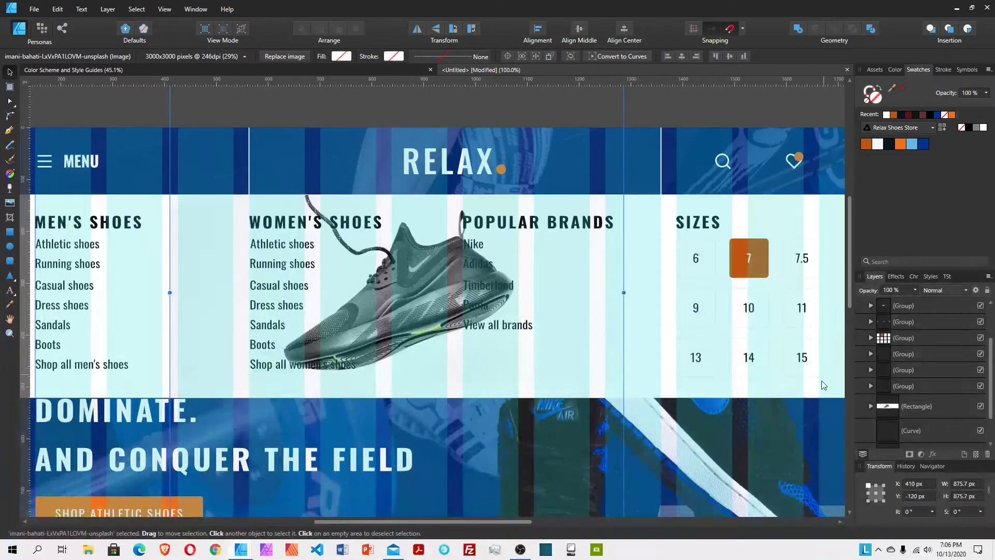
Step: Fade the placed shoe photo to about 20% opacity and leave its parent background rectangle collapsed and deselected
left_click(914, 291)
left_click_drag(916, 303, 857, 293)
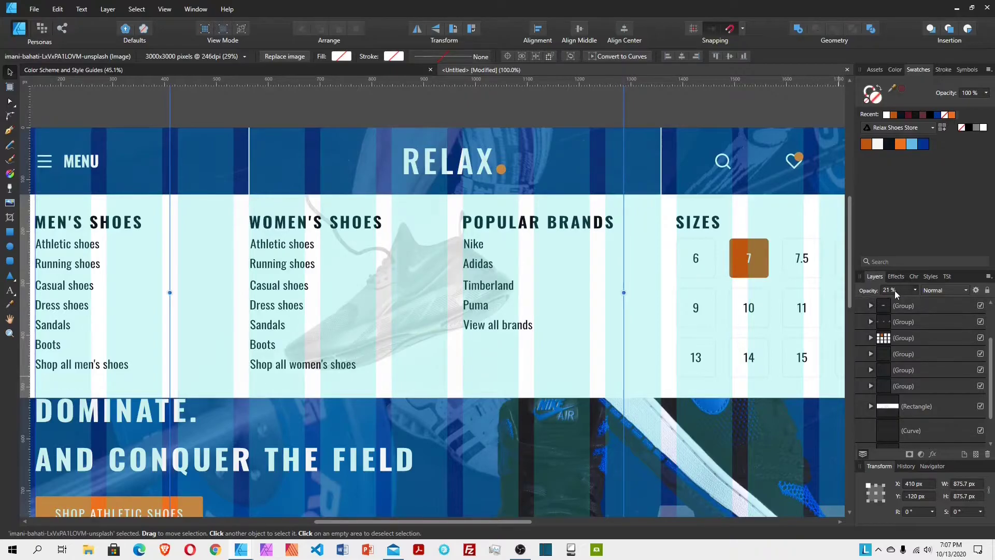
type("2")
left_click(883, 410)
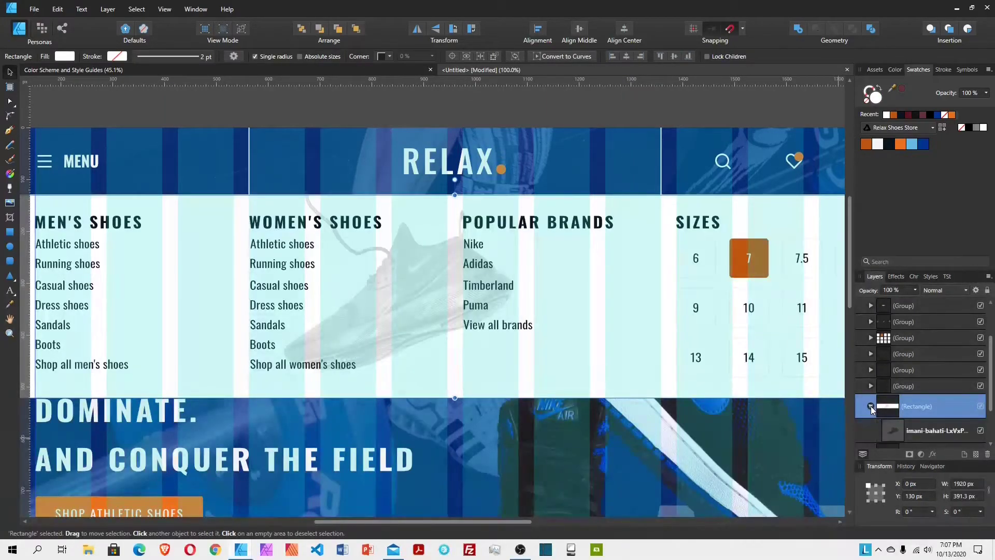
left_click(764, 428)
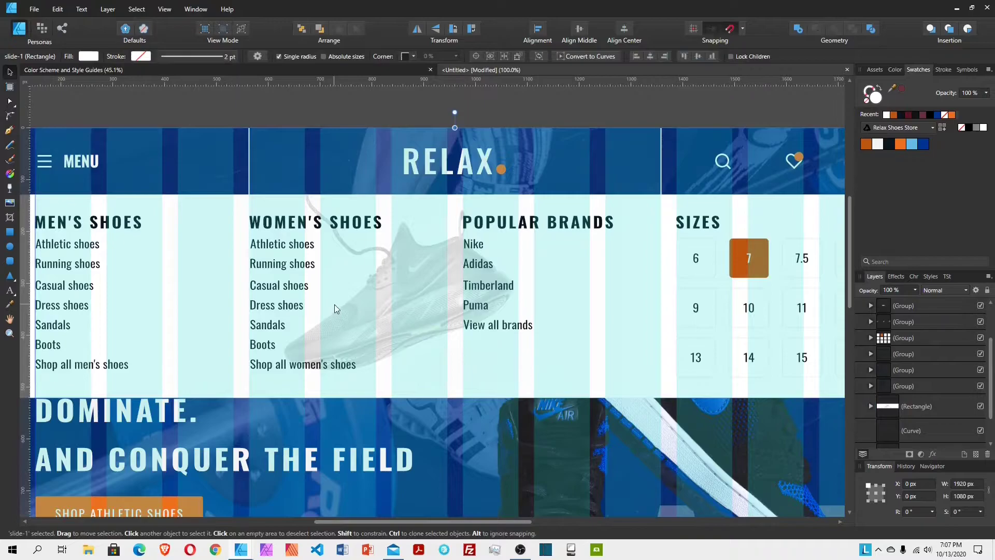
Step: Zoom out to show all four menu columns and hide the column guides
scroll(334, 304, "up", 2)
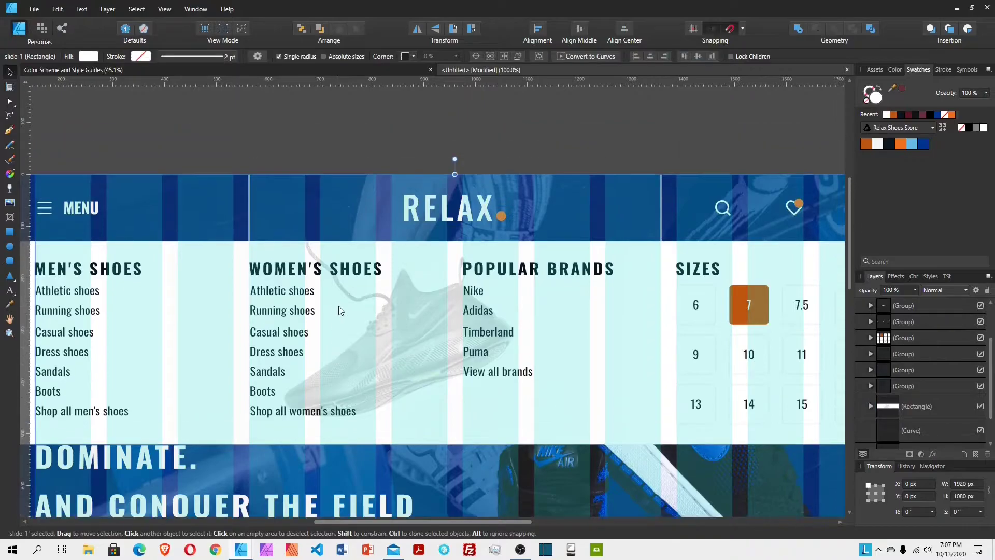
left_click(9, 333)
left_click_drag(580, 380, 547, 354)
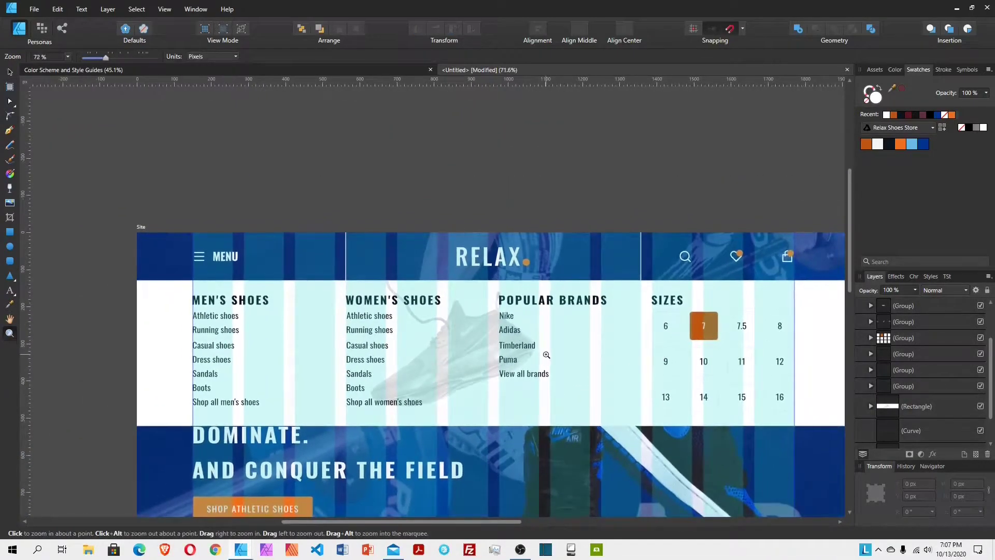
left_click(10, 71)
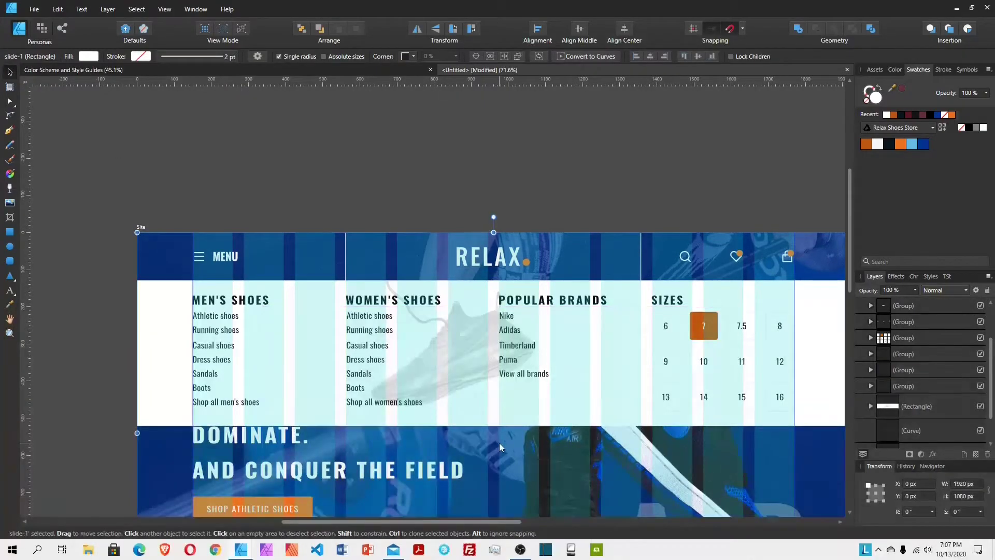
key("ctrl+semicolon")
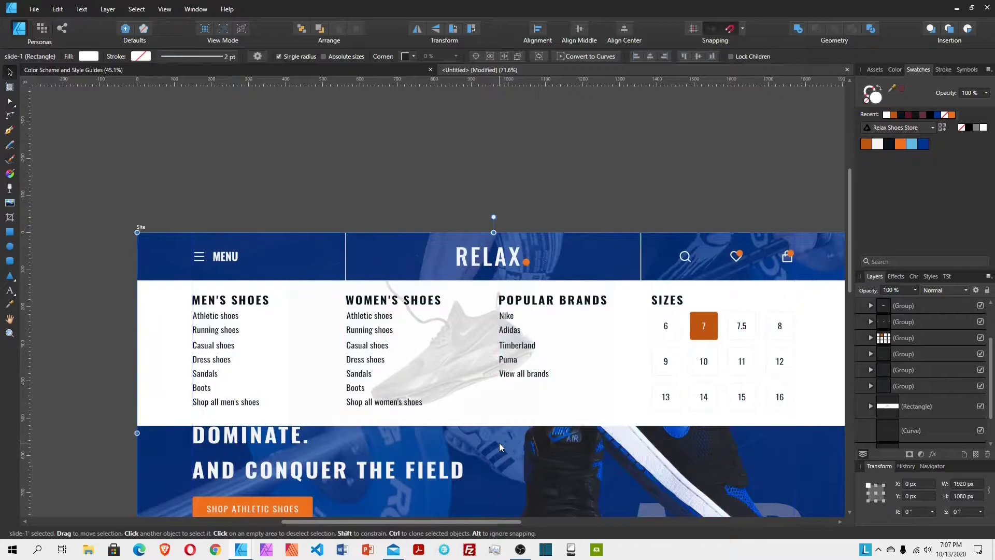
scroll(655, 341, "down", 2)
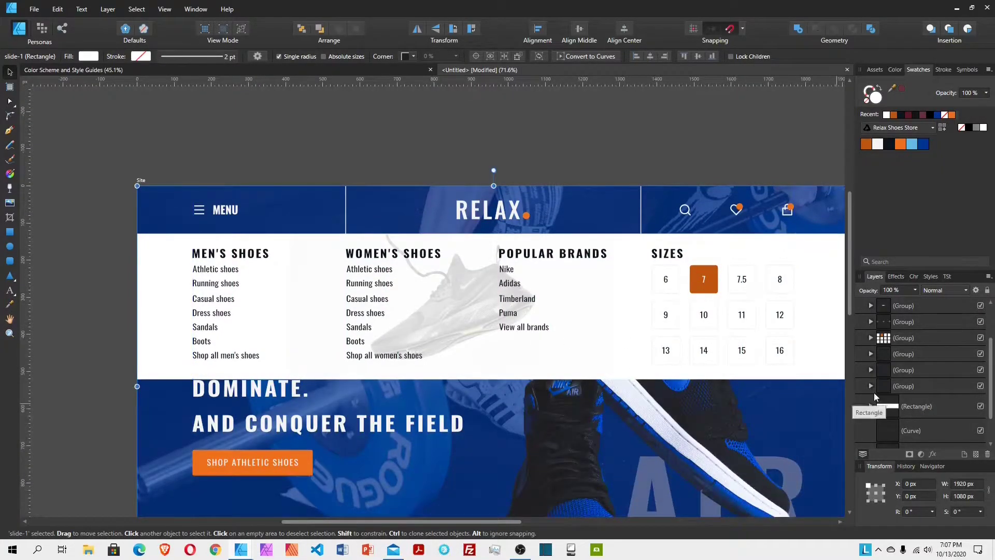
Step: Group the four menu column groups together with the white background rectangle in the Header layer
scroll(883, 350, "up", 2)
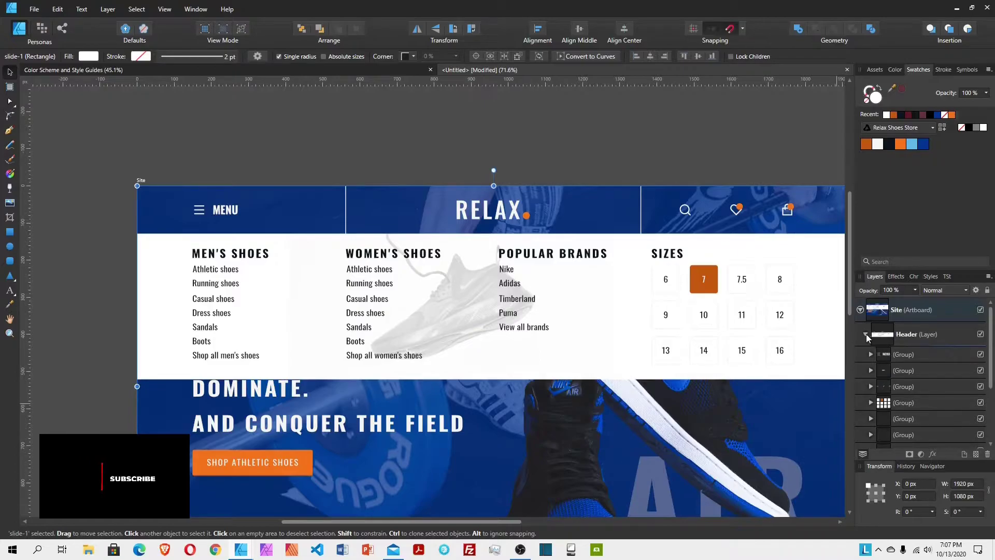
scroll(896, 357, "down", 2)
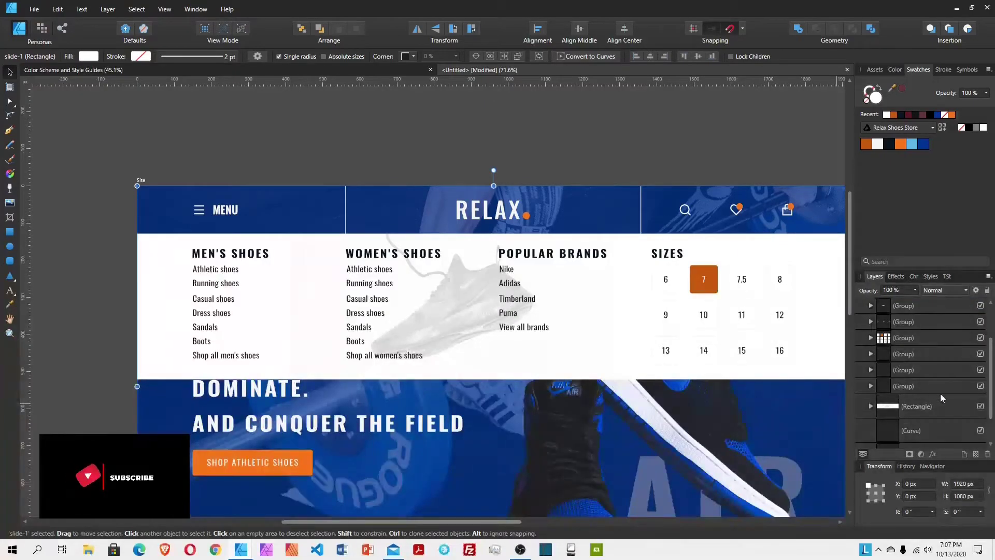
left_click(919, 386)
left_click_drag(919, 387, 906, 402)
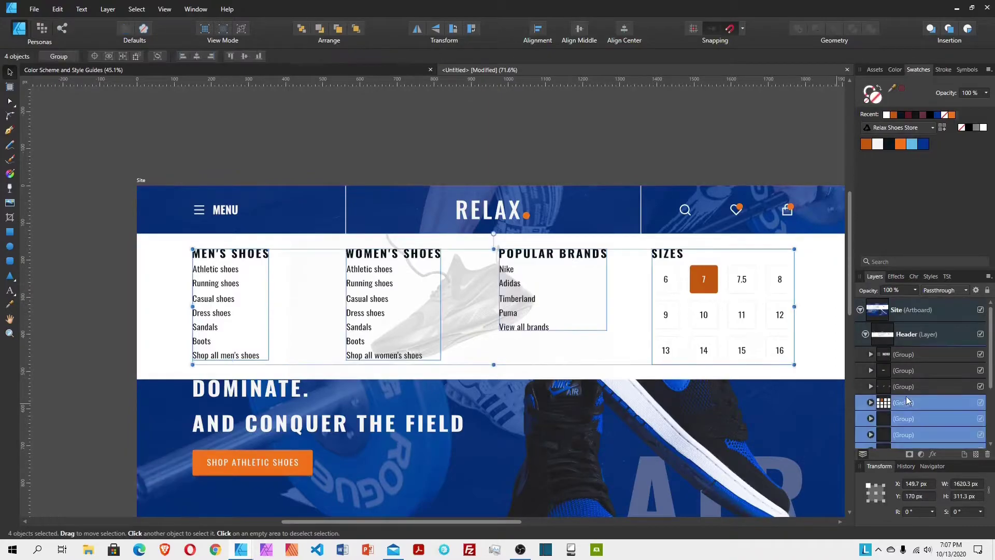
scroll(922, 375, "down", 2)
left_click(916, 404)
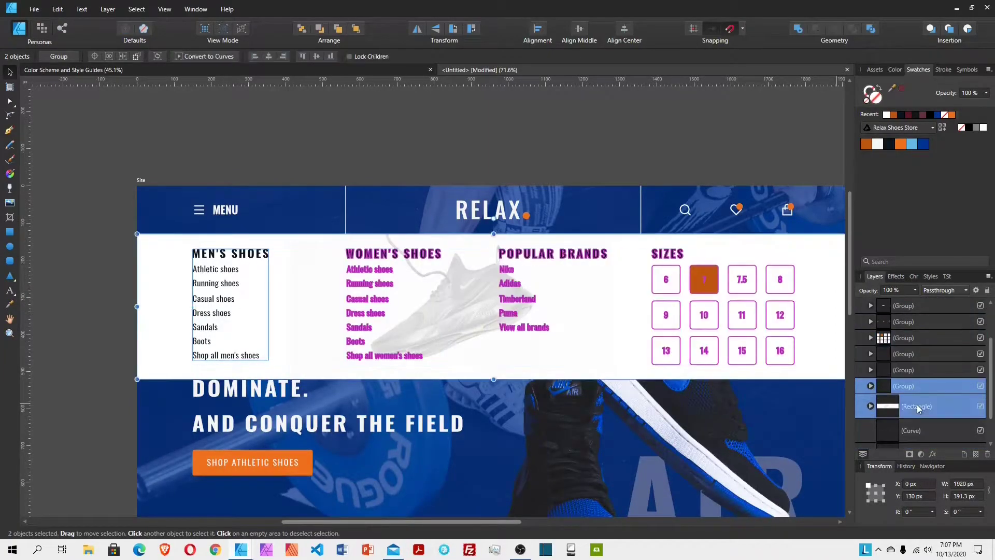
left_click(906, 337, "shift")
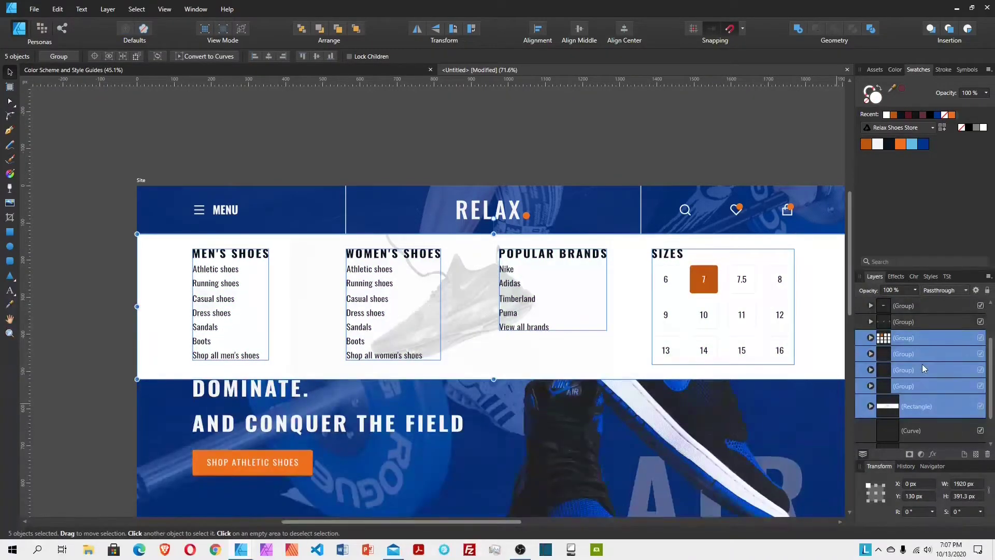
key("ctrl+g")
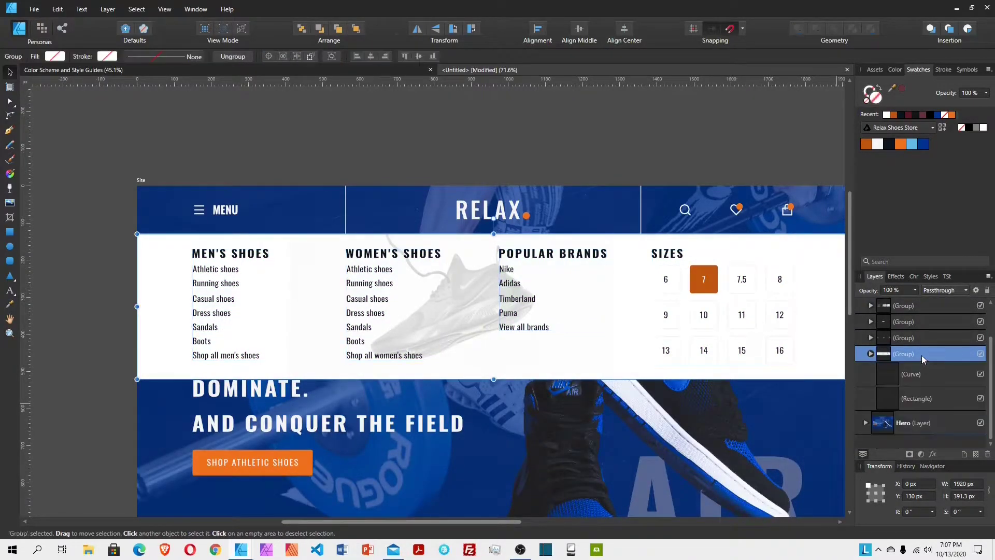
Step: Rename the new menu group as megamenu
double_click(921, 355)
type("megamenu")
key("Return")
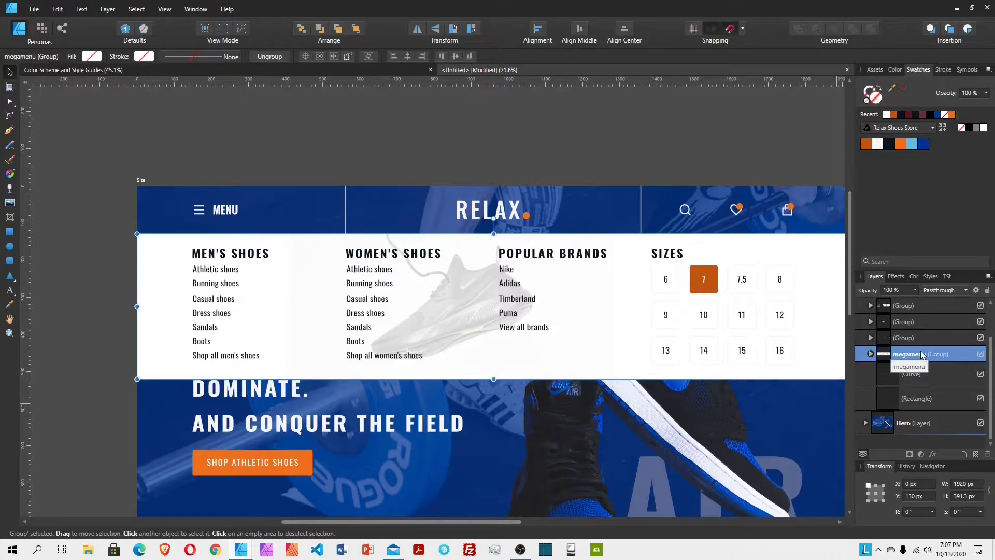
scroll(902, 357, "up", 3)
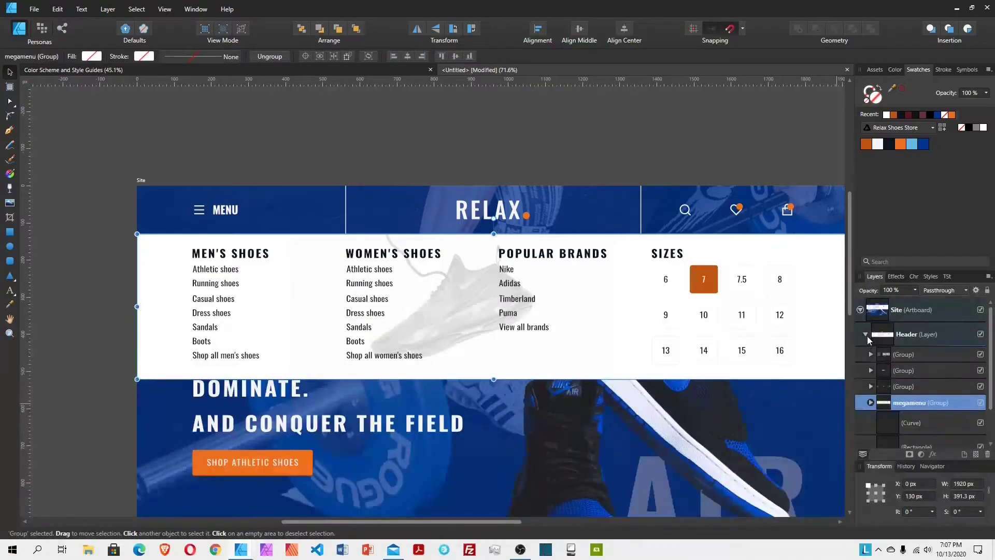
left_click(866, 335)
left_click(915, 338)
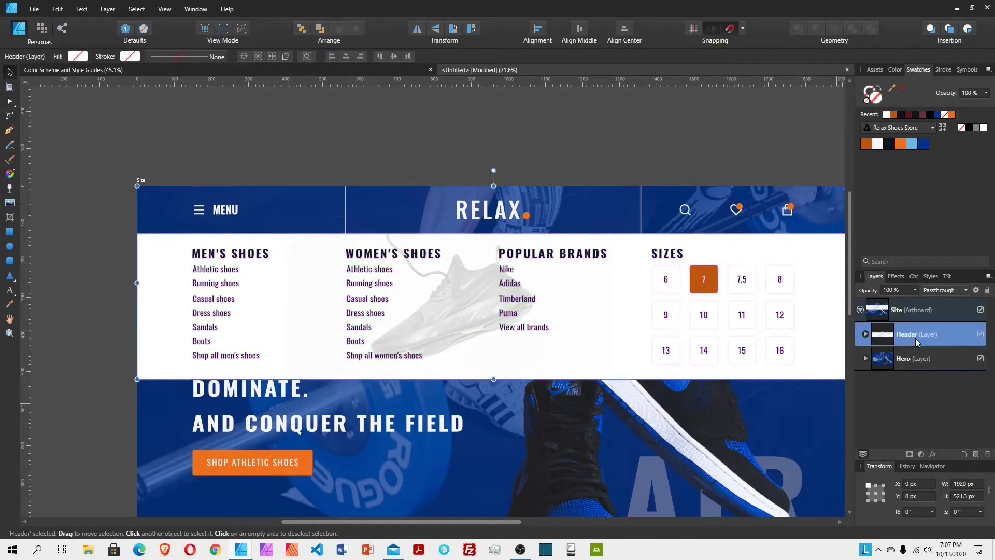
left_click(930, 360)
left_click(920, 338)
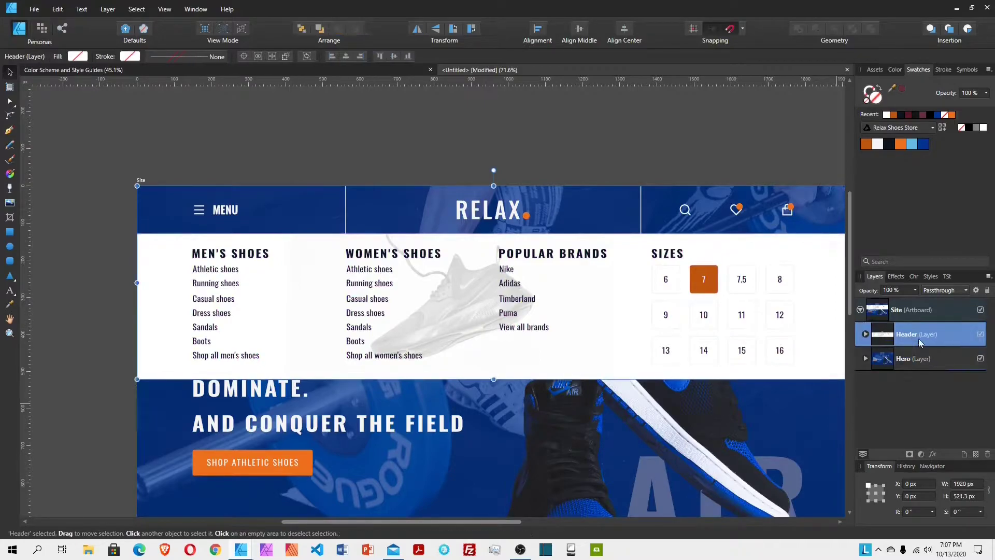
Step: Hide the megamenu group, collapse the Header layer and clear the selection
left_click(866, 335)
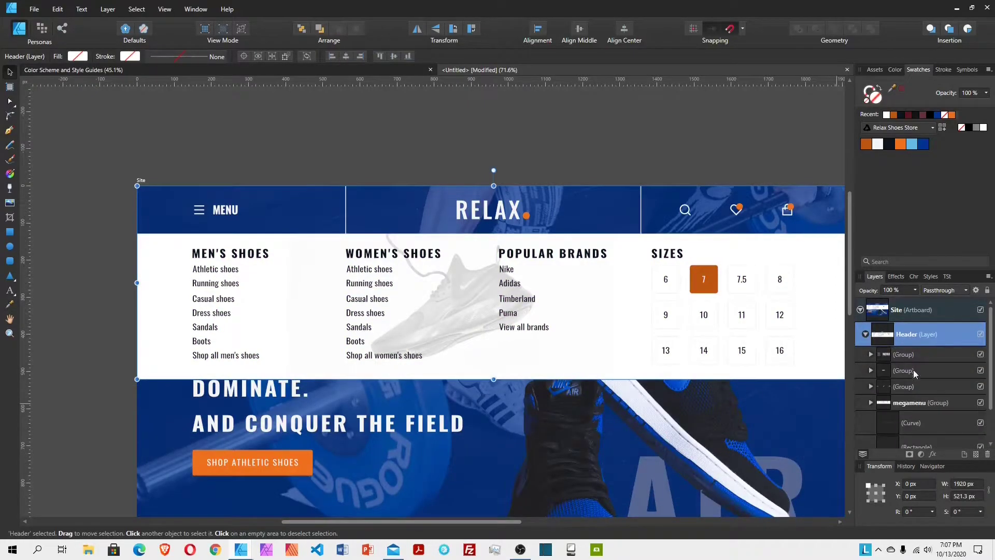
left_click(980, 403)
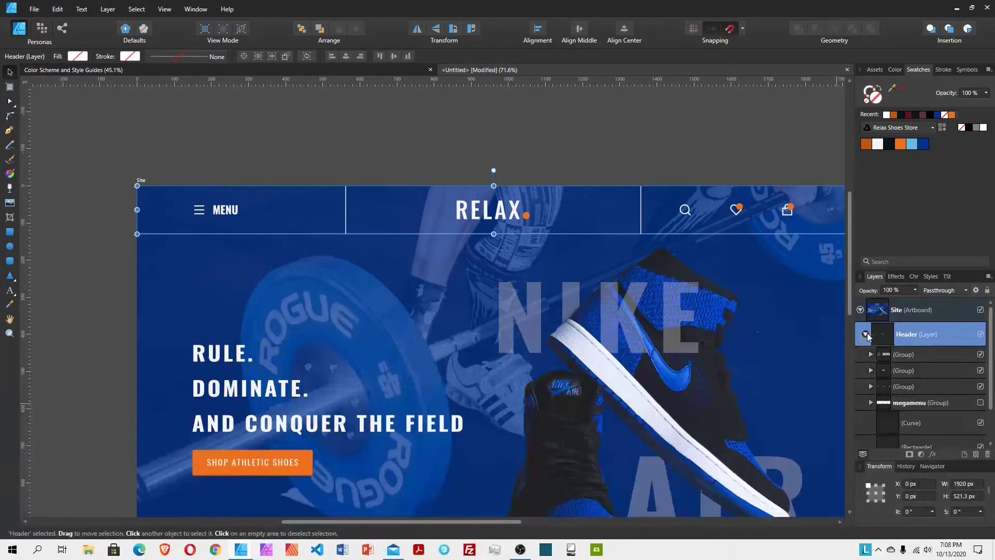
left_click(865, 334)
left_click(718, 336)
left_click(692, 170)
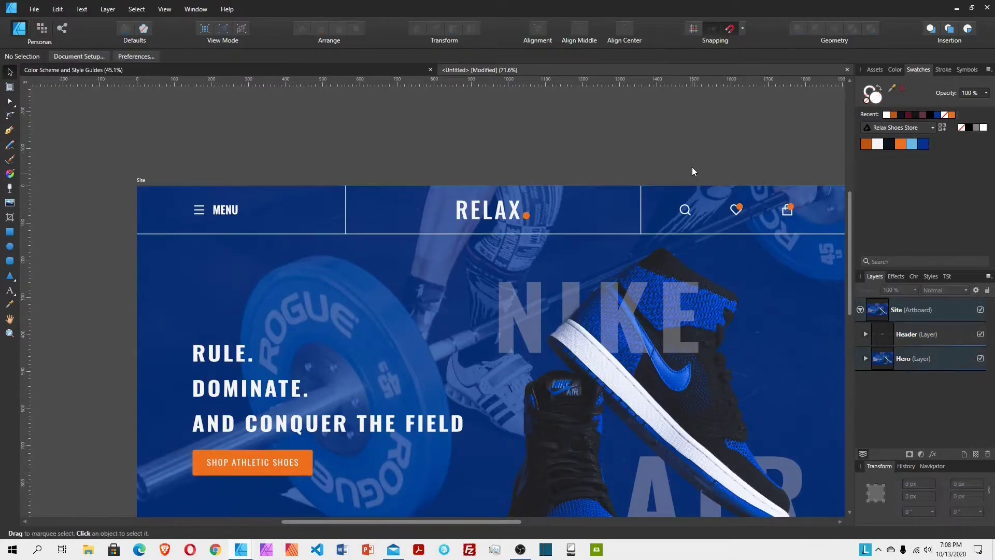
scroll(692, 161, "down", 2)
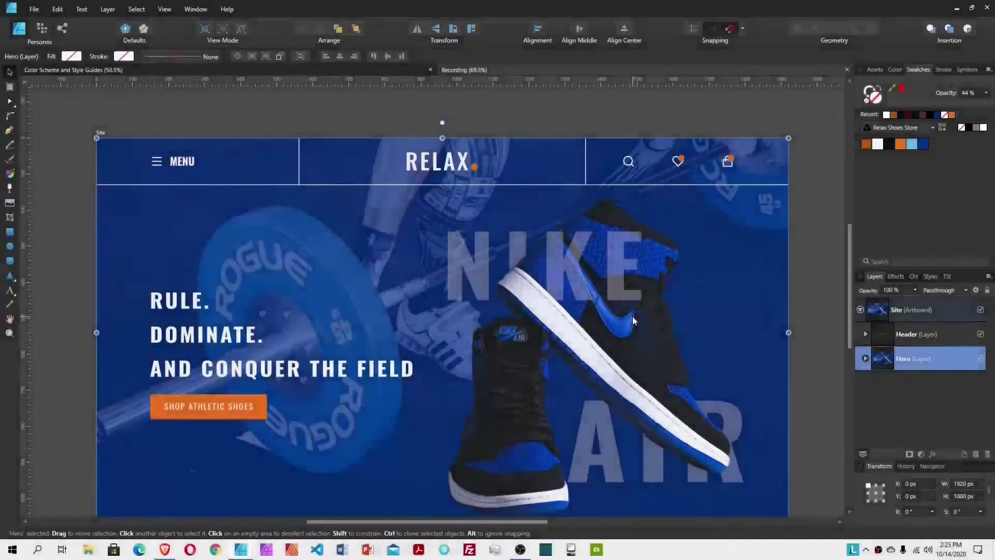
Step: Set the height of the Site artboard to 2160 px to make room below the hero
scroll(632, 316, "down", 2)
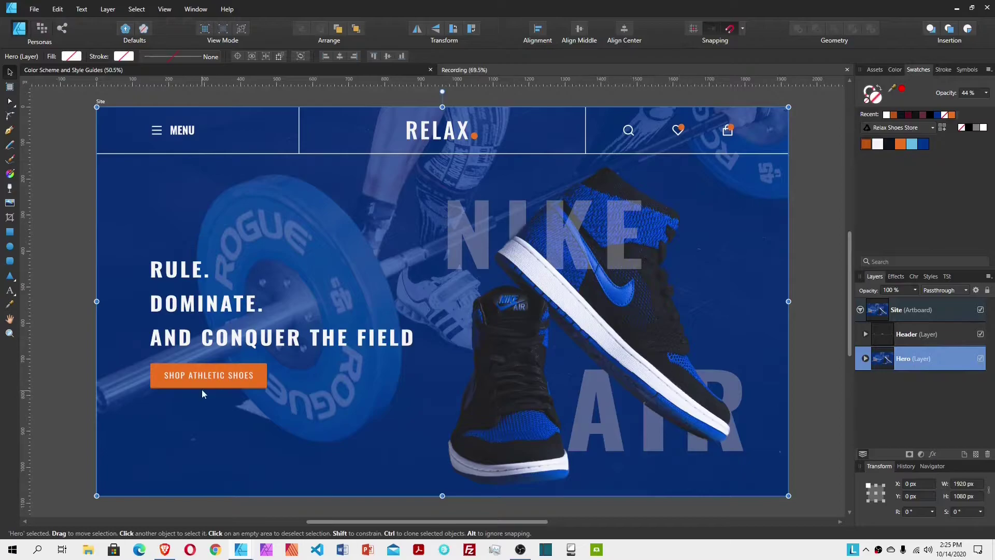
scroll(202, 394, "down", 4)
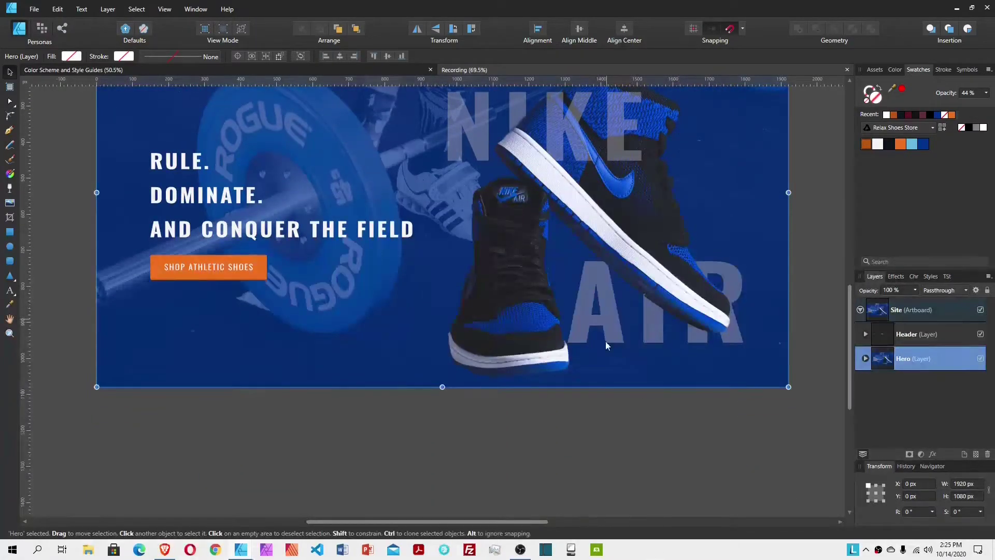
left_click(911, 310)
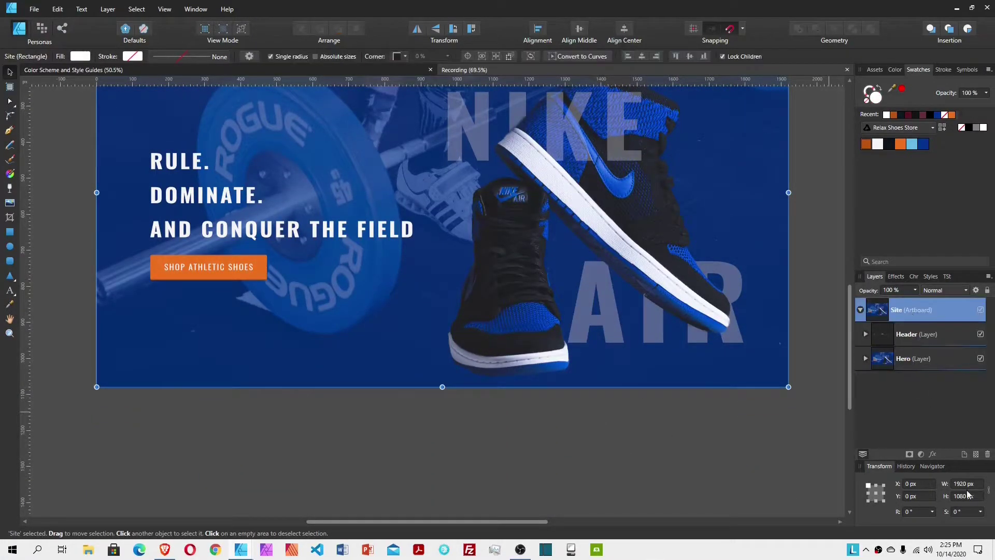
left_click(980, 497)
left_click(979, 496)
key("Return")
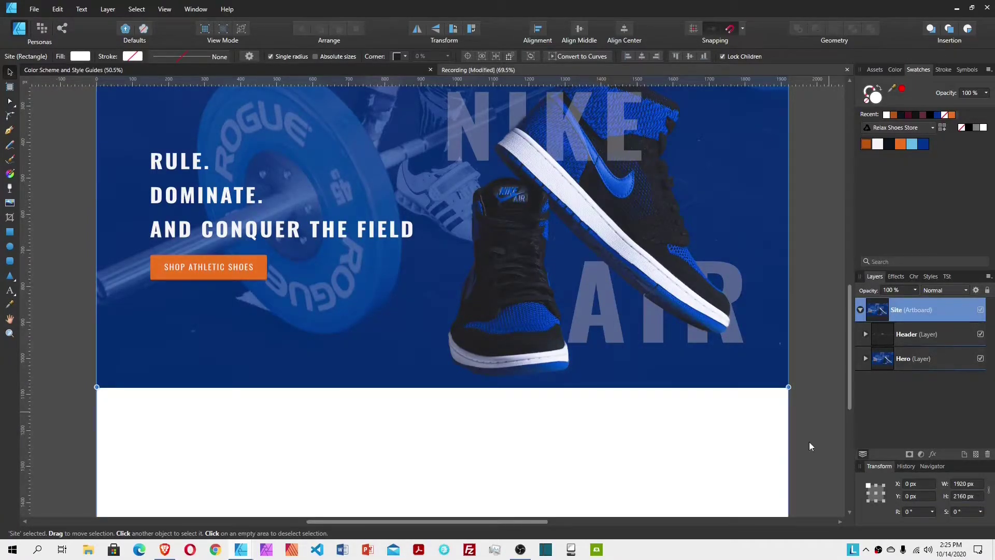
Step: Add a new layer directly beneath the Hero layer in the Site artboard and name it Details
scroll(477, 287, "down", 5)
scroll(475, 286, "up", 2)
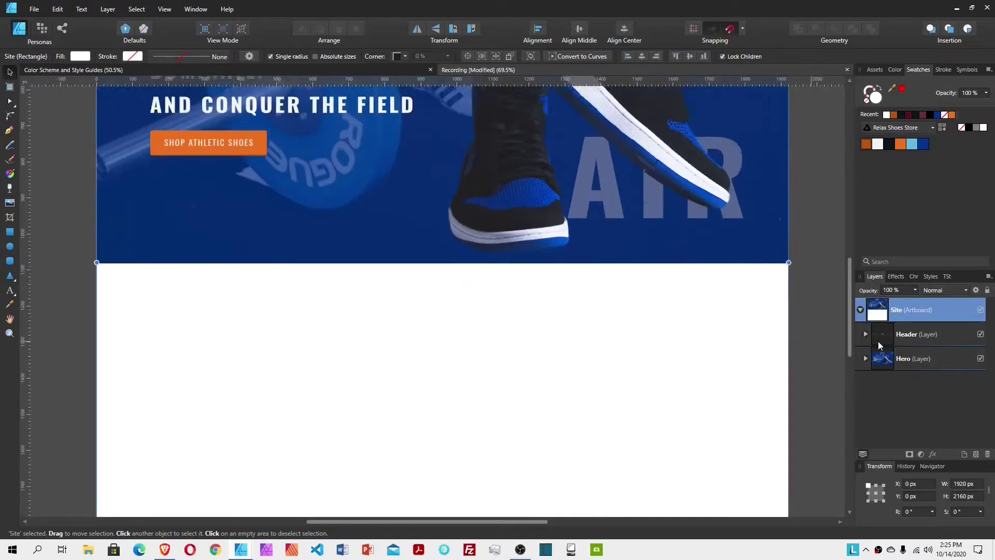
left_click(955, 364)
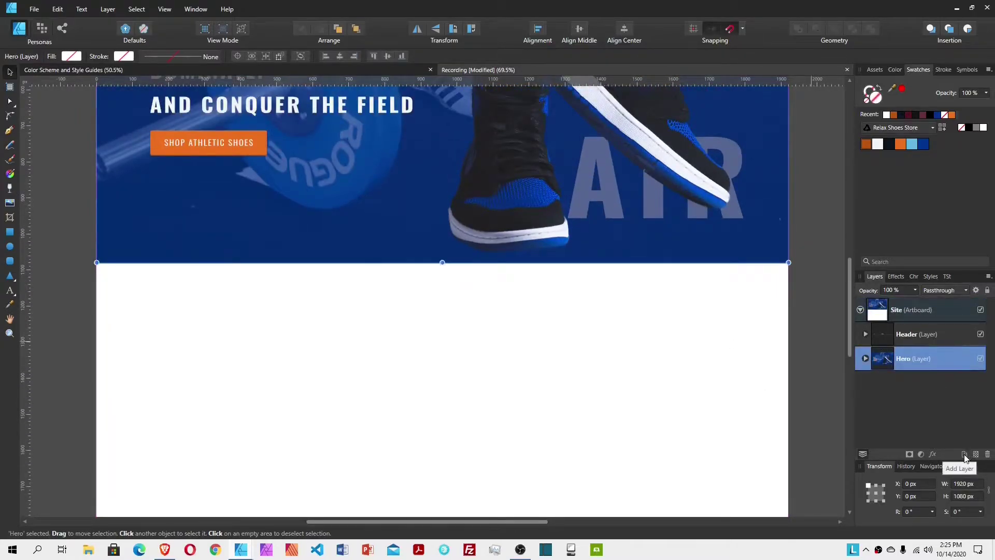
left_click(964, 455)
left_click_drag(862, 362, 869, 384)
double_click(899, 384)
type("Details")
key("Return")
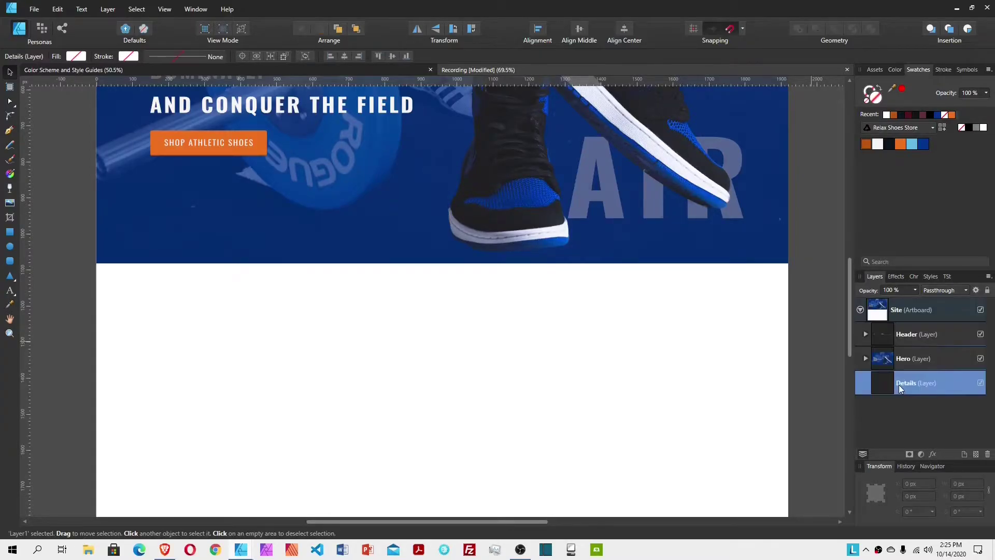
Step: Draw a full-width white background rectangle in the Details layer directly below the hero, 1920 px wide and about 637 px high
left_click(10, 232)
left_click_drag(97, 263, 786, 492)
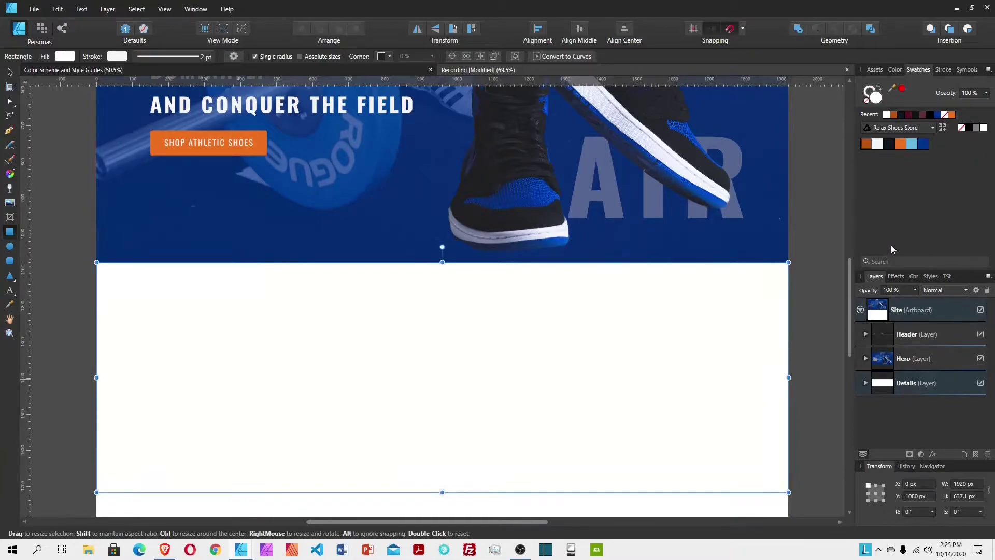
key("v")
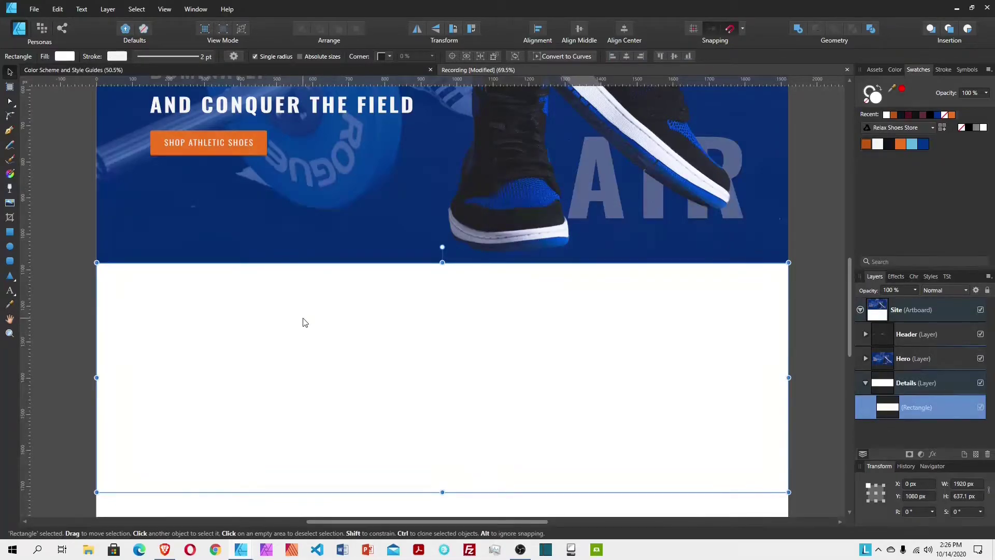
Step: Show the column guides, duplicate the background rectangle and resize the copy to 520 px wide and about 482 px high, spanning the first four columns
key("ctrl+semicolon")
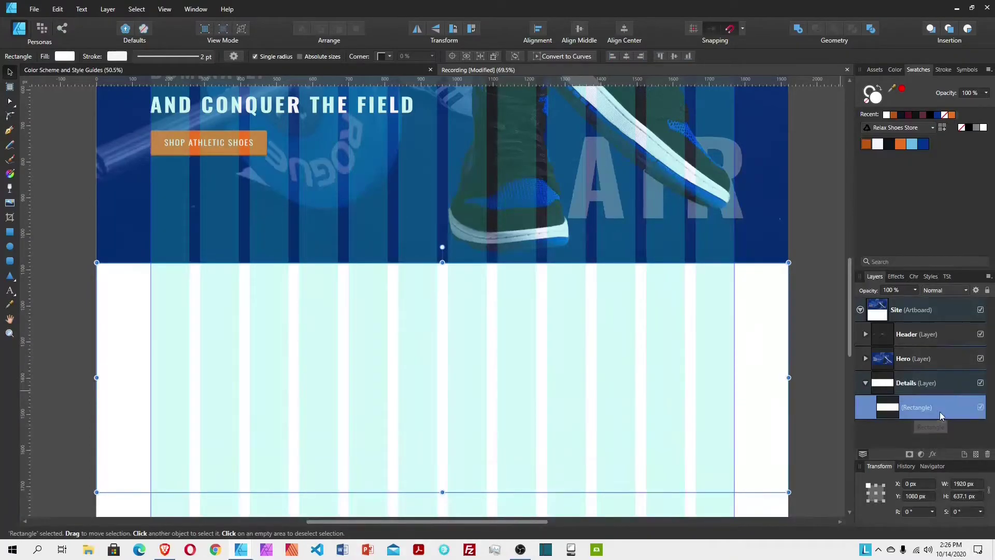
key("ctrl+j")
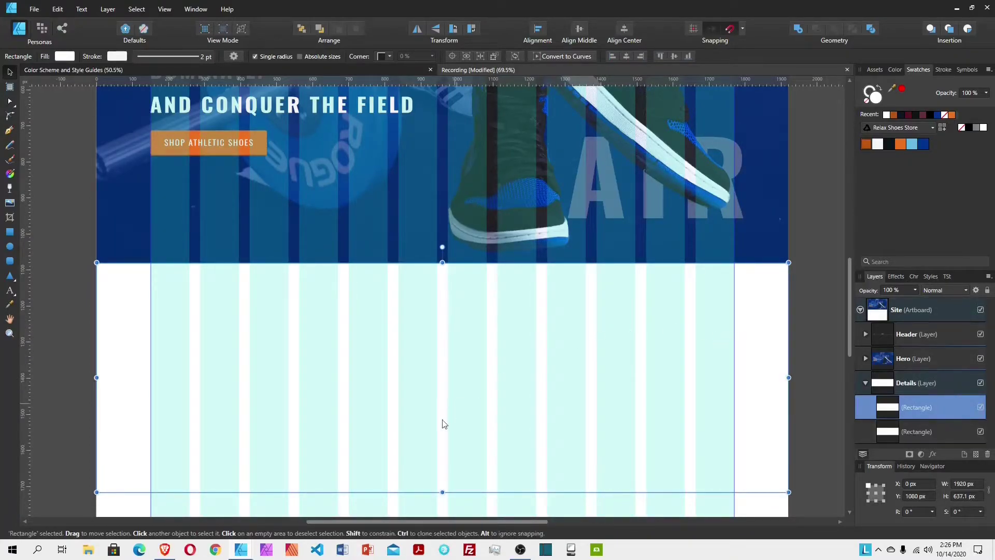
left_click_drag(443, 492, 465, 434)
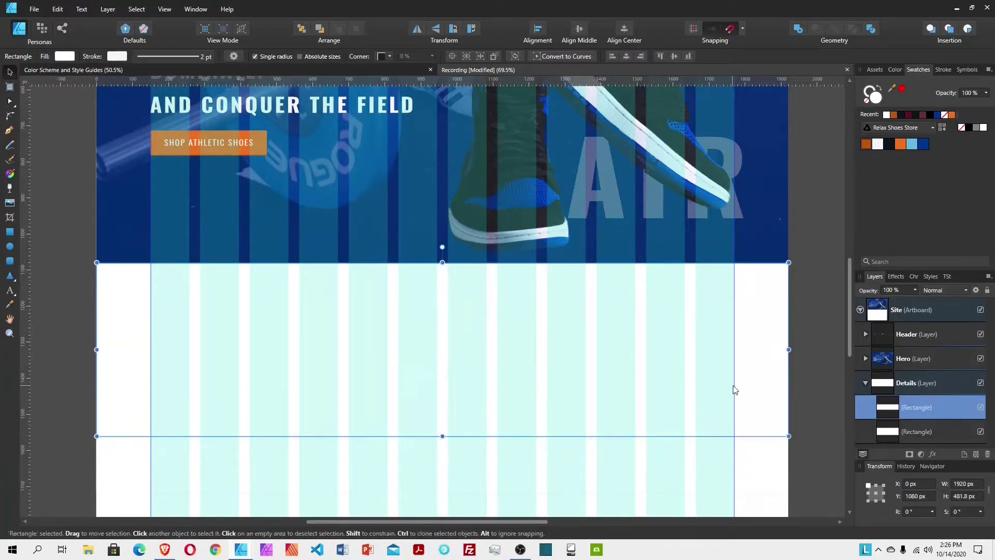
left_click_drag(788, 349, 325, 349)
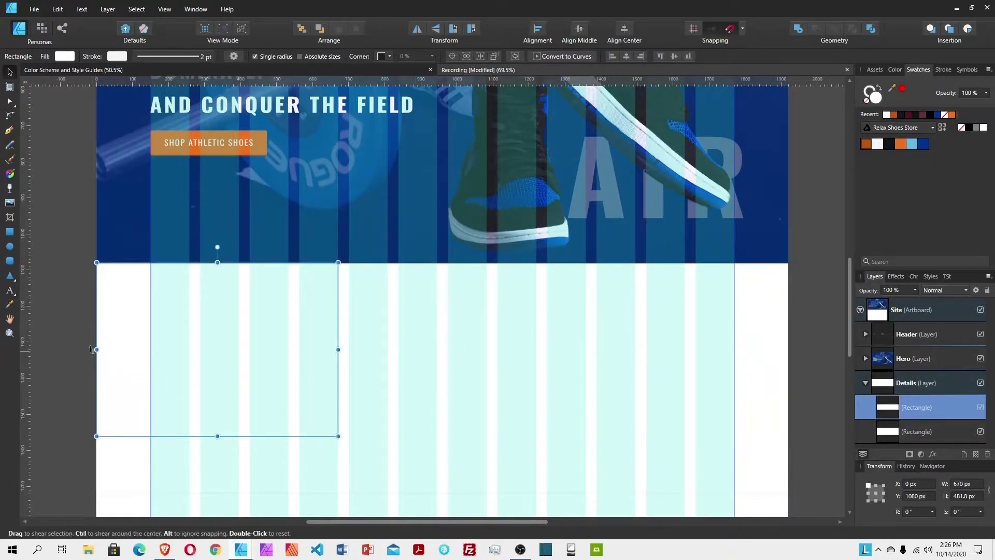
left_click_drag(96, 350, 152, 355)
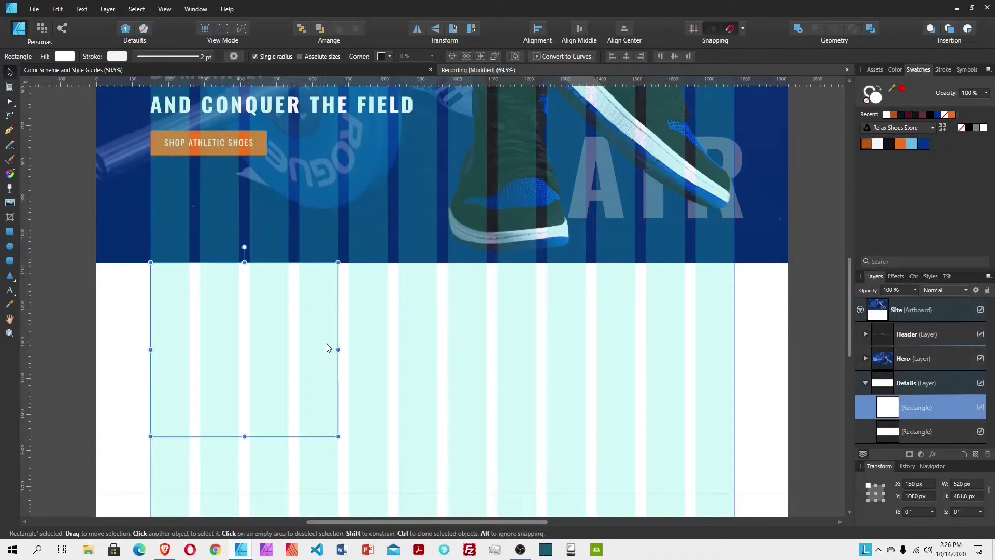
Step: Move the four-column card rectangle down to Y 1130 px, leaving a 50 px gap below the hero
key("shift+Down")
key("shift+Down")
key("shift+Down")
key("shift+Down")
key("shift+Down")
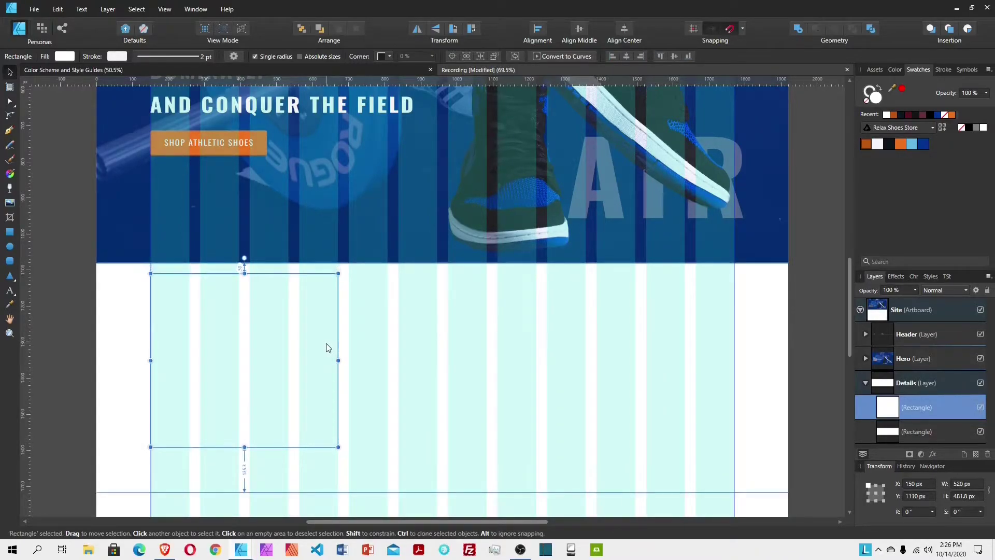
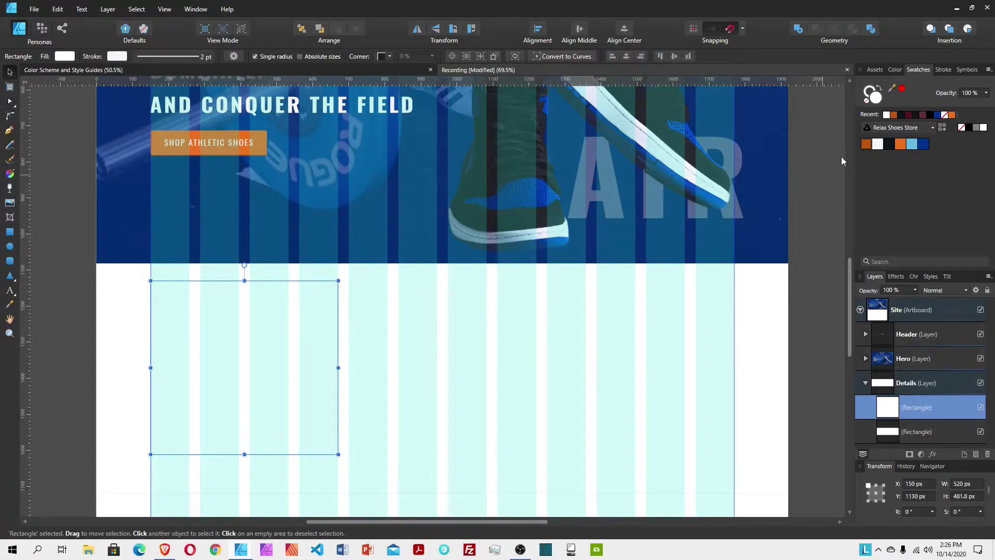
Step: Apply the off-white swatch of the Relax Shoes Store palette to the card rectangle's stroke
left_click(868, 93)
left_click(877, 144)
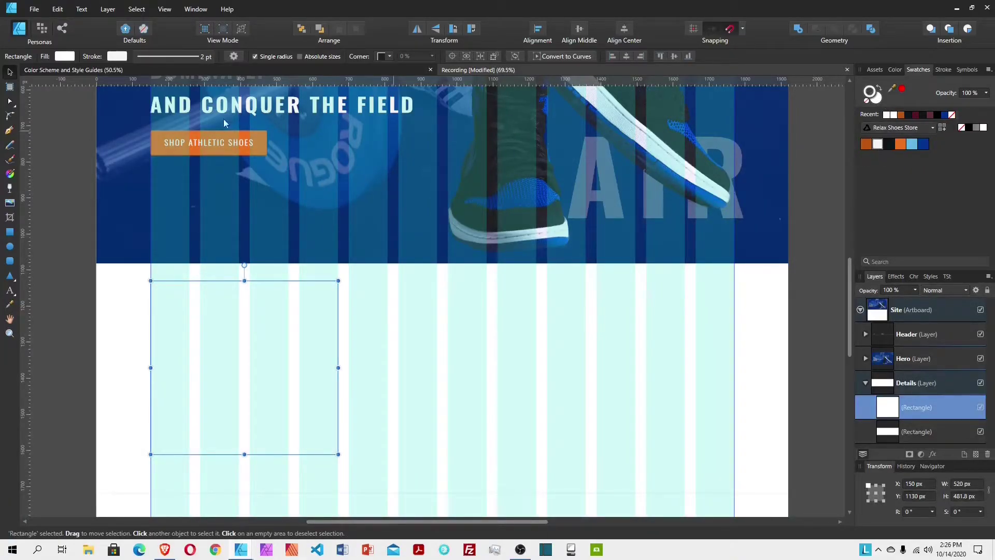
Step: Examine the card rectangle's faint border up close against the background
left_click(419, 373)
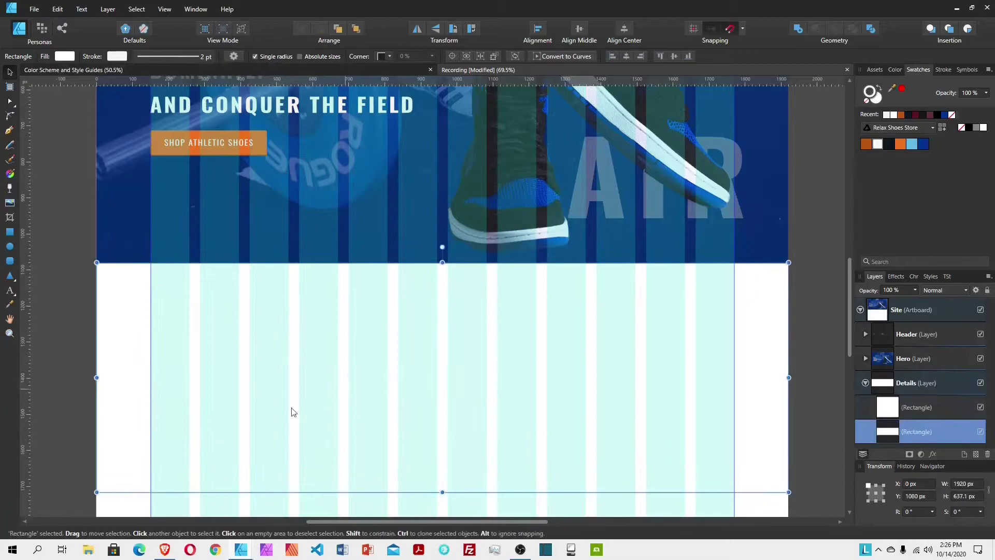
left_click(10, 333)
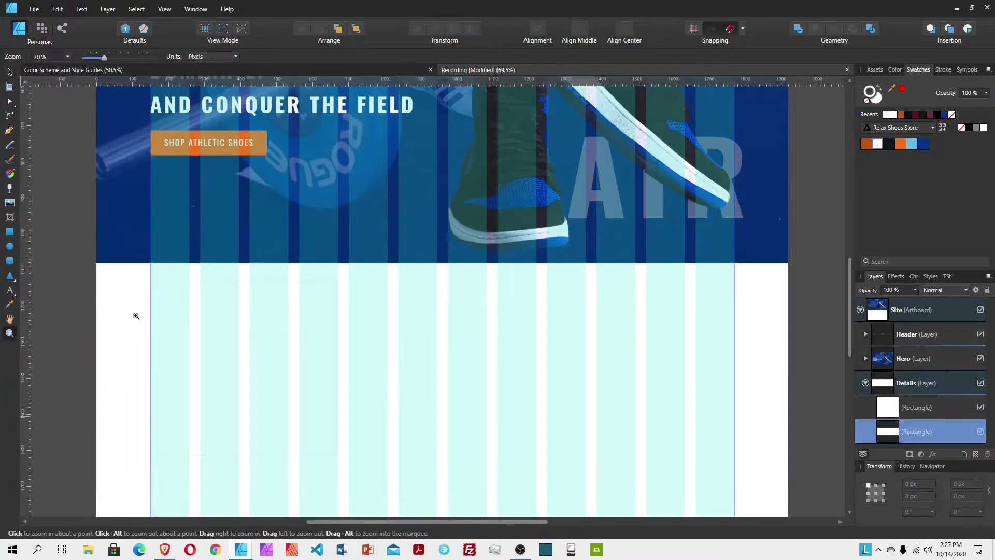
left_click(400, 339)
left_click(511, 279)
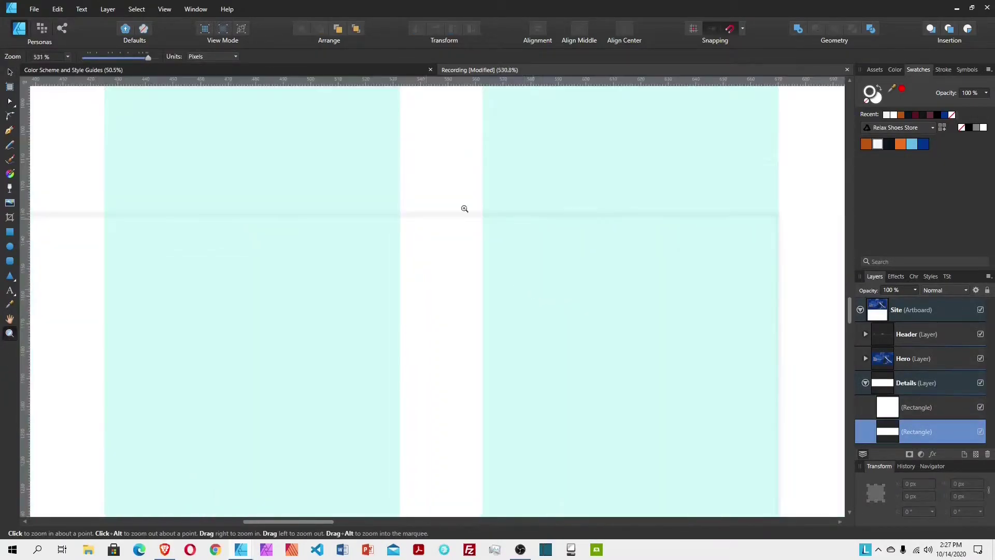
left_click_drag(607, 280, 402, 329)
left_click_drag(603, 301, 617, 318)
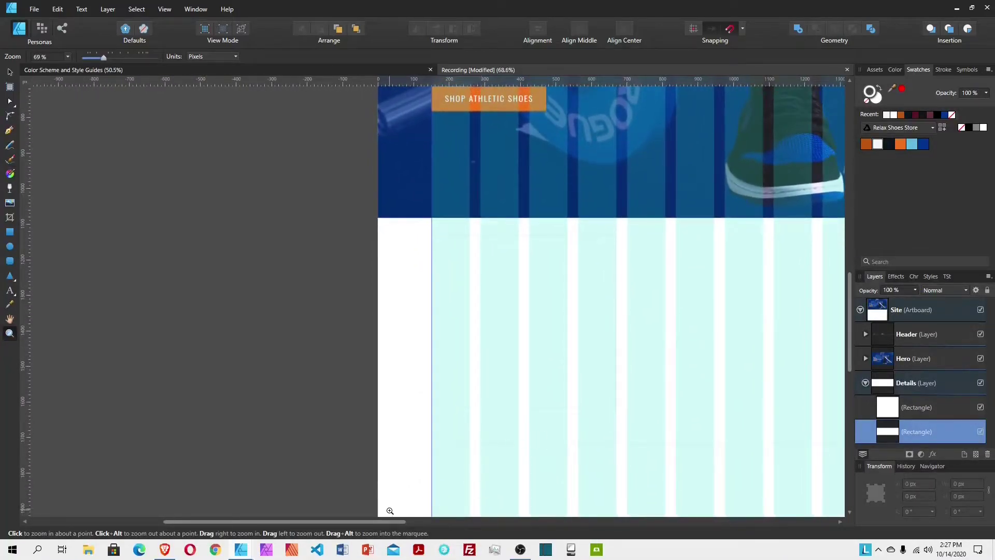
scroll(390, 518, "right", 5)
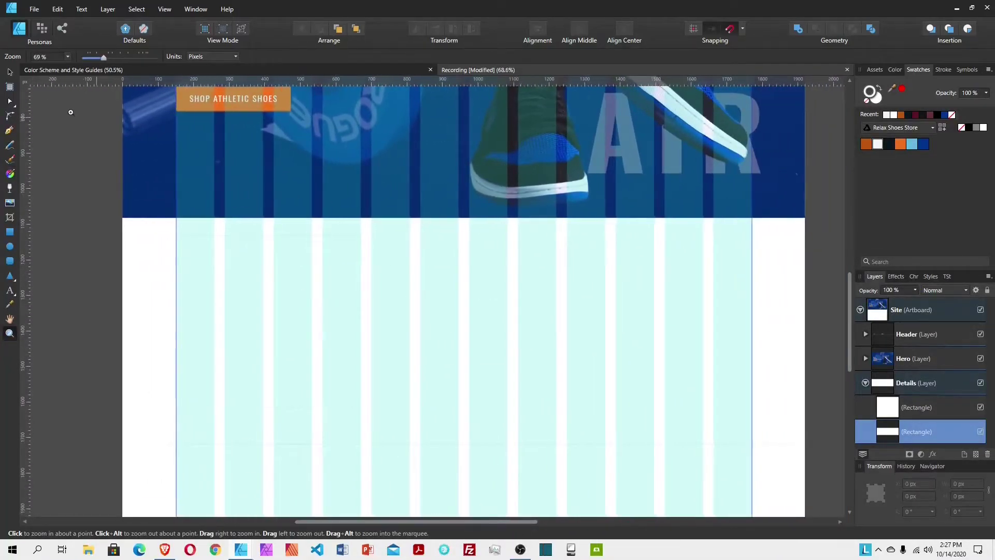
left_click(10, 71)
left_click(328, 57)
left_click(386, 56)
left_click(385, 80)
left_click(434, 57)
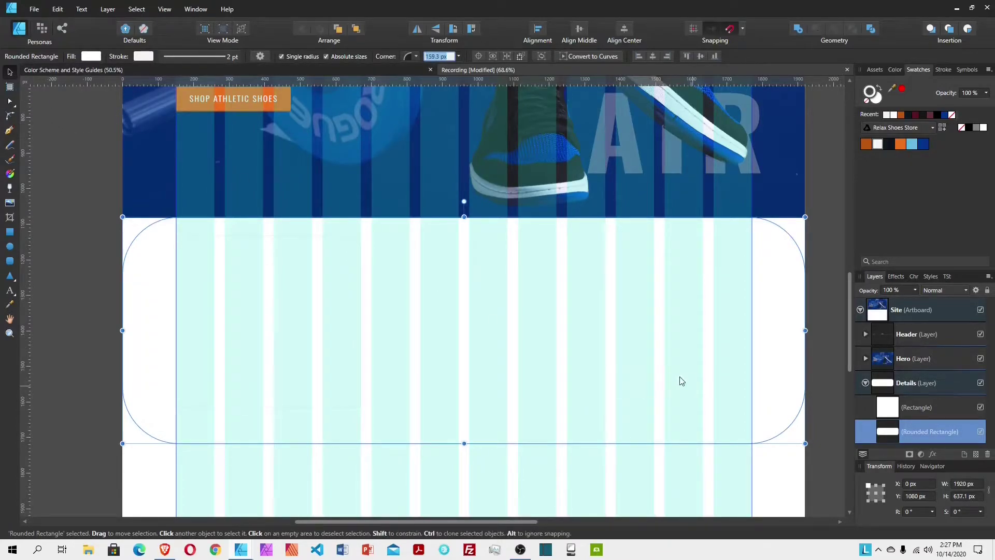
left_click(416, 56)
left_click(417, 66)
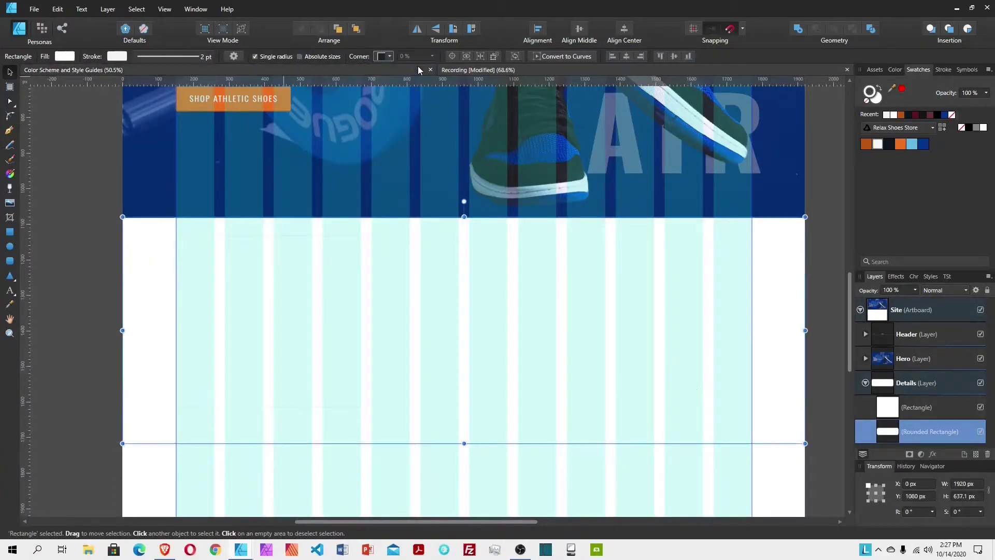
Step: Give the card rectangle rounded corners with an absolute radius of 6 px
left_click(944, 409)
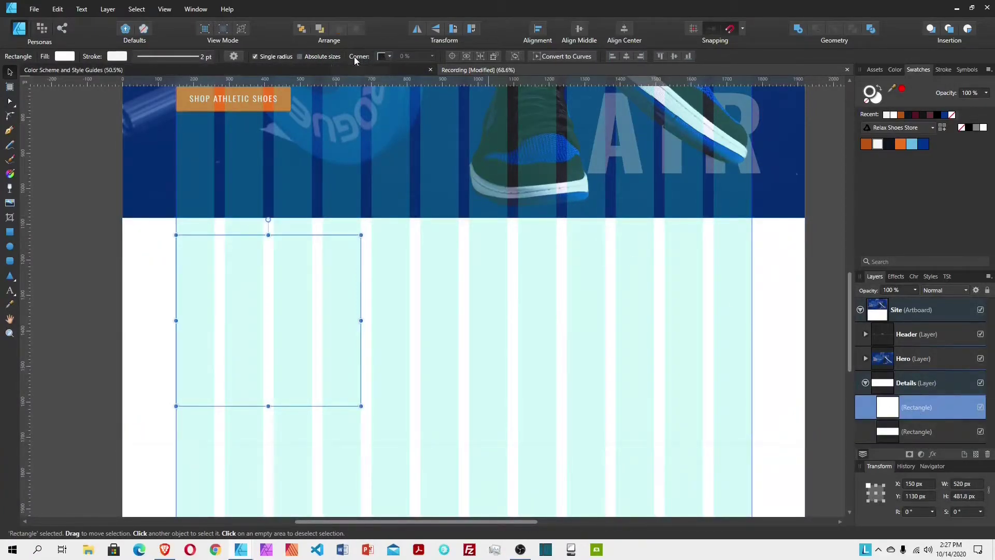
left_click(327, 57)
left_click(382, 57)
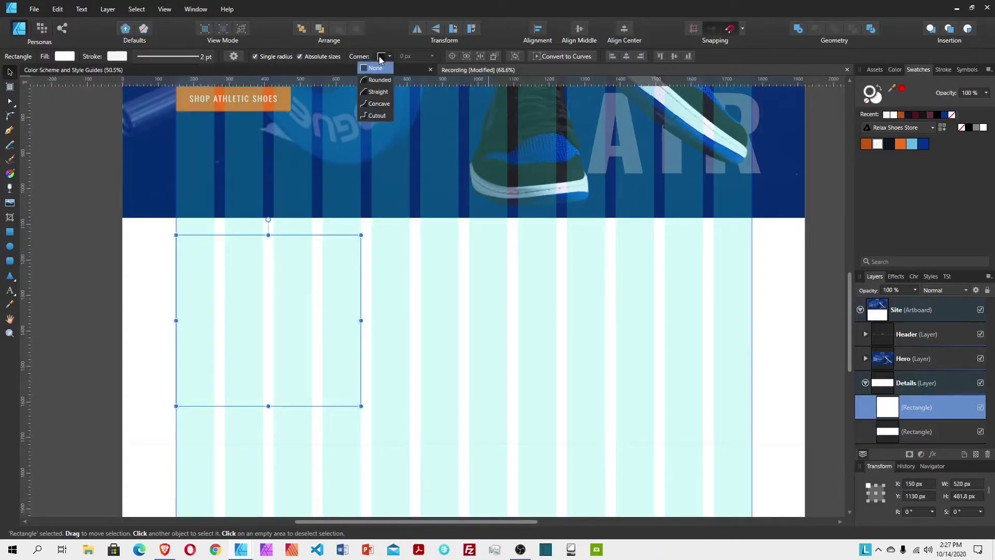
left_click(390, 79)
left_click(435, 57)
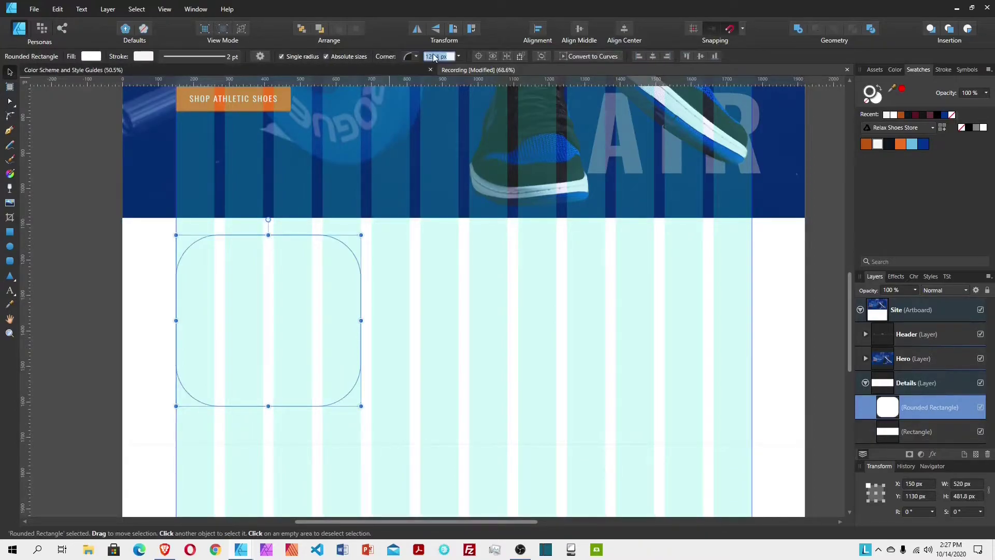
type("6")
key("Return")
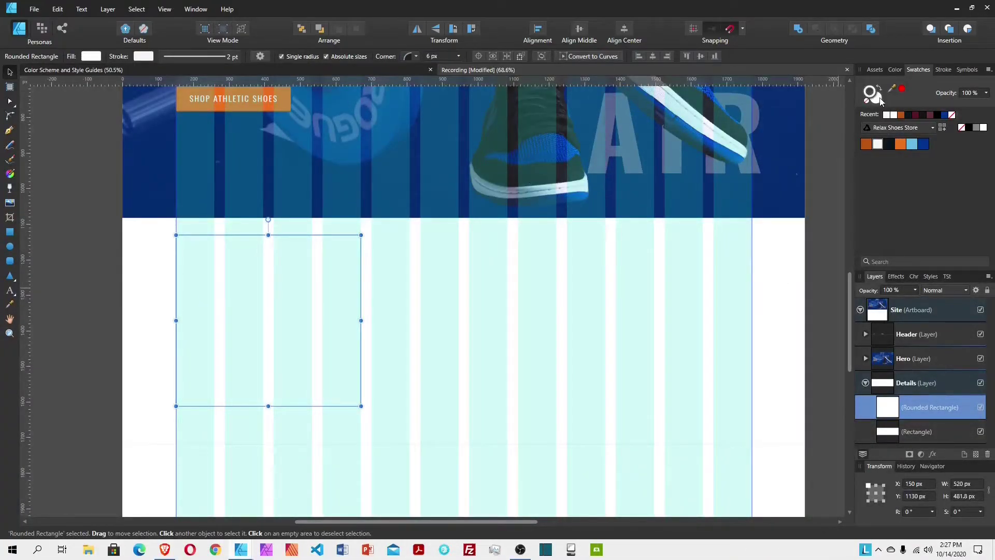
Step: Find the truck icon in the BlazyHires assets, place it near the card's upper-left corner and keep it in the Details layer above the card
left_click(874, 69)
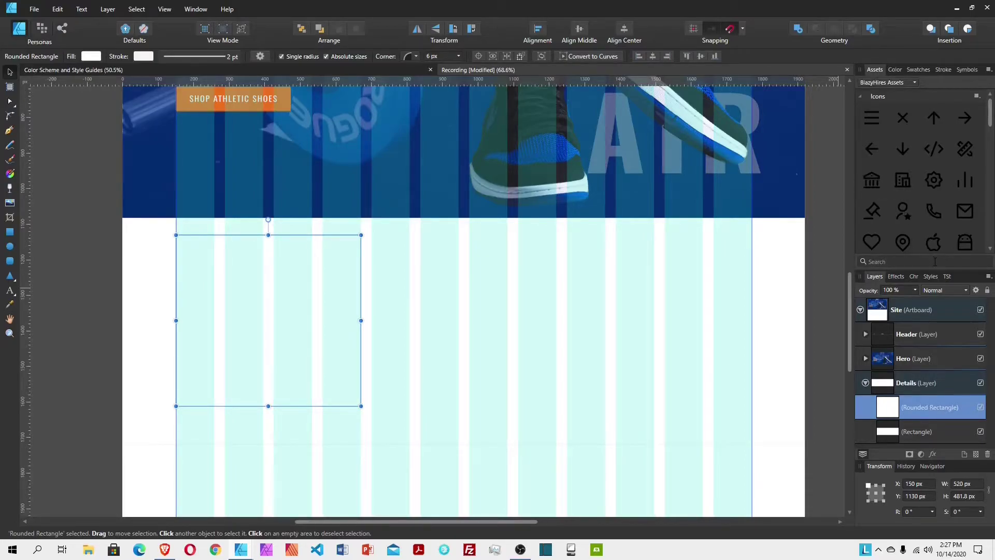
type("tr")
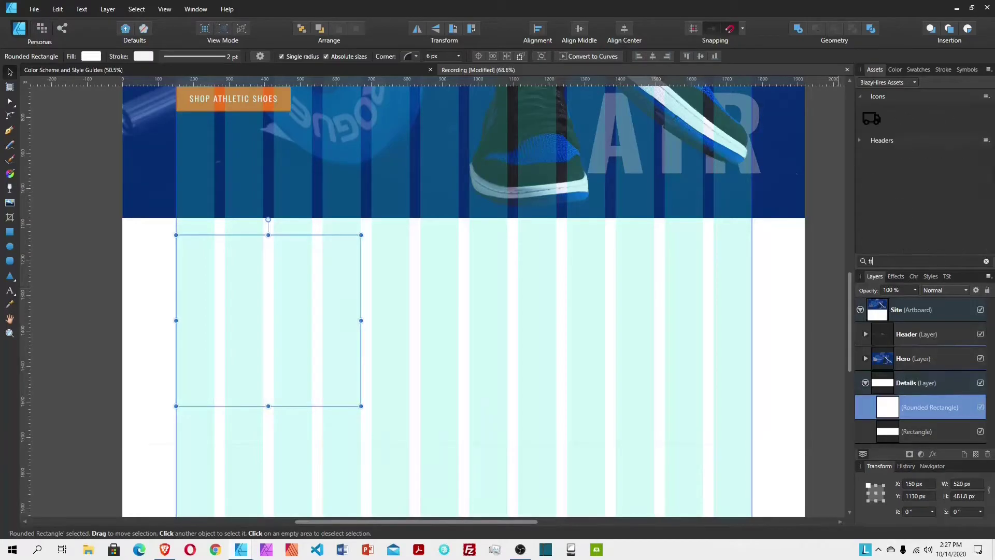
left_click_drag(871, 122, 198, 278)
left_click_drag(863, 386, 869, 406)
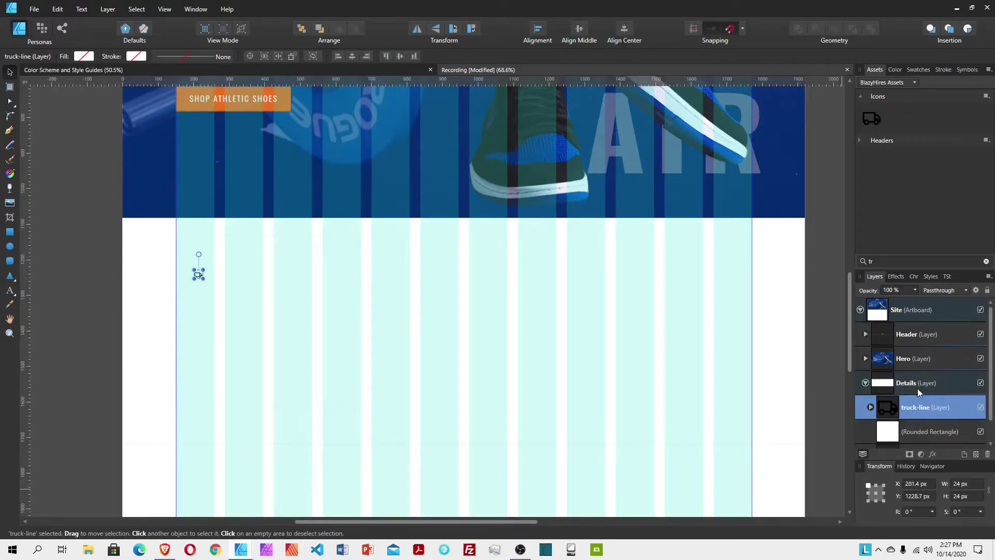
scroll(918, 387, "down", 1)
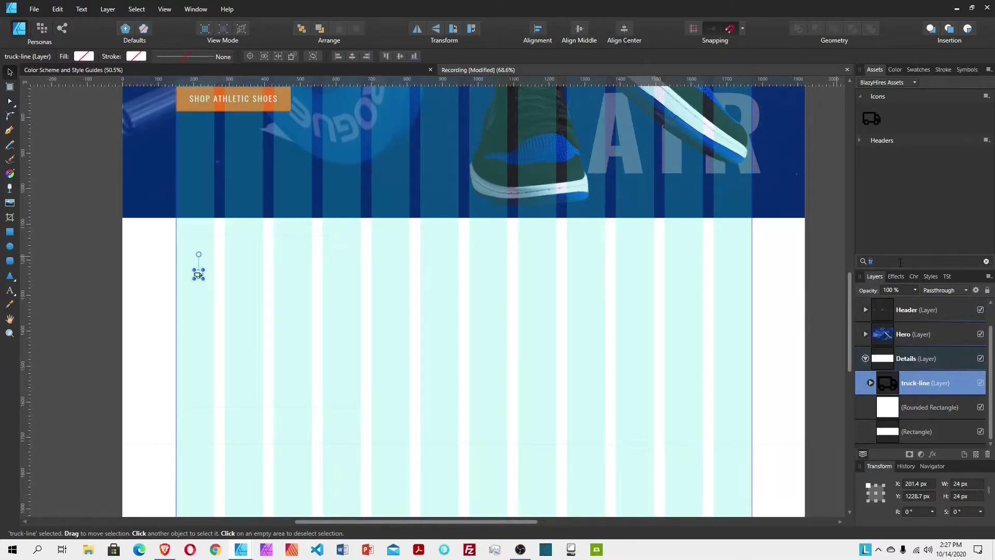
Step: Find the customer service and refresh icons in the assets, place both in the section's middle area, and select the truck icon
type("cus")
left_click_drag(875, 118, 430, 384)
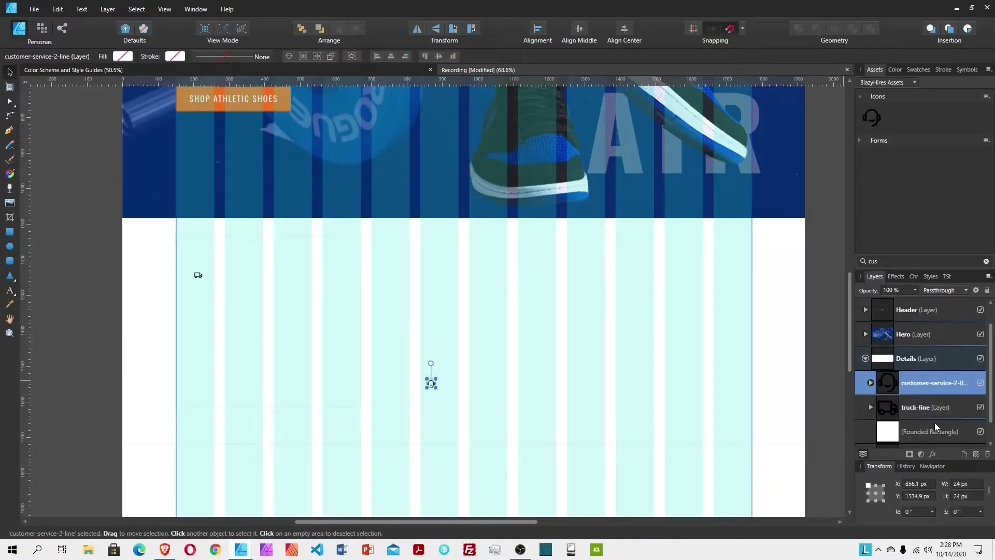
left_click(886, 261)
type("re")
left_click_drag(907, 148, 487, 370)
scroll(907, 408, "down", 2)
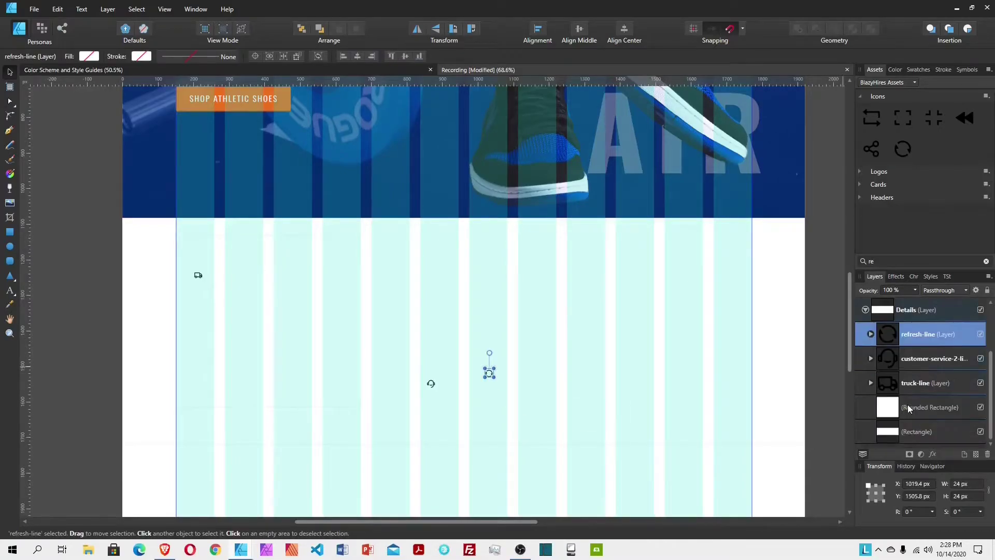
left_click(915, 383)
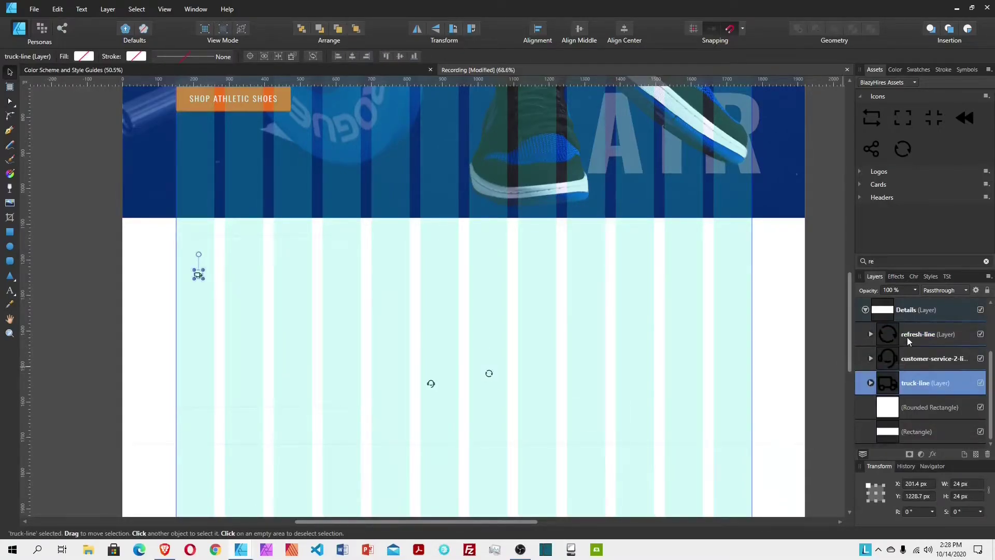
Step: Align the truck, customer service and refresh icons along their vertical middles and scale them together proportionally to 108 px high
left_click(907, 337, "shift")
left_click(578, 30)
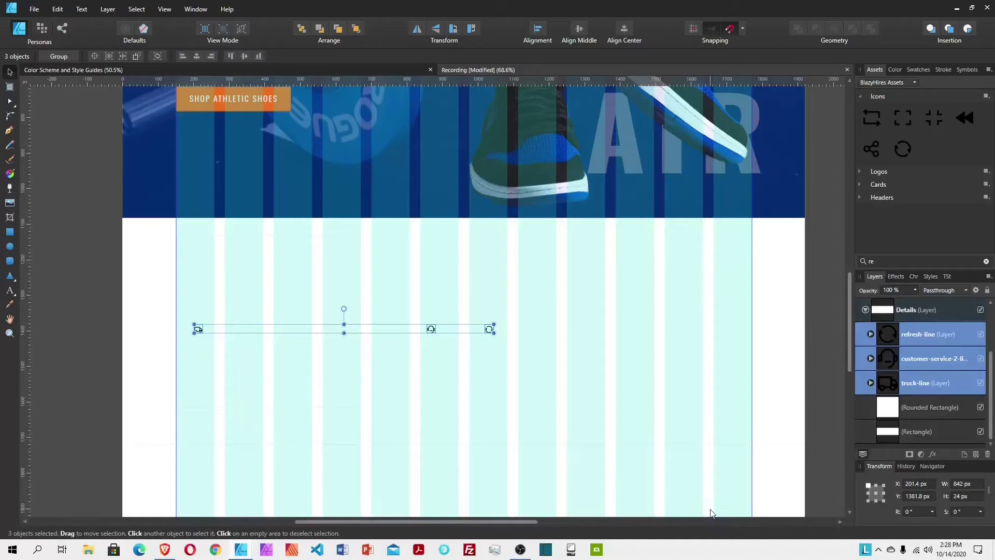
left_click(973, 497)
type("108")
key("Return")
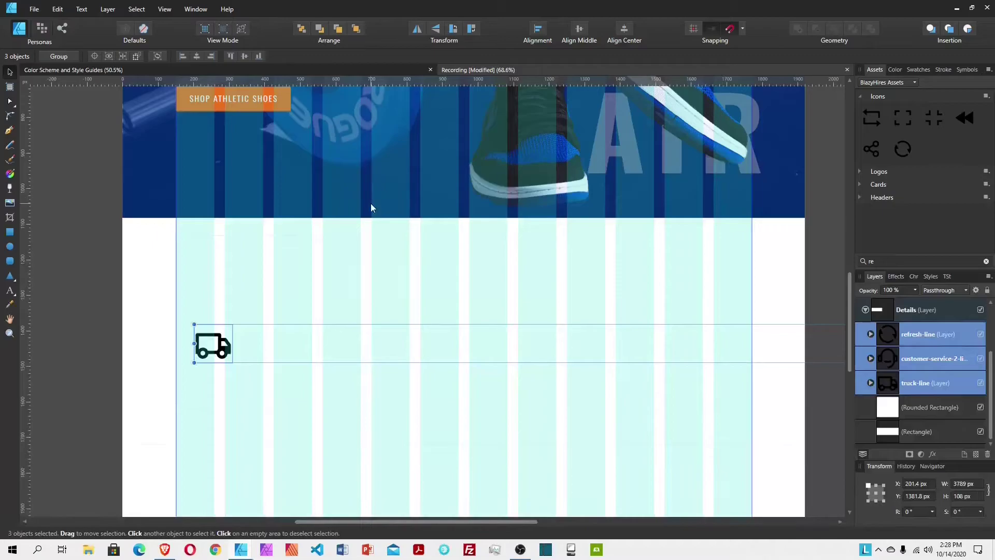
Step: Move the customer service and refresh icons together horizontally back into the Details section, with their shared X at 697.5 px
left_click(910, 336)
left_click(916, 358, "shift")
key("ctrl+apostrophe")
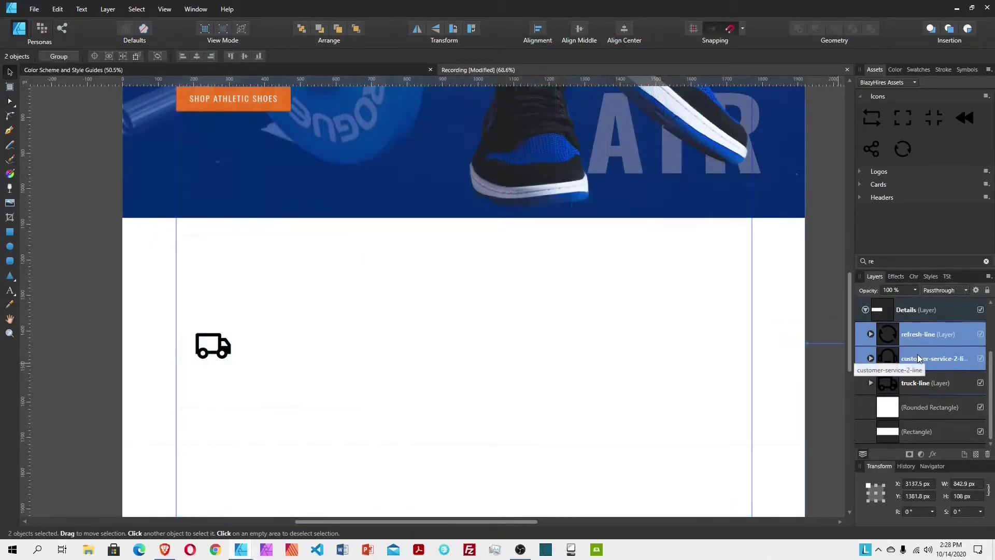
key("shift+Left")
key("shift+Left")
key("shift+Left")
key("shift+Left")
key("shift+Left")
key("shift+Left")
key("shift+Left")
key("shift+Left")
key("shift+Left")
key("shift+Left")
key("shift+Left")
key("shift+Left")
key("shift+Left")
key("shift+Left")
key("shift+Left")
key("shift+Left")
key("shift+Left")
key("shift+Left")
key("shift+Left")
key("shift+Left")
key("shift+Left")
key("shift+Left")
key("shift+Left")
key("shift+Left")
key("shift+Left")
key("shift+Left")
key("shift+Left")
key("shift+Left")
key("shift+Left")
key("shift+Left")
key("shift+Left")
key("shift+Left")
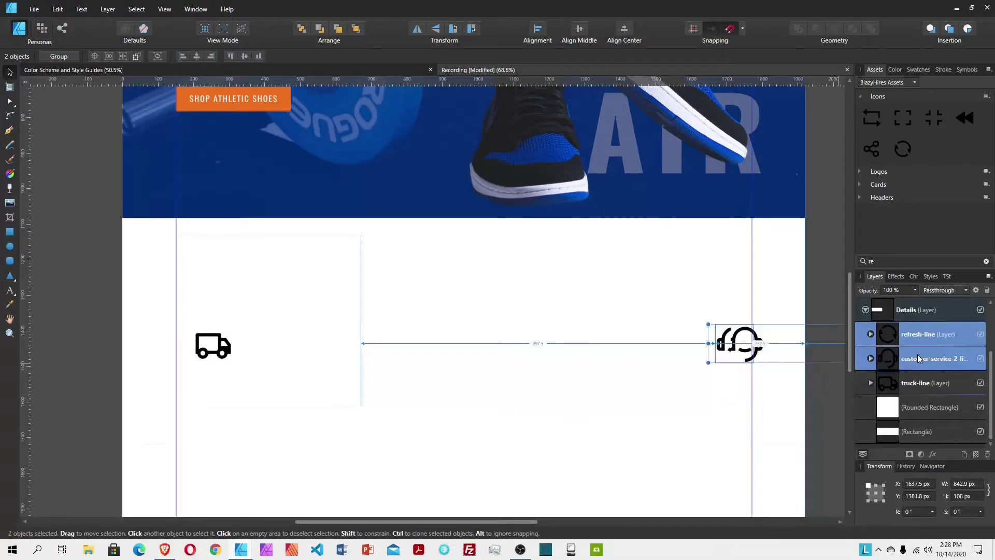
key("shift+Left")
key("shift+Left")
key("shift+Left")
key("shift+Left")
key("shift+Left")
key("shift+Left")
key("shift+Left")
key("shift+Left")
key("shift+Left")
key("shift+Left")
key("shift+Left")
key("shift+Left")
key("shift+Left")
key("shift+Left")
key("shift+Left")
key("shift+Left")
key("shift+Left")
key("shift+Left")
key("shift+Left")
key("shift+Left")
key("ctrl+apostrophe")
key("shift+Left")
key("shift+Left")
key("shift+Left")
key("shift+Left")
key("shift+Left")
key("shift+Left")
key("shift+Left")
key("shift+Left")
key("shift+Left")
key("shift+Left")
key("shift+Left")
key("shift+Left")
key("shift+Left")
key("shift+Left")
key("shift+Left")
key("shift+Left")
key("shift+Left")
key("shift+Left")
key("shift+Left")
key("shift+Left")
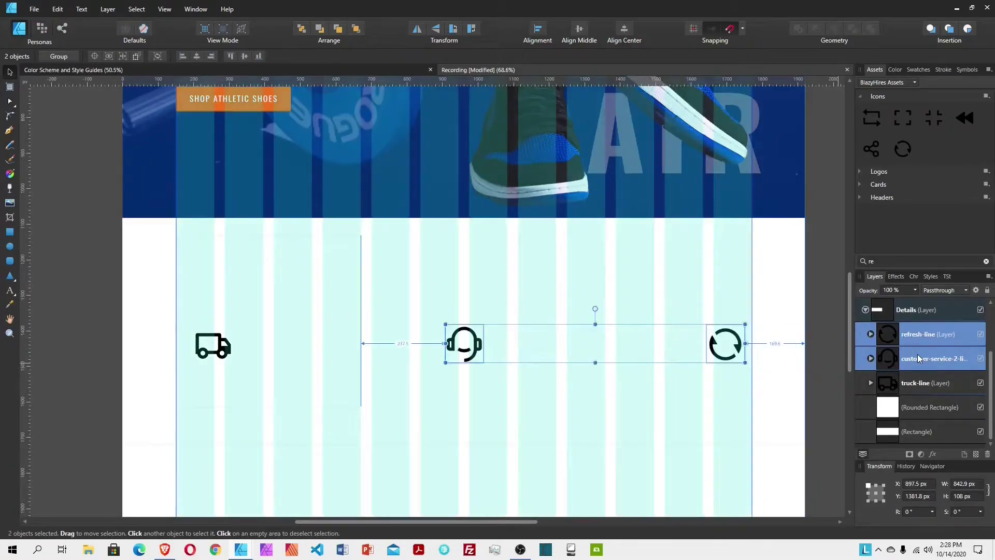
key("shift+Left")
key("shift+Left")
key("shift+Left")
key("shift+Left")
key("shift+Left")
key("shift+Left")
key("shift+Left")
key("shift+Left")
key("shift+Left")
key("shift+Left")
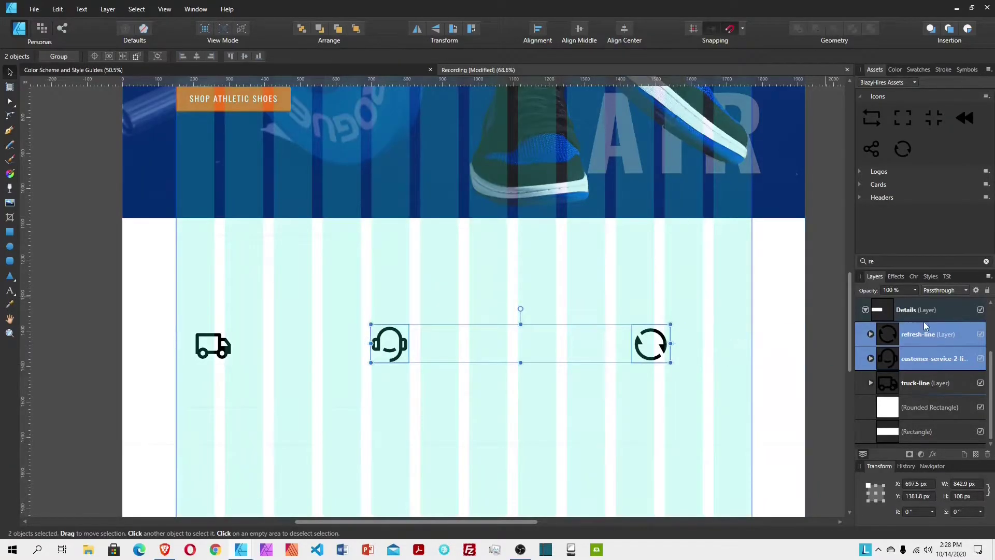
Step: Align the truck icon to the left and top edges of the rounded card
left_click(956, 388)
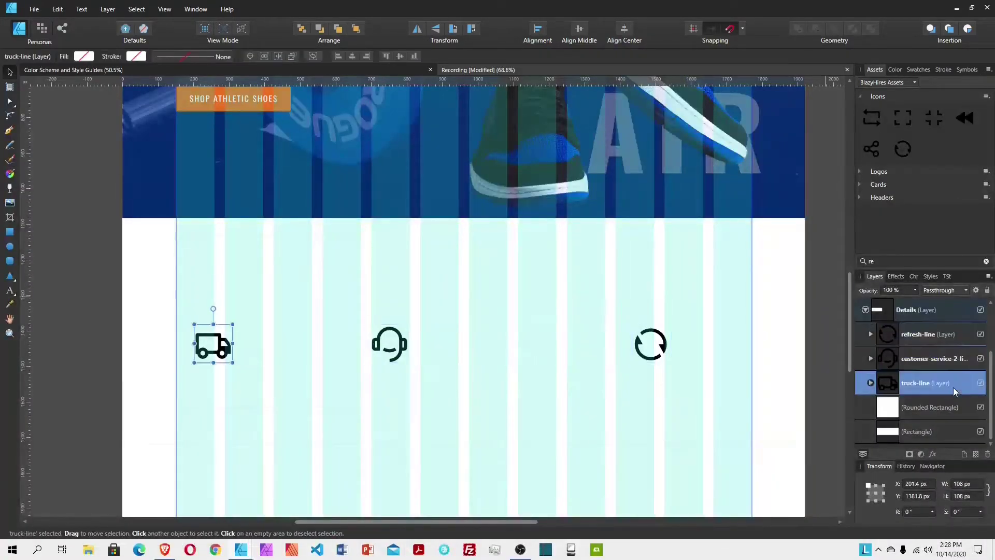
left_click(913, 408, "shift")
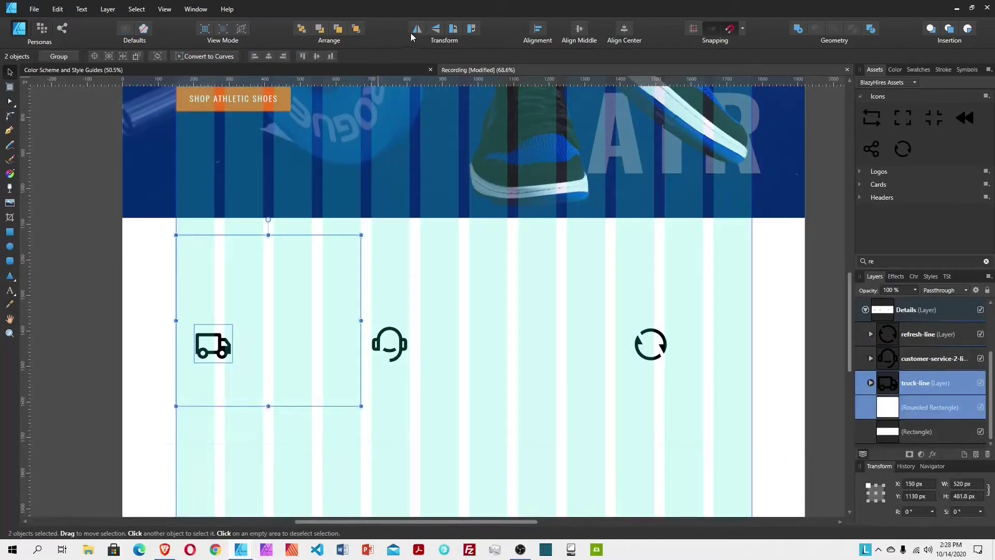
left_click(537, 29)
left_click(546, 62)
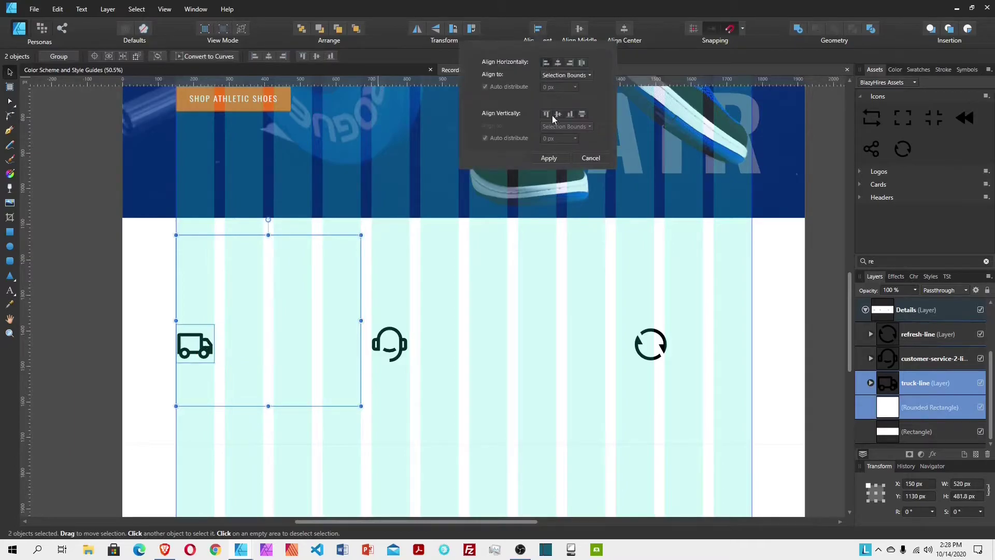
left_click(546, 114)
left_click(550, 158)
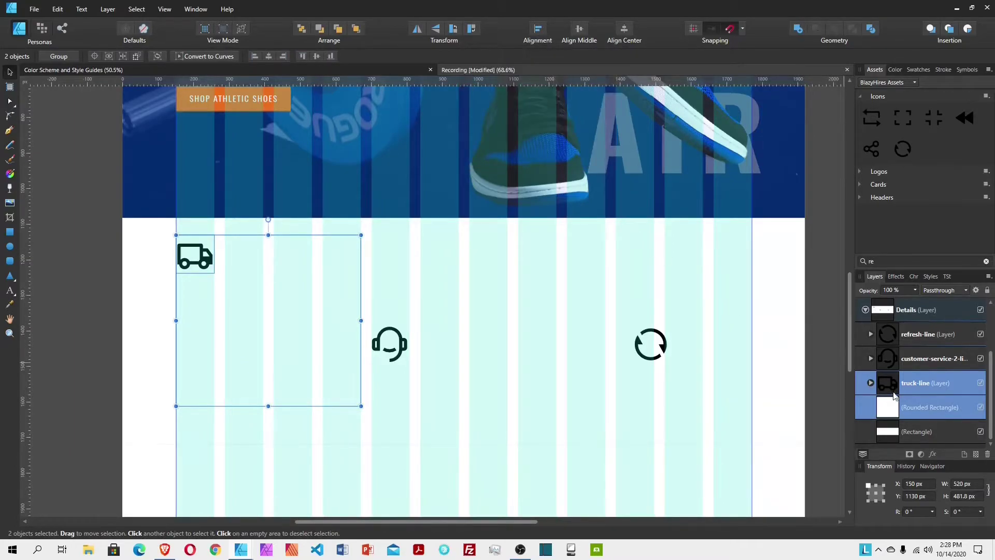
Step: Inset the truck icon 40 px from the card's top edge and 40 px from its left edge
left_click(909, 388)
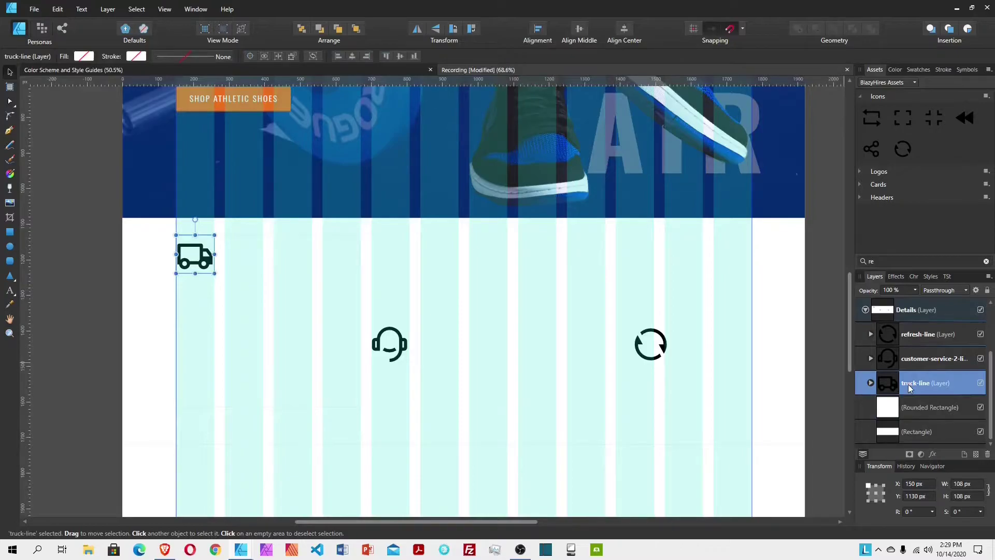
key("shift+Down")
key("shift+Down")
key("shift+Down")
key("shift+Down")
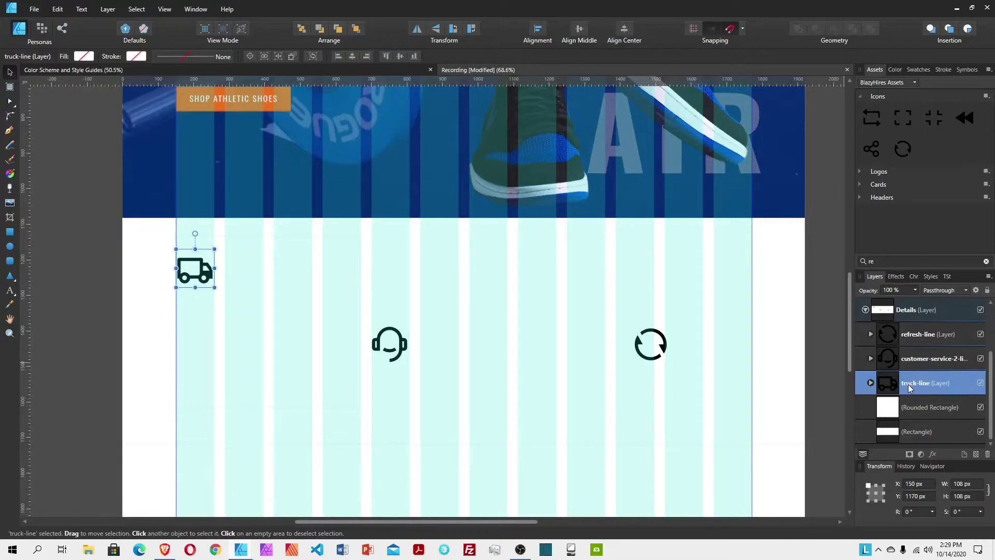
key("shift+Right")
key("shift+Right")
key("shift+Right")
key("shift+Right")
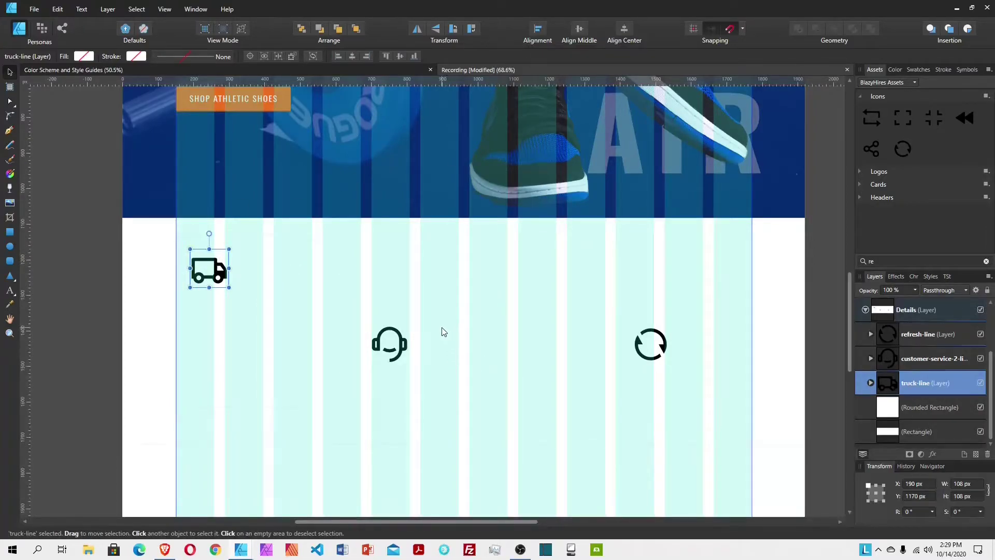
Step: Copy the Heading 2 text from the style guide document and place it just below the truck icon in the Recording document
left_click(314, 70)
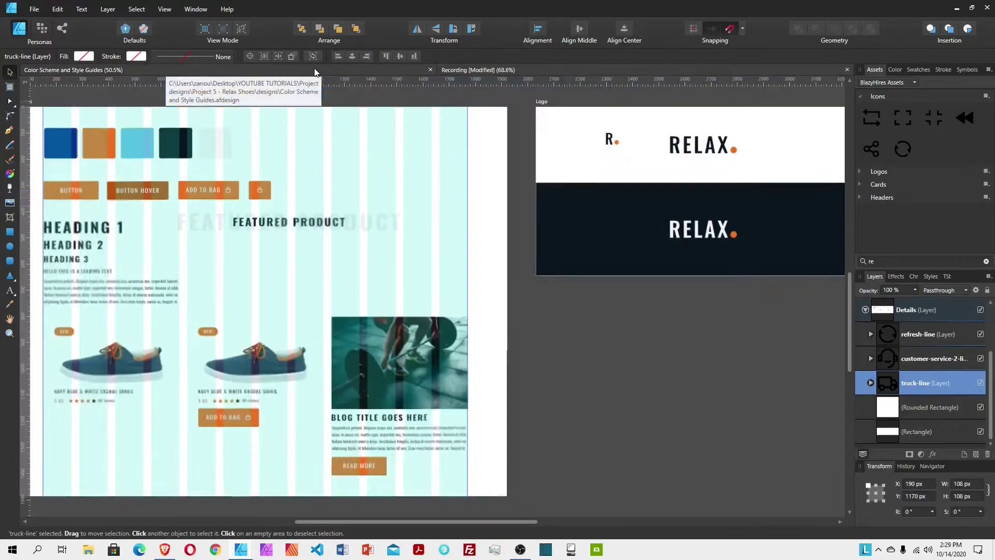
left_click(79, 248)
double_click(79, 248)
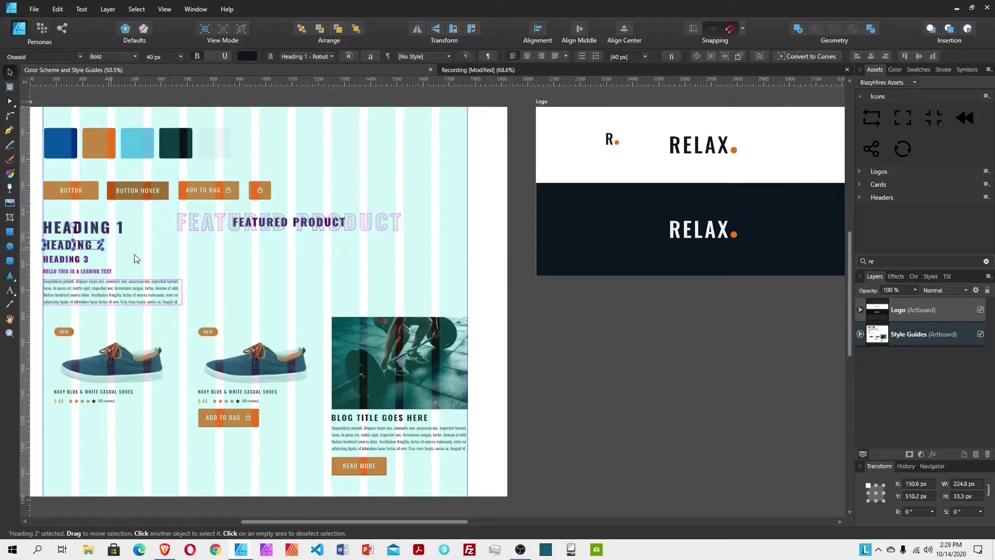
left_click(492, 70)
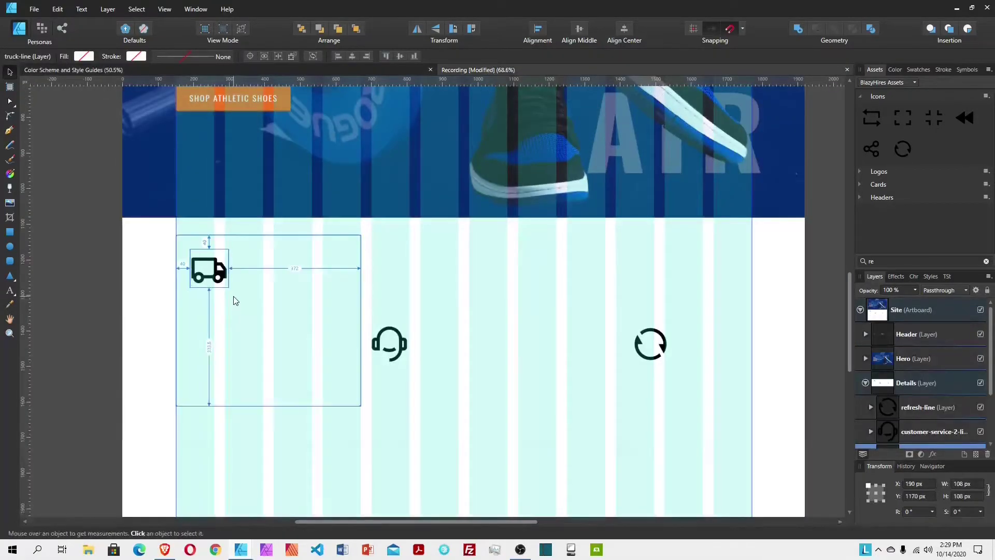
key("ctrl+v")
mouse_move(220, 299)
left_mouse_down()
mouse_move(237, 317)
mouse_move(232, 309)
left_mouse_up()
Step: Replace the copied heading's text with "Shipping info"
double_click(228, 309)
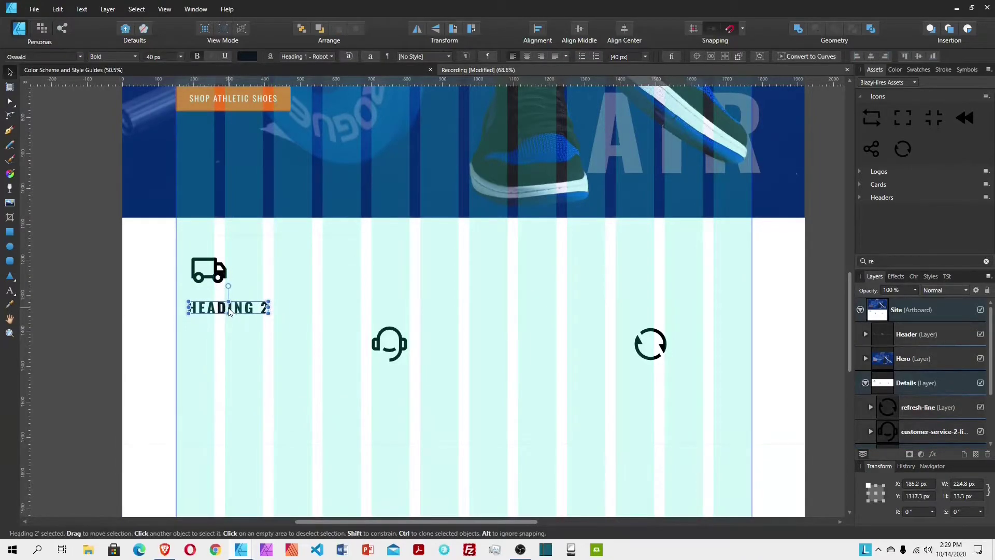
double_click(230, 309)
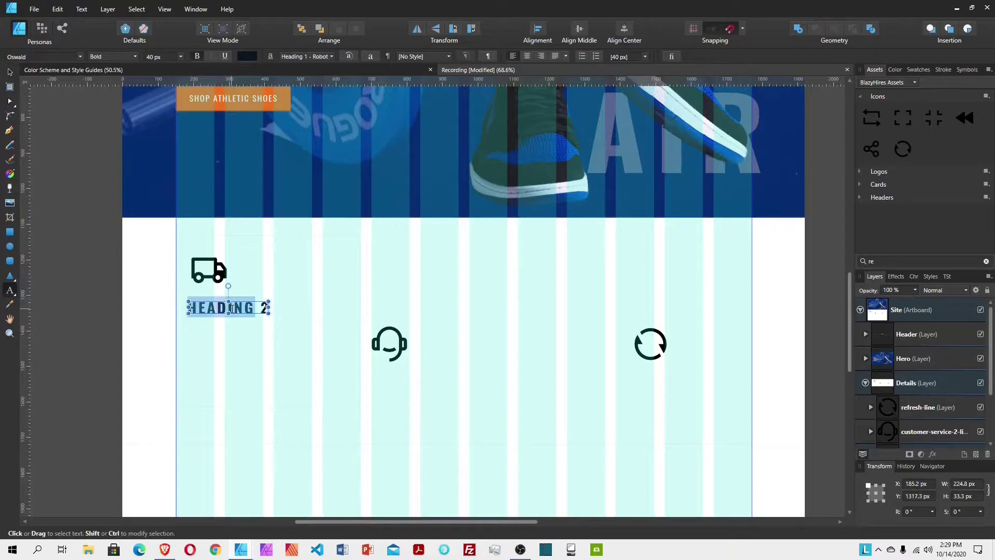
triple_click(230, 308)
type("SHIPPING")
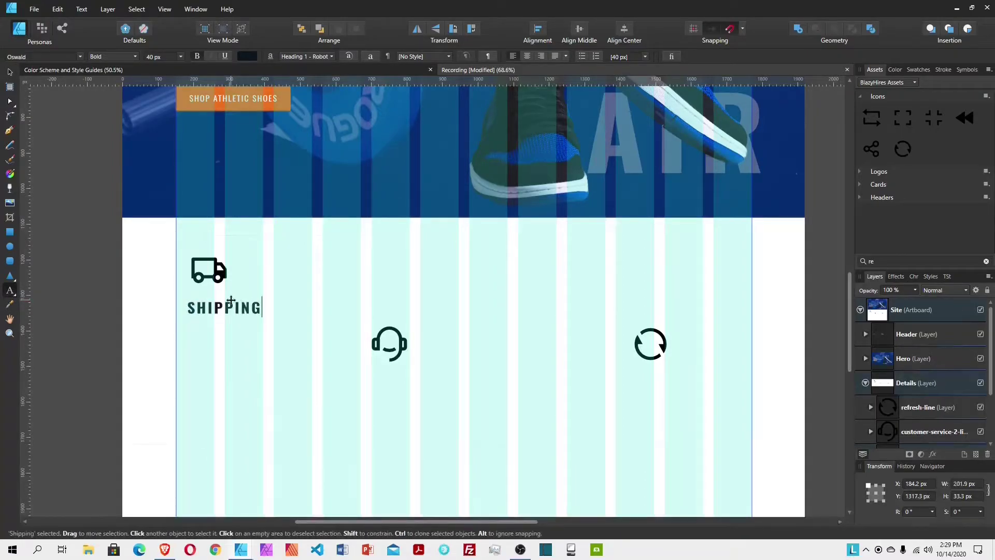
type(" info")
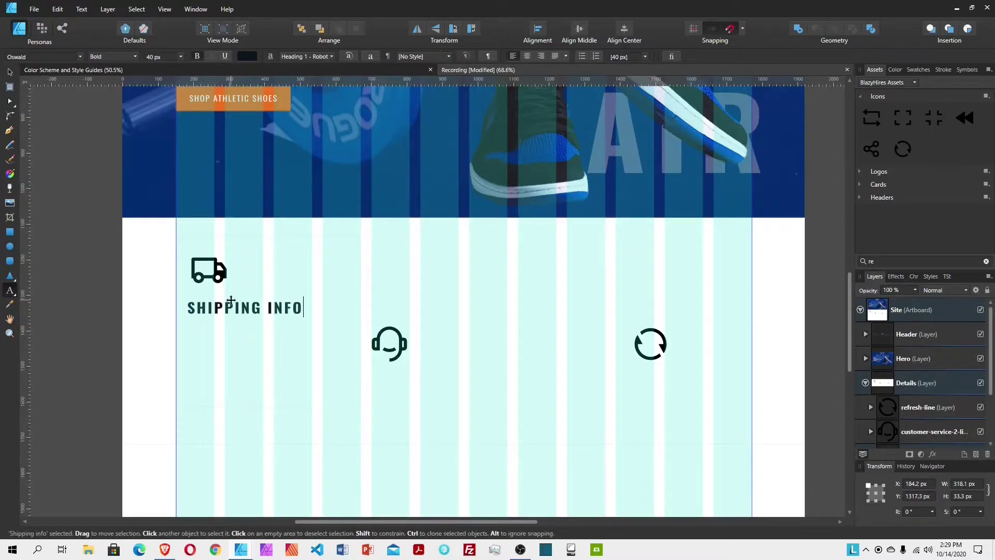
key("Escape")
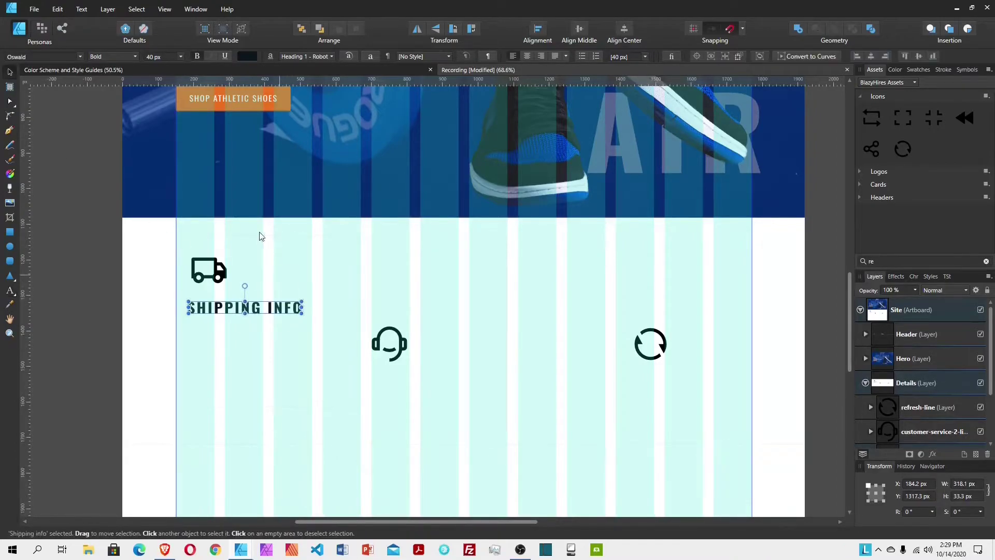
Step: Set the Shipping info heading's font size to 30 px
left_click(153, 57)
double_click(153, 57)
type("30")
key("Return")
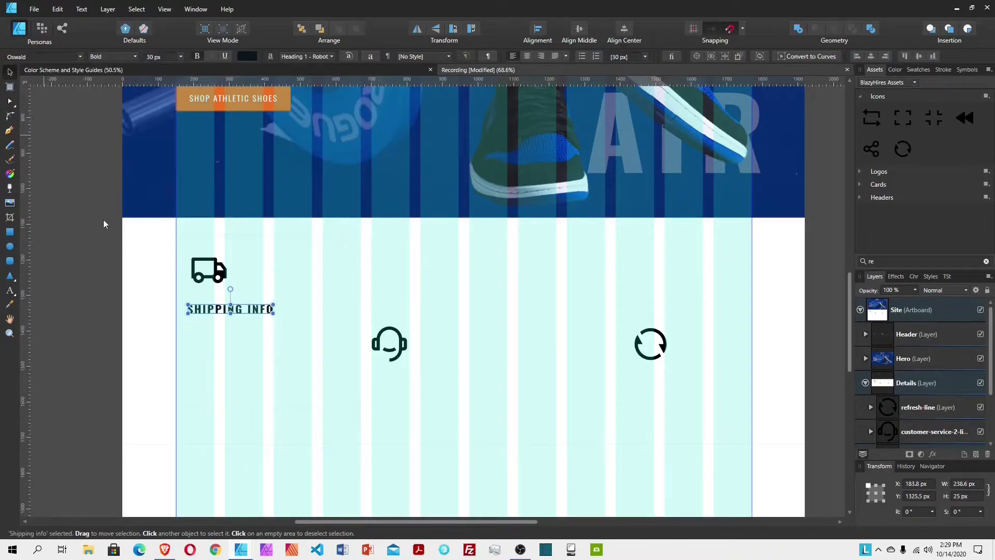
Step: Take the Shipping info text out of the truck-line layer and place it between that layer and the card in Details
left_click(259, 338)
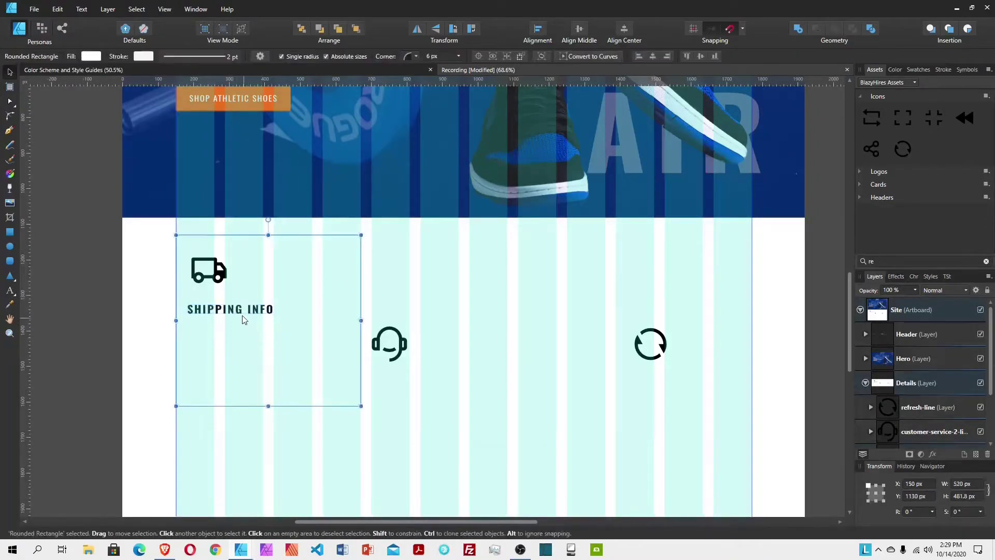
scroll(910, 410, "down", 3)
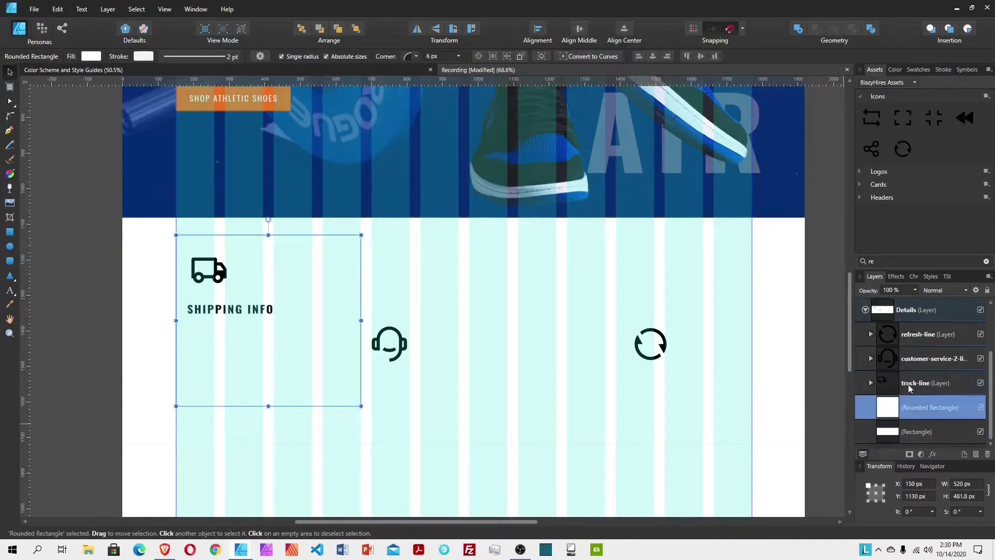
left_click(906, 384)
left_click(871, 382)
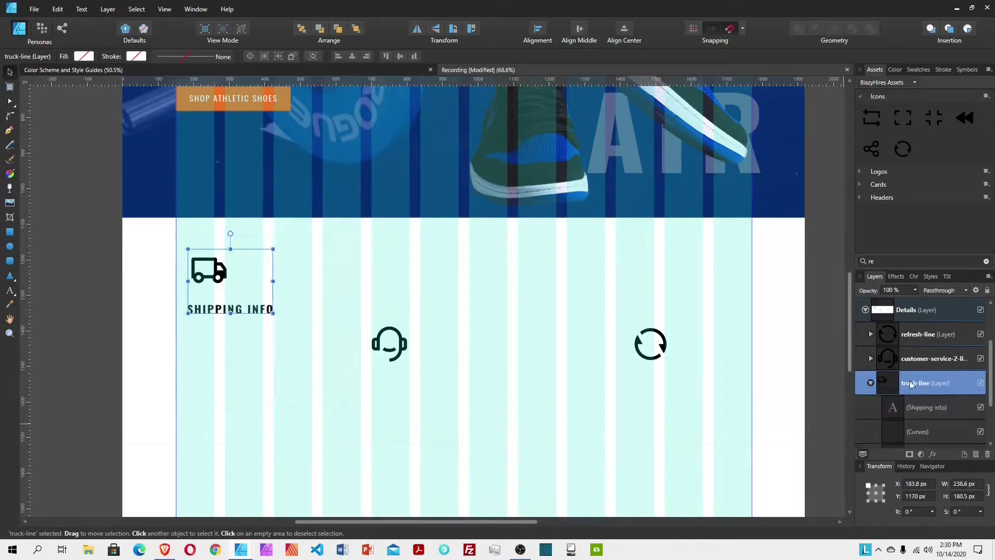
scroll(916, 381, "down", 3)
left_click(894, 344)
left_click_drag(876, 340, 882, 318)
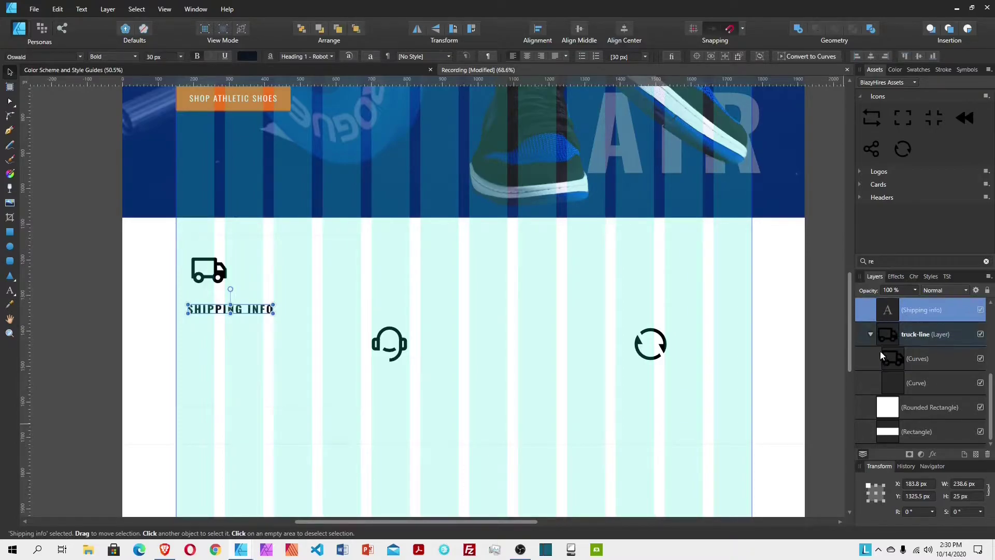
left_click(872, 334)
left_click_drag(868, 357, 869, 383)
Step: Shift the Shipping info heading slightly right and up beneath the truck icon, to about X 204 px and Y 1311 px
left_click_drag(215, 316, 222, 315)
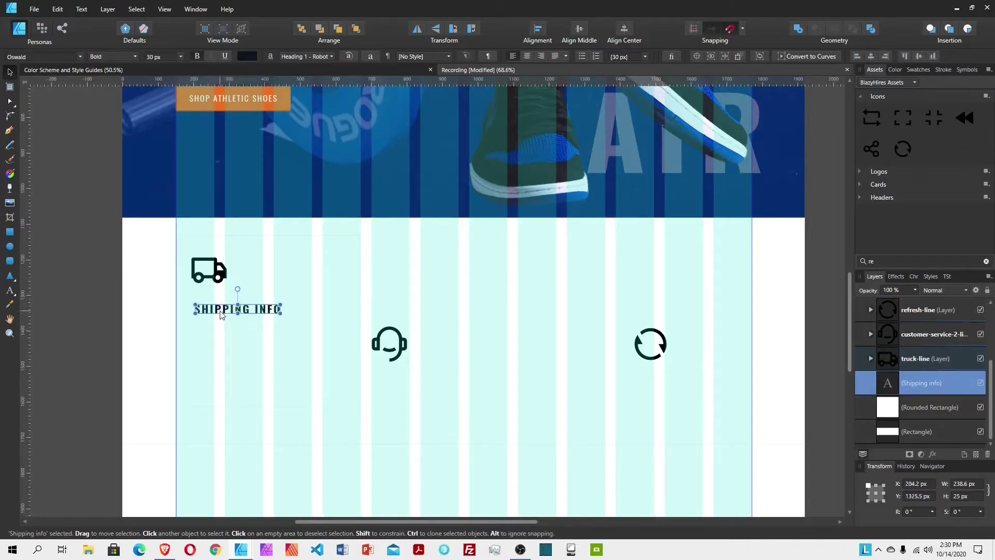
left_click(908, 363)
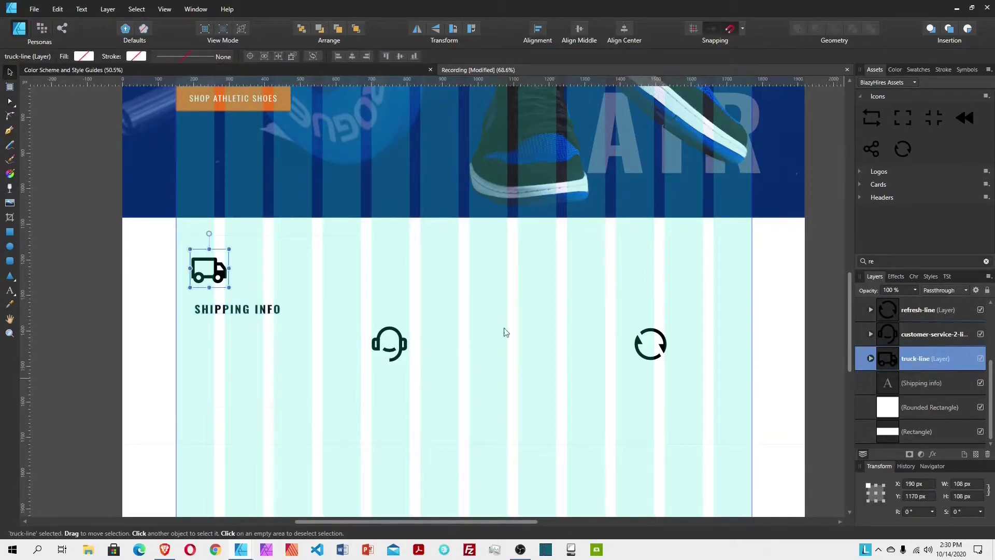
left_click(207, 307)
mouse_move(212, 314)
left_mouse_down()
mouse_move(212, 296)
mouse_move(213, 311)
left_mouse_up()
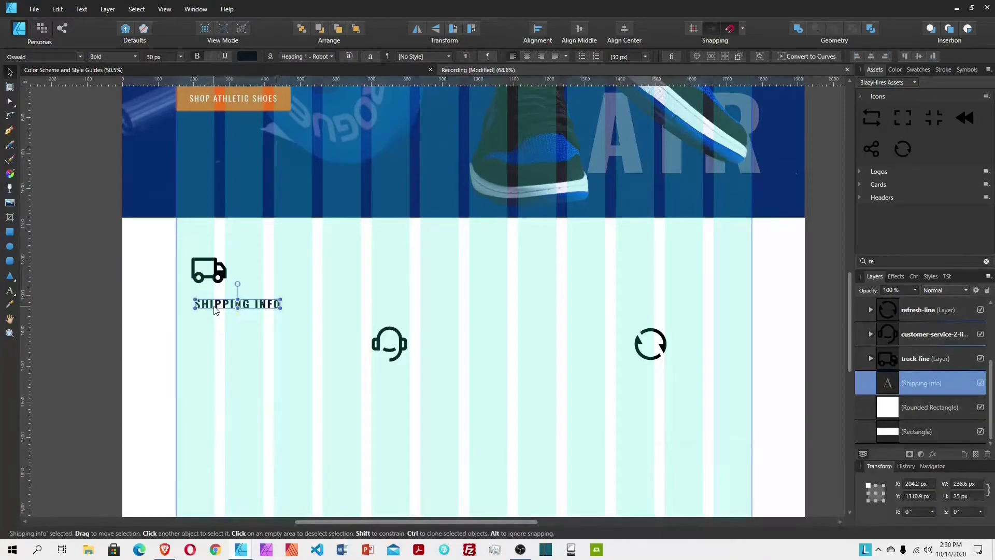
Step: Left-align the Shipping info heading with the truck icon and space the two 40 px apart vertically
left_click(912, 361, "ctrl")
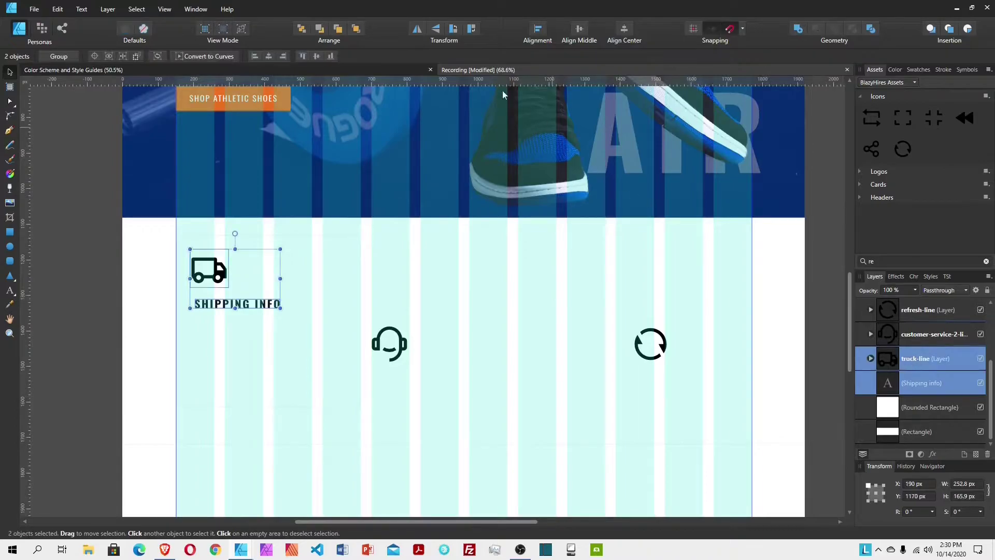
left_click(534, 32)
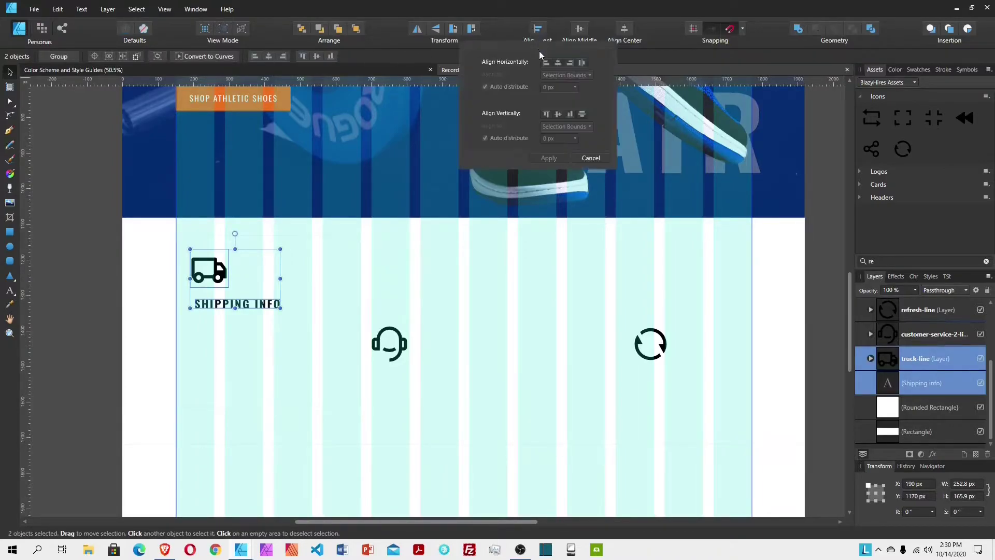
left_click(546, 62)
left_click(582, 112)
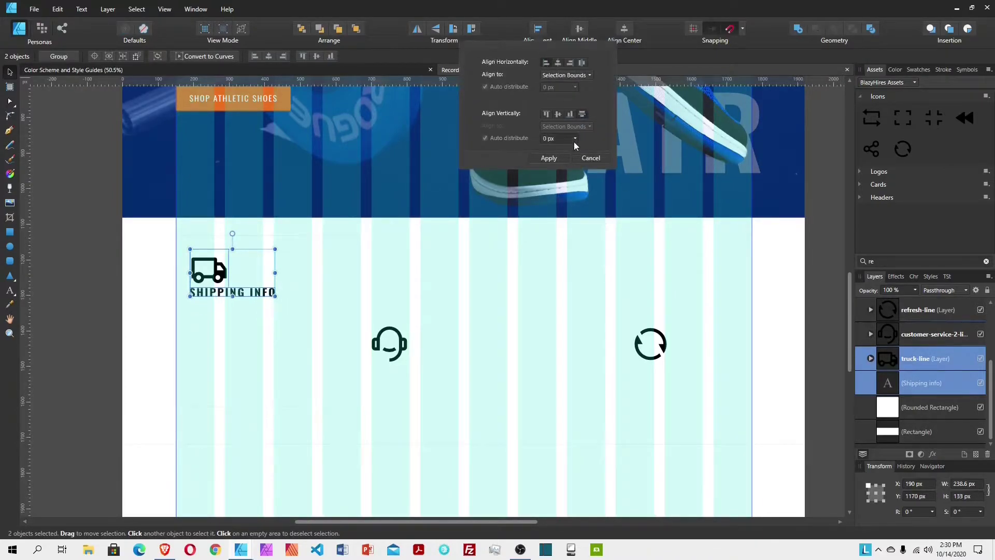
left_click(547, 140)
type("40")
key("Return")
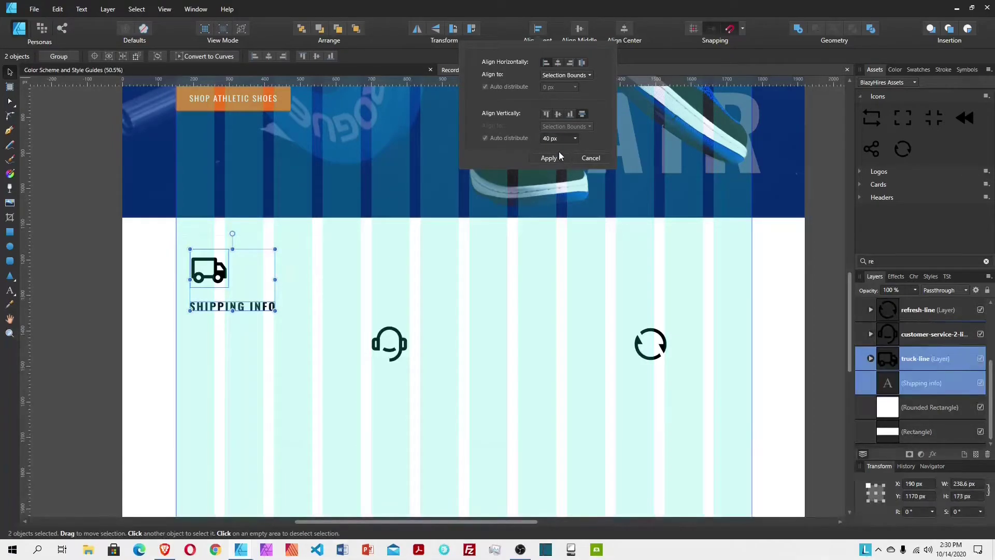
left_click(561, 155)
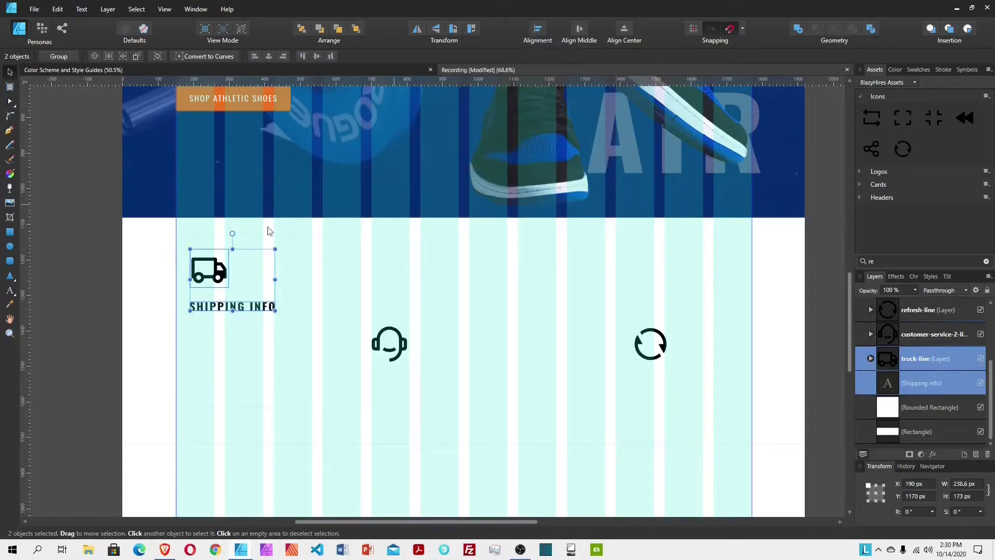
left_click(216, 312)
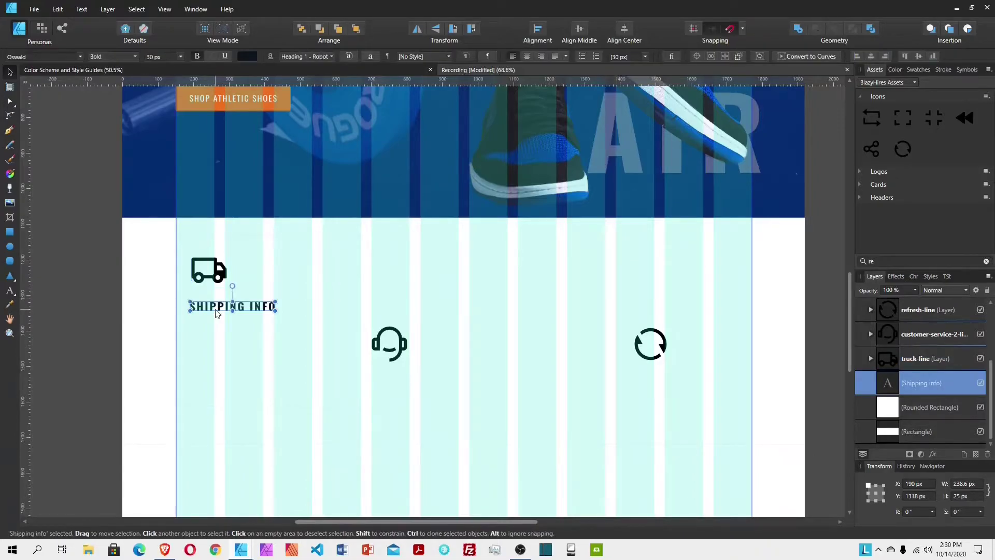
Step: Copy the body paragraph from the Style Guides artboard into Details and place it below the Shipping info heading, left-aligned at X 190 px
left_click(99, 70)
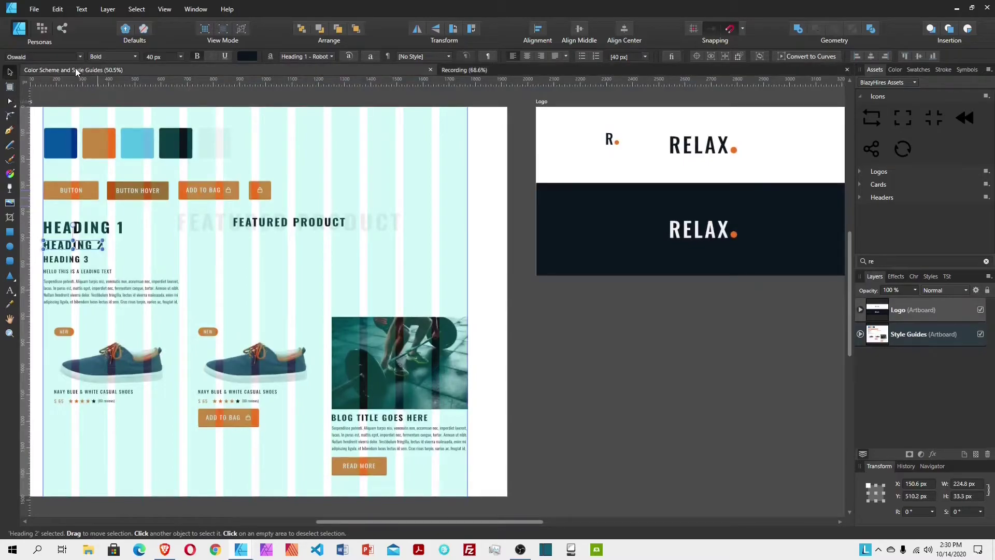
left_click(102, 296)
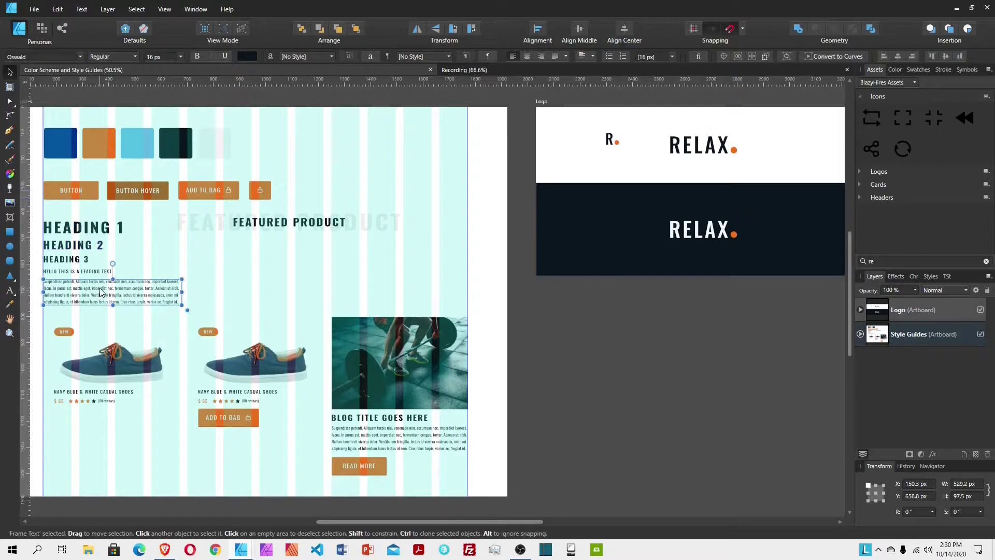
left_click(466, 72)
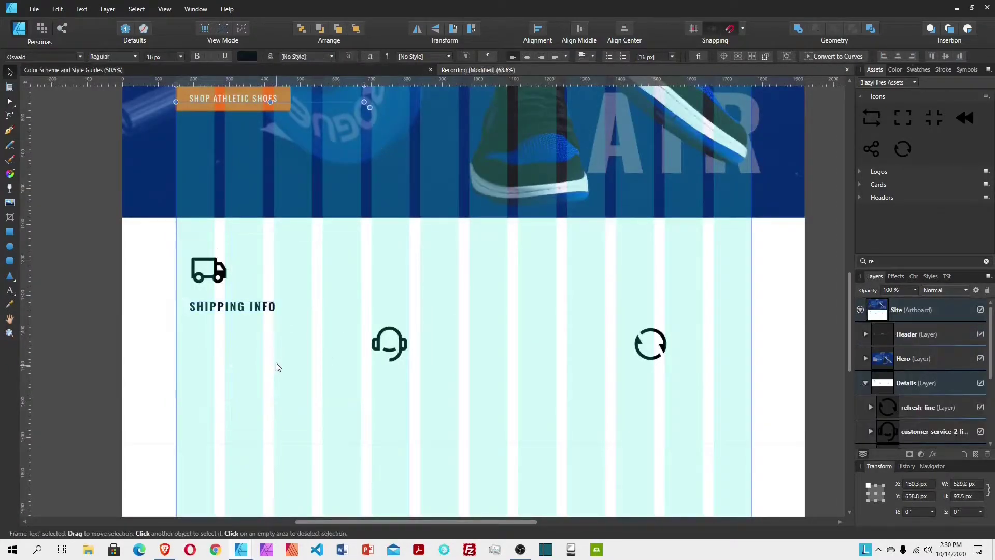
scroll(902, 415, "down", 3)
left_click(923, 363)
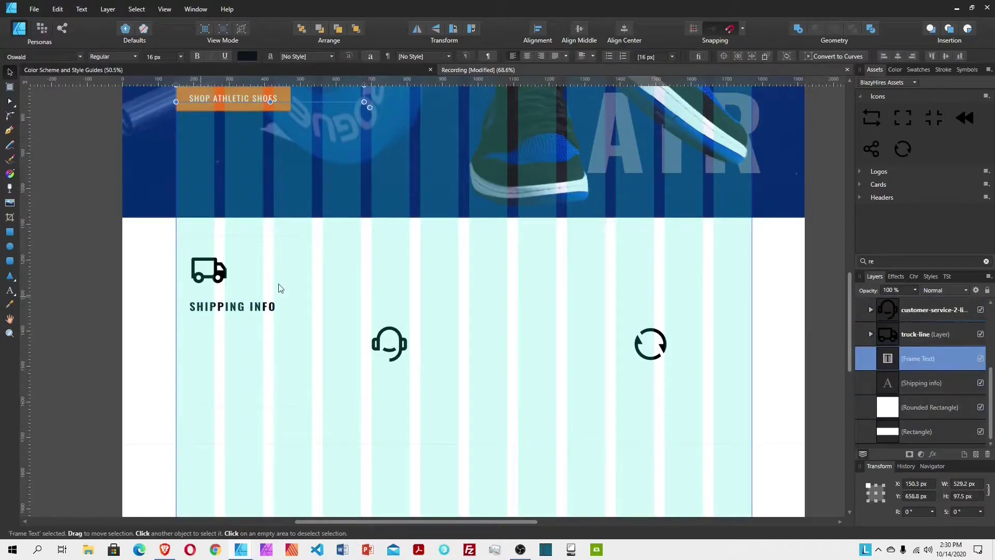
scroll(335, 308, "up", 3)
left_click_drag(293, 182, 306, 443)
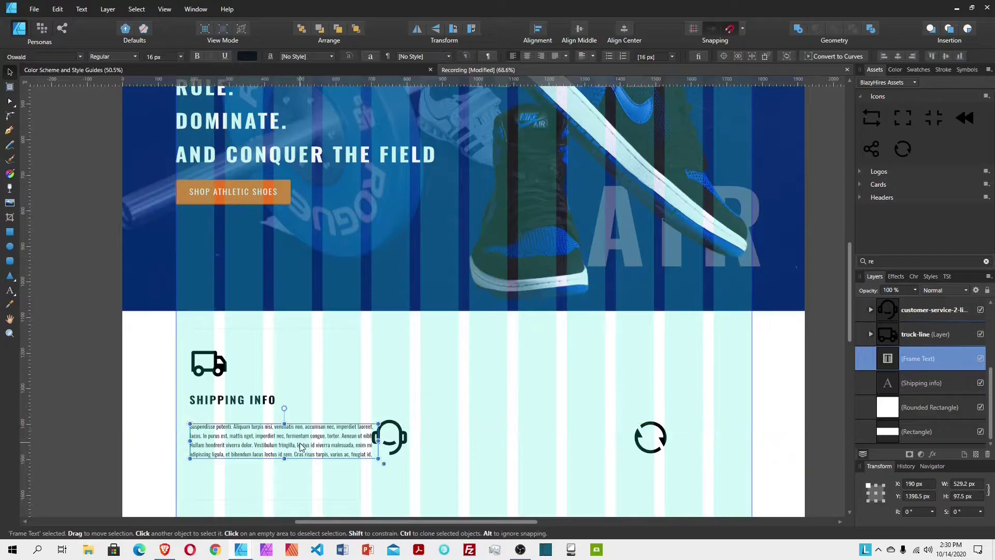
Step: Replace the copied paragraph's text with "Free shipping on all orders of $135 and more"
triple_click(299, 438)
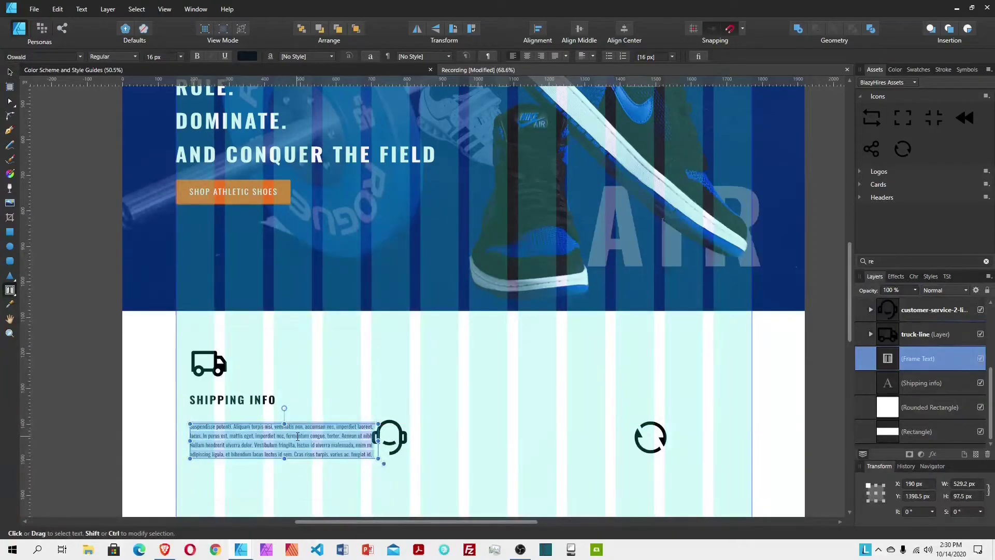
type("Free shipping on all orders of 135")
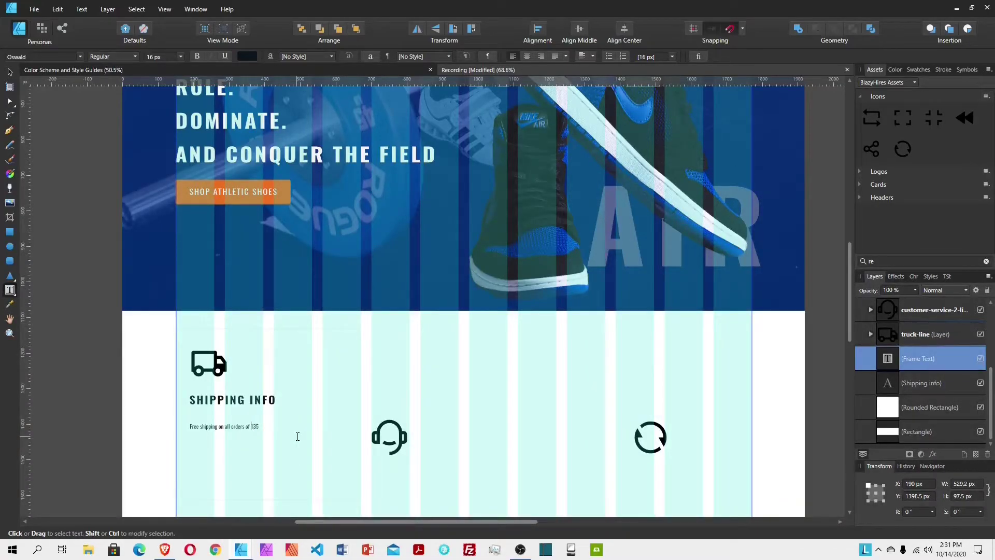
type("$")
key("Escape")
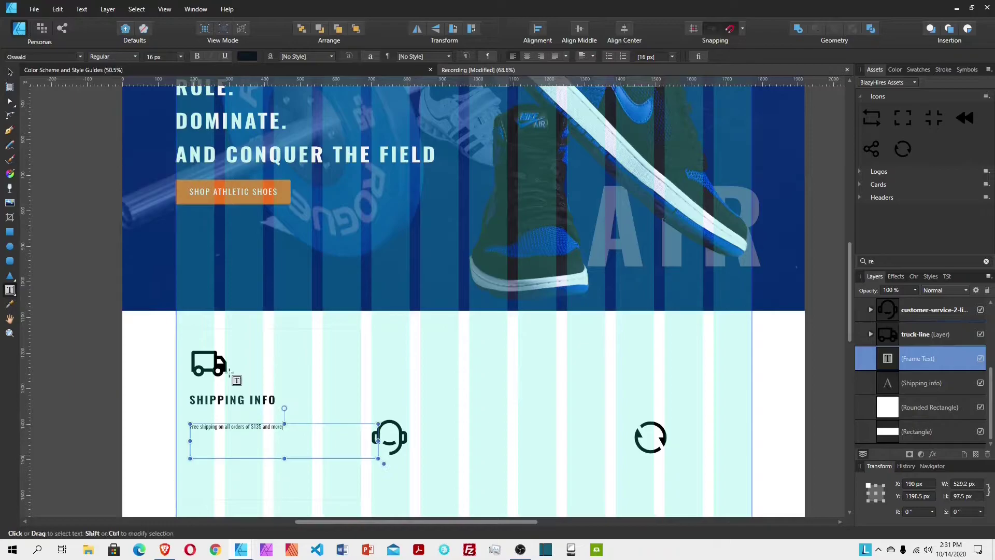
Step: Shrink the free-shipping text frame to about 261 × 19 px and left-align it directly beneath the Shipping info heading at about Y 1363 px
left_click(9, 74)
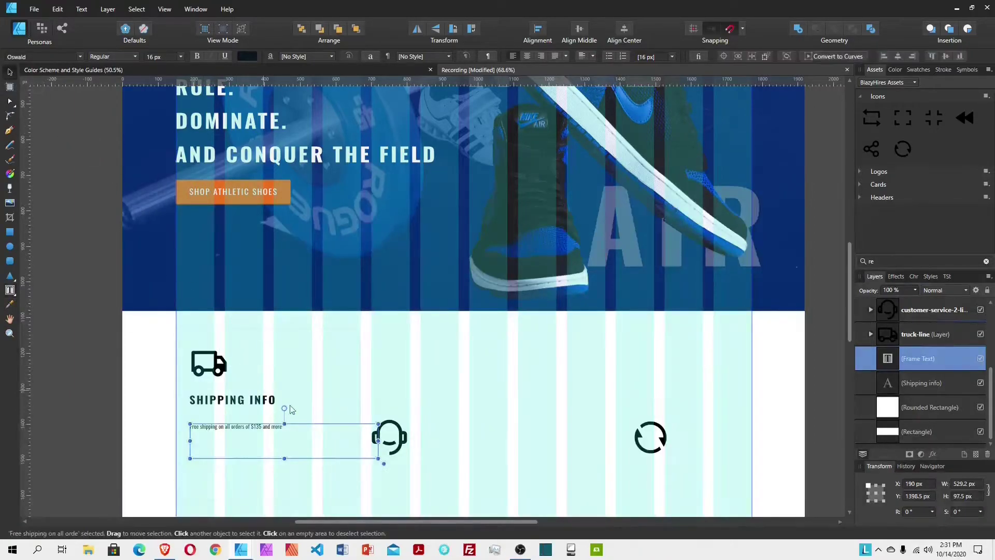
left_click_drag(378, 440, 241, 412)
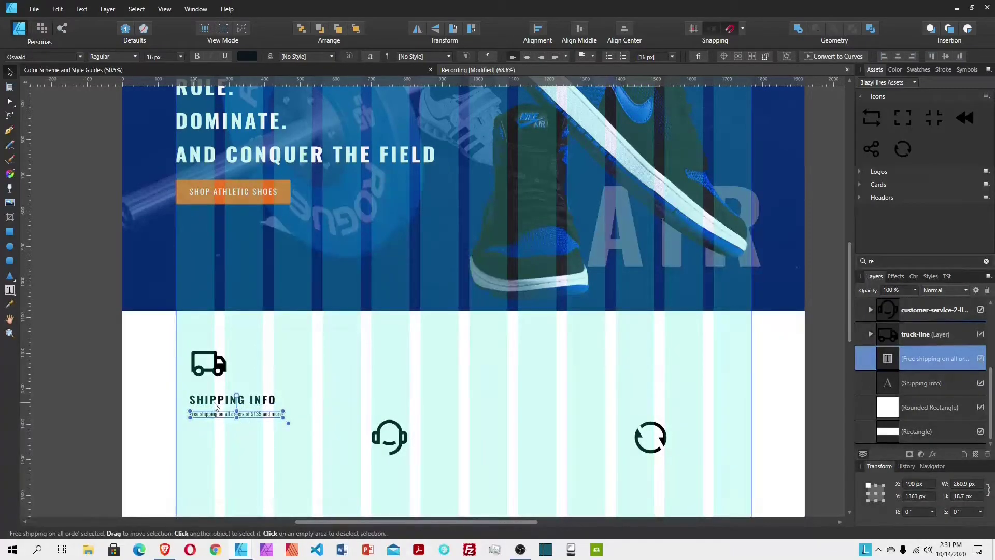
left_click(213, 402, "shift")
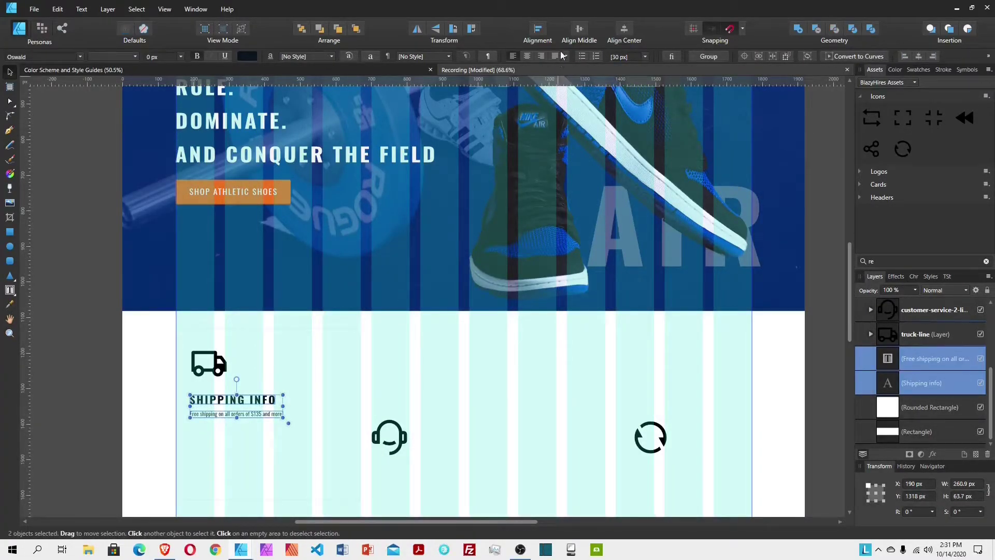
left_click(538, 29)
left_click(548, 63)
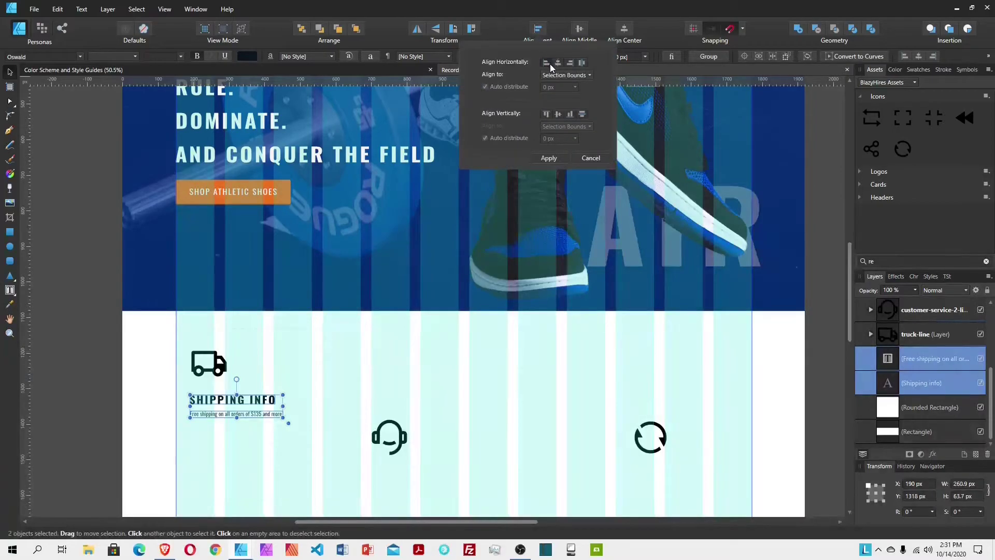
left_click(538, 30)
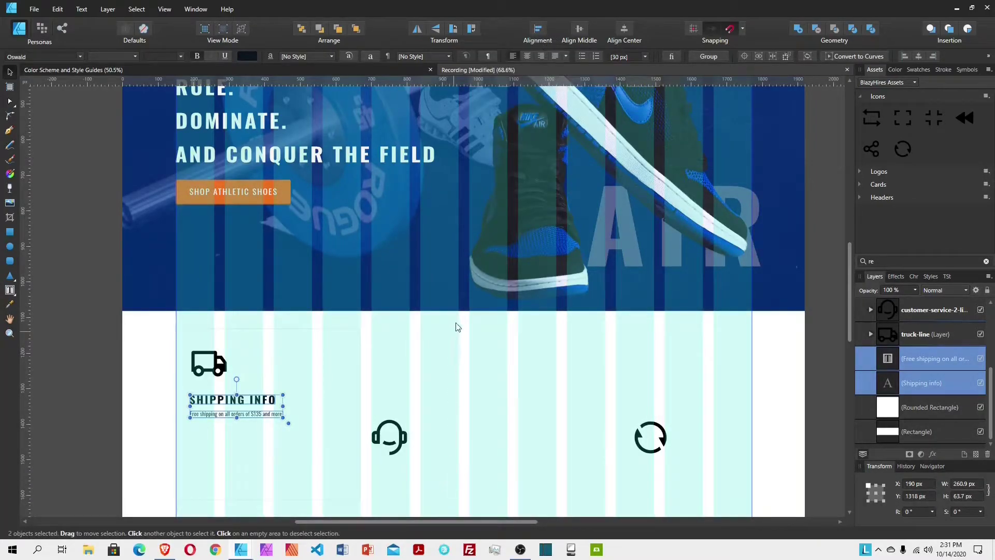
Step: Duplicate the free-shipping line, move the copy down to about Y 1411 px and change its text to "Learn more"
left_click(222, 417)
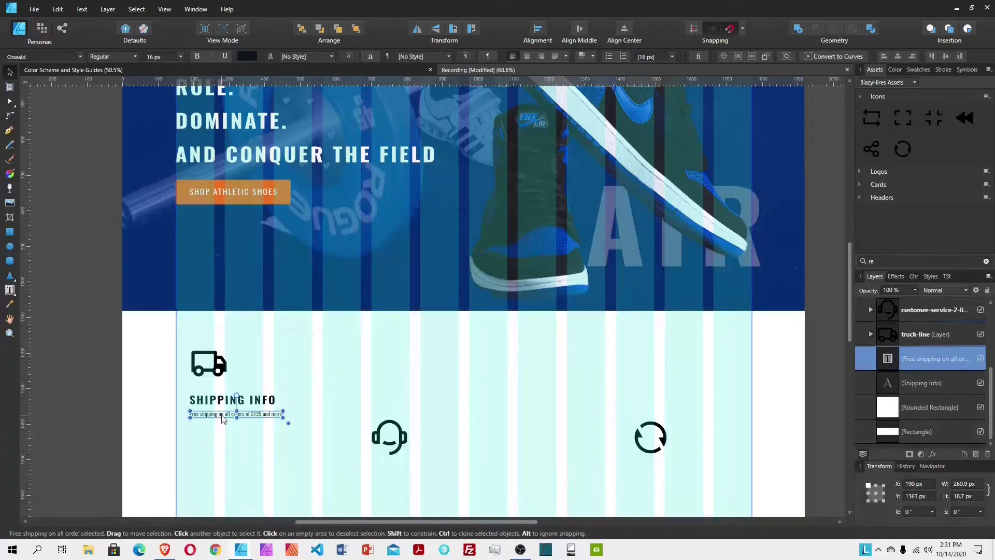
key("ctrl+j")
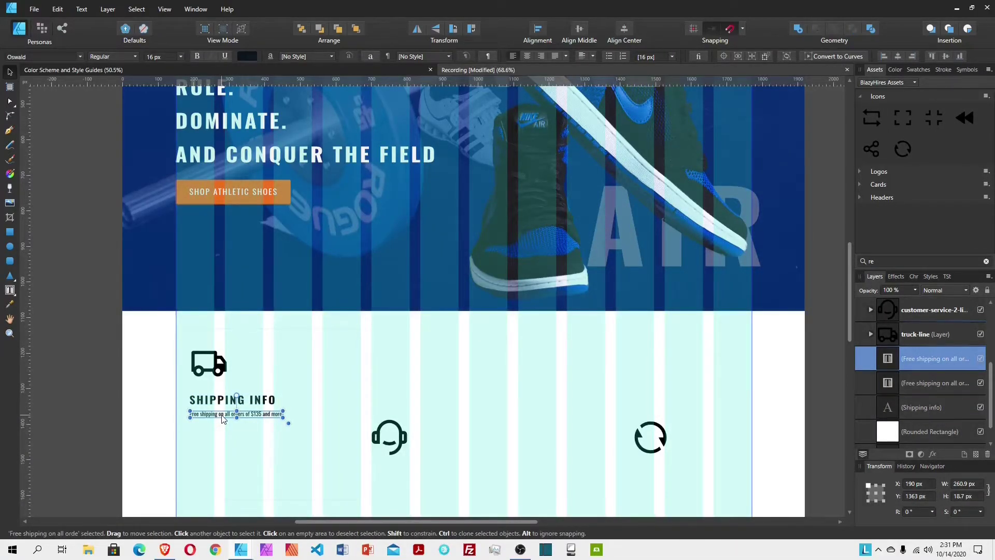
left_click_drag(223, 419, 220, 435)
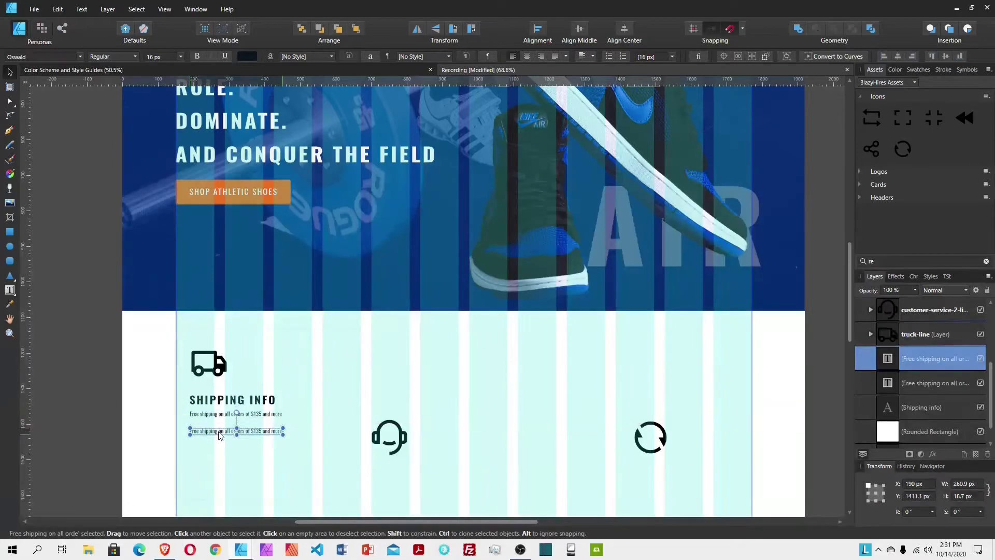
triple_click(220, 431)
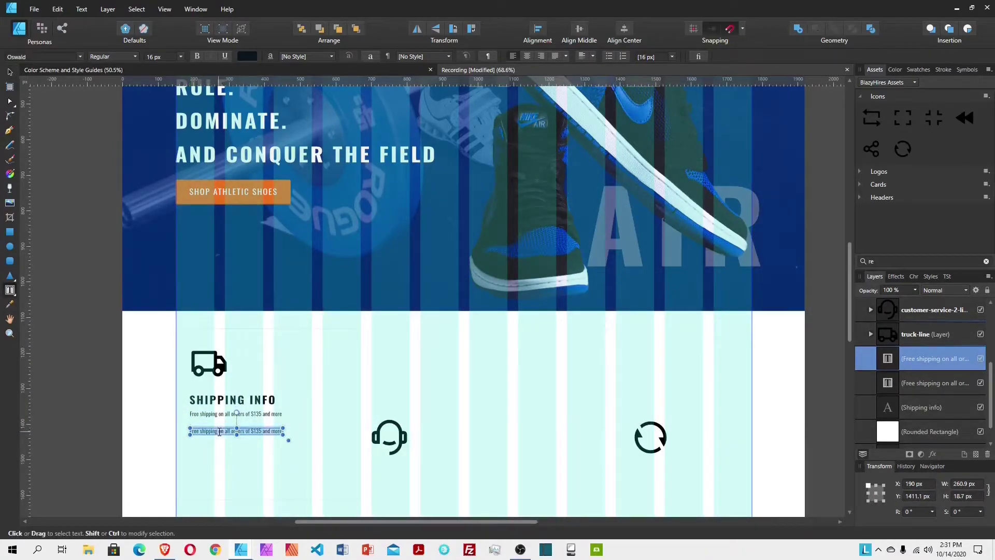
type("Learn")
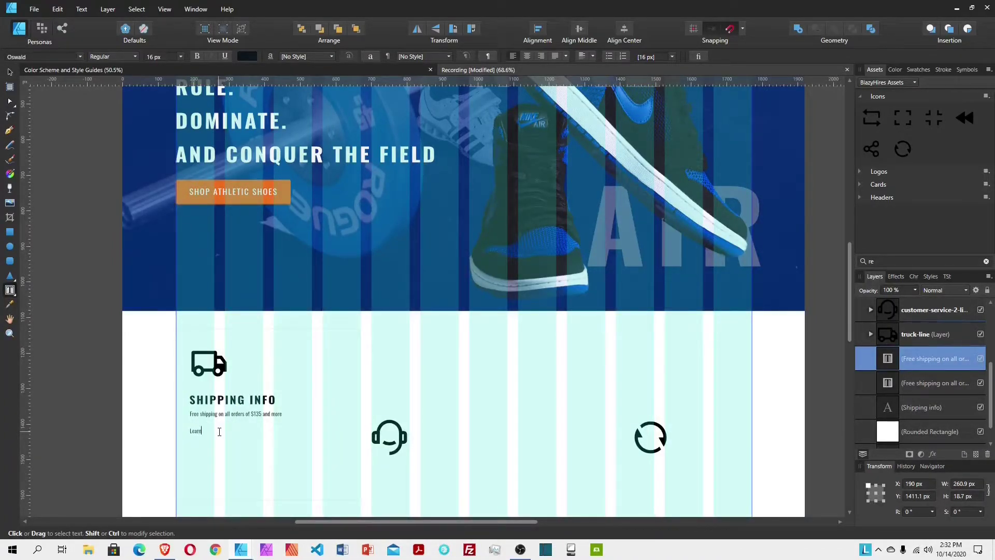
key("Escape")
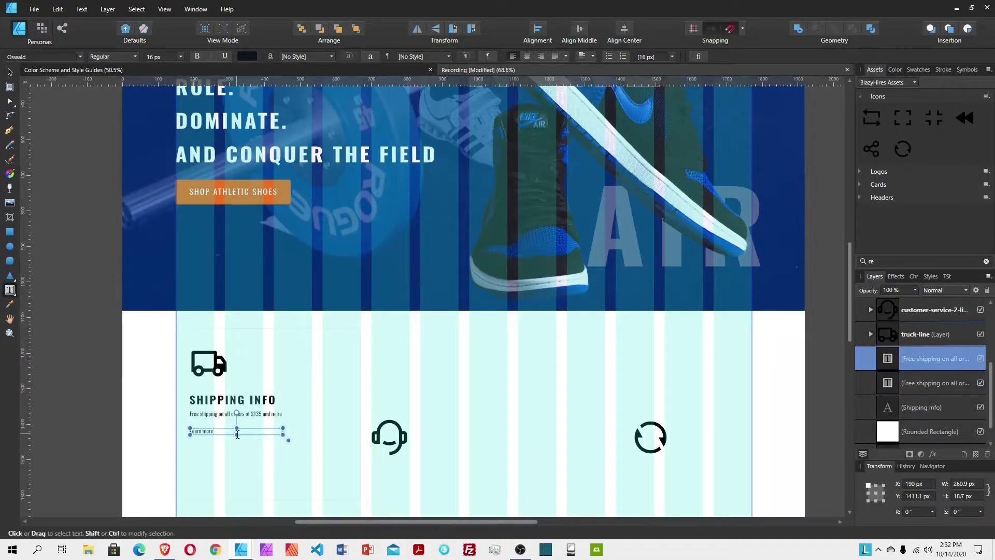
Step: Shrink the Learn more frame to about 68 × 16 px and colour its text with the bright orange Relax Shoes Store swatch
left_click_drag(238, 434, 202, 434)
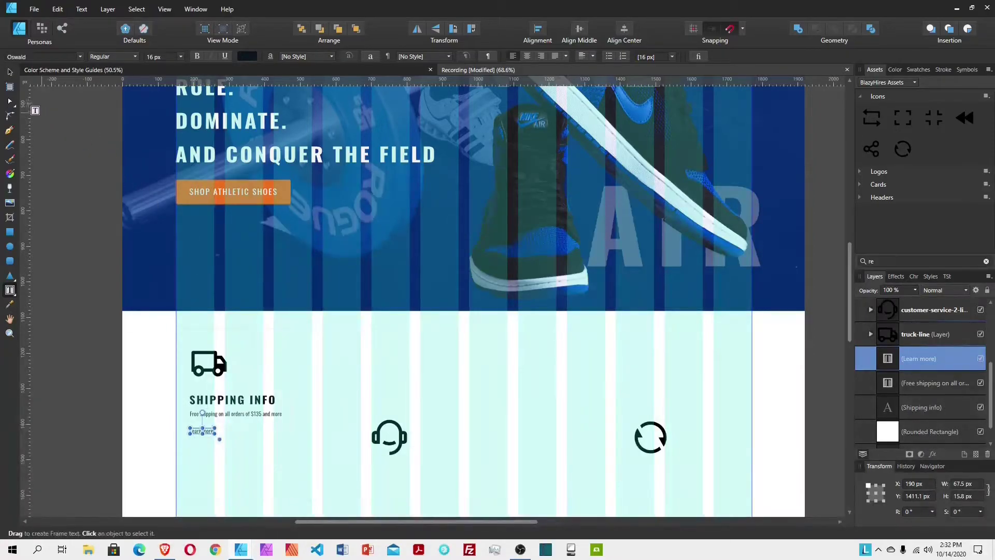
left_click(916, 69)
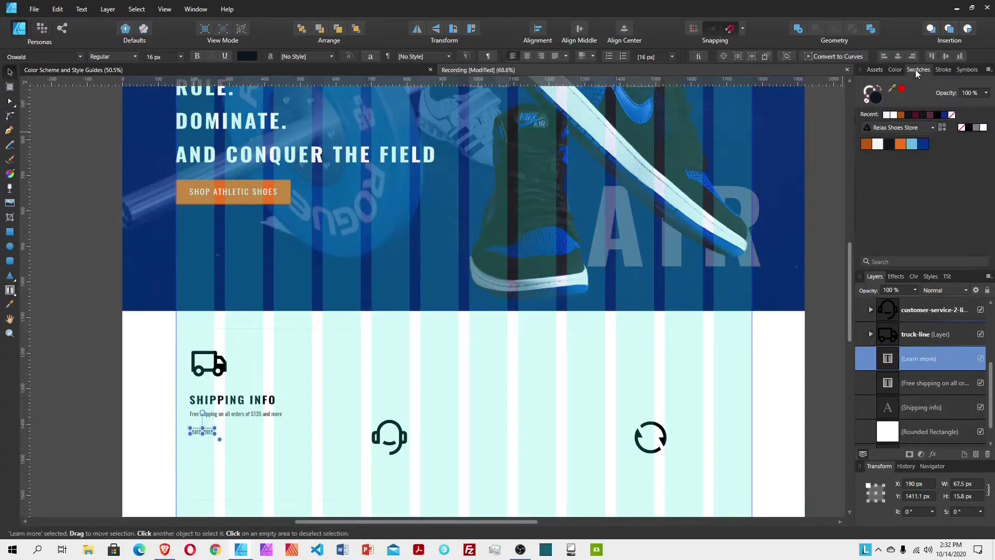
left_click(900, 144)
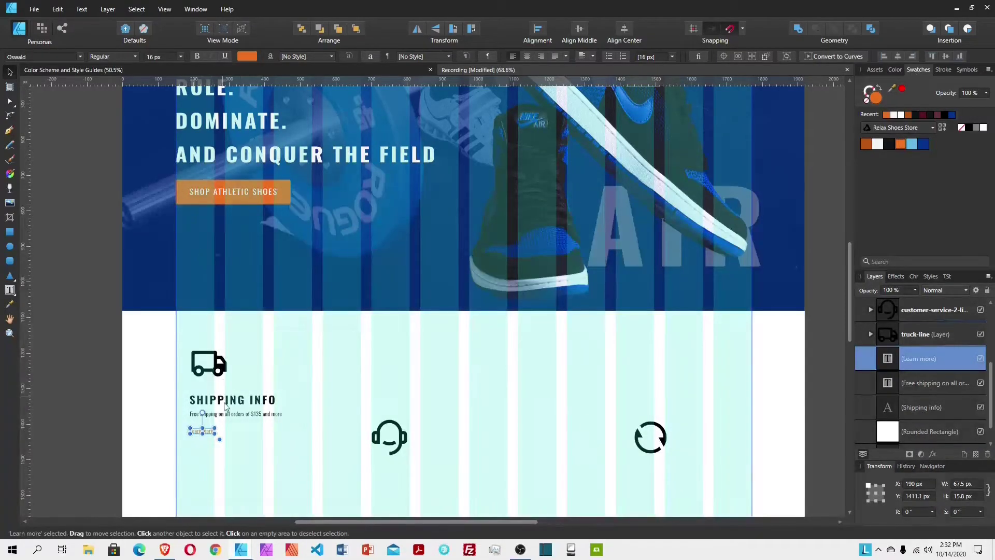
Step: Move the Learn more text down to about Y 1422 px and left-align it with the heading and the free-shipping line
left_click_drag(208, 426, 209, 439)
left_click(934, 408, "shift")
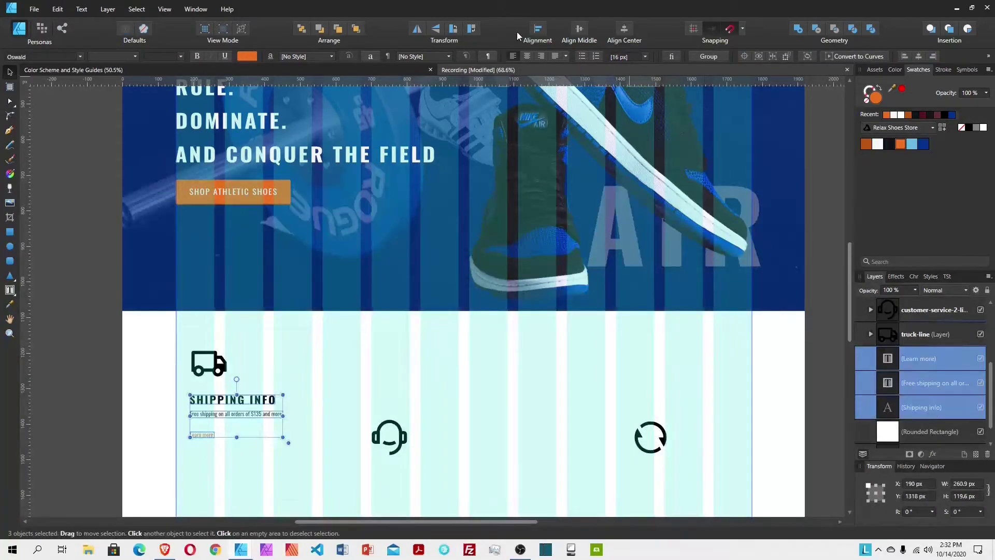
left_click(535, 31)
left_click(548, 63)
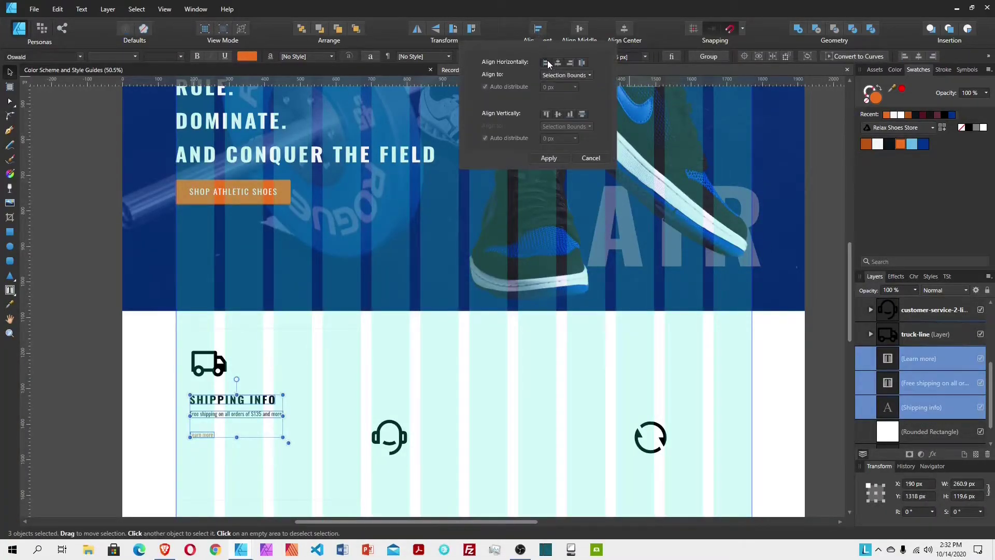
left_click(562, 158)
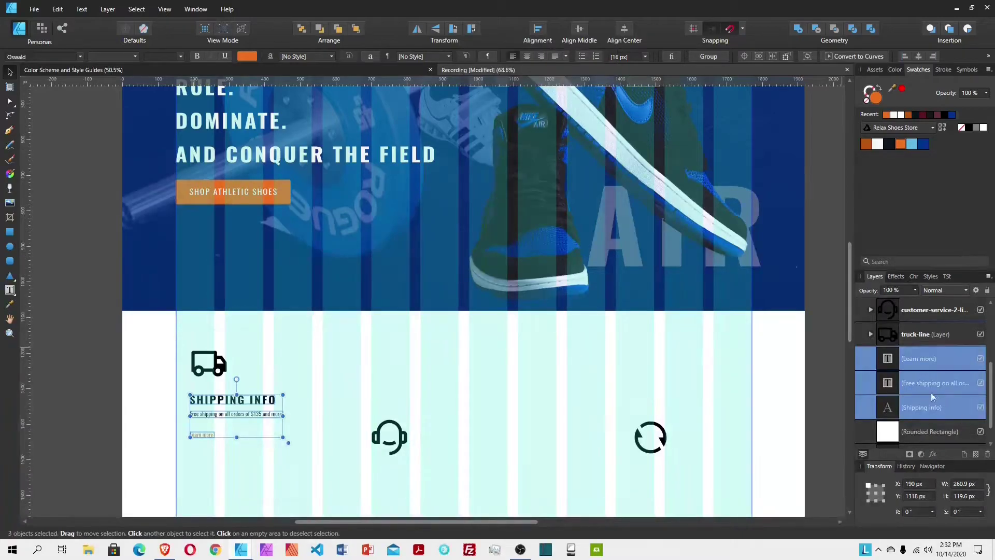
Step: Shorten the card's rounded rectangle to the bottom of Learn more, then add 40 px to make its height 347.6 px
left_click(922, 364)
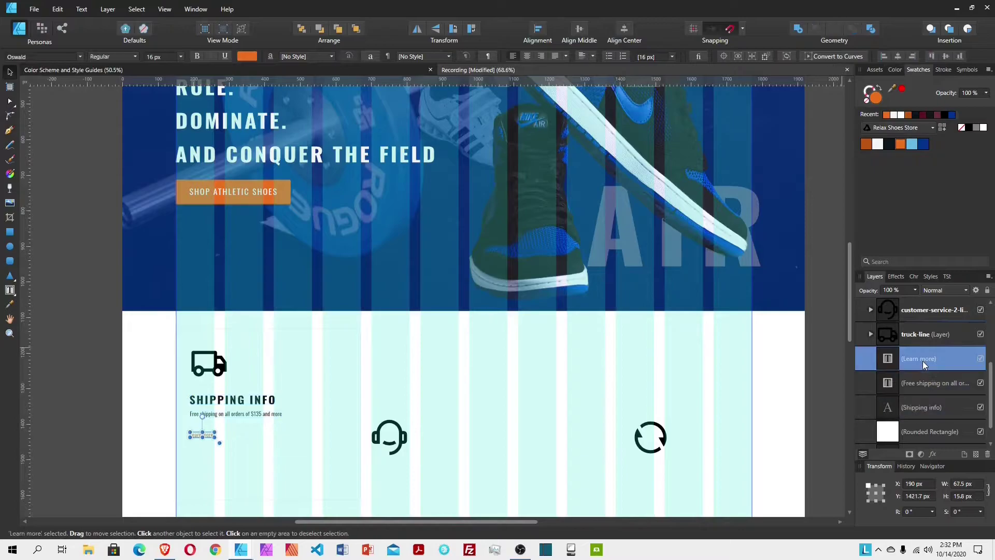
left_click(249, 456)
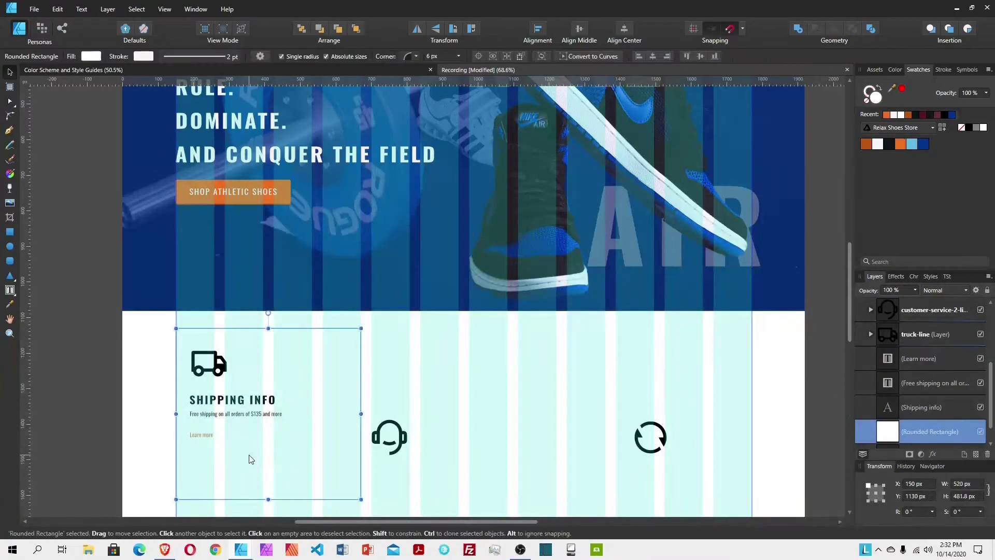
left_click_drag(269, 499, 269, 437)
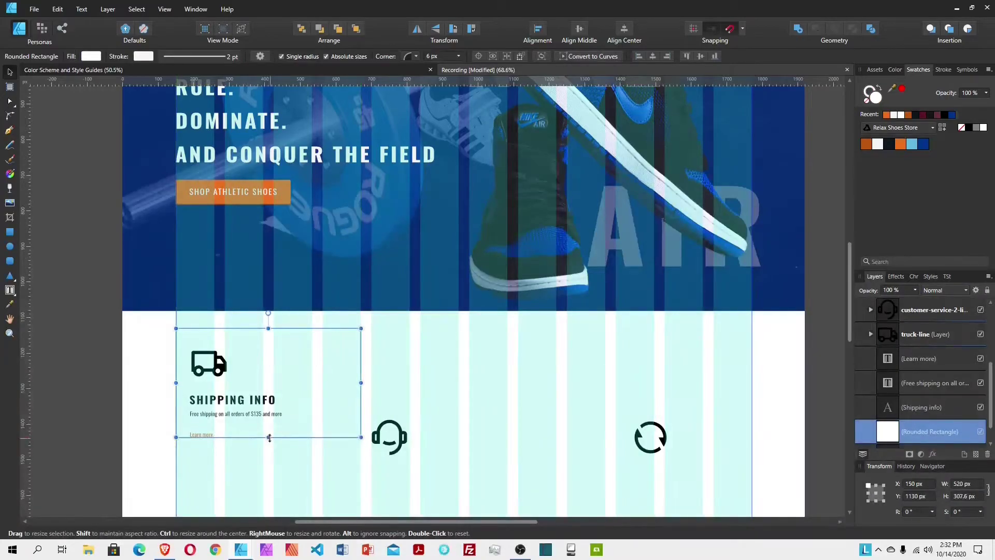
left_click(982, 498)
type("+40")
key("Return")
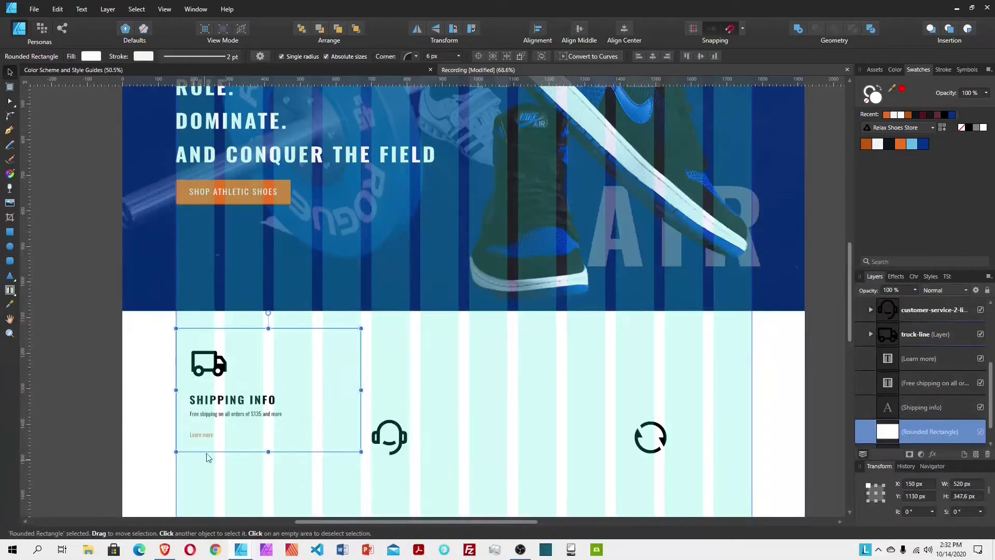
Step: Fill the truck icon with the bright orange Relax Shoes Store swatch and deselect it
left_click(210, 373)
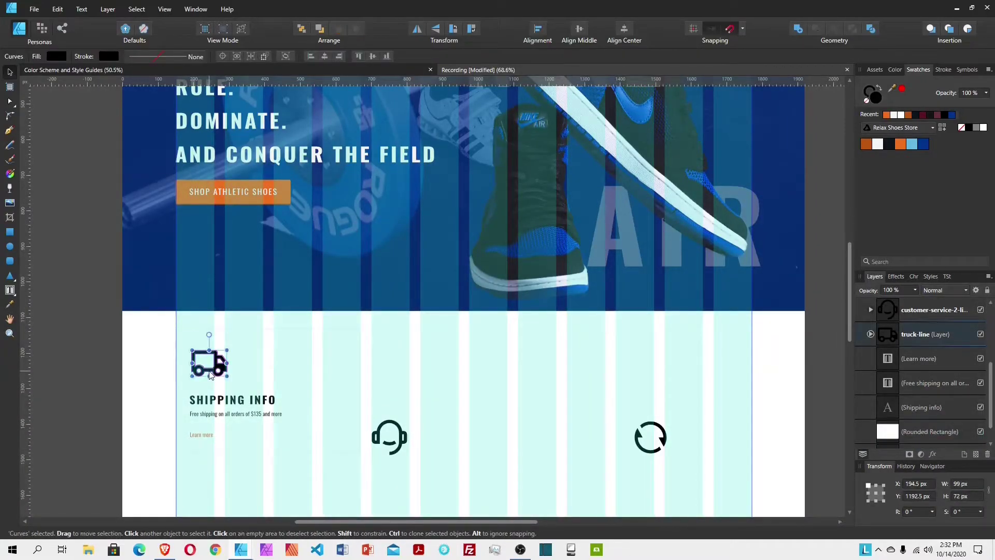
left_click(899, 145)
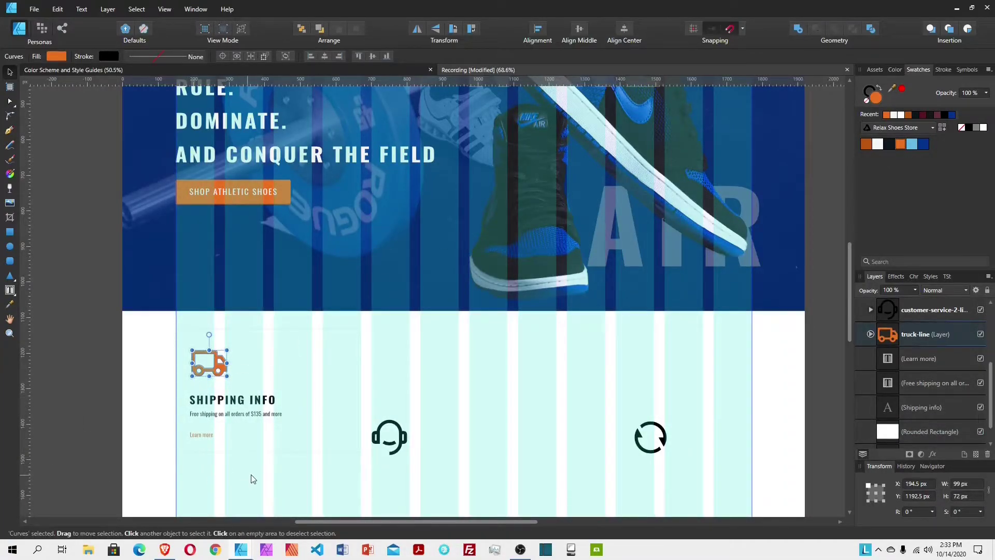
left_click(287, 488)
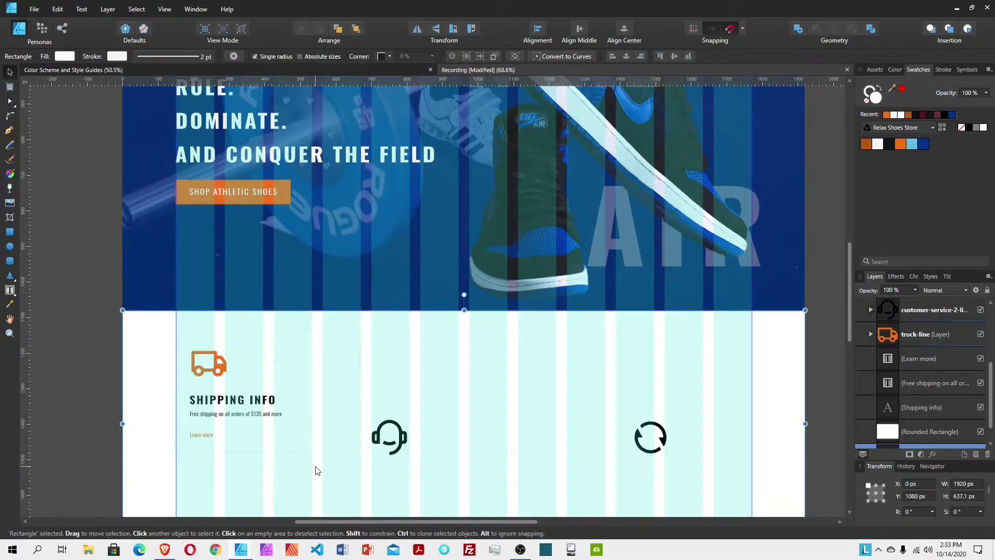
Step: Hide the column grid and examine the Shipping info card up close at about 129 % zoom
key("ctrl+apostrophe")
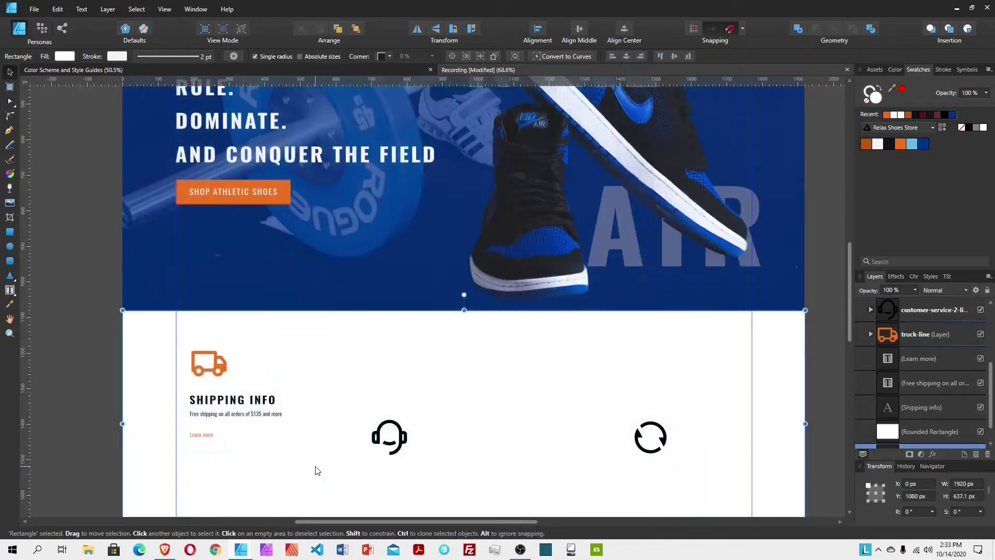
scroll(164, 419, "down", 1)
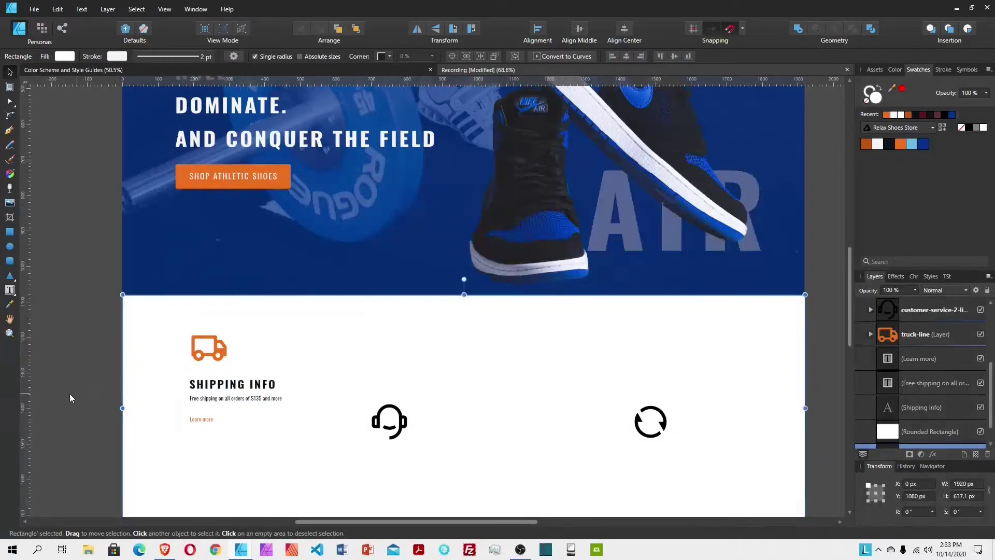
left_click(10, 333)
scroll(276, 373, "down", 2)
left_click_drag(280, 353, 378, 380)
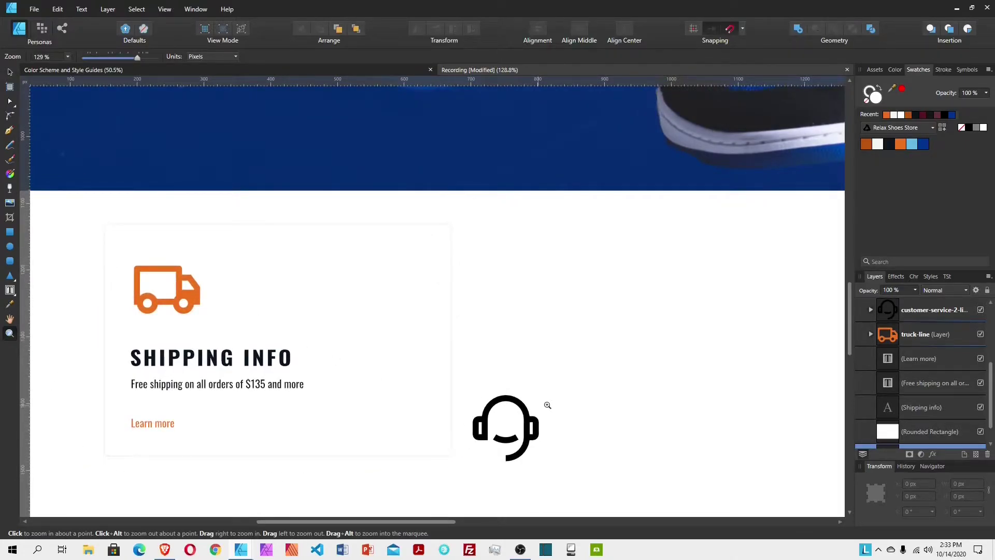
Step: Group the Shipping info card's truck icon, Learn more, free-shipping line, heading and rounded rectangle together
left_click_drag(605, 396, 480, 383)
left_click_drag(591, 418, 481, 403)
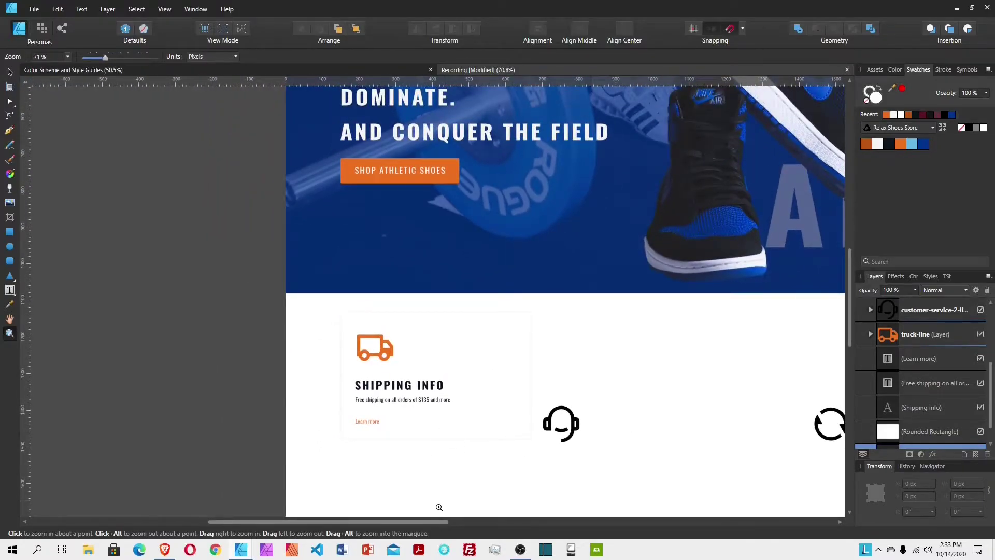
left_click_drag(433, 521, 527, 524)
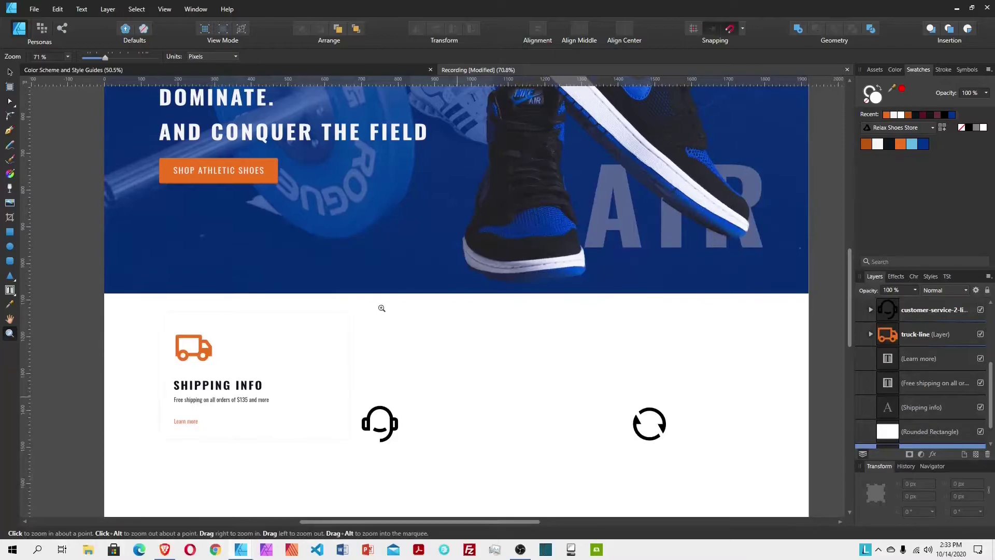
left_click(9, 72)
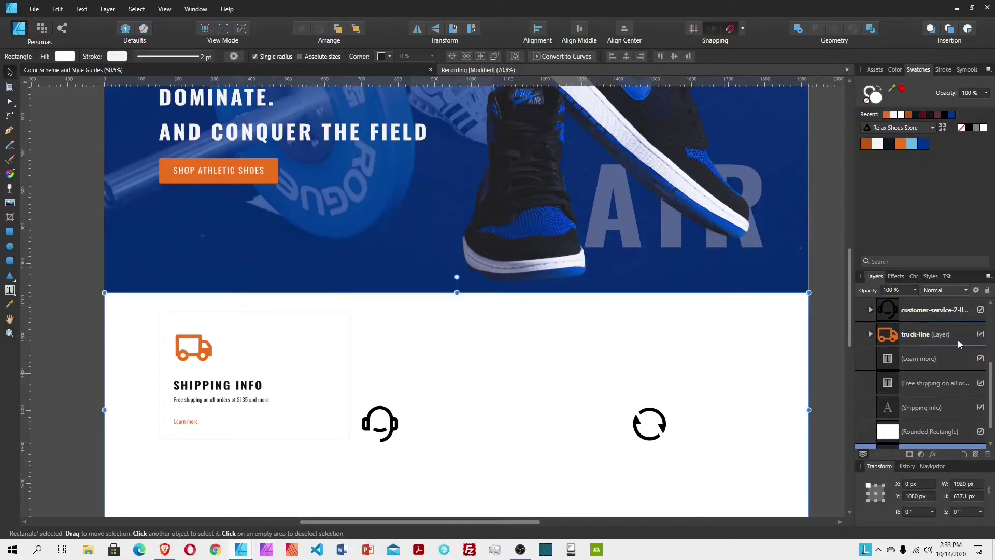
left_click(942, 337)
scroll(933, 353, "down", 1)
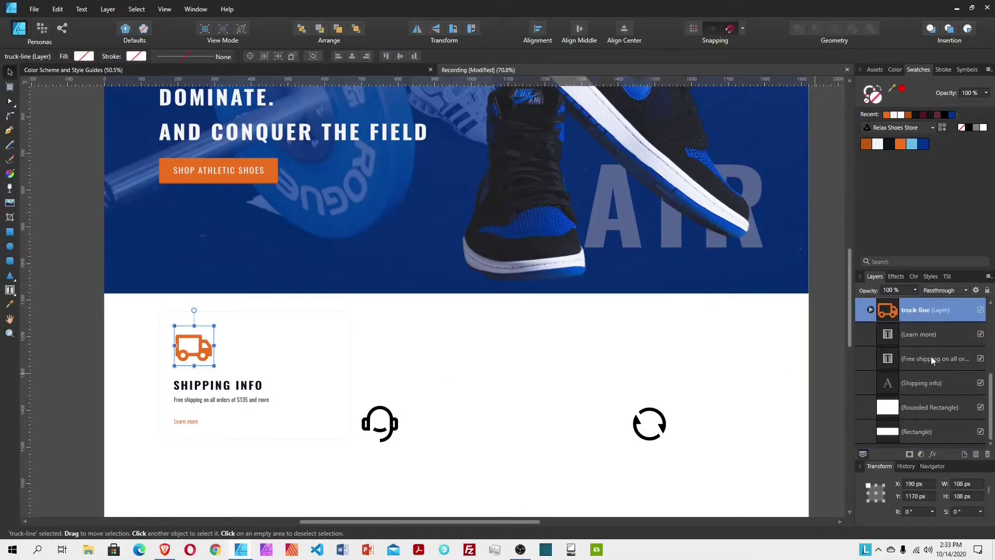
left_click(925, 409, "shift")
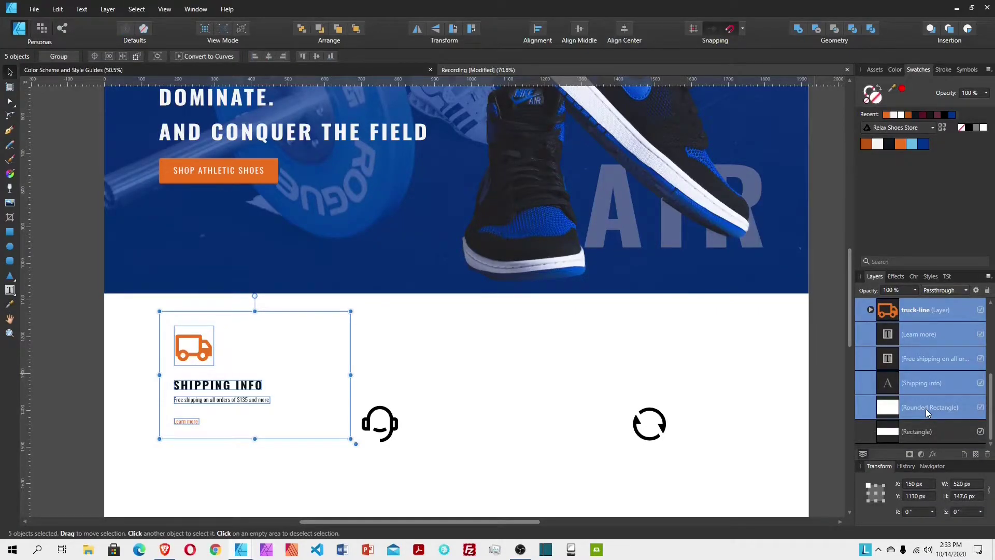
key("ctrl+g")
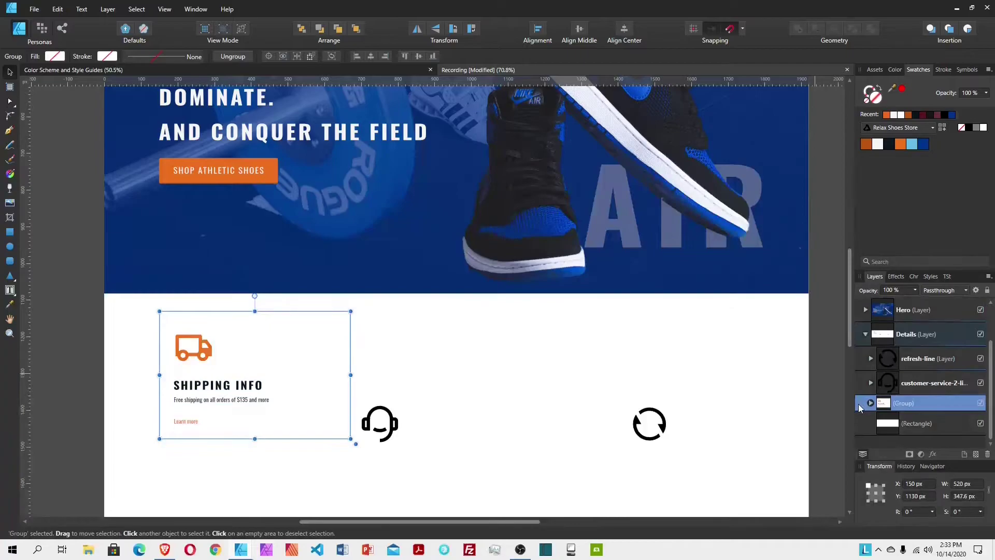
Step: Show the column grid and duplicate the Shipping info card twice in a row, placing the copies at X 700 px and 1250 px
key("ctrl+j")
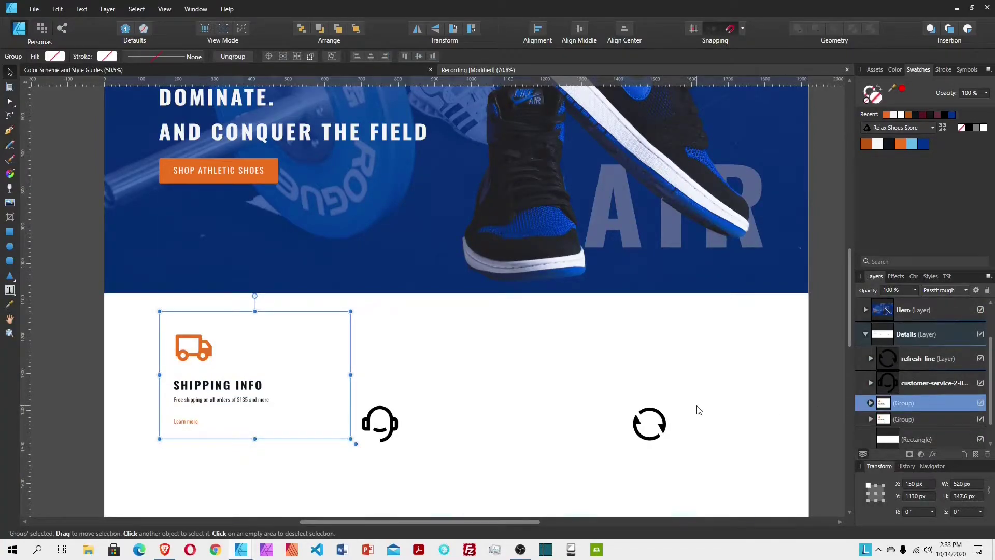
key("ctrl+semicolon")
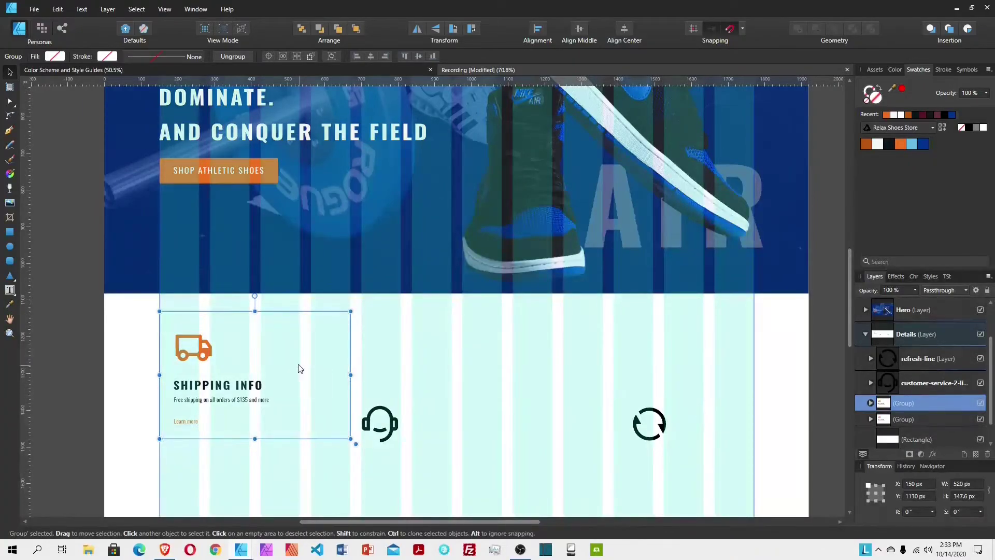
left_click_drag(279, 386, 479, 386)
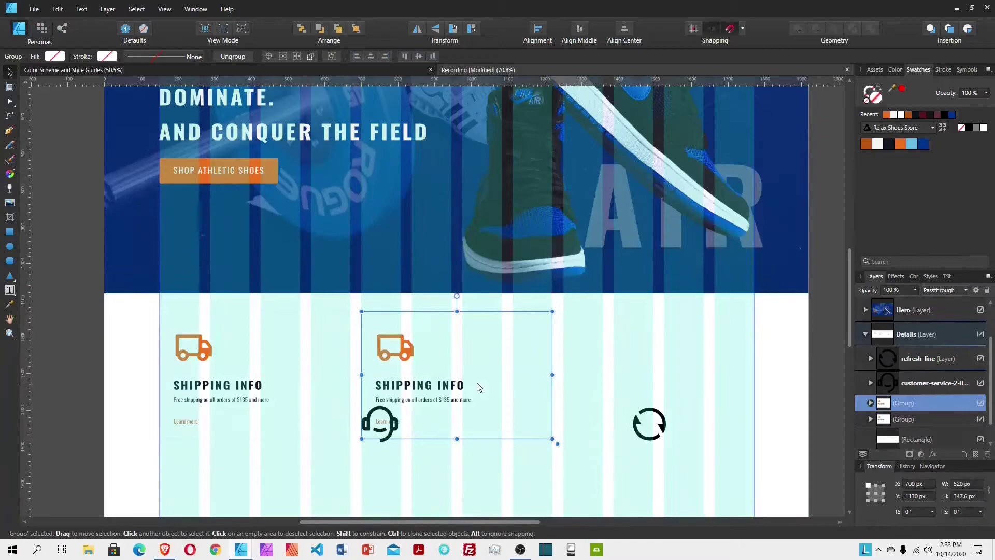
key("ctrl+j")
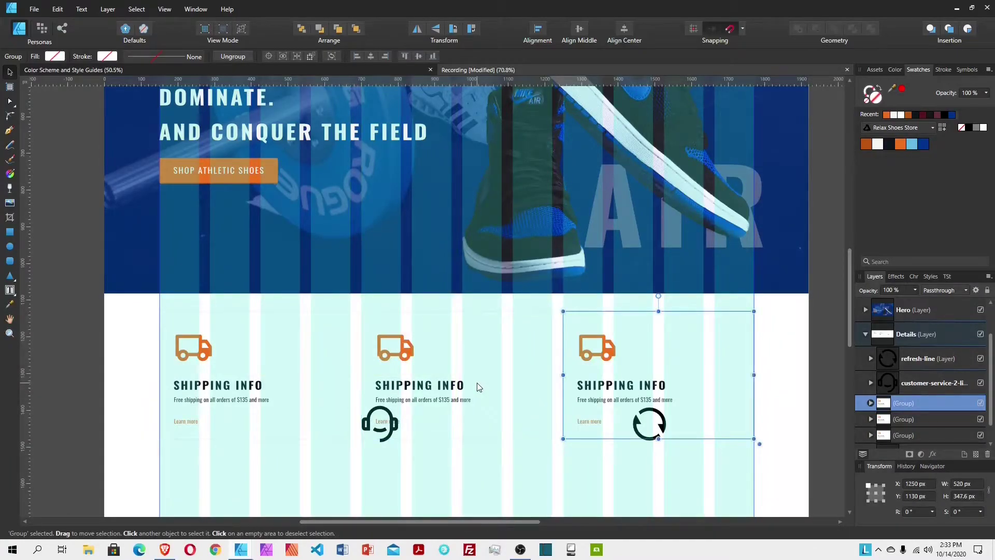
Step: Move the customer-service-2-line icon layer into the middle card's group, above its truck icon
left_click(903, 417)
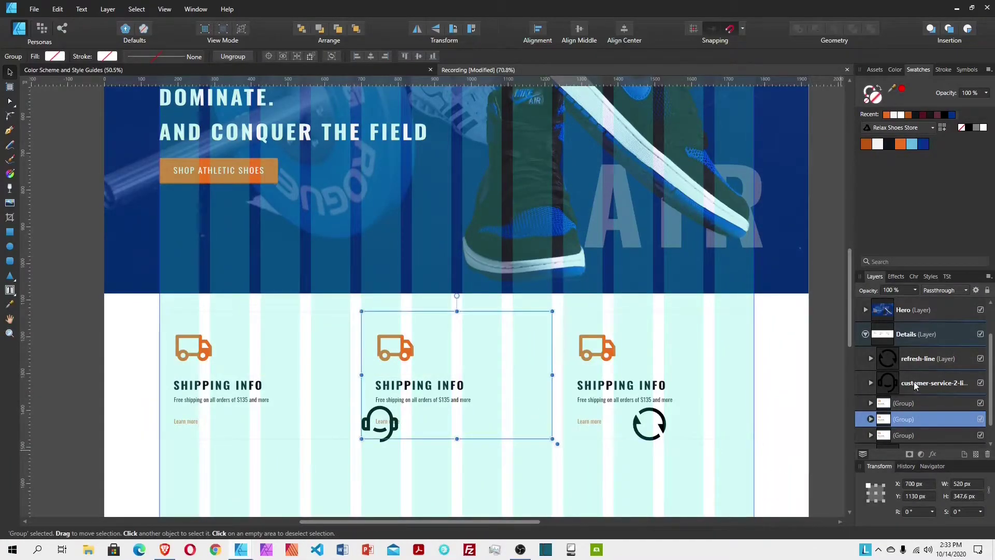
left_click(915, 386)
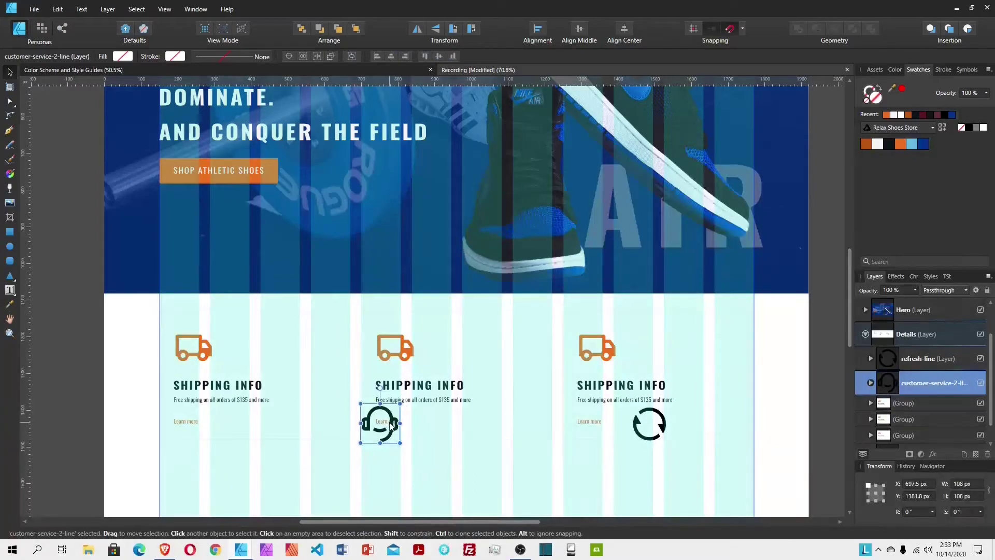
left_click_drag(881, 389, 918, 422)
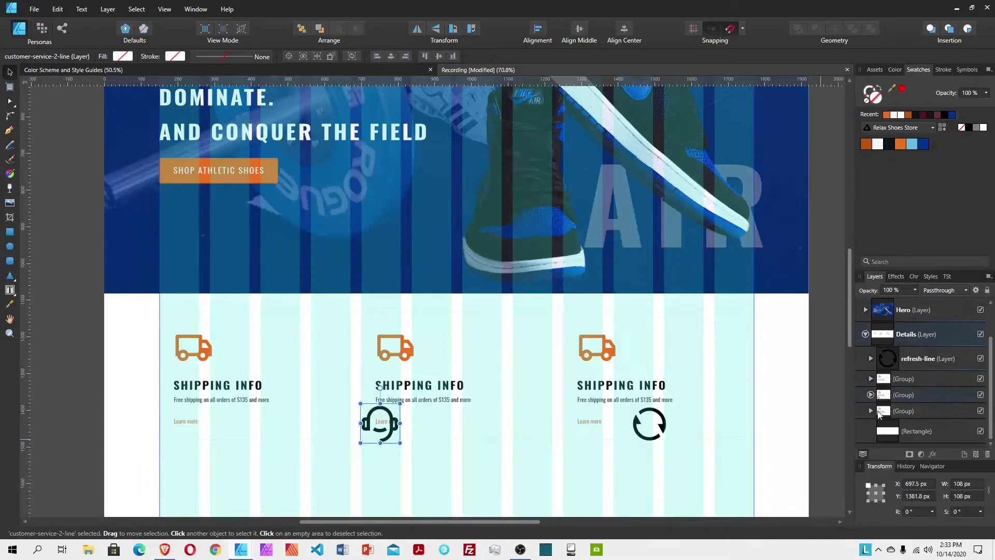
left_click(871, 394)
scroll(908, 393, "down", 2)
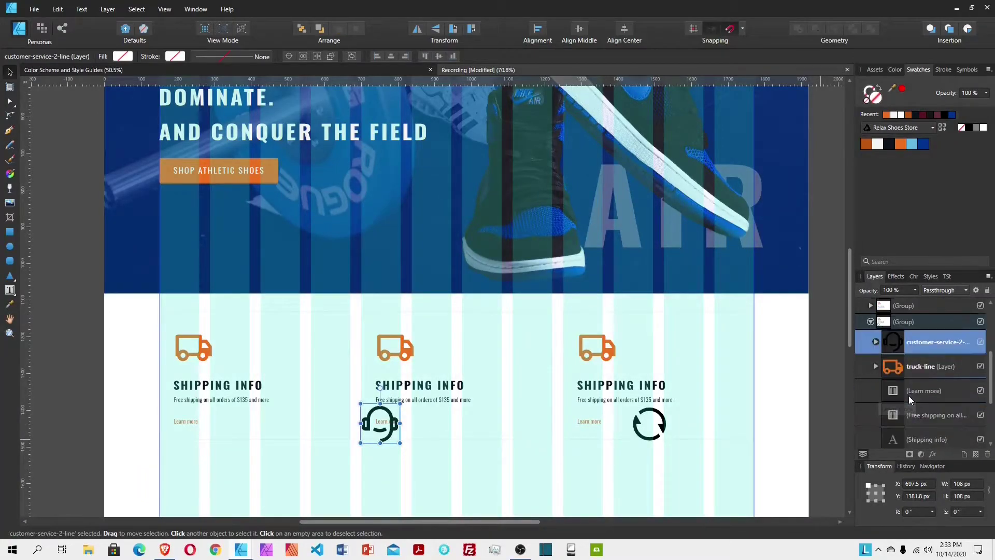
Step: Align the headset icon with the middle card's truck icon along their right and top edges
left_click(918, 367, "shift")
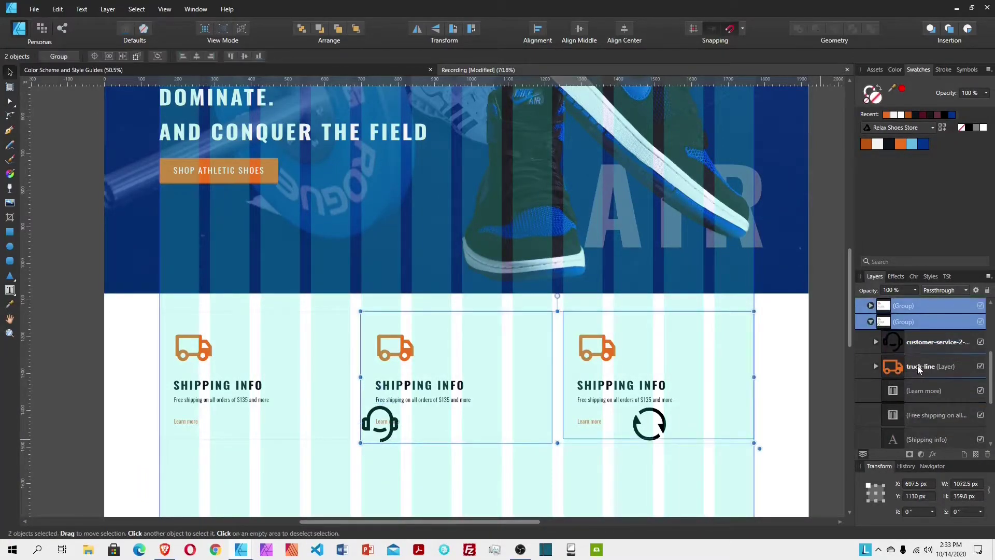
left_click(920, 348)
left_click(916, 370, "shift")
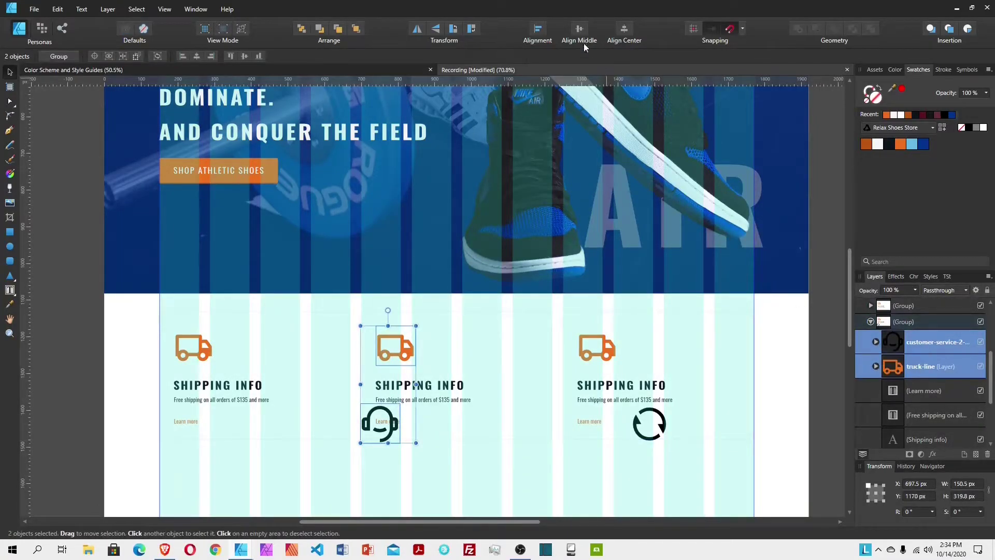
left_click(539, 29)
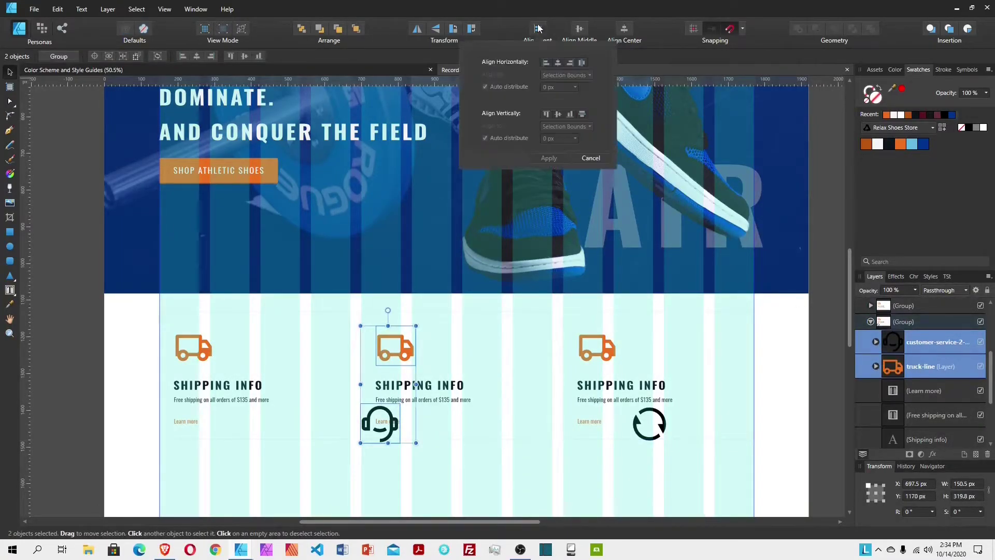
left_click(573, 63)
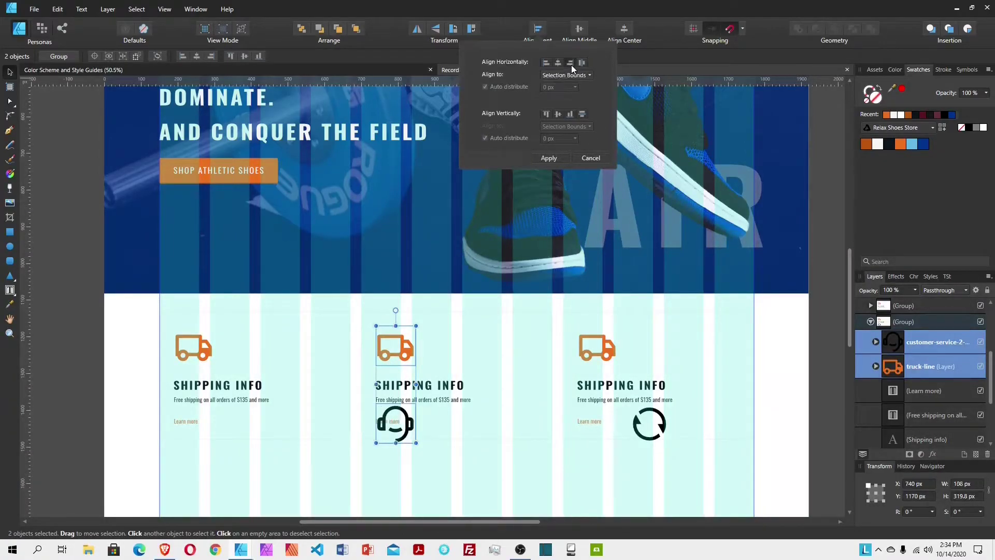
left_click(546, 113)
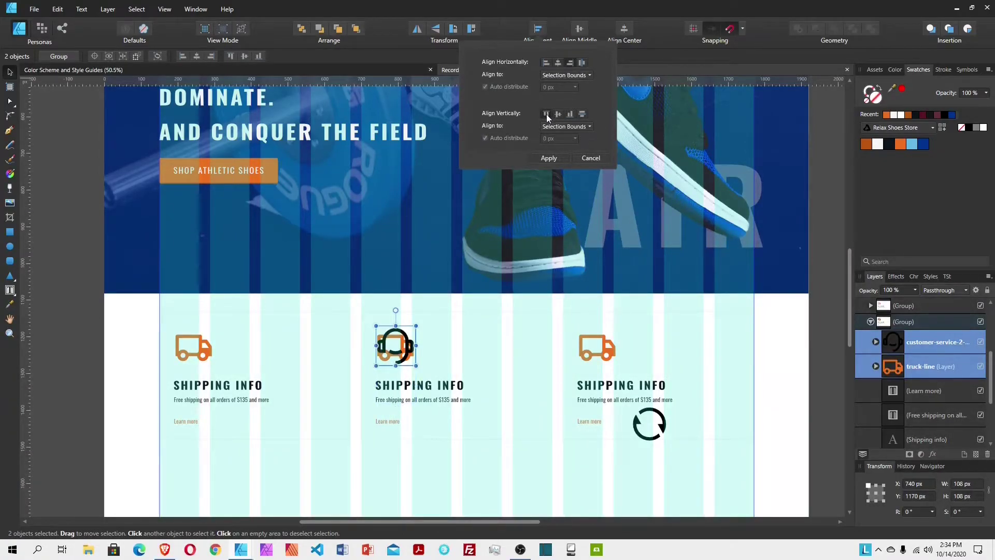
left_click(548, 159)
Step: Delete the truck icon from the middle card and fill the headset icon with the bright orange Relax Shoes Store swatch
left_click(945, 365)
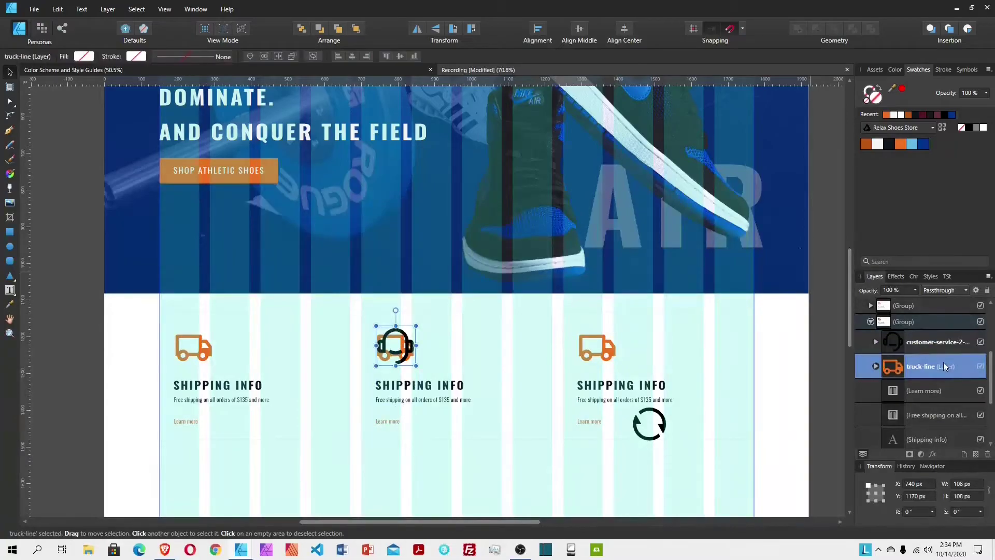
key("Delete")
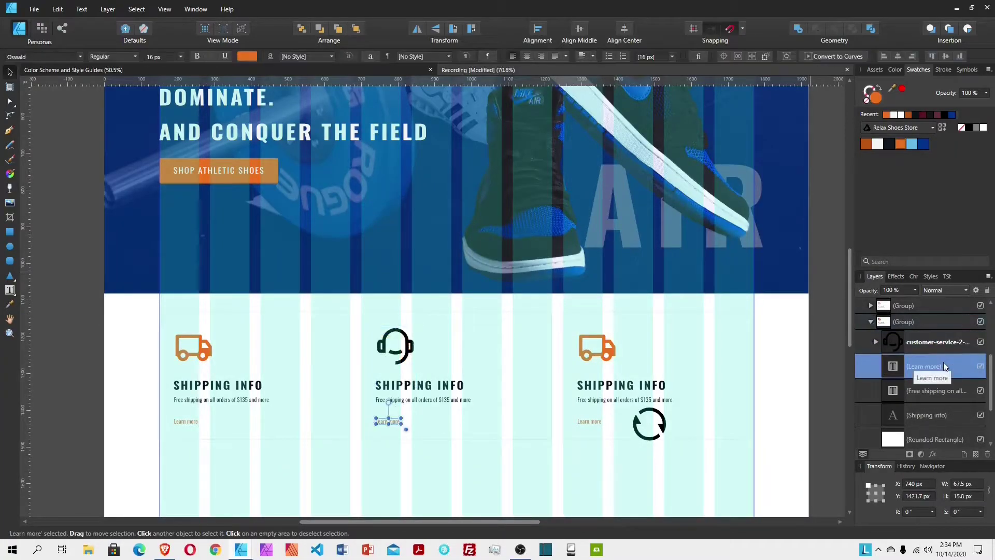
left_click(396, 353)
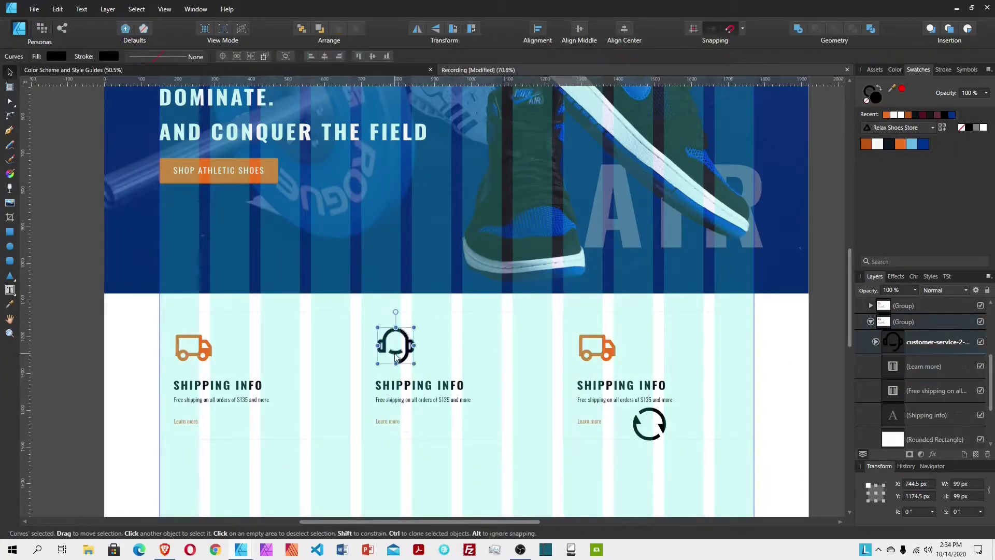
left_click(900, 146)
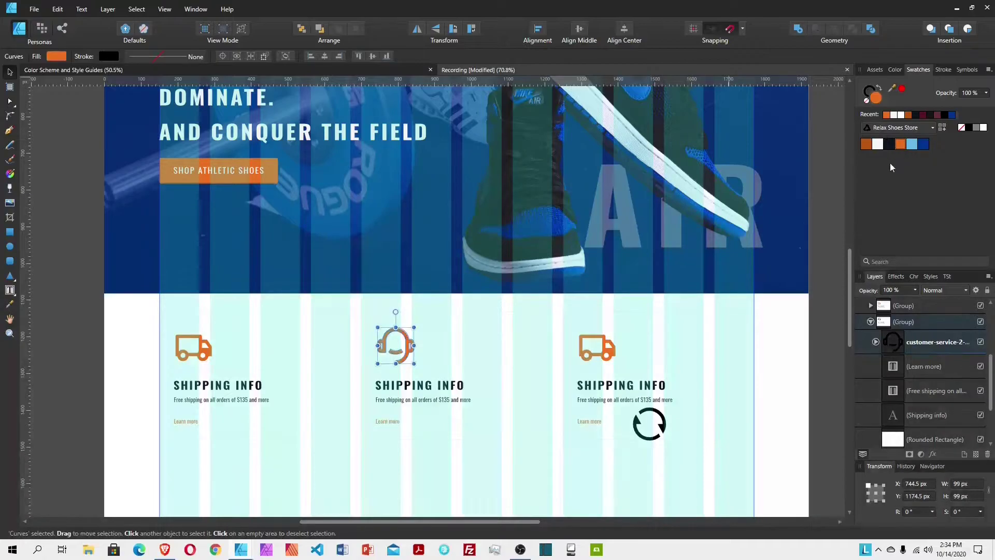
Step: Change the middle card's heading to "Customer service"
left_click(399, 389)
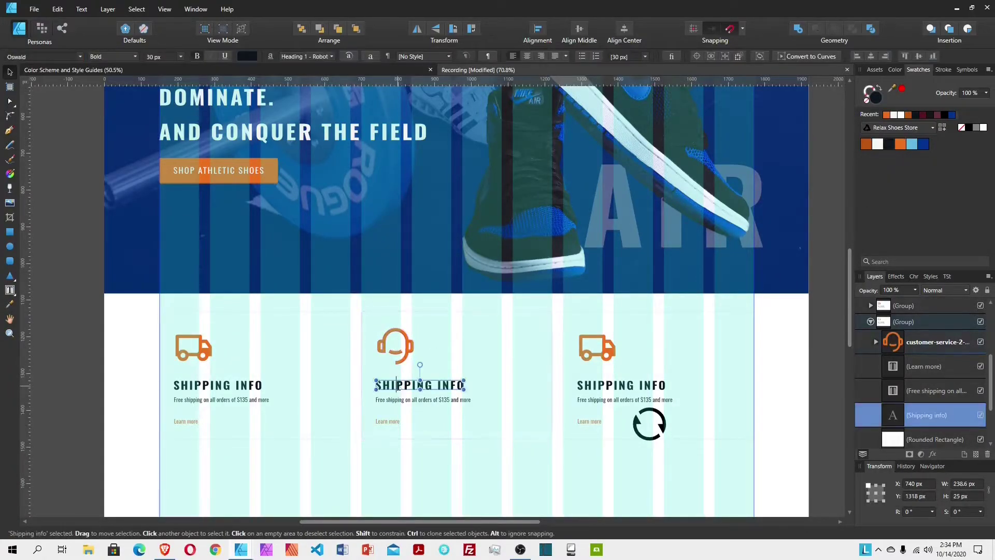
double_click(399, 388)
type("US")
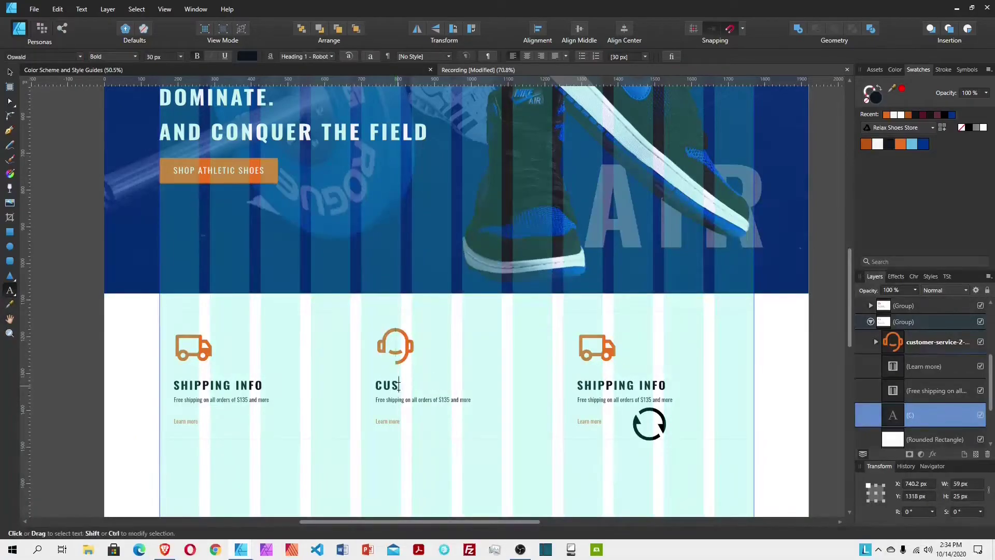
type("TOMER service")
key("Escape")
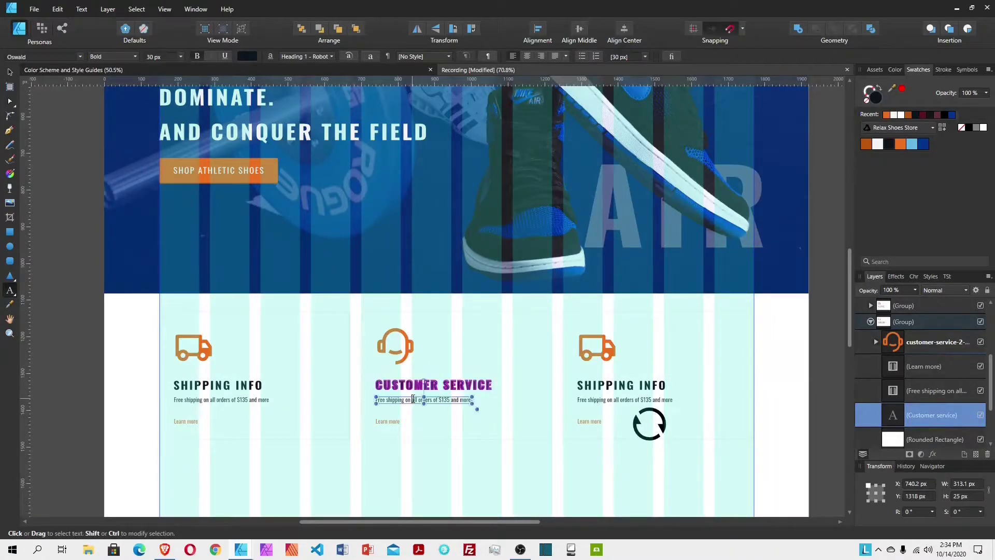
Step: Replace the middle card's free-shipping line with "You will receive world-class support on all your oders"
triple_click(413, 398)
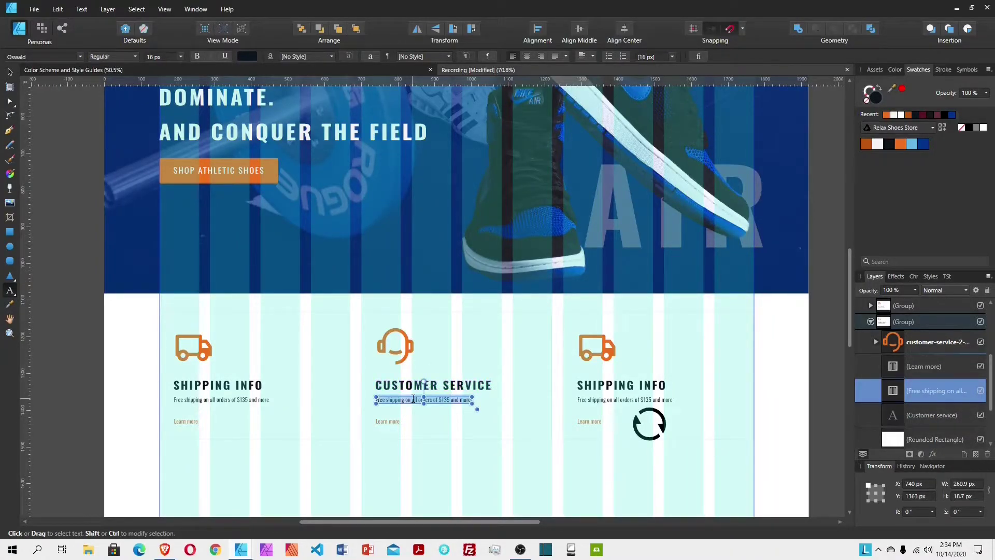
type("You w")
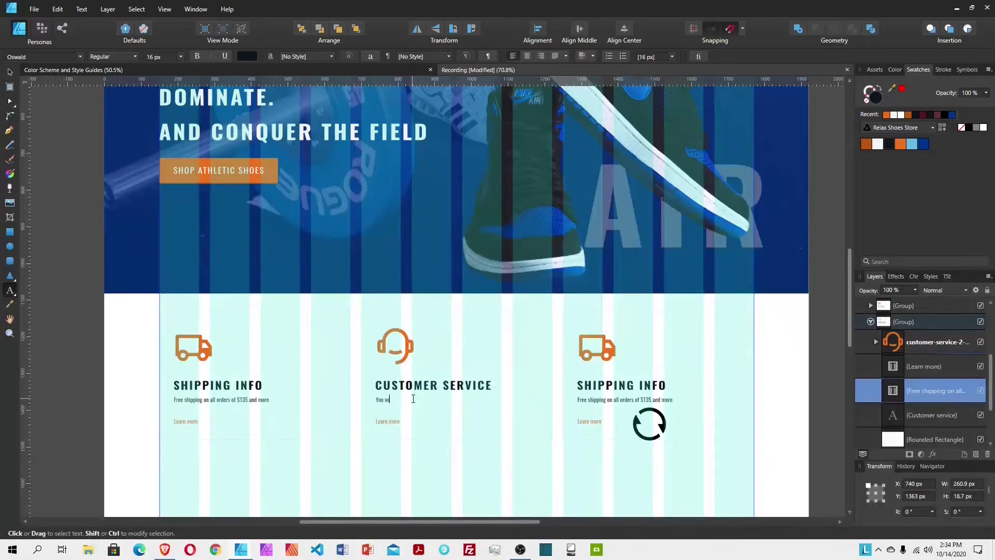
type("ill receiv")
type("e world-class support on all your orde")
key("Escape")
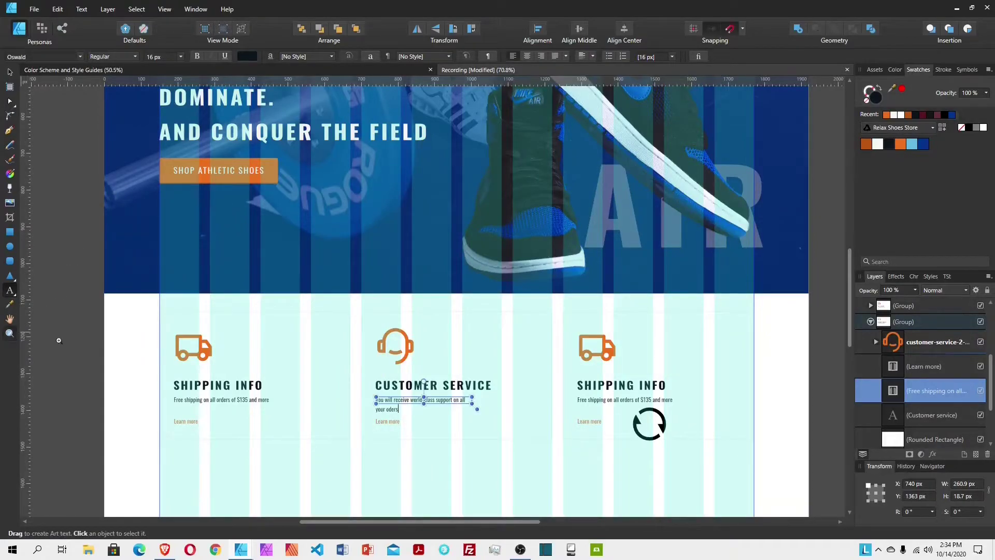
Step: Widen the middle card's description text frame to about 313 px so the sentence fits on one line
left_click(9, 333)
left_click_drag(464, 405, 577, 440)
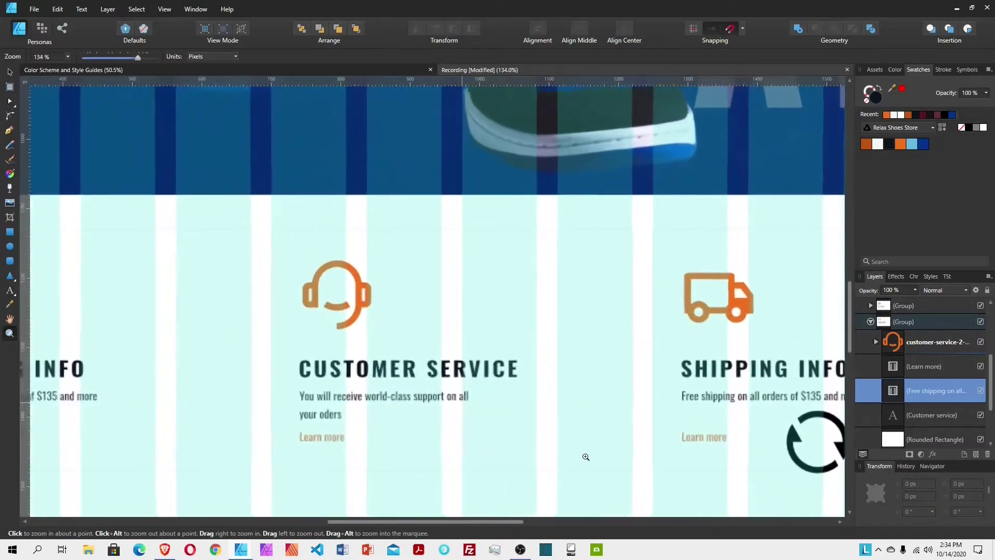
key("t")
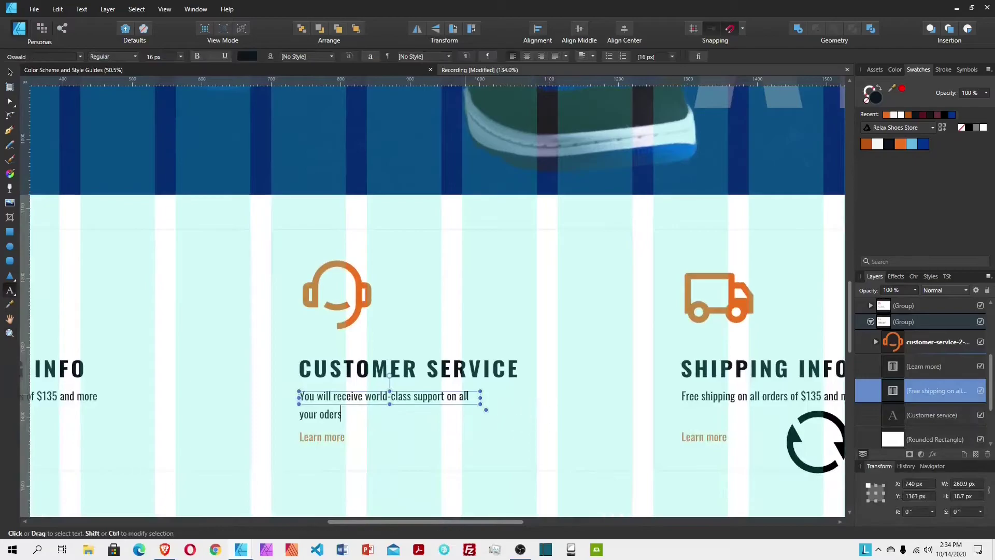
left_click_drag(480, 399, 518, 403)
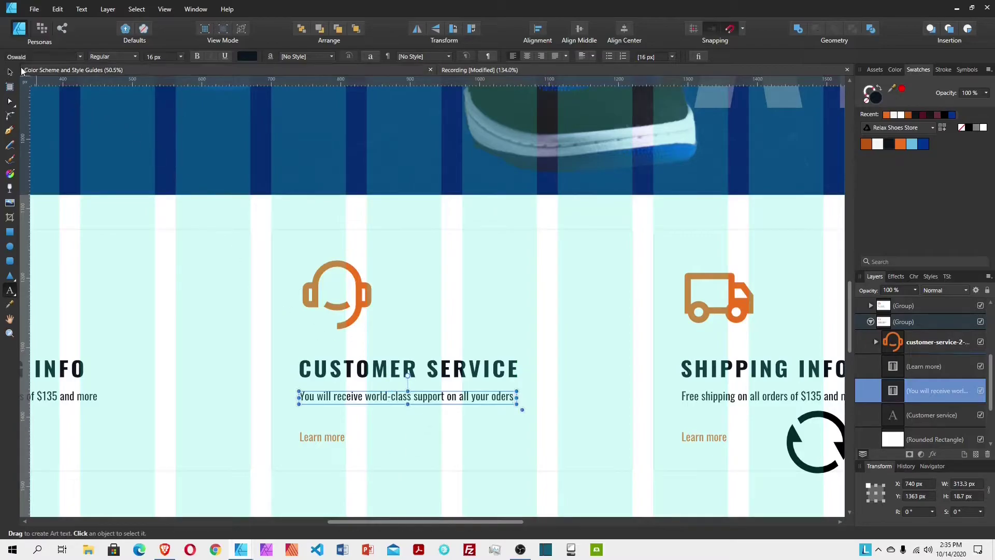
left_click(11, 76)
Step: Move the refresh-line icon layer into the third card's group, above its truck icon, and expand that group
left_click_drag(444, 520, 560, 520)
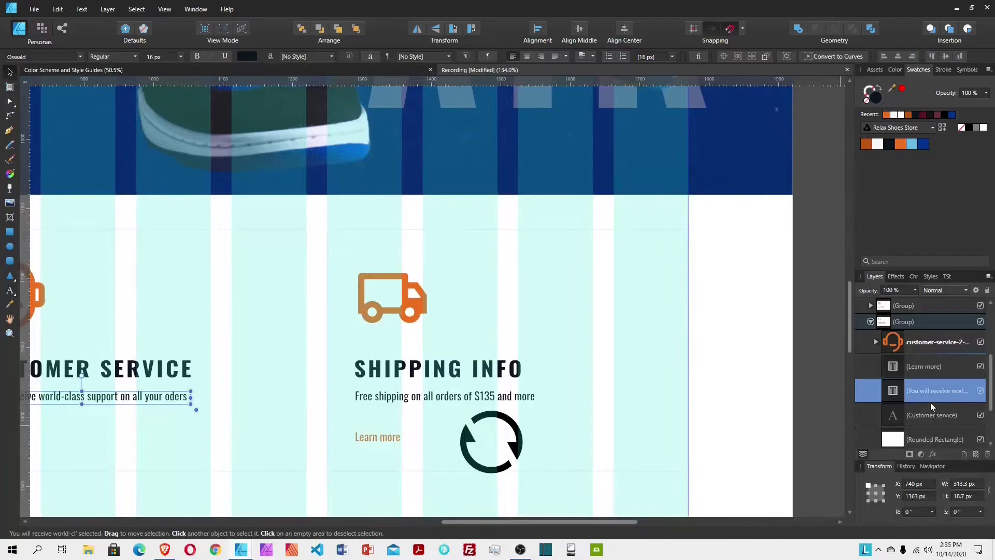
left_click(871, 321)
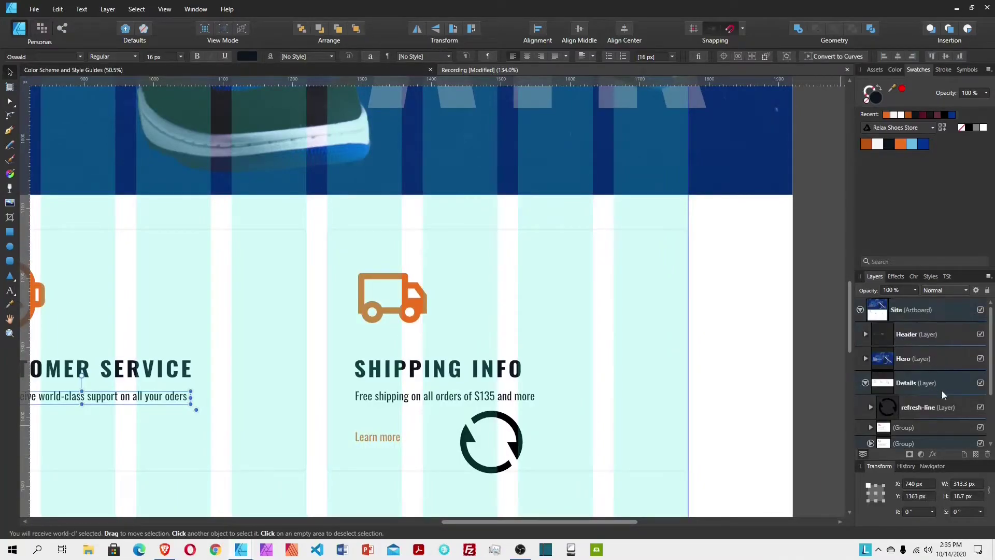
left_click_drag(937, 401, 917, 388)
left_click(871, 379)
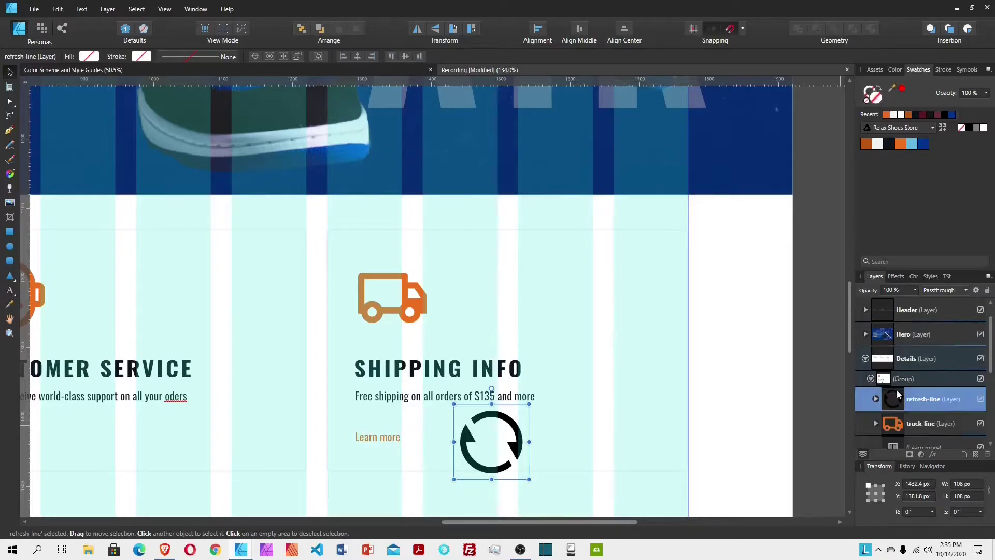
Step: Align the refresh icon with the third card's truck icon along their left and top edges
left_click(924, 422)
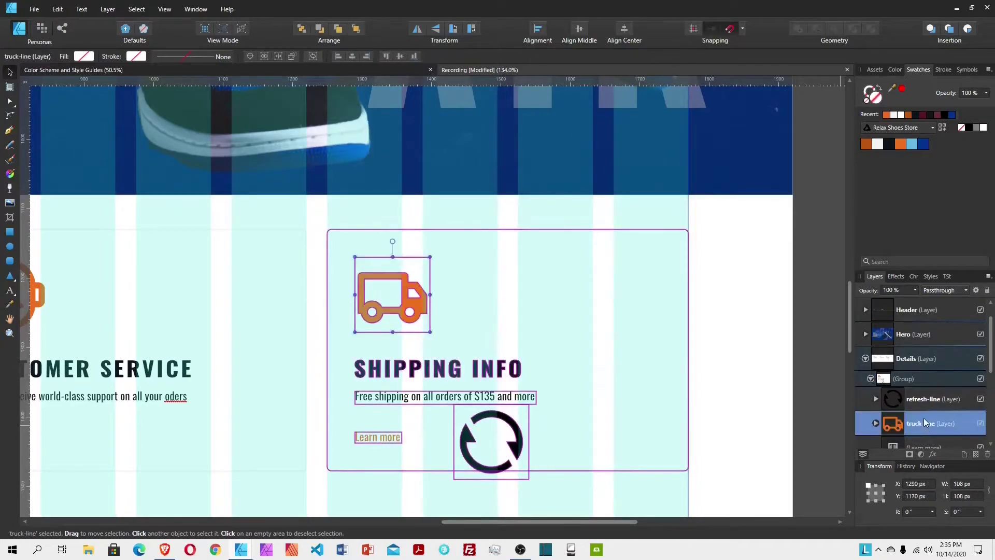
left_click(921, 398, "shift")
left_click(537, 35)
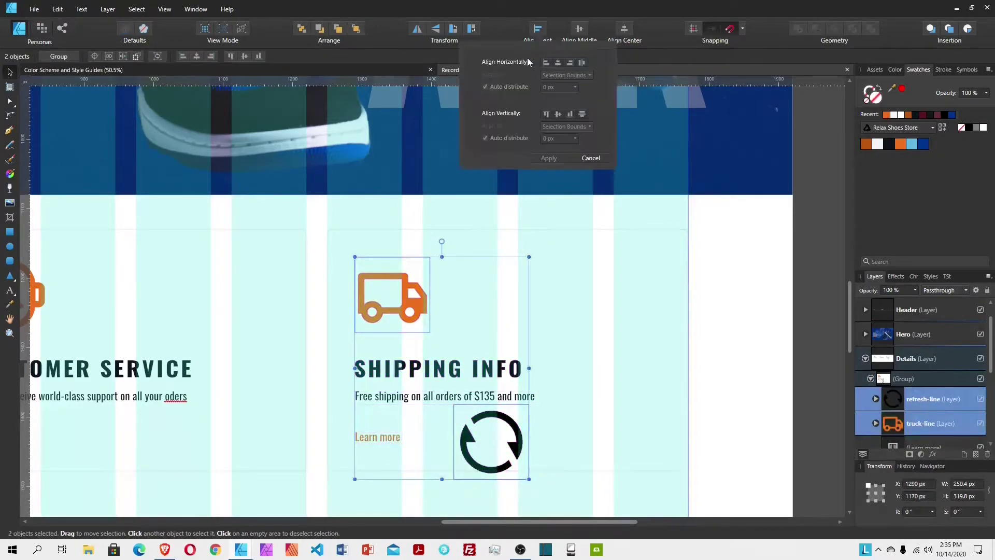
left_click(547, 62)
left_click(548, 115)
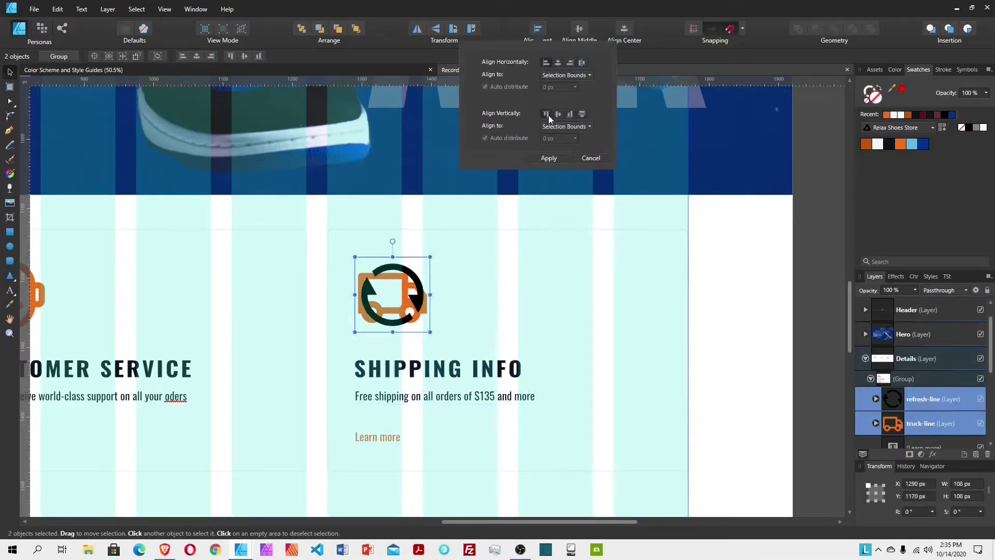
left_click(548, 158)
Step: Delete the third card's truck icon and fill the refresh icon's curves with the palette's bright orange
left_click(928, 429)
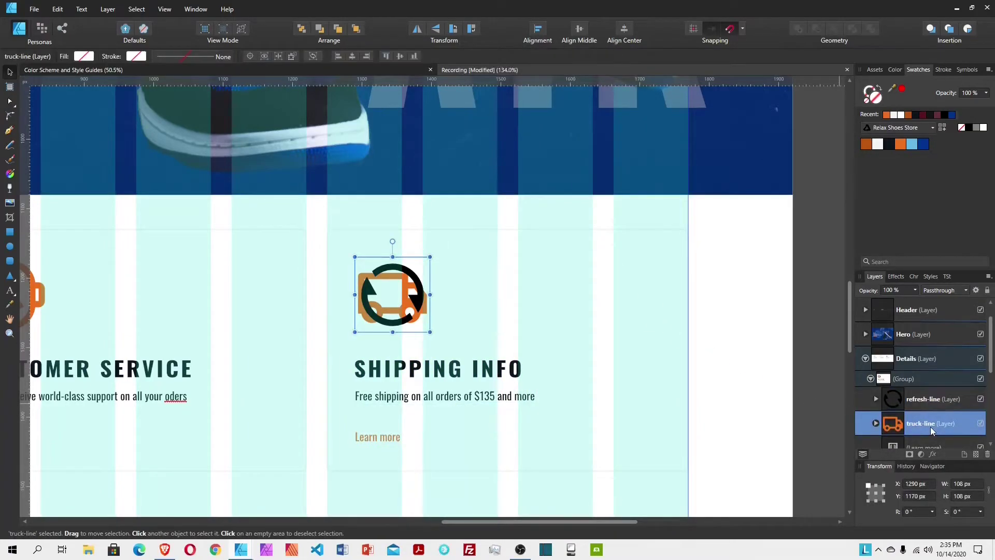
key("Delete")
left_click(887, 396)
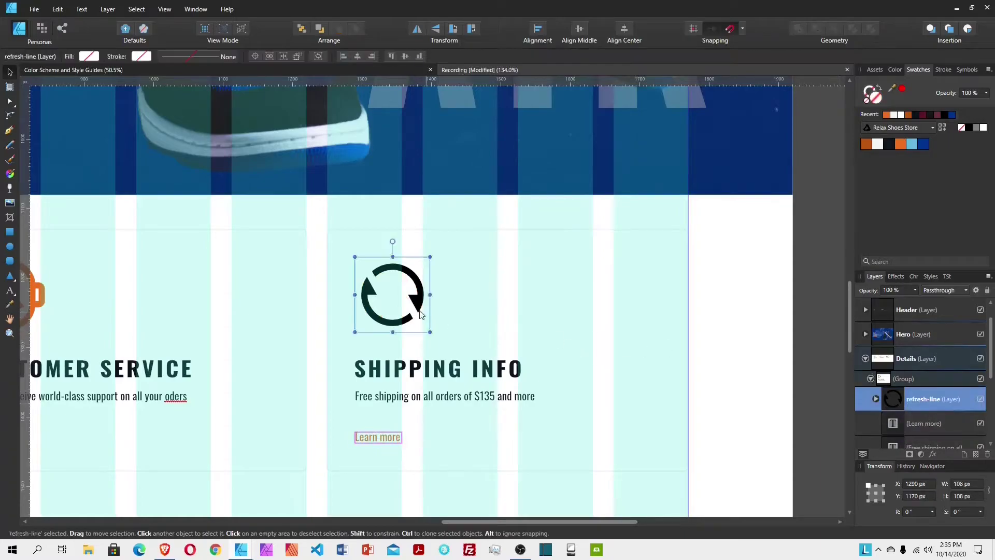
double_click(420, 312)
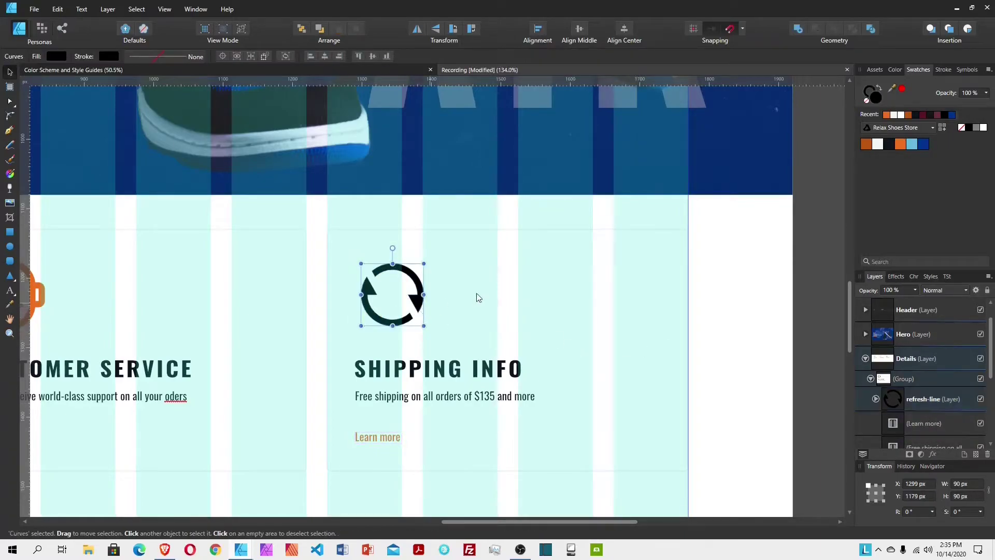
left_click(900, 145)
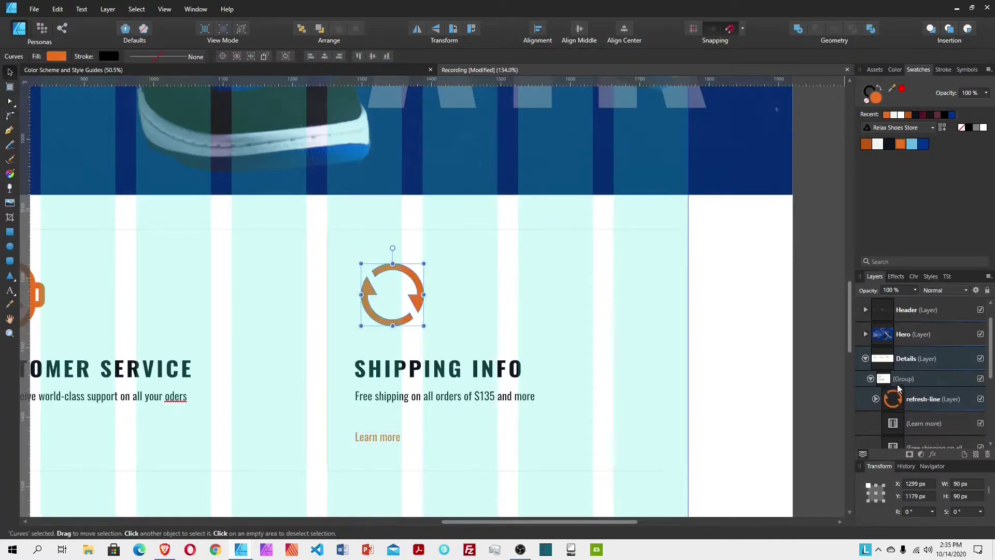
Step: Change the third card's heading to "Return policy"
left_click(471, 373)
double_click(471, 373)
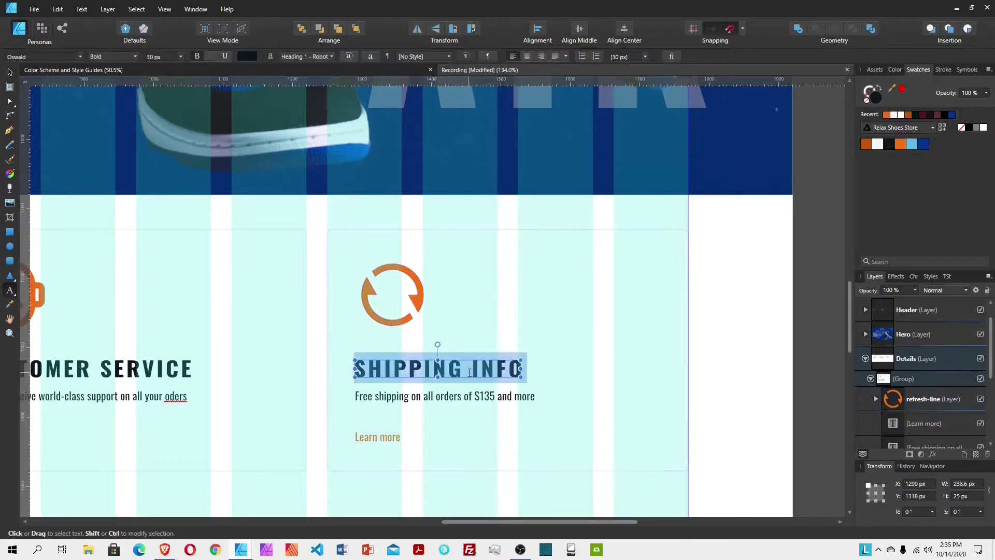
type("RETUR")
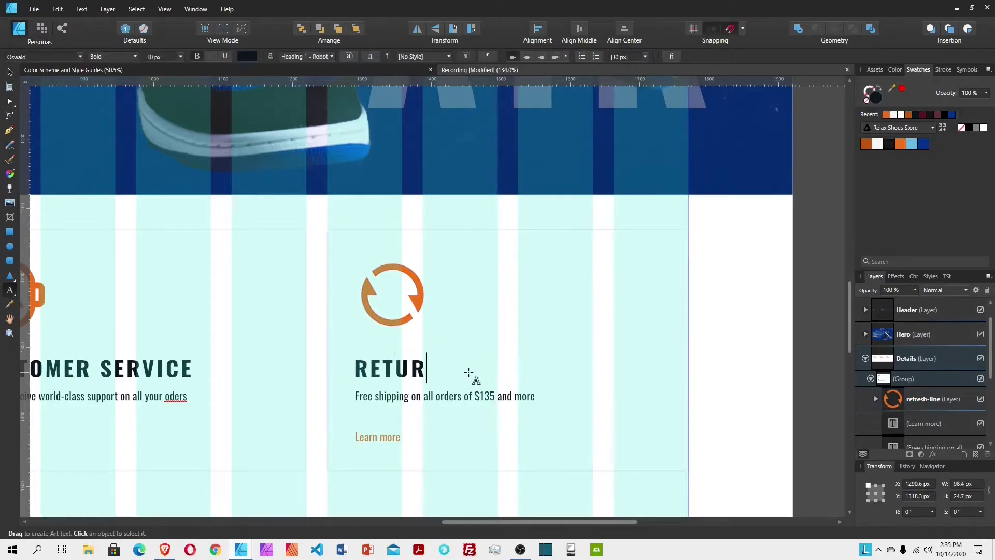
type("N POL")
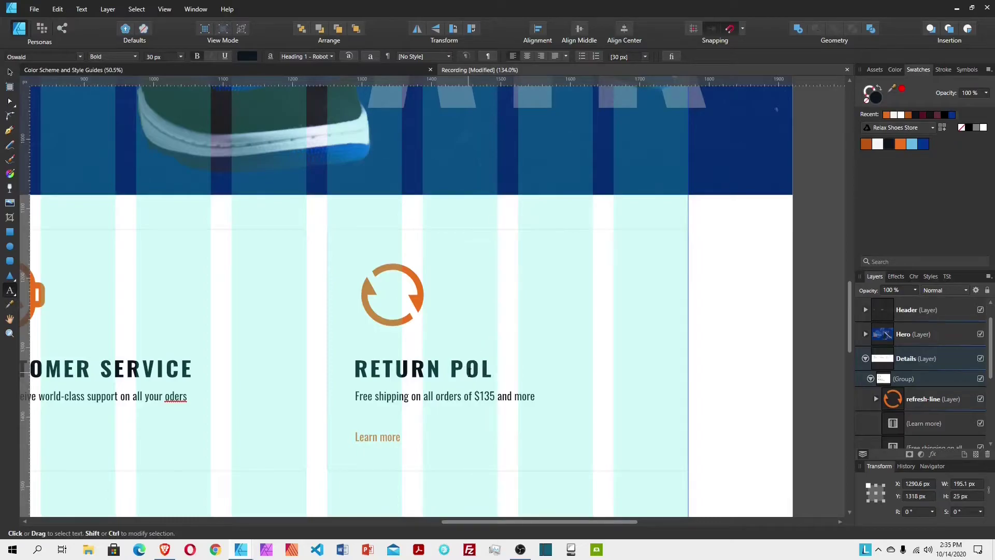
type("ICY")
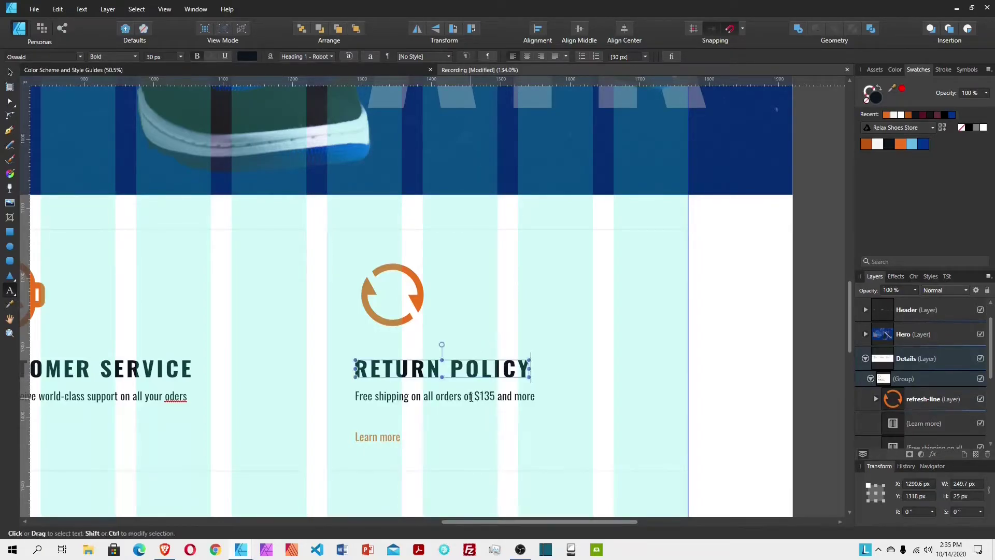
Step: Replace the third card's description with "We offer a 30-Days Money-Back guaranteed. No question ask!" and widen its frame to about 363 px
double_click(470, 396)
left_click_drag(542, 409, 598, 410)
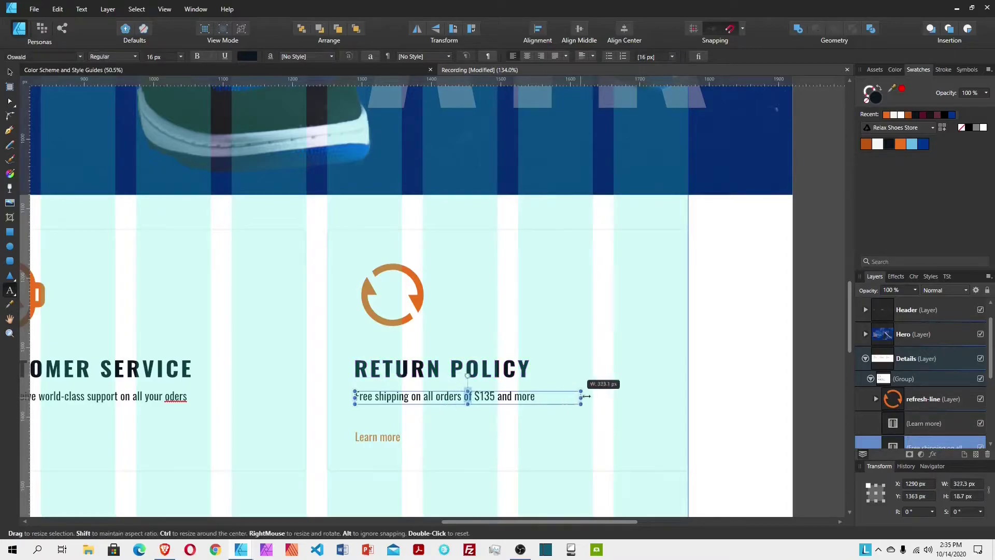
left_click(495, 397)
triple_click(494, 397)
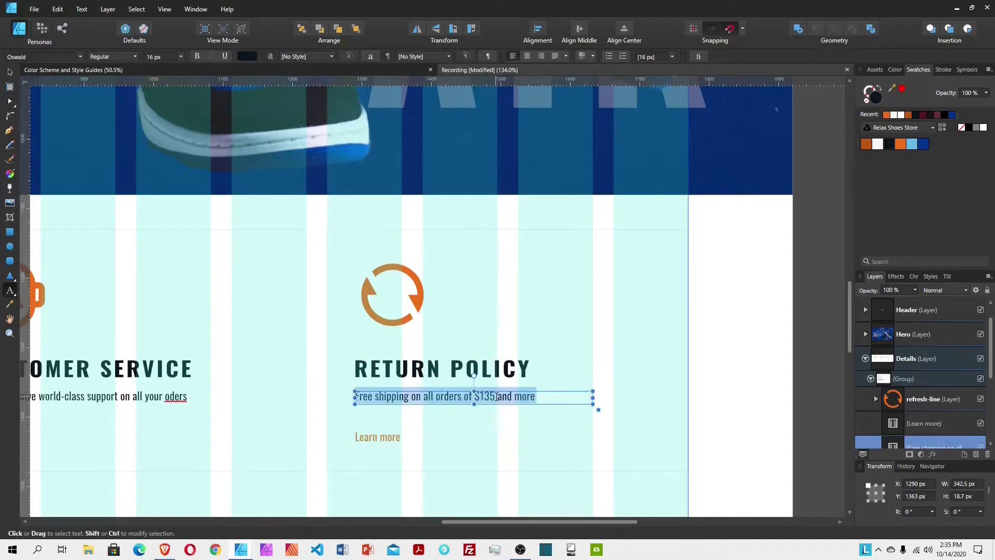
type("We off")
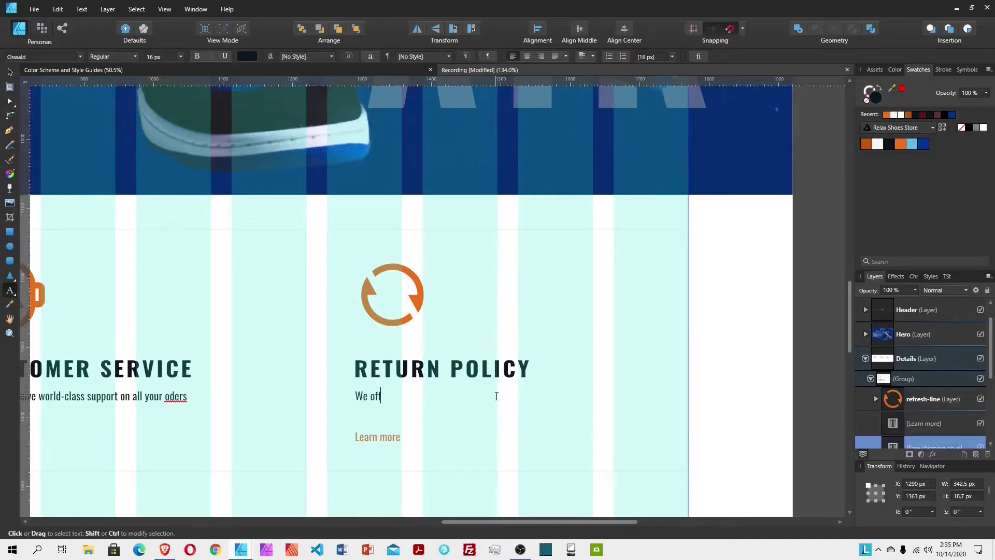
type("er a 30-Days MoneyBack")
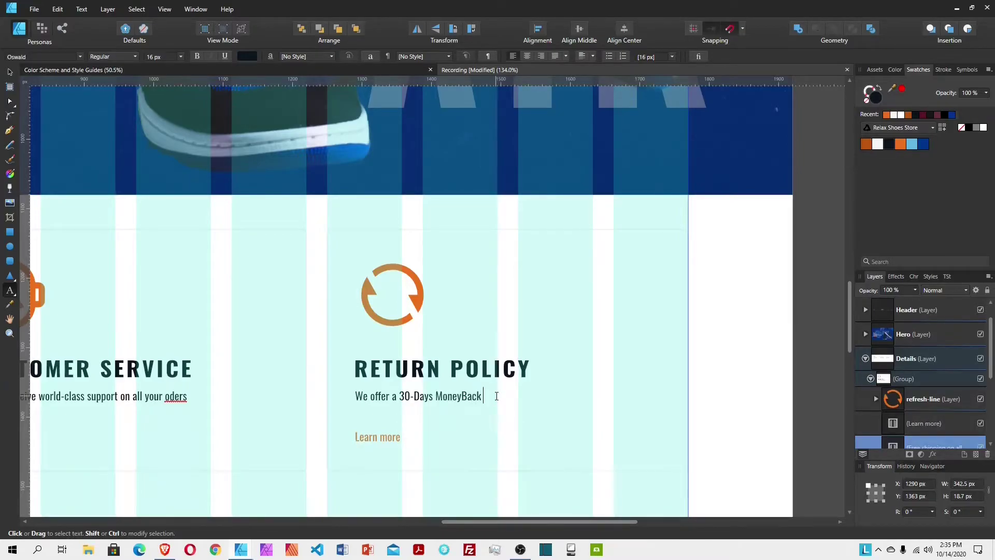
type(" g")
type("-")
type("nteed")
type(". No quest")
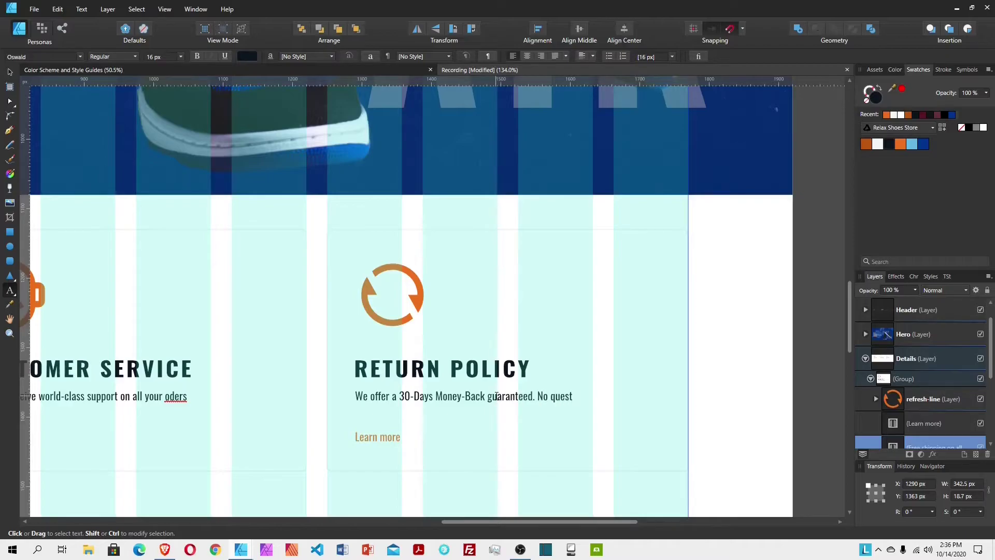
type("ion ask!")
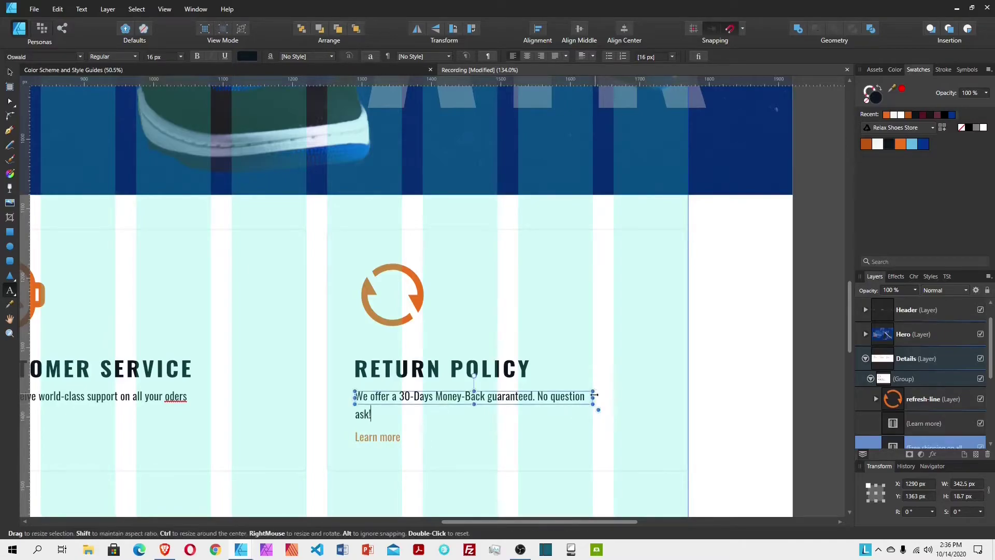
mouse_move(597, 398)
left_mouse_down()
mouse_move(628, 397)
mouse_move(608, 395)
left_mouse_up()
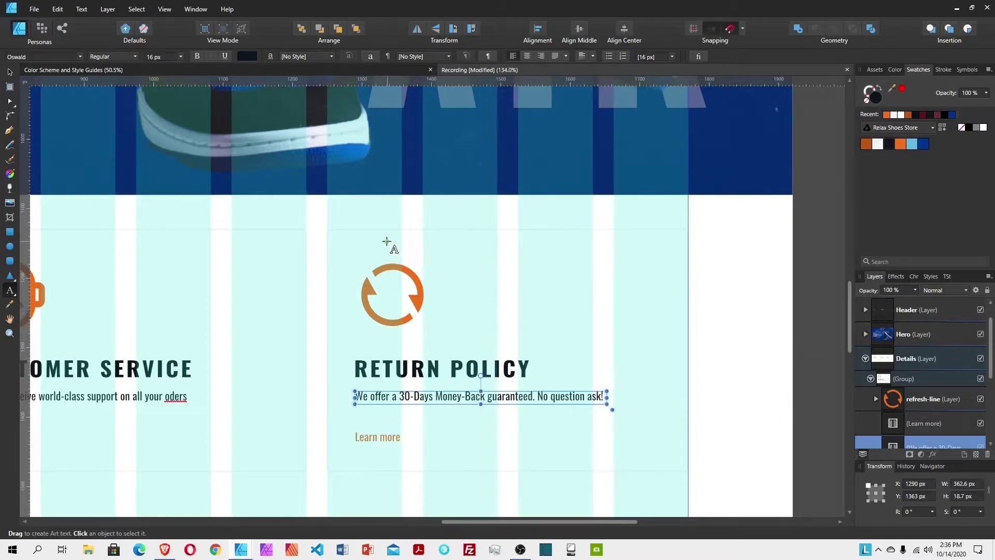
Step: Collapse the third card's group and the Details layer, and save the document
left_click(10, 71)
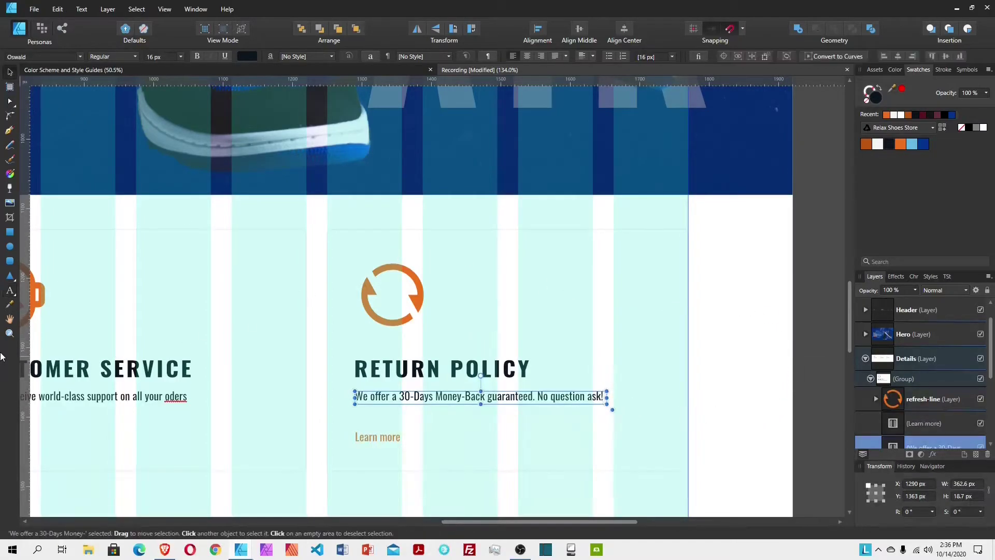
left_click(10, 333)
left_click_drag(544, 373, 349, 357)
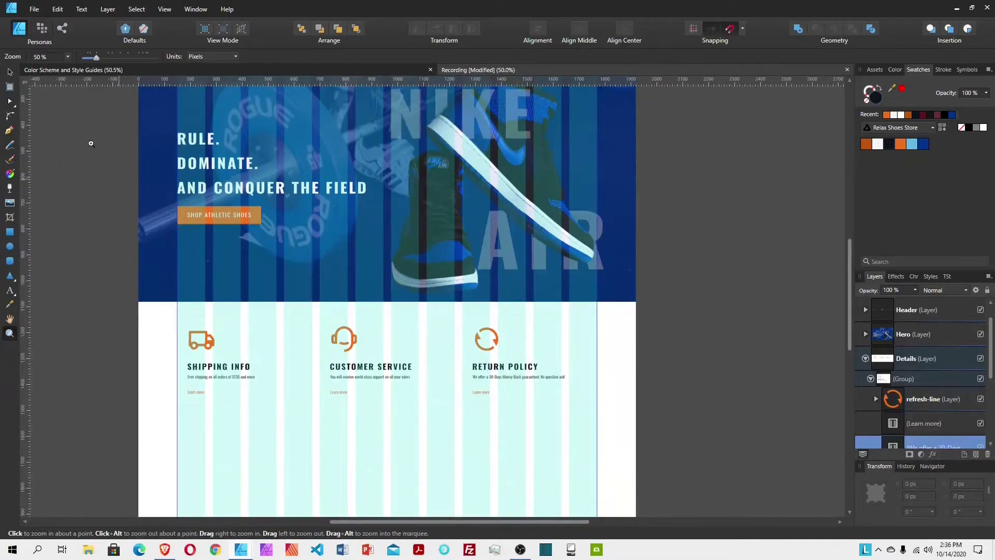
left_click(13, 73)
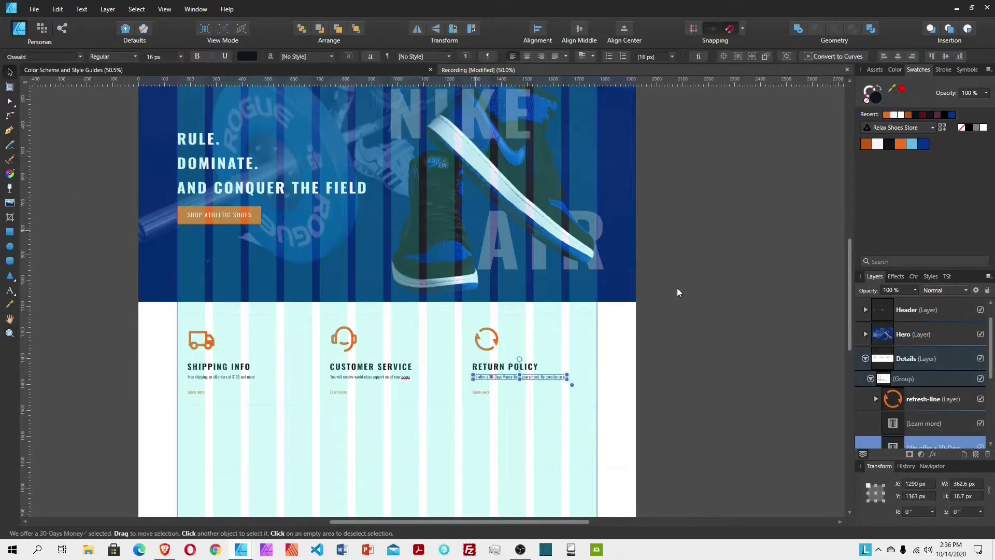
left_click(912, 378)
left_click(871, 379)
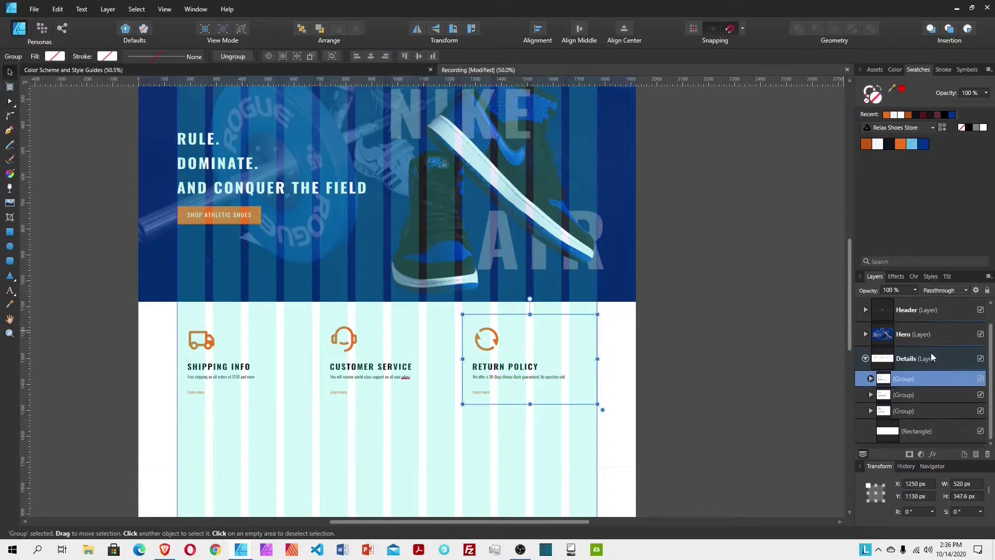
left_click(928, 360)
left_click(866, 359)
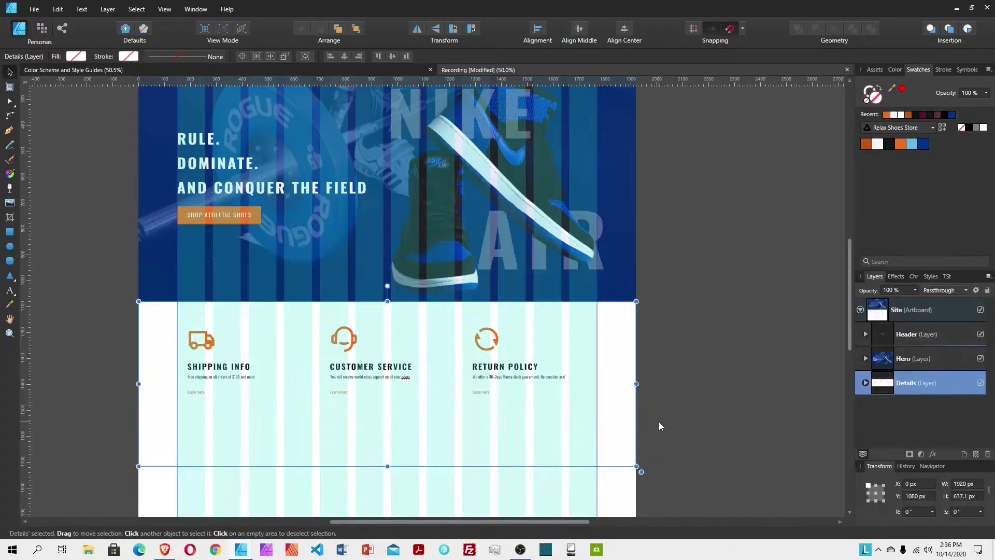
key("ctrl+s")
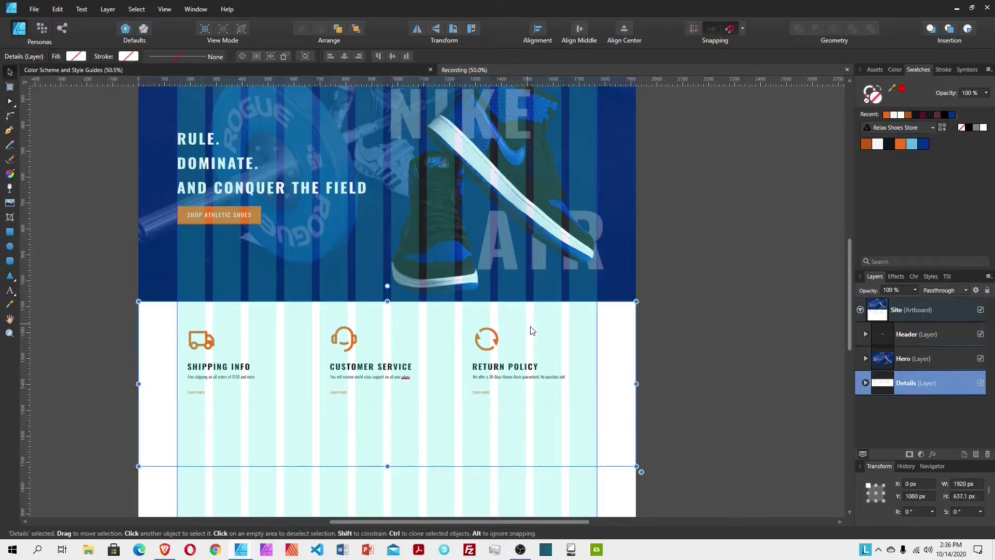
scroll(530, 336, "down", 2)
scroll(530, 335, "down", 3)
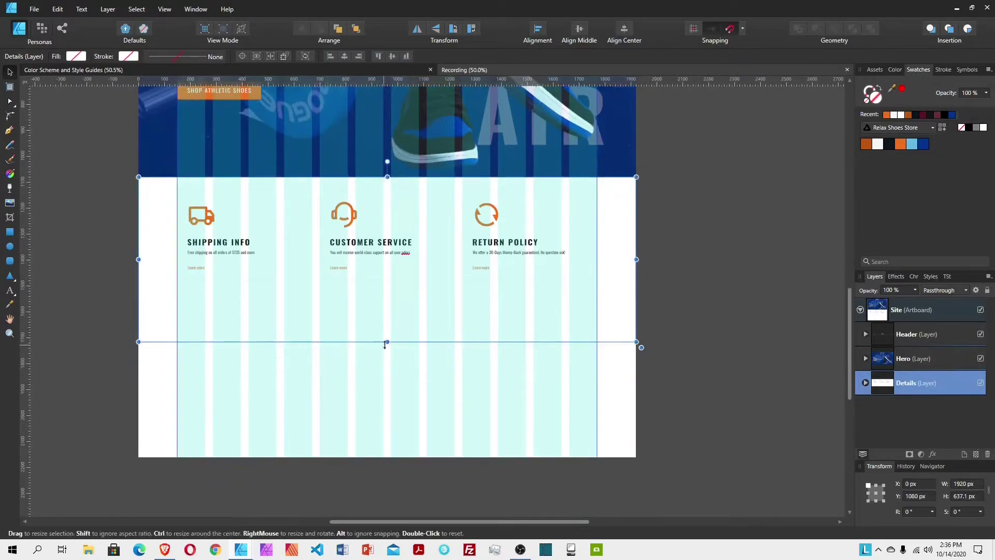
left_click_drag(390, 342, 400, 311)
key("ctrl+z")
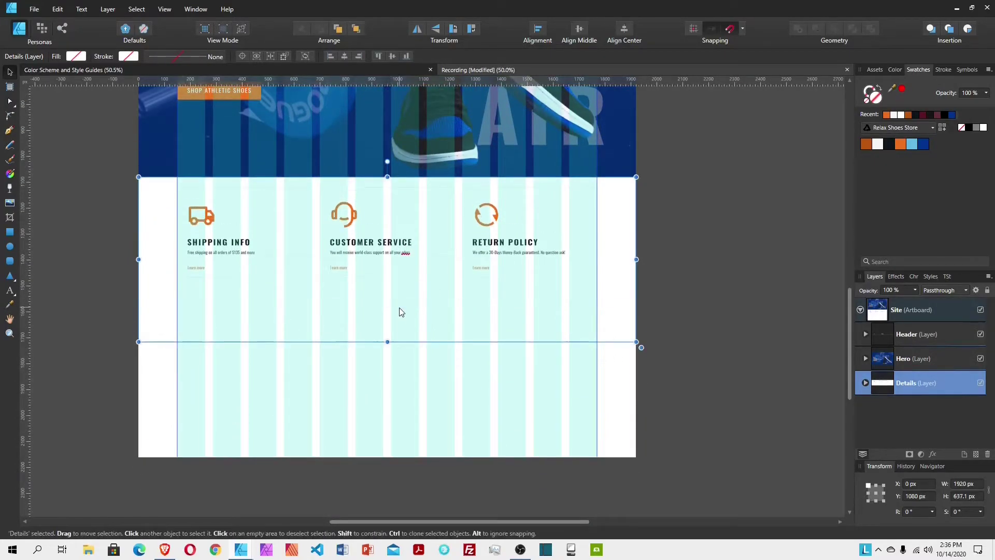
Step: Shorten the Details section's background rectangle to the cards' bottom edge, about 398 px high, and add 50 px to its height
left_click(866, 385)
scroll(892, 399, "down", 1)
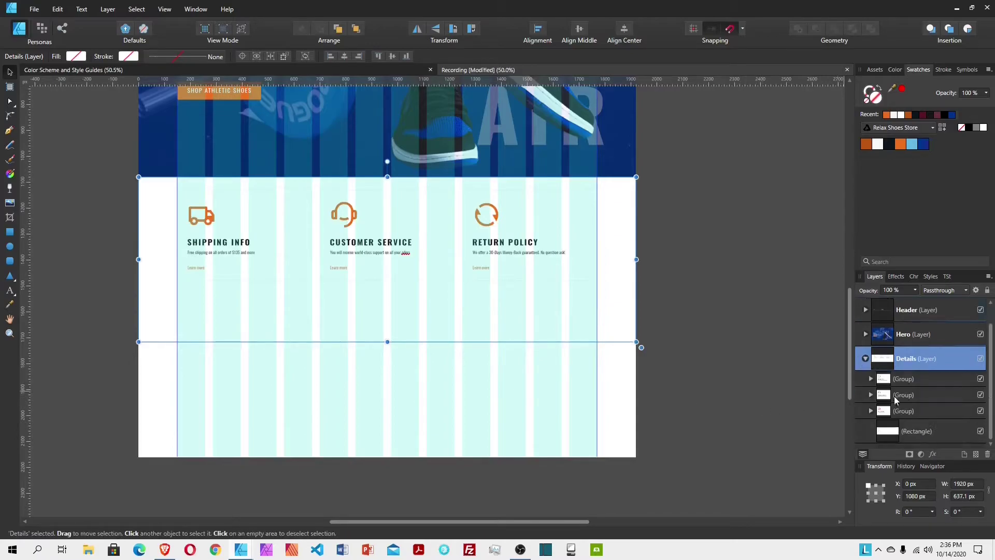
left_click(912, 430)
left_click_drag(390, 342, 395, 280)
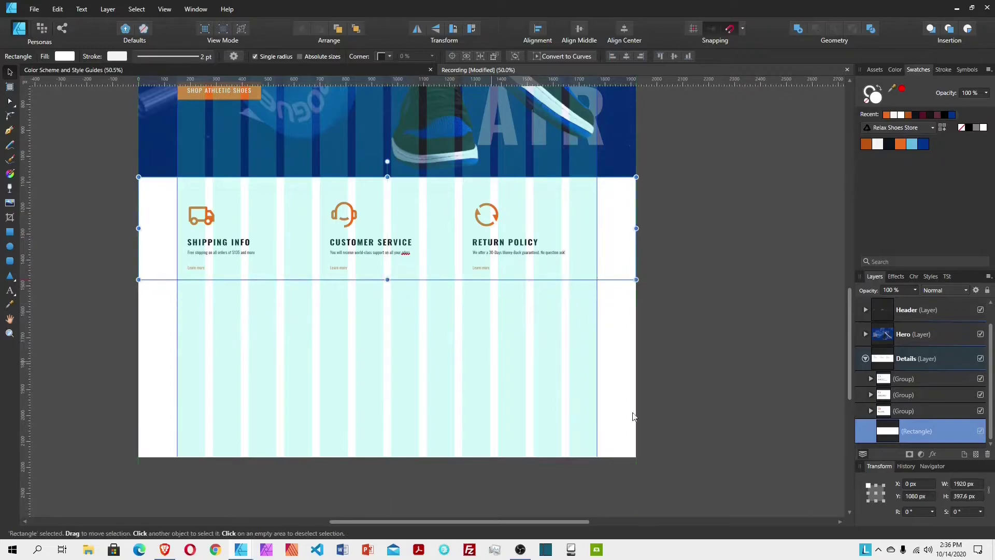
left_click(980, 496)
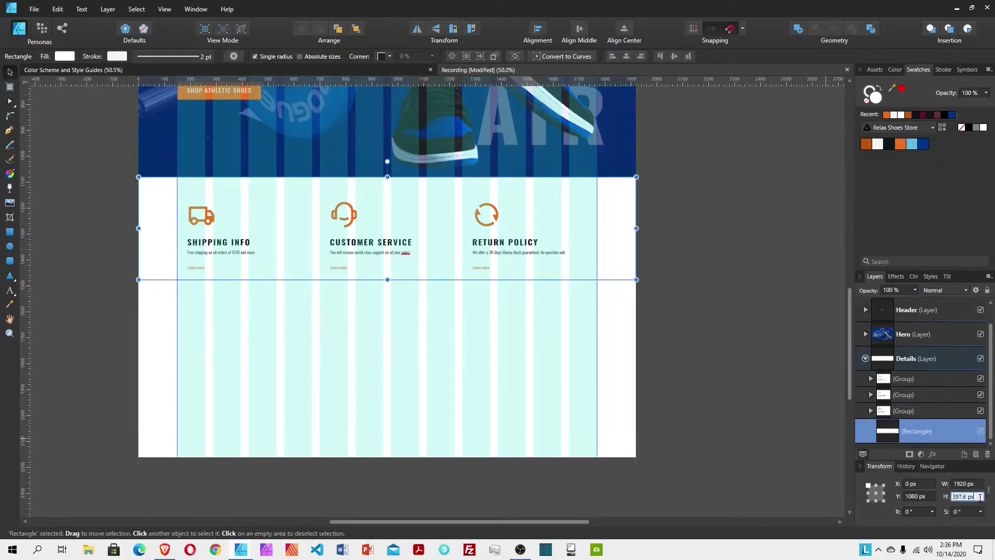
type("+50")
key("Return")
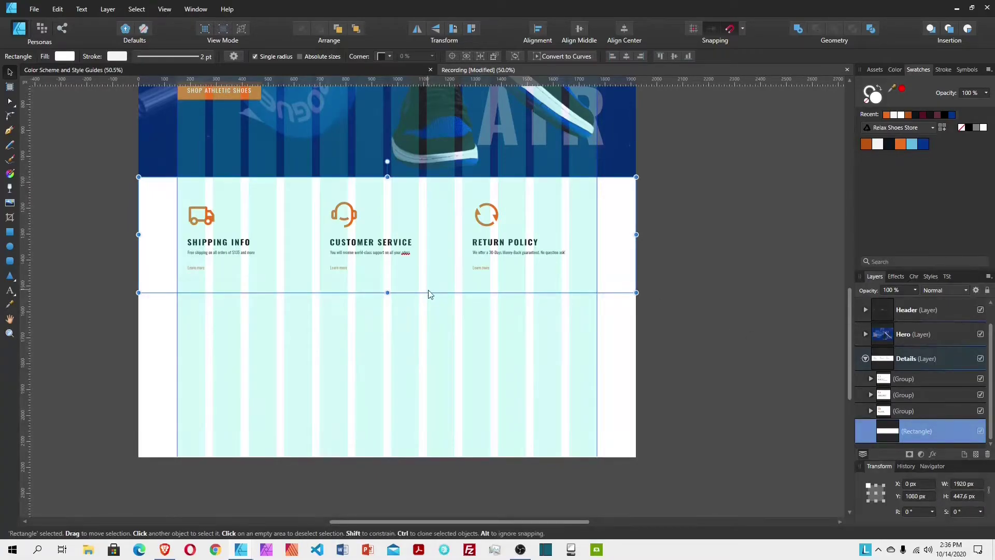
Step: Correct the misspelled "oders" to "orders" in the Customer service card's description
left_click(9, 333)
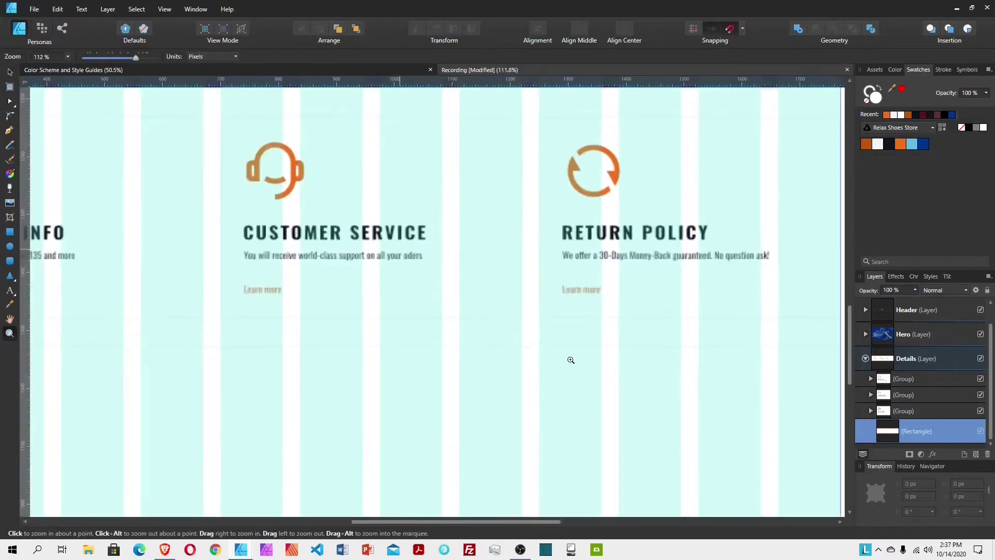
left_click(403, 253)
left_click(409, 257)
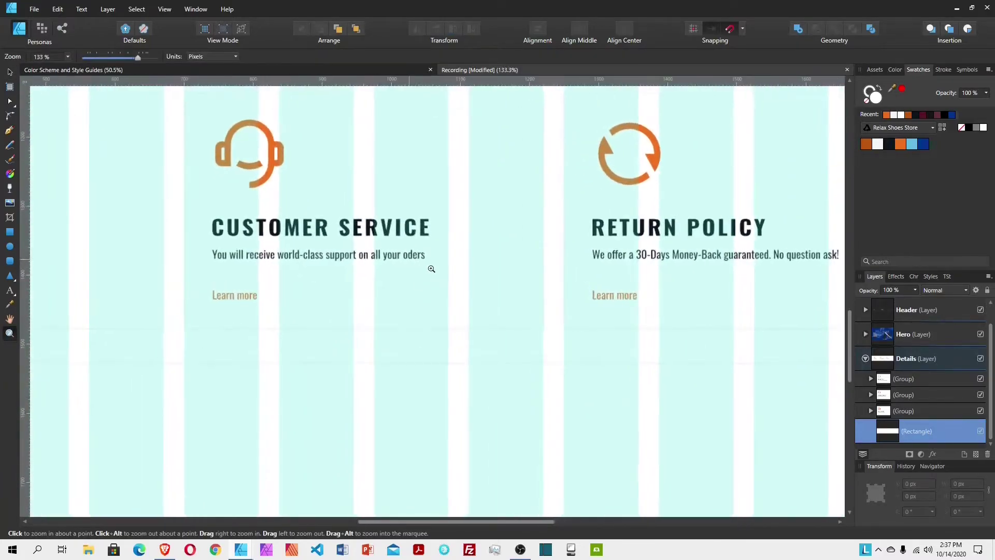
left_click(9, 73)
left_click(409, 260)
left_click(408, 260)
double_click(409, 258)
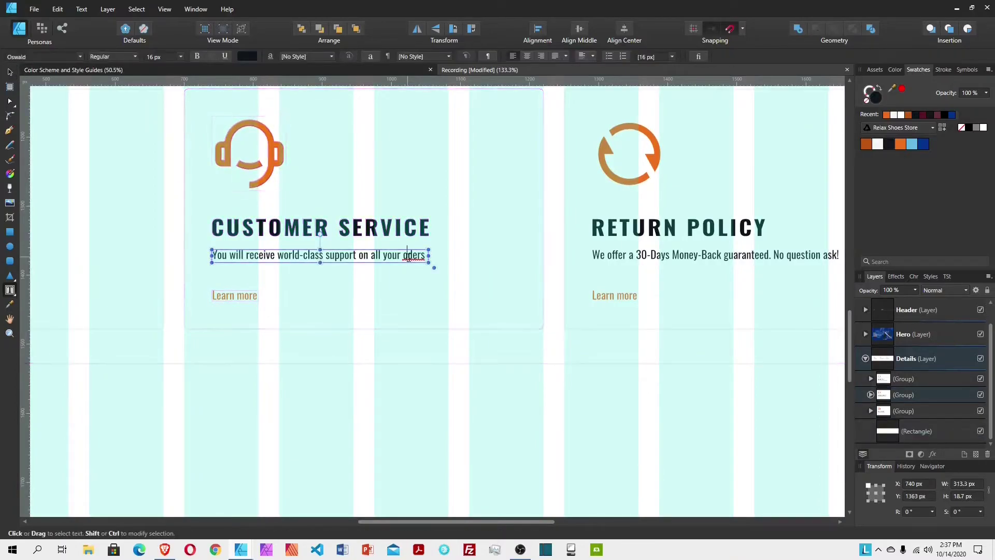
type("r")
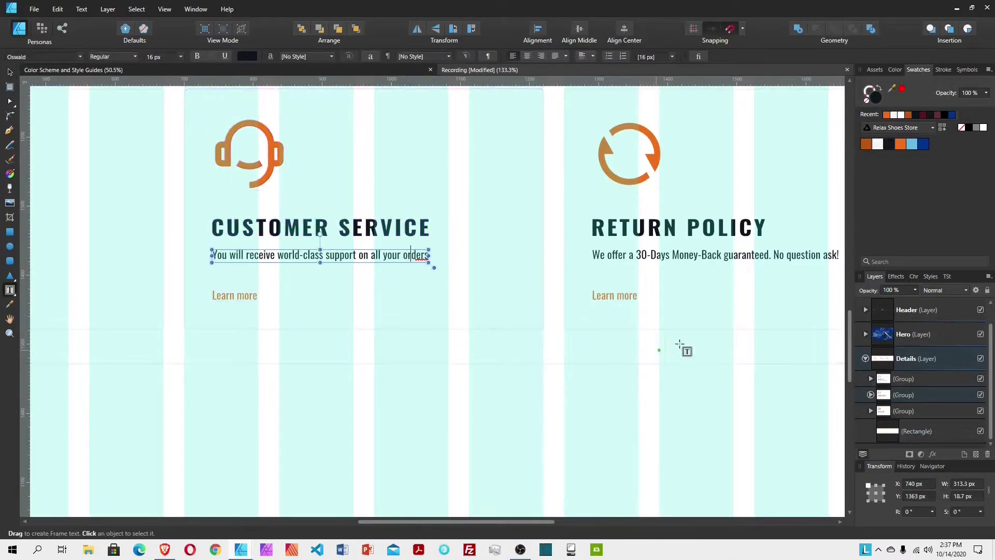
left_click(9, 73)
left_click(10, 334)
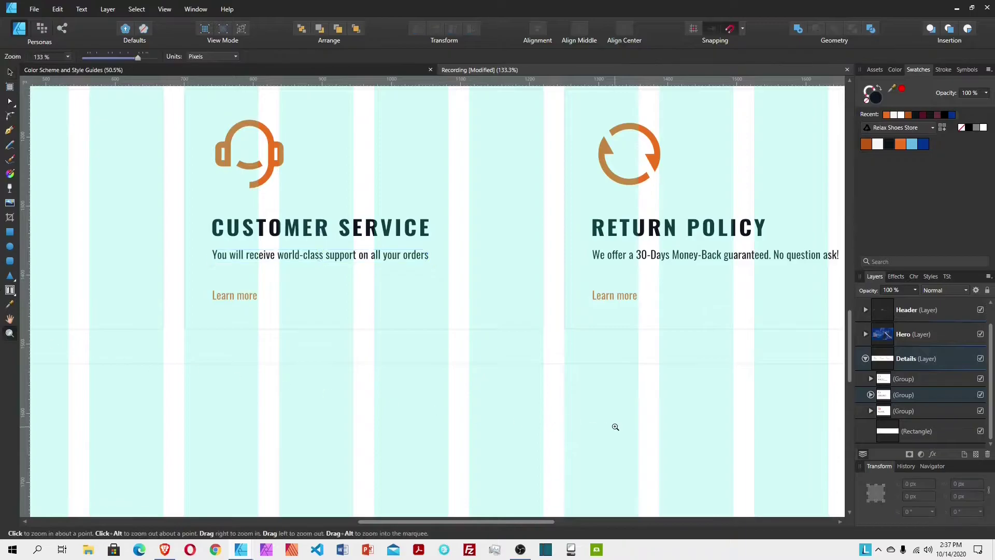
Step: Remove the stroke from the Details section's background rectangle and collapse the Details layer
left_click_drag(616, 427, 353, 341)
scroll(484, 325, "down", 2)
left_click_drag(526, 358, 497, 349)
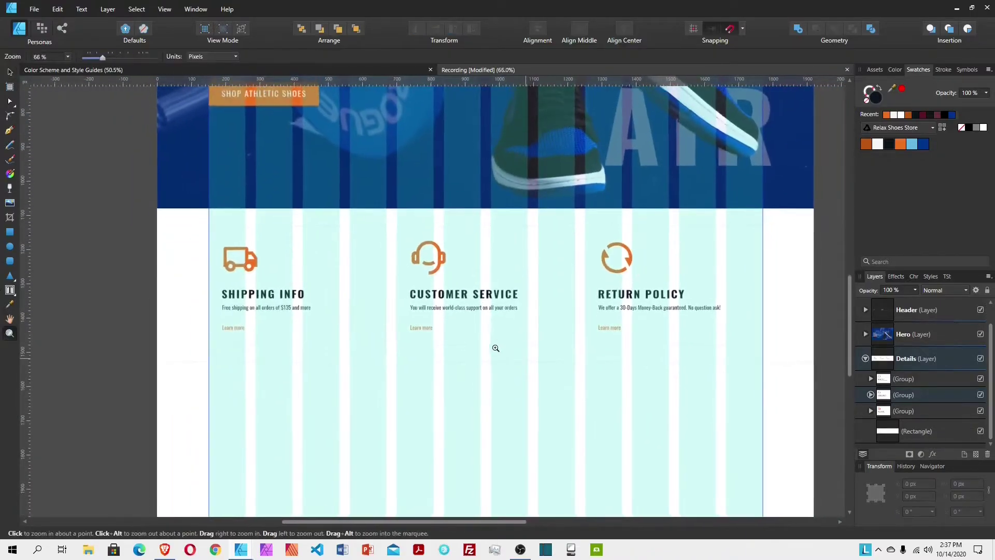
left_click(10, 74)
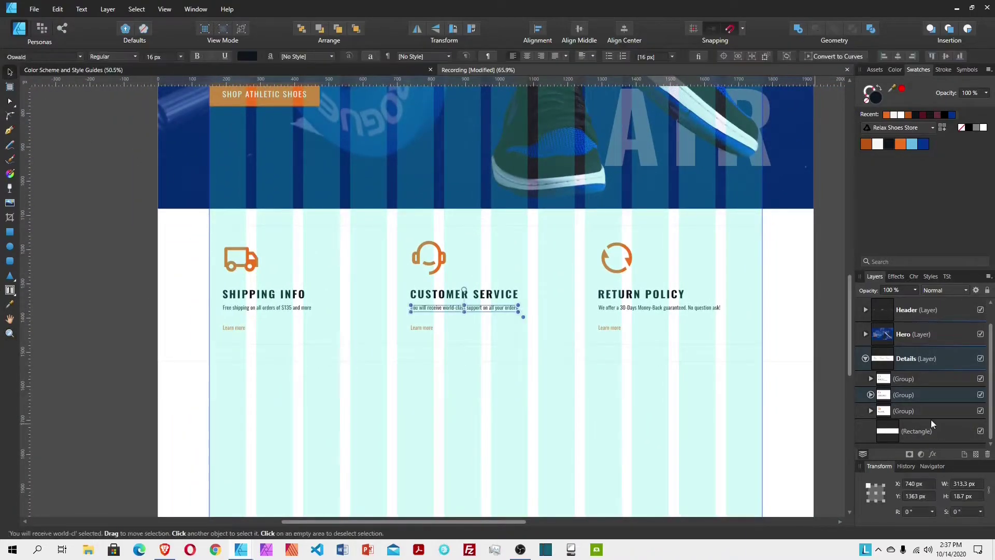
left_click(937, 436)
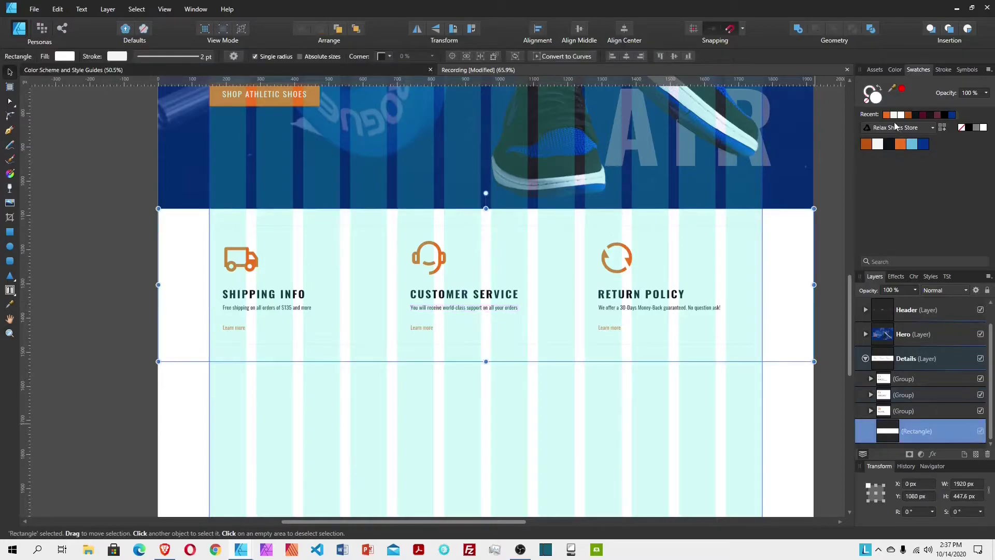
left_click(869, 97)
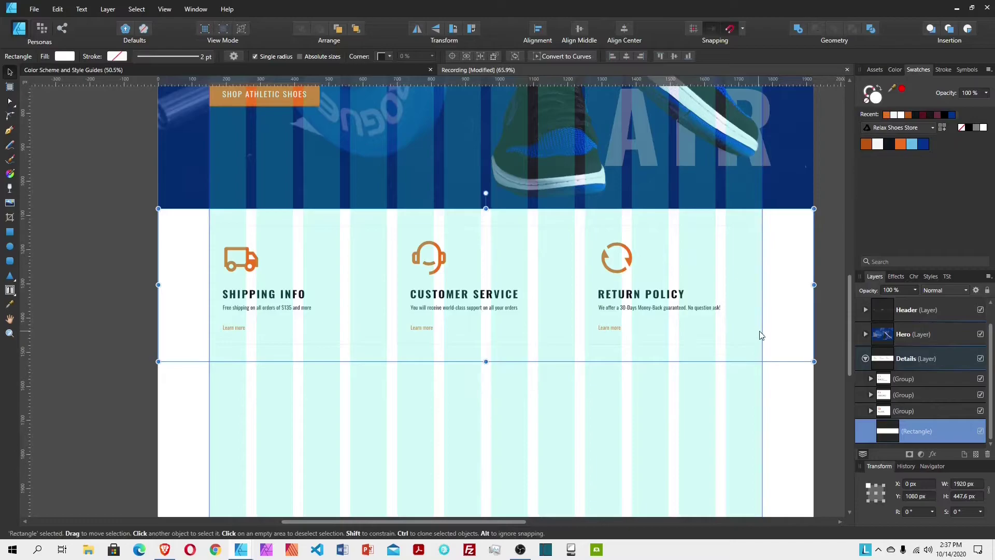
left_click(880, 363)
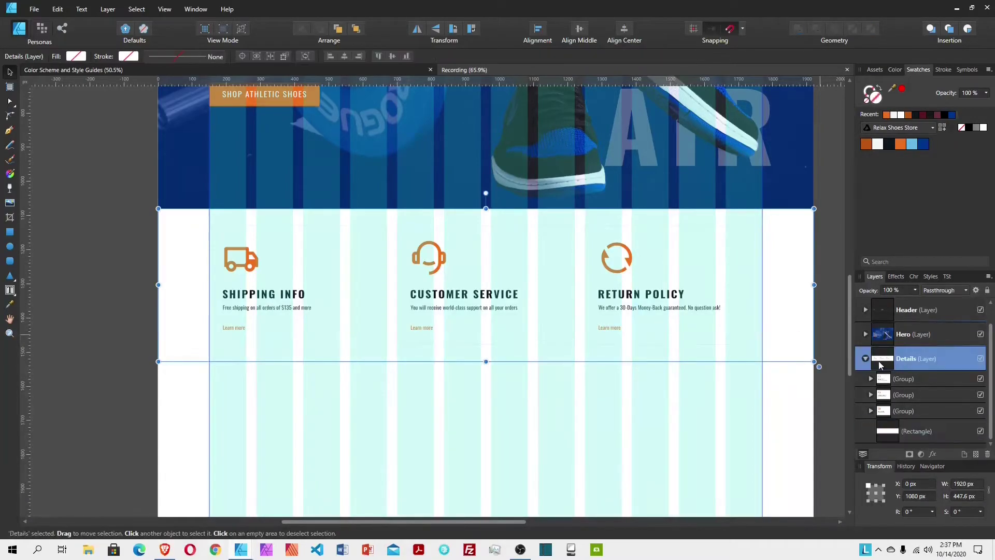
left_click(866, 359)
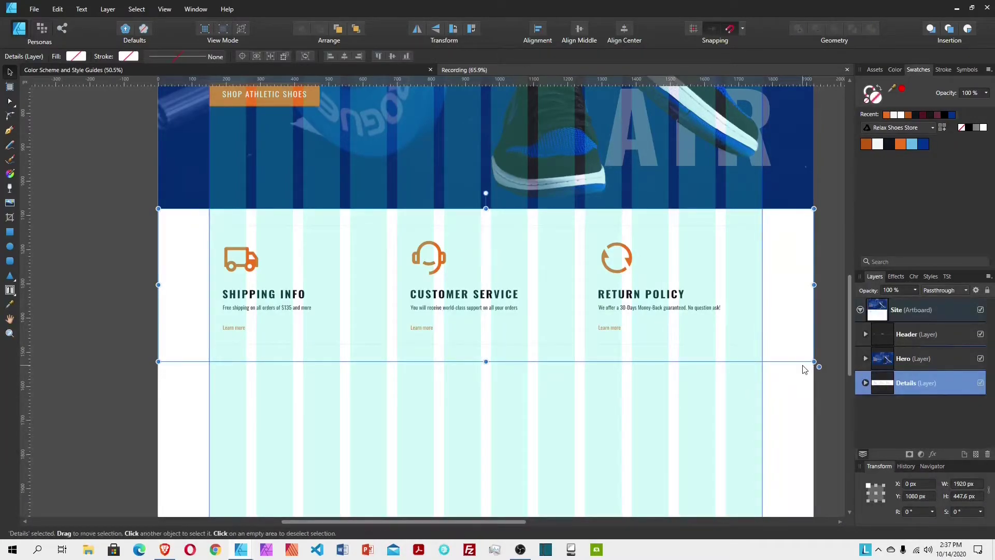
Step: Extend the Site artboard downward to a height of about 4006 px
scroll(384, 366, "down", 5)
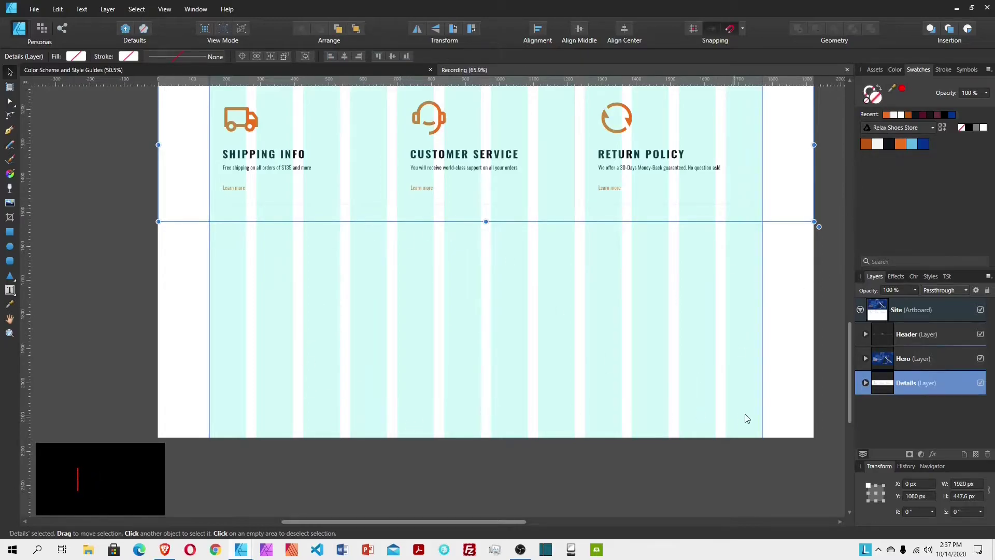
left_click(711, 344)
scroll(645, 349, "down", 3)
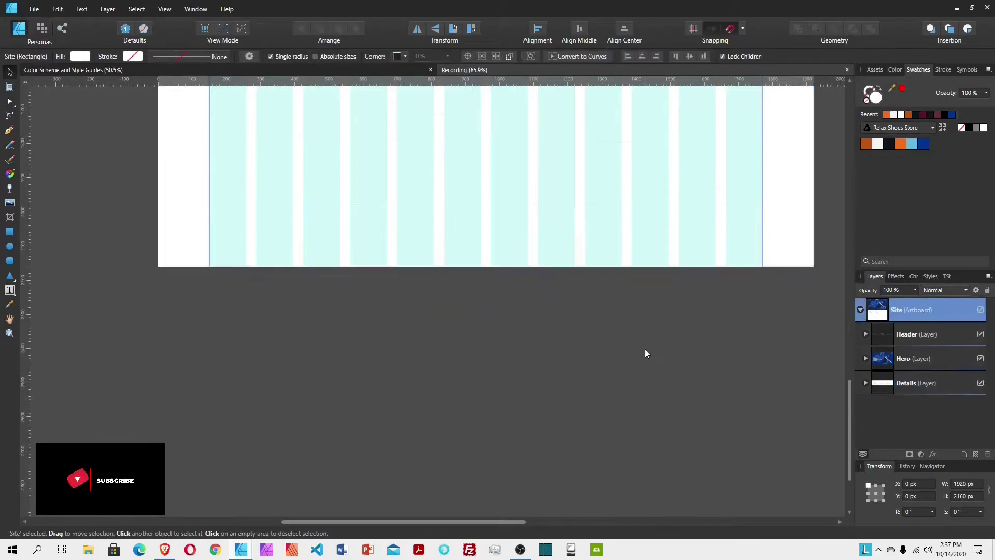
scroll(645, 349, "down", 1)
left_click_drag(486, 186, 488, 477)
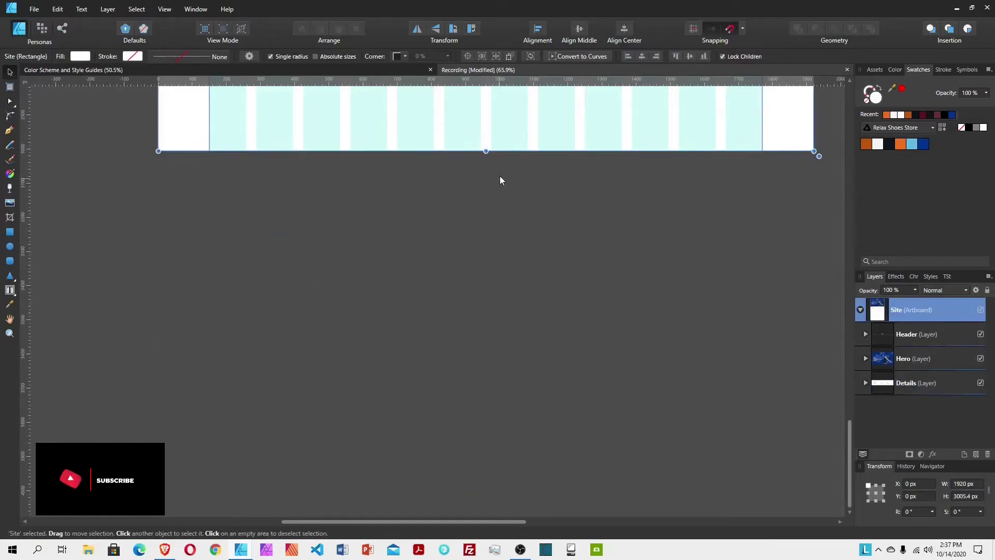
left_click_drag(486, 150, 431, 497)
scroll(629, 387, "up", 10)
scroll(630, 386, "up", 2)
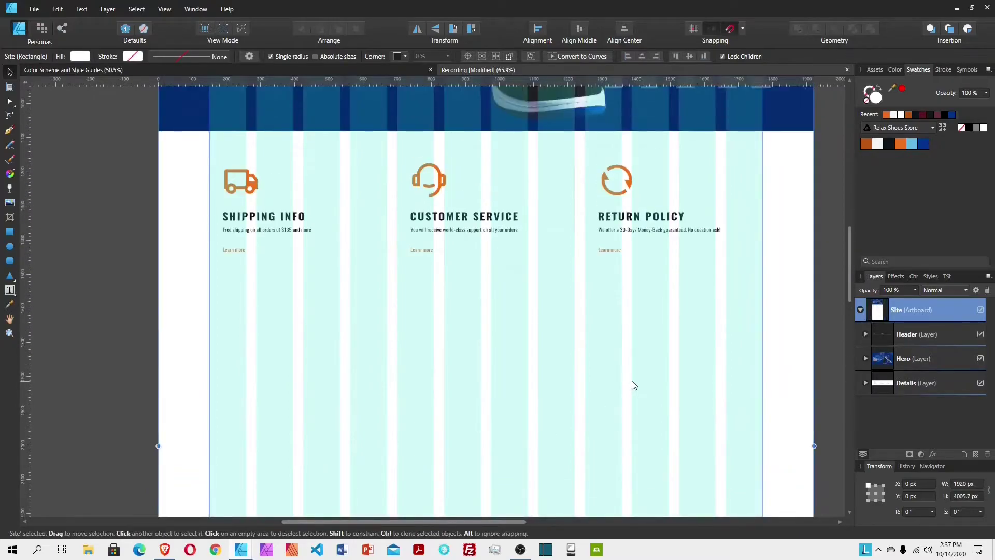
Step: Duplicate the Details layer and move the copy down by 447.6 px, directly below the original section
left_click(953, 383)
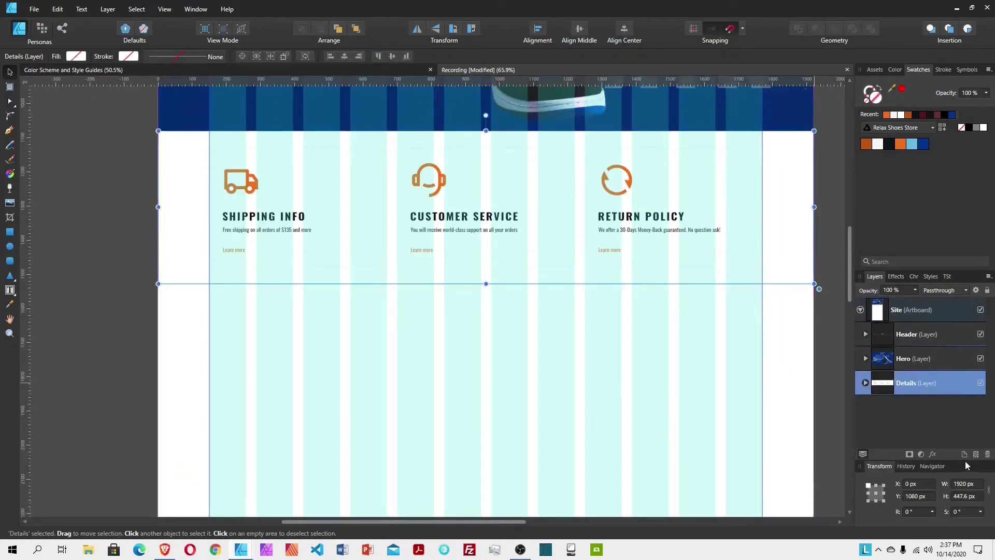
key("ctrl+j")
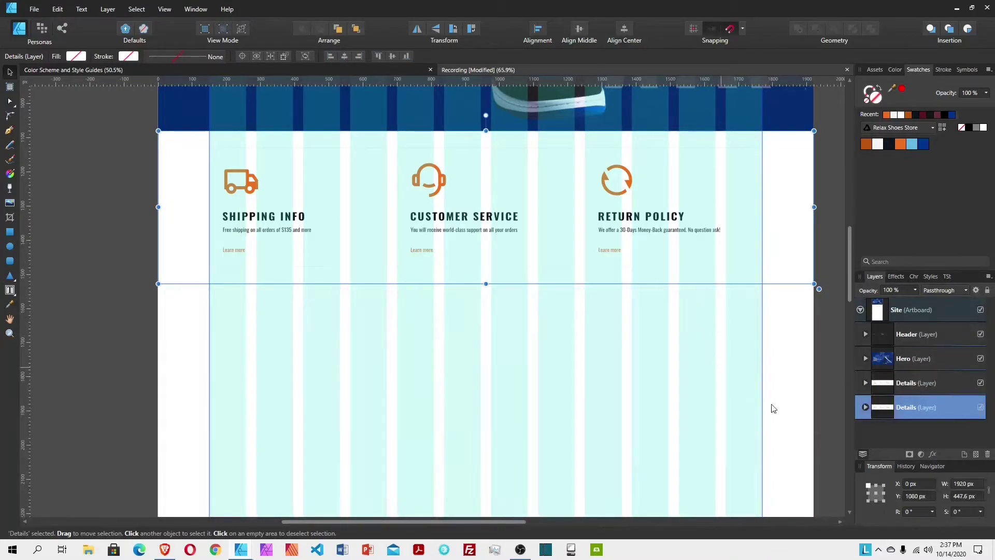
left_click(931, 497)
type("+447.6")
key("Return")
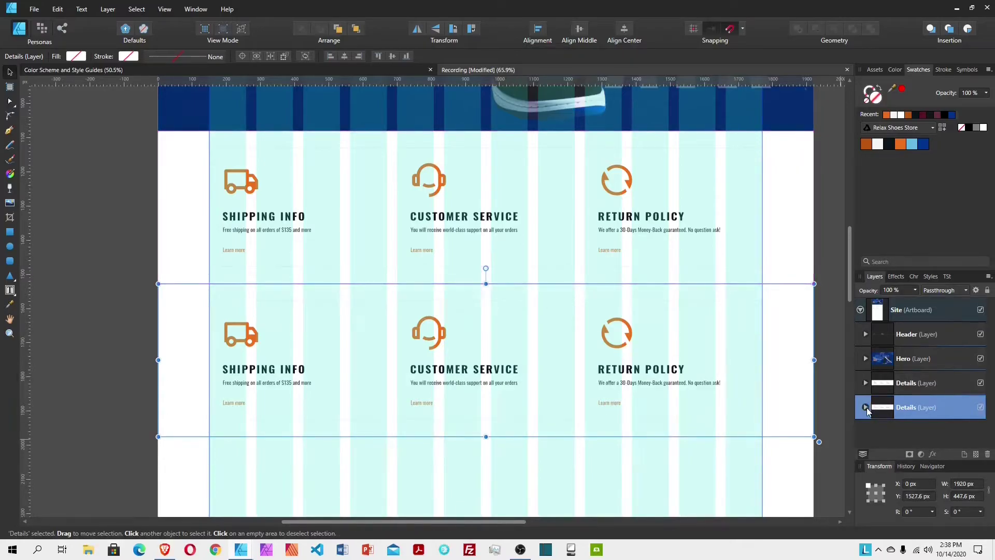
Step: Rename the duplicated Details layer as Categories and expand it to show its contents
double_click(919, 409)
type("Ca")
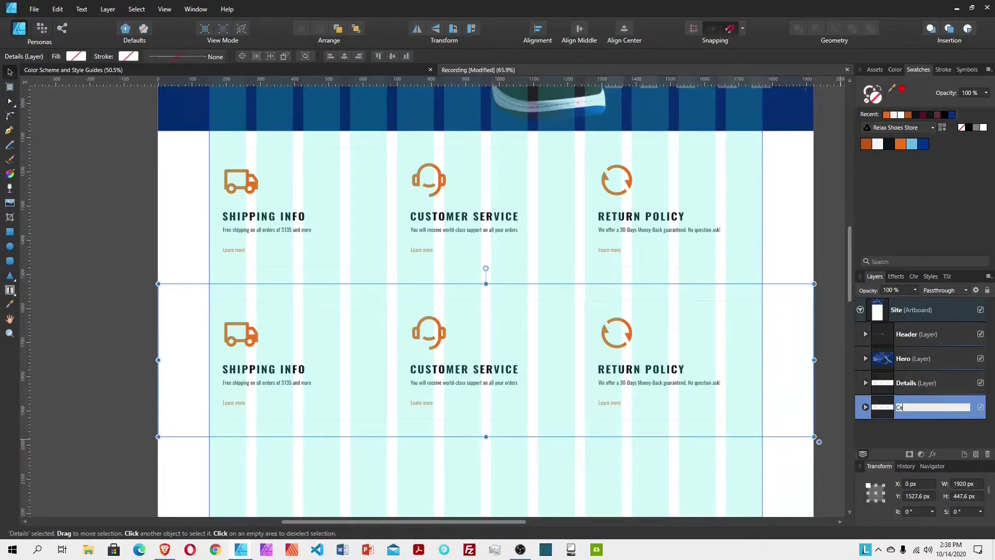
type("tegories")
key("Return")
left_click(866, 407)
scroll(903, 388, "down", 2)
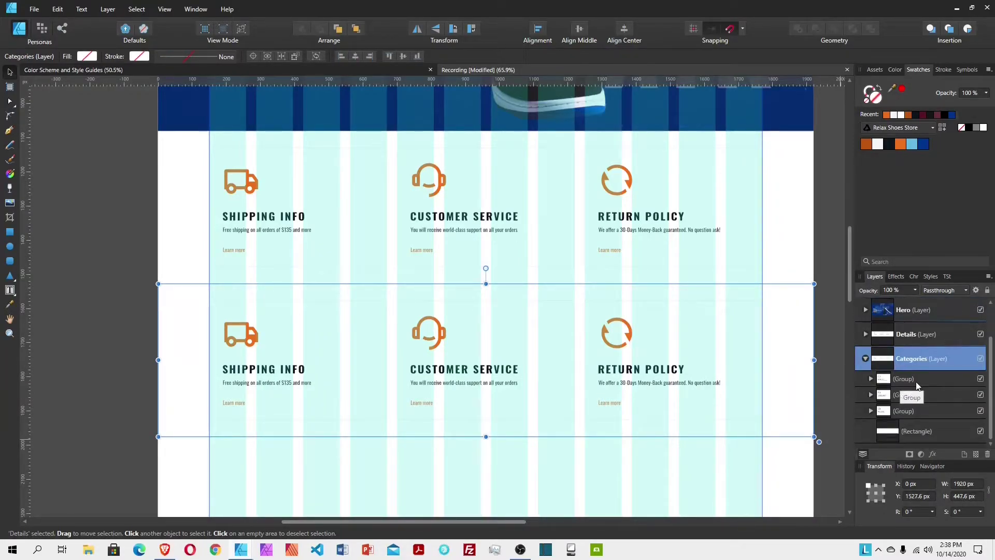
Step: Delete the Customer service and Return policy card groups from the Categories layer
left_click(916, 381)
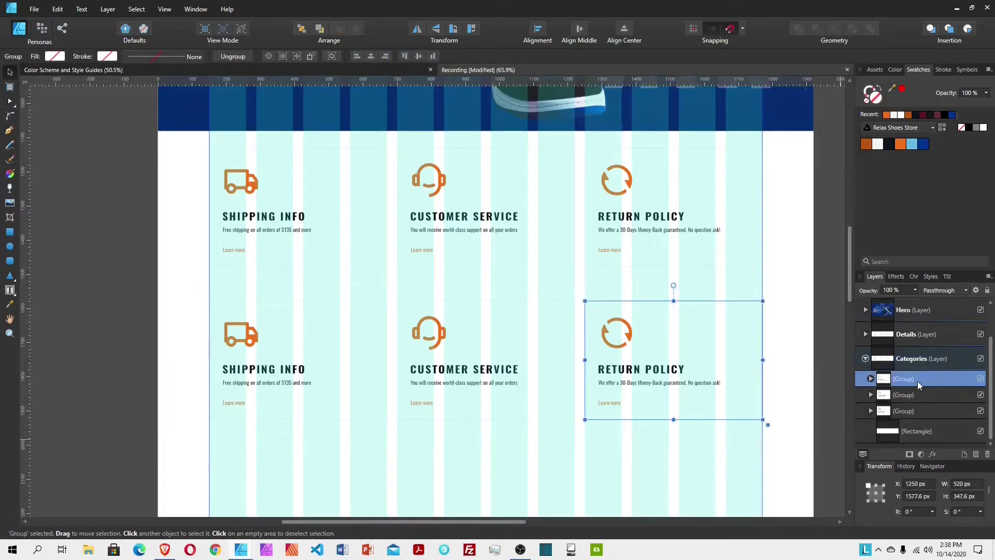
left_click(926, 410, "shift")
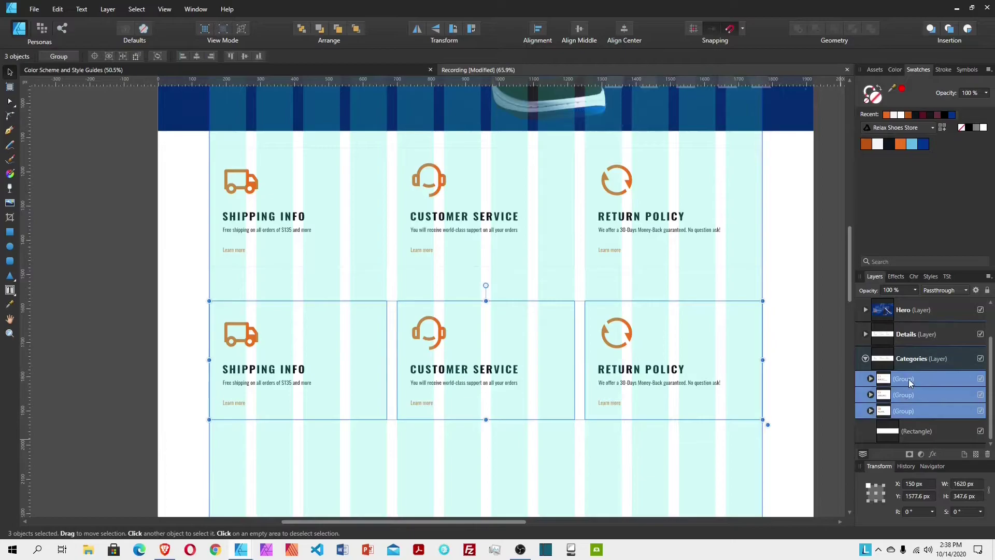
left_click(905, 394)
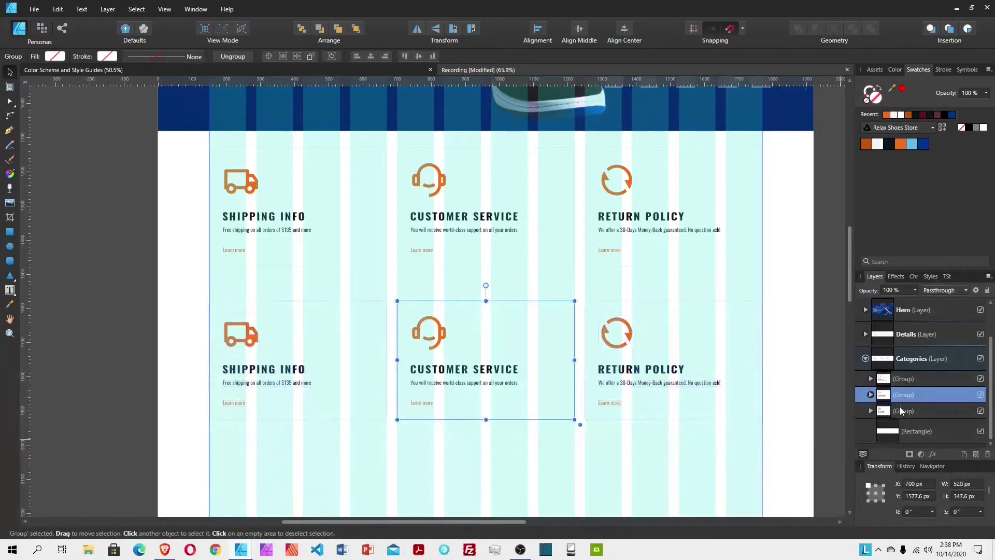
left_click(902, 409)
left_click(903, 394)
left_click(910, 378, "shift")
key("Delete")
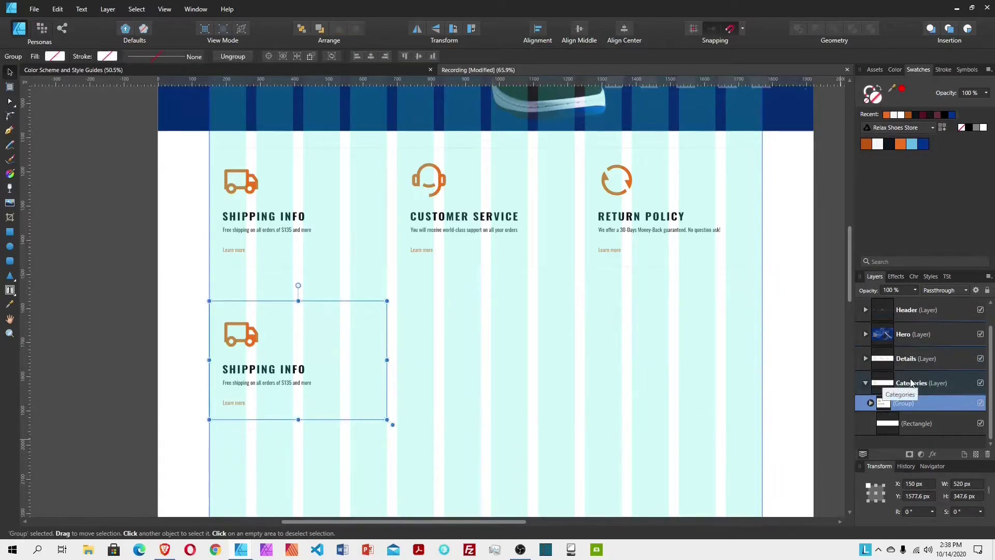
Step: Delete the truck icon, heading, description and Learn more text from the remaining Categories card, keeping its rounded rectangle
left_click(870, 402)
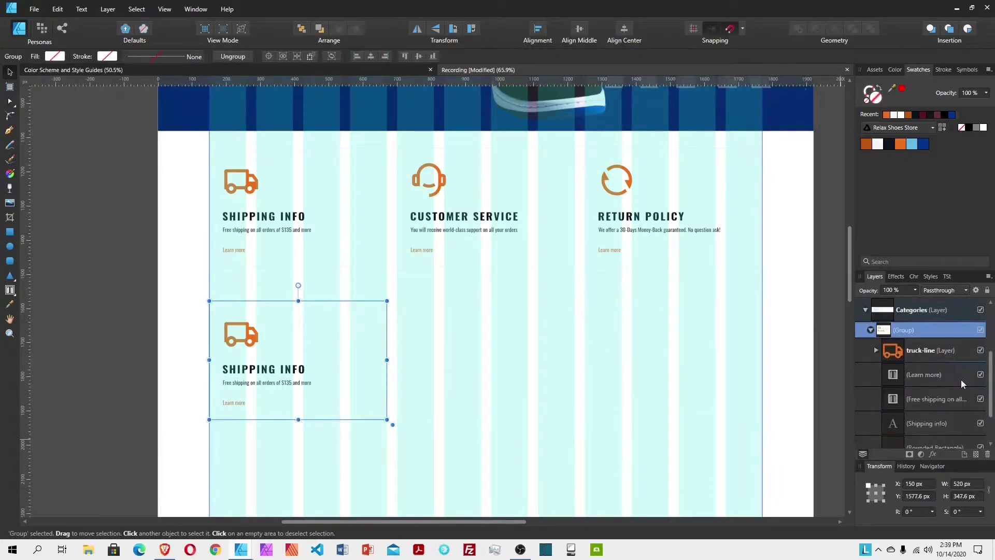
scroll(928, 342, "down", 2)
left_click(926, 314)
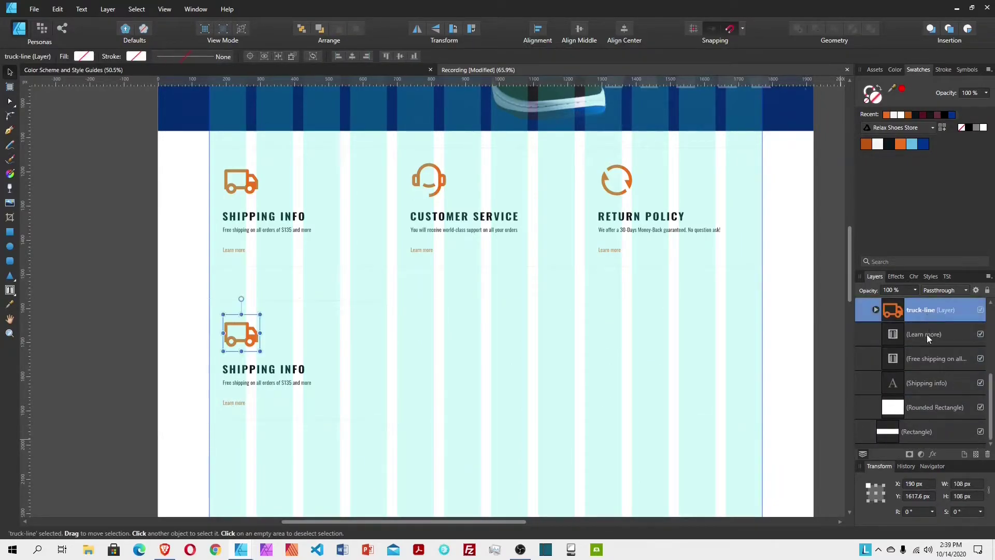
left_click(931, 385, "shift")
key("Delete")
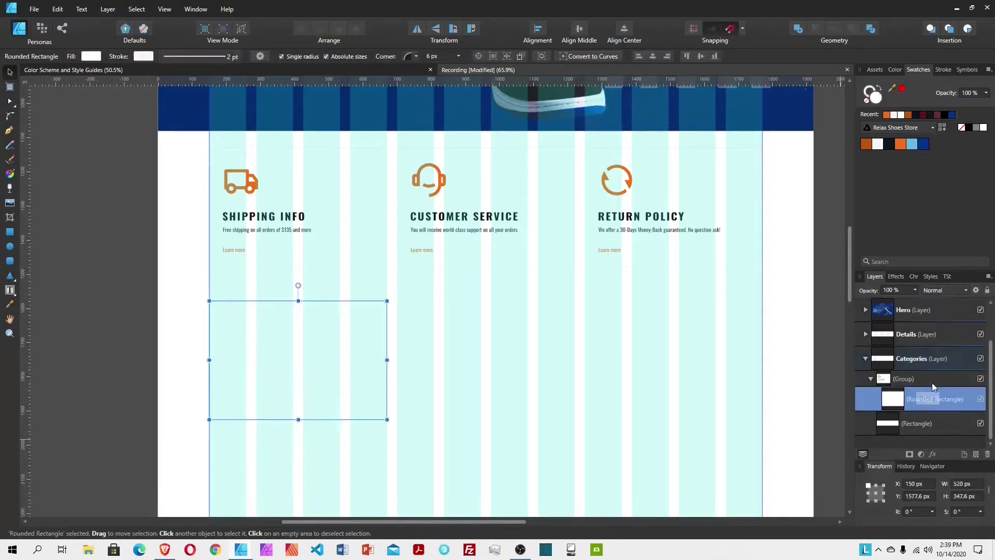
Step: Extend the Categories section's background rectangle downward to about 670 px high
left_click(434, 378)
left_click_drag(485, 436, 485, 514)
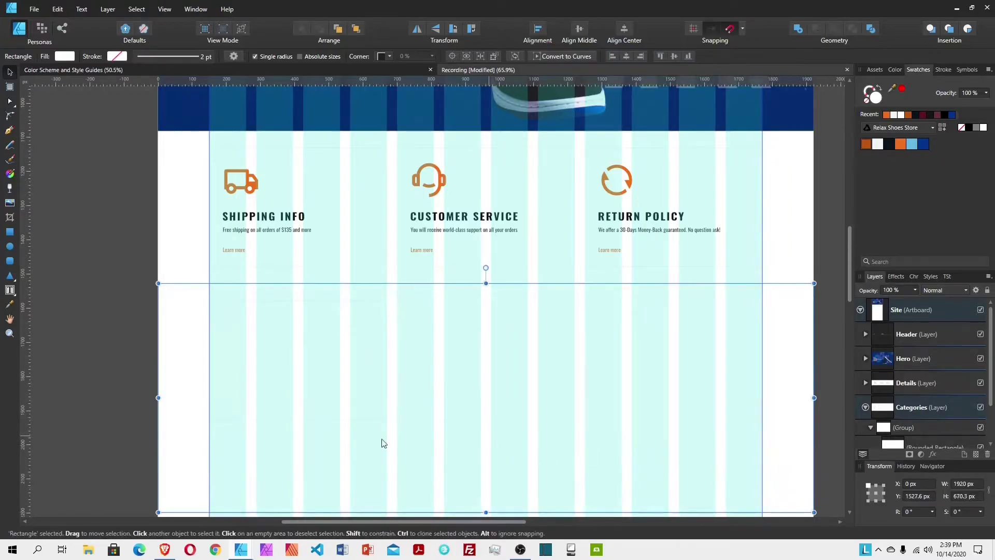
scroll(265, 410, "down", 1)
scroll(264, 409, "down", 3)
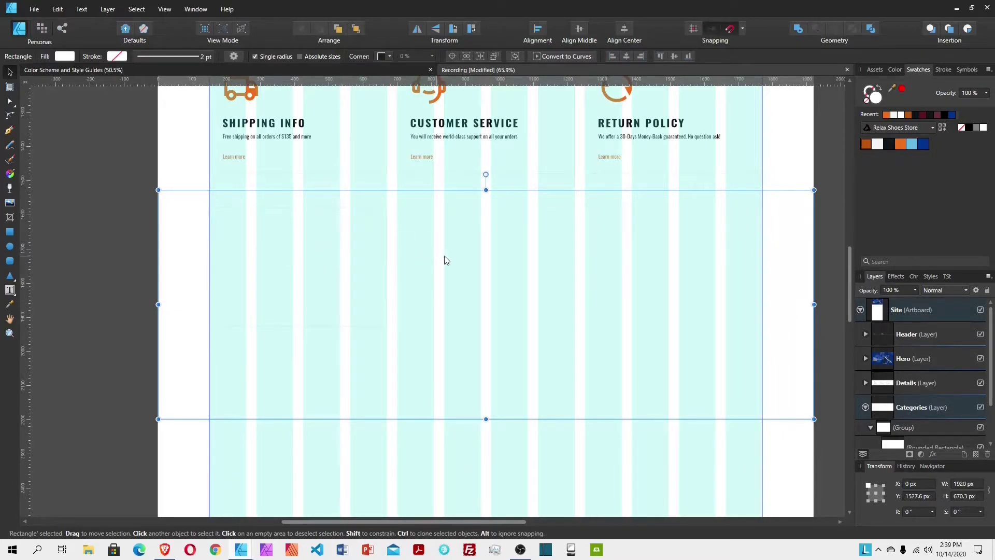
Step: Widen the empty Categories card group to about 932.5 px, ending at a grid column edge, and set its height to 400 px
left_click(309, 241)
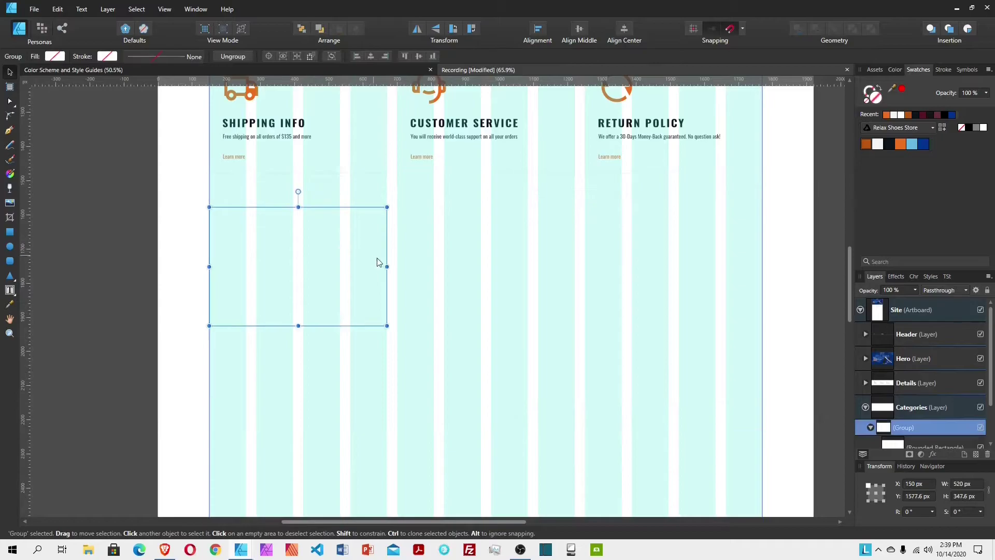
left_click_drag(388, 266, 527, 275)
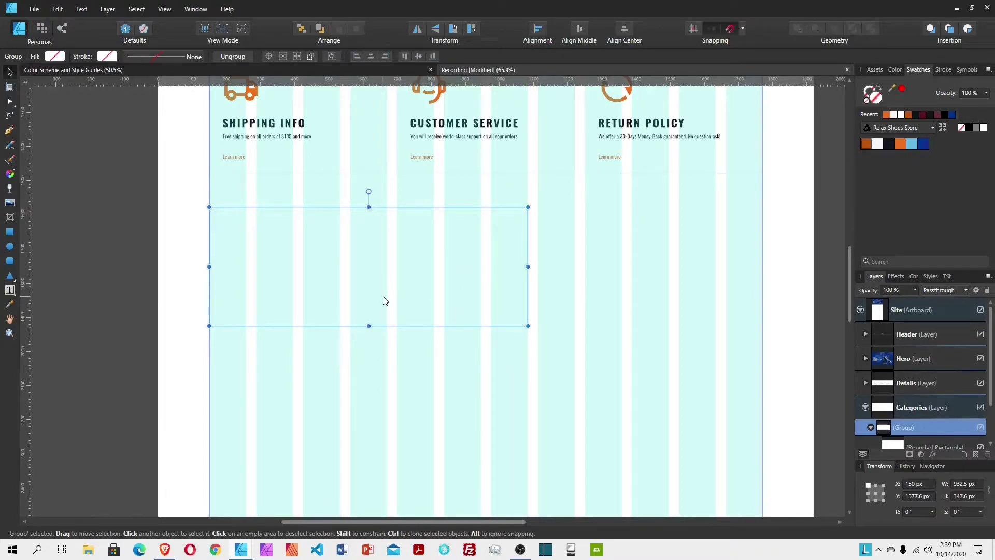
left_click(962, 496)
type("400")
key("Return")
Step: Fill the card's rounded rectangle with the dark blue swatch from the Relax Shoes Store palette
scroll(907, 358, "down", 2)
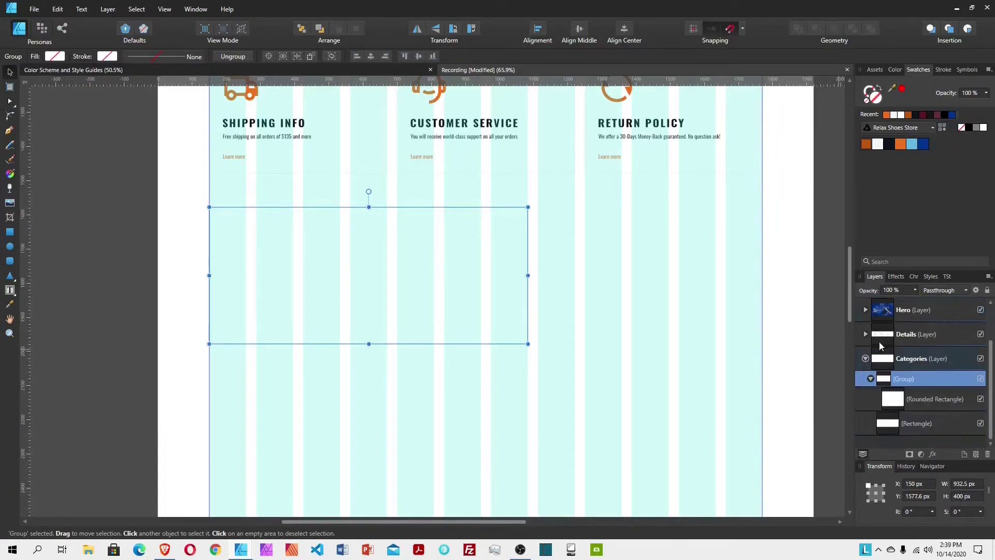
left_click(934, 403)
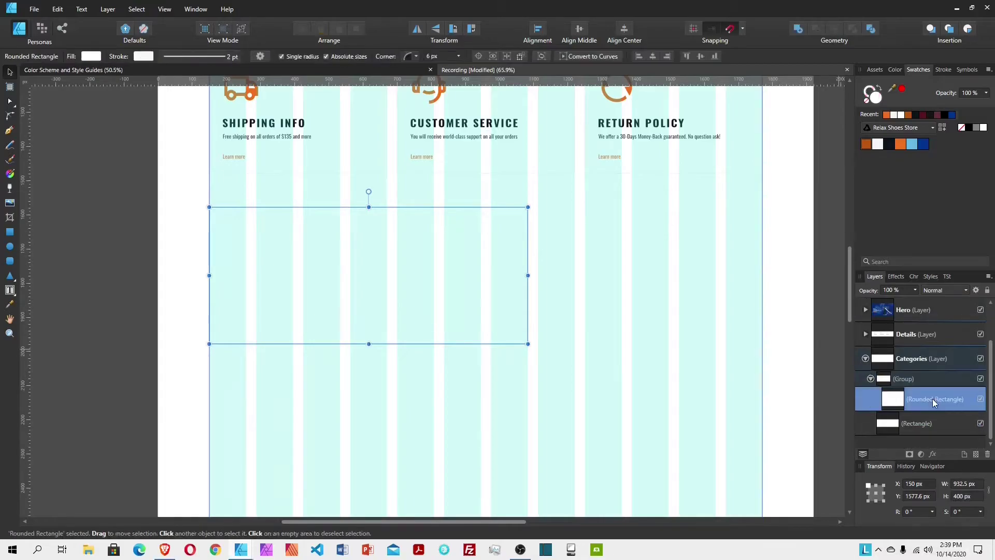
left_click(868, 102)
left_click(924, 149)
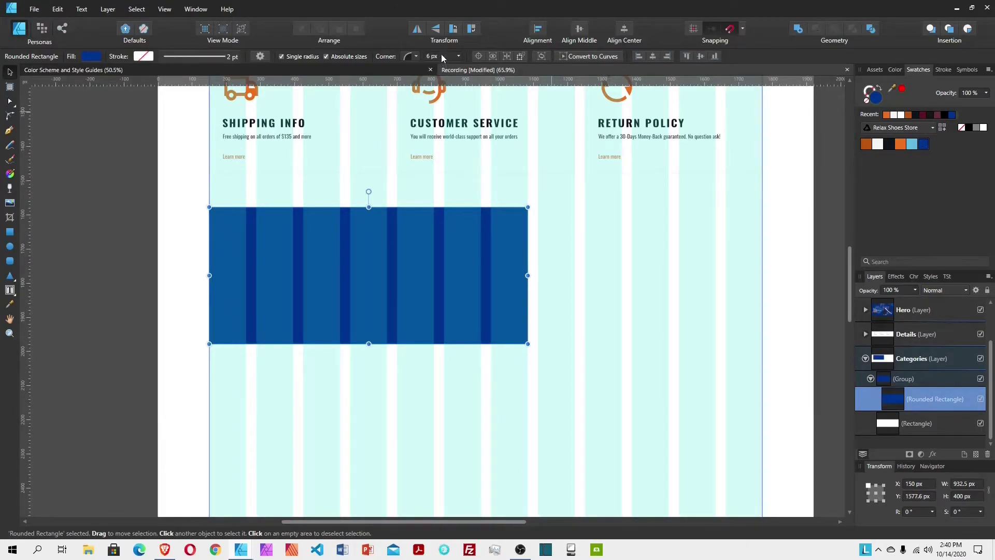
Step: Place the Pexels photo 637076 of blue sneakers over the card at the card's width, about 932.5 by 622 px
left_click(557, 290)
left_click(502, 281)
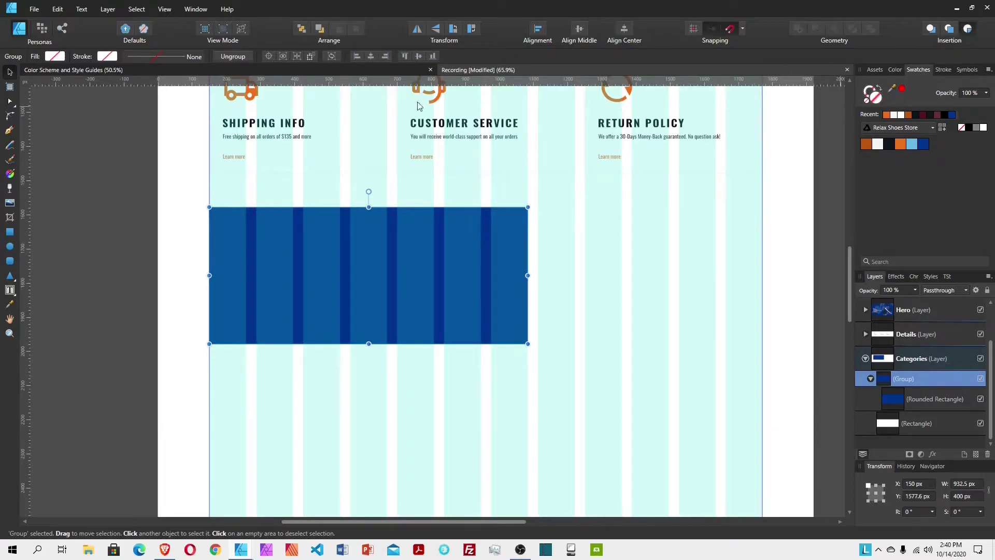
left_click(12, 205)
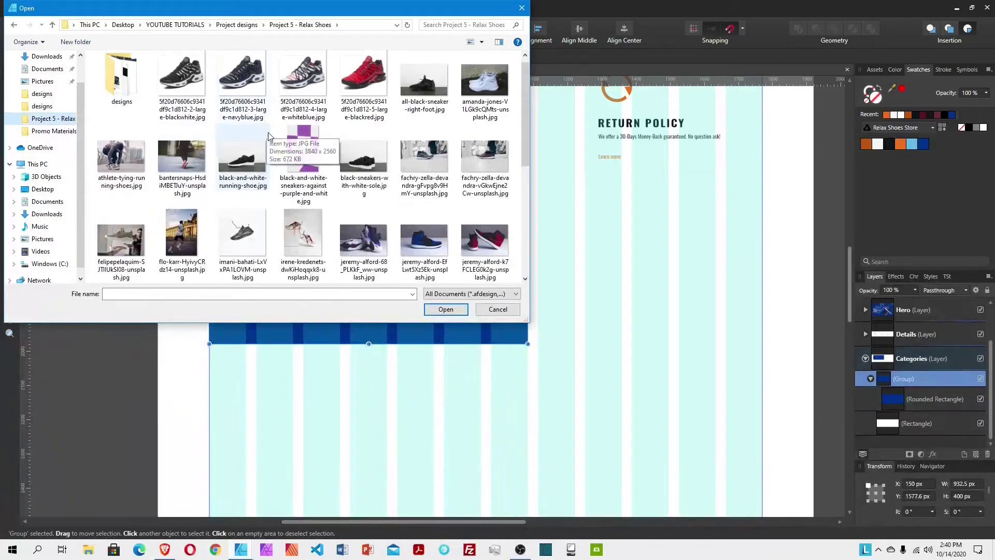
scroll(268, 136, "down", 4)
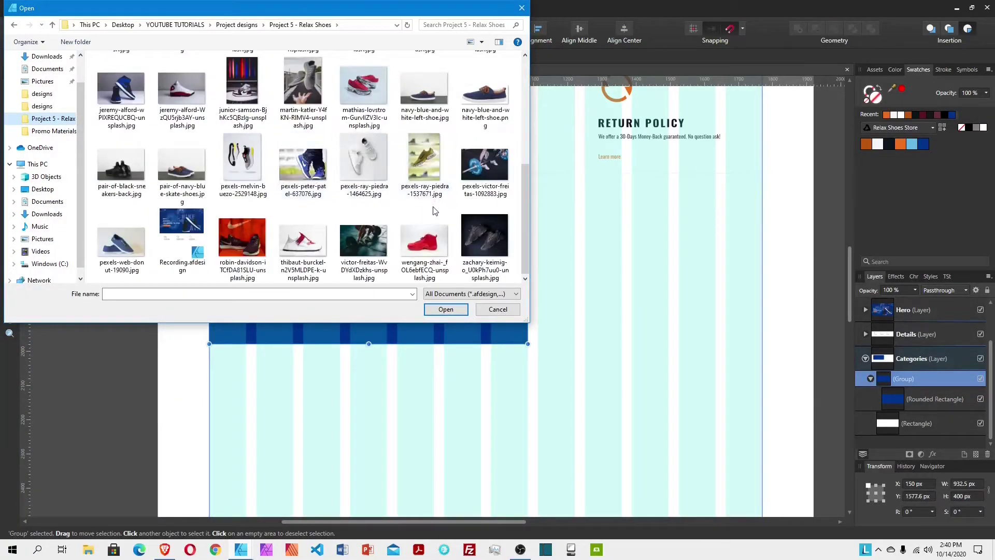
left_click(303, 165)
left_click(452, 310)
left_click_drag(219, 207, 564, 368)
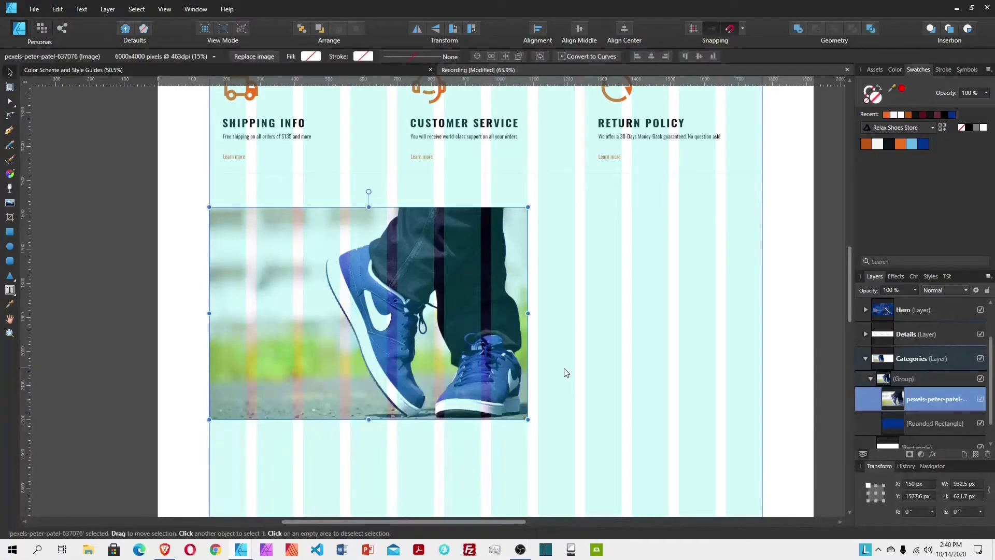
Step: Clip the sneaker photo inside the card's rounded rectangle and move it up to about Y 1453 px
left_click_drag(869, 398, 913, 424)
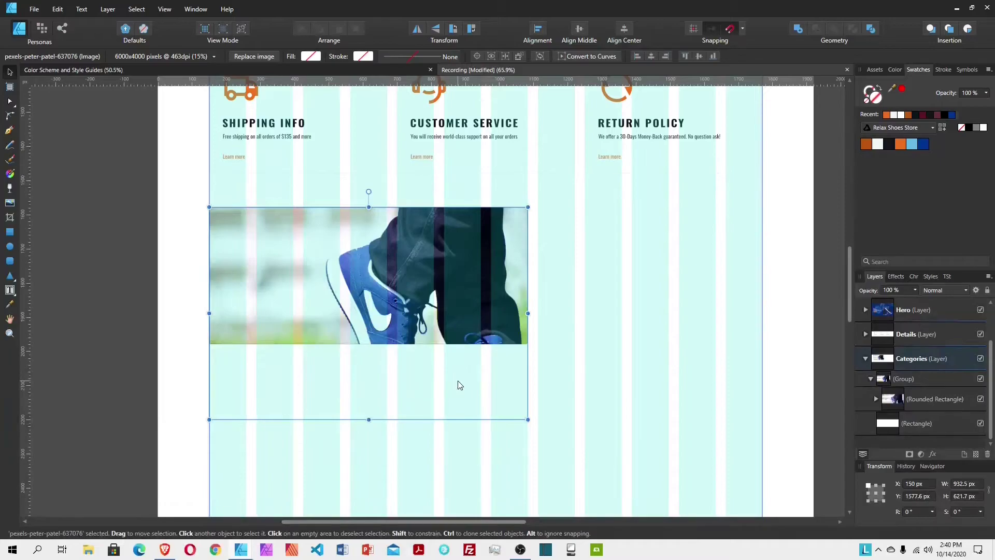
left_click_drag(459, 381, 454, 337)
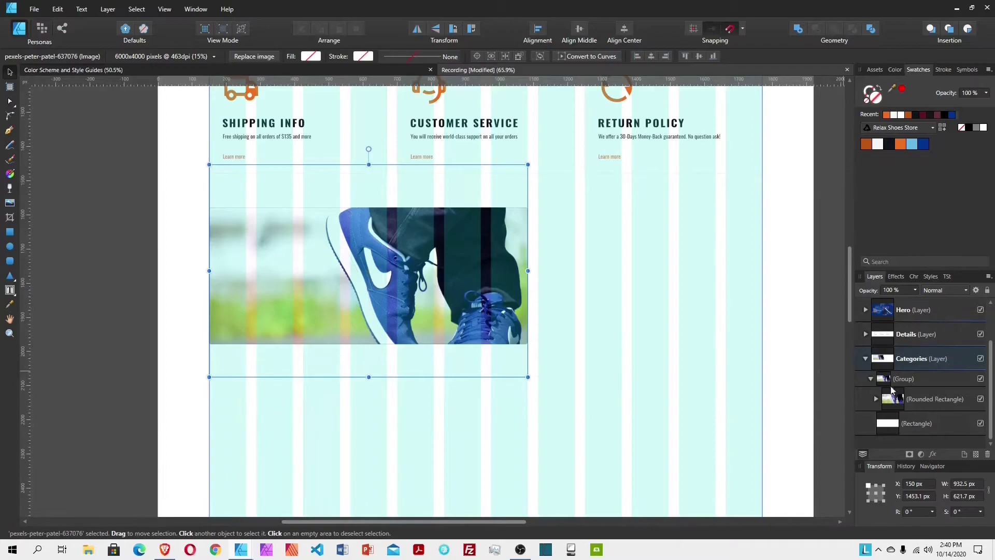
Step: Duplicate the card's rounded rectangle and delete the sneaker photo nested in the upper copy
left_click(923, 408)
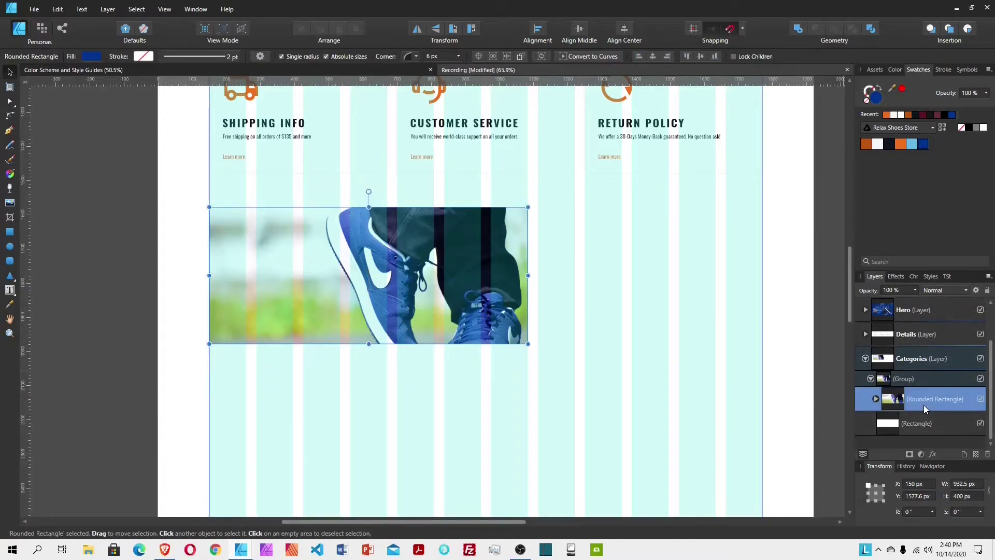
left_click(875, 399)
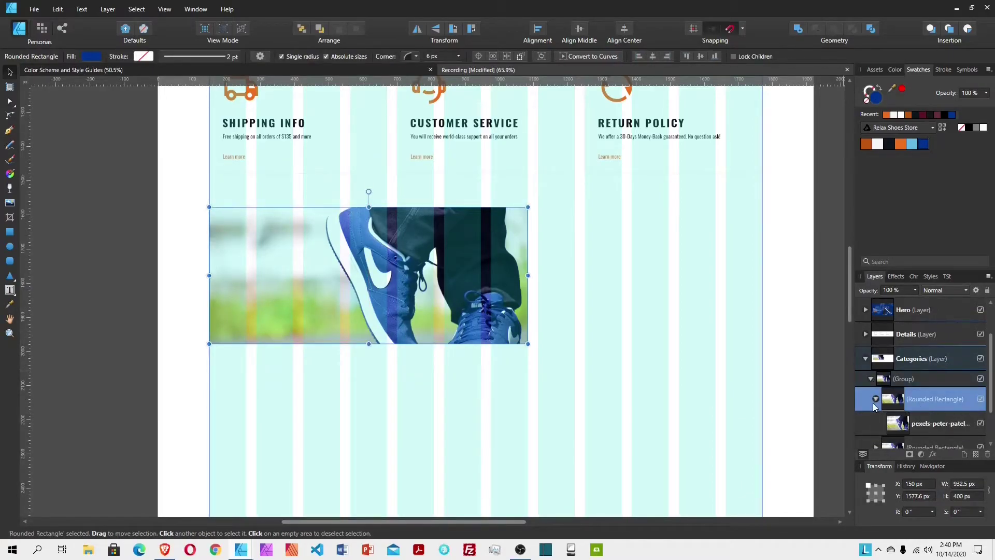
left_click(931, 426)
key("Delete")
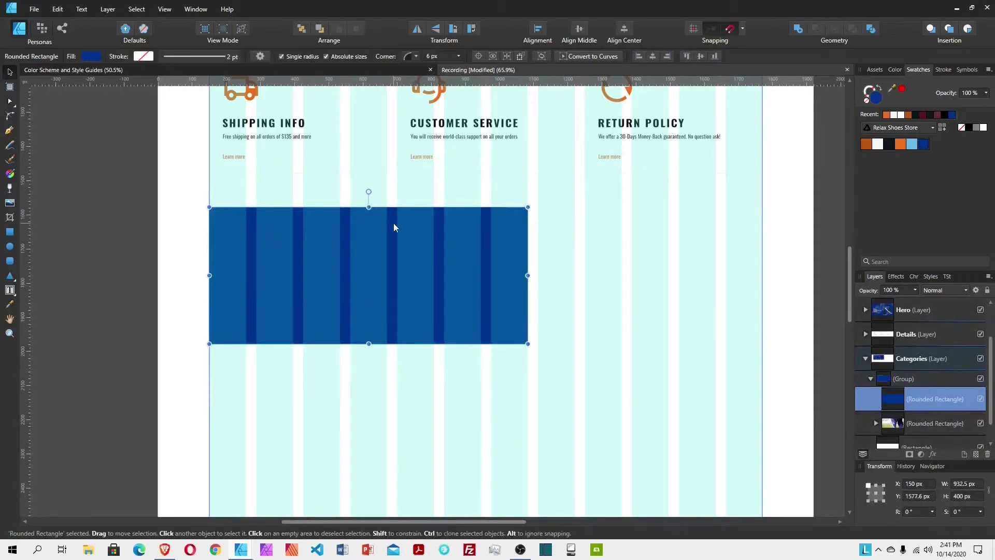
Step: Give the upper blue rectangle a reversed linear gradient and set its white end stop to dark blue from the Relax Shoes Store palette
left_click(90, 57)
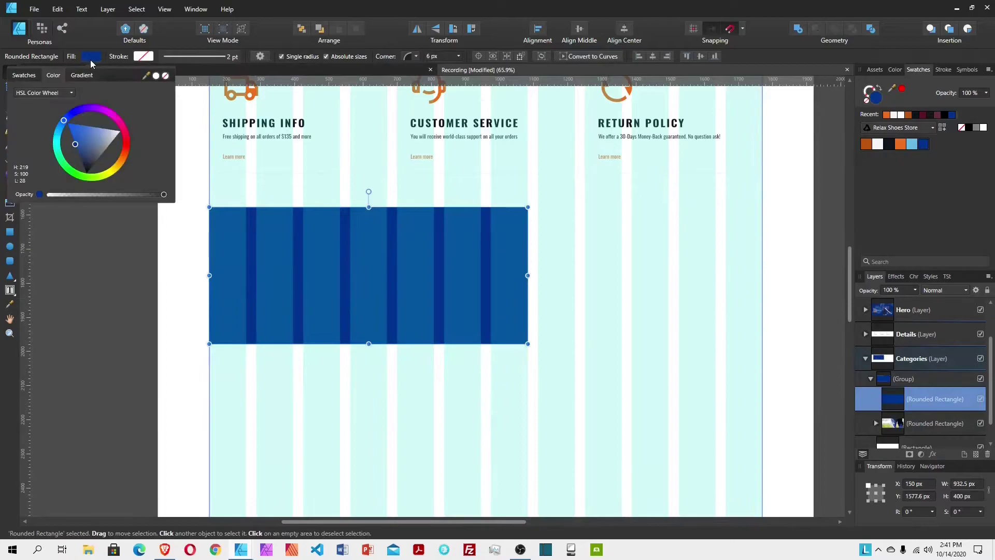
left_click(85, 76)
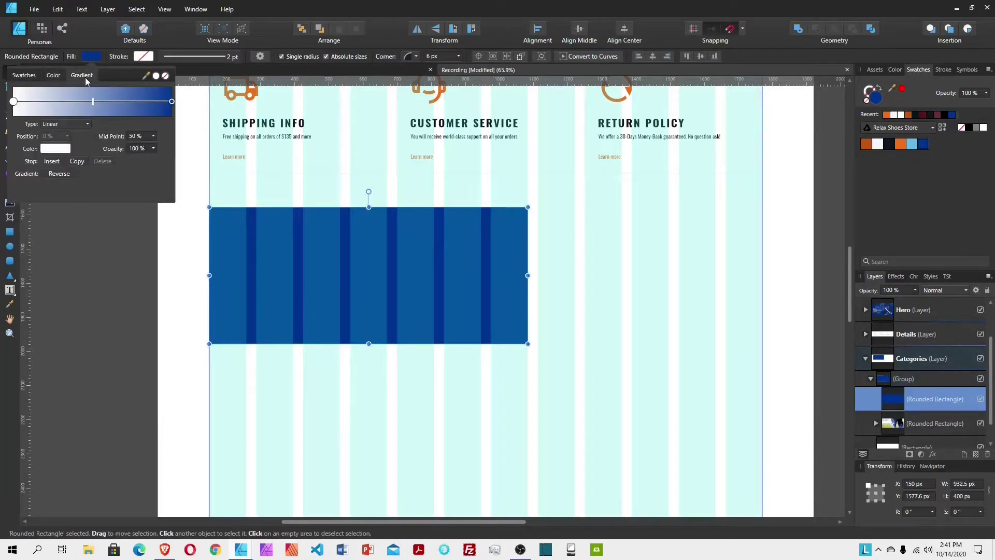
left_click(68, 174)
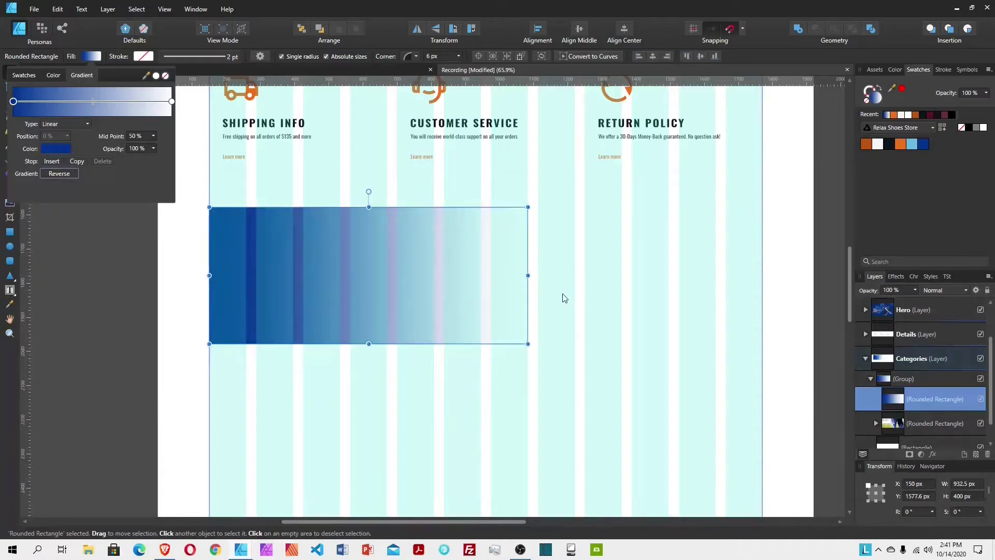
left_click(172, 101)
left_click(55, 149)
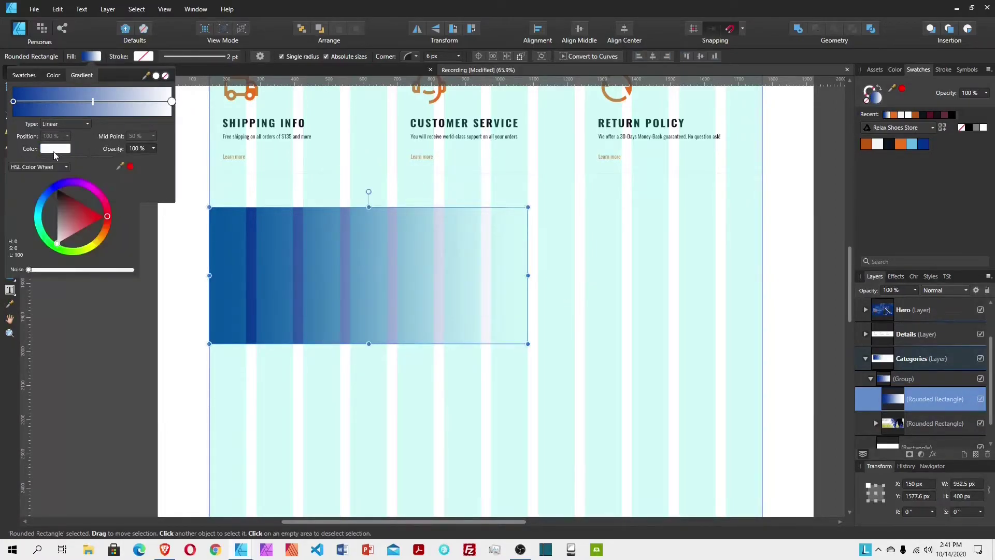
left_click(55, 167)
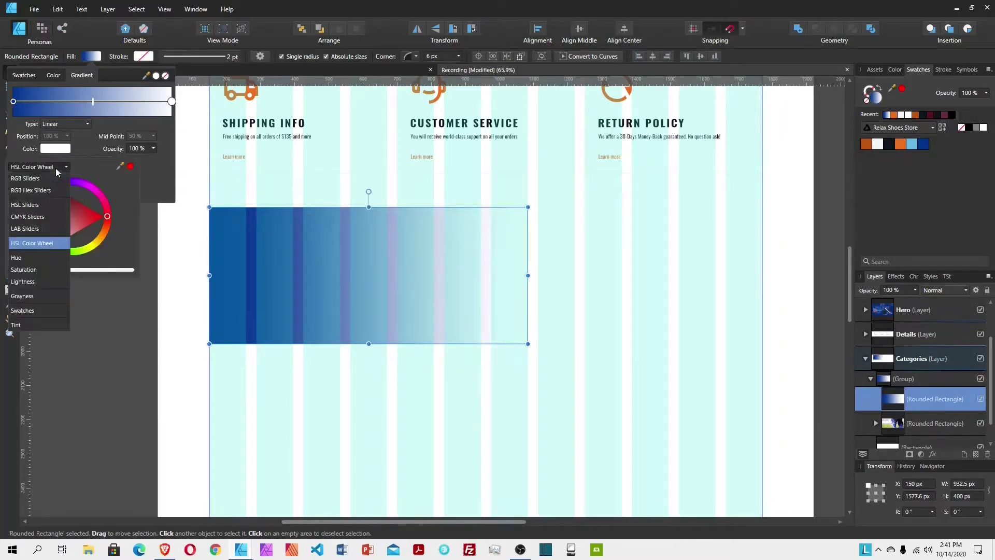
left_click(31, 311)
left_click(73, 213)
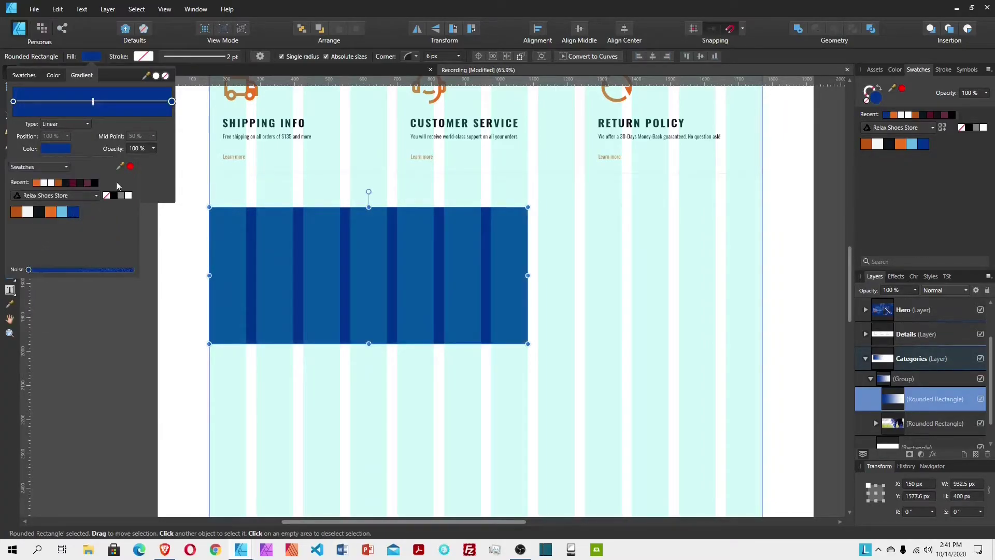
Step: Set the gradient's end stop opacity to 80% and clip the gradient rectangle inside the rounded rectangle holding the sneaker photo
left_click(137, 148)
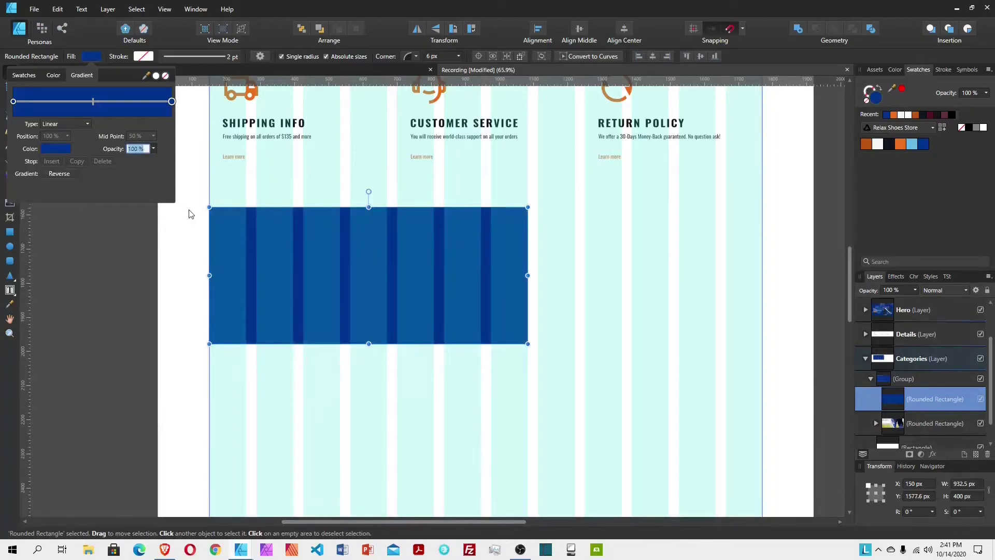
type("90")
key("Return")
left_click(154, 149)
left_click_drag(153, 160, 149, 162)
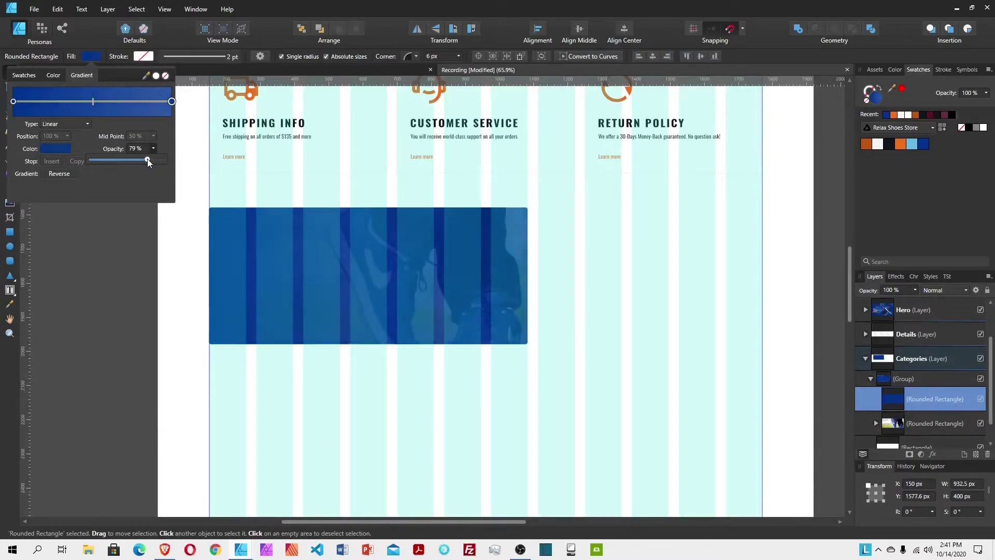
left_click_drag(147, 159, 147, 158)
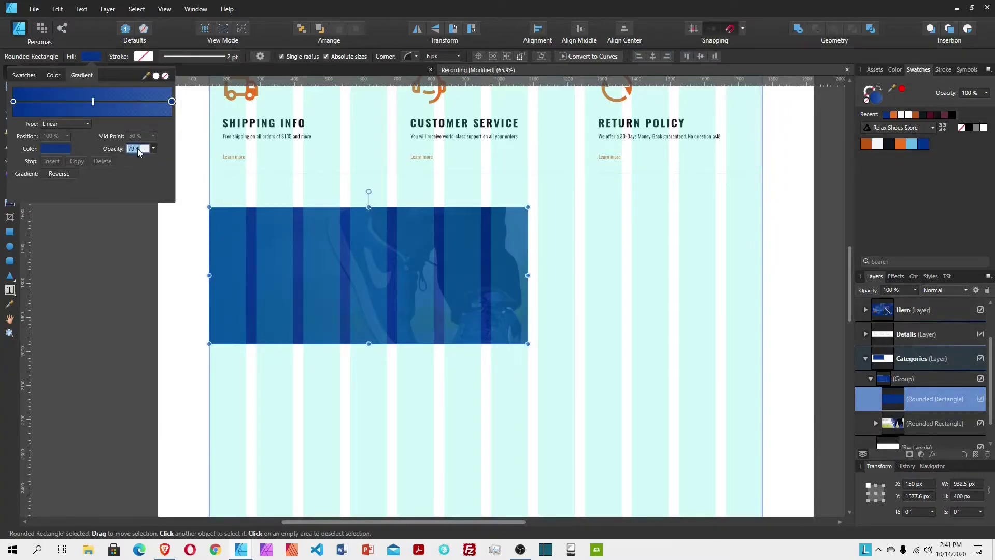
type("80")
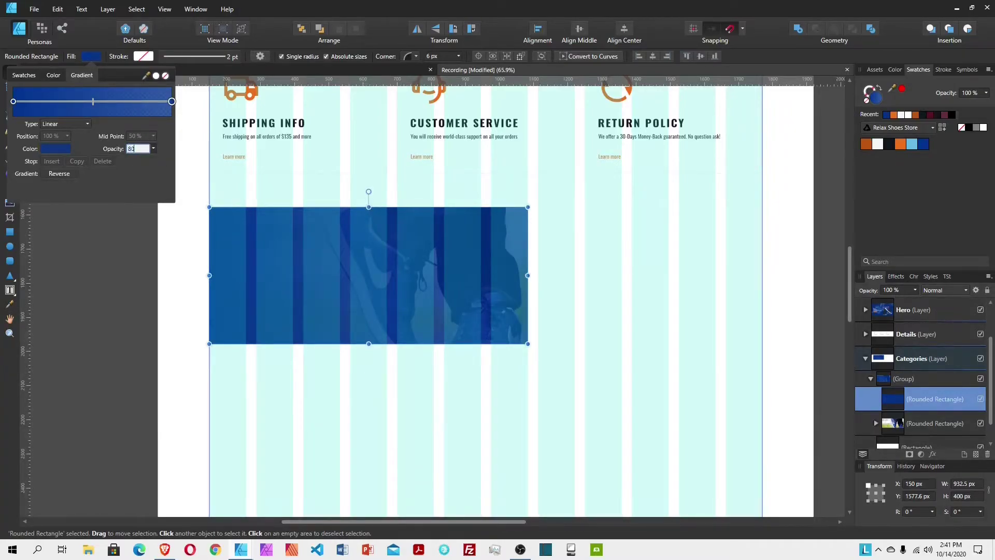
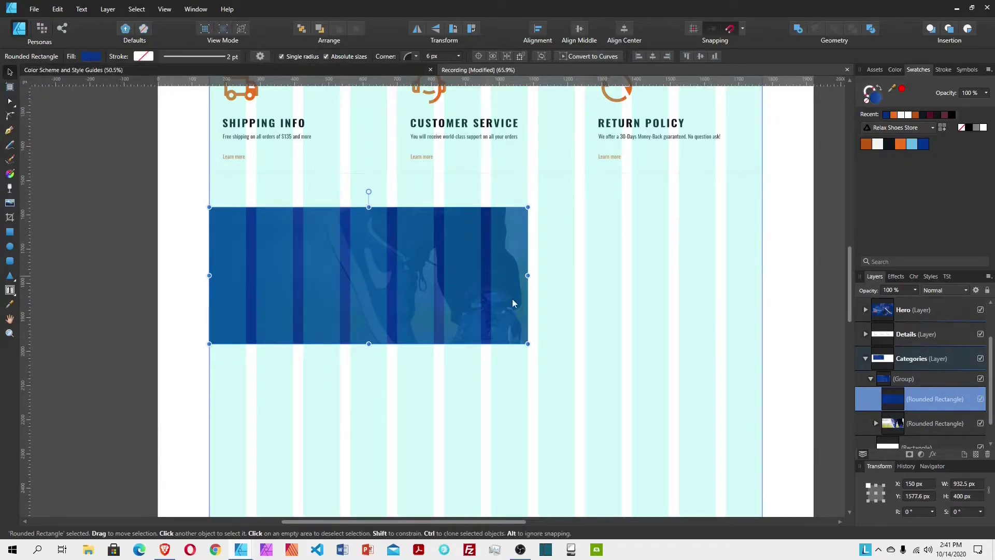
left_click_drag(872, 405, 928, 425)
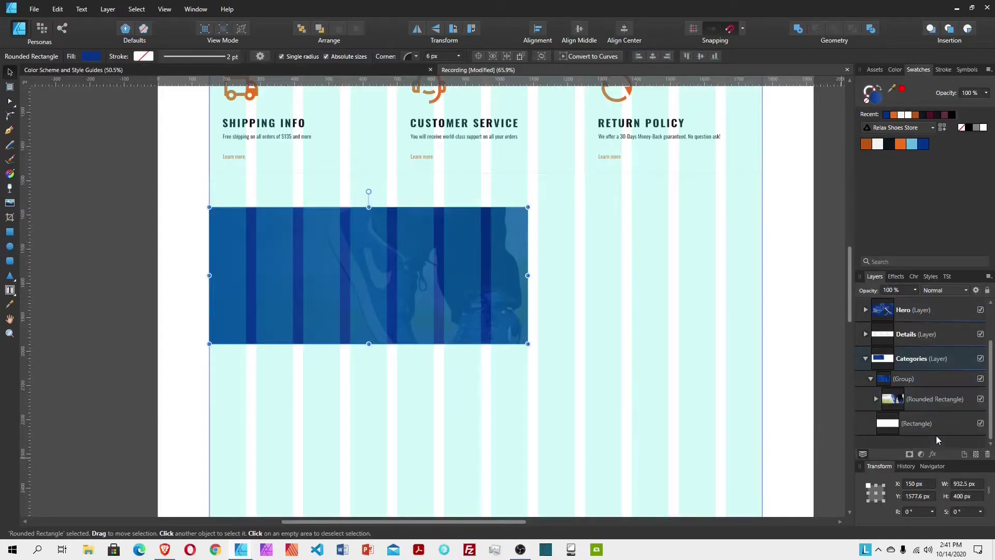
left_click(919, 402)
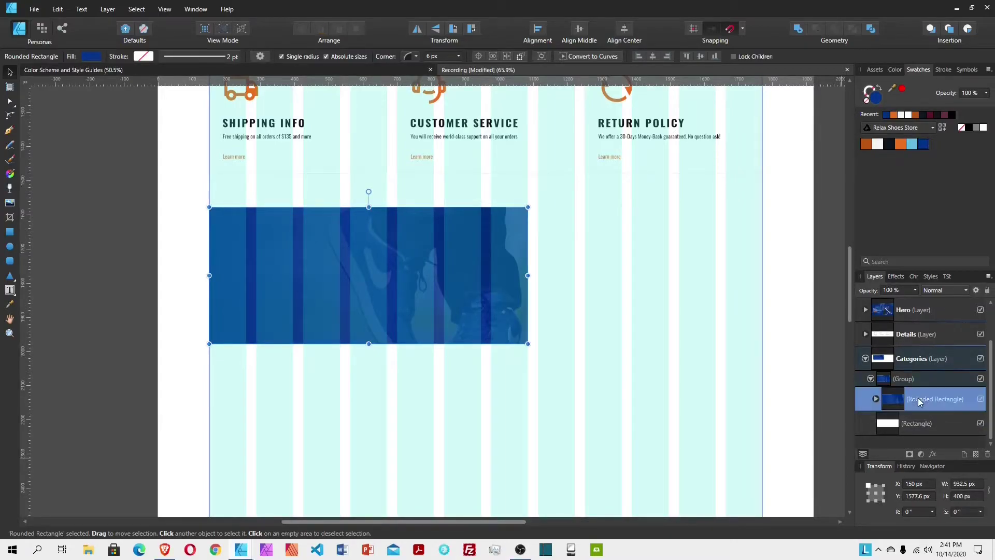
Step: Copy the Shipping Info heading into the Categories card group and place it on the card at about X 257.5, Y 1725 px
left_click(236, 129)
double_click(236, 126)
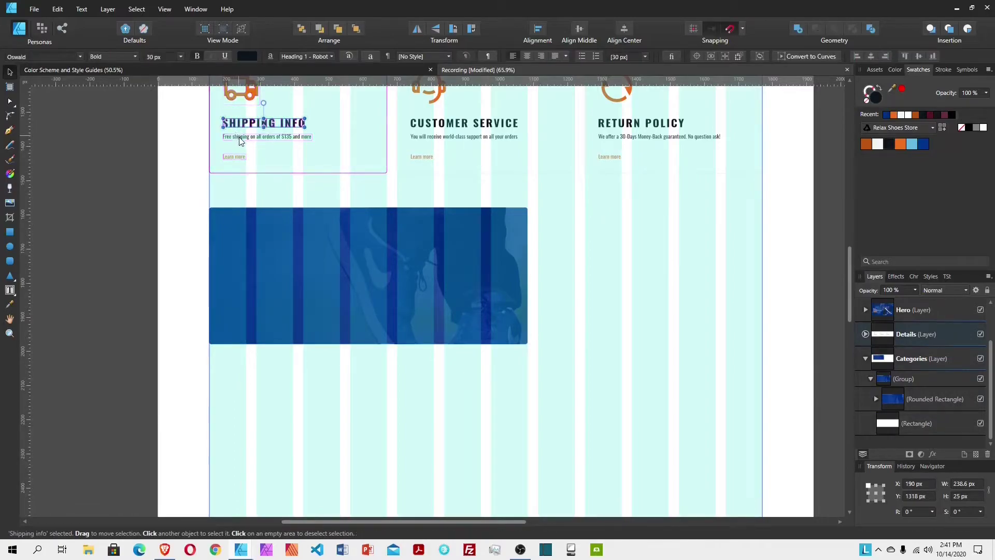
left_click(922, 402)
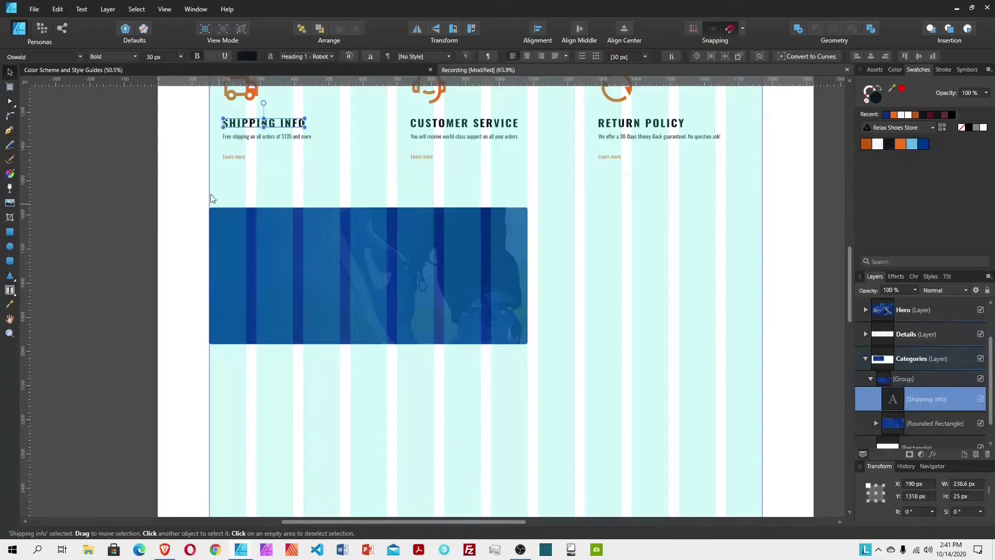
left_click_drag(249, 139, 268, 261)
Step: Replace the copied heading's text with "Men's Shoes"
double_click(268, 261)
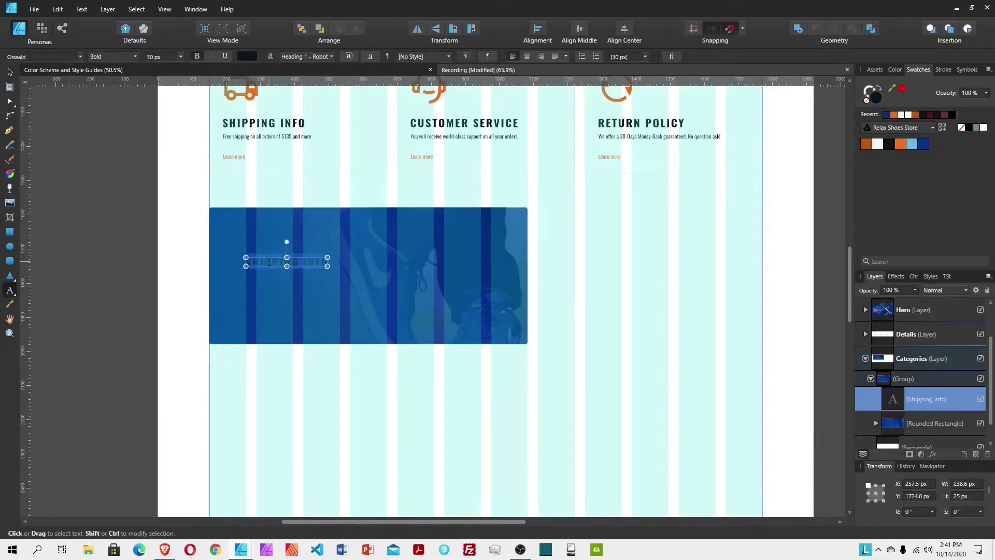
type("Men")
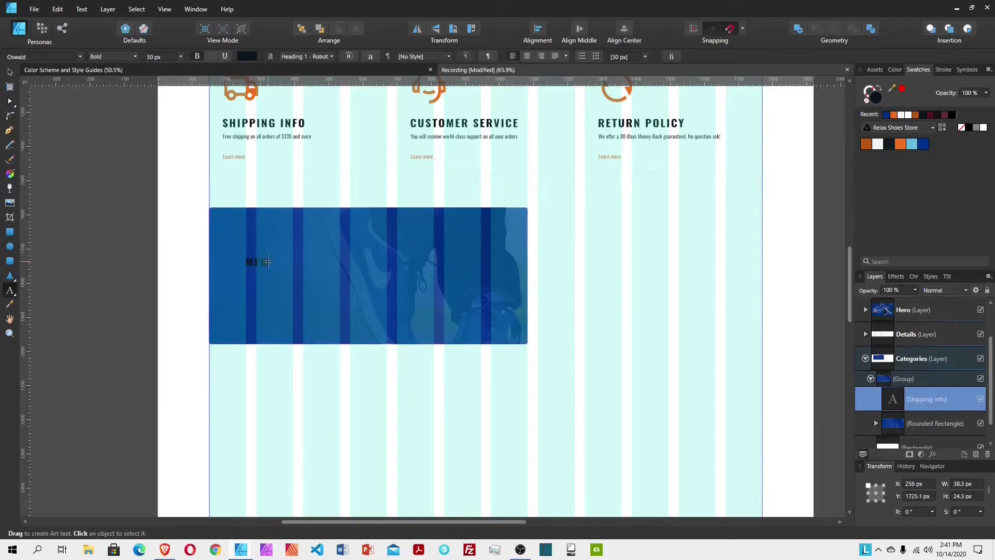
type("'s")
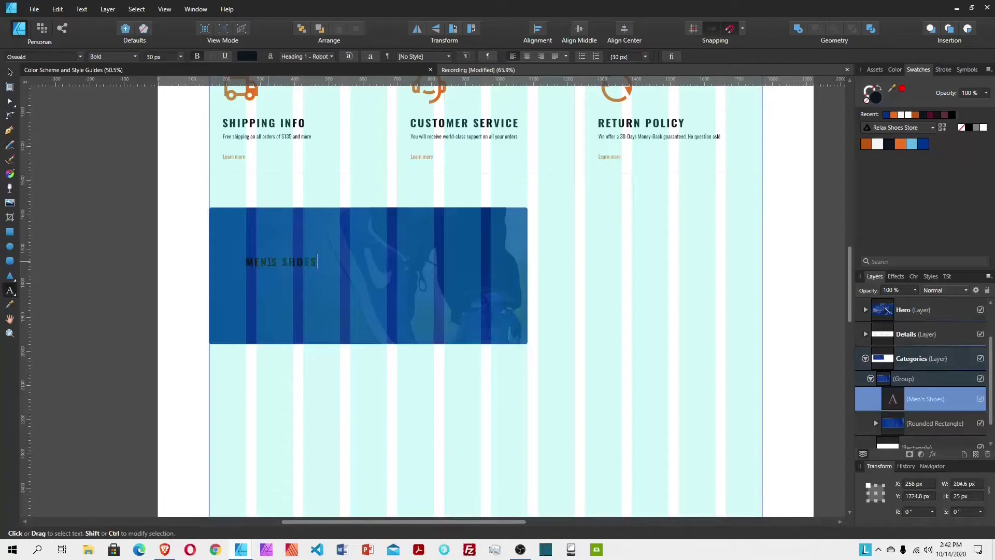
type(" Shoes")
key("Escape")
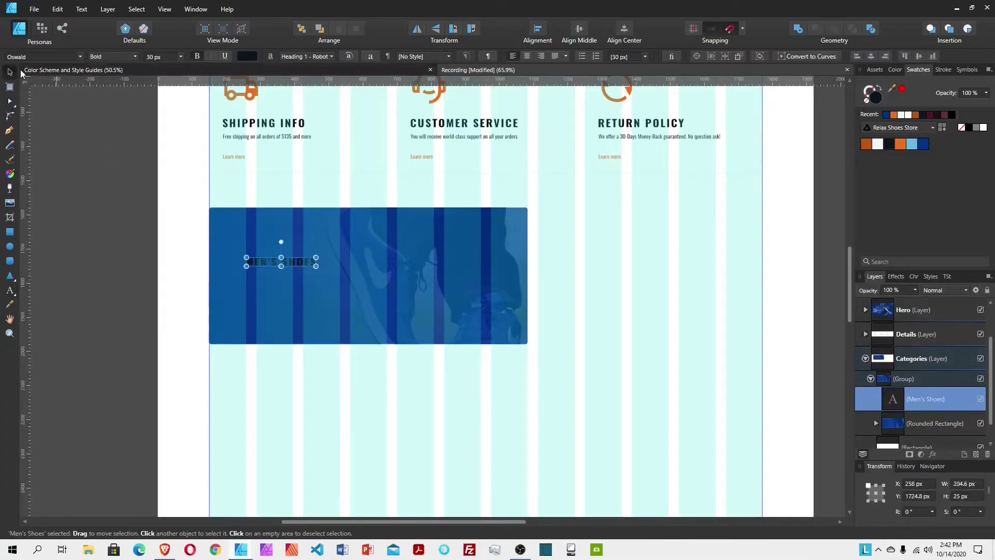
Step: Set the Men's Shoes heading to 40 px and color it with the white palette swatch
left_click(154, 58)
type("40")
key("Return")
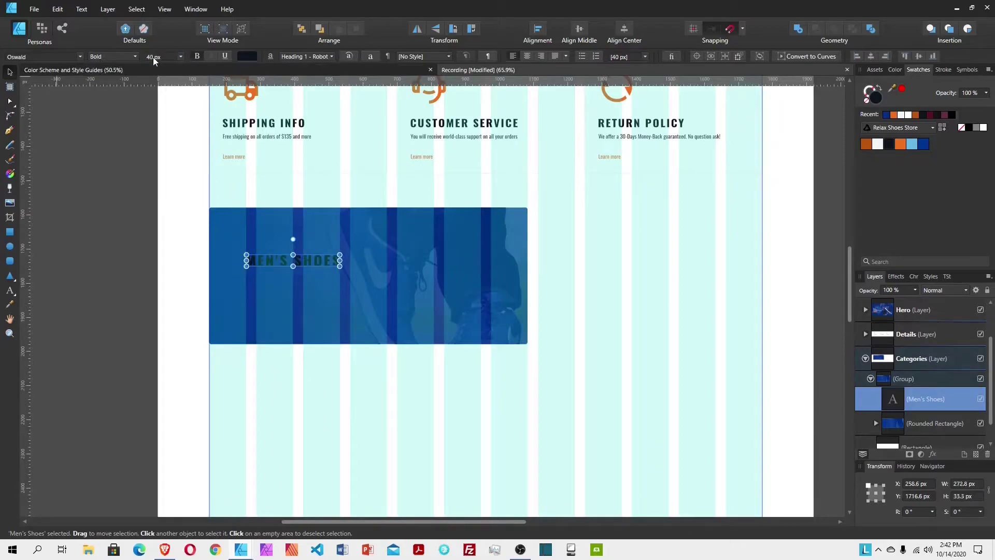
left_click(878, 145)
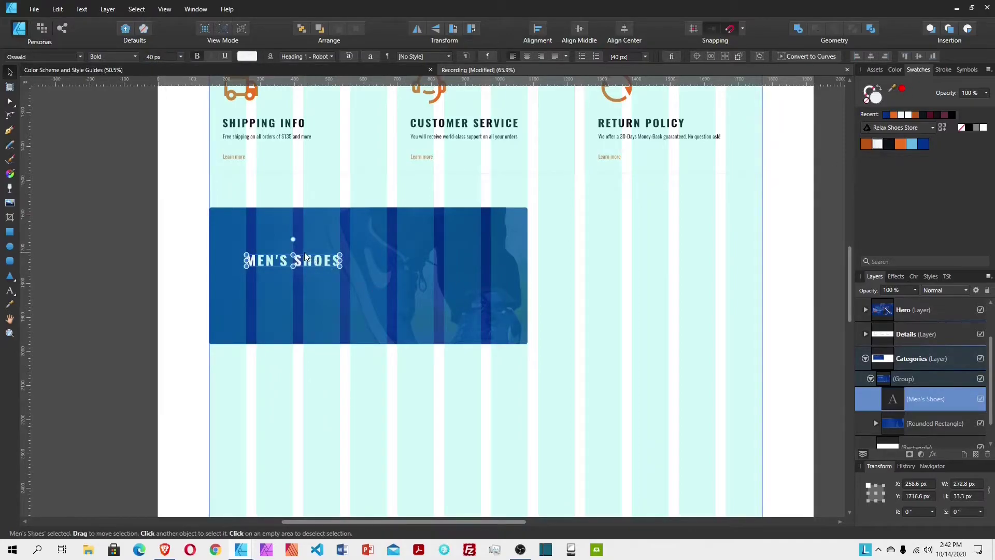
Step: Copy the hero's Shop Athletic Shoes button into the card and place it under the Men's Shoes heading, aligned with its left edge
scroll(388, 256, "up", 6)
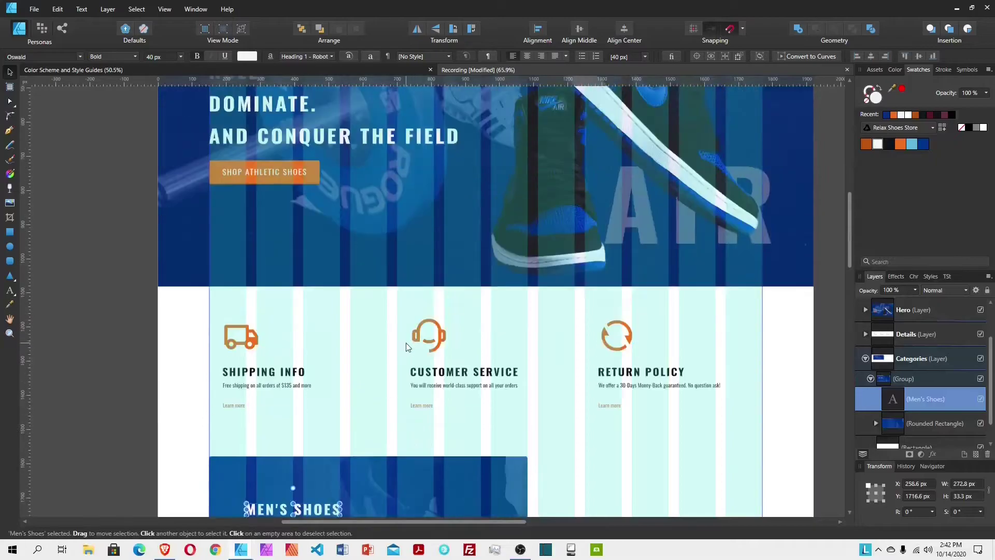
left_click(274, 254)
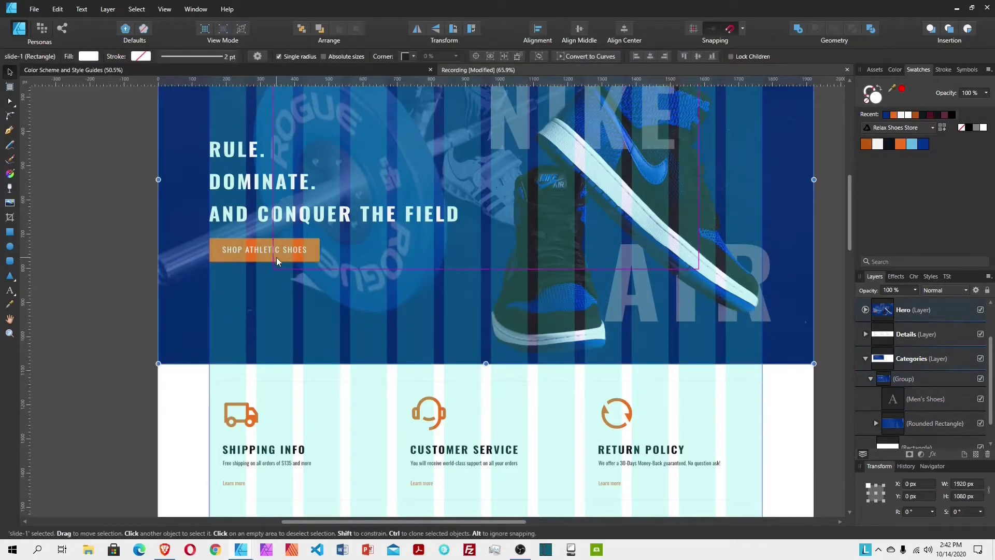
left_click(251, 258)
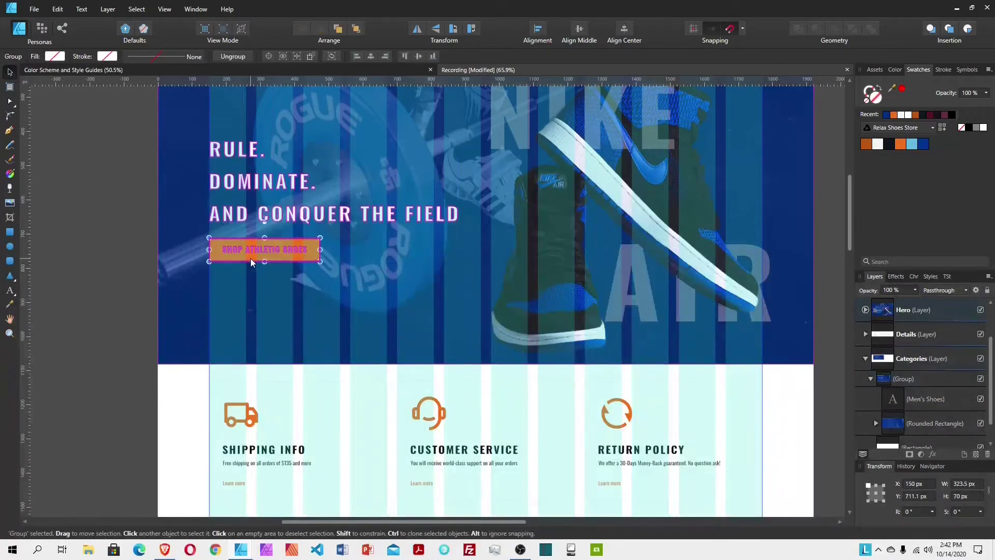
scroll(347, 332, "down", 6)
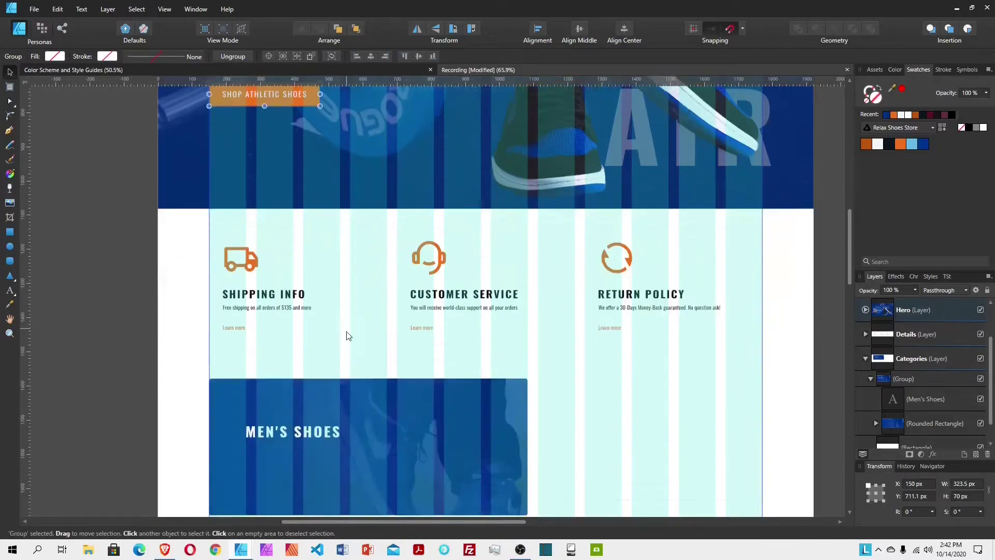
left_click(346, 331)
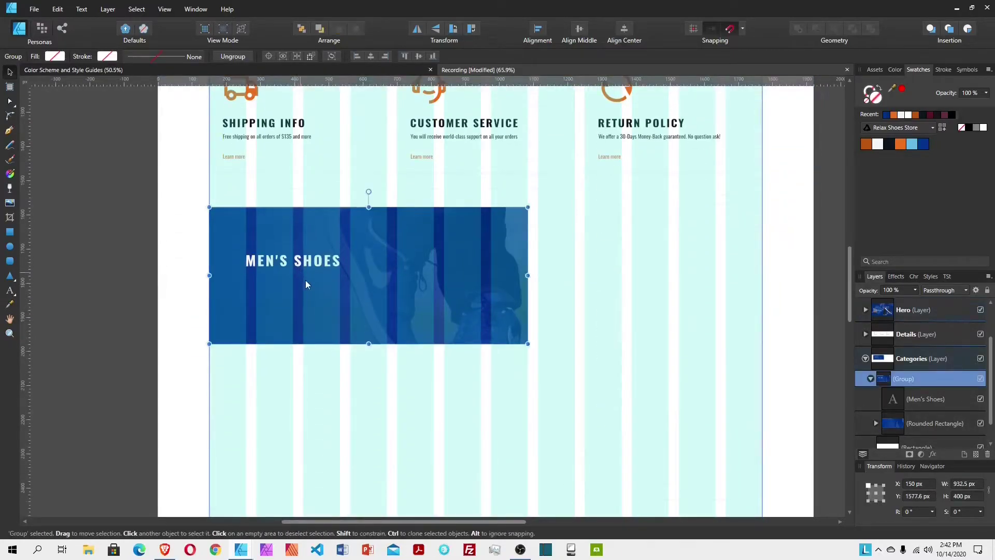
left_click(941, 424)
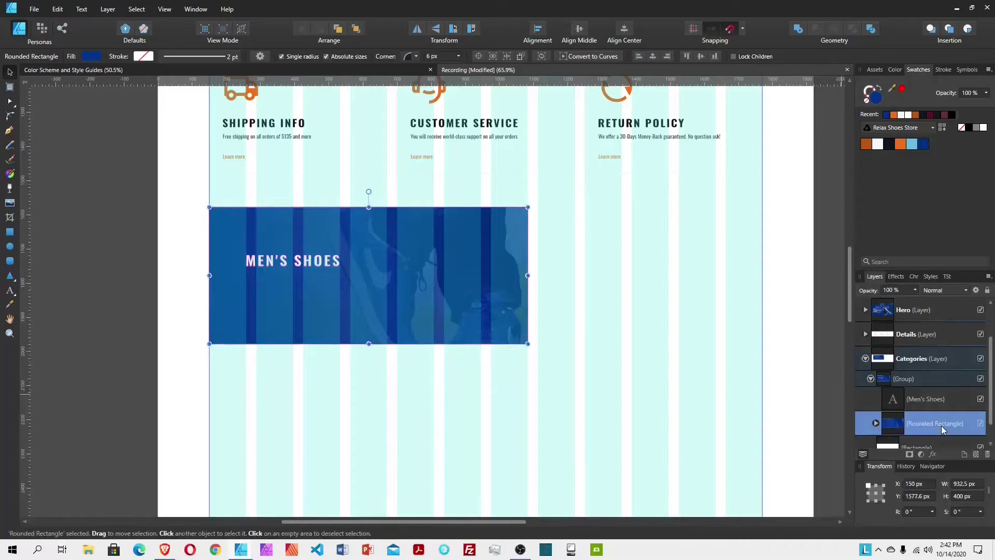
key("ctrl+v")
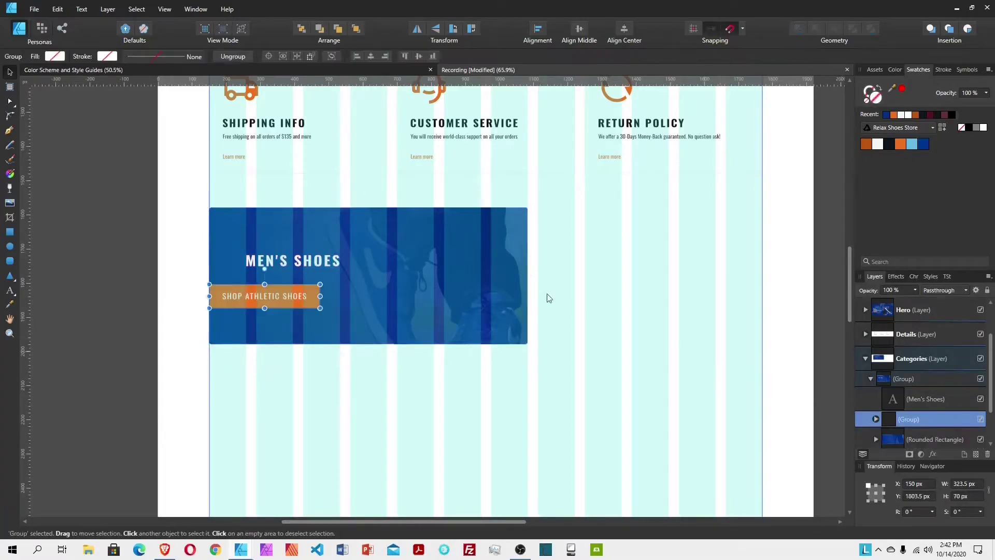
left_click_drag(293, 284, 329, 282)
Step: Change the copied button's label to "Shop Men's Shoes"
double_click(300, 285)
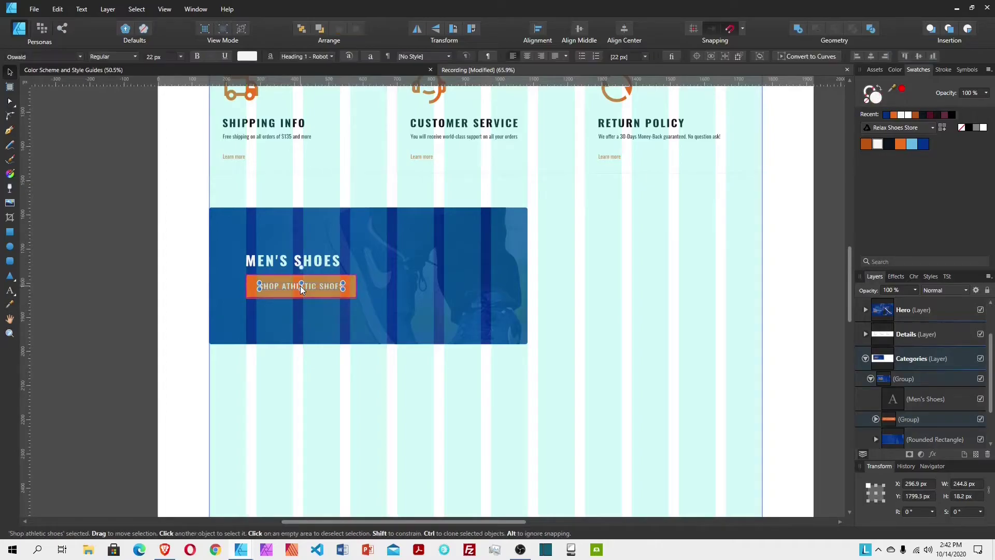
left_click_drag(312, 284, 285, 281)
key("BackSpace")
type("MEN'S")
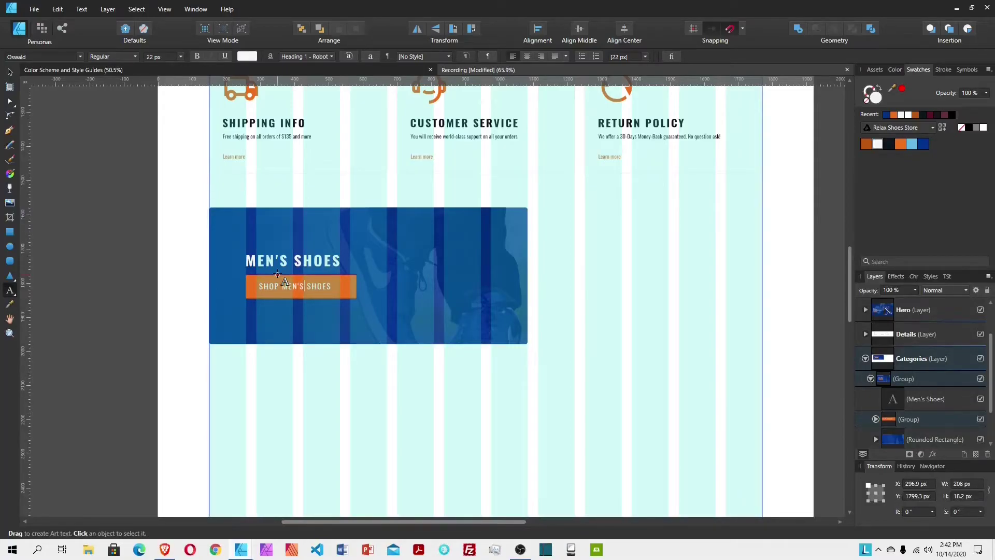
key("Escape")
Step: Center the "Shop Men's Shoes" label horizontally on its orange button
left_click(9, 72)
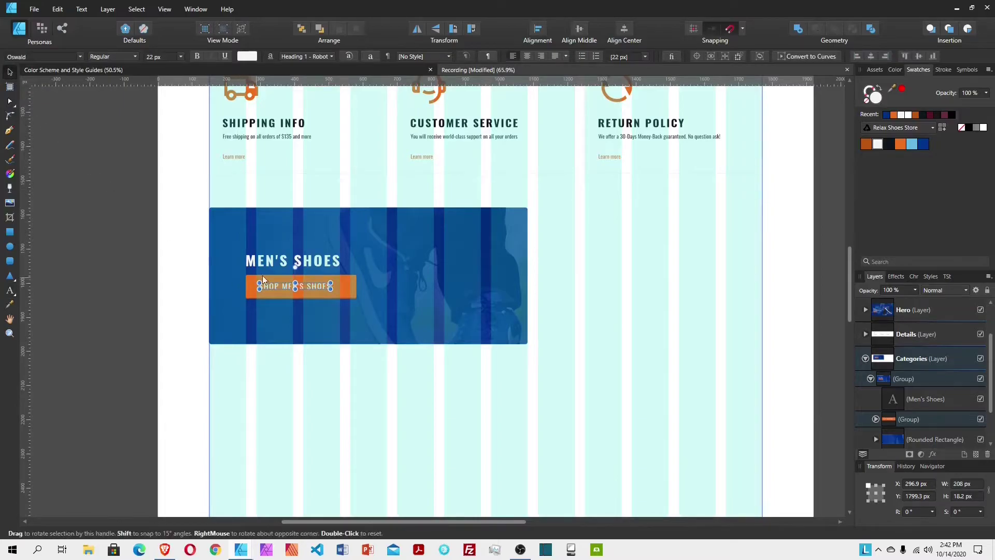
left_click(343, 290)
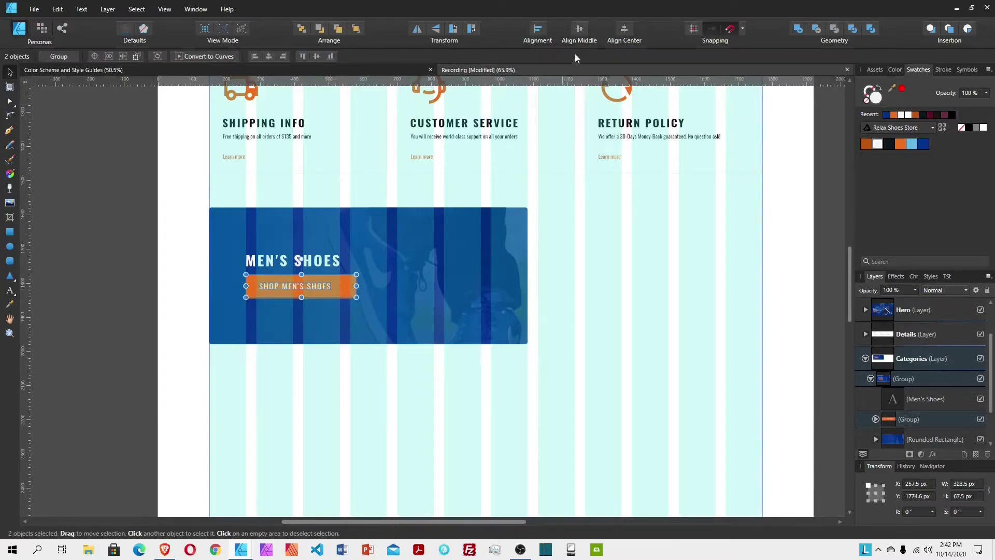
left_click(624, 35)
left_click(449, 294)
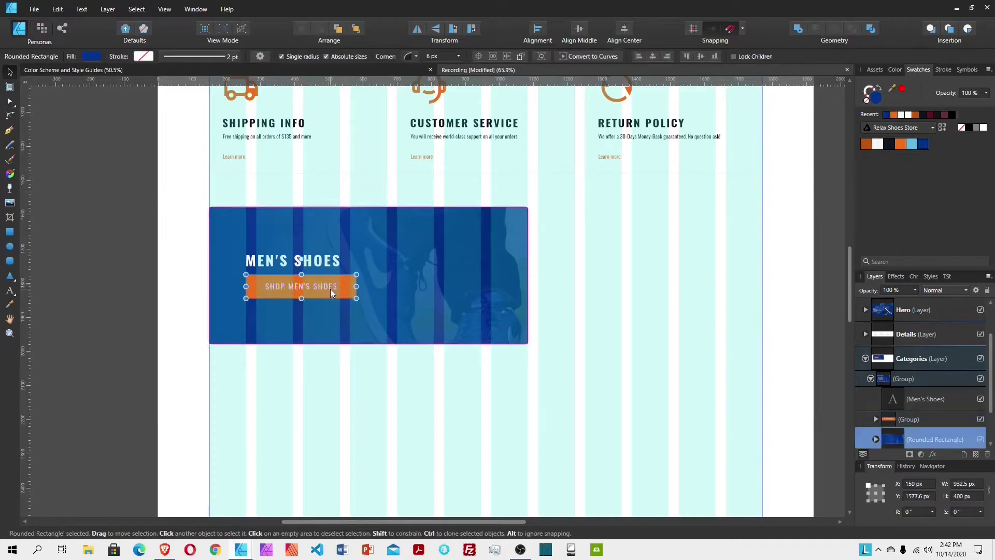
Step: Move the Shop Men's Shoes button to about Y 1790 px, leaving a wider gap beneath the Men's Shoes heading
left_click(331, 288)
left_click_drag(324, 287, 322, 288)
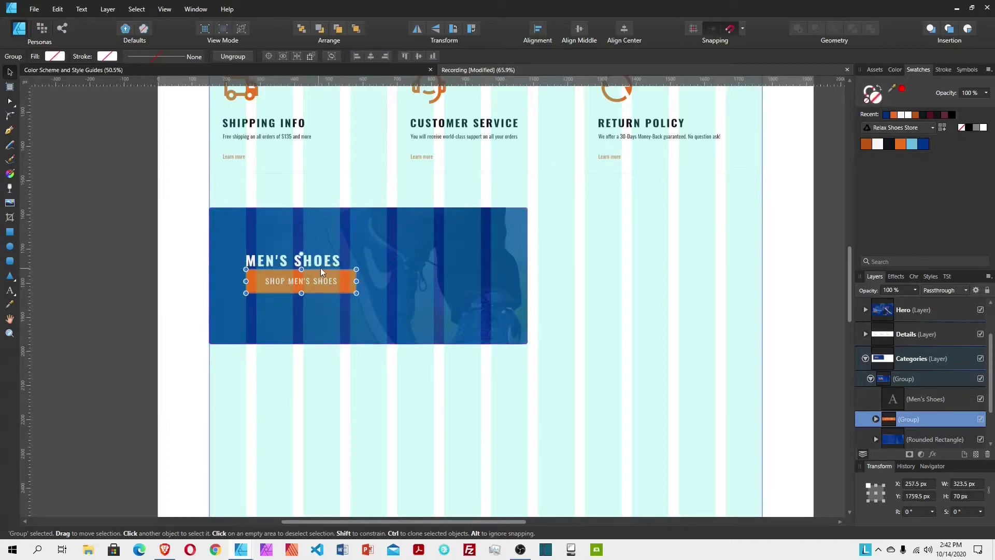
left_click(325, 266)
left_click(322, 291)
left_click_drag(322, 288, 317, 285)
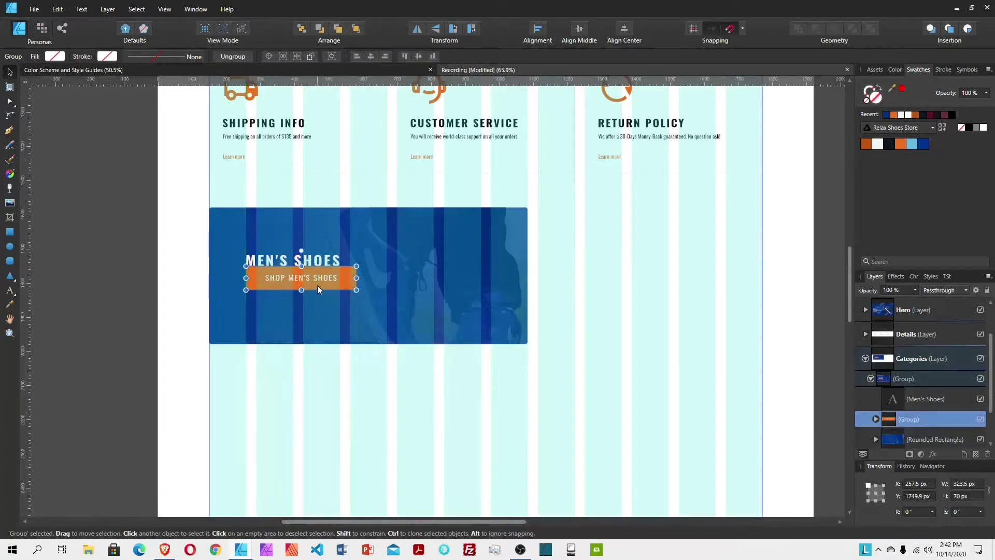
key("shift+Down")
key("shift+Down")
key("shift+Down")
key("shift+Down")
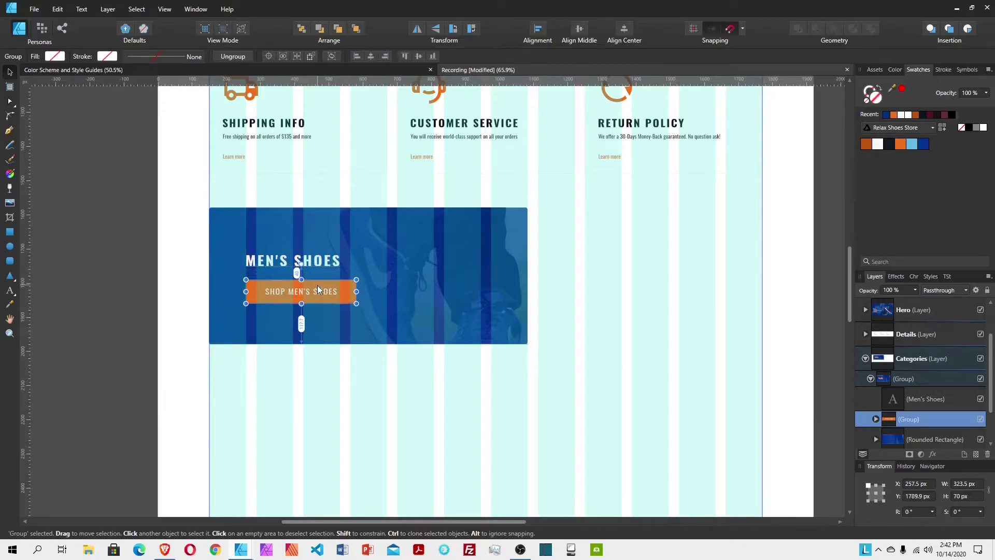
Step: Left-align the Men's Shoes heading with its button and group the two
left_click(284, 262, "shift")
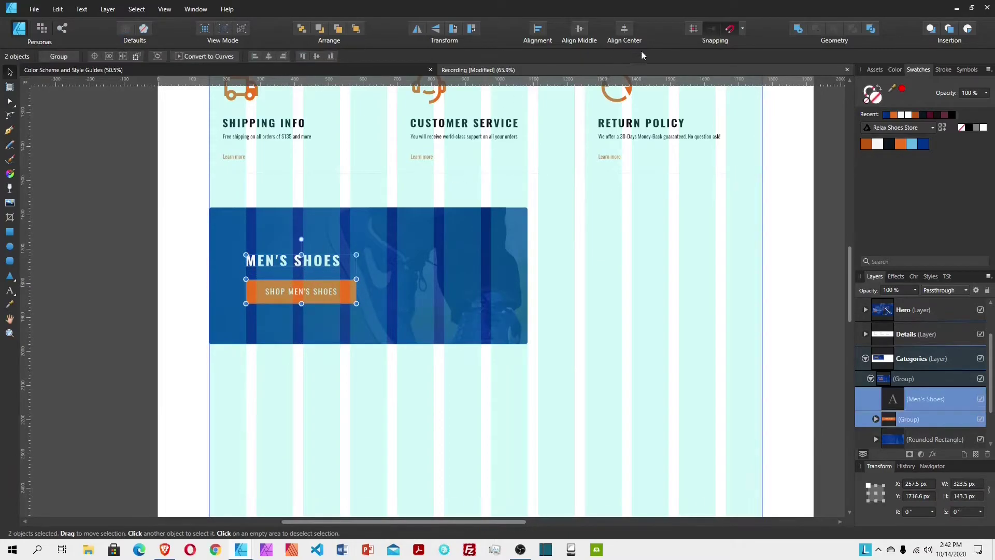
left_click(538, 41)
left_click(546, 62)
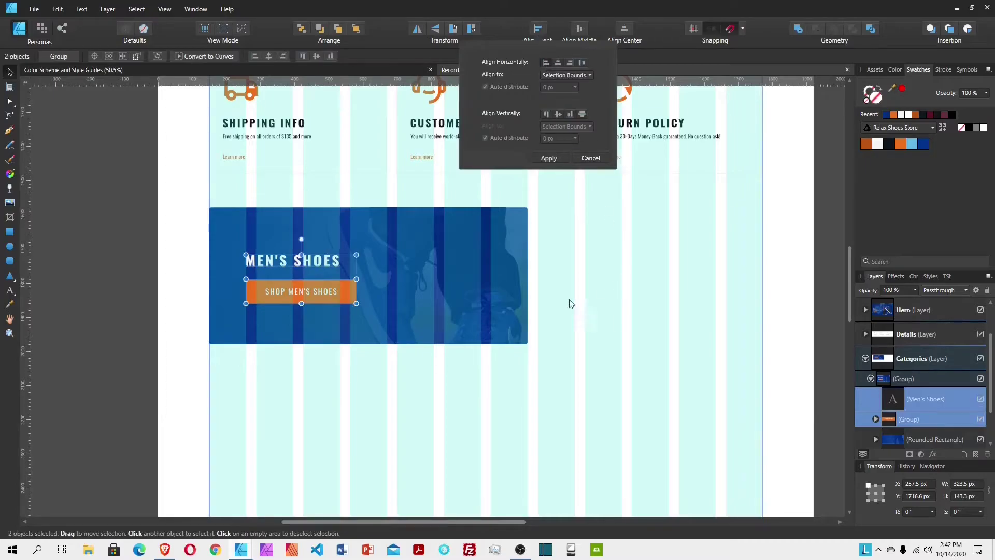
left_click(569, 158)
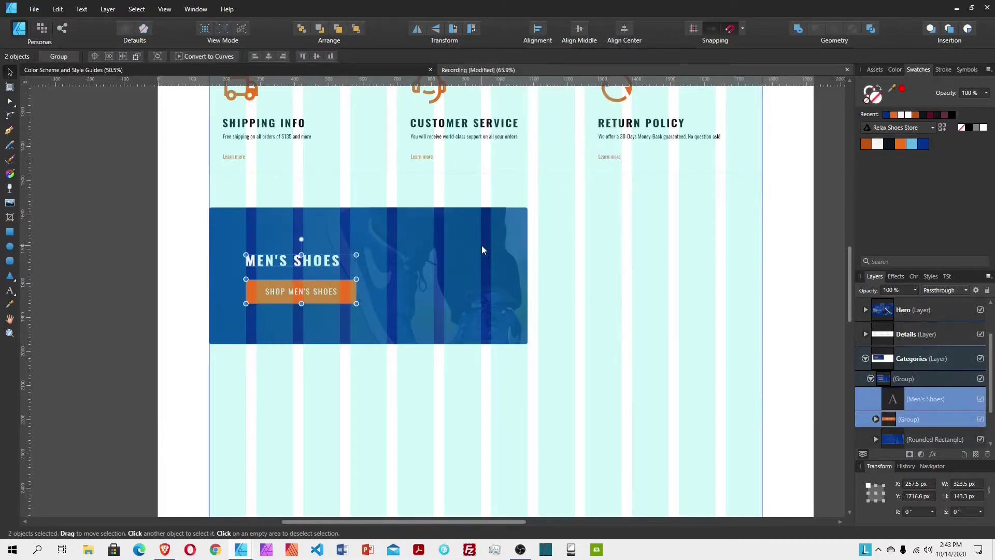
key("ctrl+g")
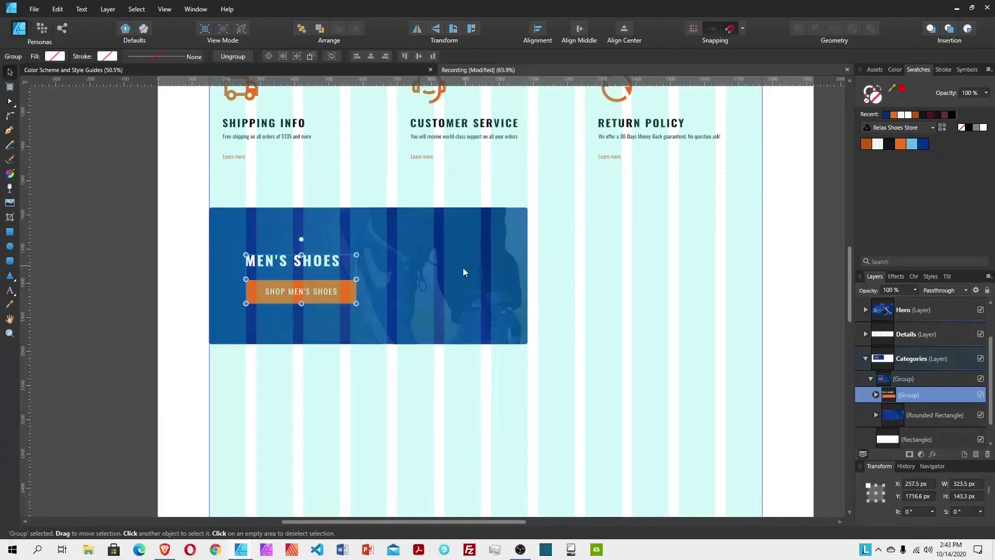
Step: Center the heading-and-button group vertically within the blue card
left_click(456, 272, "shift")
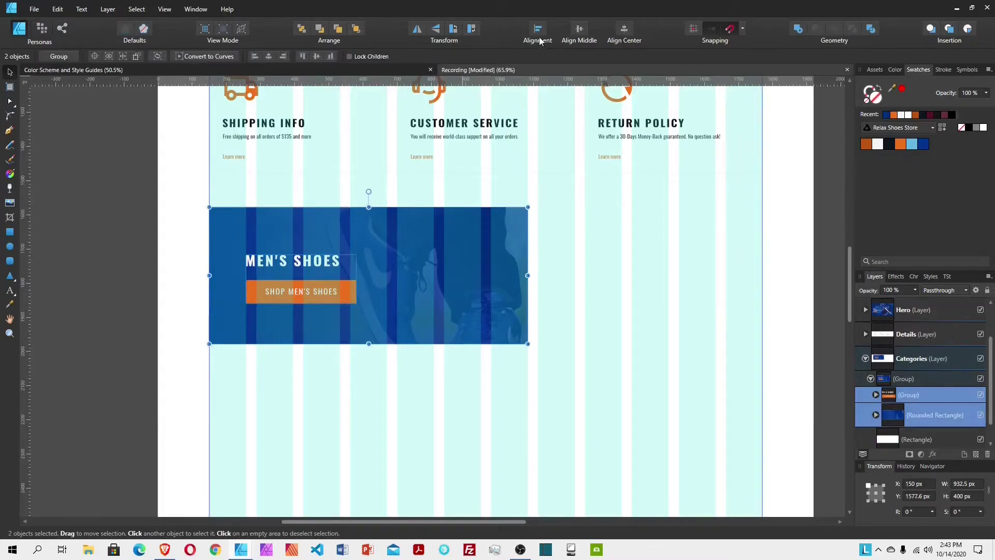
left_click(582, 29)
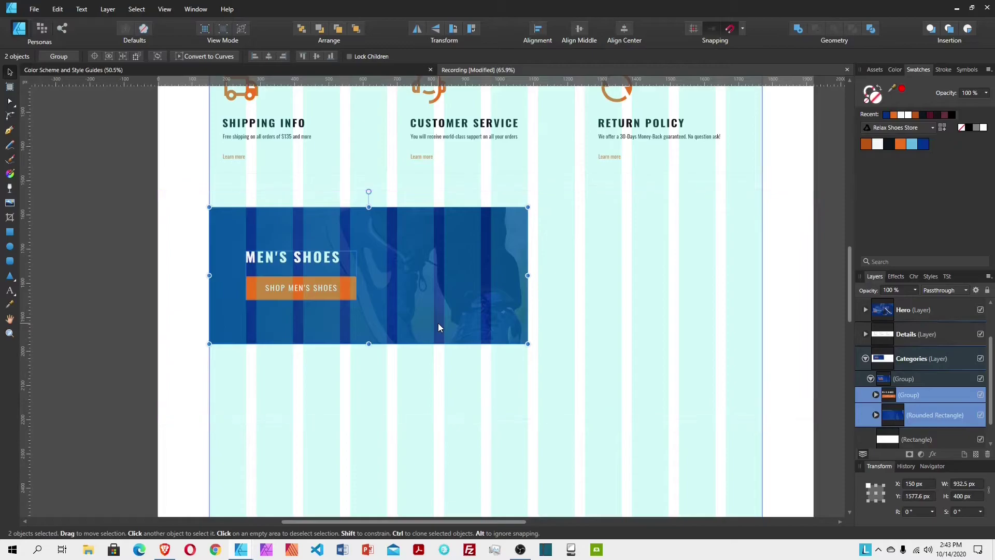
left_click(467, 389)
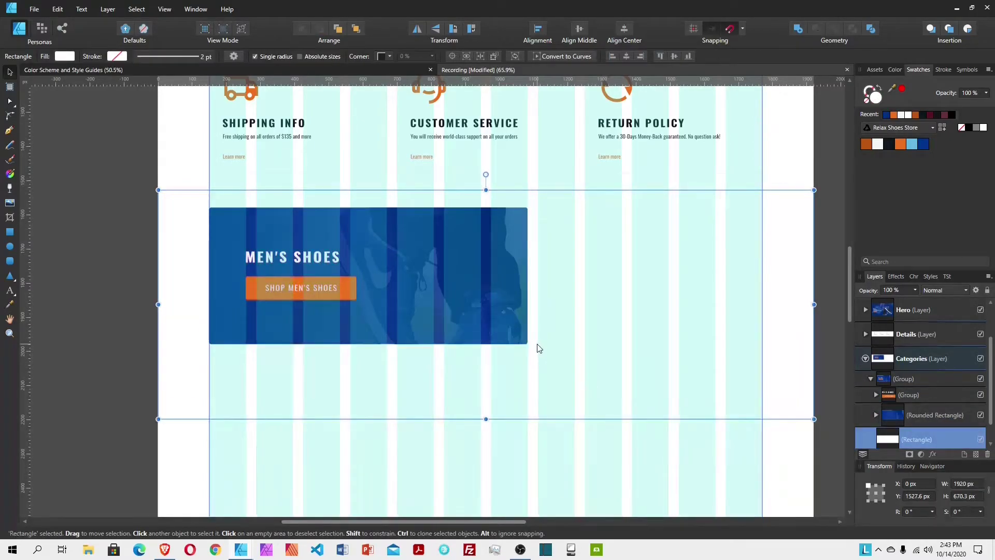
Step: Duplicate the whole Men's Shoes card group and place the copy flush with the grid's right edge, level with the original
key("z")
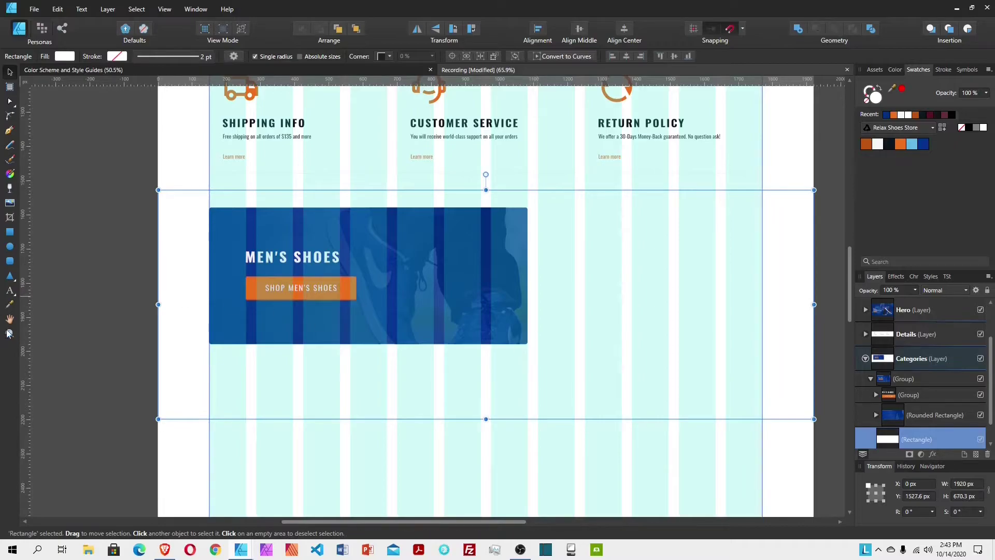
left_click_drag(363, 299, 372, 307)
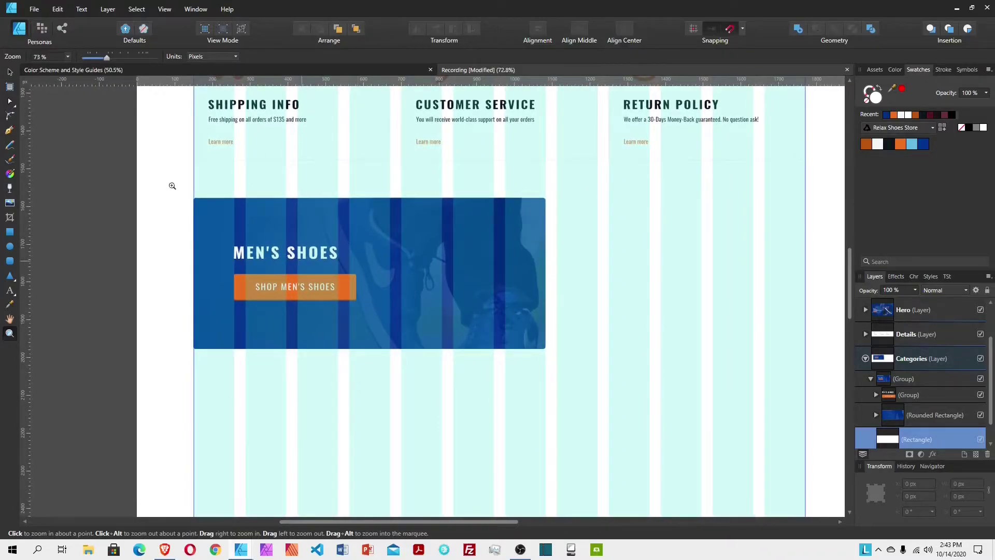
key("v")
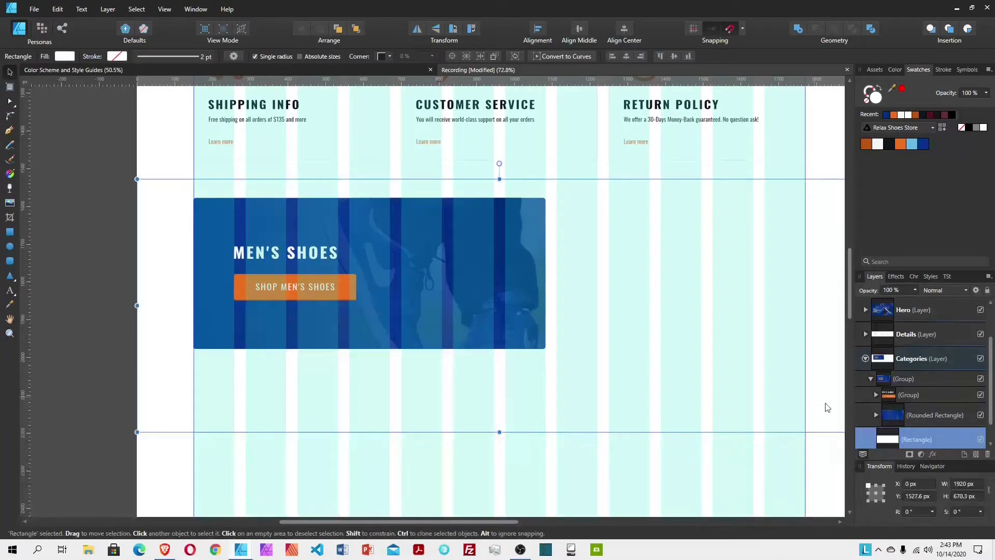
left_click(875, 380)
left_click(927, 406)
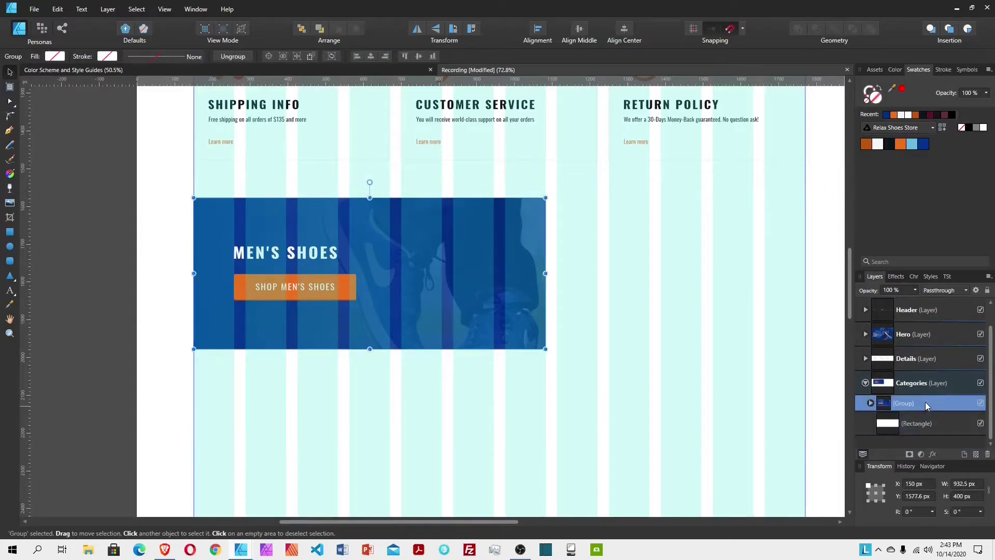
key("ctrl+j")
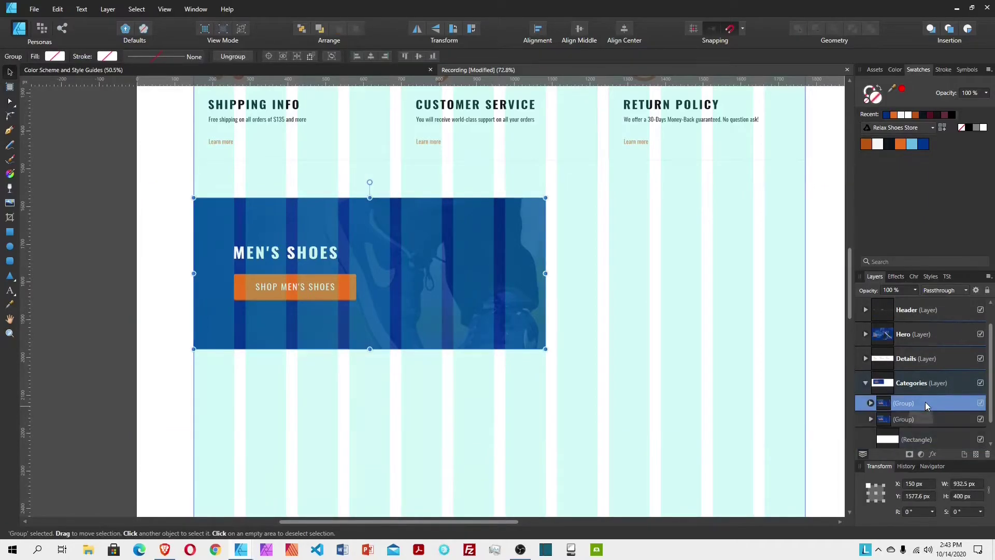
left_click_drag(464, 259, 676, 246)
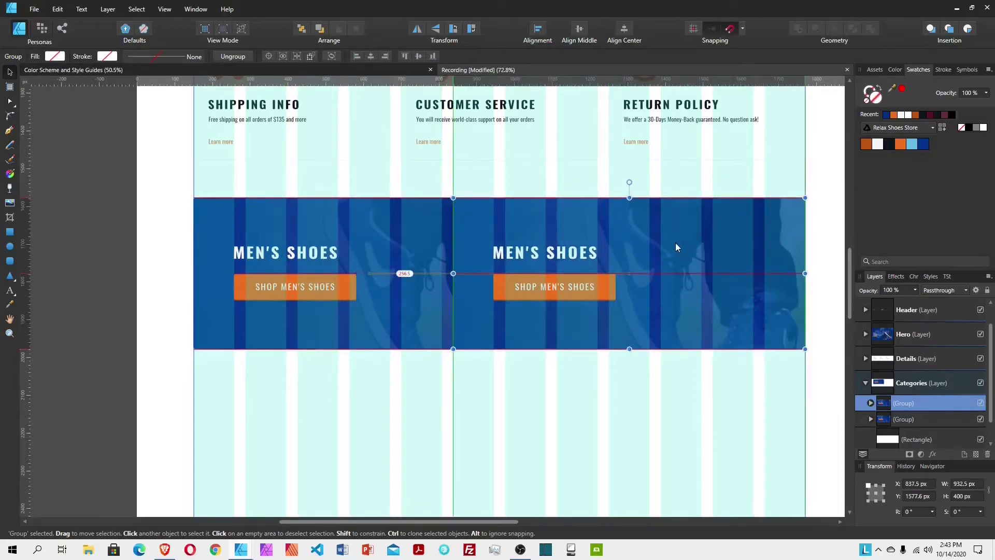
Step: Replace the photo inside the copied card with another Unsplash shoe image and shift it toward the card's right side
left_click(871, 404)
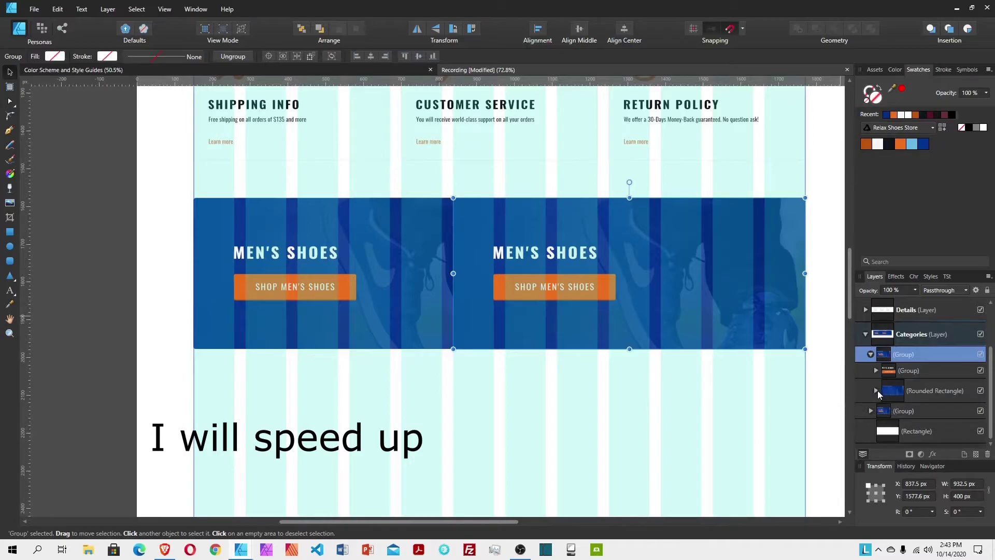
left_click(877, 390)
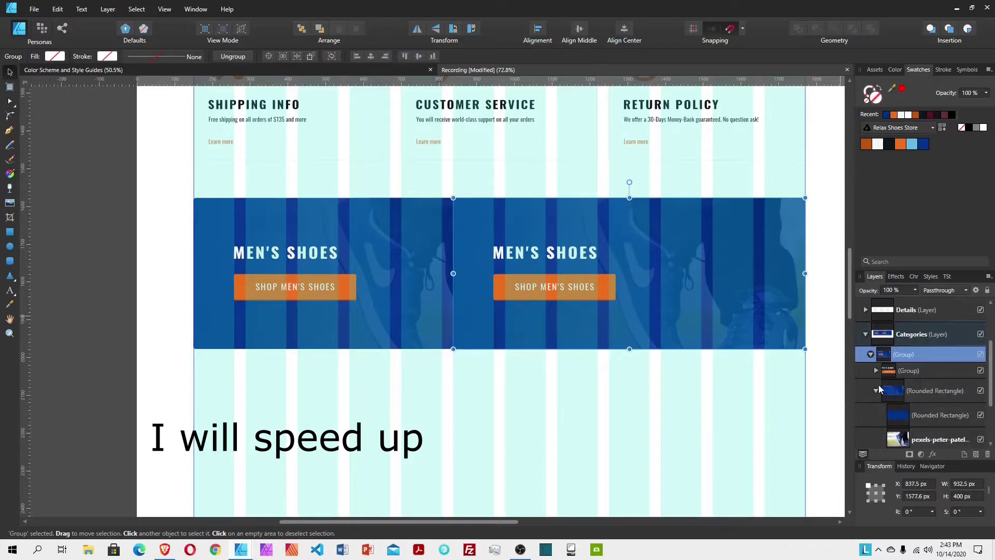
scroll(921, 439, "down", 1)
left_click(905, 412)
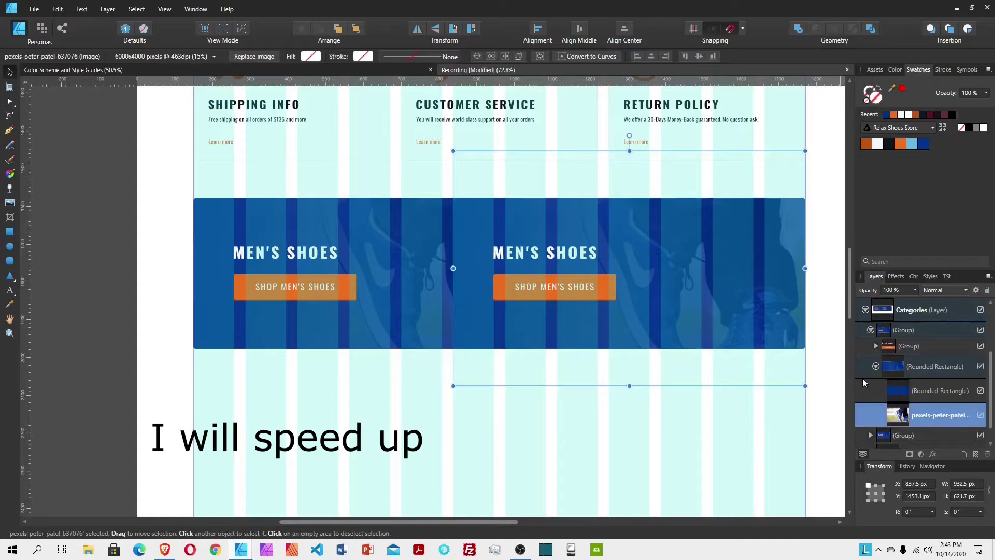
left_click(253, 57)
double_click(364, 246)
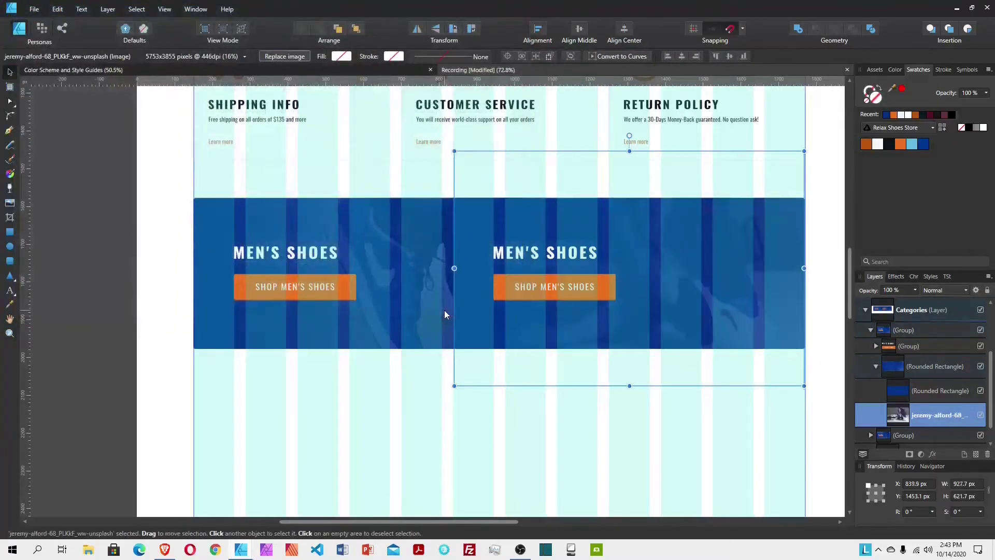
left_click_drag(746, 372, 791, 370)
Step: Recolor both gradient stops of the copied card's overlay with the light blue Secondary swatch and adjust the end stop's opacity
left_click(954, 390)
left_click(92, 56)
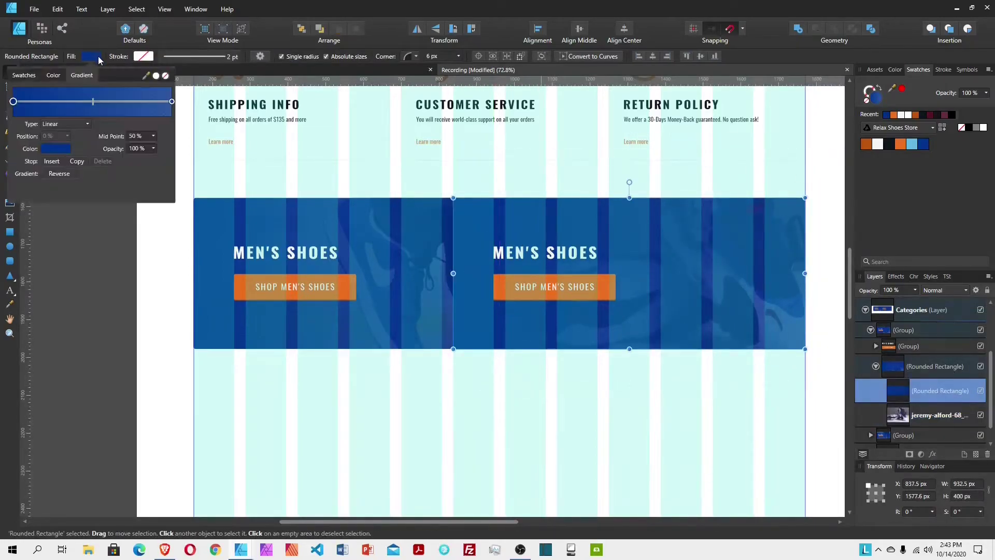
left_click(56, 148)
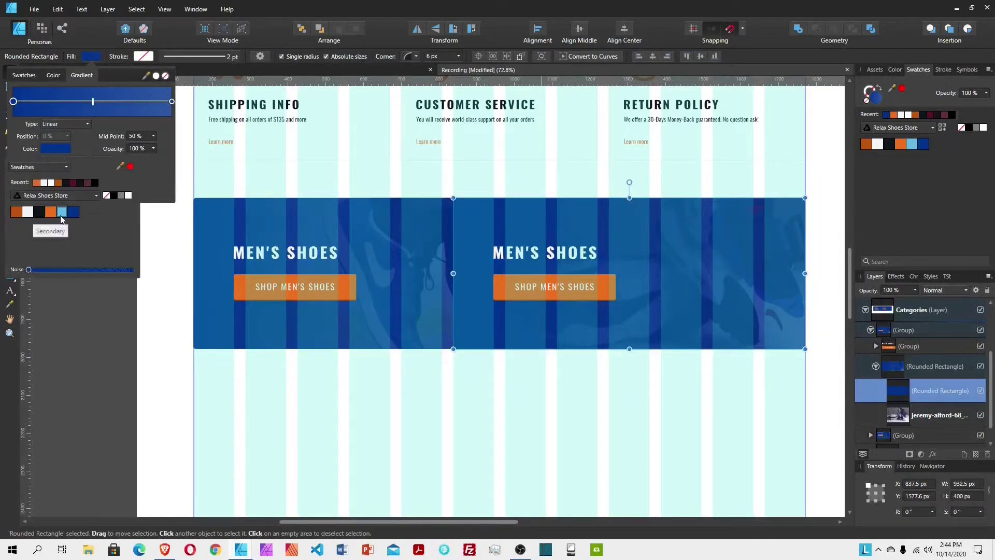
left_click(69, 196)
left_click(172, 101)
left_click(57, 149)
left_click(62, 210)
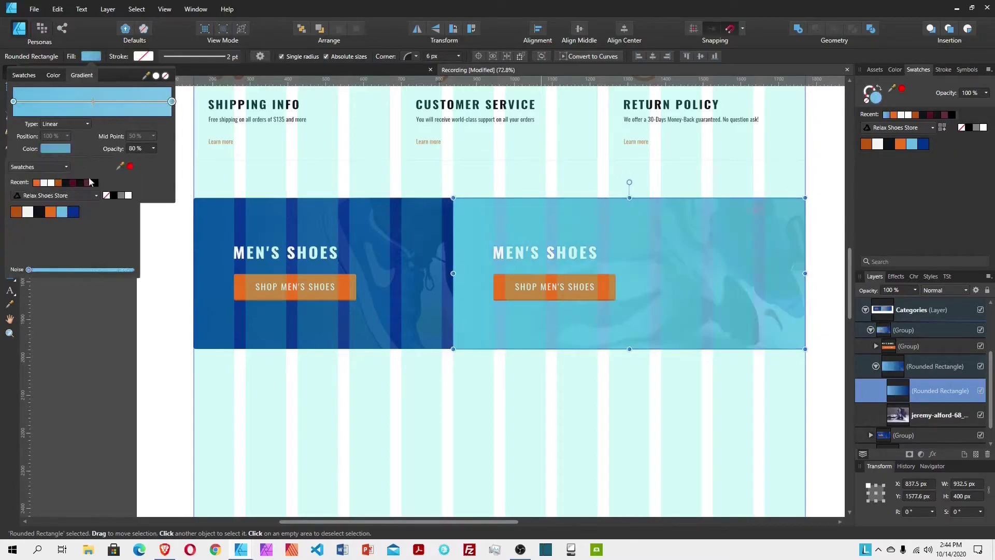
left_click(152, 149)
left_click_drag(153, 159, 151, 158)
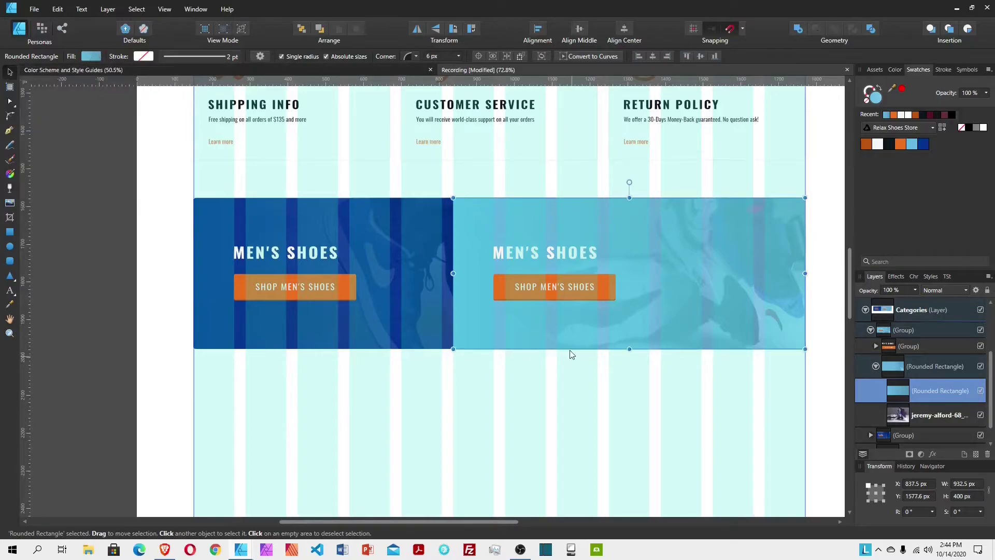
Step: Change the copied card's heading to "Athletic Shoes"
left_click(572, 252)
left_click(572, 253)
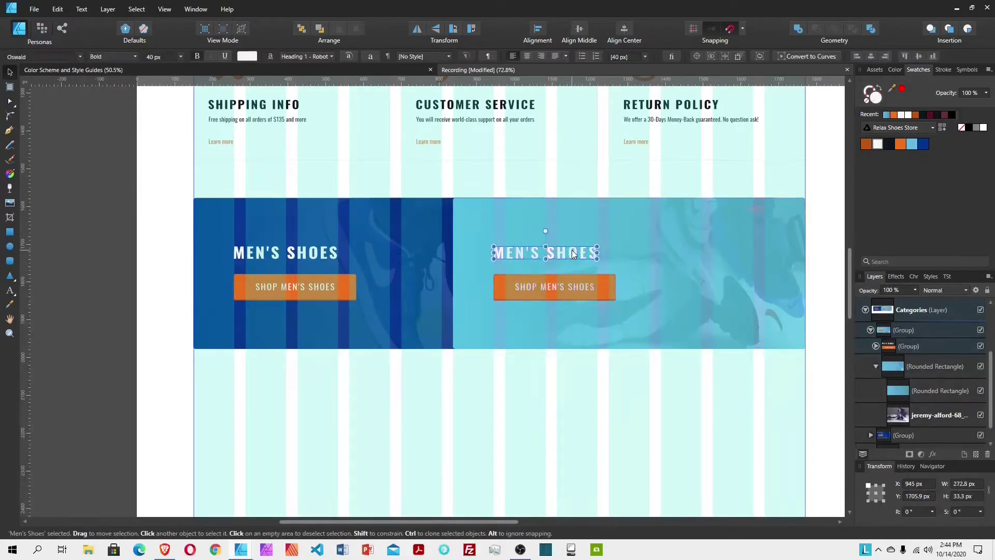
double_click(530, 256)
type("ATH")
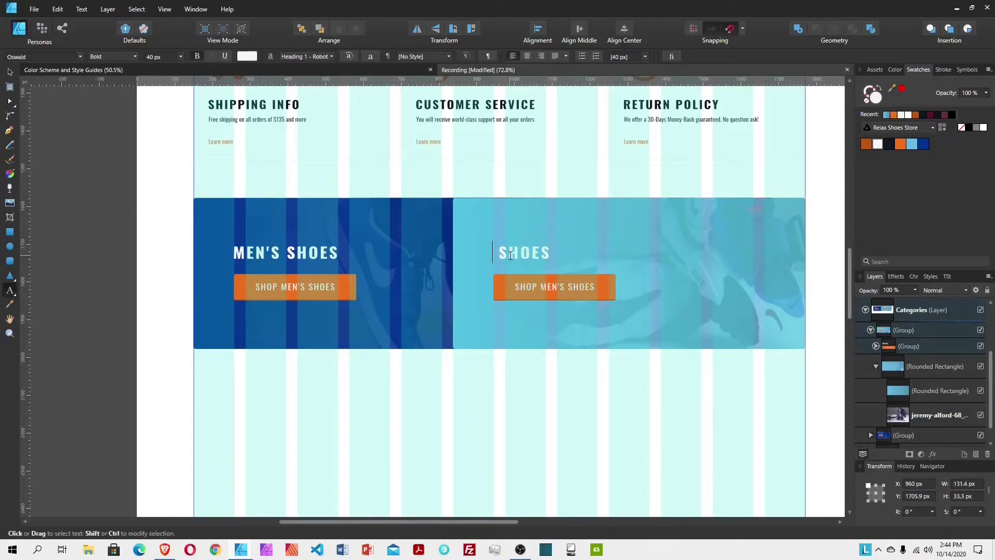
type("LETIC")
Step: Change the copied card's button label to "Shop Athletic Shoes" and center it horizontally on the button
double_click(542, 286)
type("ATHLETIC")
key("Escape")
left_click(10, 72)
left_click(498, 285, "shift")
left_click(629, 29)
left_click(672, 391)
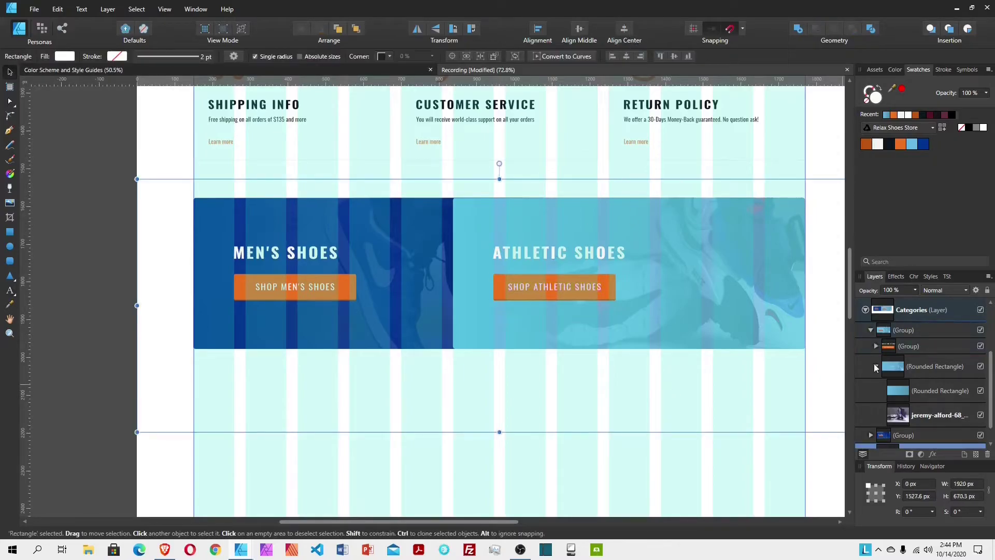
Step: Shift the Athletic Shoes text group right and, with the photo unclipped and hidden, narrow the card from its left side to about 657.5 px
left_click(932, 345)
left_click_drag(572, 283, 726, 301)
left_click(885, 415)
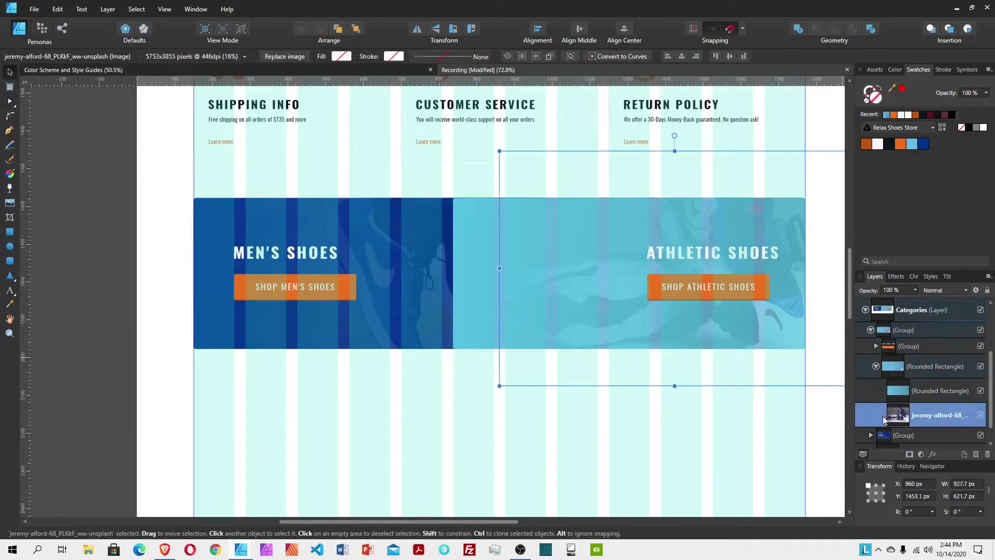
left_click_drag(884, 415, 892, 357)
left_click(980, 365)
left_click(933, 390)
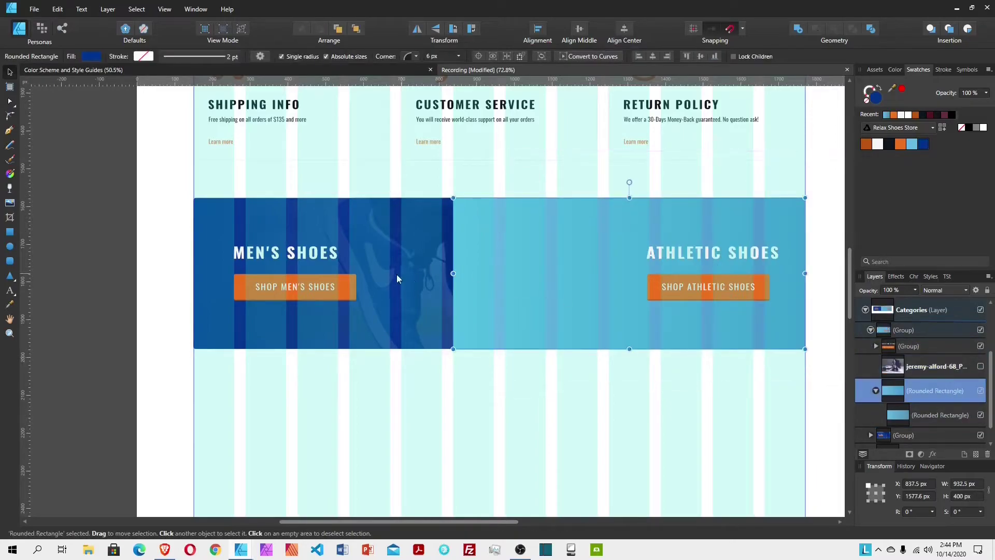
left_click_drag(453, 273, 557, 273)
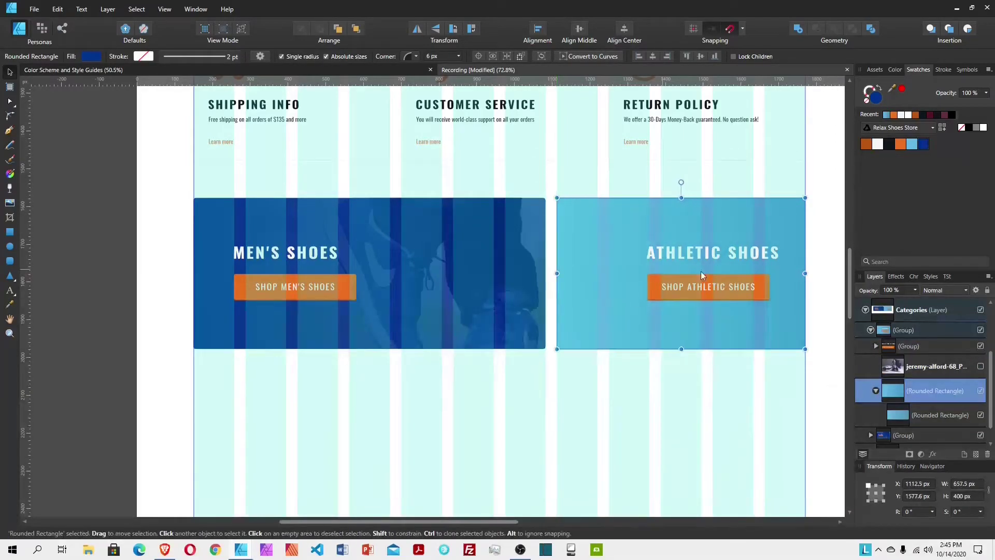
Step: Clip the photo back inside the Athletic Shoes card, show it, and scale it down to about 690 by 462 px around the shoe
left_click(880, 366)
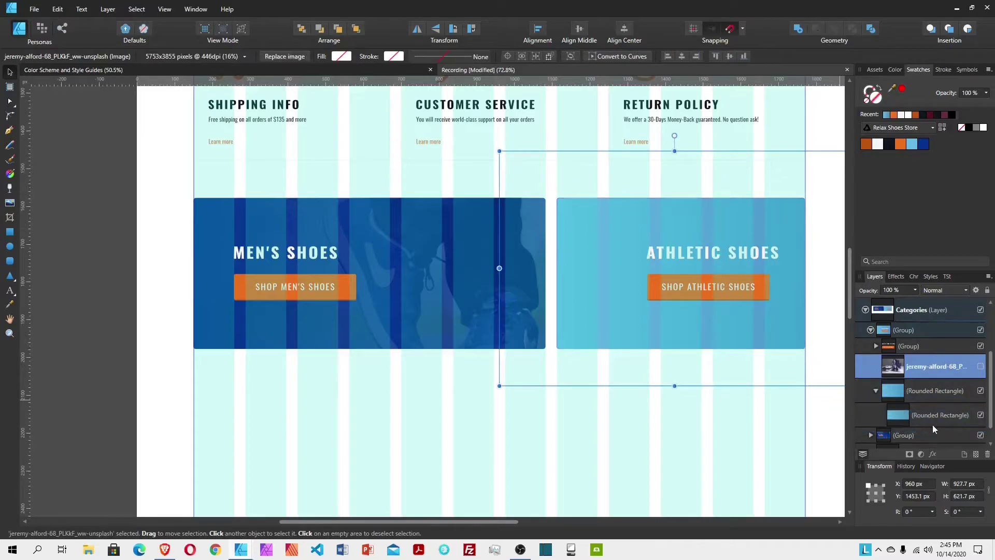
left_click_drag(921, 424, 922, 425)
left_click_drag(499, 385, 536, 376)
mouse_move(717, 346)
left_mouse_down()
mouse_move(666, 363)
mouse_move(727, 362)
left_mouse_up()
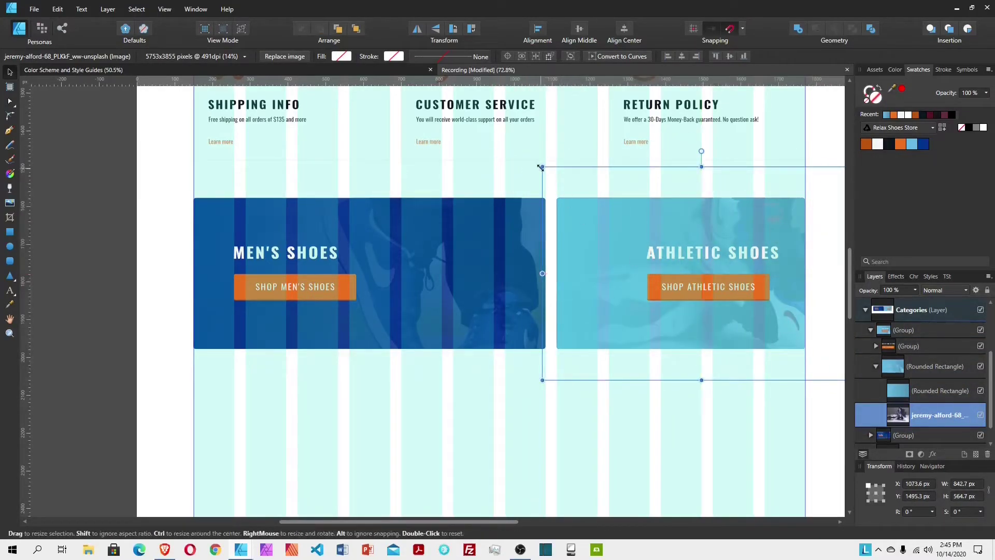
left_click_drag(541, 167, 562, 181)
left_click_drag(675, 250, 612, 243)
left_click_drag(500, 372, 540, 357)
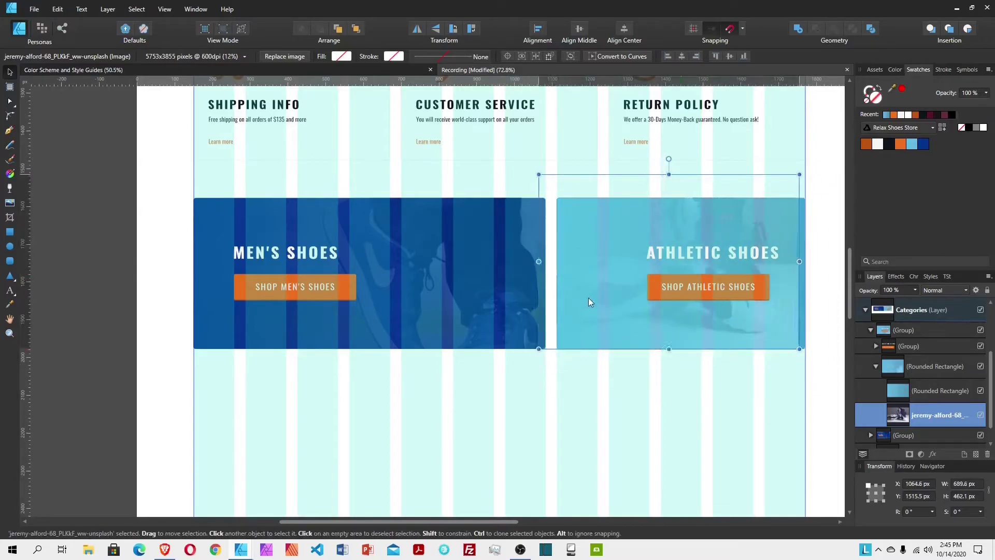
left_click_drag(586, 300, 608, 306)
left_click(658, 424)
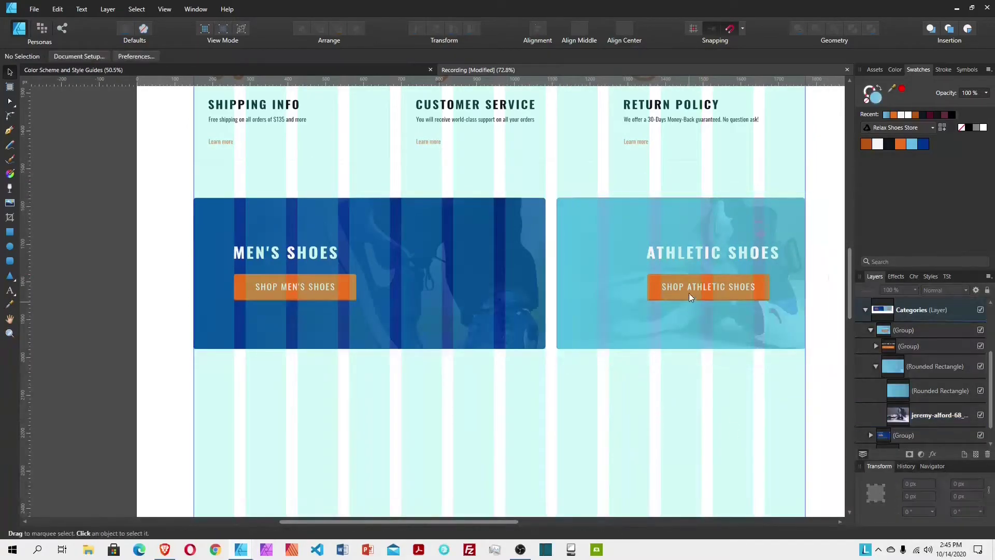
Step: Align the Athletic Shoes heading and button group to the card's left edge, with a small inset from it
left_click(688, 298)
left_click(909, 346)
left_click(928, 366, "shift")
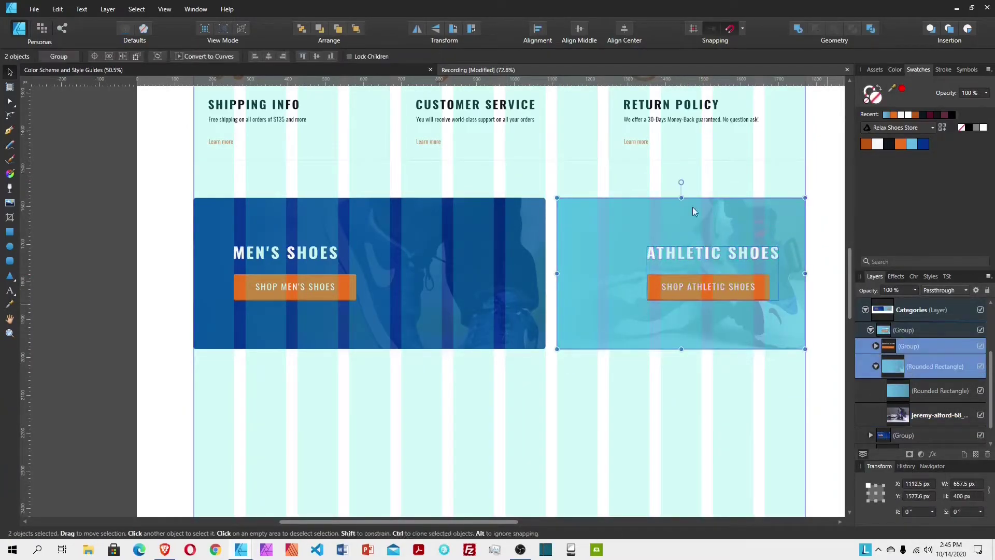
left_click(539, 30)
left_click(545, 63)
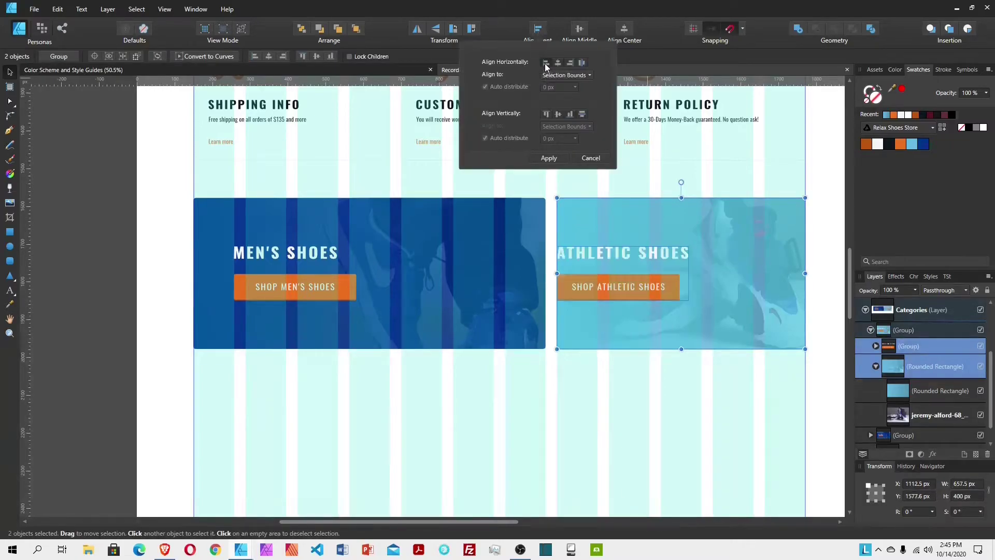
left_click(628, 260)
key("ctrl+z")
Step: Align the Men's Shoes heading and button group to its card's left edge with the same small inset
left_click(344, 288)
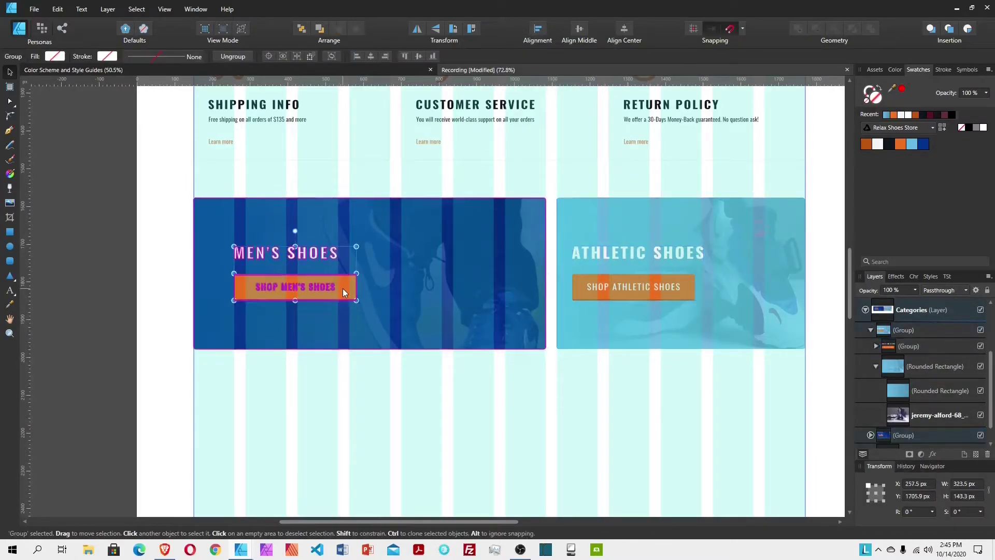
left_click(538, 30)
left_click(545, 63)
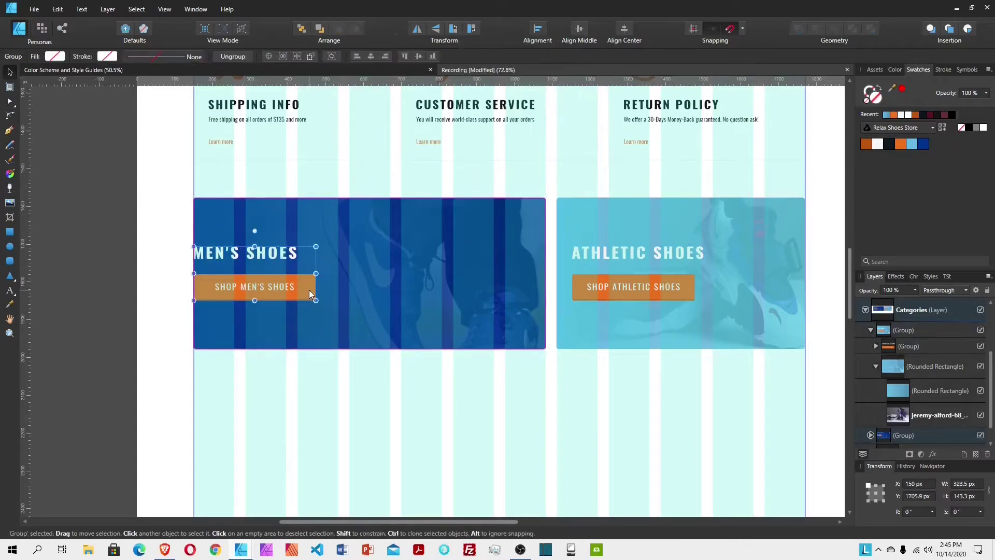
key("ctrl+z")
left_click(688, 332)
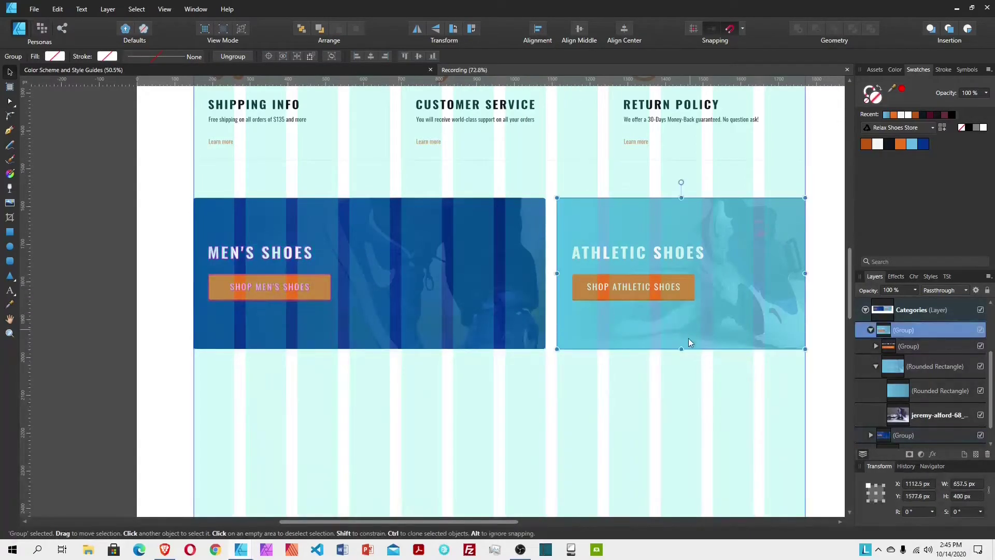
left_click(928, 366)
left_click(593, 381)
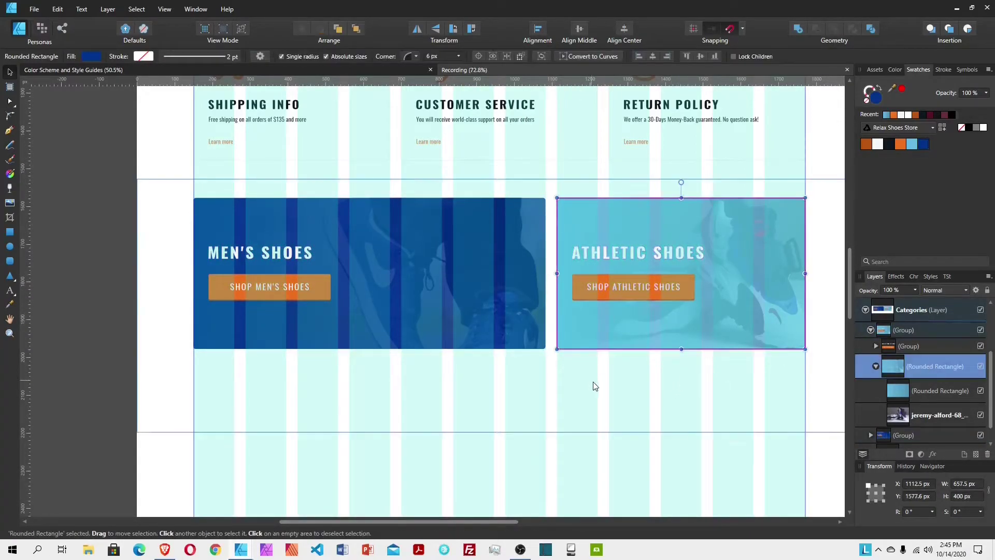
left_click(655, 300)
left_click(912, 346)
left_click(908, 366, "shift")
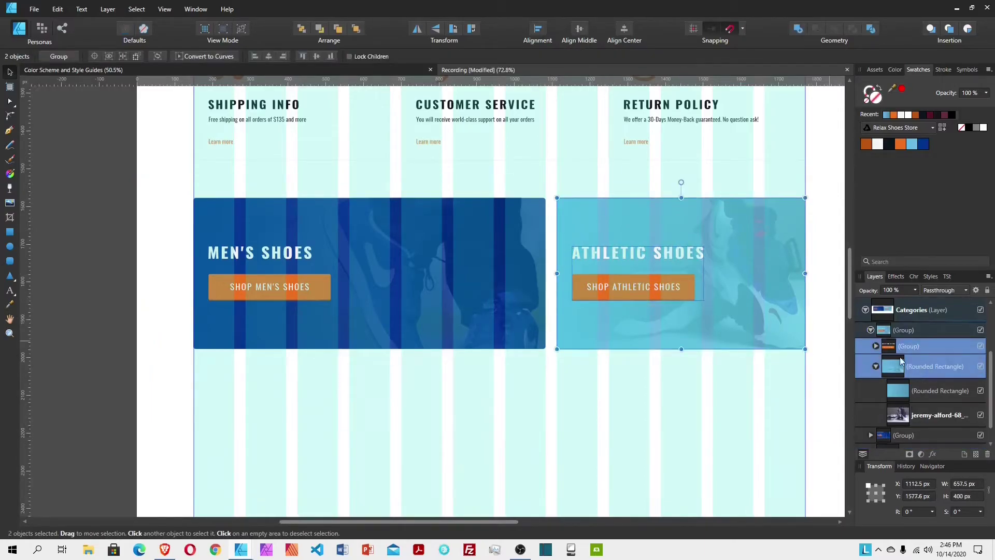
Step: Save the document and duplicate the Athletic Shoes card group below the Men's Shoes card, flush with the grid's left edge
left_click(870, 330)
left_click(925, 380)
scroll(710, 312, "down", 3)
key("ctrl+s")
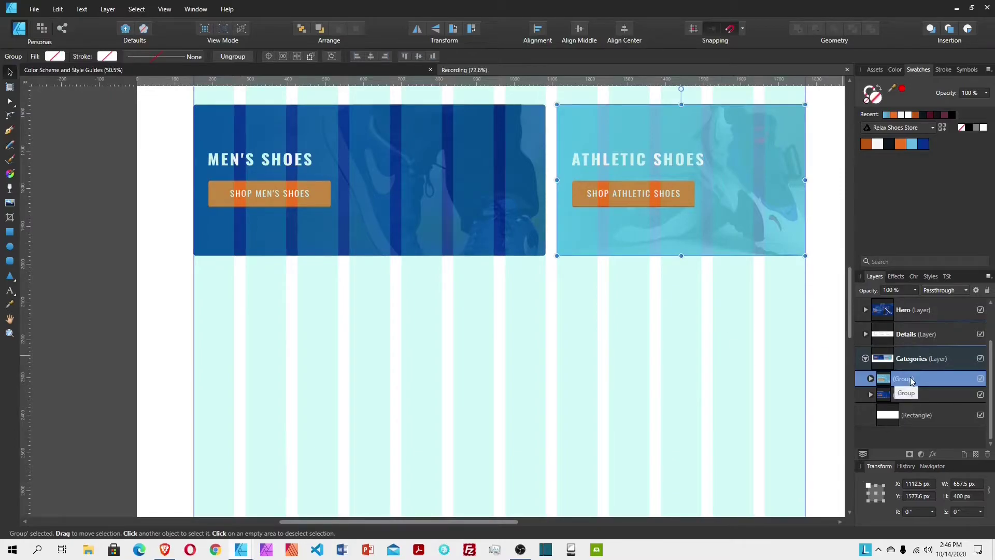
left_click_drag(709, 192, 346, 350)
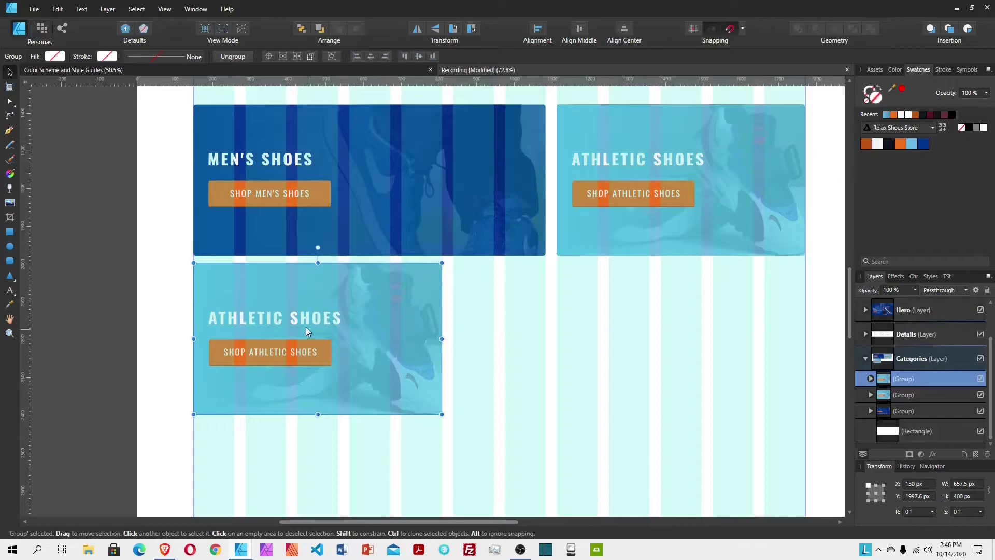
Step: Change the duplicated card's heading to CASUAL SHOES
double_click(291, 319)
double_click(276, 319)
left_click_drag(282, 319, 210, 322)
type("CASUAL")
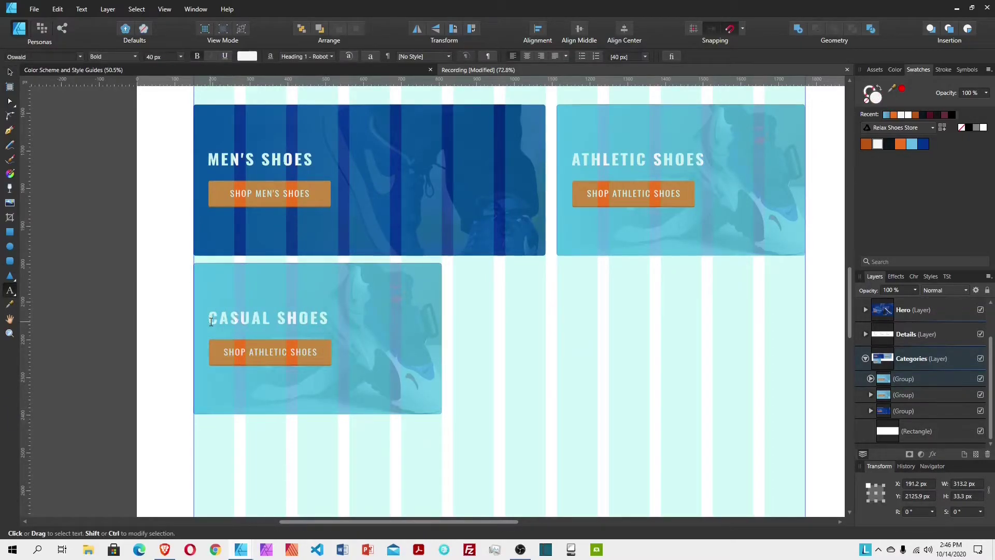
Step: Change the duplicated card's button label to SHOP CASUAL SHOES and centre it on the button
double_click(266, 352)
type("CASU")
type("AL")
key("Escape")
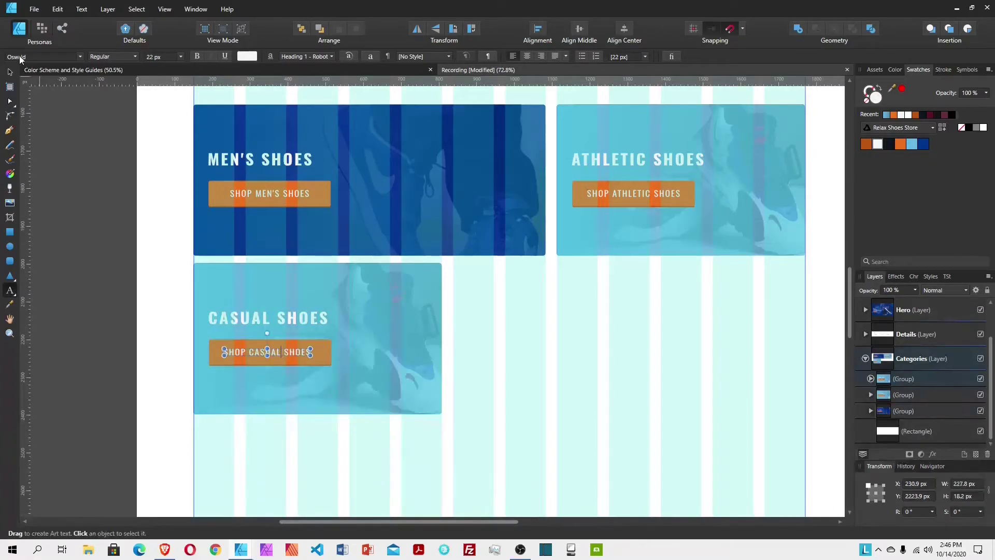
left_click(320, 346)
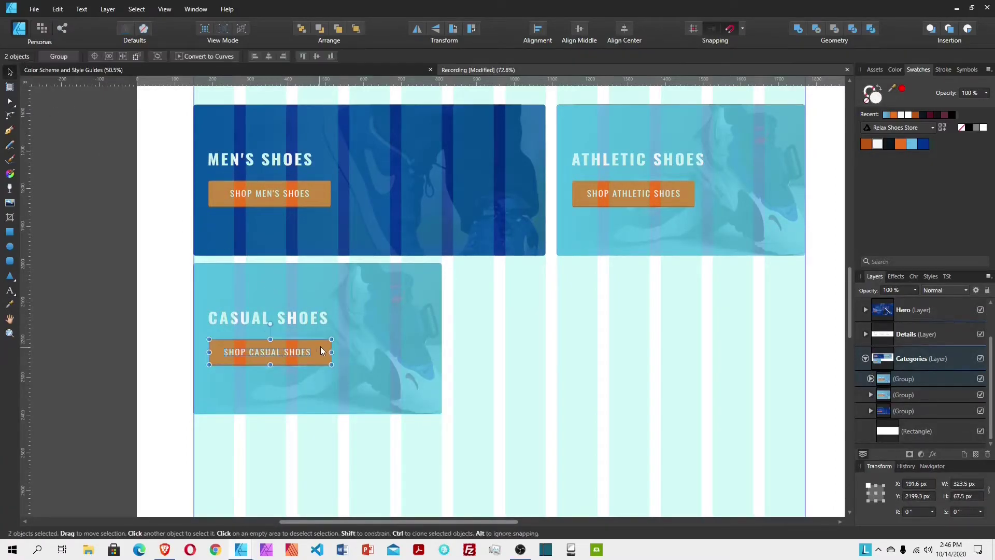
Step: Replace the Casual Shoes card's clipped photo with the pexels-web-donut-19090 image and shift it left within the card
left_click(438, 325)
left_click(876, 415)
left_click(932, 415)
left_click(290, 56)
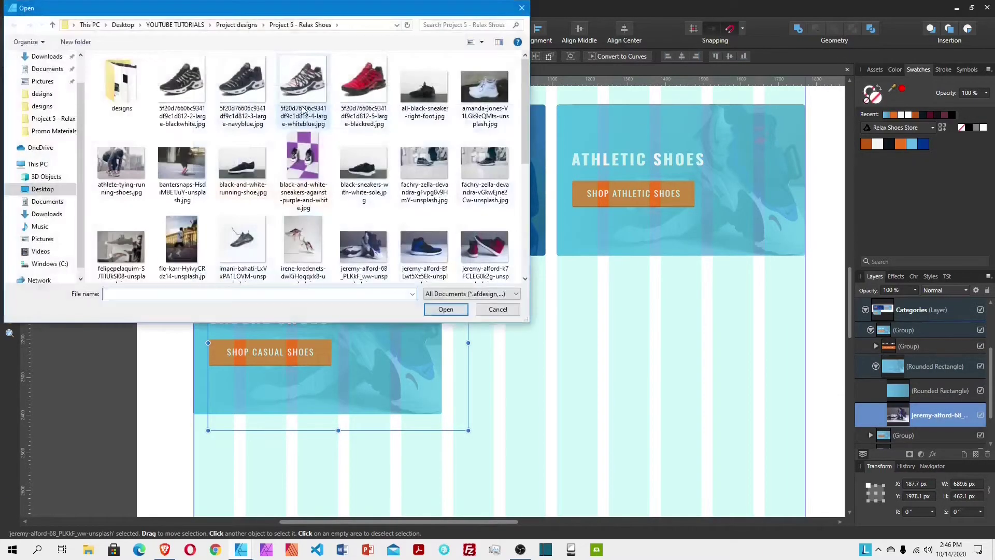
scroll(283, 156, "down", 5)
double_click(119, 244)
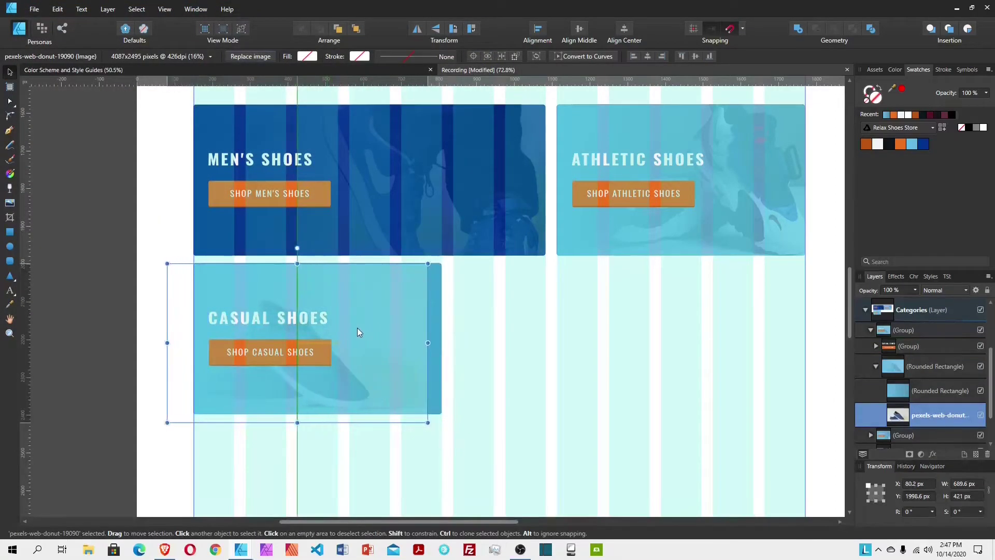
Step: Recolour both gradient stops of the Casual Shoes card's overlay with the near-black Relax Shoes Store swatch
left_click(939, 390)
left_click(92, 56)
left_click(57, 149)
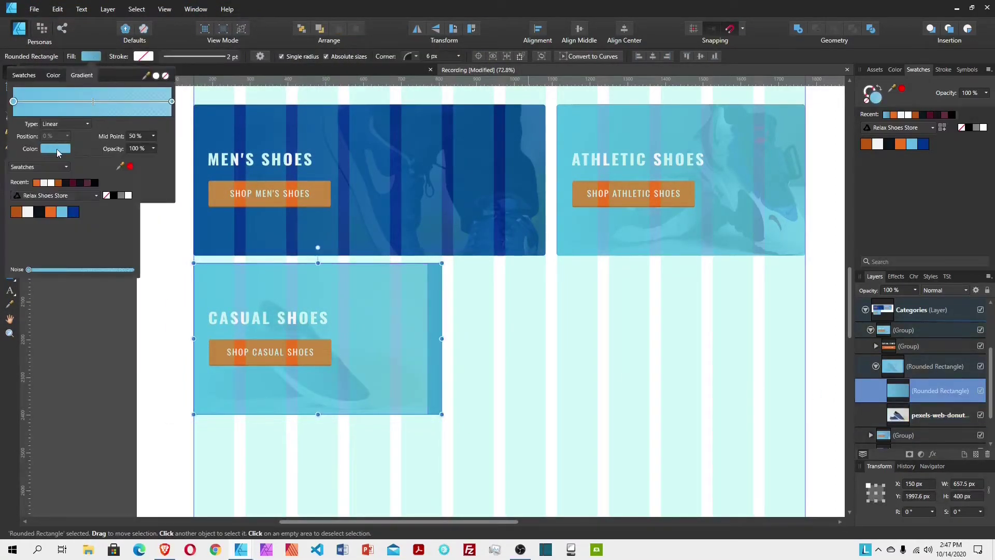
left_click(38, 212)
left_click(171, 101)
left_click(65, 149)
left_click(40, 212)
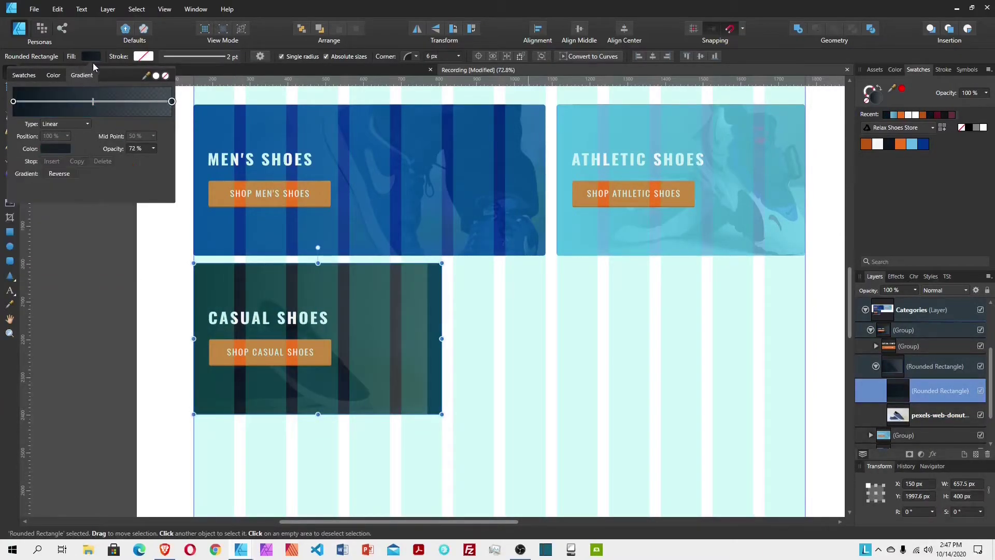
Step: Reverse the Casual Shoes overlay gradient and set its starting stop's opacity to 66%
left_click(67, 174)
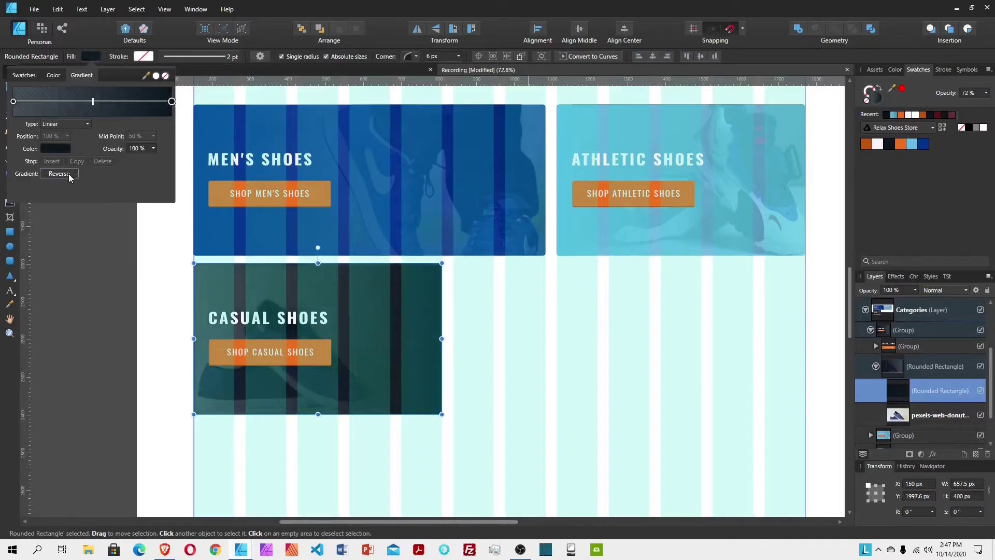
left_click(14, 101)
left_click(154, 149)
left_click_drag(157, 160, 150, 159)
left_click(496, 384)
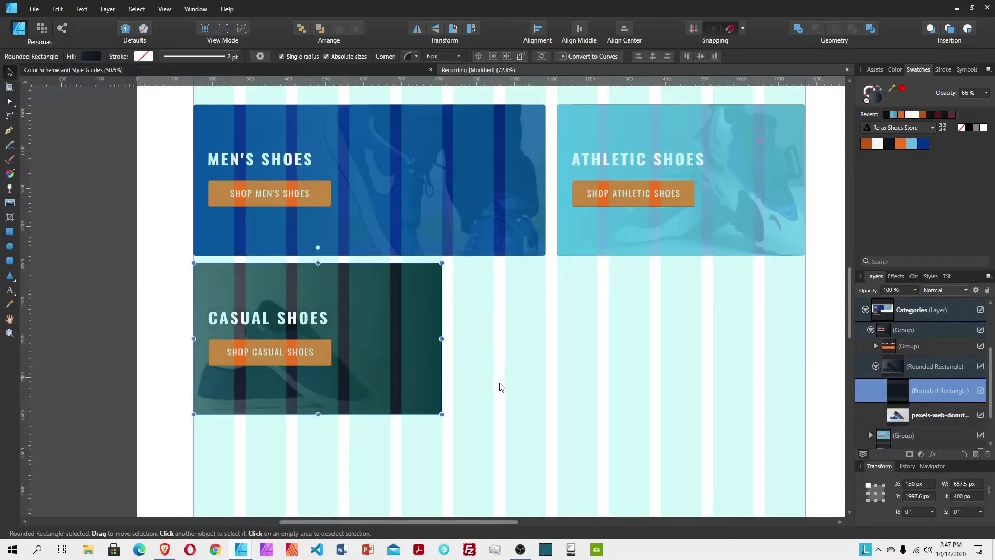
left_click(496, 384)
Step: Narrow the Casual Shoes card to four grid columns by resizing its rectangle without the photo, then clip the photo back in and show it
left_click_drag(918, 416, 914, 356)
left_click(937, 393)
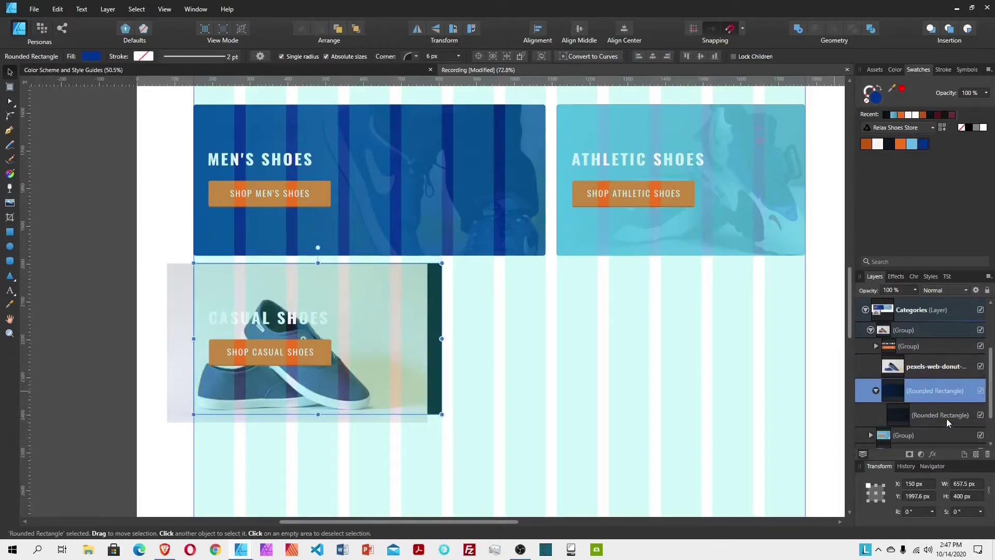
left_click(980, 366)
left_click_drag(441, 338, 390, 338)
left_click_drag(892, 367, 887, 417)
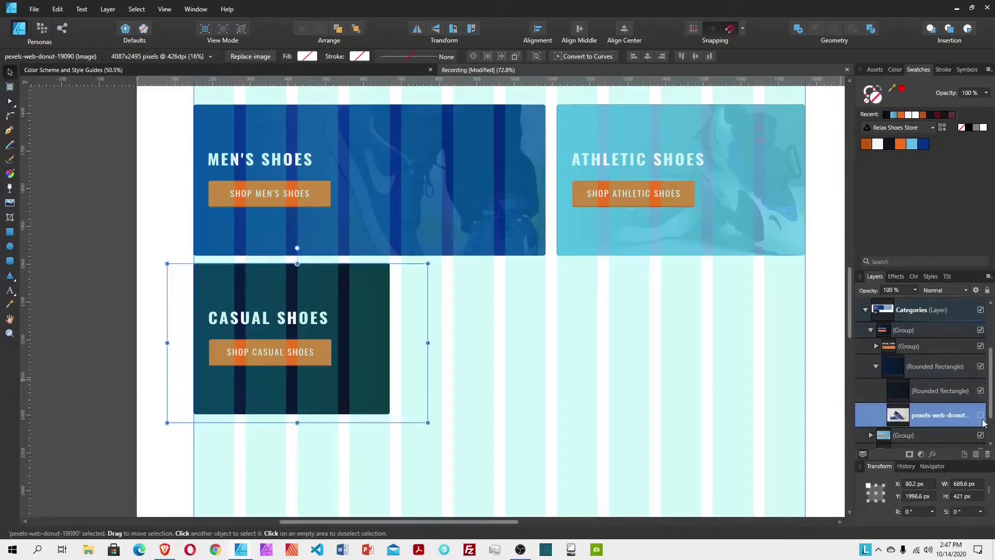
left_click(981, 416)
left_click(531, 348)
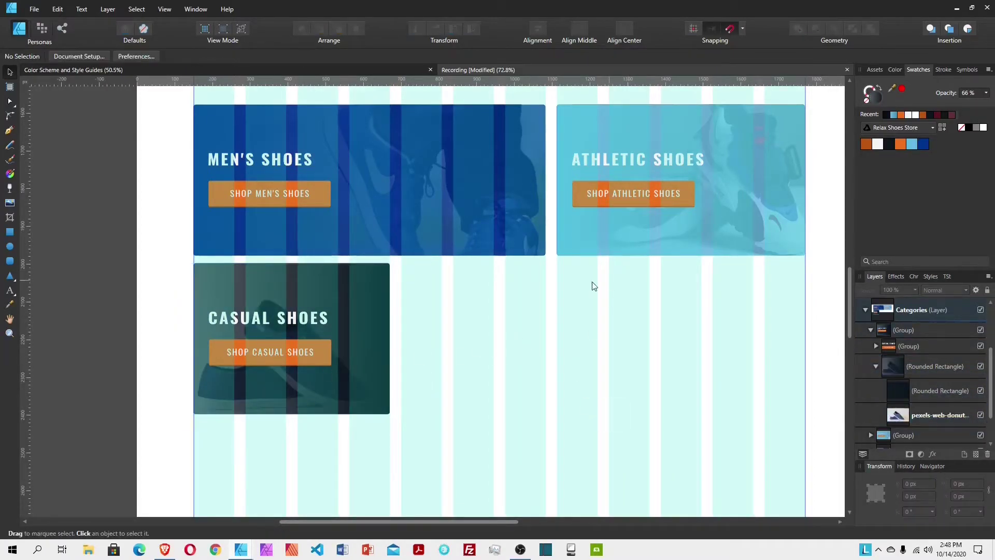
Step: Duplicate the Men's Shoes card group into the second row beside the Casual Shoes card, flush with the grid's right edge
scroll(444, 239, "down", 2)
left_click(876, 365)
left_click(871, 329)
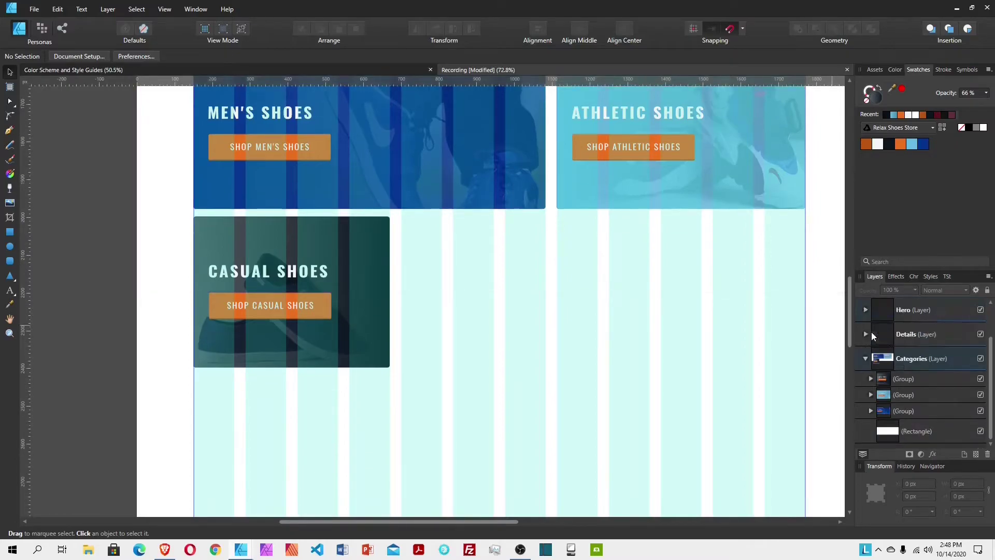
left_click_drag(925, 410, 858, 377)
left_click_drag(484, 182, 698, 307)
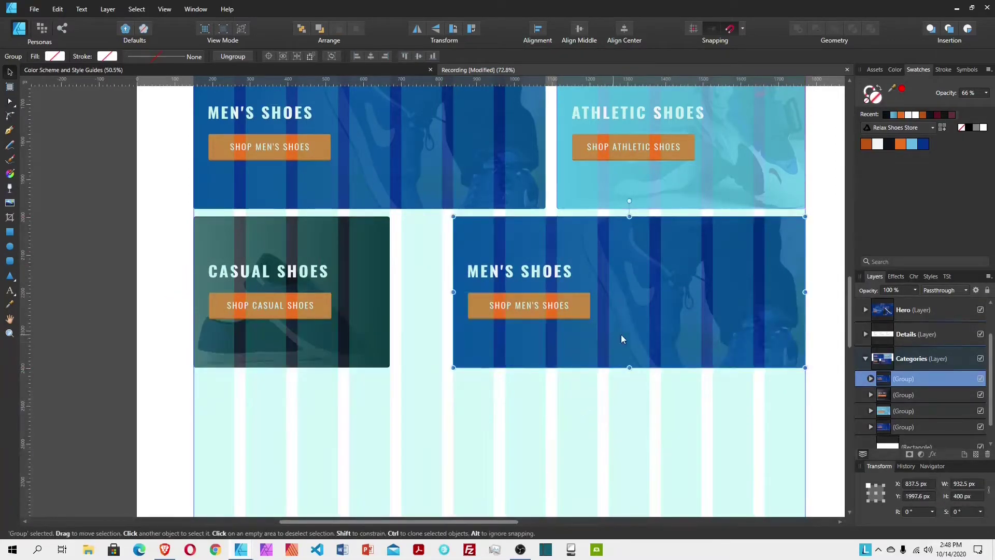
Step: Change the heading of the second-row copy of the Men's Shoes card to WOMEN'S SHOES
left_click(871, 378)
double_click(495, 269)
key("Home")
type("WO")
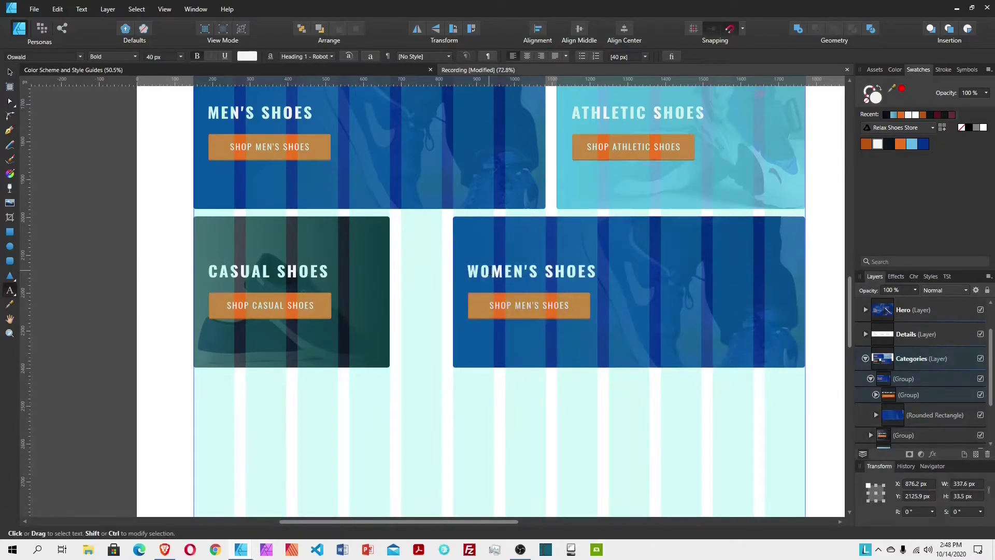
Step: Change the Women's Shoes card's button label to SHOP WOMEN'S SHOES and centre it on the button
double_click(525, 307)
type("WOM")
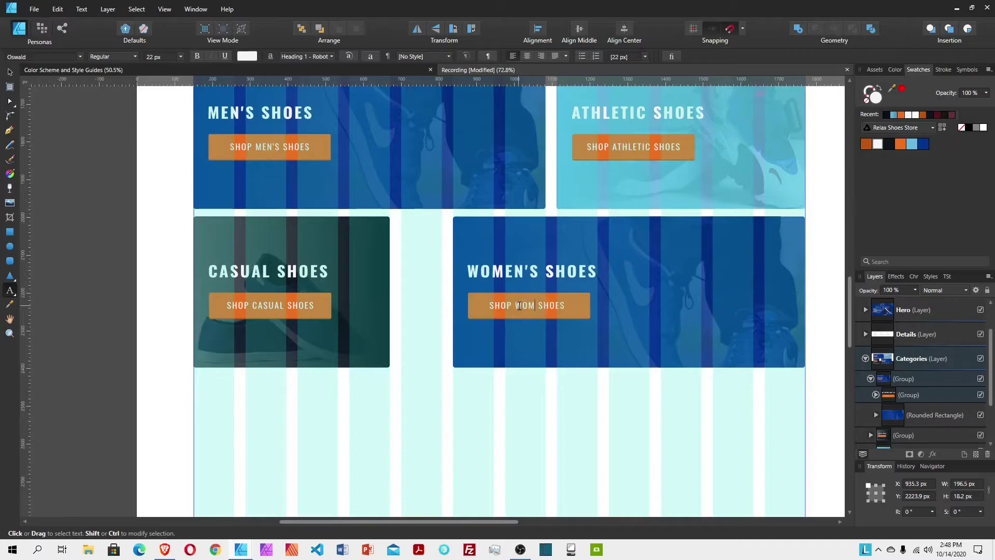
type("EN'S")
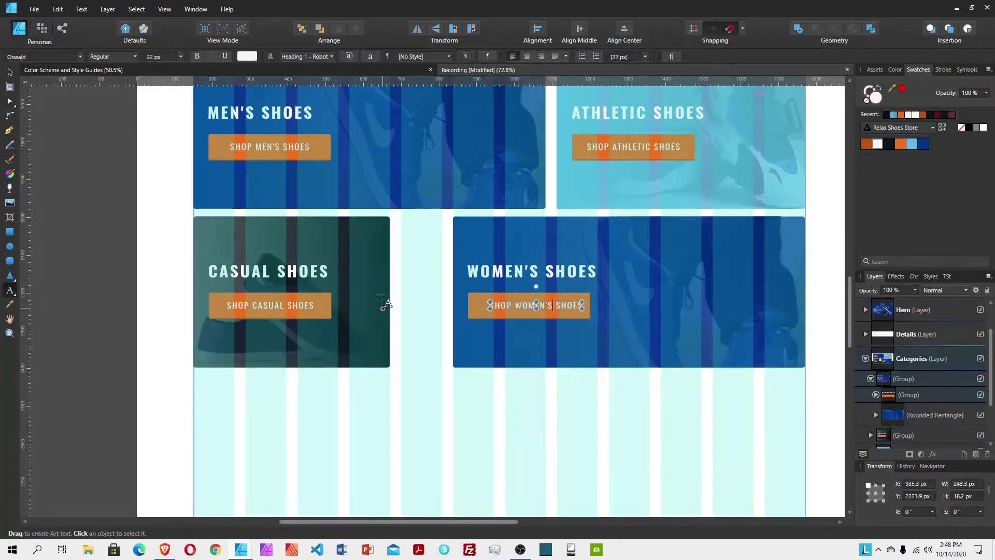
key("Escape")
left_click(538, 317, "shift")
left_click(625, 32)
Step: Replace the photo clipped inside the Women's Shoes card with athlete-tying-running-shoes.jpg
left_click(676, 309)
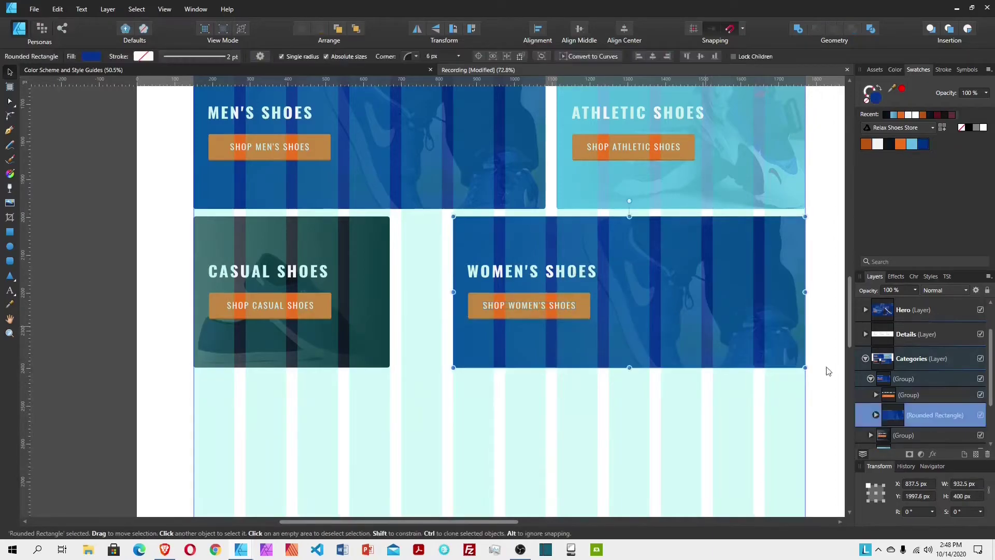
left_click(876, 415)
left_click(935, 359)
left_click(262, 56)
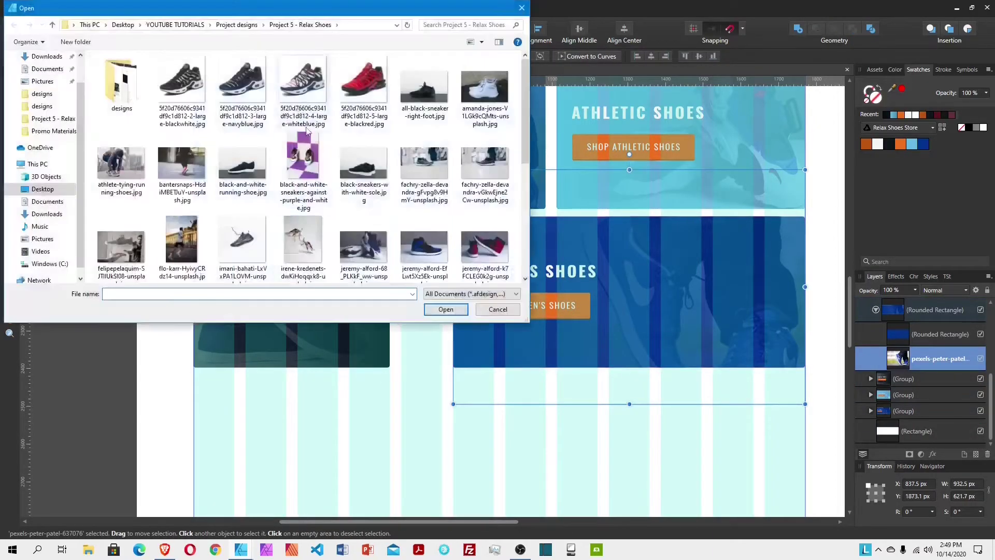
left_click(122, 156)
left_click(449, 312)
Step: Scale the athlete photo to about 1008 × 672 px and position it so it covers the Women's Shoes card
left_click_drag(694, 337, 632, 305)
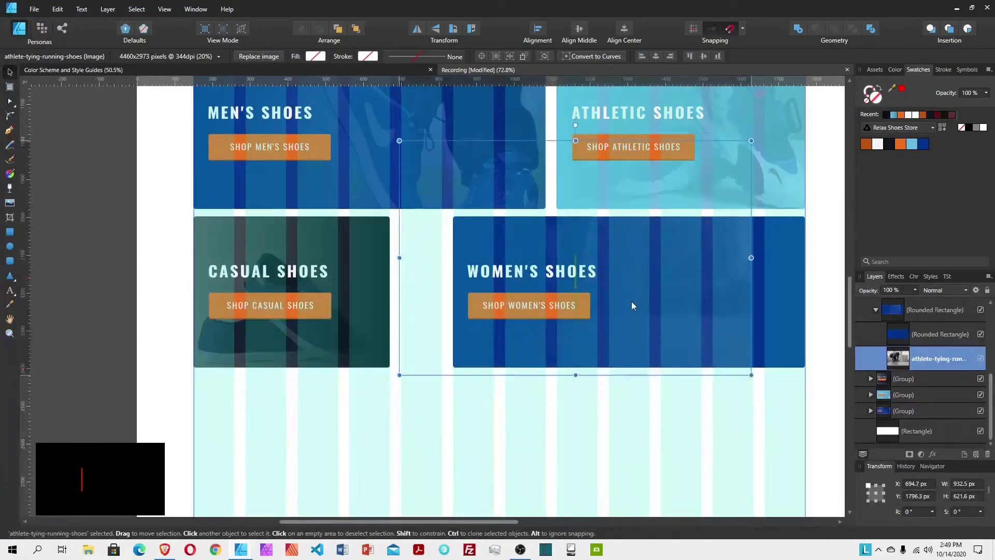
left_click_drag(751, 374, 848, 441)
left_click_drag(648, 405, 628, 346)
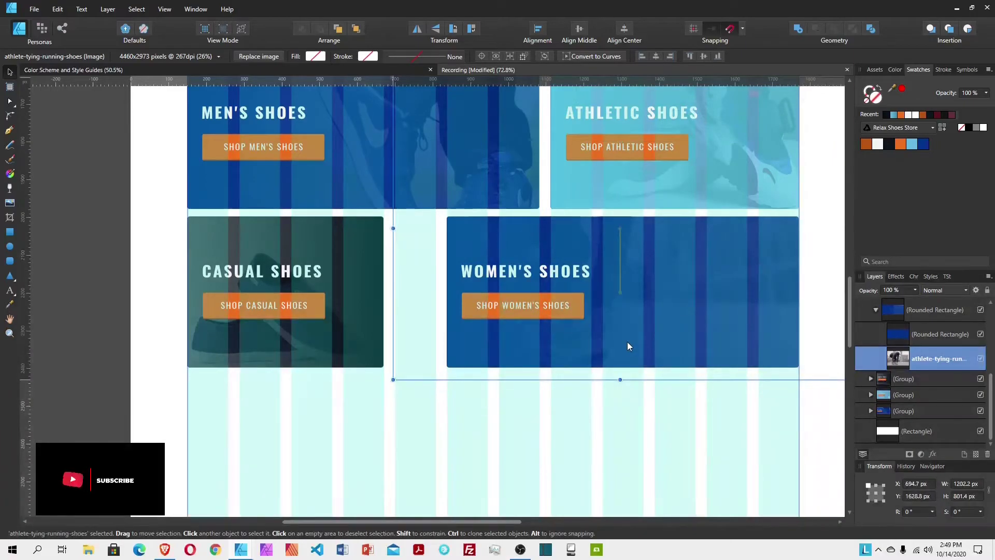
left_click_drag(393, 379, 406, 386)
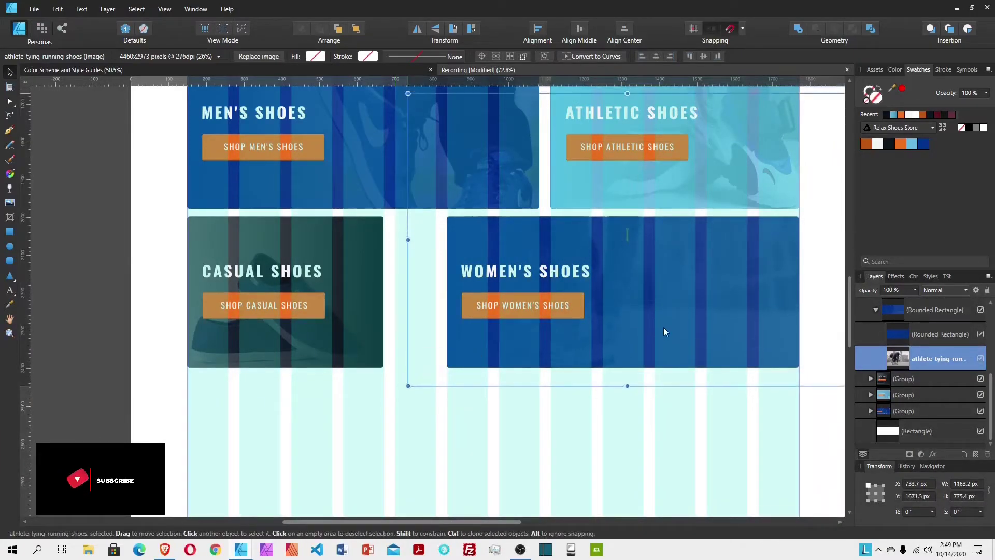
left_click_drag(405, 83, 455, 147)
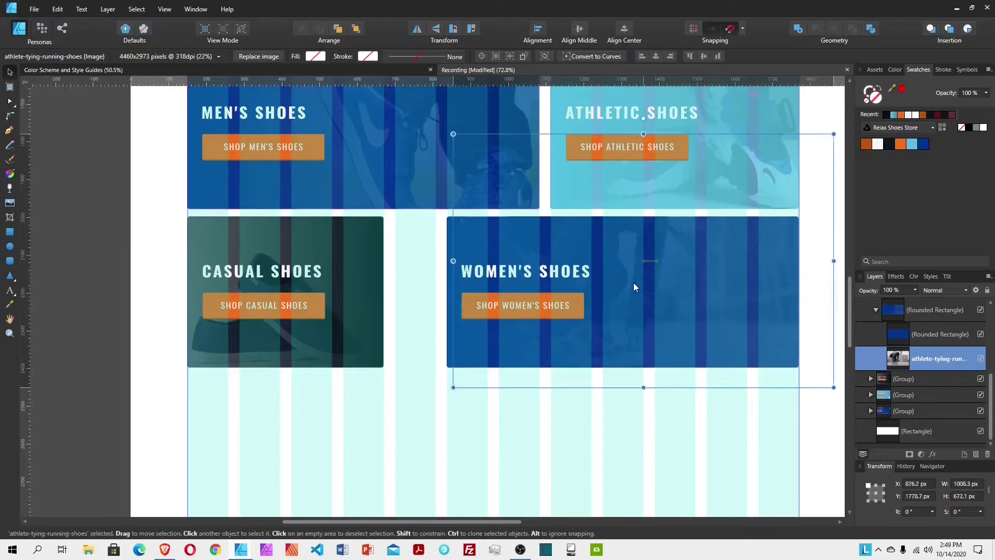
left_click_drag(636, 282, 616, 285)
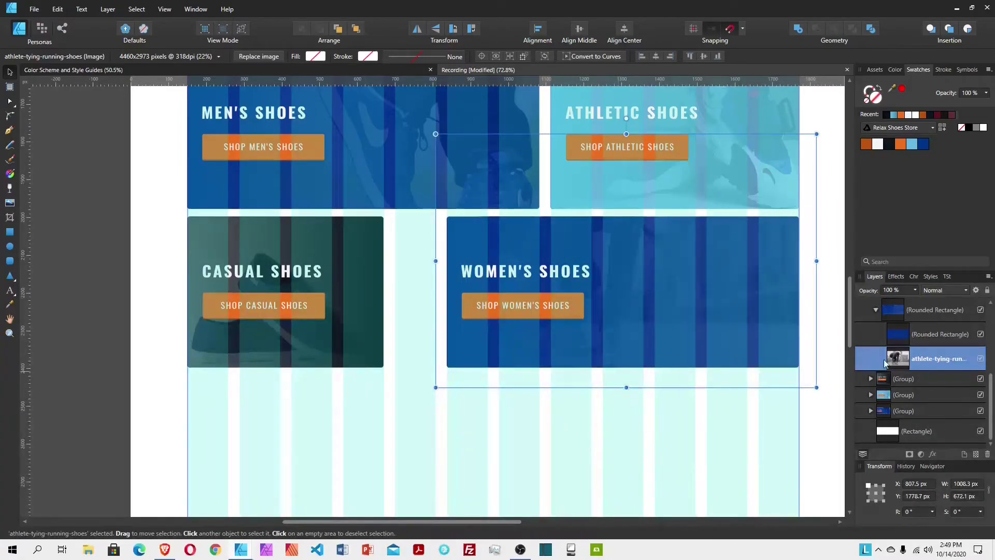
Step: Take the athlete photo out of the Women's Shoes rectangle, hide it, and widen the rectangle to 1070 px, starting at X 700 px
scroll(922, 360, "up", 2)
left_click_drag(874, 416, 881, 363)
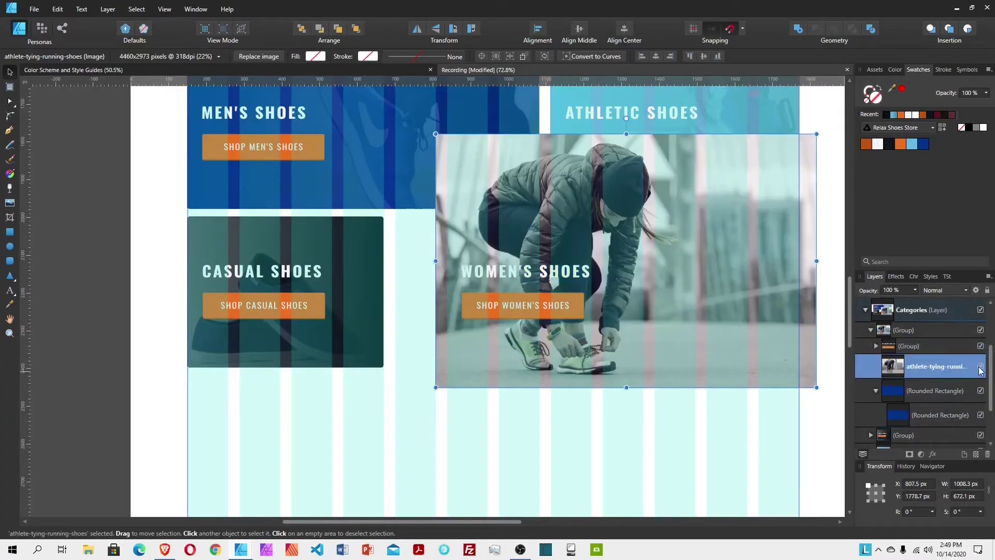
left_click(980, 366)
left_click(508, 327)
left_click_drag(447, 291, 395, 292)
Step: Clip the athlete photo back into the widened Women's Shoes rectangle, show it, and enlarge and shift it to cover the card
left_click(868, 366)
scroll(869, 322, "down", 2)
left_click_drag(868, 321, 912, 355)
left_click(980, 358)
left_click_drag(726, 312, 669, 309)
left_click_drag(758, 387, 808, 420)
left_click_drag(627, 393, 625, 374)
Step: Align the Women's Shoes heading and button group with the card's left edge, then nudge it 40 px inward
scroll(914, 335, "up", 3)
left_click(907, 394)
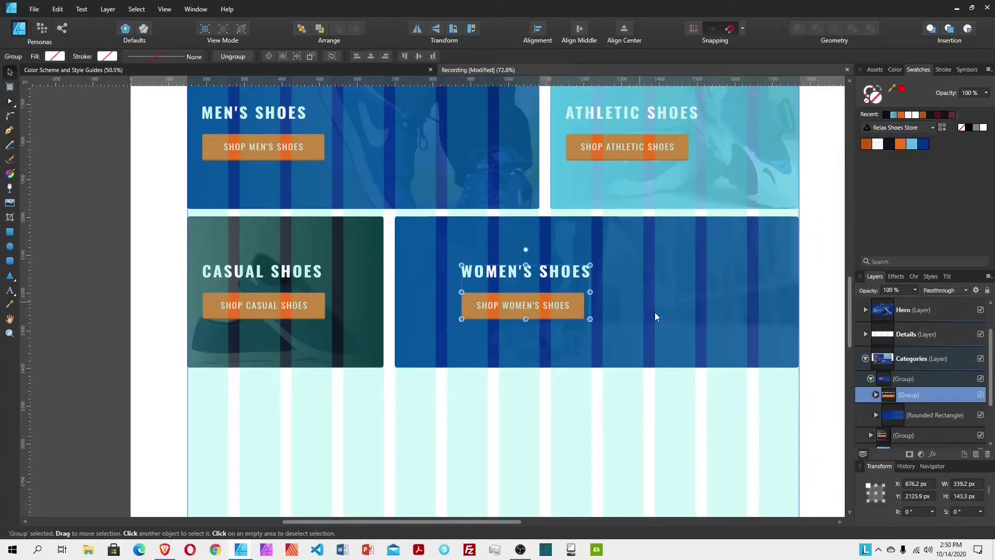
left_click(641, 303, "shift")
left_click(537, 30)
left_click(547, 64)
left_click(951, 393)
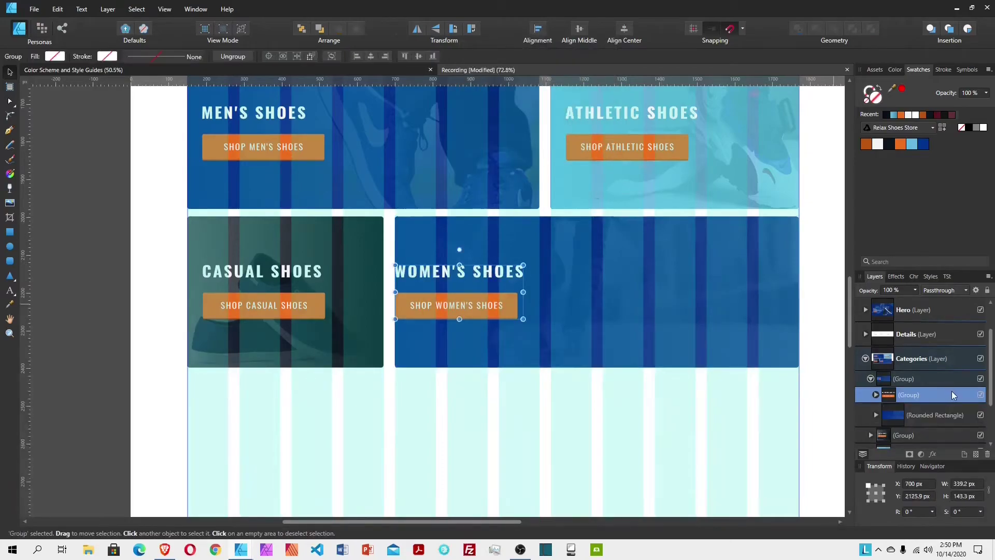
key("shift+Right")
key("shift+Right")
key("shift+Right")
key("shift+Right")
Step: Recolour the Women's Shoes card's blue overlay above the photo with the palette's orange, at both ends of its gradient
left_click(917, 415)
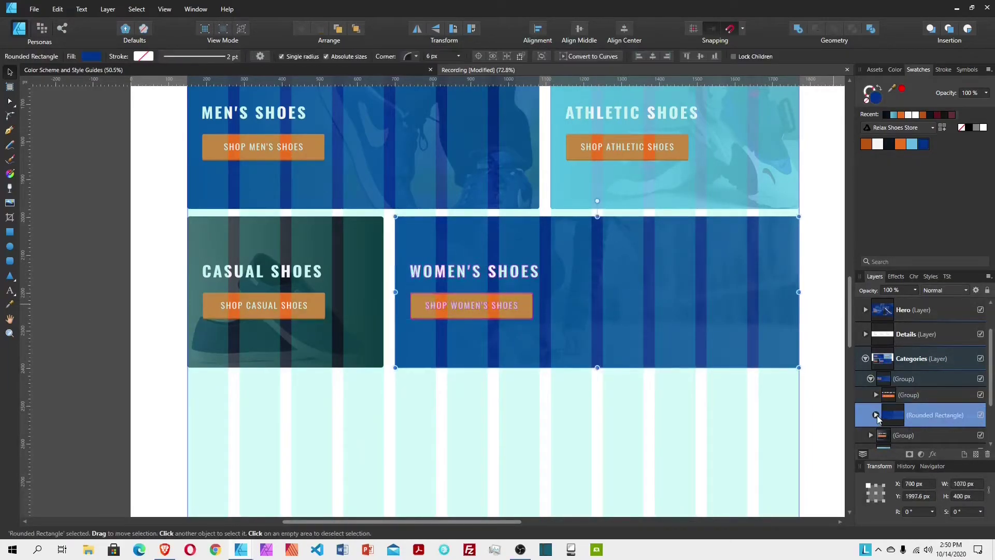
left_click(876, 415)
left_click(939, 368)
left_click(92, 56)
left_click(56, 149)
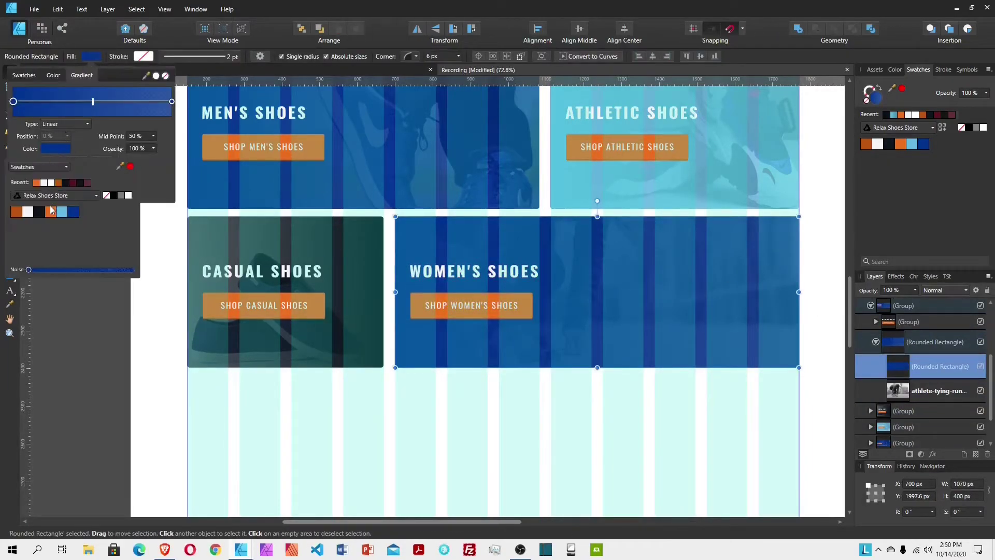
left_click(16, 192)
left_click(172, 102)
left_click(55, 148)
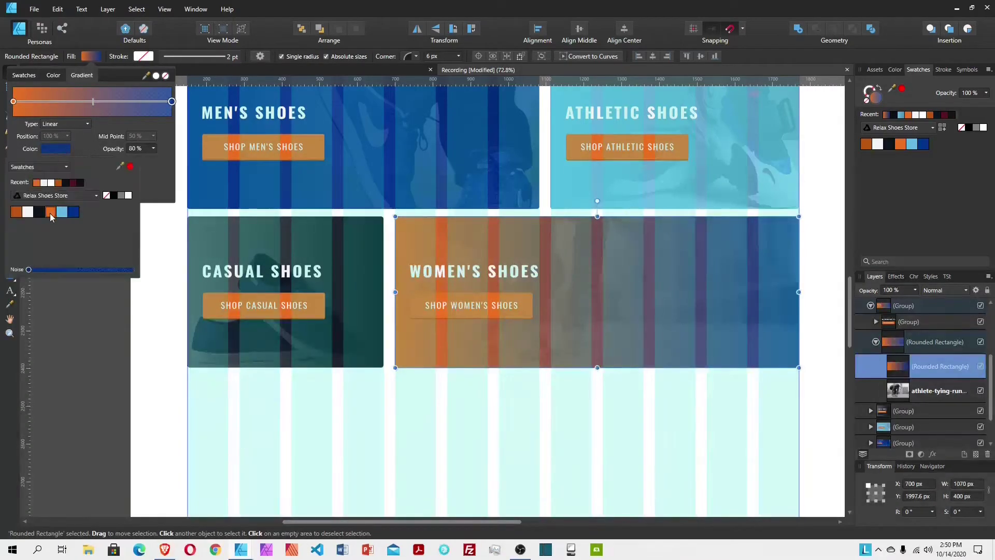
left_click(50, 212)
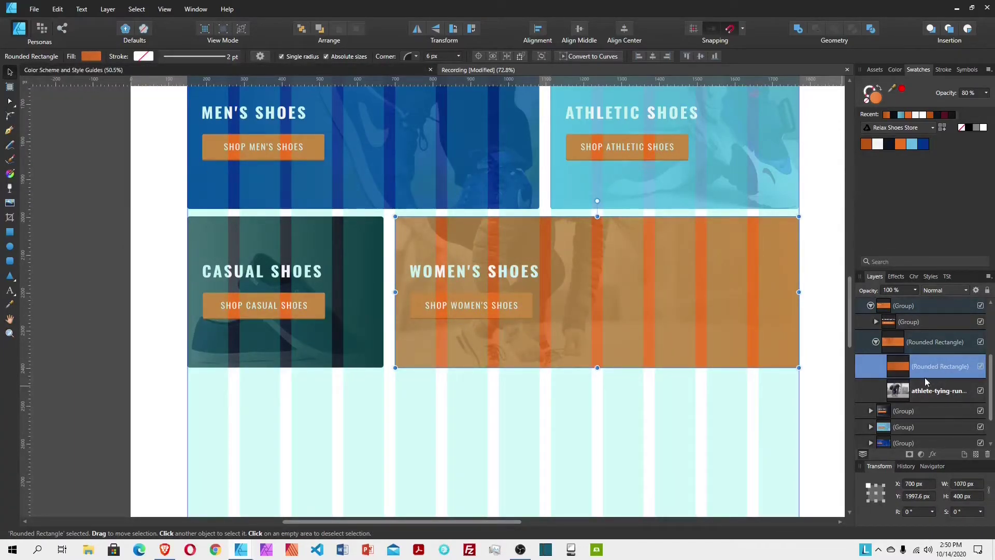
Step: Fill the Women's Shoes button with the palette's white and colour its label orange
left_click(875, 342)
left_click(876, 321)
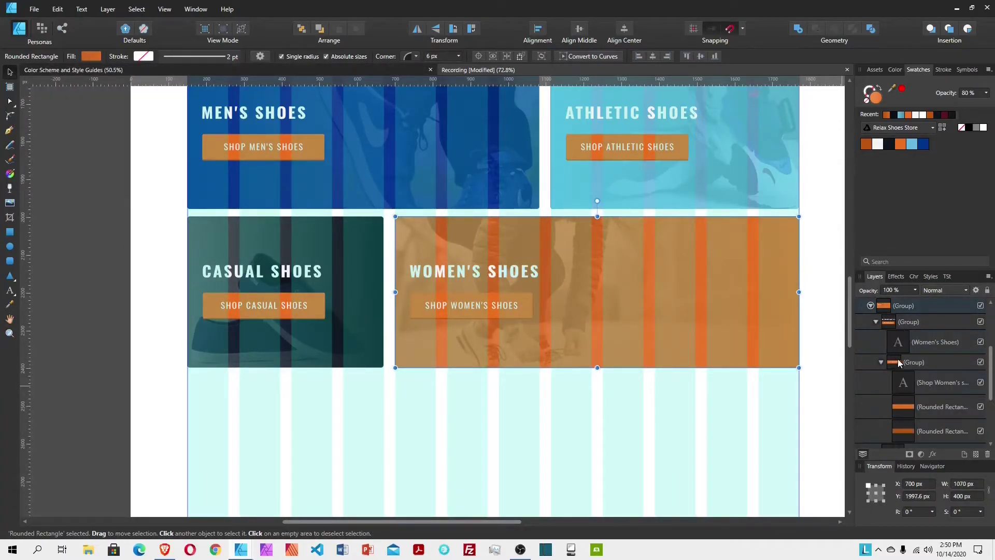
left_click(920, 351)
left_click(877, 145)
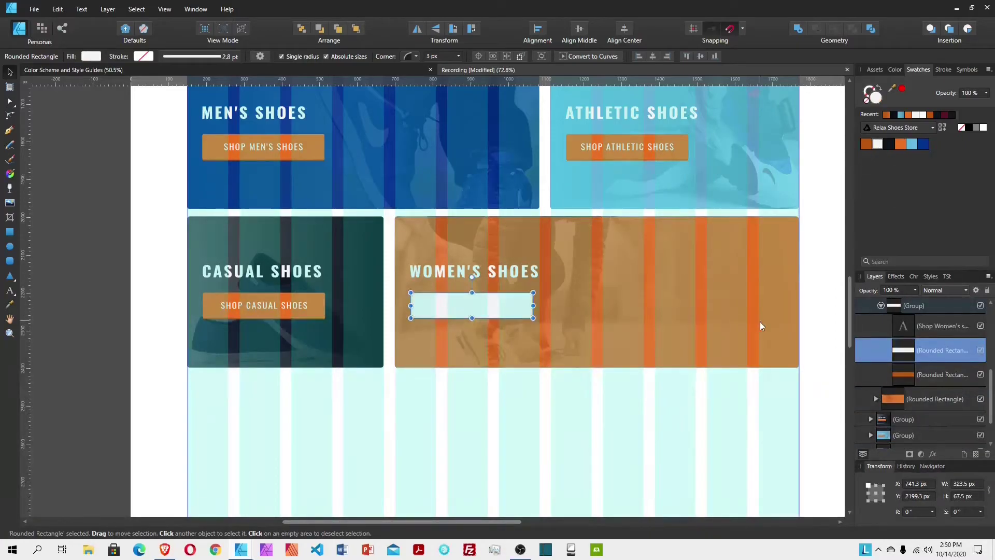
key("alt+]")
left_click(900, 145)
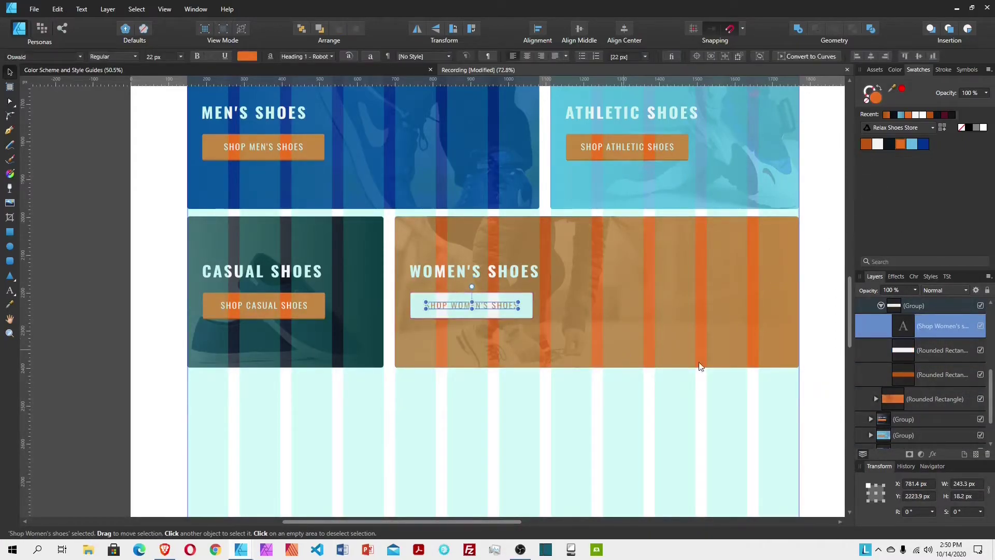
Step: Change the shadow rectangle behind the Women's Shoes button to the grey 808080
left_click(943, 374)
double_click(872, 95)
left_click_drag(600, 150, 893, 82)
left_click_drag(928, 159, 894, 153)
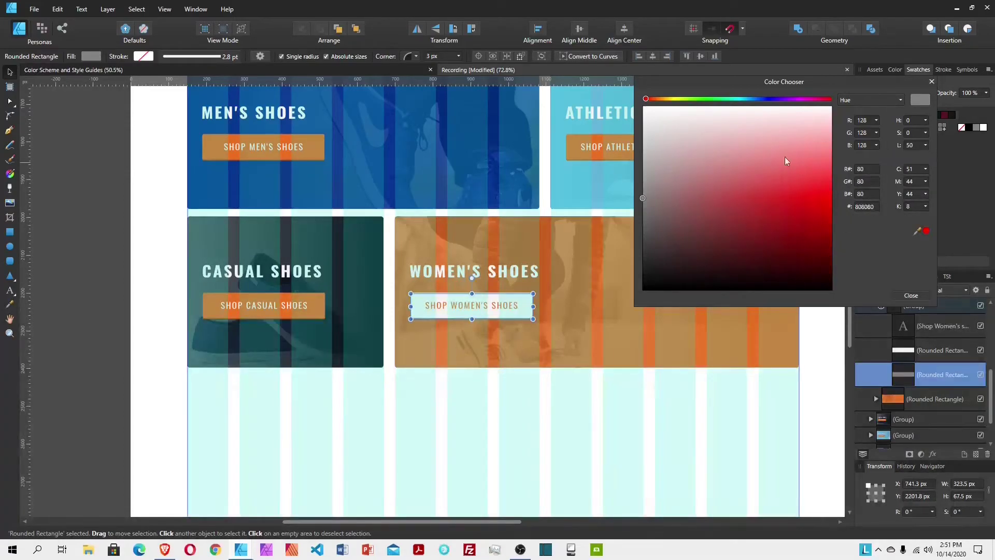
left_click(934, 82)
Step: Move the Women's Shoes heading and button group to X 1250 px, keeping its vertical position, and save the document
left_click(658, 288)
left_click(9, 334)
left_click_drag(451, 304, 729, 373)
left_click_drag(811, 374, 604, 363)
key("v")
left_click_drag(462, 337, 629, 337)
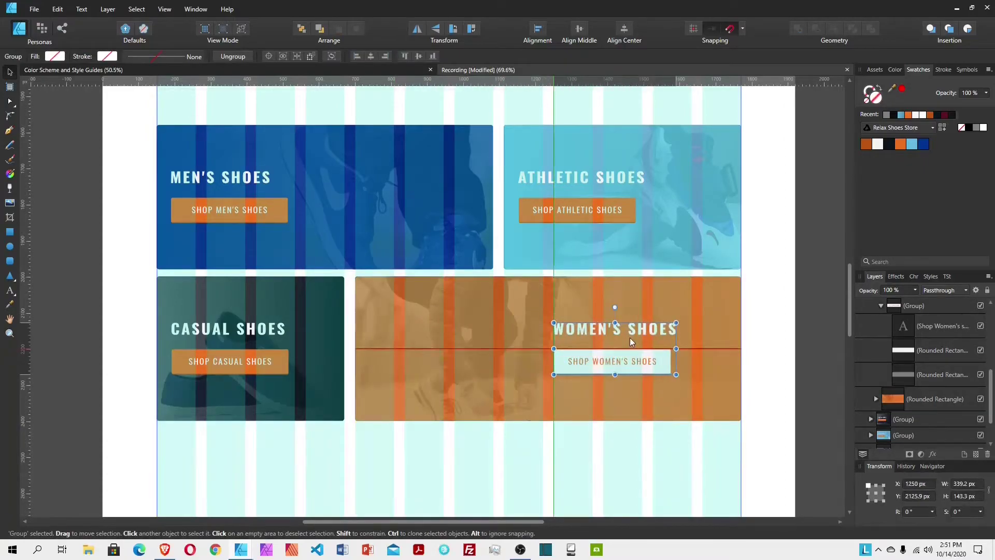
left_click(579, 475)
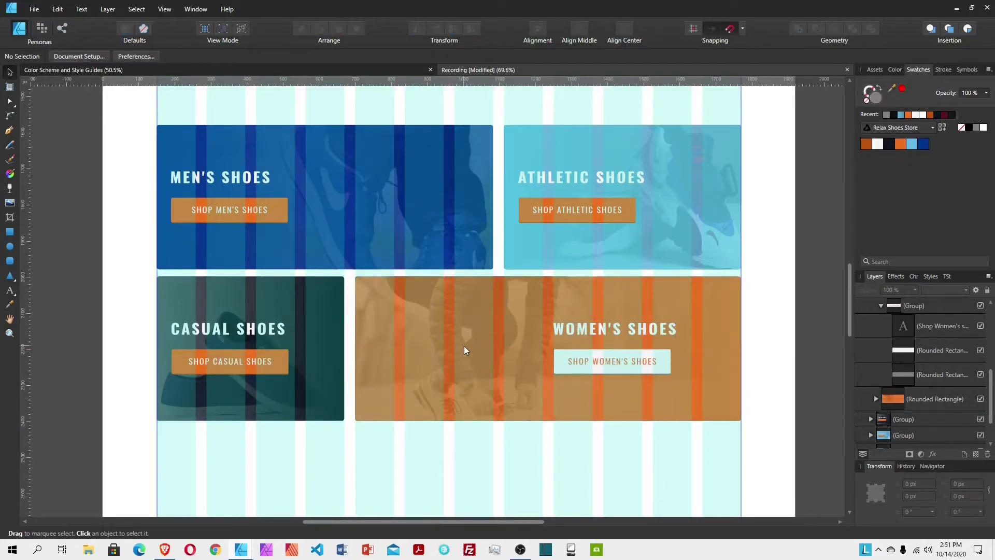
scroll(570, 337, "up", 2)
key("ctrl+s")
Step: Review the page sections, then collapse the Women's Shoes groups and the Categories layer in the layer list
scroll(586, 321, "down", 3)
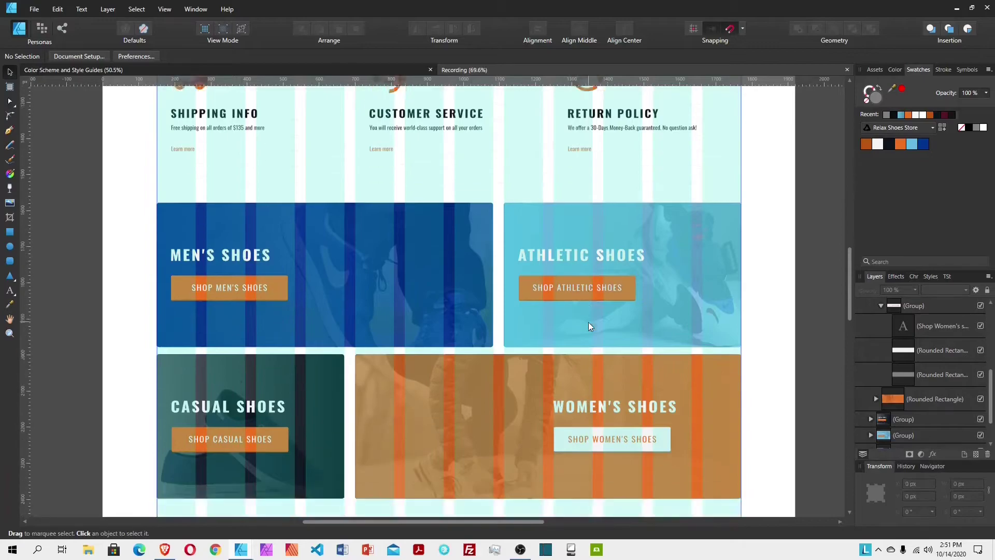
scroll(593, 322, "up", 4)
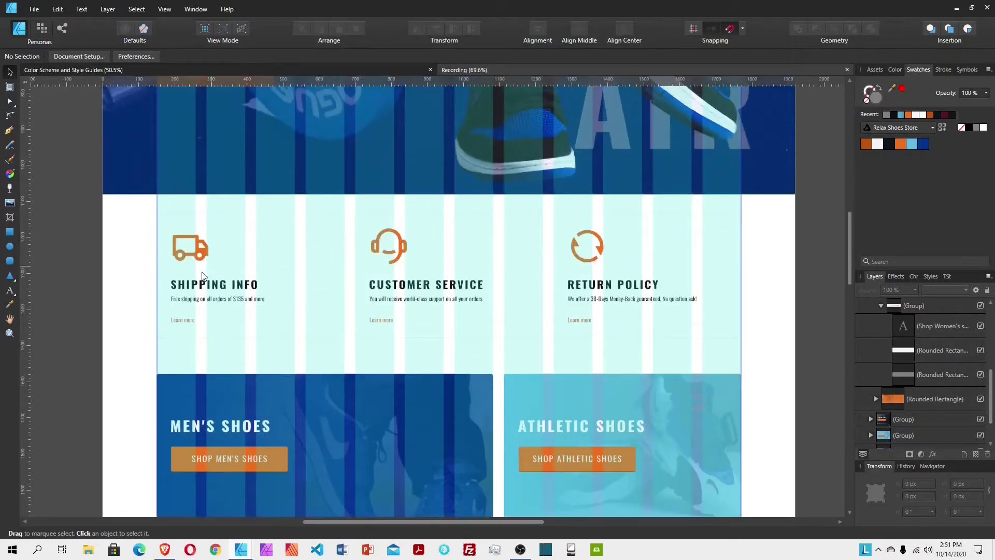
scroll(529, 307, "down", 1)
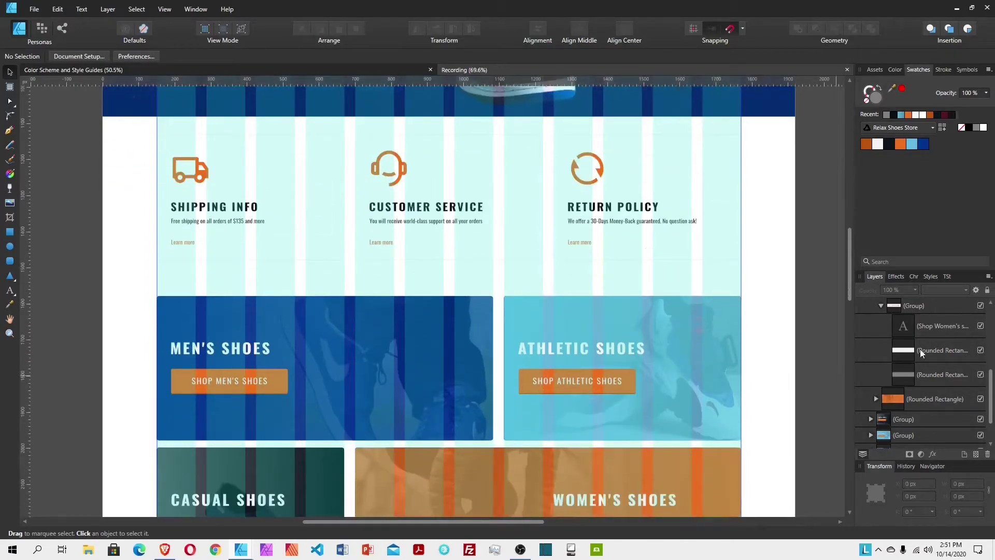
scroll(912, 353, "up", 2)
left_click(881, 363)
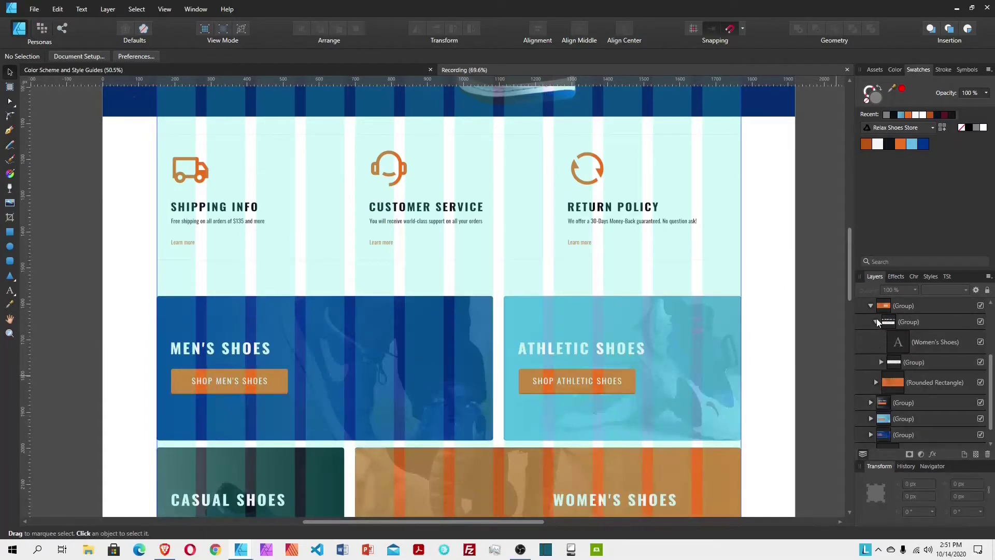
left_click(875, 320)
scroll(873, 357, "up", 3)
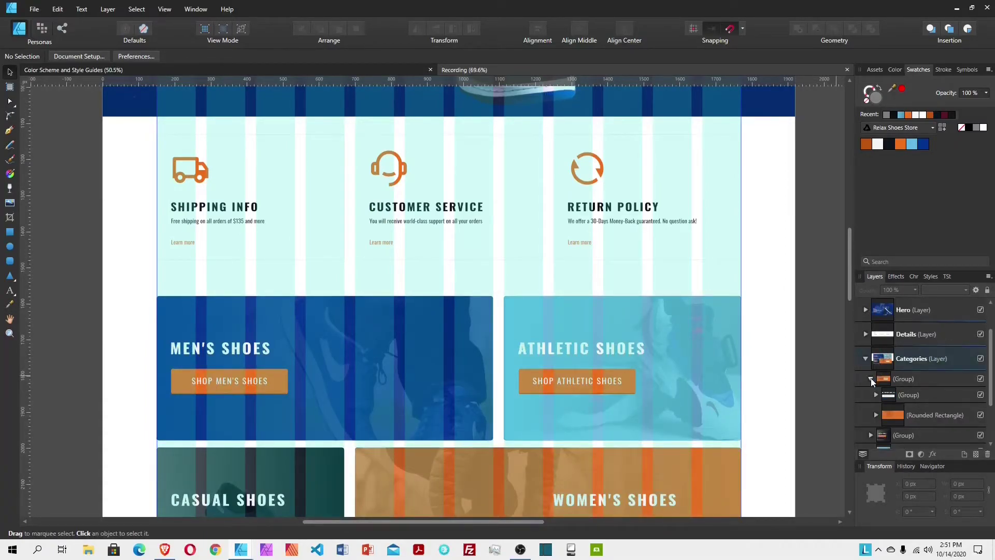
left_click(870, 378)
left_click(866, 358)
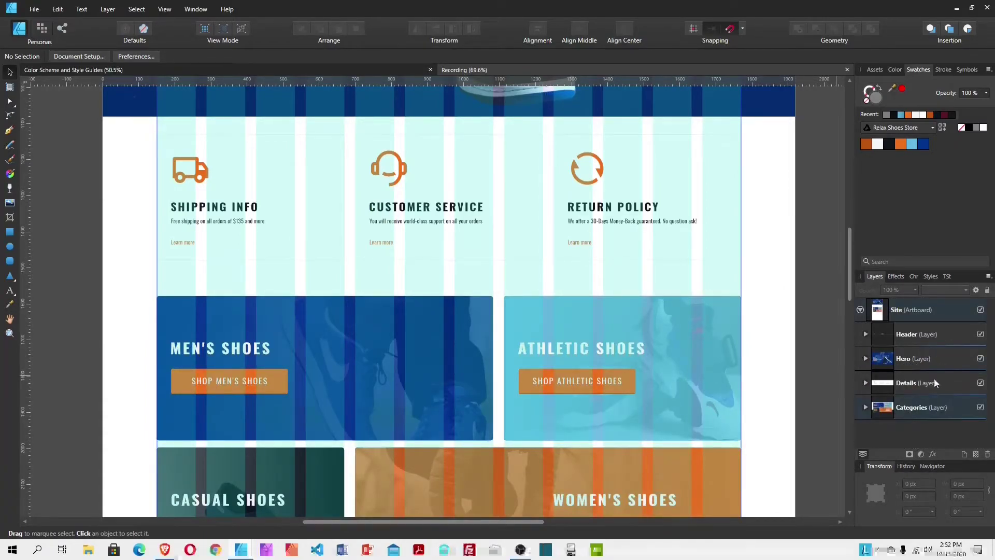
Step: Extend the Categories background rectangle down to the cards' lower edge, add 50 px for a 920 px height, and save
left_click(944, 408)
scroll(576, 385, "down", 3)
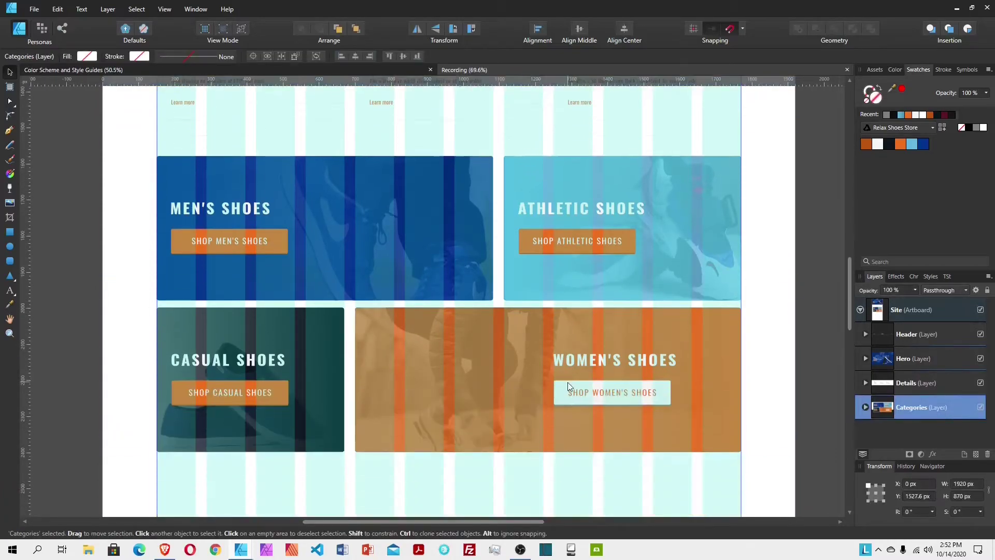
scroll(567, 383, "down", 1)
scroll(563, 394, "up", 1)
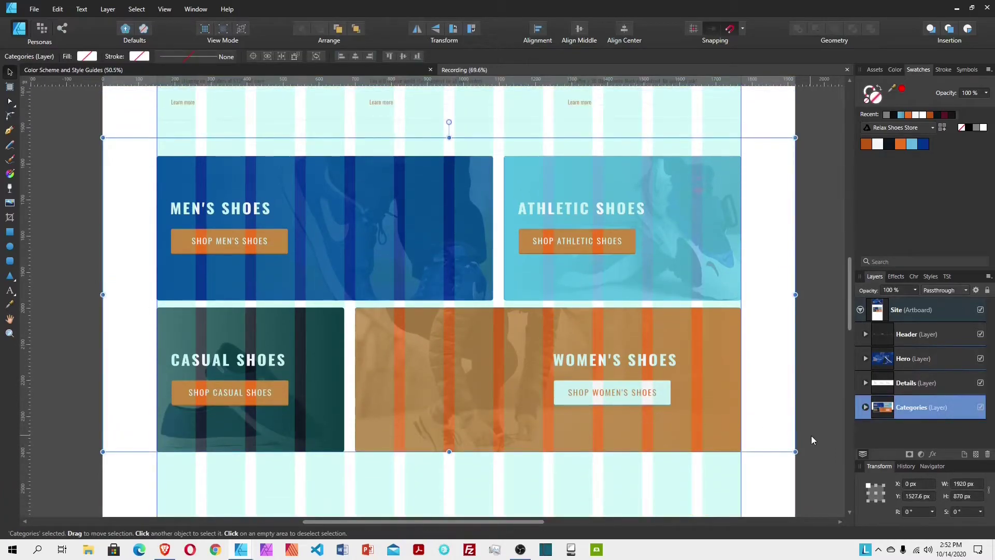
left_click(865, 407)
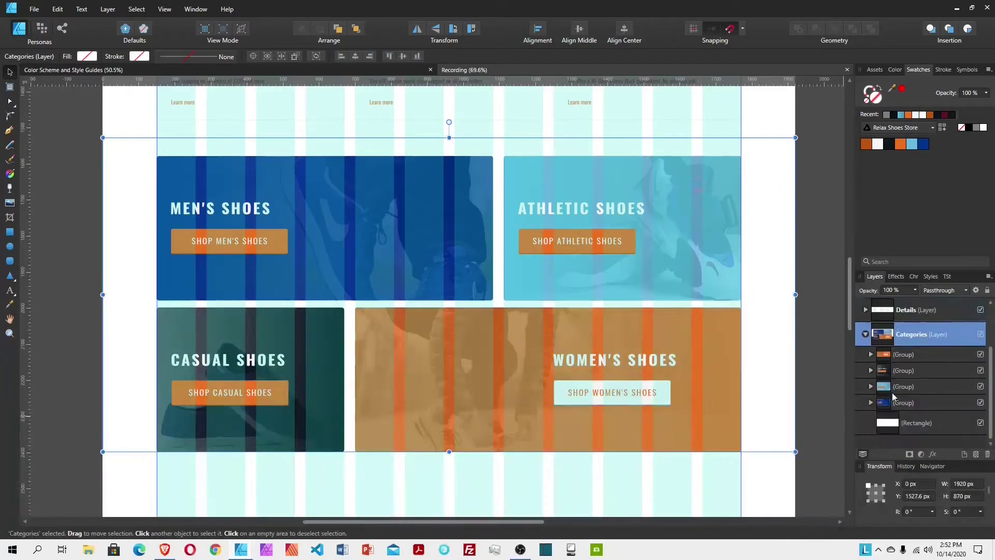
left_click(914, 423)
scroll(593, 364, "down", 2)
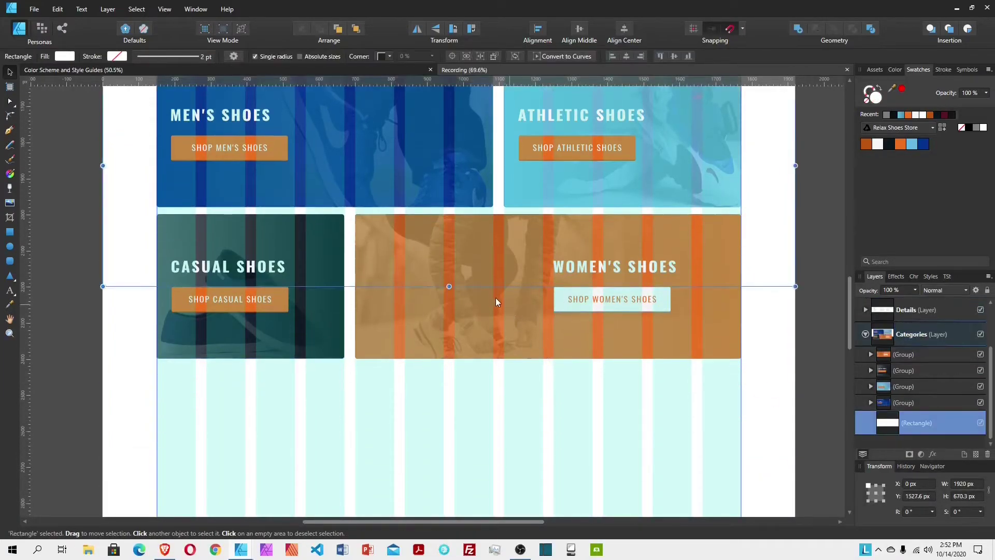
mouse_move(448, 358)
left_mouse_down()
mouse_move(449, 317)
mouse_move(449, 358)
left_mouse_up()
left_click(975, 496)
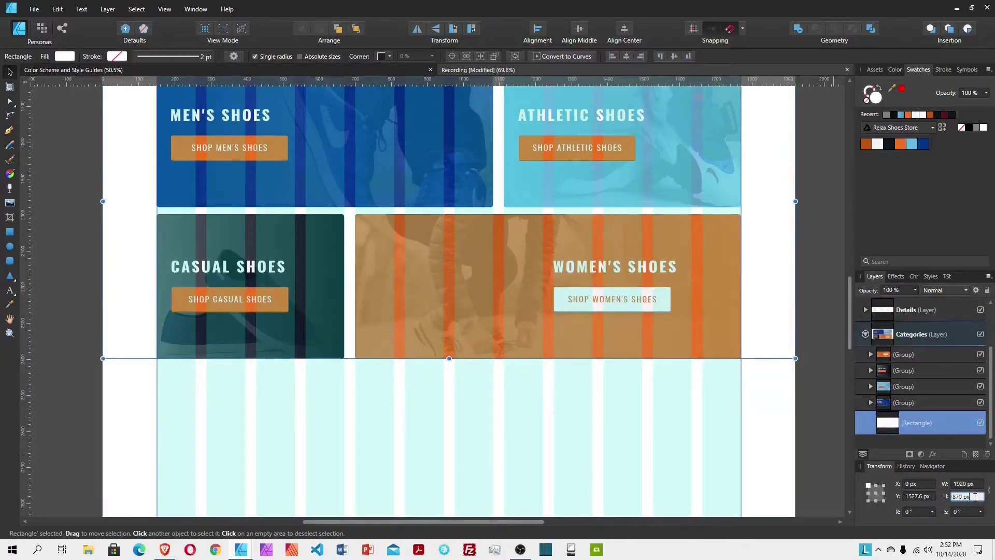
type("+50")
key("Return")
key("ctrl+s")
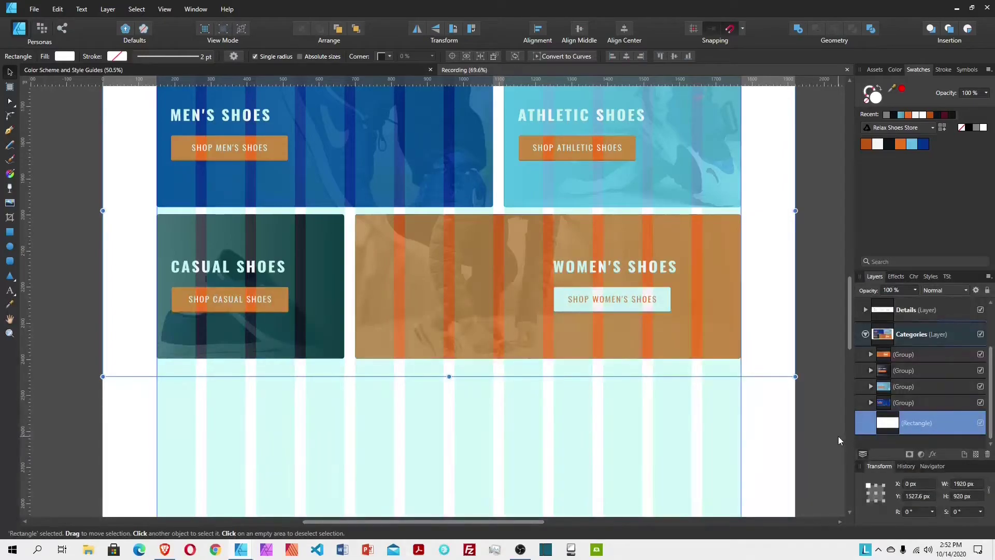
Step: Collapse and select the Categories layer, and bring the empty page area below the cards into view
scroll(864, 337, "up", 3)
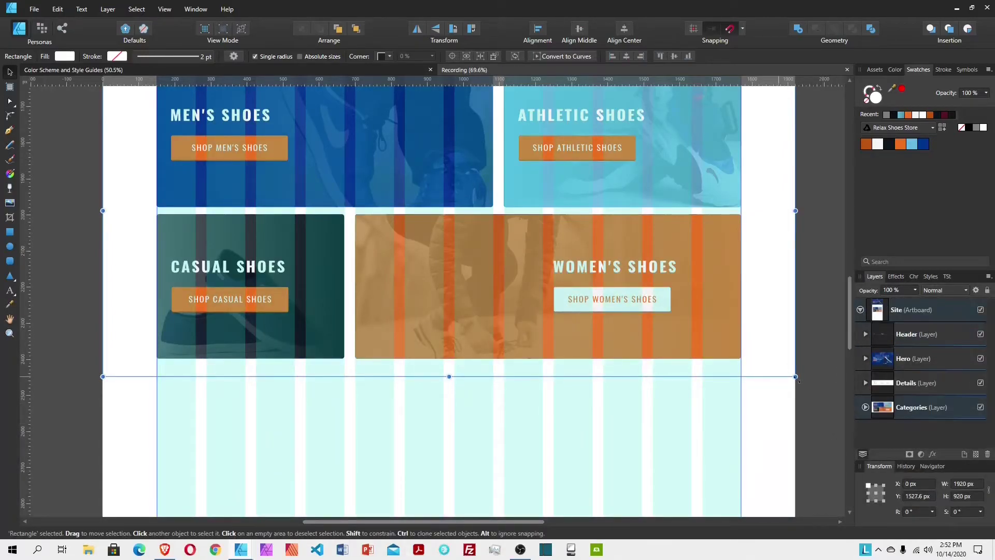
left_click(592, 359)
scroll(592, 359, "down", 2)
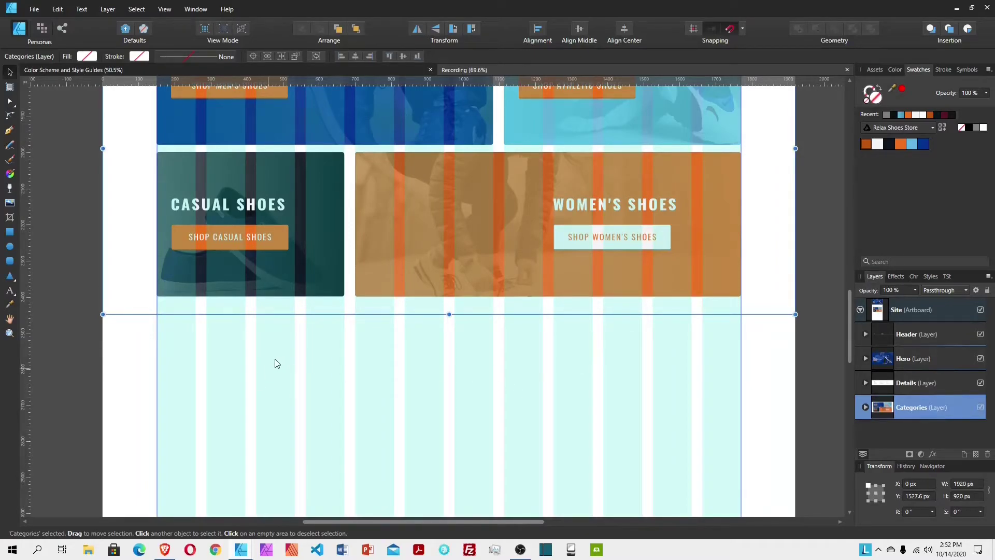
scroll(321, 366, "down", 1)
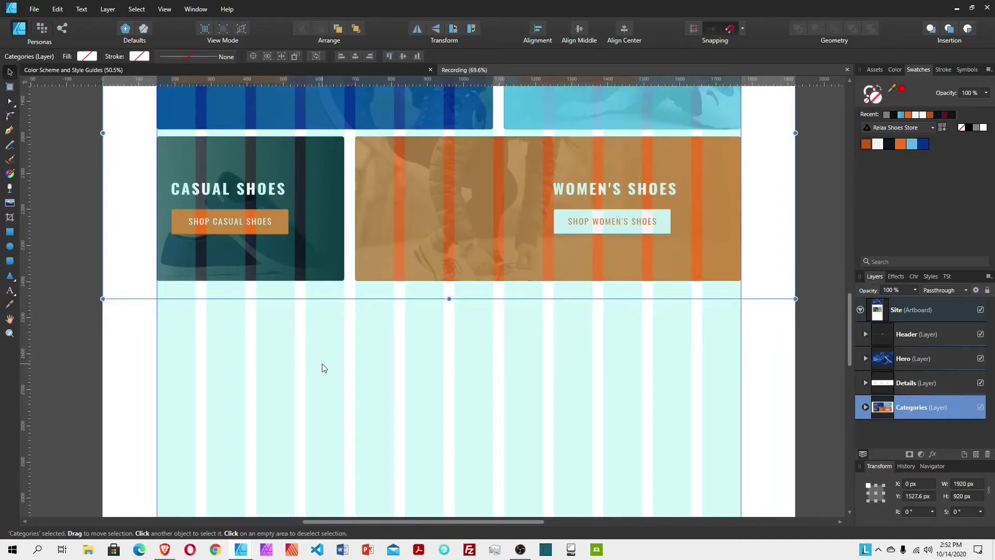
Step: Duplicate the Categories layer and shift the lower copy down by 920 px, directly below the original section
scroll(289, 380, "down", 3)
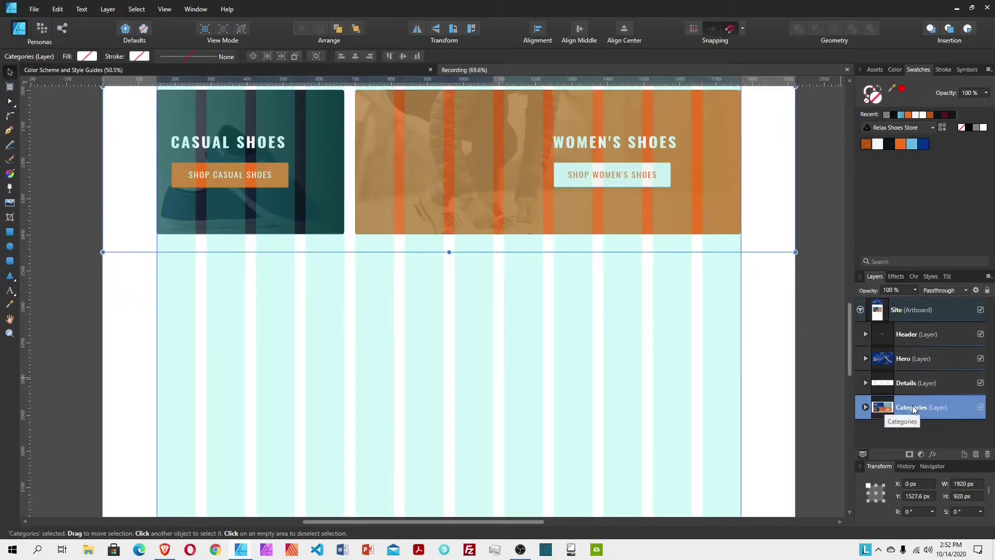
key("ctrl+j")
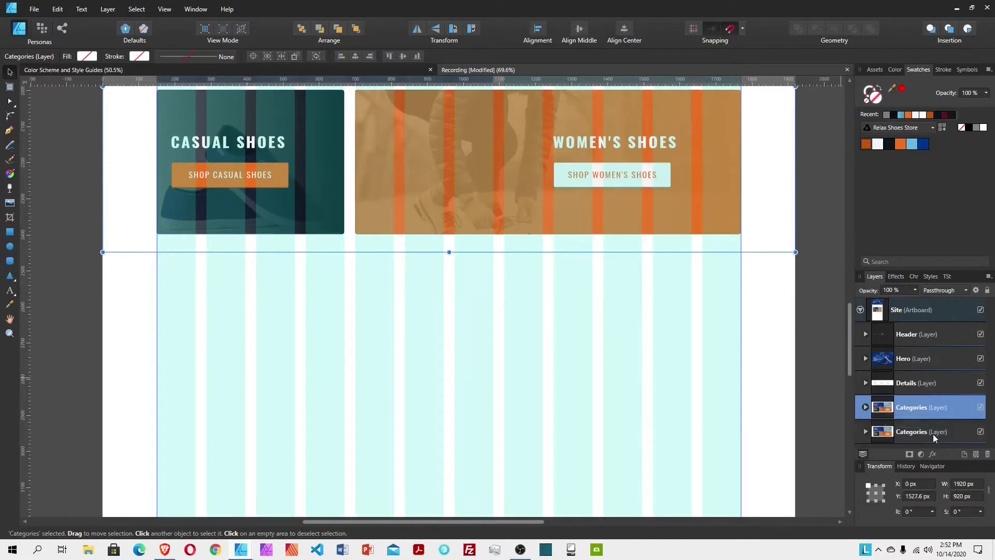
left_click(933, 497)
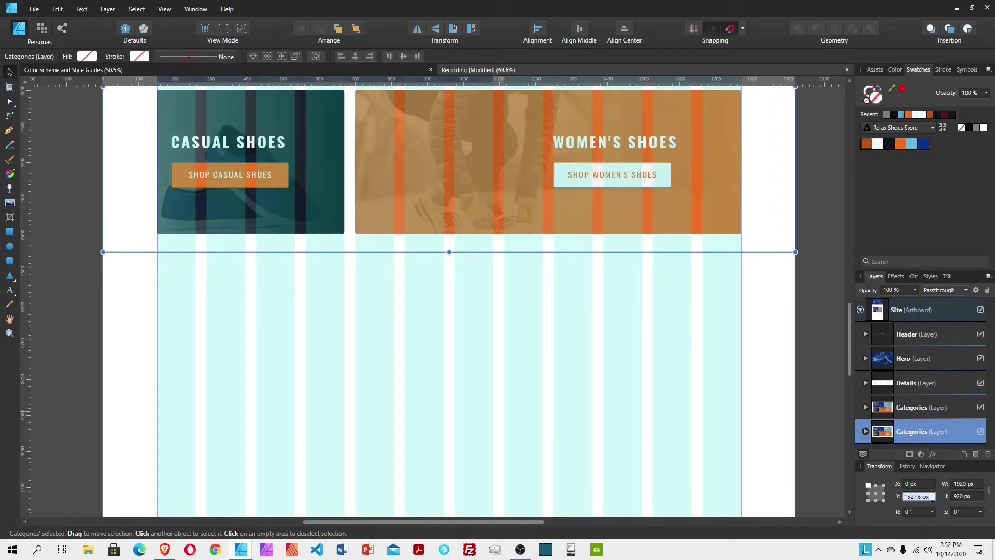
type("+920")
key("Return")
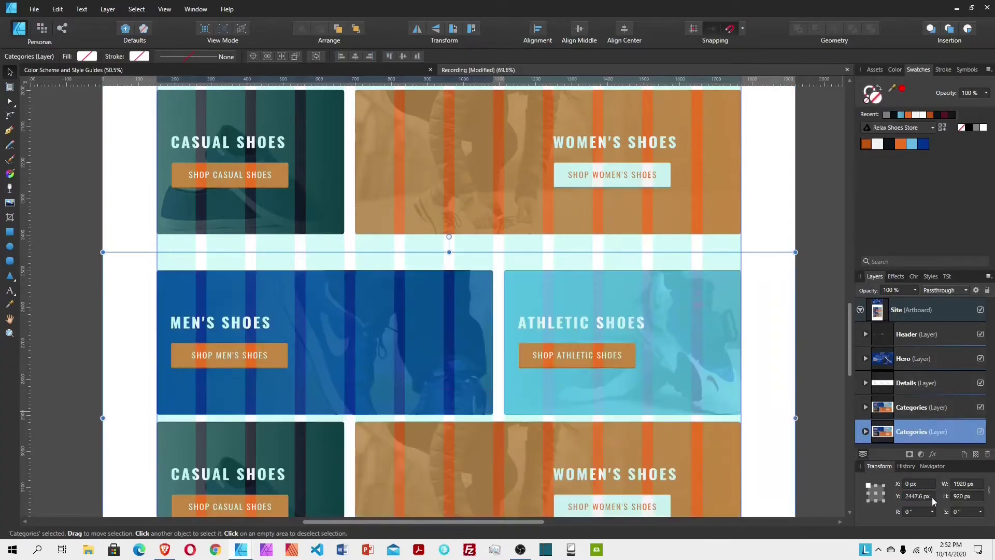
Step: Rename the shifted Categories copy as "Featured products"
double_click(907, 432)
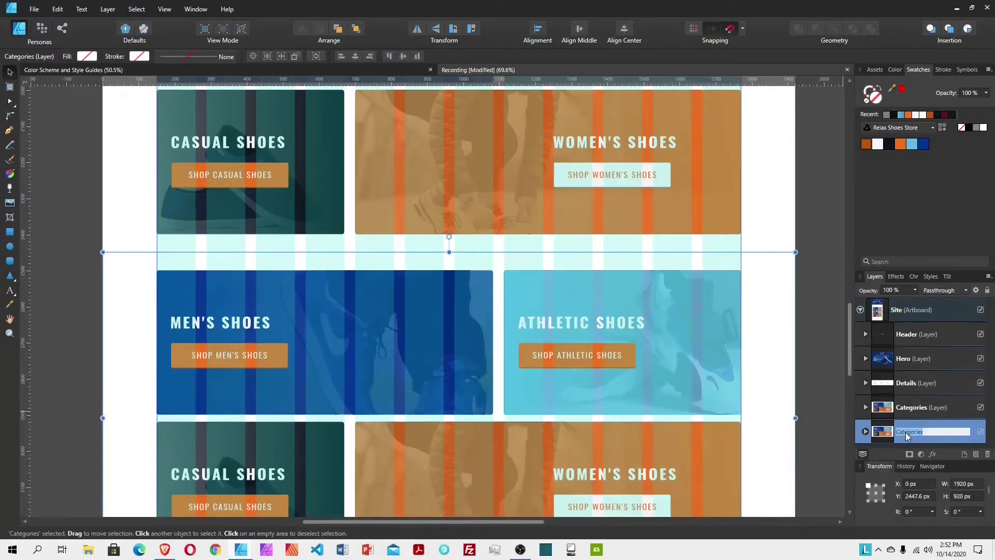
type("Featured products")
key("Return")
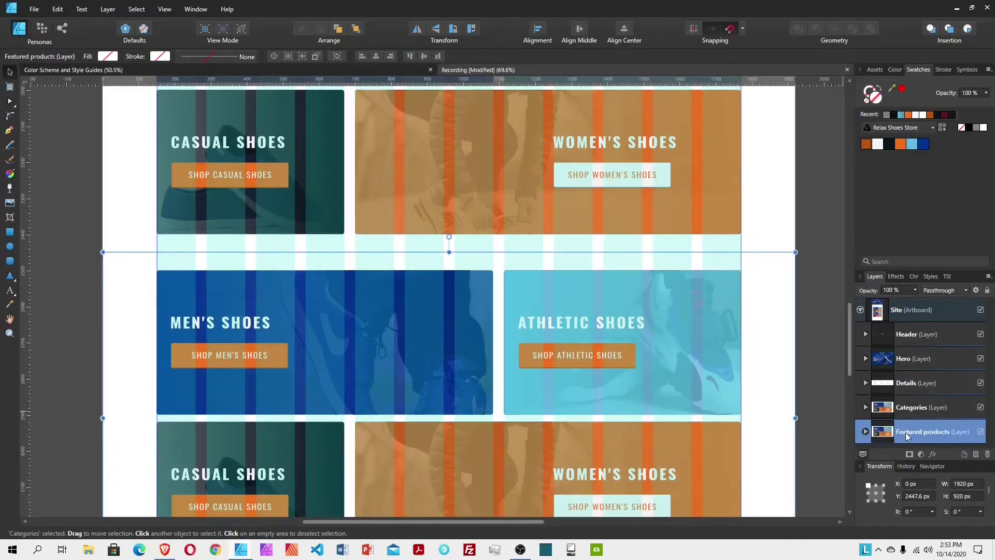
Step: Delete all four card groups from the Featured products layer, keeping only its background rectangle
left_click(865, 433)
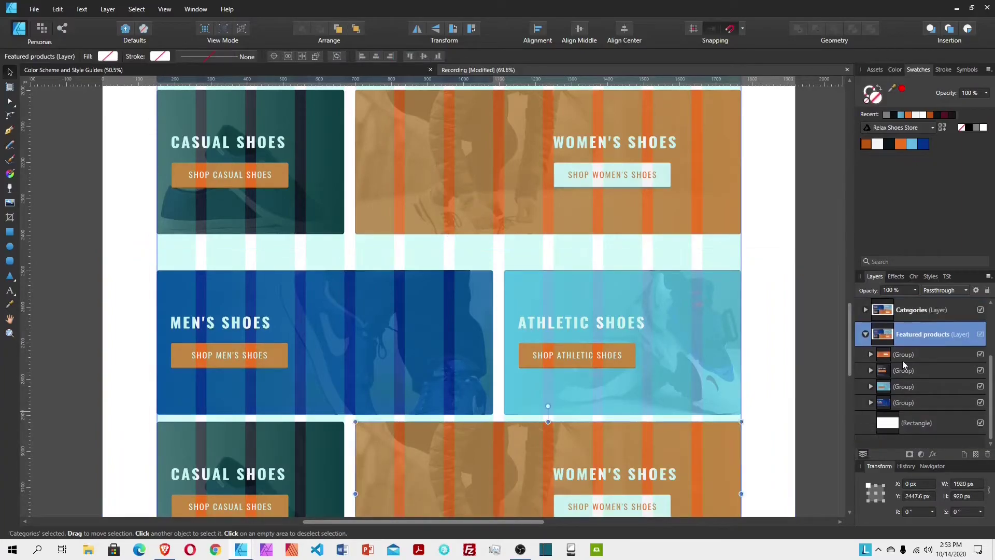
left_click(903, 360)
left_click(910, 403, "shift")
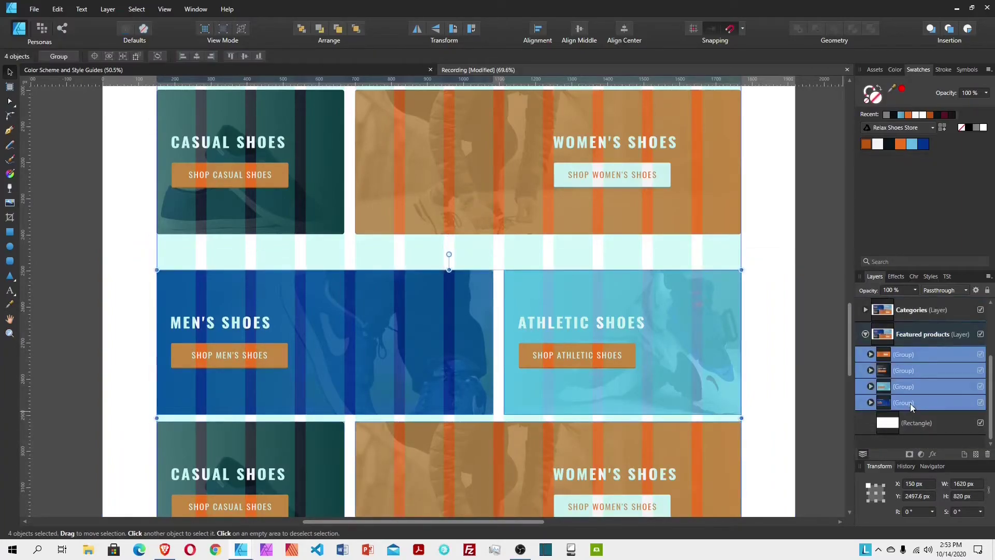
key("Delete")
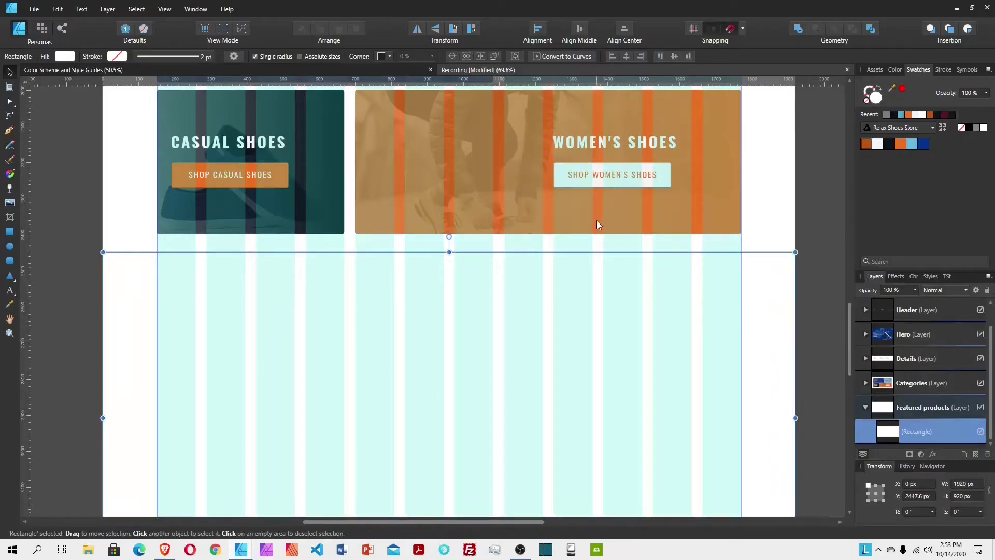
Step: Copy the Featured Product section heading from the Color Scheme and Style Guides document into the Featured products section of the Recording document
left_click(312, 69)
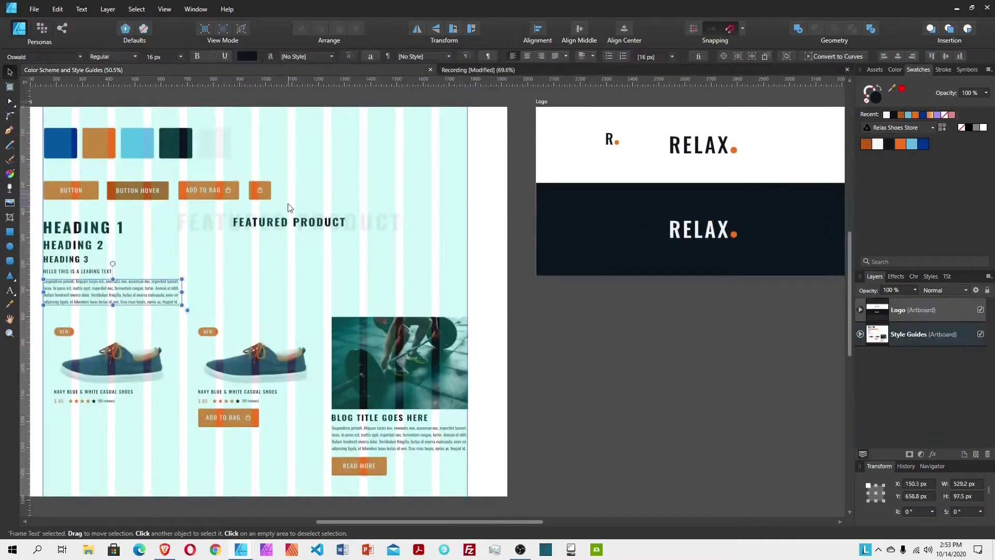
left_click(326, 229)
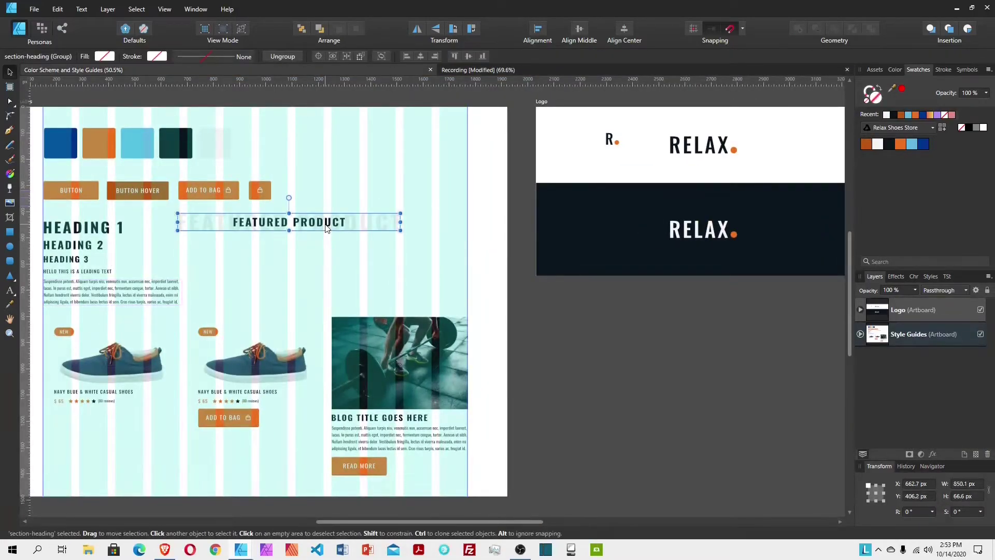
left_click(574, 69)
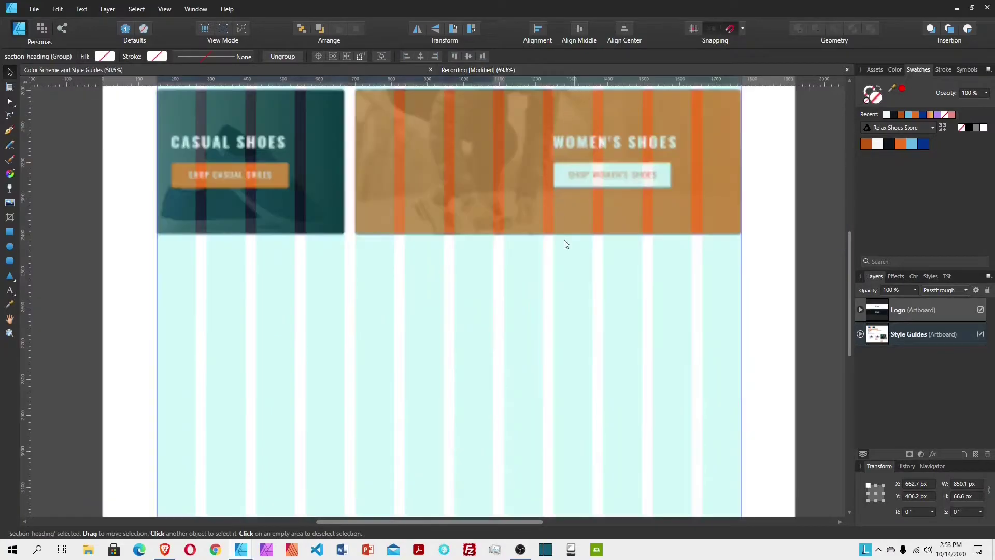
key("ctrl+v")
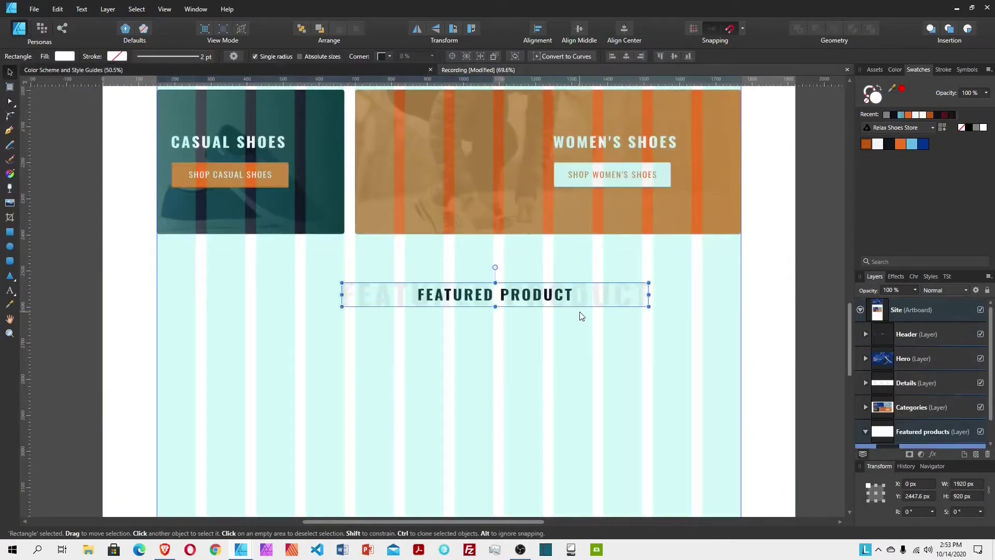
Step: Align the section heading with the Featured products section's upper edge, offset it 50 px downward, and centre it horizontally
left_click_drag(497, 301, 486, 270)
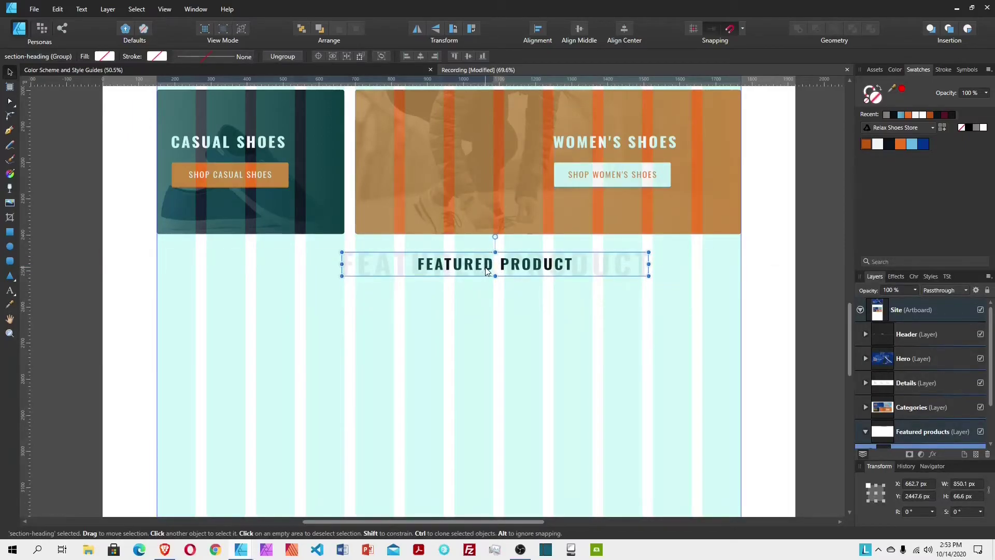
key("shift+Down")
key("shift+Down")
key("shift+Down")
key("shift+Down")
key("shift+Down")
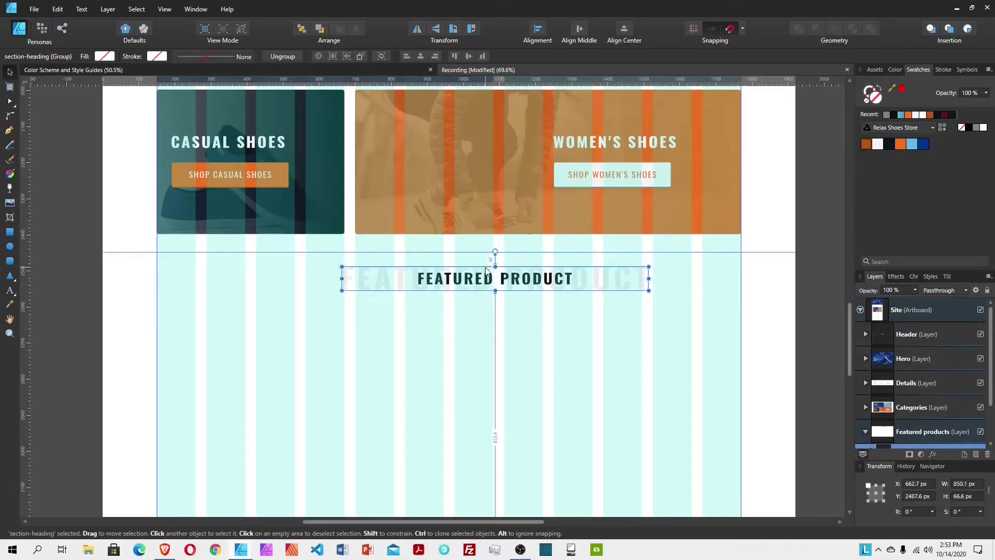
left_click(624, 29)
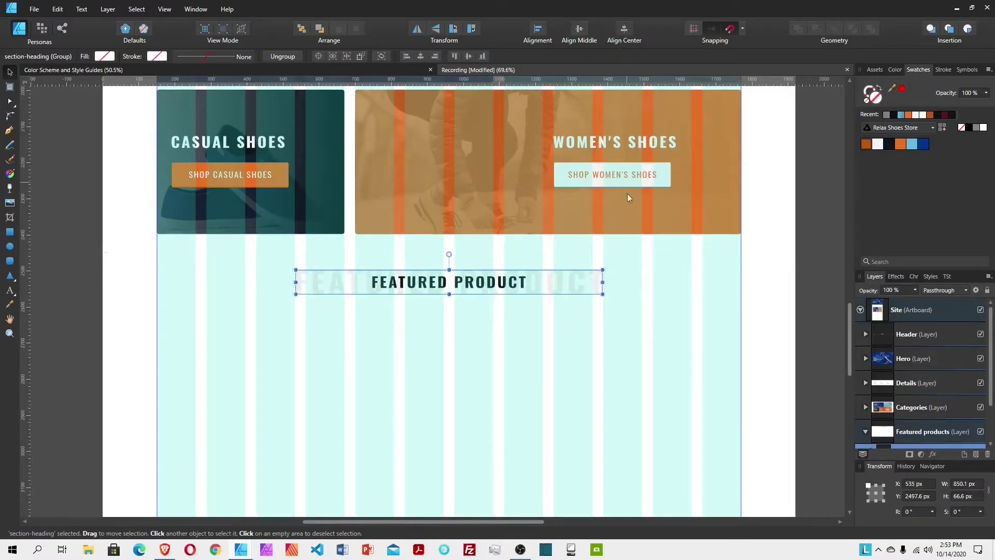
Step: Change both the foreground and faded background heading texts to "Featured products", keep them centred, and save the document
double_click(568, 281)
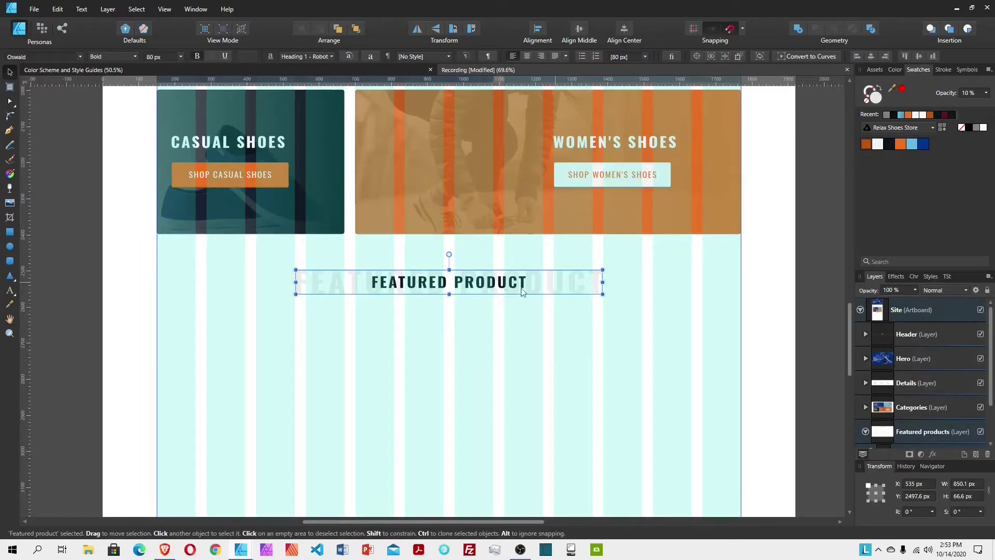
left_click(436, 282)
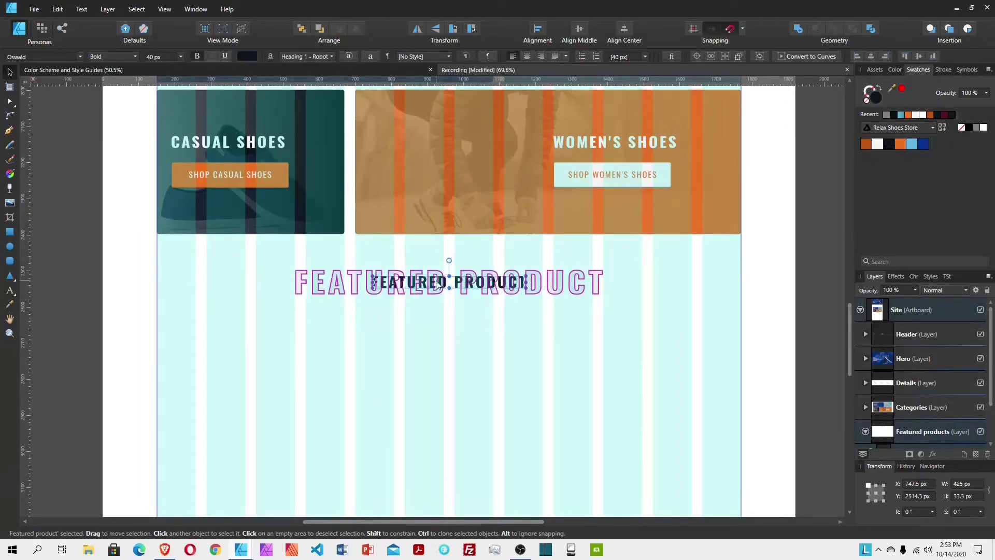
left_click(10, 71)
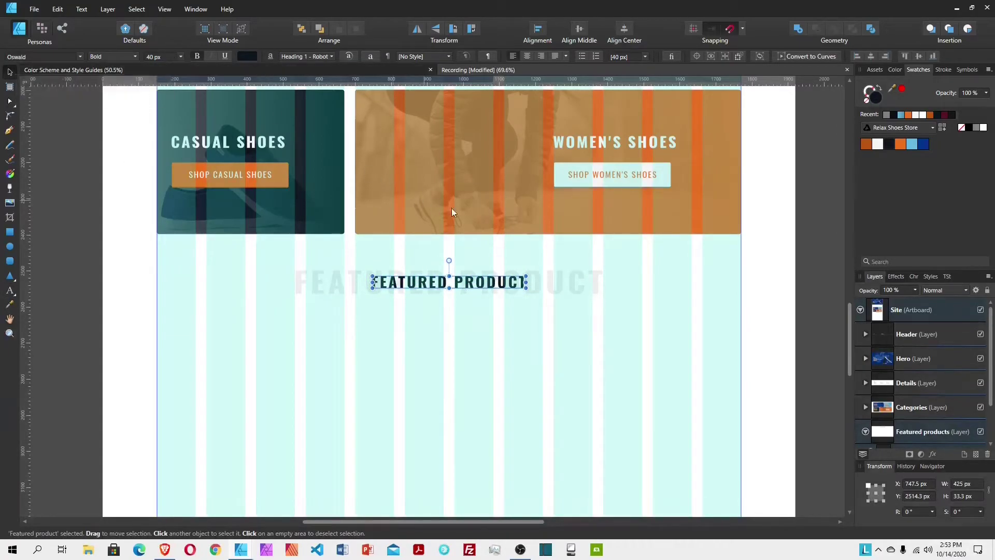
left_click(570, 283)
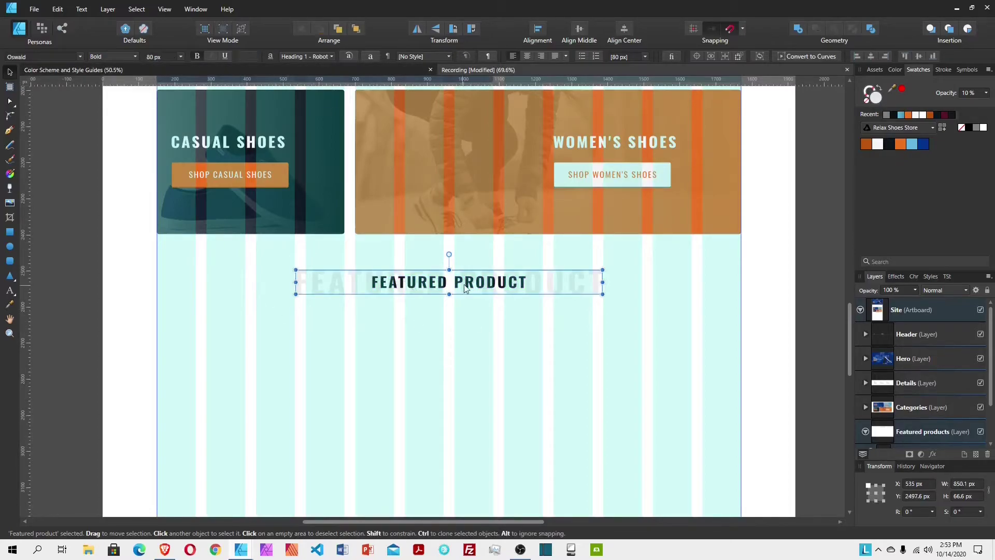
scroll(463, 264, "down", 1)
scroll(629, 153, "down", 1)
key("ctrl+z")
key("ctrl+z")
key("ctrl+z")
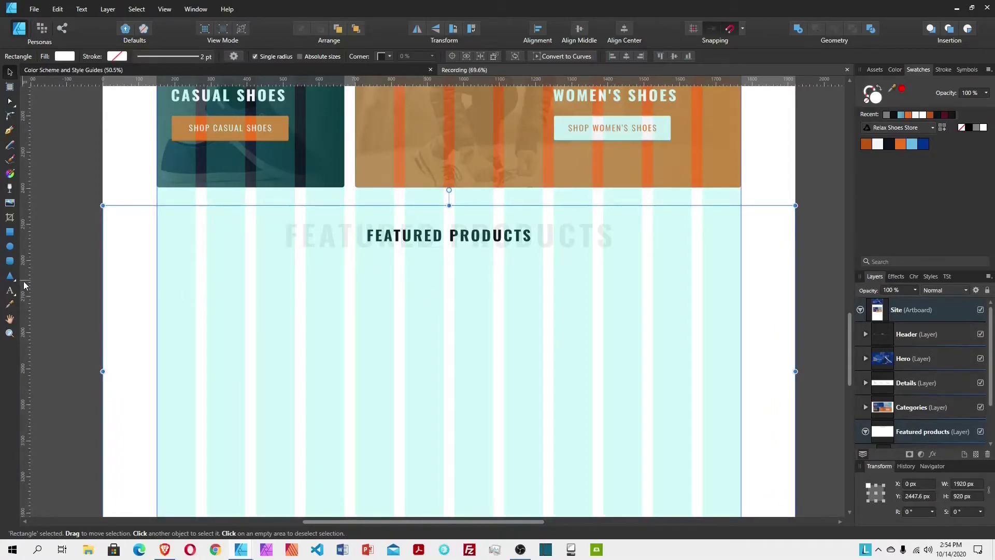
Step: Draw a rectangle about 520 × 449 px across the first four grid columns, starting level with the heading's lower edge
left_click(9, 232)
scroll(925, 415, "down", 2)
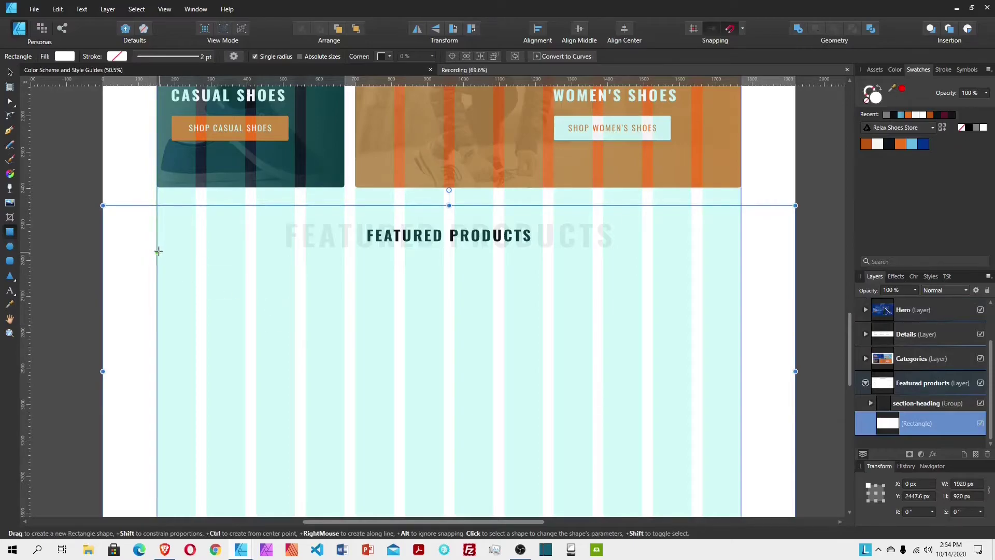
left_click_drag(154, 247, 342, 410)
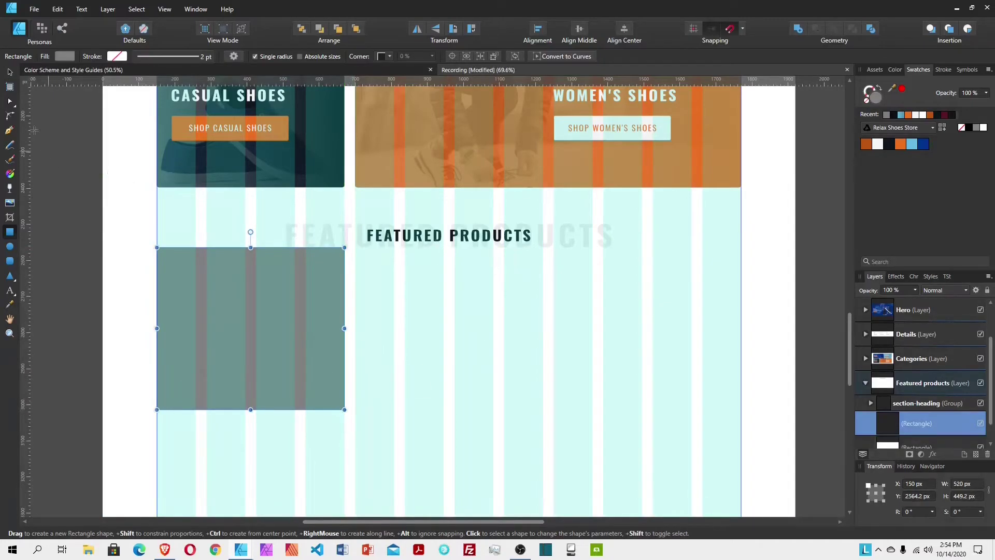
Step: Move the new rectangle 50 px down from the section heading
key("v")
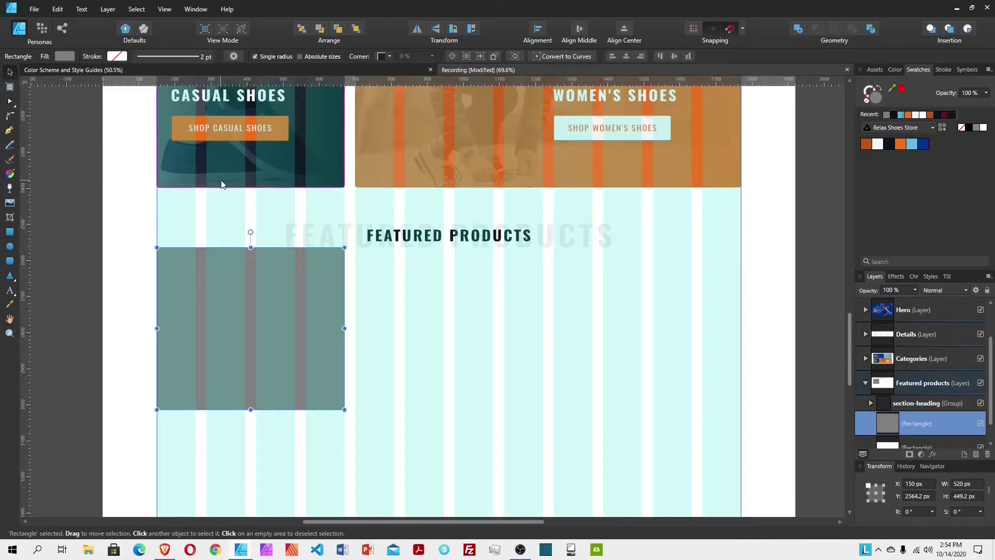
key("shift+Down")
key("shift+Down")
key("shift+Down")
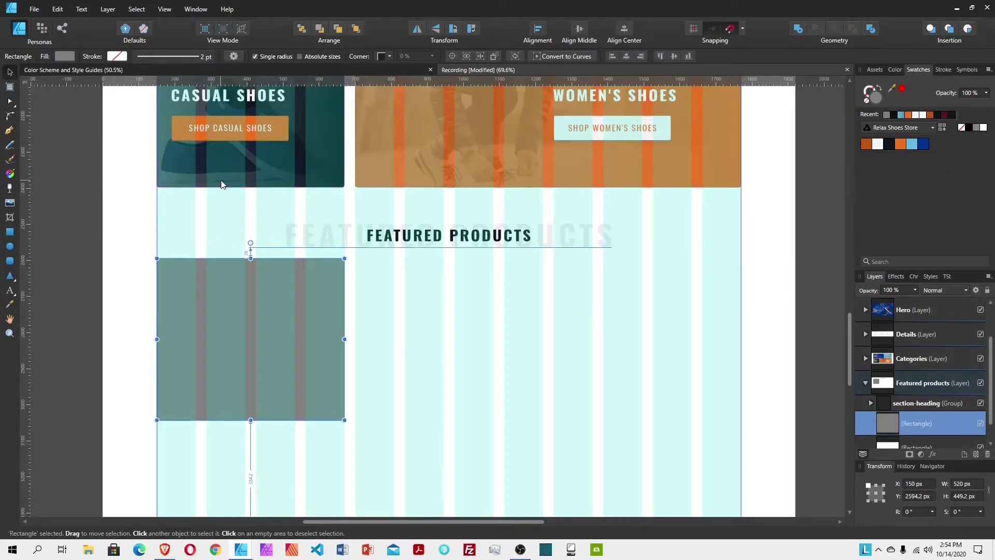
key("shift+Down")
key("shift+Down")
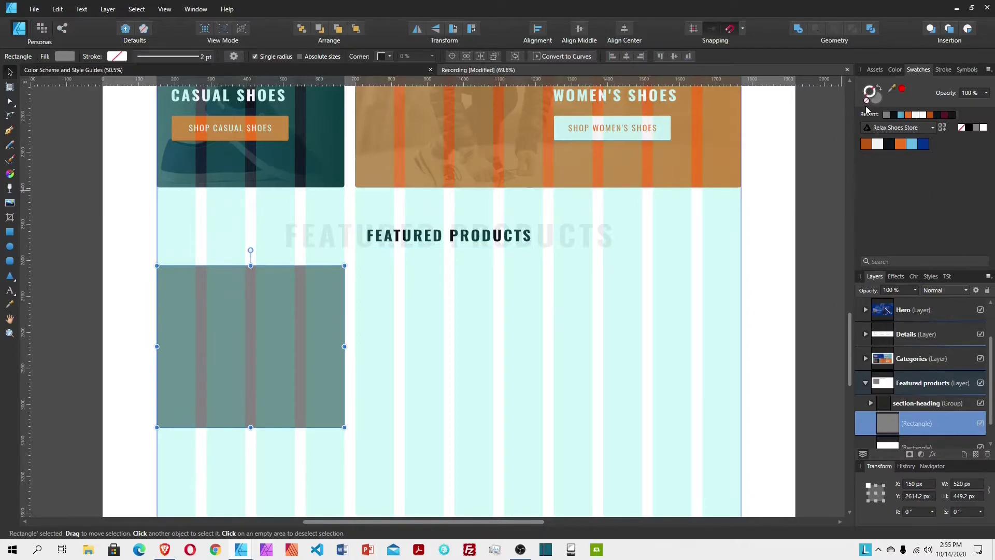
Step: Style the product card rectangle with an off-white stroke, white fill and 6 px rounded corners, and save the document
left_click(877, 144)
left_click(983, 129)
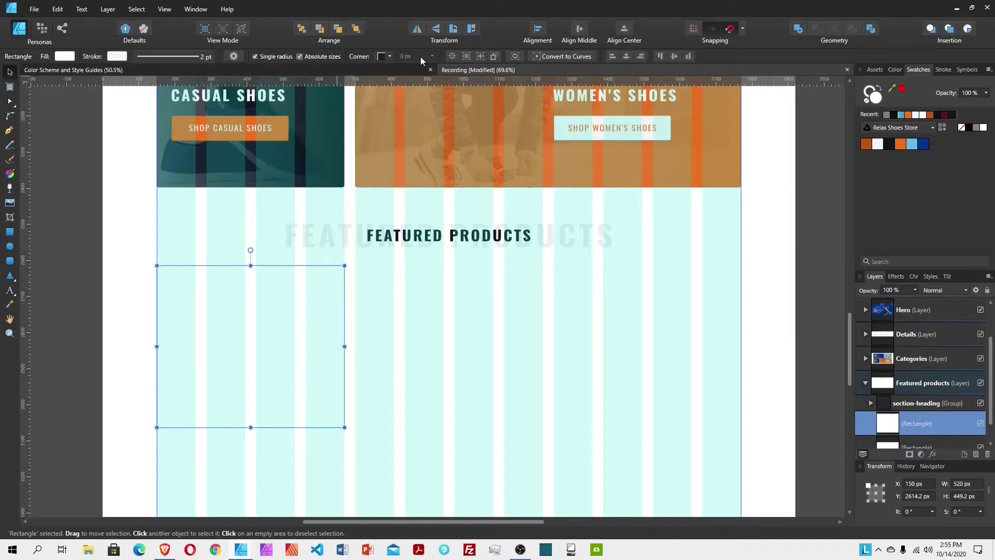
left_click(384, 56)
left_click(386, 86)
left_click(438, 57)
type("6")
key("Return")
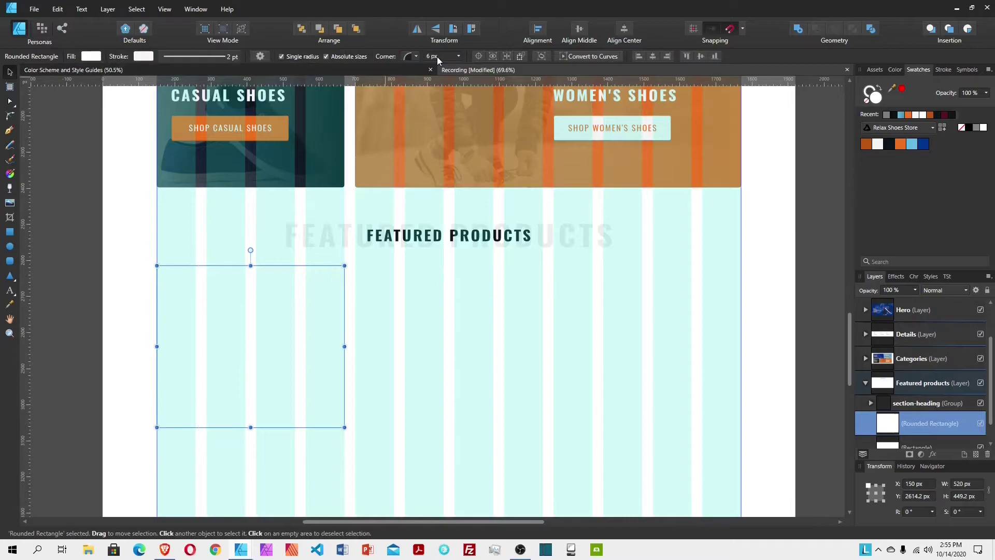
key("ctrl+s")
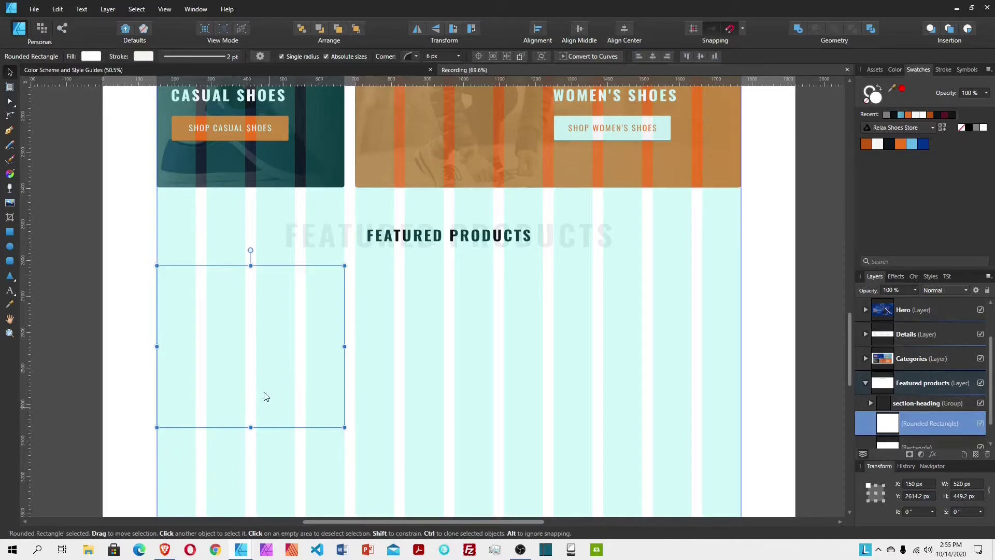
Step: Search the icon assets for "hea" and place the heart icon inside the product card's upper right corner
left_click(875, 69)
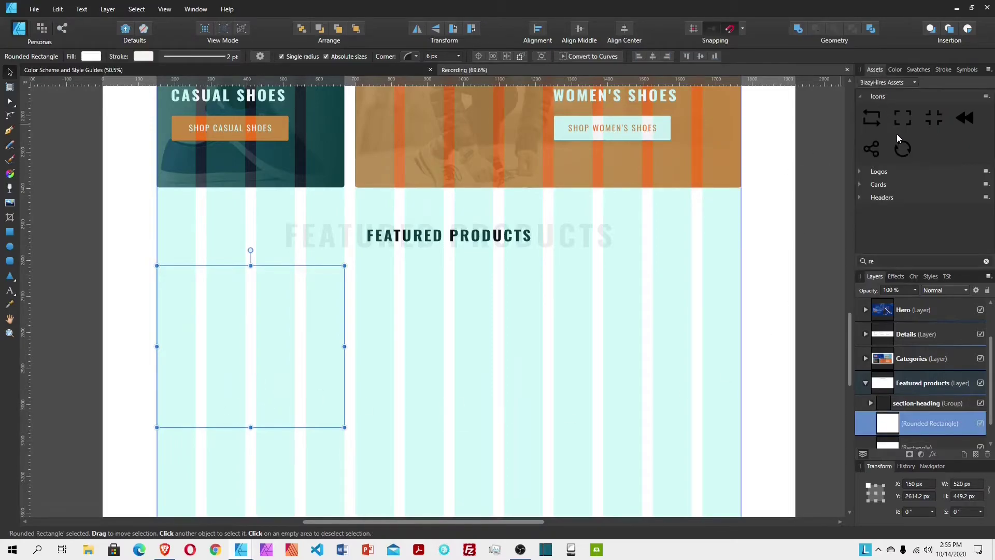
left_click(922, 261)
type("hea")
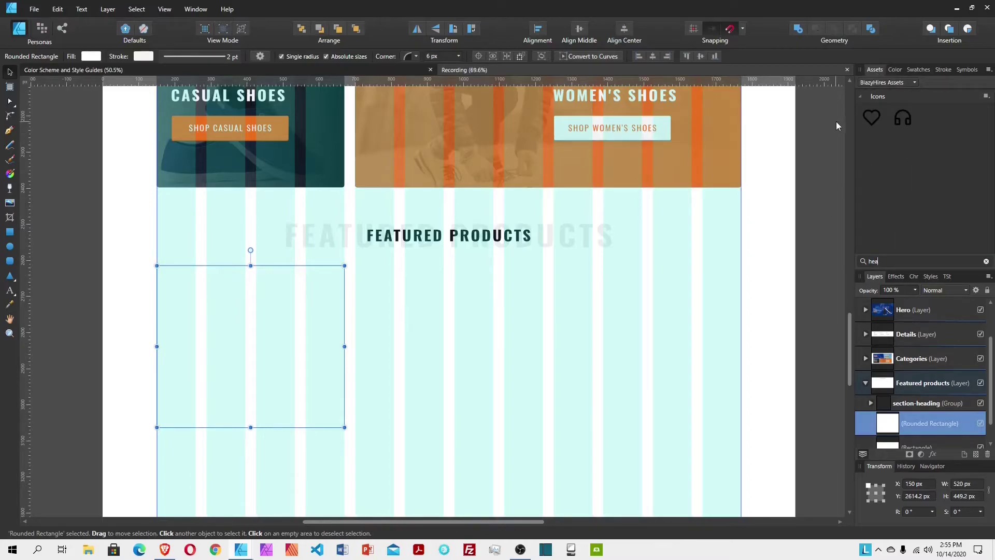
left_click_drag(869, 119, 320, 286)
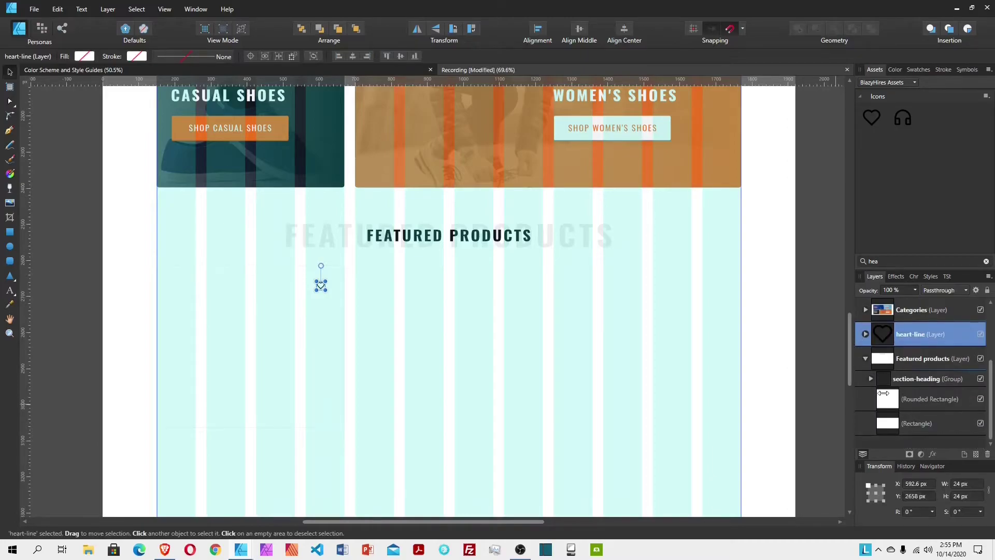
Step: Move the heart-line layer into Featured products between section-heading and the rounded rectangle, and select the product card rectangle
left_click_drag(891, 334, 905, 385)
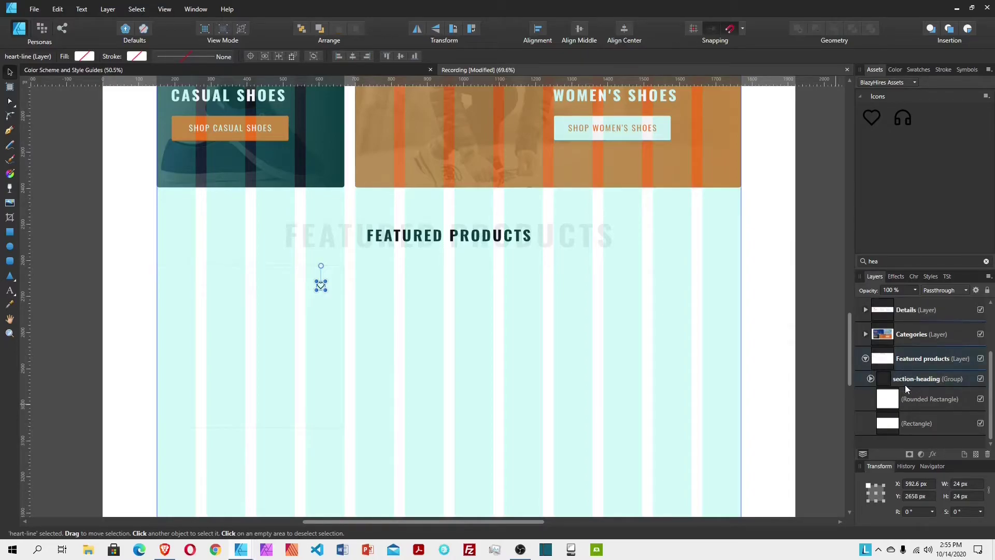
left_click(871, 378)
mouse_move(871, 403)
left_mouse_down()
mouse_move(873, 382)
mouse_move(870, 405)
left_mouse_up()
left_click(871, 404)
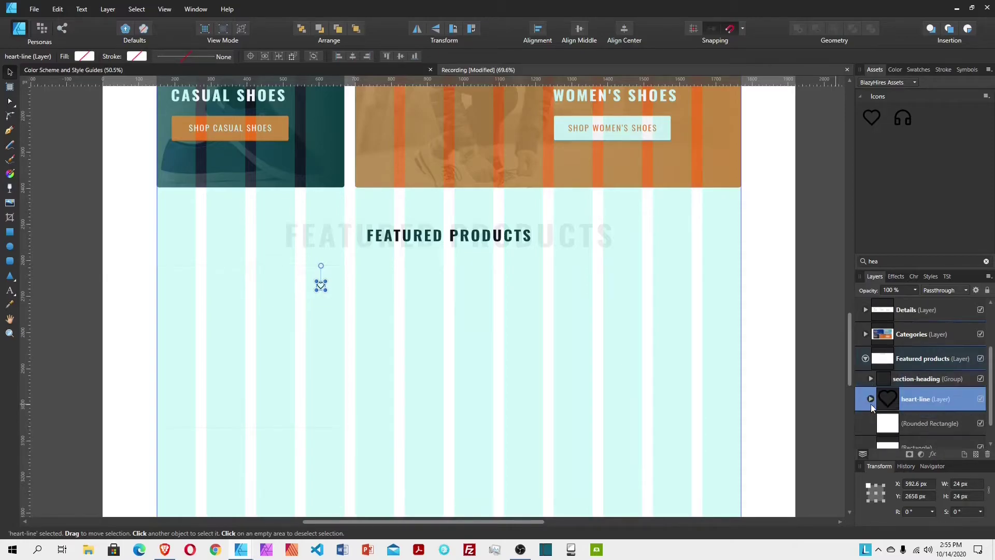
left_click(225, 330)
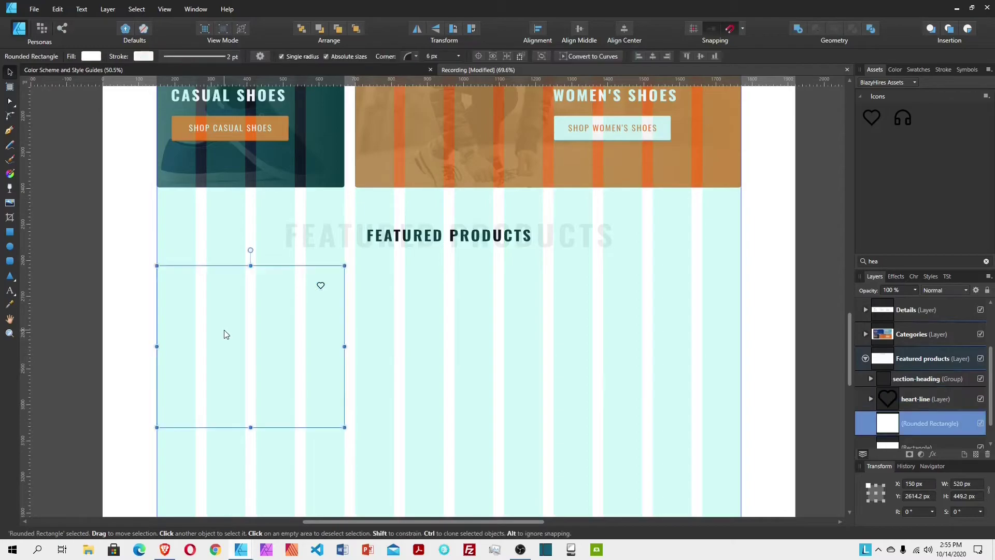
Step: Place red-black-nike-sneakers.png inside the product card and set its height to 200 px
left_click(9, 204)
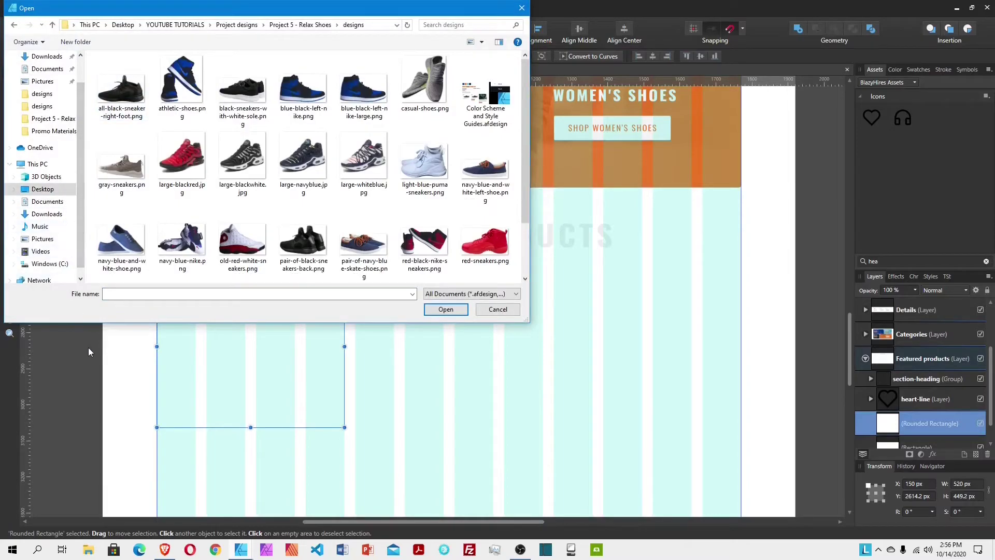
left_click(426, 243)
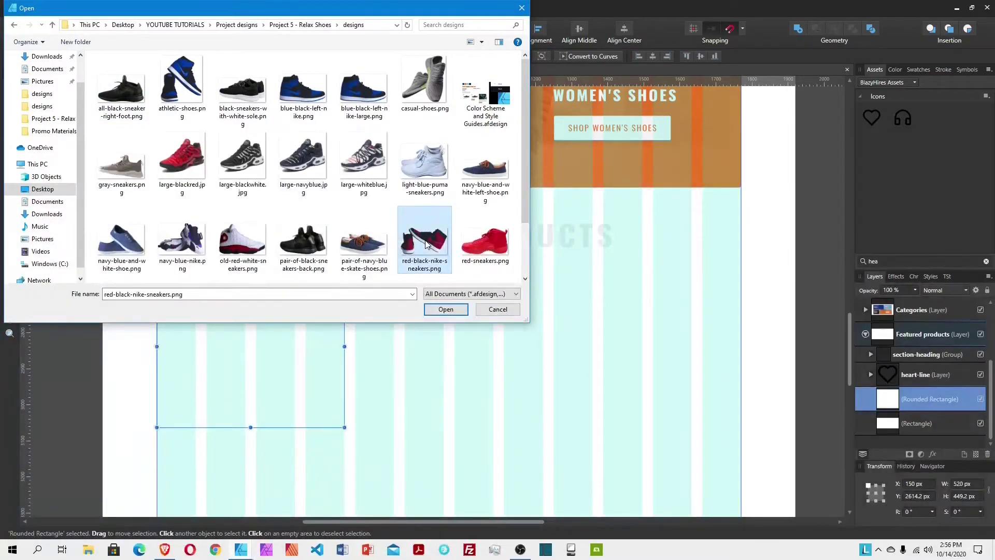
left_click(459, 311)
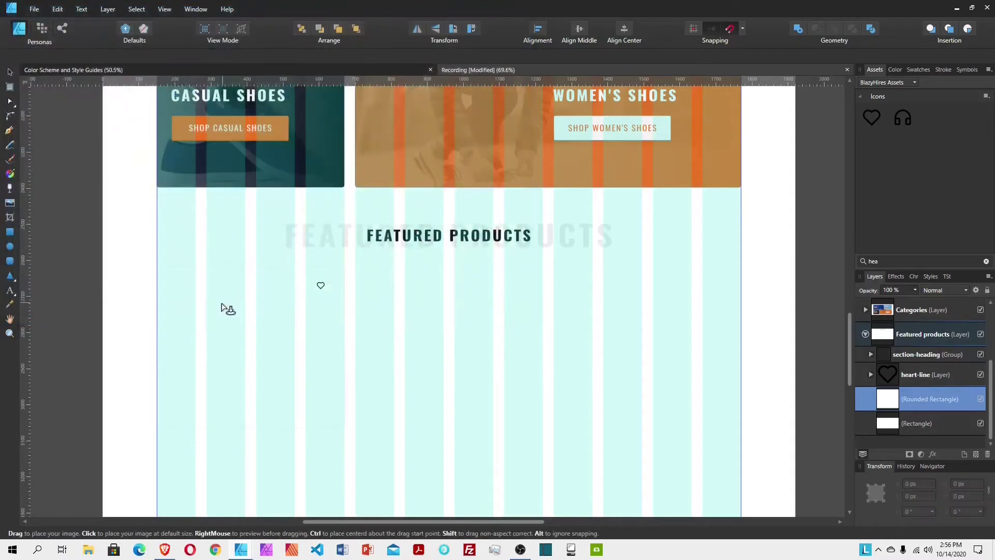
left_click_drag(160, 266, 305, 359)
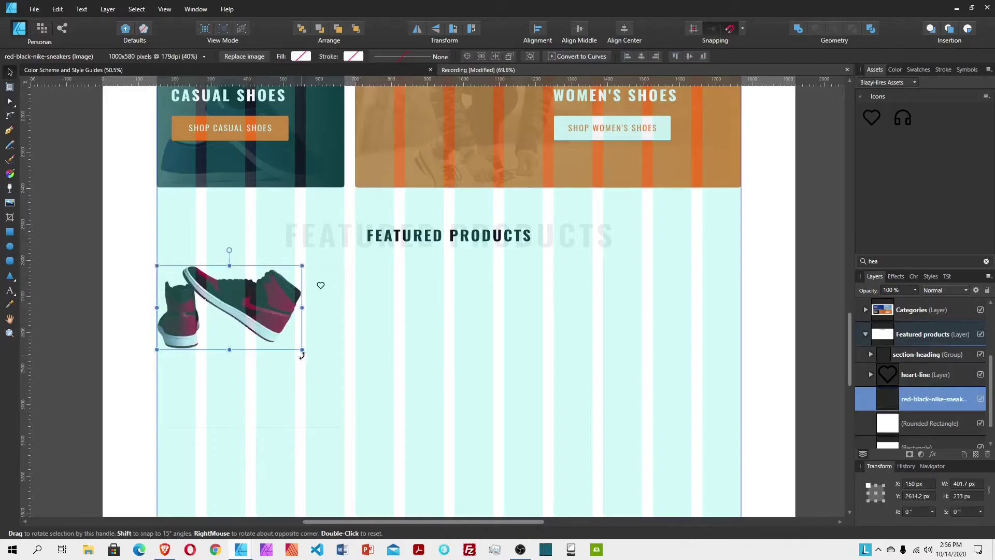
left_click(980, 497)
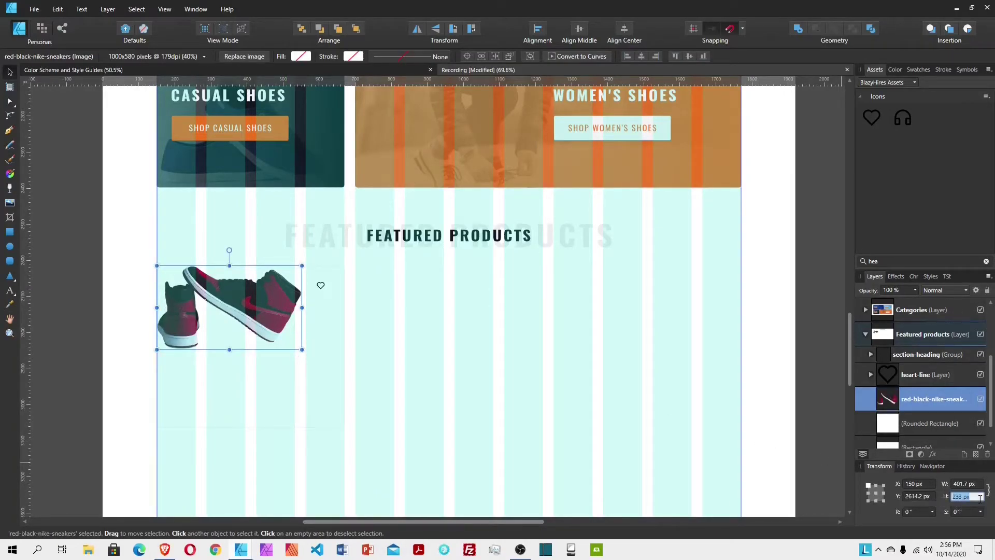
type("200")
key("Return")
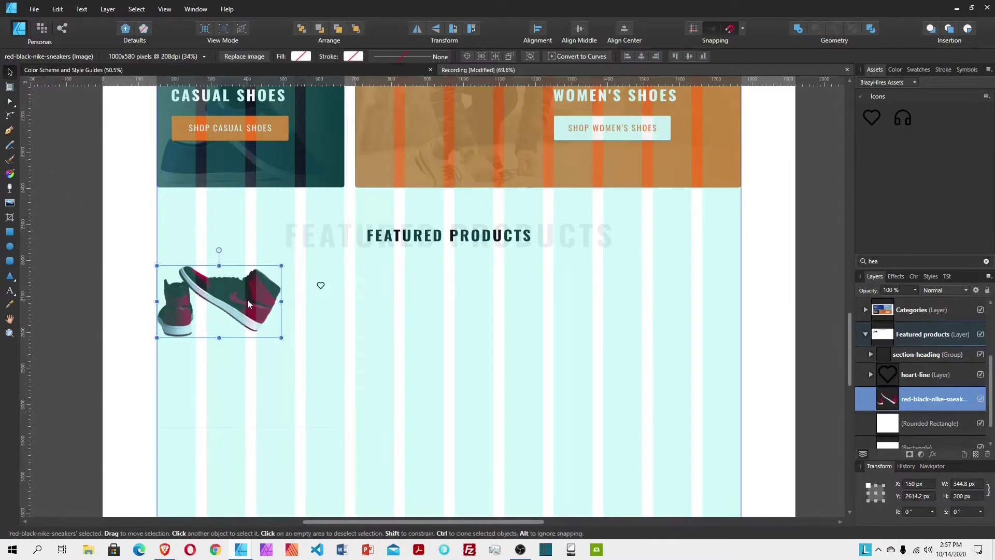
Step: Centre the sneaker image horizontally within the product card
left_click(343, 349, "shift")
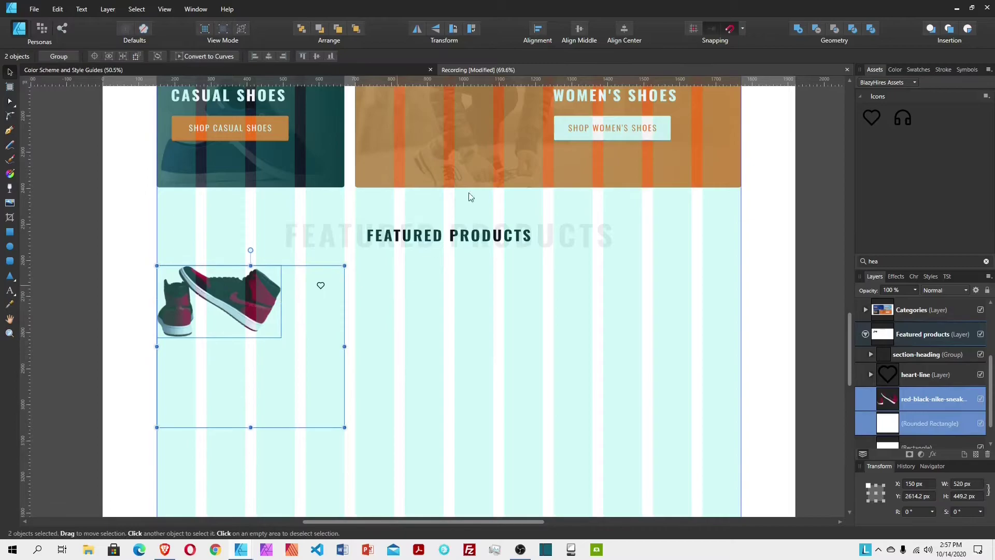
left_click(583, 29)
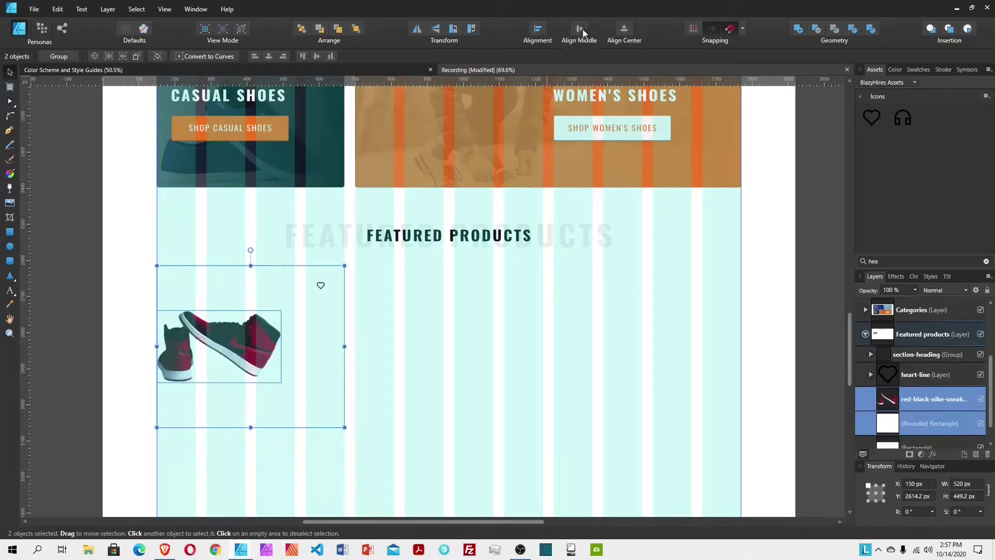
key("ctrl+z")
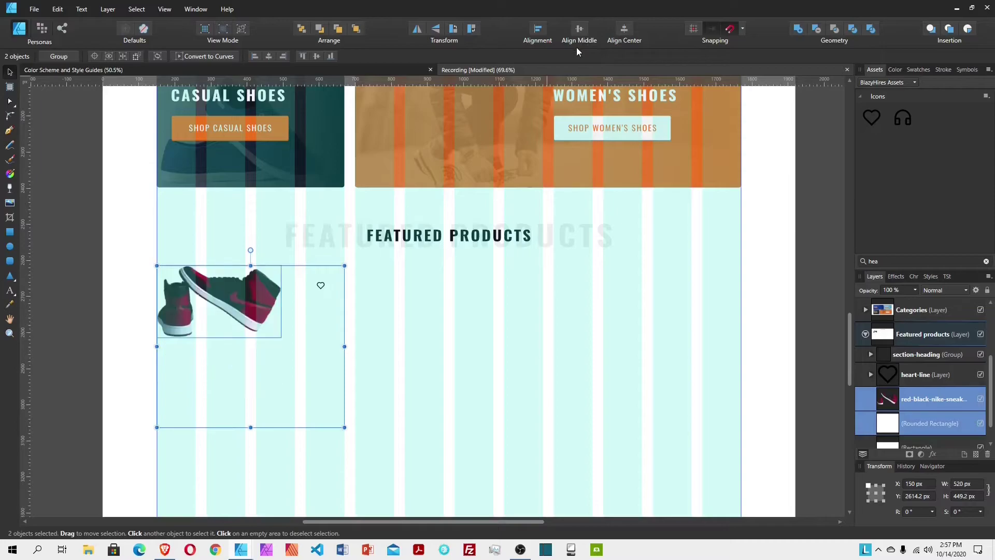
left_click(617, 27)
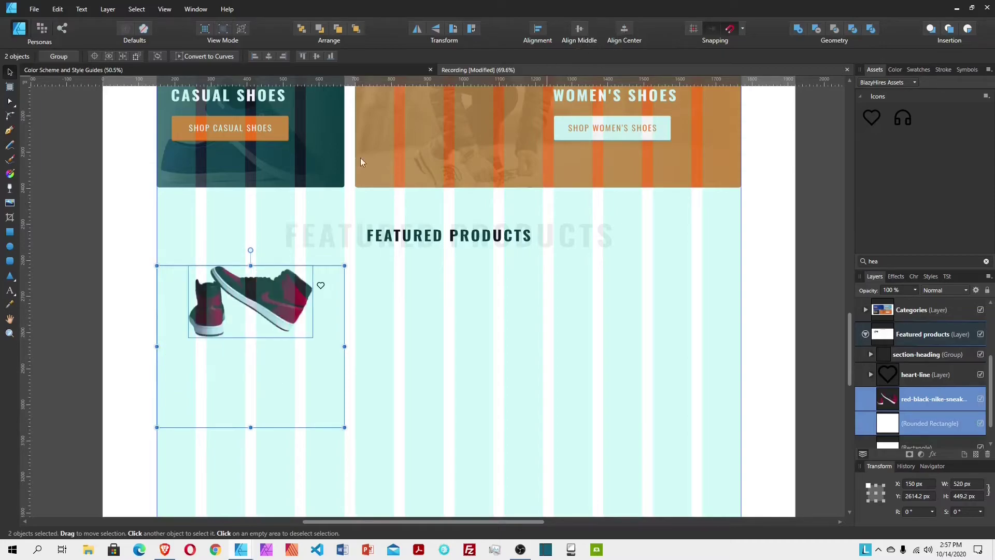
Step: Move the sneaker image 40 px down from the product card's upper edge
left_click(289, 291)
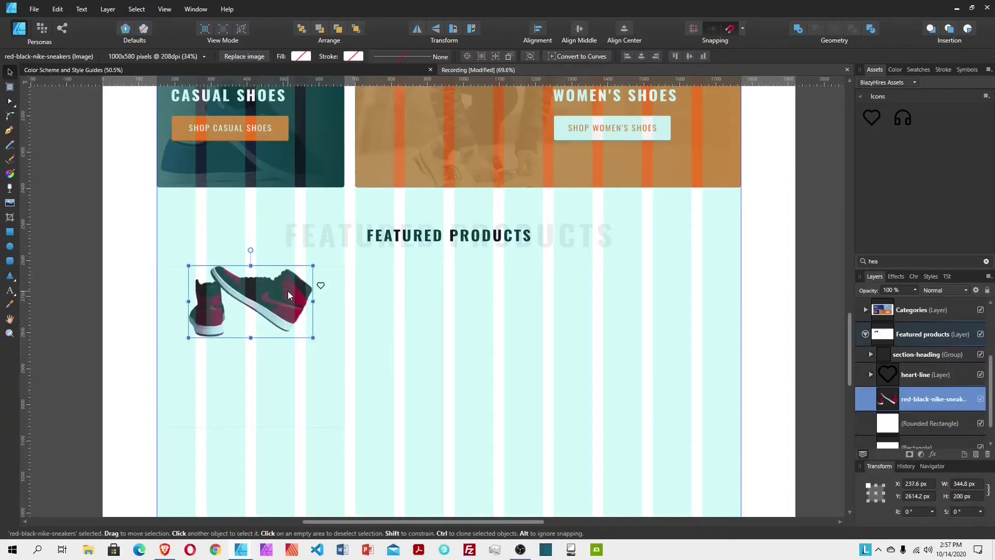
key("shift+Down")
key("shift+Down")
key("shift+Down")
key("shift+Down")
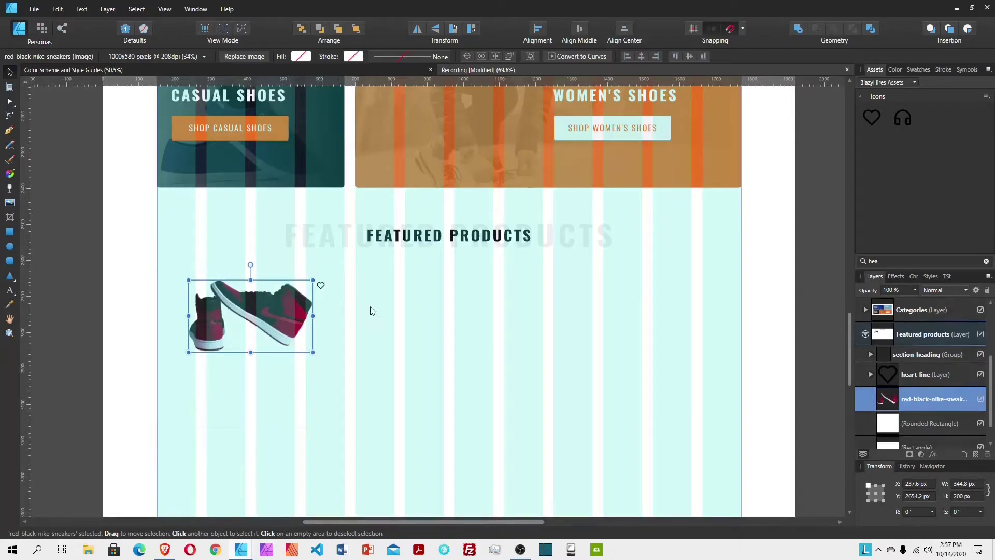
Step: Align the heart icon's top edge with the top of the sneaker image
left_click(923, 374, "shift")
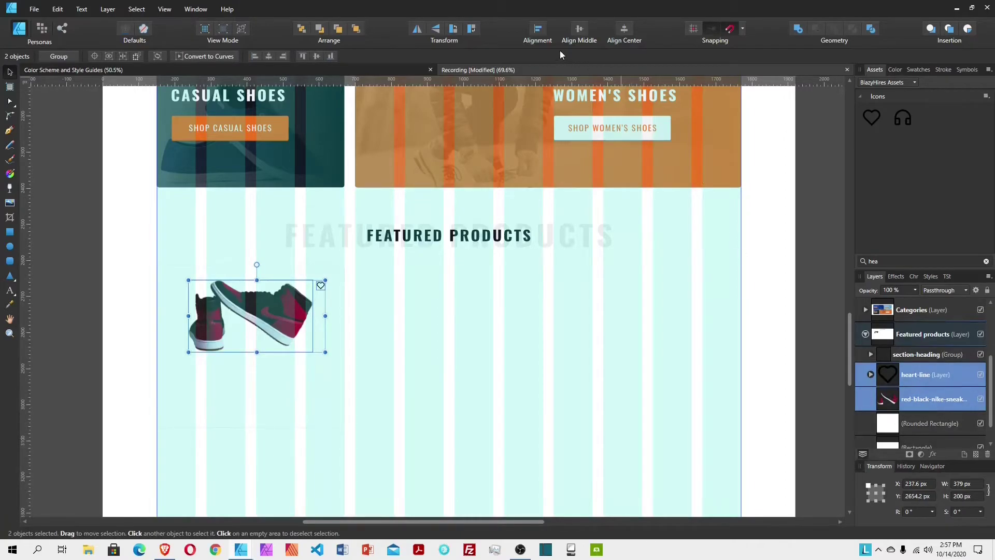
left_click(542, 31)
left_click(548, 113)
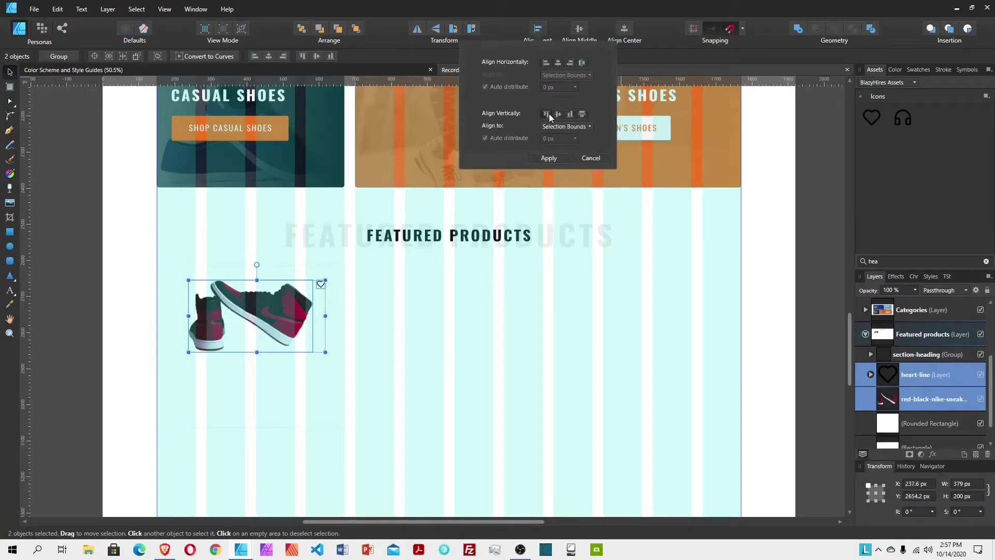
left_click(548, 164)
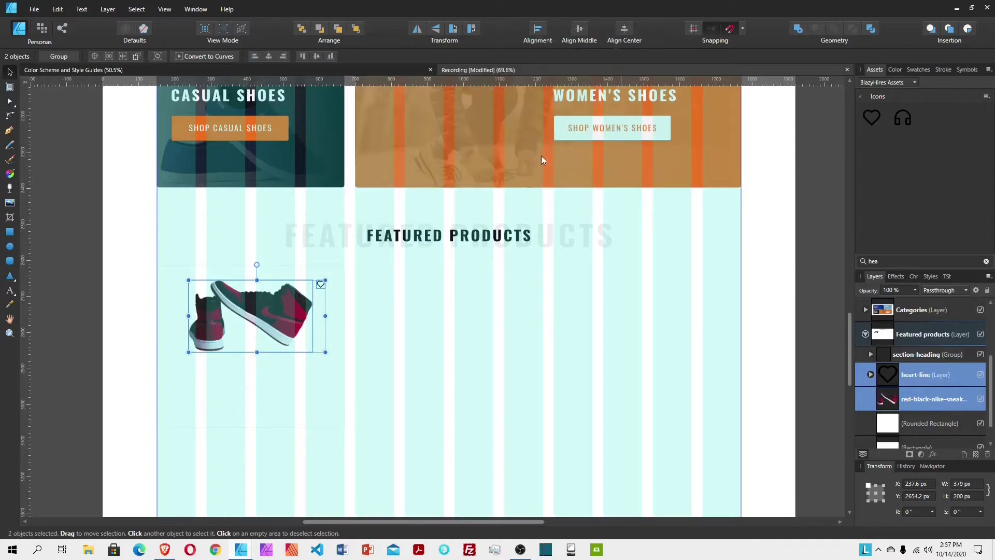
left_click(298, 303)
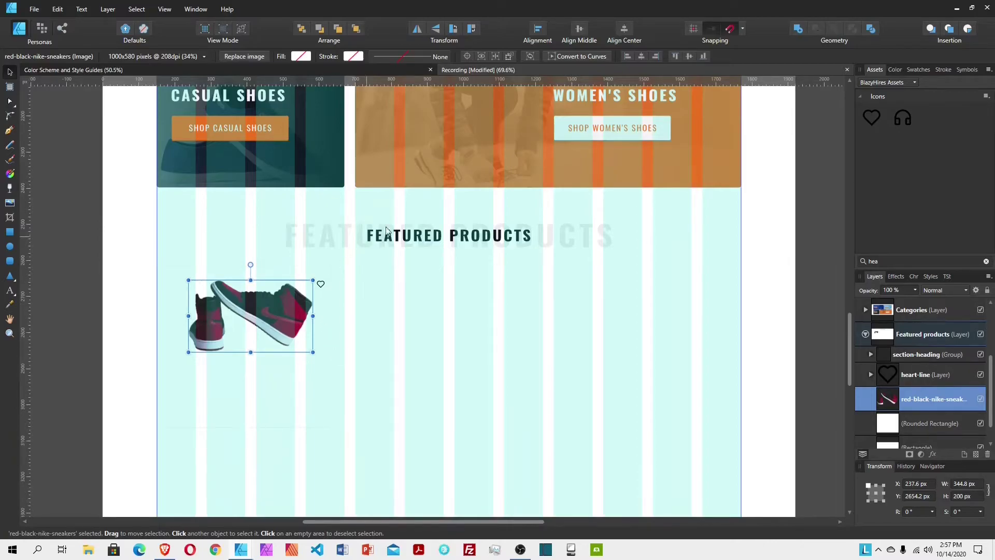
Step: Copy the Shipping Info heading into the product card and position it below the sneaker image
scroll(371, 203, "up", 10)
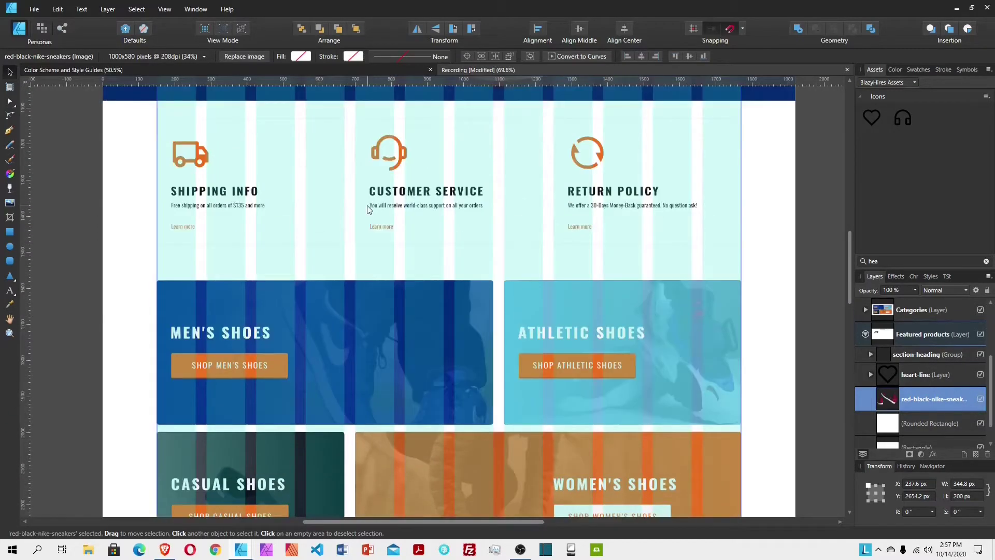
left_click(241, 193)
double_click(240, 193)
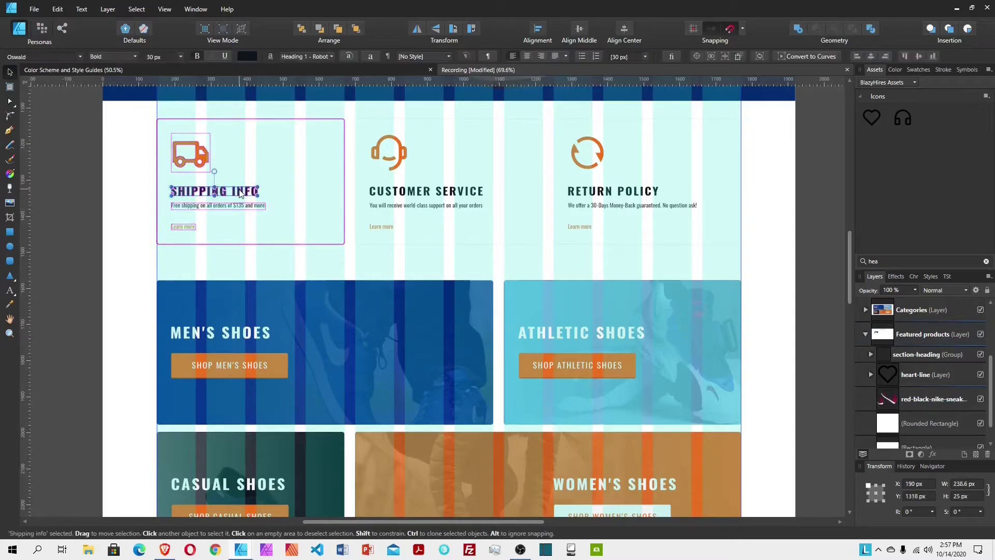
scroll(280, 228, "down", 15)
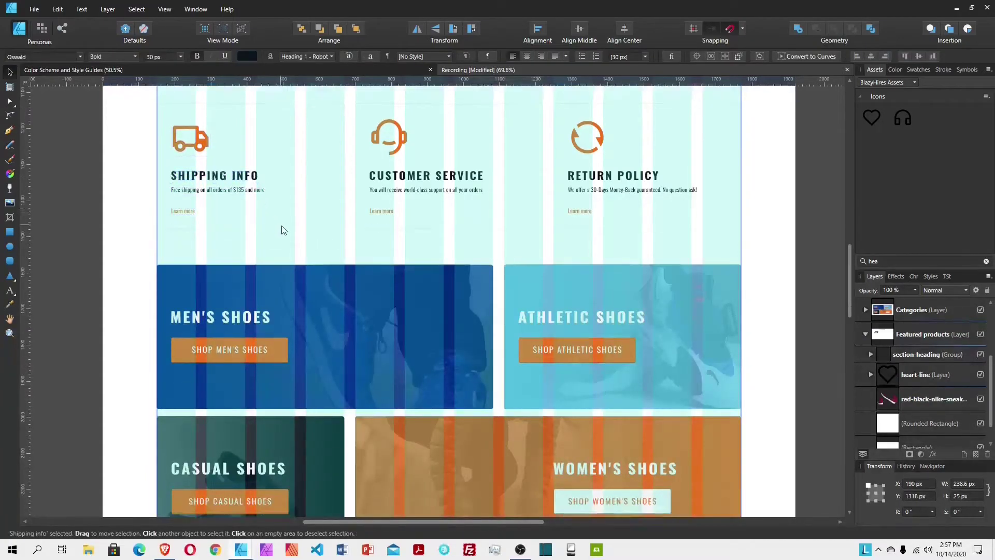
left_click(256, 272)
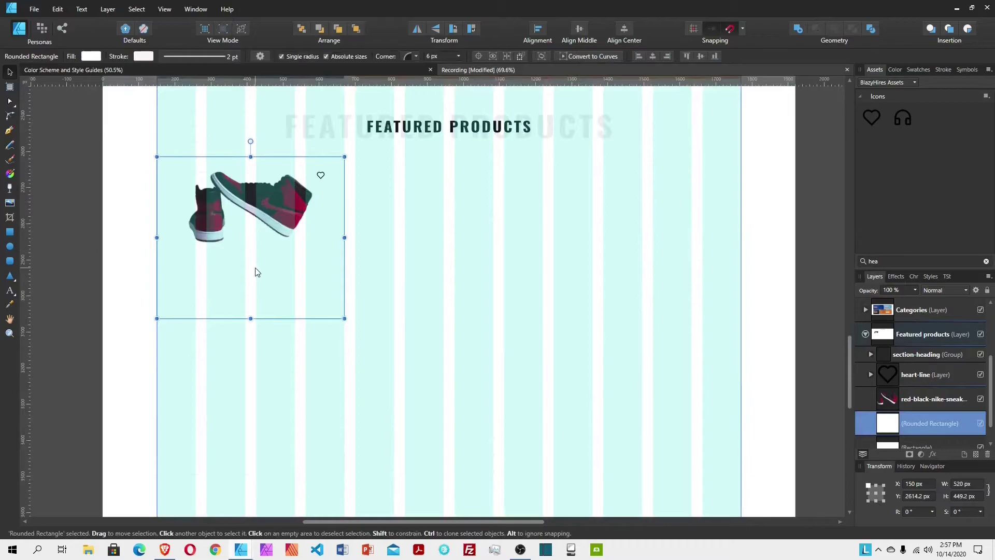
type("SHIPPING INFO")
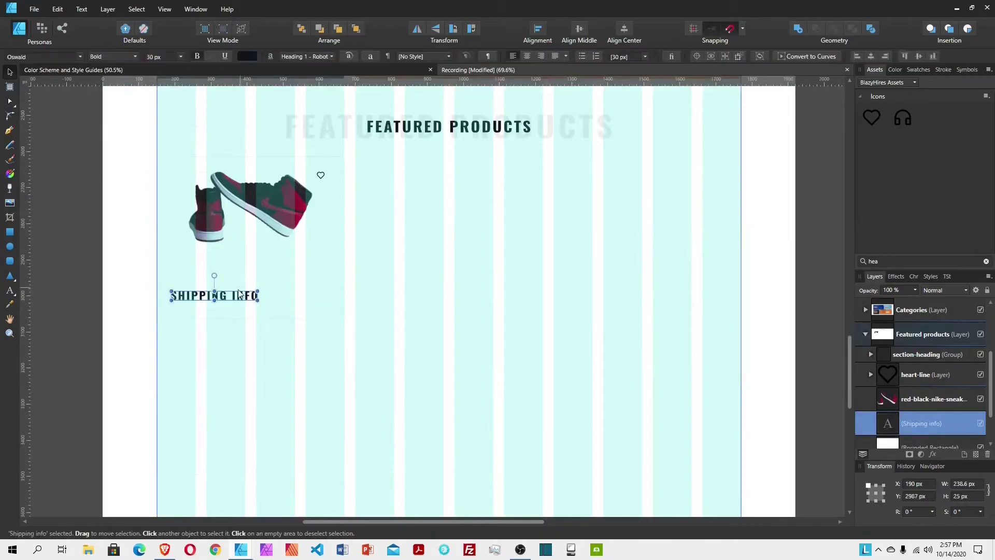
left_click_drag(237, 295, 231, 271)
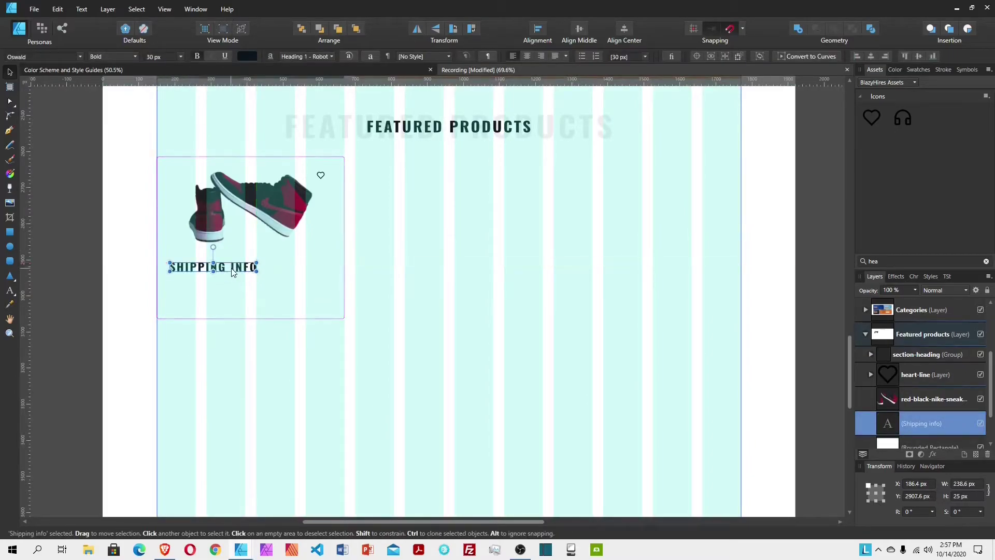
Step: Replace the copied heading's text with "Red & black Nike Sneakers"
double_click(232, 268)
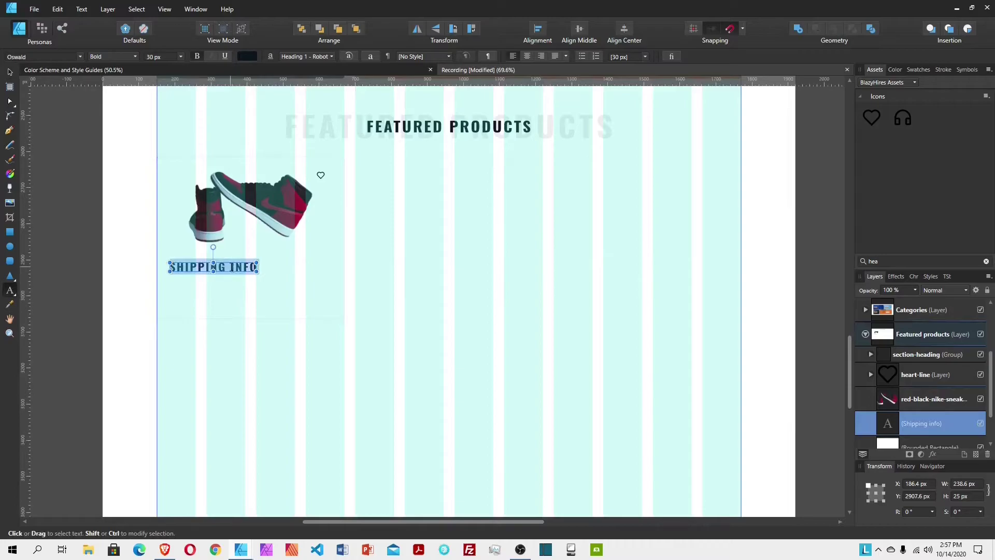
type("RED")
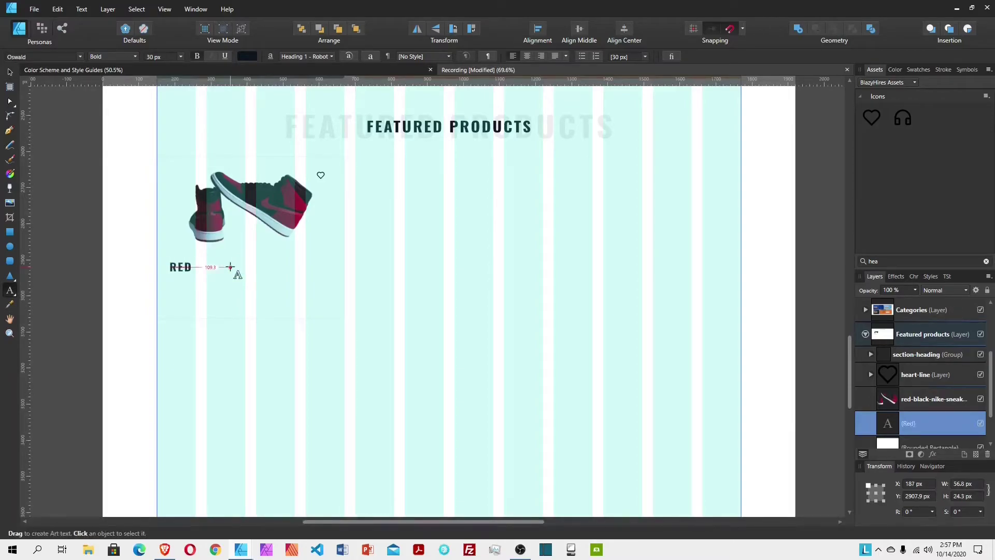
type(" & BLACK Nike ")
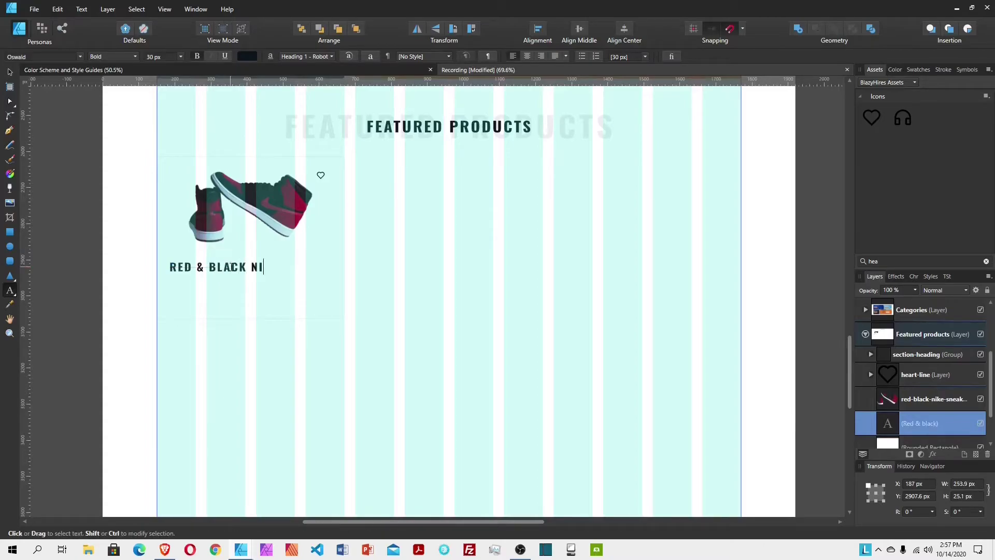
type("Sneakers")
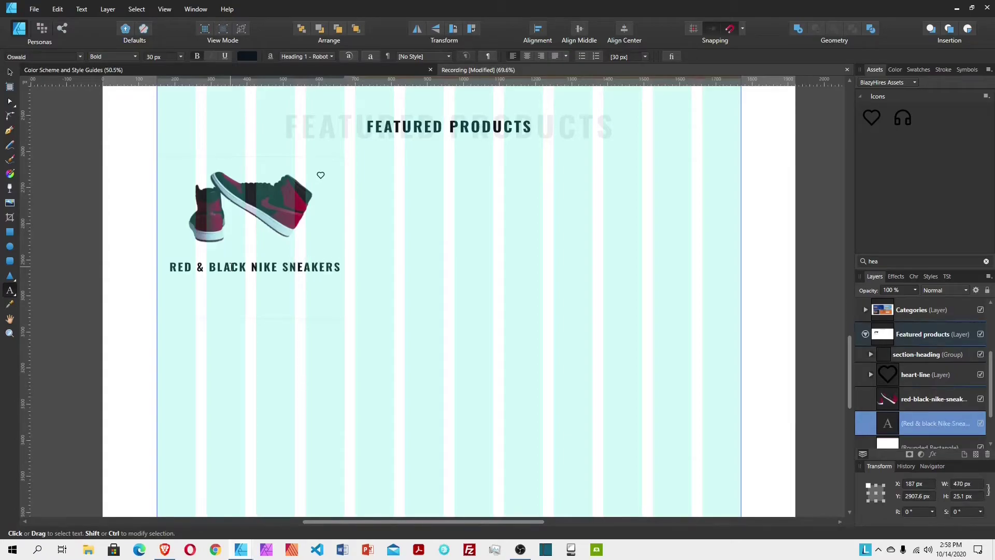
key("Escape")
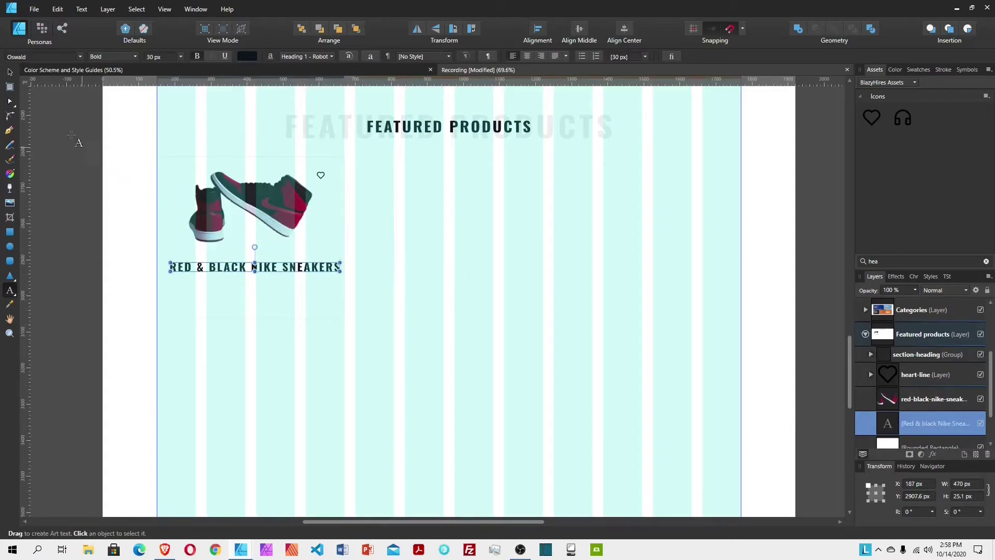
left_click(9, 73)
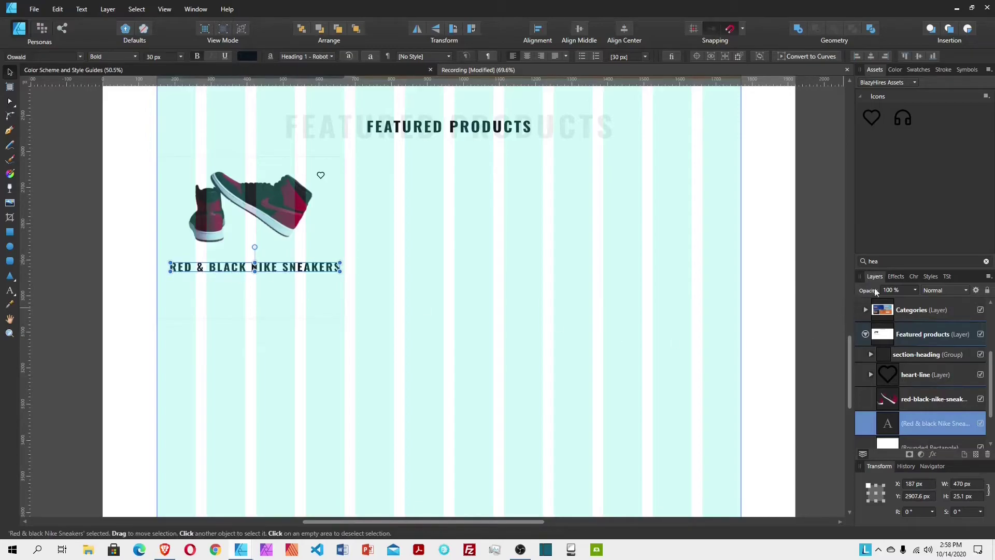
Step: Turn off All Caps for the product title and set its tracking to 0 and its font weight to Regular
left_click(913, 276)
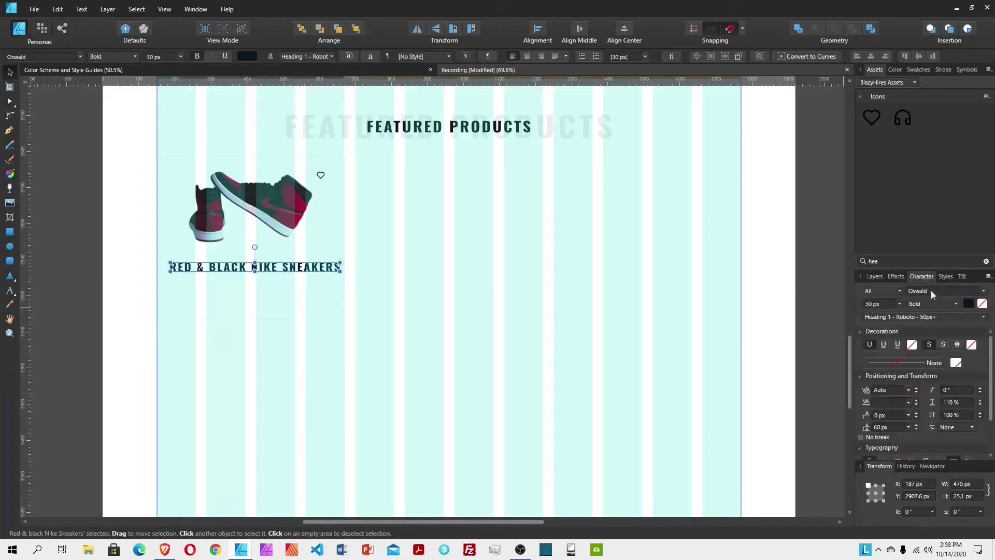
scroll(960, 442, "down", 1)
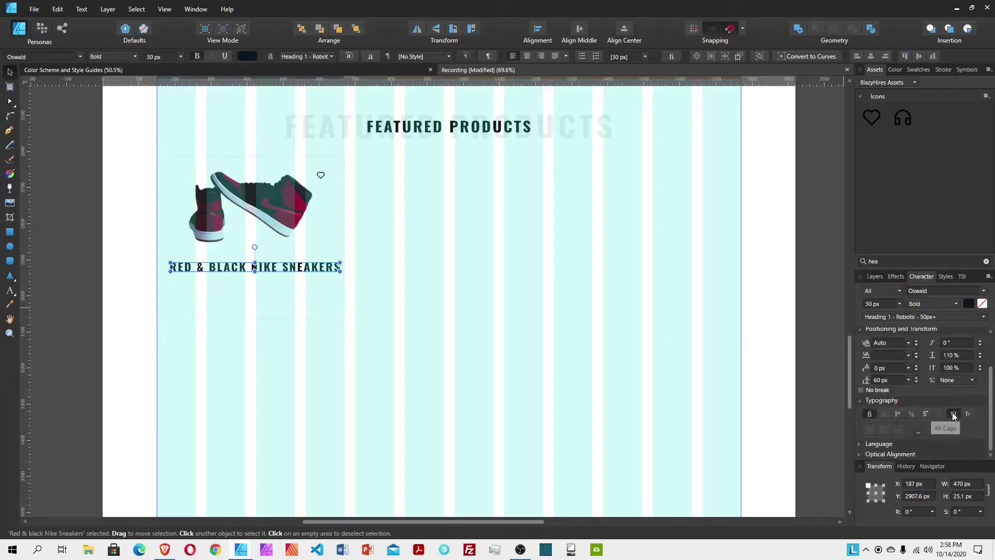
left_click(953, 413)
left_click(892, 356)
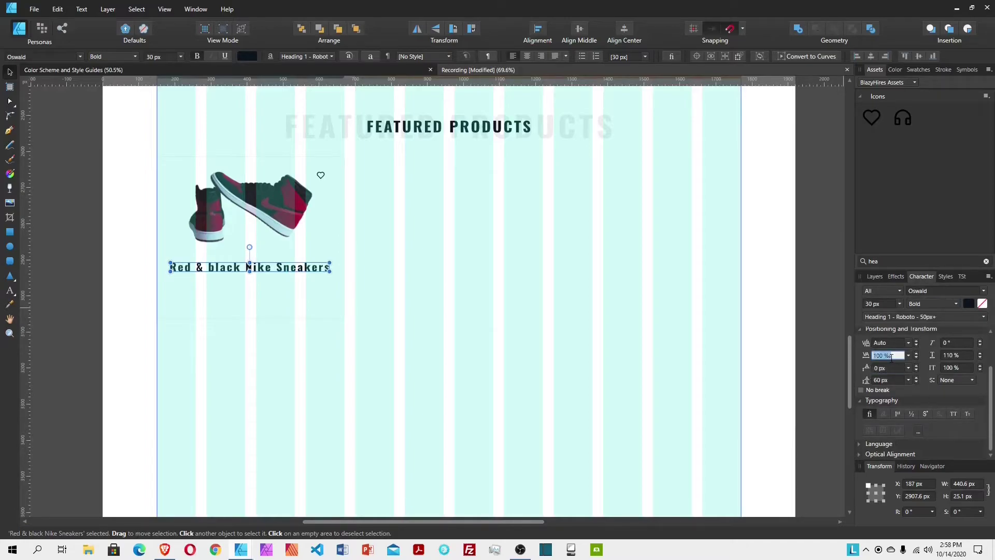
type("0")
key("Return")
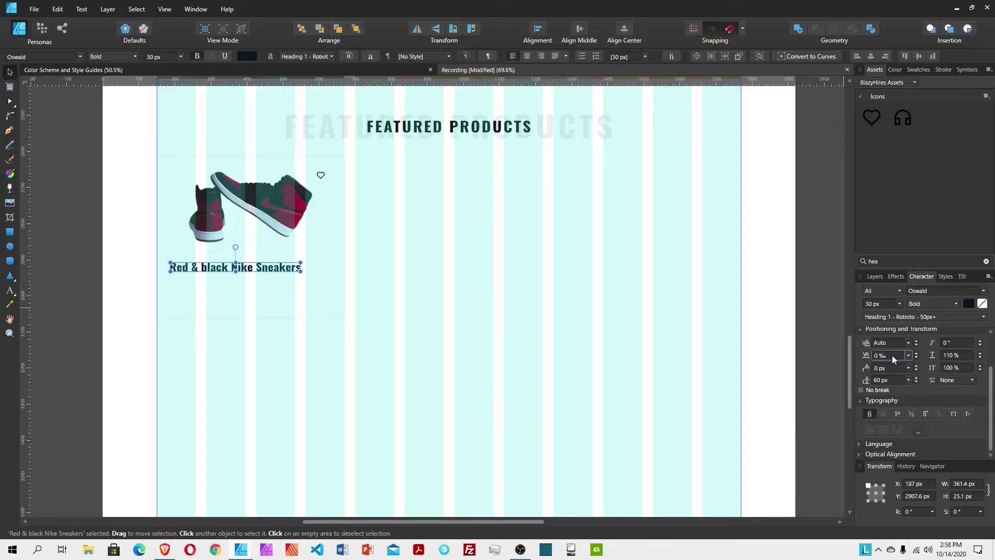
left_click(114, 55)
left_click(118, 99)
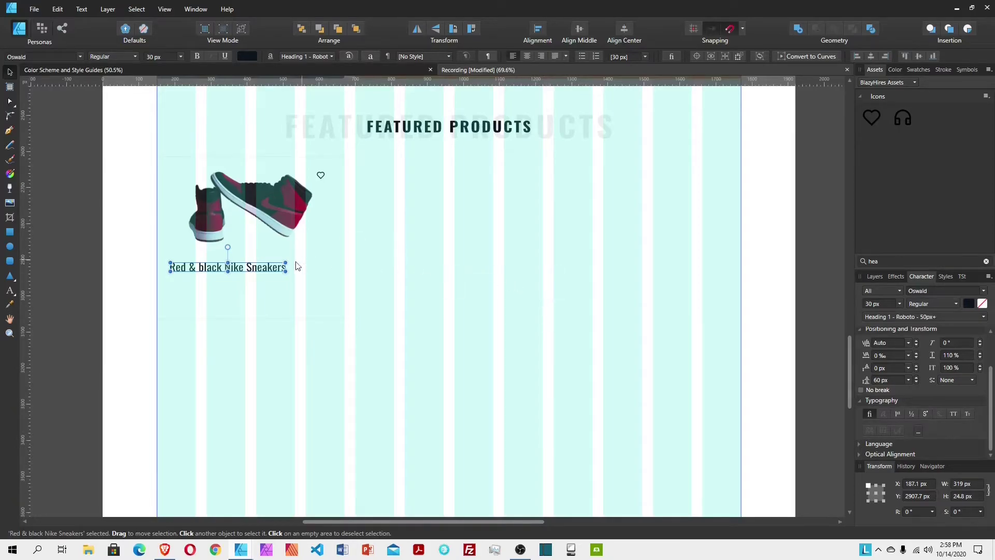
left_click(300, 302)
left_click(259, 267)
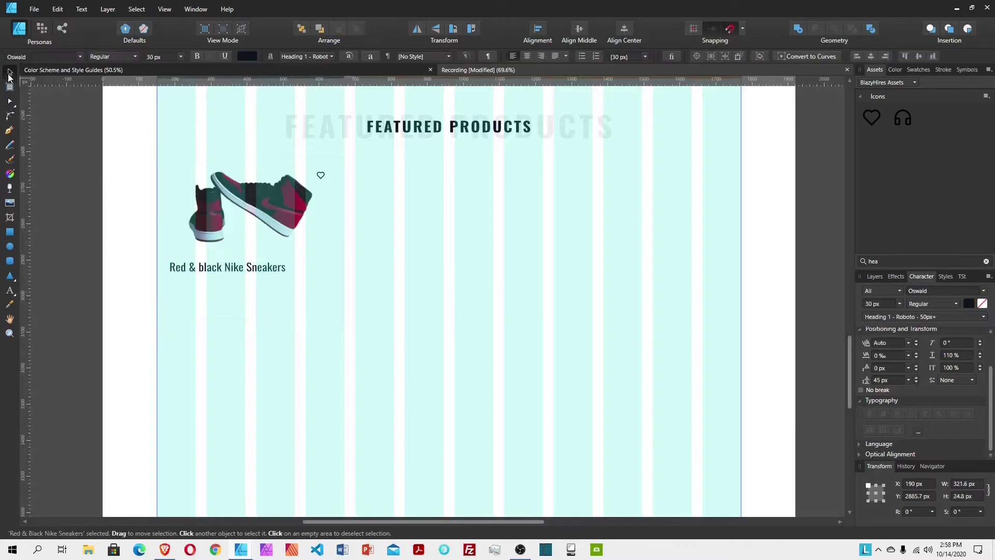
left_click(271, 272)
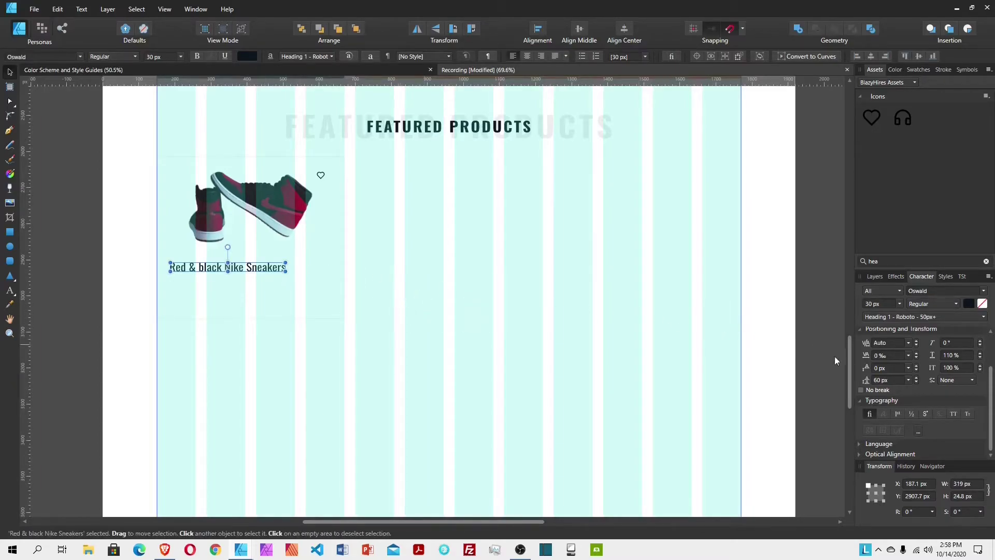
Step: Search the assets for "st", place the star-fill icon below the product title and move its layer beneath the title's layer
left_click(874, 277)
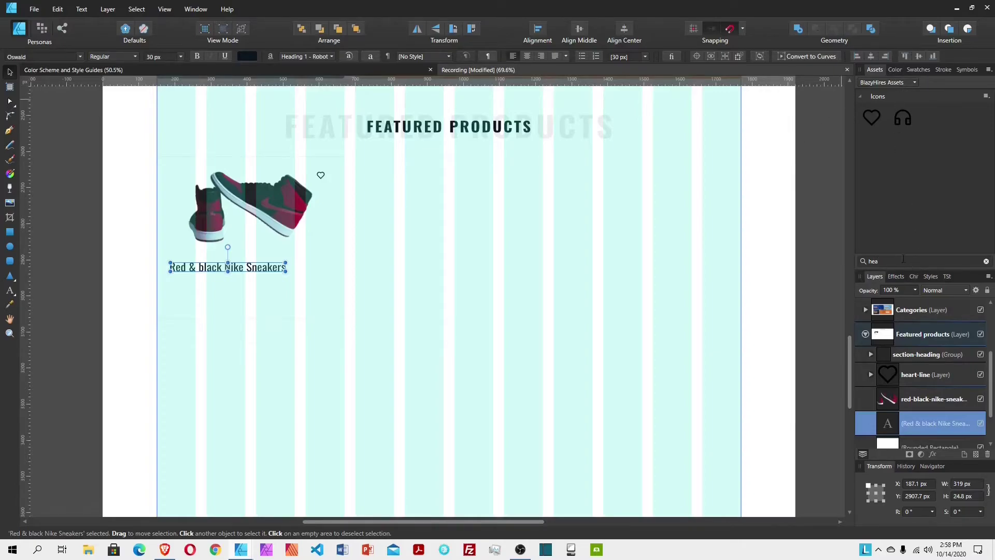
type("st")
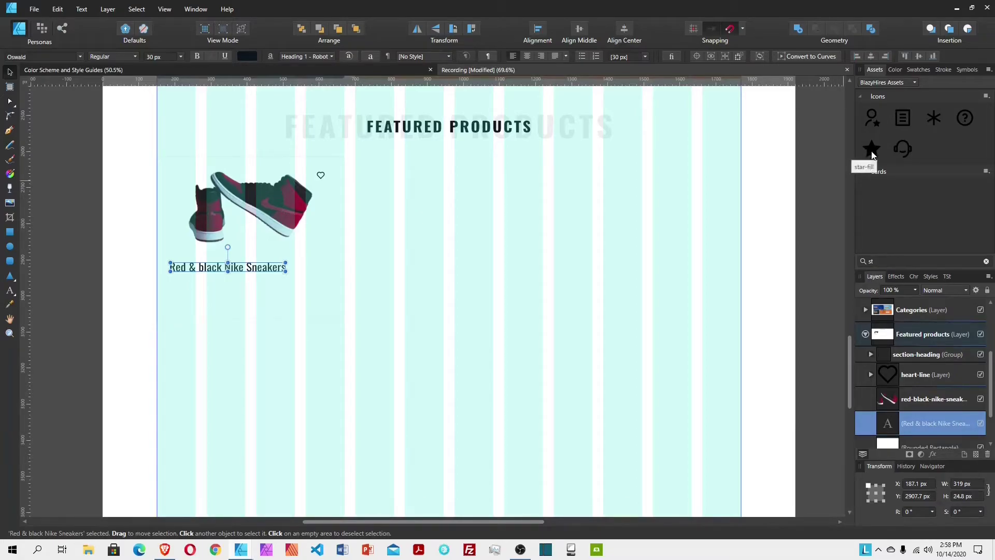
left_click_drag(857, 158, 175, 286)
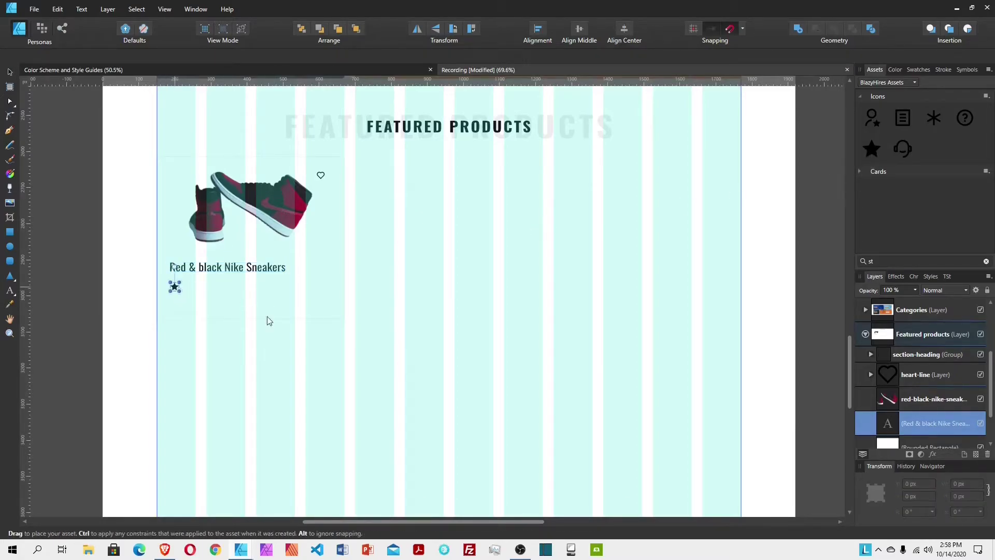
left_click_drag(865, 336, 880, 440)
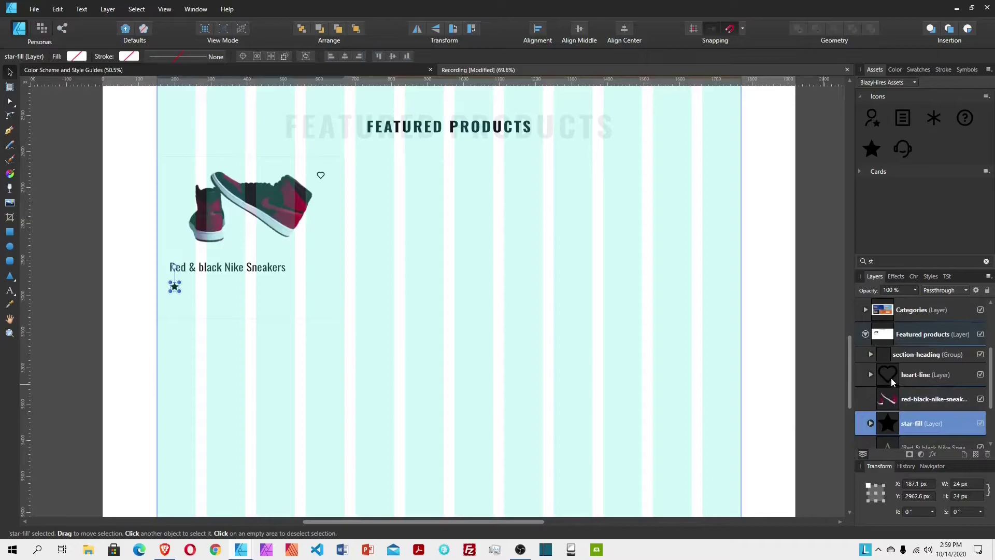
scroll(876, 393, "down", 2)
left_click_drag(867, 364, 874, 391)
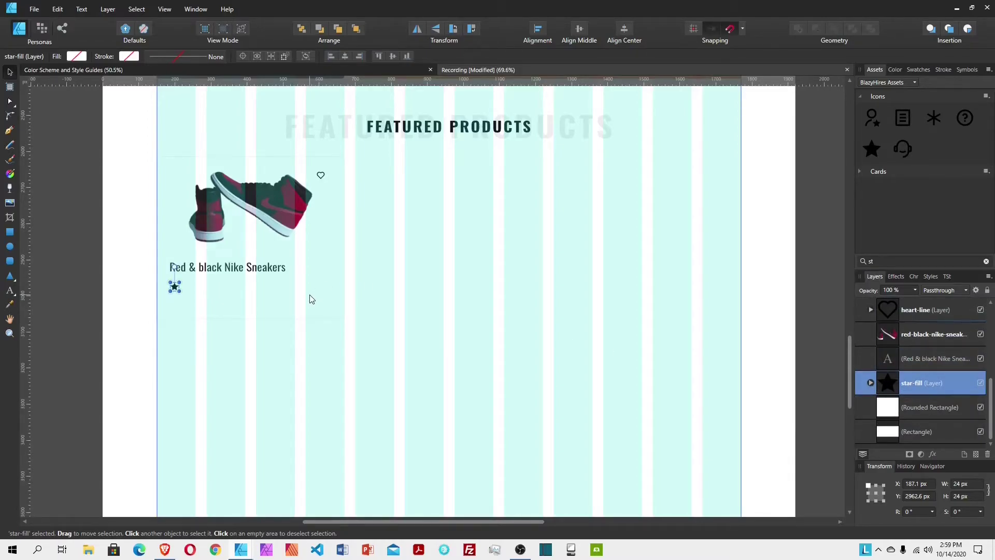
Step: Resize the star icon to 20 px and duplicate it to make five stars
left_click(970, 497)
type("20")
key("Return")
key("ctrl+j")
key("ctrl+j")
key("ctrl+j")
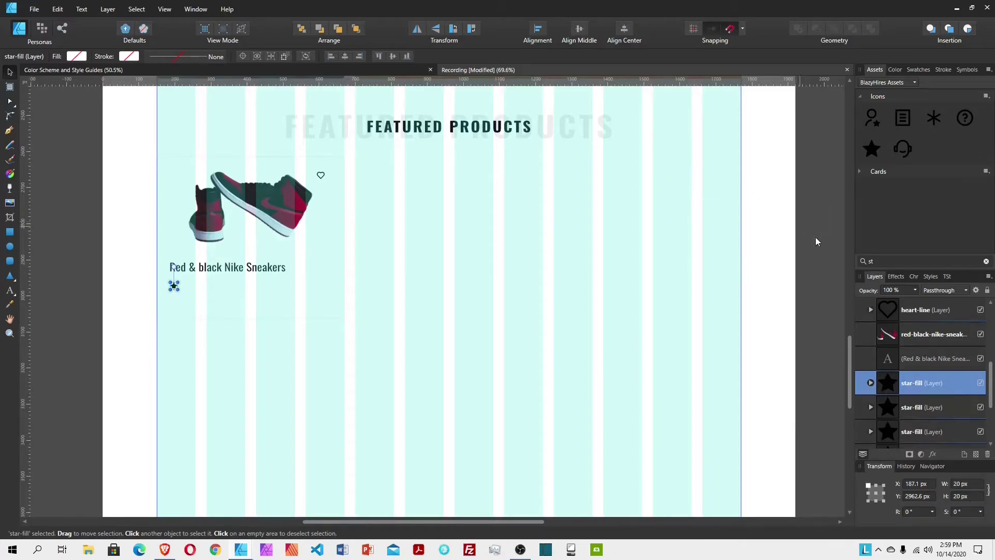
Step: Align the five stars on their vertical middle and space them horizontally with auto distribute turned off
scroll(934, 358, "down", 3)
left_click(938, 383, "shift")
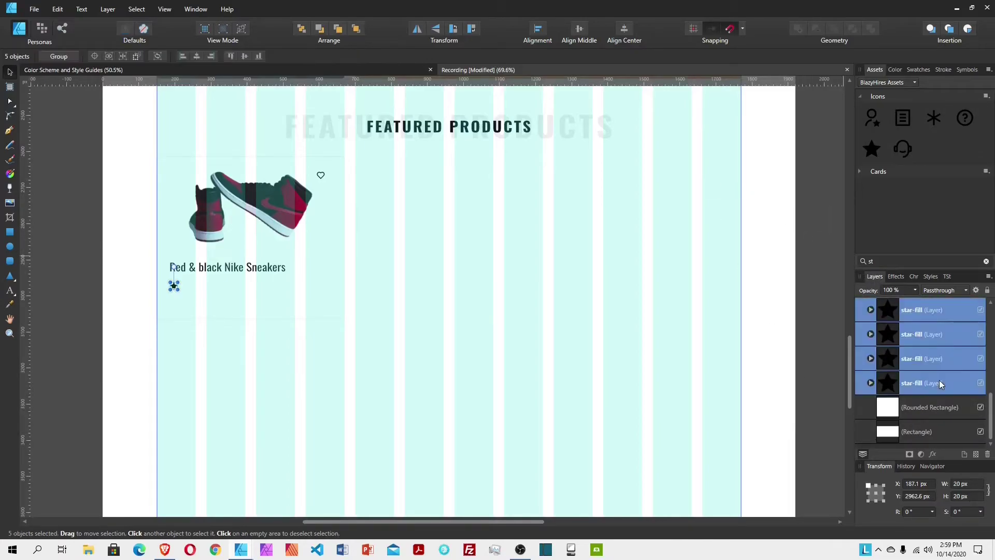
left_click(535, 32)
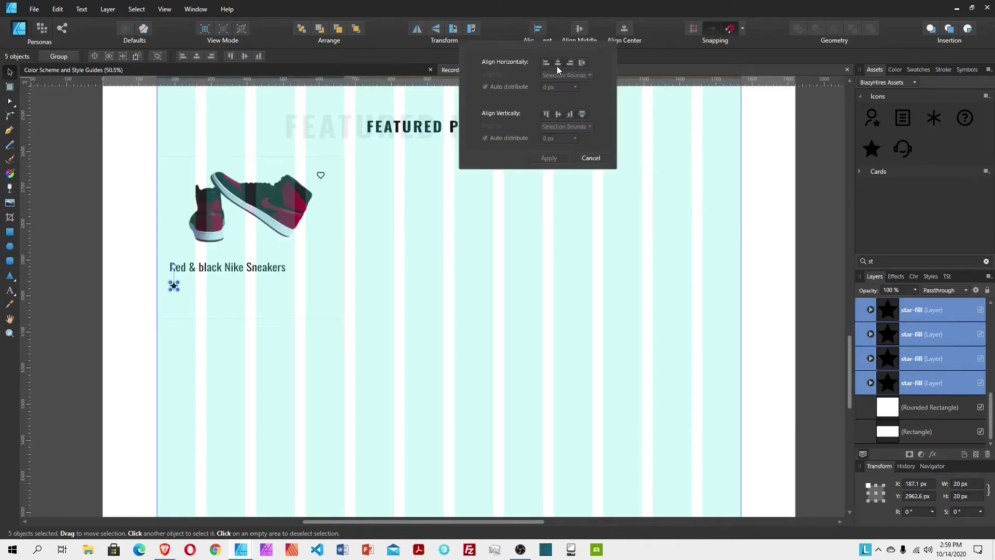
left_click(558, 113)
left_click(581, 63)
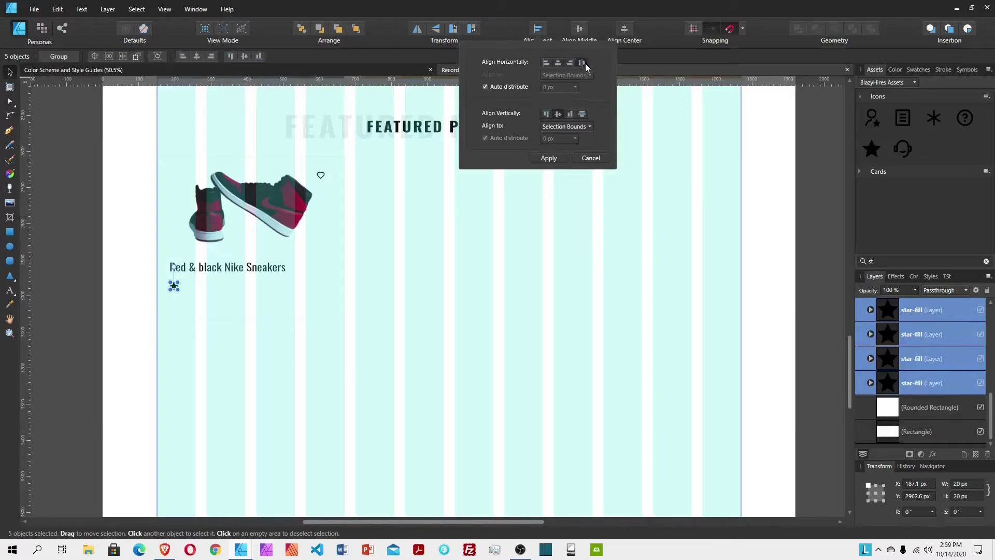
left_click(515, 87)
left_click(554, 88)
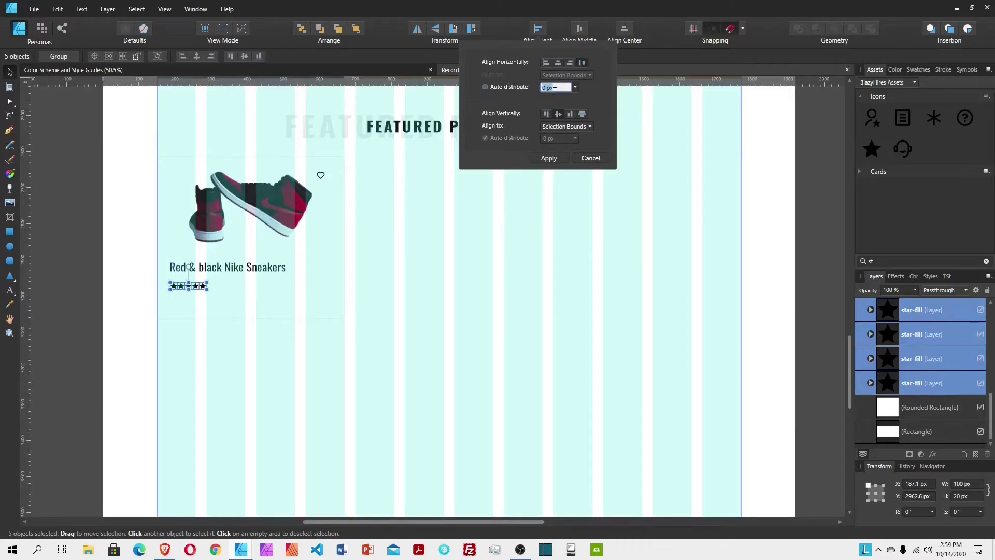
Step: Set the horizontal spacing between the five stars to 10 px and group them
type("8640")
key("Return")
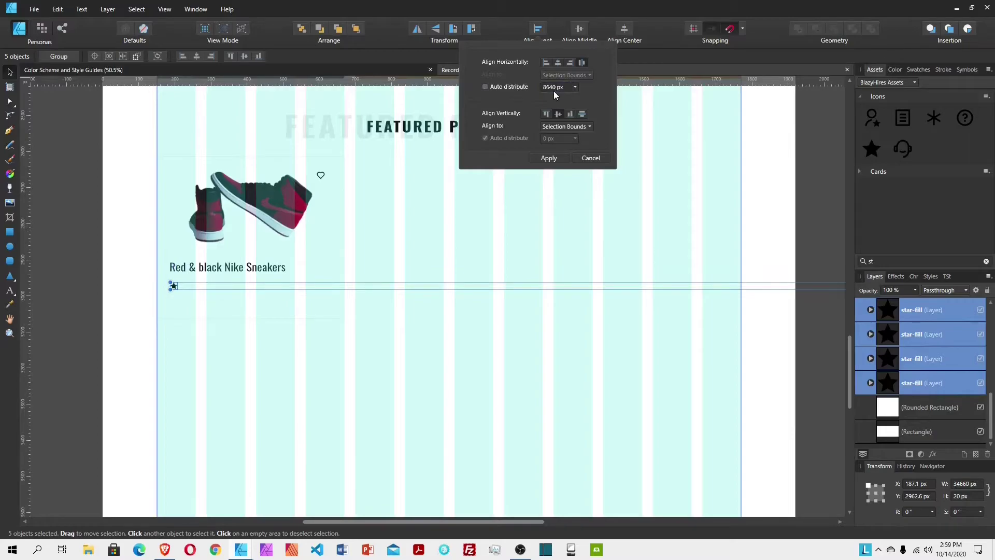
left_click(554, 88)
type("10")
key("Return")
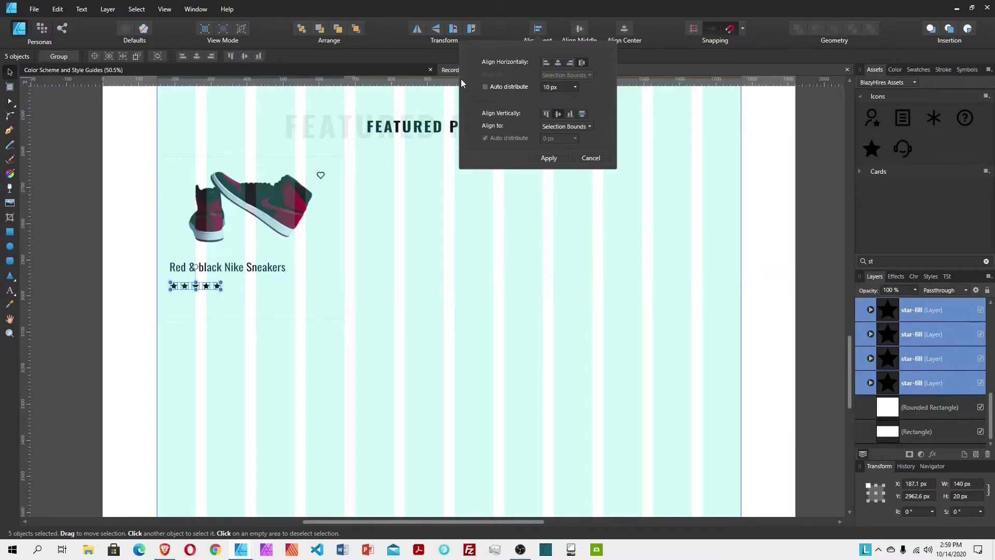
left_click(542, 160)
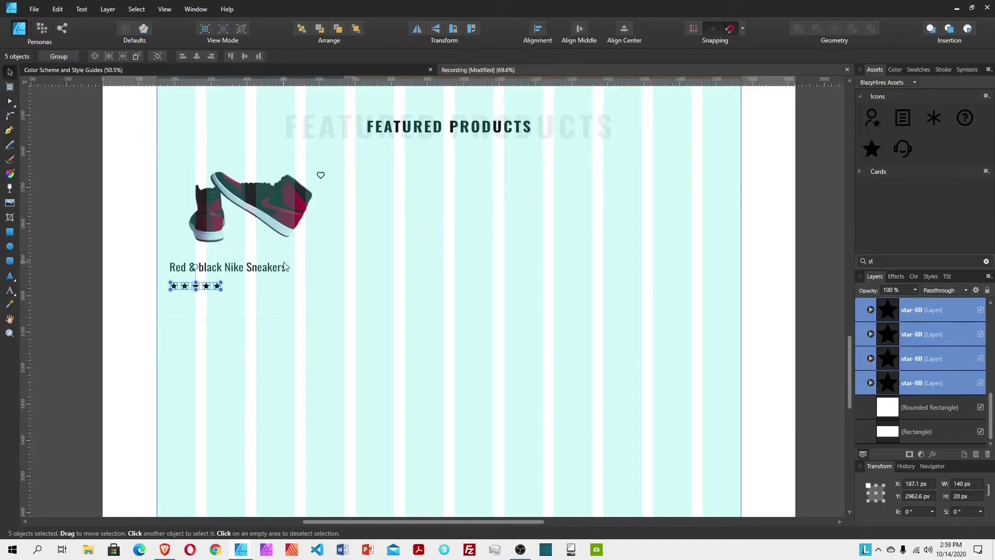
key("ctrl+g")
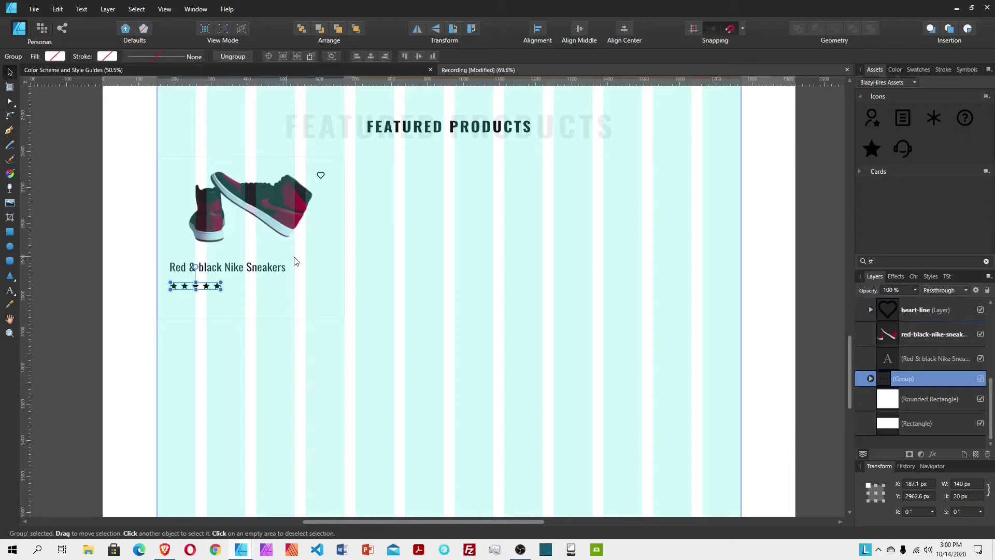
Step: Fill the first four stars of the rating with the orange swatch from the Relax Shoes Store palette
left_click(871, 379)
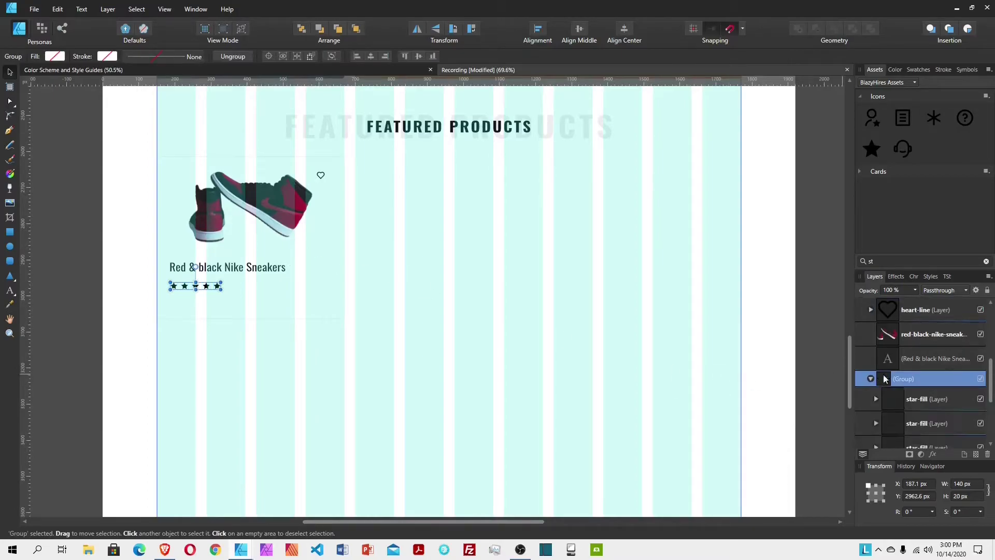
double_click(175, 287)
left_click(185, 286, "shift")
left_click(195, 286, "shift")
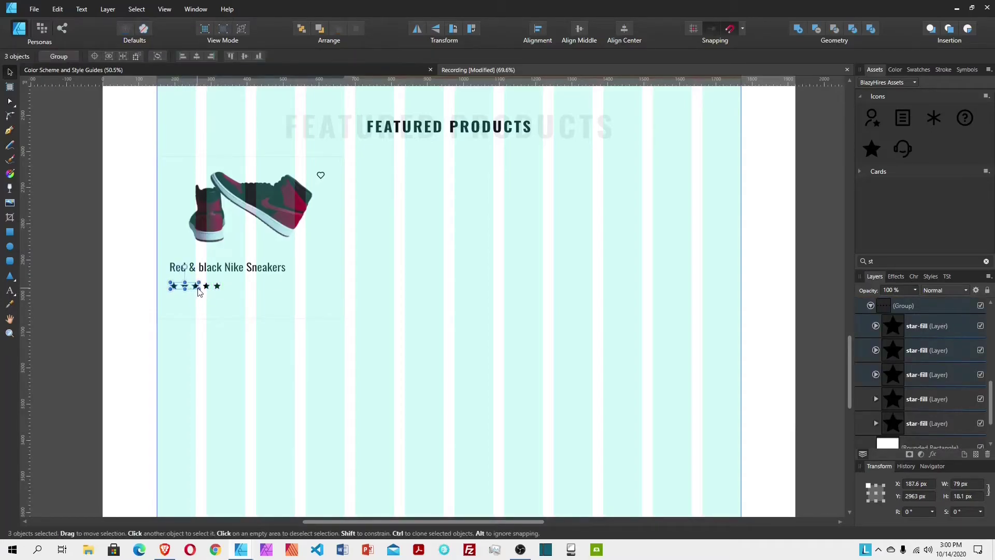
left_click(206, 287, "shift")
left_click(918, 70)
left_click(900, 144)
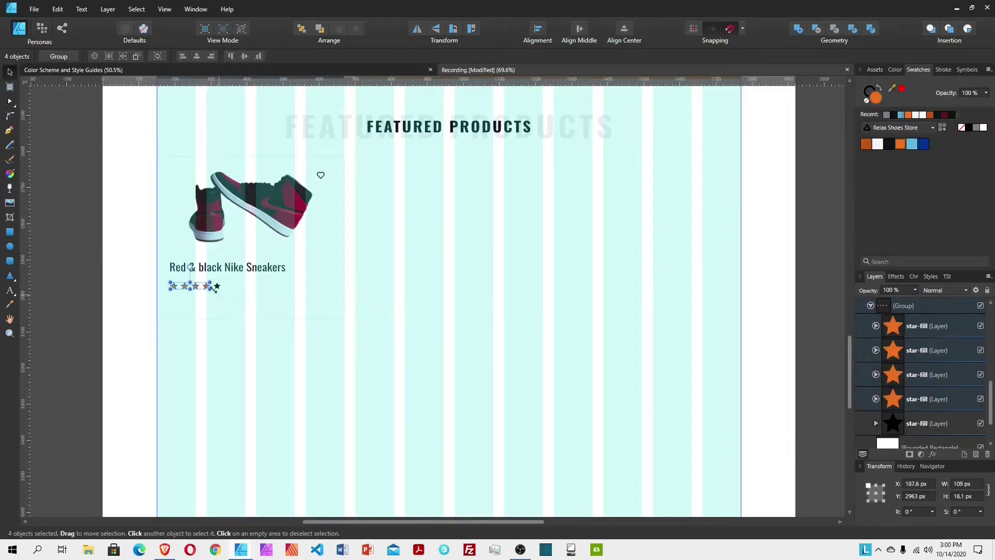
Step: Copy the product title down onto the star rating's row
left_click(238, 269)
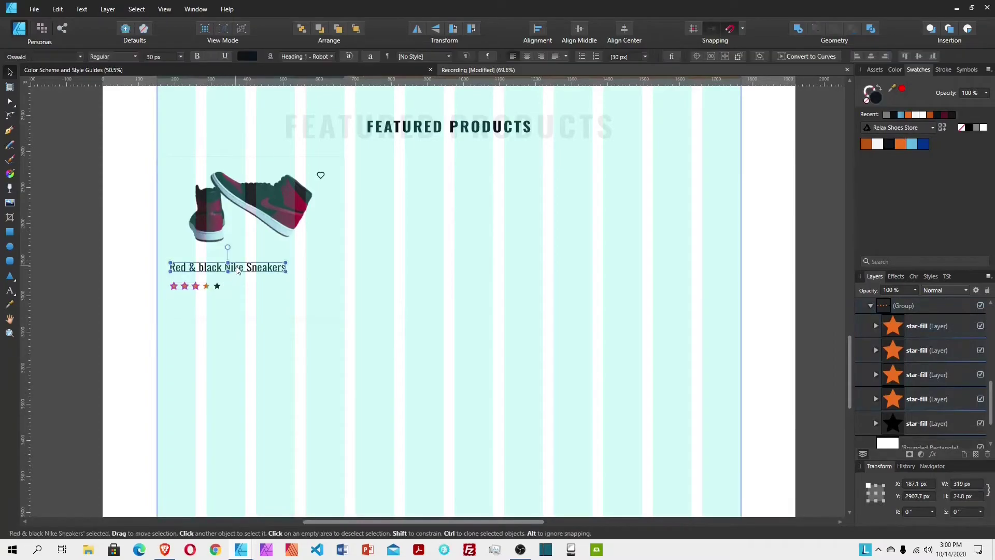
left_click(239, 299)
left_click(228, 270)
left_click_drag(229, 271, 273, 291)
Step: Replace the copied title's text with "(85 reviews)"
double_click(274, 291)
key("ctrl+a")
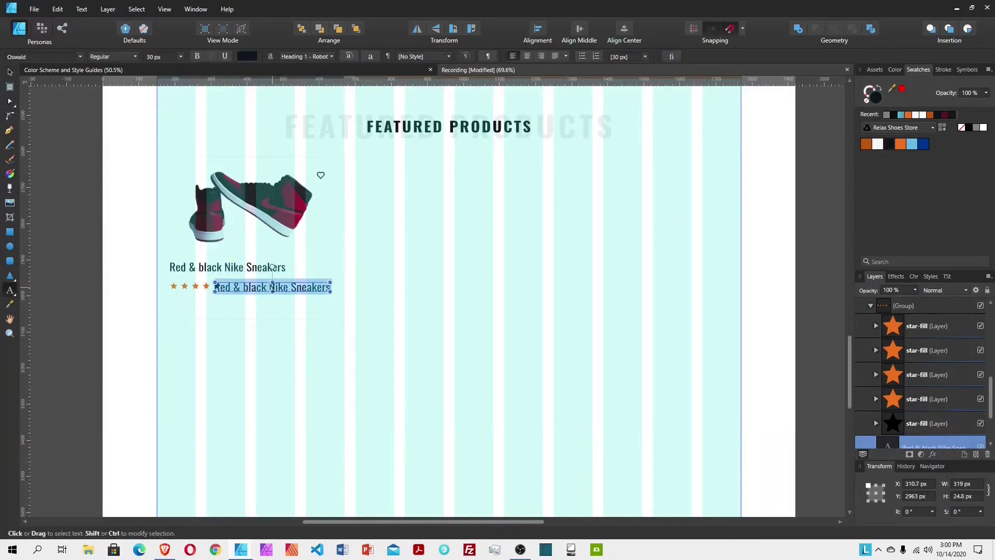
type("(")
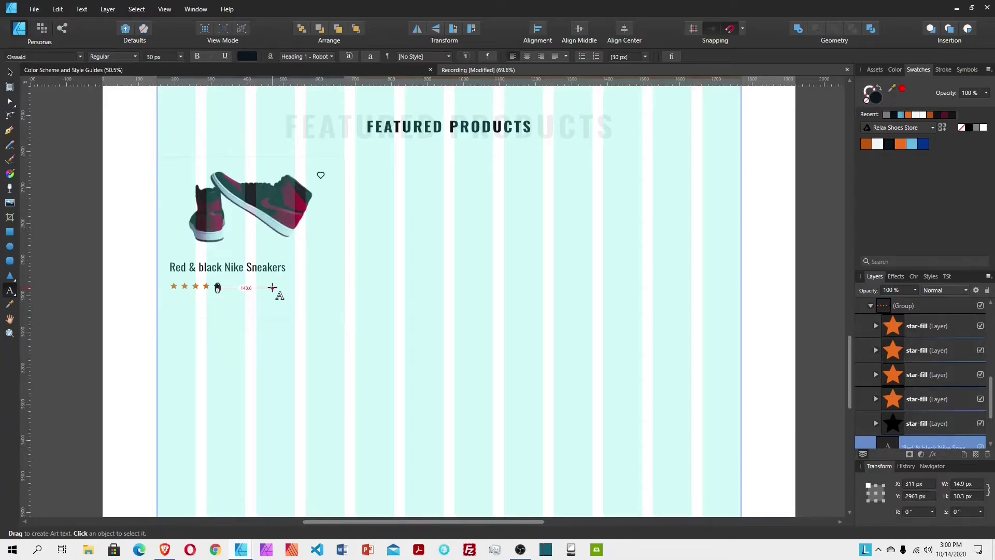
type("86)")
key("Left")
key("BackSpace")
type("5 reviews")
key("Escape")
Step: Set the reviews text to 20 px and position it just after the fifth star
left_click(10, 72)
left_click(152, 60)
type("1")
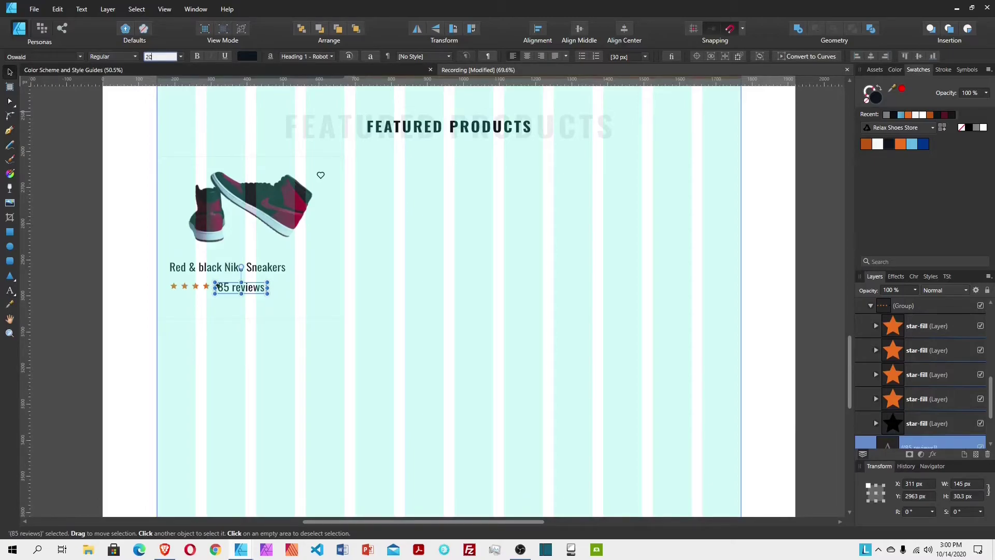
key("Return")
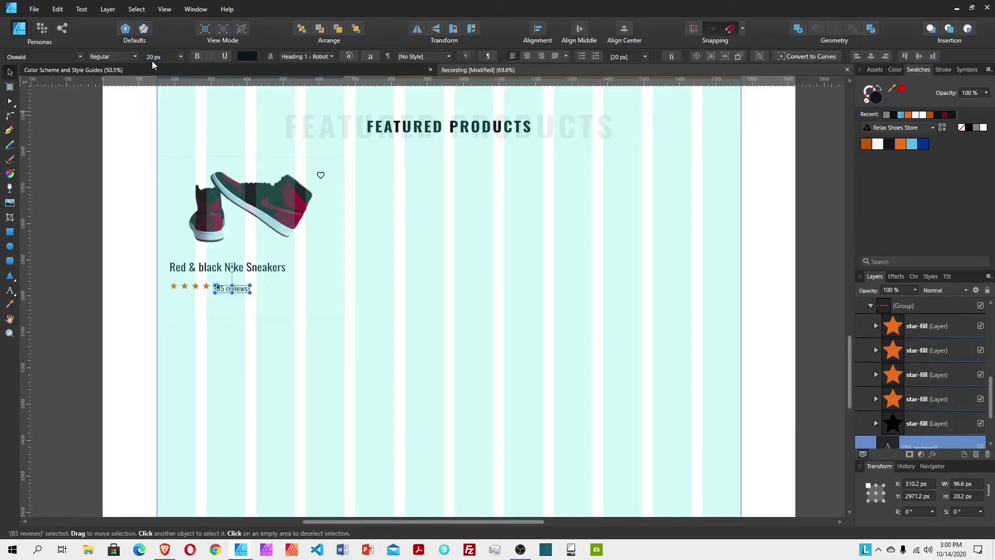
mouse_move(229, 291)
left_mouse_down()
mouse_move(248, 285)
mouse_move(239, 287)
left_mouse_up()
Step: Align the star group and the reviews text on their vertical middle and group them together
scroll(928, 370, "up", 3)
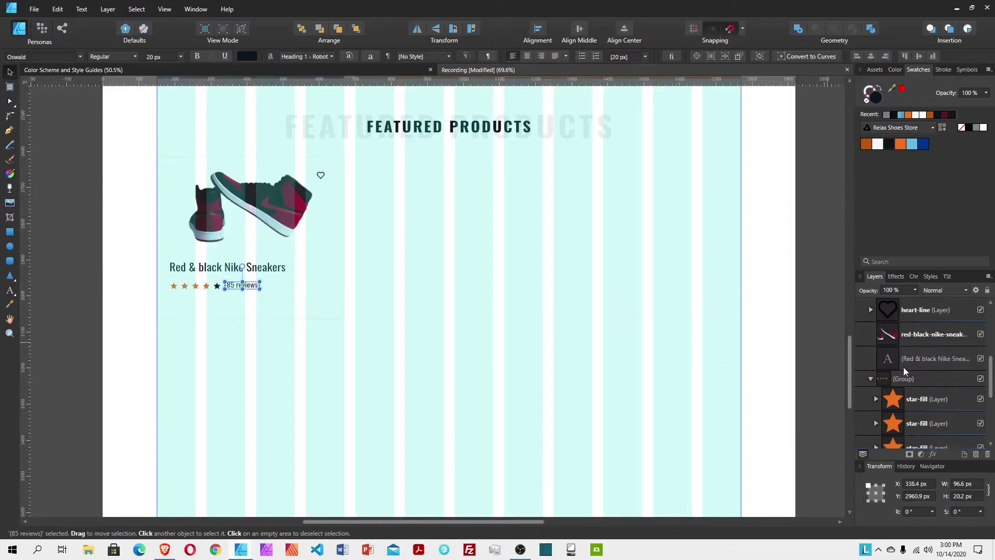
left_click(871, 378)
left_click(902, 379, "shift")
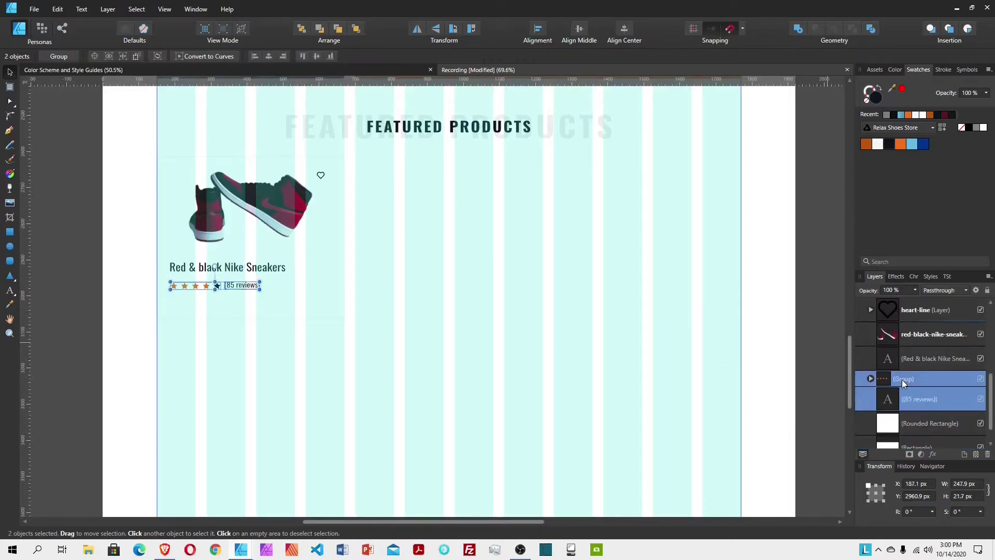
left_click(583, 27)
key("ctrl+g")
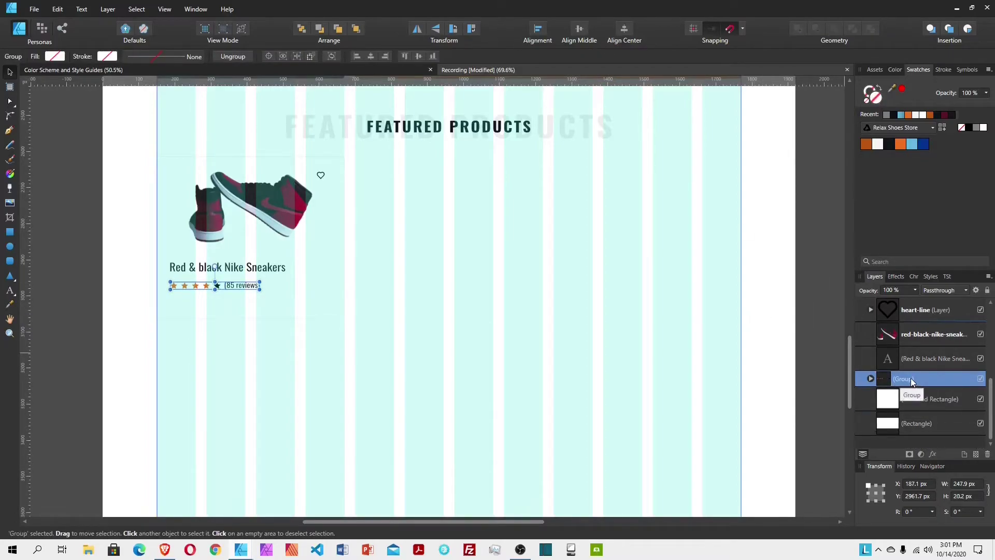
Step: Duplicate the product title and shift the copy to the right along the same line
left_click(911, 358)
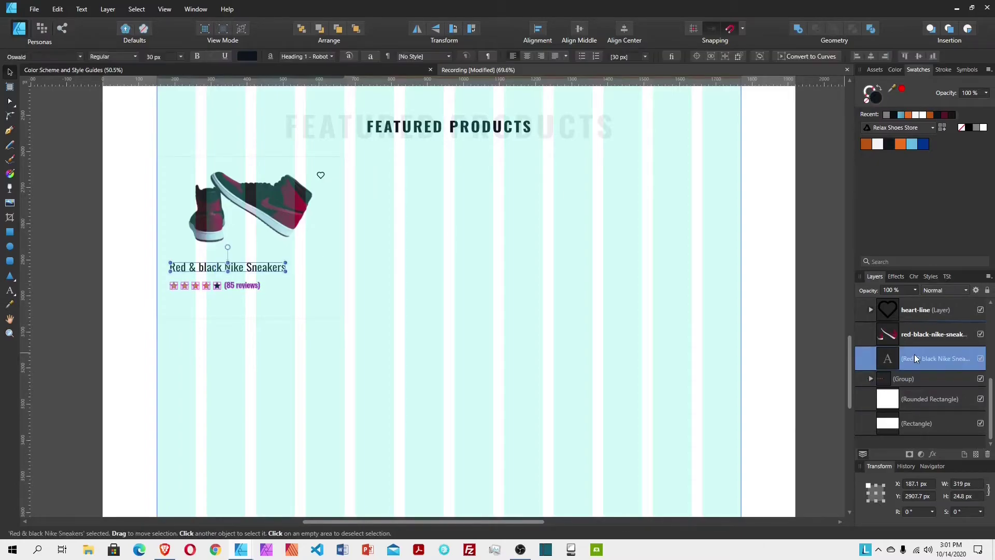
key("ctrl+j")
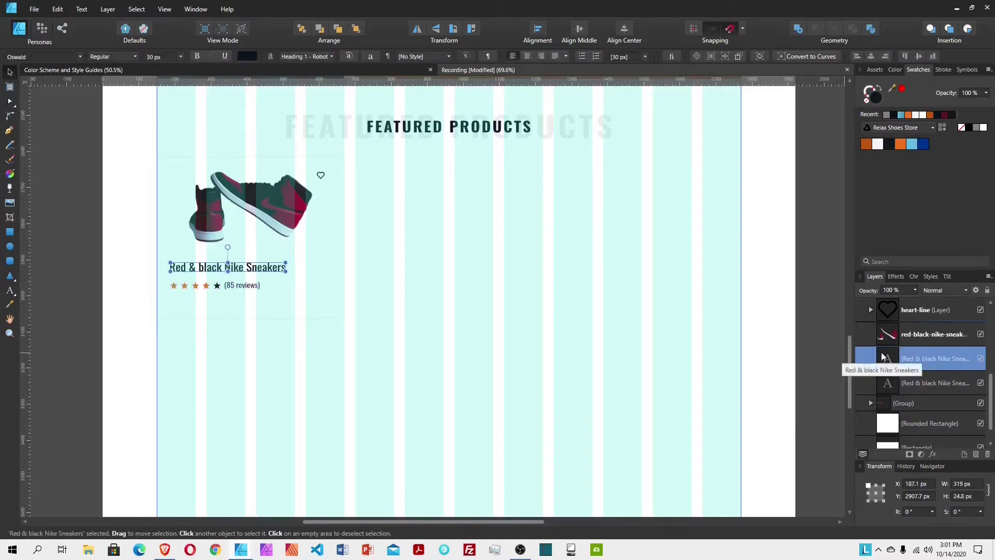
left_click_drag(247, 275, 304, 273)
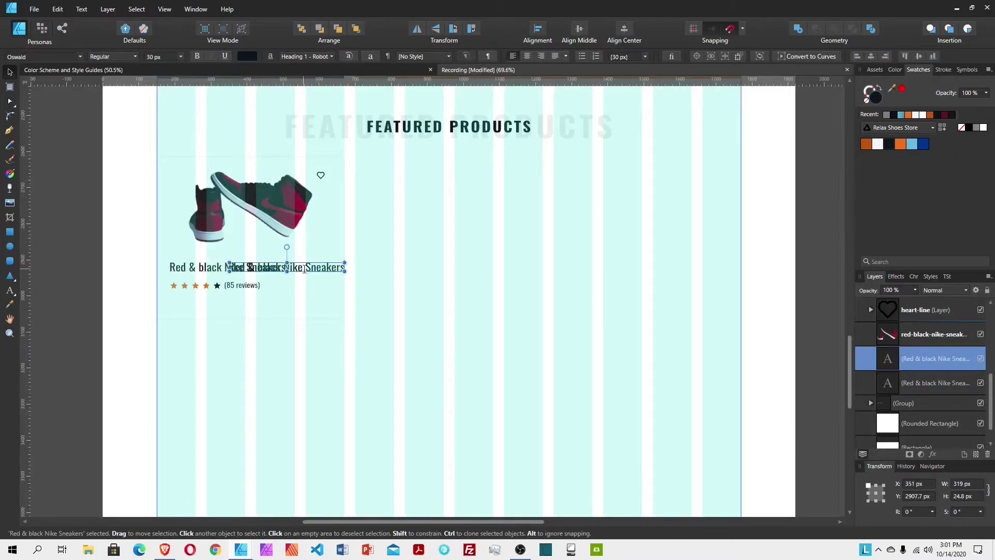
Step: Replace the duplicated title's text with "$125" and move it to the card's right edge, level with the title
double_click(304, 269)
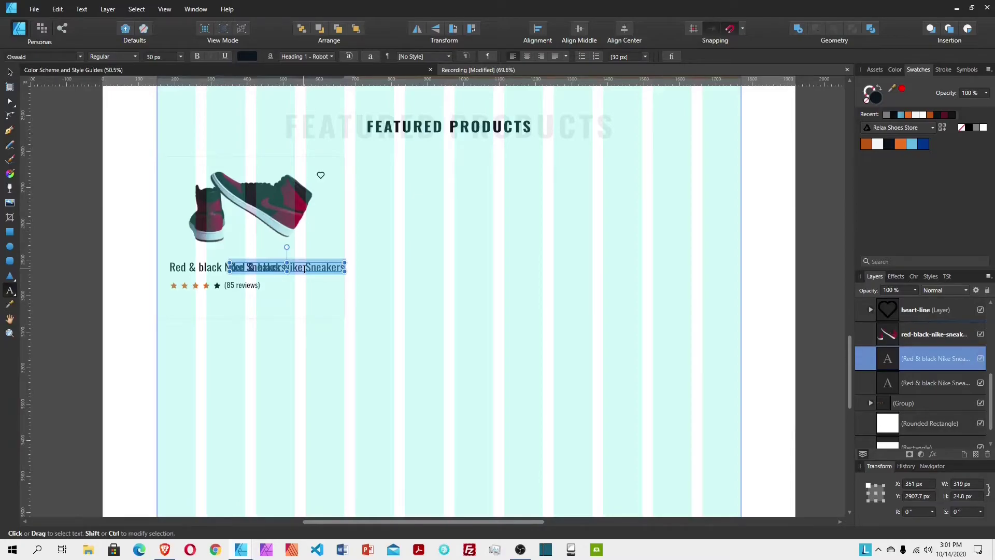
type("$")
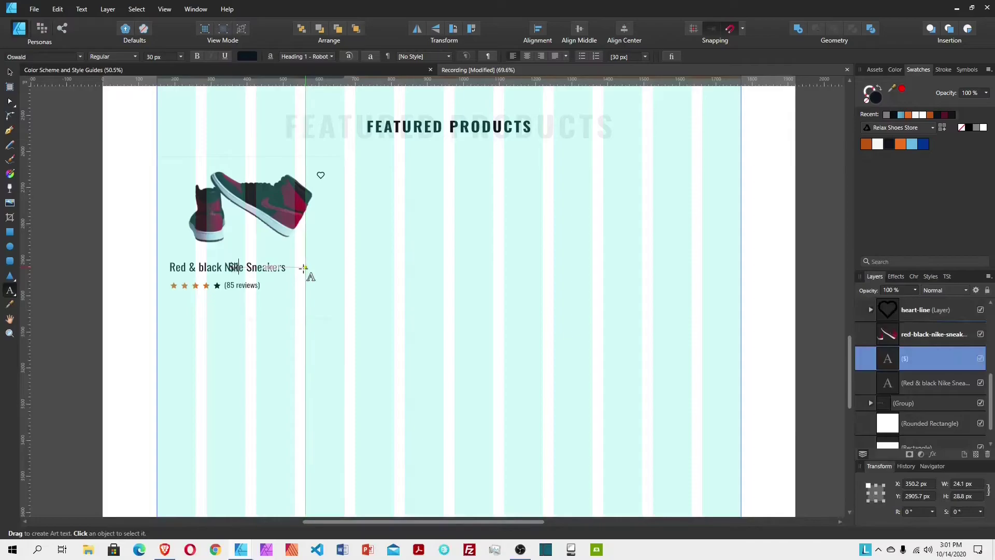
type("125")
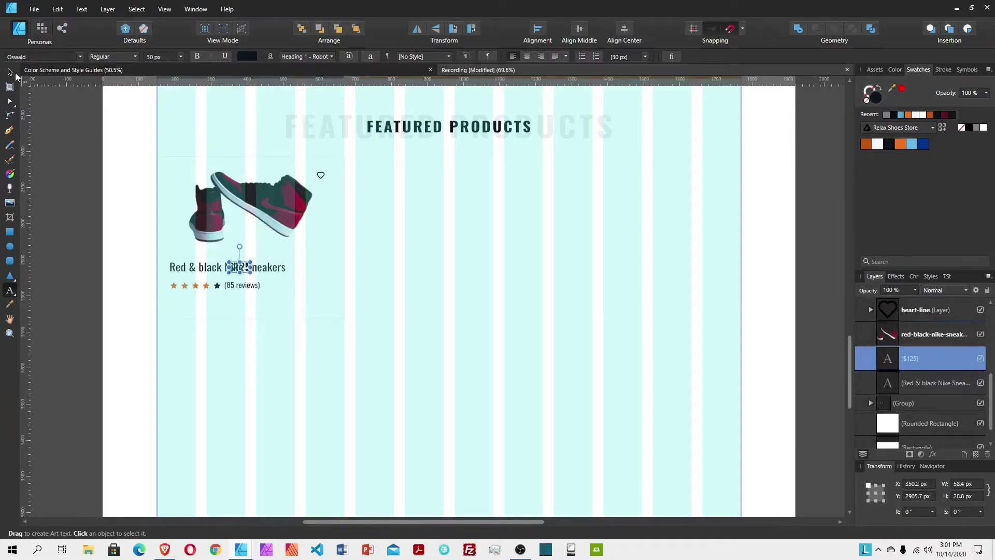
left_click(9, 72)
left_click_drag(247, 264, 338, 284)
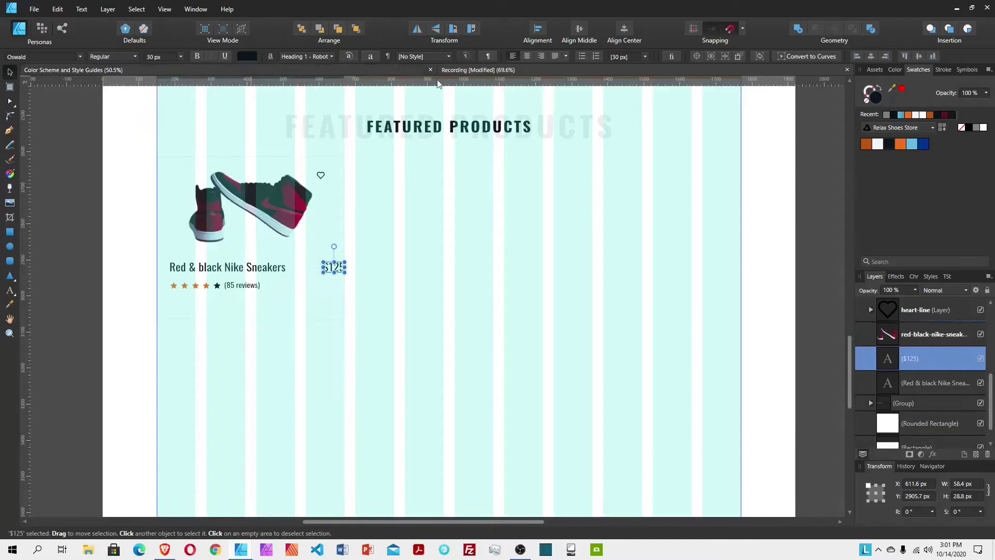
left_click(935, 382)
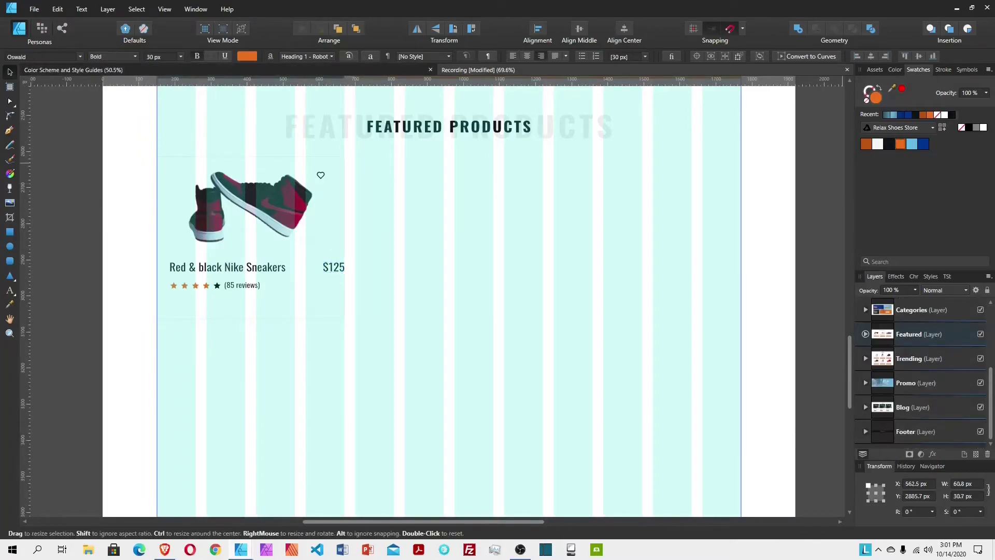
Step: Make the $125 price text bold and colour it with the palette's orange
left_click(339, 272)
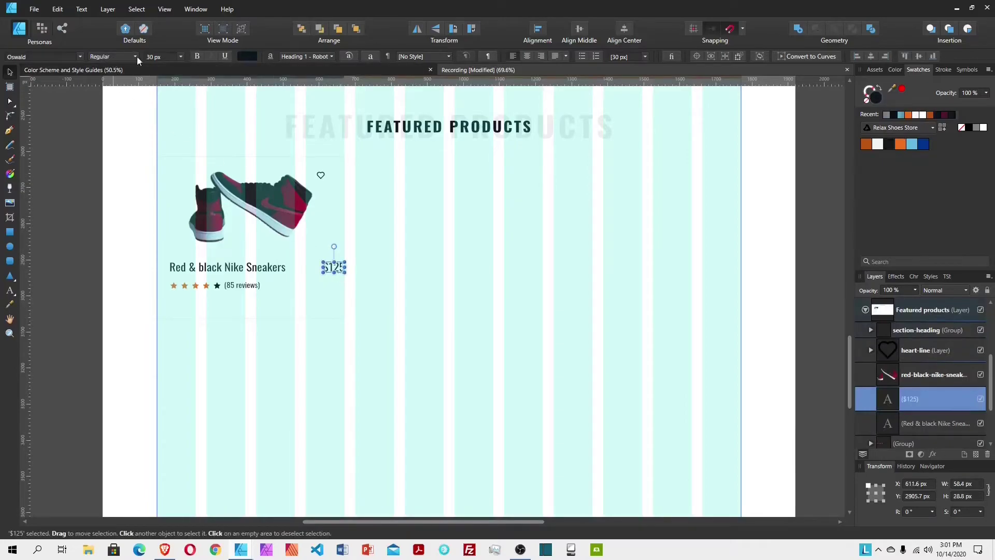
left_click(197, 56)
left_click(901, 145)
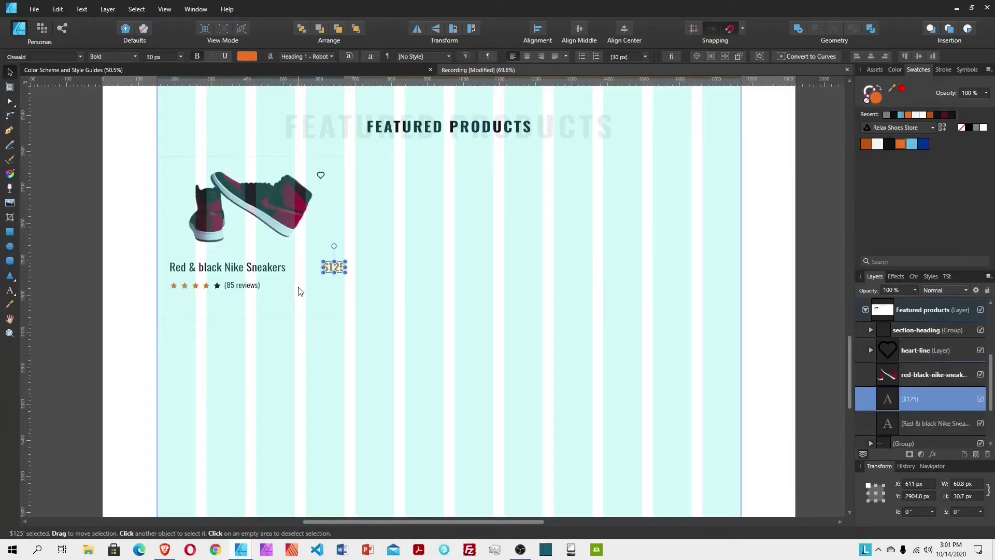
Step: Align the product title and the $125 price along their top edges
left_click(275, 272, "shift")
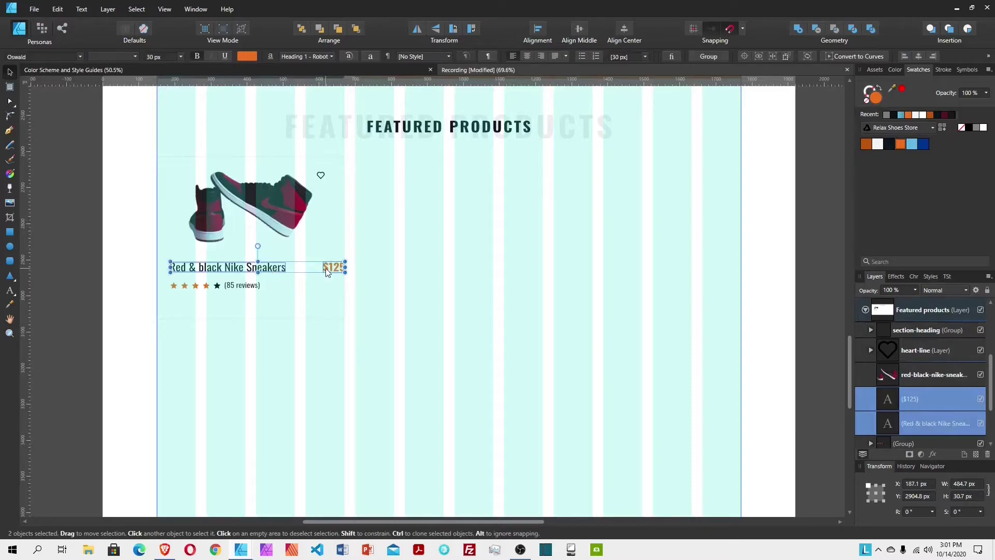
left_click(537, 29)
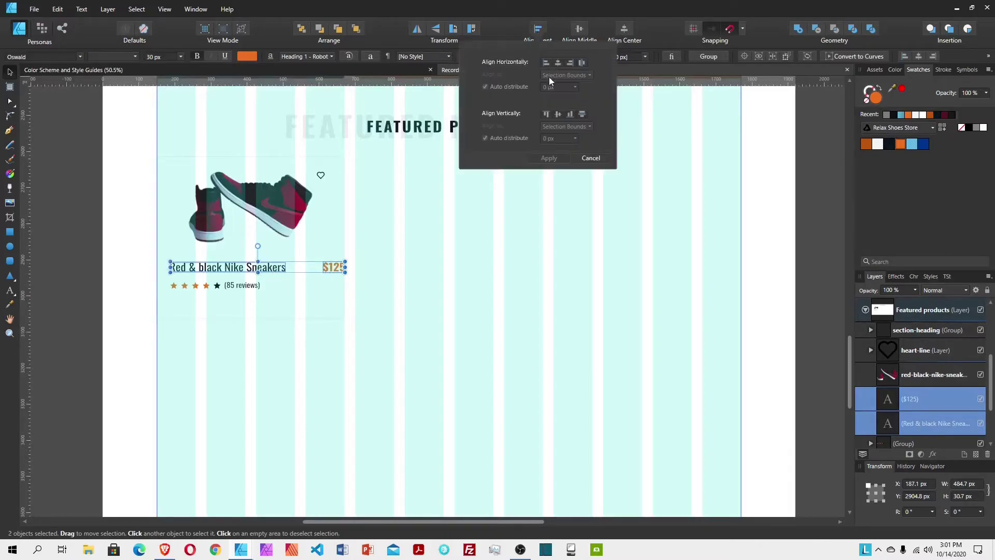
left_click(548, 113)
left_click(558, 159)
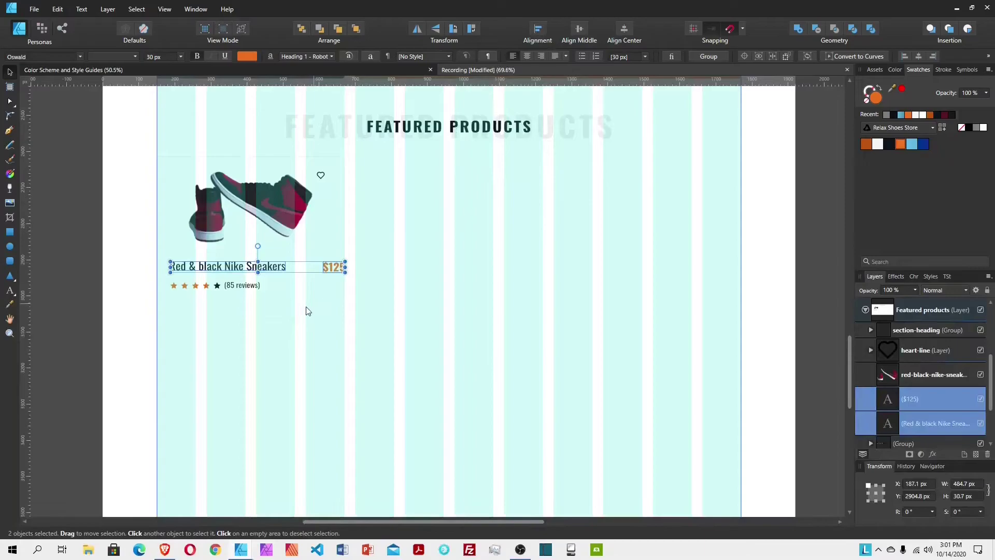
Step: Copy the ADD TO BAG button from the Color Scheme and Style Guides document into the product card, resting on the card's bottom edge
left_click(262, 303)
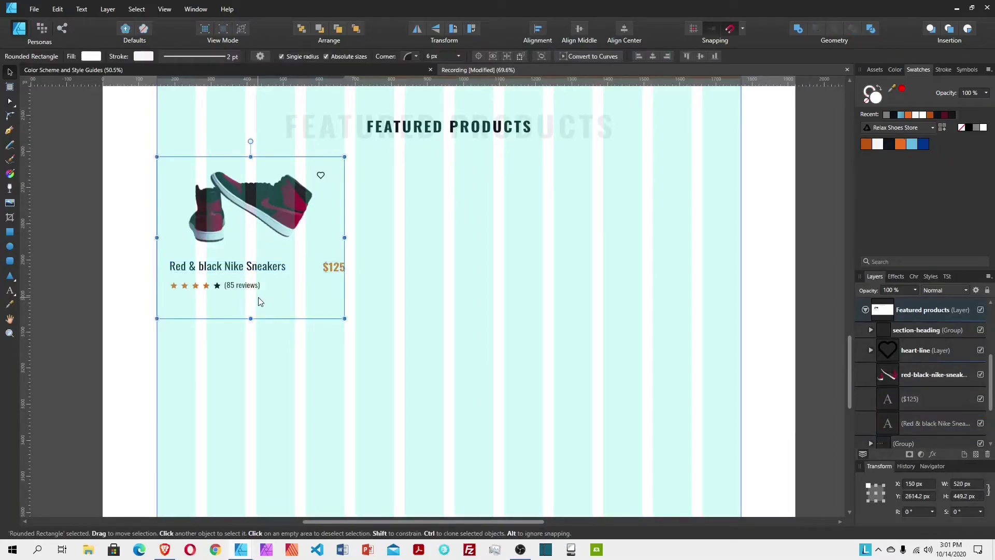
scroll(384, 206, "up", 2)
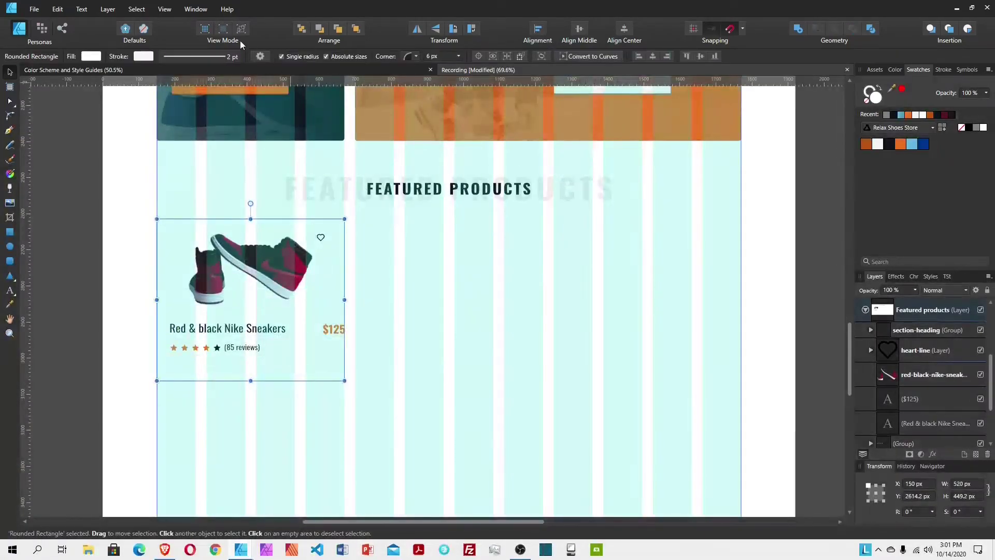
left_click(267, 69)
scroll(302, 275, "down", 2)
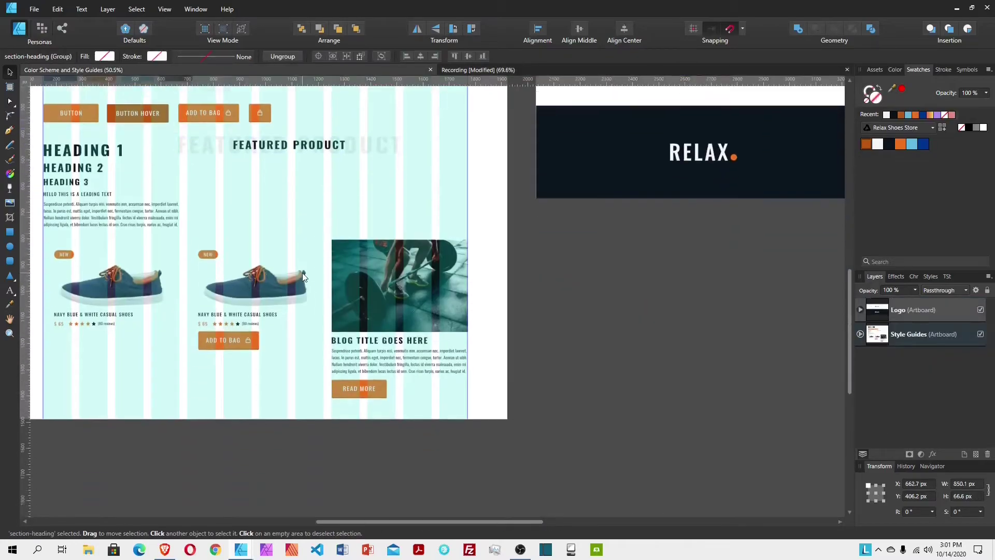
scroll(292, 280, "up", 3)
left_click(216, 204)
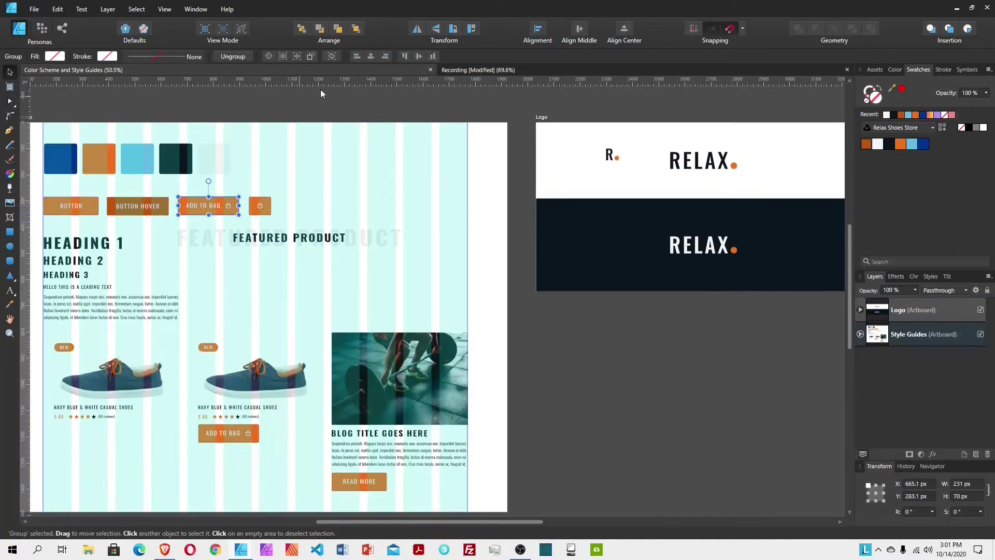
left_click(485, 71)
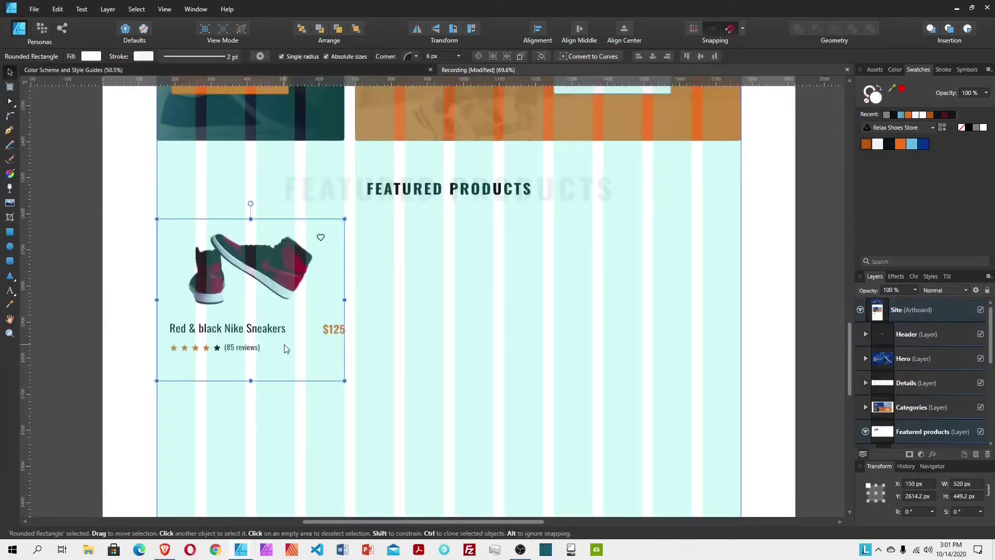
key("ctrl+v")
left_click_drag(400, 297, 246, 367)
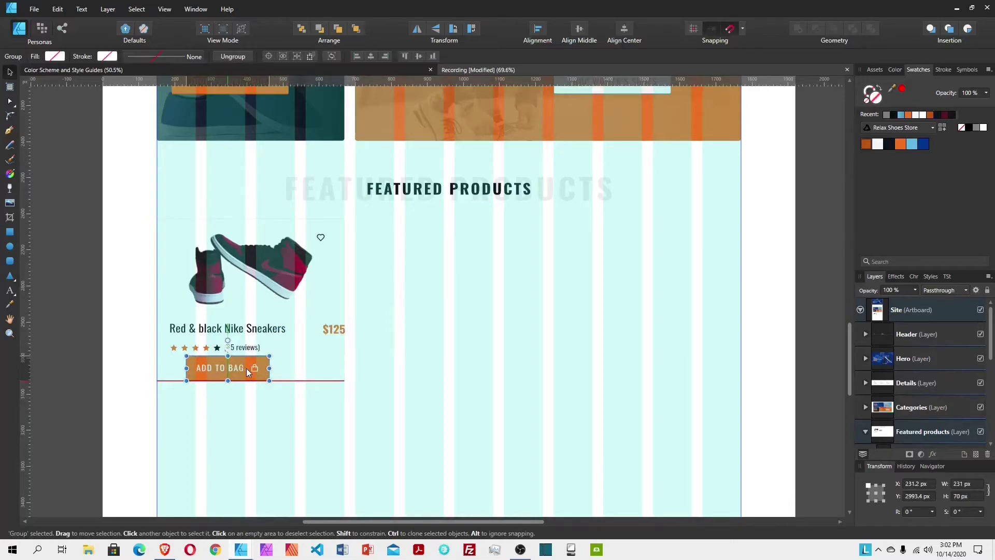
Step: Move both background rectangles of the ADD TO BAG button to the card's left edge and stretch them to the card's right edge
double_click(247, 372)
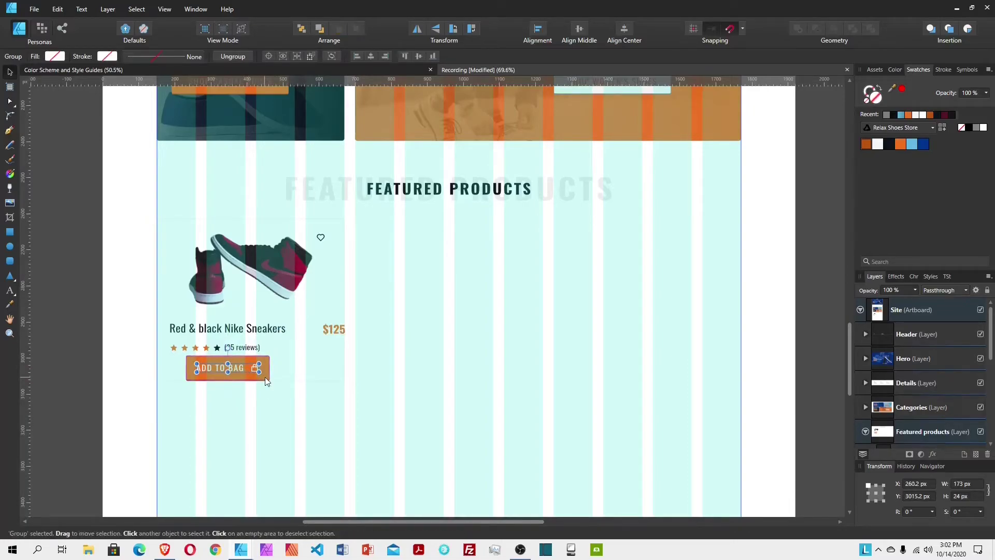
left_click(265, 378)
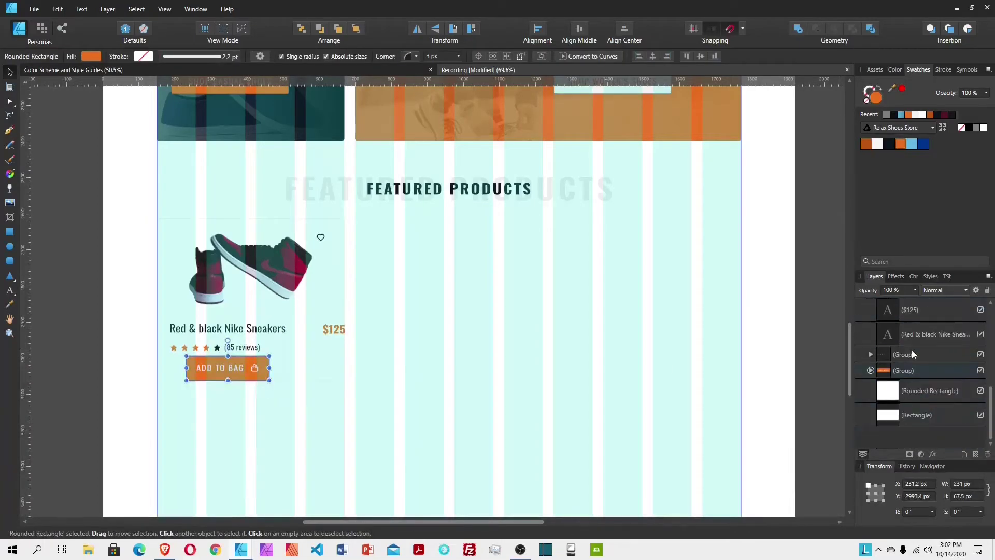
scroll(931, 361, "down", 2)
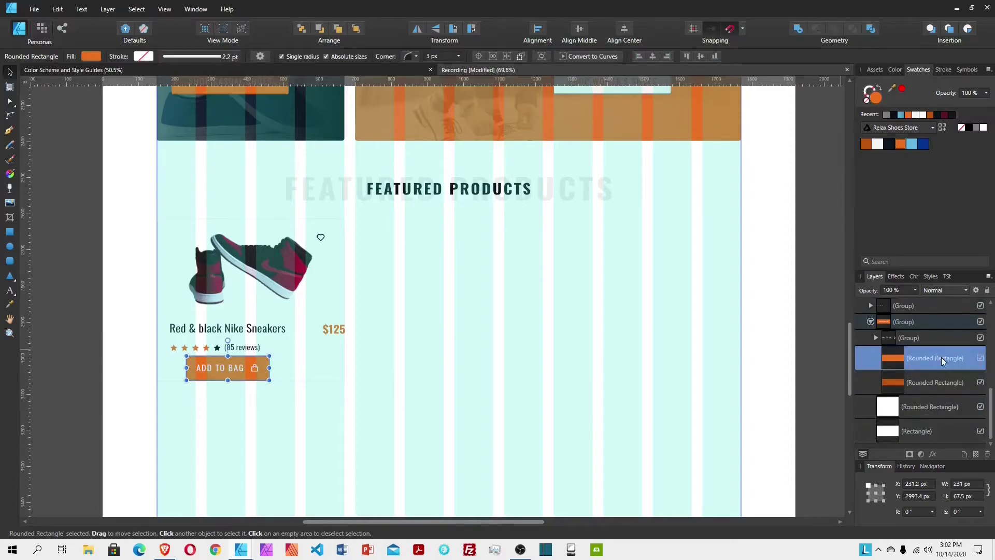
left_click(917, 378, "shift")
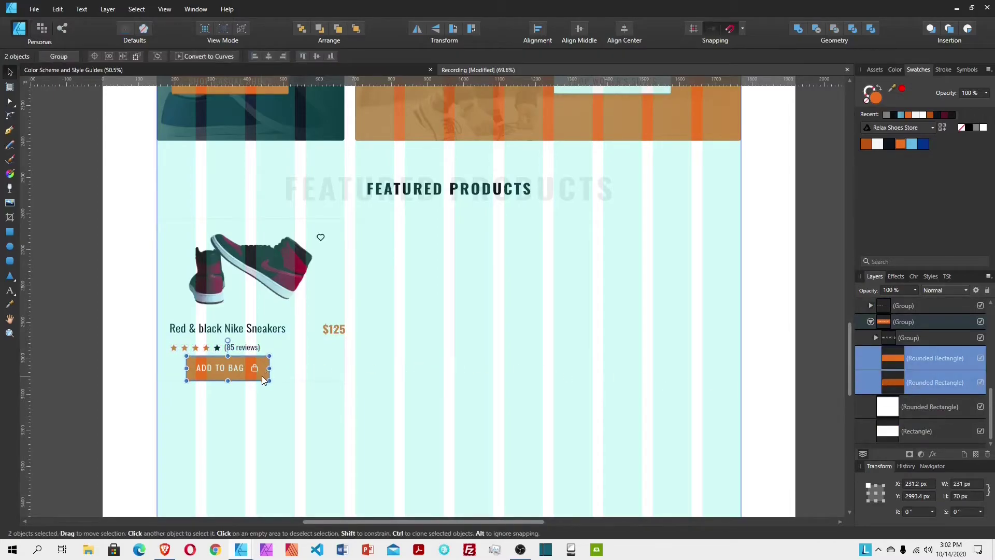
left_click_drag(253, 377, 234, 377)
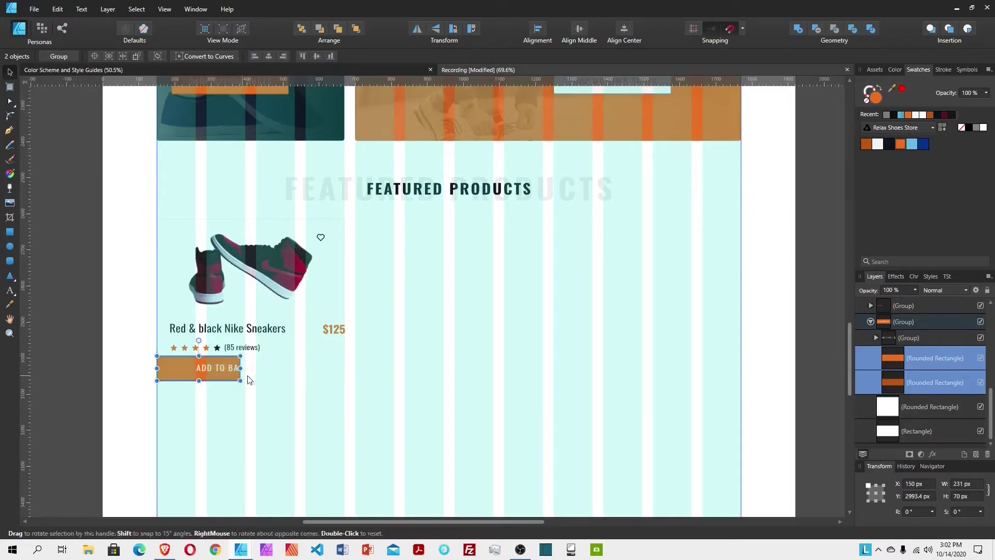
left_click_drag(239, 368, 345, 368)
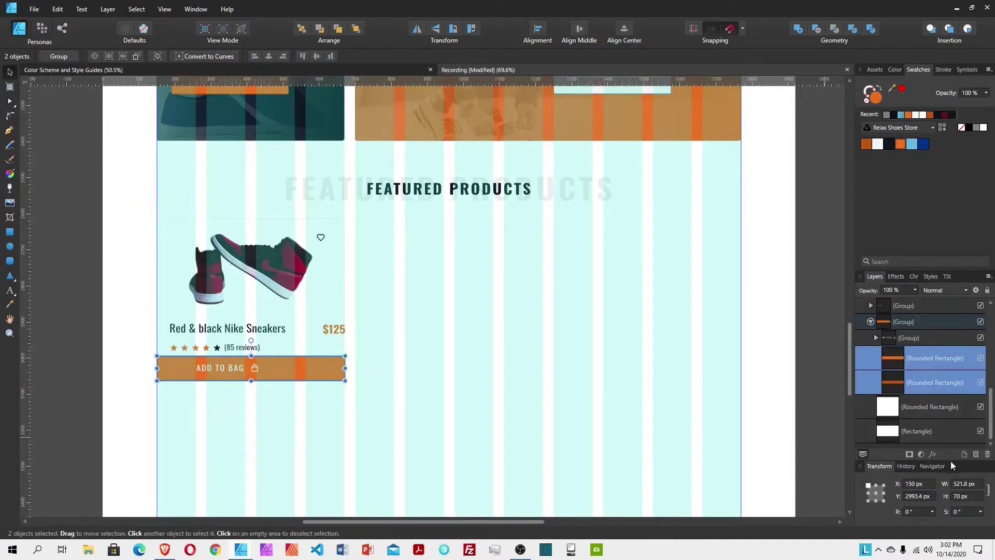
Step: Reduce the width of the button's two background rectangles by 80 px
left_click(980, 483)
type("-80")
key("Return")
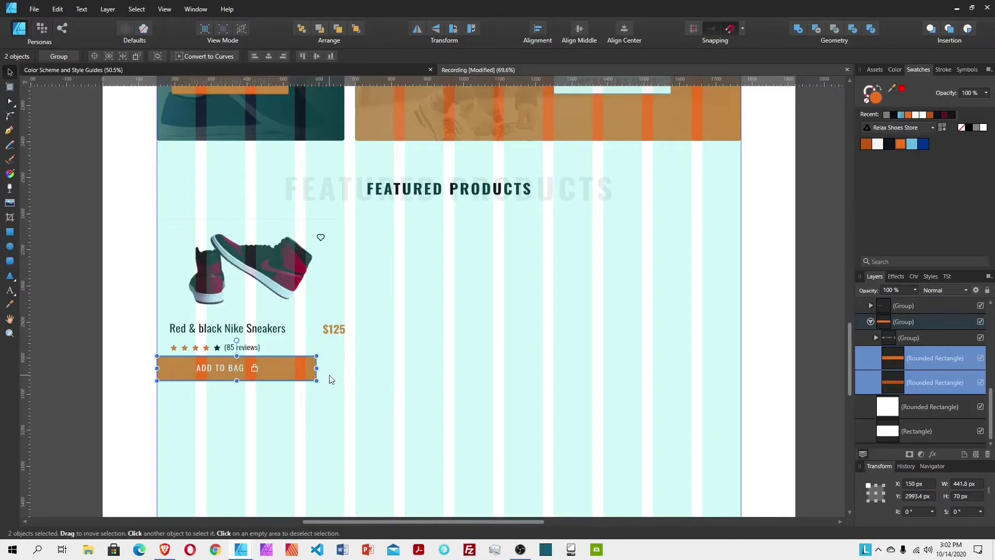
Step: Centre the button's label and bag icon horizontally on its orange background
left_click(910, 338)
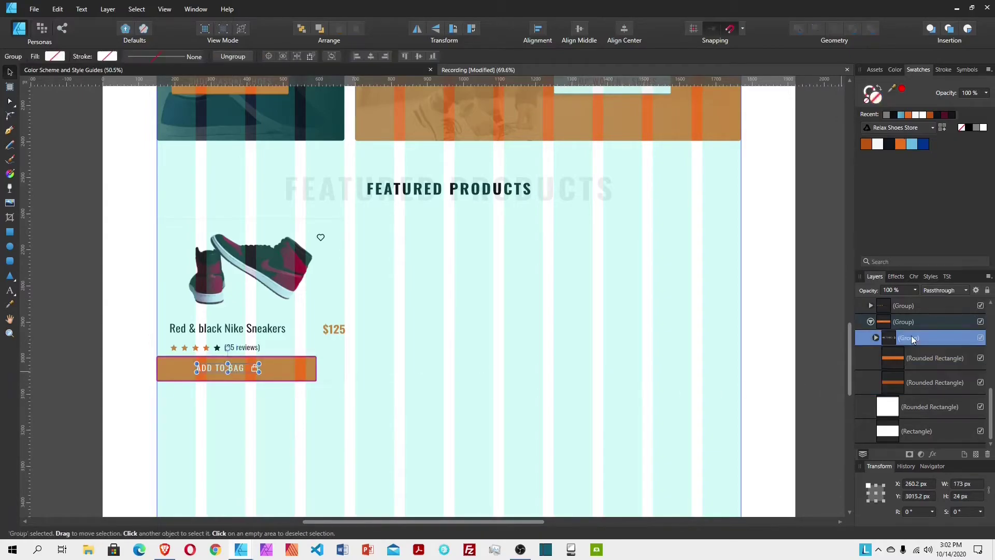
left_click(919, 357, "ctrl")
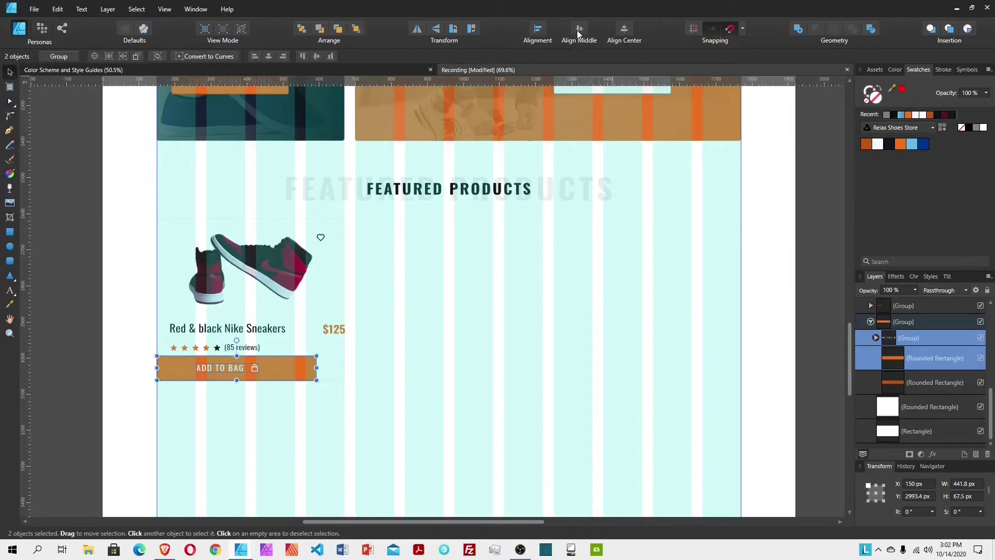
left_click(624, 29)
Step: Centre the ADD TO BAG button horizontally within the product card
left_click(321, 368)
left_click(305, 374)
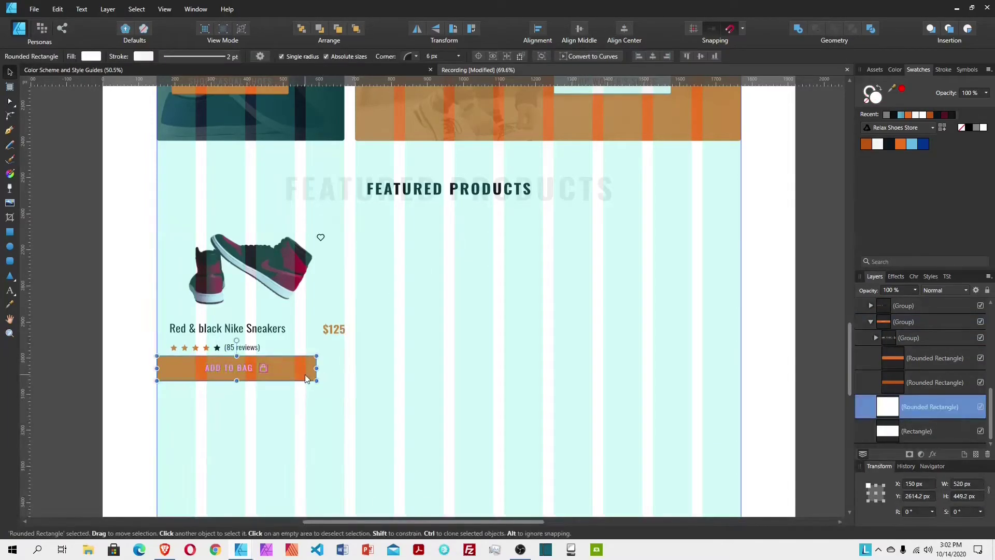
left_click(333, 372, "shift")
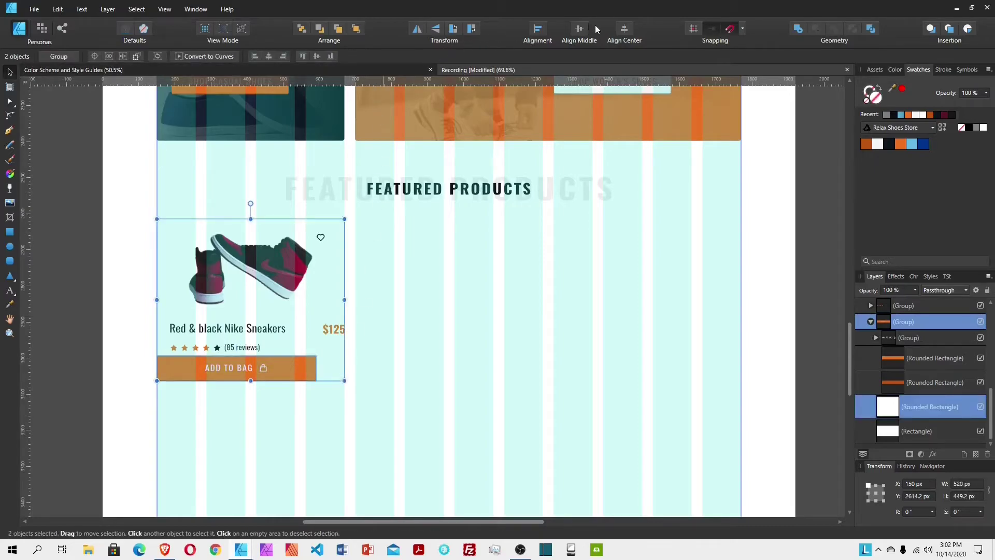
left_click(624, 29)
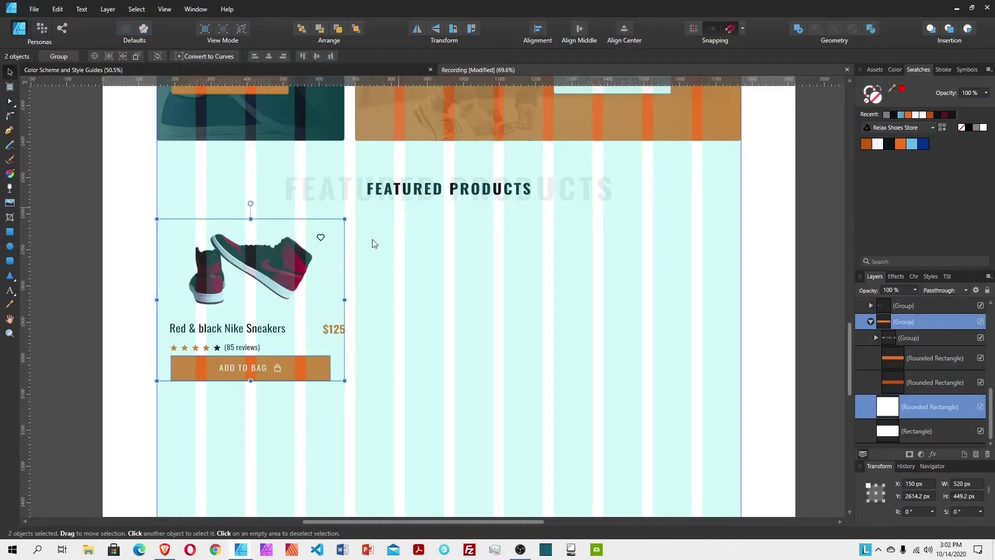
Step: Group the product title with the $125 price
left_click(261, 330)
left_click(248, 348)
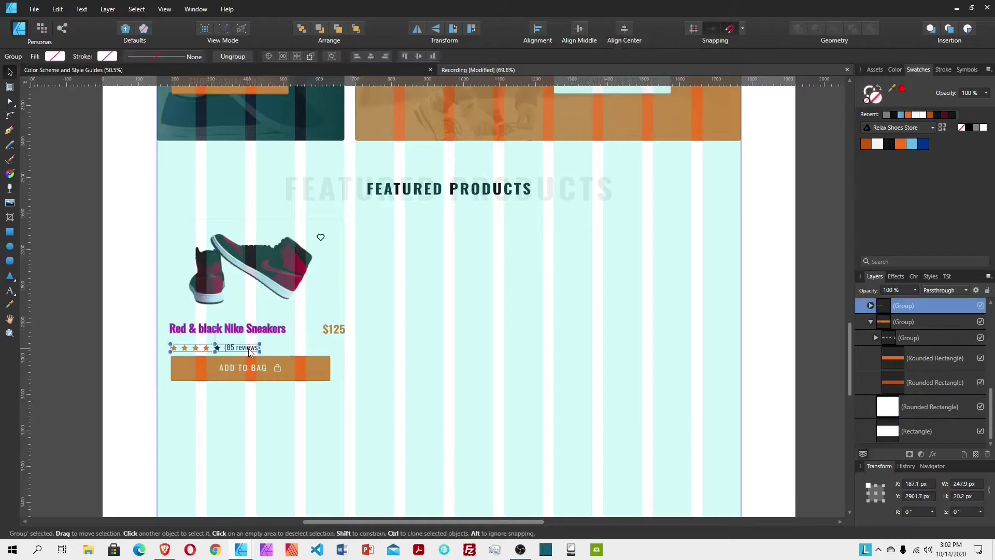
key("Escape")
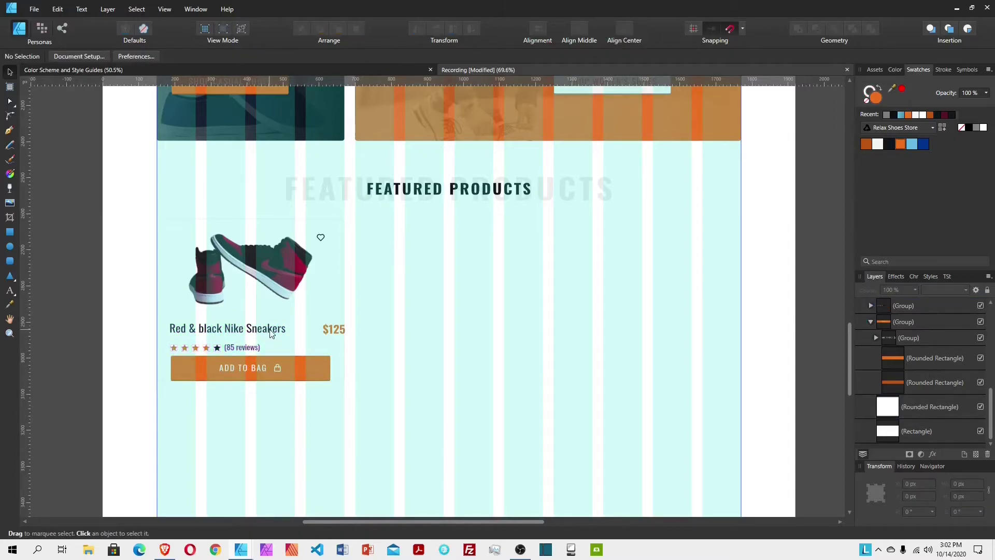
left_click(273, 331)
left_click(327, 326, "shift")
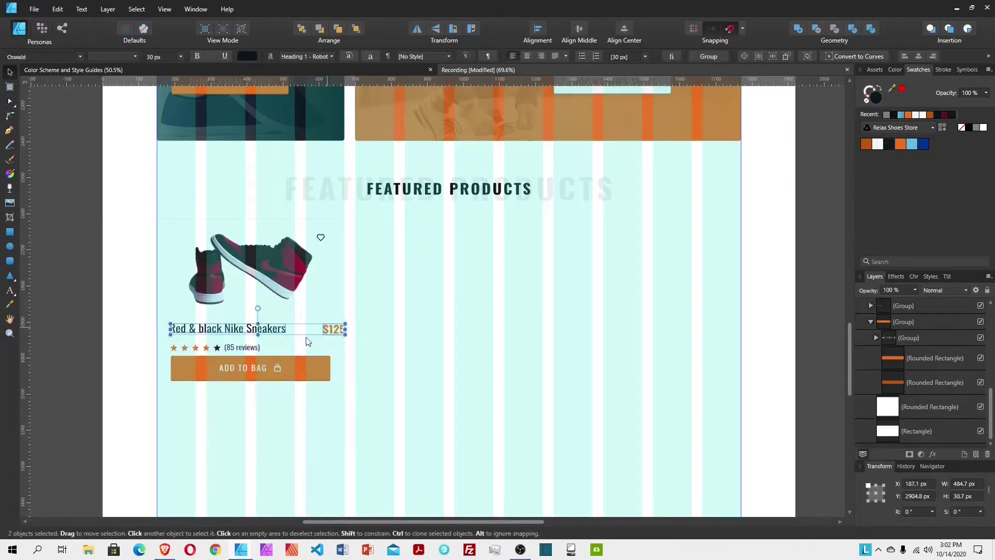
key("ctrl+g")
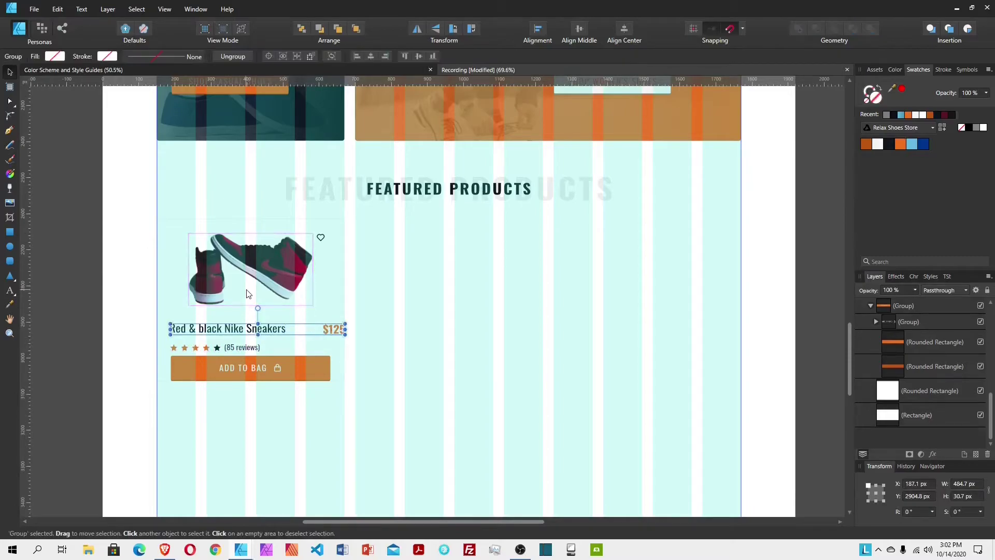
Step: Move the star rating row slightly closer to the title and group it with the title and price
left_click(188, 349)
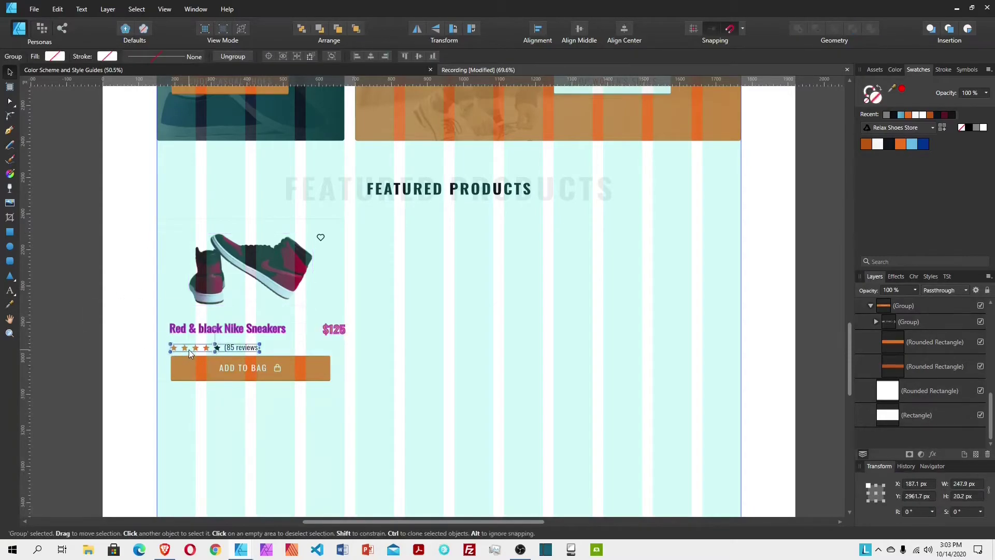
left_click_drag(189, 350, 189, 355)
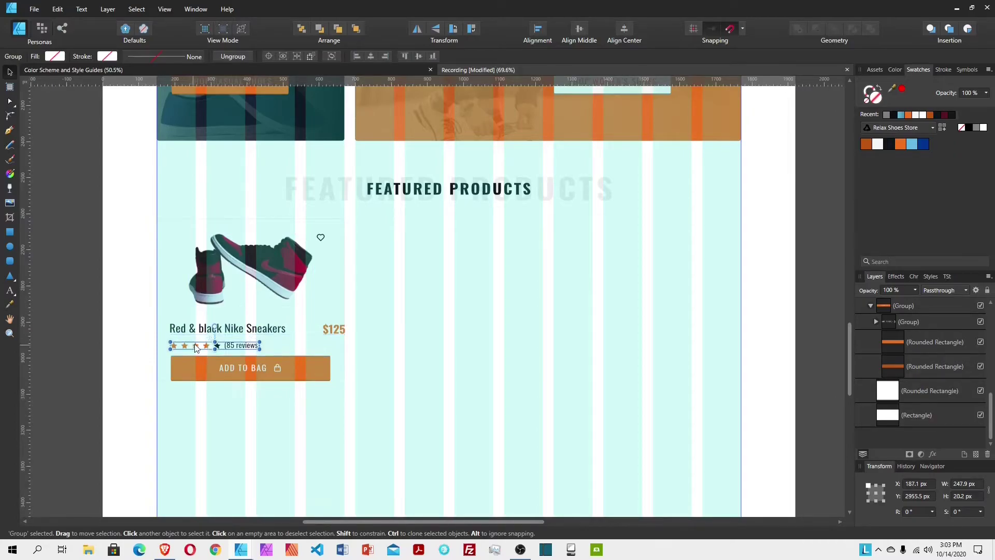
left_click(253, 332, "shift")
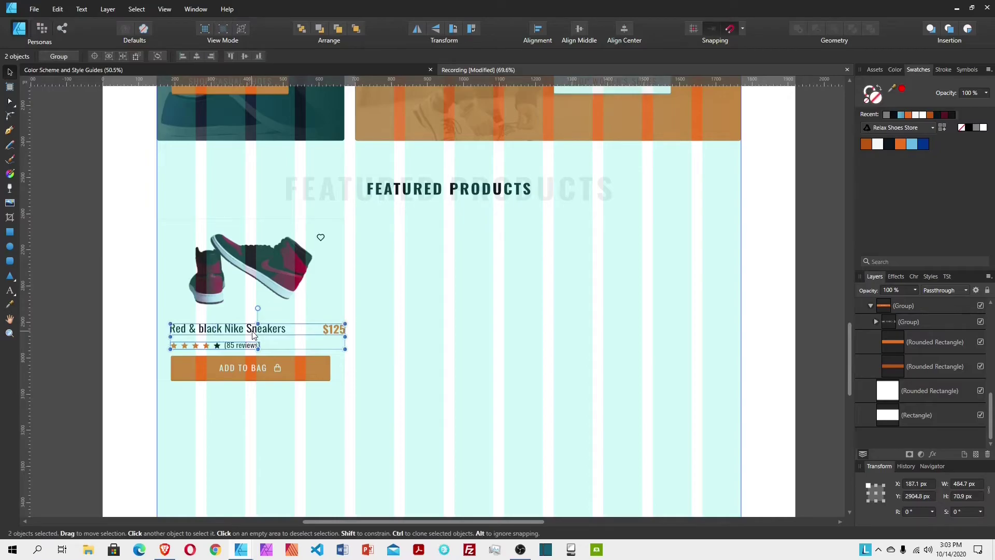
key("ctrl+g")
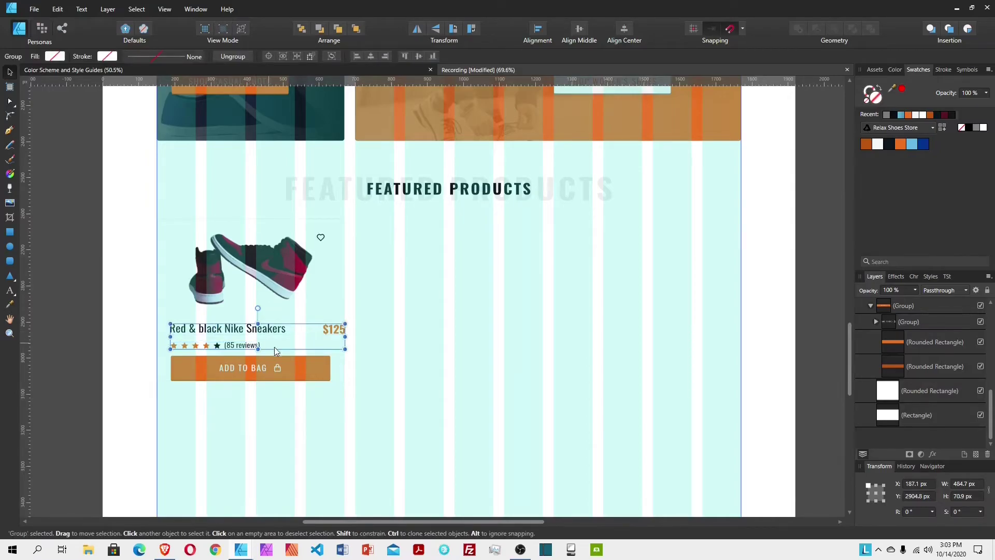
Step: Lower the ADD TO BAG button beneath the rating row, and reposition it with the product details about 40 px below the sneaker image
left_click_drag(297, 364, 297, 364)
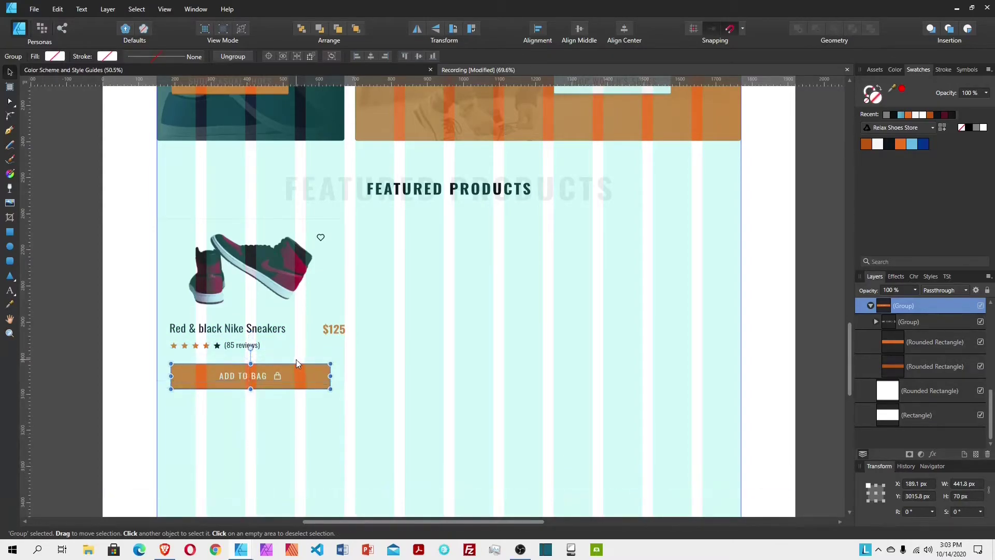
left_click(234, 336, "shift")
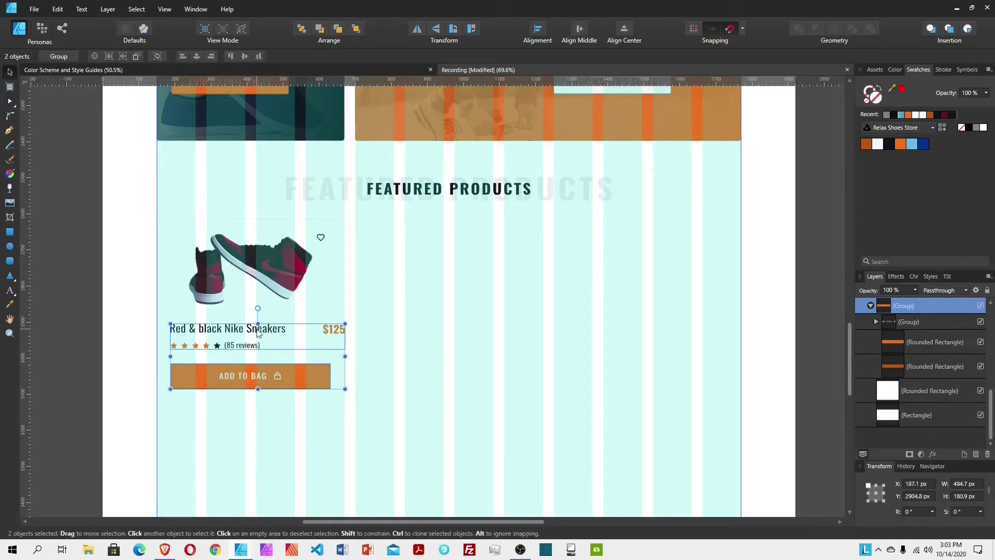
left_click_drag(255, 331, 255, 318)
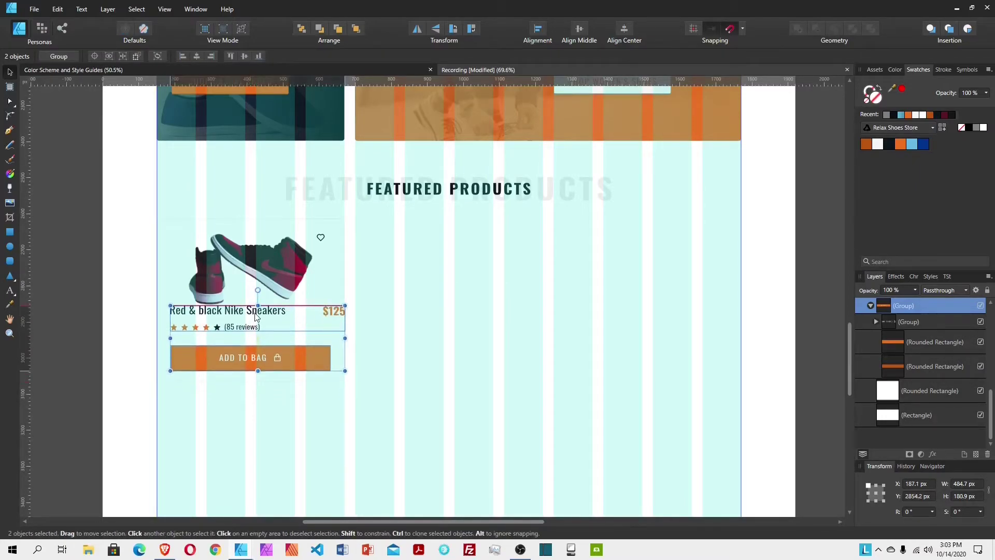
key("shift+Down")
key("shift+Down")
key("shift+Down")
key("shift+Down")
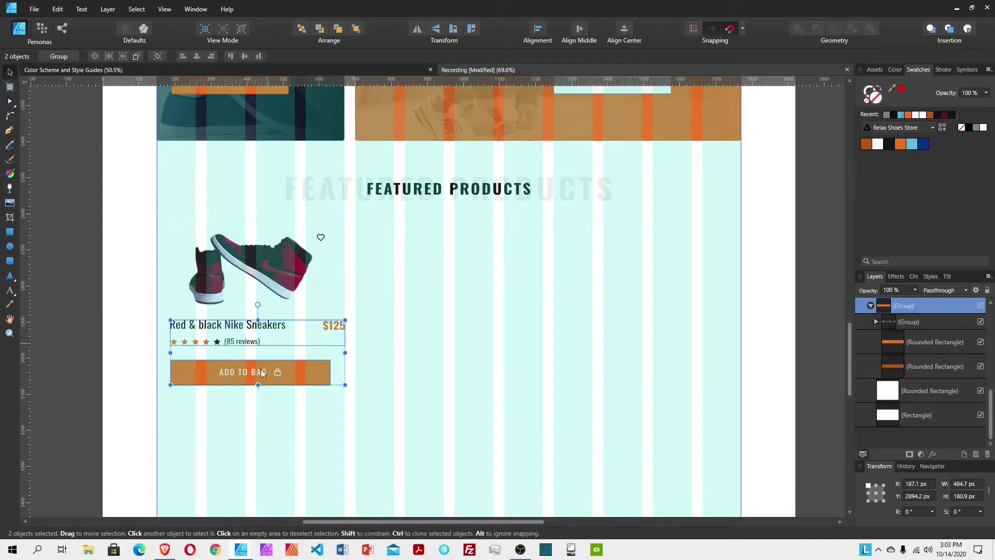
Step: Extend the white card background to the ADD TO BAG button's lower edge, and add 40 px for a 500.9 px height
left_click(342, 298)
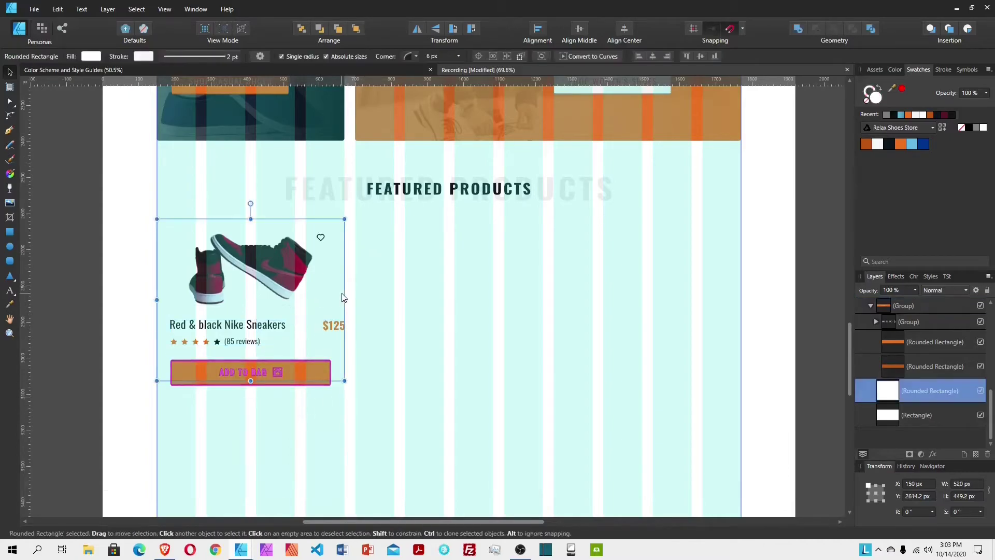
left_click_drag(251, 384, 251, 388)
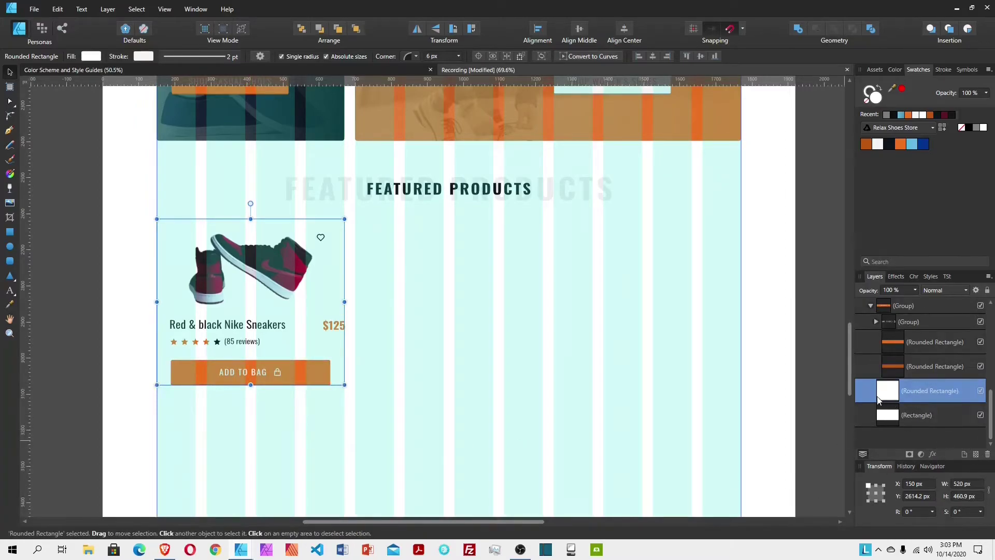
left_click(977, 496)
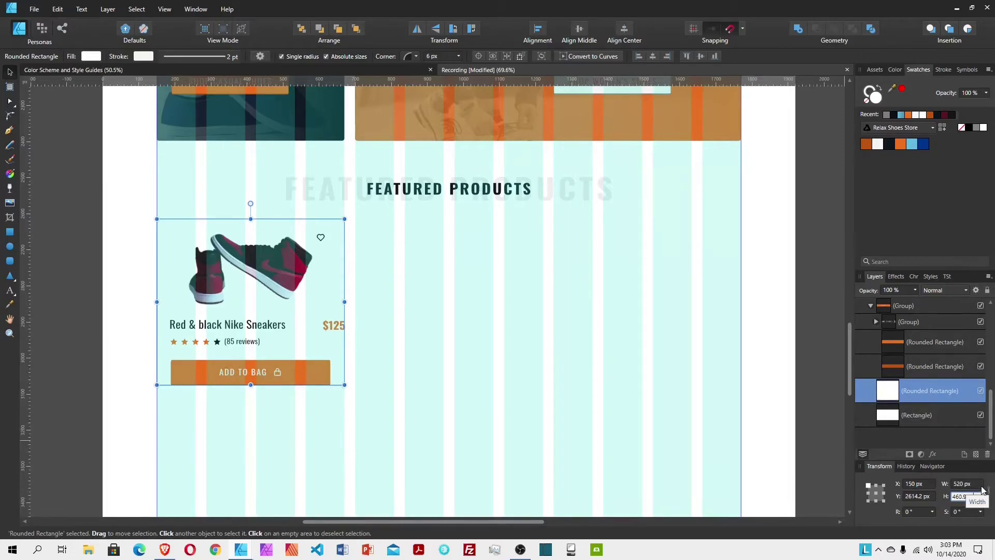
type("500")
key("Return")
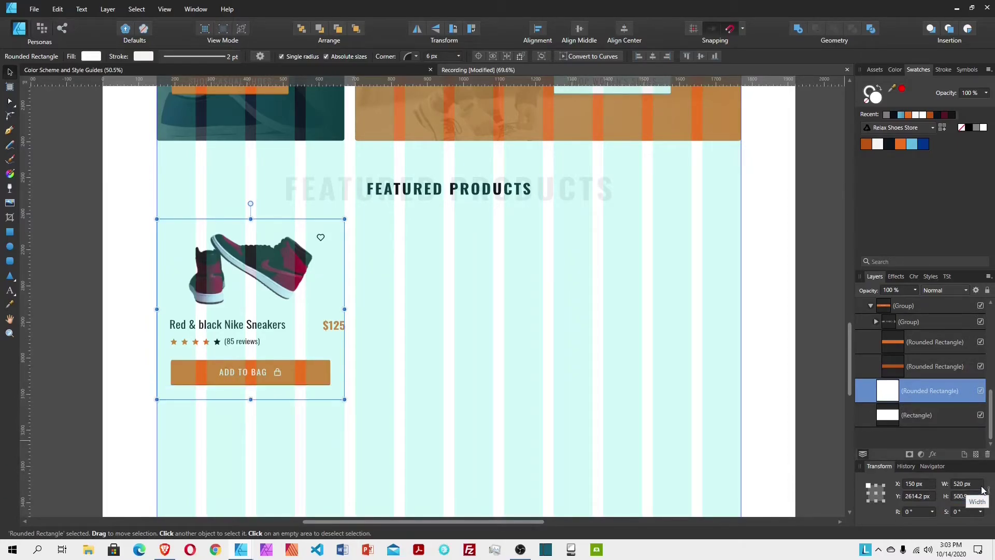
Step: Position the group holding the title, rating and price 40 px inside the card's left edge
left_click(235, 332)
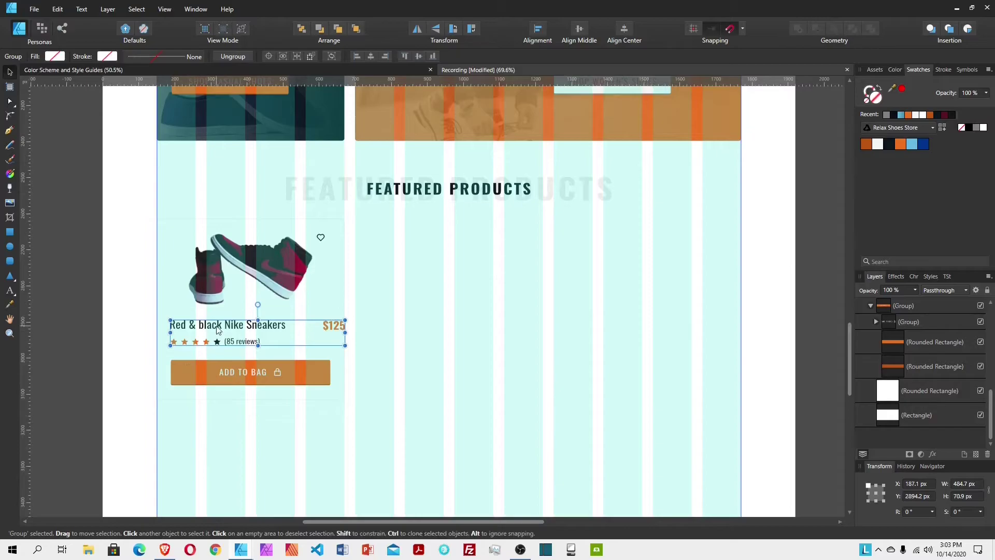
left_click_drag(218, 330, 204, 330)
key("shift+Right")
key("shift+Right")
key("shift+Right")
key("shift+Right")
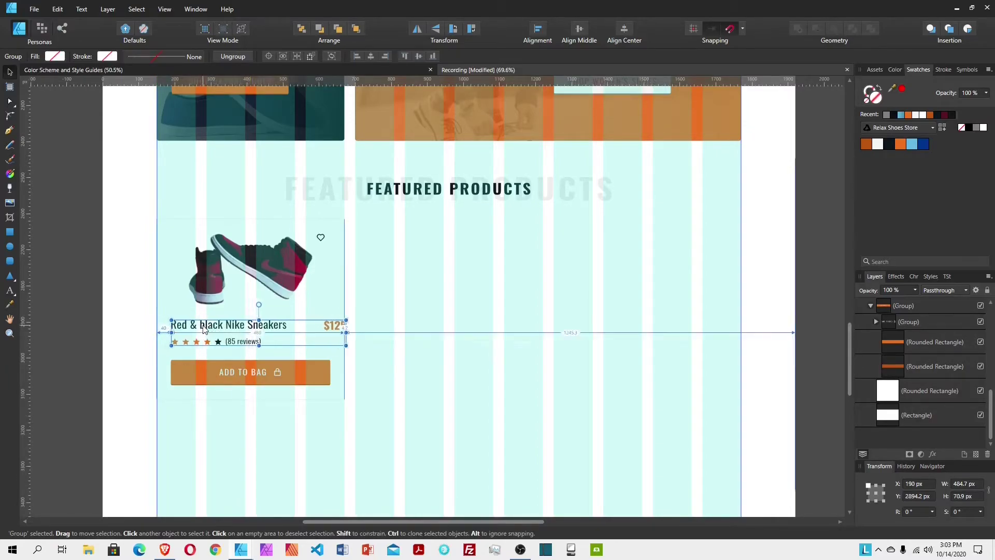
Step: Move the $125 price inward until it sits 40 px from the card's right edge, flush with the ADD TO BAG button
double_click(330, 327)
left_click(331, 325)
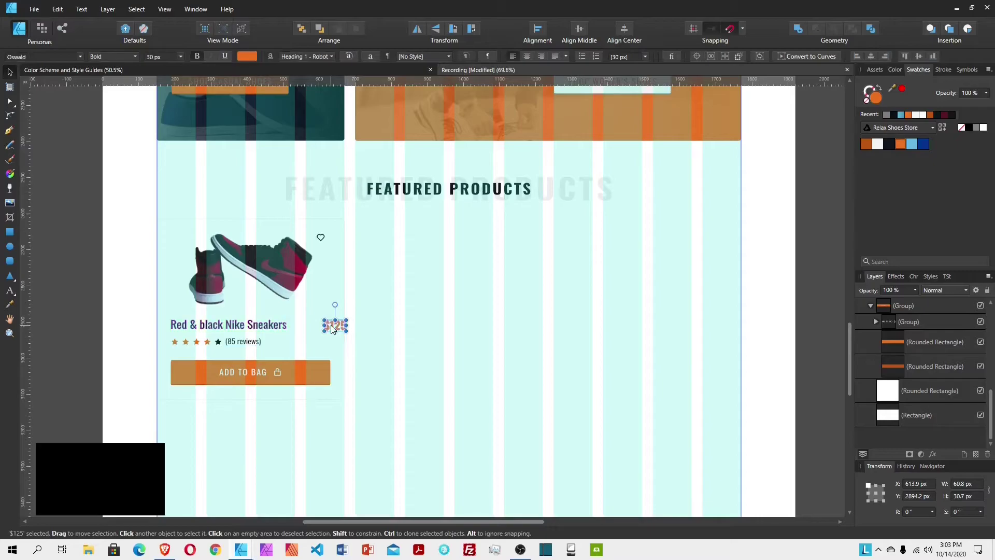
left_click_drag(332, 324, 327, 331)
key("shift+Left")
key("shift+Left")
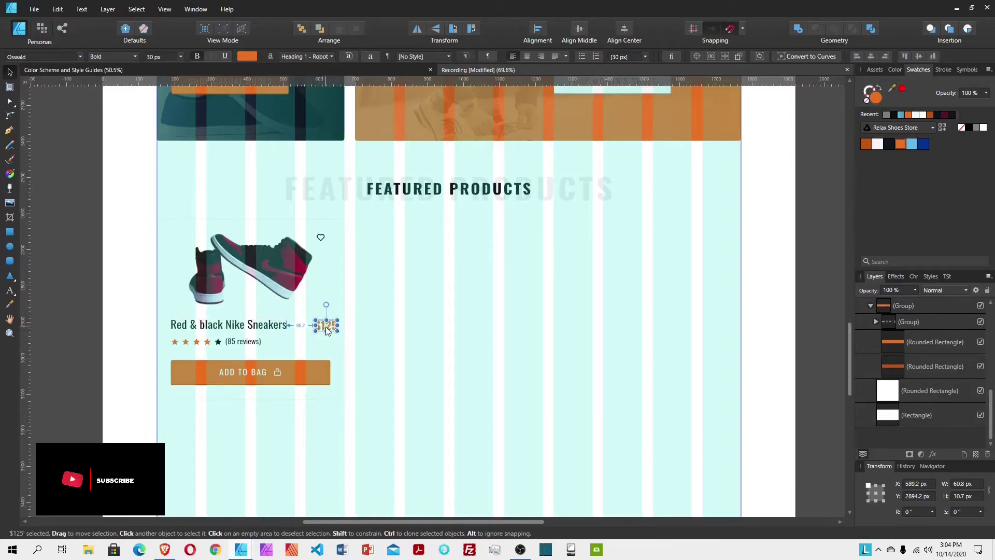
key("shift+Left")
key("shift+Left")
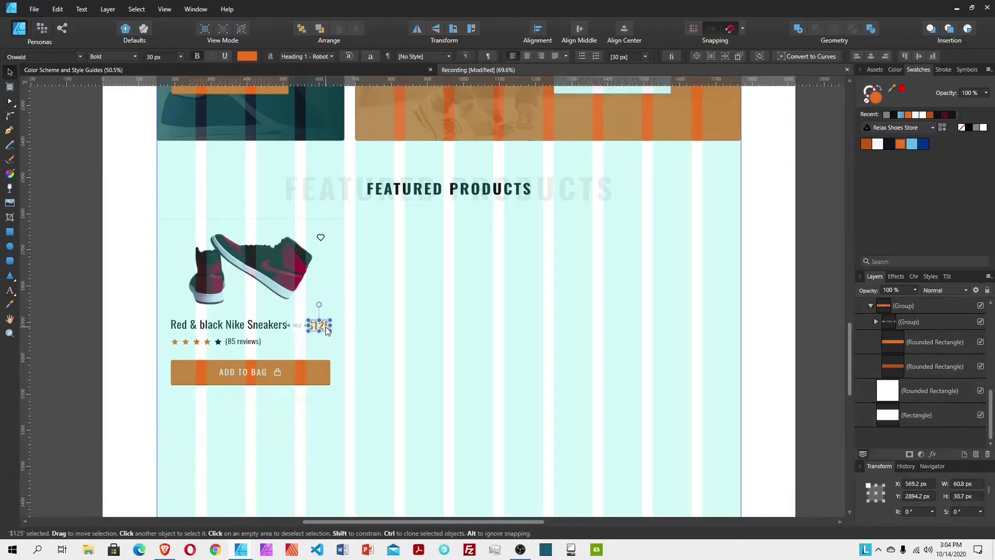
left_click(262, 331, "shift")
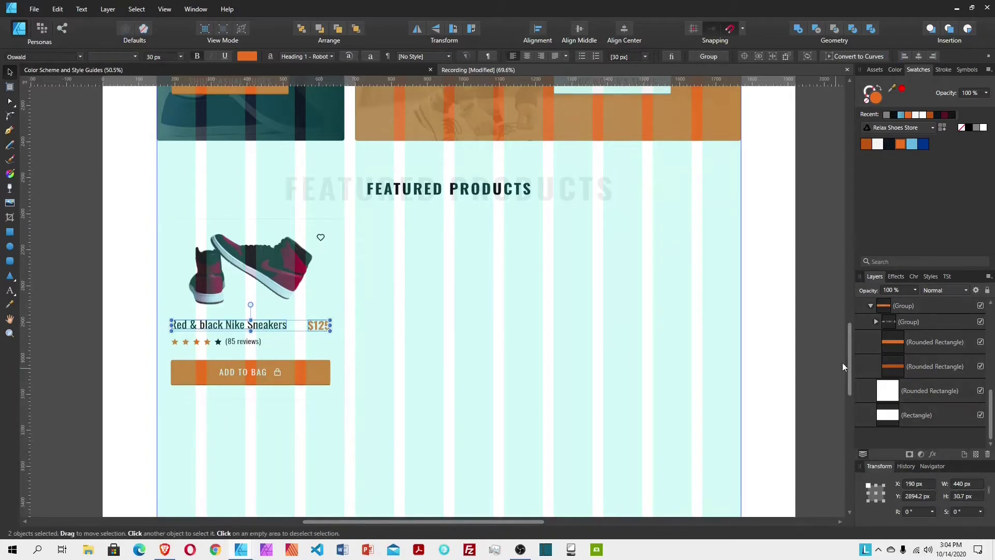
Step: Align the heart icon to the card's right edge, offset it 40 px inward, and save the document
left_click(871, 306)
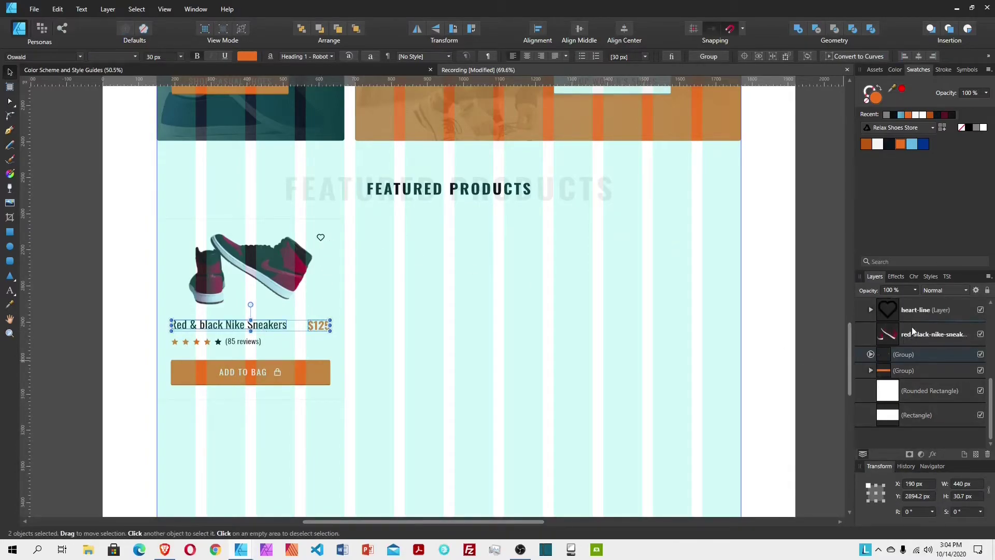
left_click(912, 313)
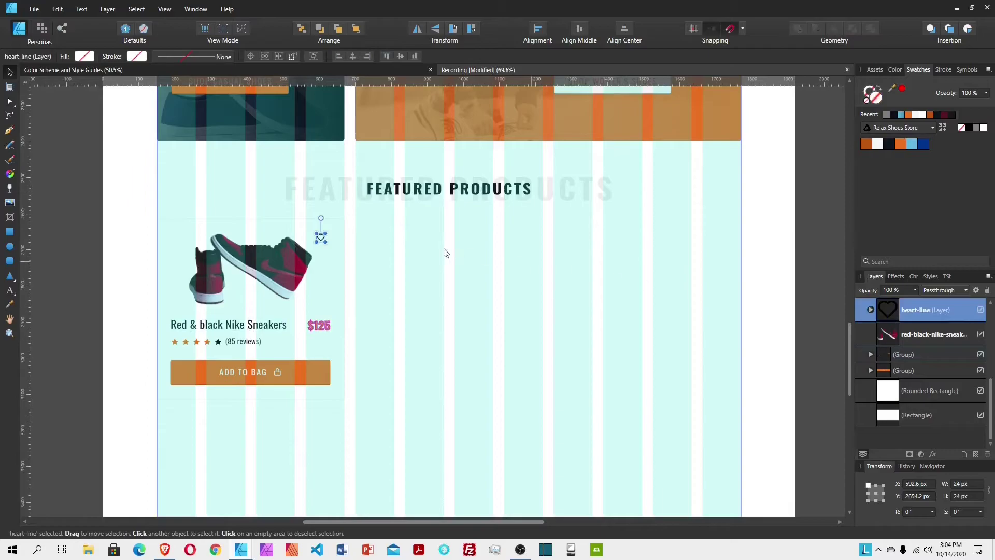
left_click(342, 263, "shift")
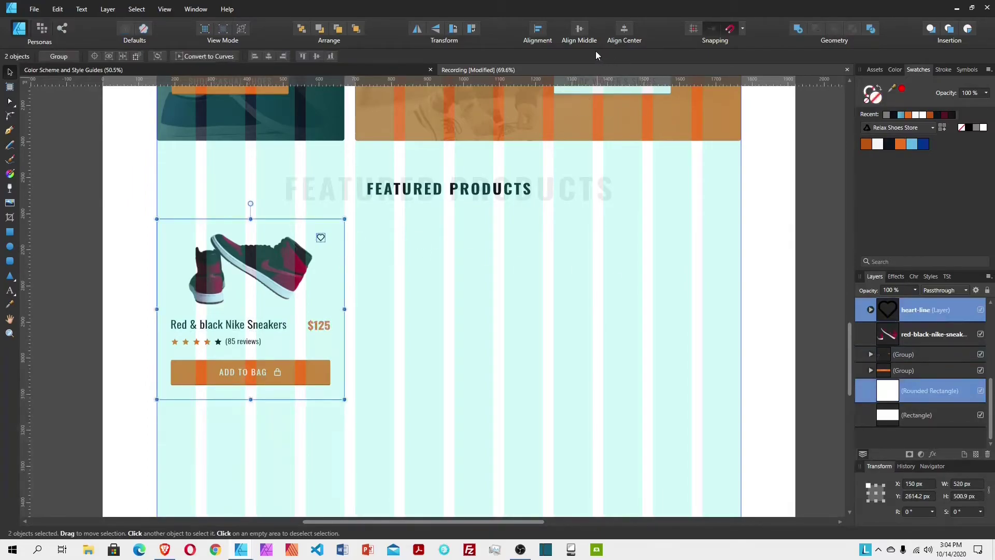
left_click(541, 29)
left_click(571, 63)
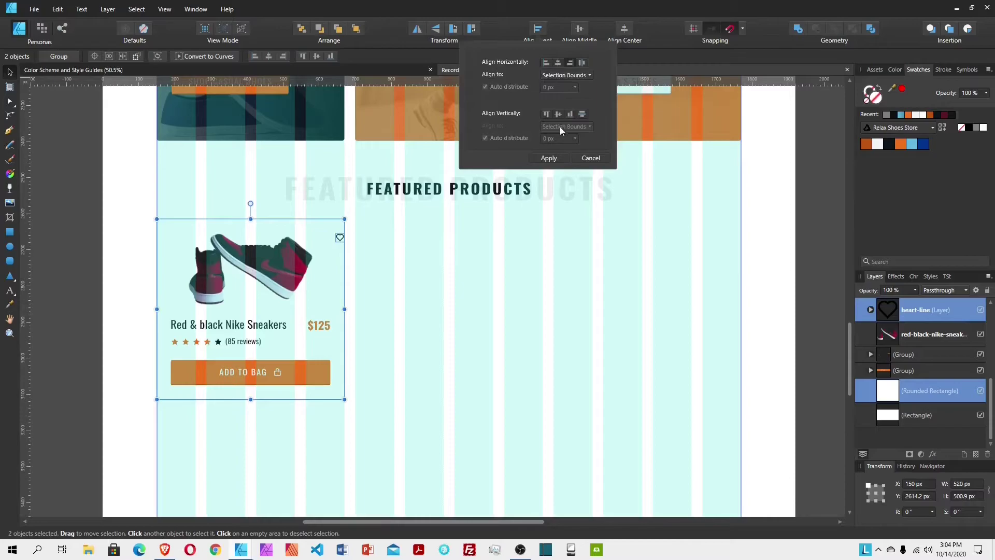
left_click(549, 158)
left_click(936, 311)
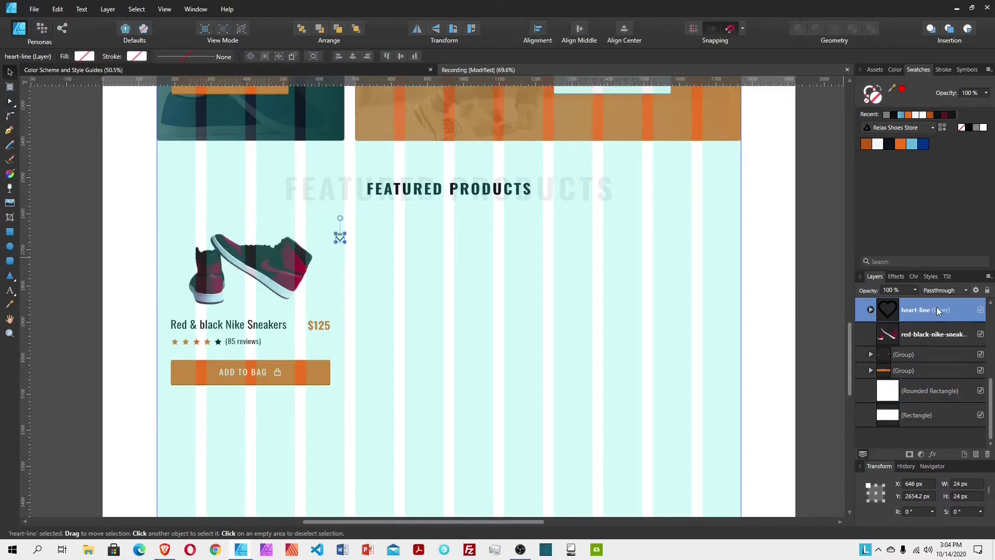
key("shift+Left")
key("shift+Left")
key("shift+Left")
key("shift+Left")
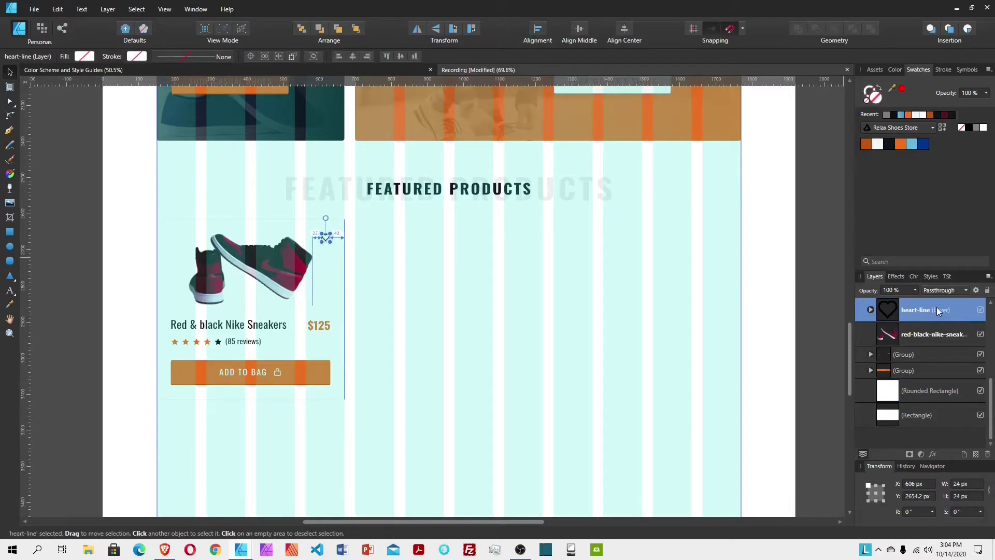
key("ctrl+s")
Step: Examine the product card's spacing and alignment up close and within the page, without the grid overlay
left_click(431, 314)
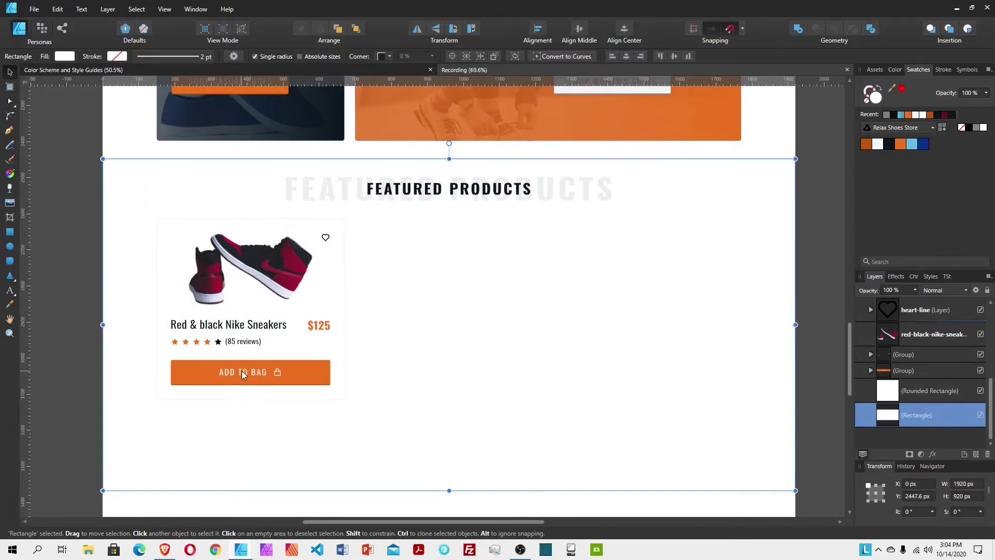
scroll(242, 371, "down", 1)
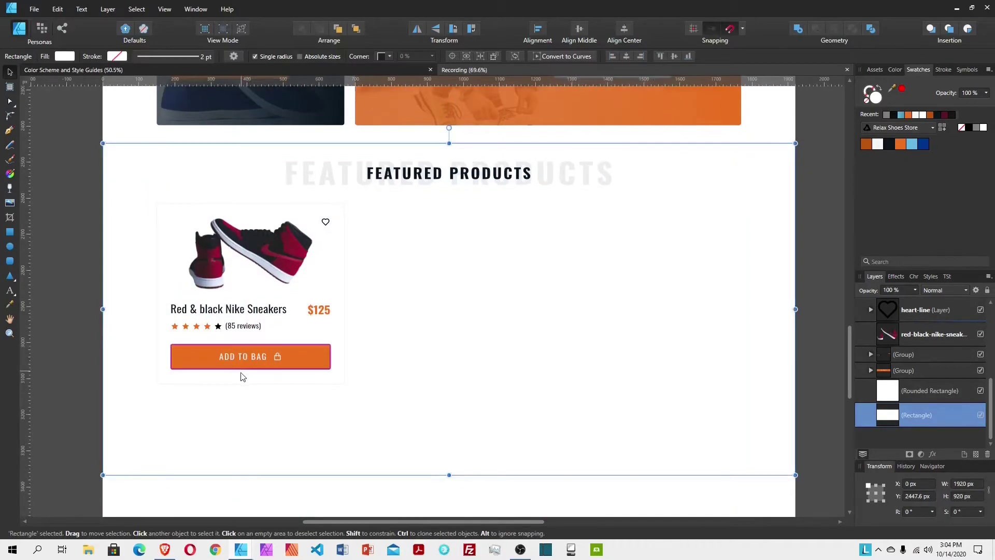
left_click(10, 333)
left_click_drag(242, 273, 353, 315)
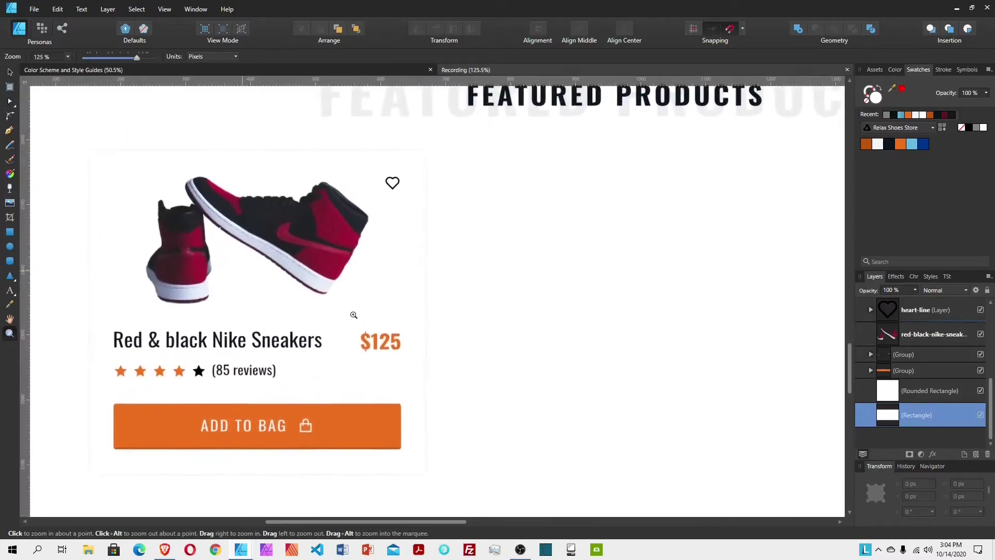
scroll(493, 253, "down", 3)
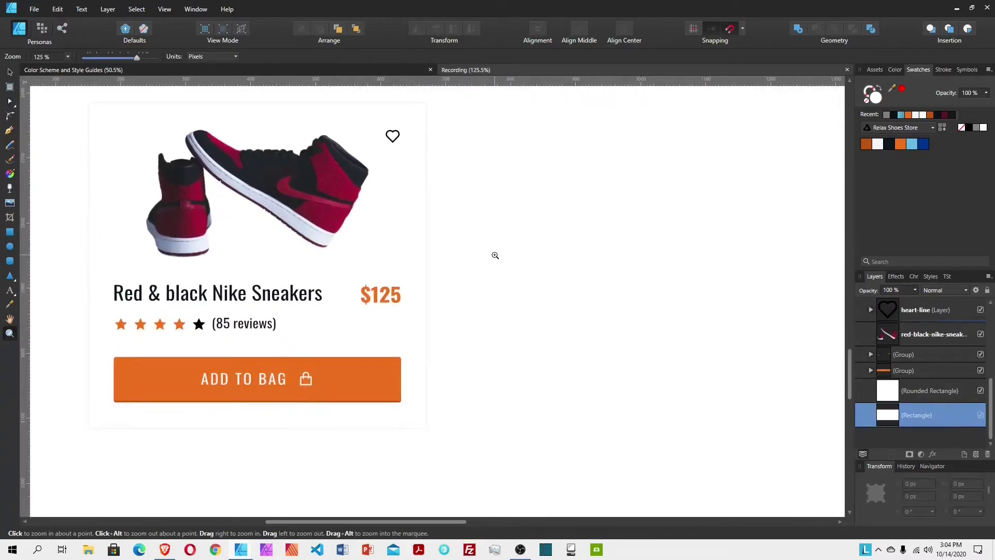
scroll(495, 254, "up", 1)
scroll(491, 247, "up", 5)
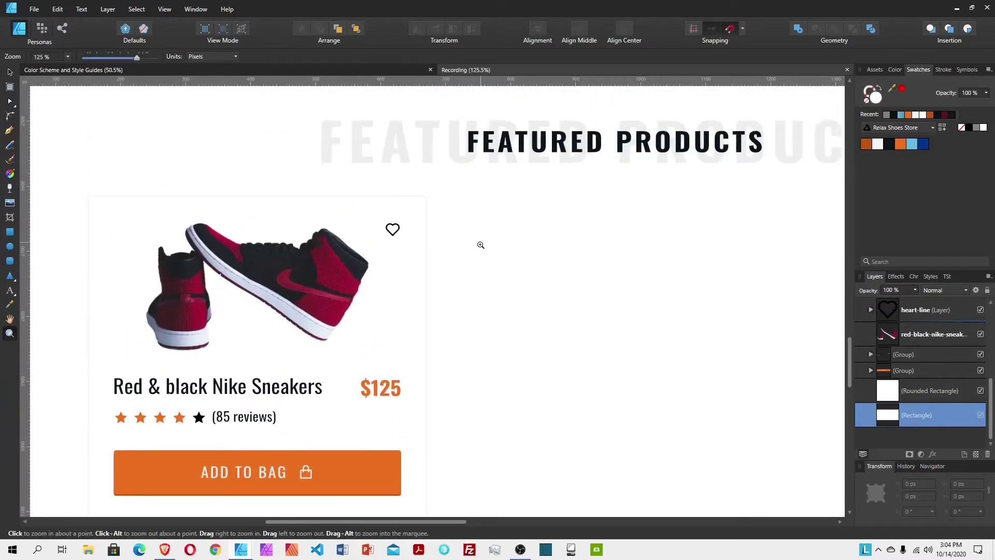
scroll(476, 282, "down", 3)
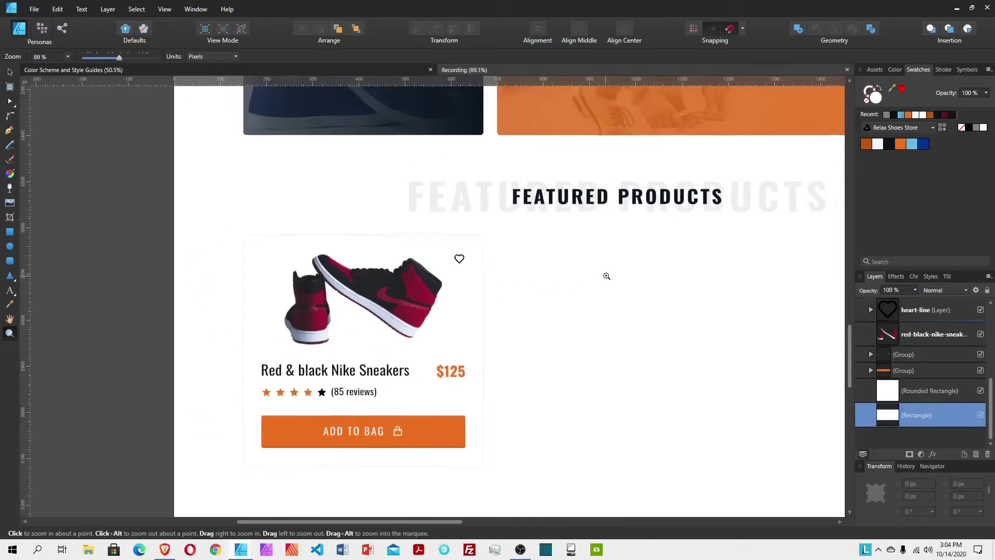
scroll(651, 308, "down", 1)
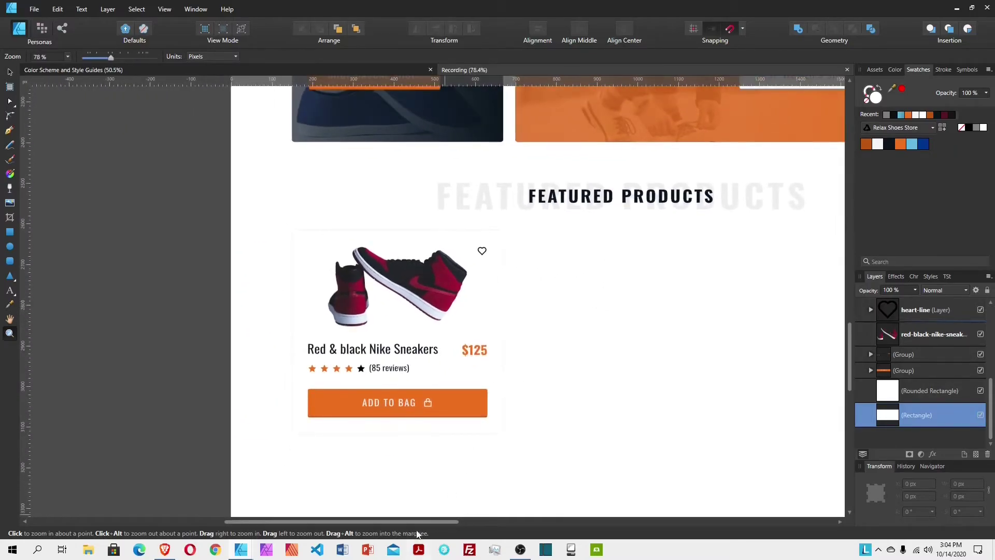
left_click_drag(415, 521, 497, 521)
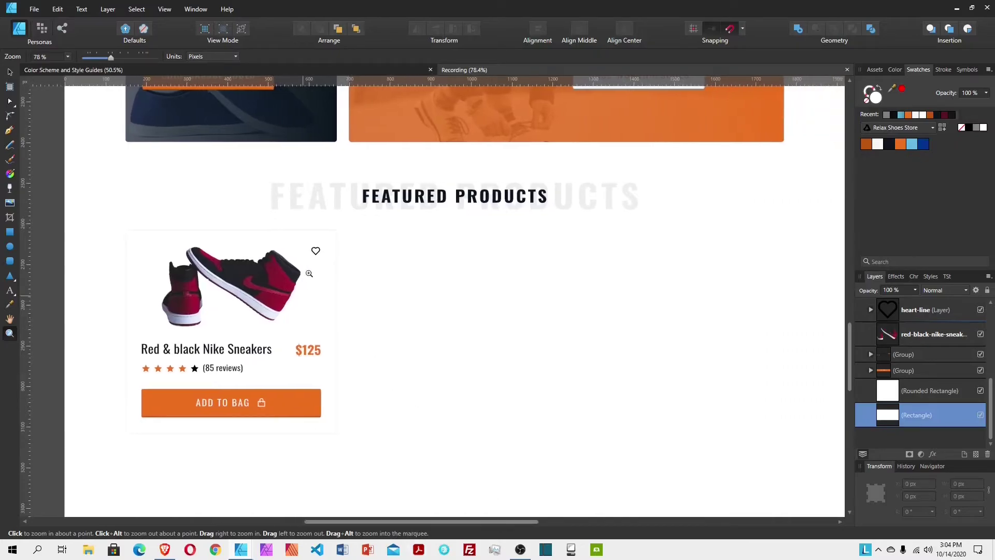
left_click(10, 73)
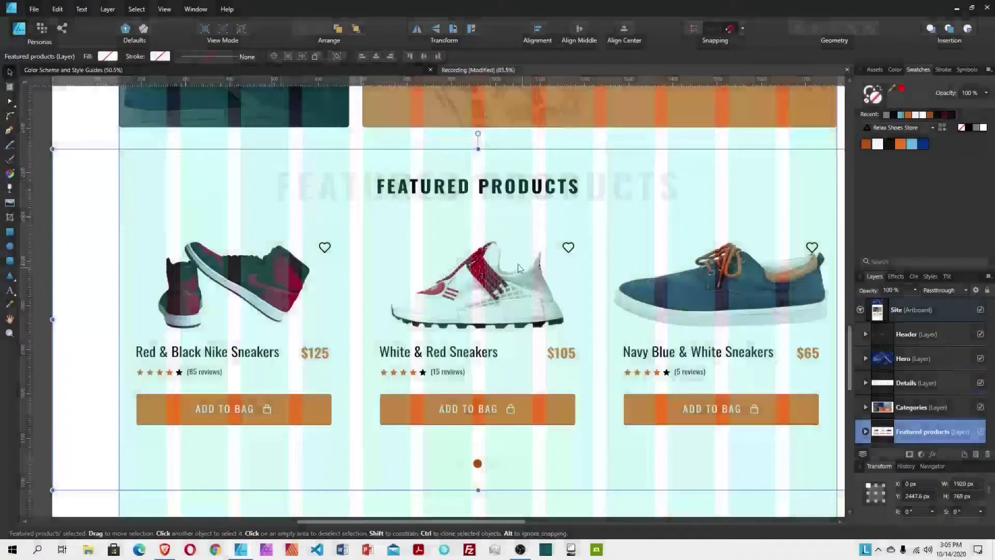
Step: Compare the slide-1 and slide-2 product groups in the Featured products layer by alternating their visibility, leaving only slide-1 shown
left_click_drag(444, 520, 470, 527)
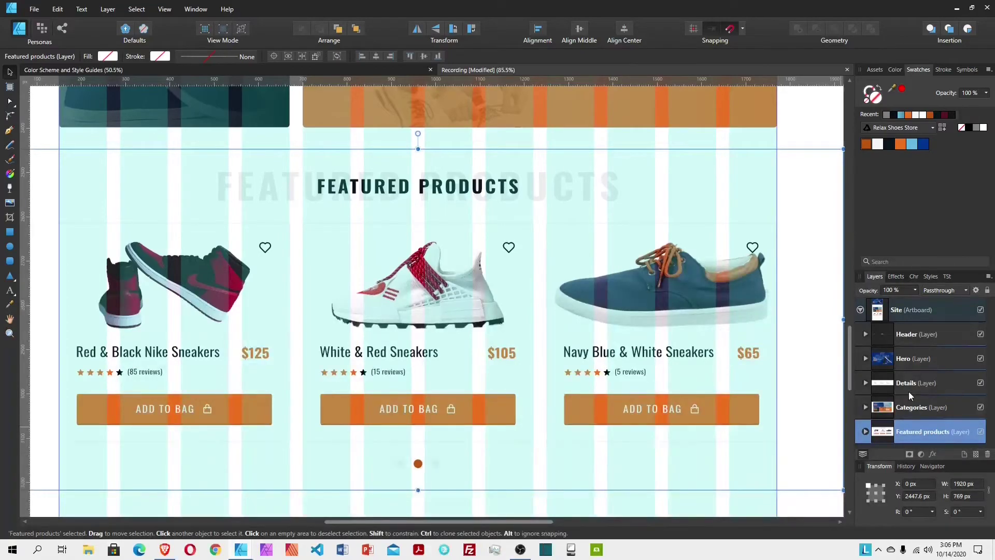
left_click(865, 431)
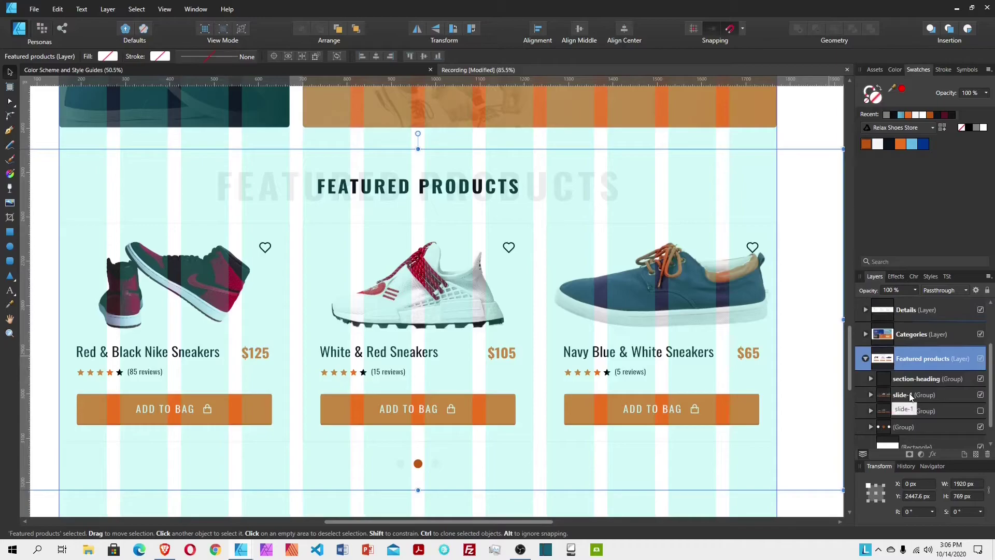
left_click(980, 411)
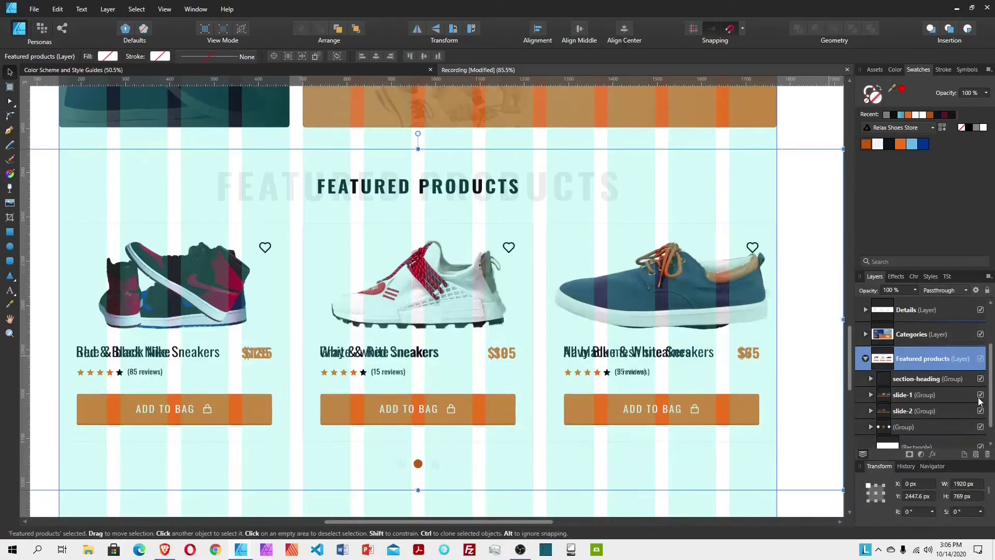
left_click(980, 396)
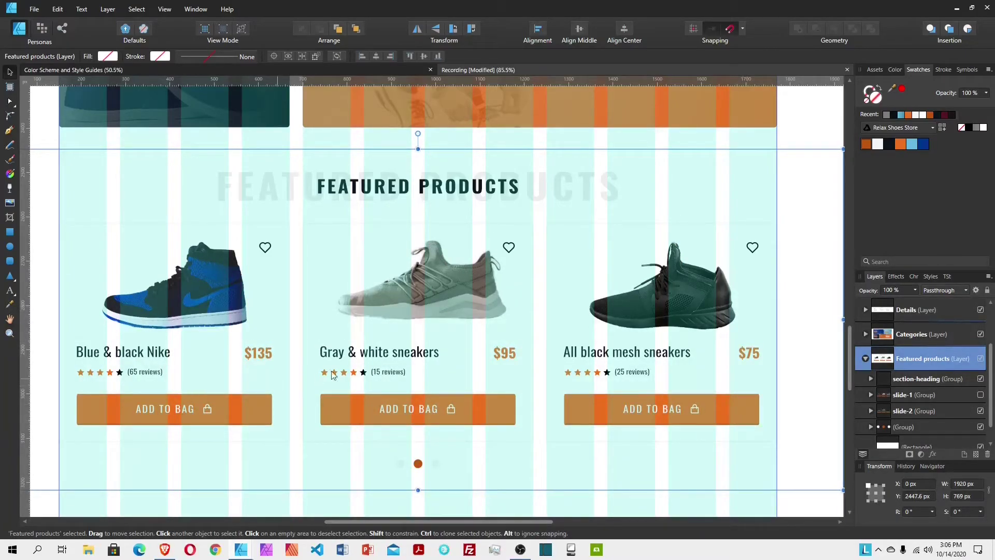
left_click(980, 395)
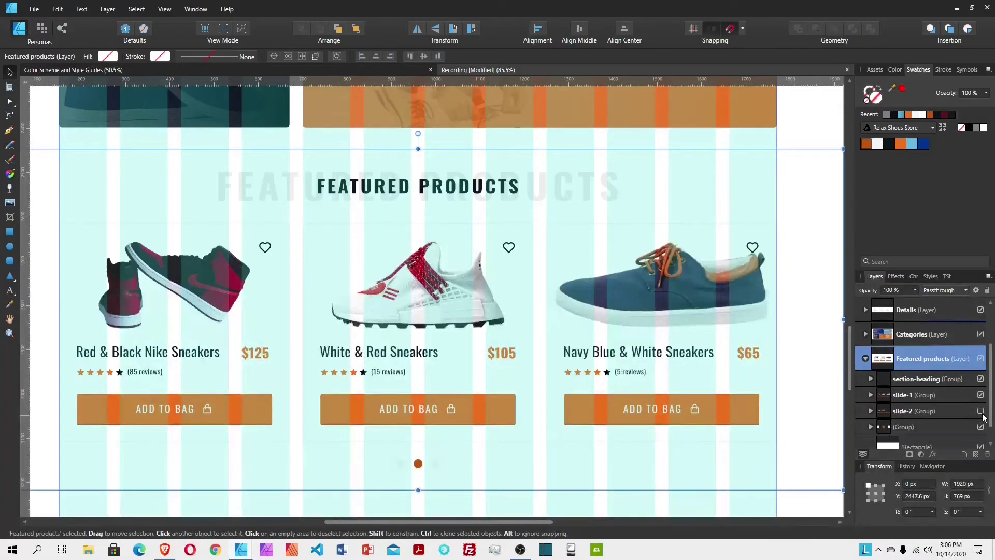
left_click(981, 411)
left_click(981, 395)
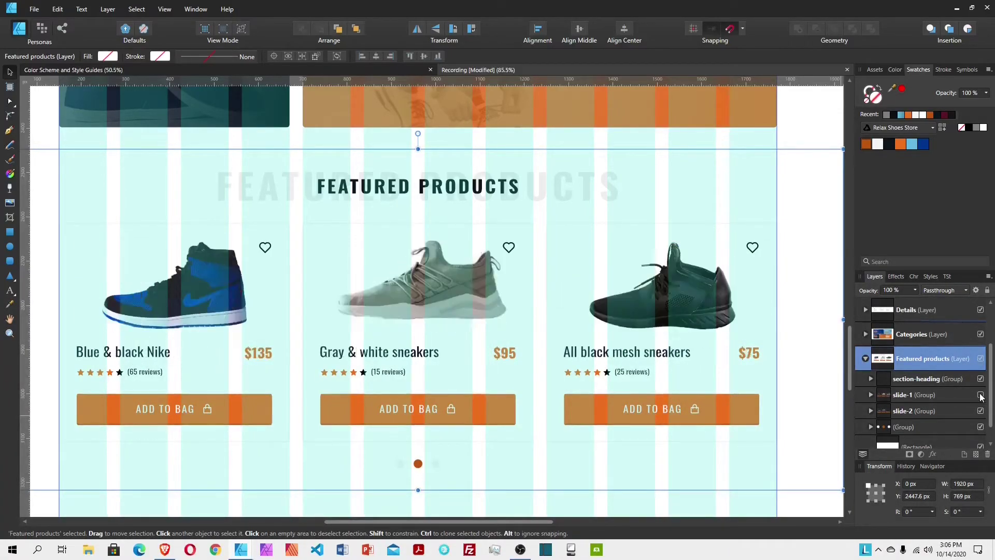
left_click(981, 396)
left_click(980, 411)
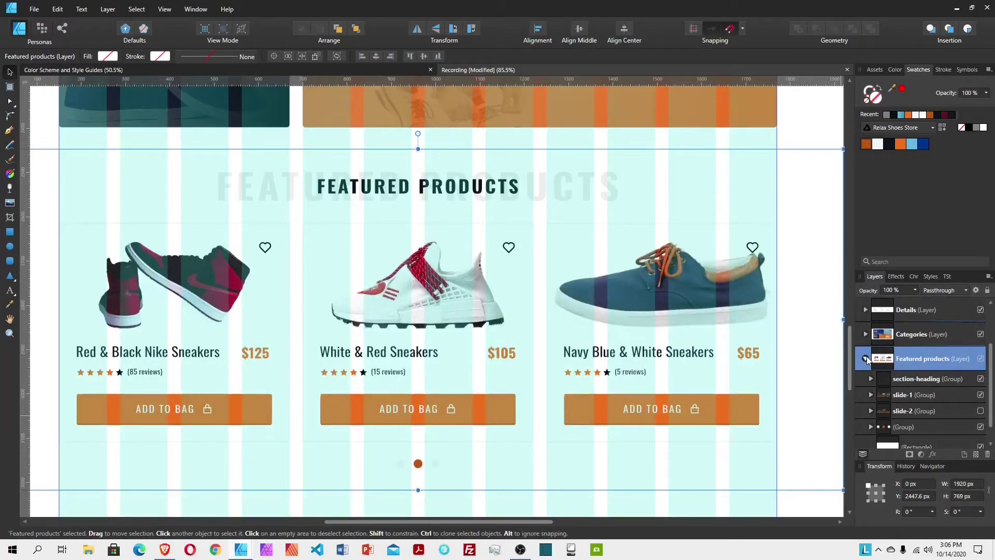
left_click(866, 359)
Step: Save the document and duplicate the Featured products layer
key("ctrl+s")
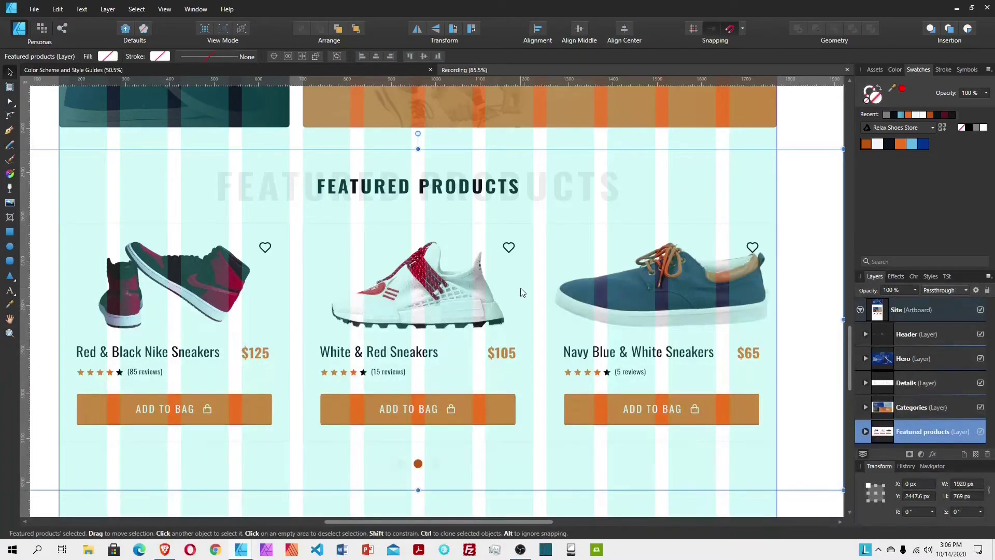
scroll(672, 331, "down", 3)
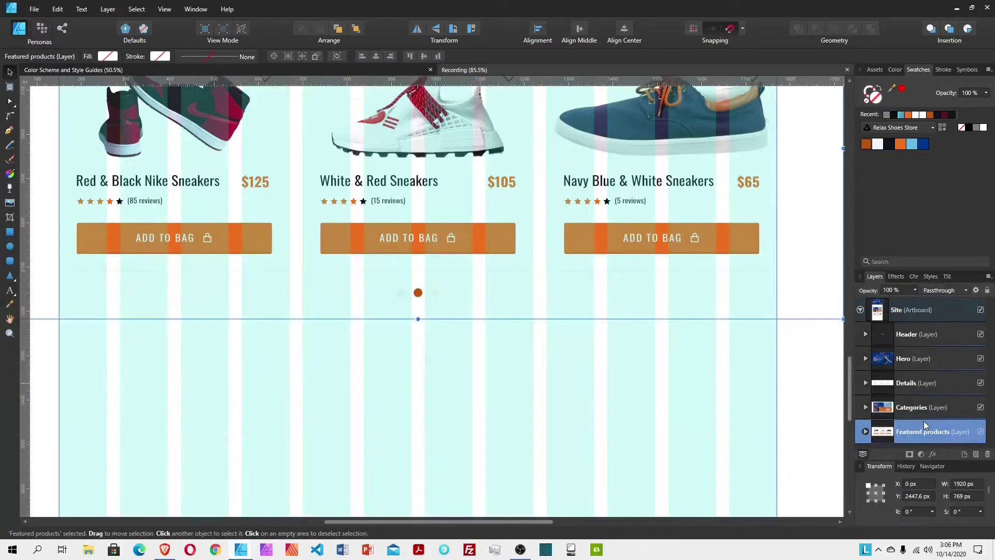
key("ctrl+j")
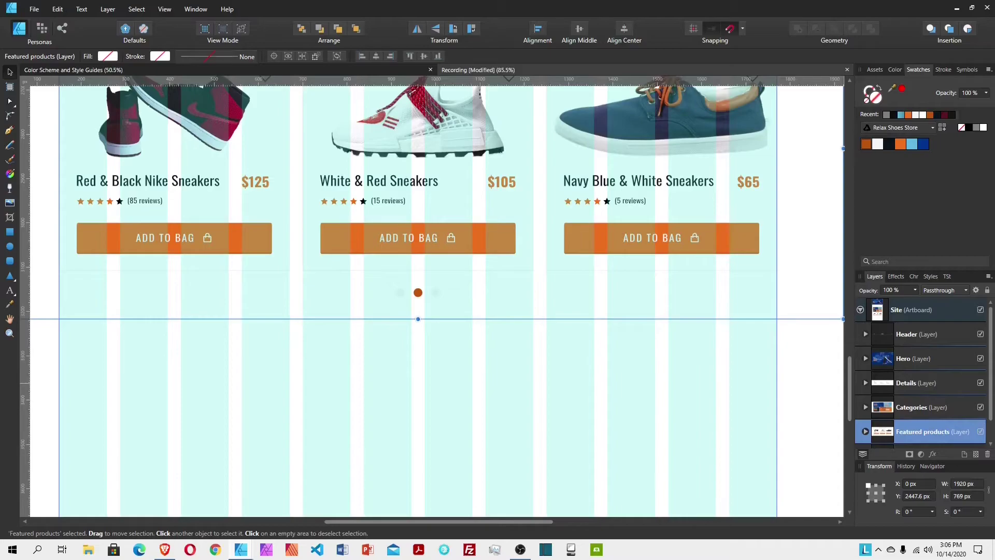
Step: Move the duplicated Featured products layer 769 px down so it sits directly below the original section
scroll(596, 404, "down", 1)
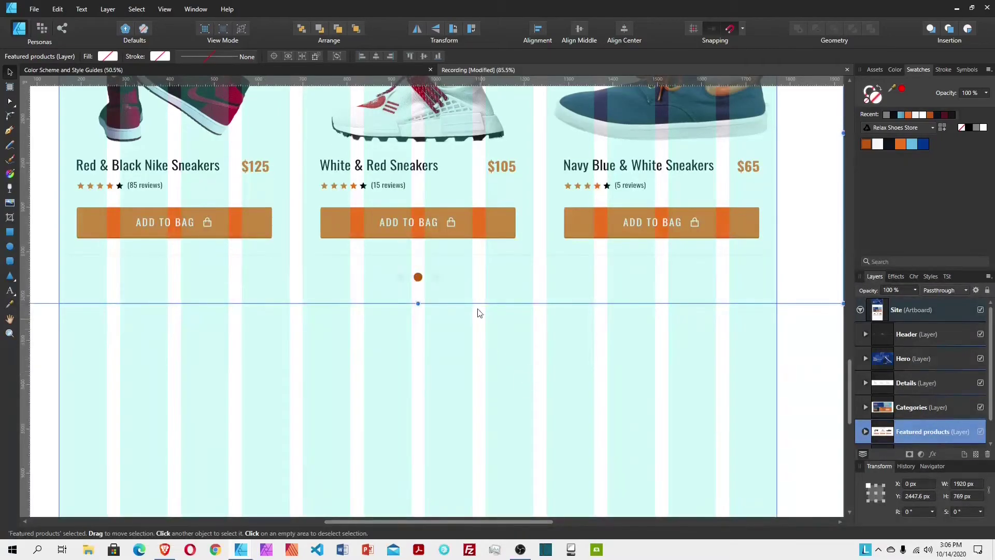
left_click(931, 494)
type("+769")
key("Return")
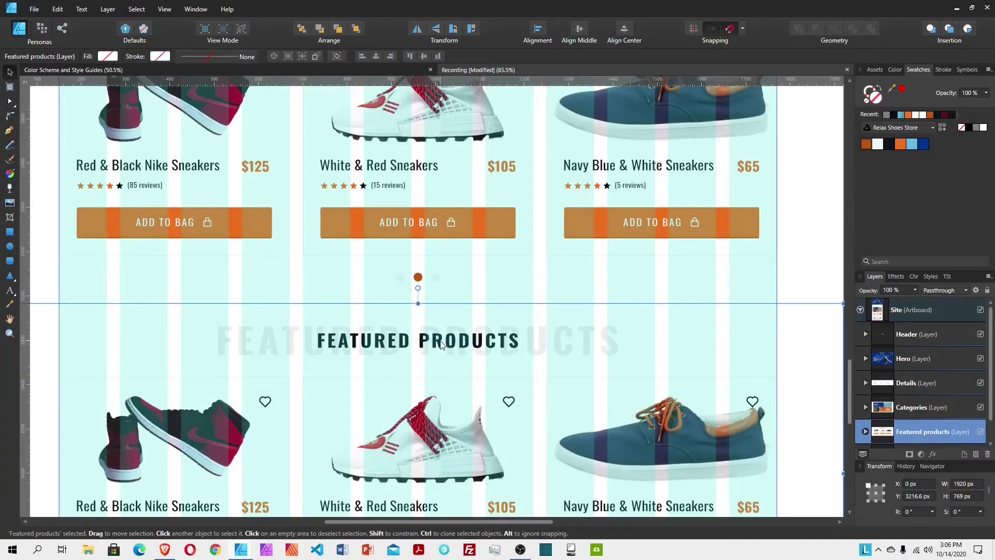
Step: Centre-align the large faded background heading of the duplicated section and replace its text with "TRENDING"
double_click(559, 340)
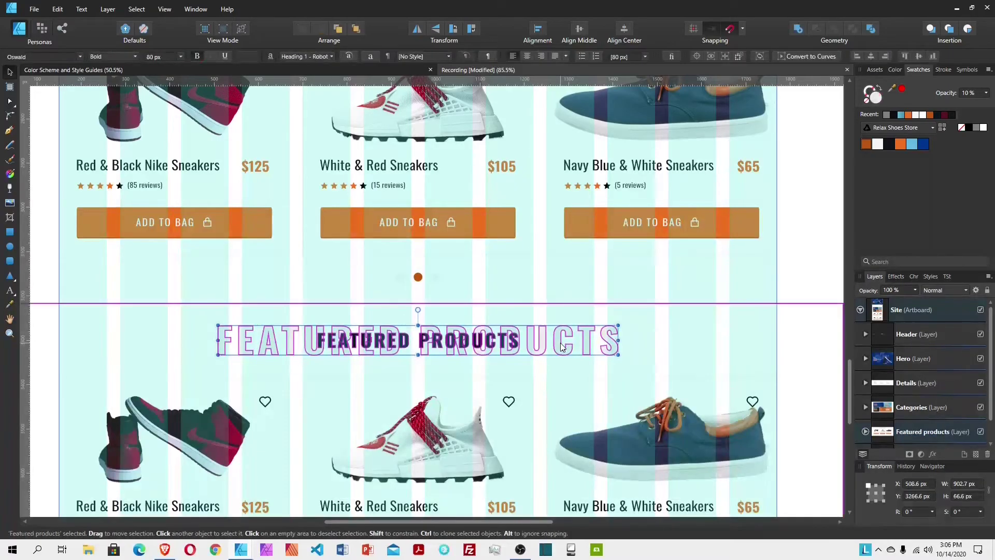
triple_click(561, 343)
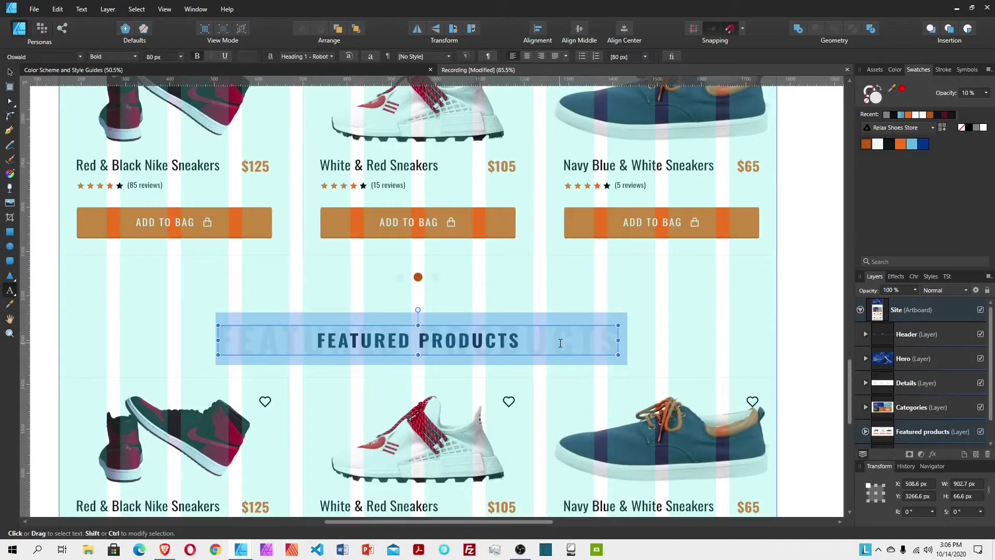
left_click(528, 56)
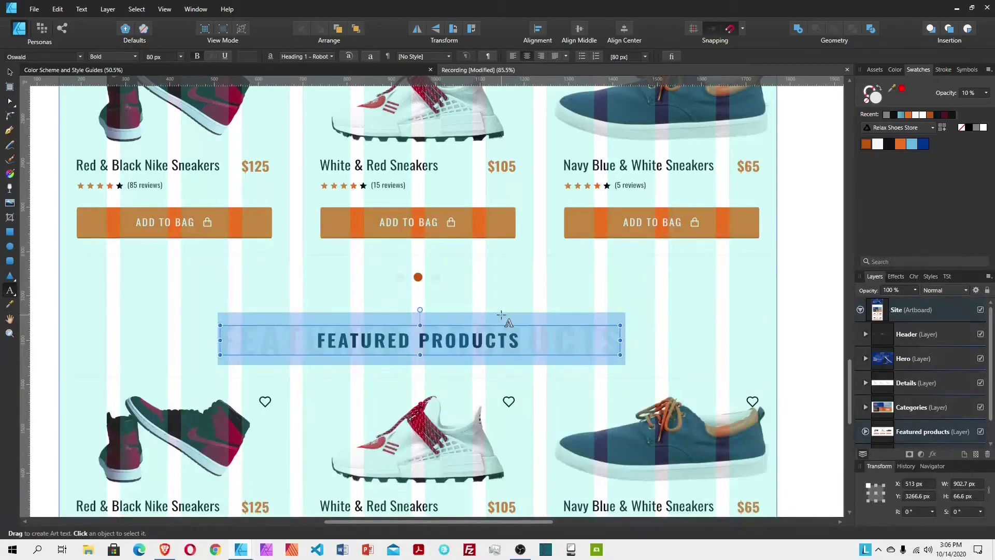
type("FRENDING")
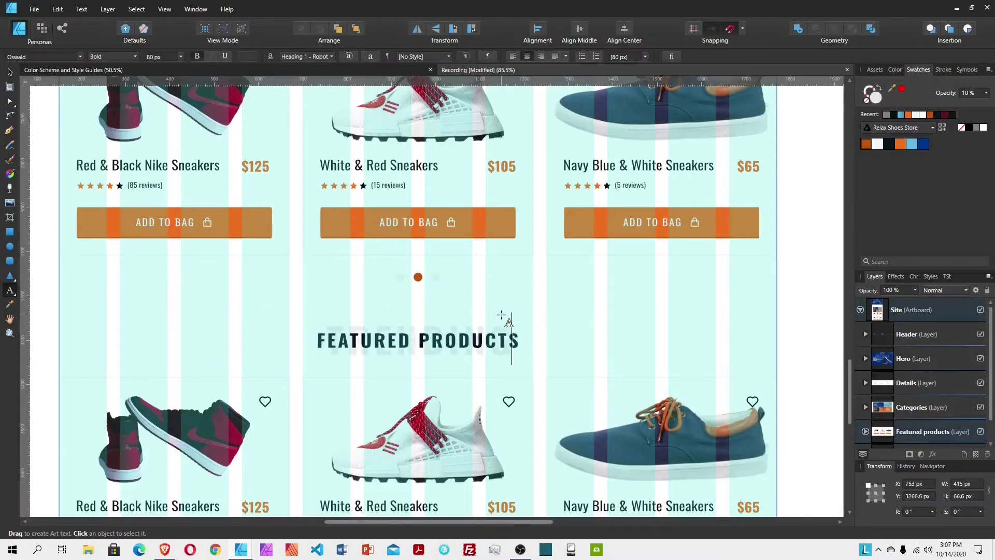
key("Escape")
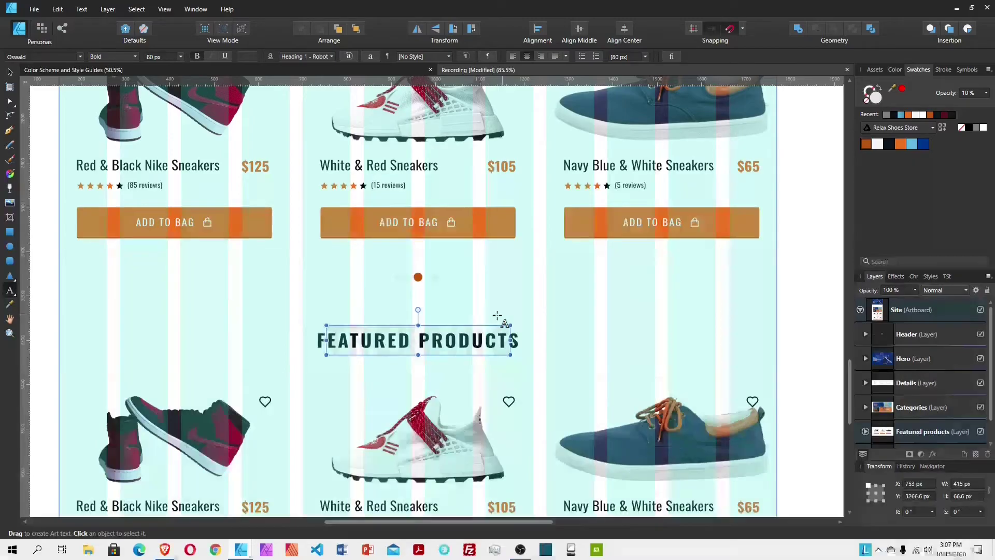
double_click(467, 342)
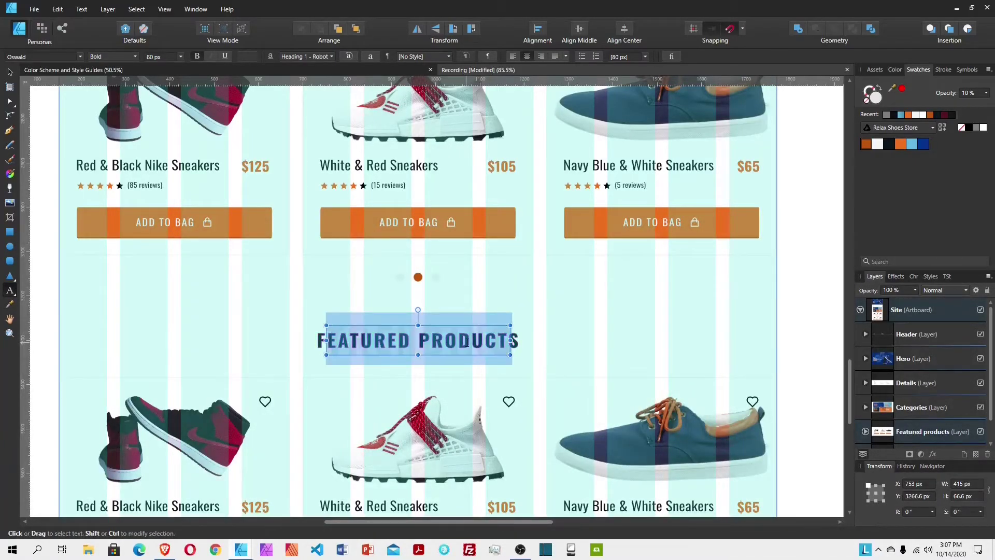
left_click(467, 342)
key("Right")
key("Right")
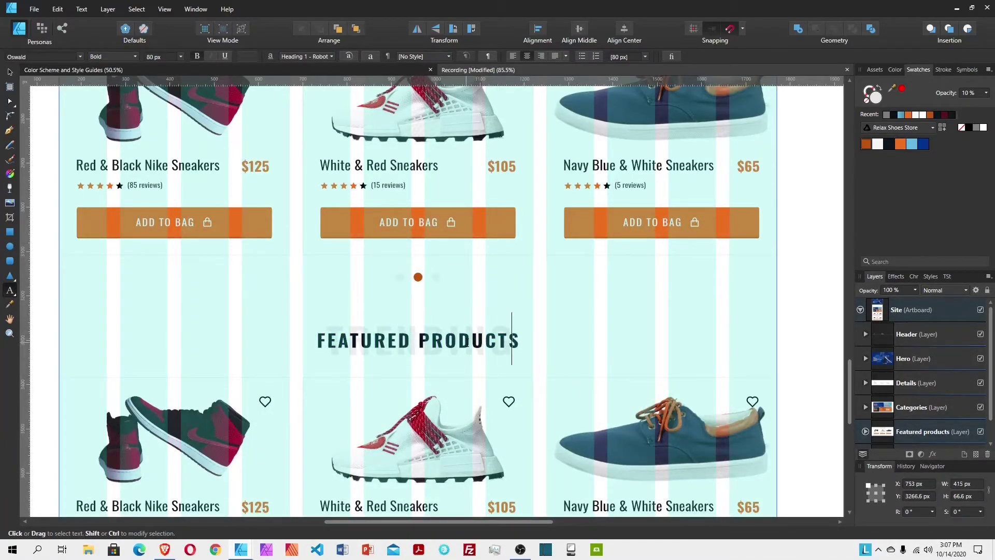
double_click(467, 342)
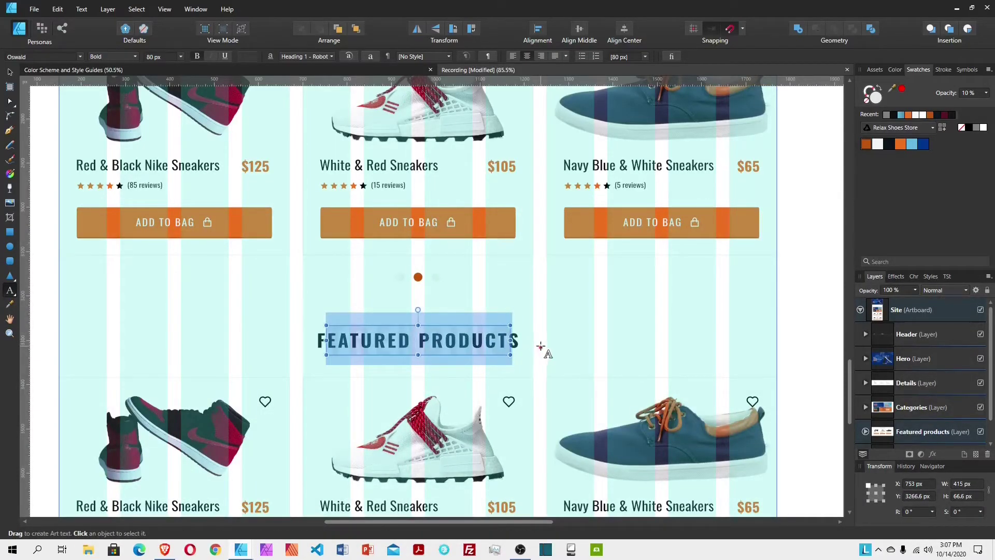
key("Escape")
Step: Centre-align the dark foreground heading of the duplicated section and replace its text with "TRENDING"
left_click(451, 340)
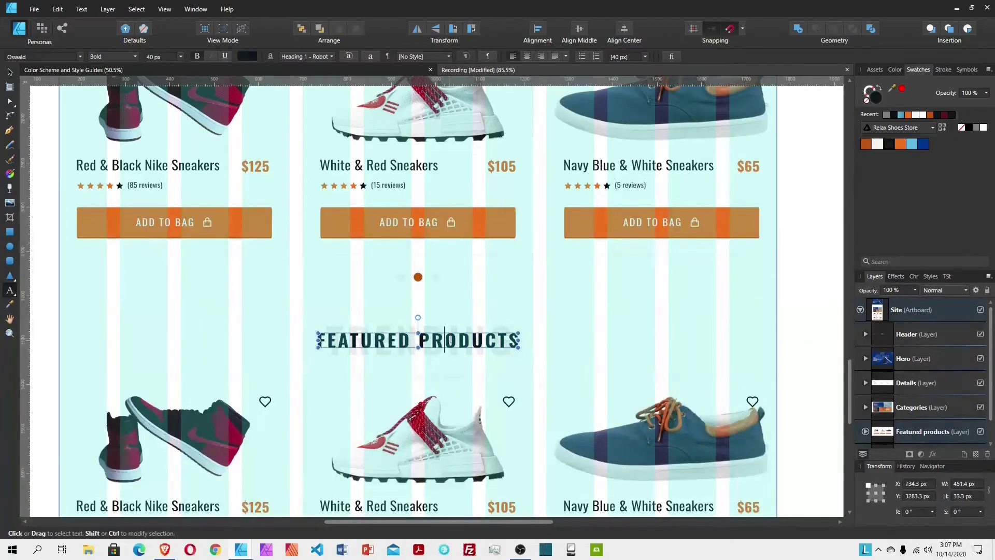
double_click(451, 340)
triple_click(451, 340)
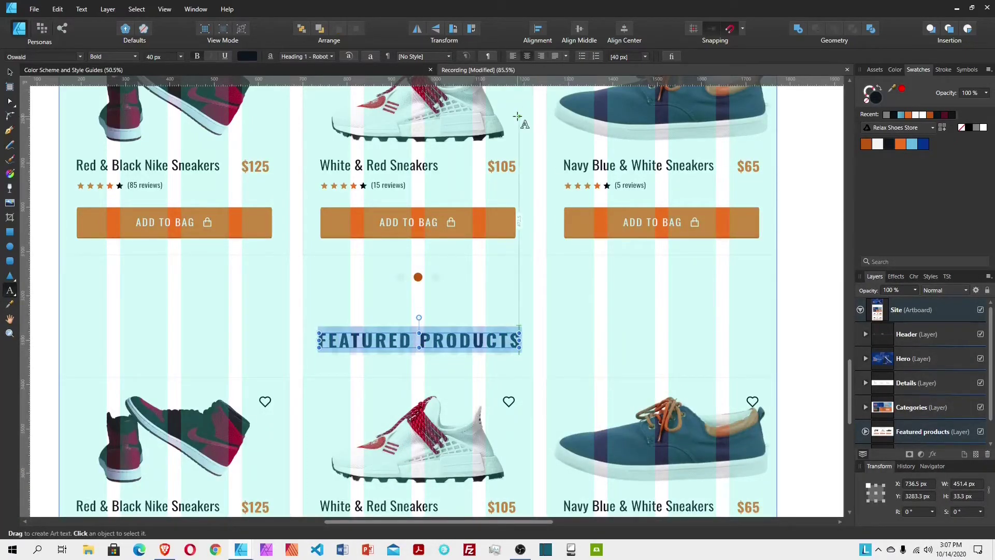
type("TRENDING")
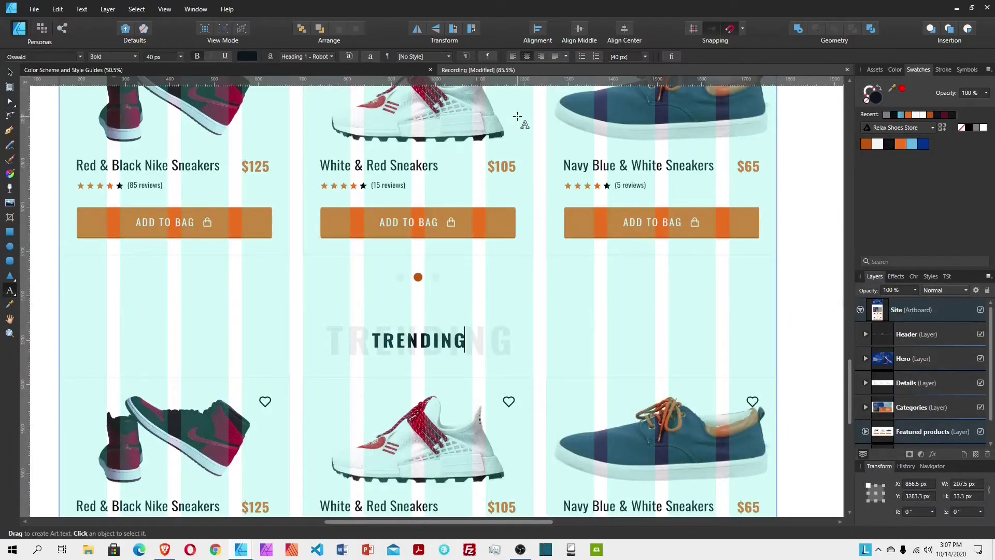
key("Escape")
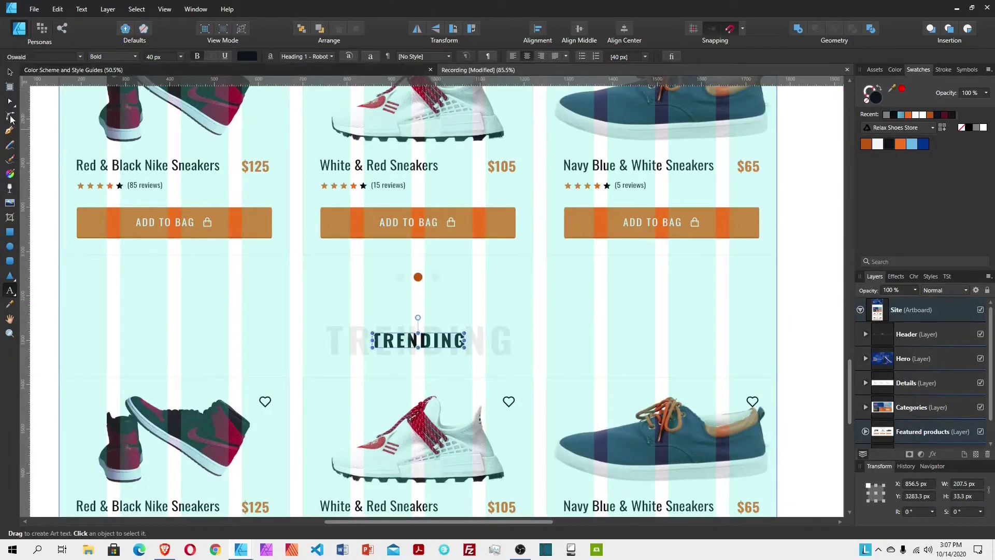
left_click(9, 73)
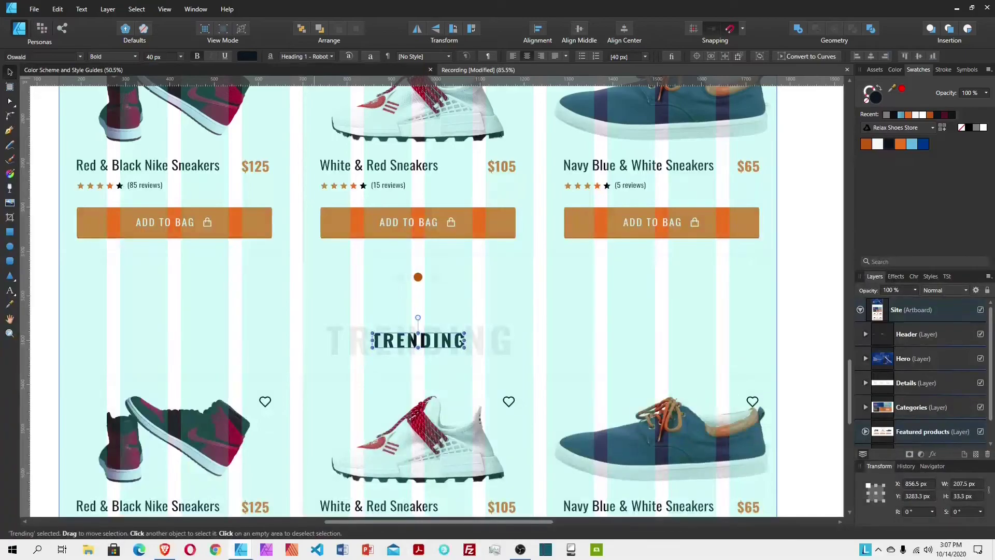
Step: Delete the group of slide indicator dots beneath the Trending section's product cards
left_click(370, 362)
scroll(370, 362, "down", 3)
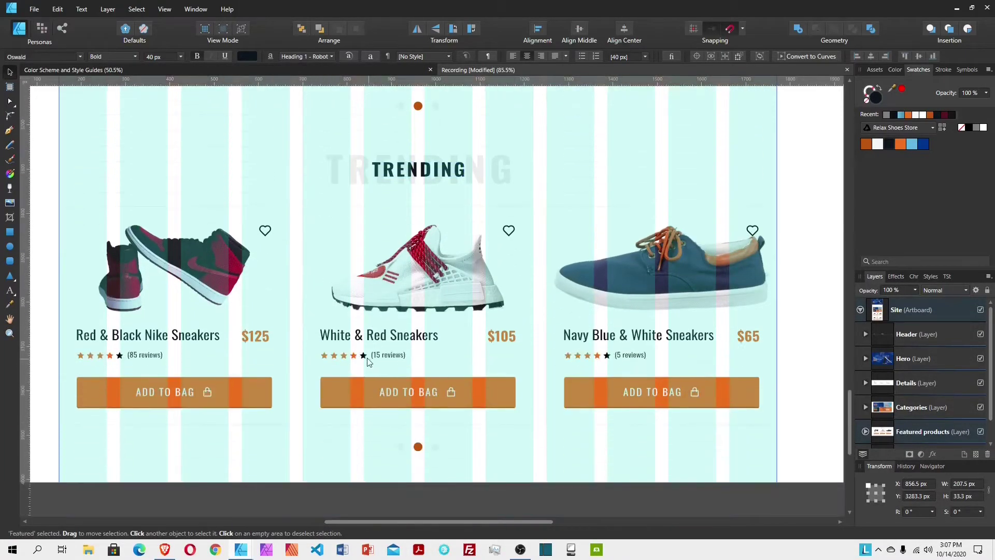
left_click(420, 449)
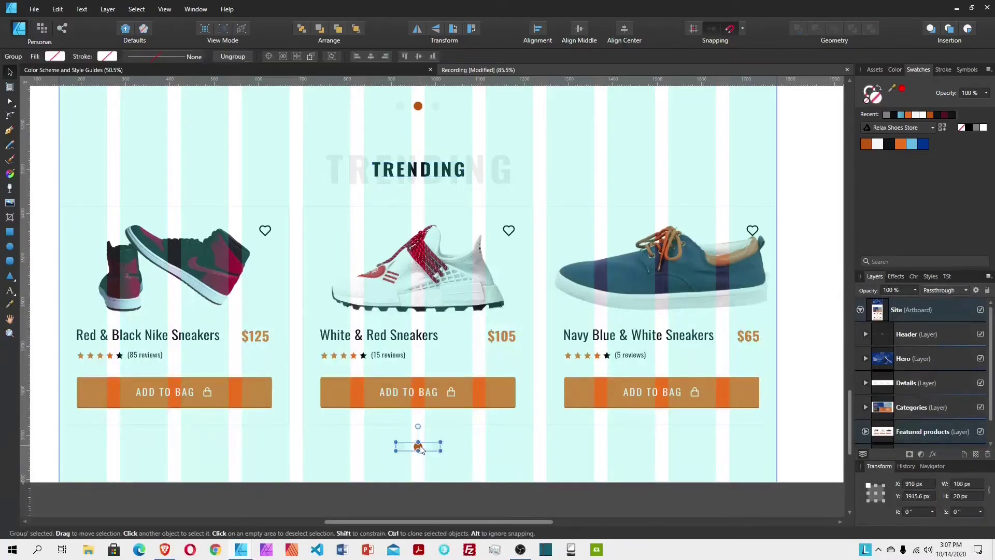
left_click(420, 448)
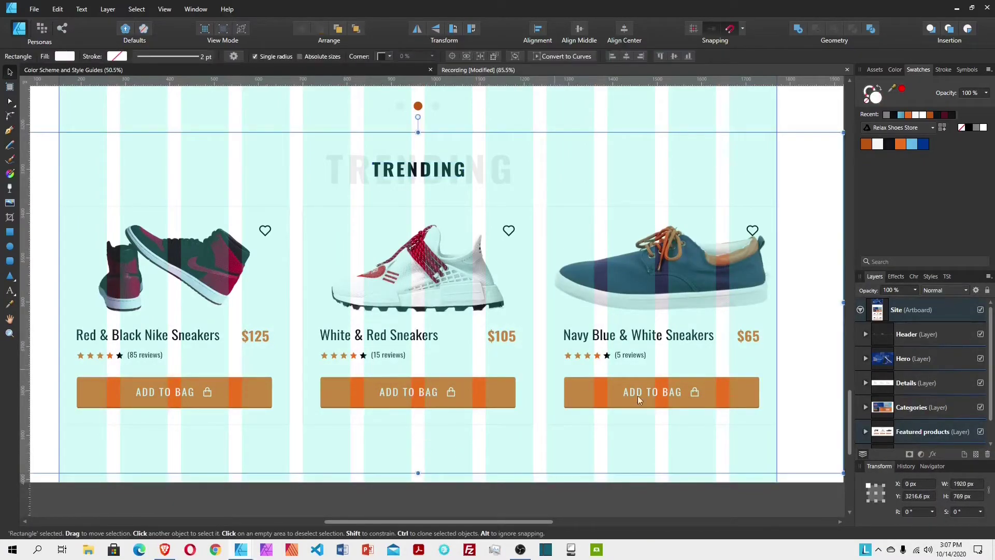
Step: Replace the red and black Nike image in the first Trending card with light-blue-puma-sneakers.png
left_click(225, 273)
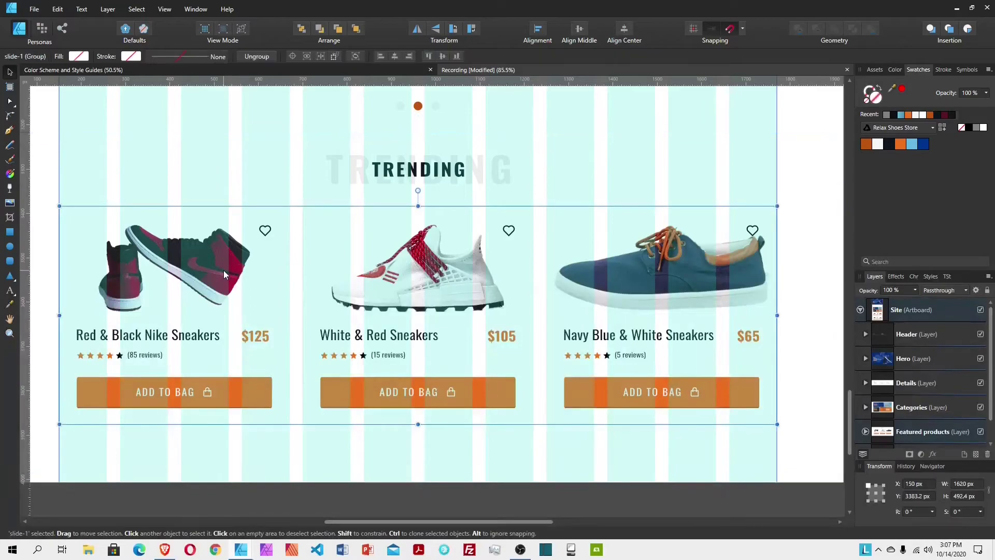
double_click(223, 270)
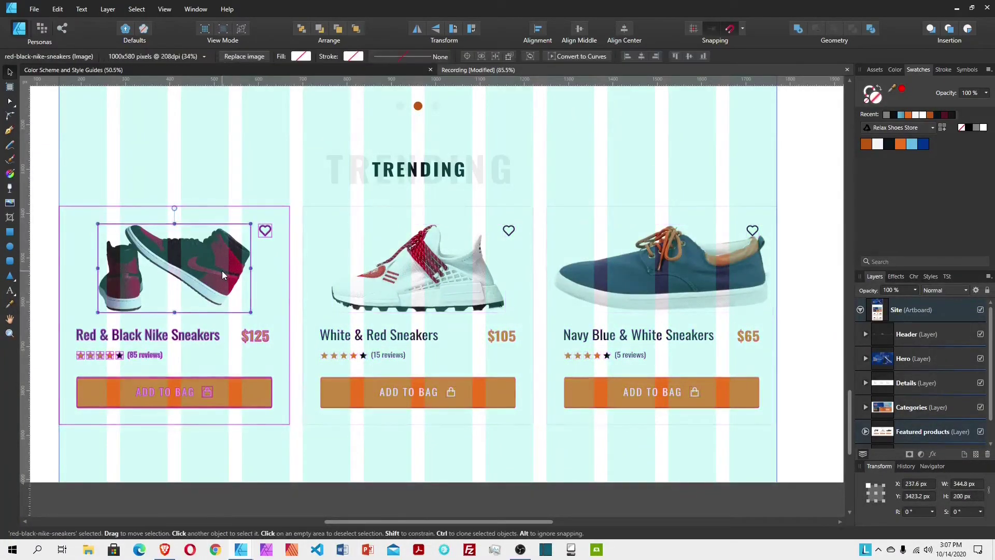
left_click(242, 57)
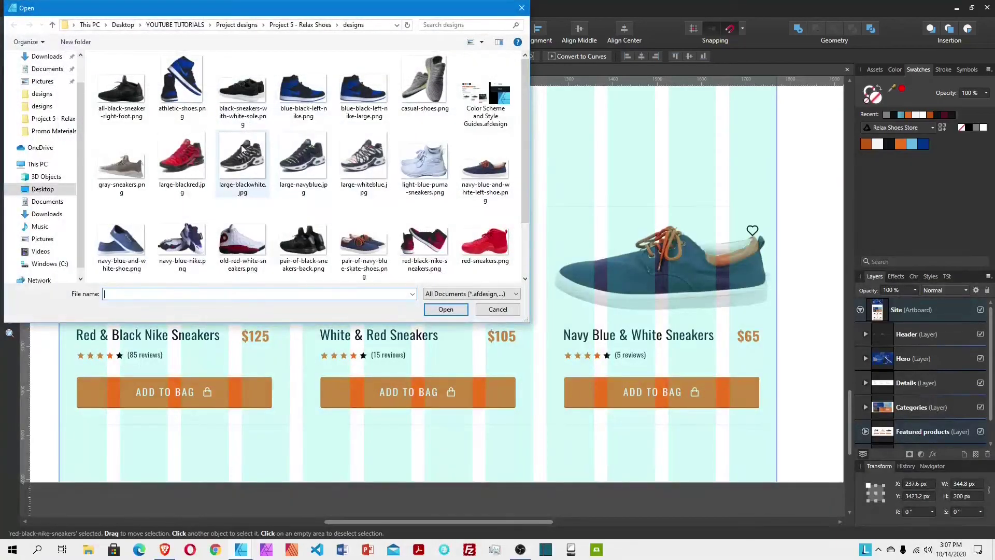
left_click(424, 160)
left_click(449, 310)
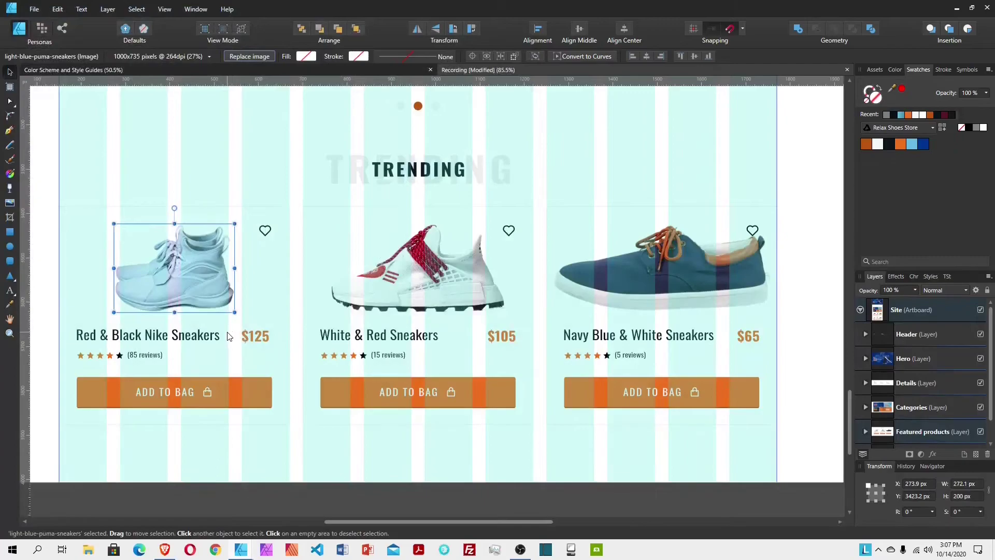
Step: Change the first Trending card's product title to "Light Blue Puma Sneakers"
left_click(130, 337)
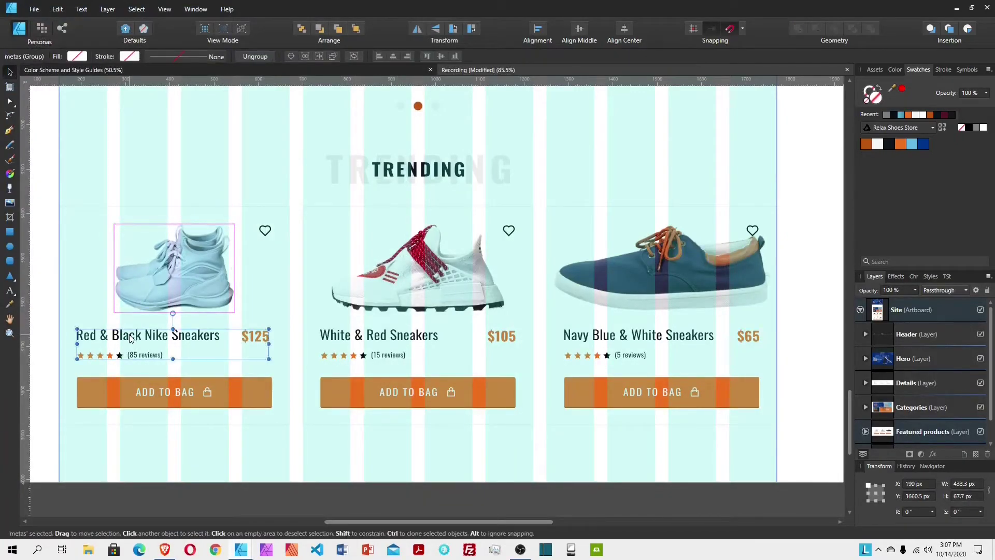
double_click(131, 337)
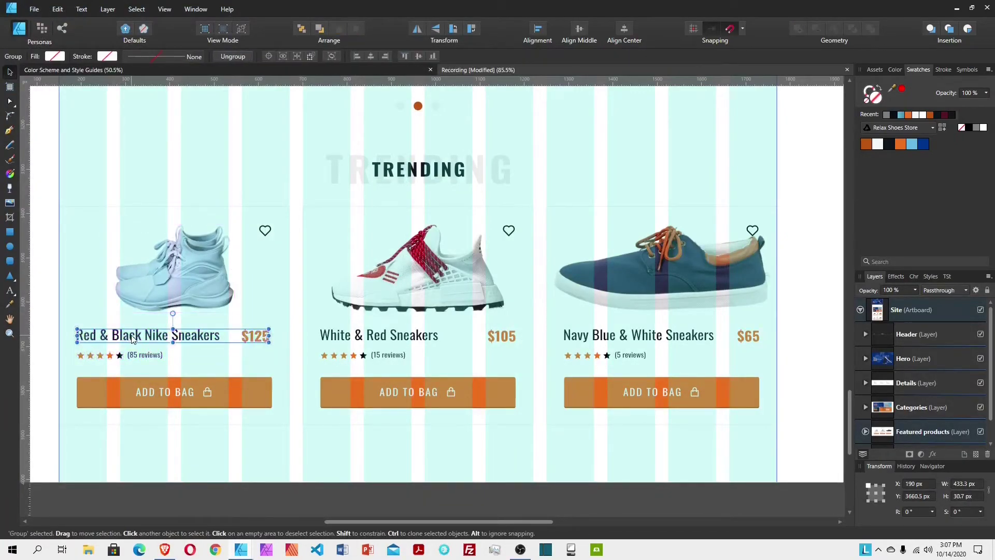
double_click(132, 337)
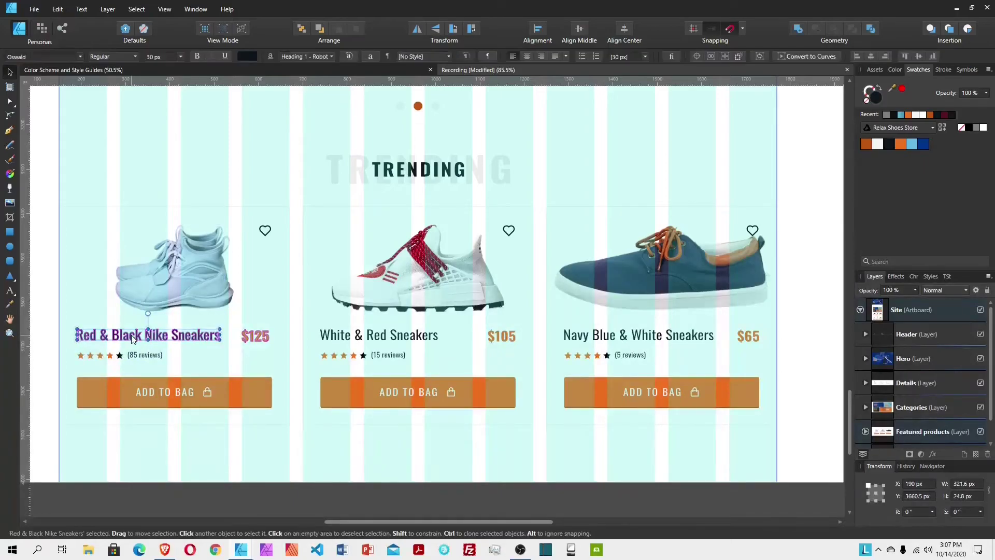
triple_click(135, 338)
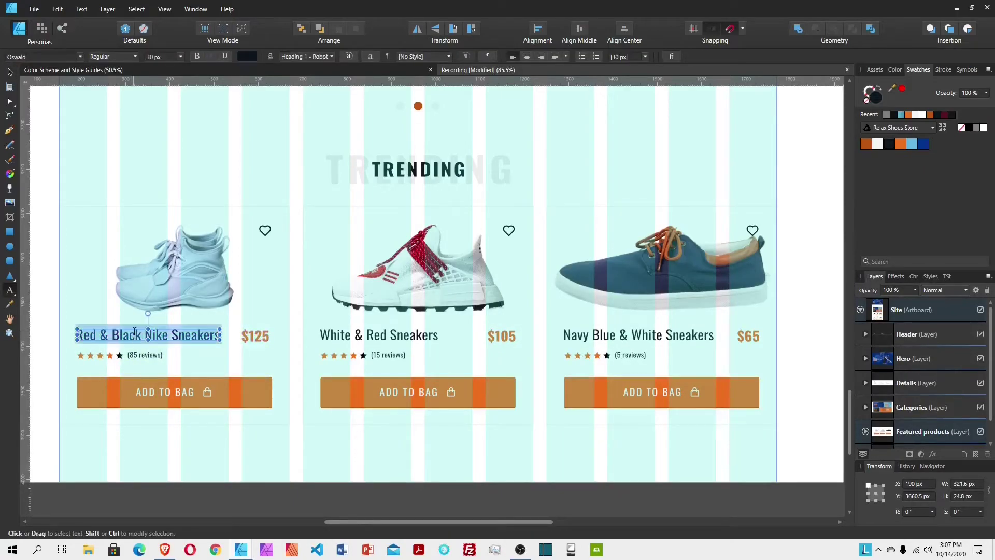
type("Lig")
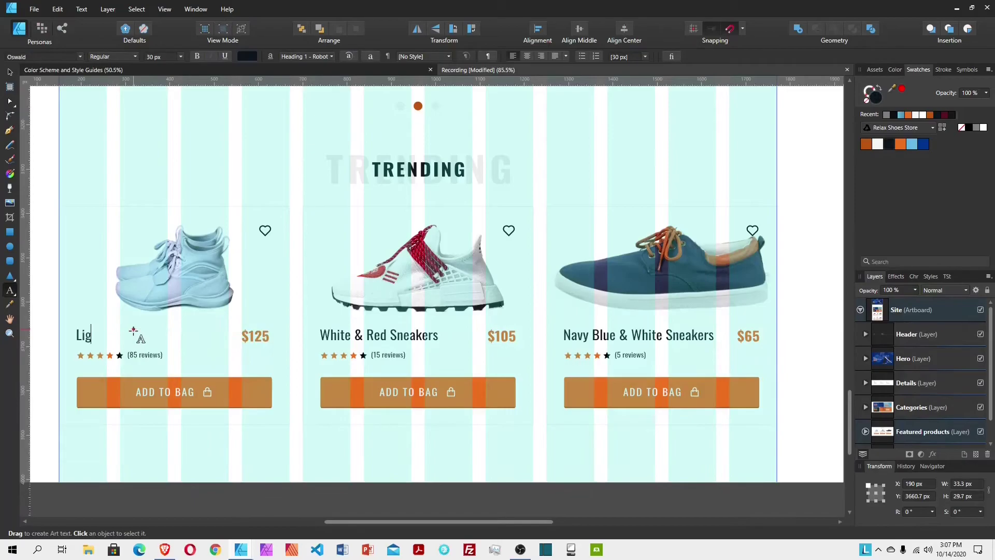
type("ht blu")
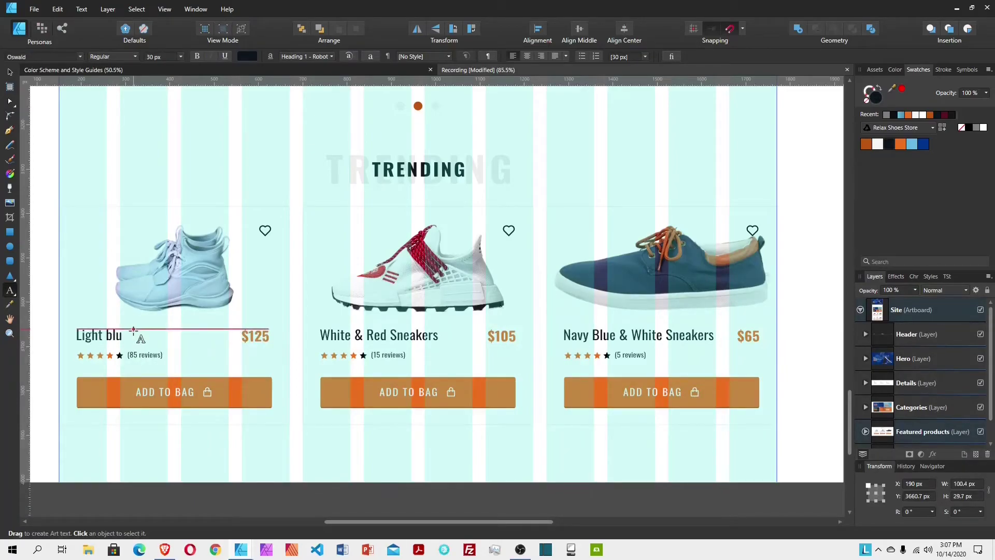
type("e")
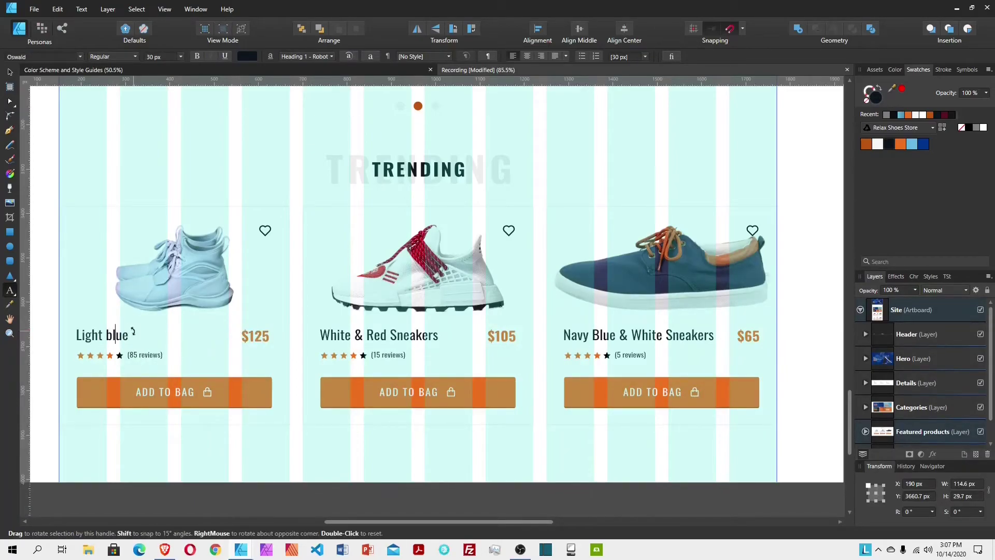
key("BackSpace")
type("Blue Puma ")
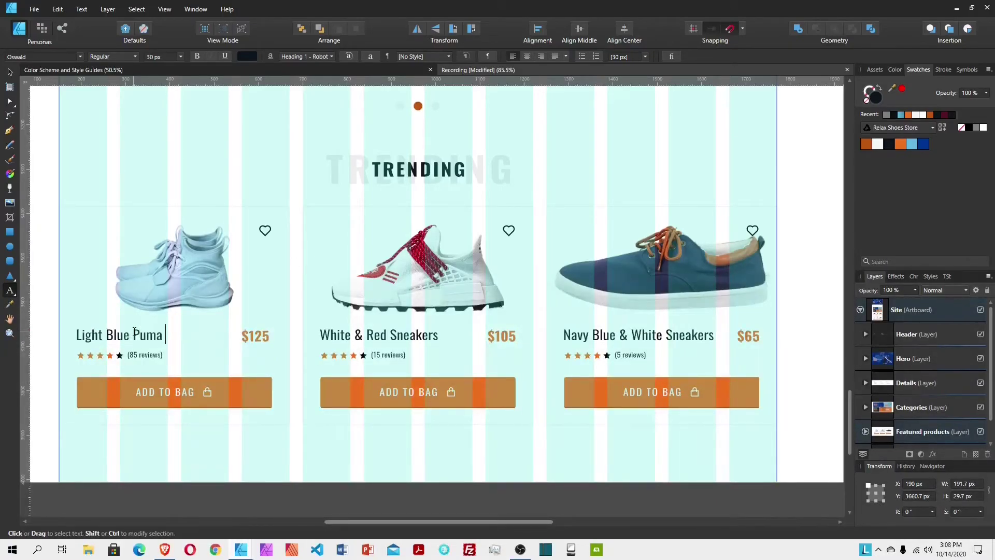
type("Sneakers")
key("Escape")
Step: Set the Light Blue Puma Sneakers card's price to $115 and its review text to "(95 reviews)"
left_click(263, 338)
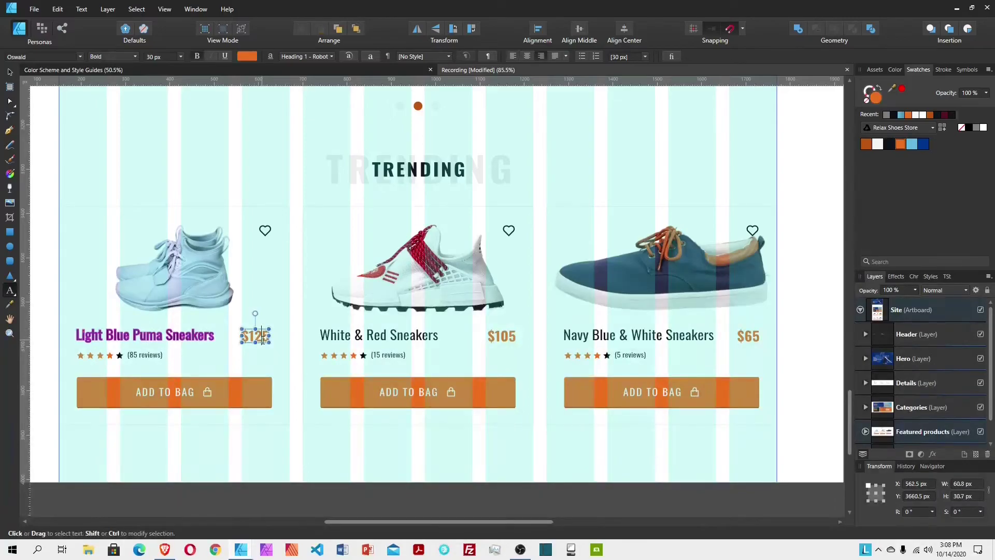
key("BackSpace")
type("1")
key("Escape")
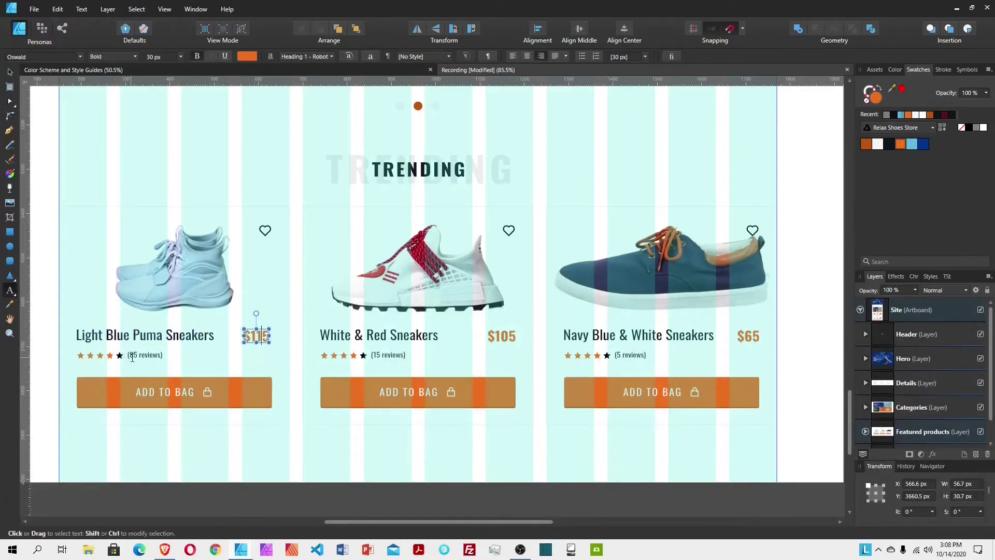
left_click(133, 359)
key("BackSpace")
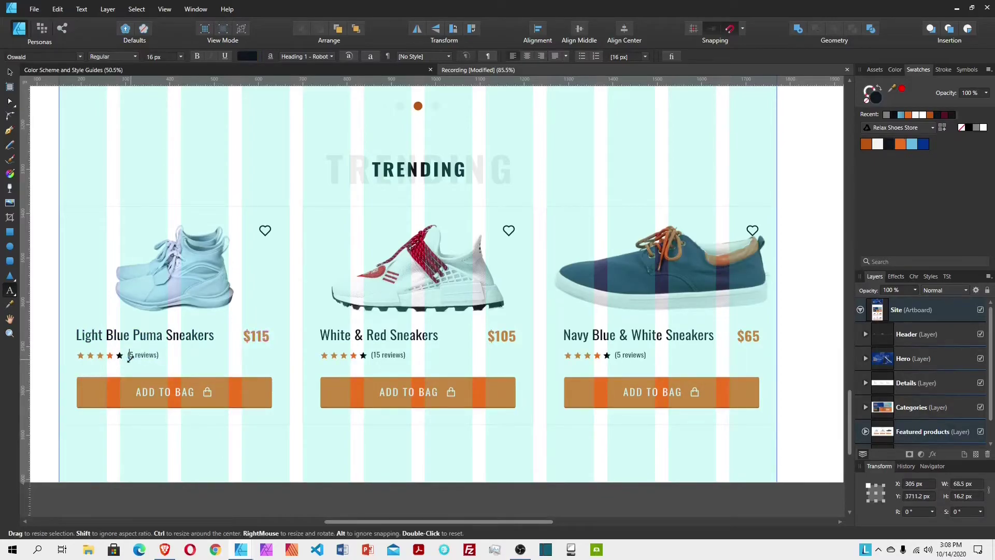
type("5")
key("Escape")
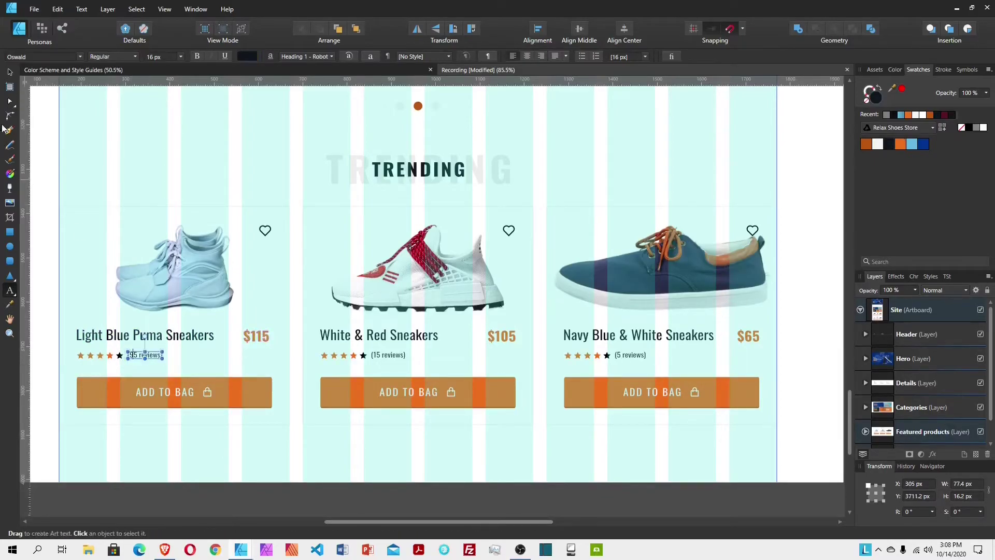
key("v")
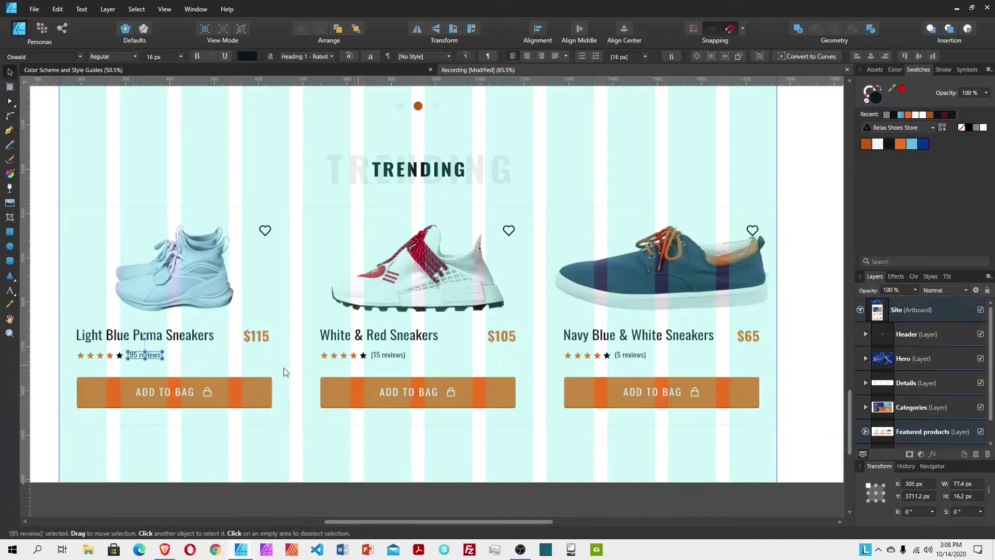
Step: Move the duplicated Featured products layer below the original in the layer stack and rename it "Trending"
scroll(953, 432, "down", 1)
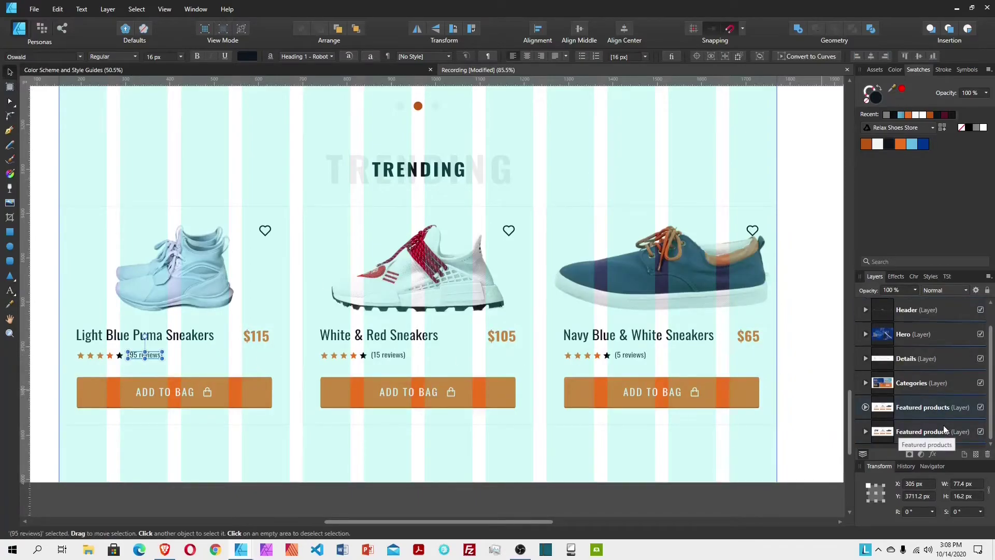
left_click(930, 407)
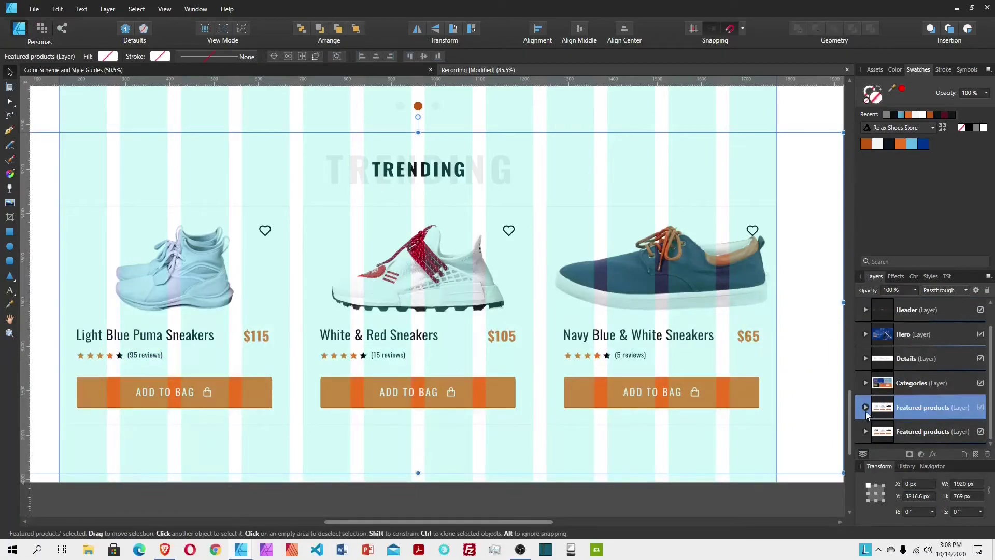
left_click_drag(862, 415, 920, 441)
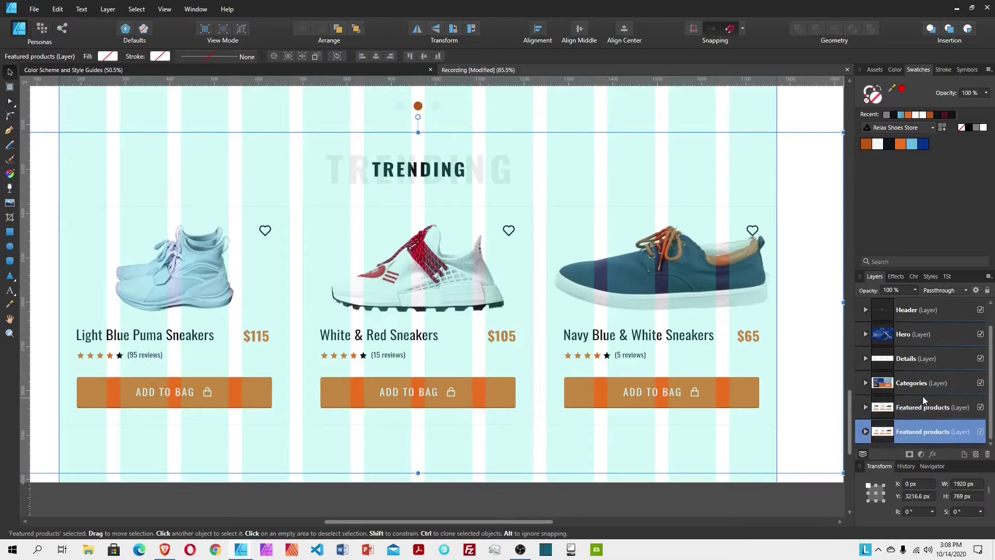
double_click(910, 432)
type("Trending")
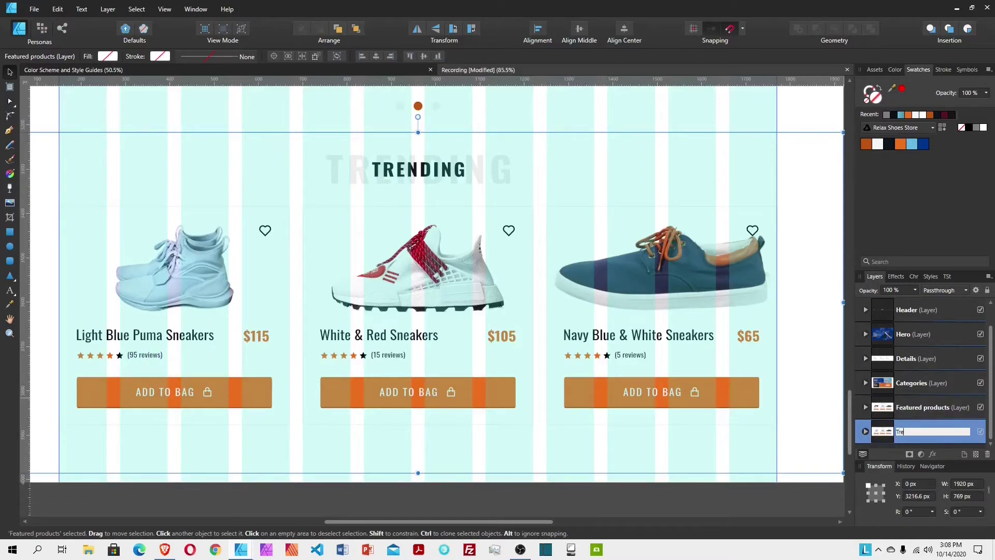
key("Return")
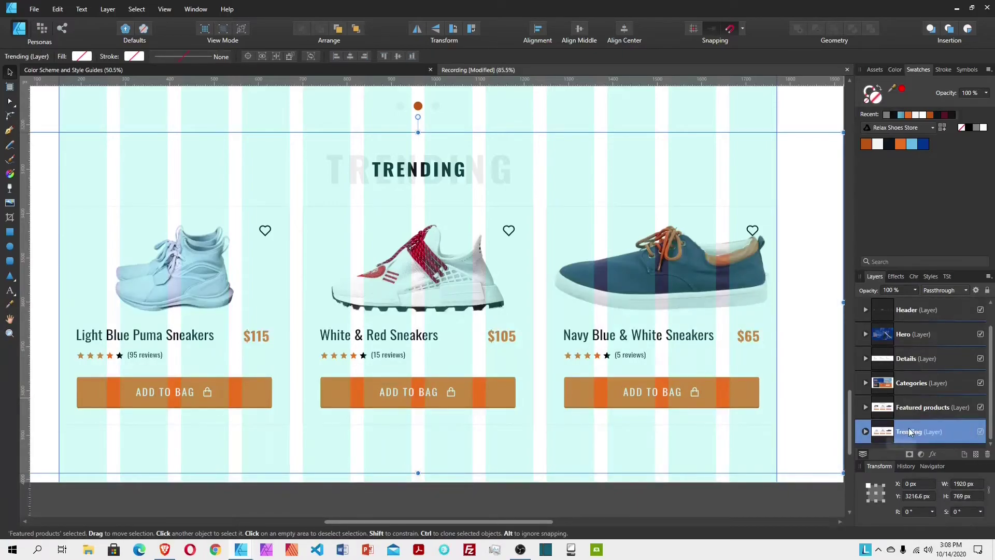
Step: Extend the Site artboard's bottom edge downward to a height of about 4973 px
scroll(913, 373, "up", 1)
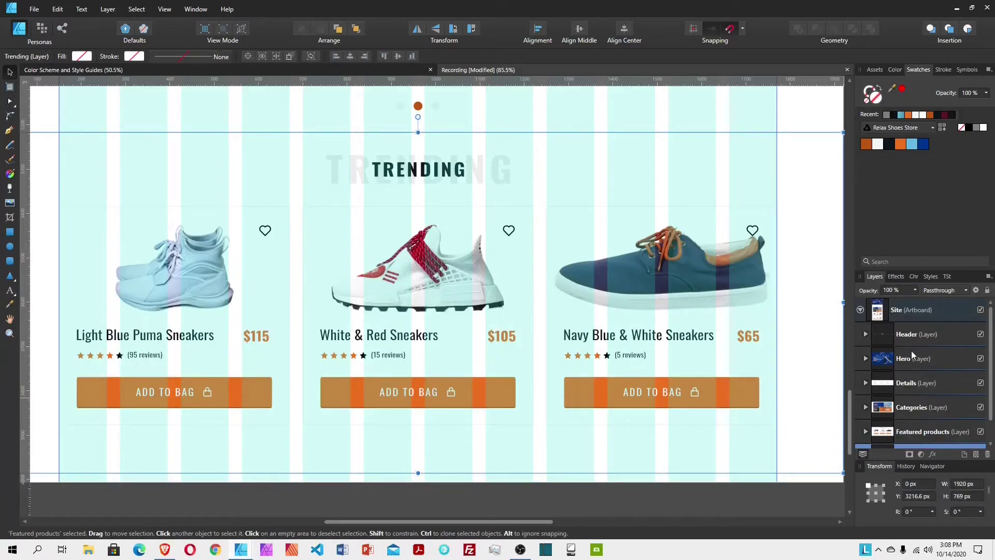
left_click(911, 316)
scroll(444, 377, "down", 5)
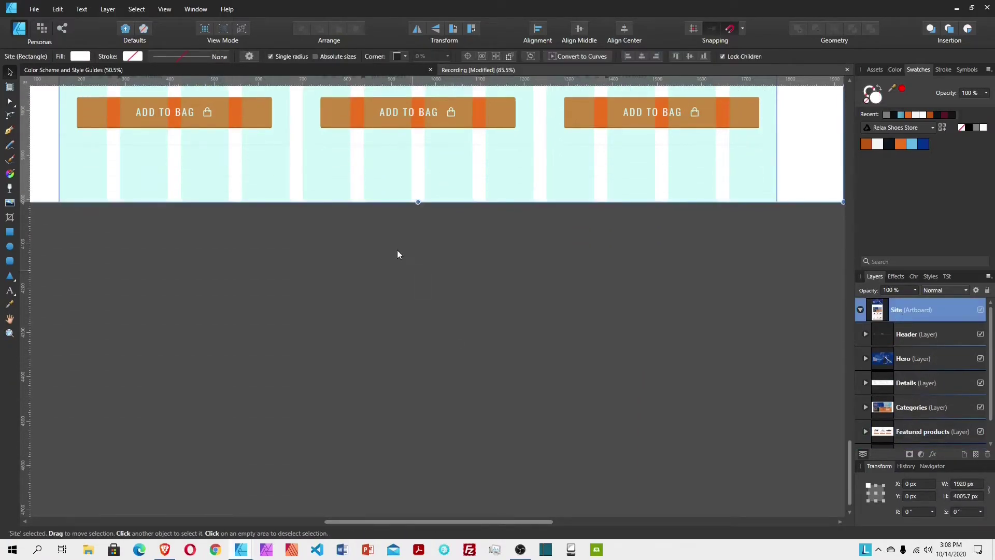
left_click_drag(398, 202, 436, 481)
Step: Show the Trending layer's hidden slide-2 group and place it as a second product row below slide-1, and select the white background rectangle
scroll(577, 359, "up", 6)
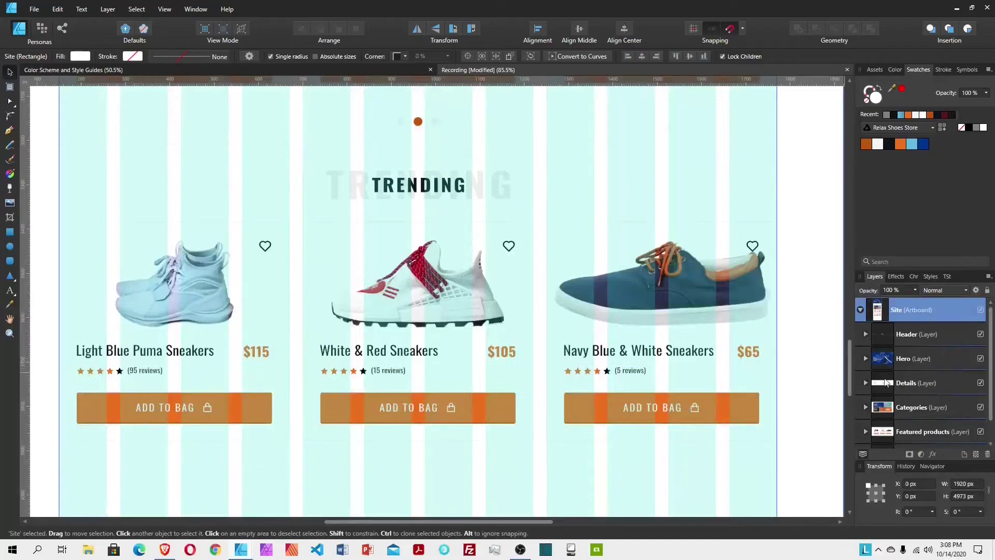
scroll(886, 382, "down", 1)
left_click(938, 431)
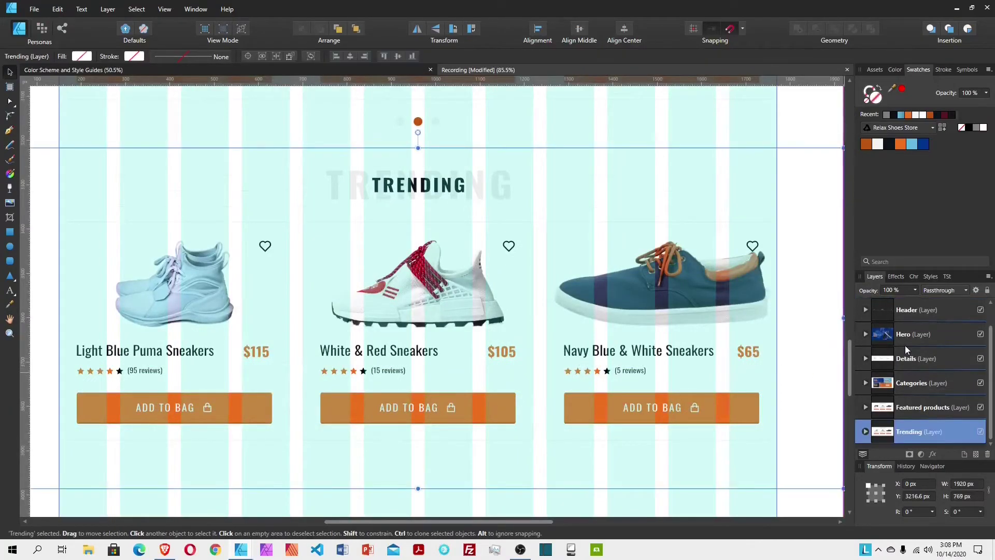
left_click(866, 431)
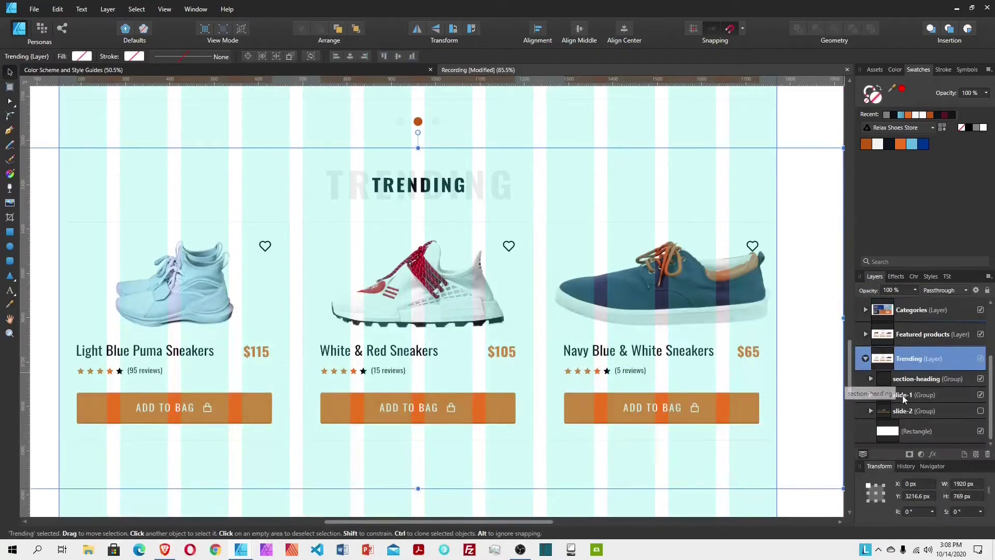
left_click(924, 411)
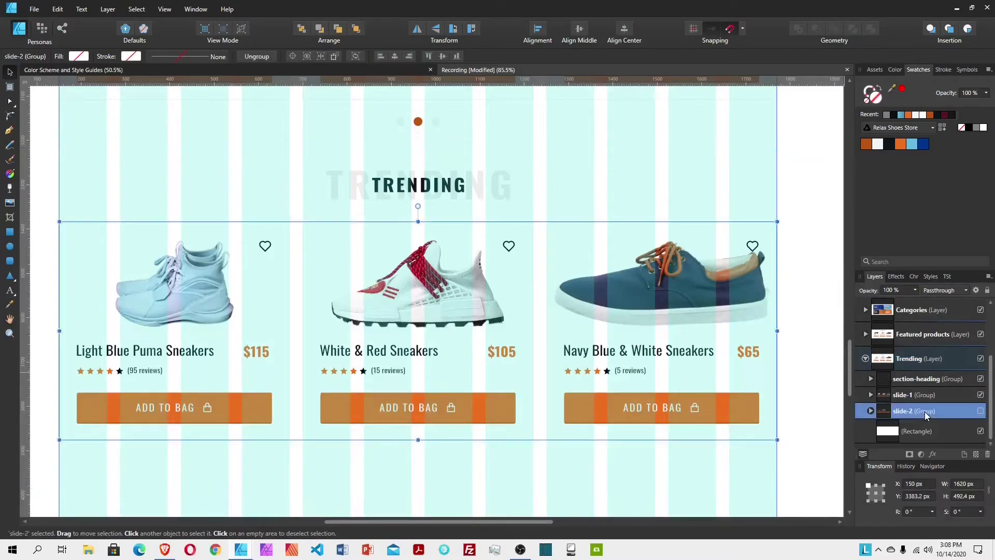
left_click(980, 411)
scroll(622, 285, "down", 3)
left_click_drag(506, 244, 528, 442)
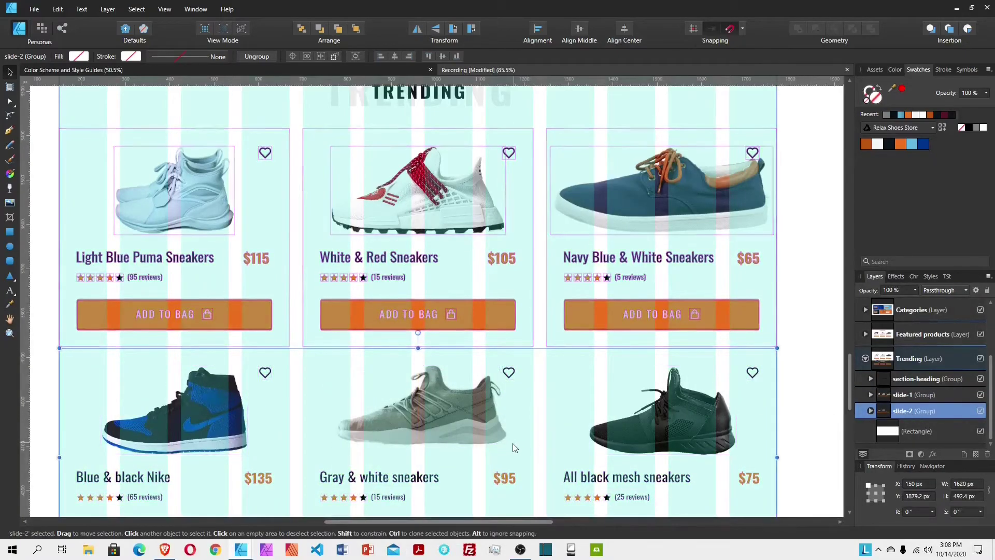
left_click_drag(513, 445, 503, 427)
left_click(818, 338)
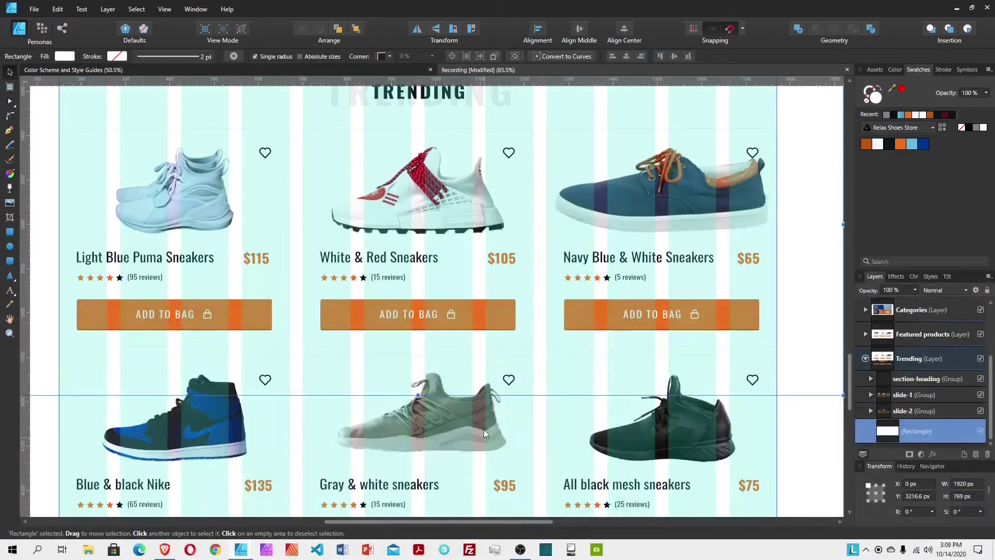
Step: Review both rows of Trending product cards and the empty artboard space beneath them
scroll(579, 350, "down", 3)
scroll(579, 350, "down", 3)
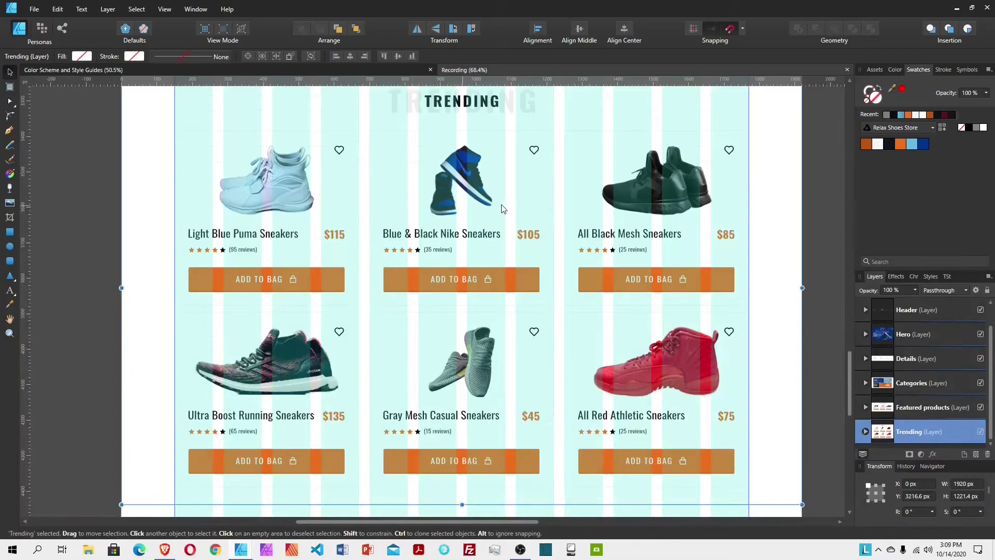
scroll(581, 235, "up", 3)
scroll(581, 234, "down", 5)
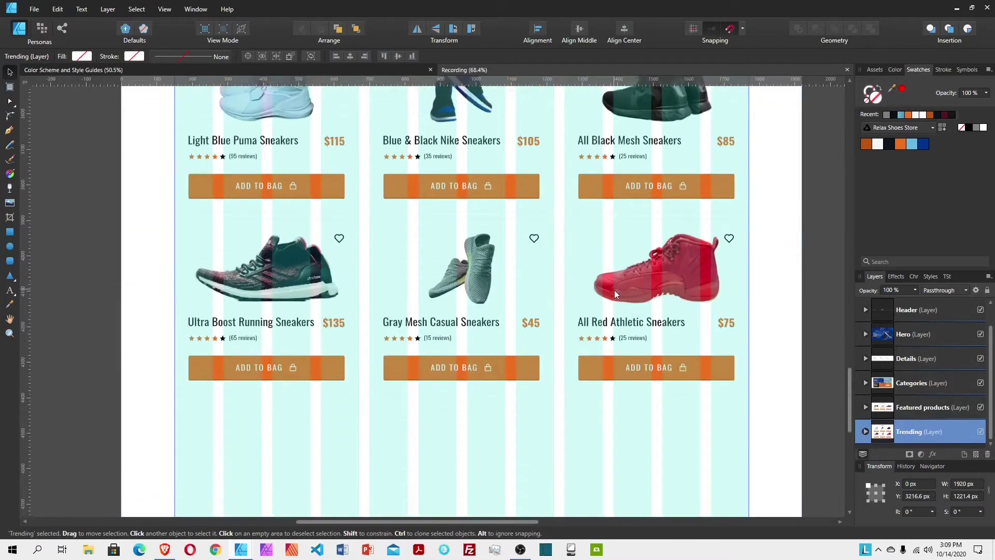
scroll(578, 442, "up", 1)
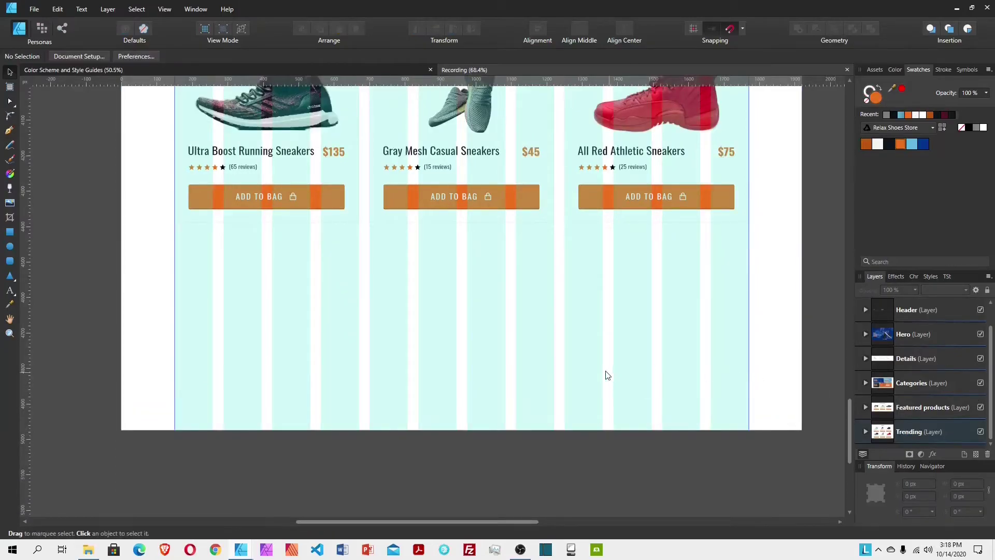
scroll(611, 369, "up", 3)
scroll(904, 363, "up", 1)
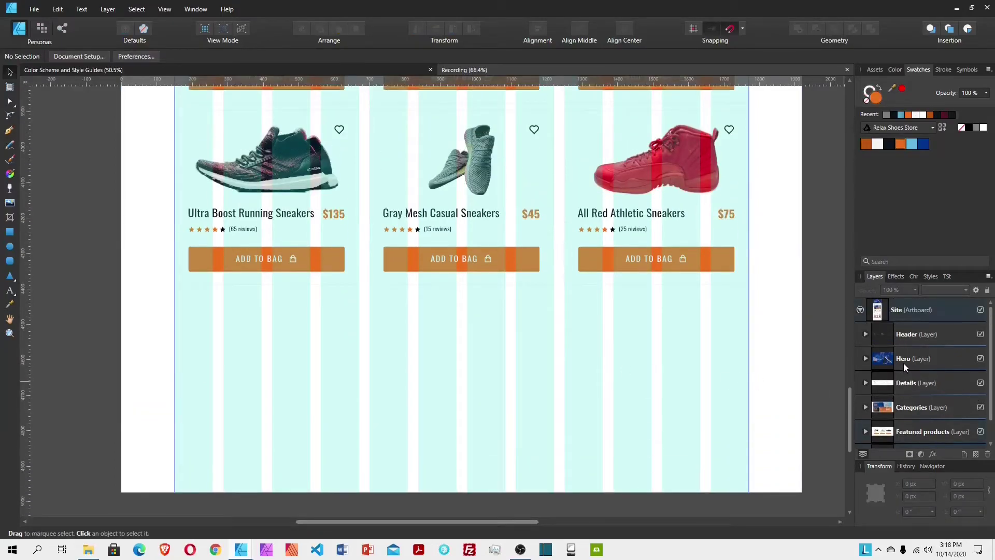
Step: Extend the Site artboard's bottom edge further down to a height of about 5937 px
left_click(901, 314)
scroll(524, 375, "down", 6)
scroll(523, 379, "down", 6)
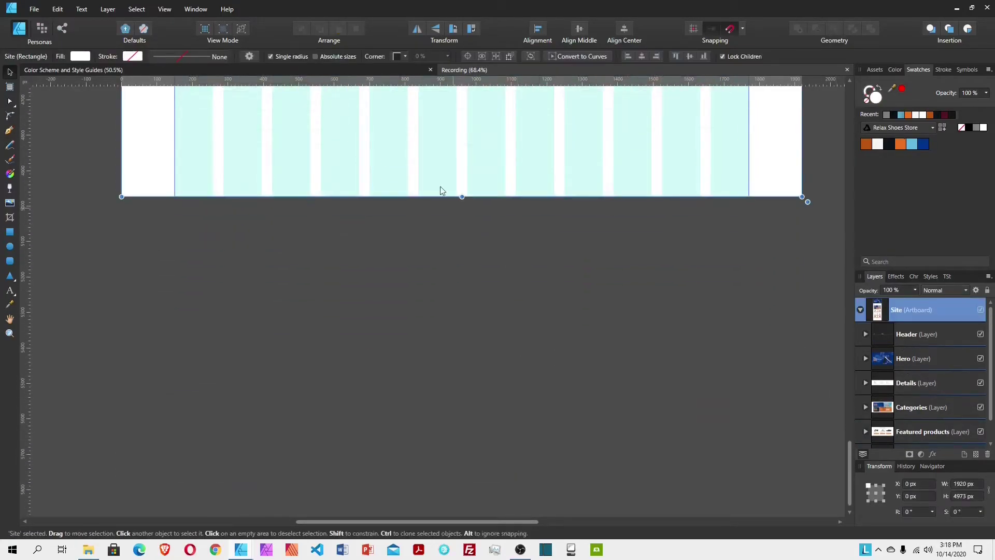
left_click_drag(461, 196, 463, 500)
left_click_drag(462, 373, 462, 429)
scroll(912, 344, "down", 1)
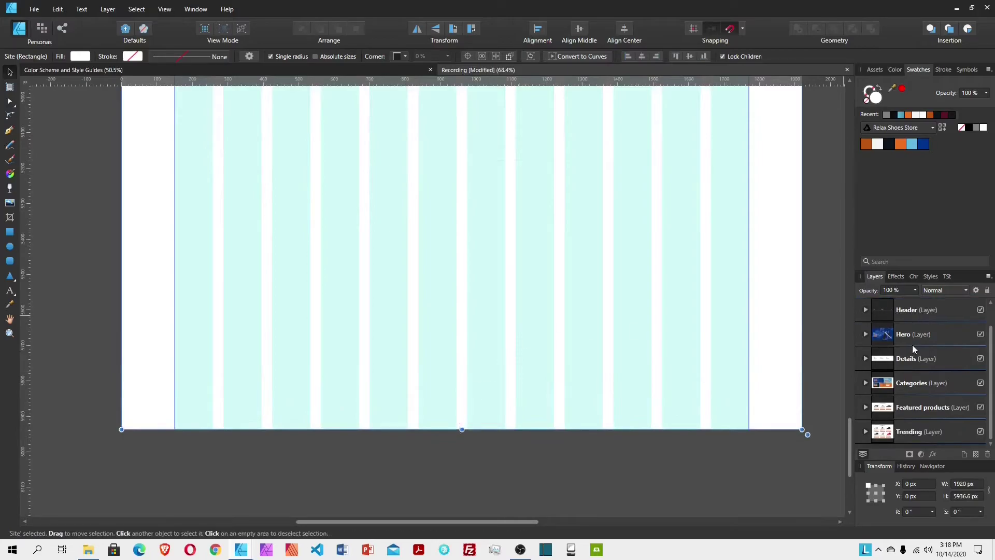
Step: Duplicate the Trending layer and rename the lower copy "Promo"
left_click(910, 431)
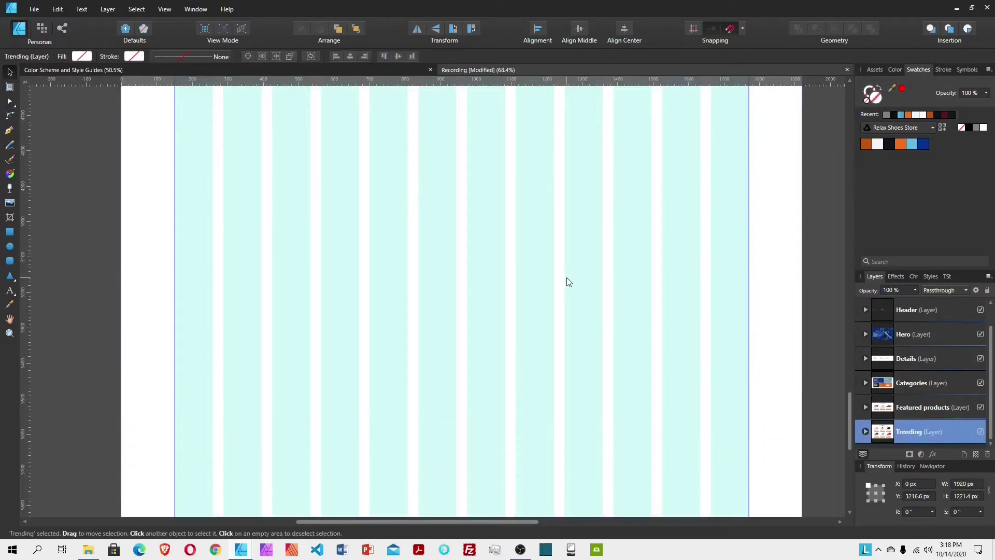
scroll(570, 285, "up", 5)
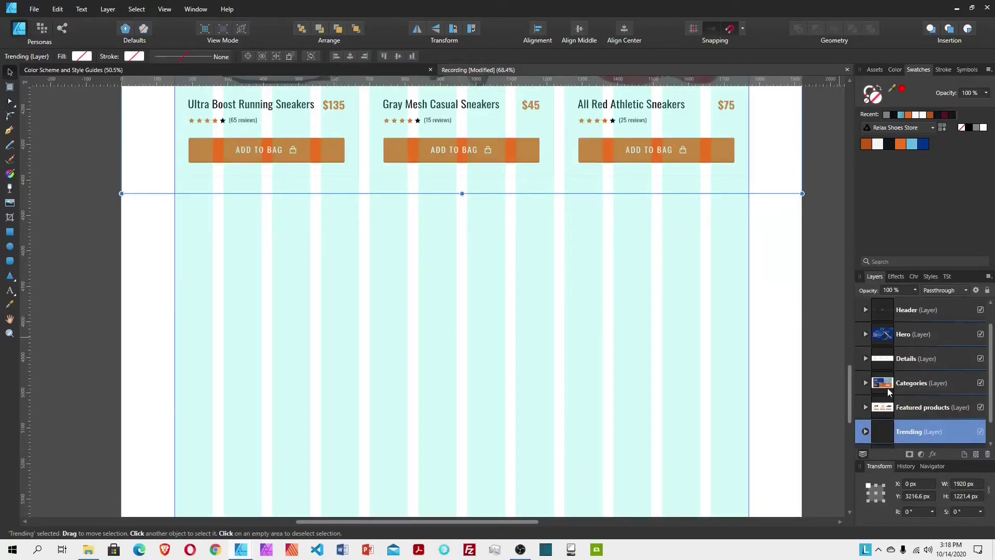
scroll(902, 409, "down", 1)
double_click(920, 431)
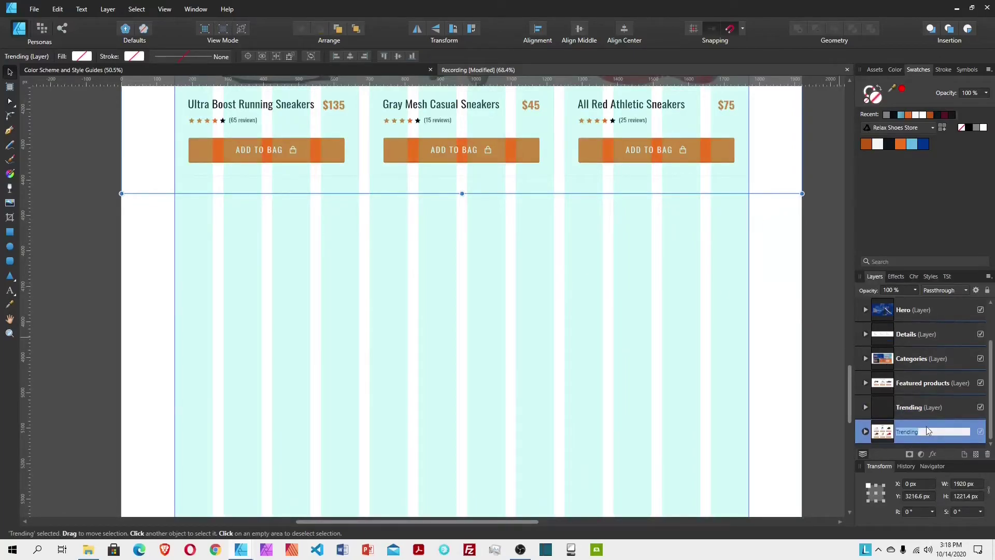
type("Promo")
key("Return")
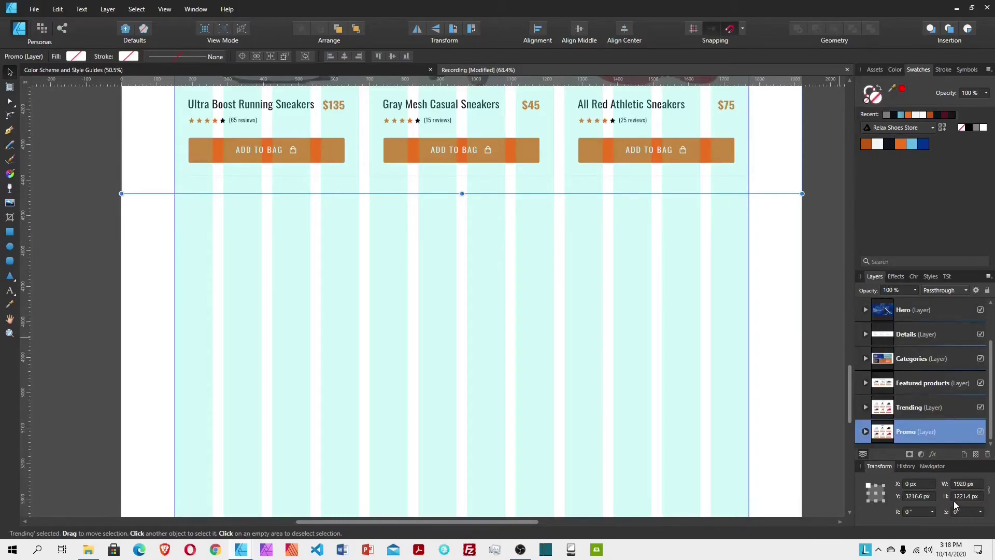
Step: Move the Promo layer down by 1221.4 px to Y 4438 px, directly beneath the Trending section
left_click(932, 497)
type("1221.4")
key("Return")
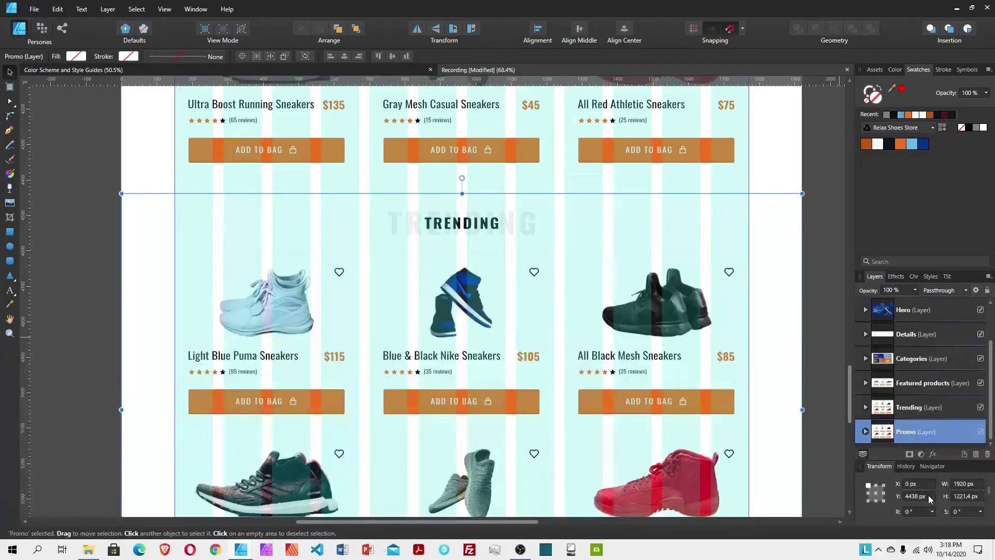
Step: Delete the section-heading group and both product row groups from the Promo layer, keeping only its background rectangle
left_click(866, 432)
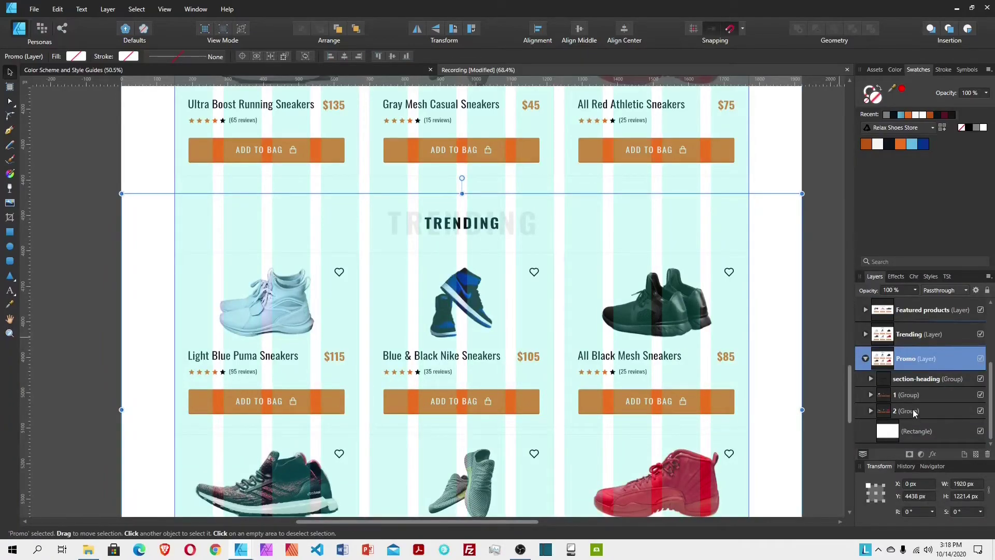
left_click(913, 410)
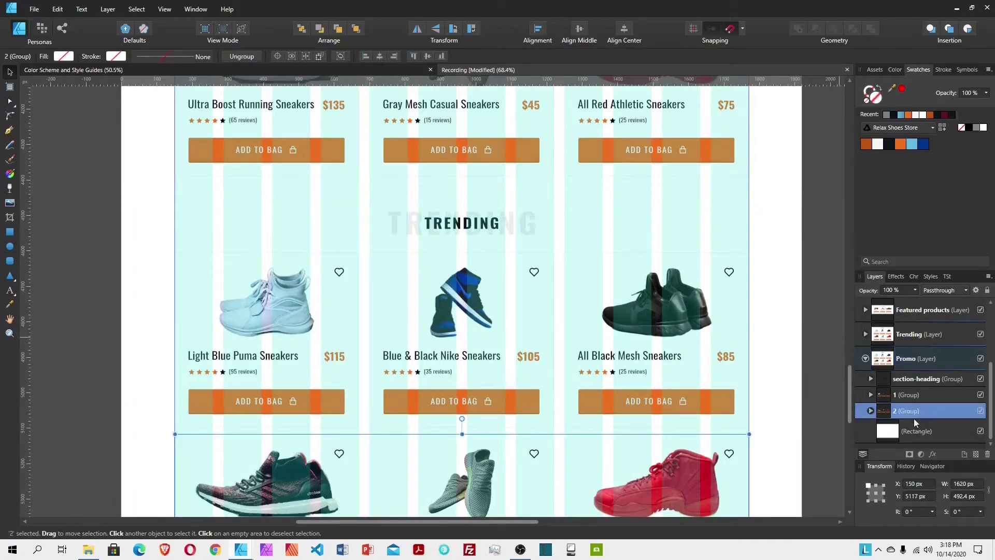
left_click(918, 385, "shift")
key("Delete")
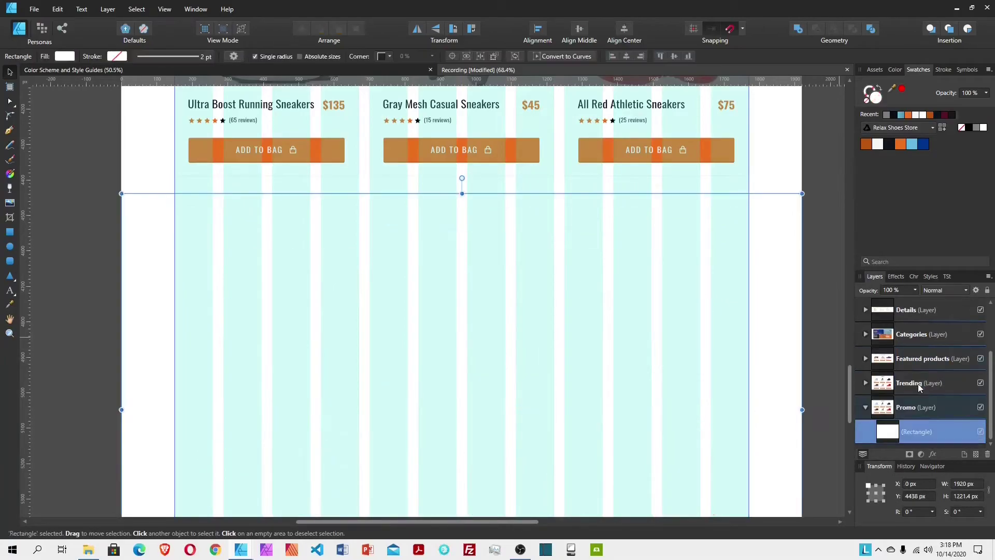
Step: Set the Promo background rectangle's height to 720 px
scroll(558, 312, "down", 2)
scroll(555, 324, "down", 2)
scroll(507, 394, "down", 3)
left_click(967, 496)
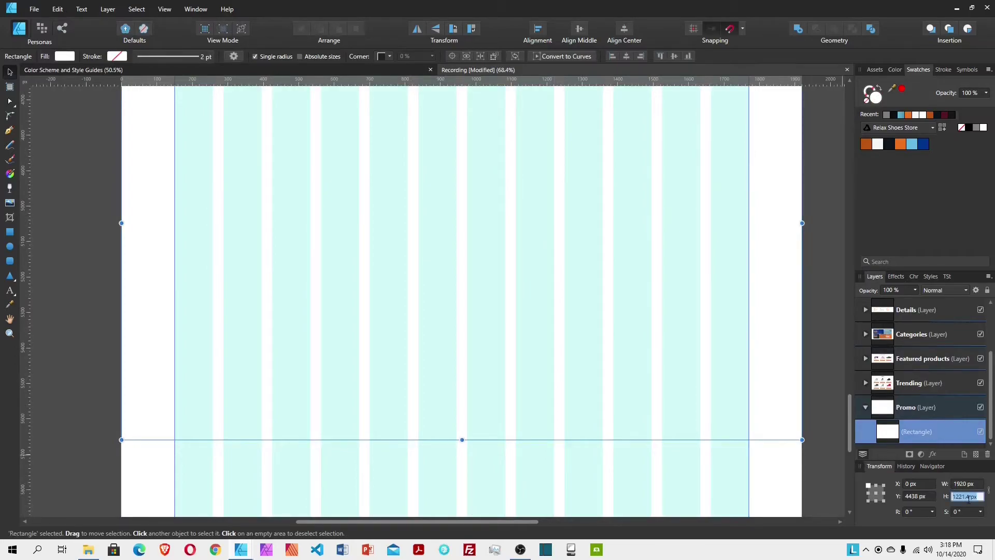
type("720")
key("Return")
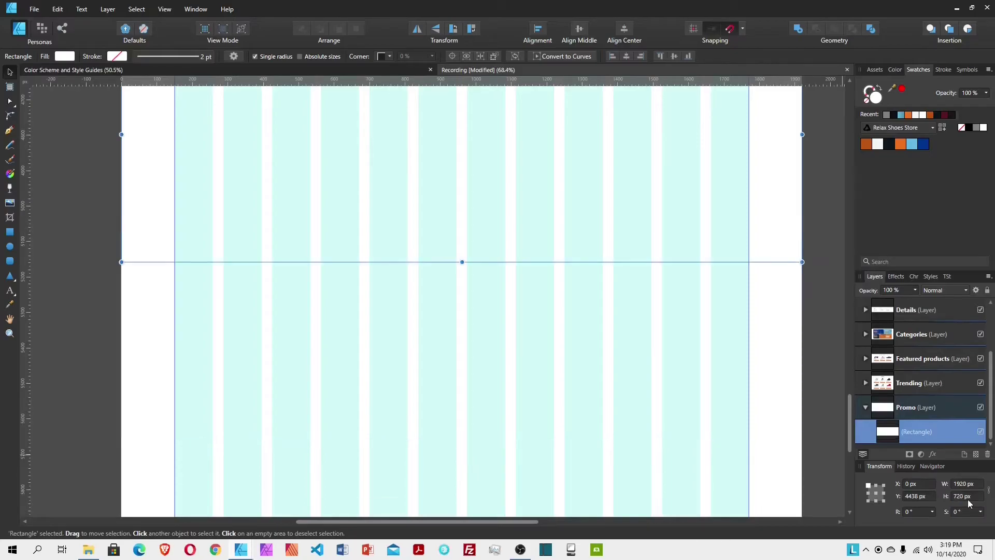
Step: Place the athlete-tying-running-shoes image inside the Promo rectangle, about 1946 px wide so that it covers the full section width
scroll(655, 356, "up", 3)
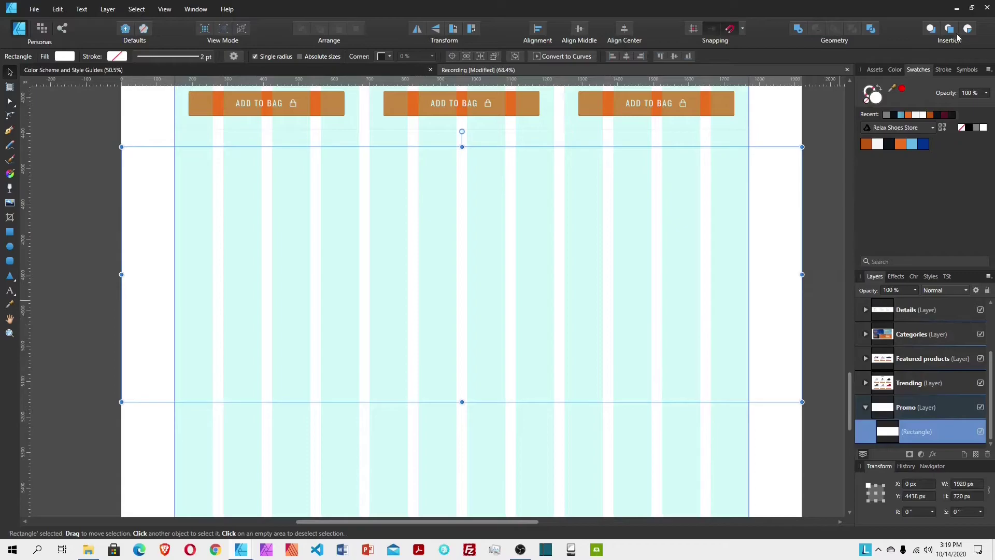
left_click(9, 204)
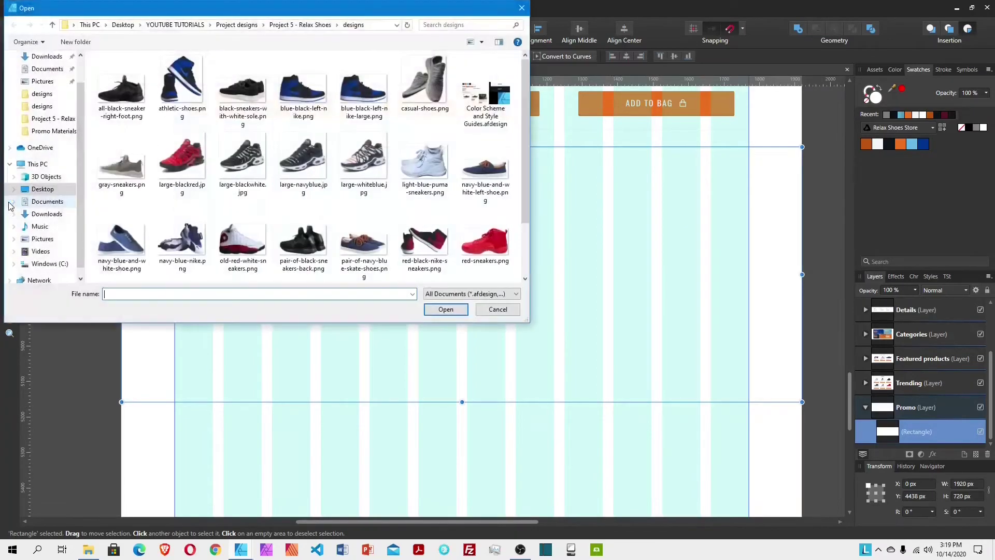
left_click(300, 24)
left_click(120, 164)
left_click(445, 310)
left_click_drag(127, 148, 804, 449)
scroll(263, 334, "up", 3)
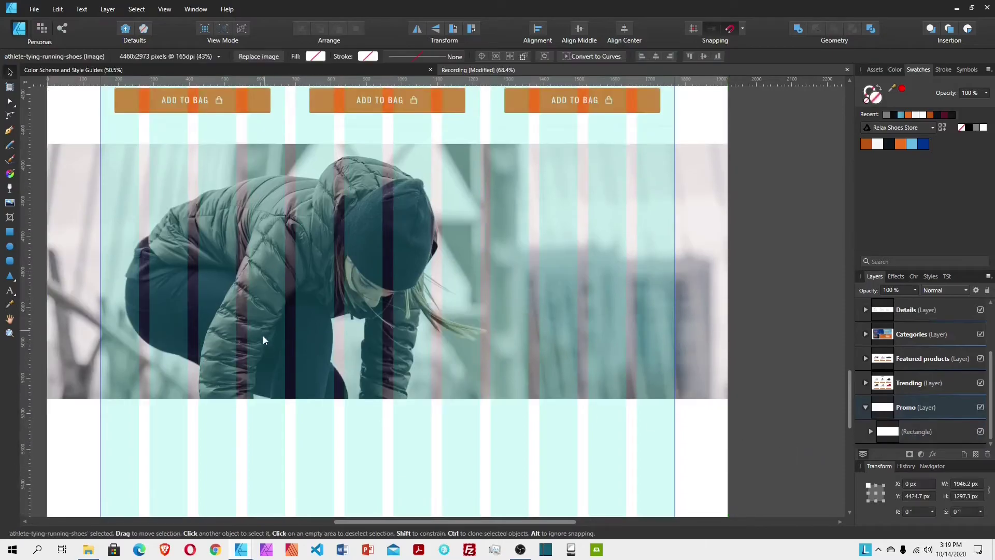
Step: Shift the image up to about Y 3951 px and center it horizontally so the running shoes show, and select the Promo rectangle
left_click_drag(286, 353, 282, 184)
left_click_drag(469, 521, 438, 521)
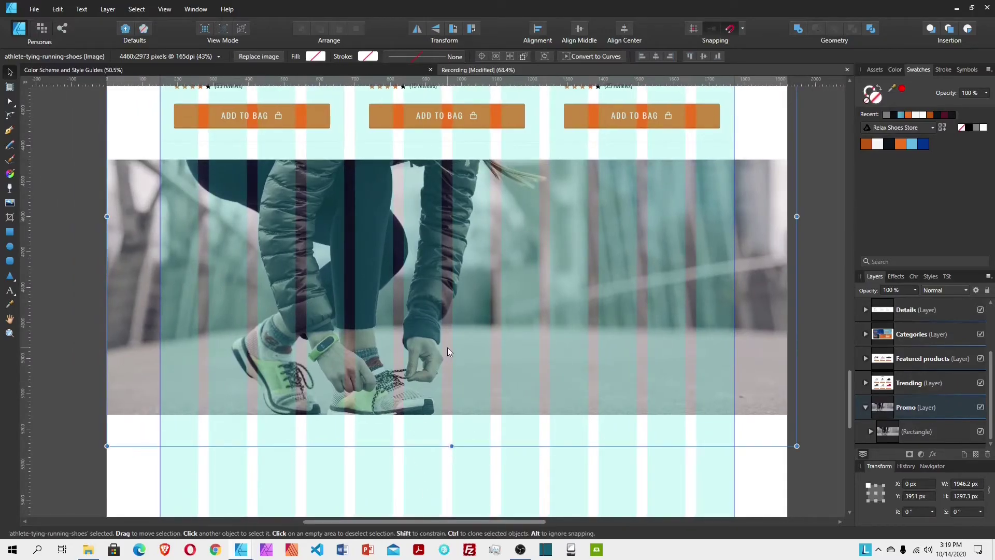
left_click_drag(447, 348, 441, 346)
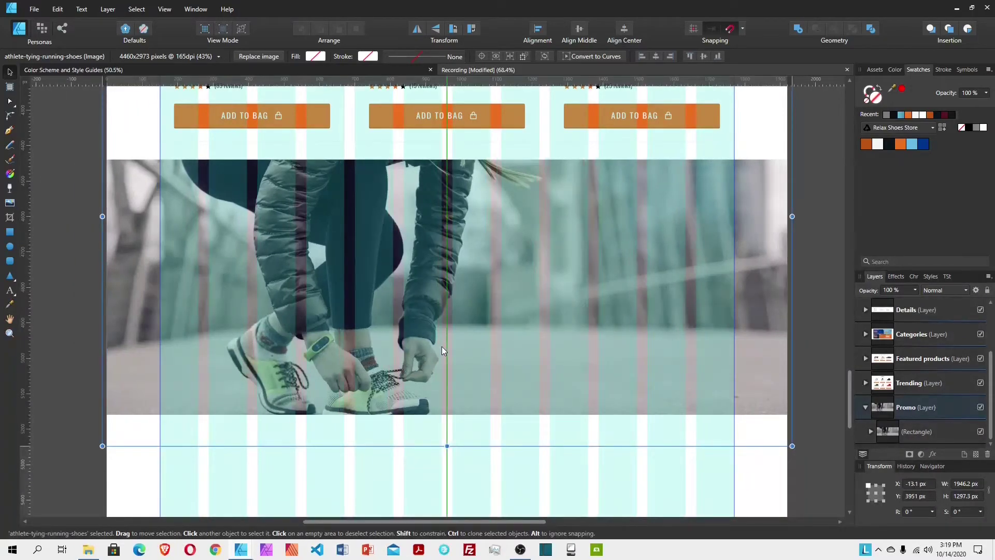
left_click(908, 431)
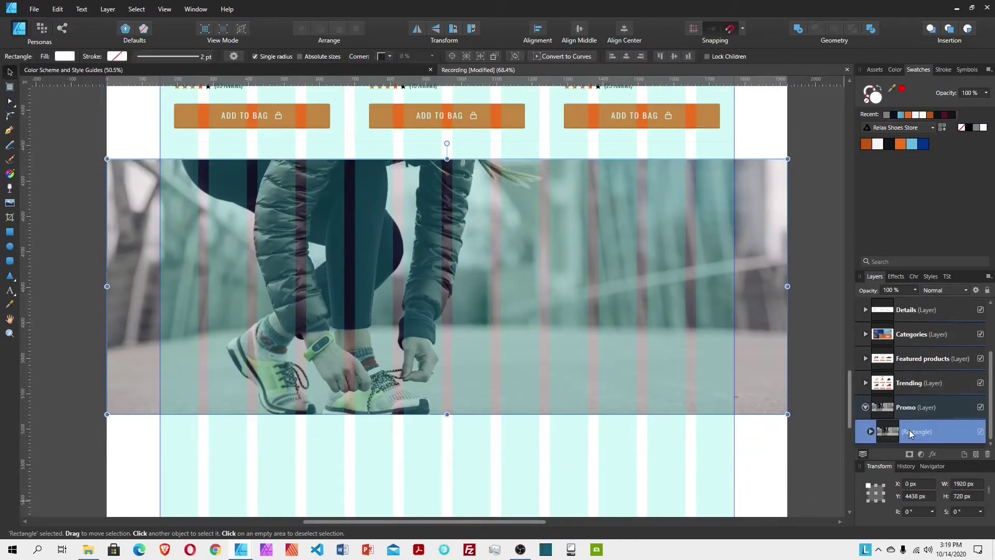
Step: Make a copy of the Promo rectangle without the athlete image and fill it with the light blue swatch
key("ctrl+j")
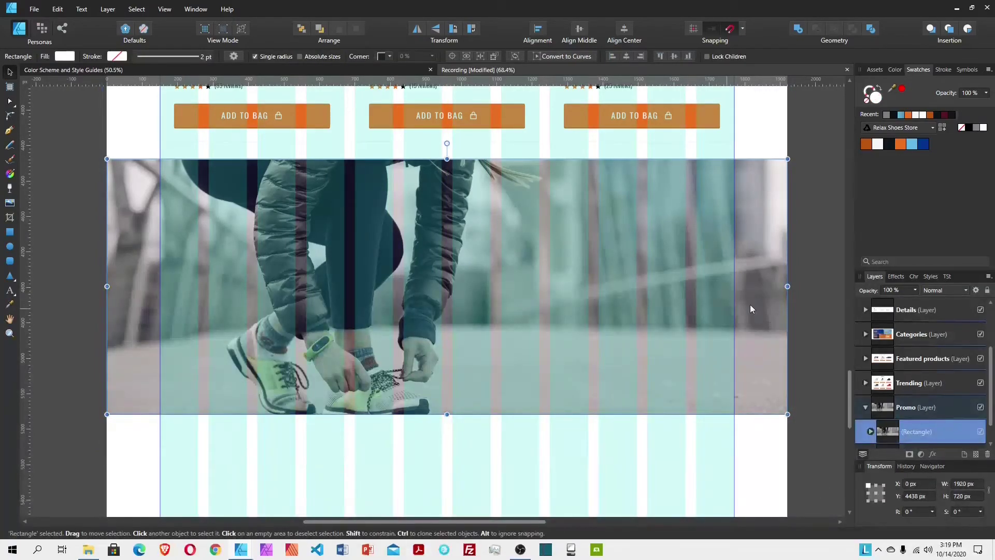
left_click(871, 430)
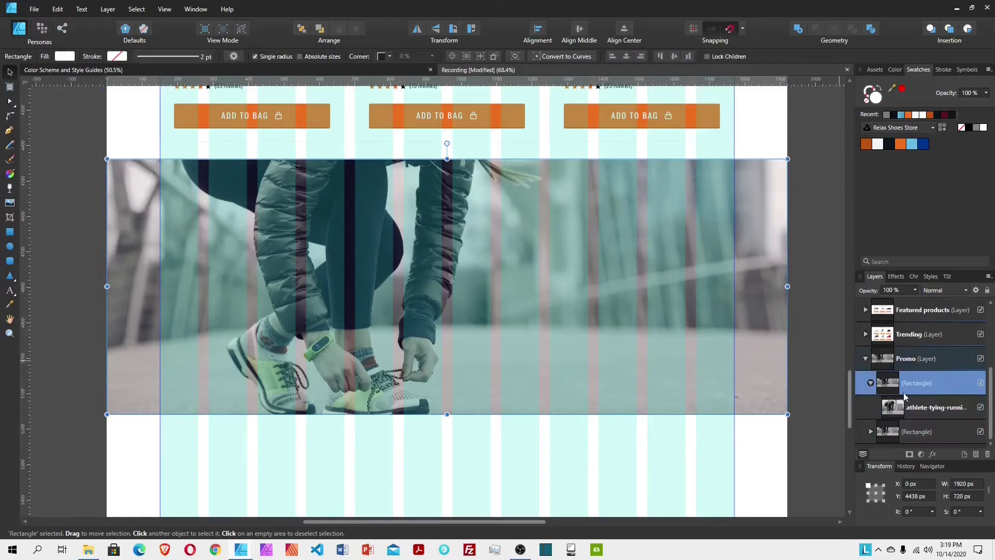
left_click(924, 410)
key("Delete")
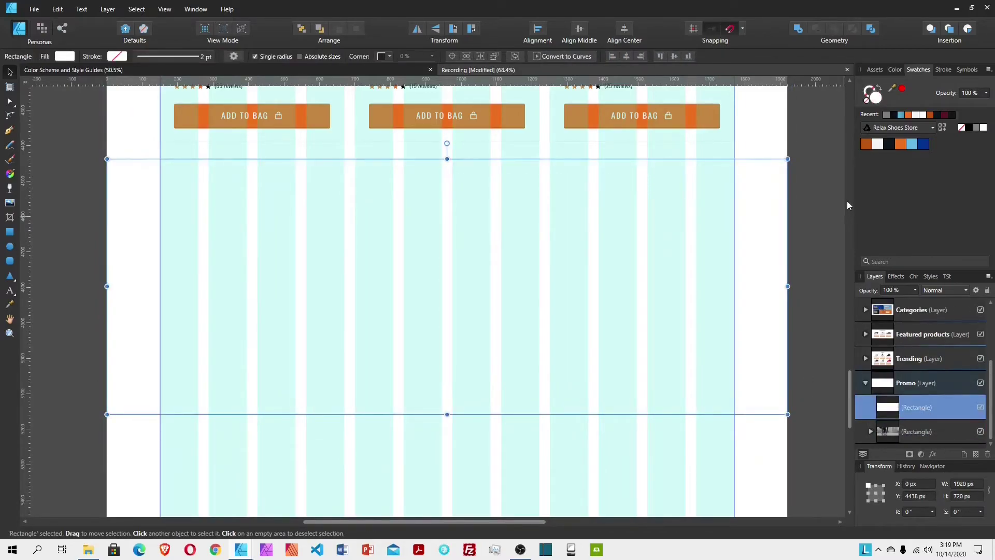
left_click(912, 145)
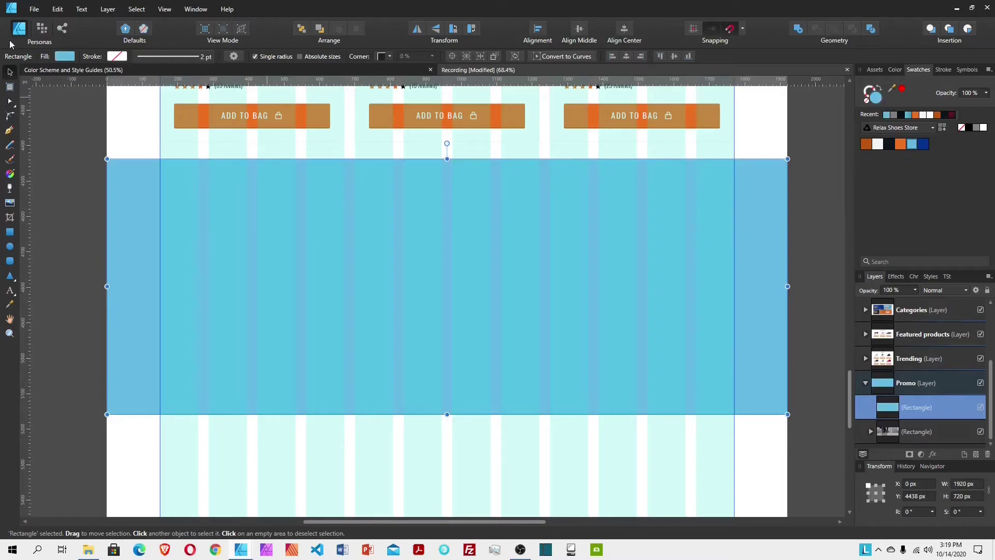
Step: Give the blue overlay rectangle a linear gradient fill and set its start stop to light blue from the Relax Shoes Store palette
left_click(60, 57)
left_click(82, 76)
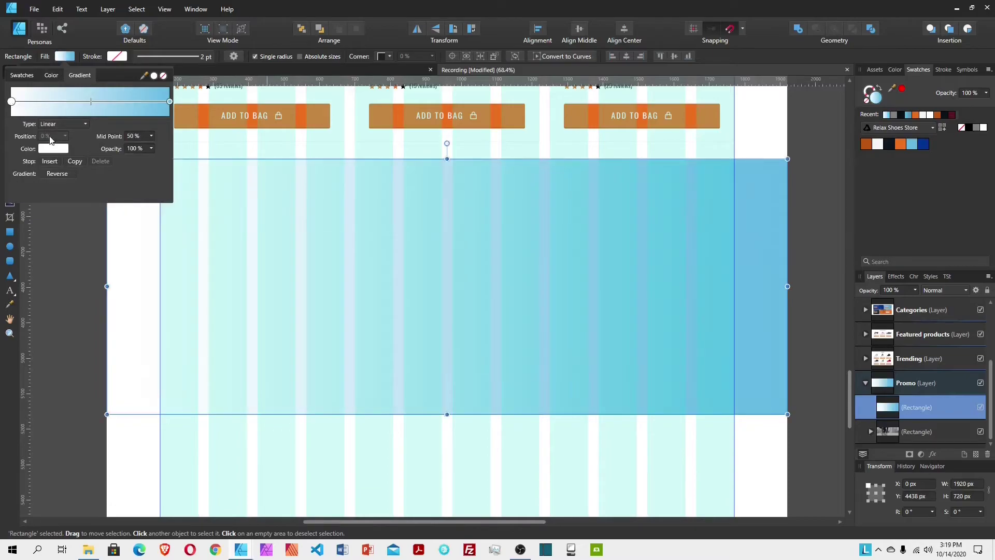
left_click(61, 149)
left_click(49, 168)
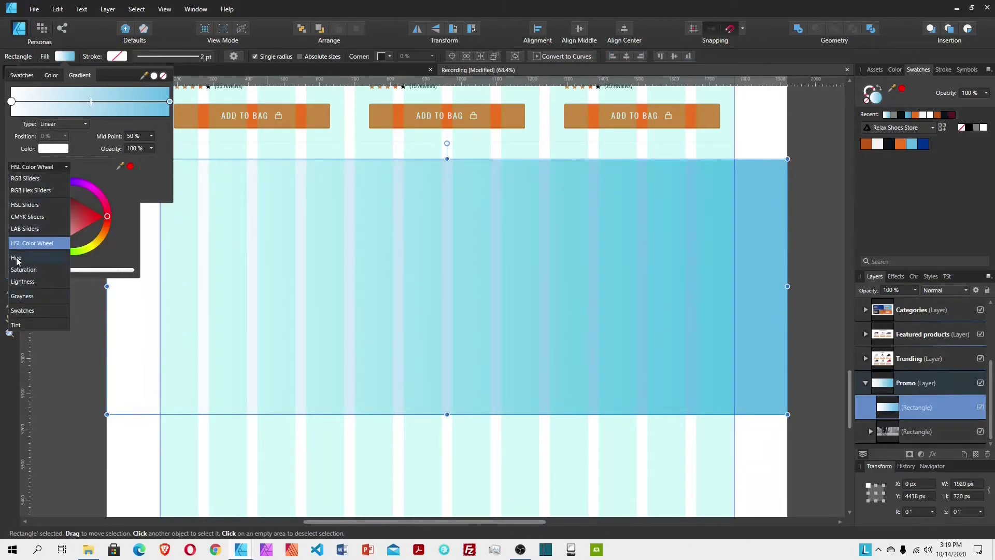
left_click(30, 311)
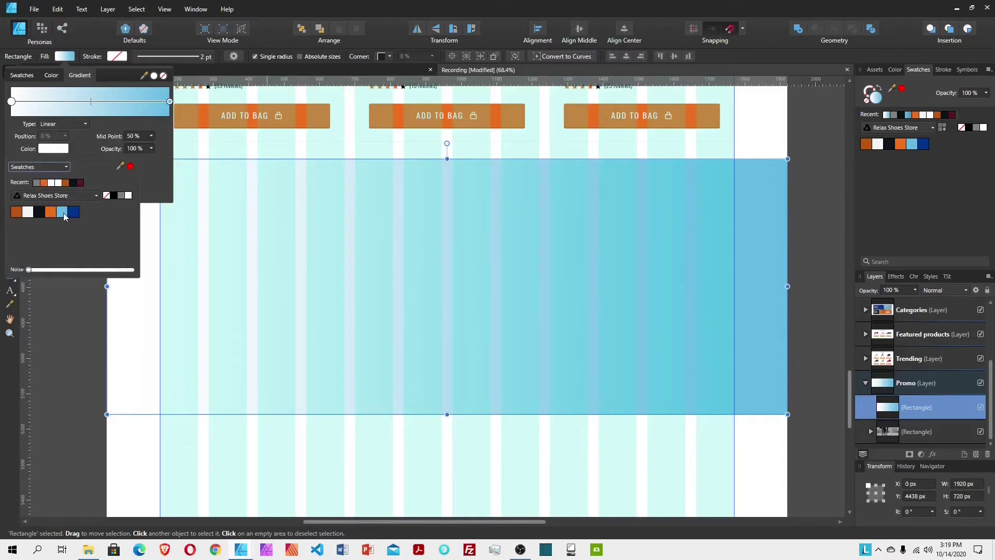
left_click(60, 212)
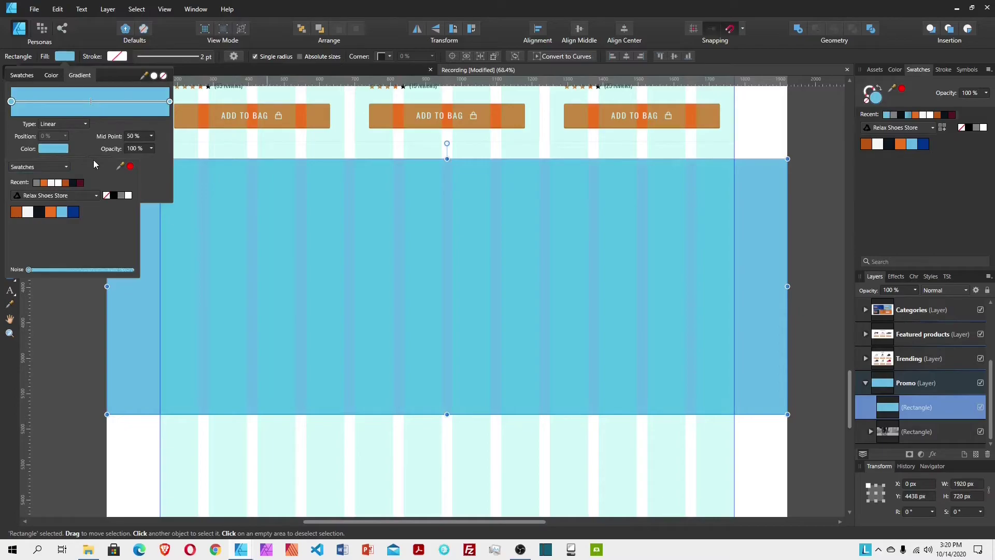
Step: Set the overlay gradient's start stop to 44% opacity and its end stop to 90% opacity
left_click(139, 149)
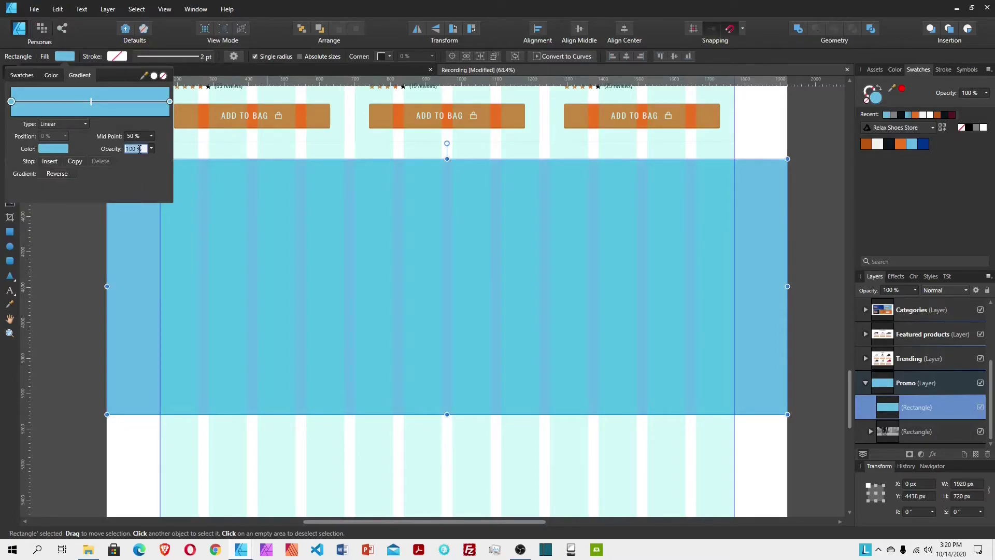
type("44")
key("Return")
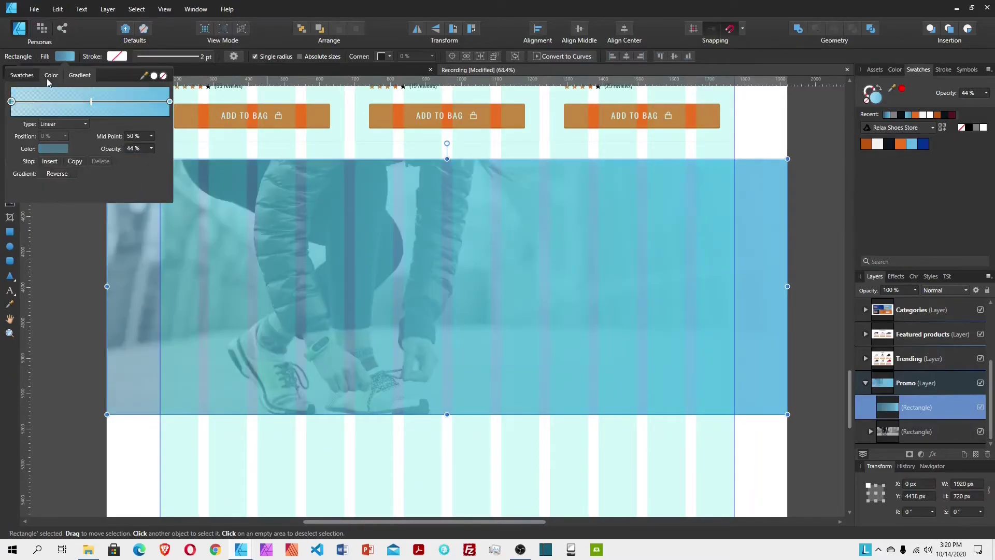
left_click(170, 101)
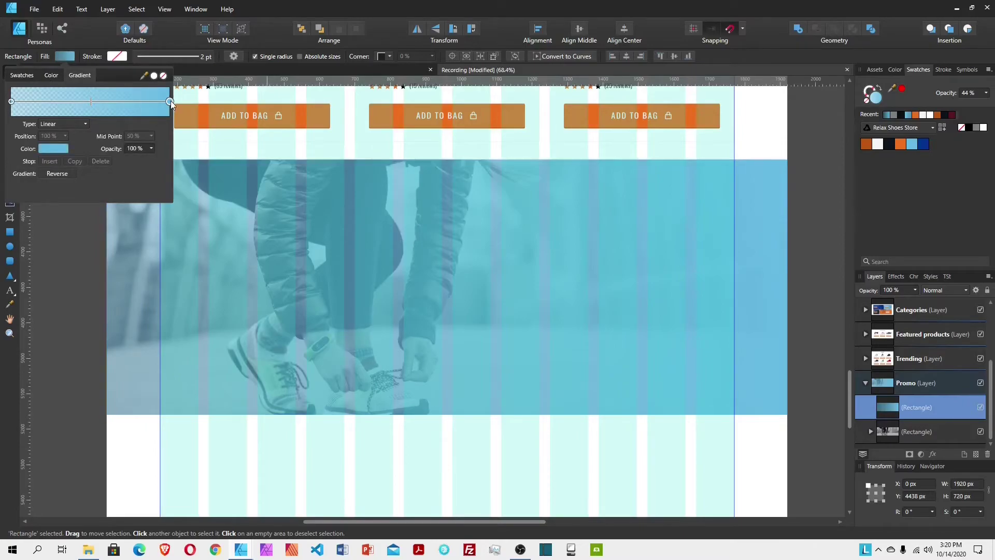
left_click(145, 149)
type("92")
type("0")
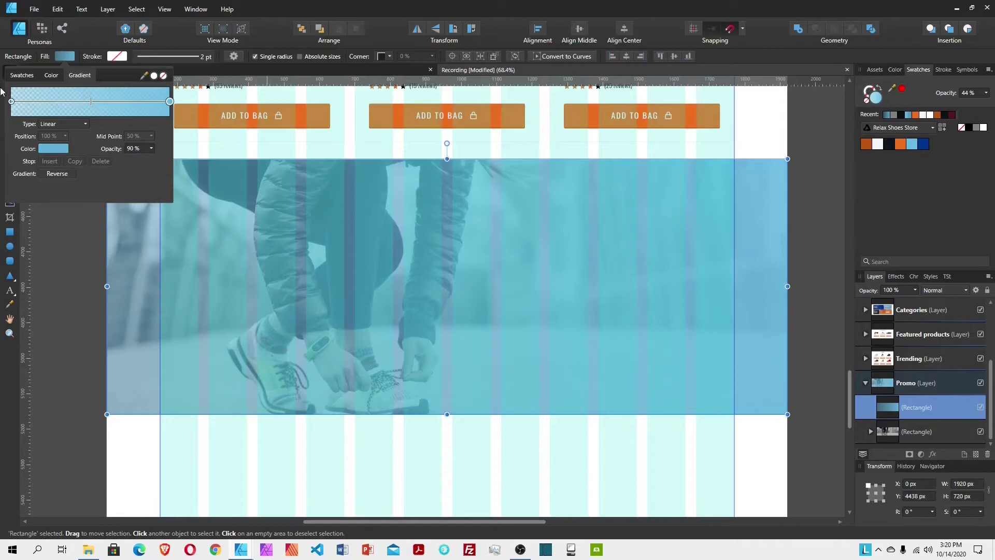
left_click(64, 56)
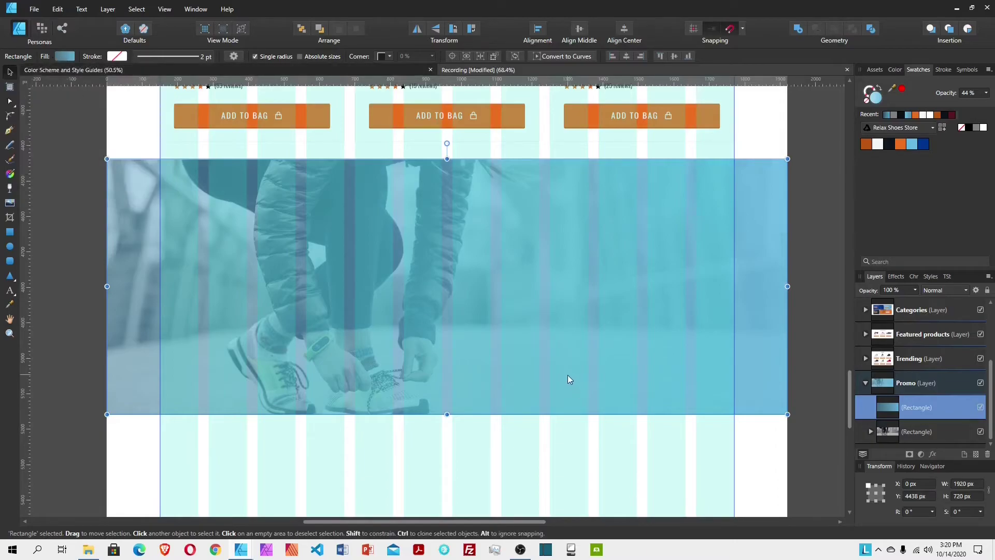
Step: Add the art text "35% OFF" at about 130 px in the upper part of the Promo banner, starting at about X 1019 px
left_click(10, 293)
left_click_drag(469, 178, 498, 216)
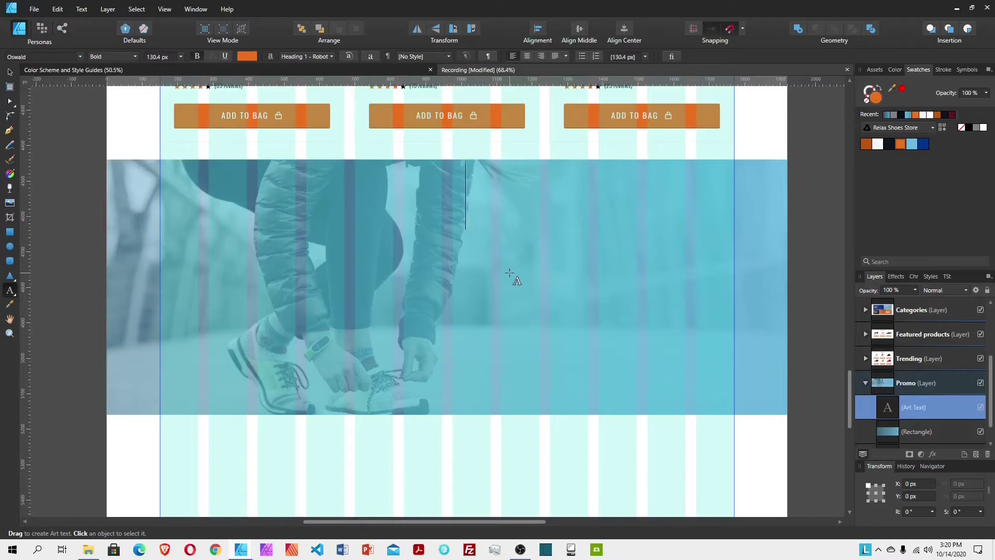
type("35")
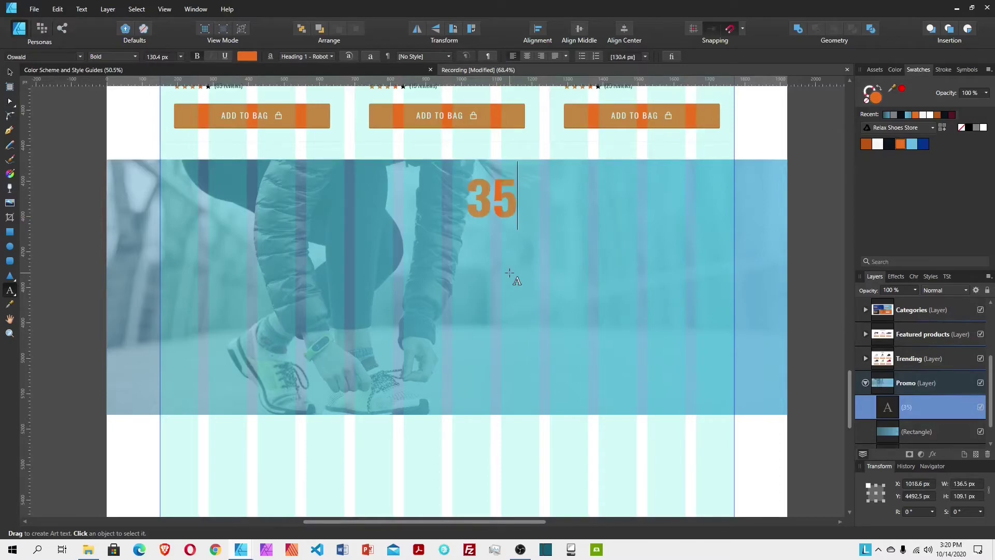
type("%")
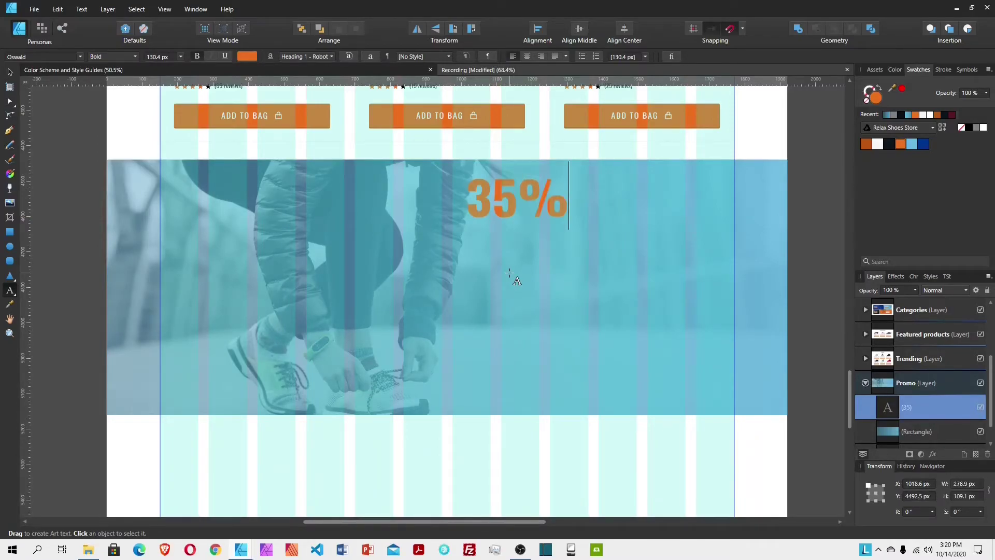
type(" o")
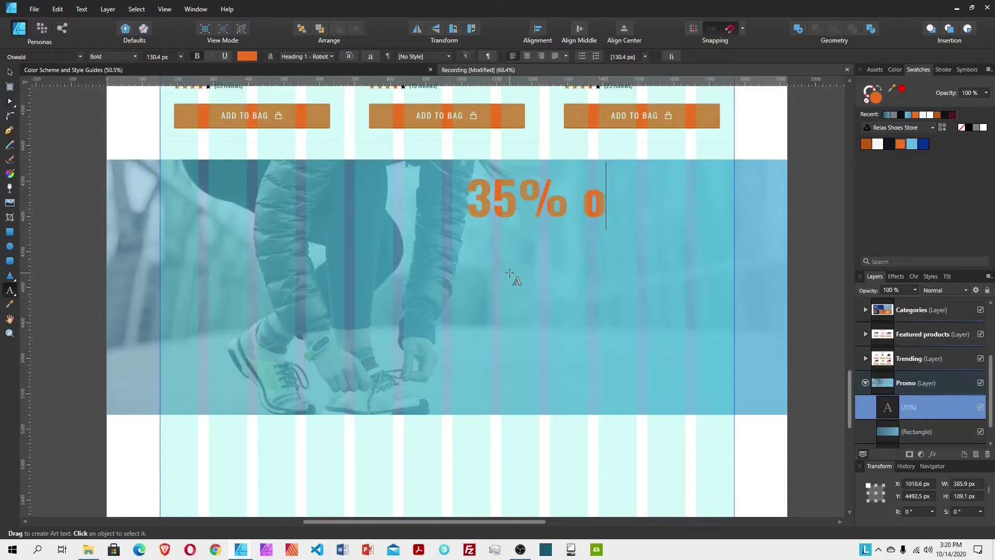
key("BackSpace")
type("OFF")
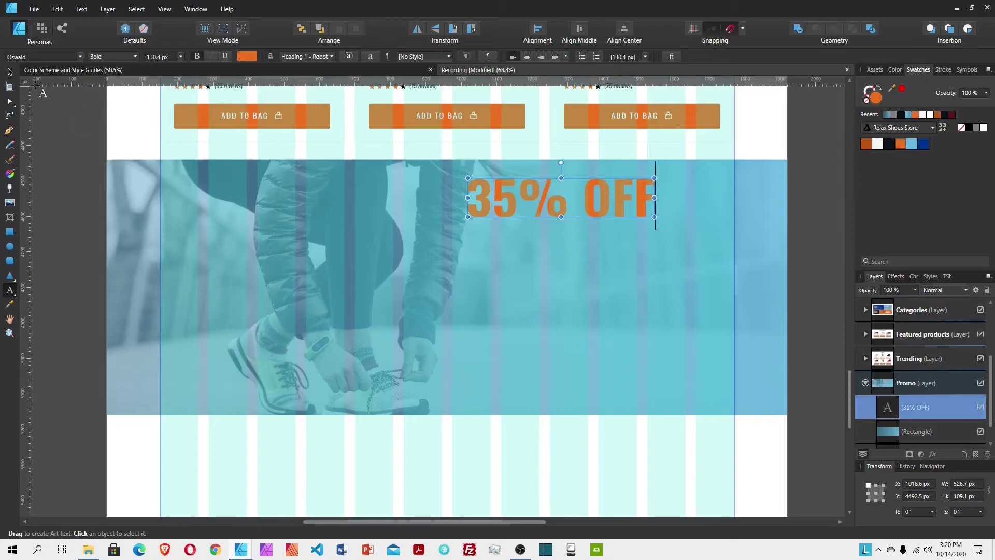
Step: Color the "35% OFF" text white and set its font size to 125 px
left_click(9, 72)
left_click(877, 144)
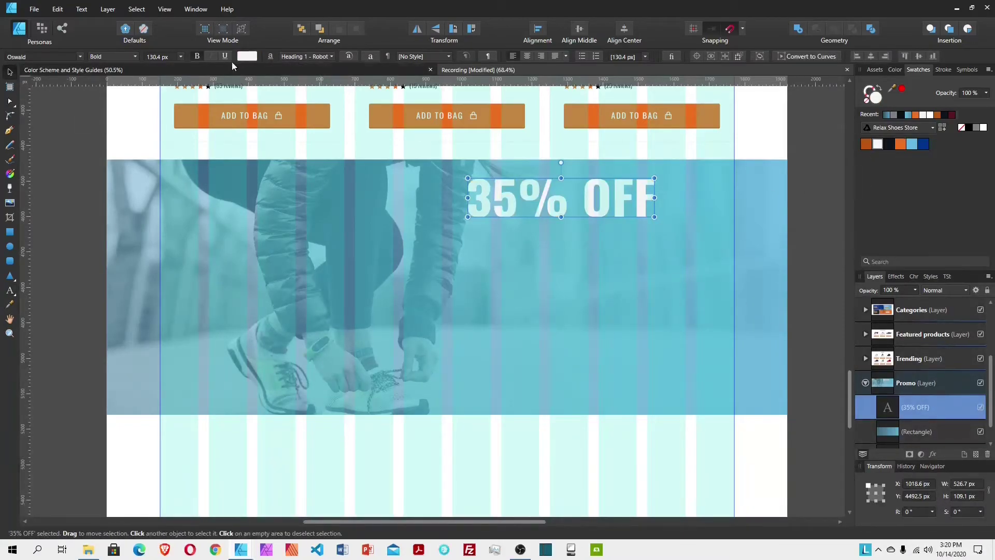
left_click(165, 58)
type("125")
key("Return")
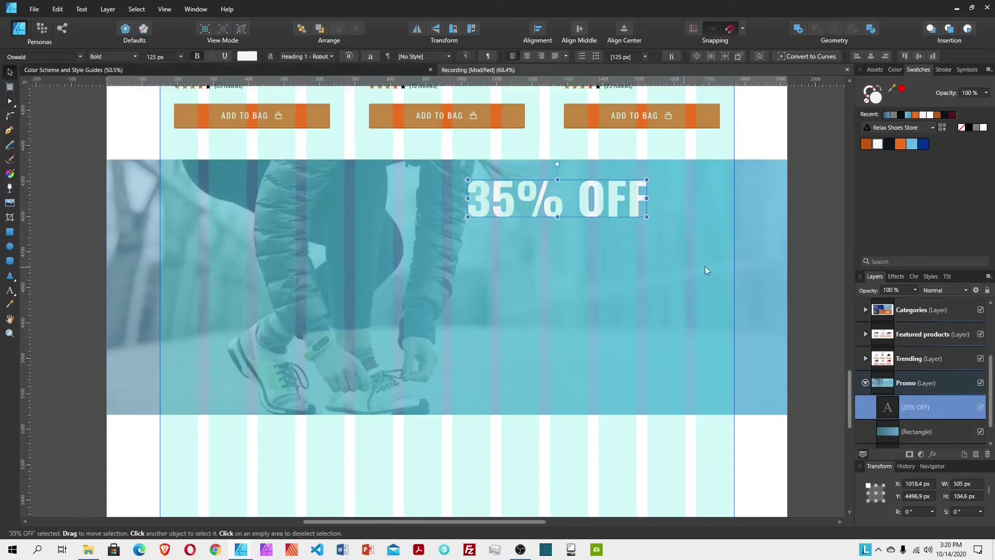
Step: Set the tracking of the "35% OFF" text to 100 ‰
left_click(913, 276)
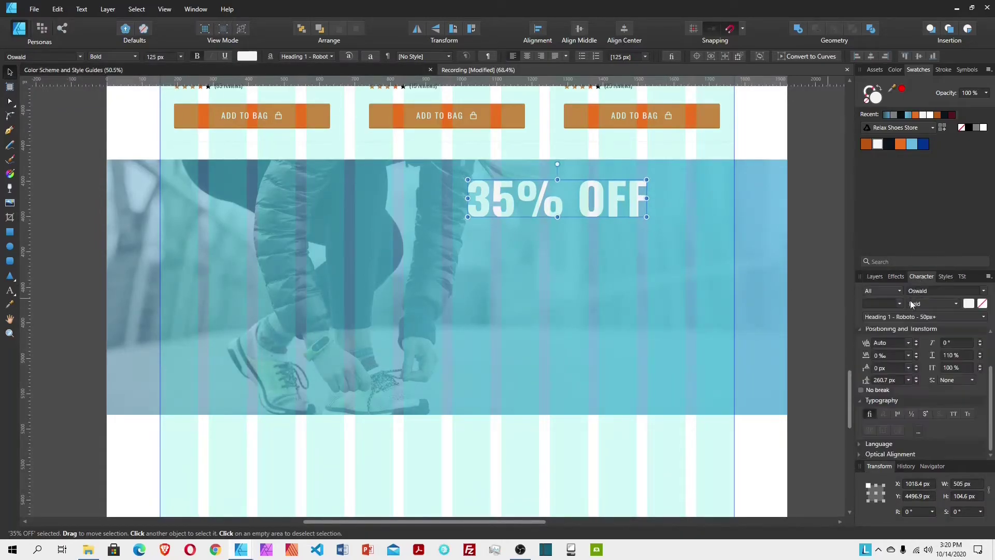
left_click(917, 353)
left_click_drag(917, 353, 917, 353)
type("1")
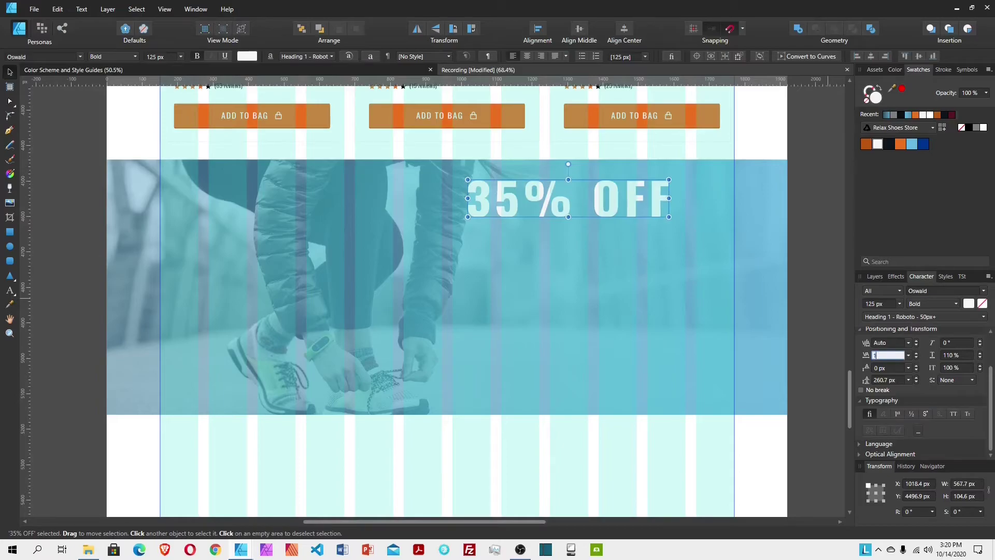
type("00")
key("Return")
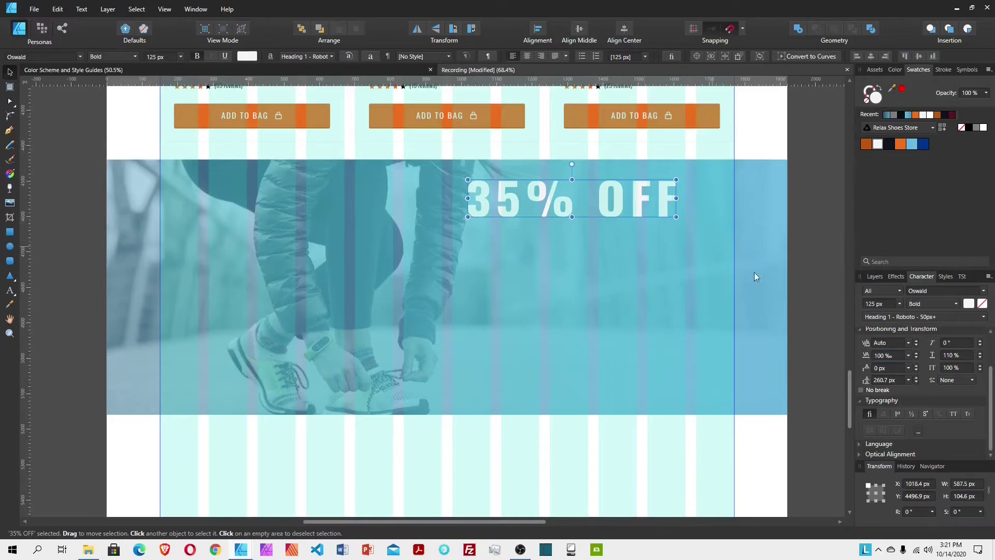
Step: Select the dark TRENDING heading text inside the Trending section's heading group
left_click(875, 276)
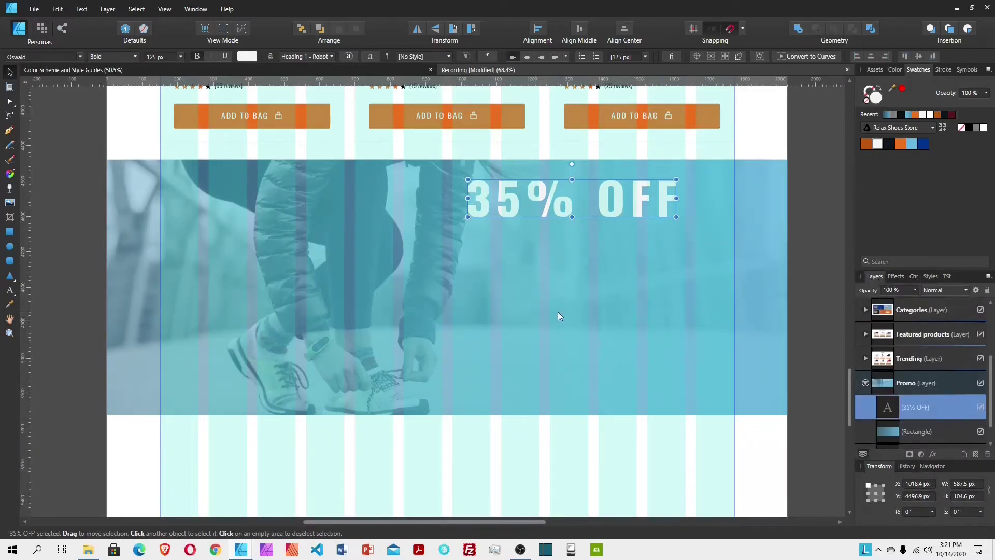
scroll(556, 311, "up", 10)
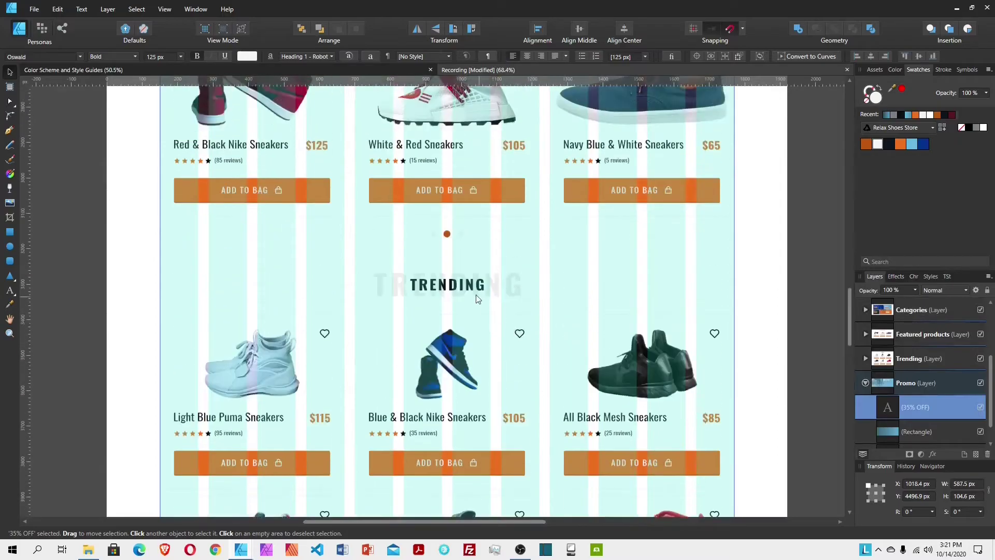
left_click(449, 290)
double_click(449, 286)
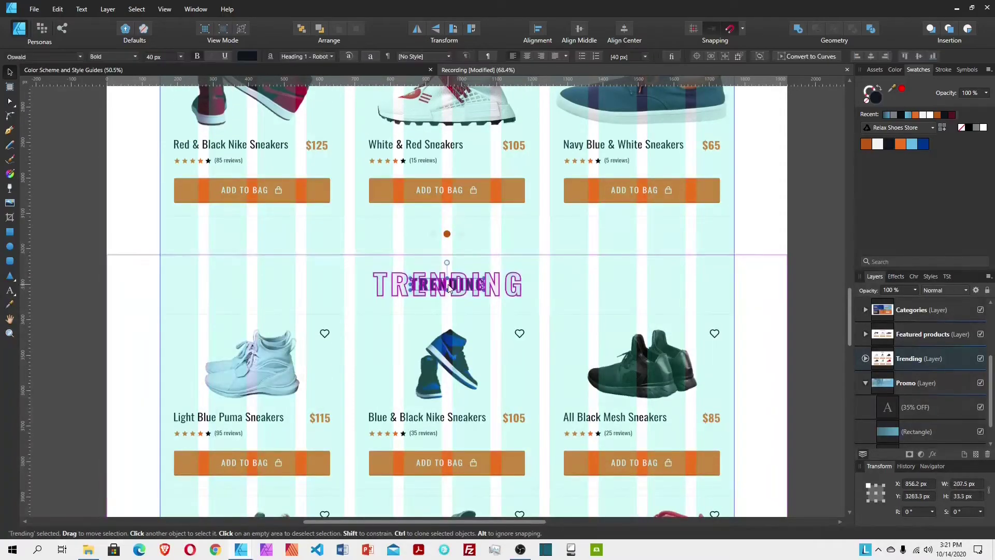
Step: Paste the copied Trending heading into the promo banner and place it just below the 35% OFF text
scroll(530, 358, "down", 10)
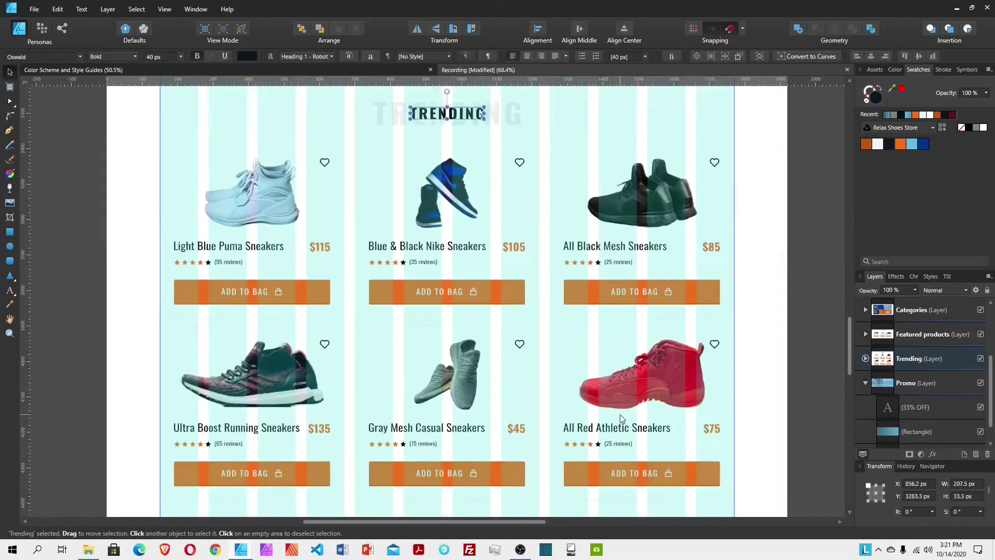
left_click(560, 350)
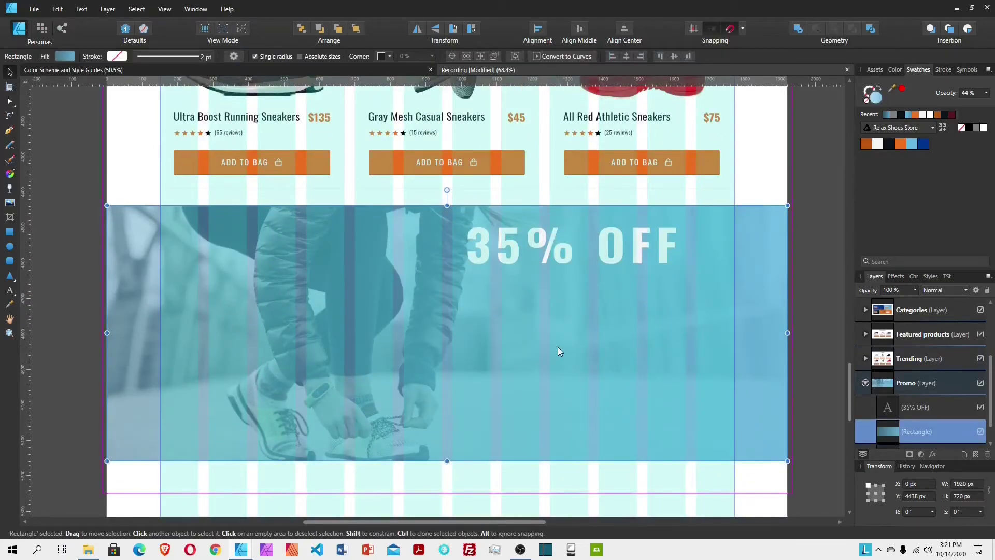
key("ctrl+v")
left_click_drag(473, 297, 525, 299)
Step: Replace the pasted heading's text with two lines reading "First purchase" and "Free shipping"
double_click(525, 299)
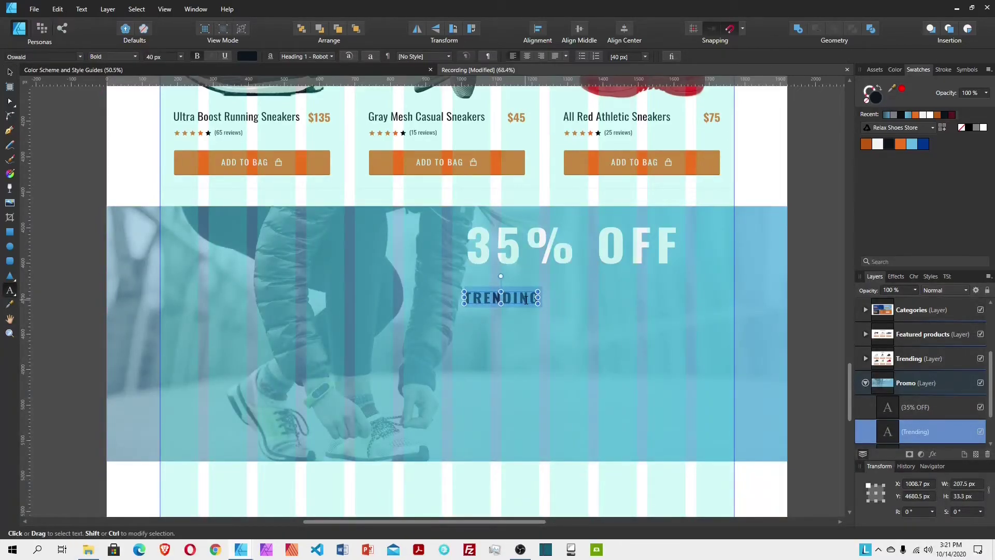
type("FIRST")
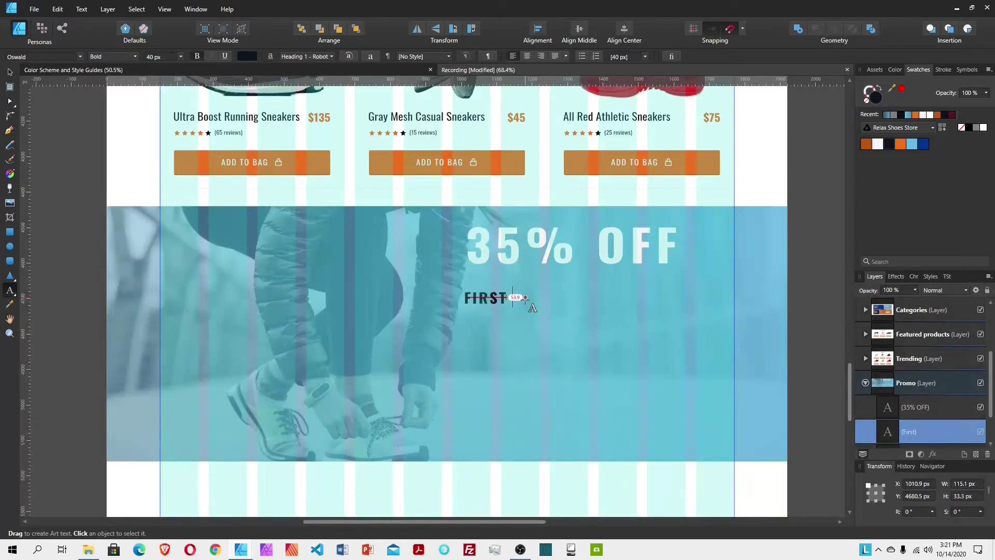
type(" purchase")
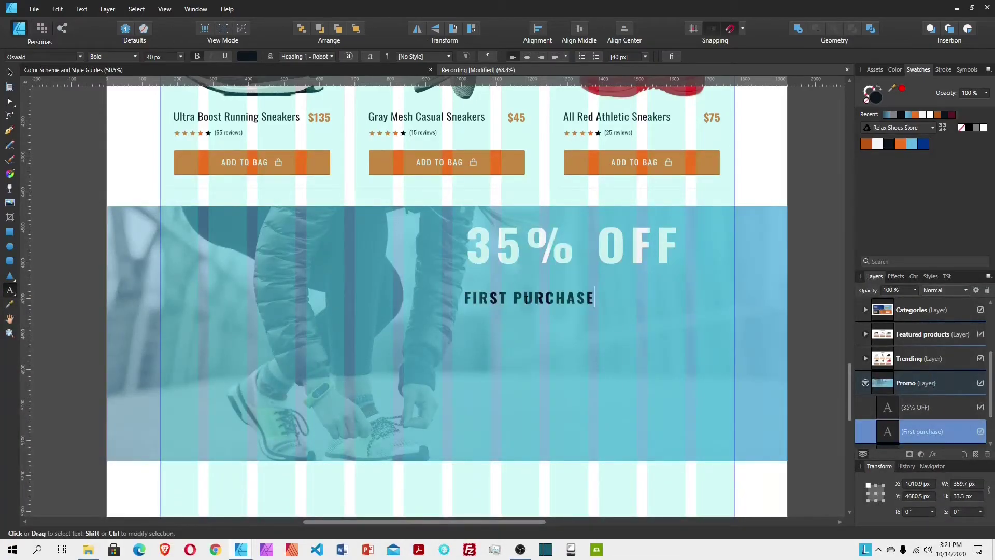
type("Free shippi")
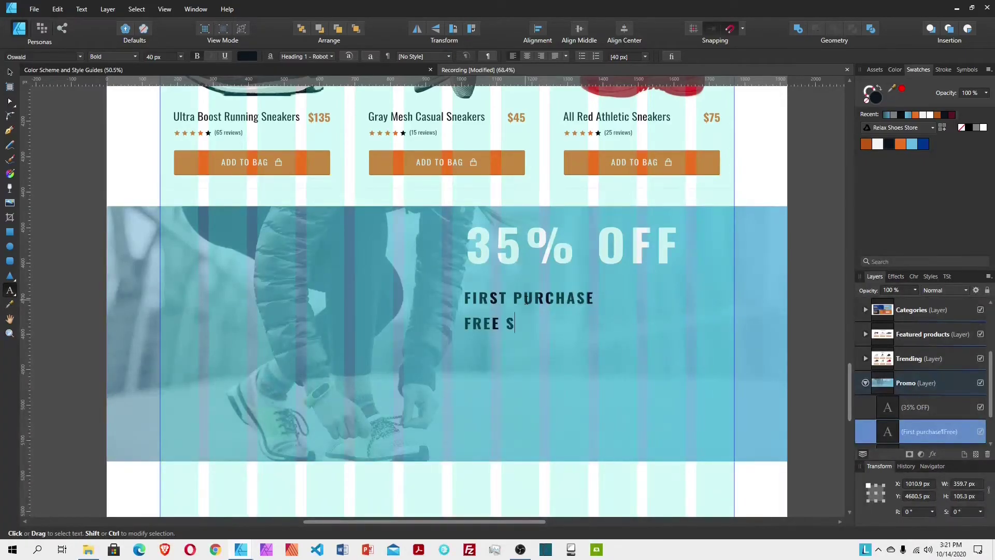
type("ng")
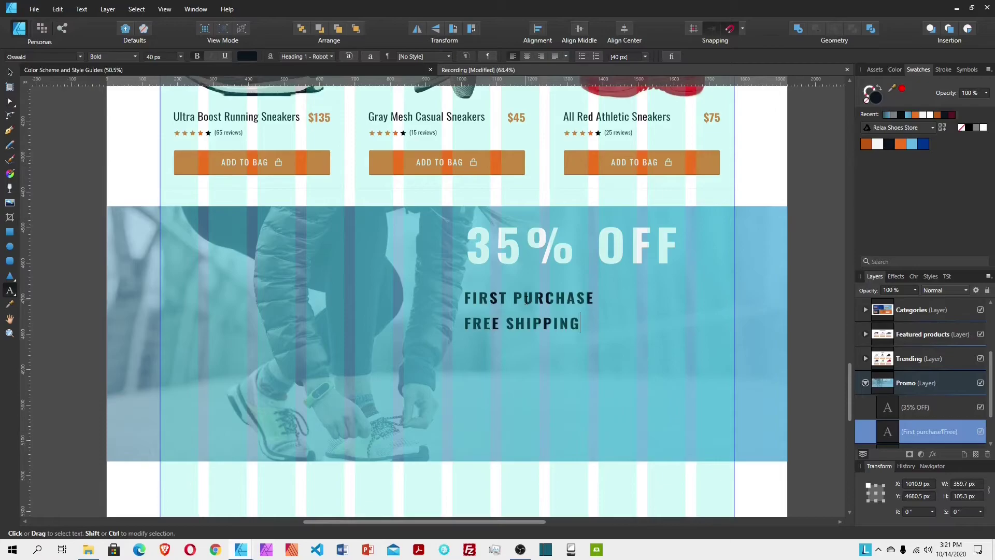
key("Escape")
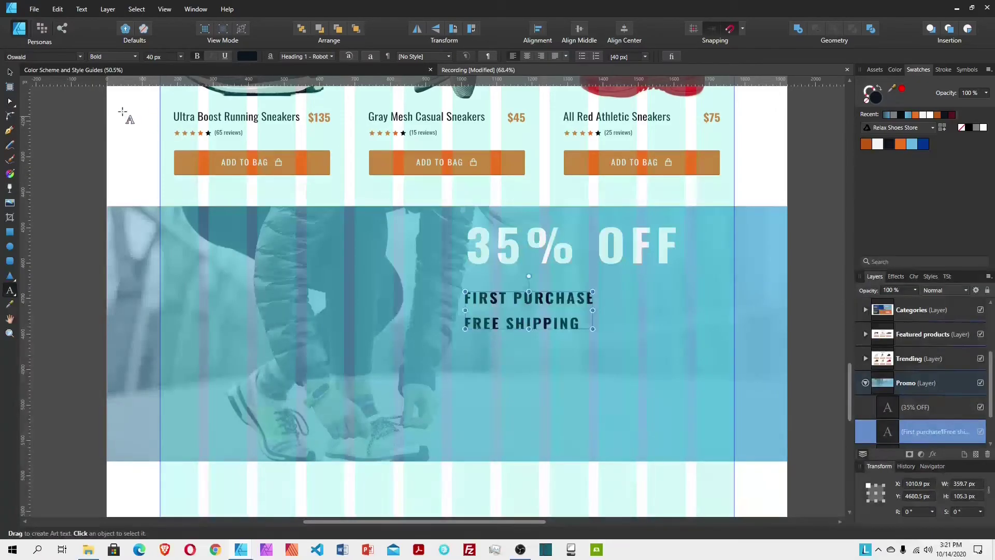
Step: Set the First Purchase / Free Shipping text to 55 px and colour it white from the Relax Shoes Store palette
left_click(10, 72)
left_click(157, 56)
type("5")
key("Return")
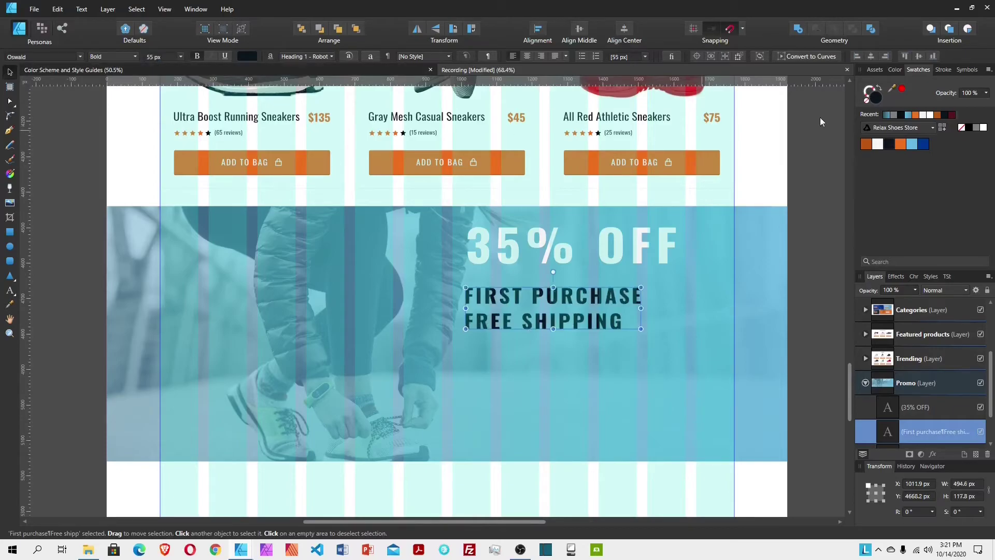
left_click(878, 144)
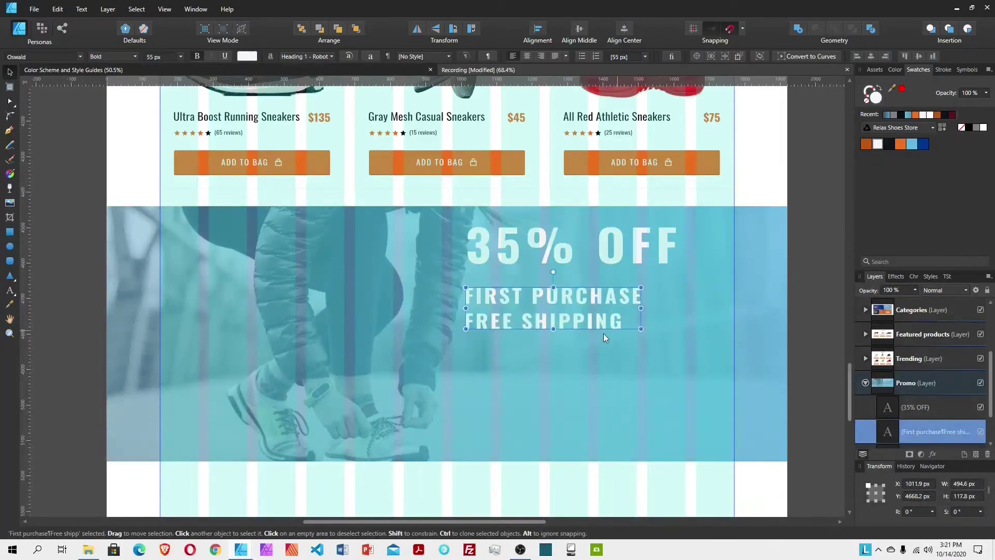
Step: Copy the Add to Bag button from the Gray Mesh Casual Sneakers card into the promo banner, below the Free Shipping line
left_click(9, 333)
left_click_drag(606, 328, 614, 328)
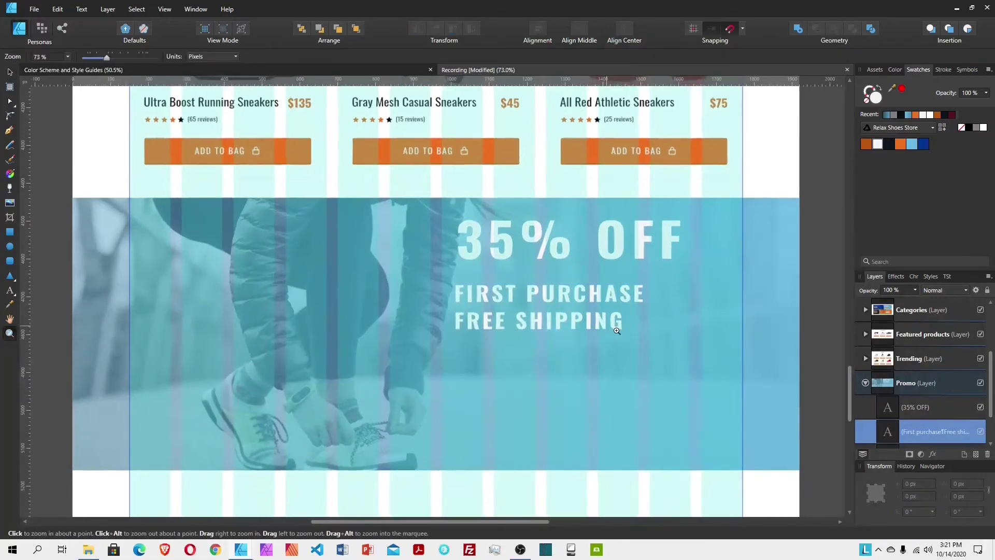
key("v")
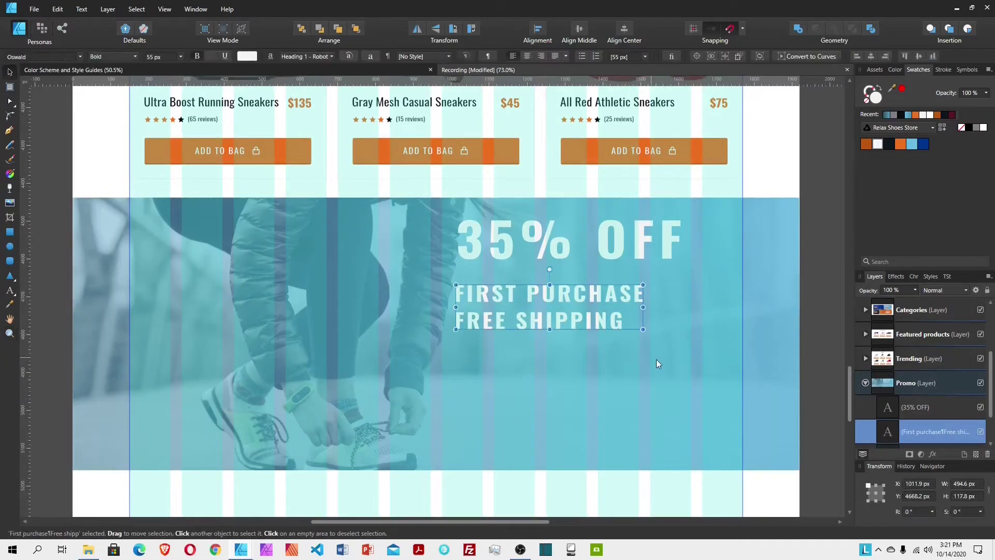
left_click(484, 163)
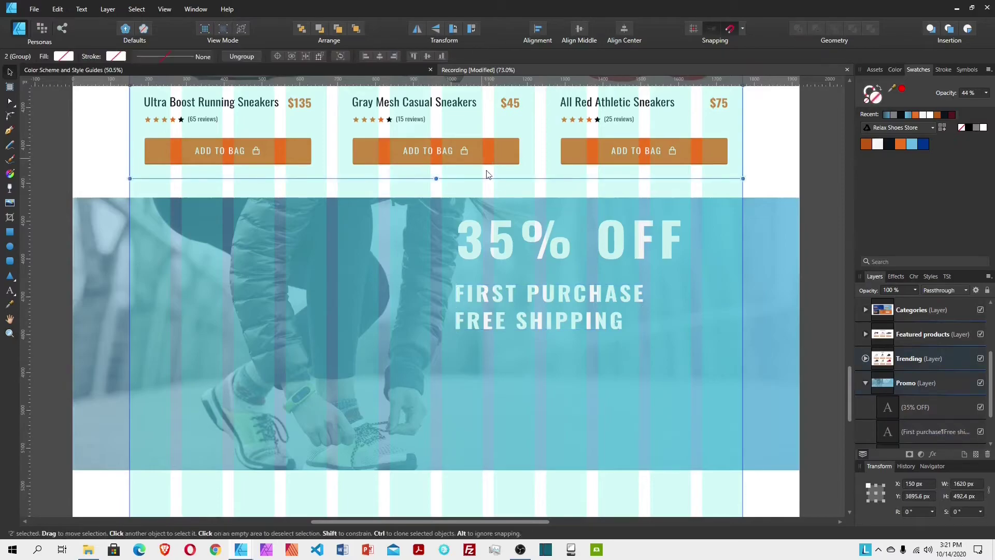
scroll(538, 267, "up", 2)
scroll(539, 267, "up", 2)
double_click(496, 330)
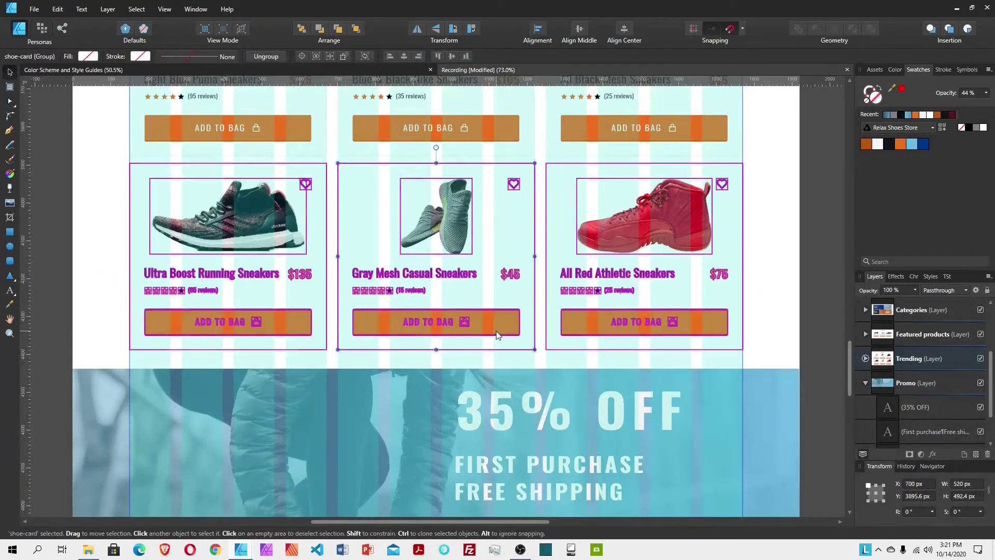
double_click(496, 335)
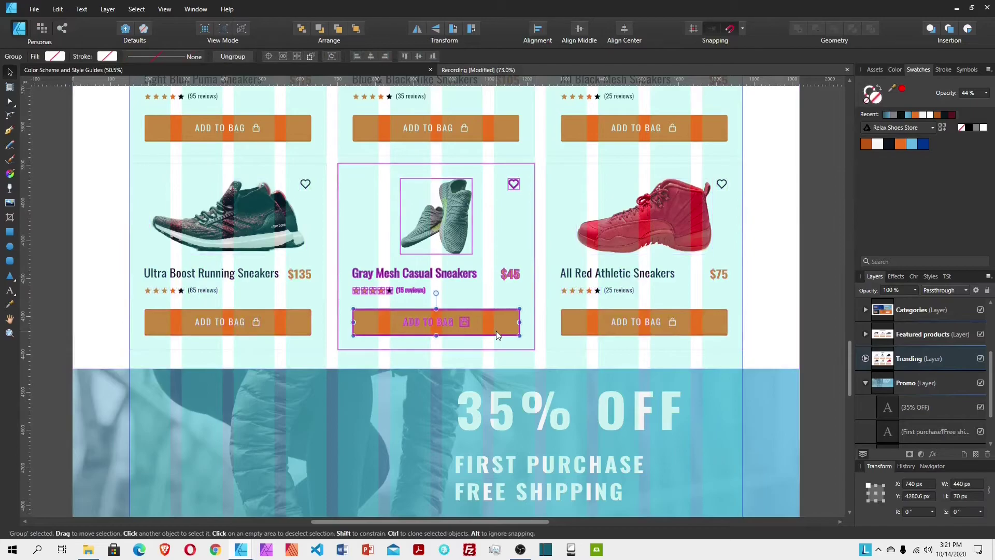
scroll(721, 376, "down", 5)
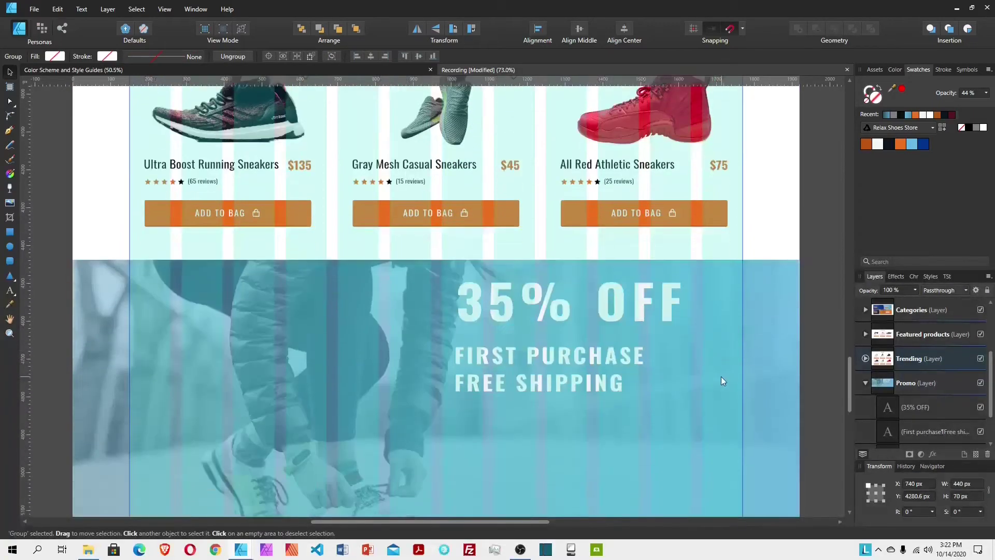
left_click(522, 343)
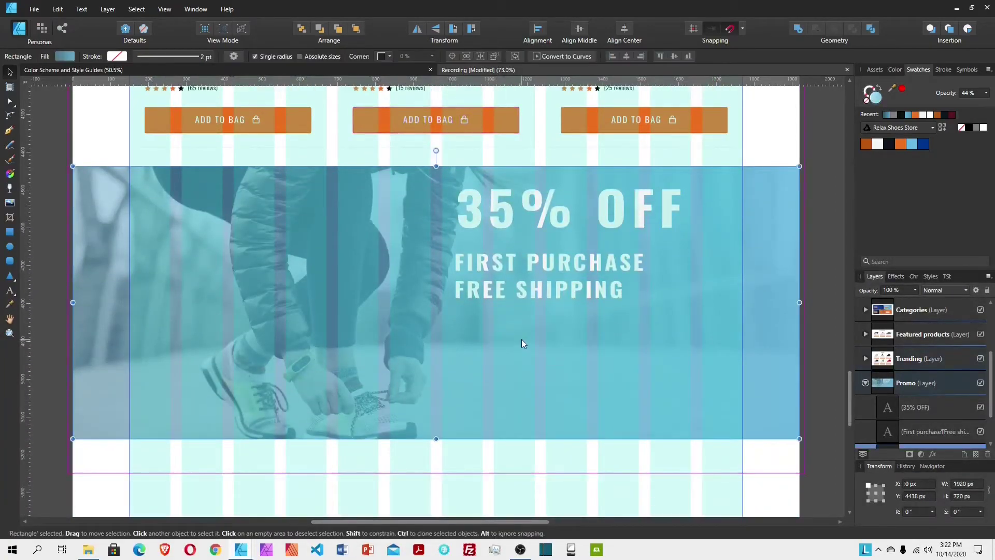
left_click(477, 124)
left_click_drag(478, 125, 572, 325)
Step: Delete the shopping bag icon from the banner's copied button and ungroup the remaining Add to Bag label
double_click(539, 327)
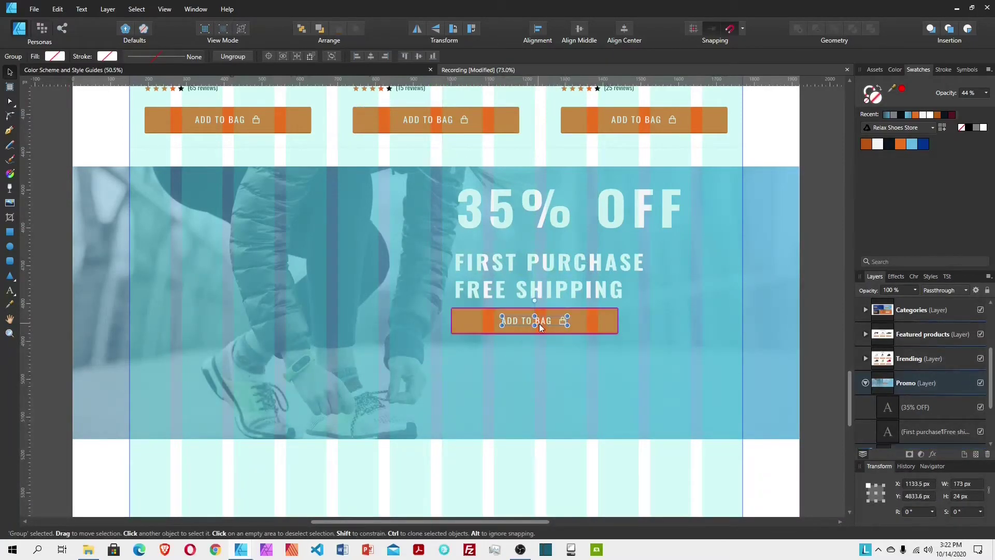
scroll(891, 388, "down", 3)
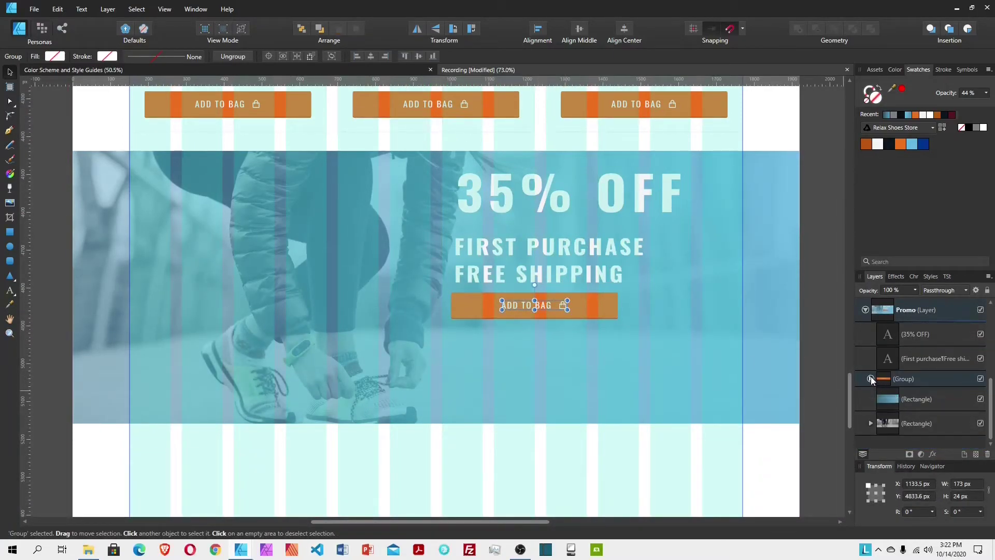
left_click(871, 378)
left_click(876, 395)
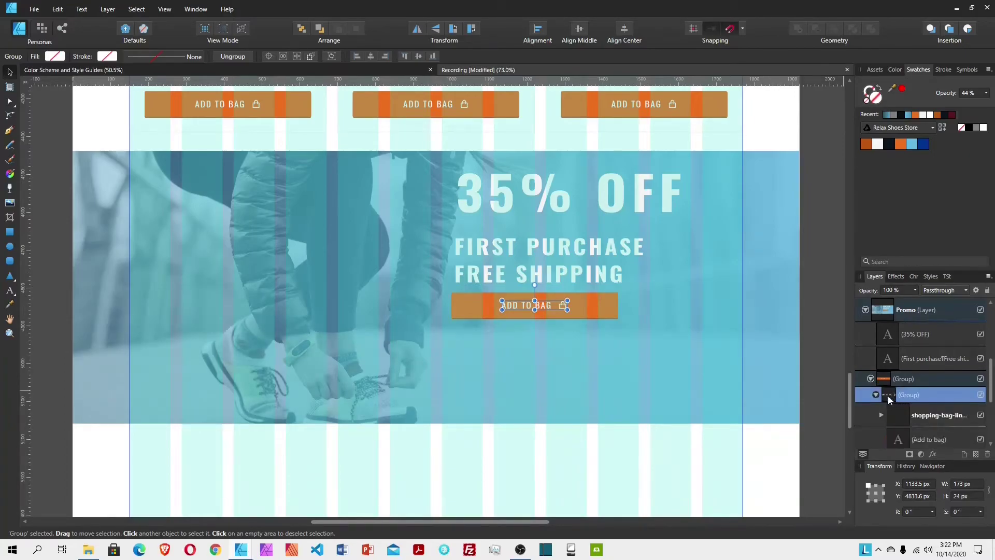
left_click(923, 412)
key("Delete")
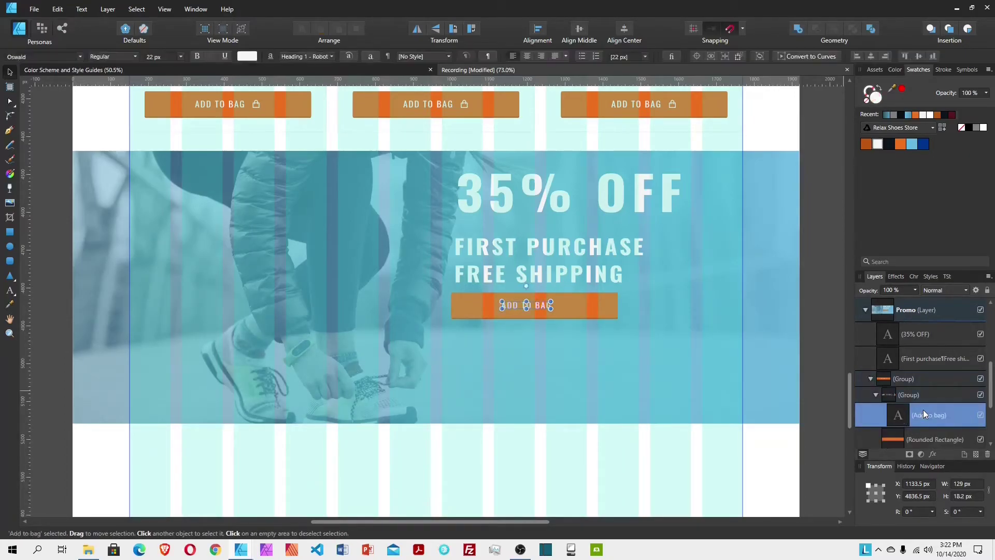
left_click(924, 396)
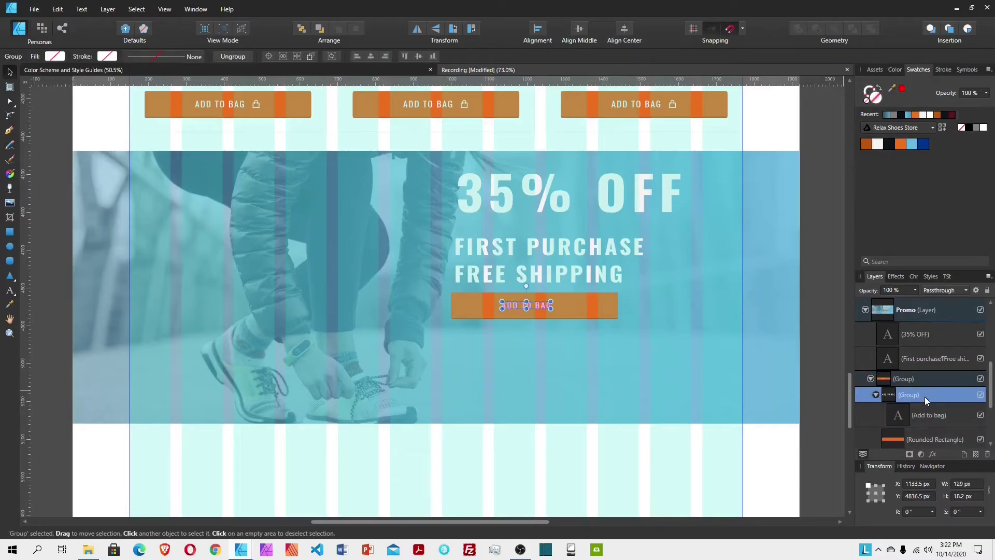
key("ctrl+shift+g")
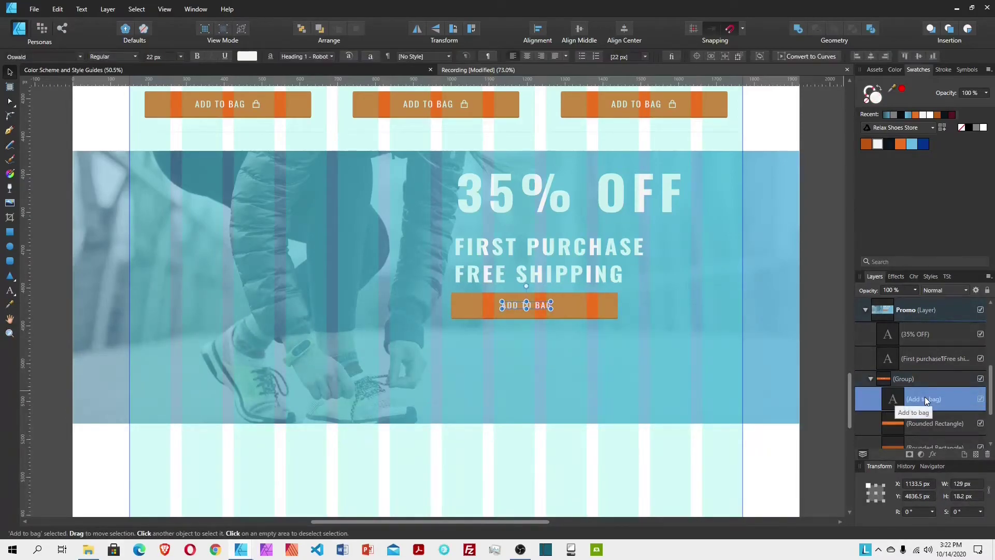
Step: Change the banner button's label to "Get coupon"
double_click(533, 306)
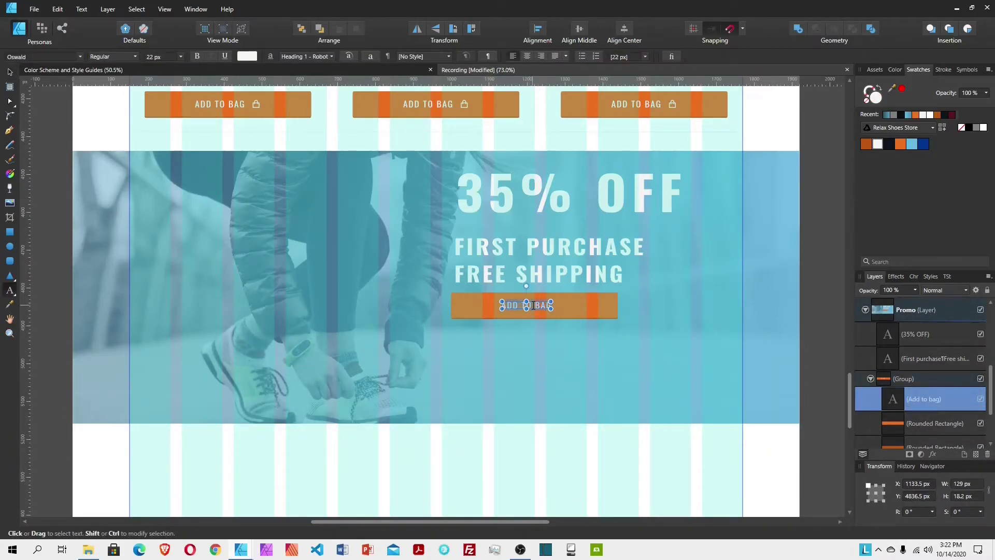
type("Get c")
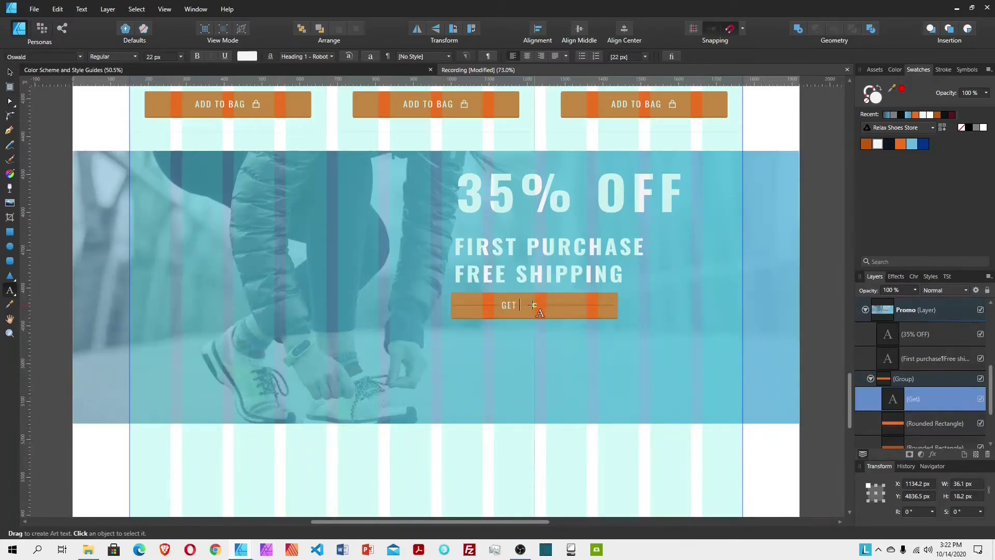
type("oupon")
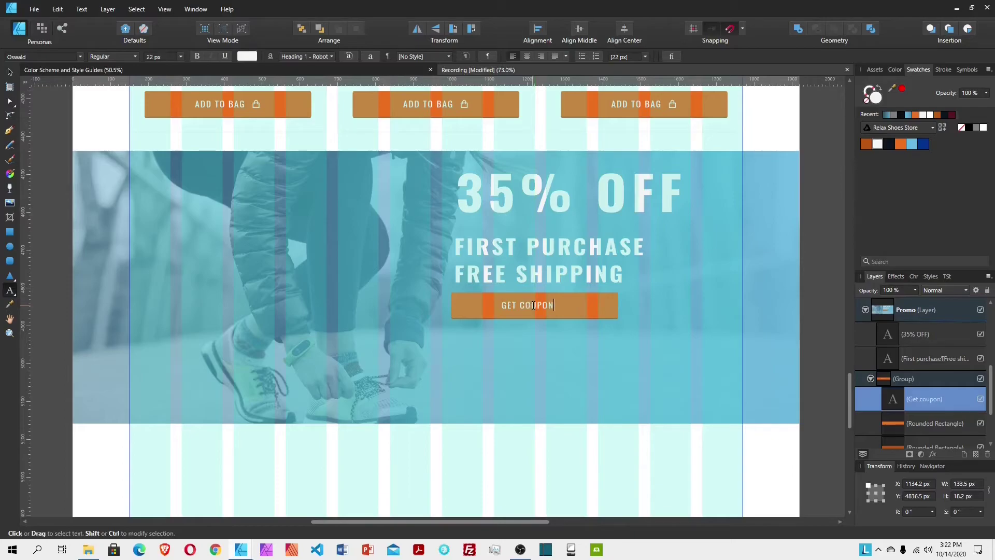
key("Escape")
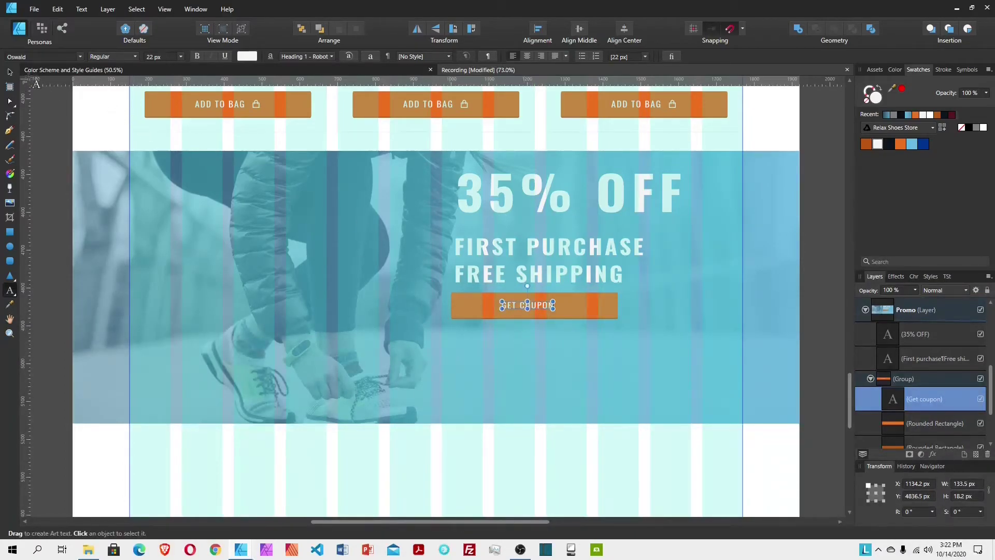
left_click(9, 72)
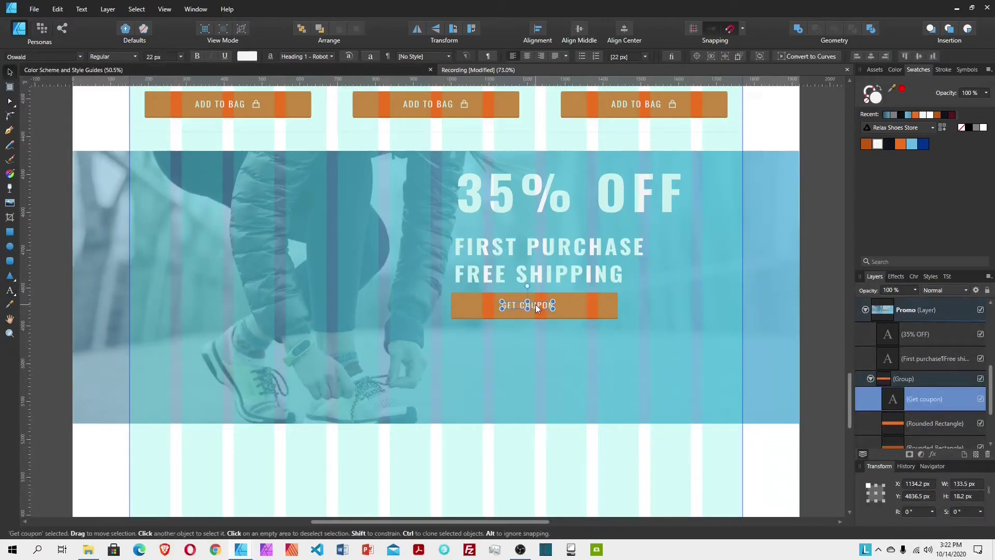
Step: Shift the Get Coupon label toward the button's left edge and narrow both rounded rectangles to 220 px wide around it
left_click_drag(536, 303, 499, 306)
left_click(549, 313)
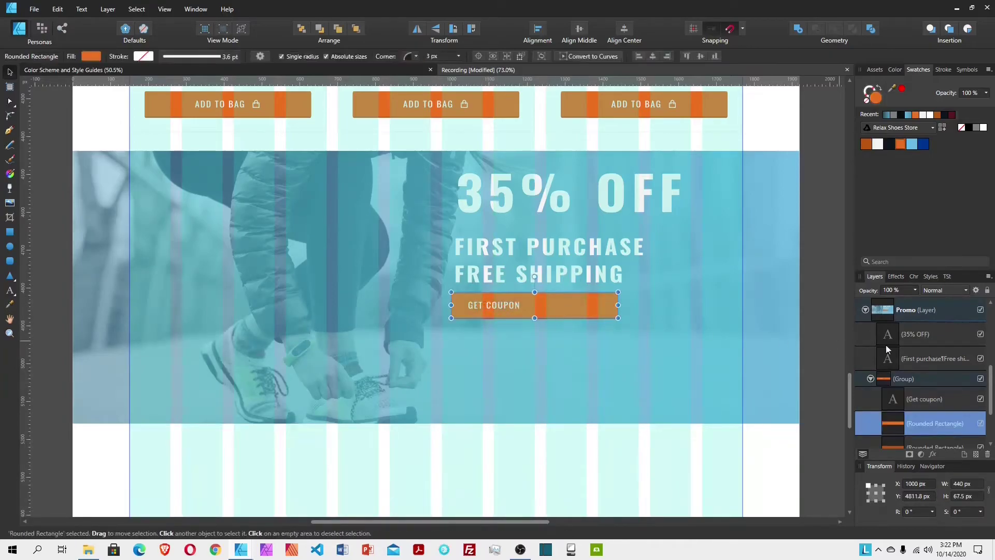
scroll(923, 363, "down", 3)
left_click(941, 374, "shift")
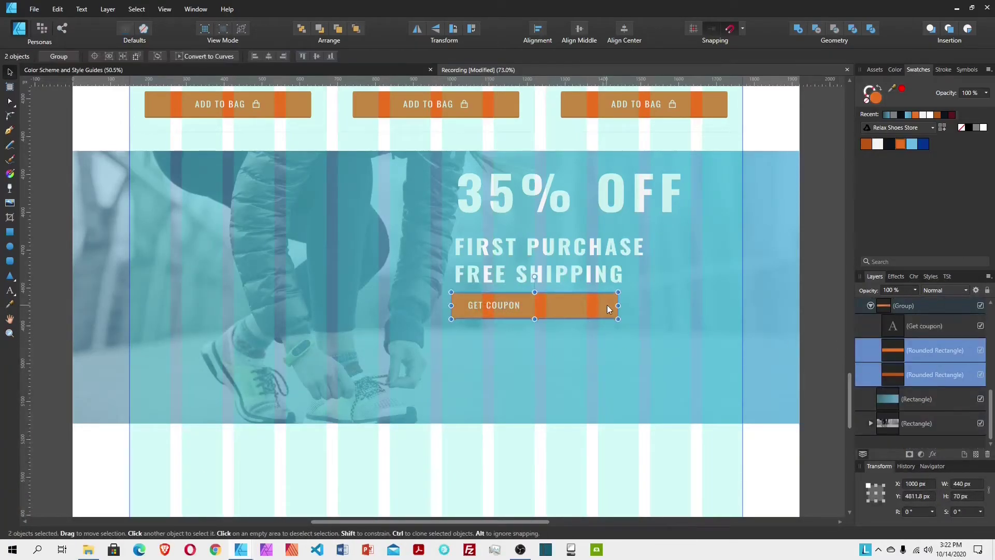
left_click_drag(619, 306, 534, 306)
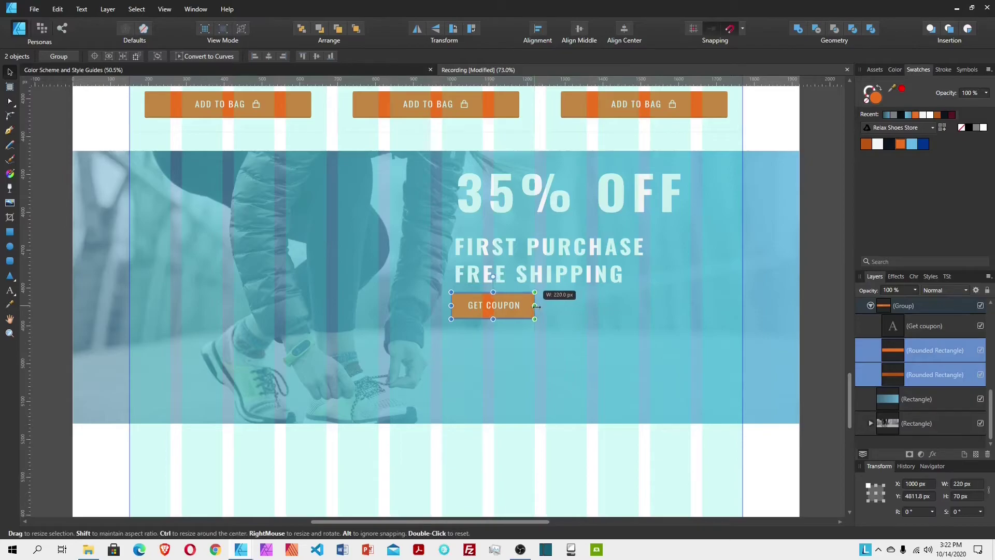
Step: Align the Get Coupon label and both rounded rectangles to their vertical middle
left_click(504, 306, "shift")
left_click(580, 30)
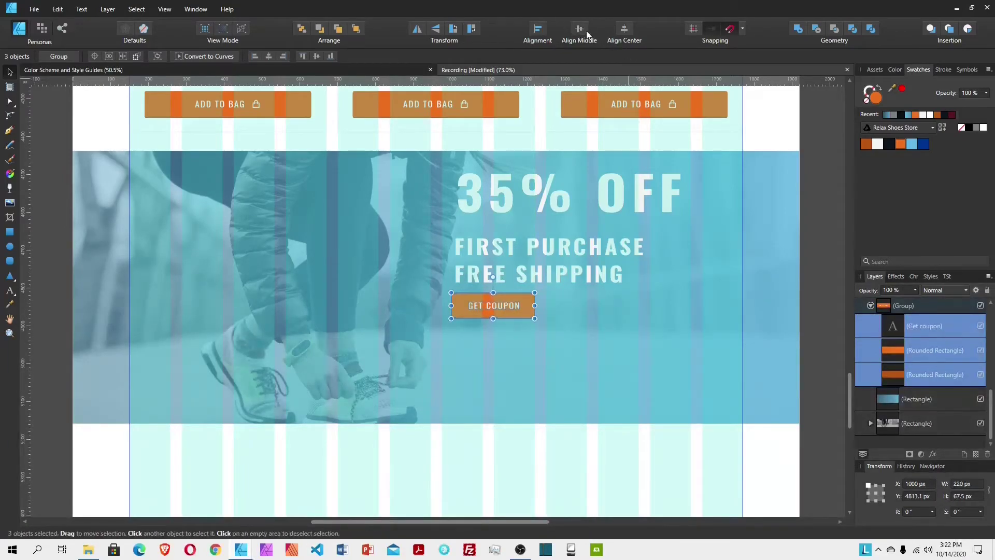
key("ctrl+g")
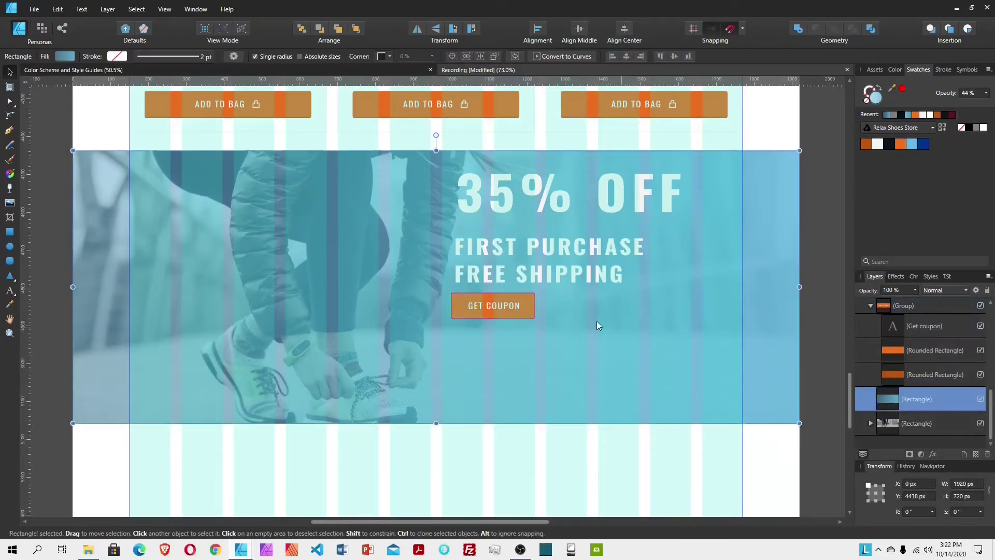
Step: Left-align the 35% OFF headline, the free shipping text and the Get Coupon button, and distribute them vertically with 40 px spacing
left_click_drag(509, 306, 518, 297)
left_click(518, 259, "shift")
left_click(499, 181, "shift")
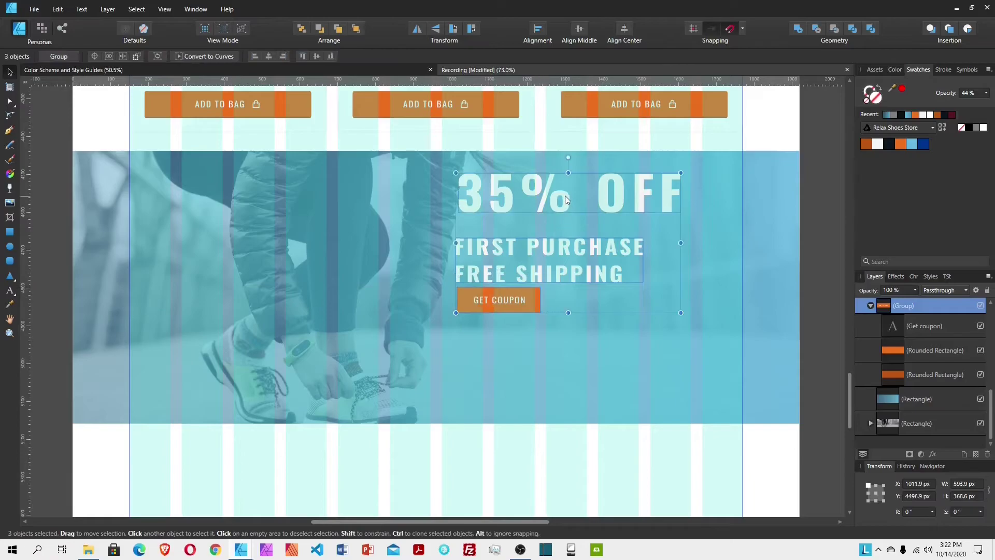
left_click(539, 29)
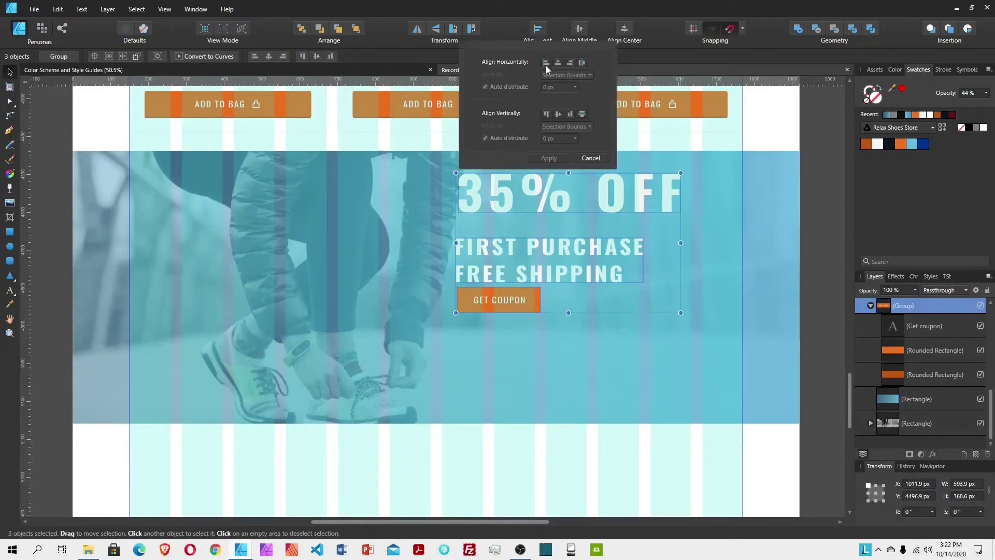
left_click(546, 64)
left_click(584, 113)
left_click(485, 138)
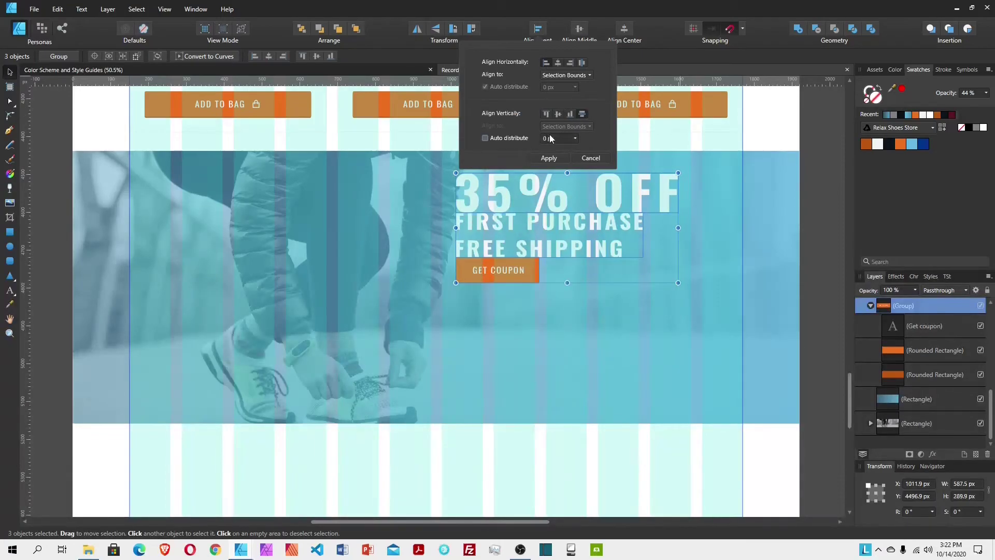
left_click(556, 139)
type("40")
key("Return")
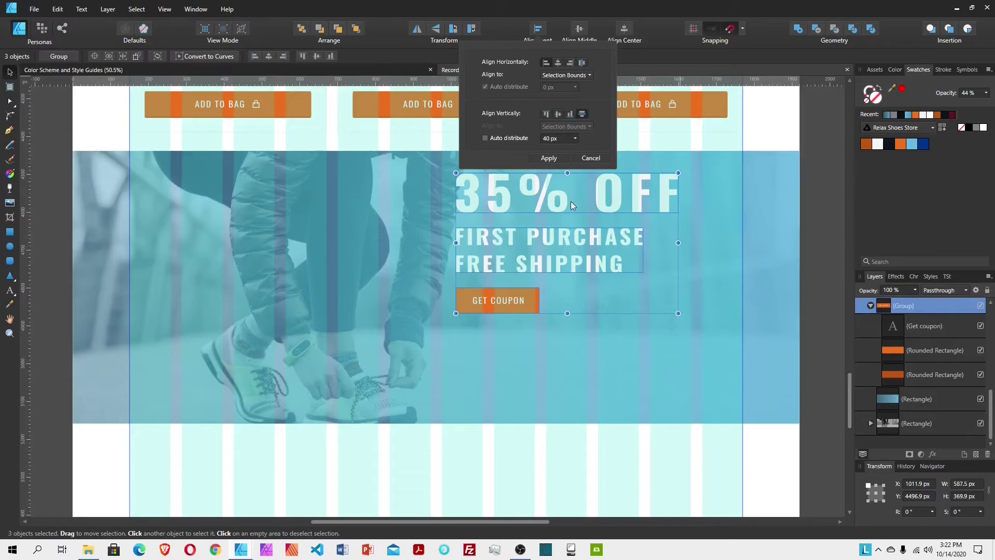
left_click(549, 158)
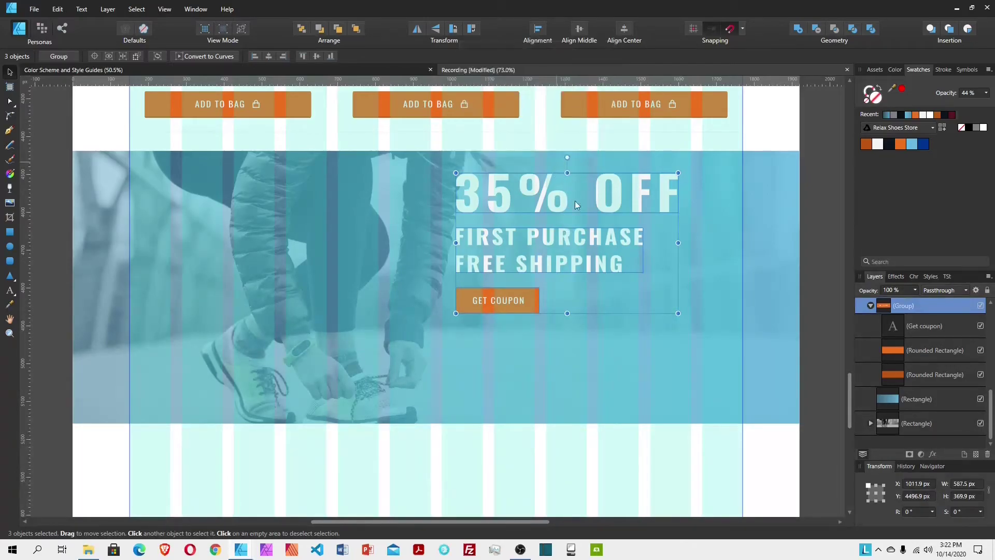
Step: Group the banner's headline, shipping text and button, and centre the group vertically on the blue overlay rectangle
left_click(615, 322)
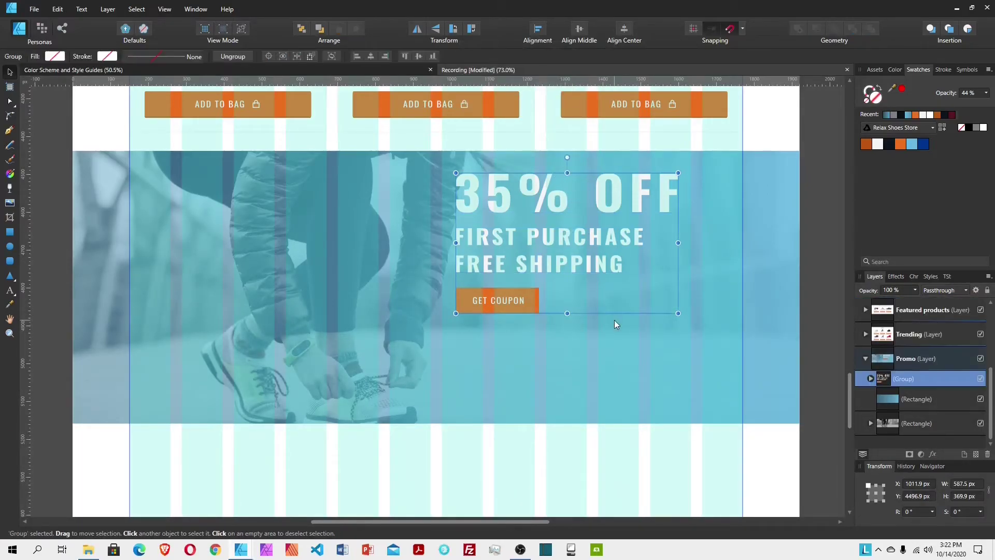
left_click(656, 378, "shift")
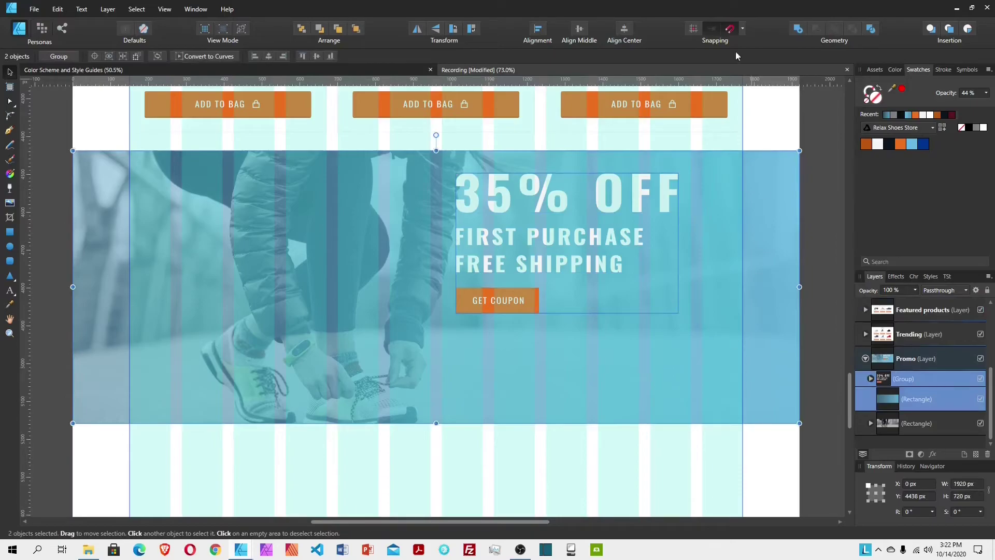
left_click(579, 29)
Step: Move the banner's text and button group horizontally to the column edge at X 975 px
left_click(555, 247)
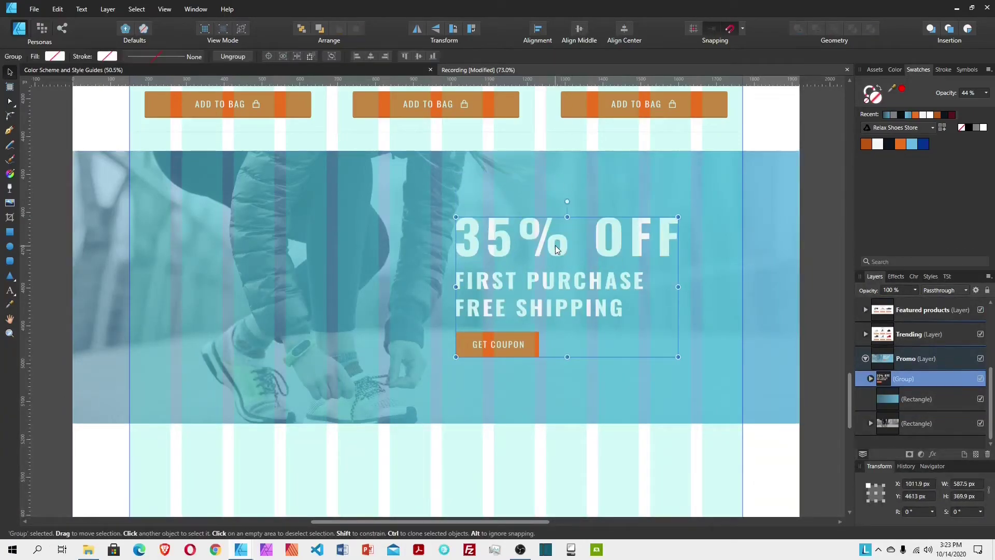
left_click_drag(556, 248, 543, 248)
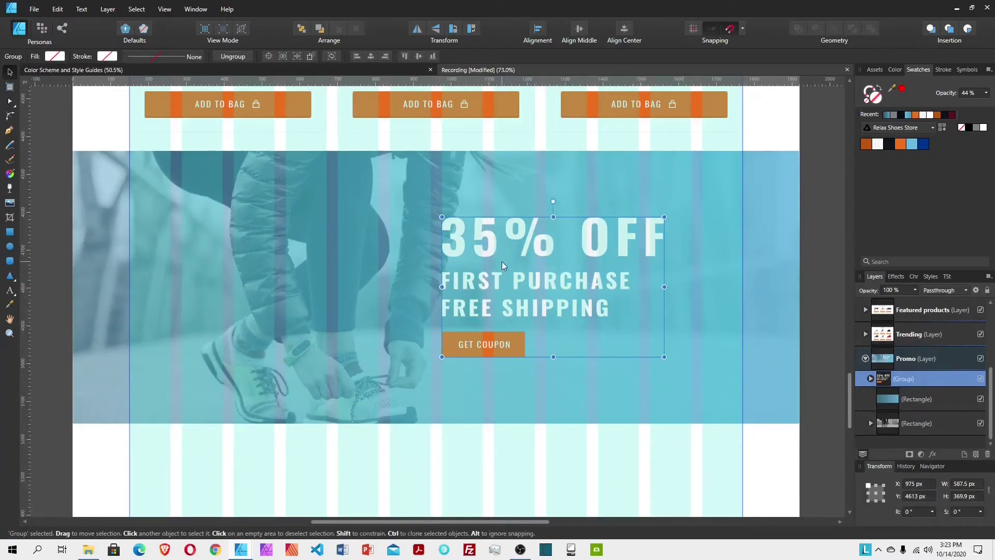
left_click(648, 458)
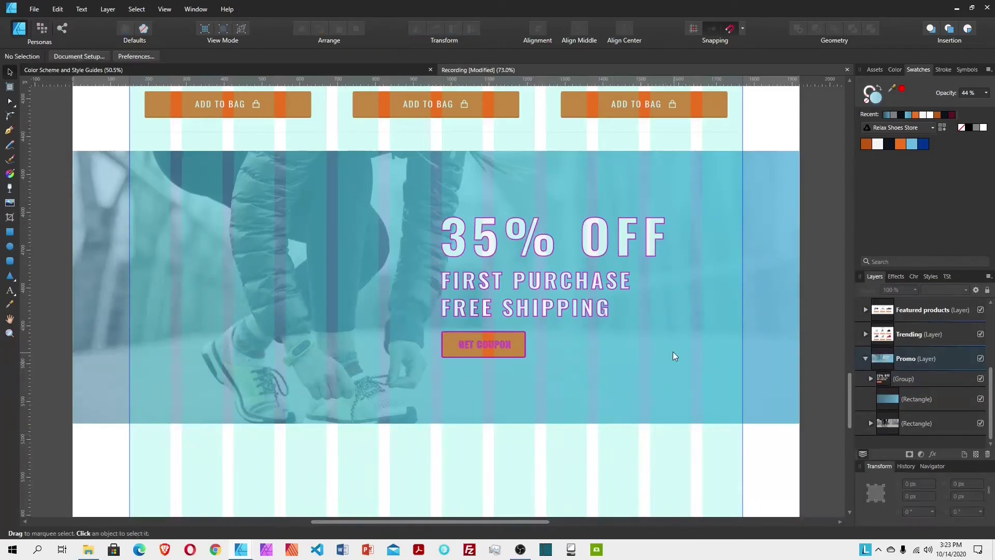
Step: Collapse the Promo layer and try to duplicate it
scroll(583, 283, "down", 4)
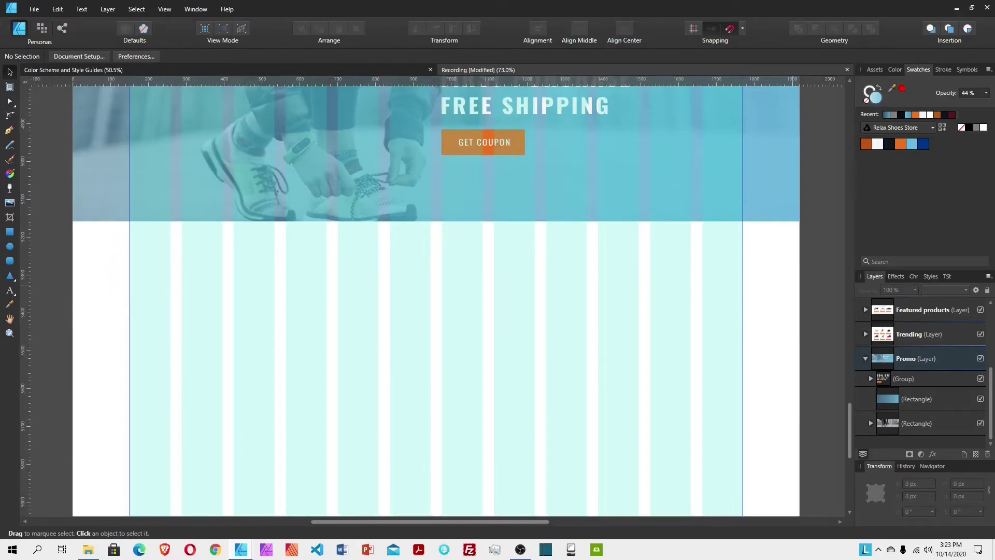
left_click(898, 360)
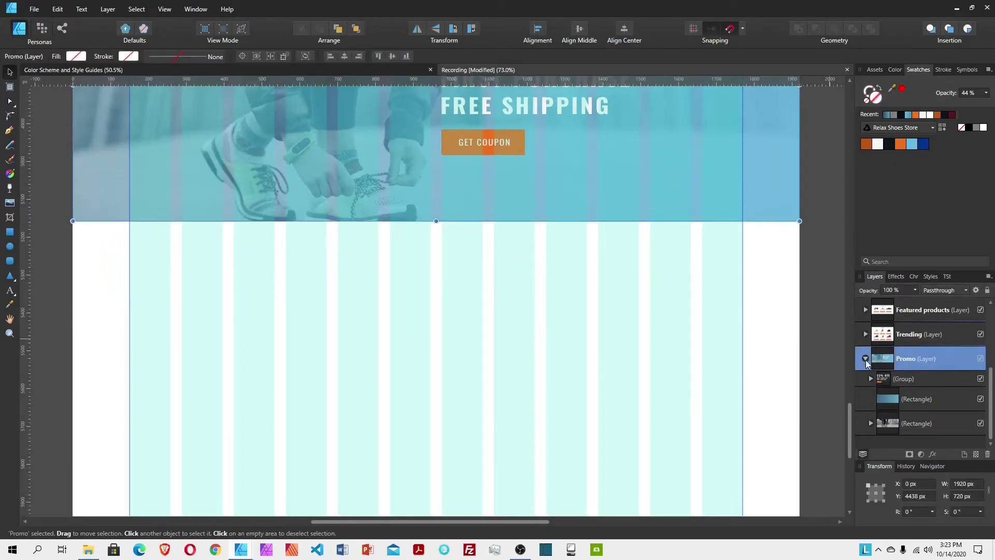
left_click(866, 358)
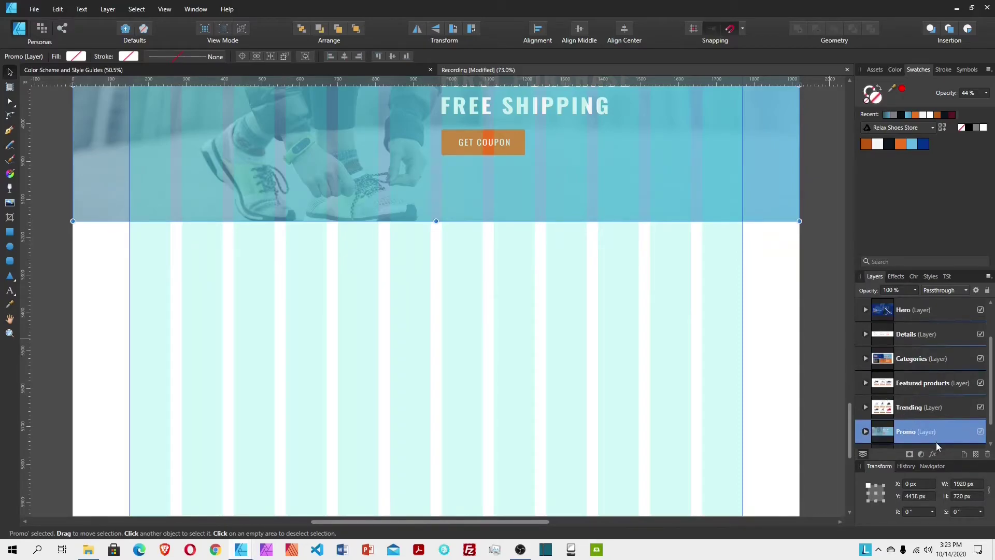
key("ctrl+j")
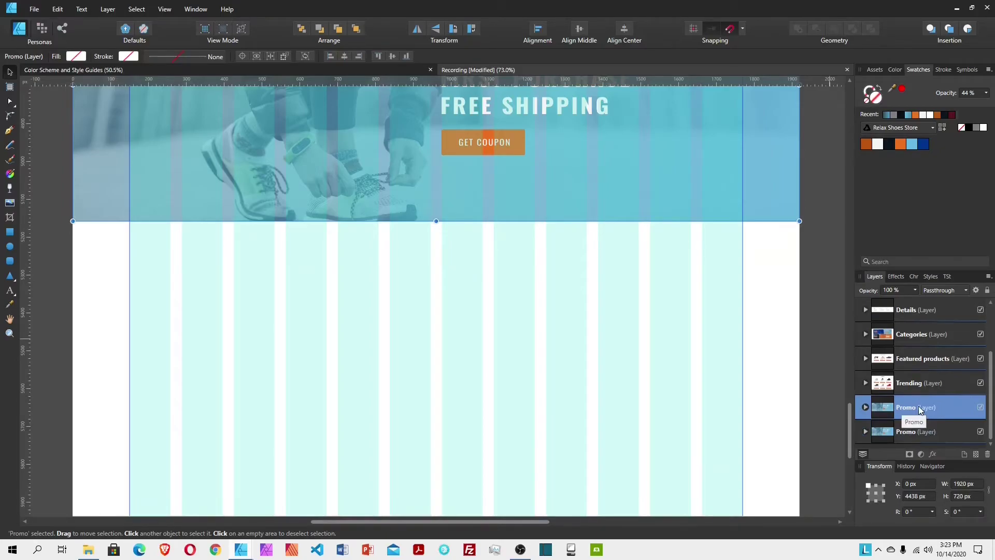
scroll(919, 410, "up", 1)
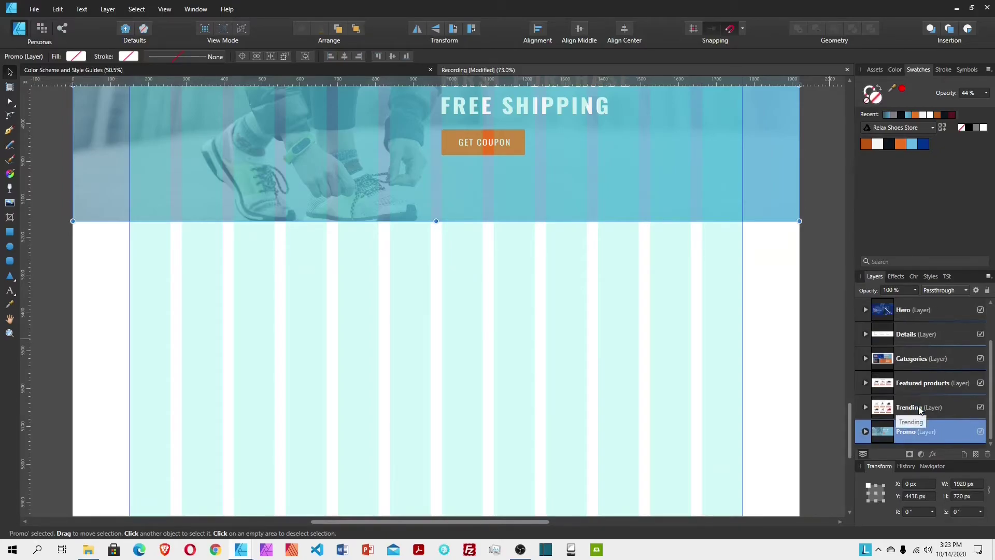
Step: Duplicate the Trending layer and place the copy below the Promo layer in the layer order
left_click(920, 409)
key("ctrl+j")
left_click(913, 410)
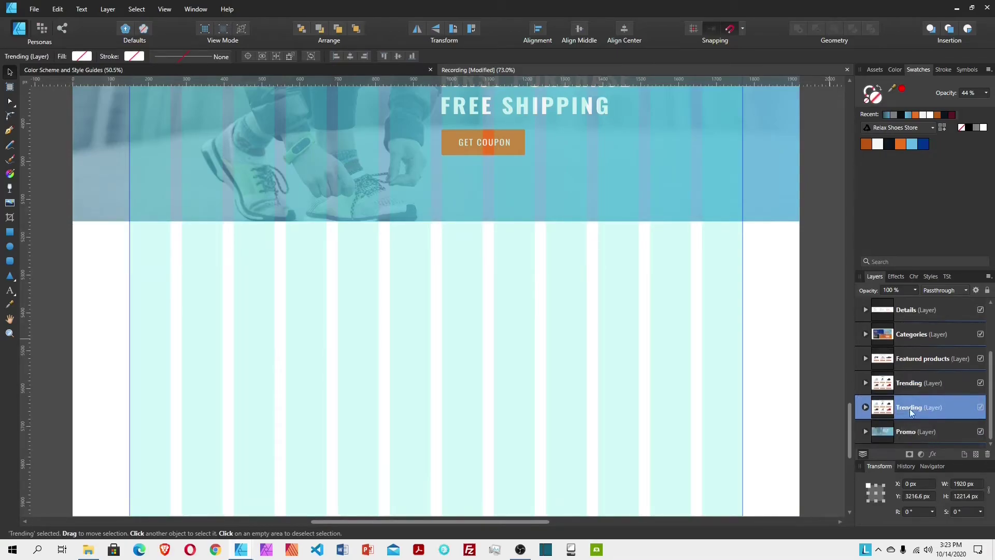
left_click_drag(863, 415, 904, 436)
Step: Rename the copied Trending layer as Blog
double_click(909, 433)
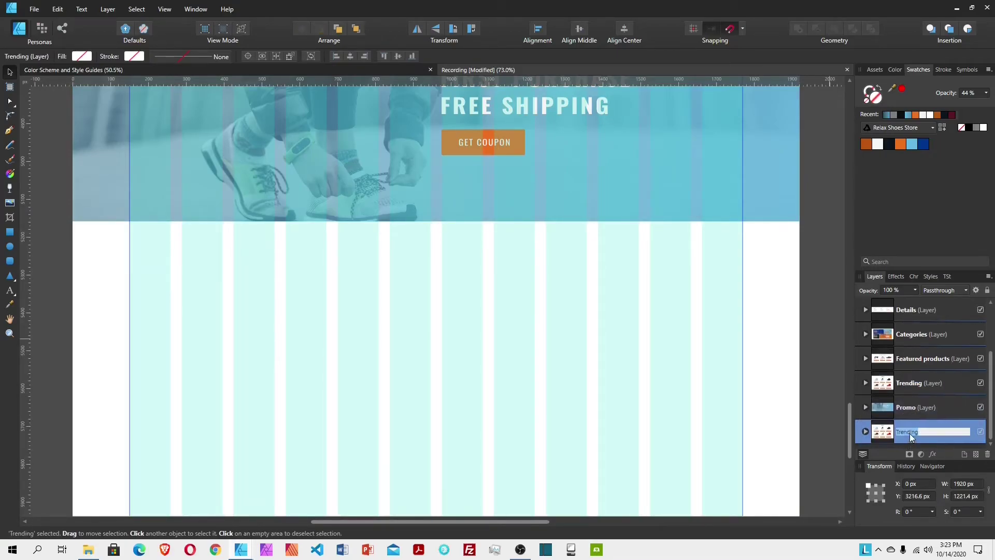
type("Blog")
key("Return")
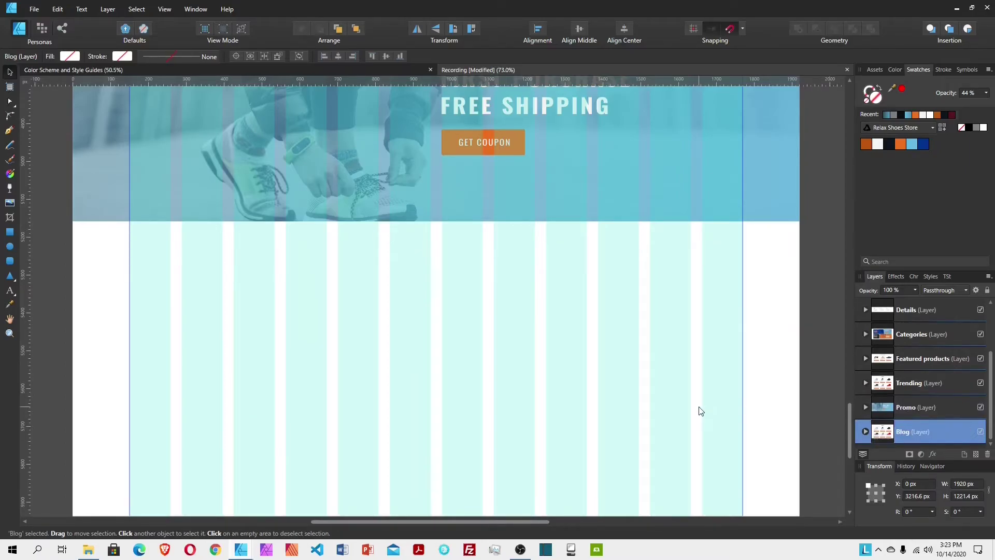
Step: Move the Blog layer's content down the page to Y 5158 px, directly beneath the promo banner
key("shift+Down")
key("shift+Down")
key("shift+Down")
key("shift+Down")
key("shift+Down")
key("shift+Down")
key("shift+Down")
key("shift+Down")
key("shift+Down")
key("shift+Down")
key("shift+Down")
key("shift+Down")
key("shift+Down")
key("shift+Down")
key("shift+Down")
key("shift+Down")
key("shift+Down")
key("shift+Down")
key("shift+Down")
key("shift+Down")
key("shift+Down")
key("shift+Down")
key("shift+Down")
key("shift+Down")
key("shift+Down")
key("shift+Down")
key("shift+Down")
key("shift+Down")
key("shift+Down")
key("shift+Down")
key("shift+Down")
key("shift+Down")
key("shift+Down")
key("shift+Down")
key("shift+Down")
key("shift+Down")
key("shift+Down")
key("shift+Down")
key("shift+Down")
key("shift+Down")
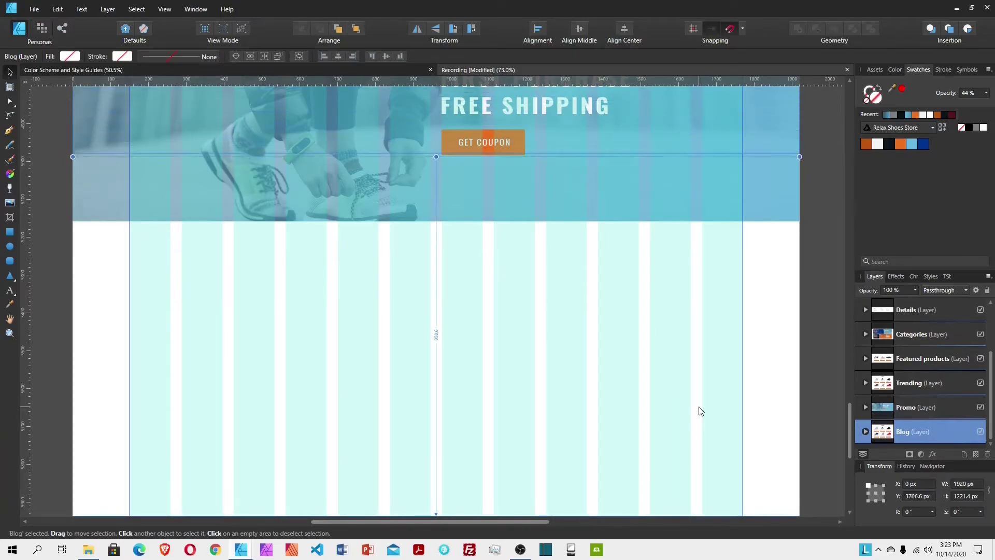
key("shift+Down")
key("shift+Down")
key("shift+Down")
key("shift+Down")
key("shift+Down")
key("shift+Down")
key("shift+Down")
key("shift+Down")
key("shift+Down")
key("shift+Down")
key("shift+Down")
key("shift+Down")
key("shift+Down")
key("shift+Down")
key("shift+Down")
key("shift+Down")
key("shift+Down")
key("shift+Down")
key("shift+Down")
key("shift+Down")
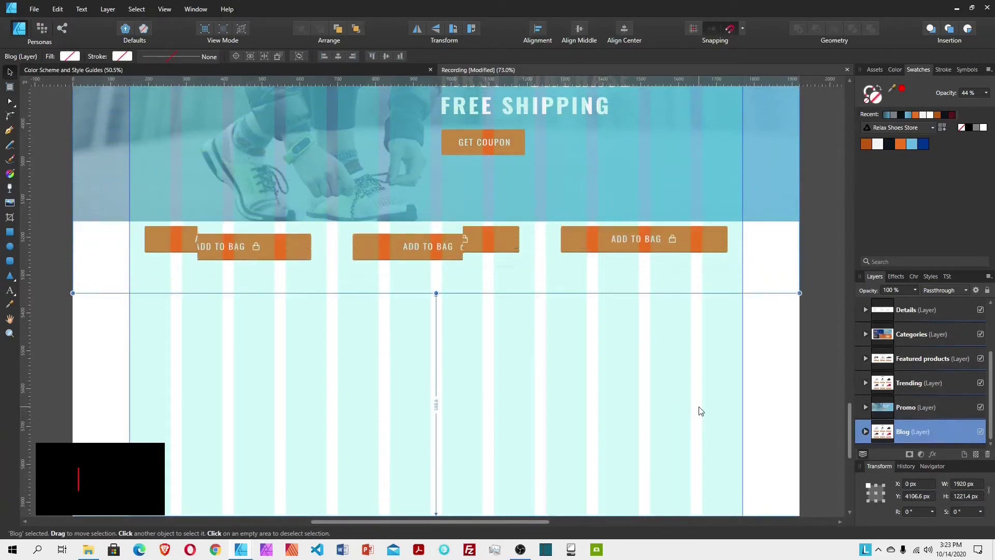
key("shift+Down")
key("shift+Down")
key("shift+Down")
key("shift+Down")
key("shift+Down")
key("shift+Down")
key("shift+Down")
key("shift+Down")
key("shift+Down")
key("shift+Down")
key("shift+Down")
key("shift+Down")
key("shift+Down")
key("shift+Down")
key("shift+Down")
key("shift+Down")
key("shift+Down")
key("shift+Down")
key("shift+Down")
key("shift+Down")
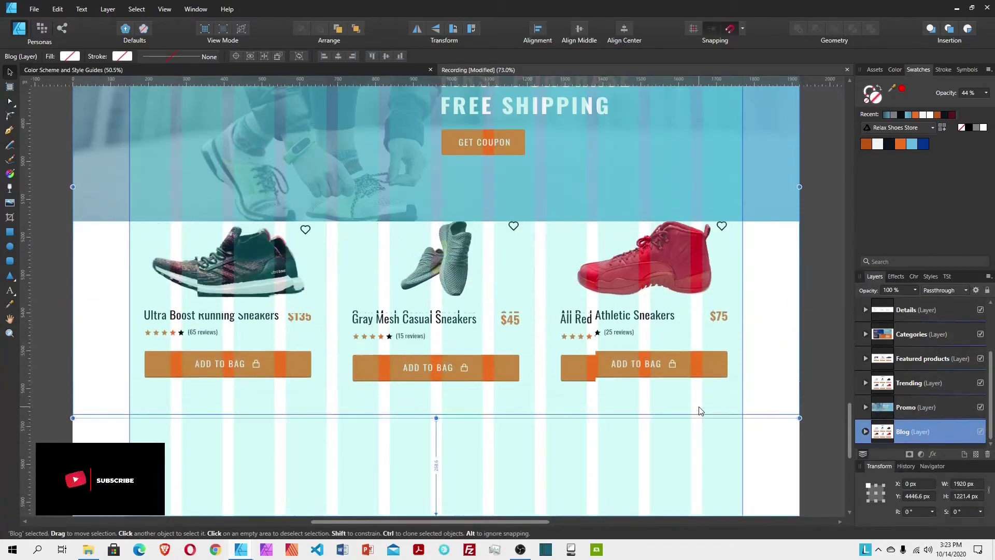
key("shift+Down")
key("shift+Down")
left_click_drag(450, 294, 470, 507)
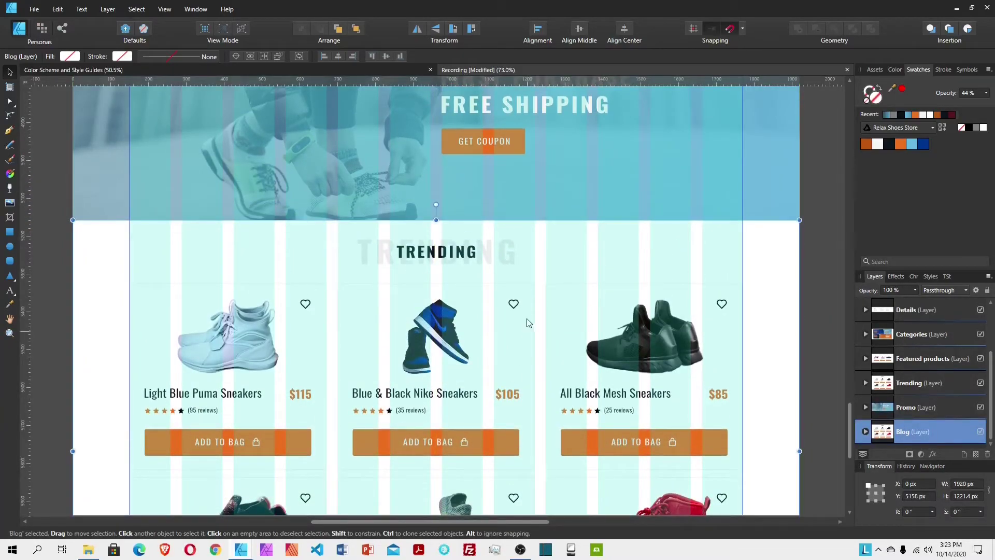
Step: Change both the Blog section's dark heading and the faded heading behind it to BLOG
scroll(529, 325, "down", 1)
left_click(437, 223)
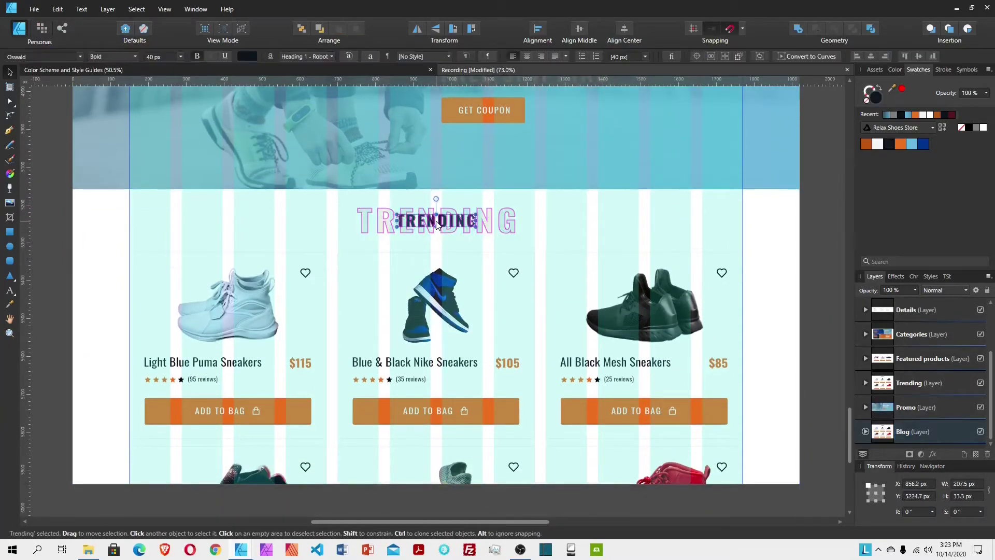
double_click(437, 222)
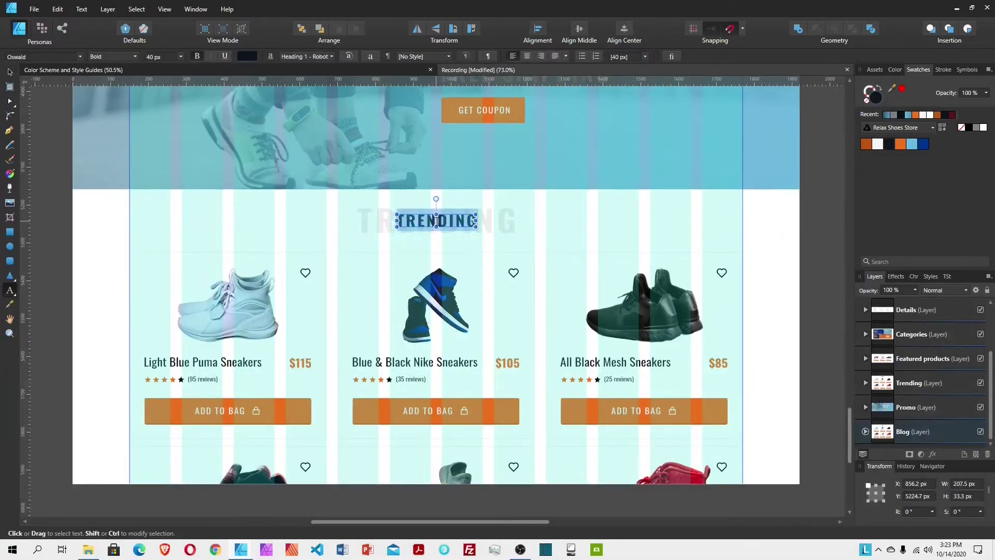
type("BLOG")
scroll(459, 222, "up", 1)
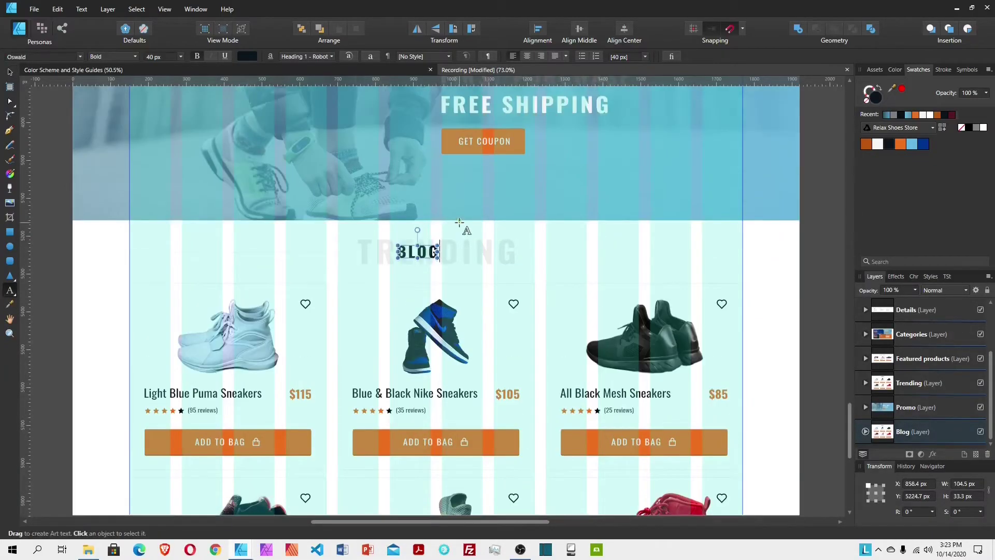
triple_click(472, 254)
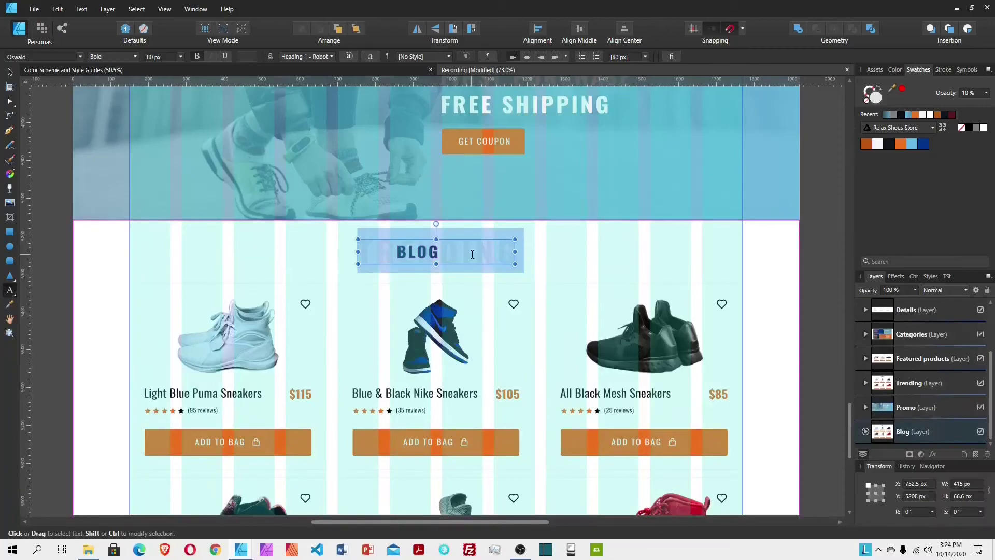
type("BLOG")
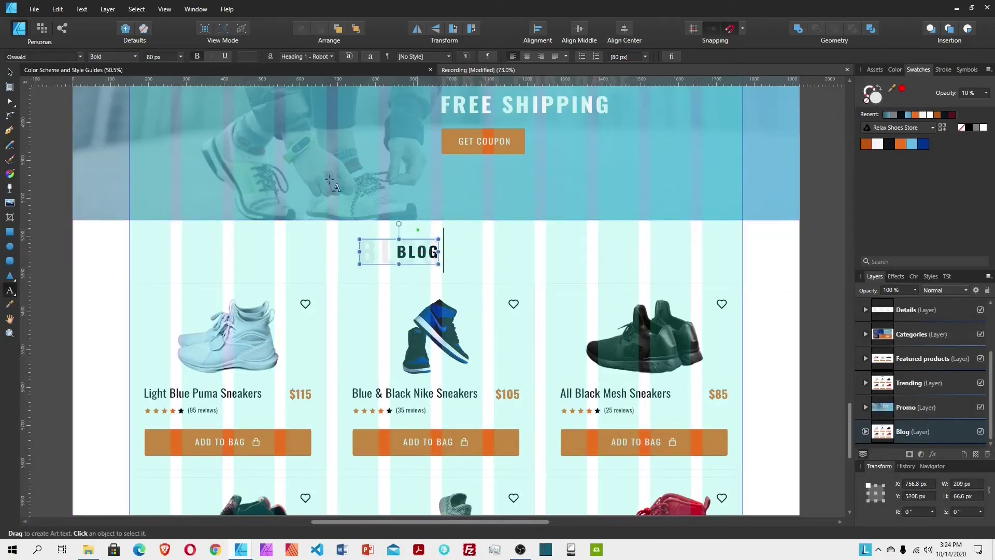
Step: Centre both the faded and the dark BLOG headings horizontally on the page
left_click(10, 72)
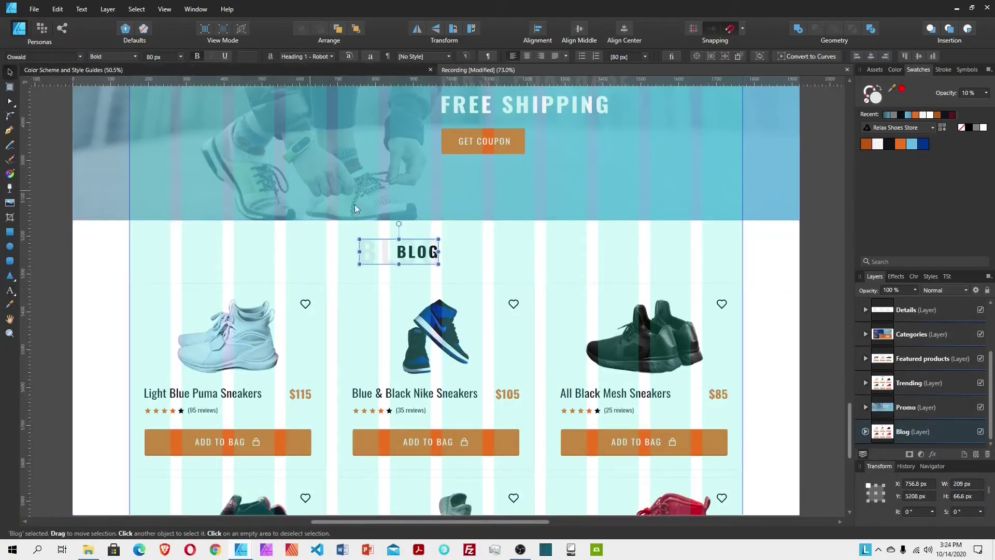
left_click(632, 33)
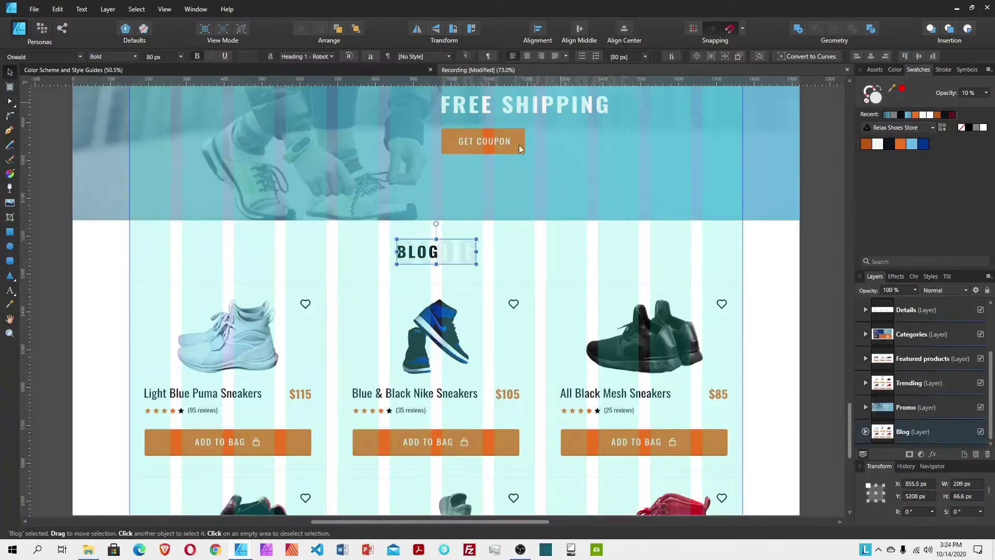
left_click(428, 254)
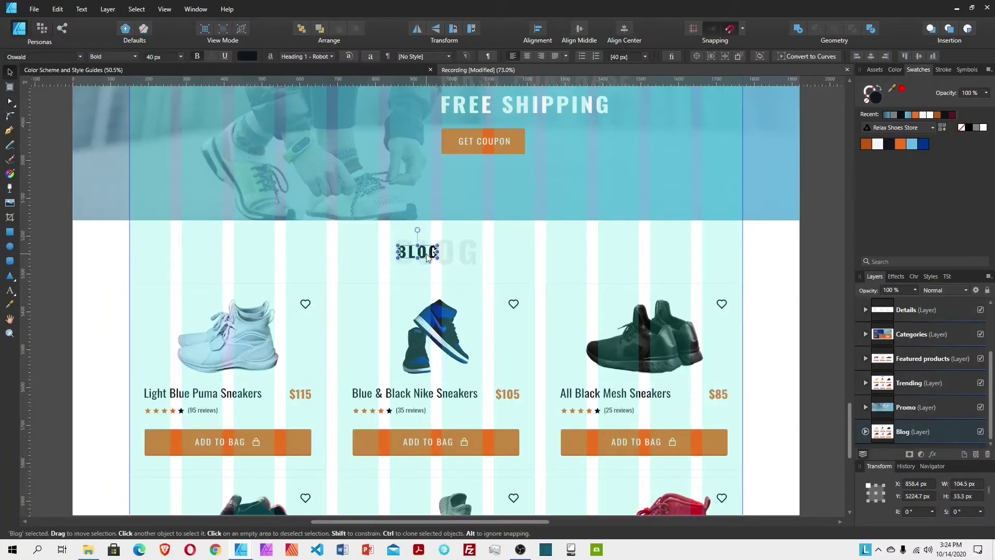
left_click(625, 36)
left_click(553, 245)
Step: Delete product groups 1 and 2 from the Blog layer, keeping the section heading and white background rectangle
scroll(562, 266, "down", 1)
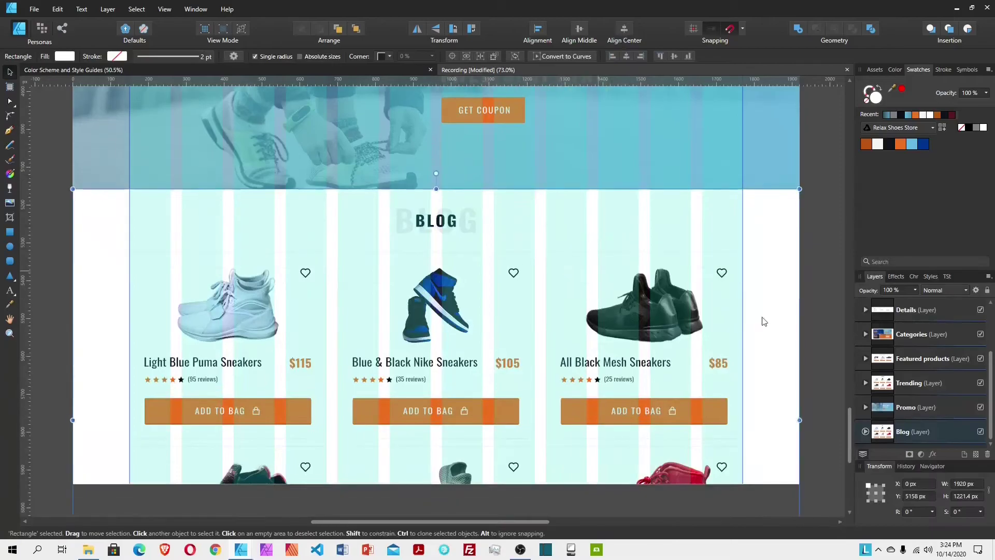
left_click(866, 431)
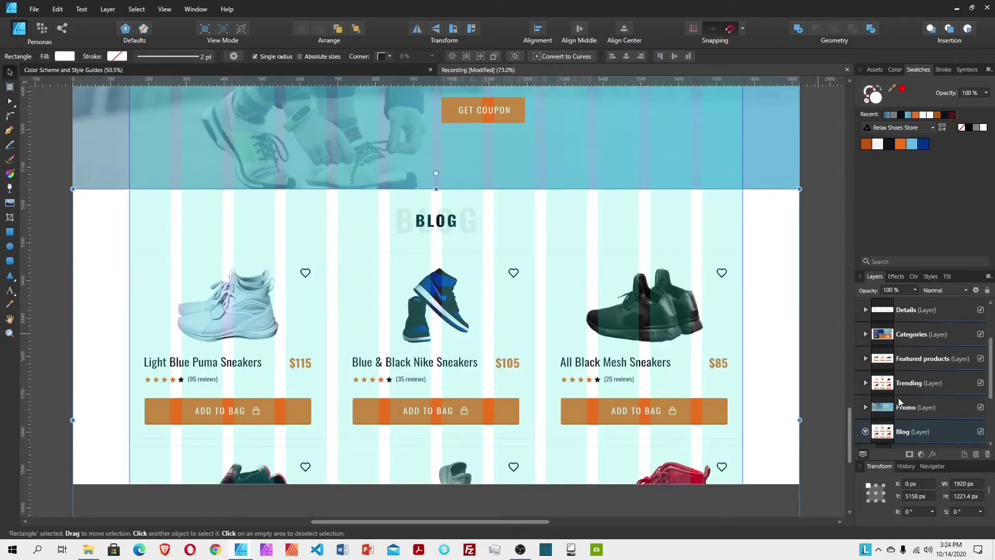
left_click(904, 396)
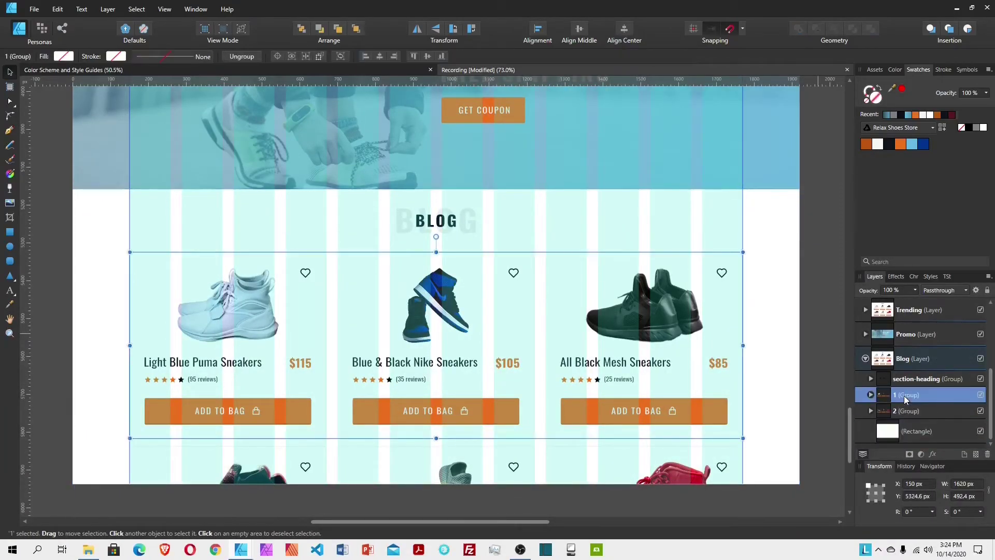
left_click(907, 411, "shift")
key("Delete")
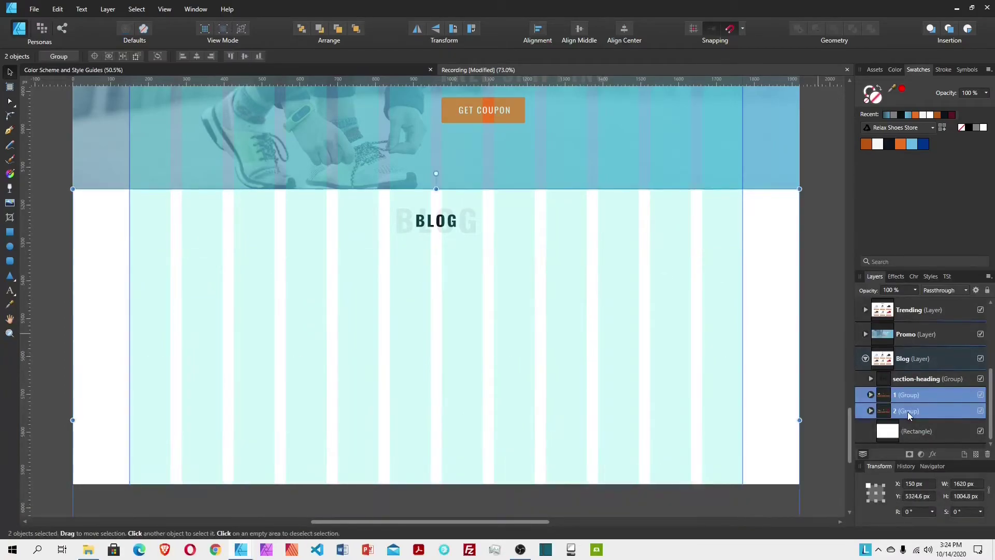
scroll(929, 325, "up", 3)
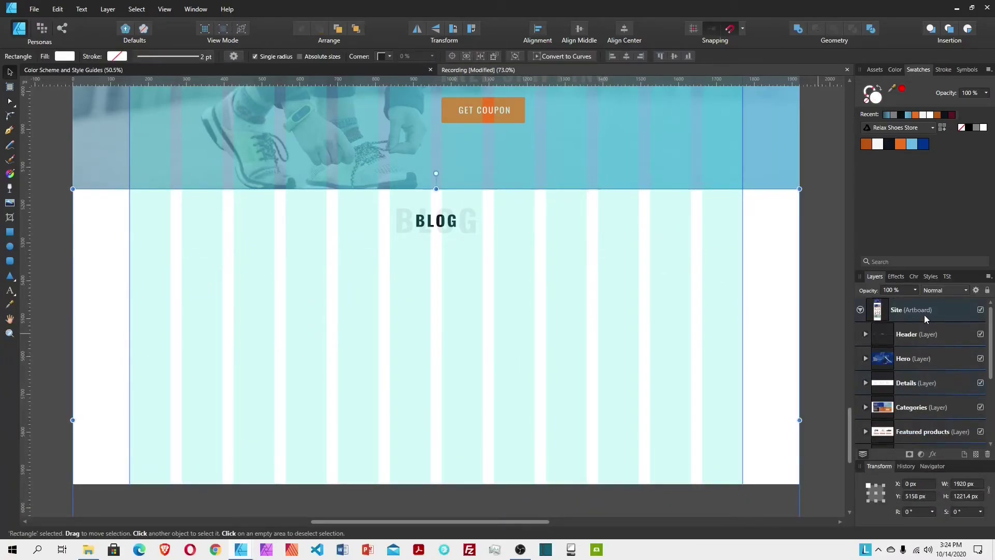
Step: Extend the Site artboard downward to a height of about 6954 px to make room for the Blog section
left_click(922, 314)
scroll(543, 294, "down", 5)
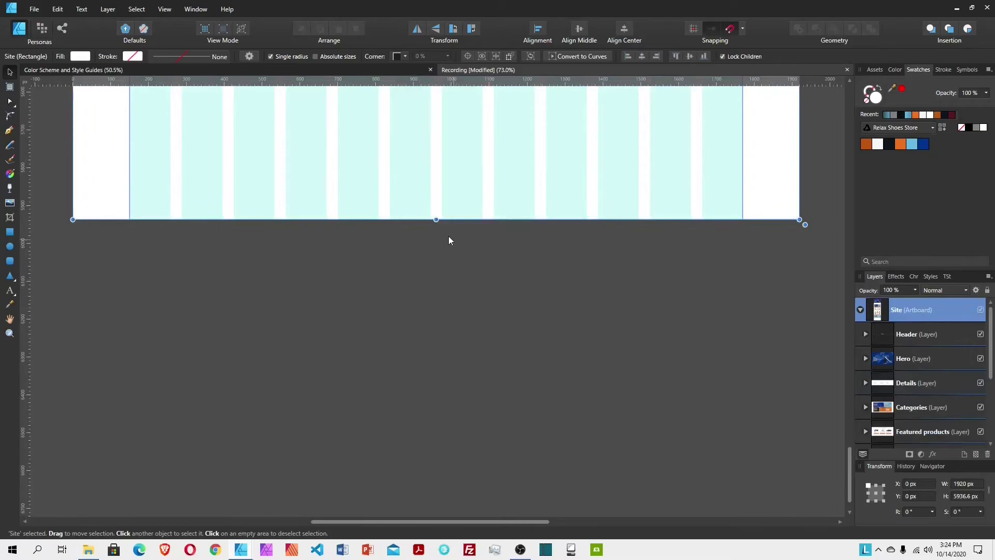
left_click_drag(436, 219, 441, 471)
scroll(473, 347, "down", 3)
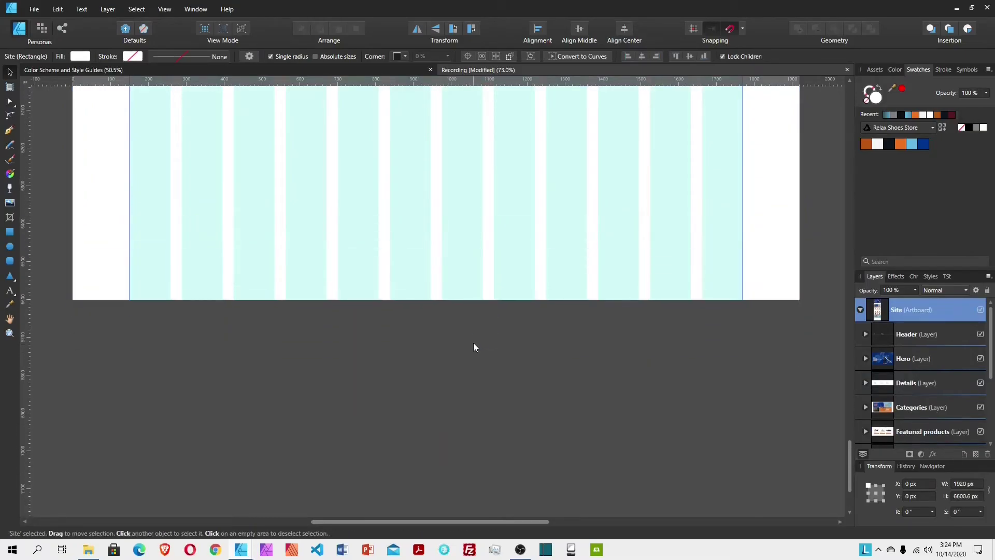
left_click_drag(434, 302, 446, 418)
scroll(547, 337, "up", 5)
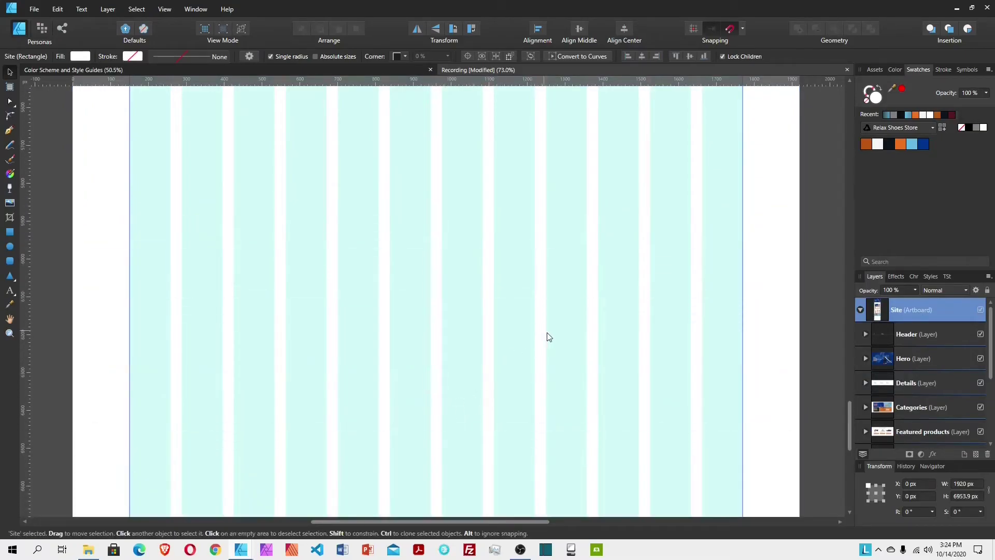
scroll(548, 334, "up", 3)
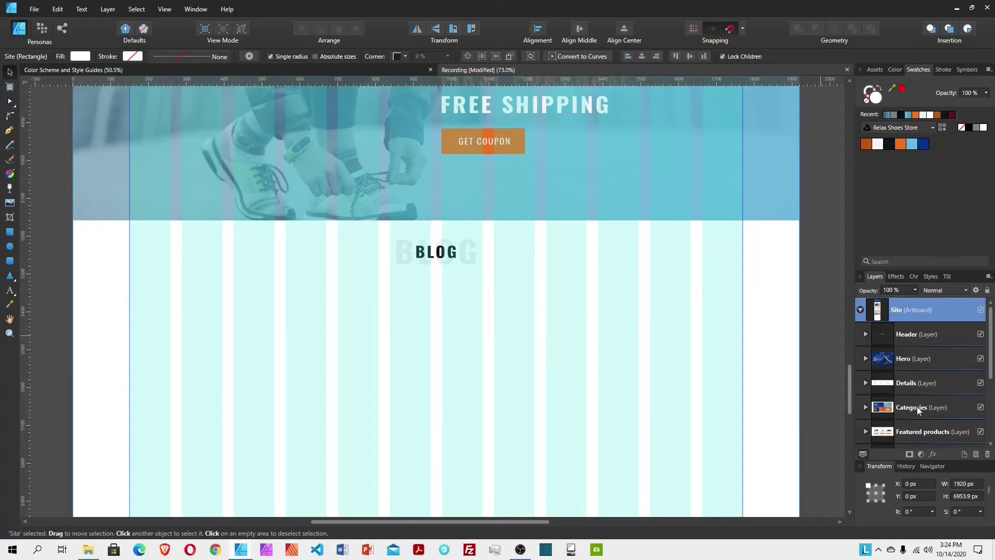
Step: Draw a 520 × 375.6 px rectangle at X 150, Y 5274.6 px in the Blog layer, spanning four grid columns, and fill it white
left_click(928, 431)
scroll(915, 363, "down", 3)
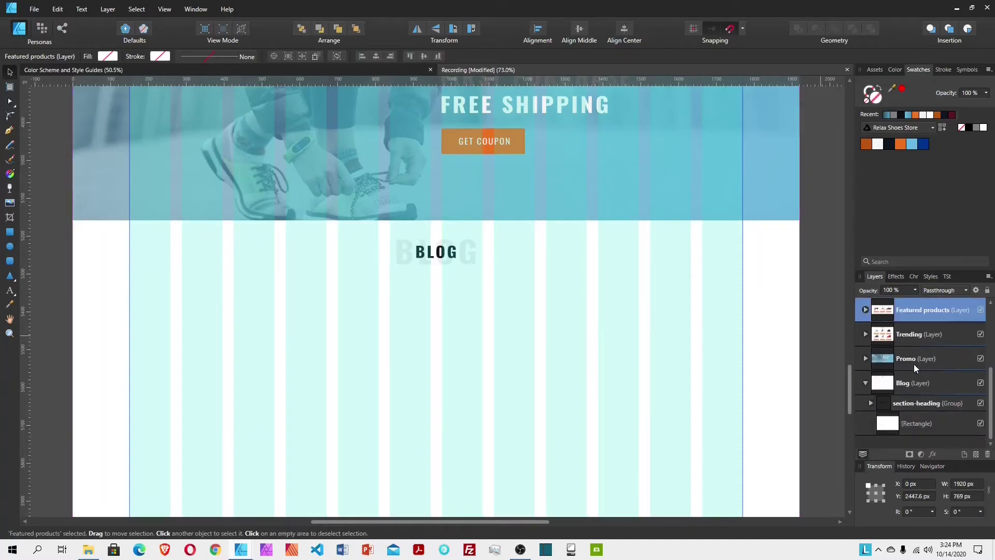
left_click(925, 423)
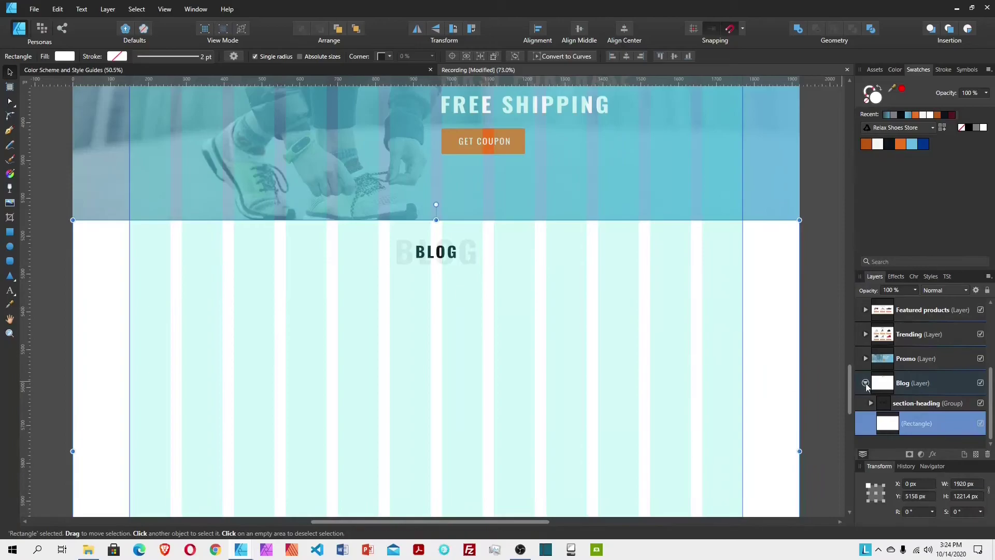
scroll(475, 313, "down", 1)
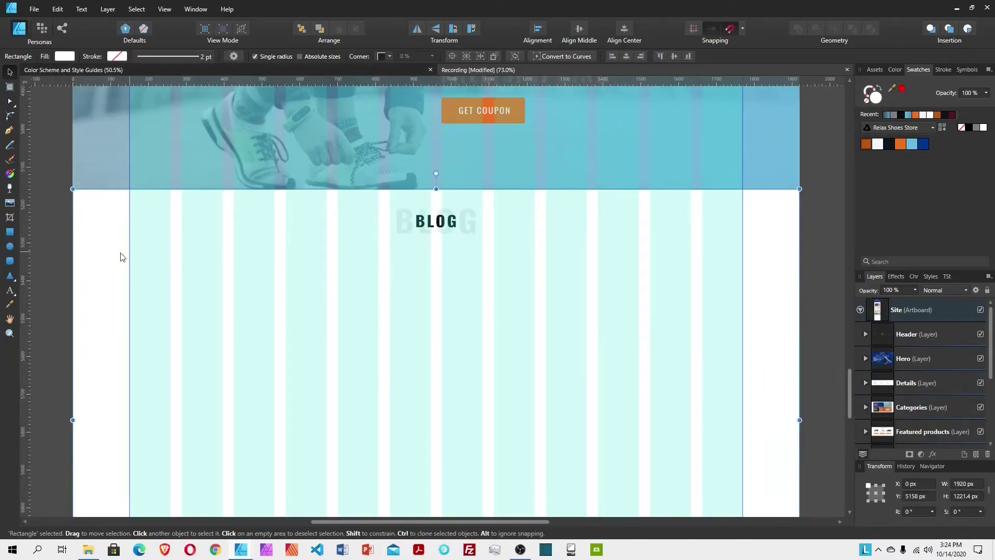
scroll(932, 408, "down", 3)
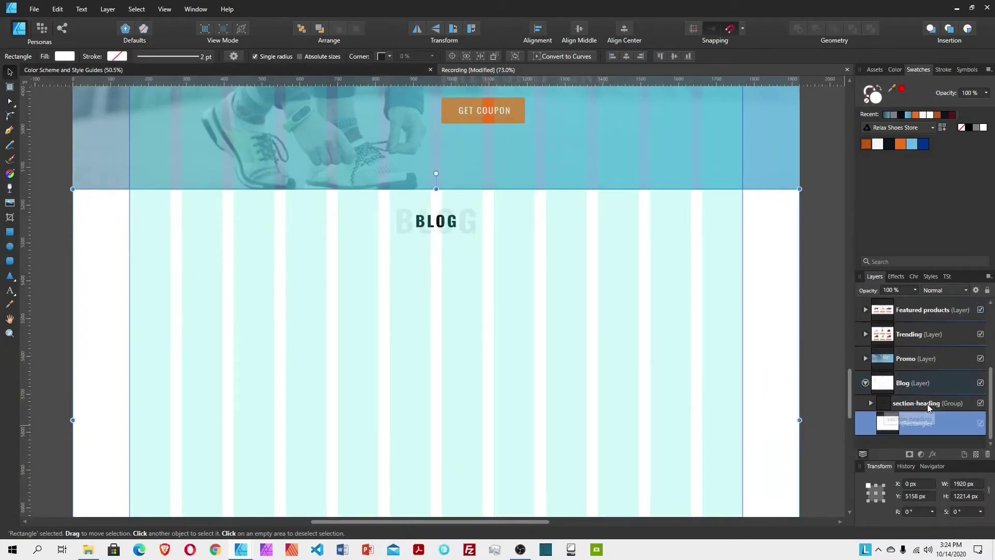
left_click(10, 231)
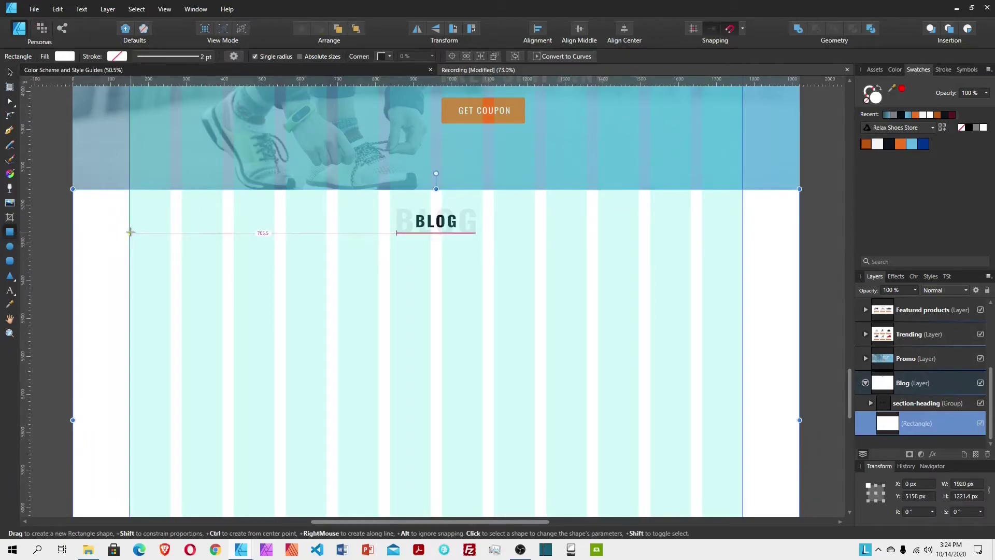
left_click_drag(130, 233, 326, 315)
left_click_drag(229, 315, 232, 373)
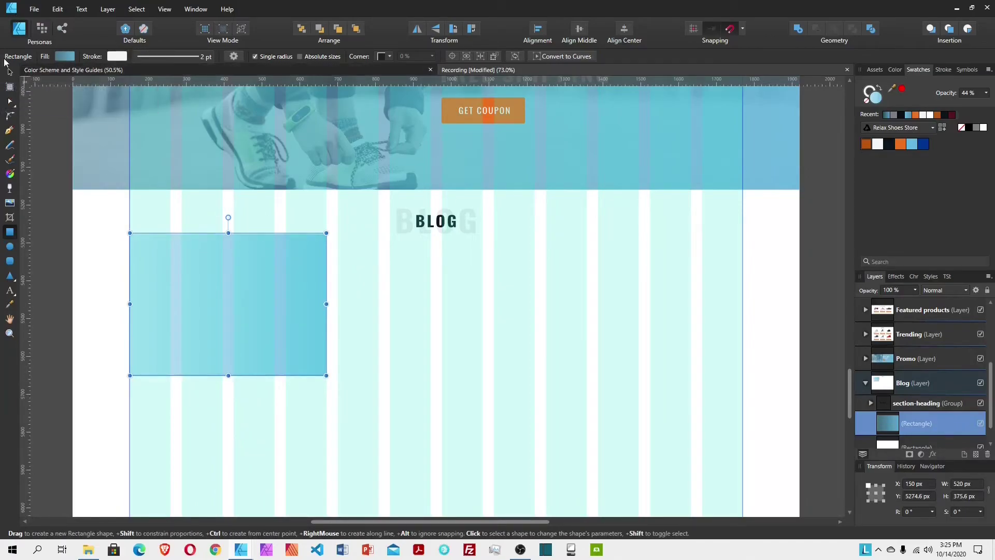
left_click(10, 72)
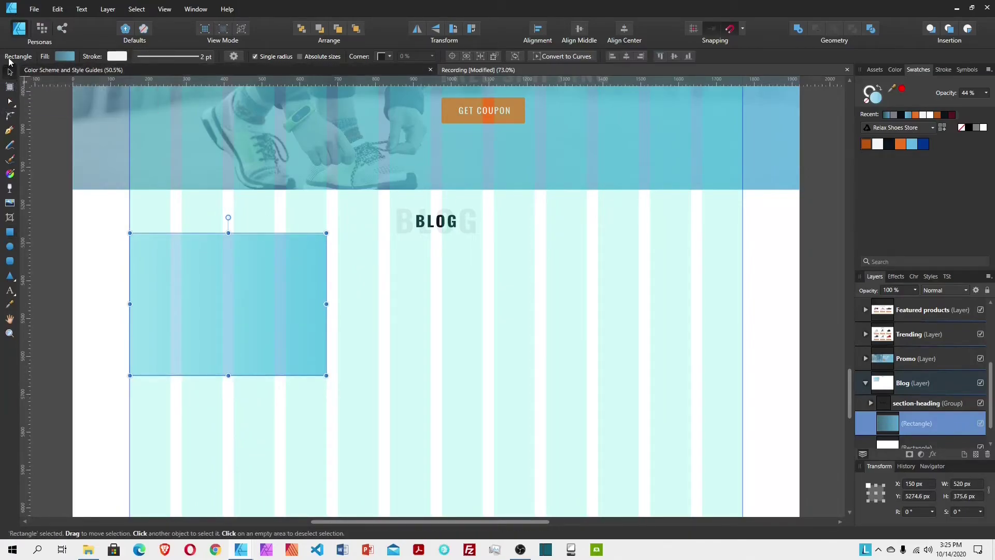
left_click(984, 128)
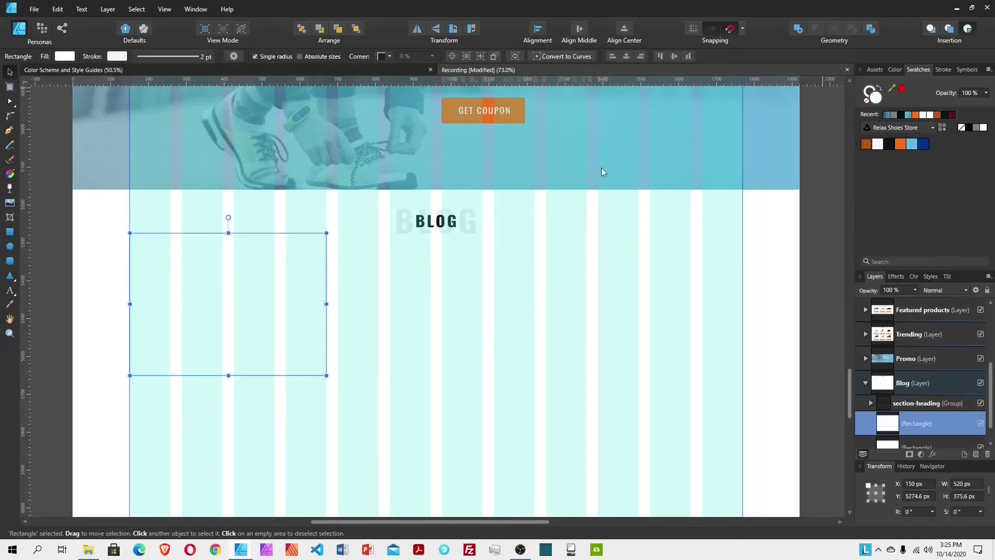
Step: Place the barbell-lifting photo inside the new Blog rectangle, about 625 px wide, positioned so it covers the whole frame
left_click(9, 203)
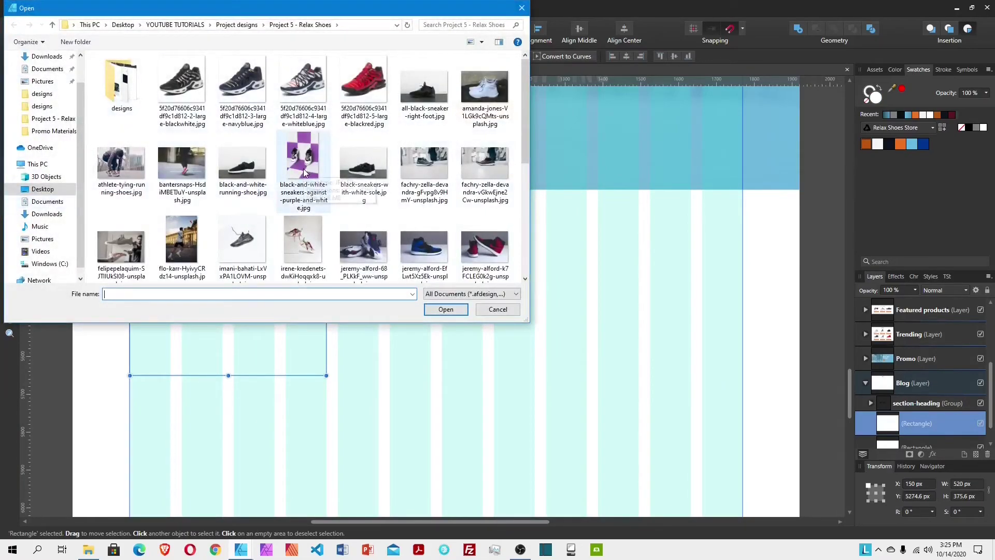
scroll(303, 176, "down", 5)
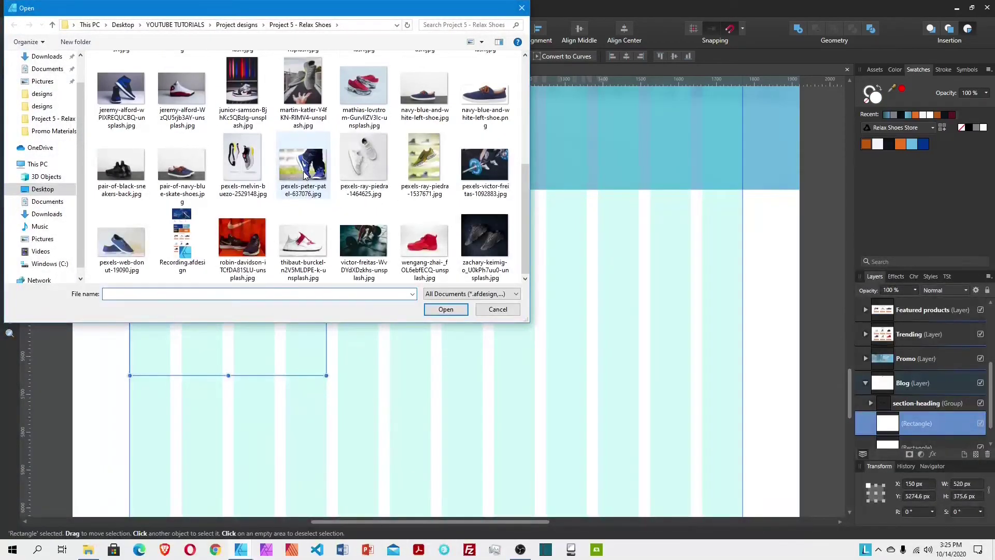
left_click(364, 244)
left_click(445, 309)
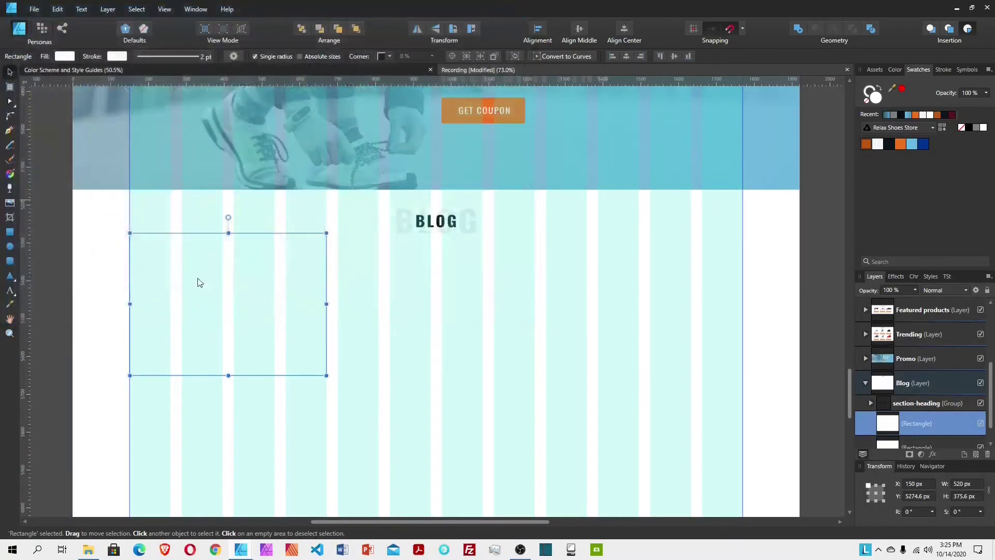
left_click_drag(130, 234, 368, 391)
left_click_drag(274, 321, 257, 319)
left_click(429, 368)
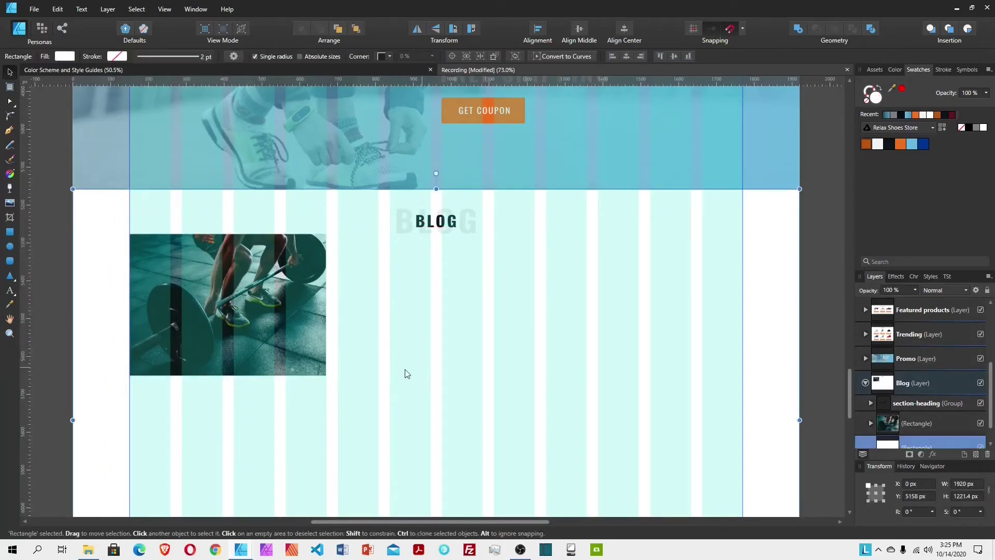
Step: Duplicate the rectangle holding the photo and move the lower copy directly beneath it, to Y 5650.2 px
left_click(913, 430)
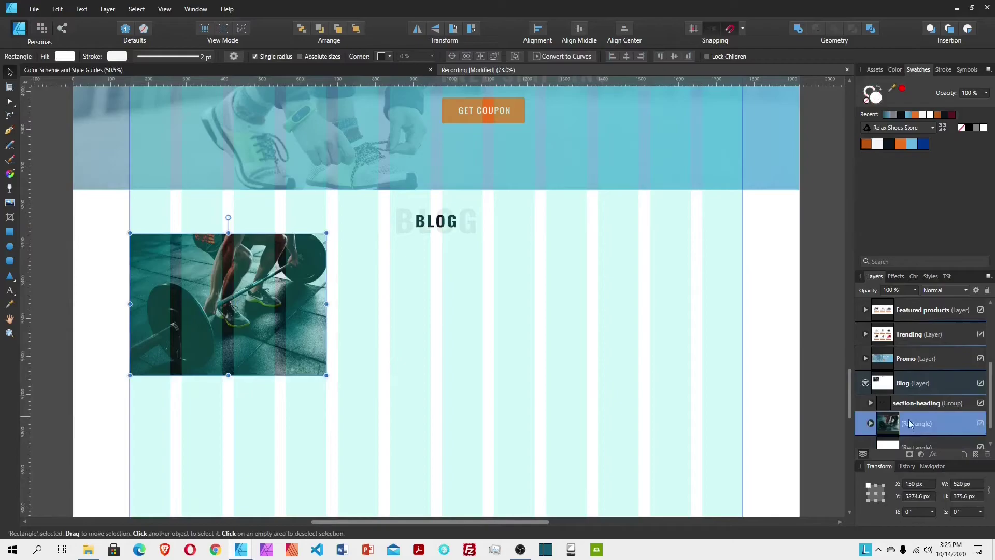
left_click(869, 100)
key("ctrl+j")
scroll(933, 422, "down", 1)
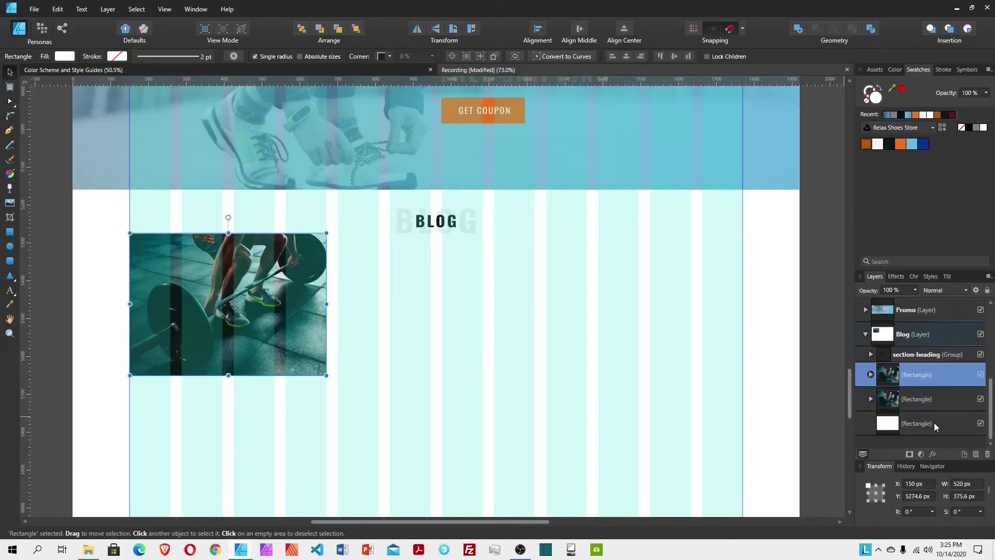
left_click(927, 399)
left_click_drag(294, 296, 306, 431)
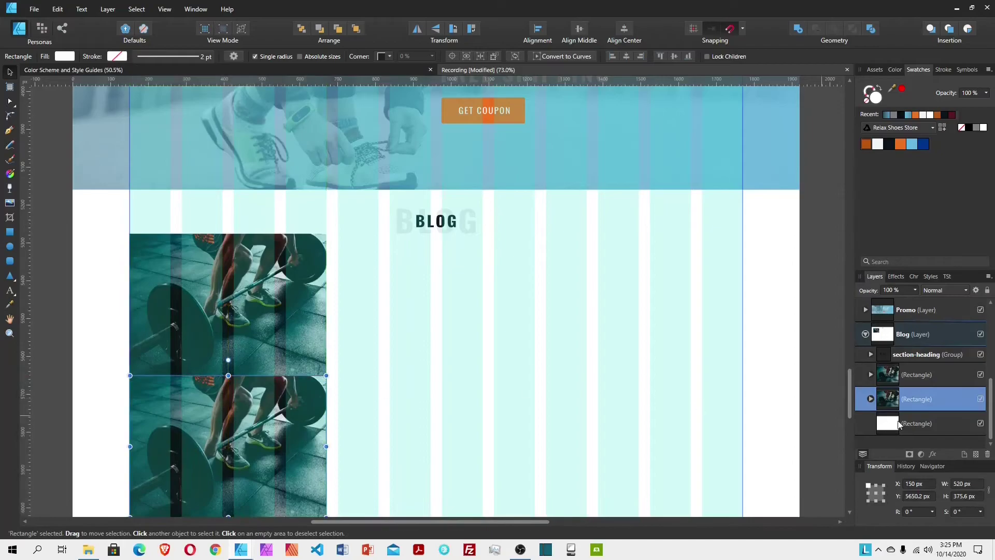
Step: Delete the photo nested in the lower rectangle copy and apply the white swatch to the rectangle
left_click(871, 399)
left_click(927, 426)
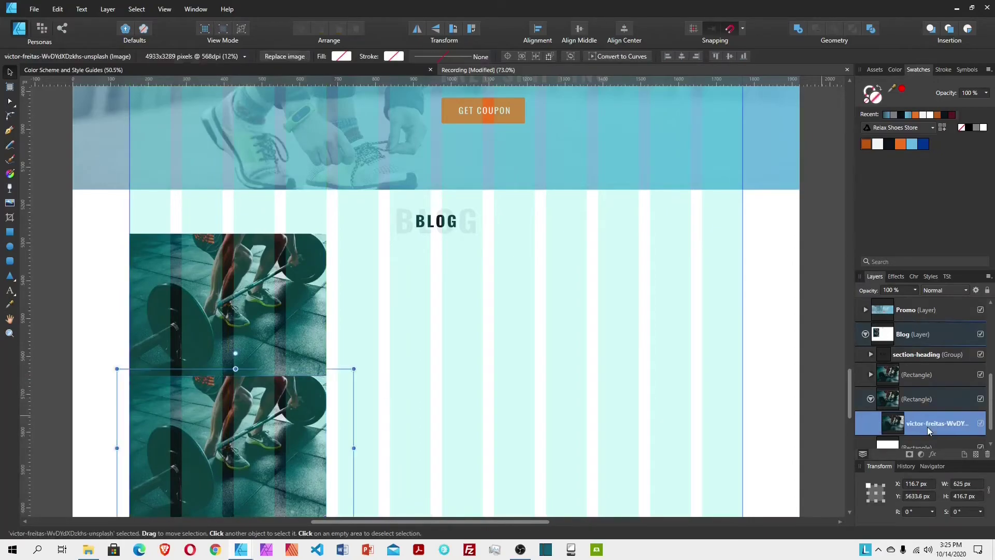
key("Delete")
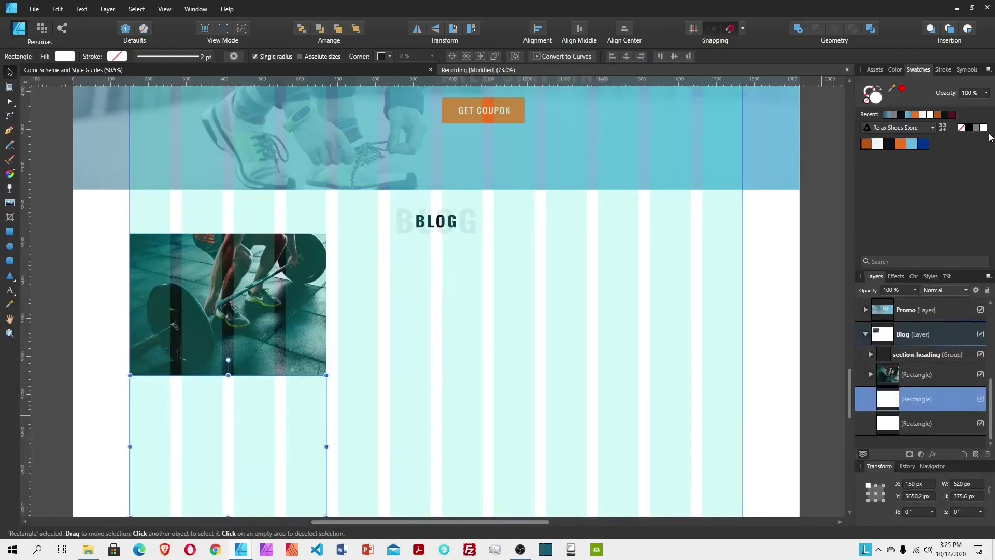
left_click(867, 91)
left_click(877, 145)
scroll(378, 307, "down", 3)
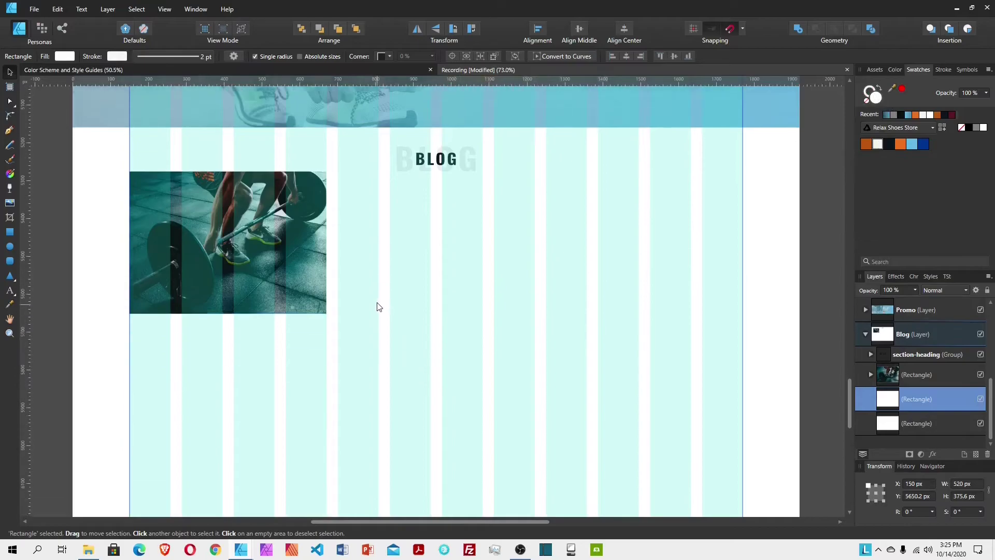
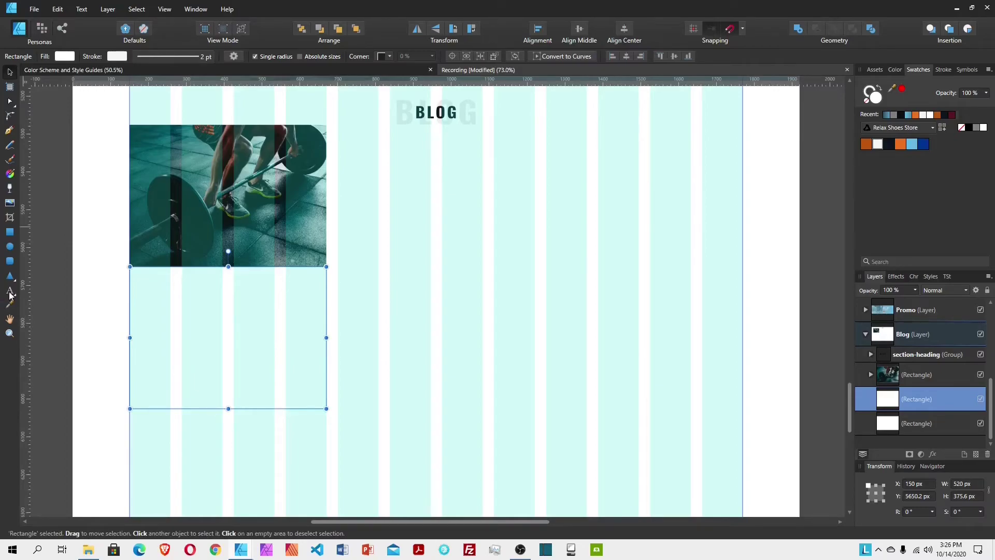
Step: Add the art text "Blog title goes here" just beneath the photo and colour it with the dark Relax Shoes Store swatch
left_click(9, 290)
left_click_drag(149, 281, 150, 282)
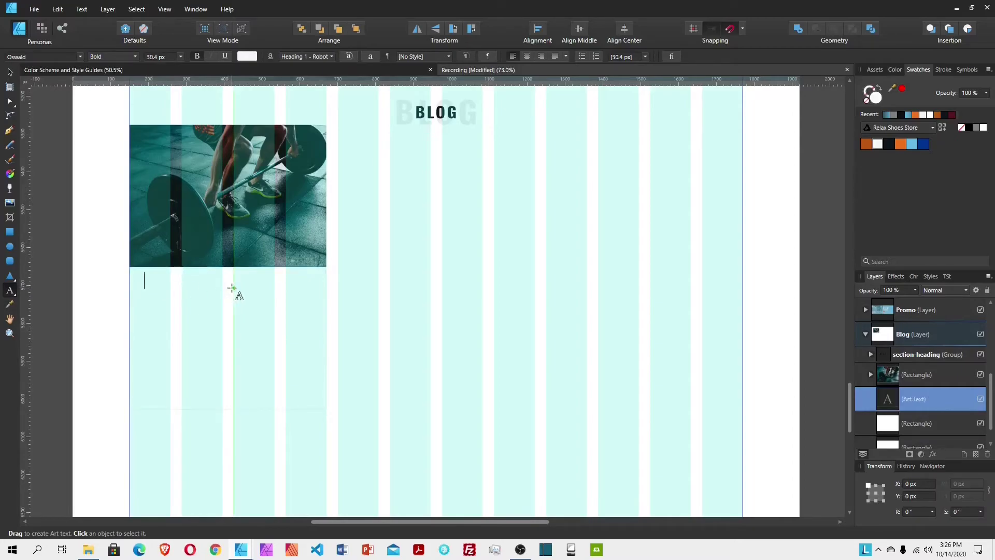
type("Blog")
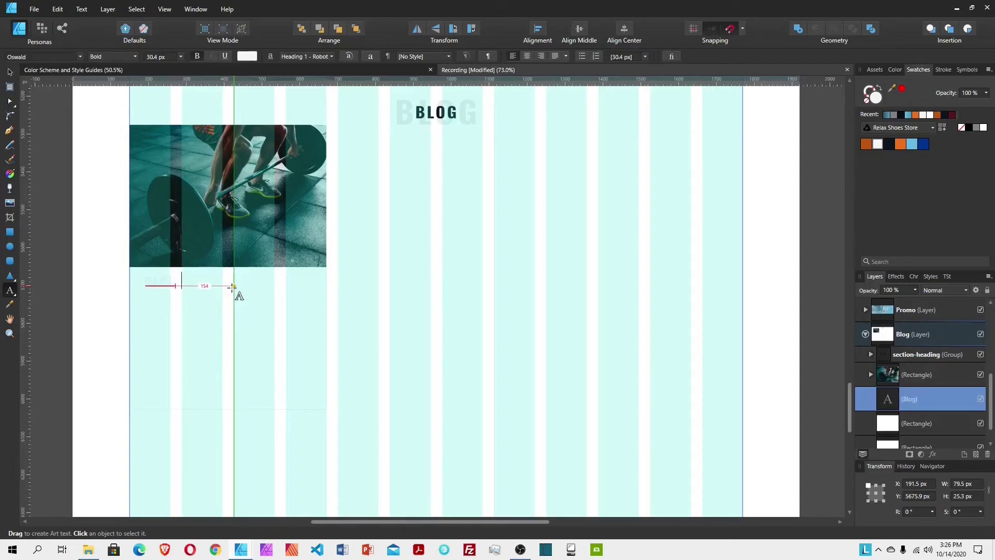
type(" title goes here")
key("Escape")
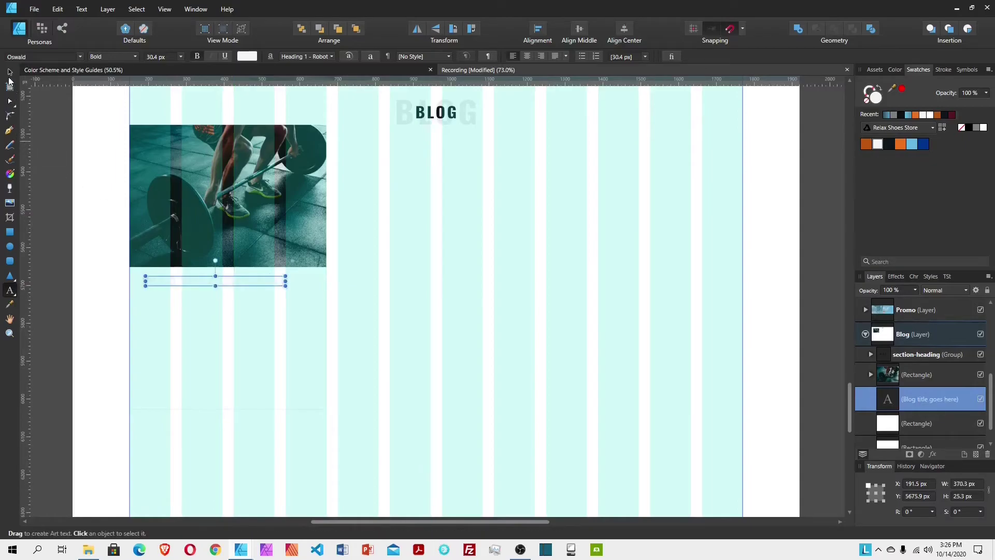
key("v")
left_click(889, 145)
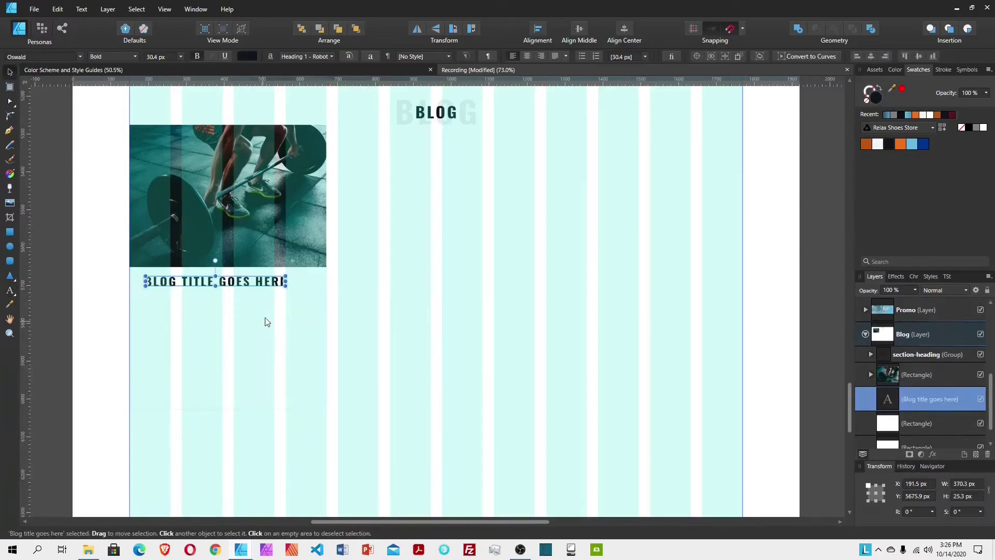
Step: Turn off all caps for the blog title and set its tracking to 0
left_click(915, 276)
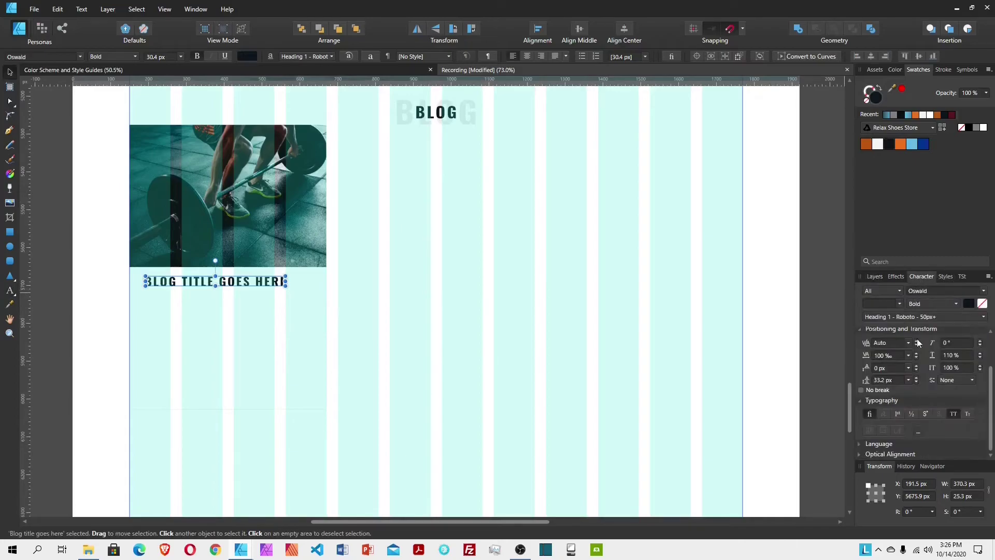
left_click(955, 414)
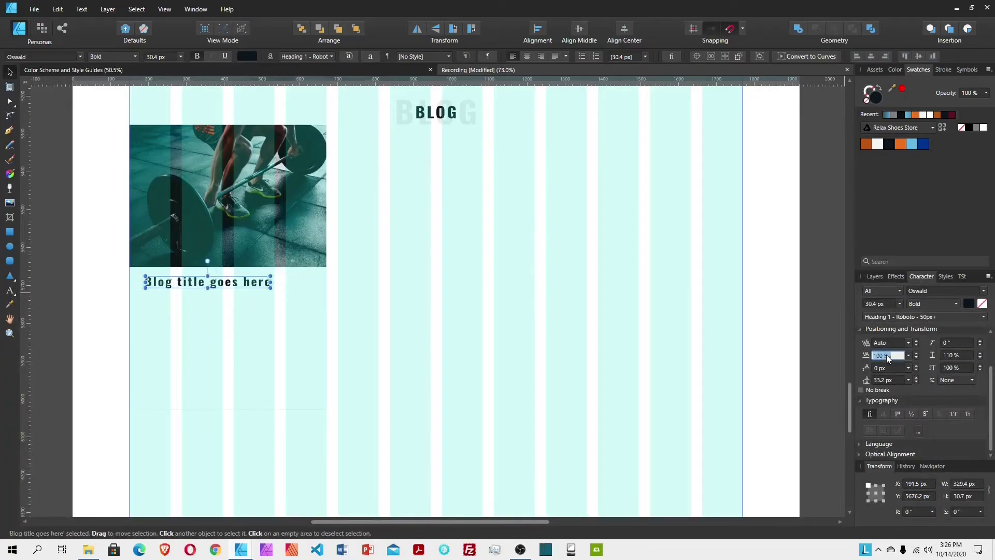
type("0")
key("Return")
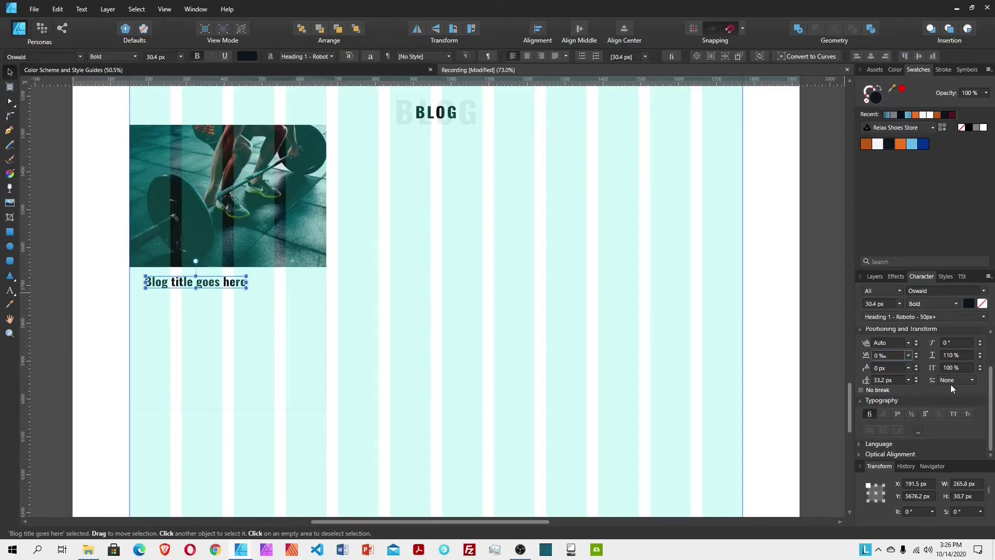
left_click(873, 278)
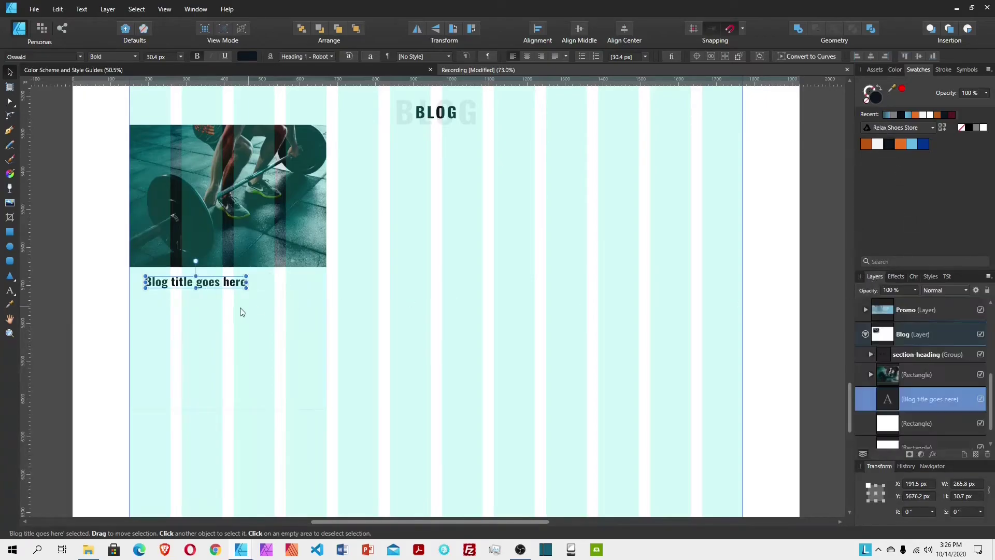
Step: Position the blog title 20 px below the photo and 40 px in from its left edge, at X 190, Y 5670.2 px
left_click_drag(209, 285, 209, 275)
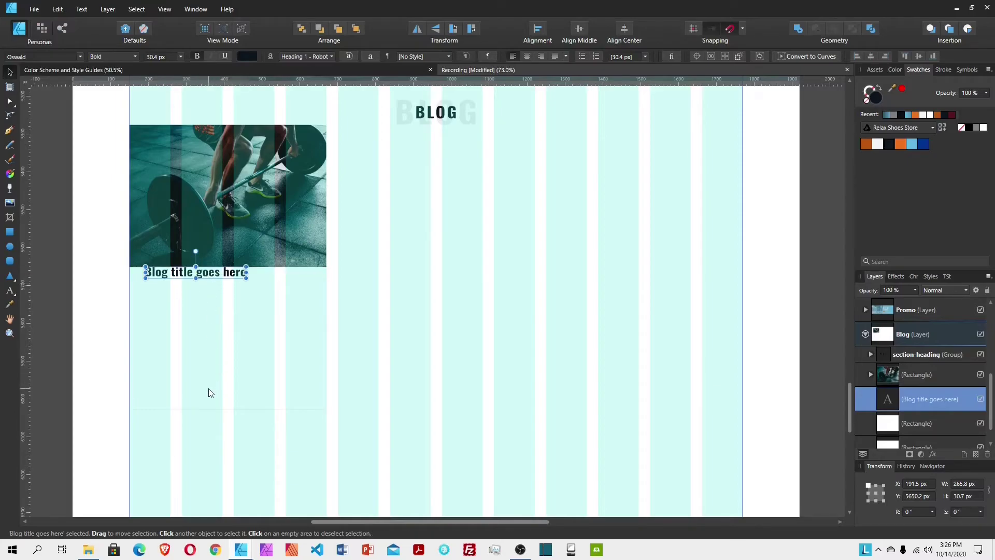
key("shift+Down")
key("shift+Down")
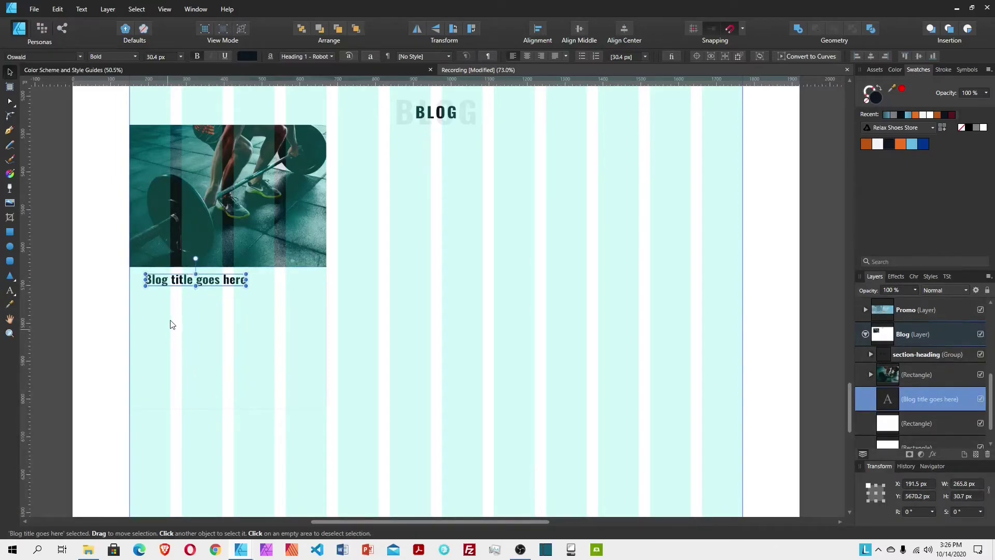
left_click_drag(166, 288, 157, 287)
key("shift+Right")
key("shift+Right")
key("shift+Right")
key("shift+Right")
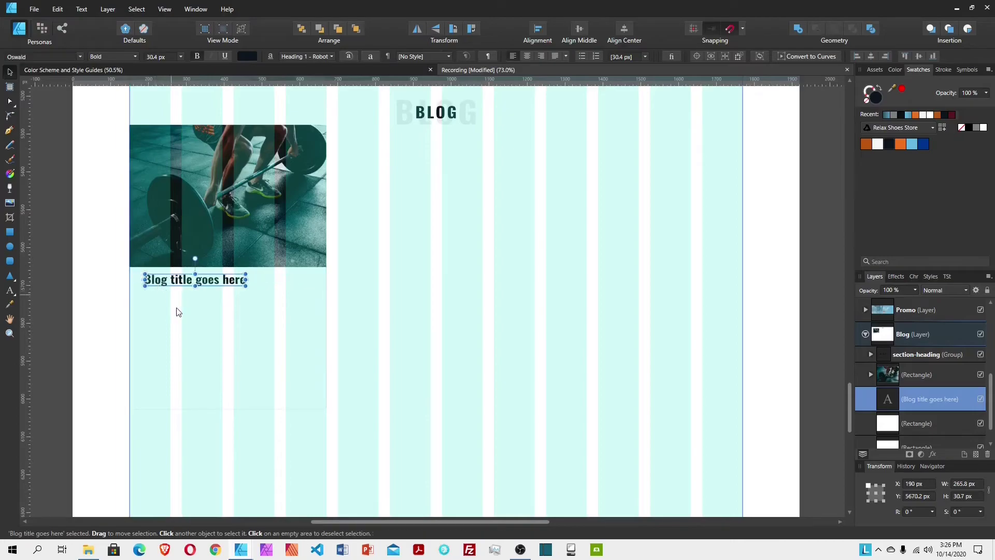
Step: Copy the 16 px sample paragraph below the leading text in the style guide document and paste it into the Recording document's Blog section
left_click(175, 68)
left_click(116, 232)
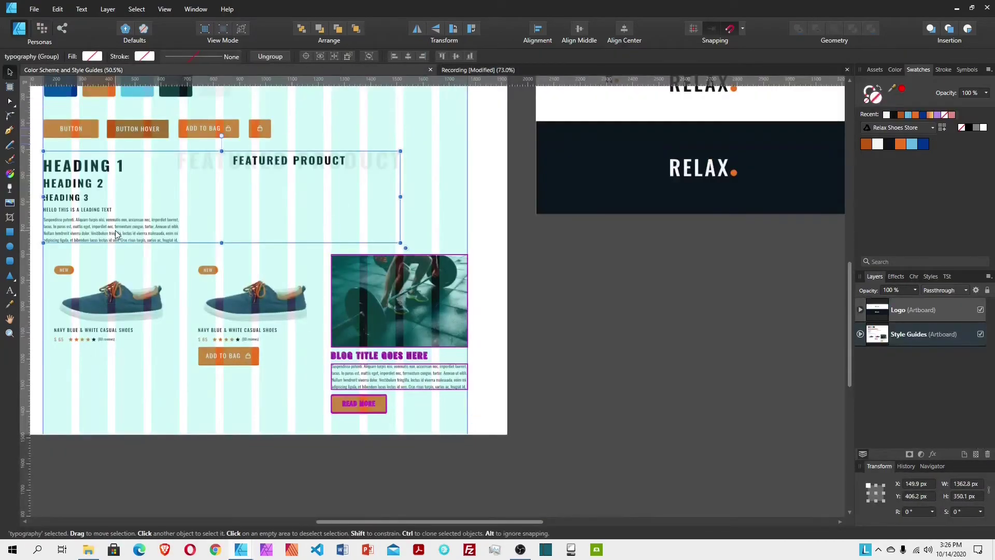
left_click(116, 234)
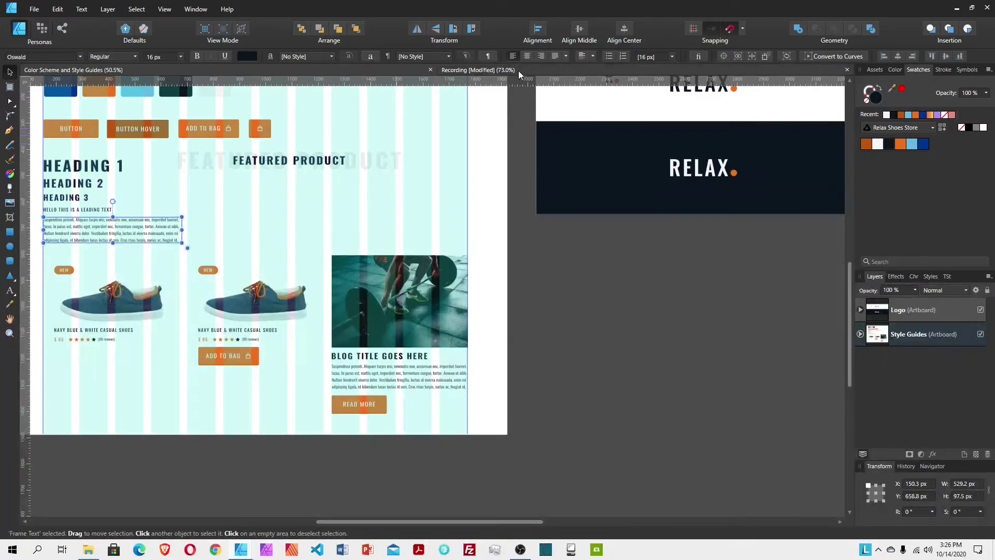
left_click(441, 70)
scroll(929, 408, "down", 5)
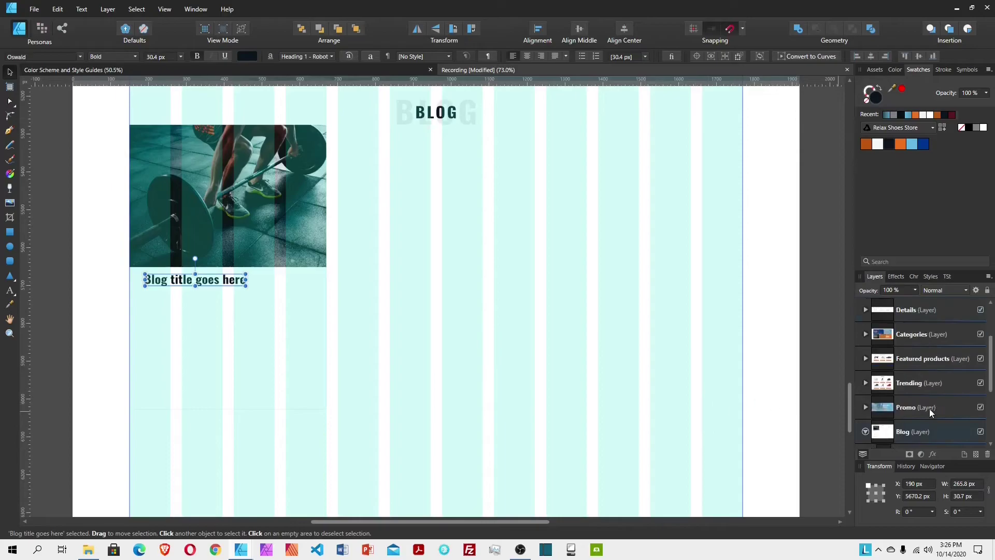
key("ctrl+v")
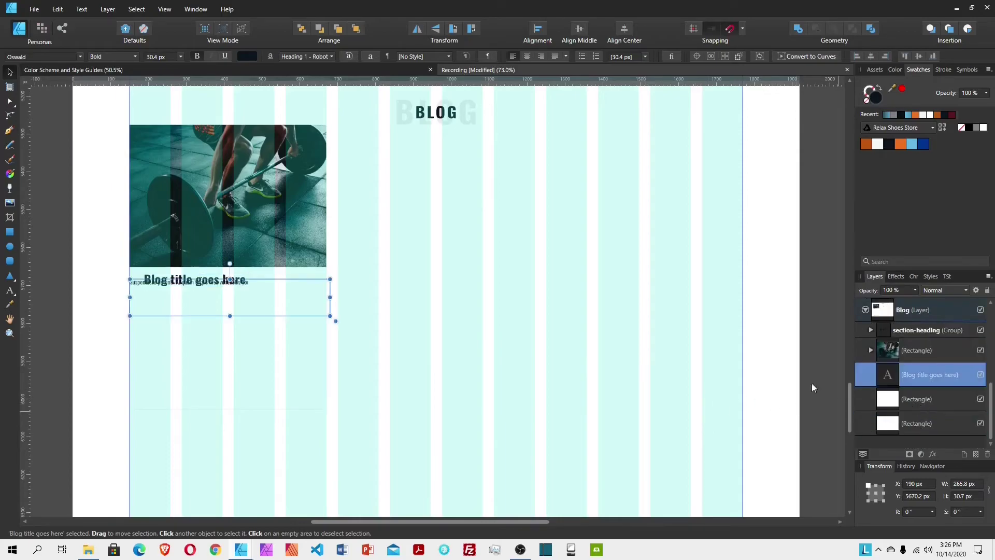
Step: Place the paragraph frame 20 px below the blog title at X 190, Y 5720.9 px and resize it to about 432 × 117 px
left_click_drag(238, 311, 235, 313)
key("shift+Right")
key("shift+Right")
key("shift+Right")
key("shift+Right")
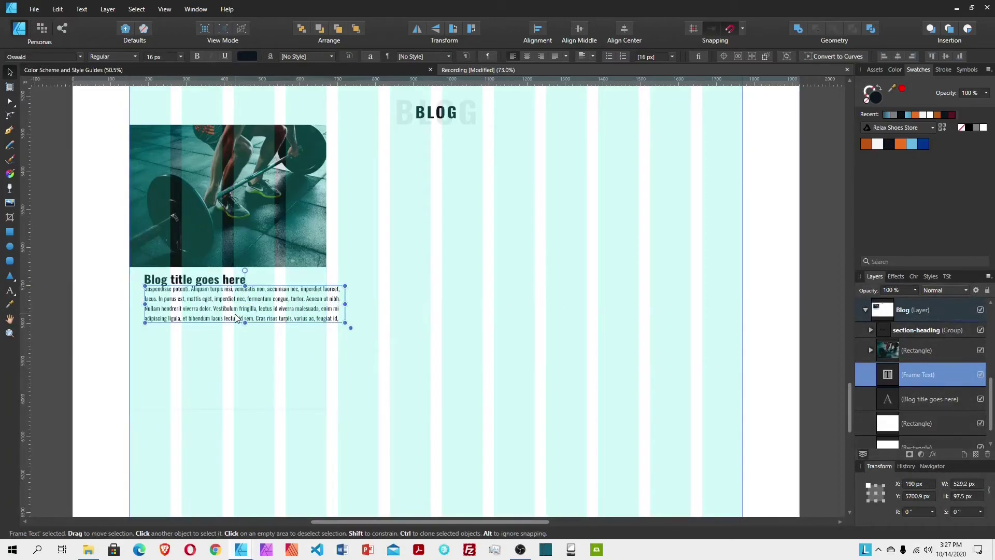
key("shift+Down")
key("shift+Down")
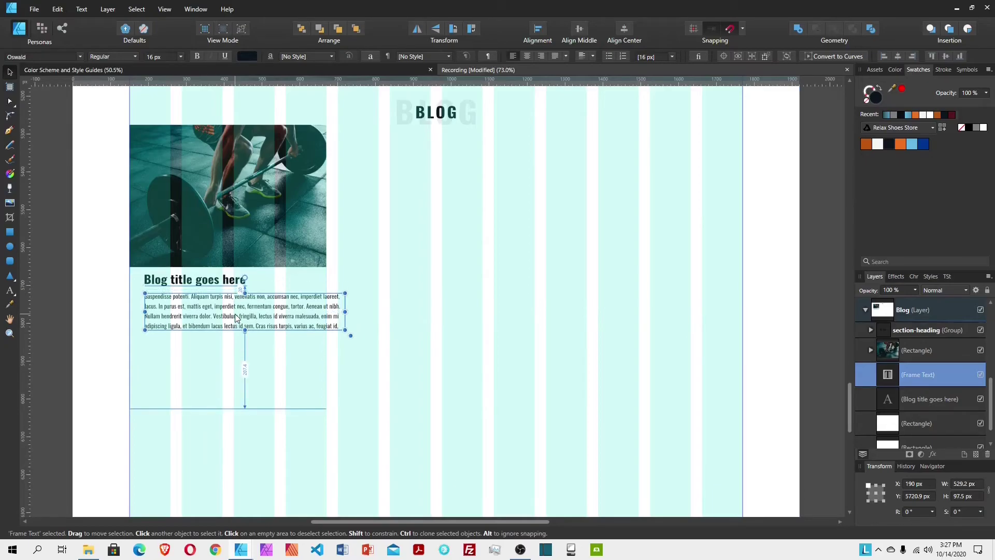
left_click_drag(340, 307, 308, 307)
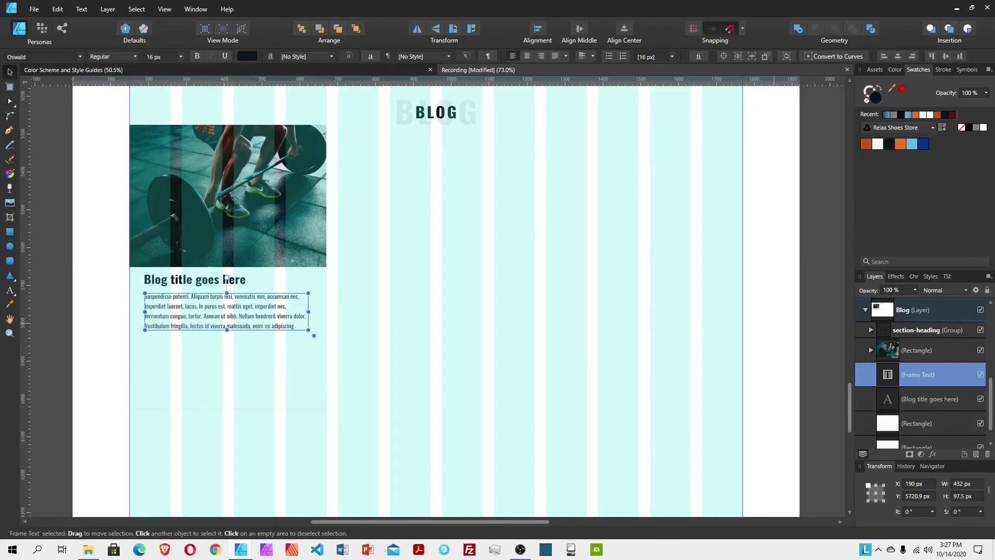
left_click_drag(227, 330, 227, 337)
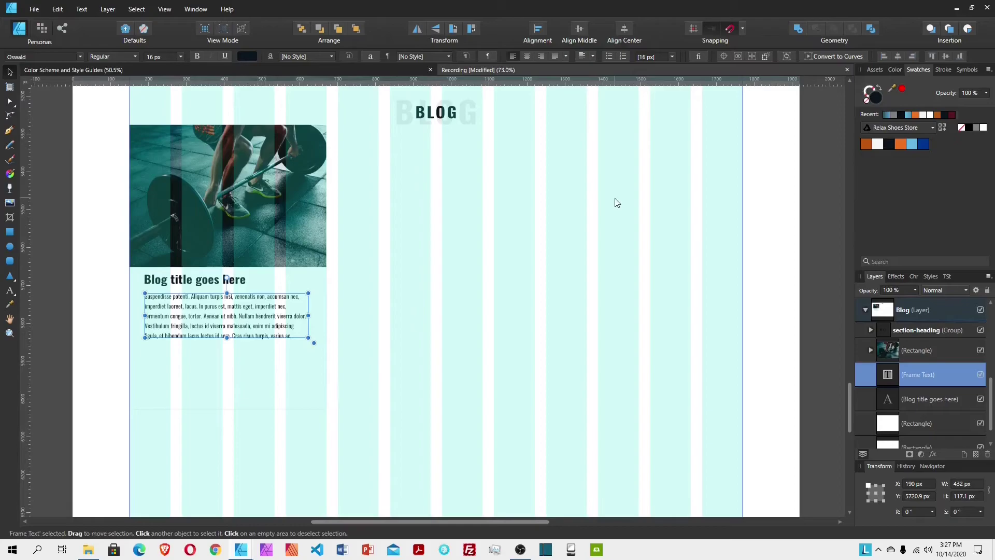
Step: Copy the promo banner's GET COUPON button into the blog card and place it just below the paragraph
scroll(568, 262, "up", 5)
left_click(489, 169)
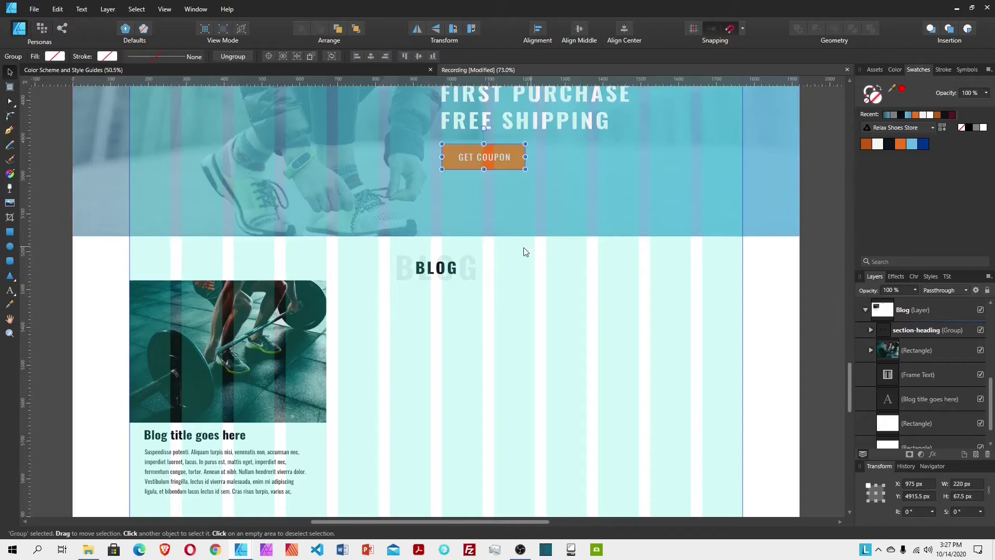
scroll(211, 285, "down", 5)
left_click(176, 340)
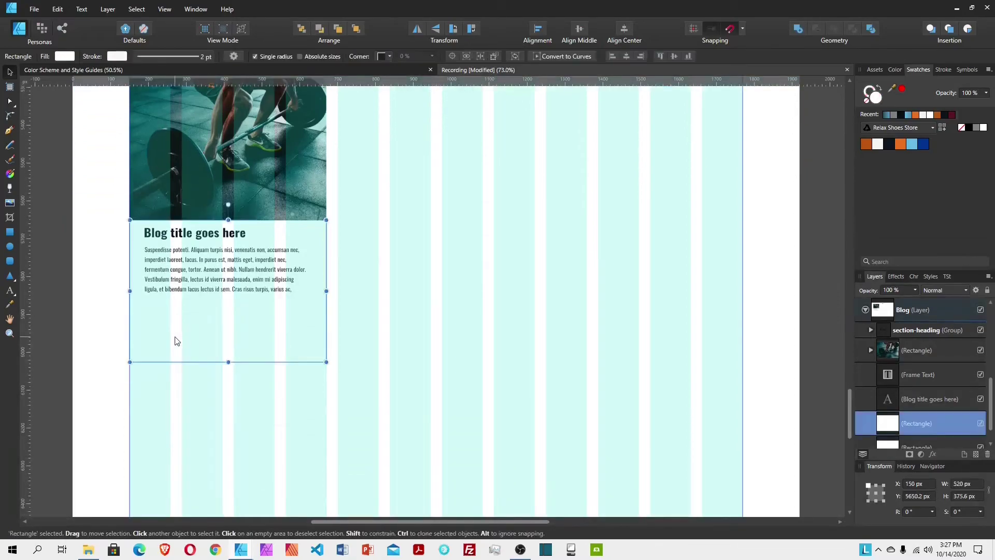
key("ctrl+v")
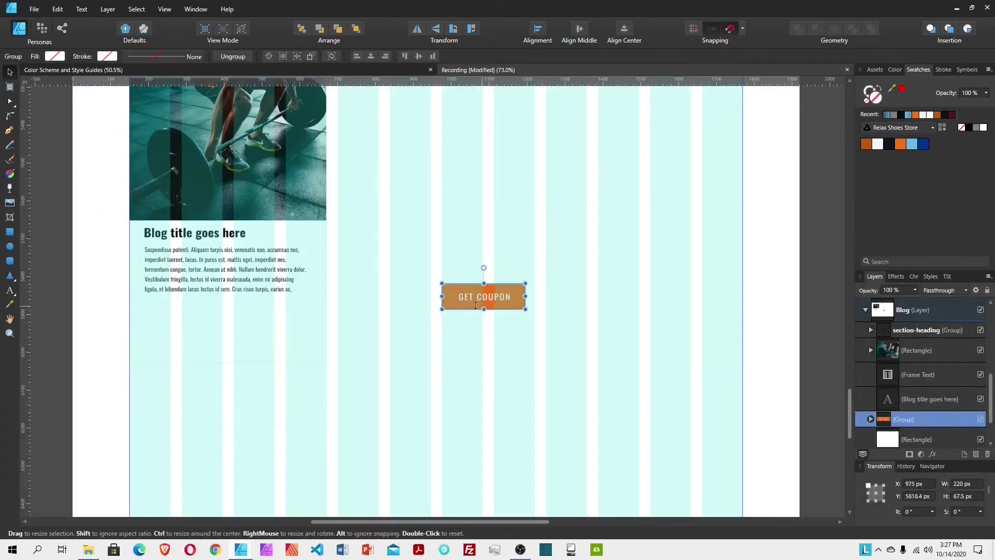
left_click_drag(511, 300, 218, 314)
Step: Align the card's button with the left edge of the paragraph frame
left_click(289, 282, "shift")
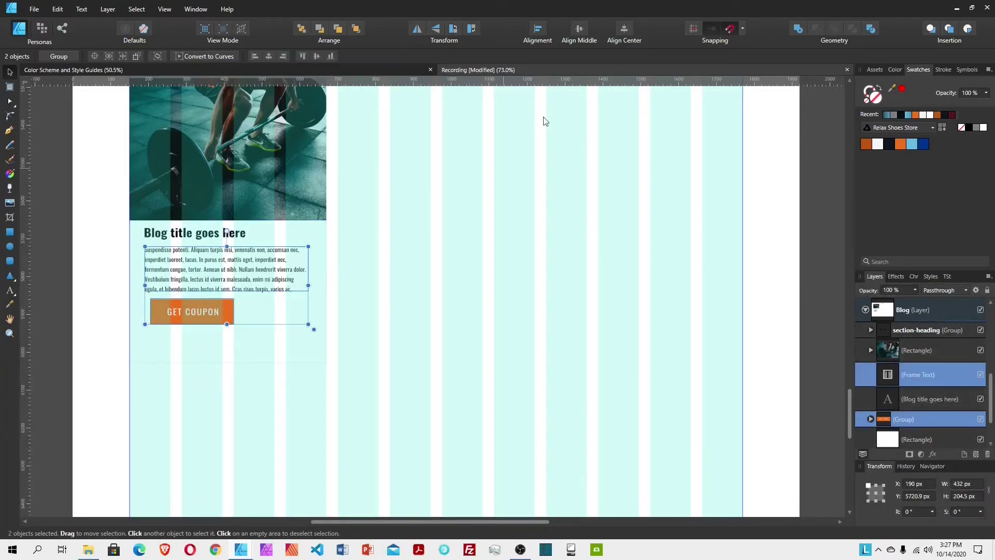
left_click(537, 31)
left_click(544, 65)
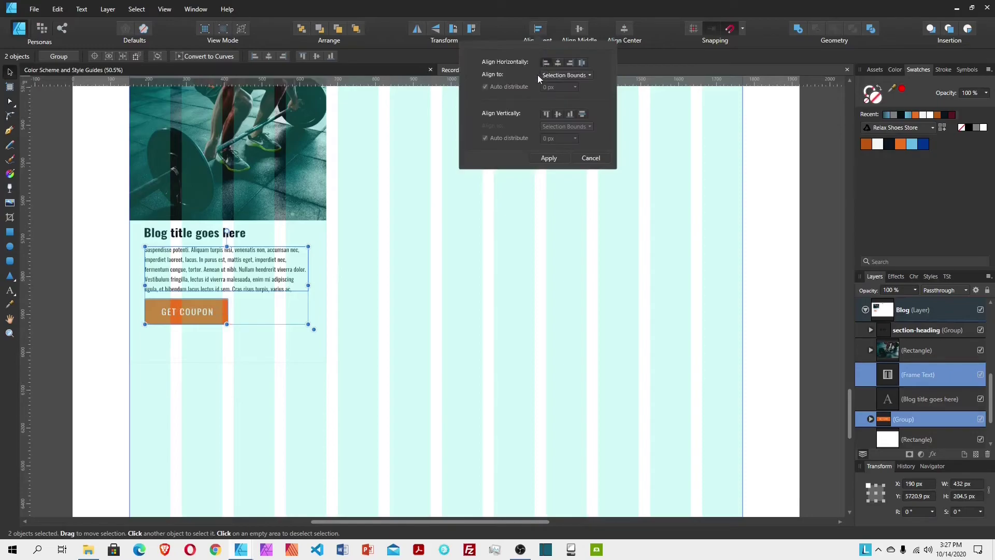
left_click(217, 310)
Step: Shorten the card's white rectangle to the button's bottom edge and add 40 px, for a height of 315.3 px
left_click(226, 364)
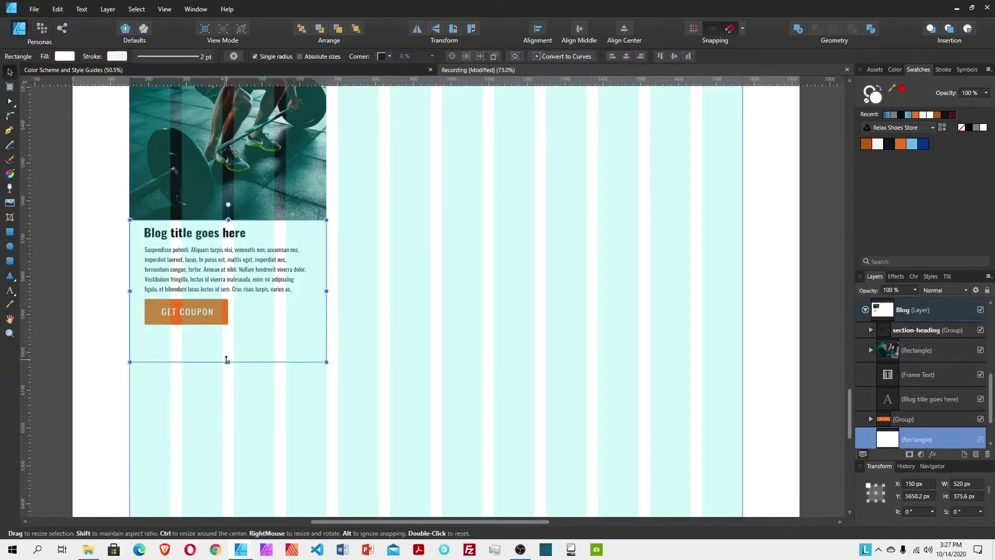
left_click_drag(229, 361, 235, 325)
left_click(979, 496)
left_click(980, 497)
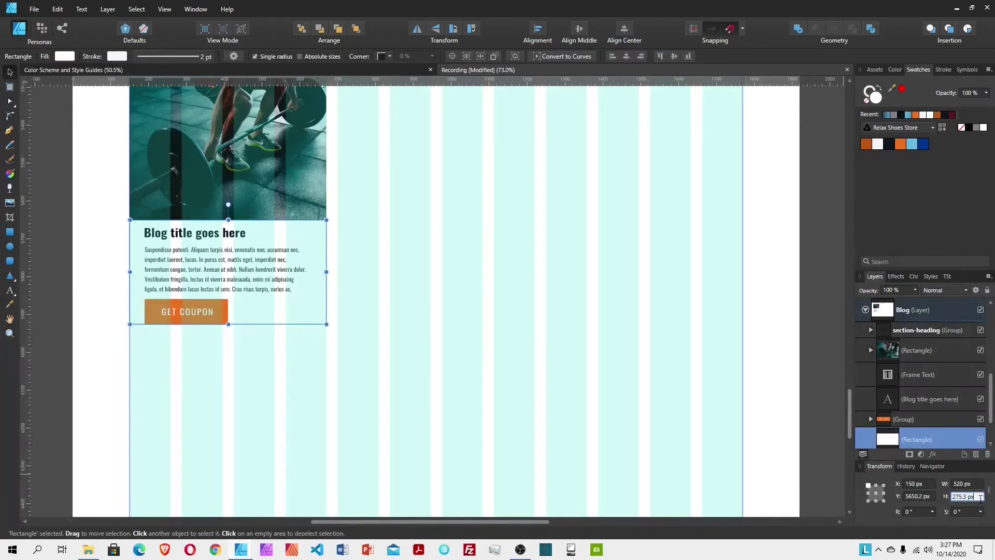
type("+40")
key("Return")
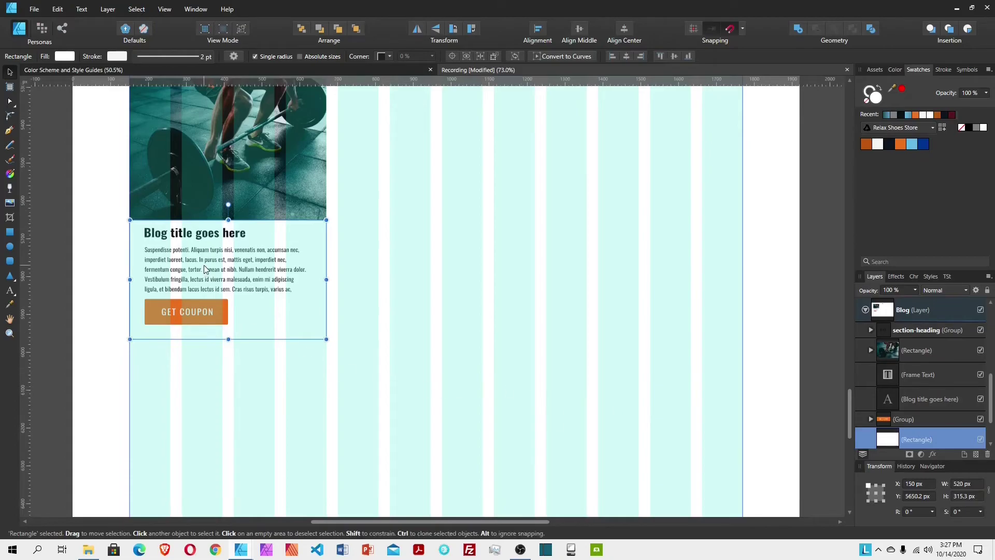
Step: Group the card's paragraph, title, button and white rectangle, and group the result with the photo
scroll(277, 325, "up", 1)
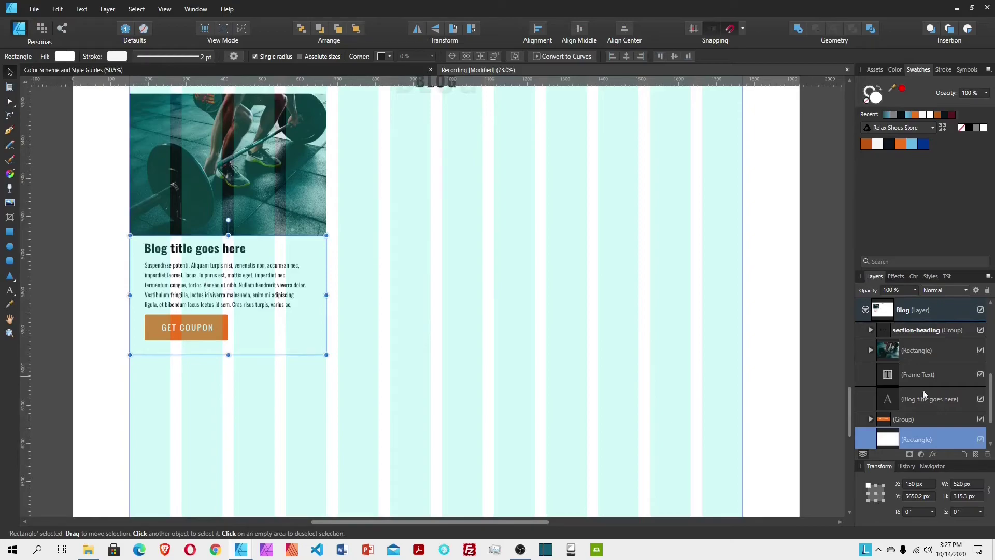
left_click(926, 373, "shift")
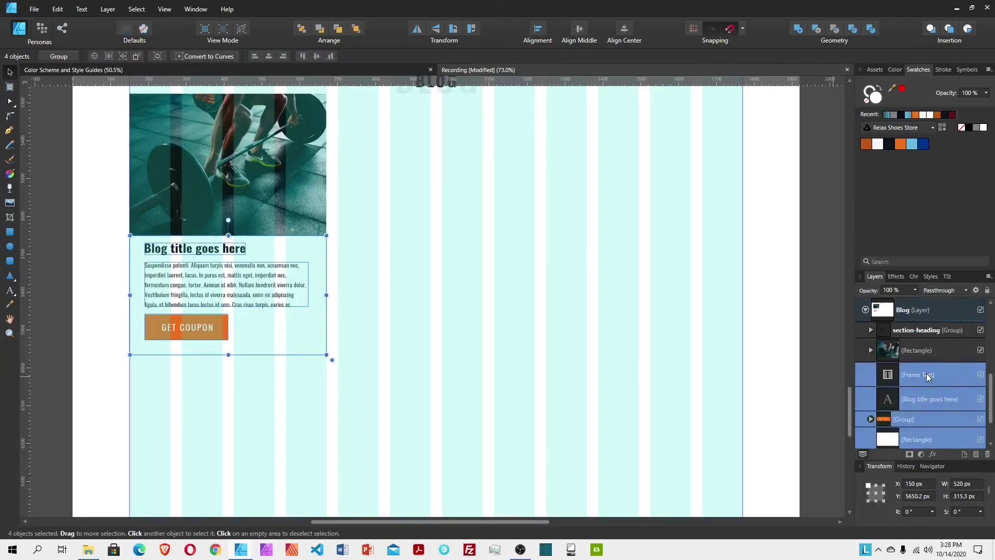
key("ctrl+g")
left_click(927, 374, "shift")
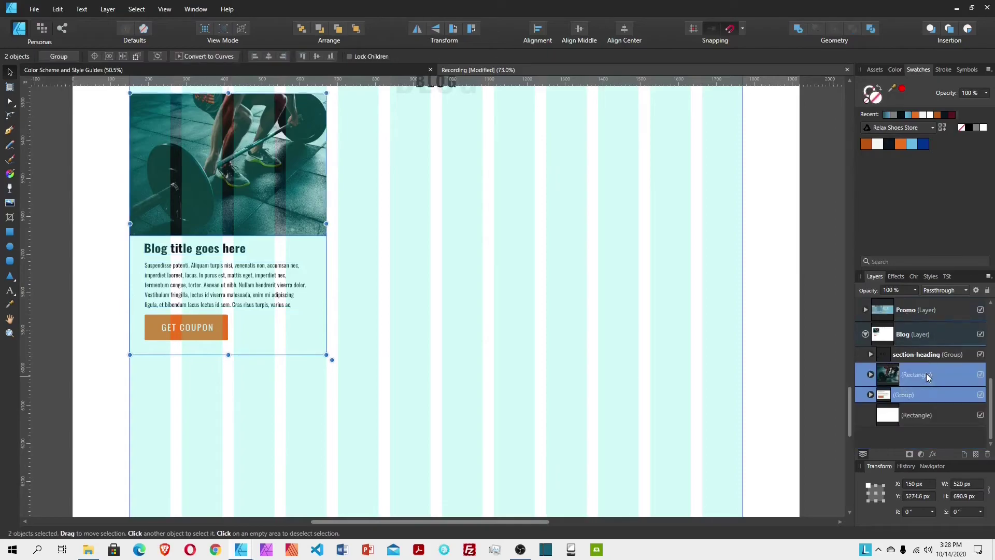
key("ctrl+g")
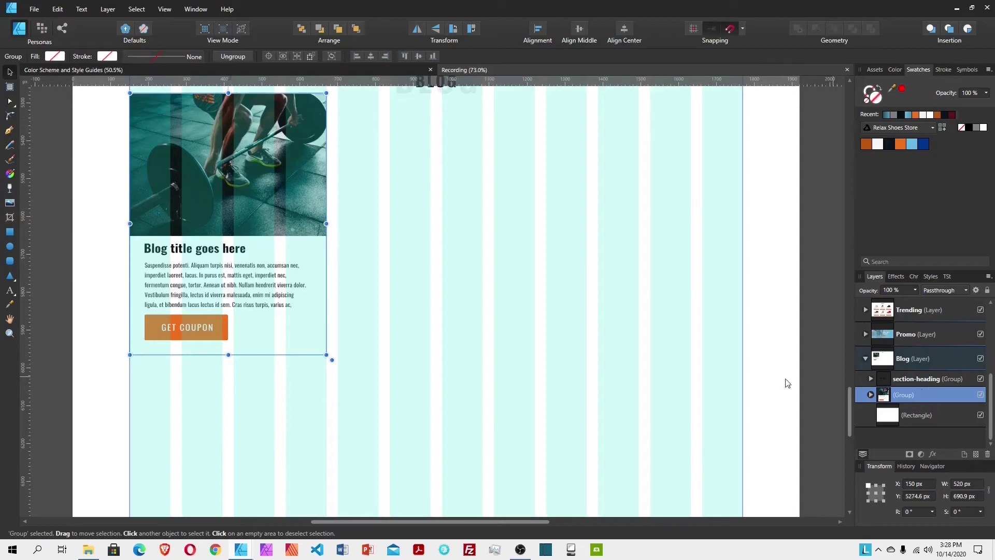
Step: Move the blog card group 50 px down to Y 5324.6 px below the BLOG heading
scroll(414, 280, "up", 2)
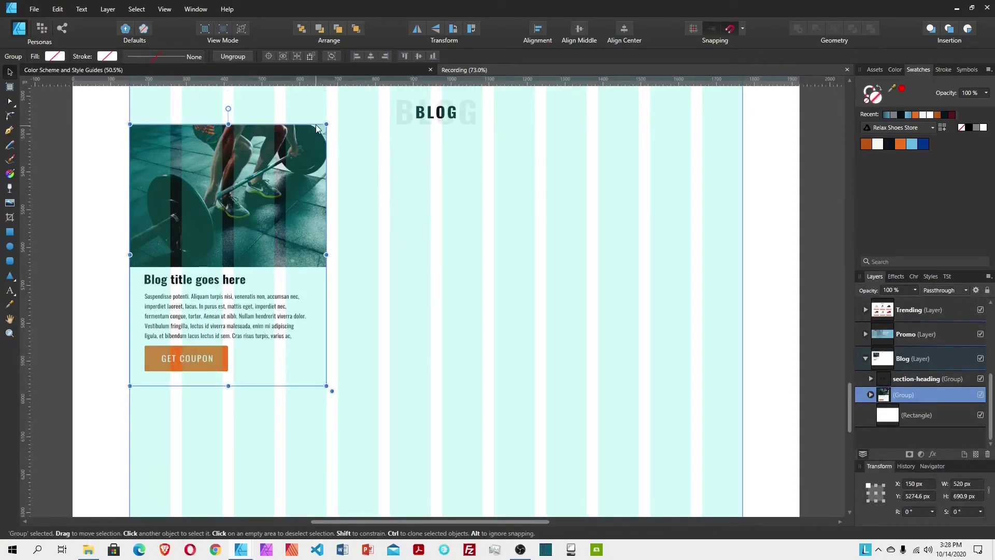
key("shift+Down")
key("shift+Down")
key("shift+Down")
key("shift+Down")
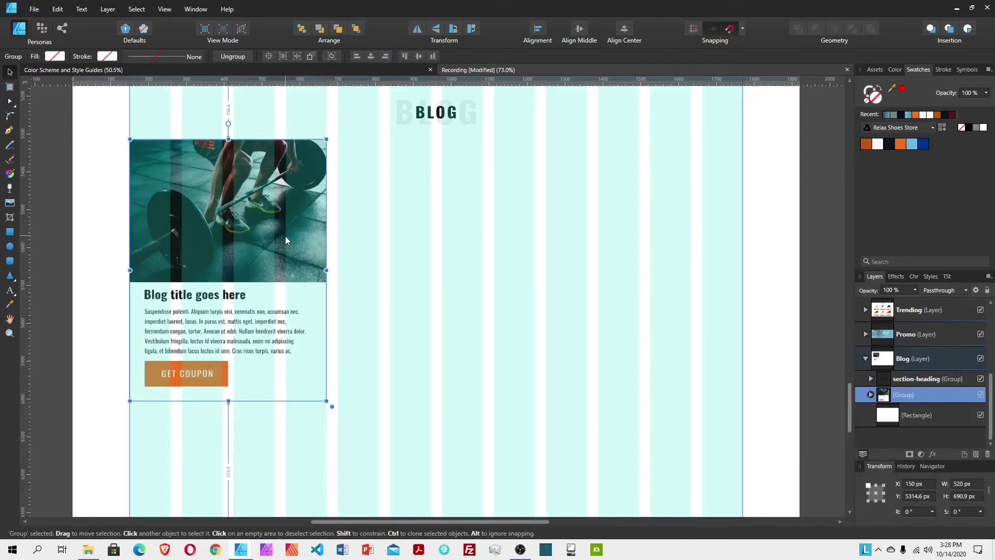
key("shift+Down")
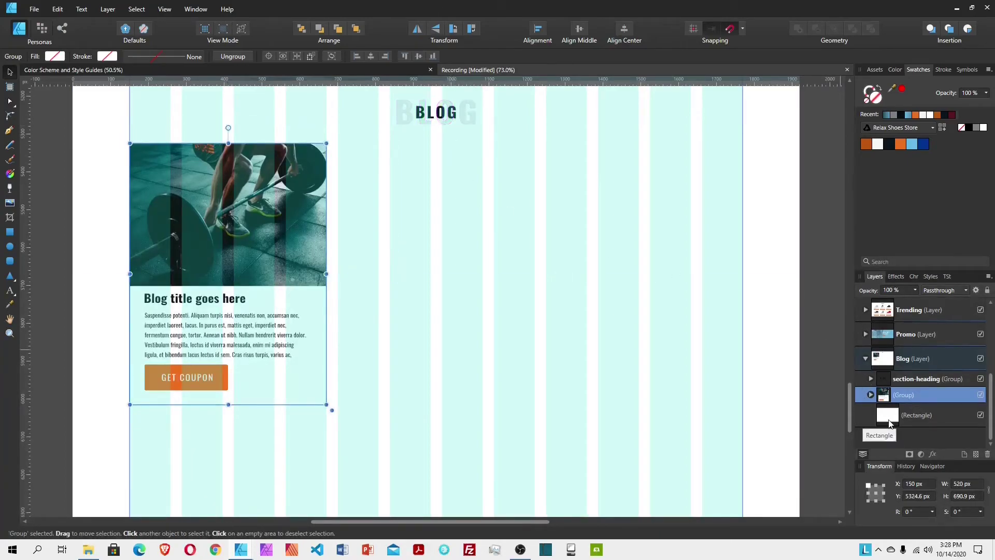
Step: Duplicate the blog card twice to form an evenly spaced row of three cards, with the third at X 1250 px
key("ctrl+j")
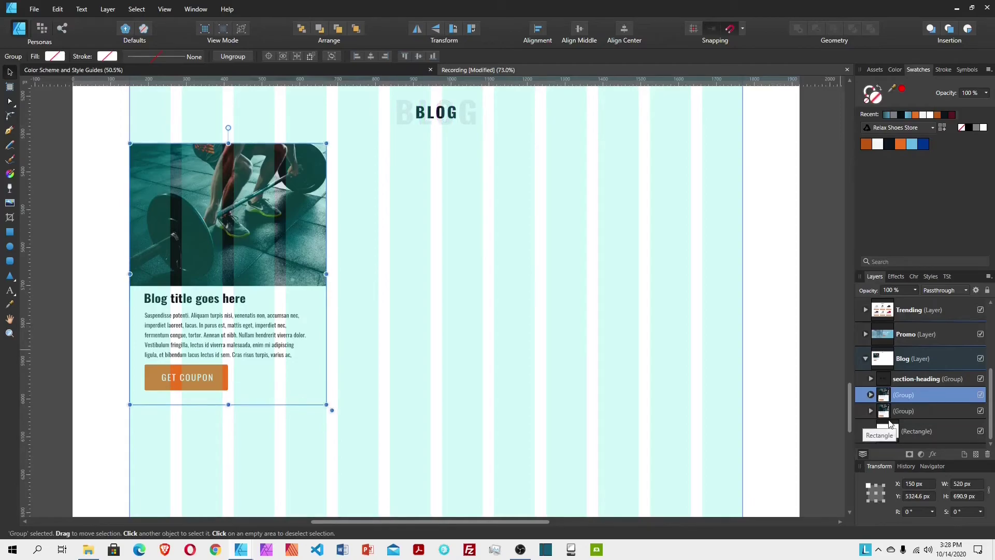
left_click_drag(282, 298, 485, 310)
key("ctrl+j")
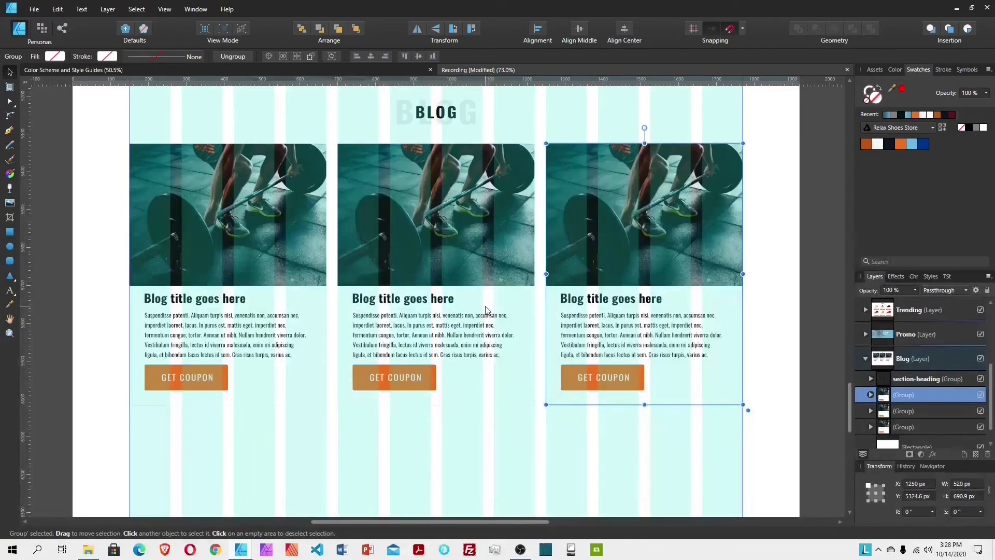
Step: Shorten the Blog section's background rectangle to the cards' bottom edge and add 50 px, for a height of 907.5 px
left_click(587, 443)
scroll(570, 386, "down", 3)
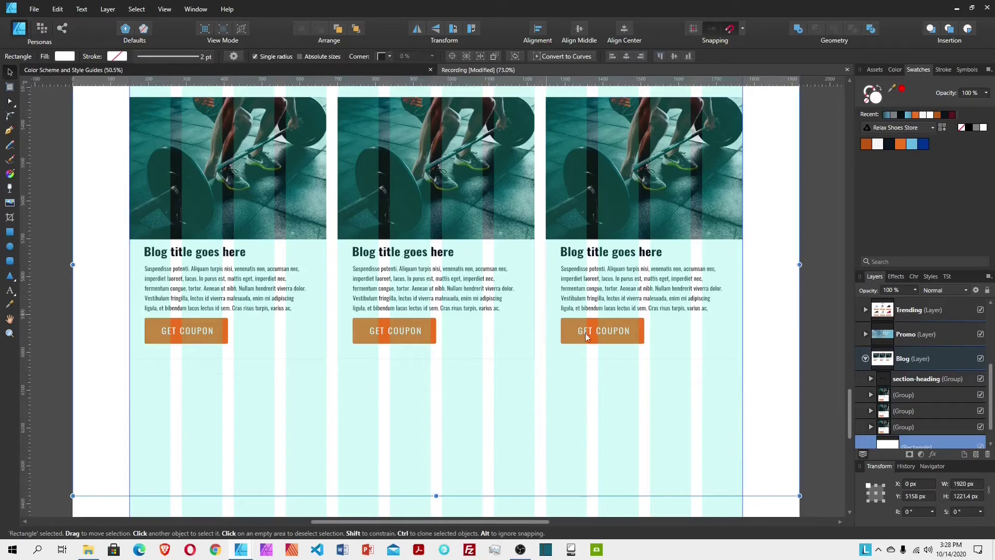
scroll(576, 362, "down", 2)
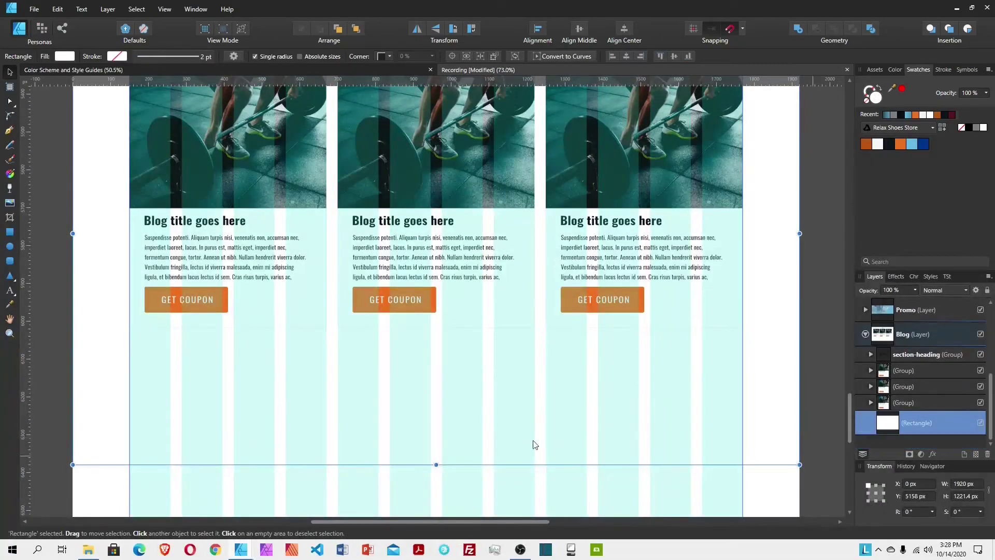
left_click_drag(437, 464, 486, 325)
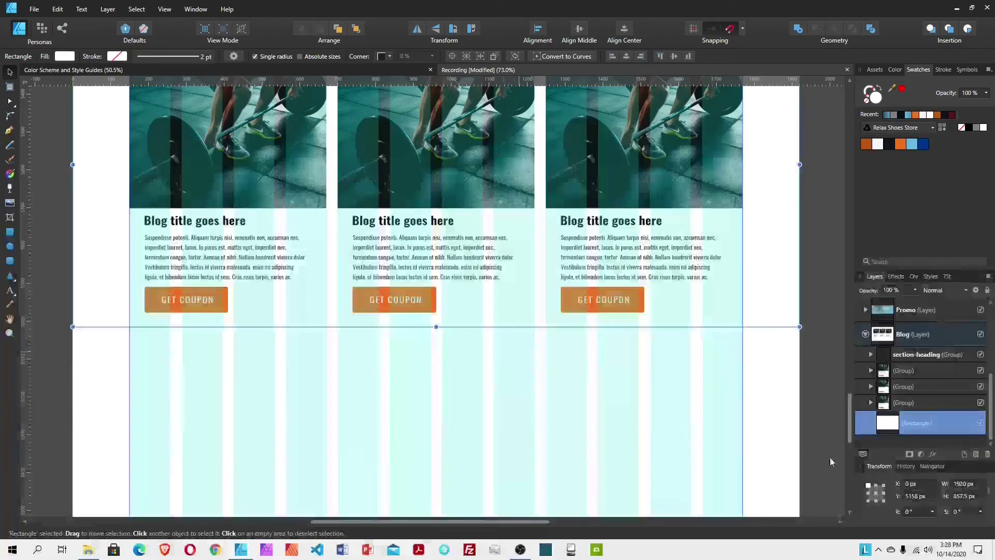
left_click(979, 496)
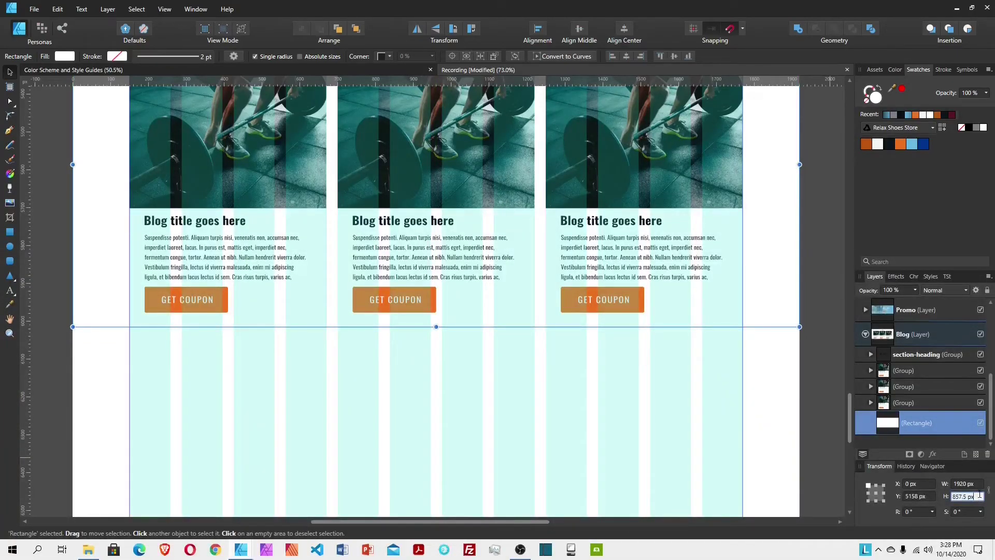
type("+50")
key("Return")
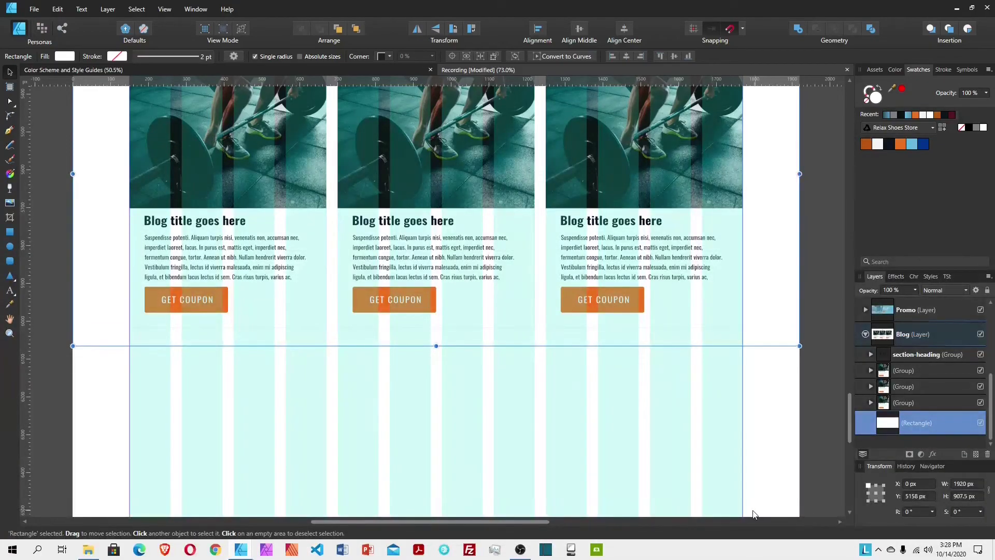
Step: Save the document, collapse the Blog layer and add a new layer named "Footer" beneath it
key("ctrl+s")
left_click(865, 334)
left_click(920, 440)
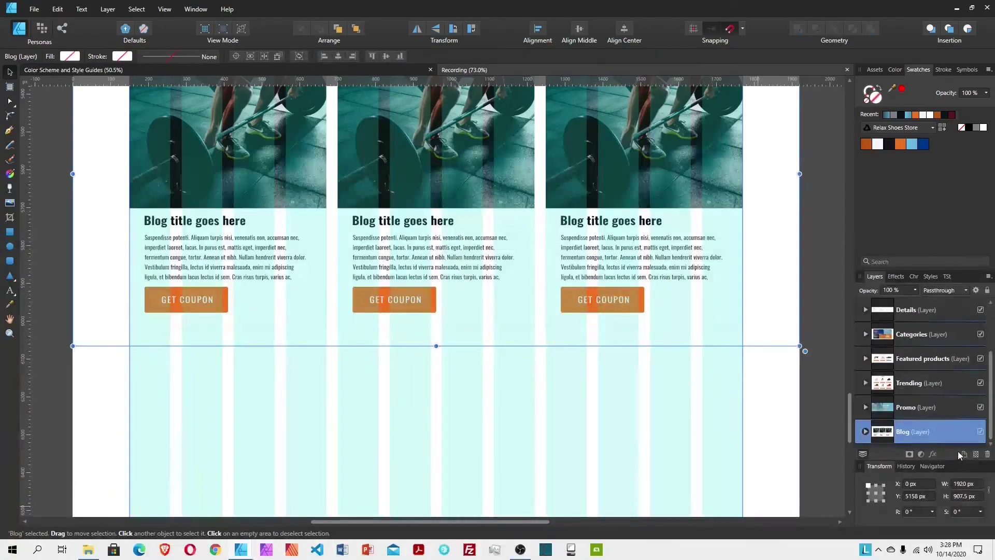
left_click(963, 453)
left_click_drag(861, 417, 862, 430)
double_click(913, 431)
type("Footer")
key("Return")
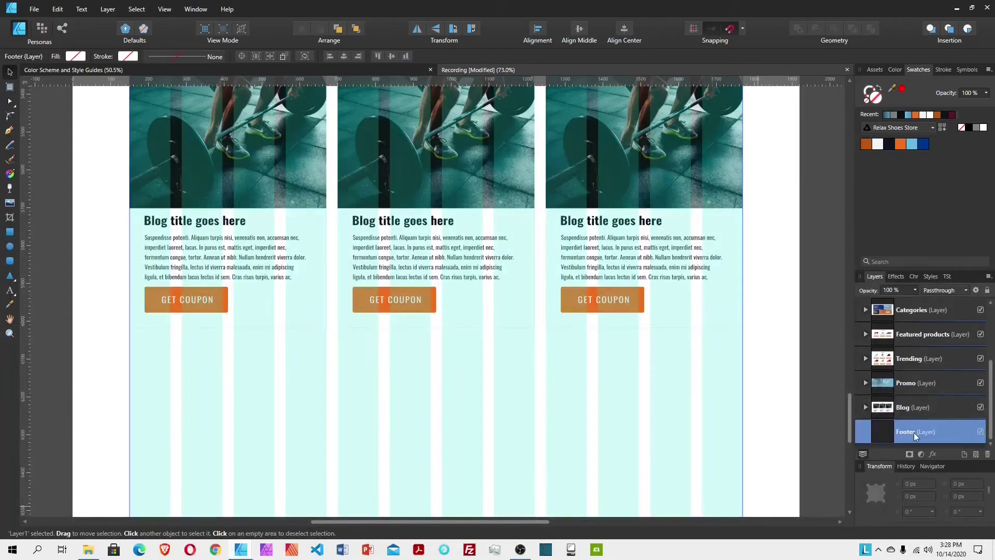
Step: Draw a 1920 px wide, about 128 px high footer rectangle directly below the Blog section and fill it with the dark Relax Shoes Store swatch
left_click(9, 231)
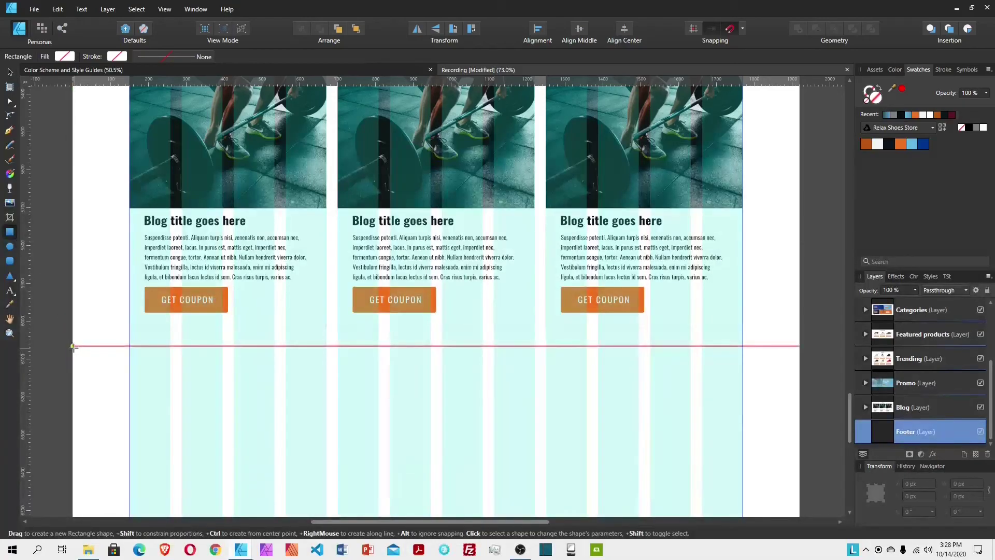
left_click_drag(73, 346, 799, 395)
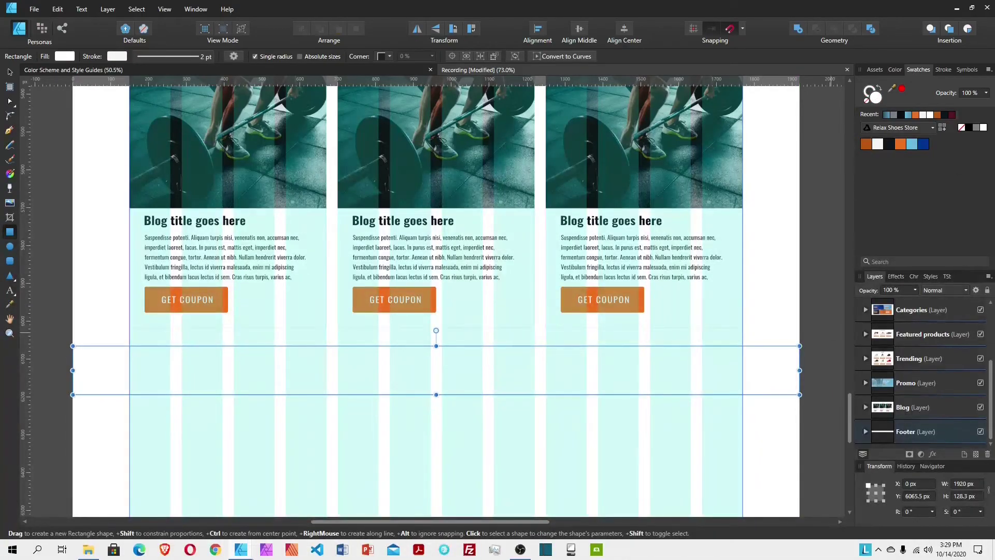
left_click(888, 143)
key("v")
Step: Add the art text "Designed and developed by" plus the developer's name on the footer bar and fill it with the white swatch
left_click(10, 291)
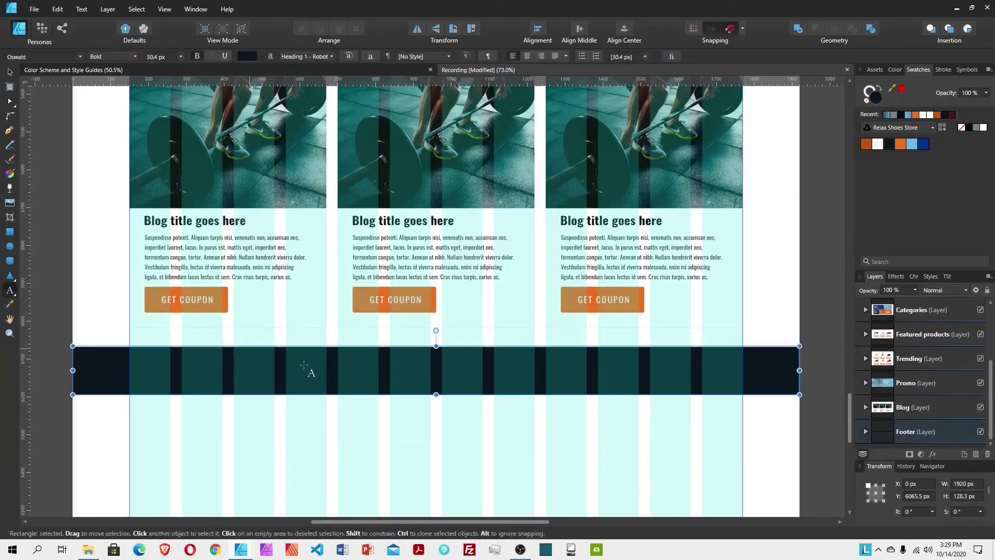
left_click(389, 380)
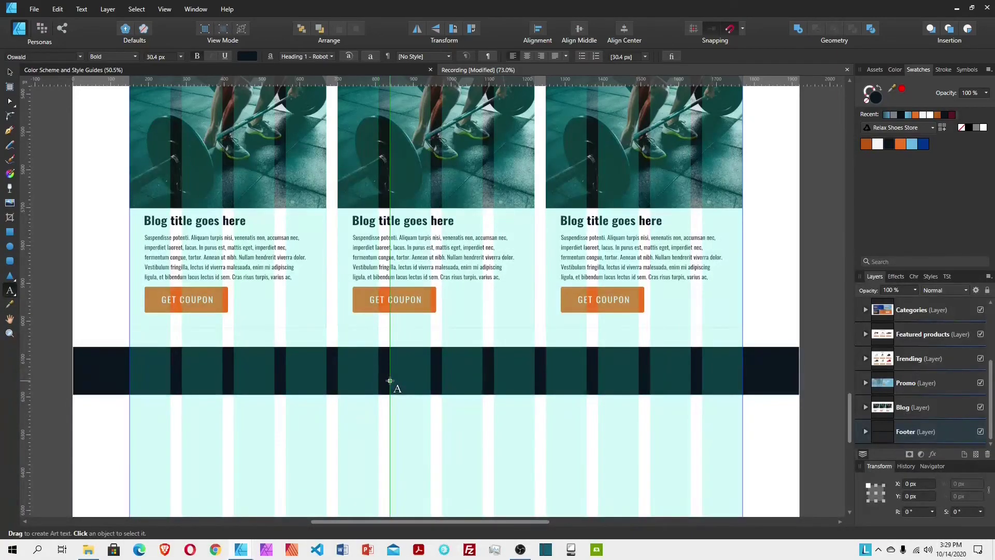
left_click_drag(390, 381, 390, 380)
type("Designed a")
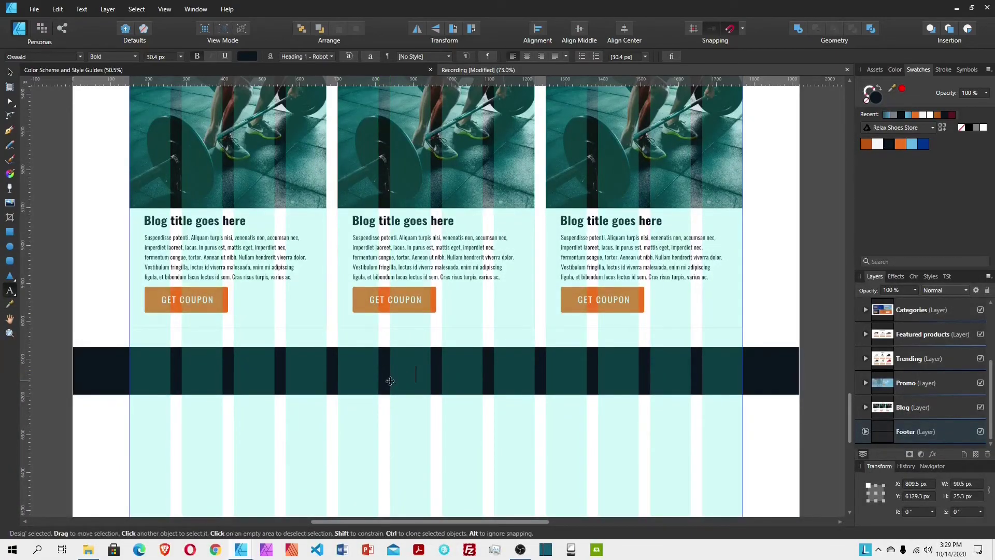
type("nd dev")
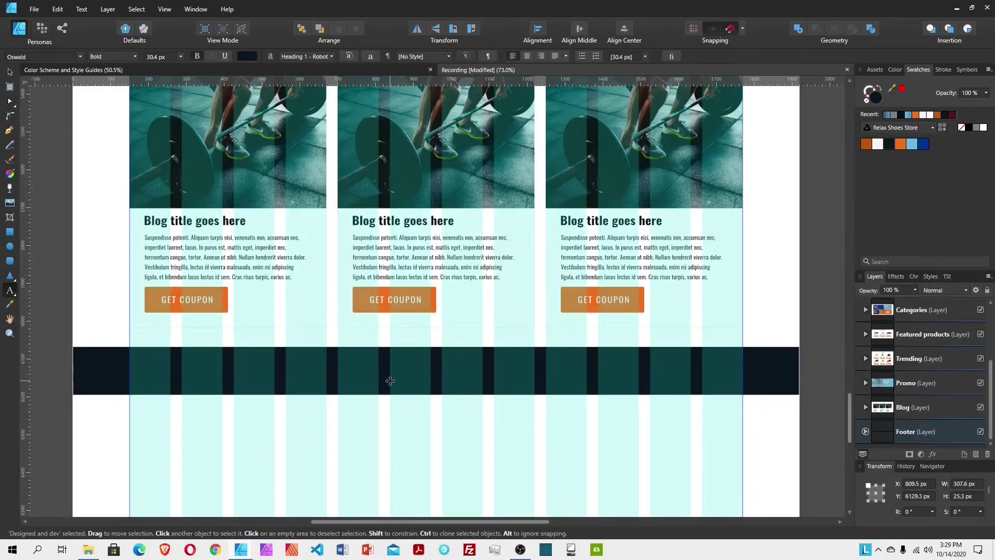
type("e")
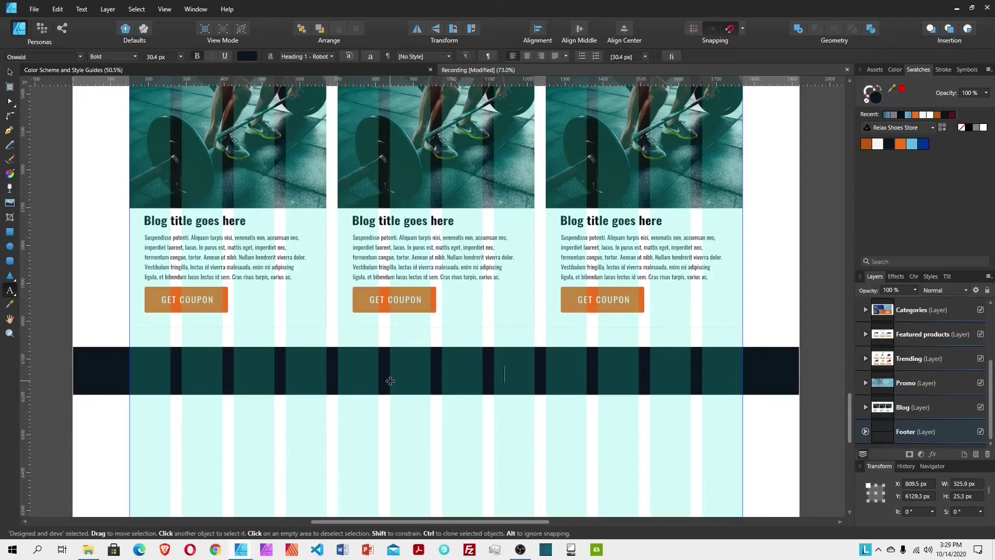
type("loped by")
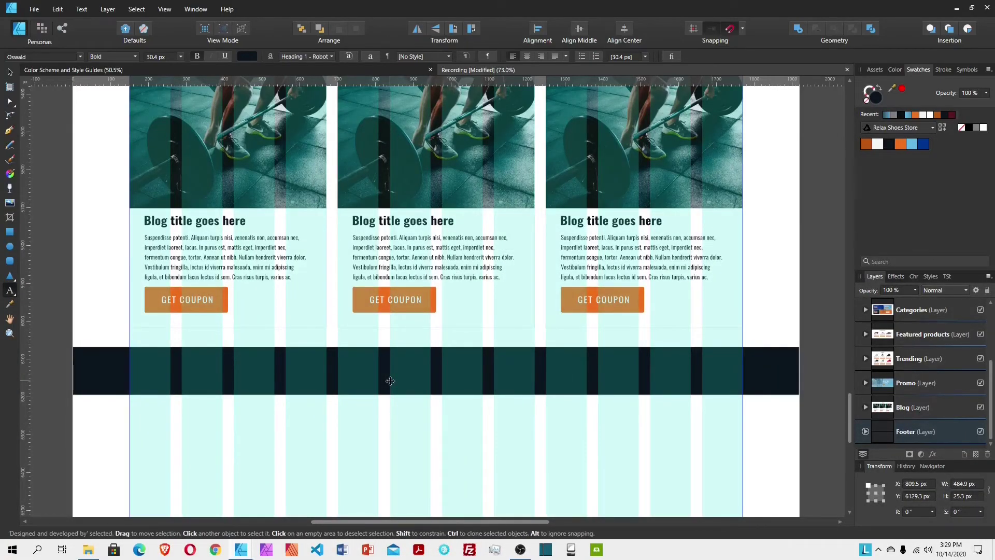
type("studi coign")
key("Escape")
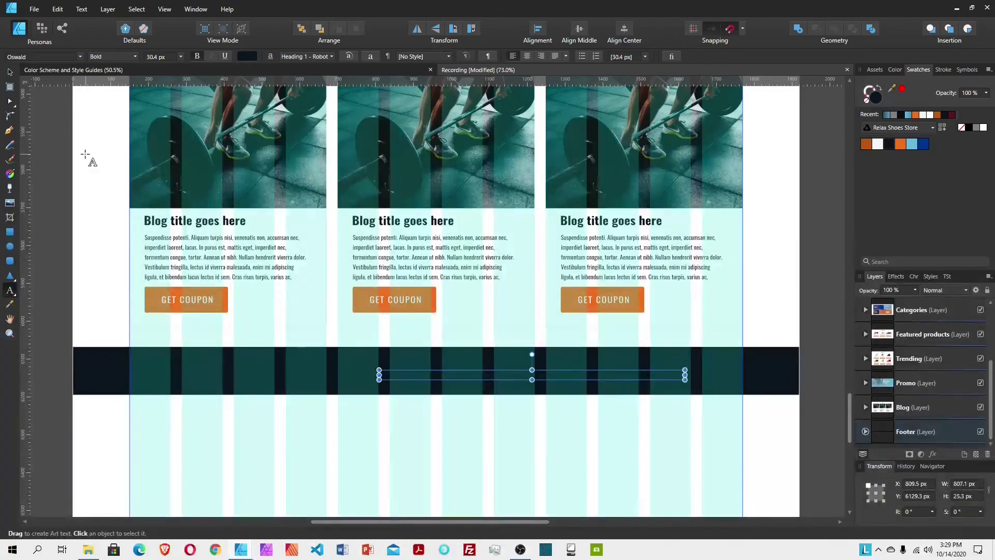
left_click(9, 74)
left_click(878, 144)
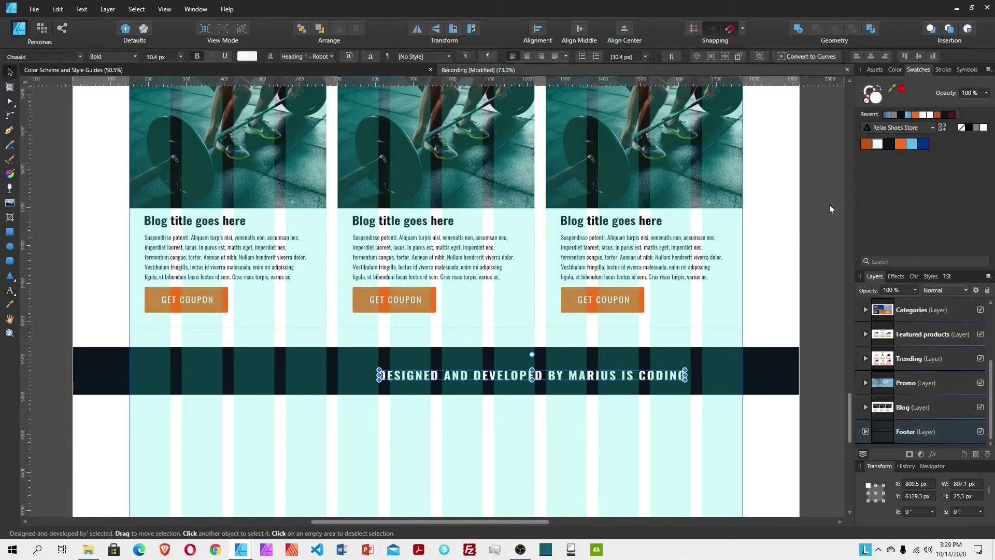
Step: Turn off all caps for the footer credit text and set its font weight to Regular
left_click(915, 277)
left_click(953, 414)
scroll(906, 360, "up", 5)
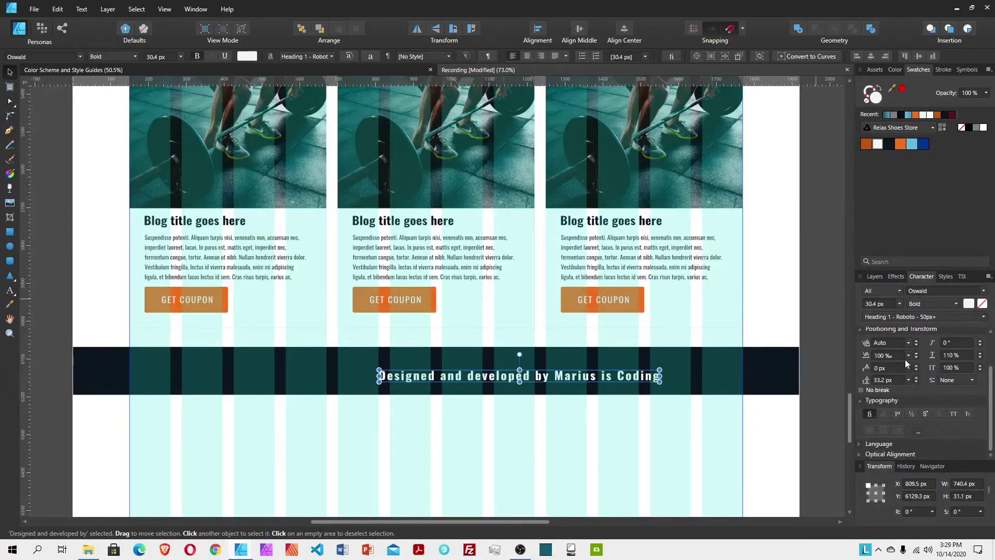
type("1")
key("Return")
left_click(120, 56)
left_click(109, 105)
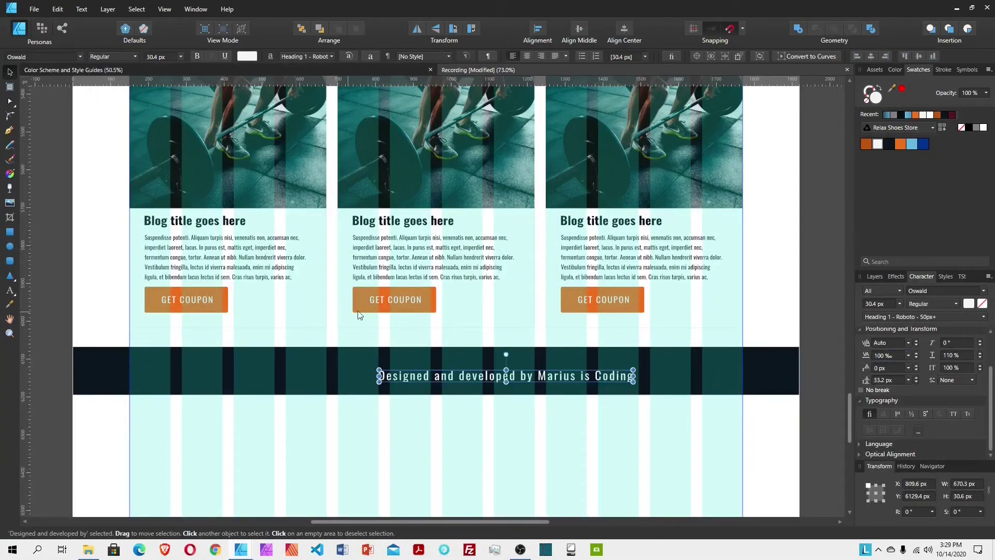
Step: Set the footer credit text's tracking to 0 ‰ and its font size to 22 px
left_click(877, 357)
type("0")
key("Return")
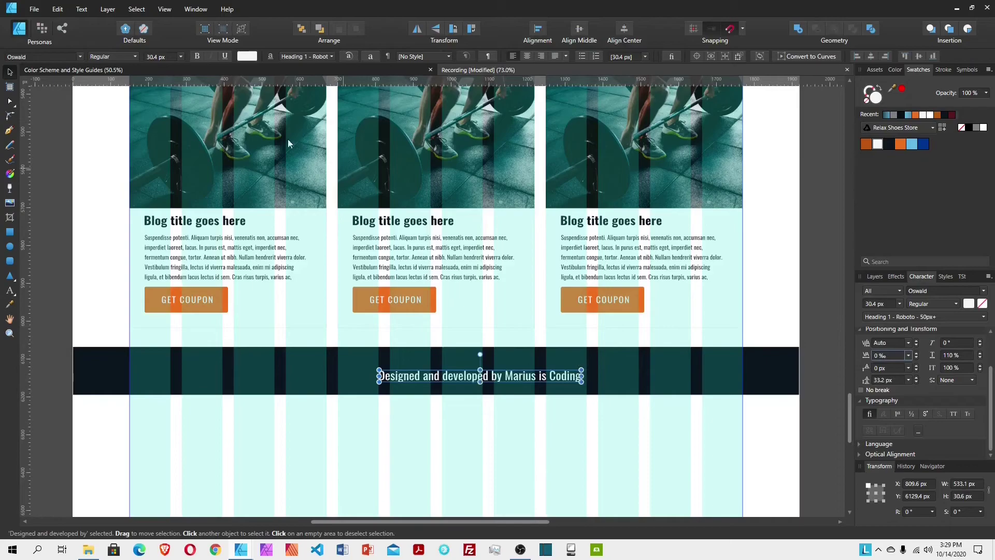
left_click(147, 58)
type("20")
key("Return")
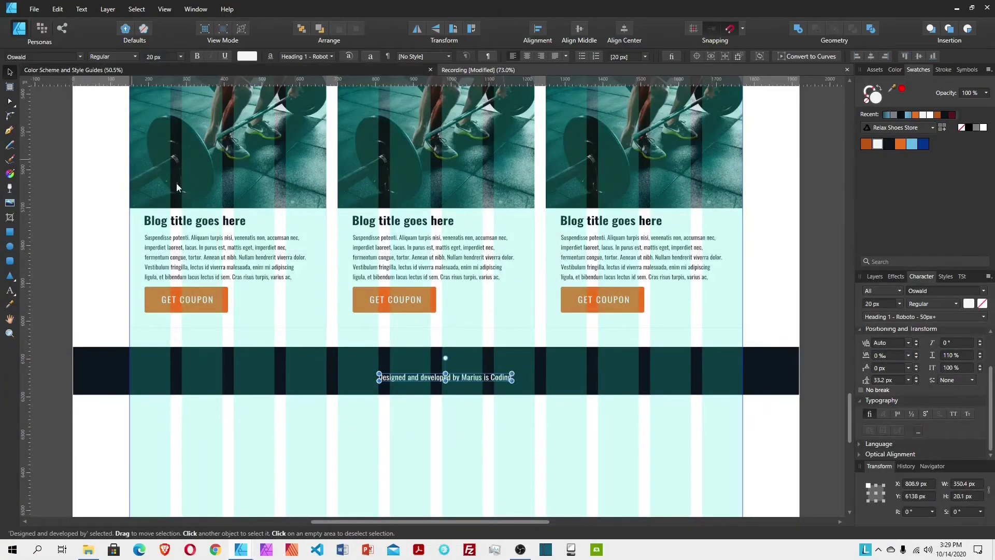
left_click(157, 57)
type("22")
key("Return")
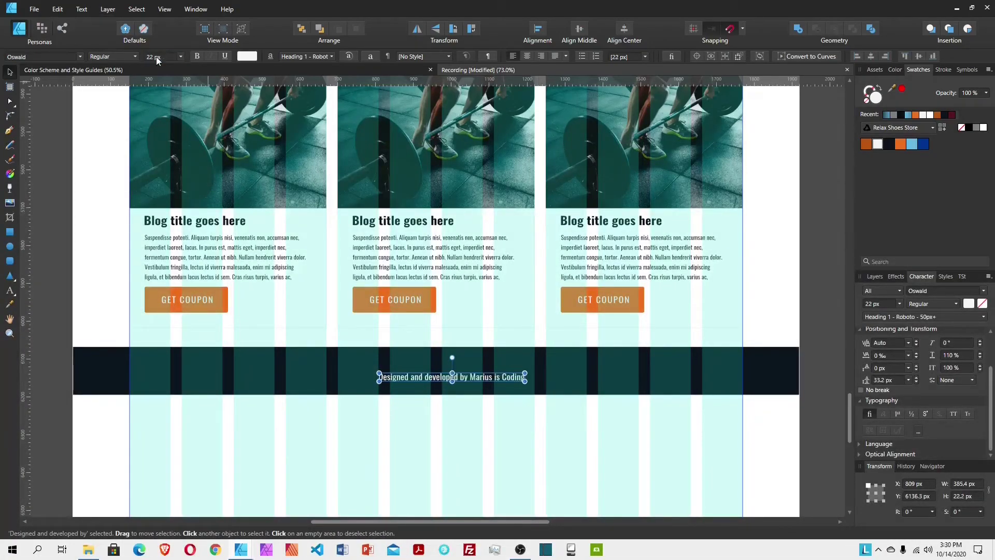
Step: Centre the credit text horizontally and vertically within the dark footer rectangle
left_click(553, 369, "shift")
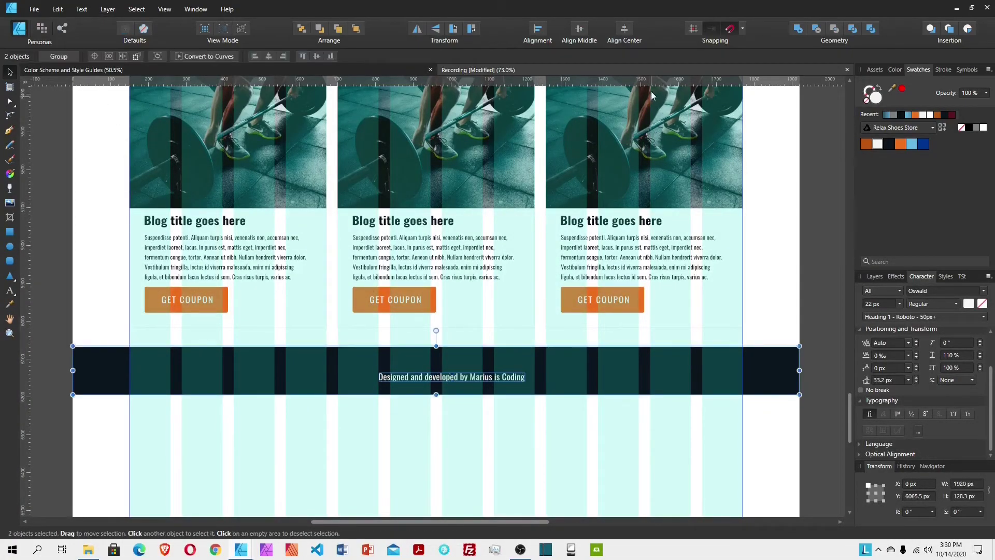
left_click(626, 28)
left_click(578, 29)
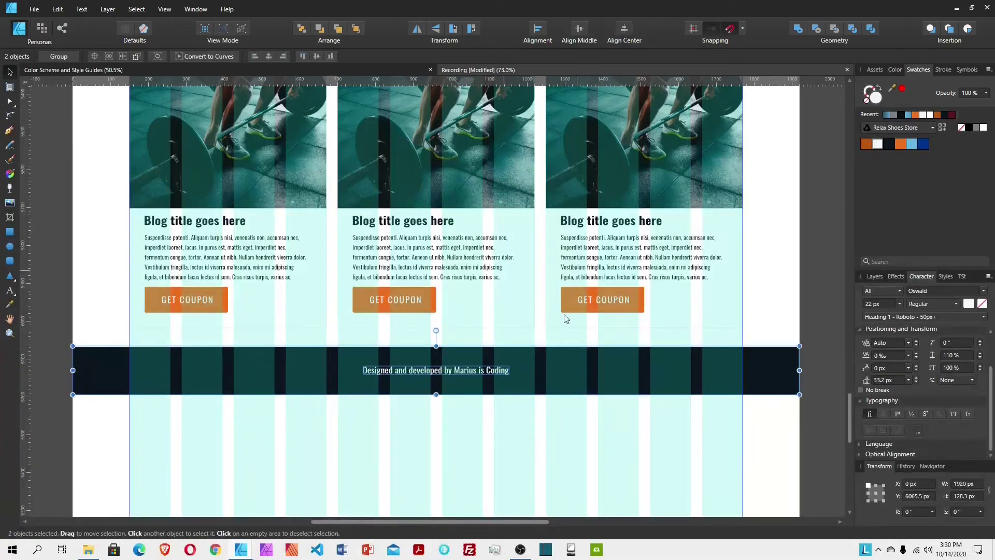
Step: Get the combined height of all layers from Header to Footer and set the Site artboard's height to 6193.8 px
left_click(875, 277)
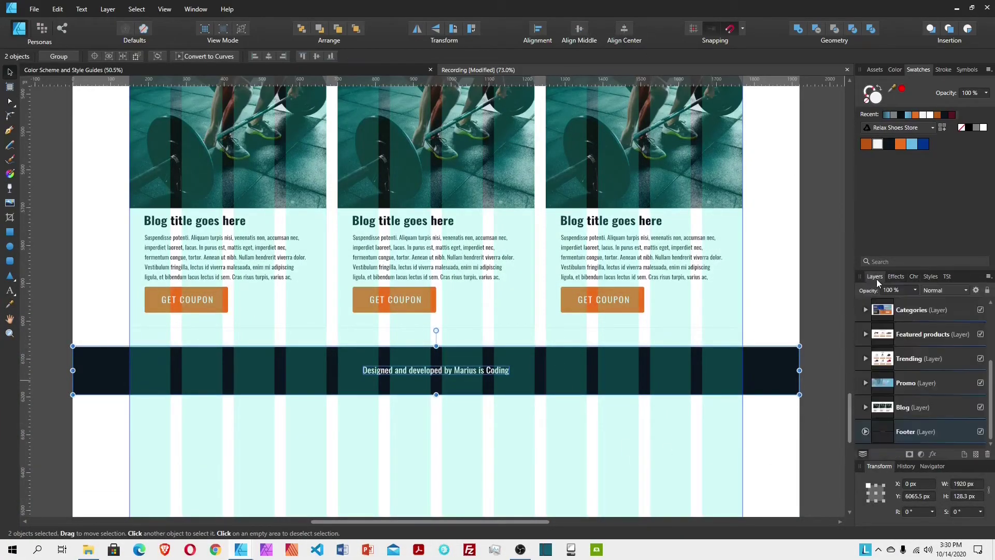
left_click(924, 432)
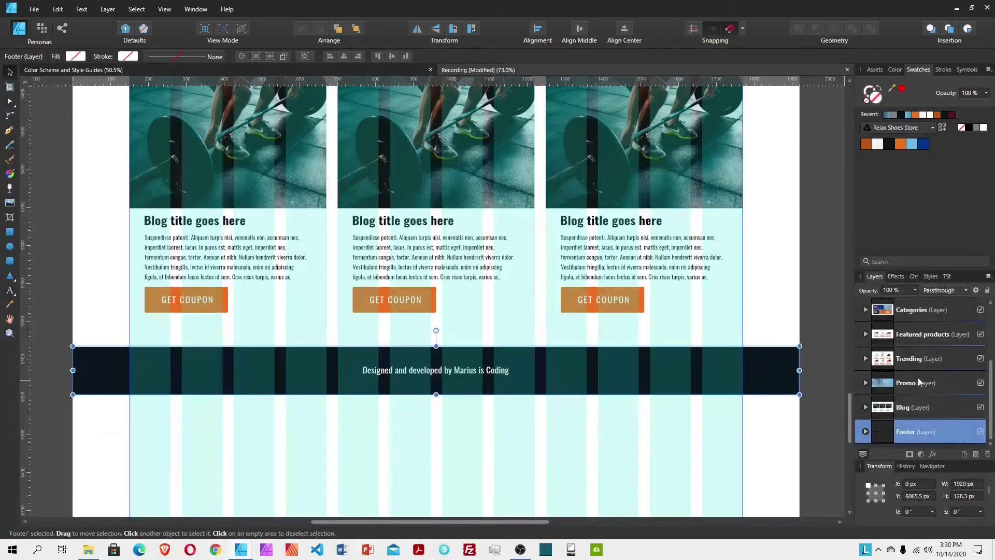
scroll(916, 383, "up", 3)
left_click(916, 334, "shift")
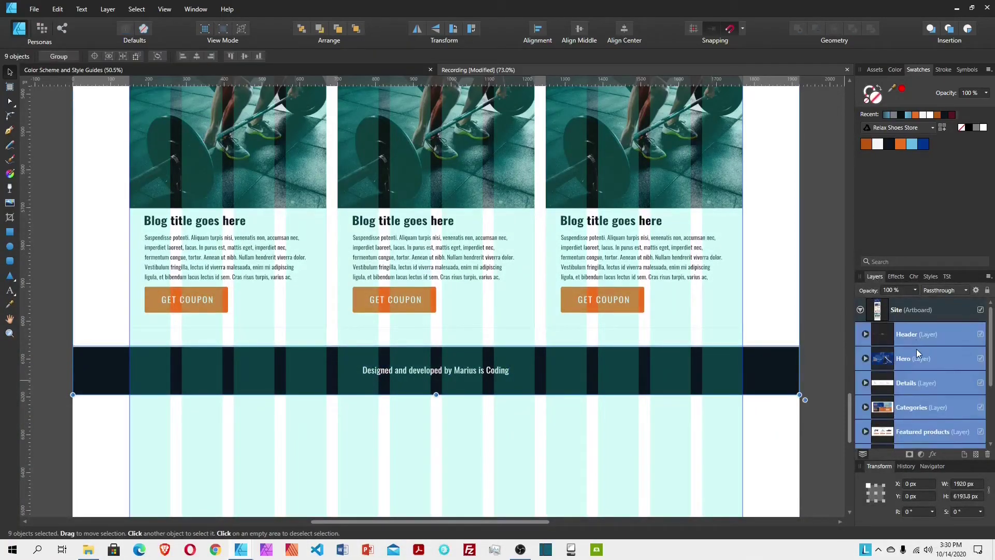
left_click(969, 497)
left_click(910, 309)
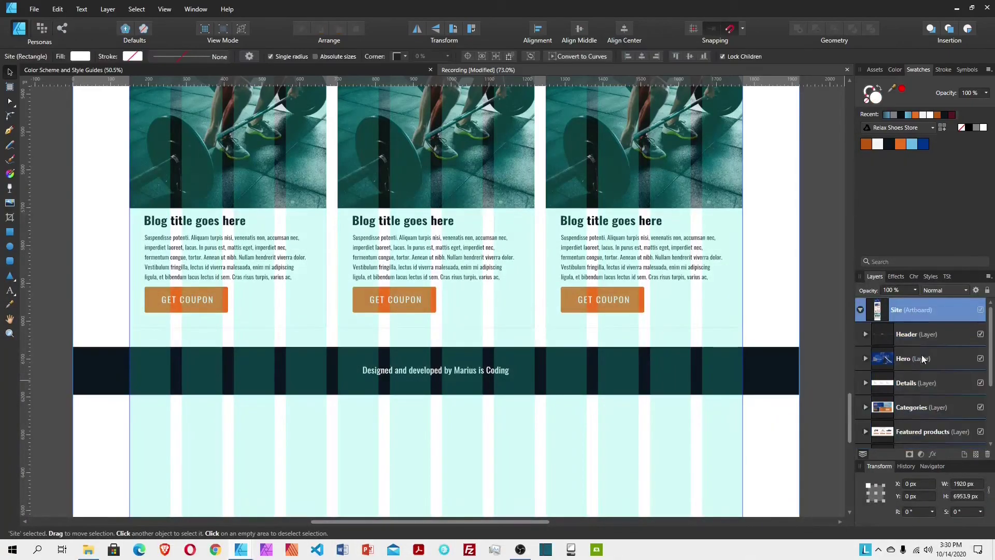
left_click(966, 497)
type("6193.8")
key("Return")
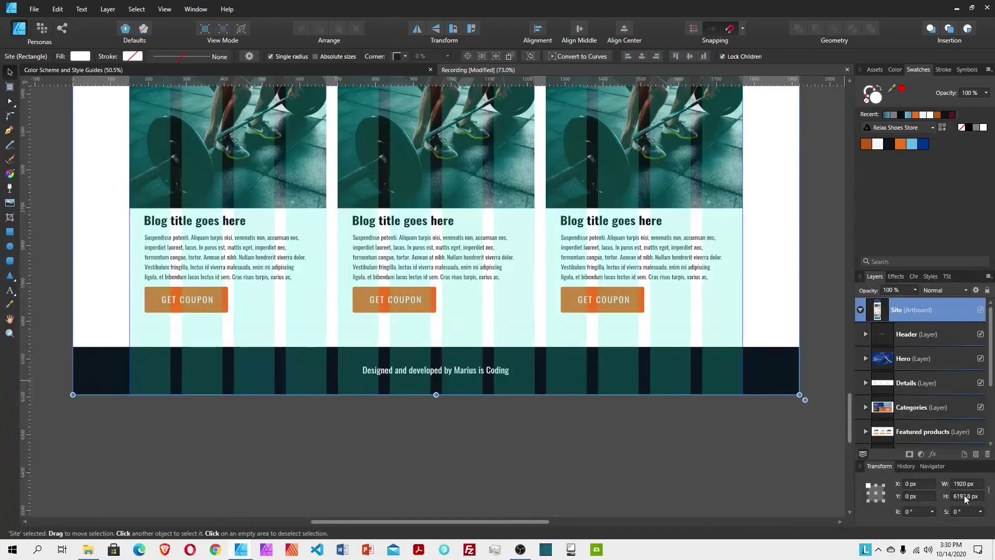
Step: Save the document and hide the column guides
scroll(532, 364, "up", 5)
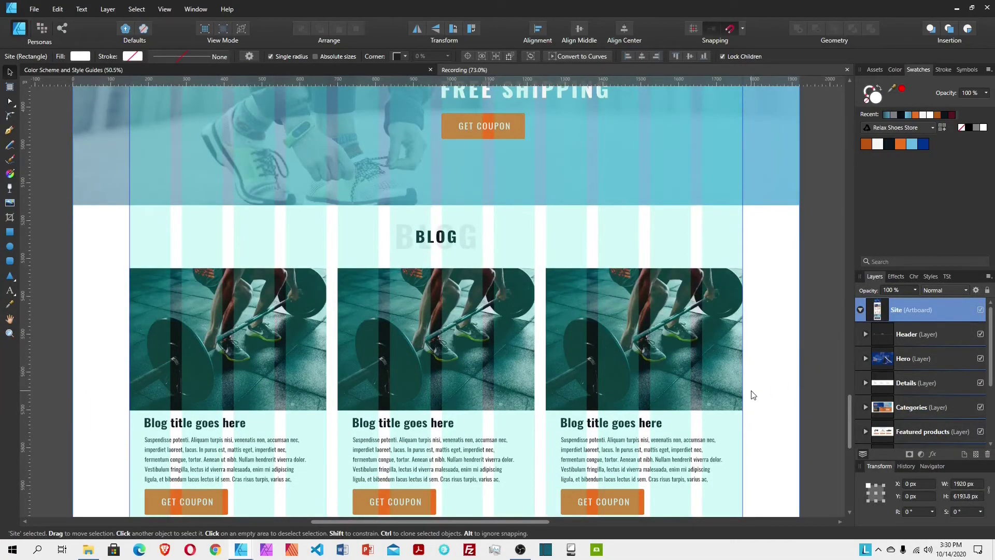
key("ctrl+semicolon")
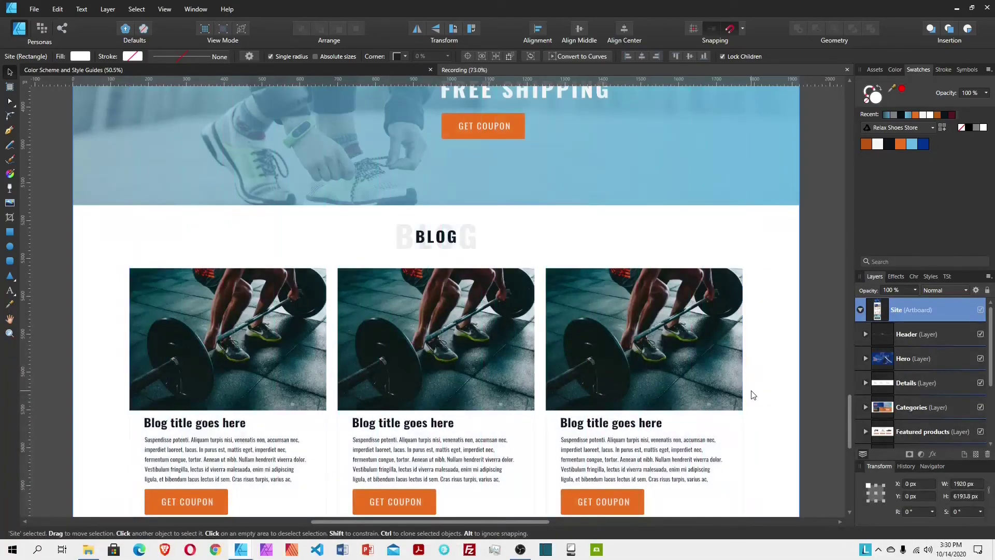
Step: Review the finished page from the header and hero through every section down to the footer
scroll(319, 293, "up", 15)
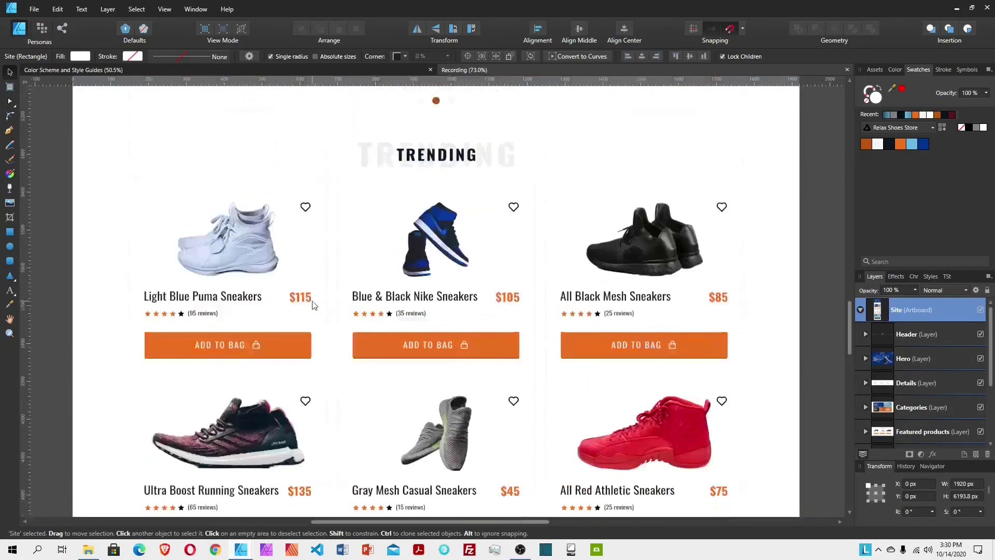
scroll(313, 306, "up", 15)
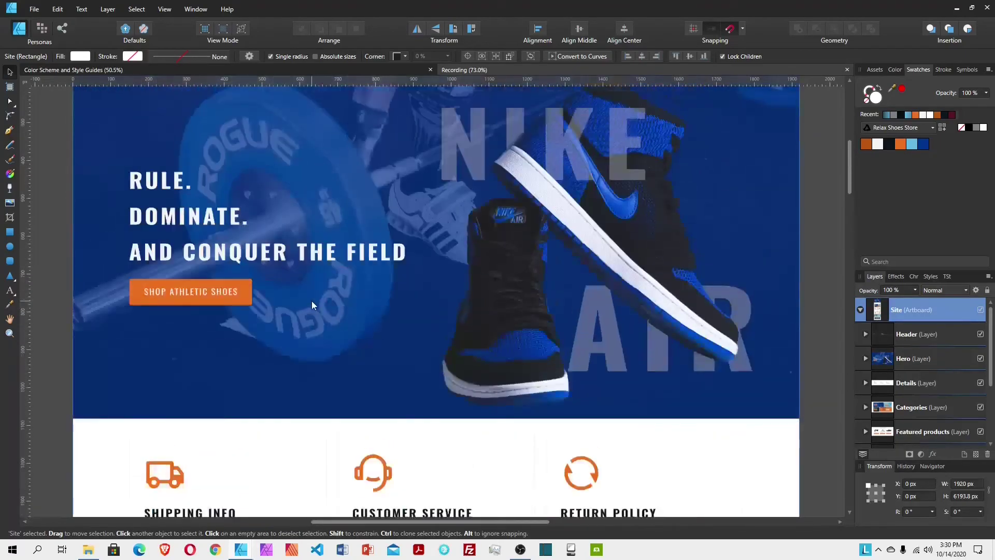
scroll(312, 301, "down", 2)
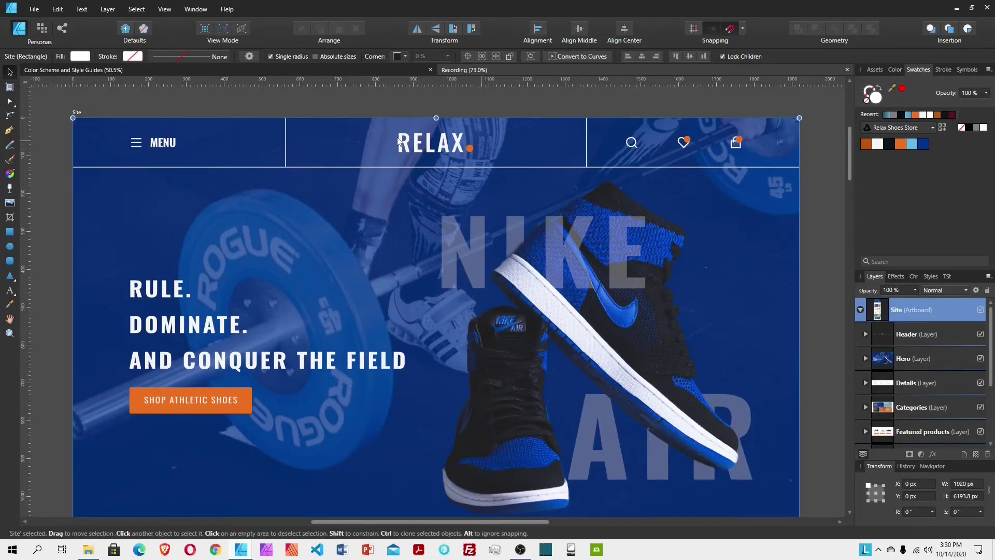
scroll(227, 149, "down", 2)
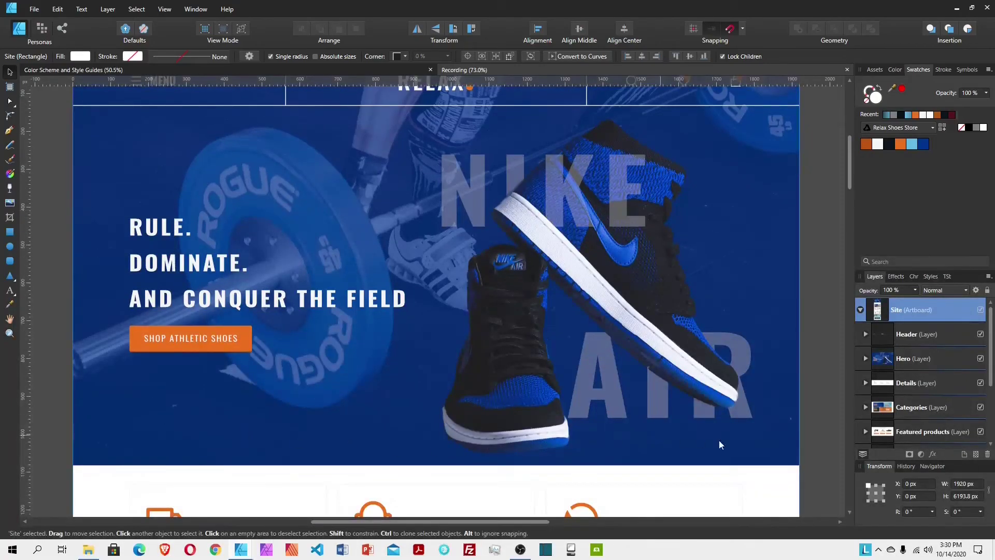
scroll(444, 229, "down", 10)
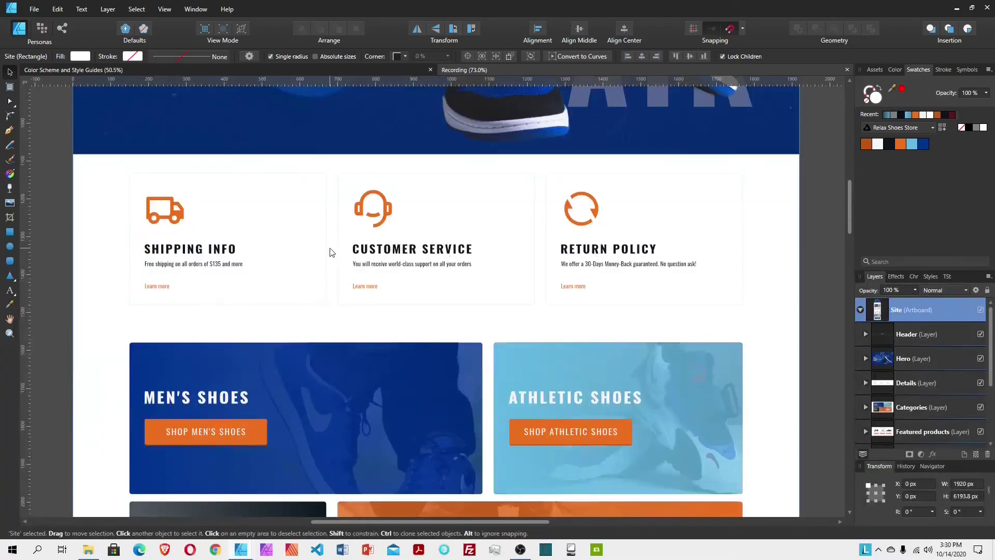
scroll(458, 278, "down", 3)
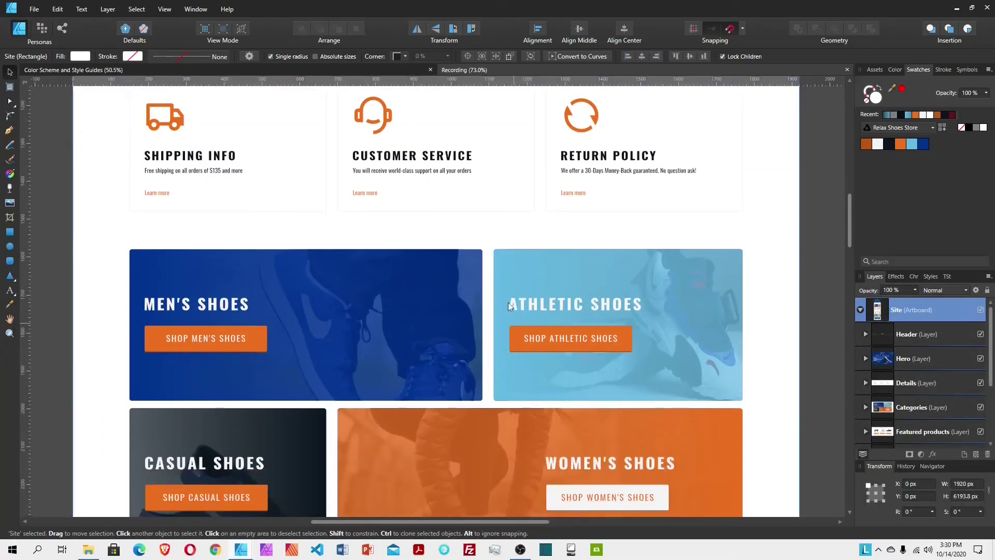
scroll(247, 434, "down", 8)
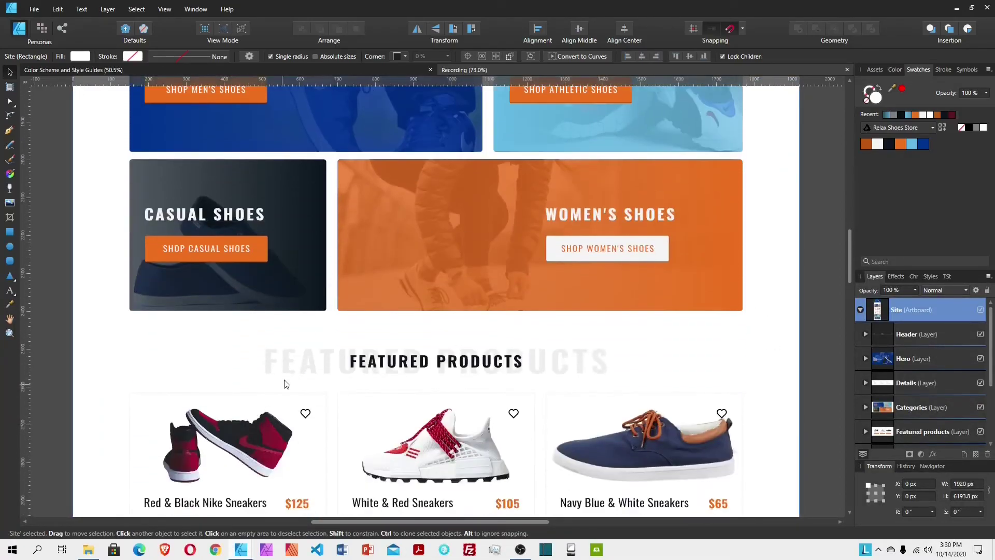
scroll(337, 425, "down", 10)
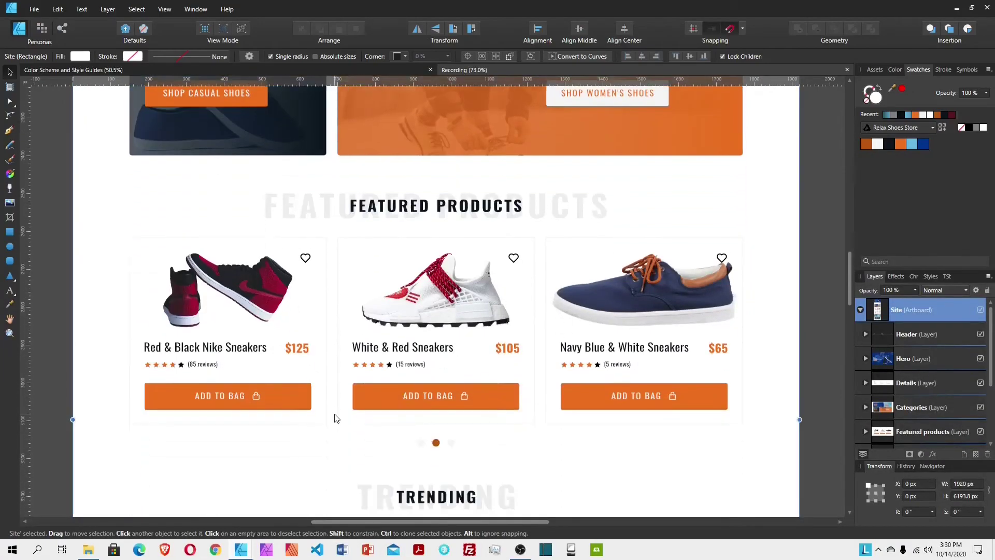
scroll(536, 409, "down", 13)
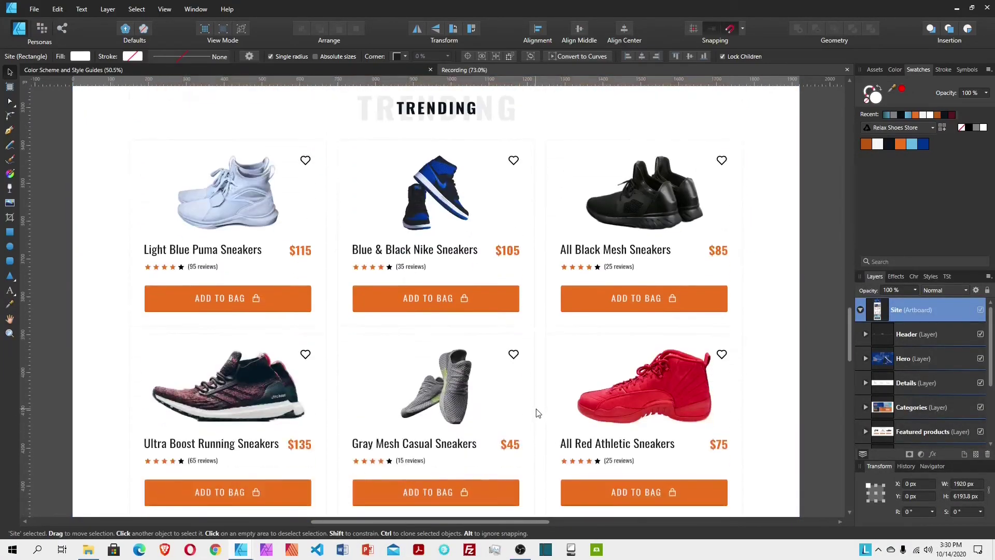
scroll(536, 412, "down", 4)
scroll(486, 359, "down", 10)
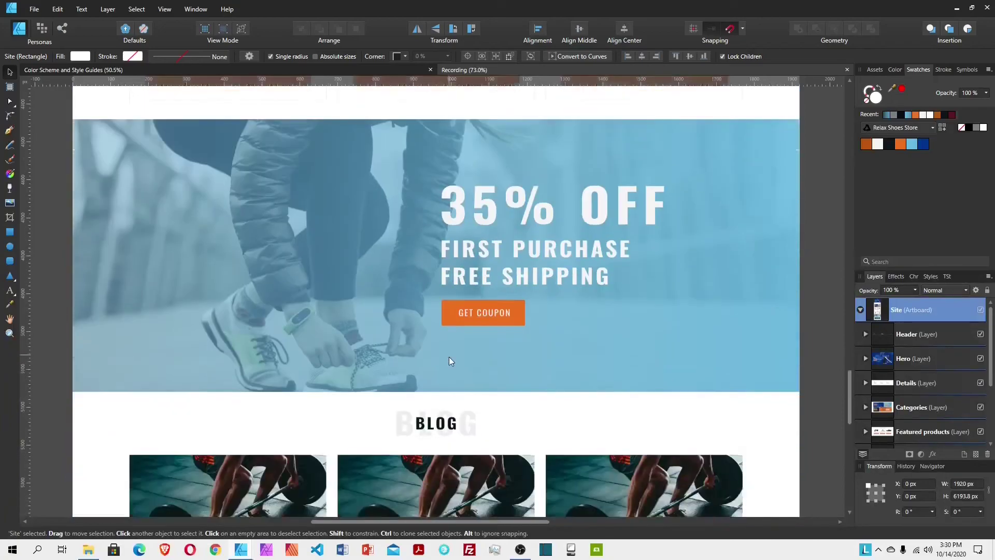
scroll(570, 355, "down", 8)
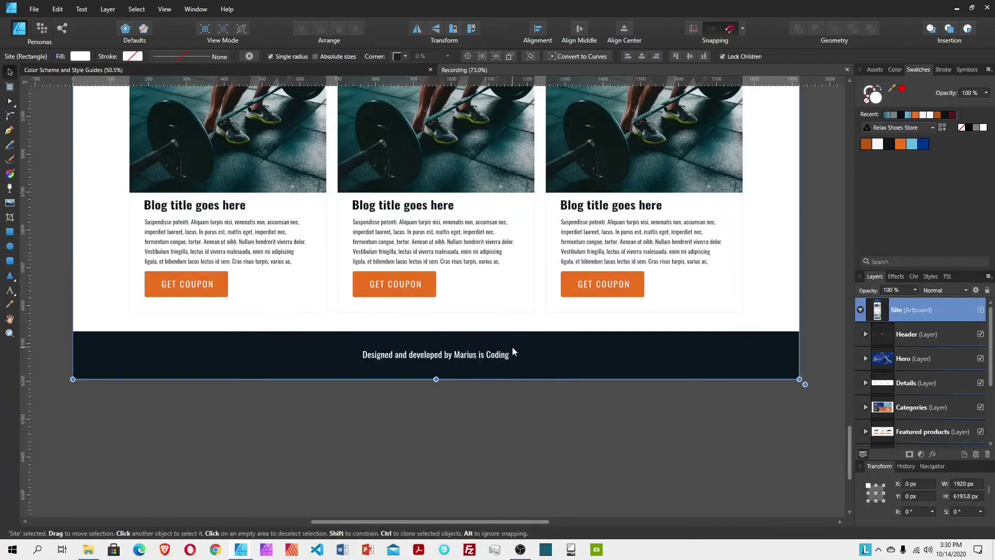
Step: Insert a new artboard at document size next to the Site artboard
scroll(551, 519, "right", 2)
scroll(735, 422, "up", 5)
scroll(743, 374, "up", 20)
scroll(746, 365, "up", 20)
scroll(747, 359, "up", 2)
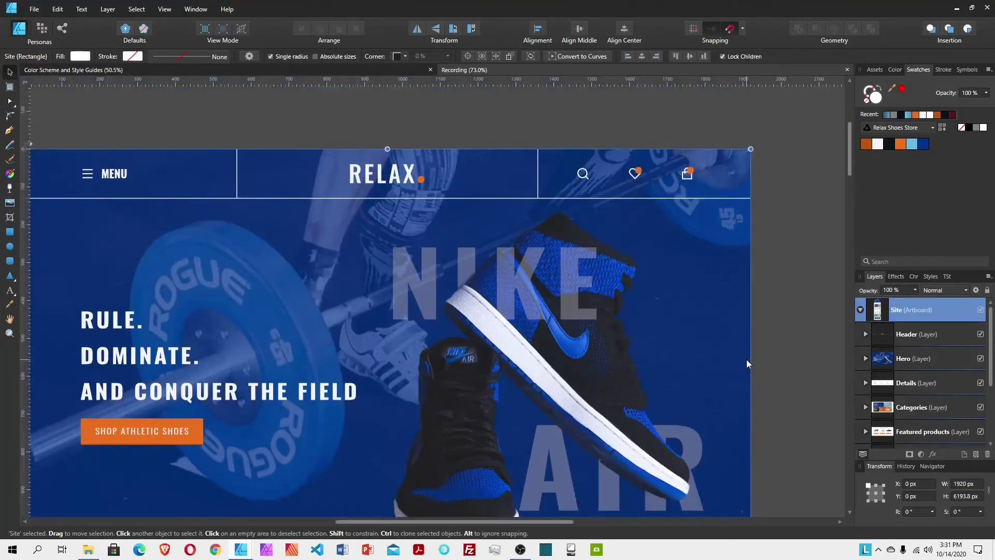
left_click(10, 87)
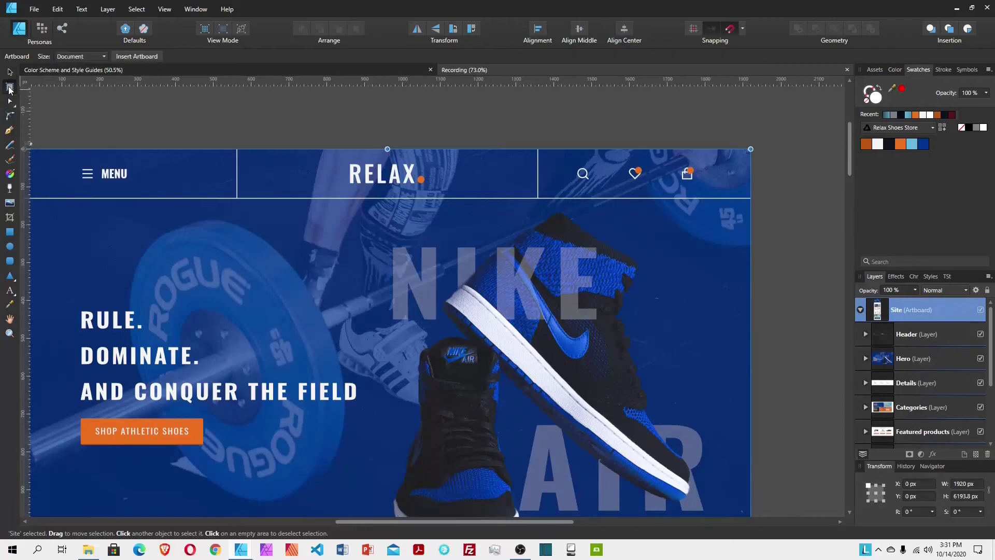
left_click(97, 57)
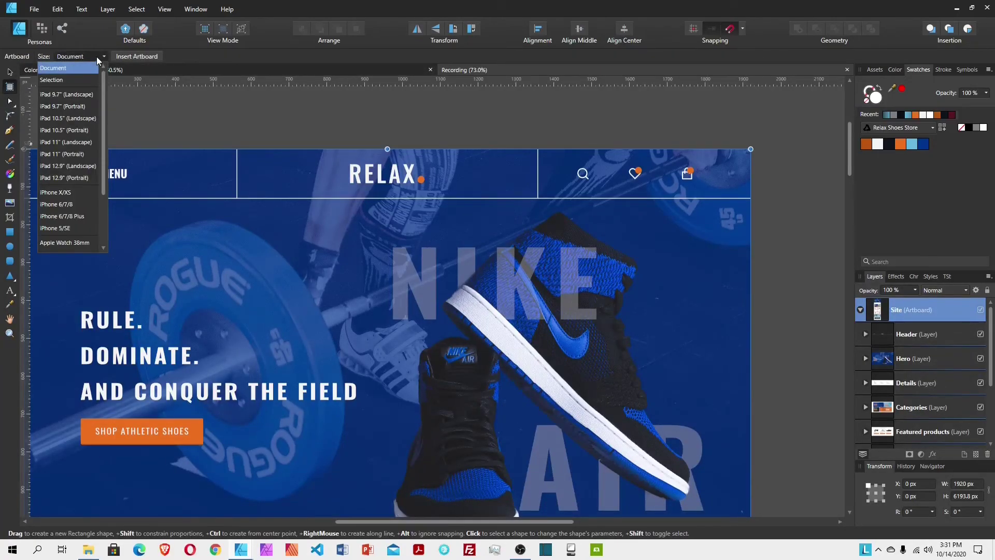
left_click(96, 57)
left_click(136, 56)
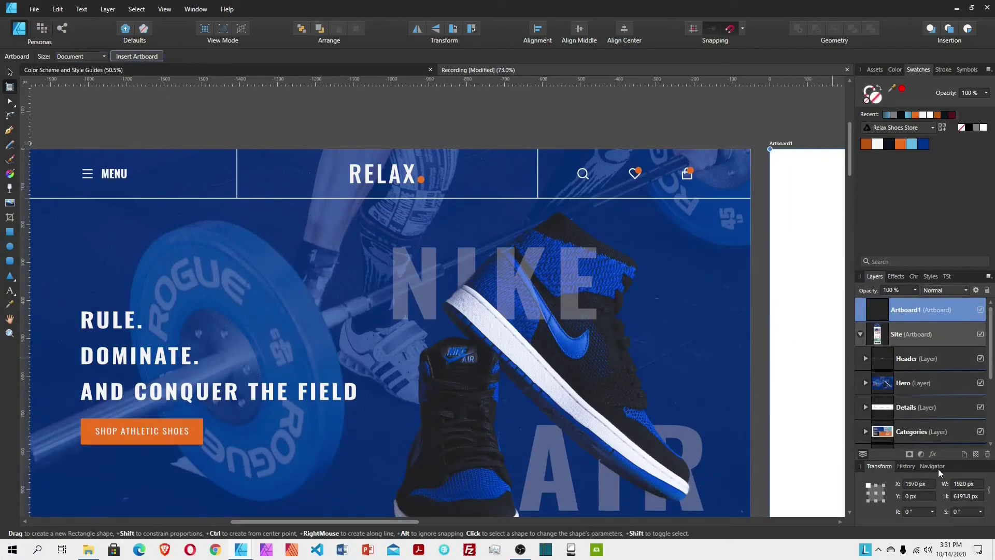
Step: Set the new artboard's height to 1080 px
left_click(964, 498)
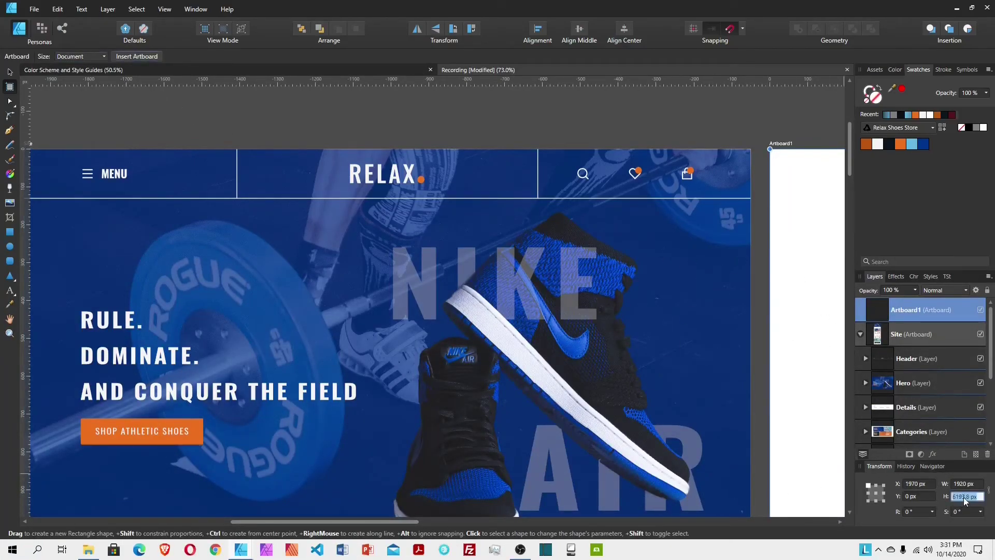
type("1080")
key("Return")
left_click(8, 66)
Step: Copy the Trending layer from the Site artboard and collapse that artboard's layer list
scroll(739, 402, "down", 1)
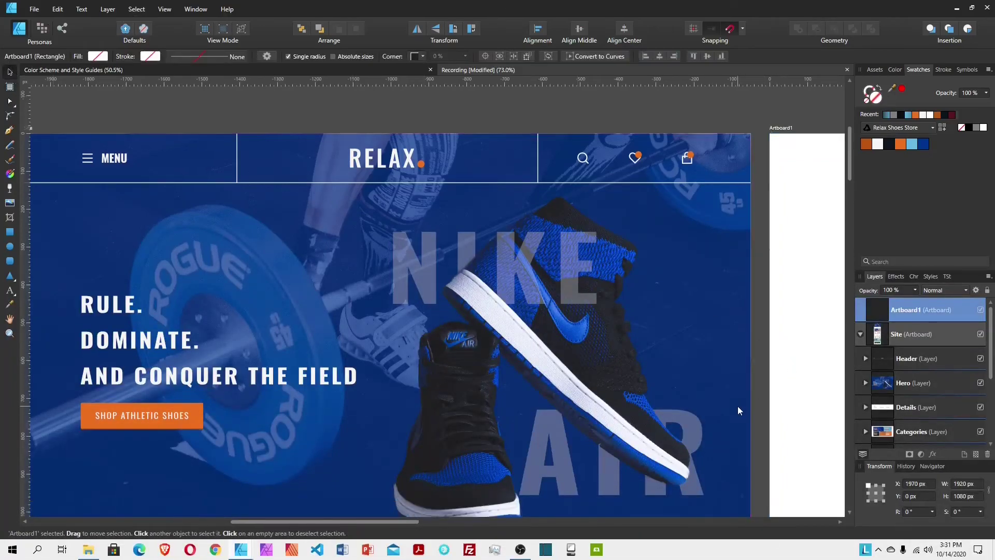
scroll(738, 409, "down", 10)
scroll(921, 406, "down", 3)
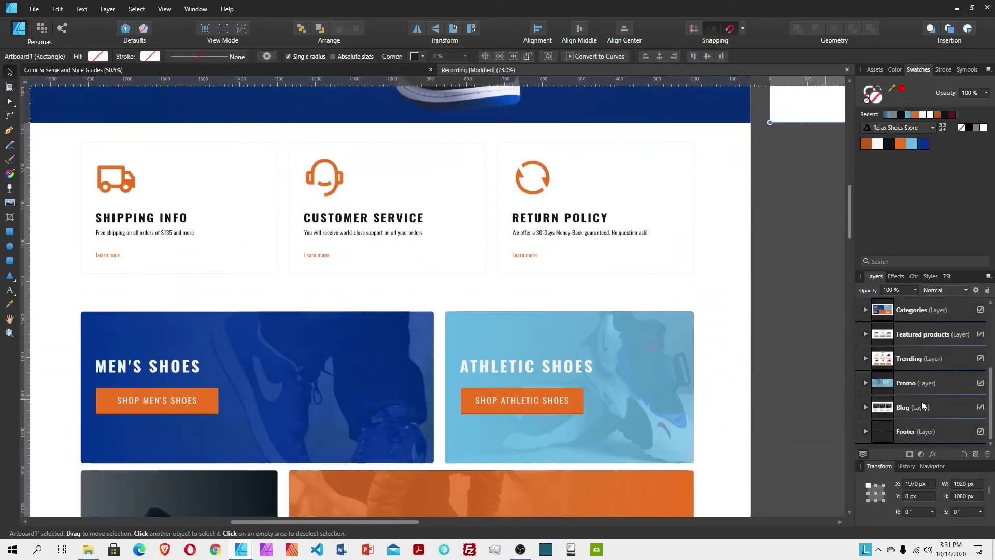
left_click(914, 358)
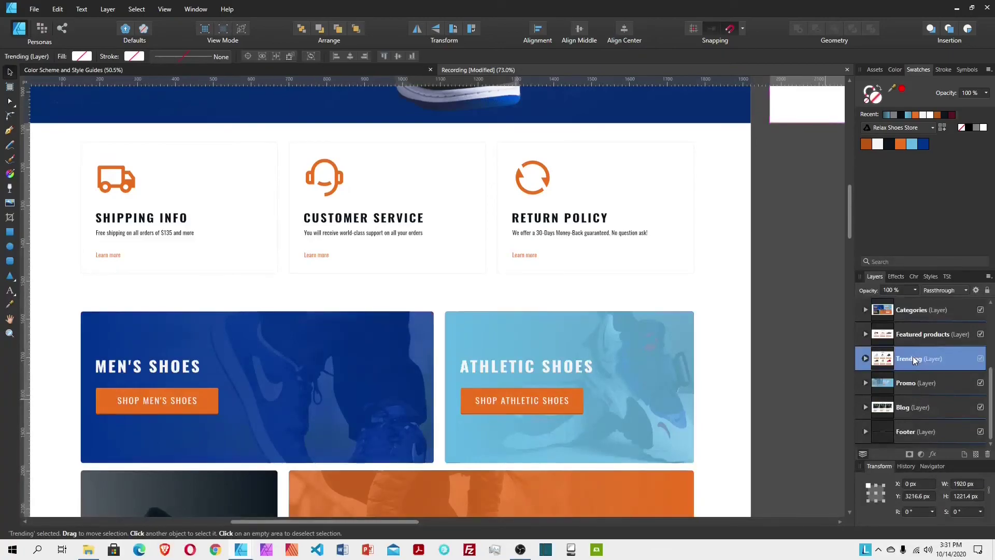
scroll(912, 347, "up", 3)
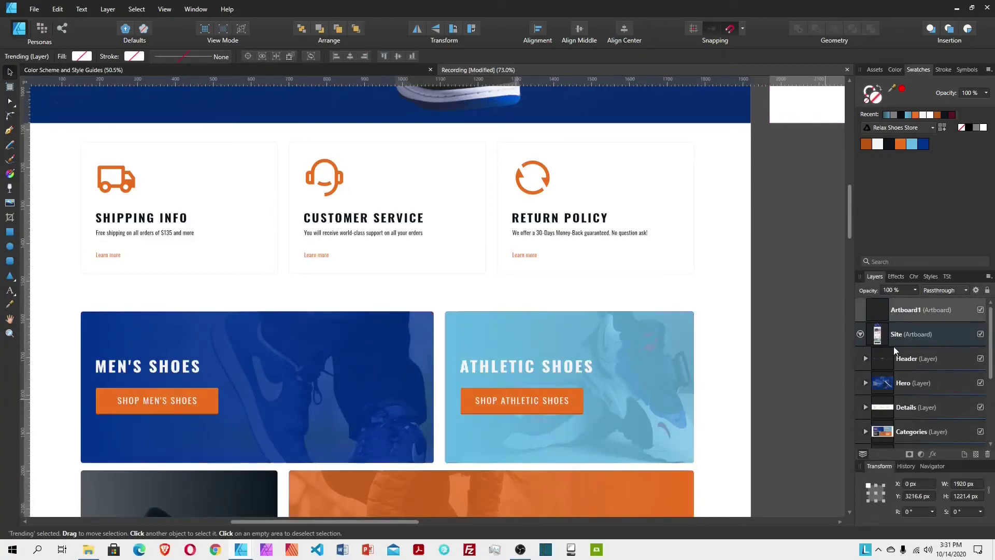
left_click(860, 333)
Step: Fill the new artboard with white and rename it Modal
left_click(925, 311)
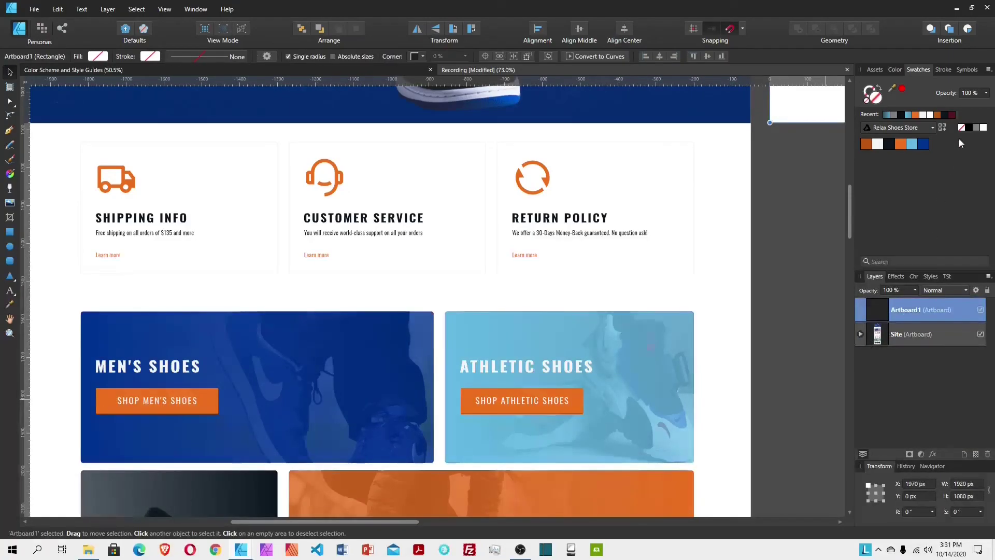
left_click(983, 127)
double_click(915, 310)
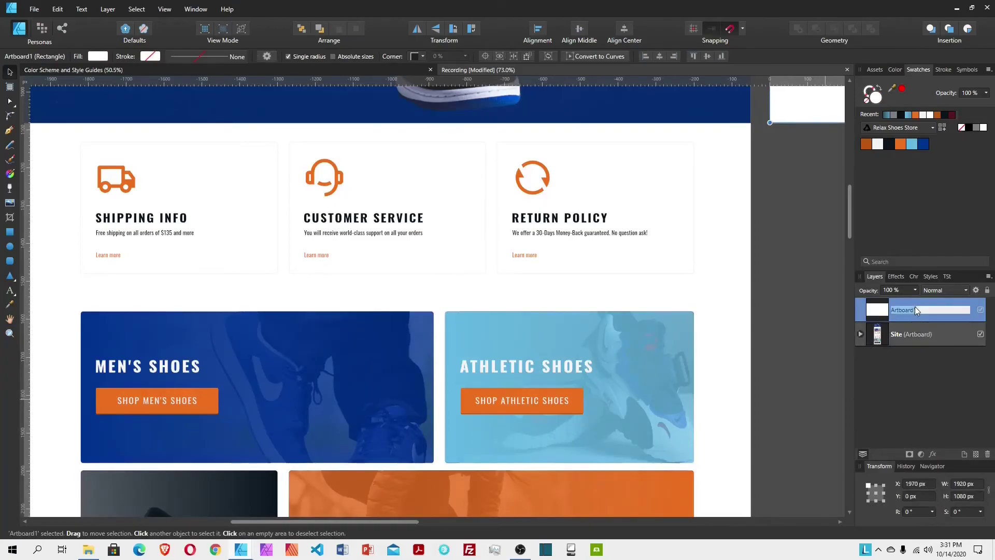
type("Moc")
type("al")
key("Return")
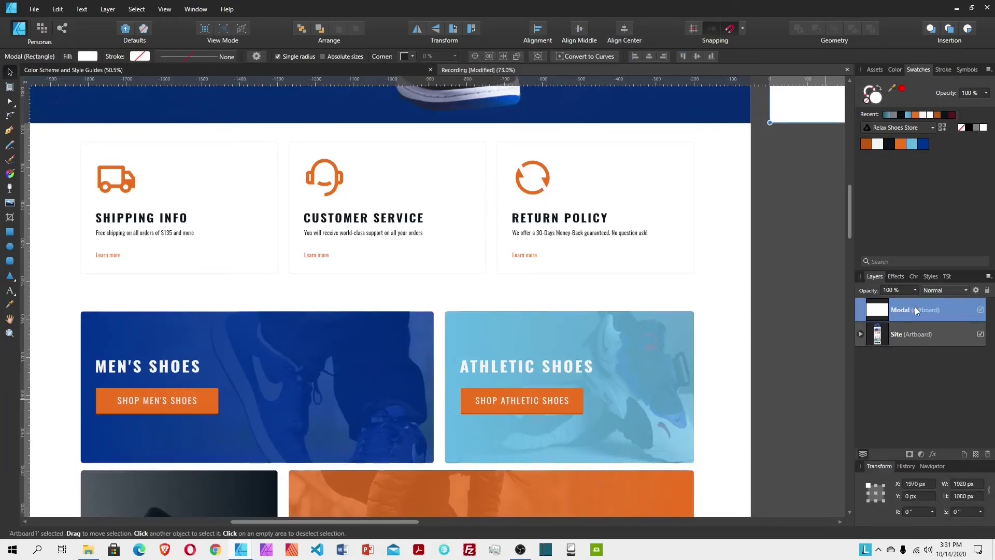
Step: Paste the copied Trending layer into the Modal artboard and align it to the artboard's top edge
key("ctrl+v")
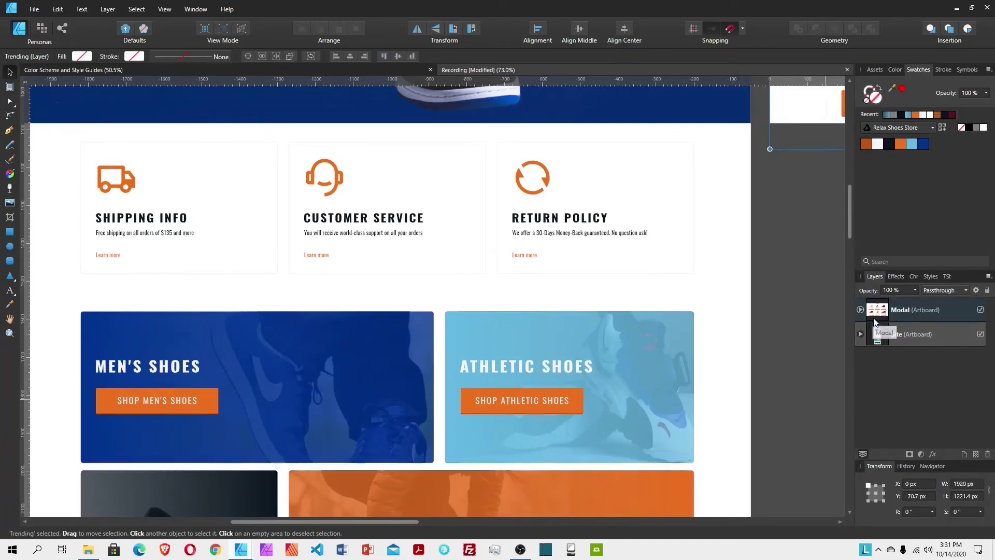
left_click(860, 309)
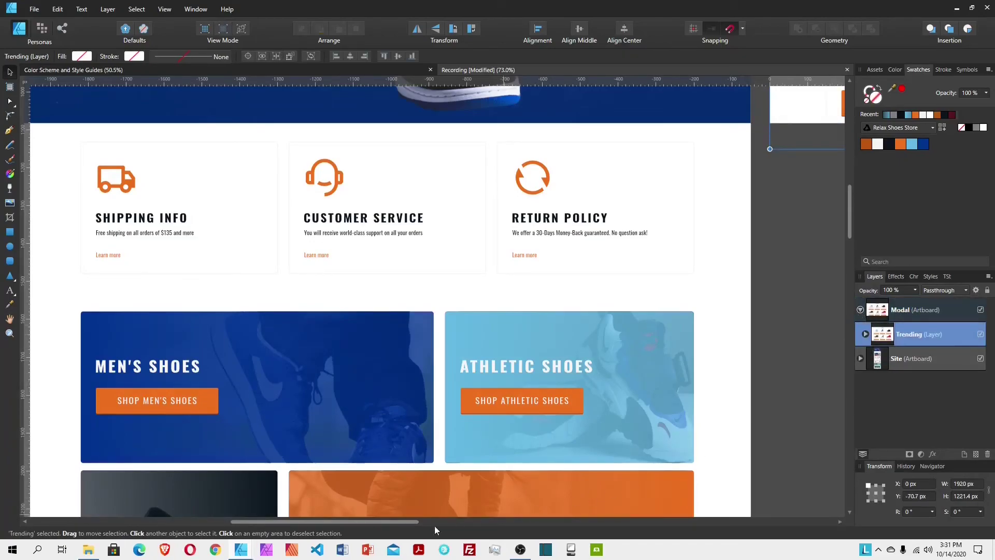
left_click_drag(396, 523, 609, 489)
scroll(739, 359, "up", 3)
scroll(739, 358, "up", 8)
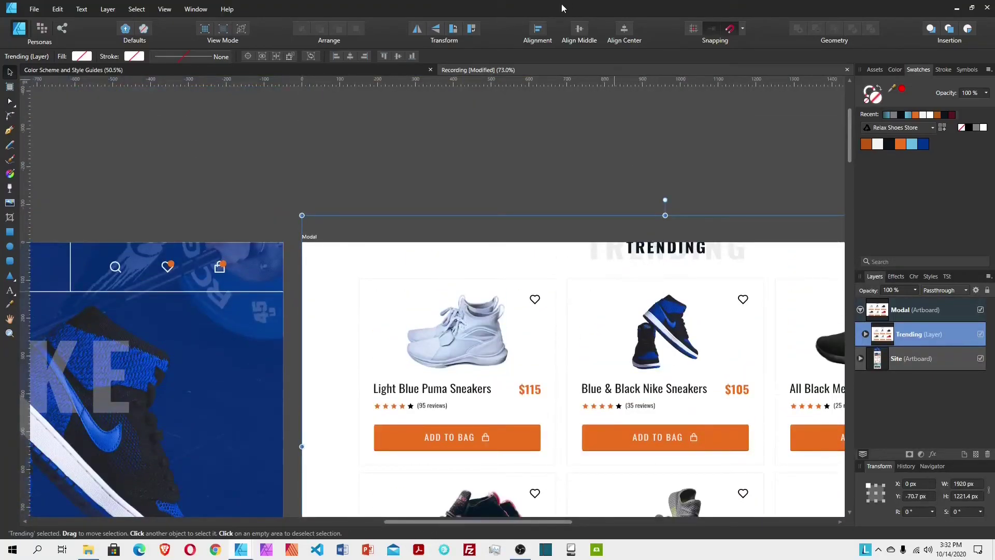
left_click(537, 29)
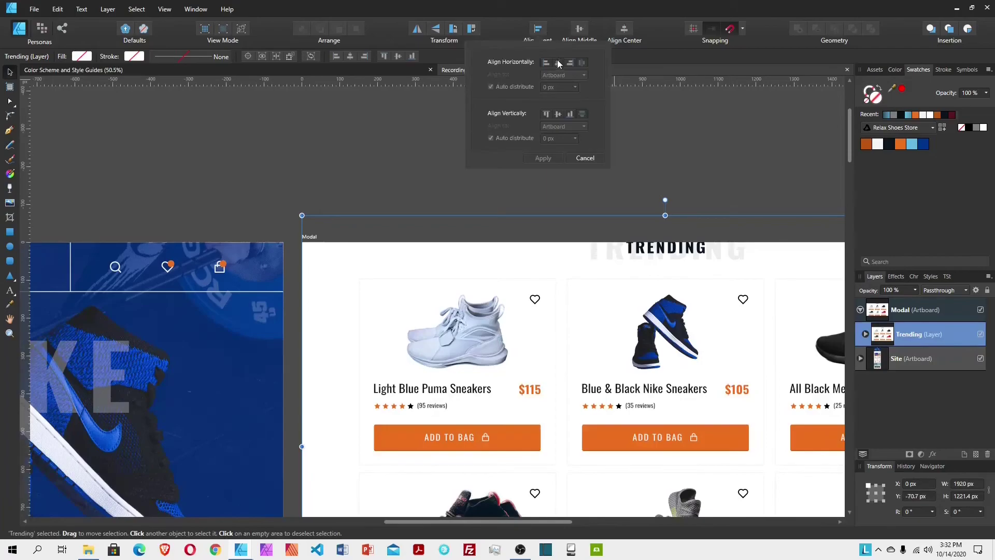
left_click(546, 115)
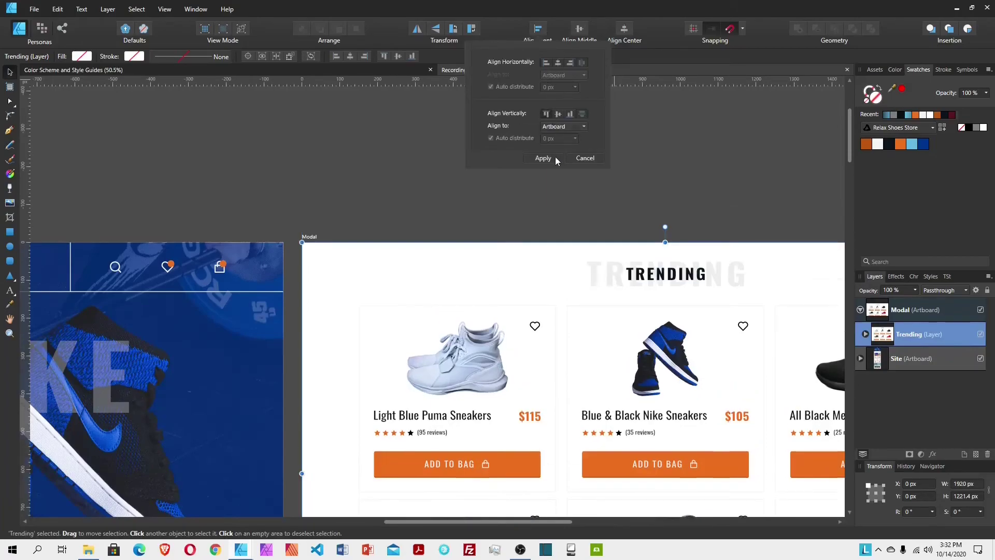
left_click(549, 157)
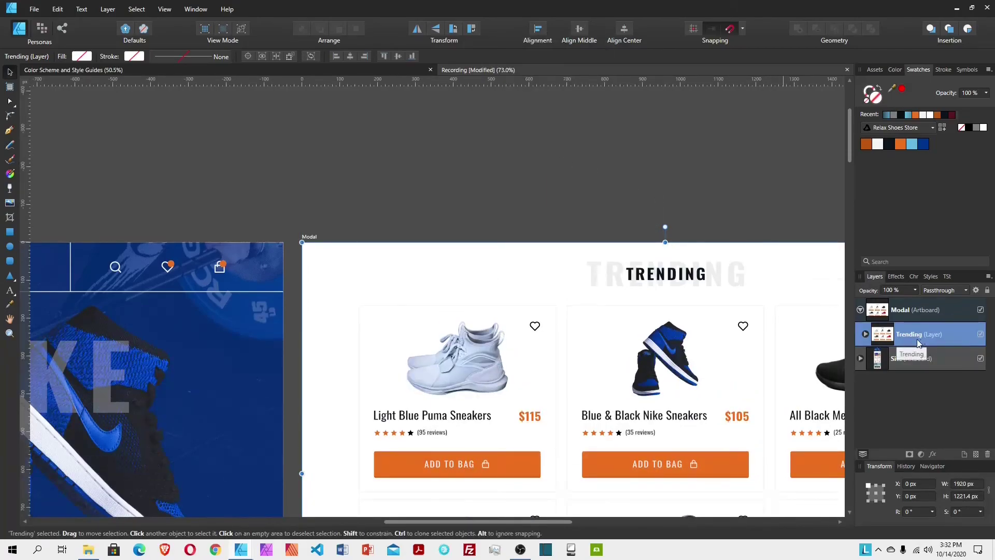
Step: Draw a rectangle about 1562 by 896 px over the Trending section on the Modal artboard
scroll(414, 519, "down", 5)
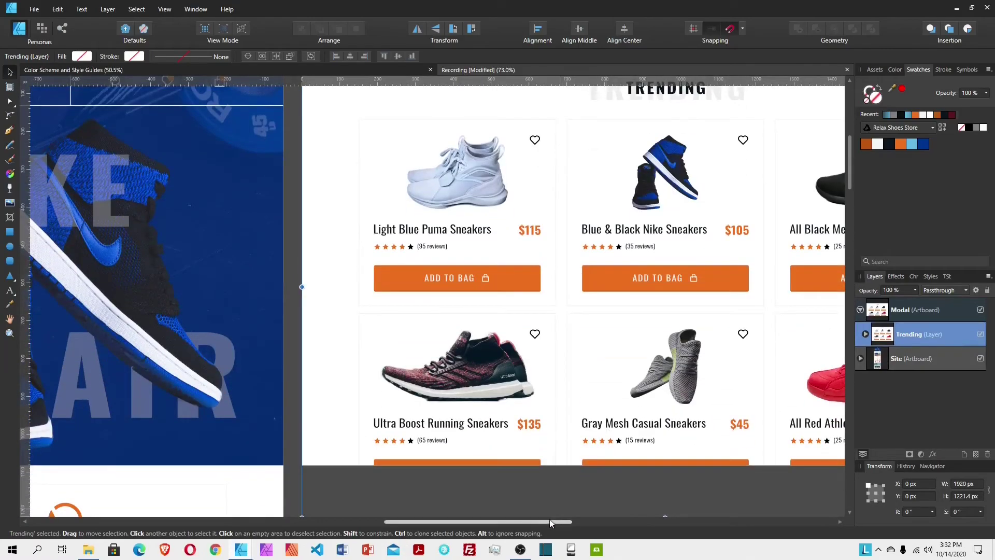
left_click_drag(545, 516, 626, 533)
key("ctrl+z")
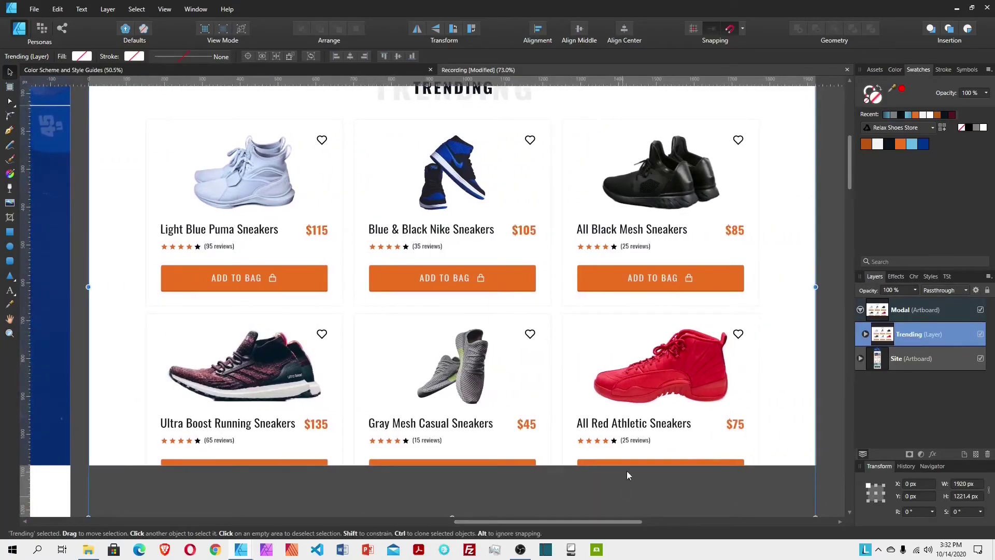
scroll(626, 472, "up", 1)
left_click(10, 333)
left_click_drag(590, 334, 487, 311)
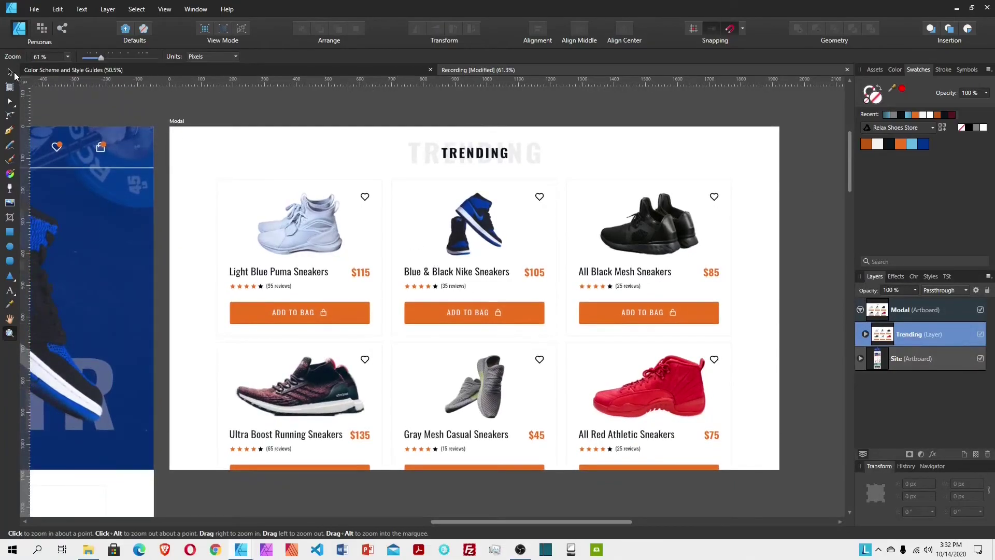
left_click(11, 72)
key("m")
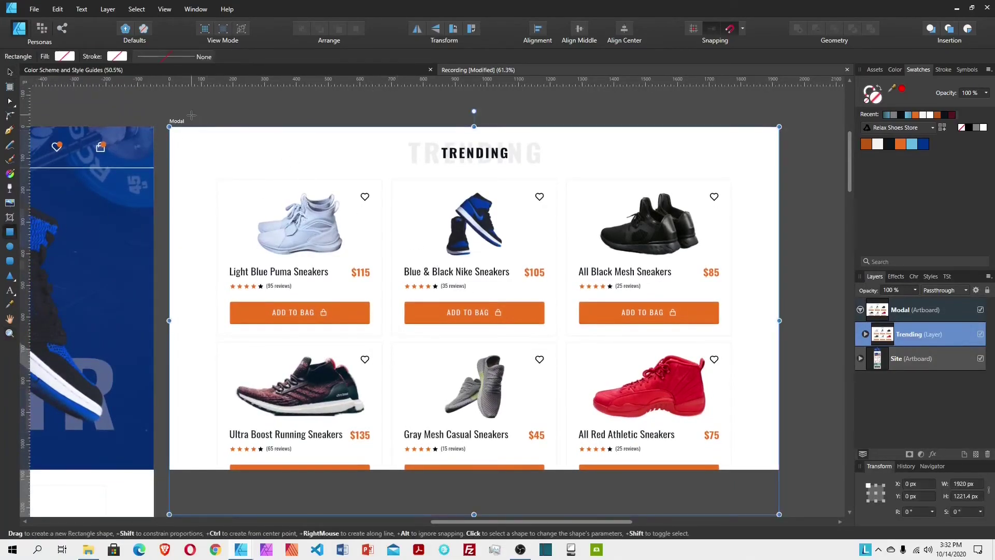
left_click(368, 167)
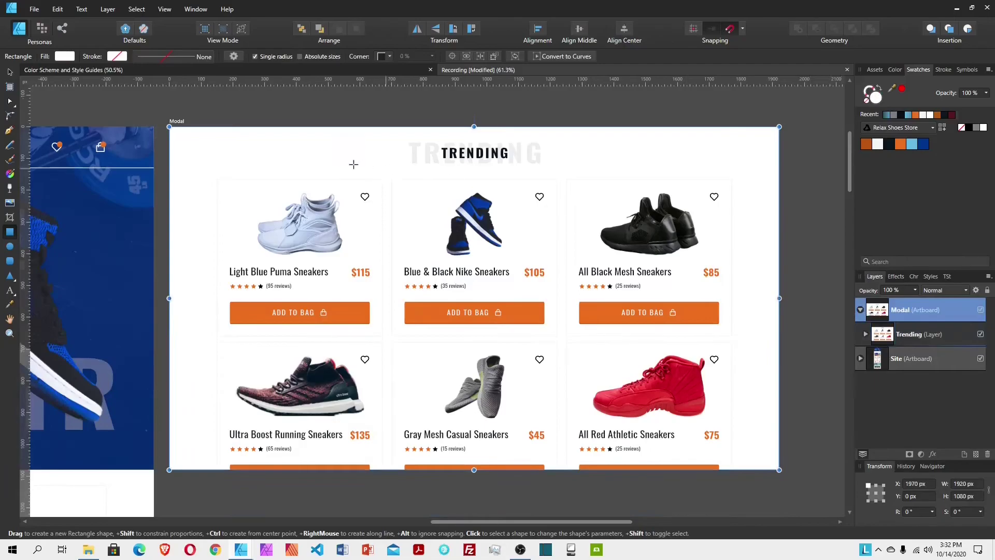
left_click(912, 336)
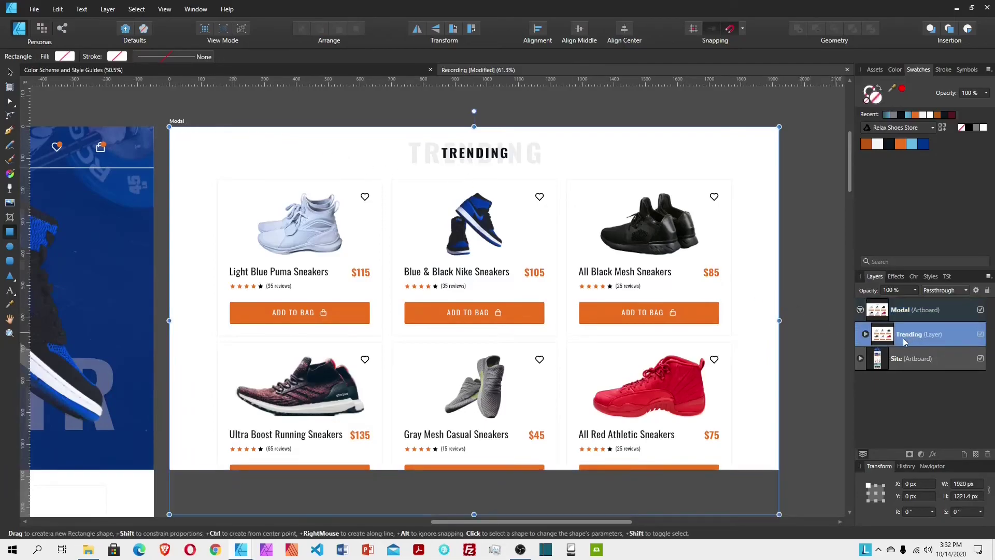
left_click(865, 334)
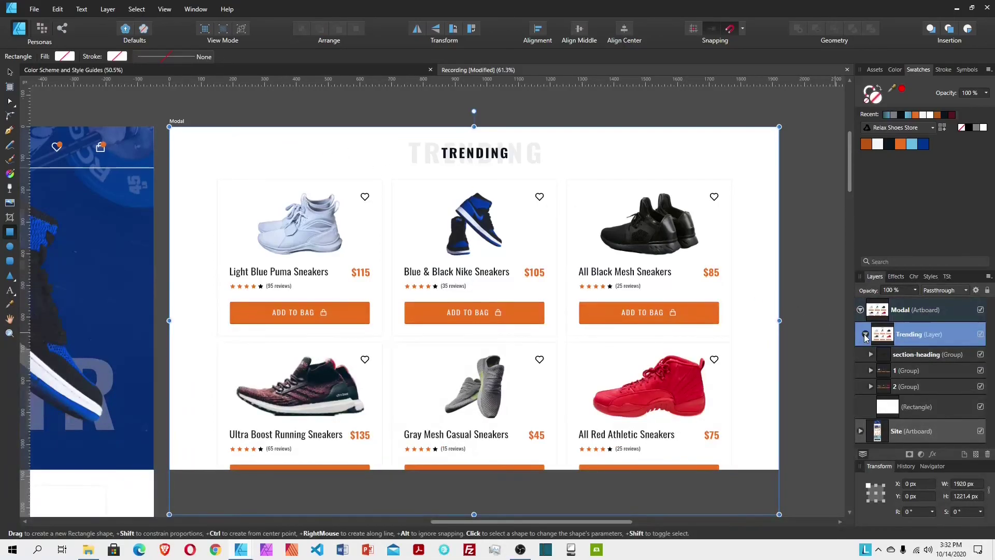
left_click(865, 336)
left_click_drag(187, 138, 682, 420)
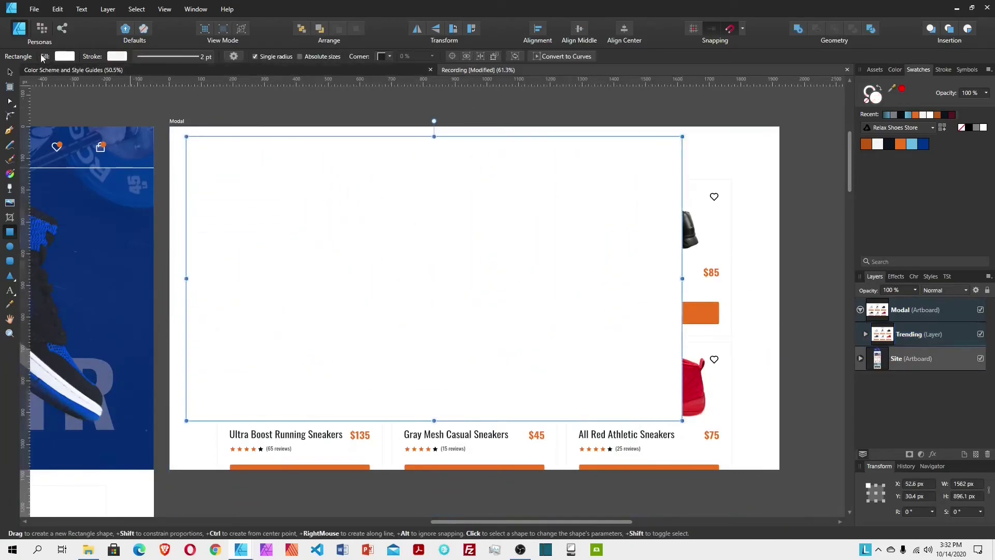
Step: Resize the rectangle to 1920 × 1080 px and centre it horizontally and vertically on the Modal artboard
left_click(9, 71)
left_click(963, 485)
type("1920")
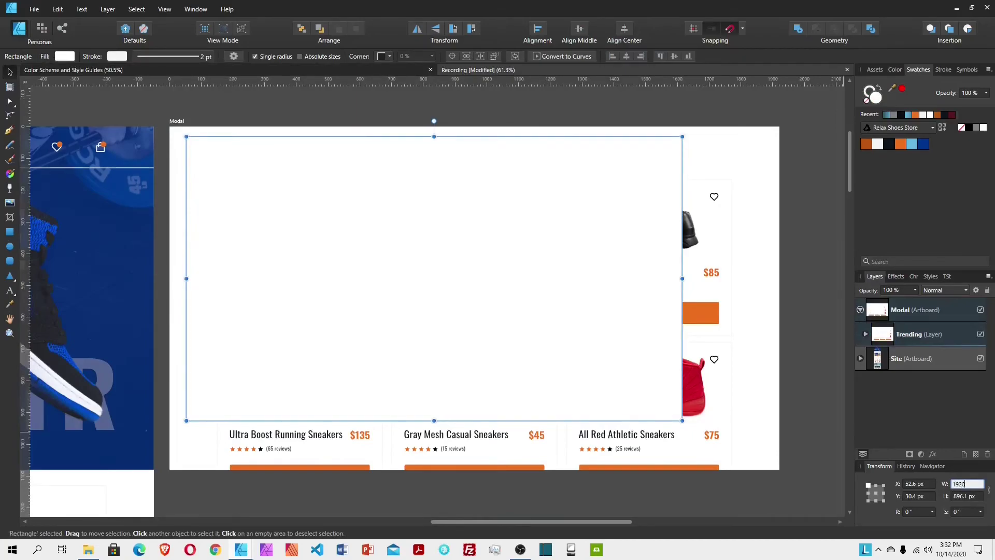
key("Return")
left_click(967, 496)
type("1080")
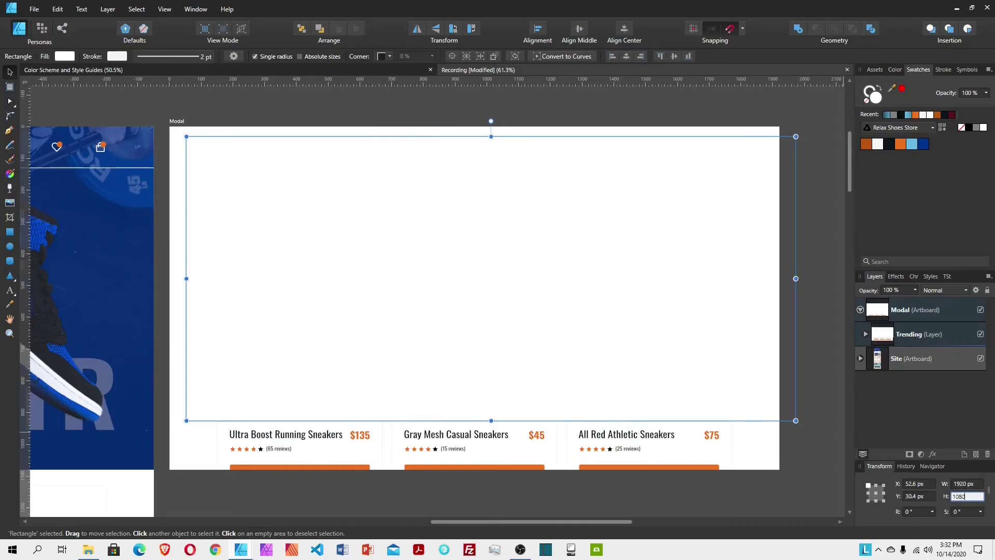
key("Return")
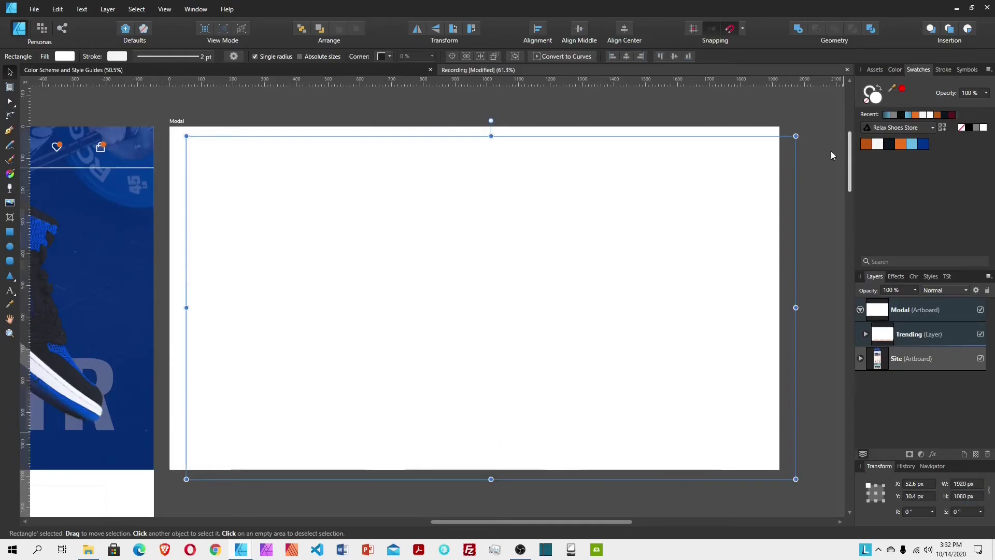
left_click(596, 29)
left_click(624, 34)
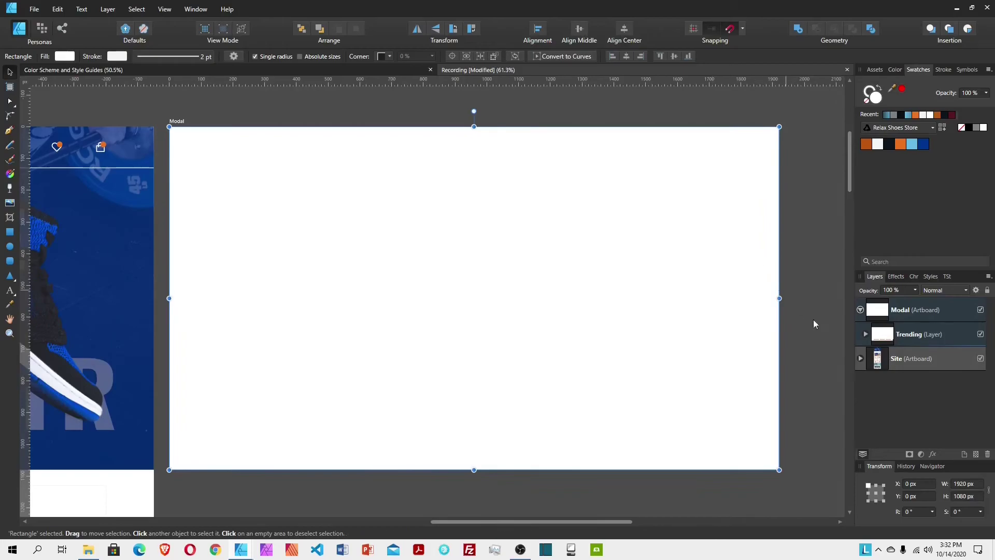
Step: Move the rectangle out of the Trending layer to directly above it in the Modal artboard, then collapse Trending
left_click(865, 334)
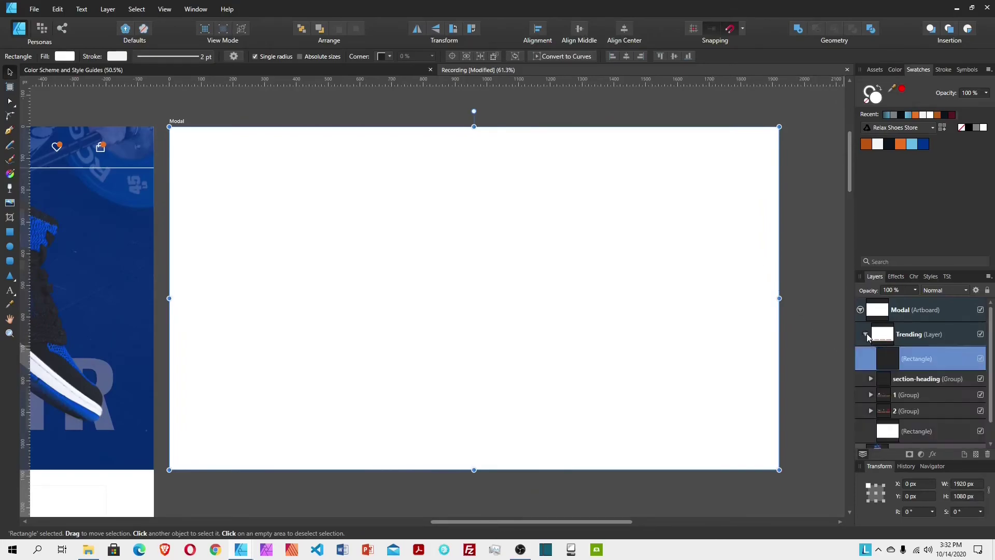
left_click_drag(889, 359, 875, 324)
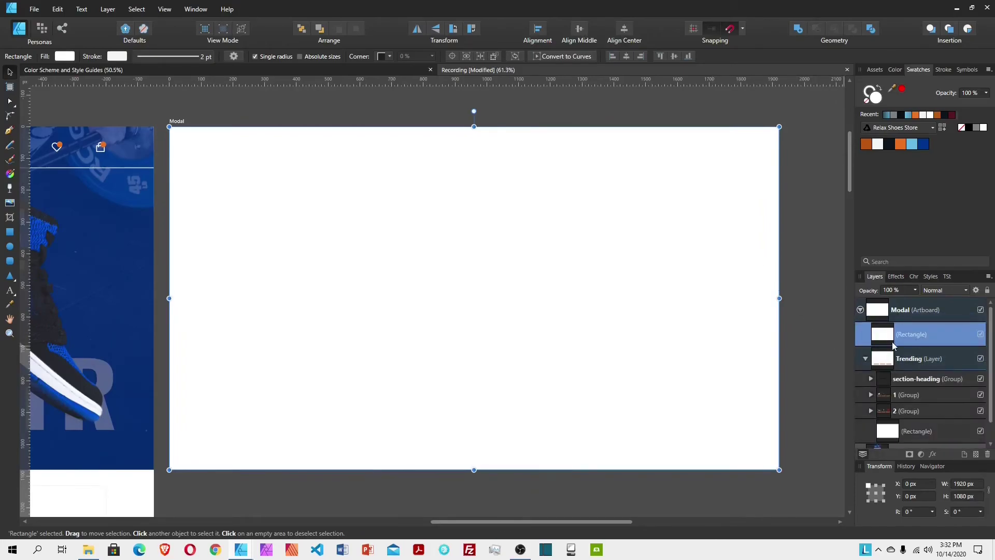
left_click(863, 359)
Step: Fill the covering rectangle with the near-black Relax Shoes Store swatch at 80 % opacity
left_click(887, 144)
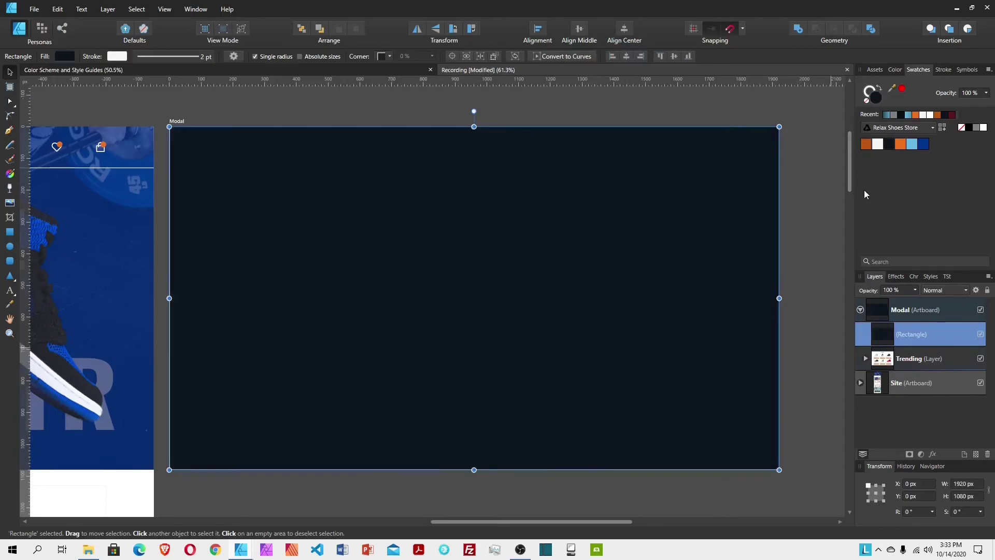
left_click(973, 92)
type("80")
key("Return")
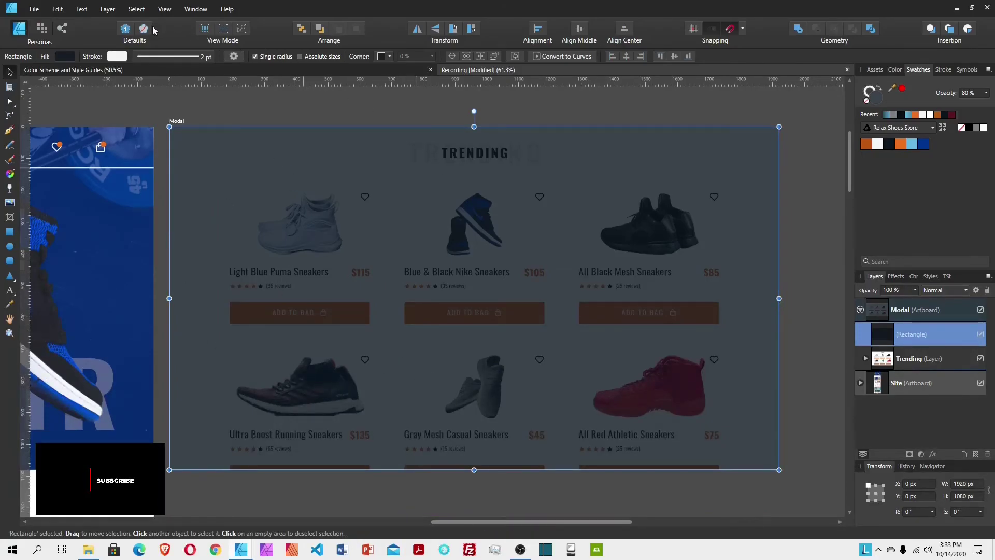
Step: Set up column guides on the Modal artboard with 12 columns and a 30 px gutter
left_click(164, 9)
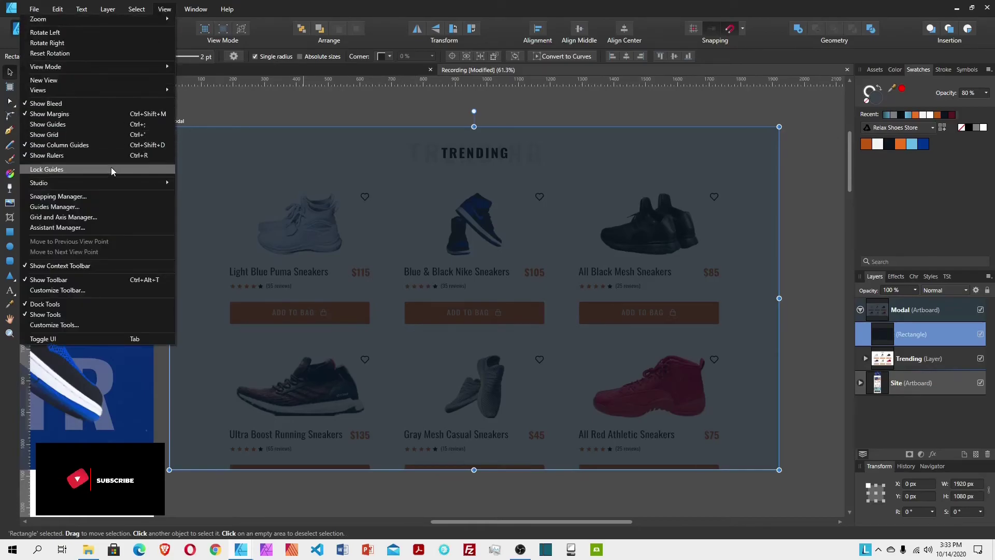
left_click(94, 207)
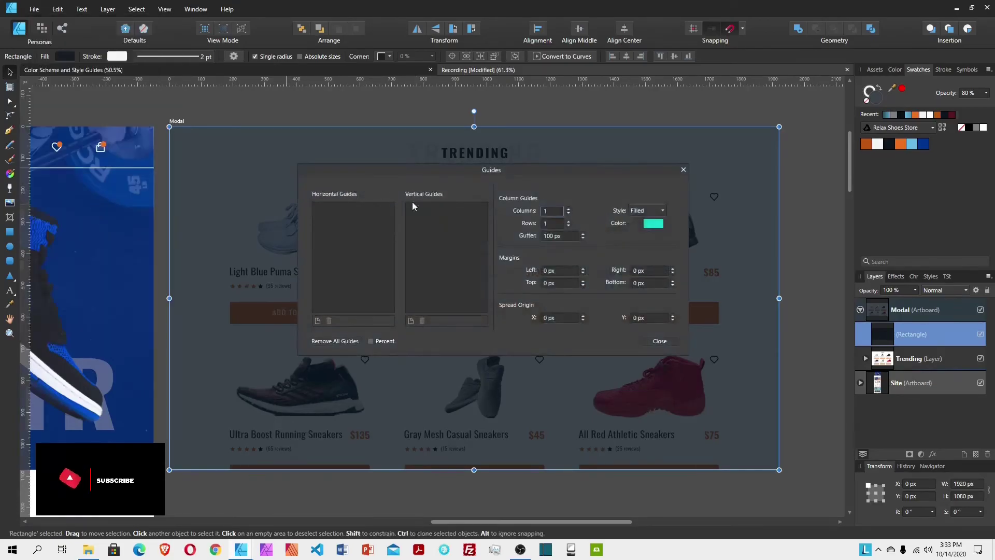
left_click(553, 210)
type("12")
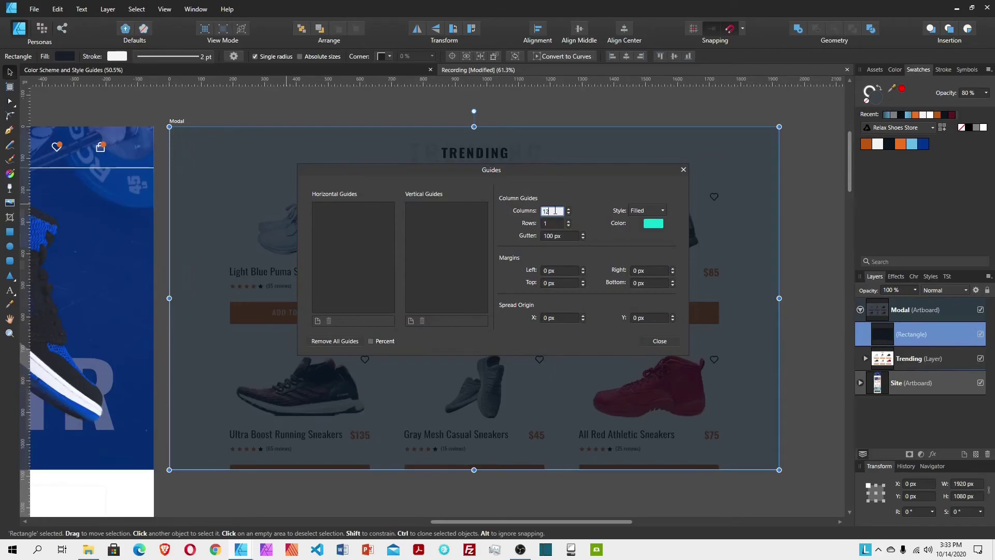
key("Return")
left_click(556, 237)
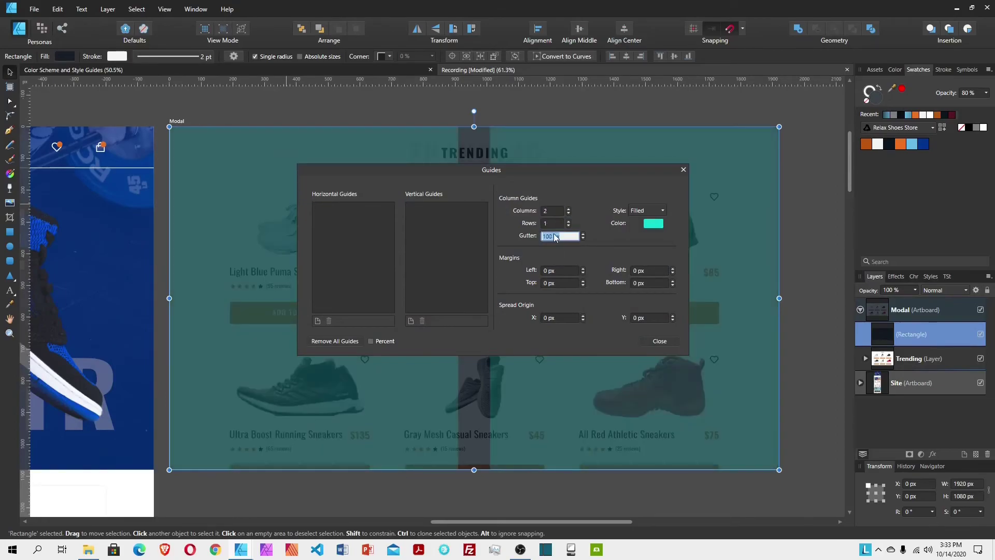
type("2")
key("Return")
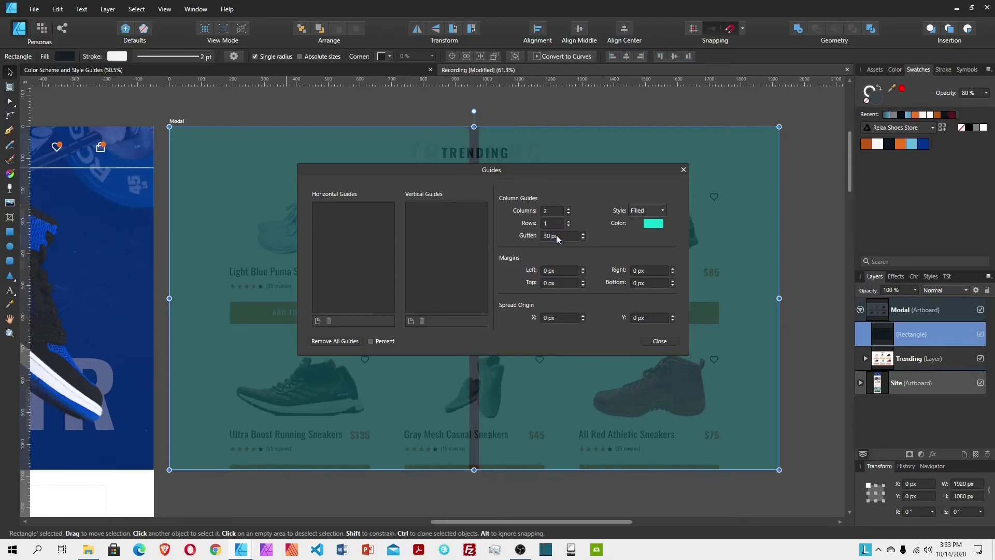
left_click(553, 210)
type("12")
key("Return")
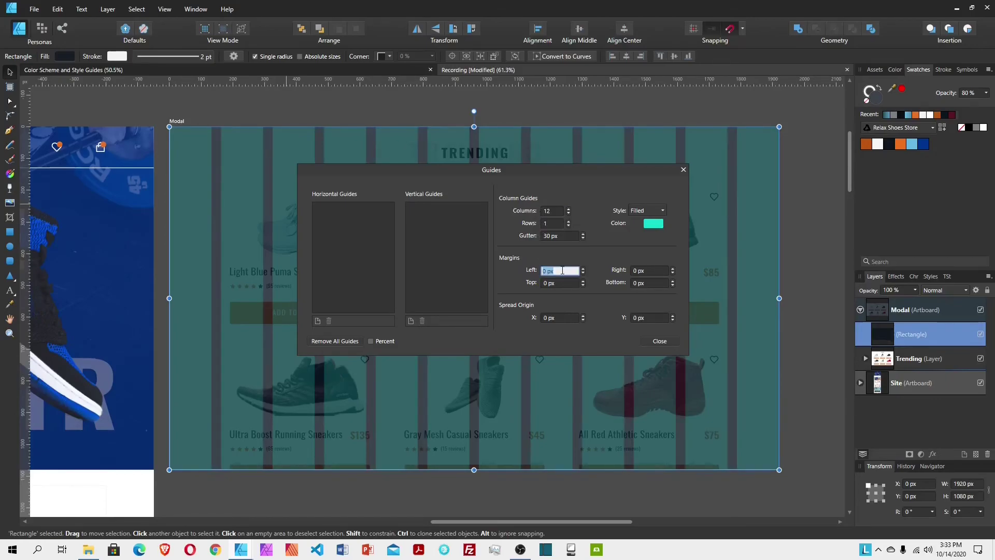
Step: Set the left and right guide margins to 150 px each and close the guide settings
type("150")
key("Return")
left_click(642, 270)
type("1")
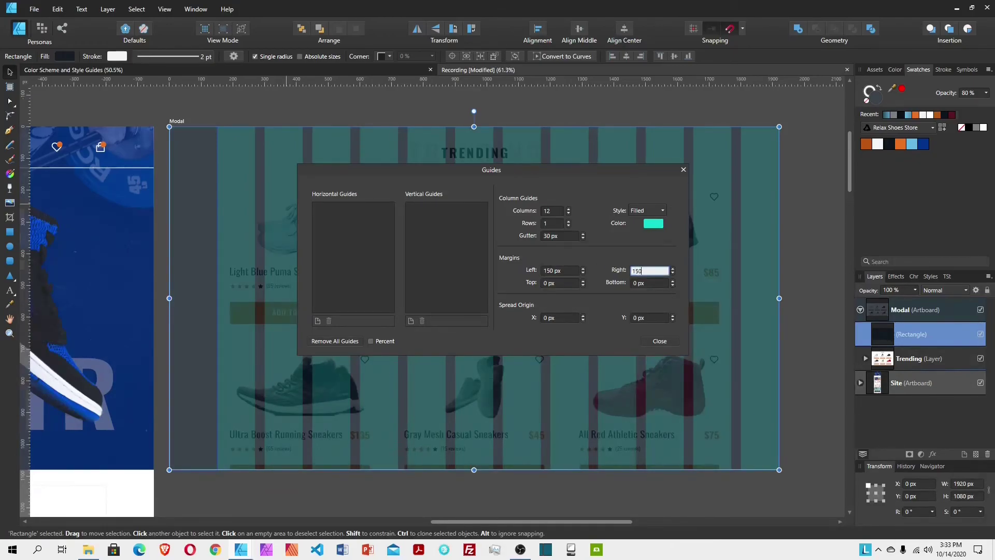
key("Return")
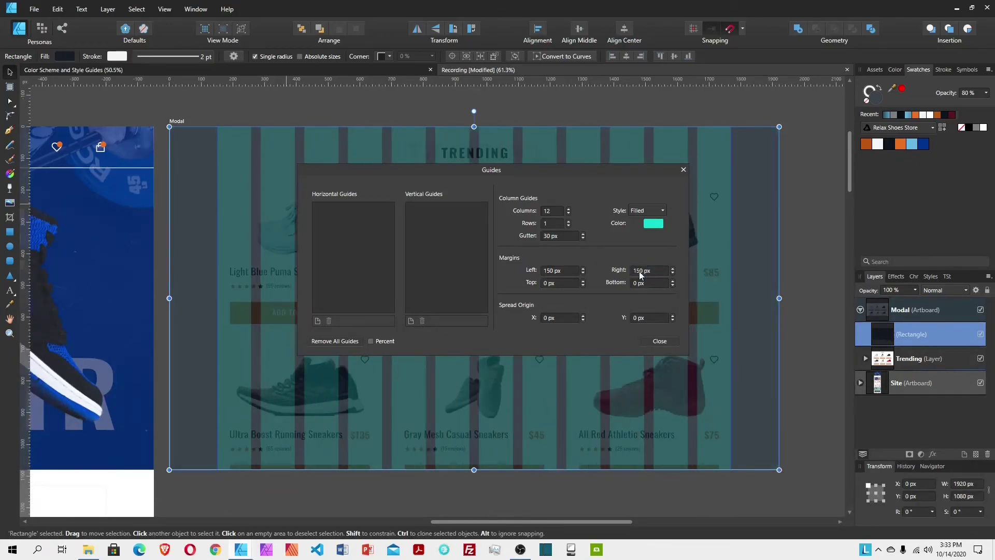
left_click(652, 340)
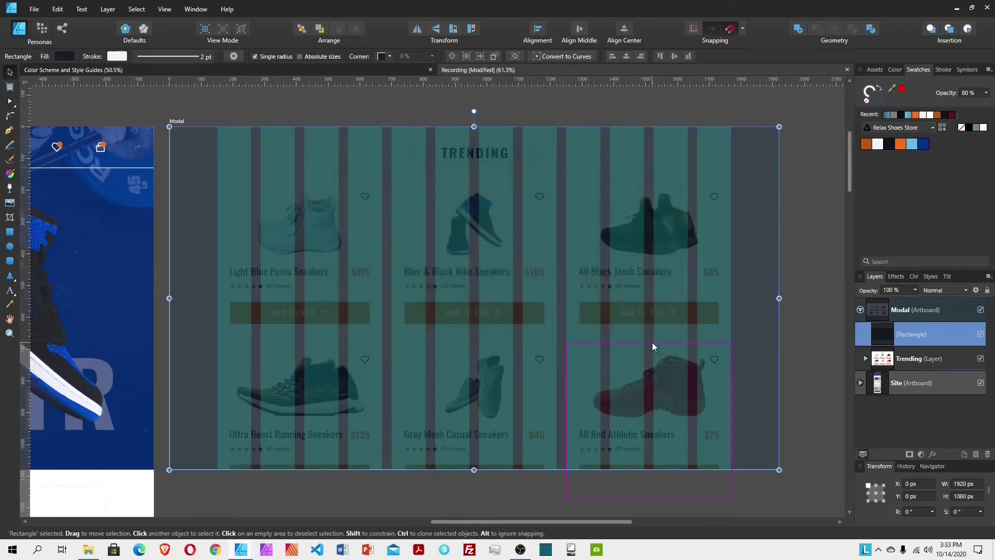
Step: Draw a rectangle about 1070 px wide over the dark overlay, aligned to the column guides, and set its height to 630 px
left_click(10, 232)
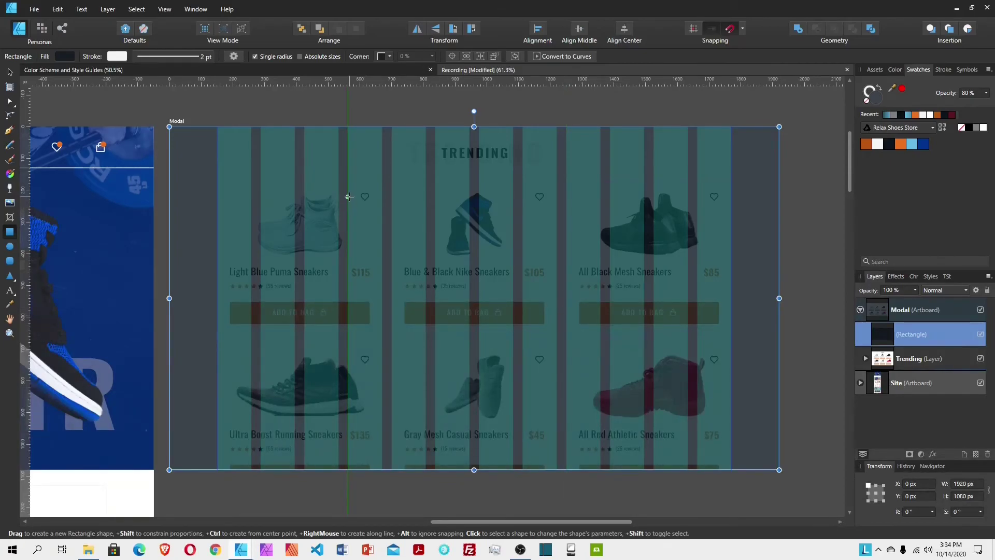
left_click_drag(349, 196, 687, 386)
key("v")
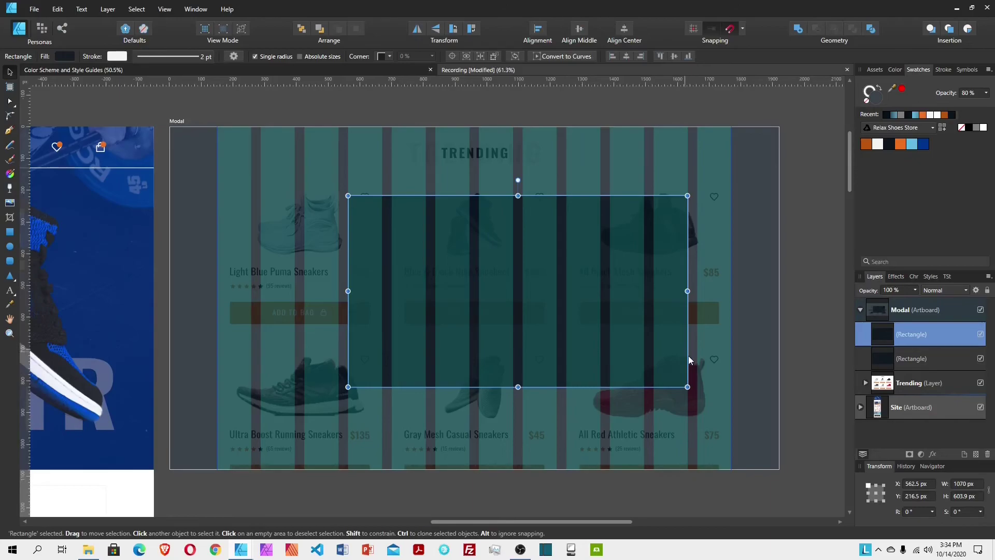
left_click(965, 496)
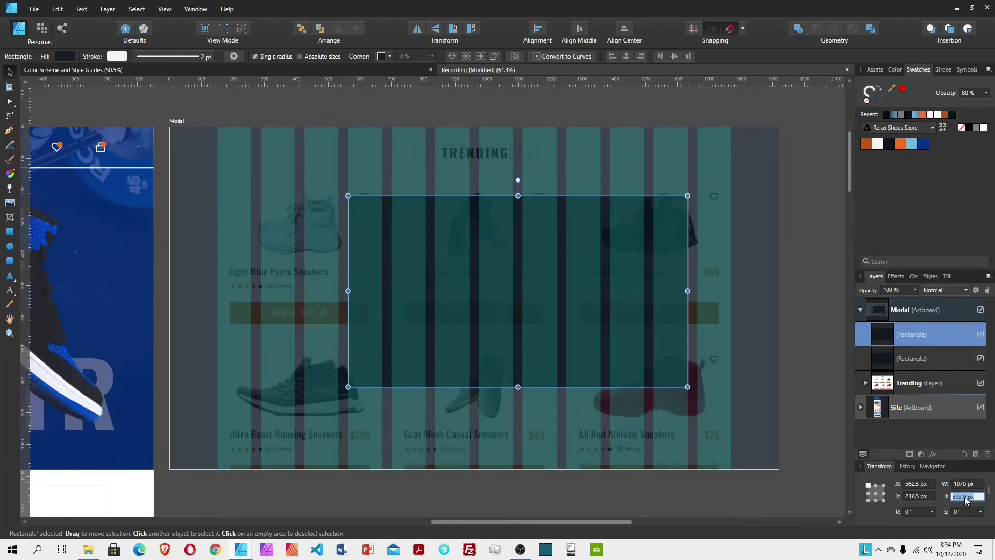
type("630")
key("Return")
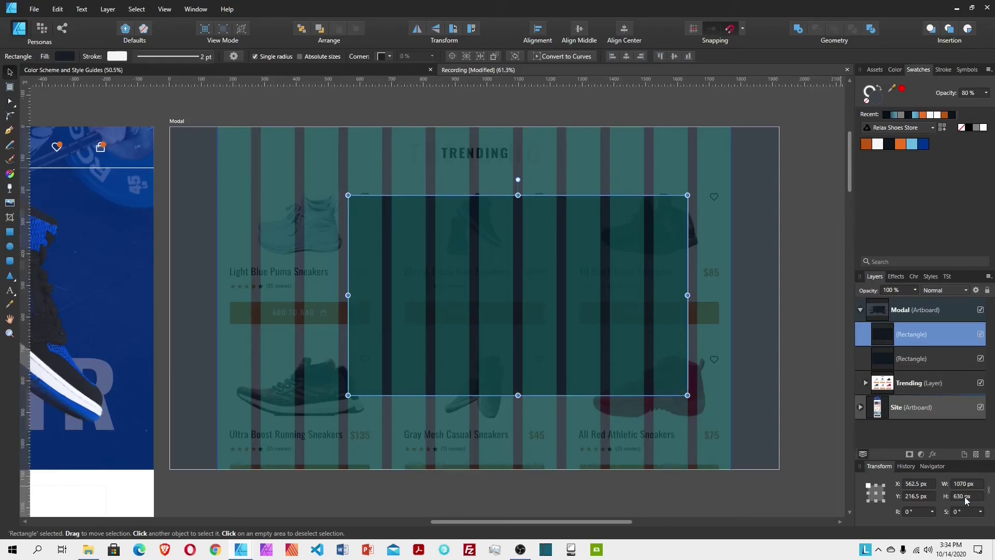
Step: Remove the new rectangle's stroke and fill it with pure white at 100 % opacity
left_click(868, 97)
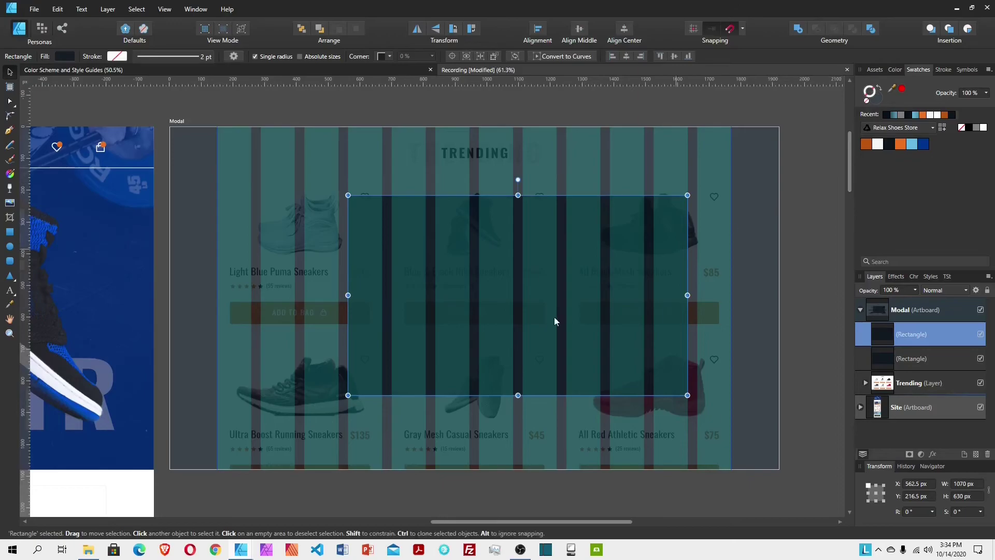
left_click(871, 94)
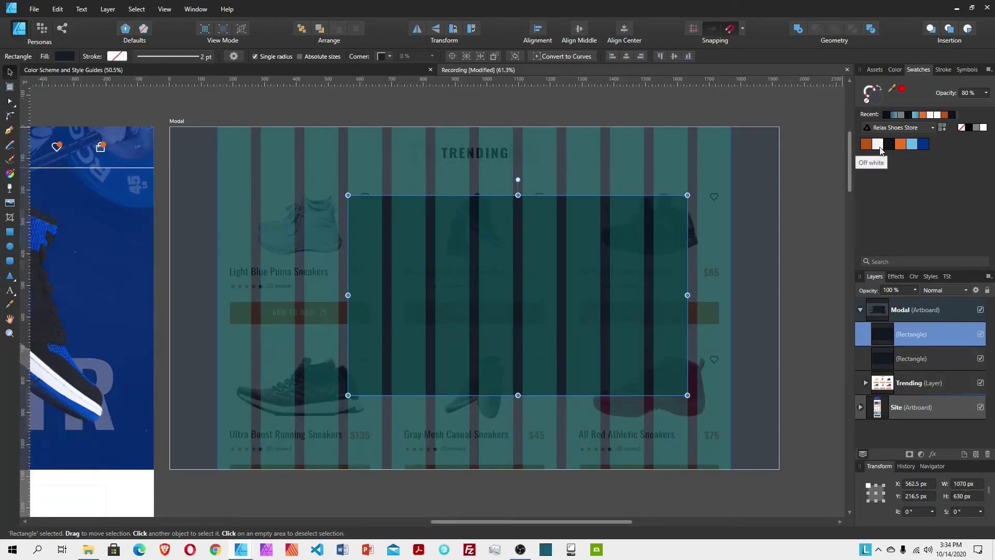
left_click(983, 127)
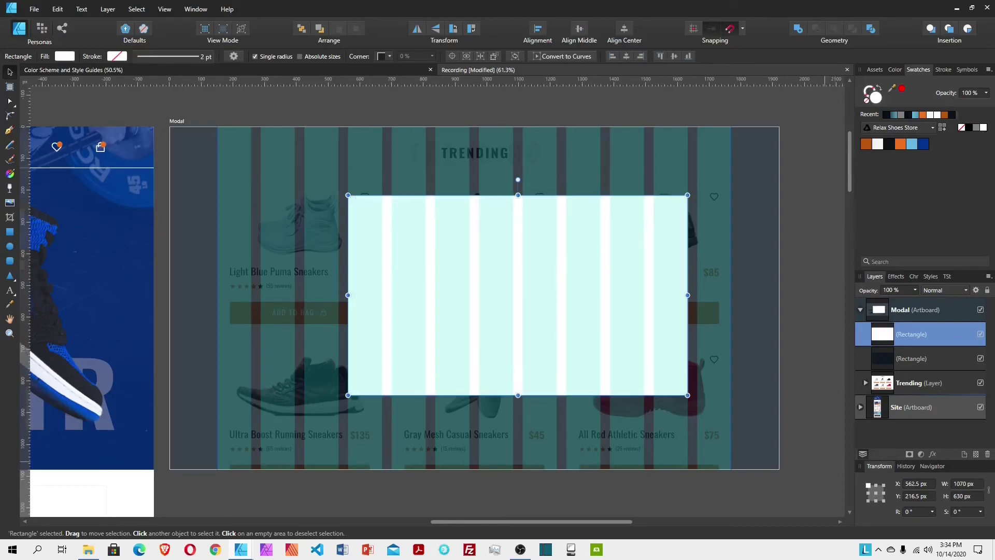
Step: Duplicate the white modal rectangle and set the copy's width to half, 535 px
left_click(893, 357)
left_click(900, 340)
key("ctrl+j")
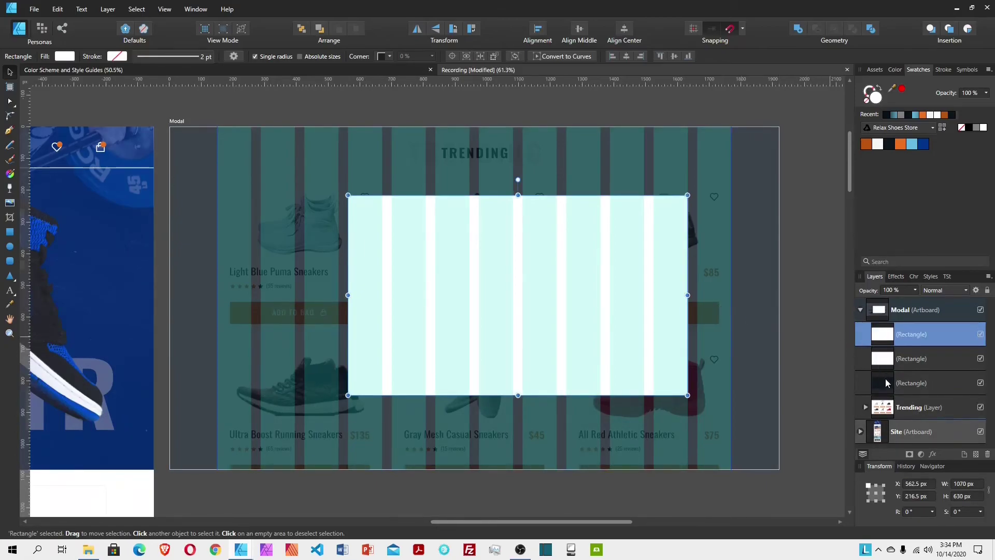
left_click(977, 485)
left_click(979, 485)
key("Return")
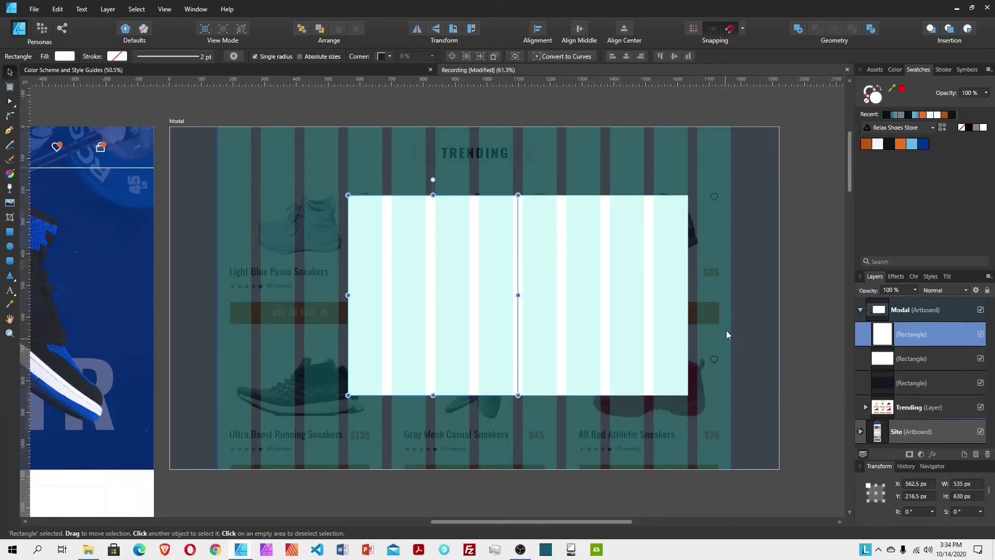
Step: Fill the half-width rectangle with the dark blue Relax Shoes Store swatch and leave it selected
left_click(924, 145)
left_click(931, 360)
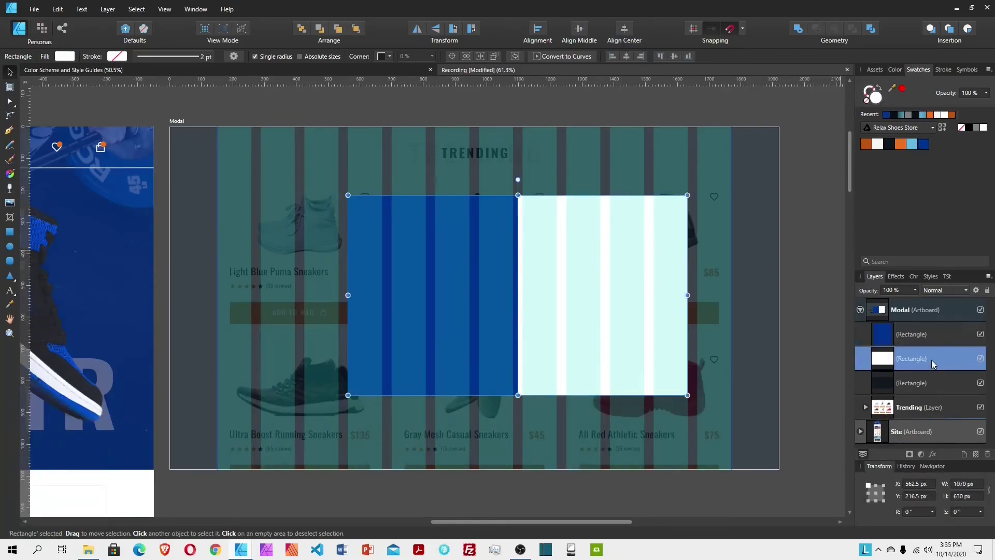
left_click(921, 337)
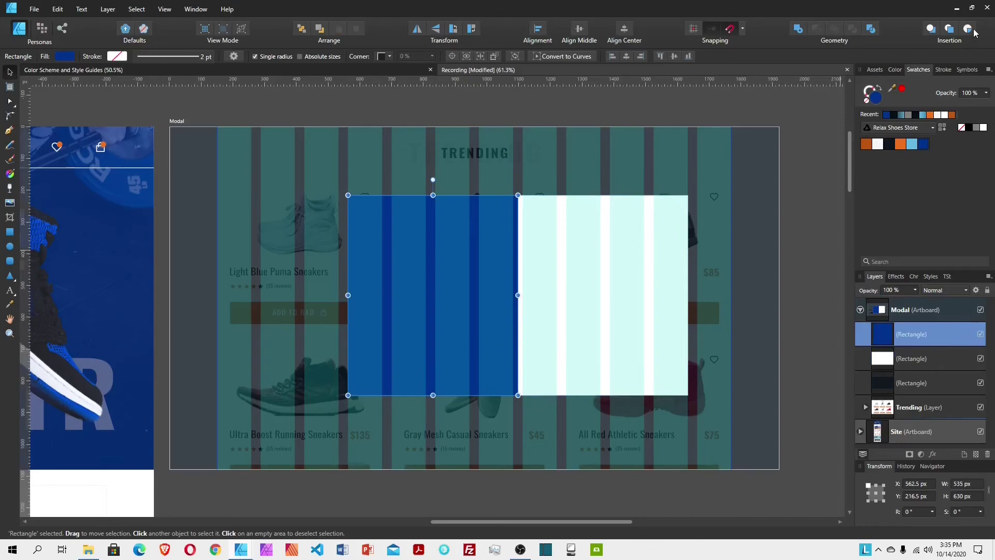
Step: Place the Unsplash photo of the street runner inside the blue rectangle at about 625 × 937 px, and shift it up to frame his legs and shoes
left_click(9, 203)
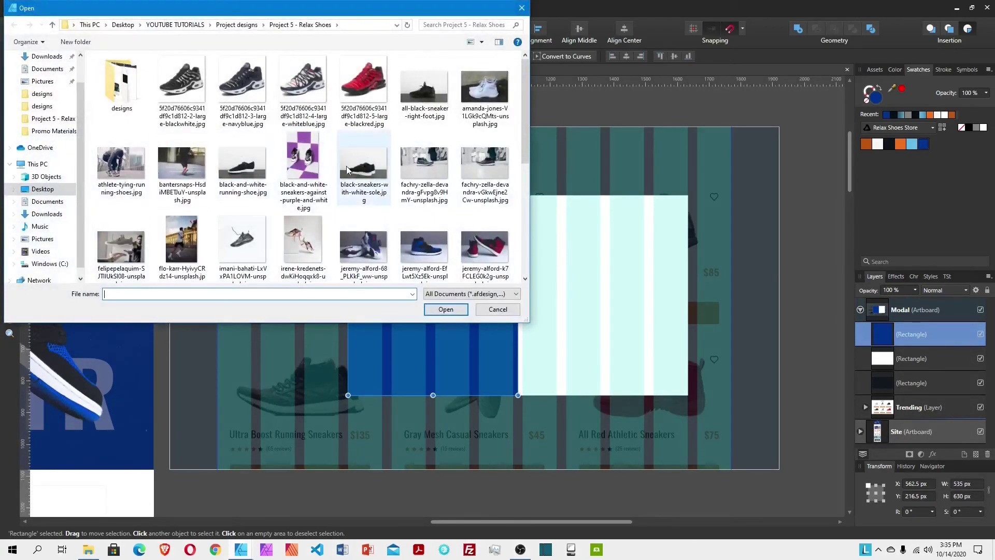
left_click(181, 244)
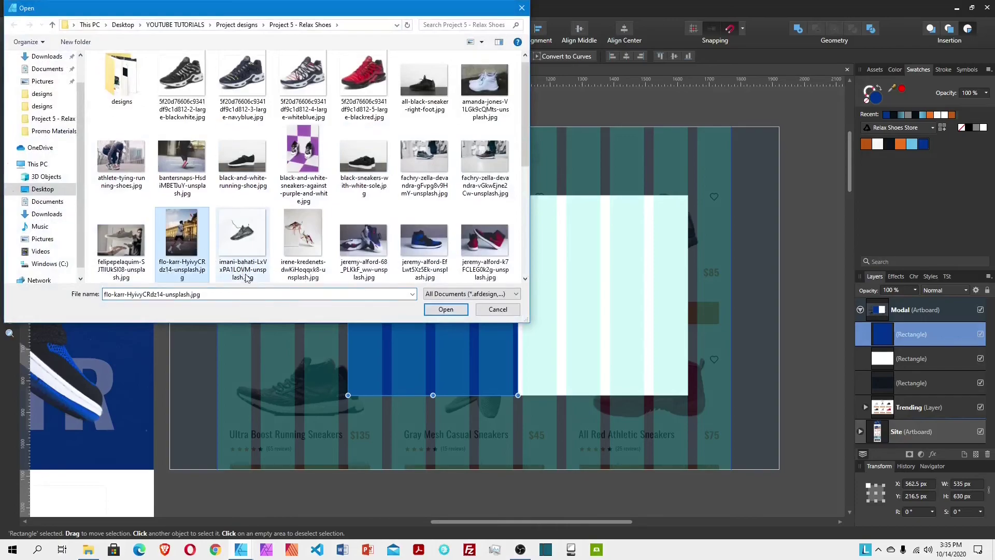
left_click(445, 309)
left_click_drag(349, 196, 580, 470)
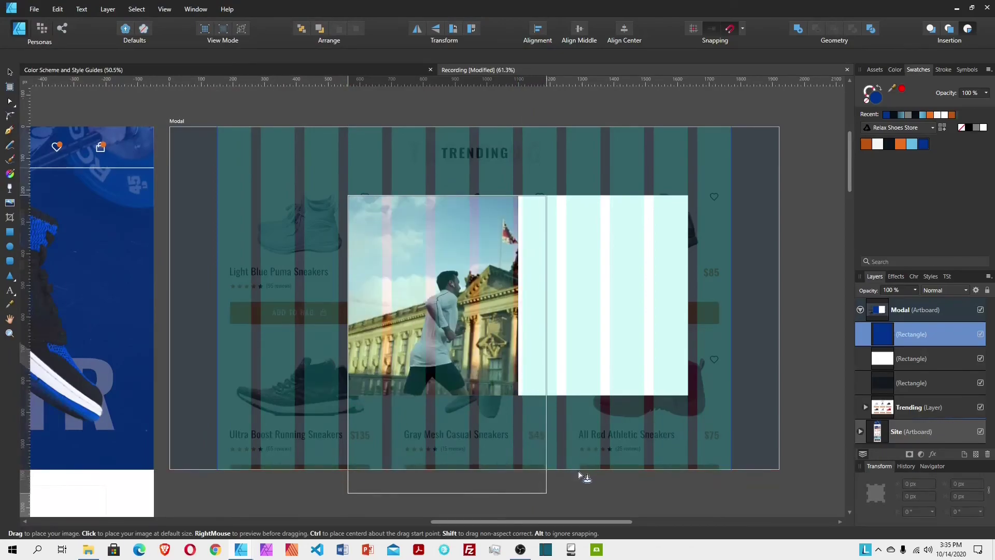
left_click_drag(470, 432, 462, 353)
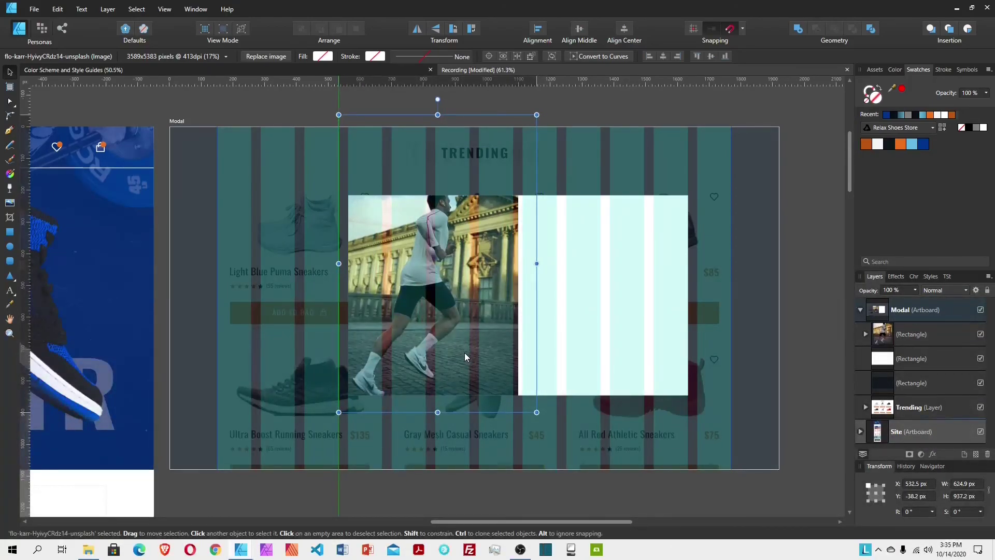
Step: Duplicate the photo-filled rectangle and delete the image nested inside the copy
left_click(908, 343)
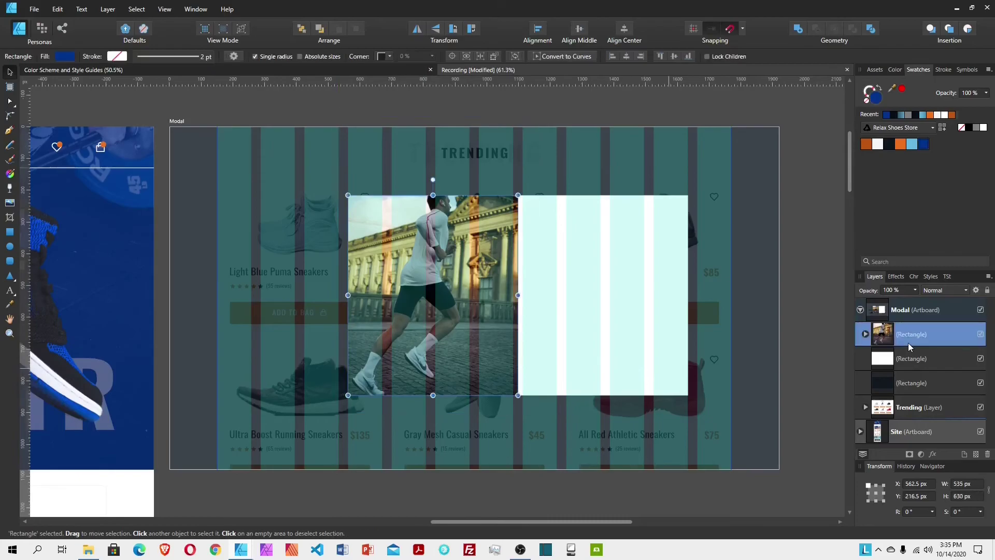
key("ctrl+j")
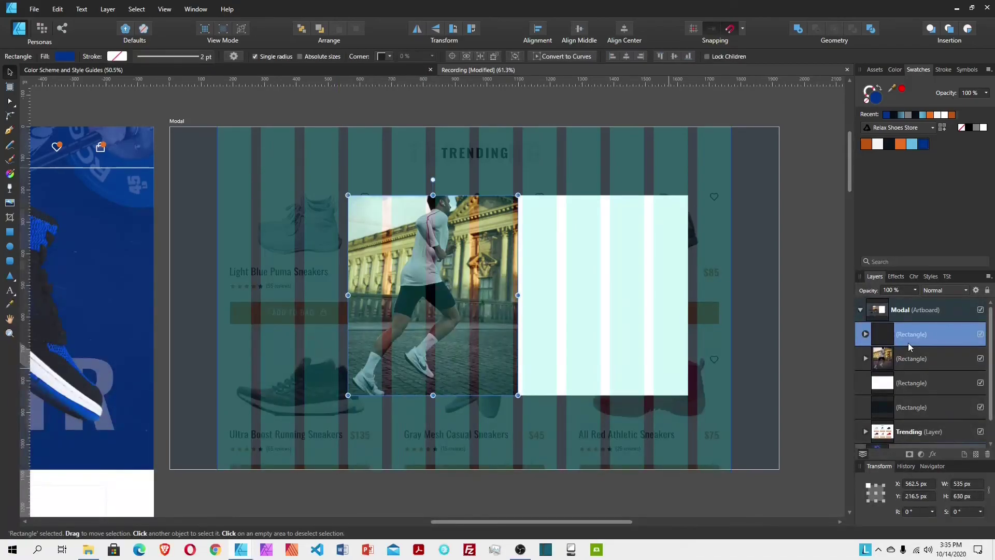
left_click(865, 334)
left_click(919, 361)
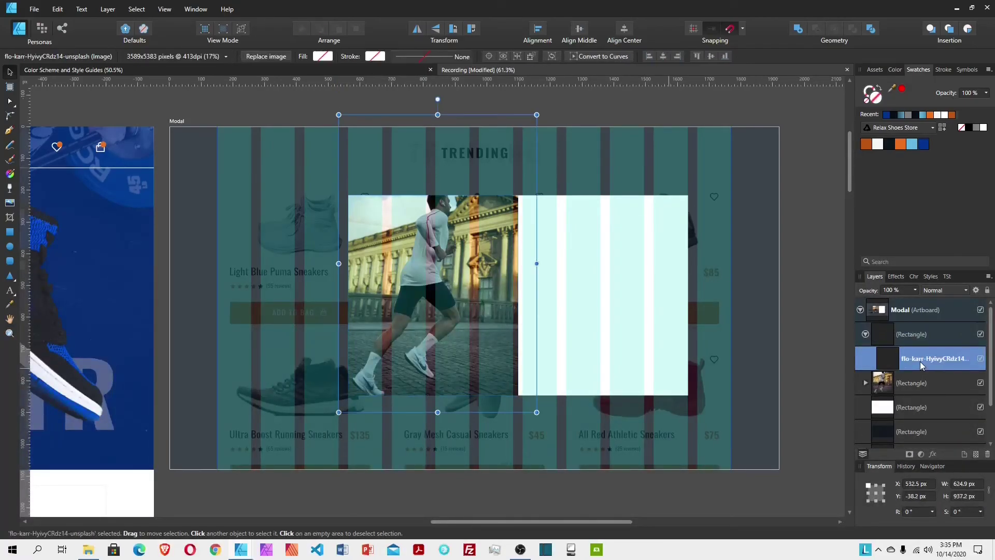
key("Delete")
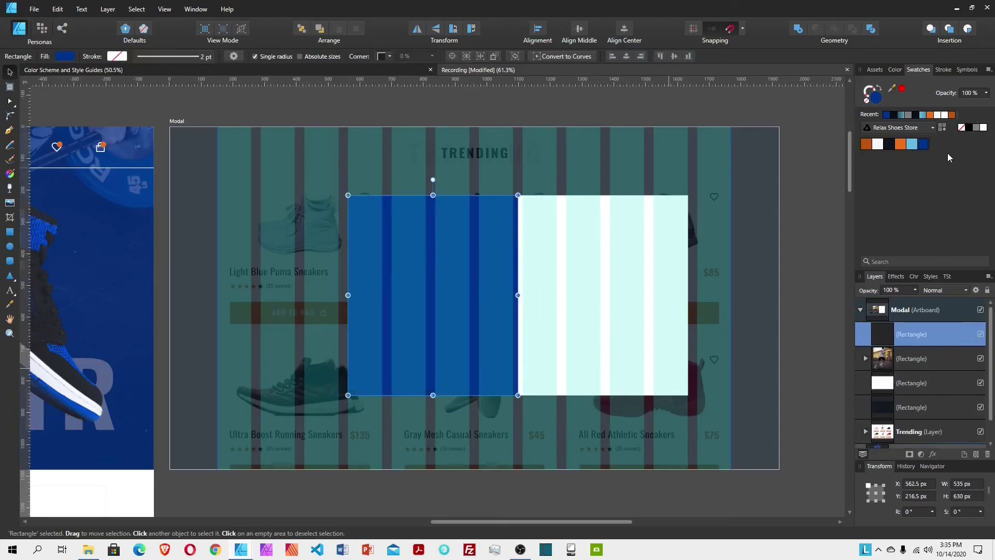
Step: Set the blue copy's fill opacity to 80 % and nest it inside the photo rectangle as an overlay above the image
left_click(972, 98)
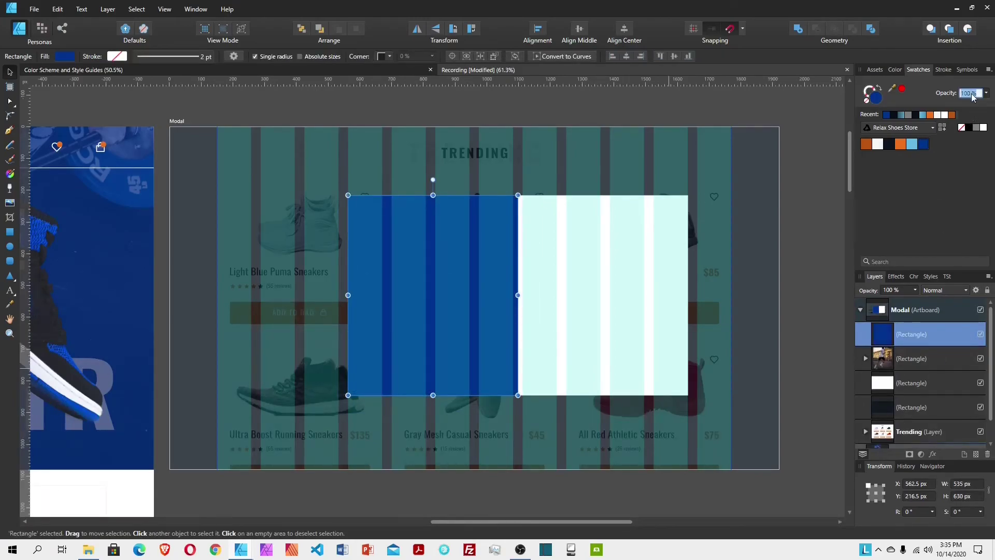
type("7")
key("BackSpace")
type("80")
key("Return")
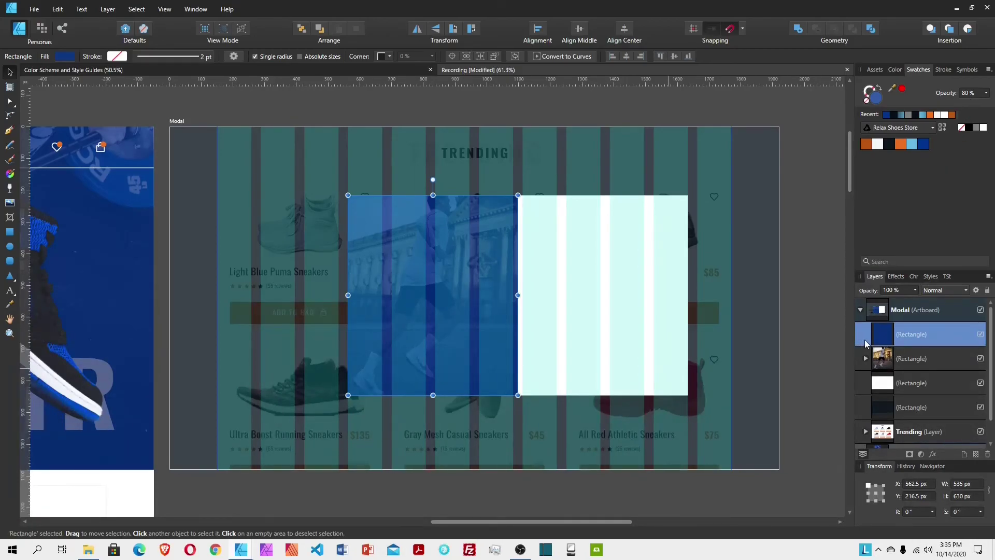
left_click_drag(865, 343, 915, 360)
left_click(910, 337)
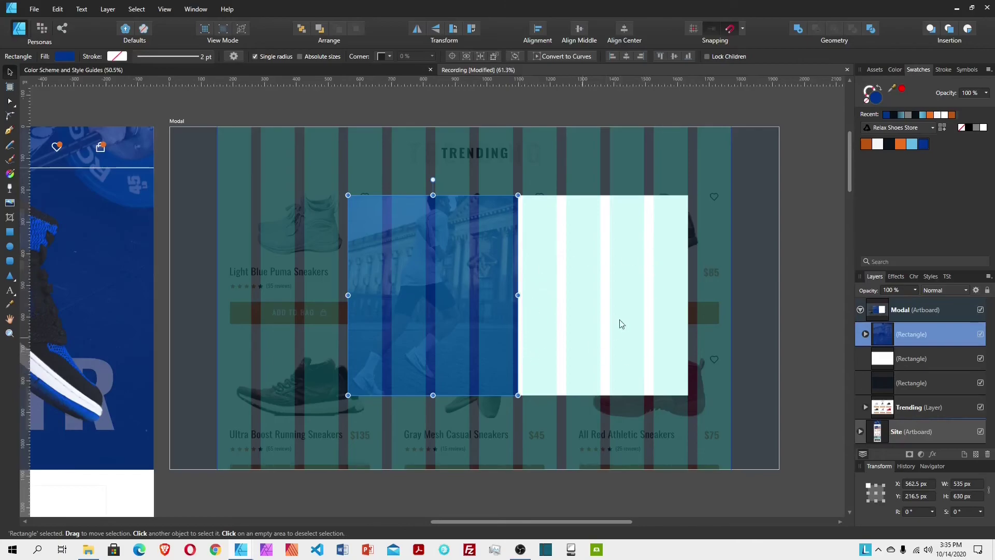
Step: Copy the dark 40 px Trending title from the section-heading group, paste it above the white pop-up rectangle and position it near the white half's upper-left area
left_click(865, 408)
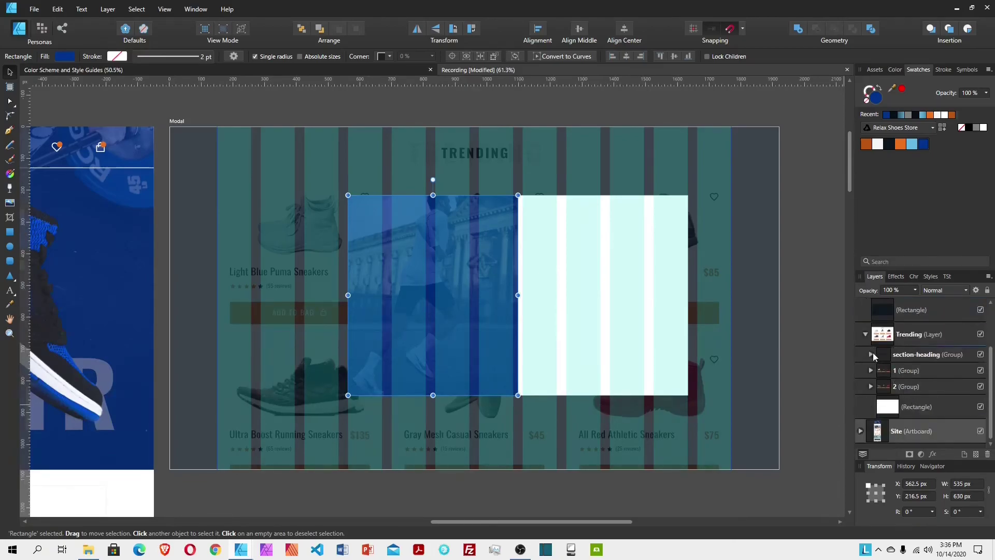
left_click(871, 354)
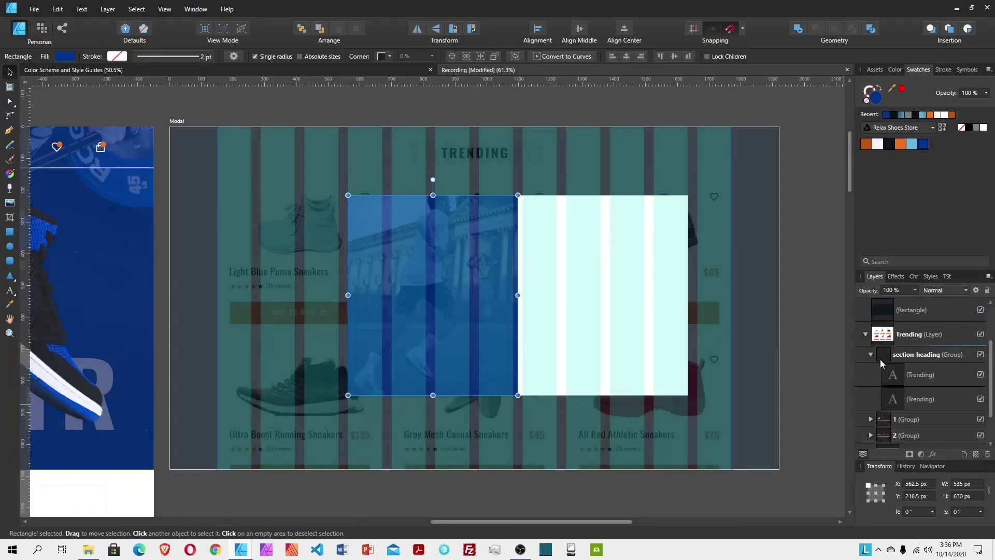
left_click(924, 400)
left_click(922, 377)
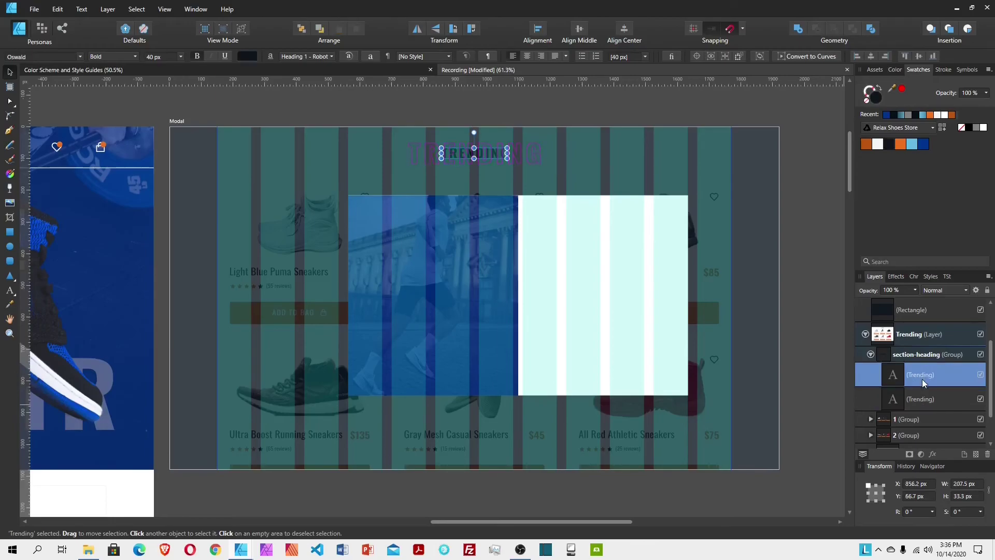
left_click(573, 285)
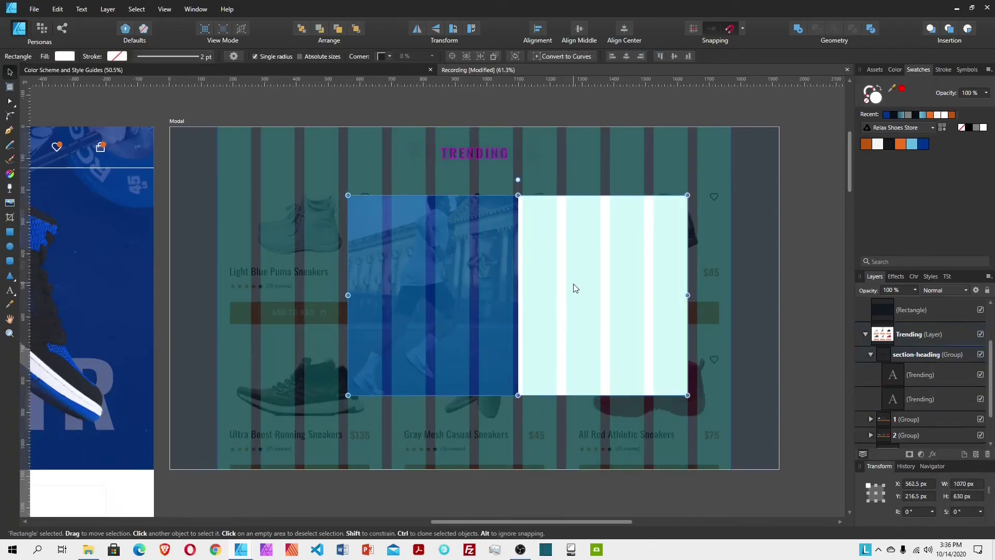
left_click(865, 335)
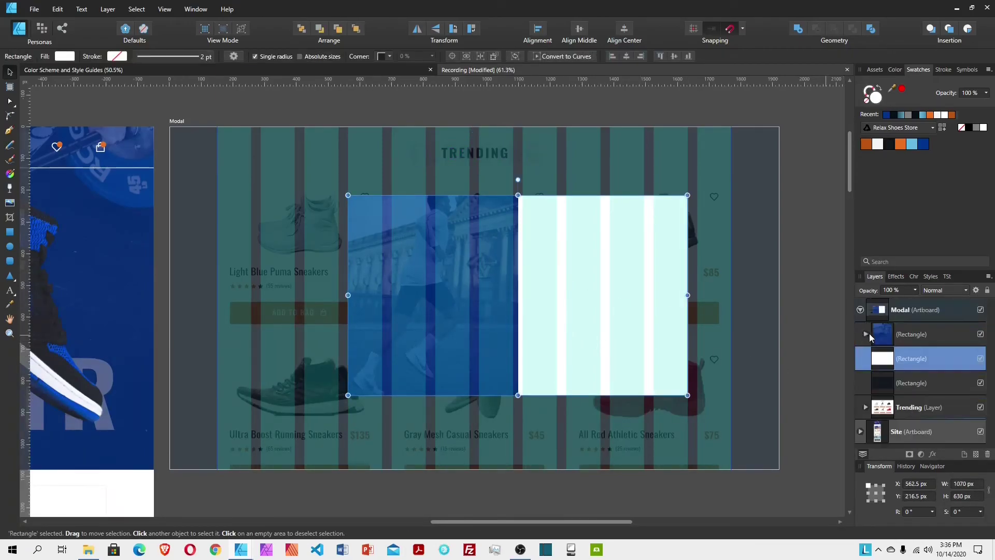
key("ctrl+v")
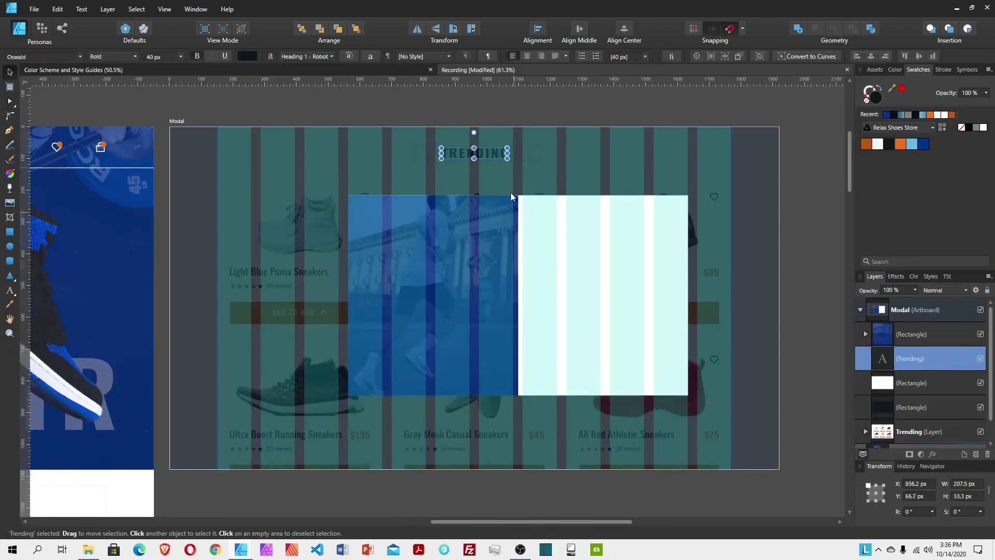
left_click_drag(499, 165, 574, 245)
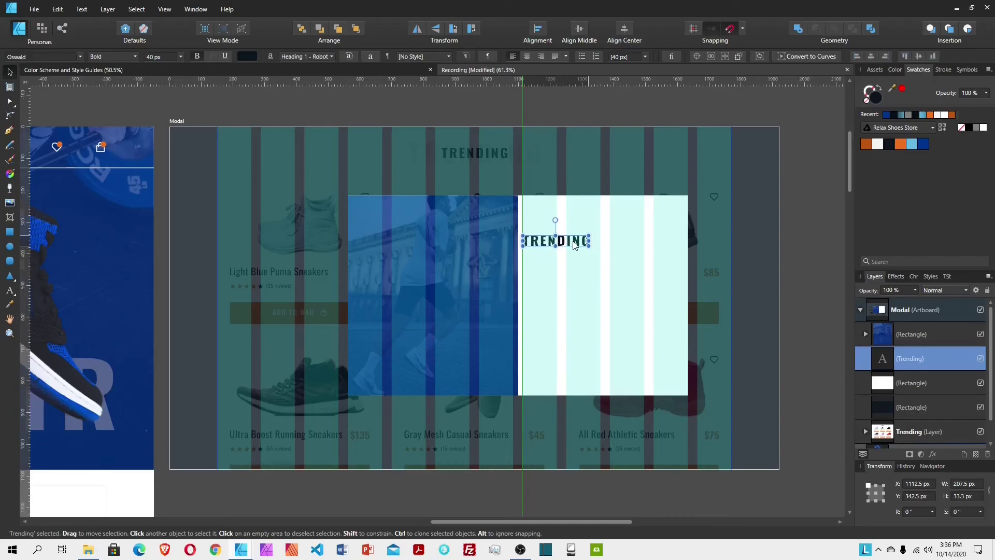
left_click_drag(574, 244, 572, 237)
Step: Change the copied heading's text to "GET COUPON" and leave it selected
double_click(572, 237)
type("GET COUPON")
key("Escape")
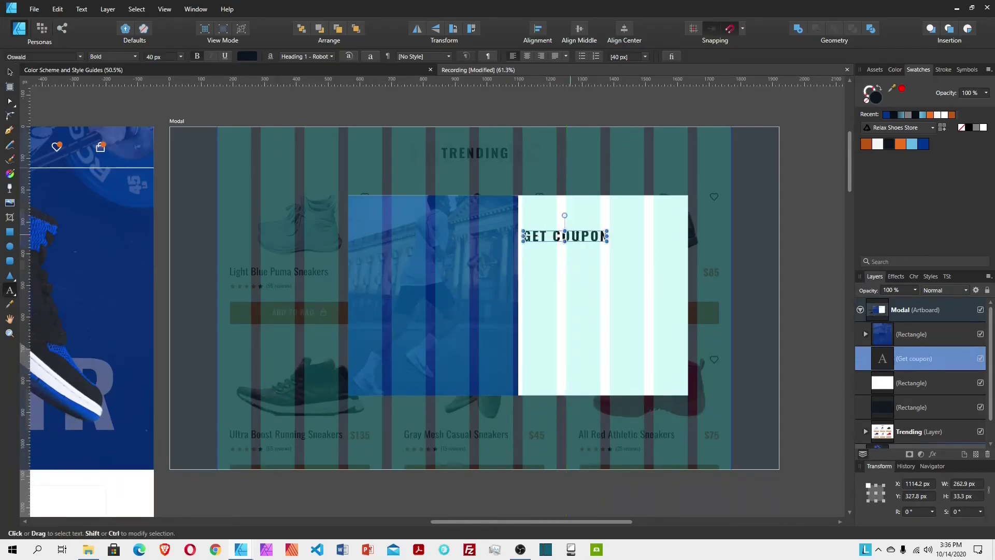
left_click(10, 72)
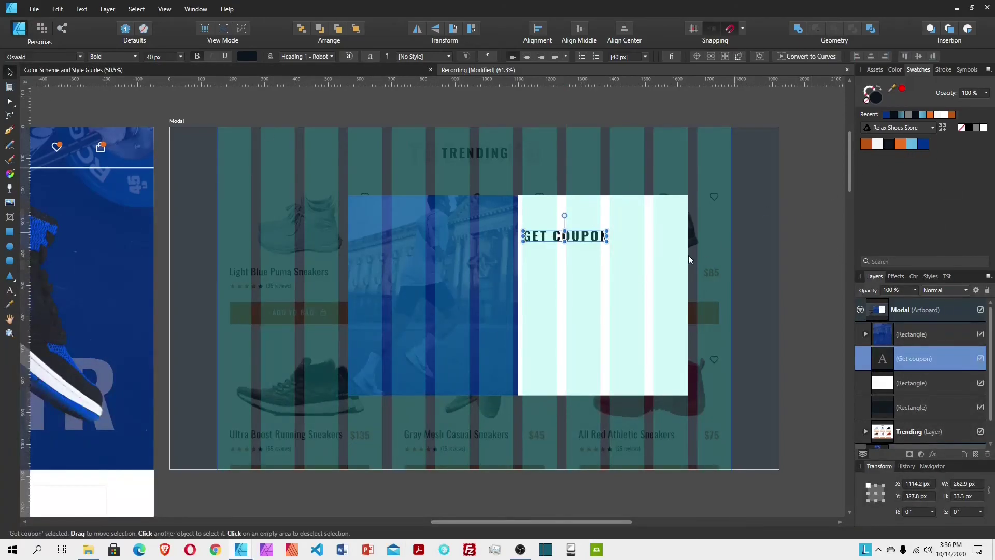
Step: Draw a rectangle about 494 px wide below the GET COUPON heading, aligned with its left edge, and set its height to 60 px
left_click(10, 232)
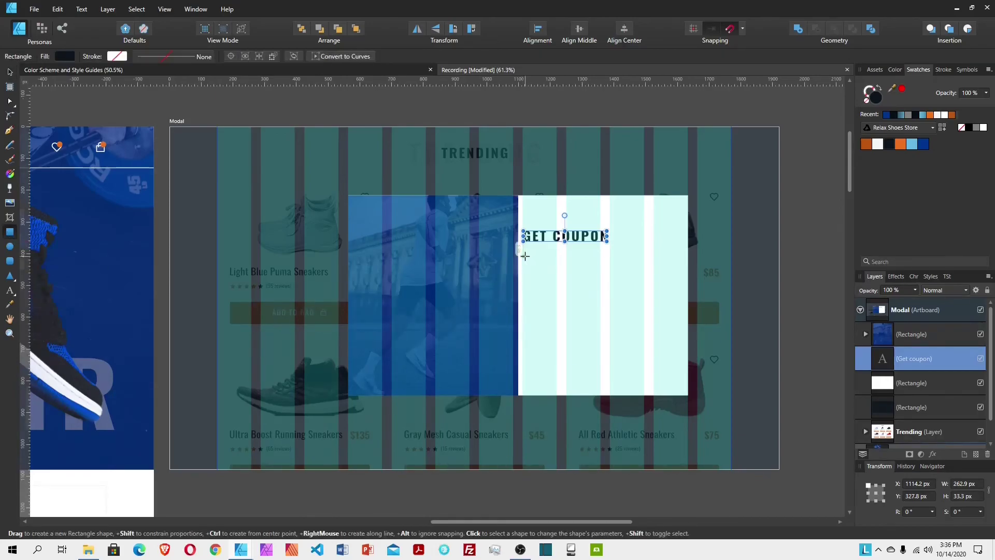
left_click_drag(523, 255, 680, 286)
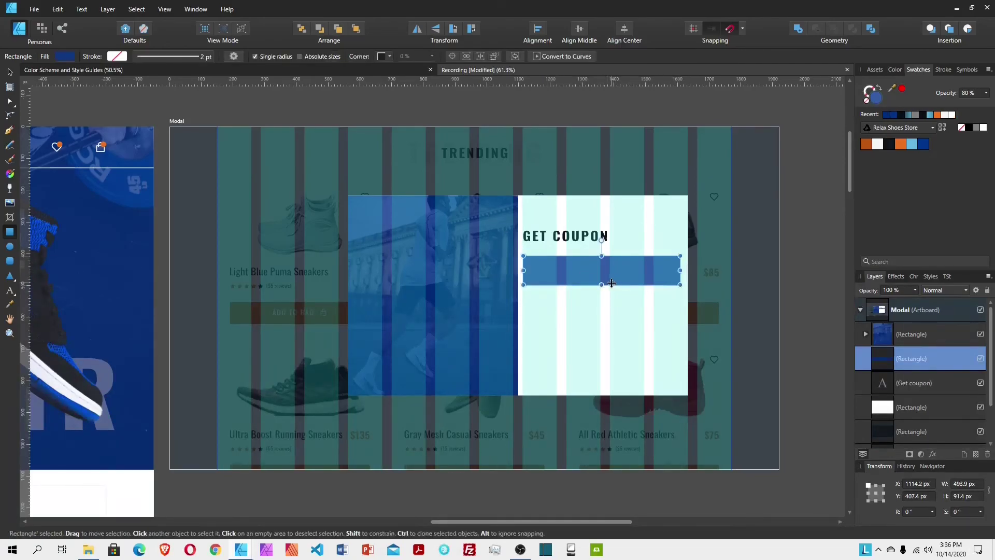
left_click_drag(604, 283, 604, 280)
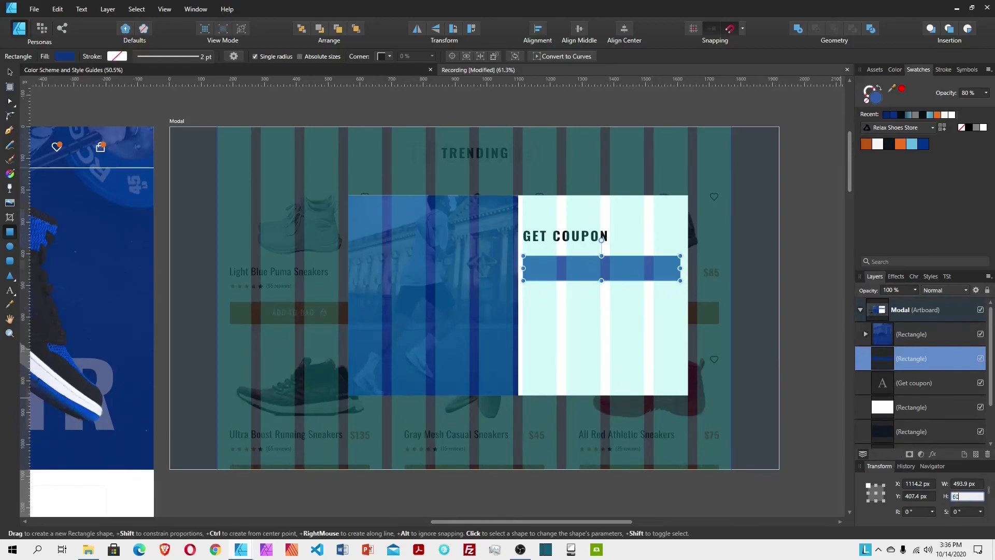
key("Return")
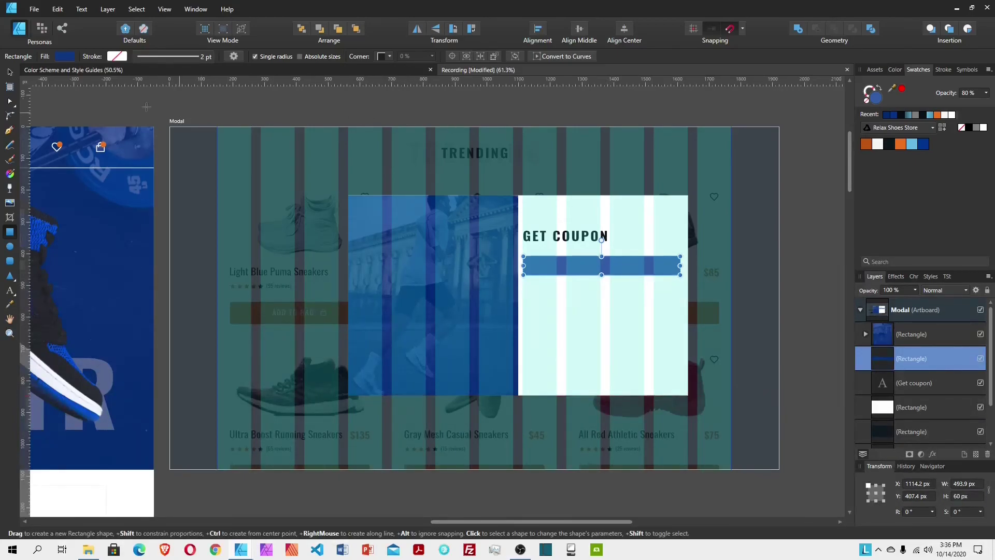
Step: Give the 60 px high rectangle a fully opaque white fill and a very light stroke
key("v")
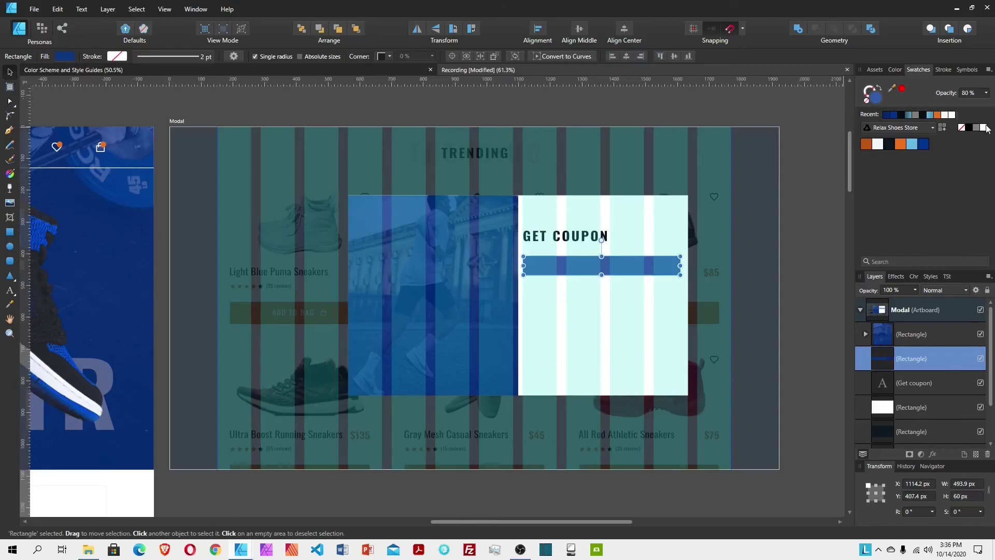
left_click(984, 128)
left_click(878, 144)
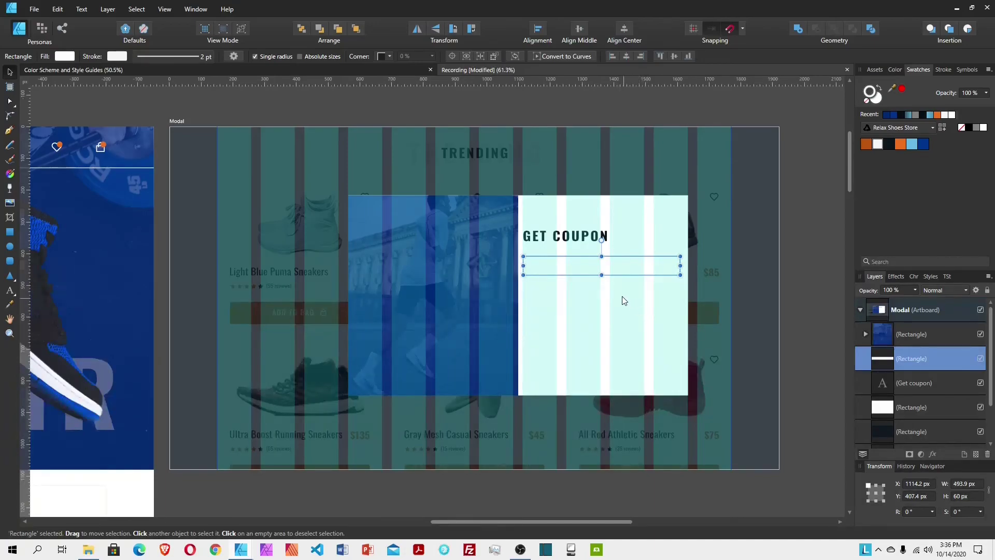
Step: Duplicate the GET COUPON heading above the white field rectangle and place the copy inside that field
left_click(10, 333)
left_click(626, 266)
left_click_drag(626, 266, 727, 338)
left_click_drag(702, 296, 719, 313)
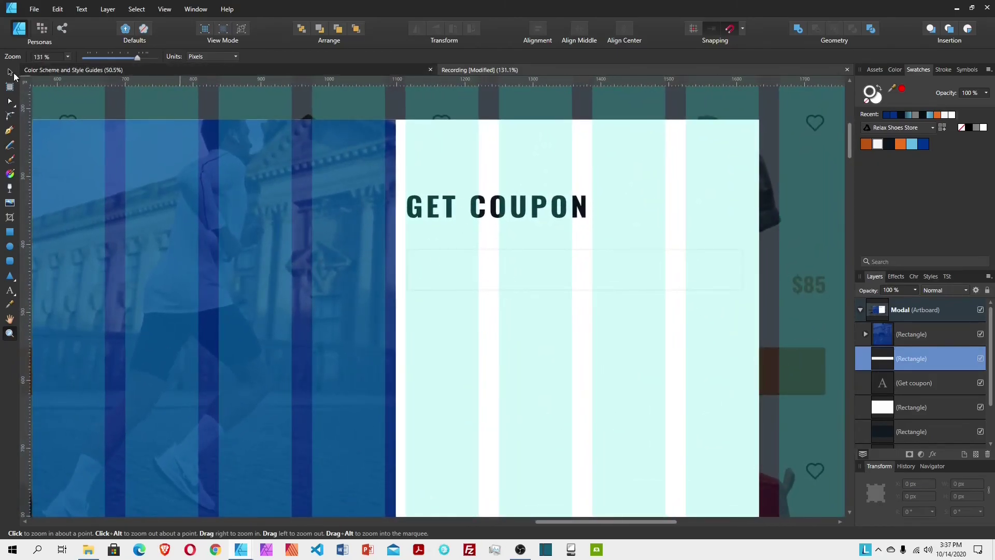
left_click(10, 72)
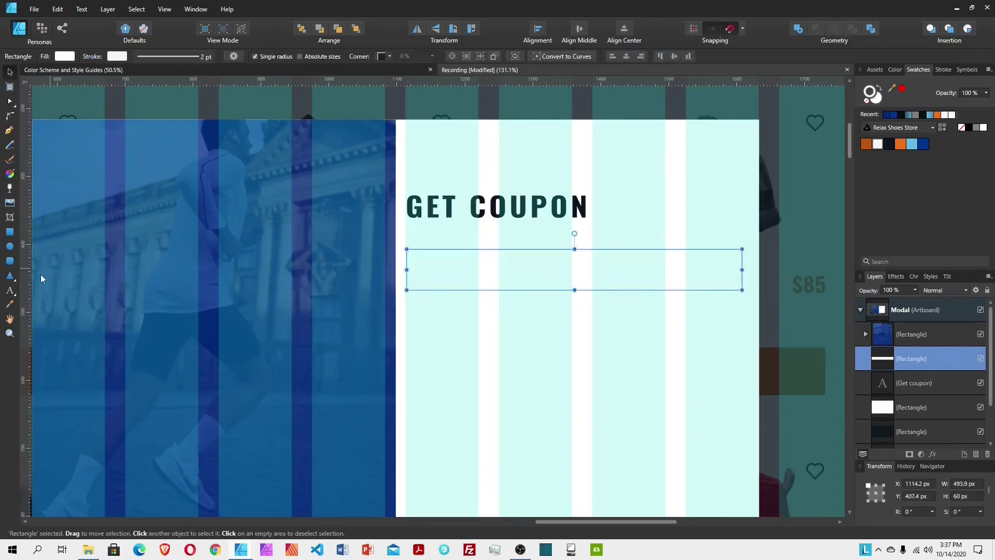
left_click(511, 214)
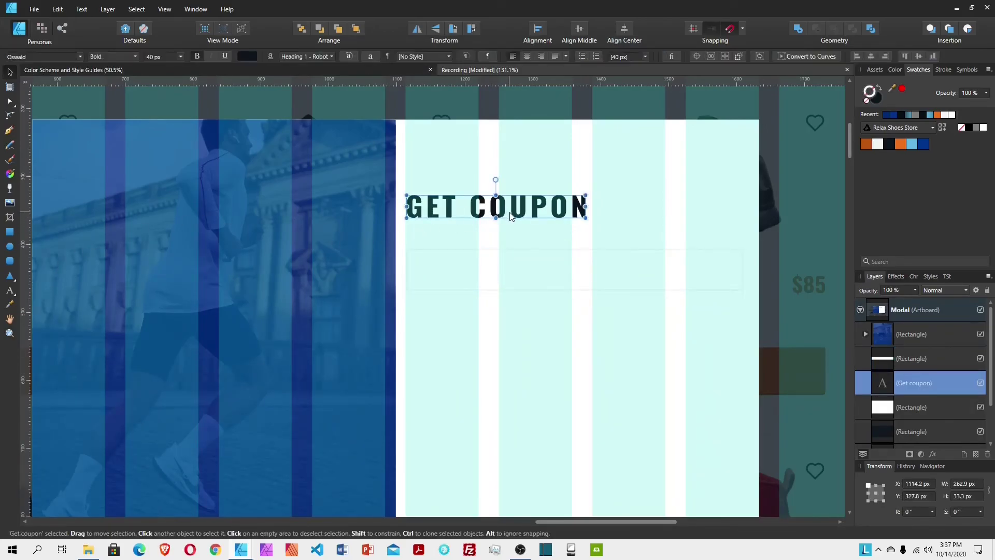
left_click(548, 291)
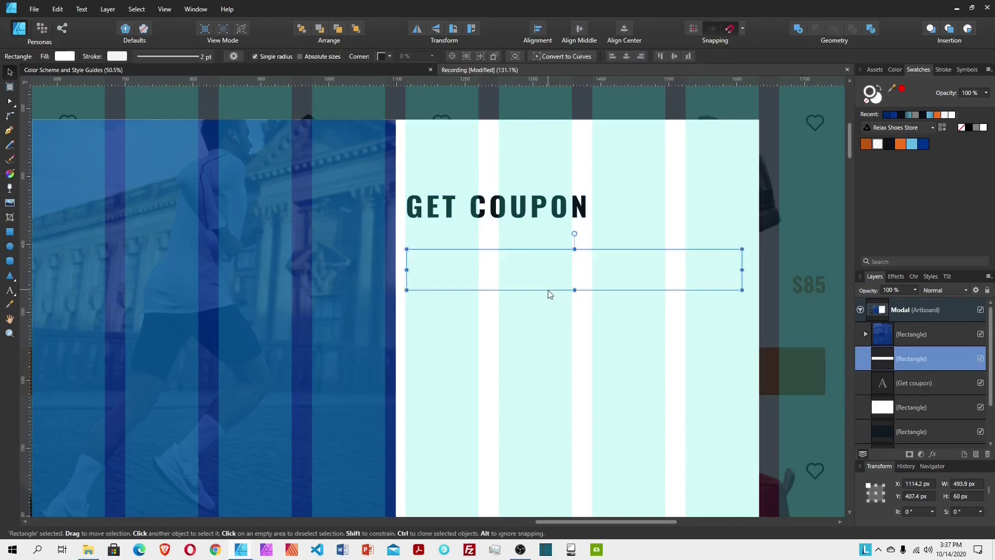
key("ctrl+v")
left_click_drag(536, 215, 572, 279)
Step: Change the text inside the field to "ENTER YOUR EMAIL ADDRESS"
double_click(576, 270)
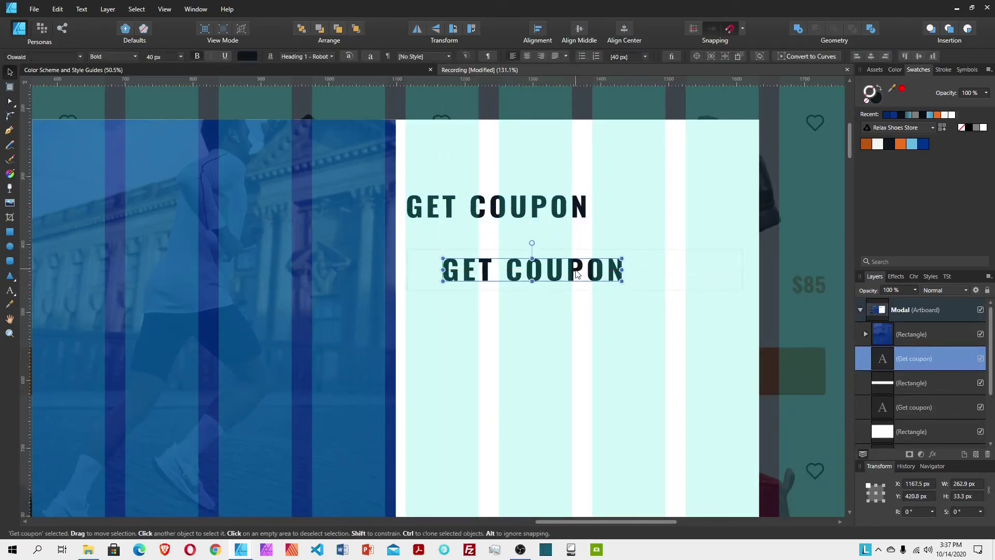
key("ctrl+a")
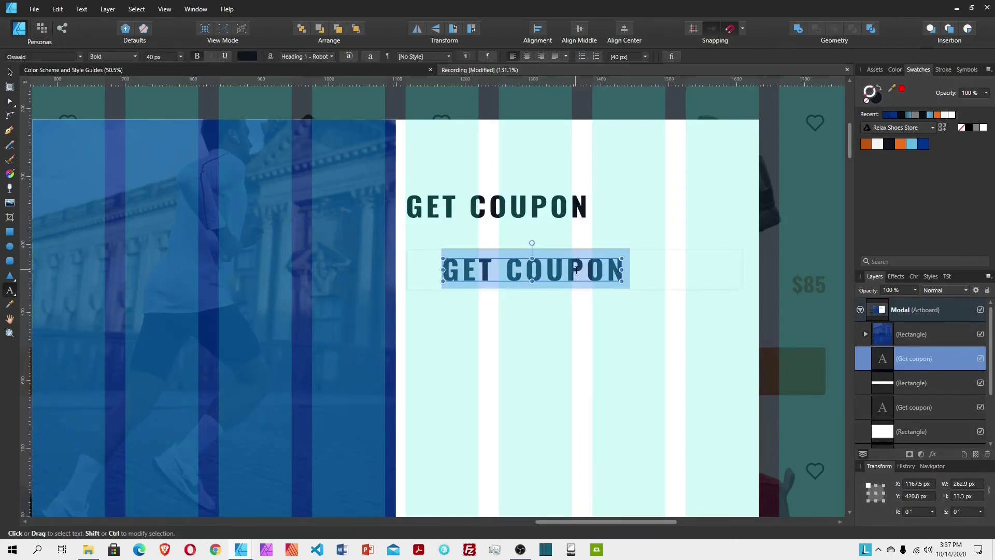
type("ENTER YO")
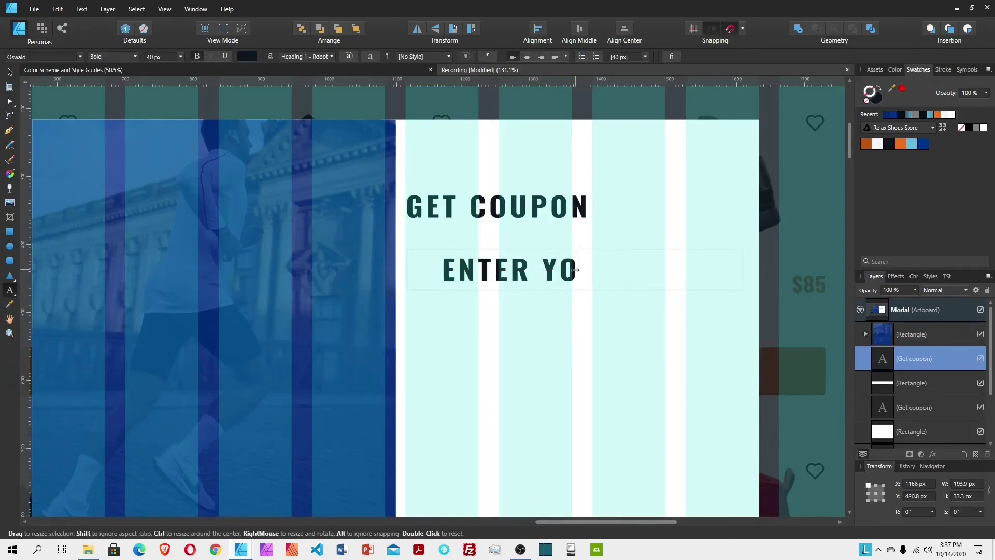
type("UR EM")
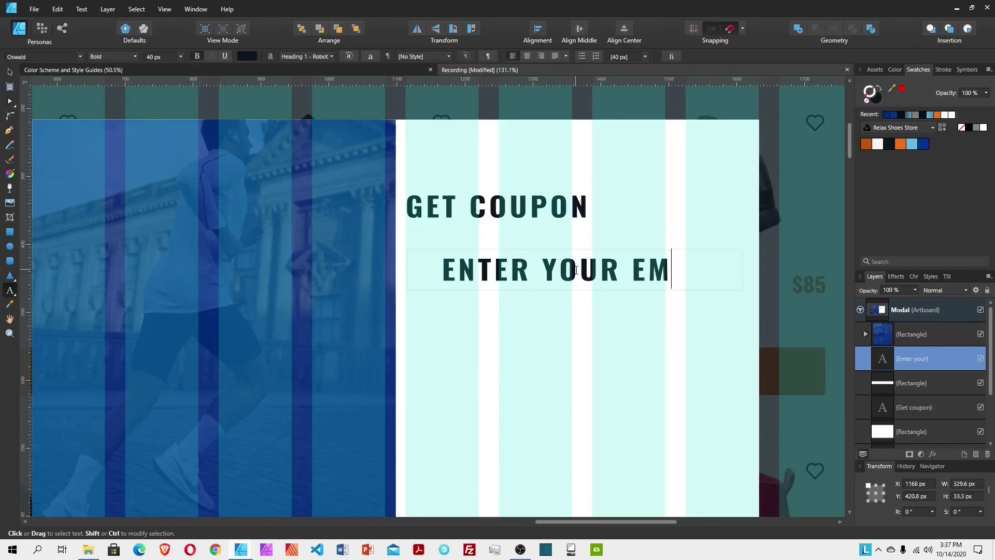
type("AIL ADDRESS")
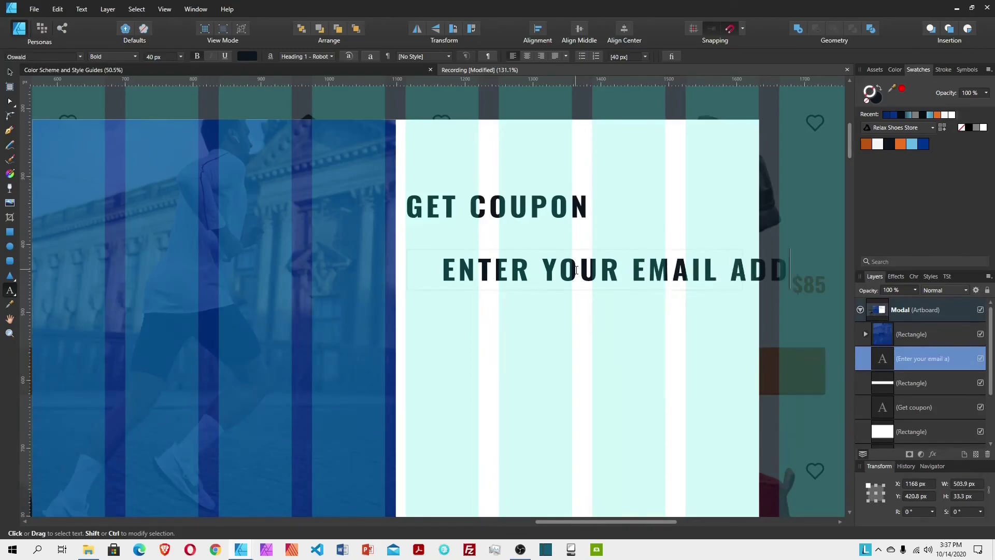
key("Escape")
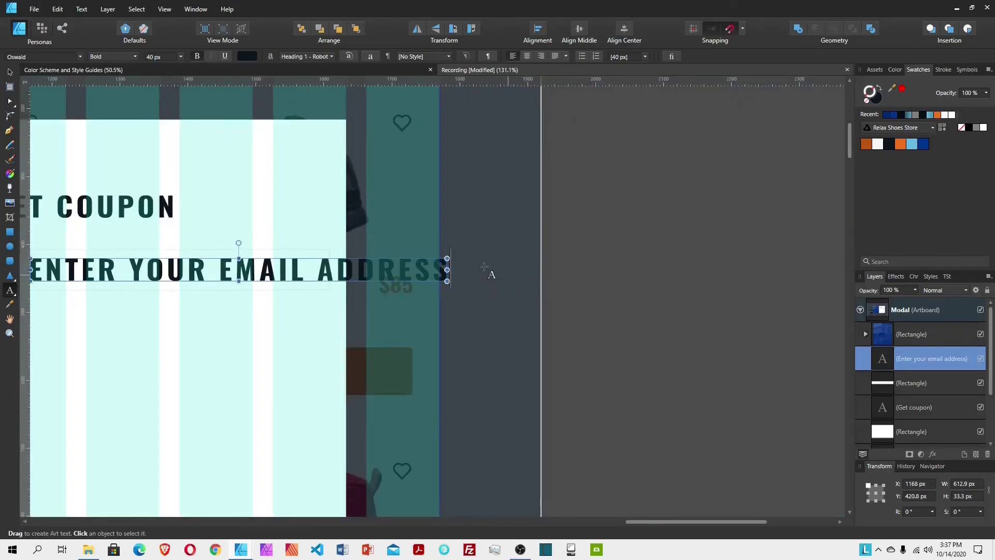
Step: Reduce the email placeholder text to a font size of 16 px
left_click(9, 72)
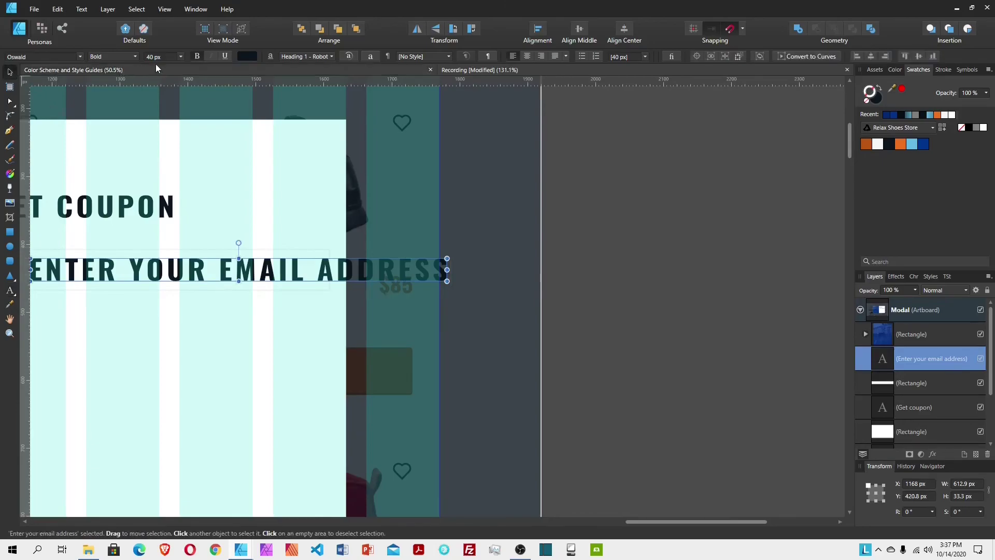
left_click(155, 56)
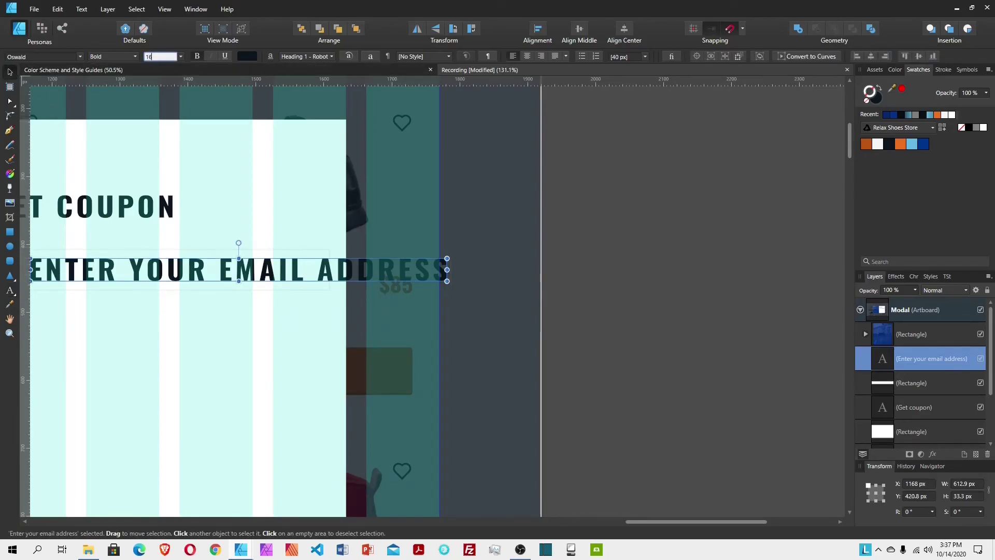
key("Return")
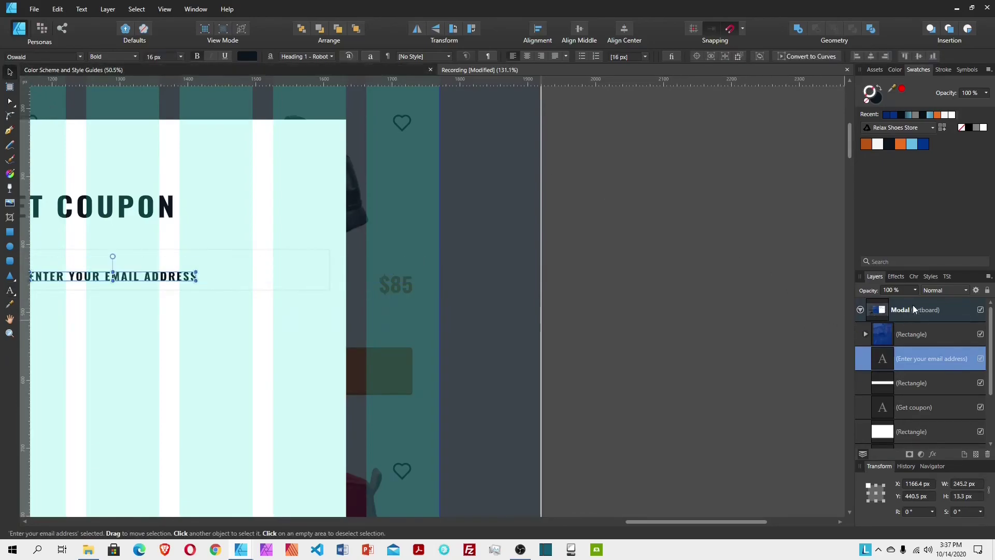
Step: Turn off All Caps for the email placeholder text and set its tracking to 0 ‰
left_click(913, 276)
left_click(953, 413)
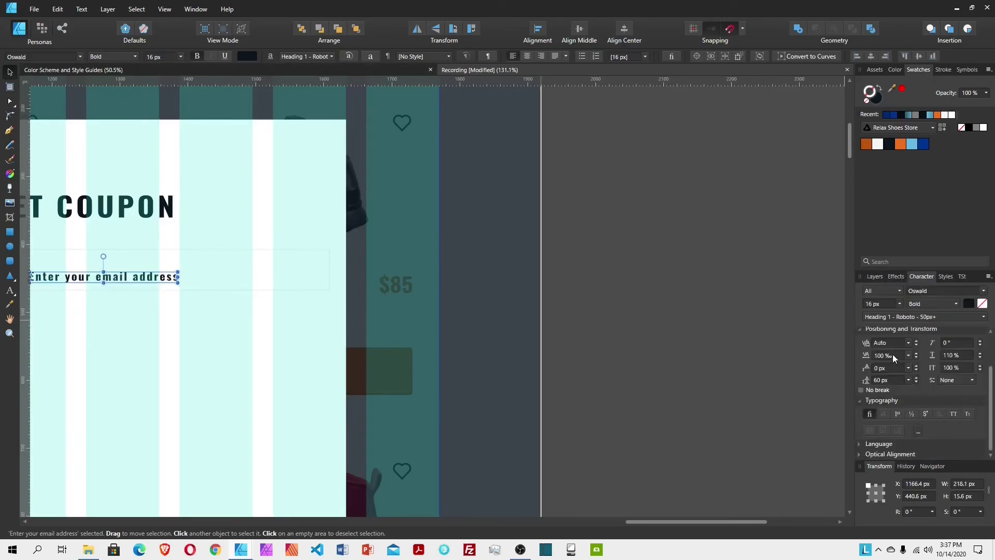
type("1")
key("Return")
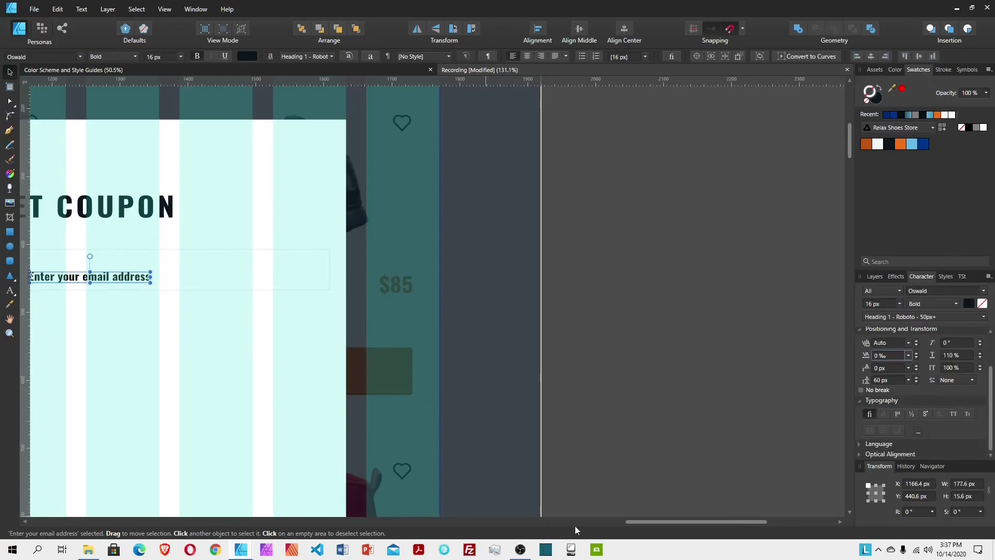
Step: Set the email placeholder text's Oswald font weight to Regular
left_click_drag(637, 522, 526, 522)
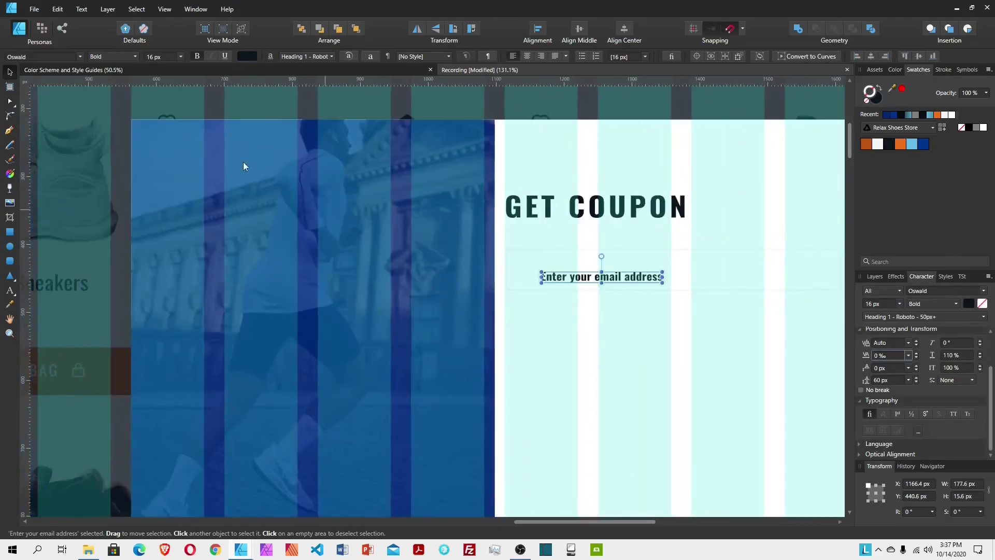
left_click(110, 57)
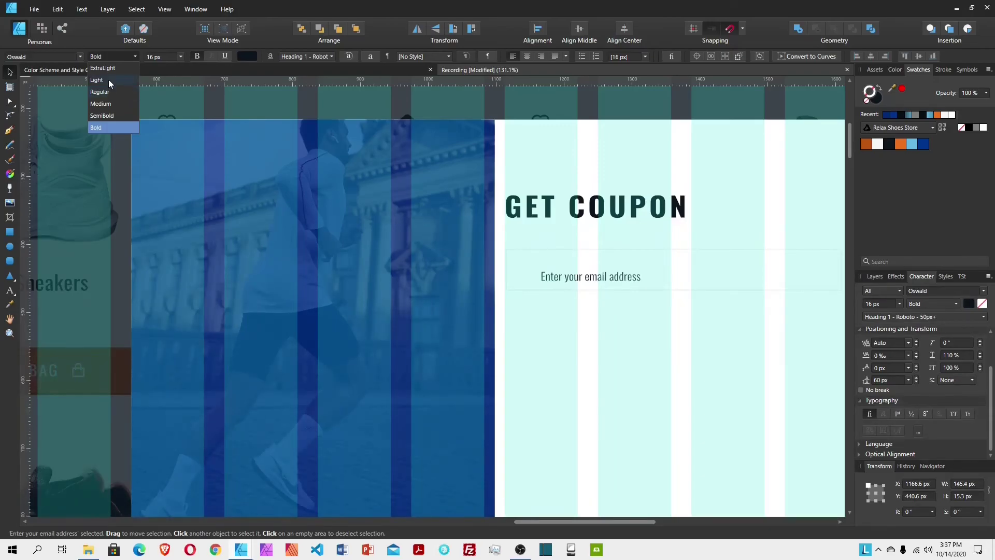
left_click(110, 92)
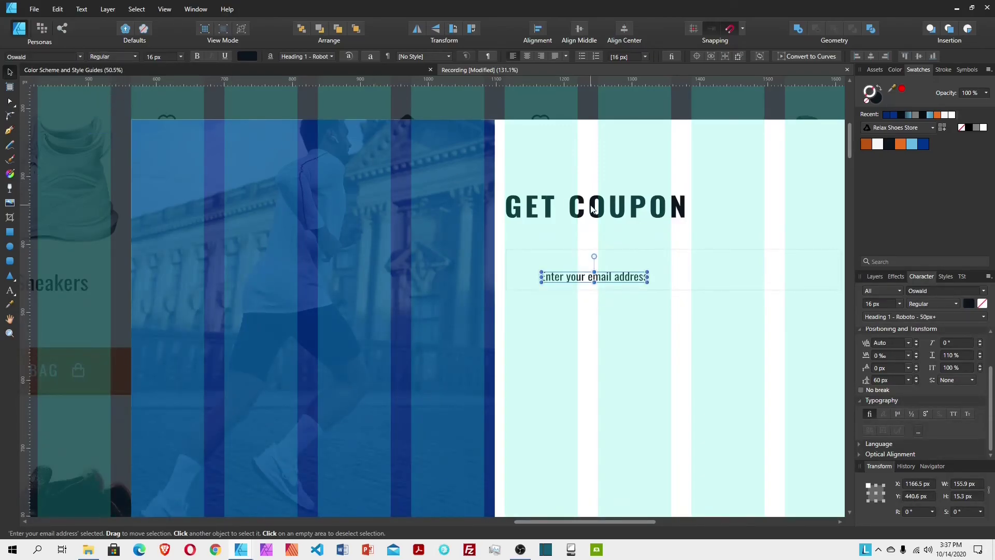
Step: Centre the email placeholder vertically within the field rectangle and move it flush with the field's left edge
left_click(633, 290, "shift")
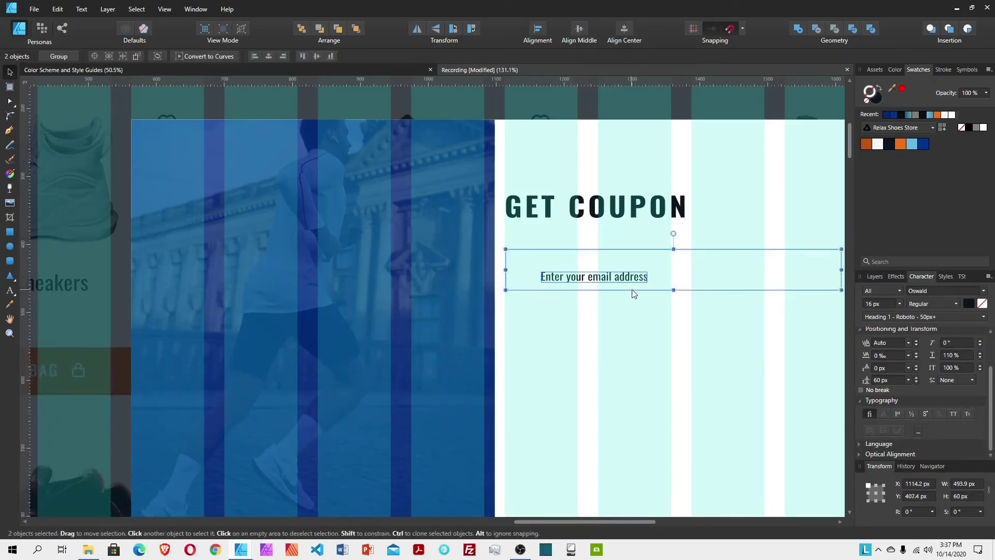
left_click(579, 29)
left_click(578, 273)
left_click_drag(577, 273, 544, 270)
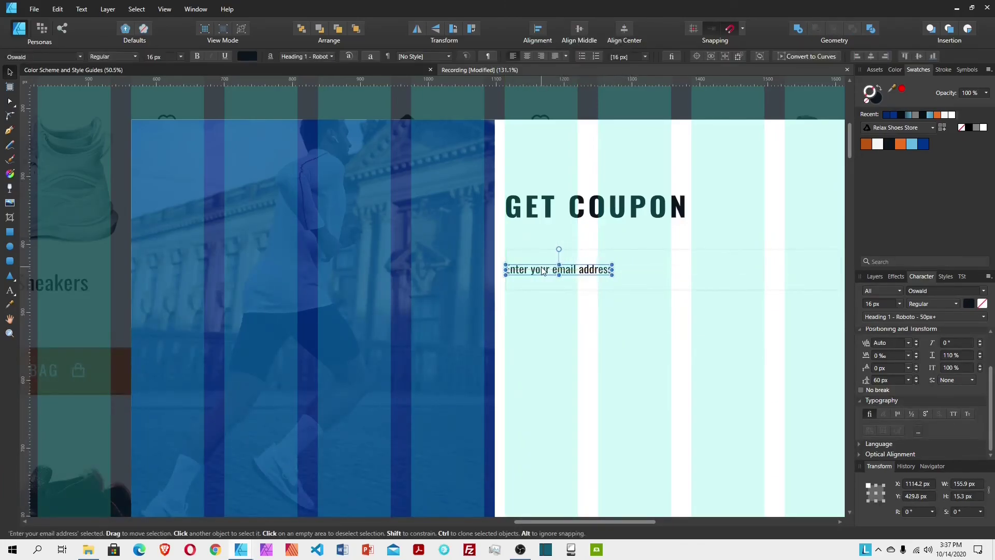
Step: Indent the email placeholder text 40 px from the field's left edge and save the document
key("shift+Right")
key("shift+Right")
key("shift+Right")
key("shift+Right")
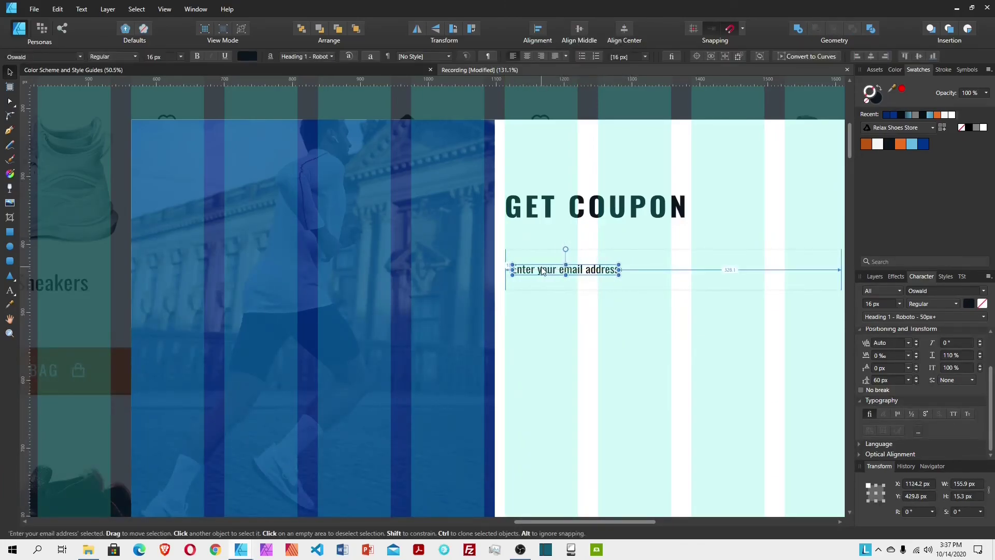
key("ctrl+s")
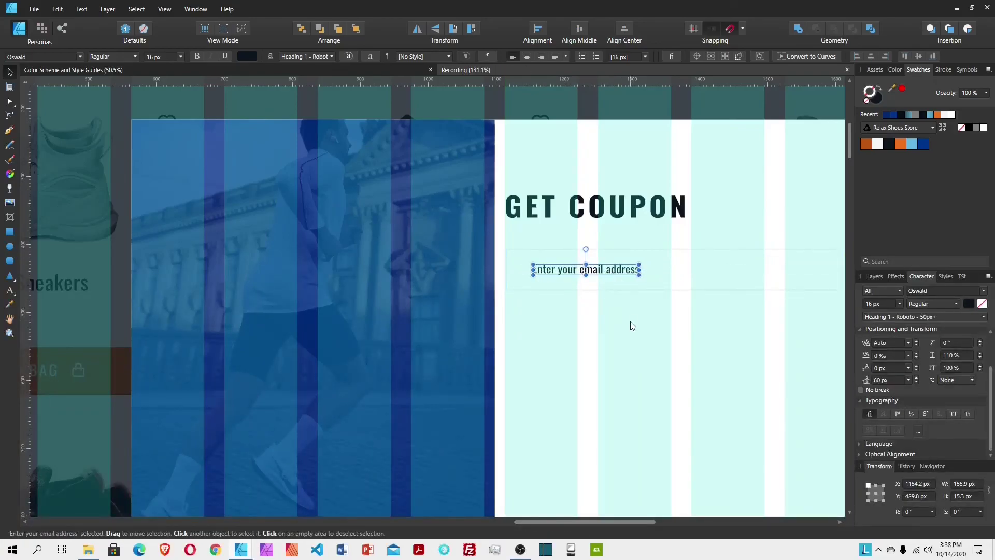
Step: Copy the orange BUTTON component from the Color Scheme and Style Guides document and place it below the email field, left-aligned with it
scroll(599, 302, "down", 3)
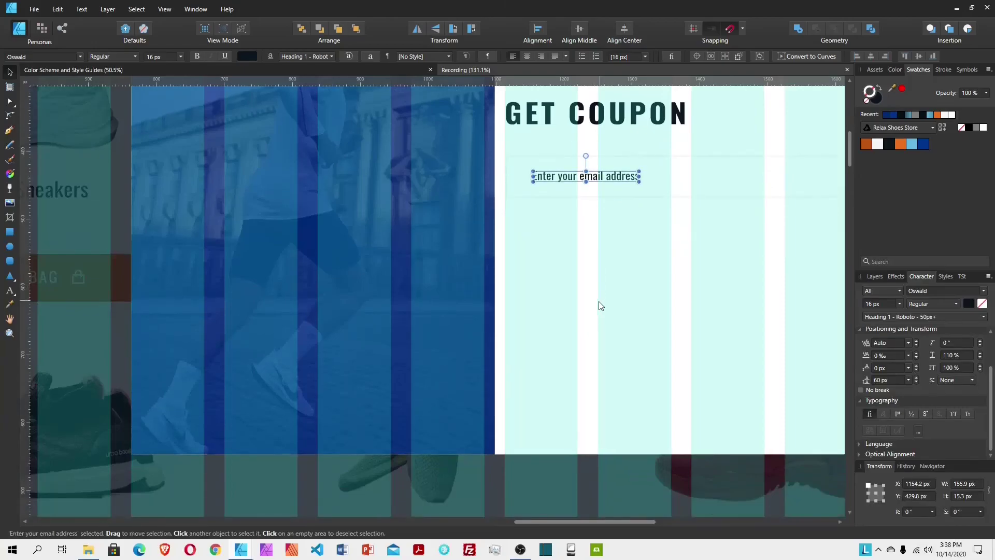
left_click(205, 69)
left_click(80, 132)
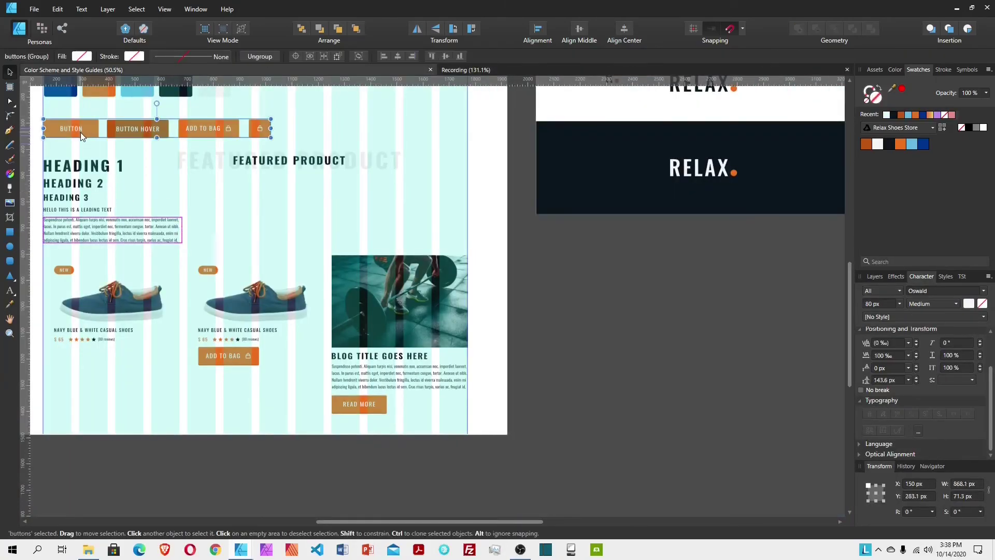
left_click(81, 133)
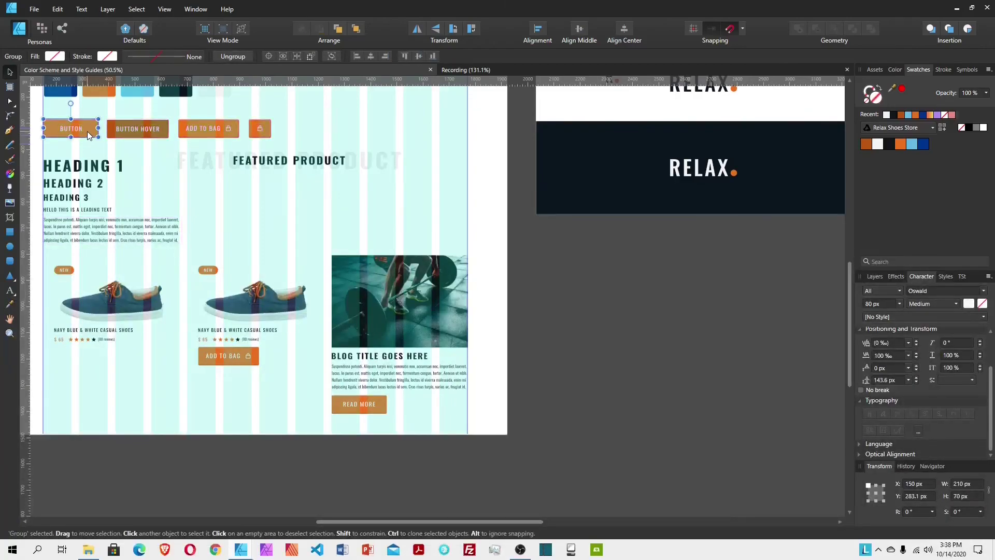
left_click(615, 69)
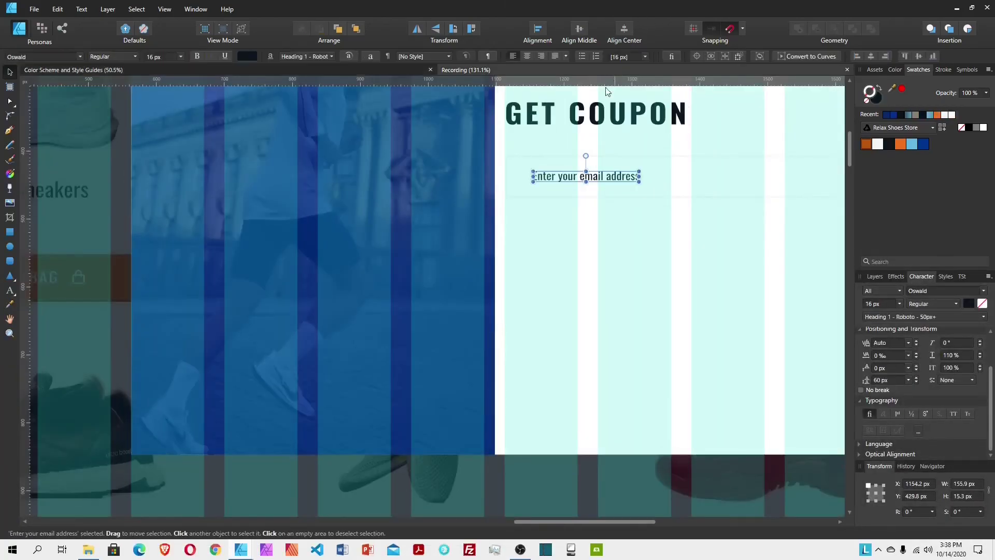
left_click(637, 248)
key("ctrl+v")
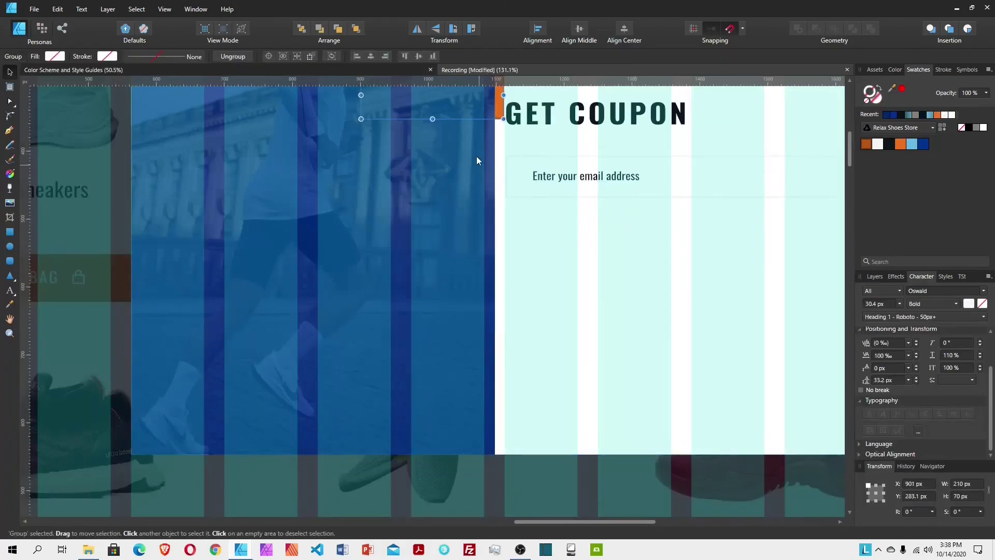
left_click_drag(560, 180, 640, 250)
Step: Change the pasted button's label to GET COUPON
double_click(595, 242)
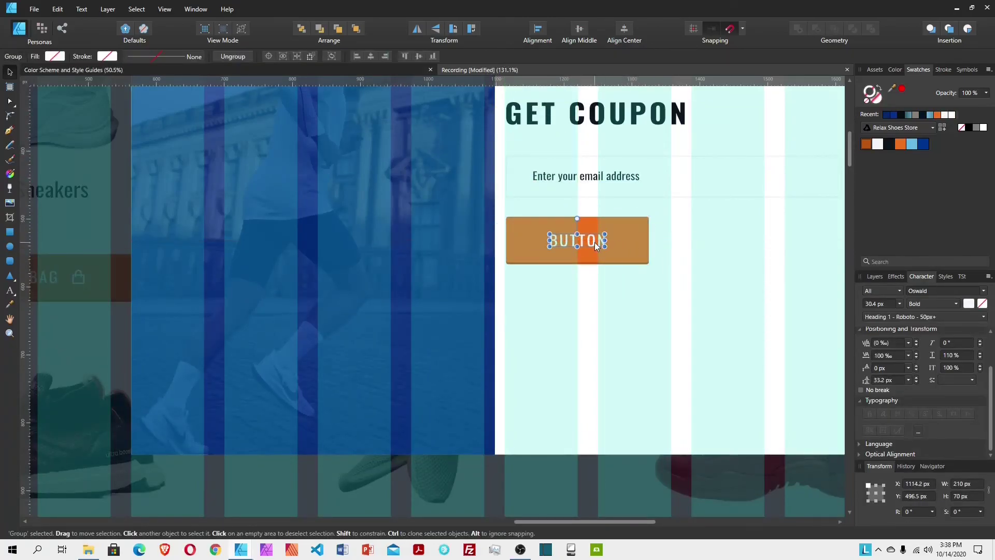
double_click(589, 240)
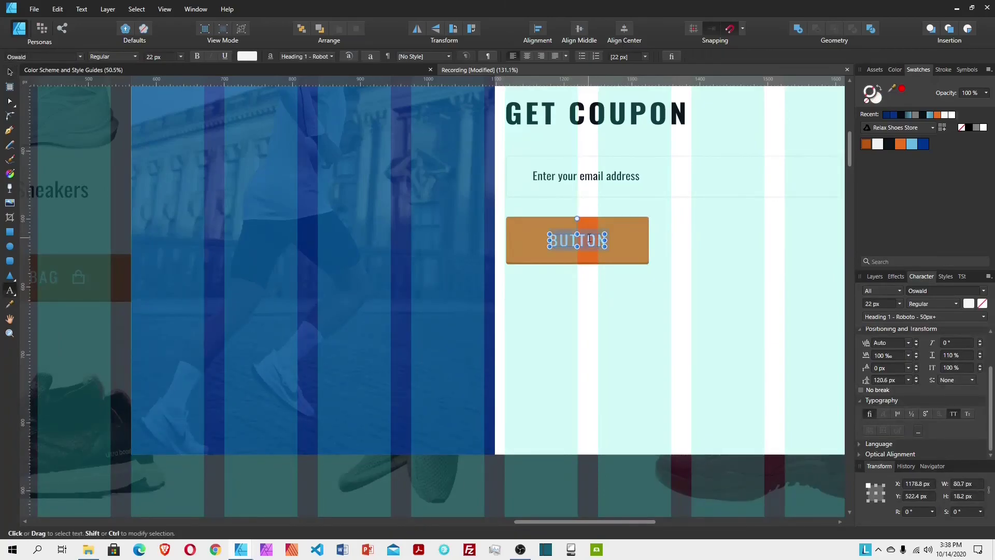
type("GET COUPON")
key("Escape")
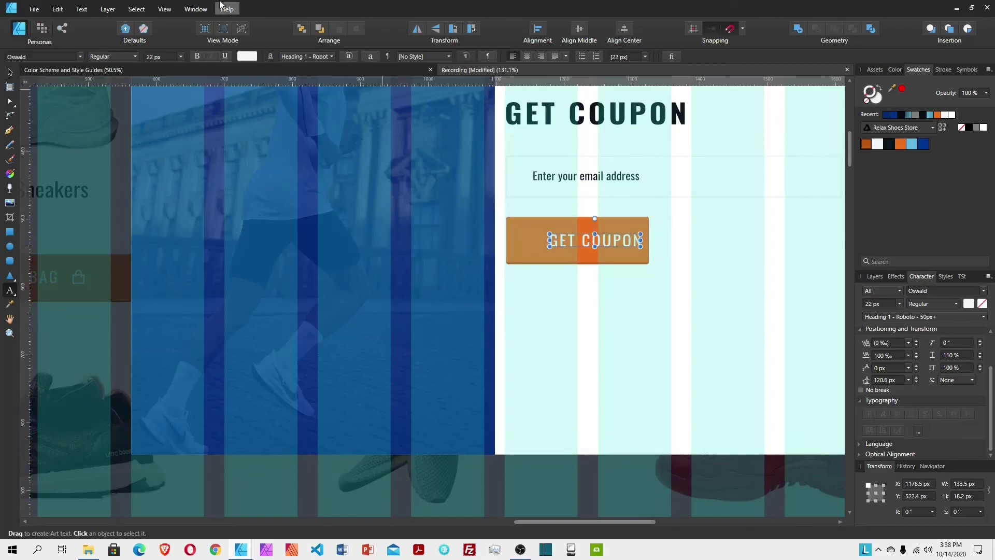
Step: Centre the GET COUPON label horizontally and vertically on its orange button background
left_click(9, 72)
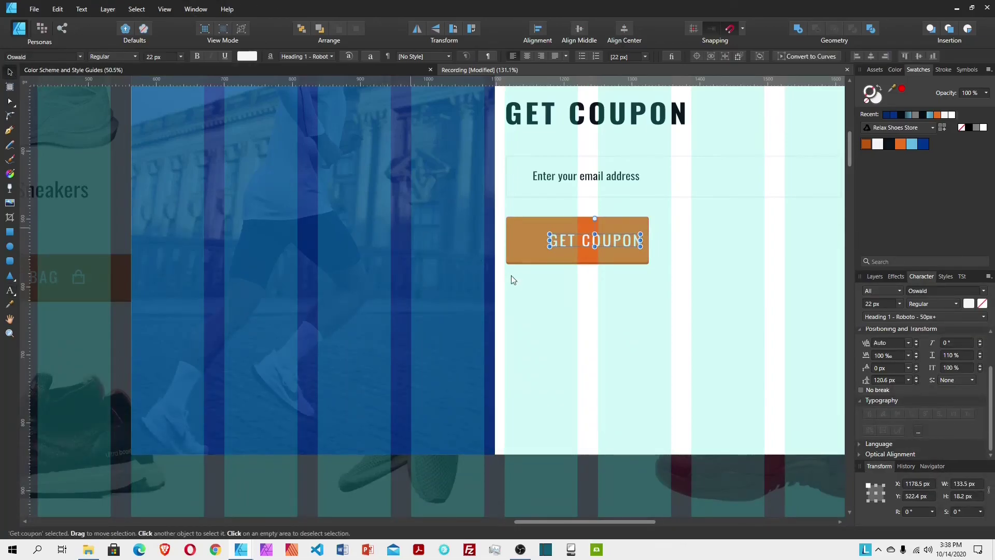
left_click(527, 251, "shift")
left_click(590, 39)
left_click(628, 39)
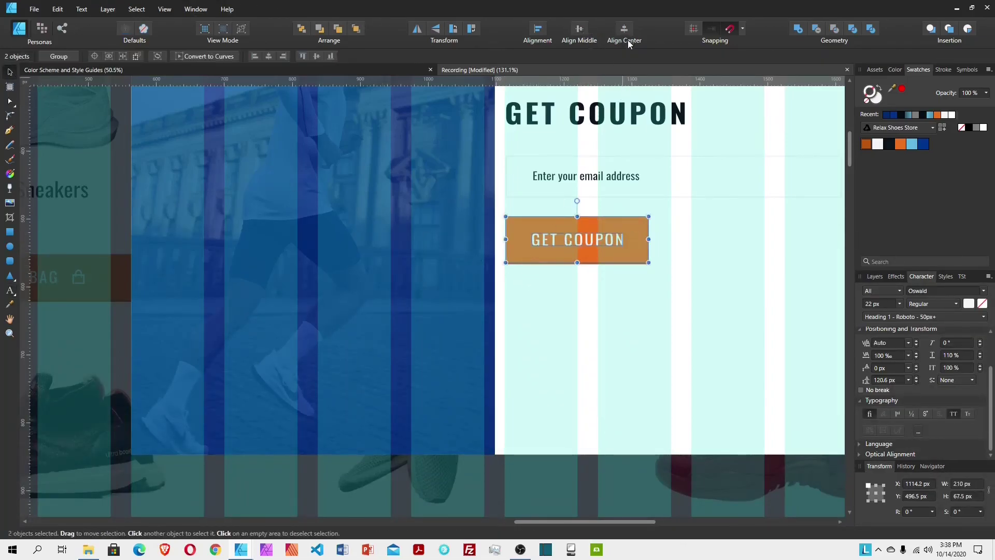
left_click(672, 264)
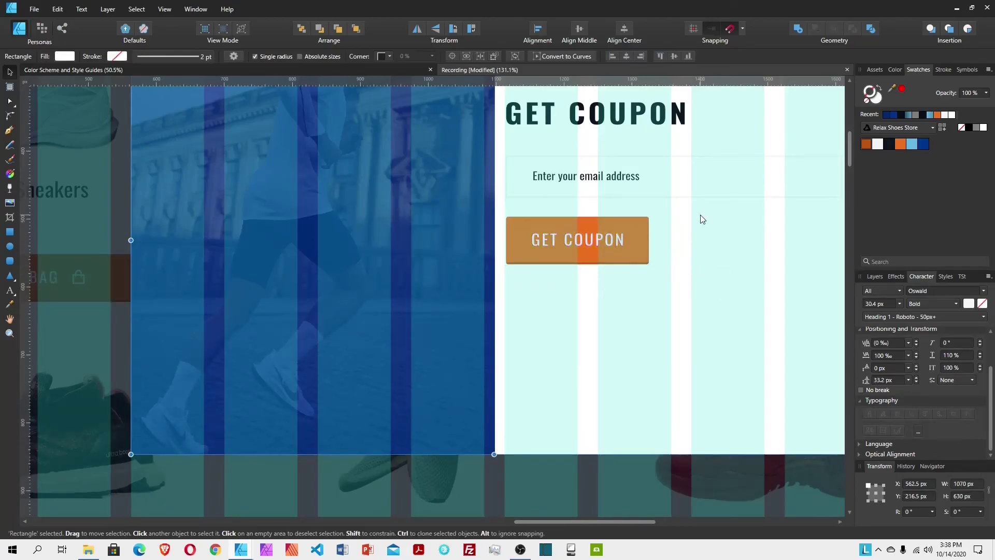
Step: Move the GET COUPON button to about 20 px below the email field, at Y 488 px
left_click(620, 224)
left_click_drag(617, 219, 617, 204)
key("Down")
key("Down")
key("Down")
key("Down")
key("Down")
key("Down")
key("Down")
key("Down")
key("Down")
key("Down")
key("Down")
key("Down")
key("Down")
key("Down")
key("Down")
key("Down")
key("Down")
key("Down")
key("Down")
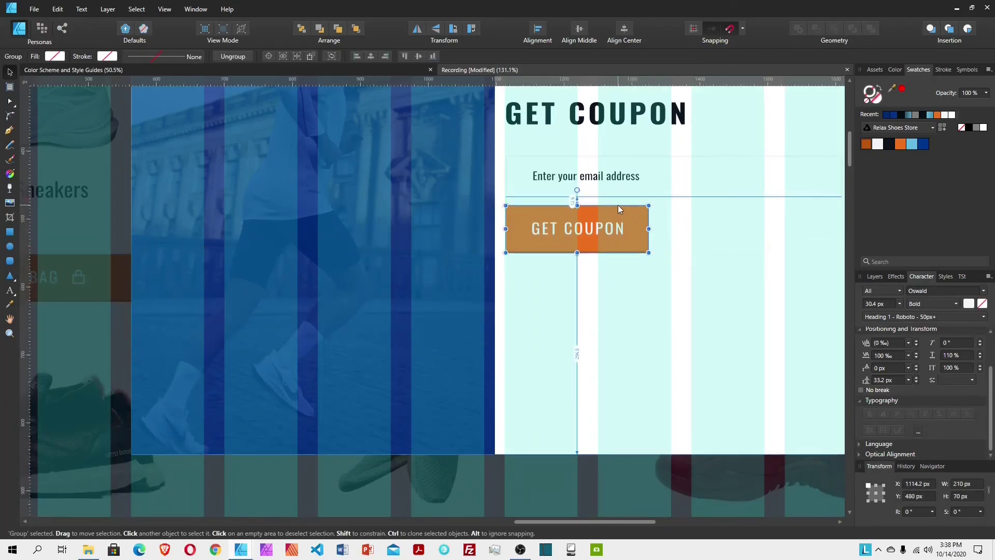
key("Up")
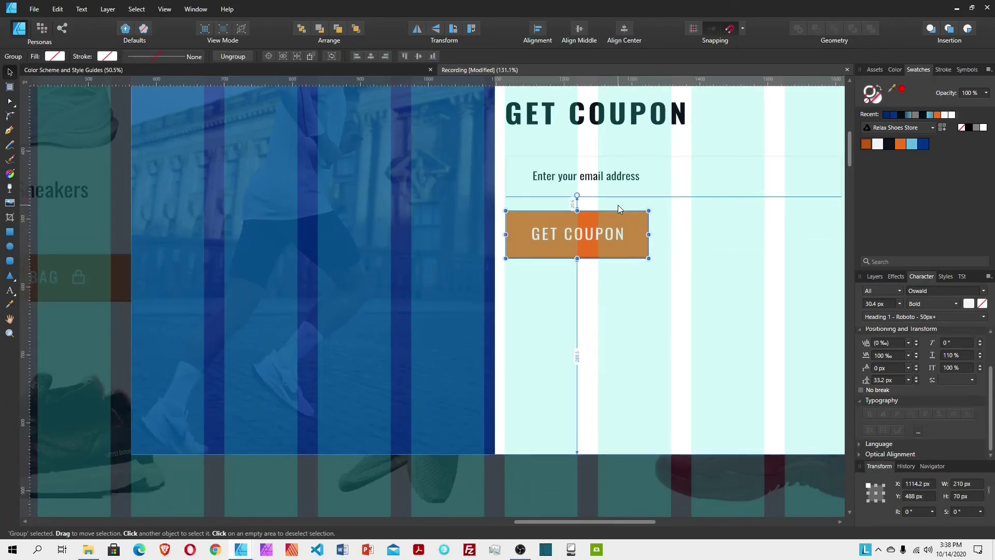
Step: Move the email field rectangle and the button together to 40 px below the GET COUPON heading
left_click(601, 157, "shift")
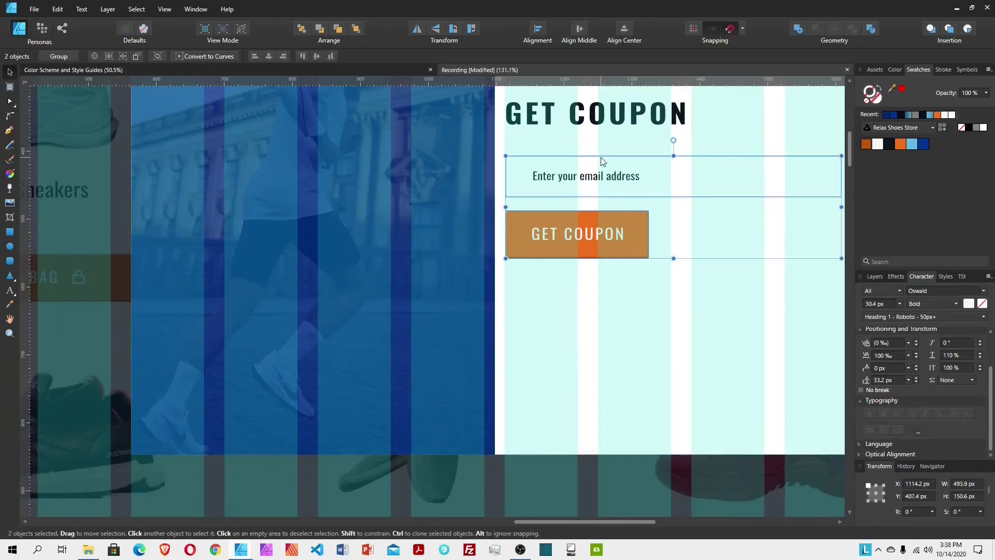
left_click_drag(601, 157, 610, 130)
key("shift+Down")
key("shift+Down")
key("shift+Down")
key("shift+Down")
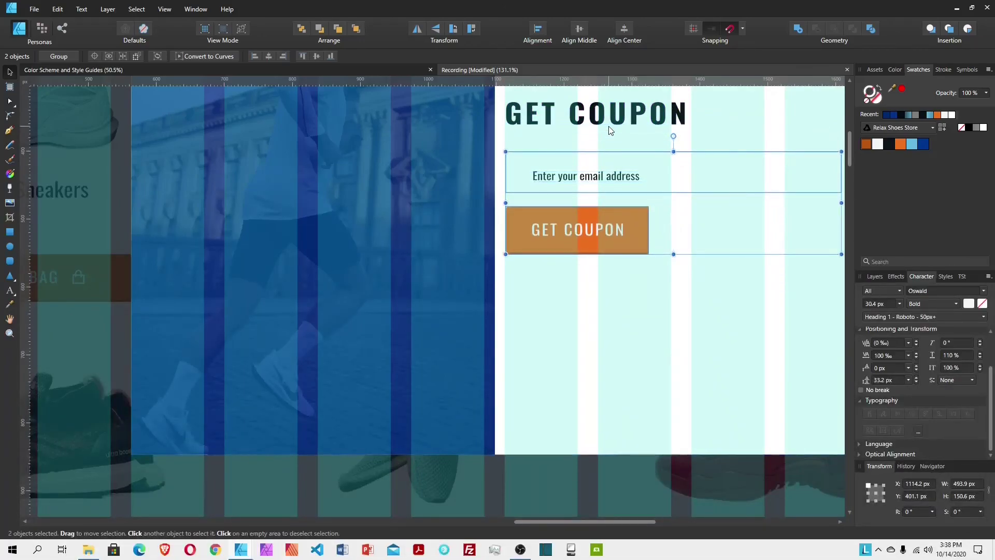
Step: Centre the email placeholder text vertically in its field rectangle and group the two
left_click(623, 181)
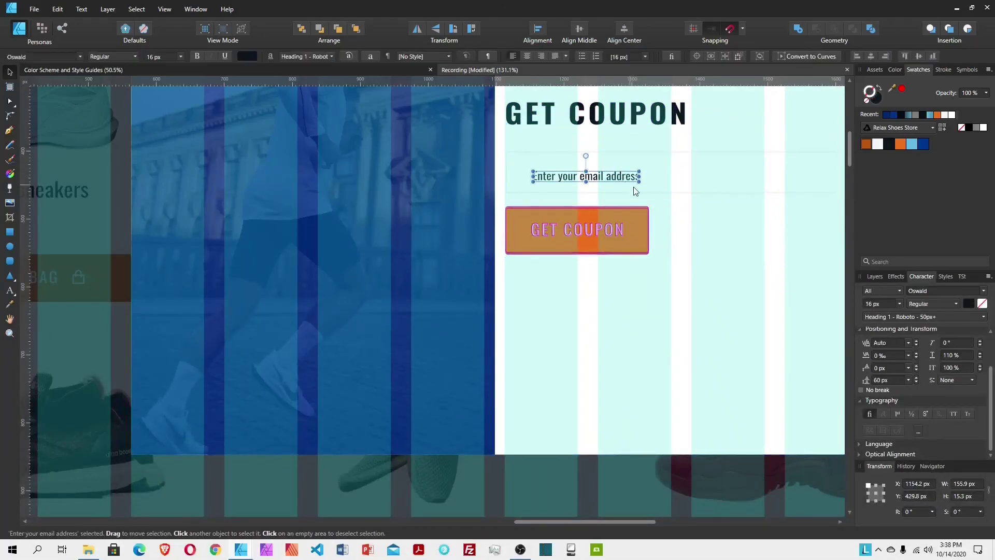
left_click(582, 30)
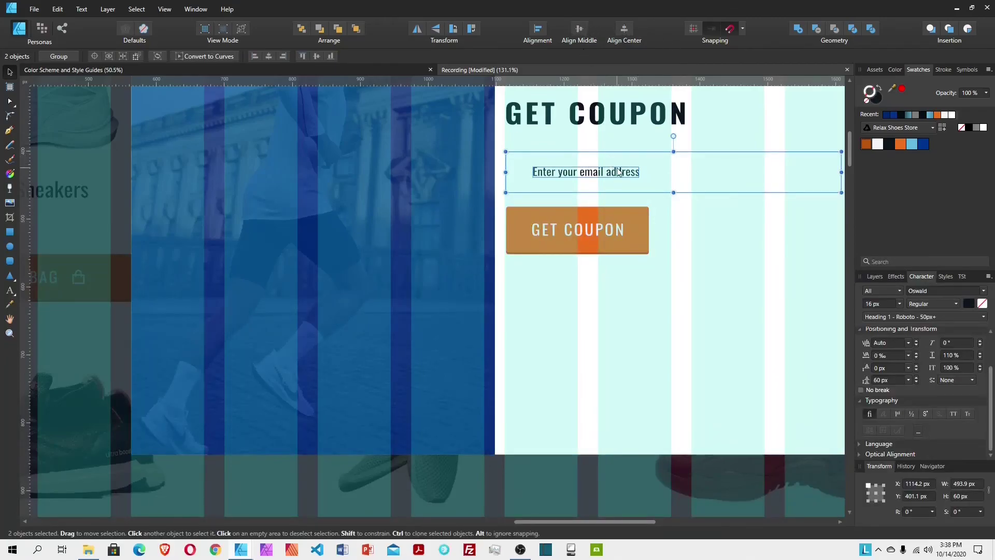
key("ctrl+g")
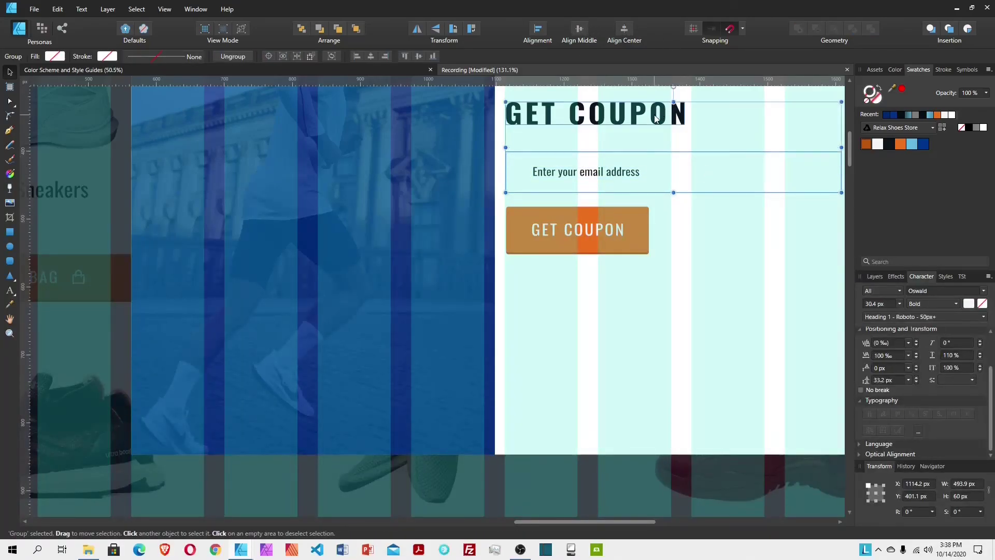
Step: Group the heading, email field and button, and centre that group vertically on the white pop-up rectangle
left_click(655, 119, "shift")
left_click(596, 223, "shift")
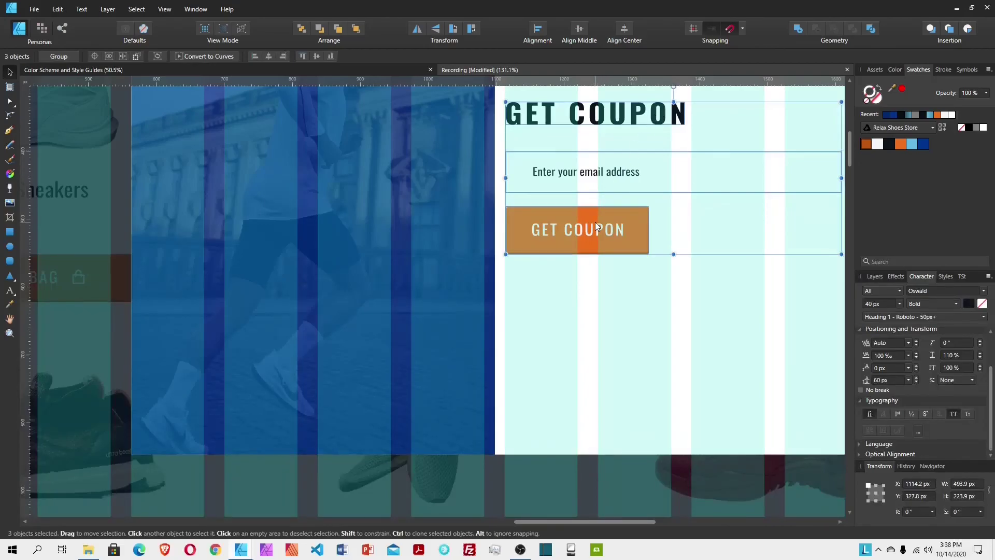
key("ctrl+g")
left_click(573, 275, "shift")
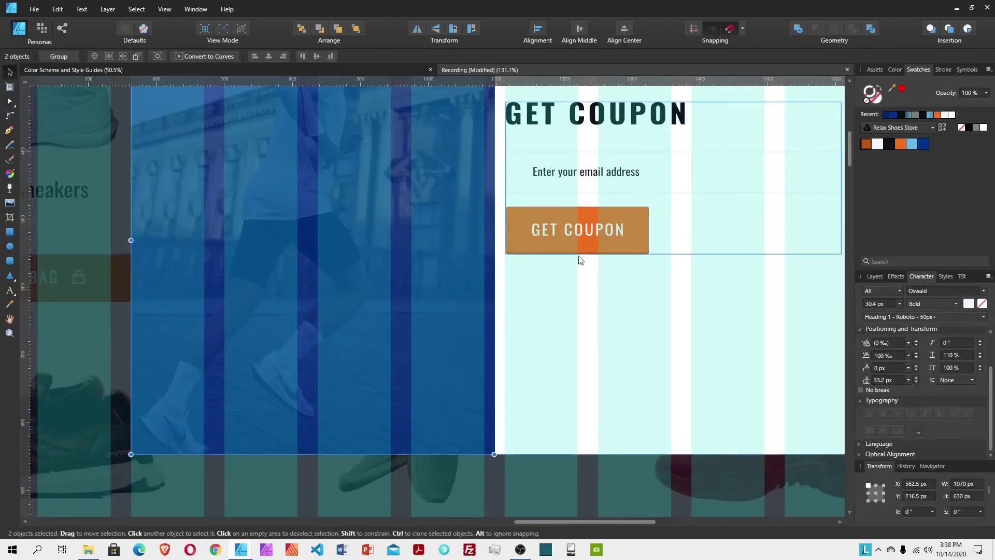
left_click(578, 28)
Step: Place athletic-shoes.png from the designs folder over the pop-up's left part, about 495 px wide and 558 px high
scroll(576, 155, "up", 4)
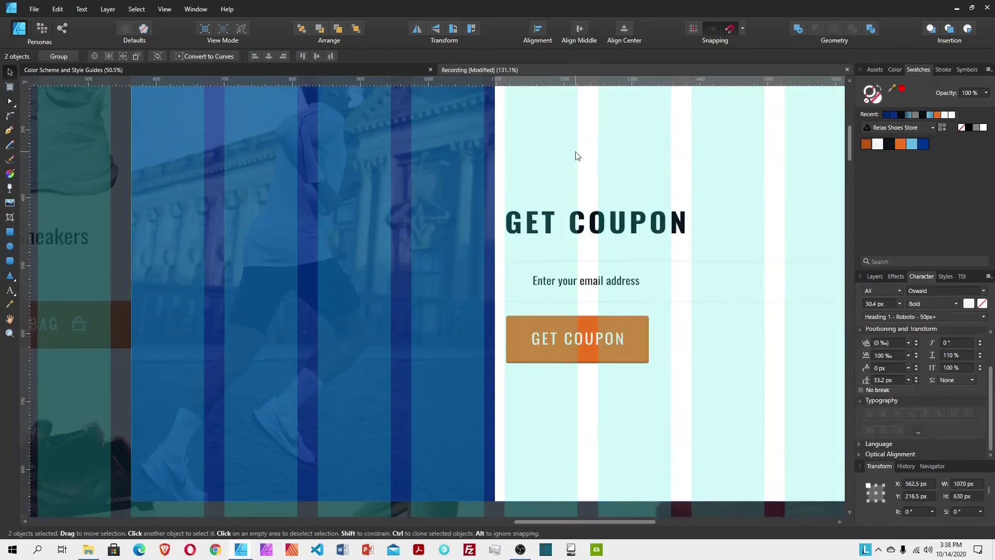
left_click(9, 334)
left_click_drag(628, 314, 393, 281)
scroll(619, 274, "down", 2)
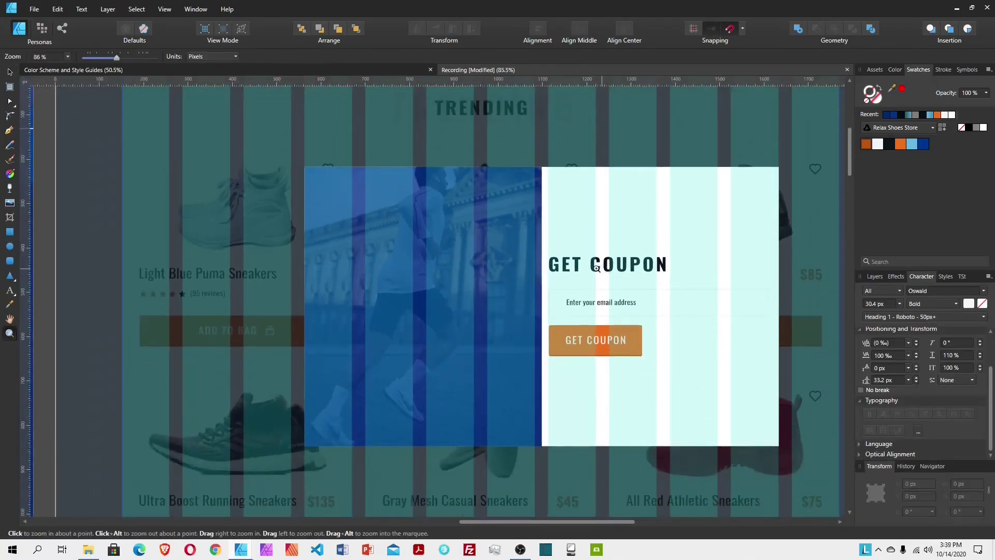
left_click_drag(620, 274, 596, 271)
left_click(9, 72)
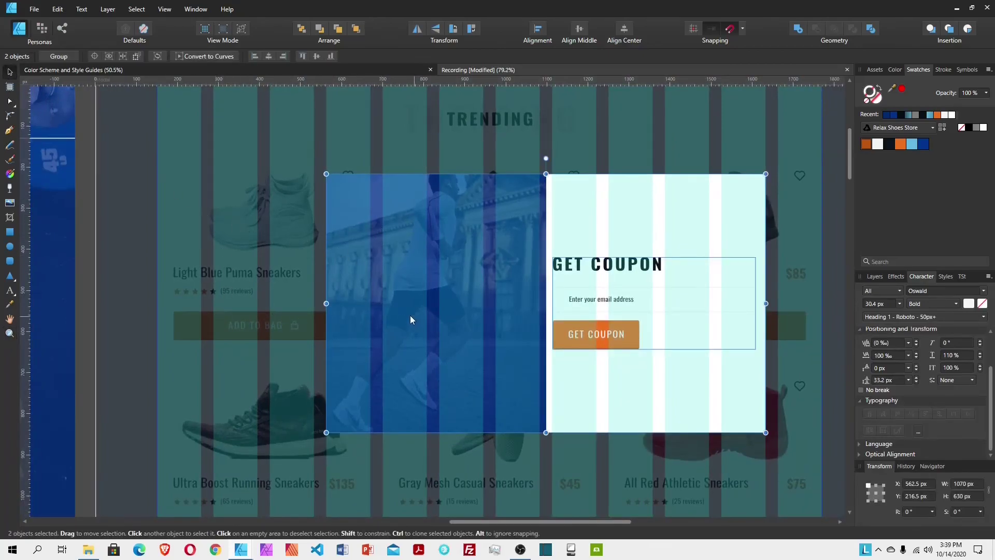
left_click(9, 204)
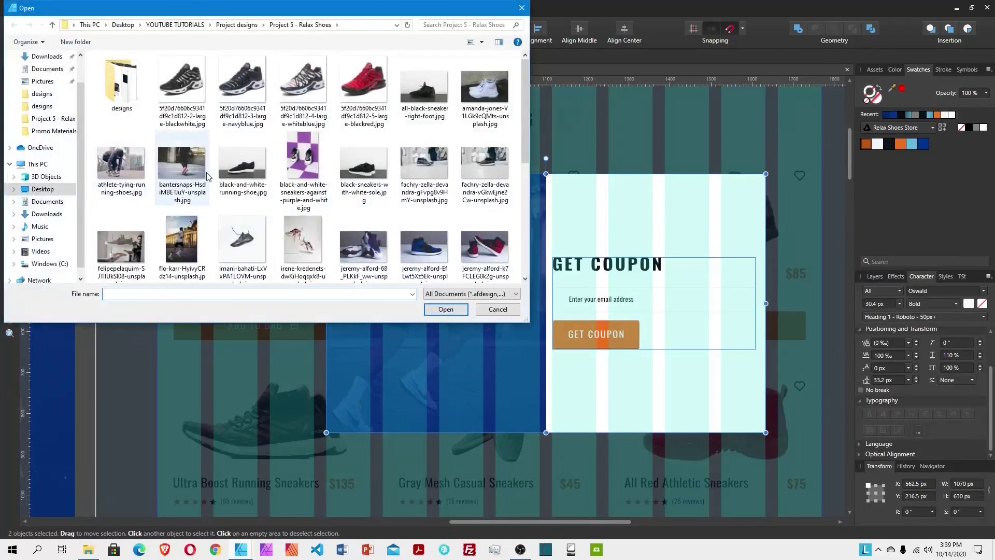
double_click(122, 98)
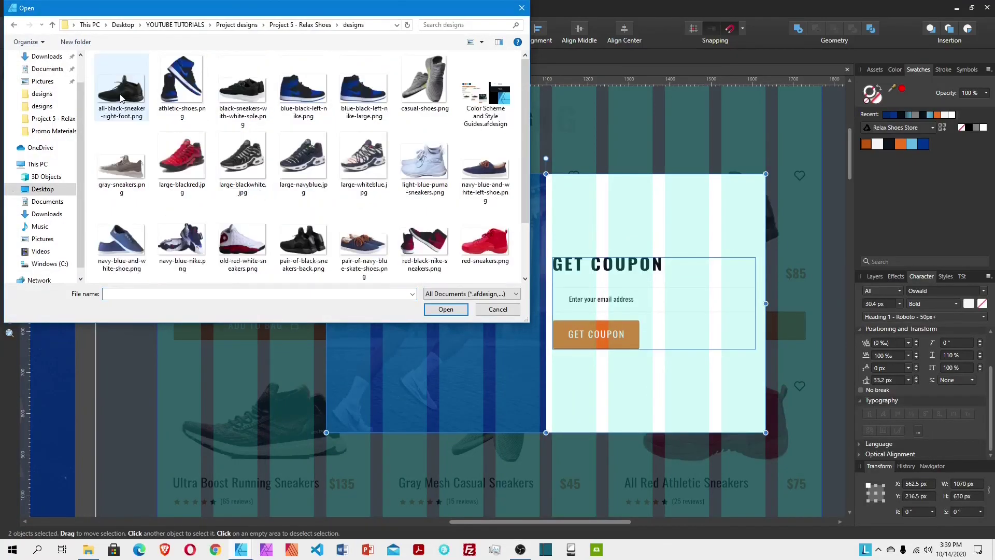
left_click(182, 83)
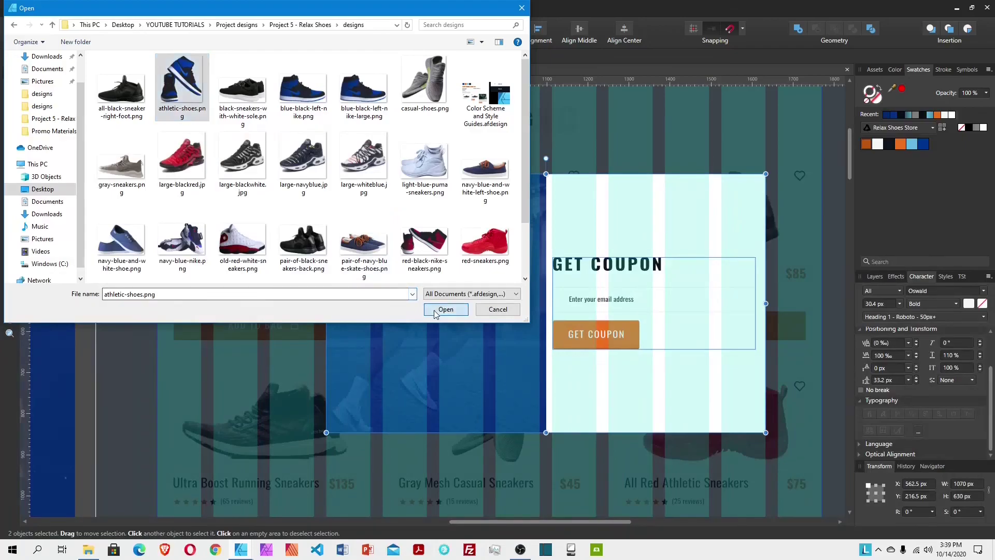
left_click(444, 309)
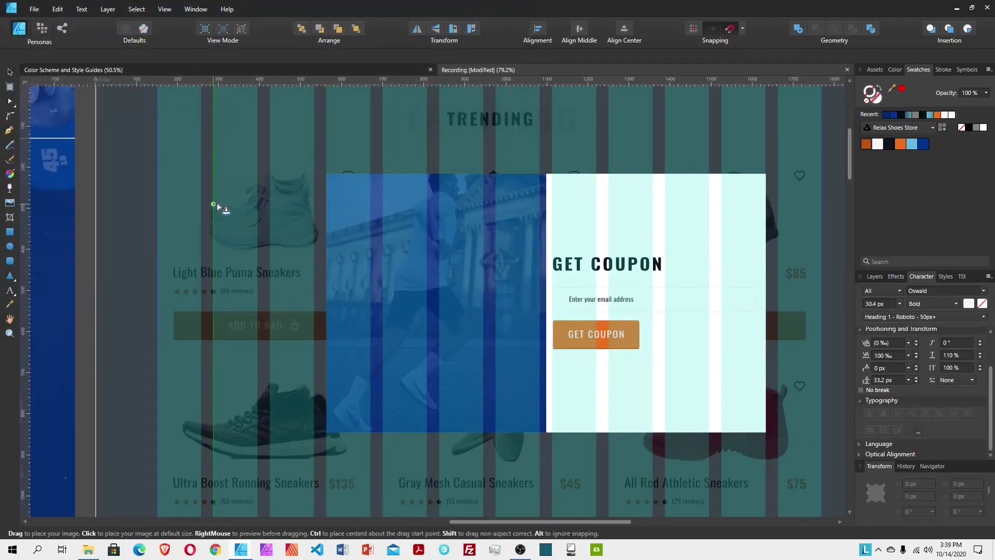
left_click_drag(218, 205, 433, 416)
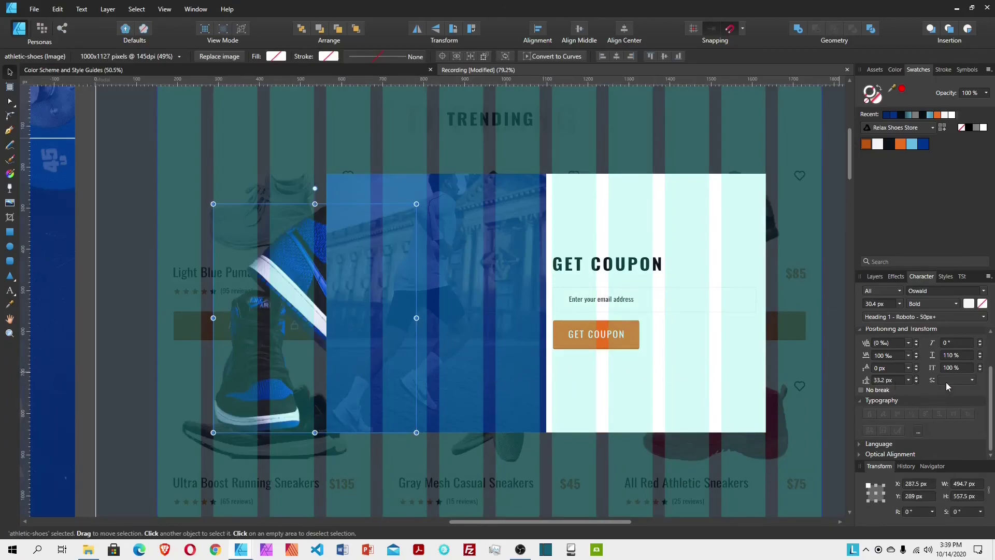
Step: Move the athletic-shoes image above the blue-tinted photo rectangle, to the top of the Modal artboard's layers
left_click(875, 276)
left_click_drag(870, 364, 894, 346)
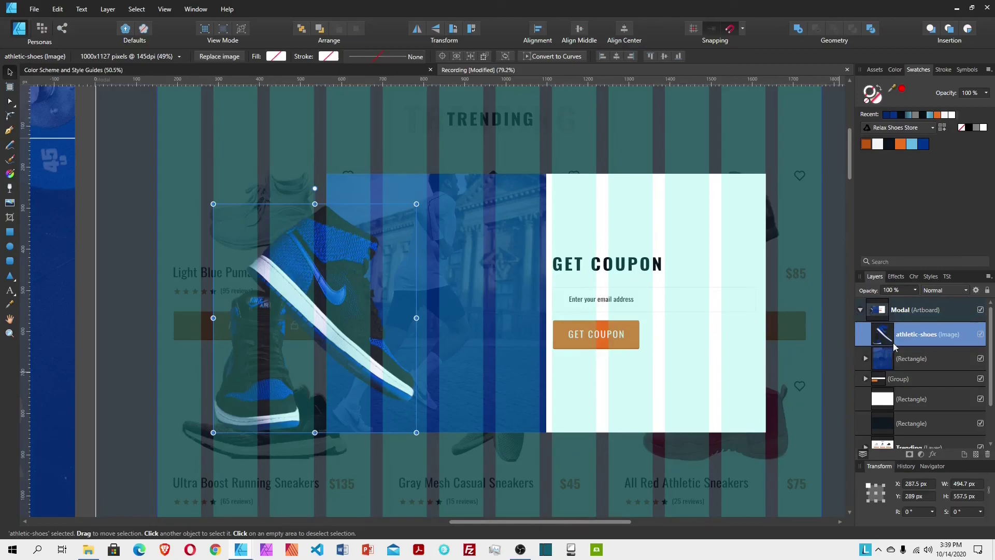
left_click(910, 363)
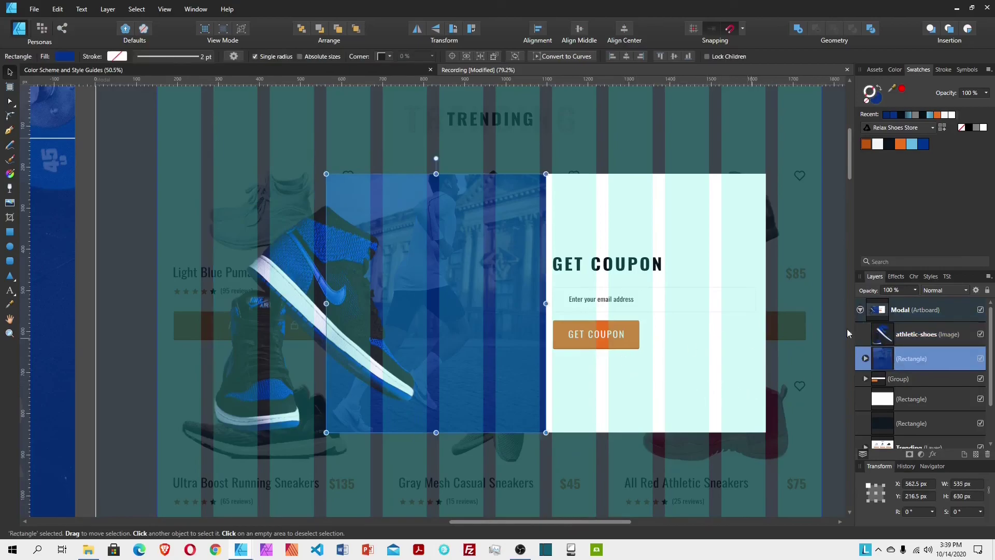
left_click(898, 340)
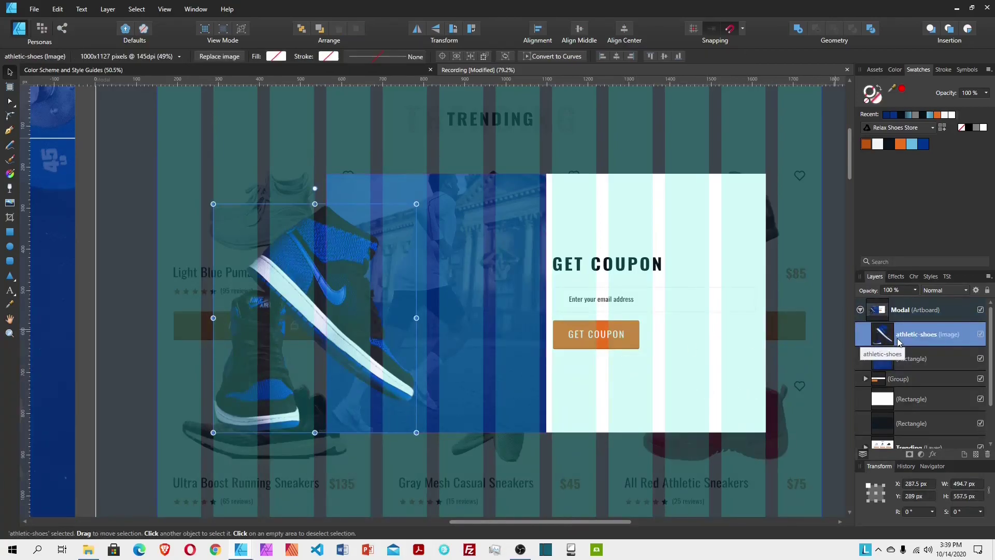
Step: Group the athletic-shoes image with the blue-tinted photo rectangle on the Modal artboard
left_click(678, 463)
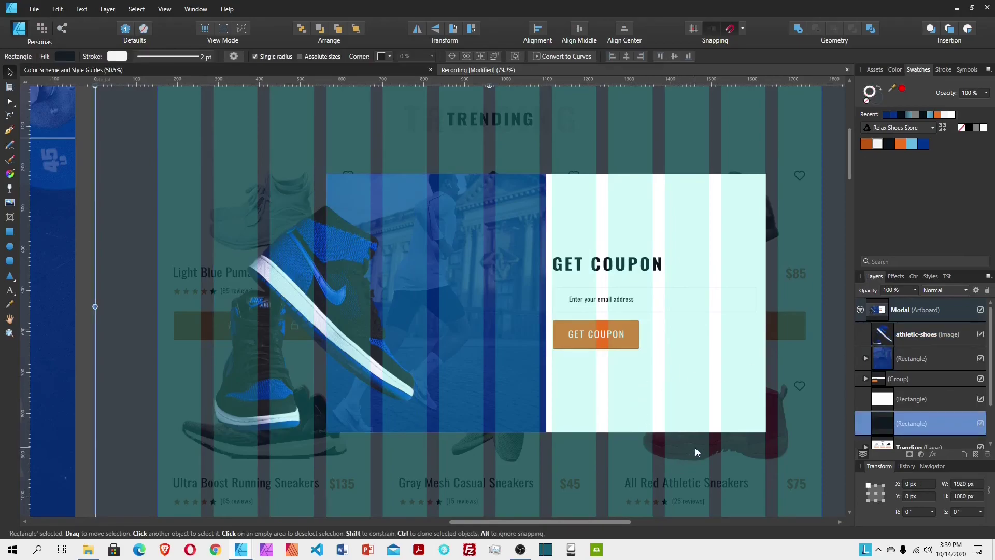
left_click(910, 340)
left_click(919, 357, "shift")
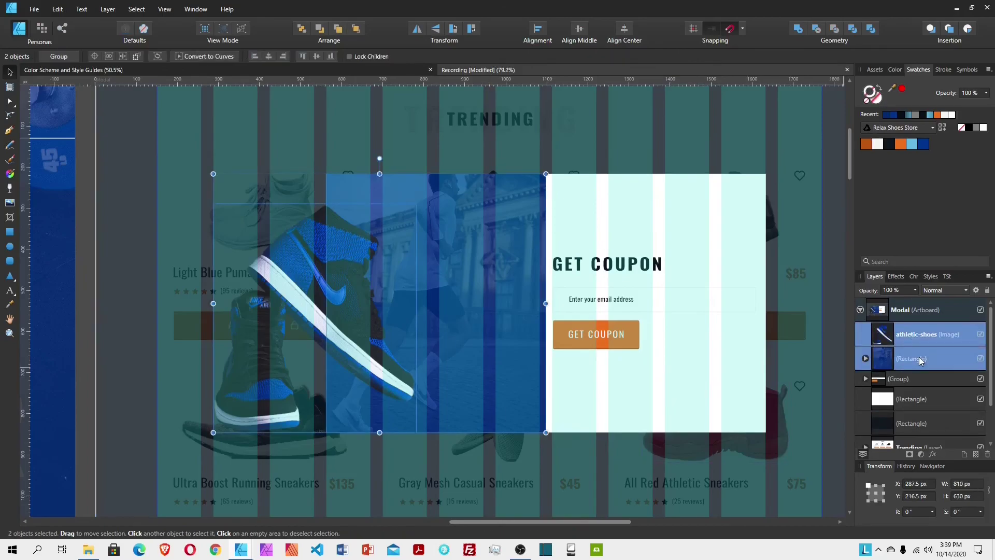
key("ctrl+g")
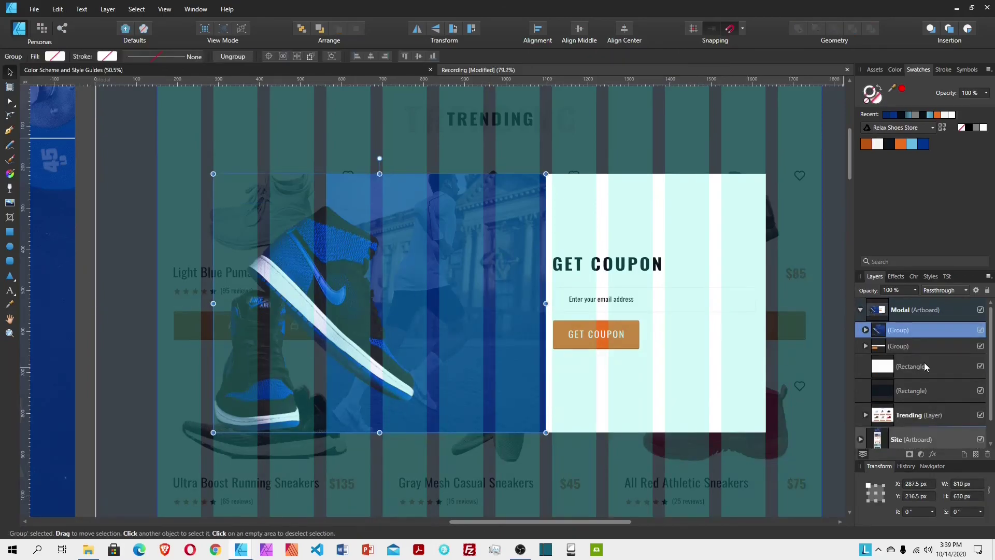
Step: Group the picture group, the coupon form group and the white rectangle as one pop-up, and save the document
left_click(925, 364, "shift")
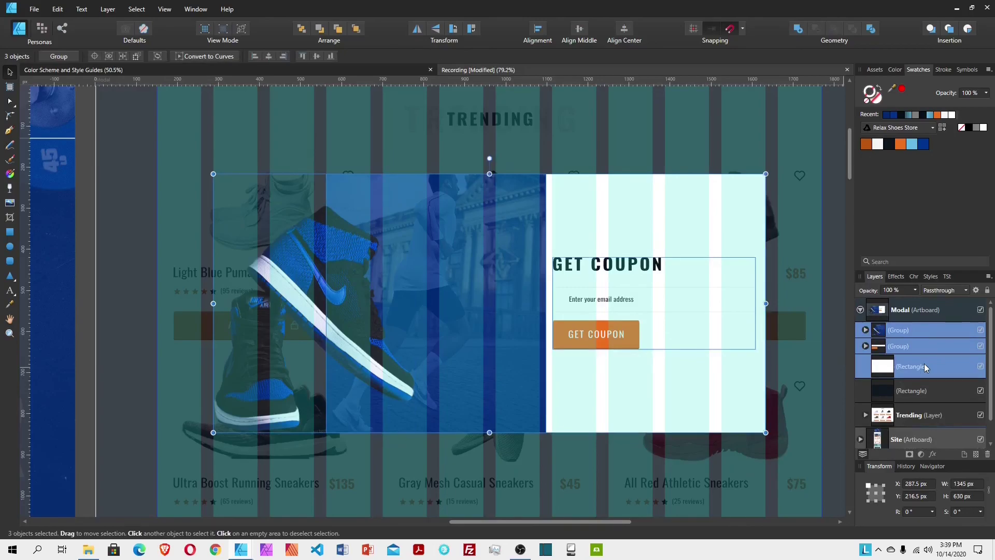
key("ctrl+g")
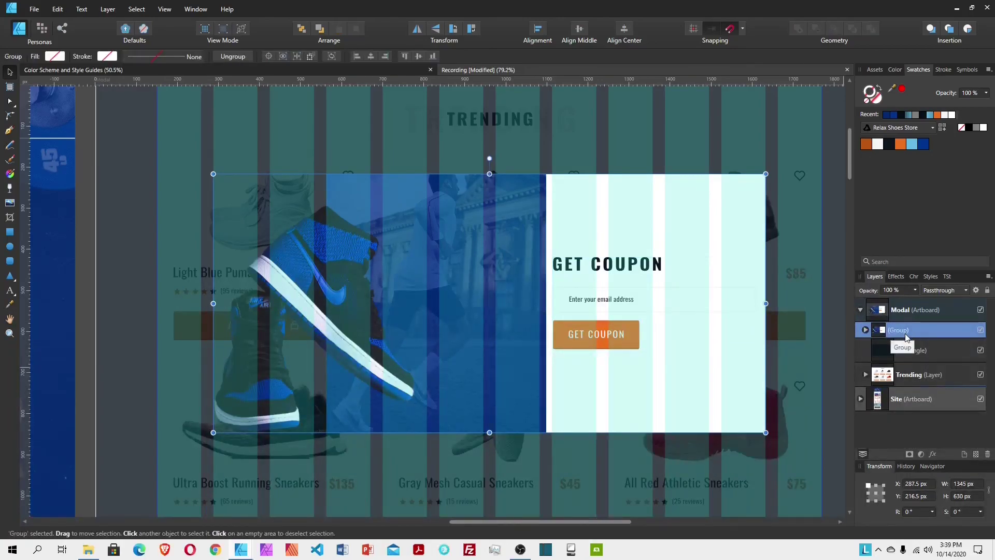
key("ctrl+s")
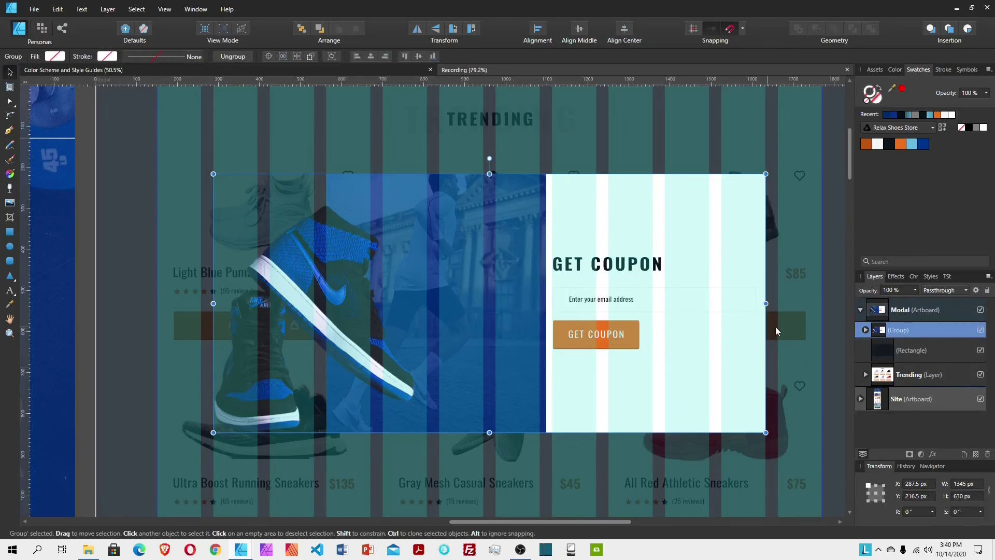
Step: Search the icon assets for "clo" and place the close-line icon near the Modal artboard's upper-right corner
scroll(733, 249, "down", 3)
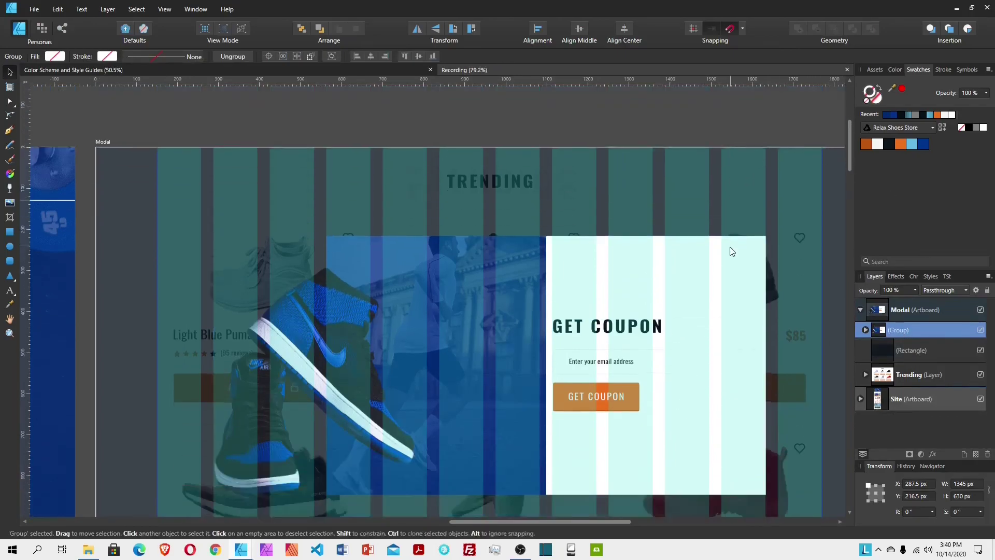
left_click_drag(594, 522, 653, 522)
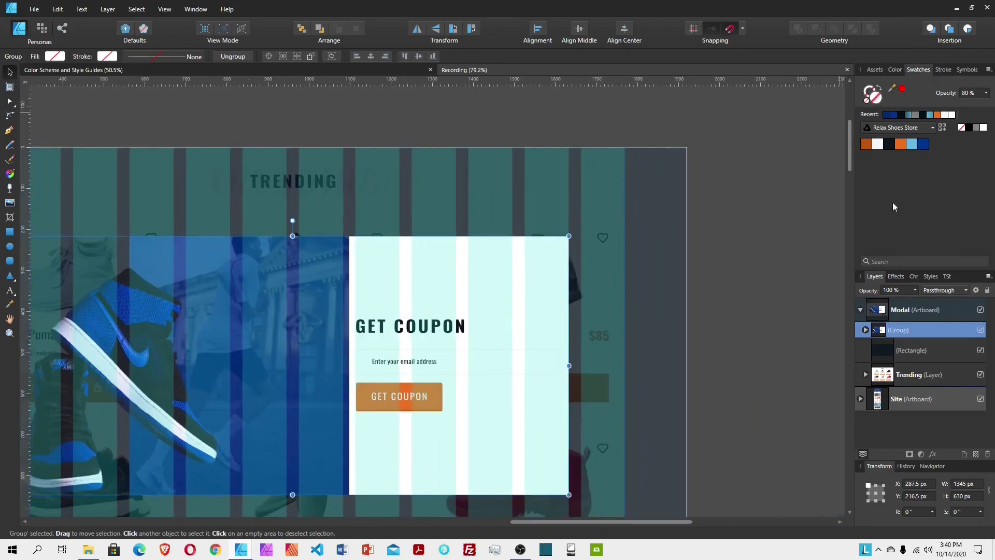
left_click(879, 70)
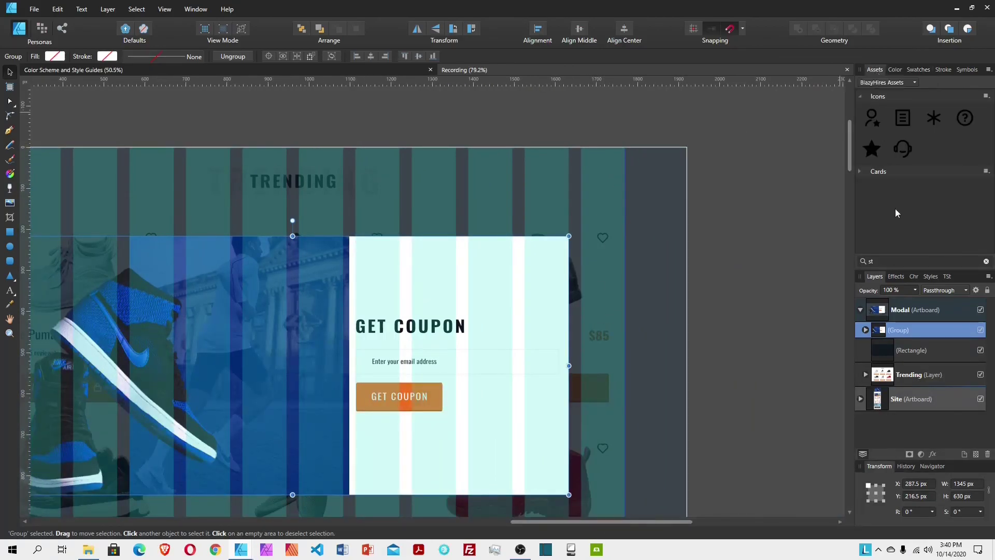
left_click(924, 260)
key("BackSpace")
key("BackSpace")
type("clo")
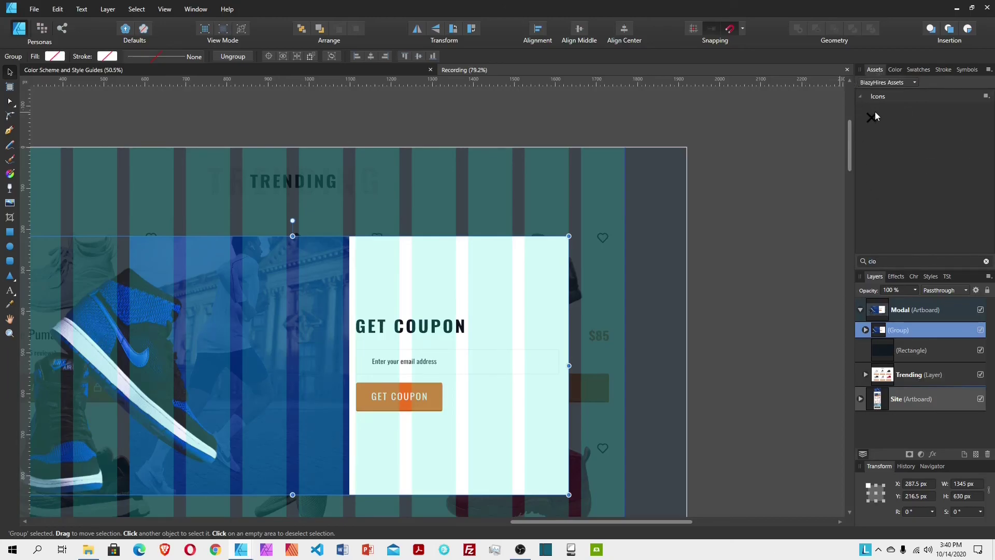
left_click_drag(849, 136, 664, 176)
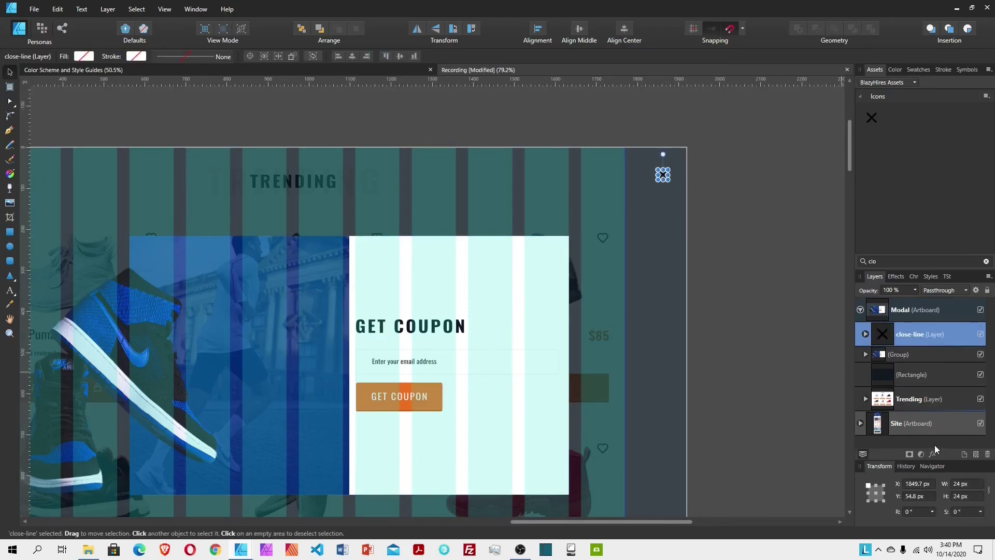
Step: Fill the close icon's curve with the orange swatch from the Relax Shoes Store palette
double_click(663, 177)
left_click(915, 71)
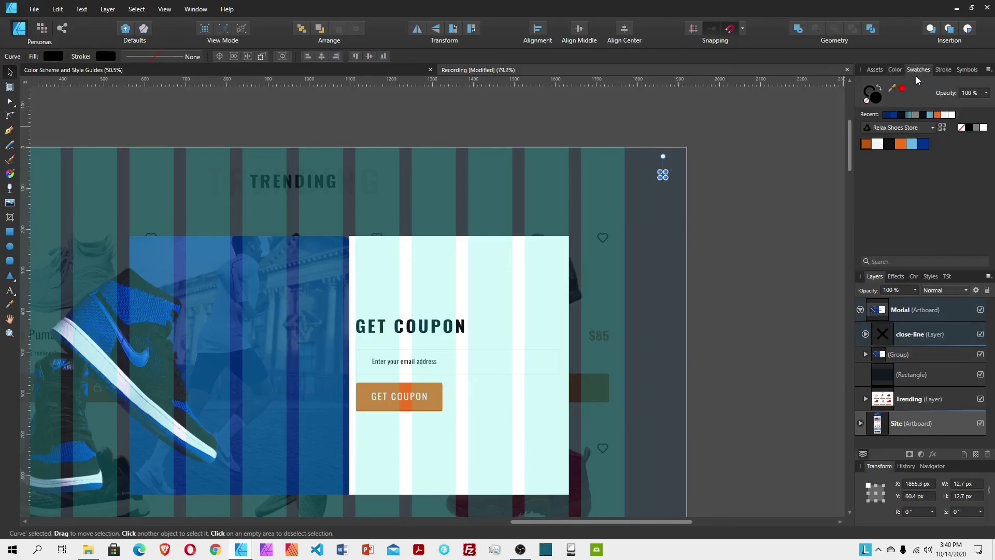
left_click(901, 144)
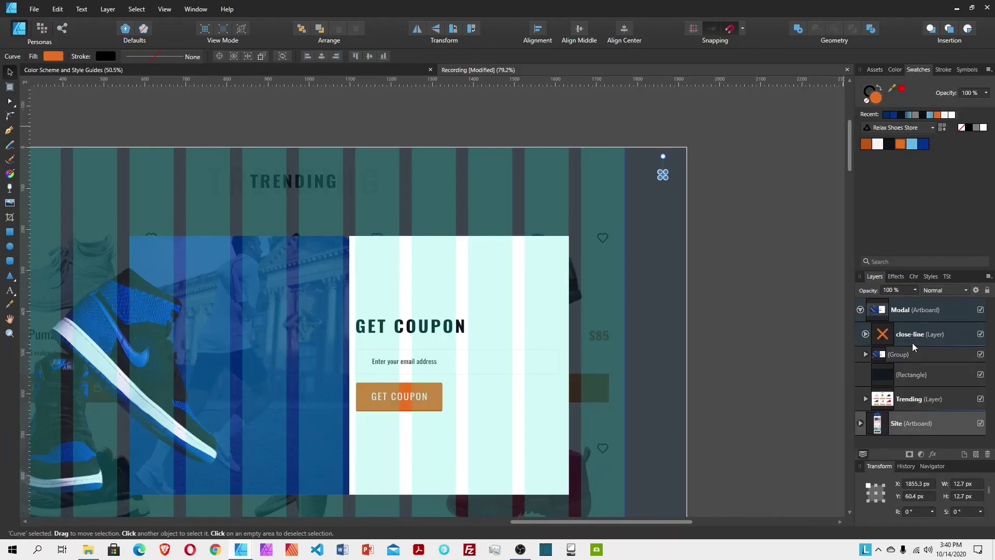
Step: Align the whole close-line layer to the top and right edges of the Modal artboard
left_click(912, 342)
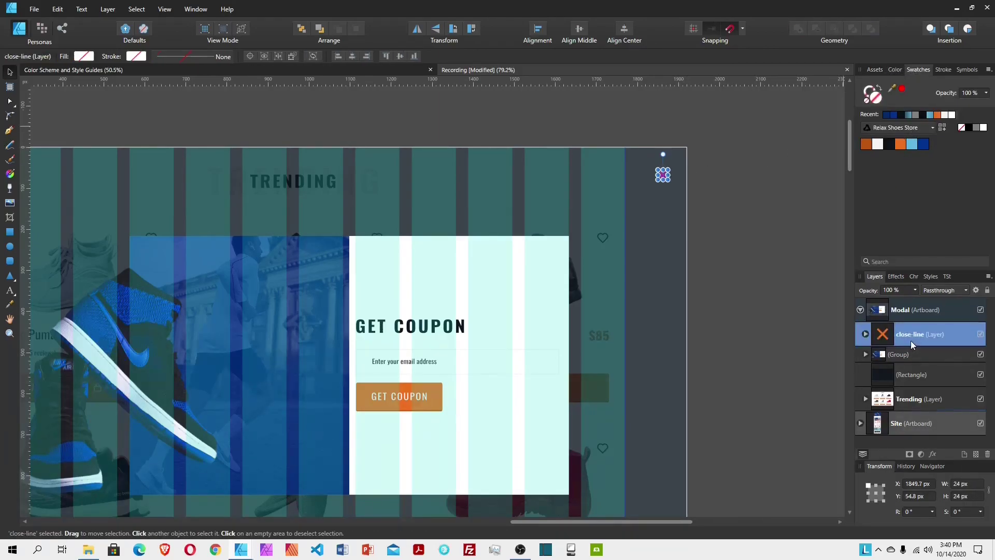
left_click(539, 30)
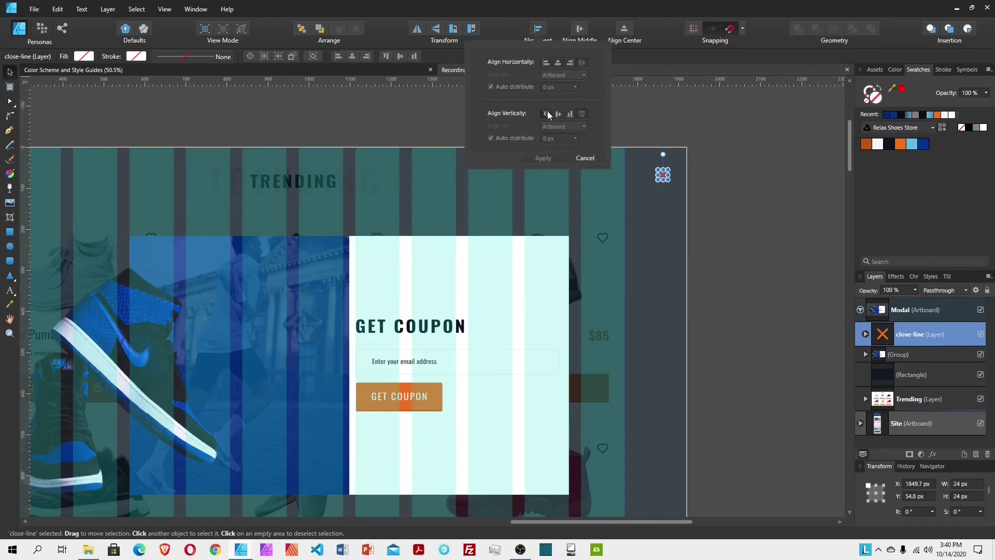
left_click(546, 112)
left_click(570, 62)
left_click(551, 158)
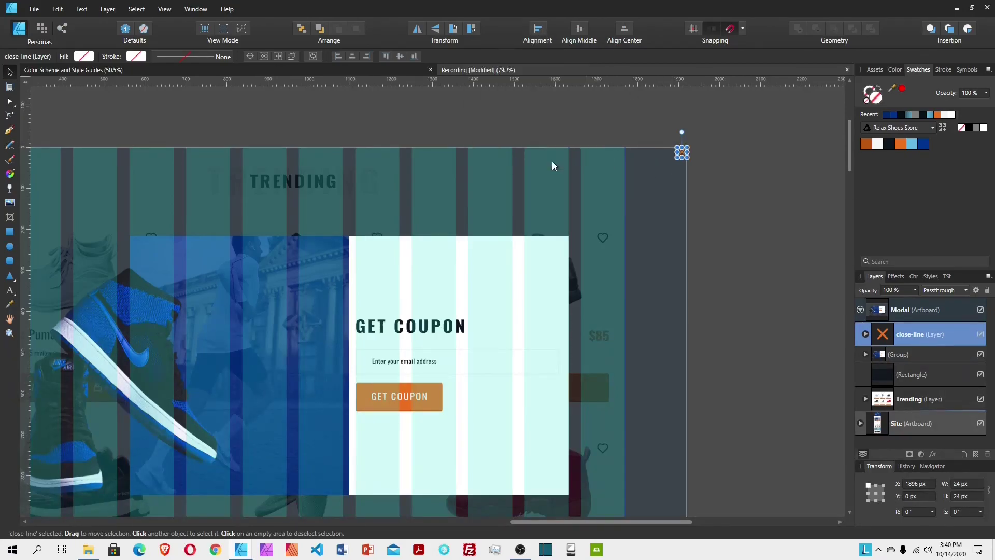
Step: Nudge the close icon 40 px down and 40 px inward from the artboard's corner, and save the document
double_click(928, 334)
left_click(932, 344)
key("shift+Down")
key("shift+Down")
key("shift+Down")
key("shift+Down")
key("shift+Left")
key("shift+Left")
key("shift+Left")
key("shift+Left")
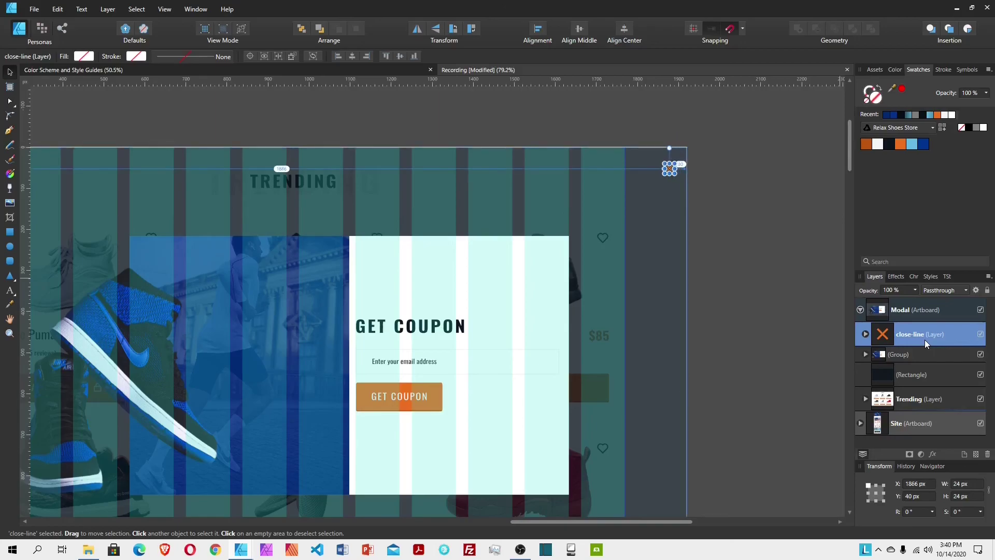
key("ctrl+s")
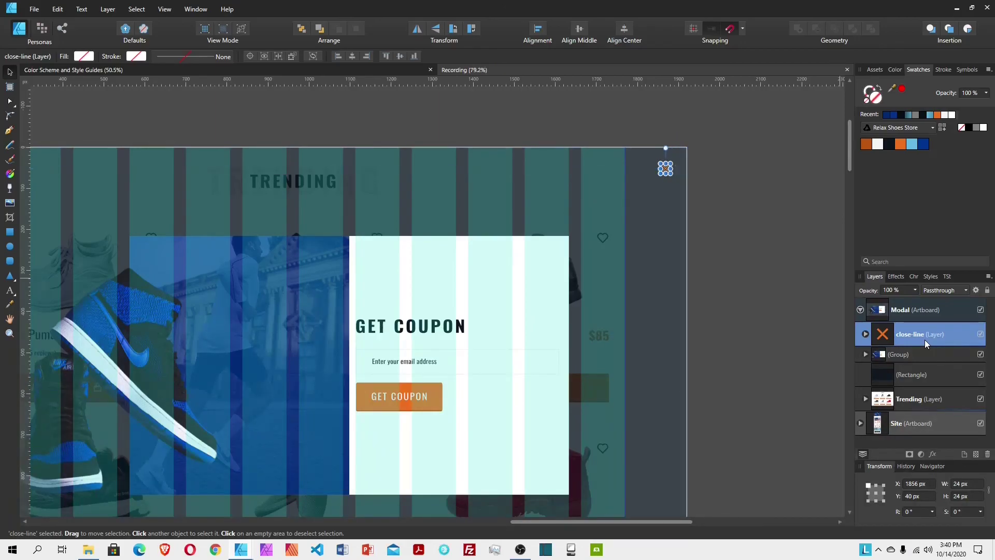
Step: Remove the white stroke from the dark overlay rectangle covering the Modal artboard
left_click(744, 226)
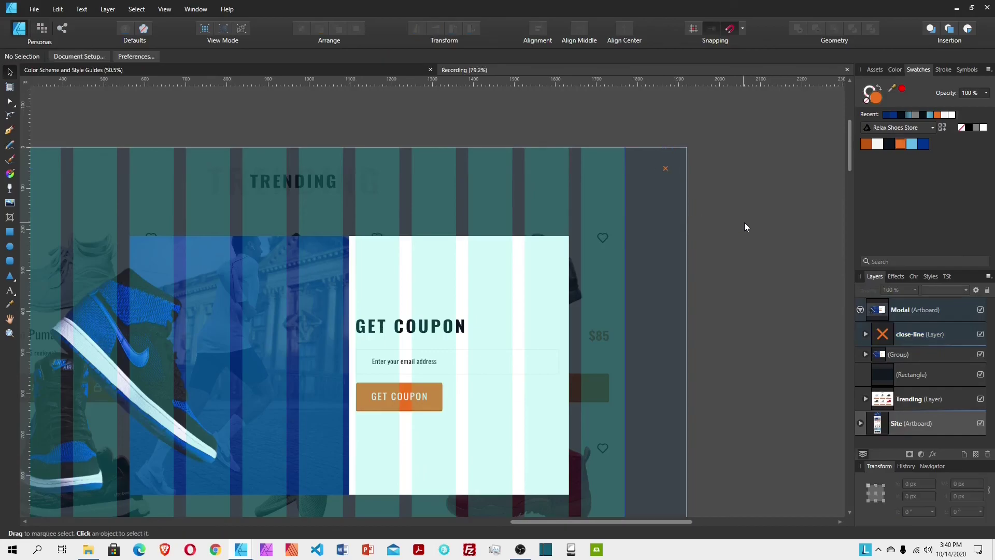
left_click(919, 306)
left_click(752, 258)
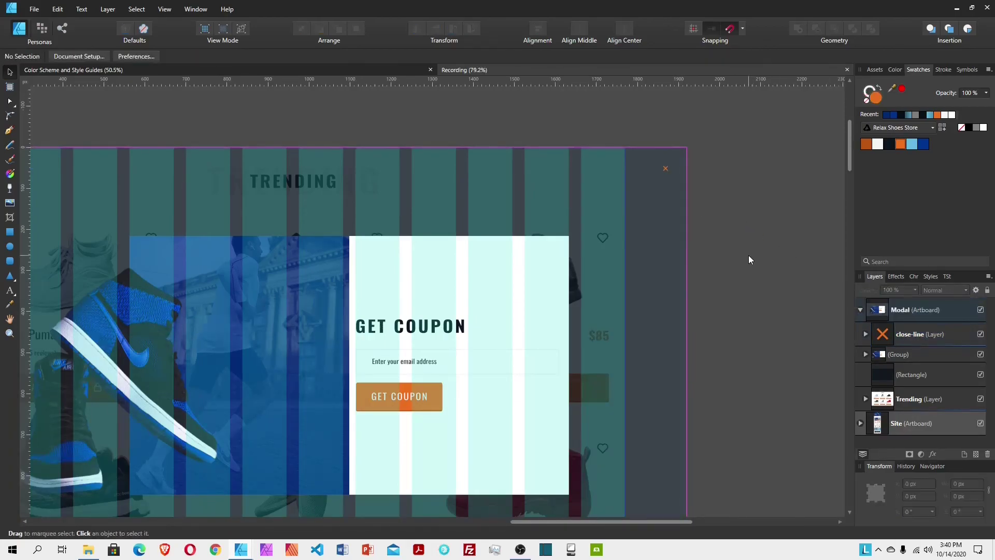
left_click(919, 376)
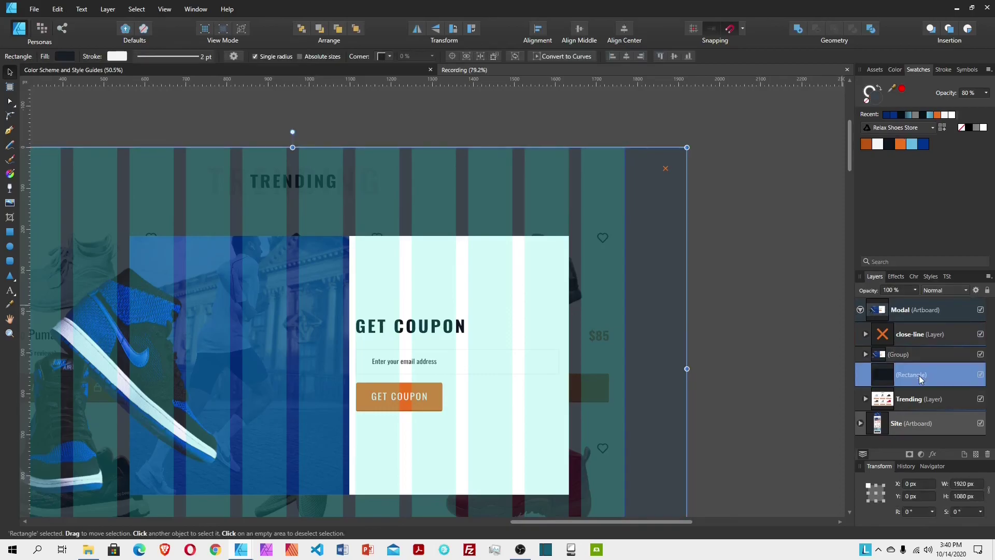
left_click(866, 92)
left_click(867, 101)
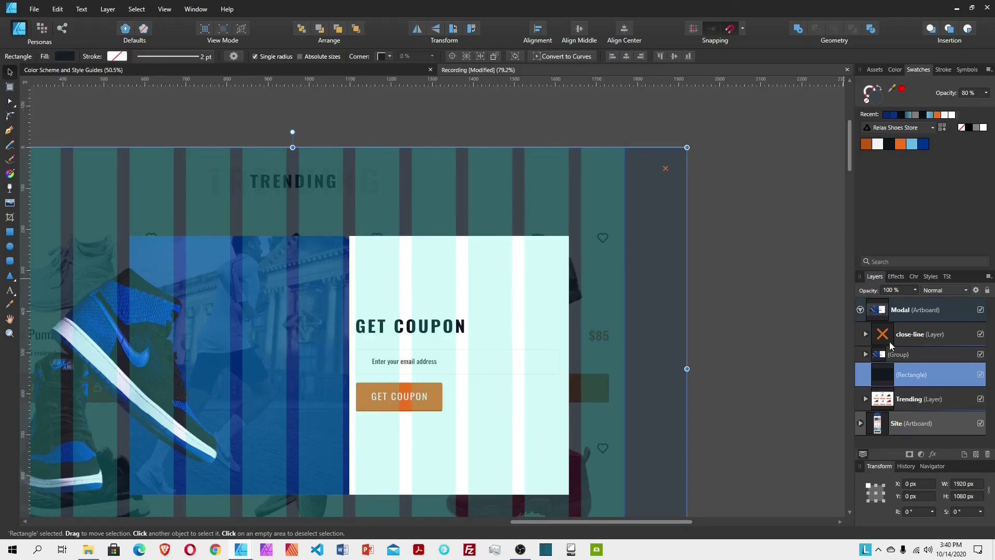
Step: Collapse the Modal artboard's layers, deselect everything and save the document
left_click(921, 398)
left_click(860, 309)
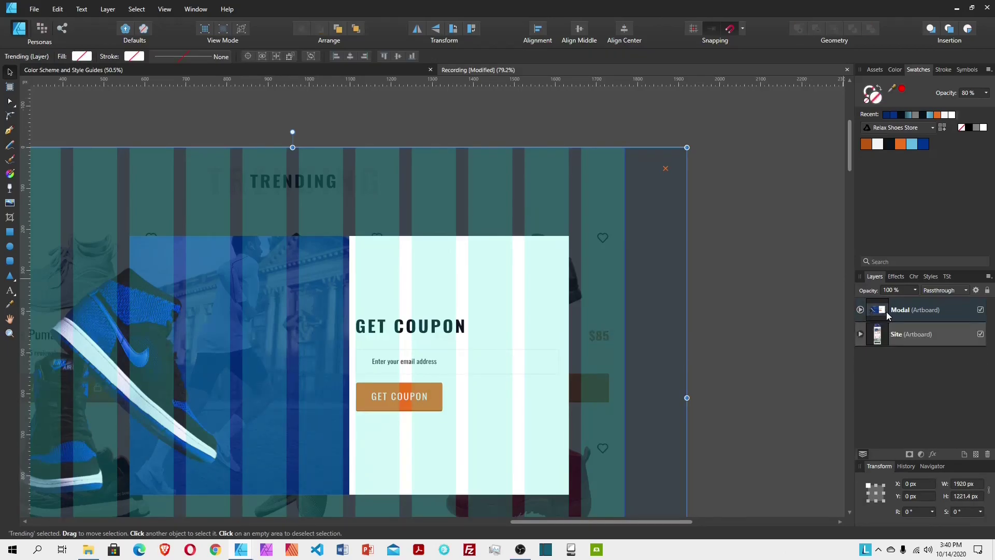
left_click(757, 312)
key("ctrl+s")
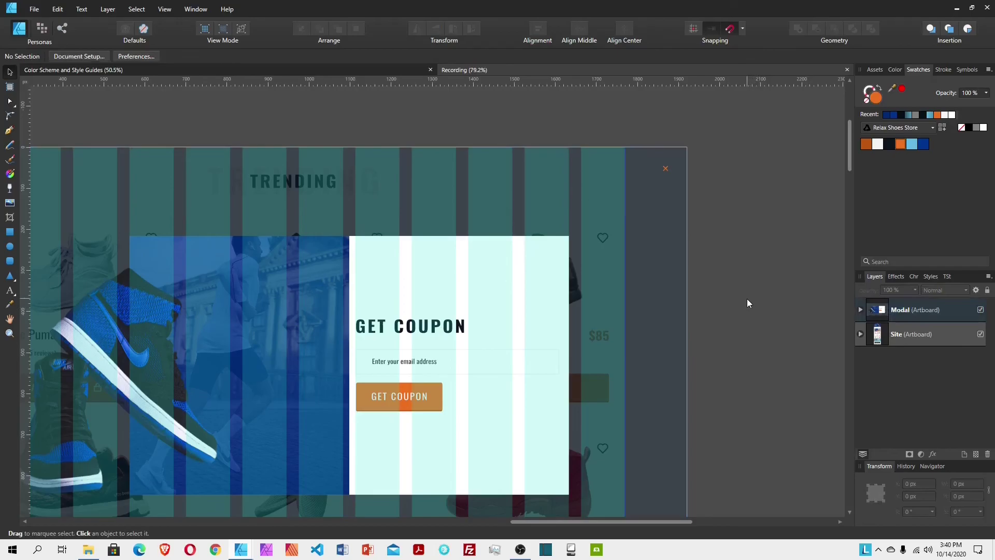
Step: Bring the whole Modal artboard into view at about 65% zoom and hide the column guides
scroll(501, 369, "down", 4)
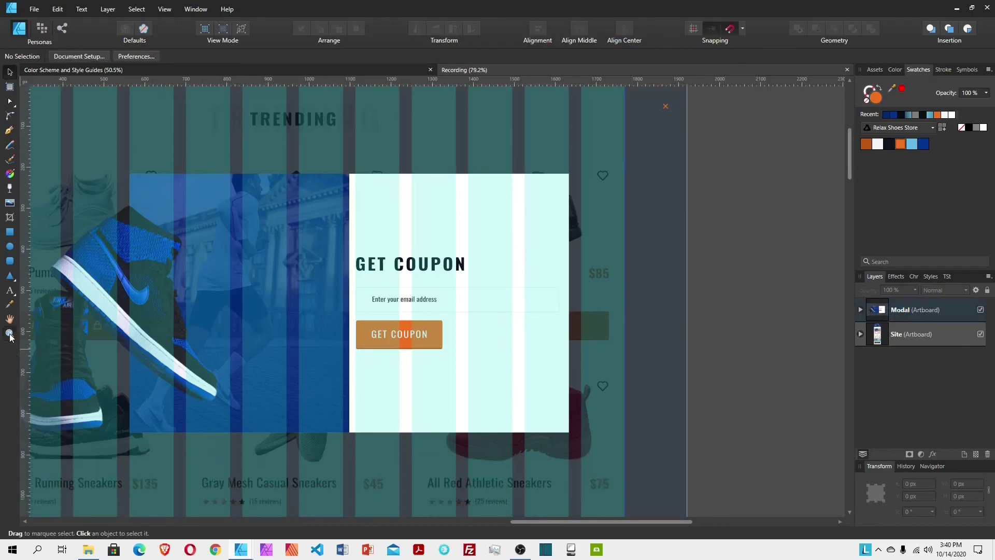
left_click(9, 332)
scroll(287, 338, "down", 3)
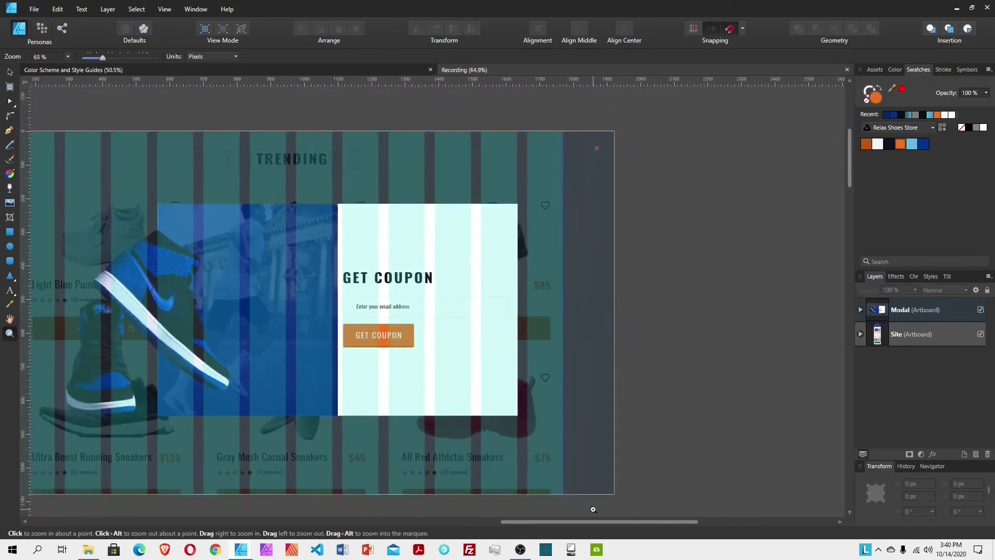
left_click_drag(603, 521, 546, 522)
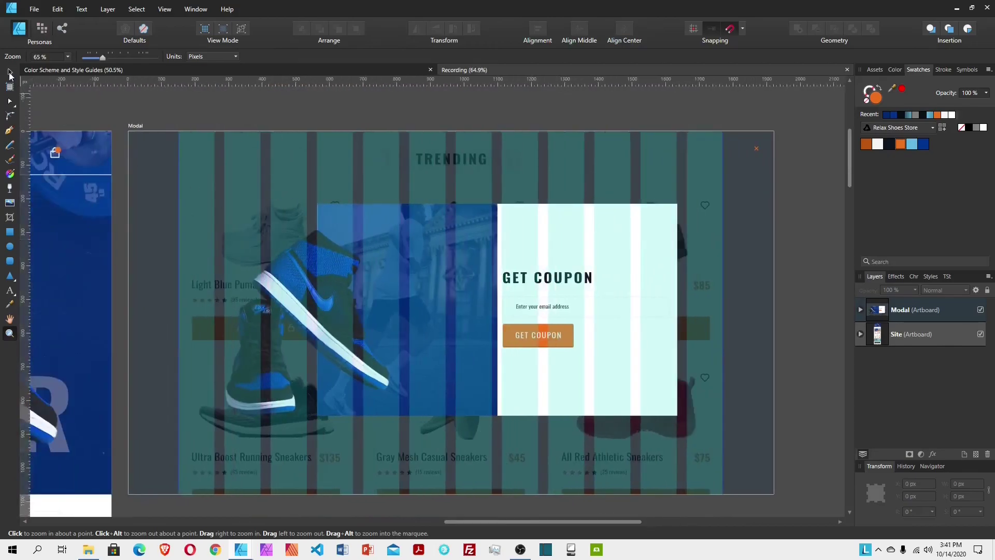
left_click(10, 73)
key("ctrl+;")
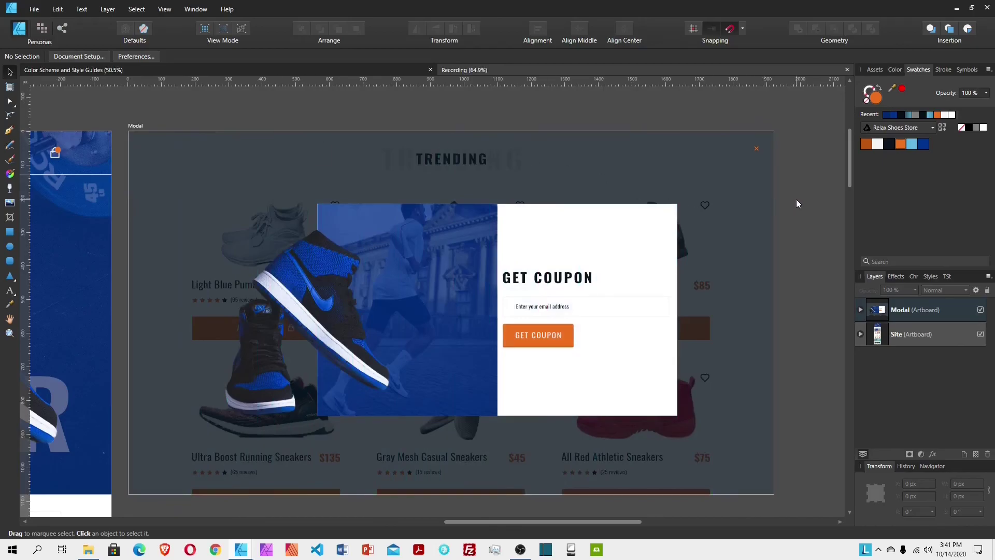
Step: Review the finished Site artboard from the hero through the product sections to the blog, and the Modal pop-up
scroll(550, 240, "down", 2)
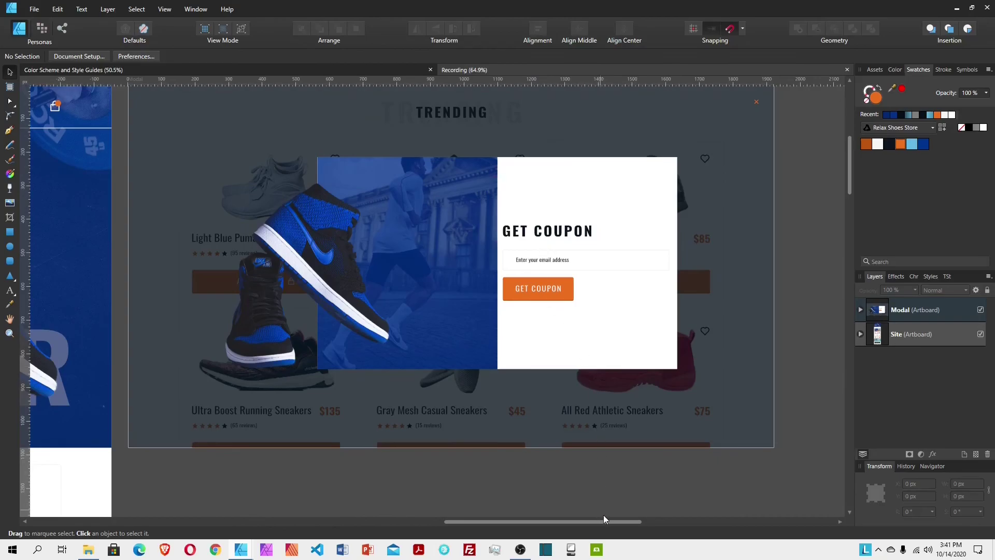
left_click_drag(608, 521, 380, 458)
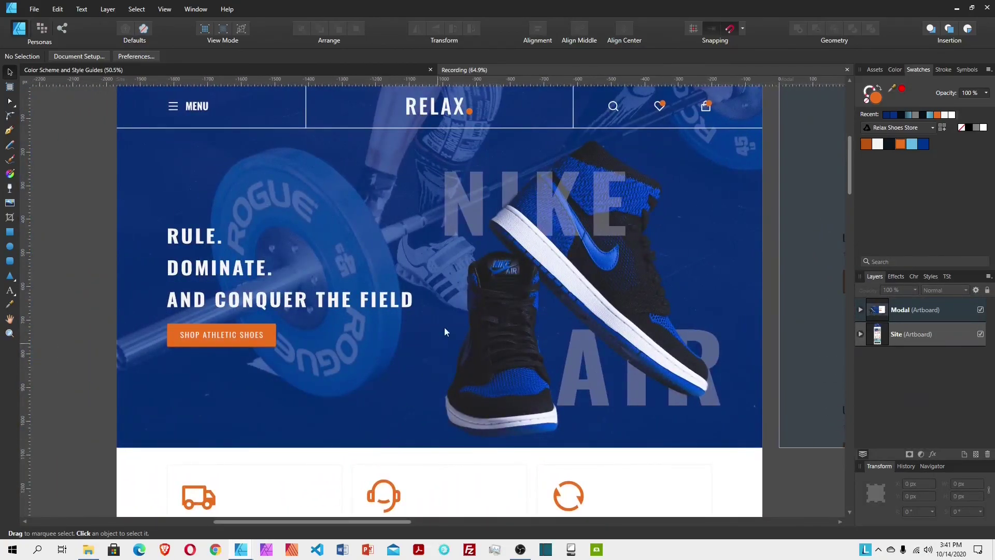
scroll(453, 310, "up", 3)
scroll(455, 312, "down", 6)
scroll(456, 313, "down", 9)
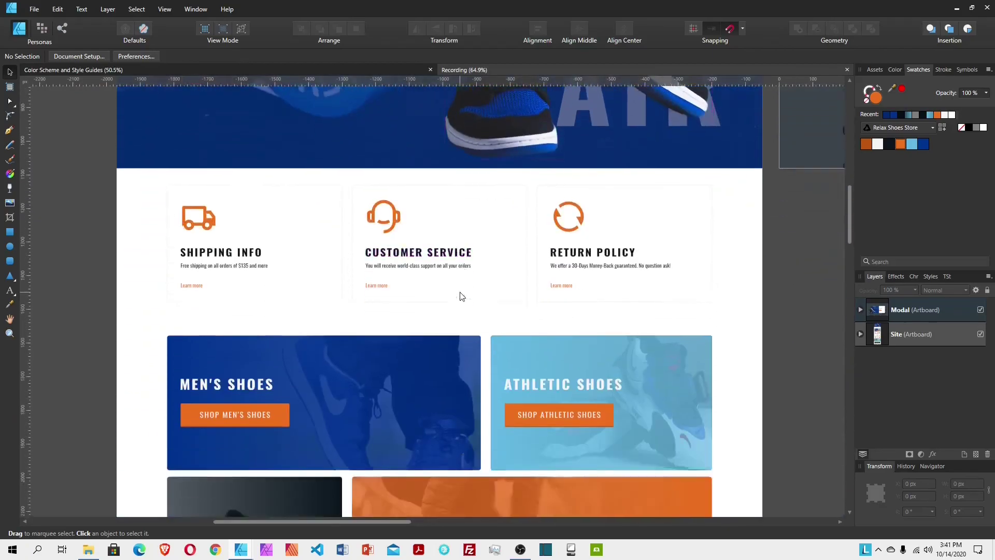
scroll(459, 306, "down", 12)
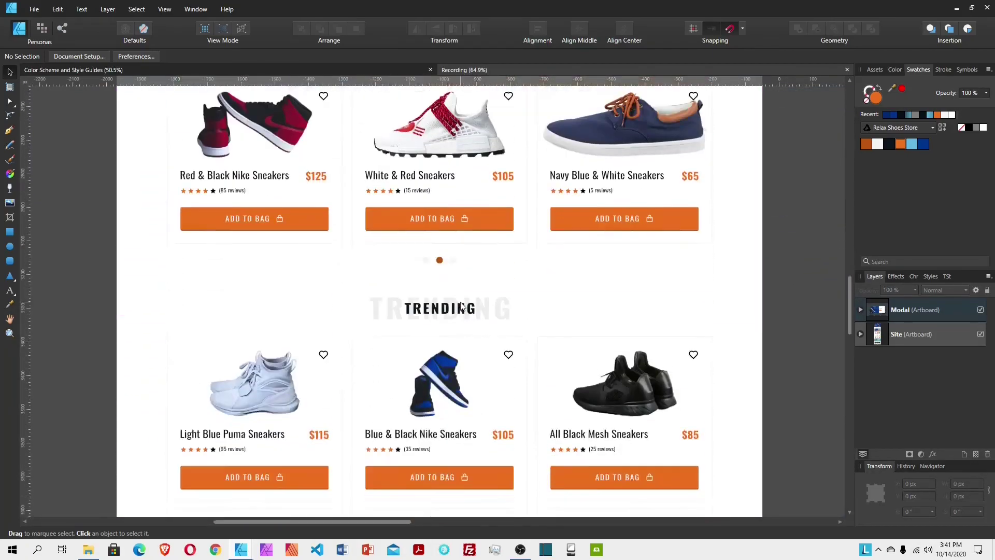
scroll(457, 308, "down", 6)
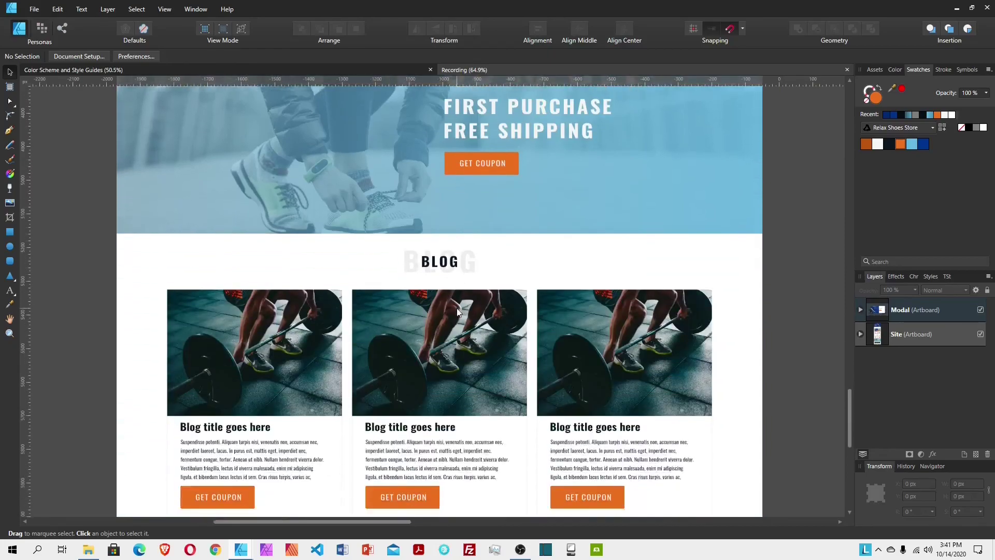
left_click_drag(398, 522, 572, 523)
scroll(591, 358, "up", 11)
scroll(551, 338, "up", 15)
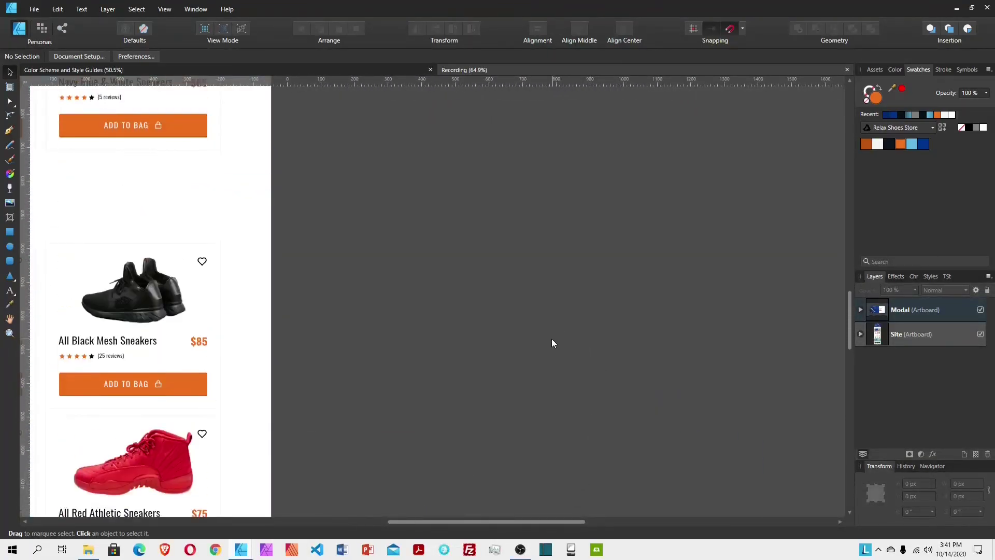
scroll(546, 345, "up", 4)
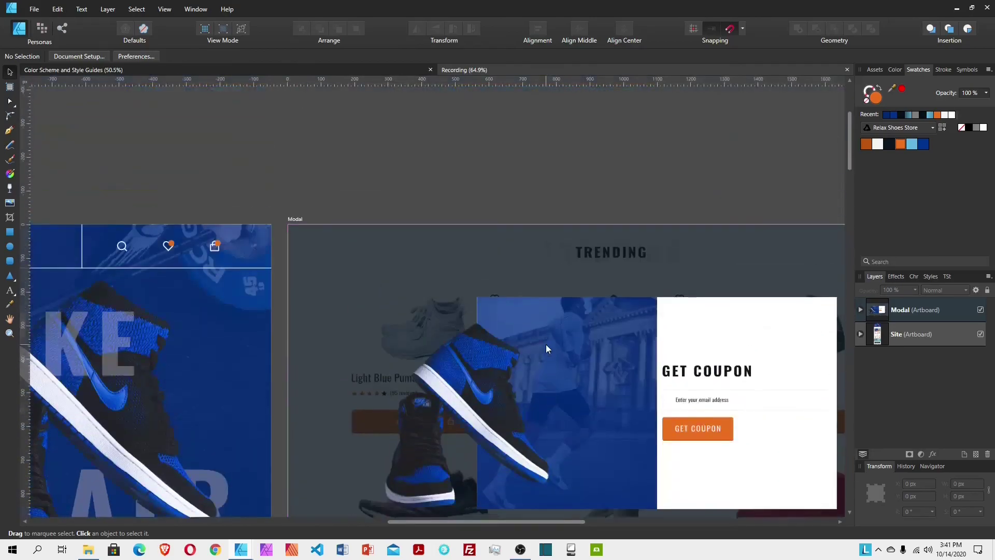
scroll(543, 347, "down", 3)
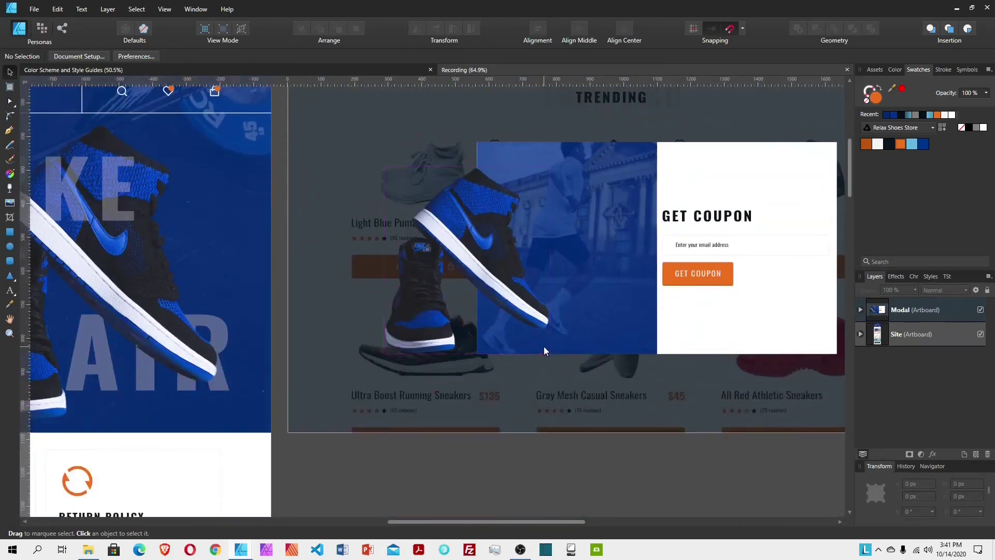